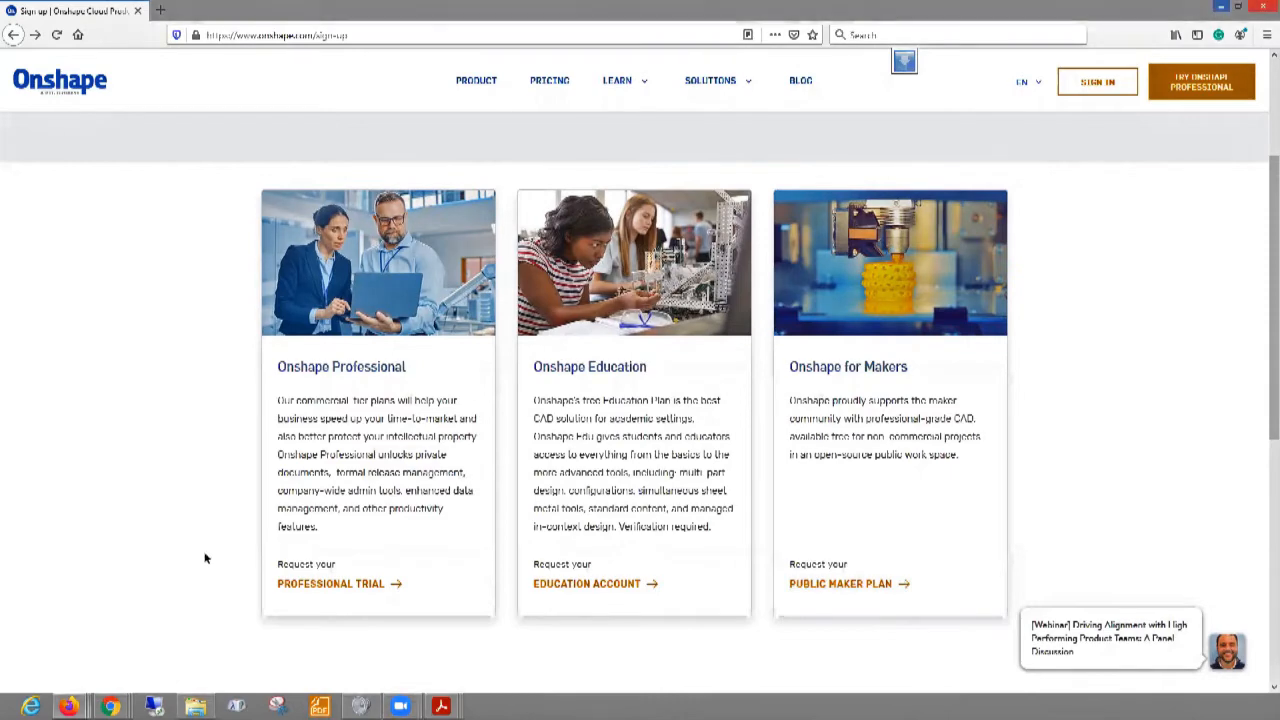
- View the workshop flyer PDF in Acrobat Reader, then switch back to the Lecture_NSW_RAS document in Onshape
click(441, 706)
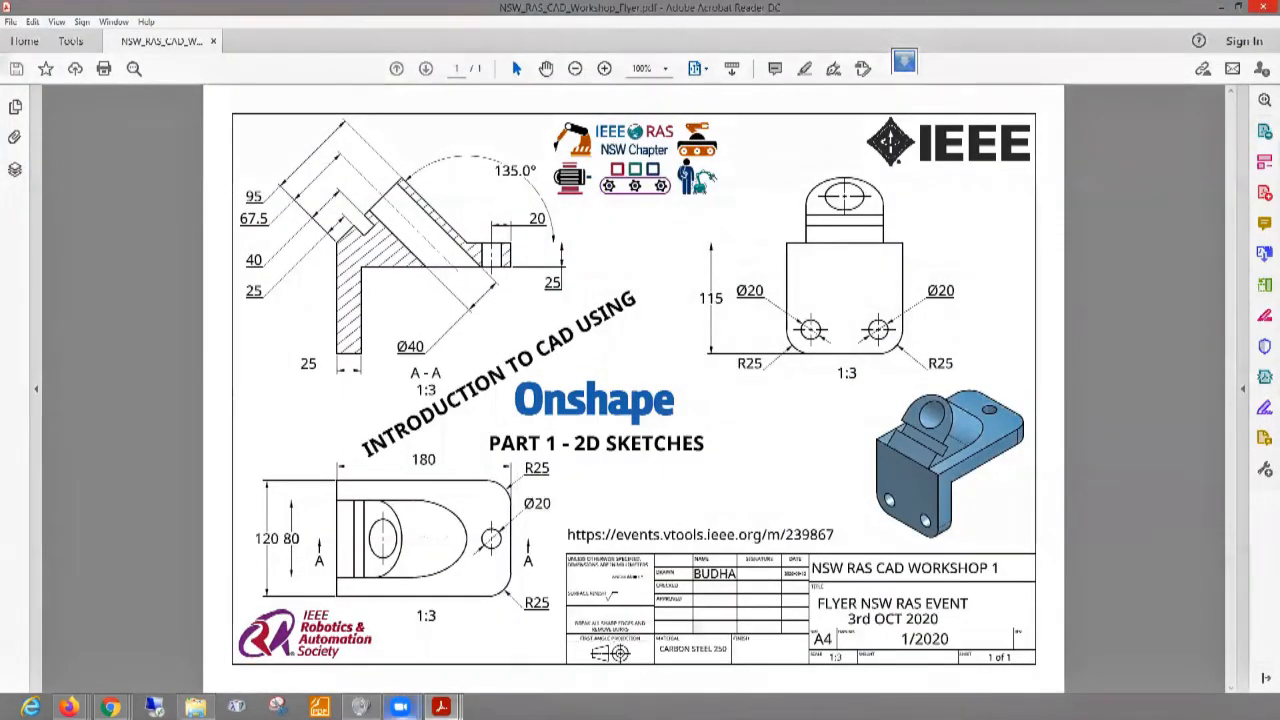
mouse_move(110, 707)
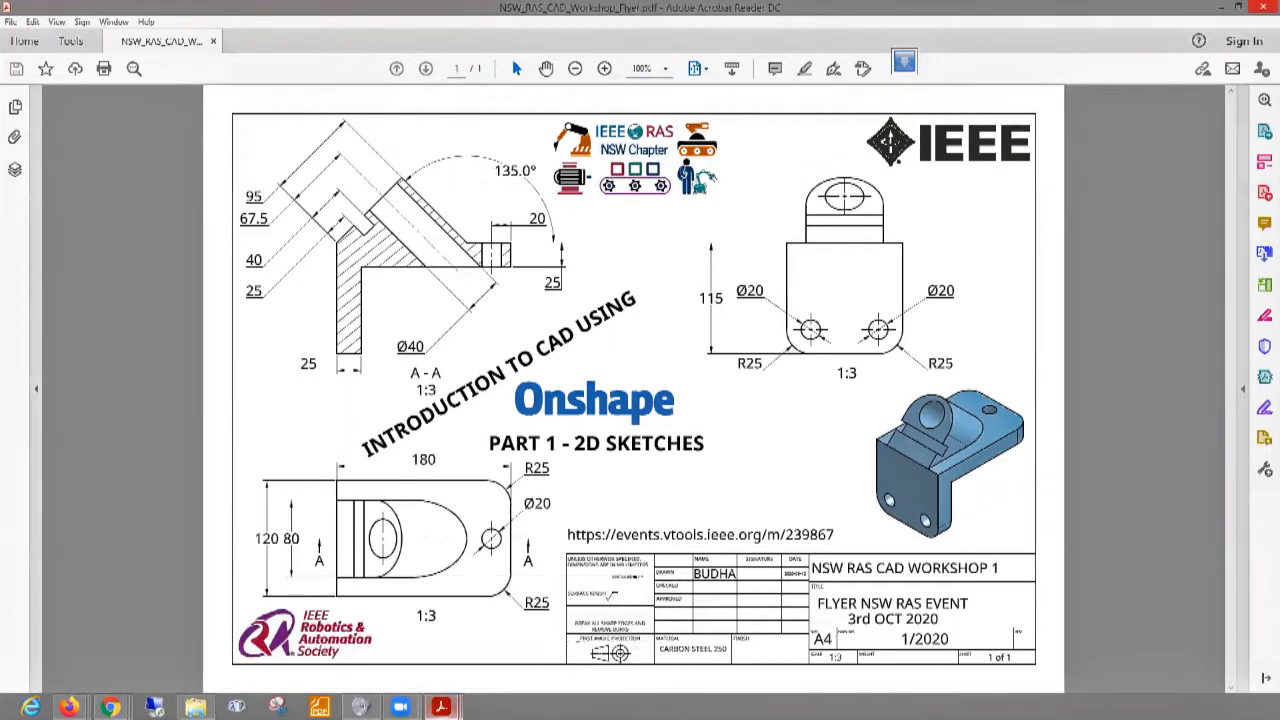
mouse_move(440, 707)
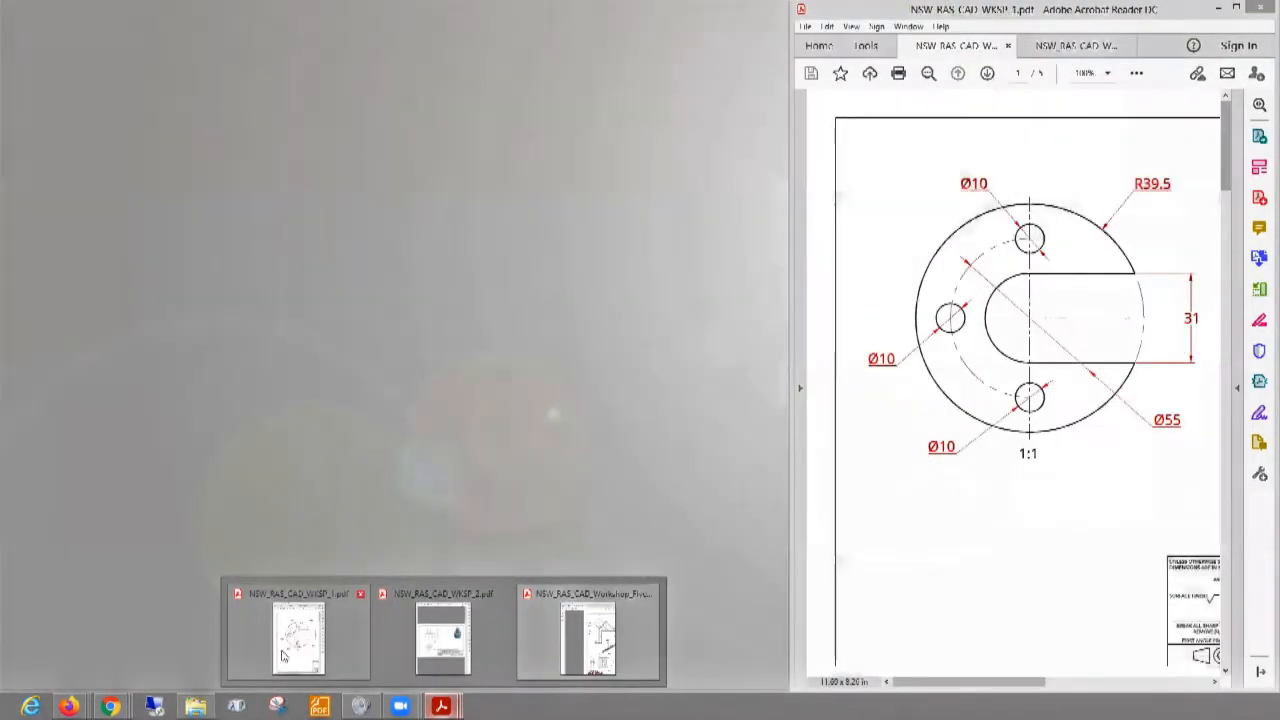
click(418, 651)
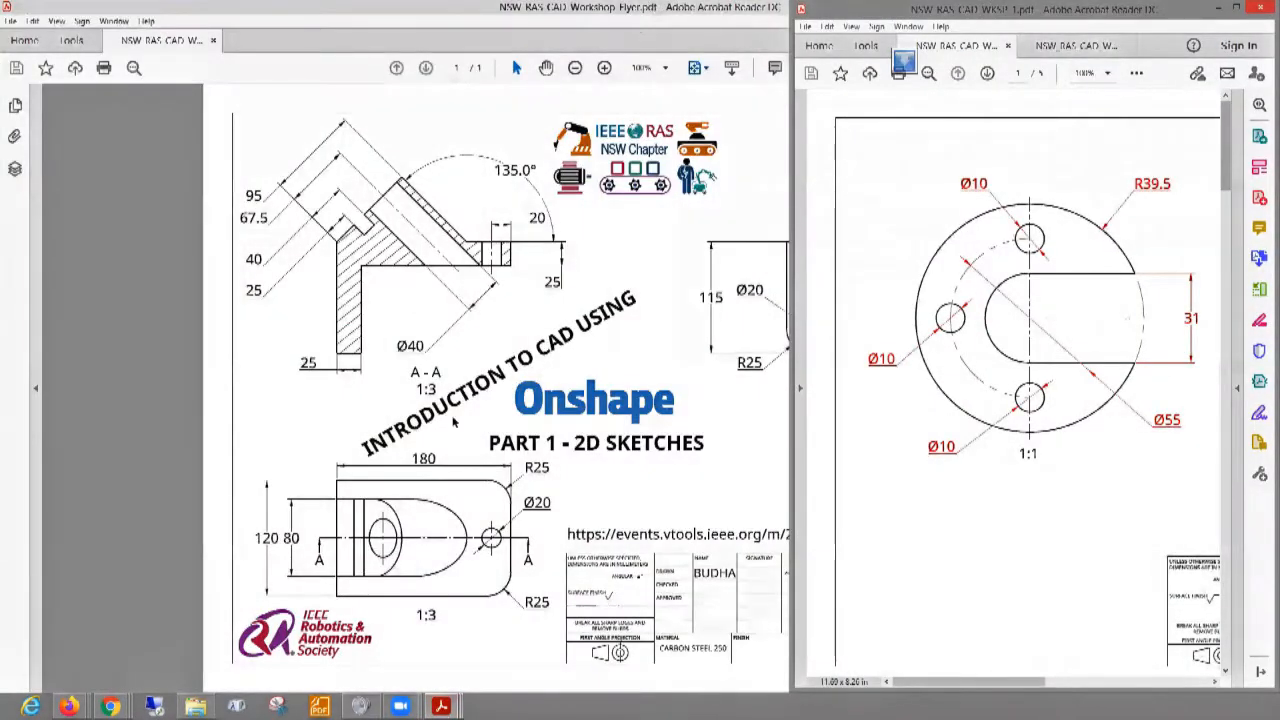
mouse_move(68, 707)
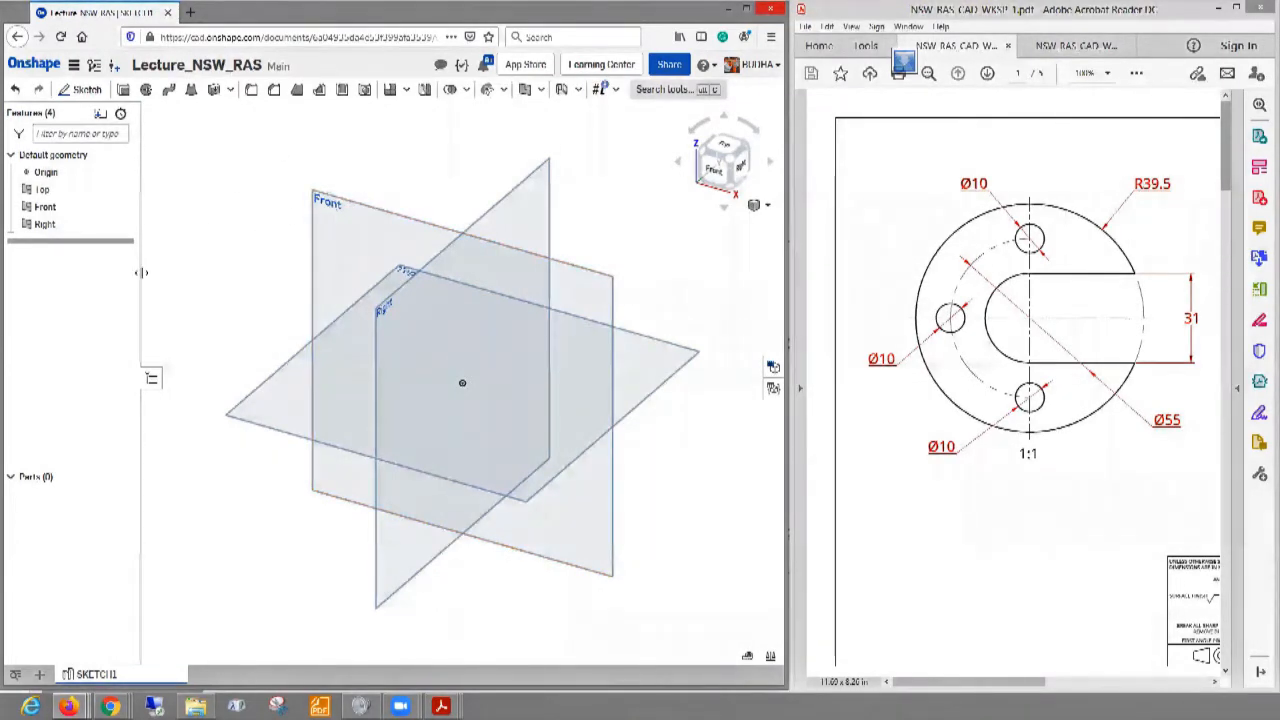
- Draw a red cube with the screen annotation tool in the empty area beside the default planes
click(355, 208)
click(244, 248)
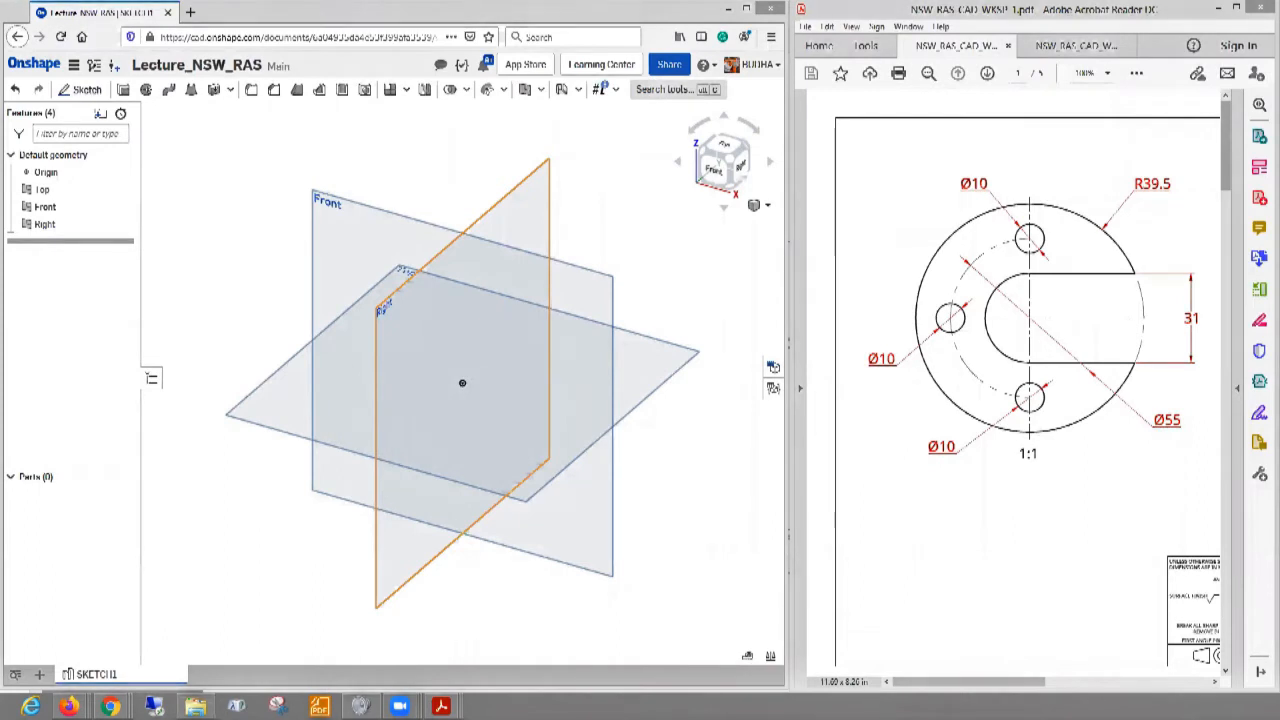
drag(174, 219, 251, 297)
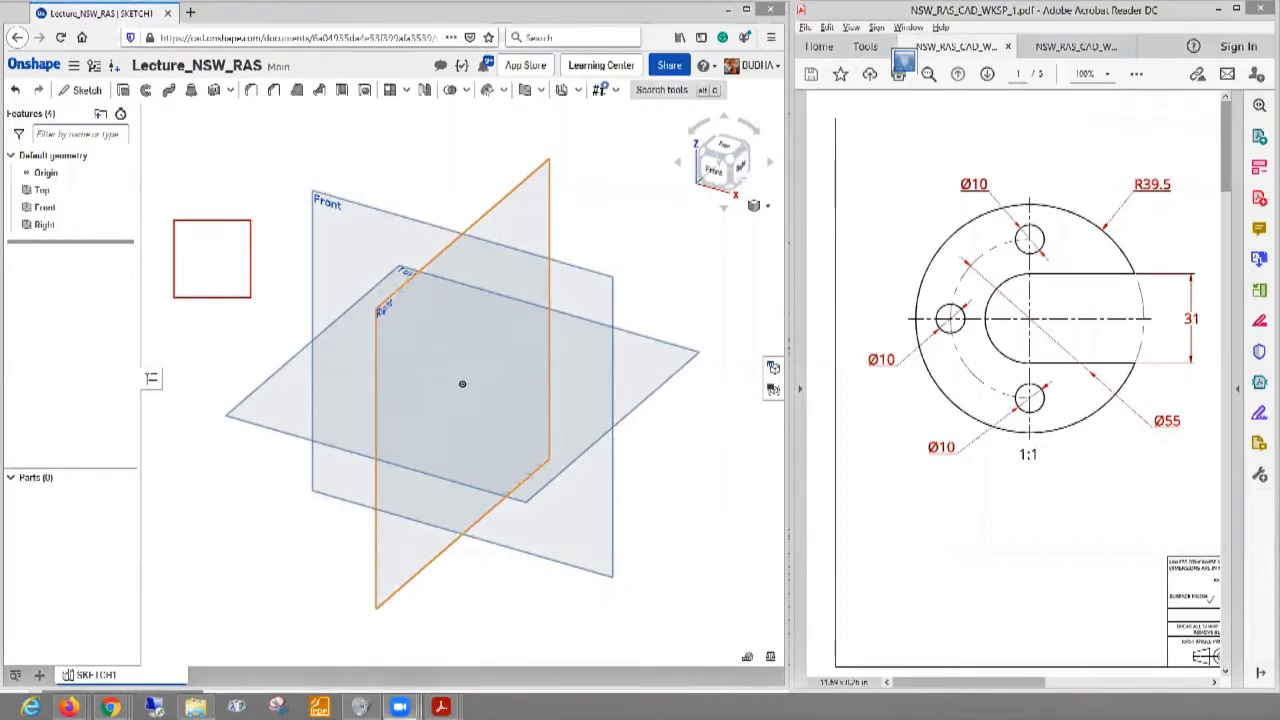
click(291, 166)
click(174, 218)
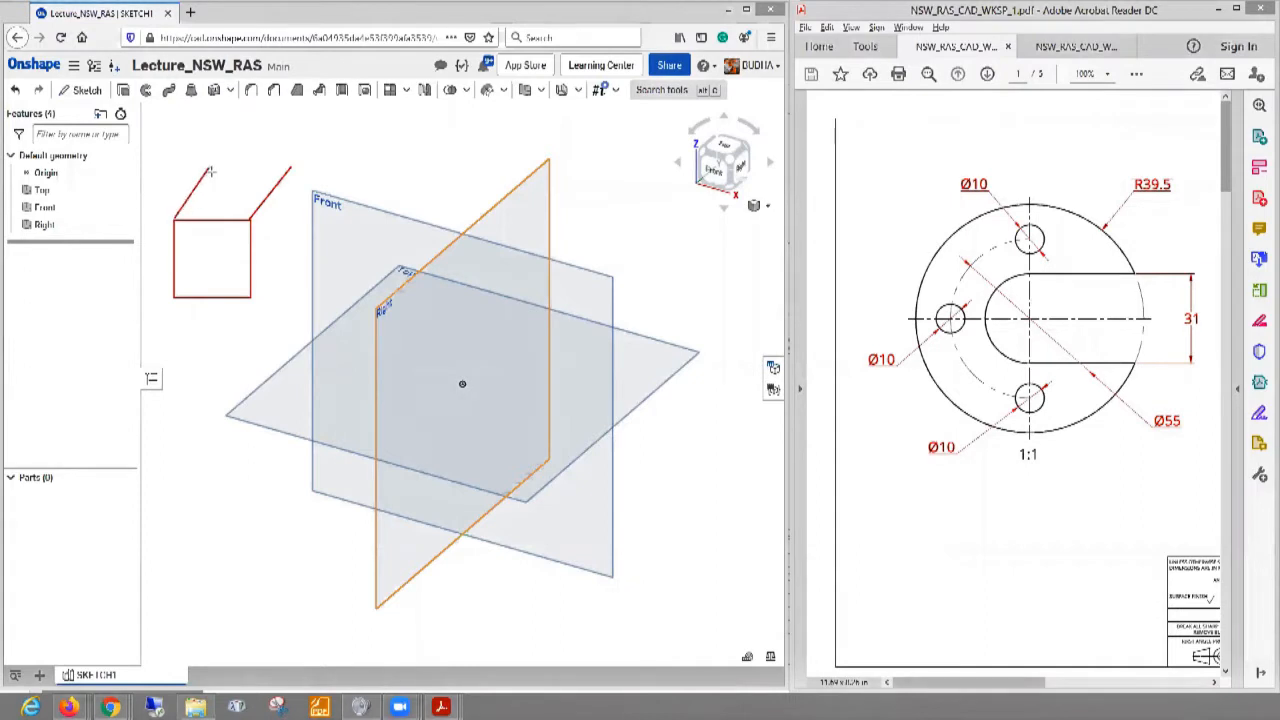
click(212, 172)
click(251, 296)
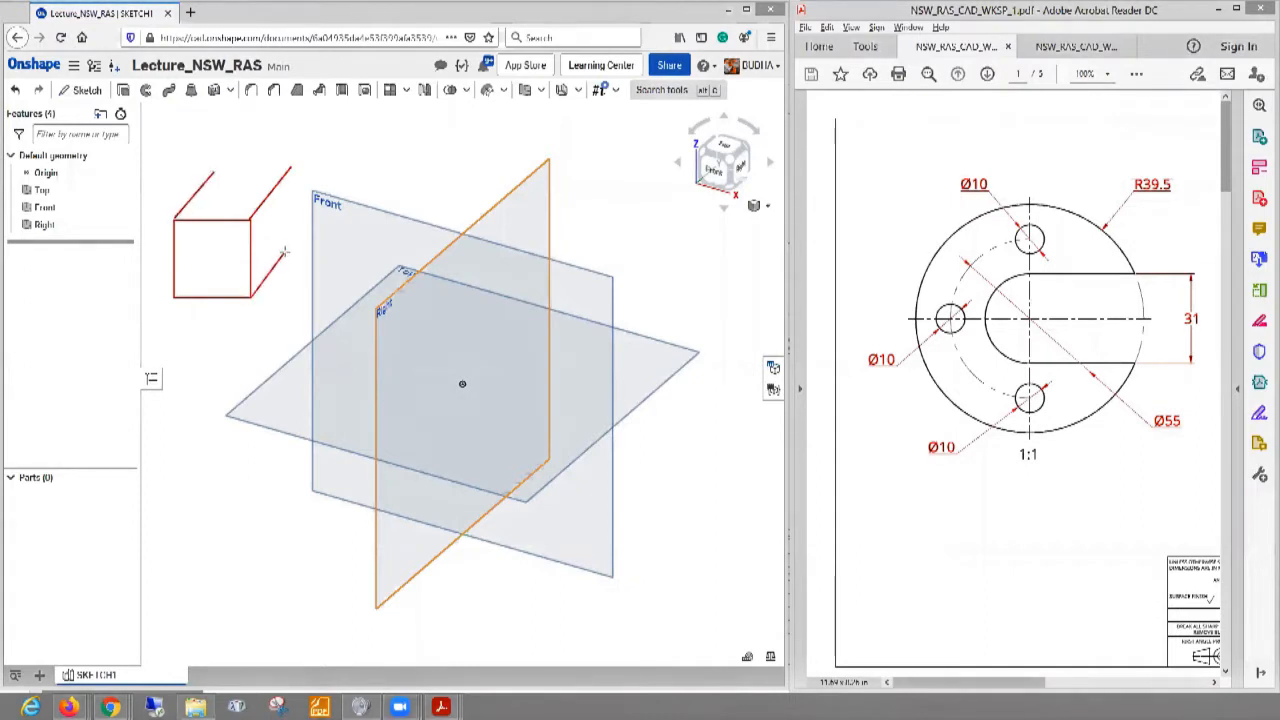
click(174, 297)
click(213, 254)
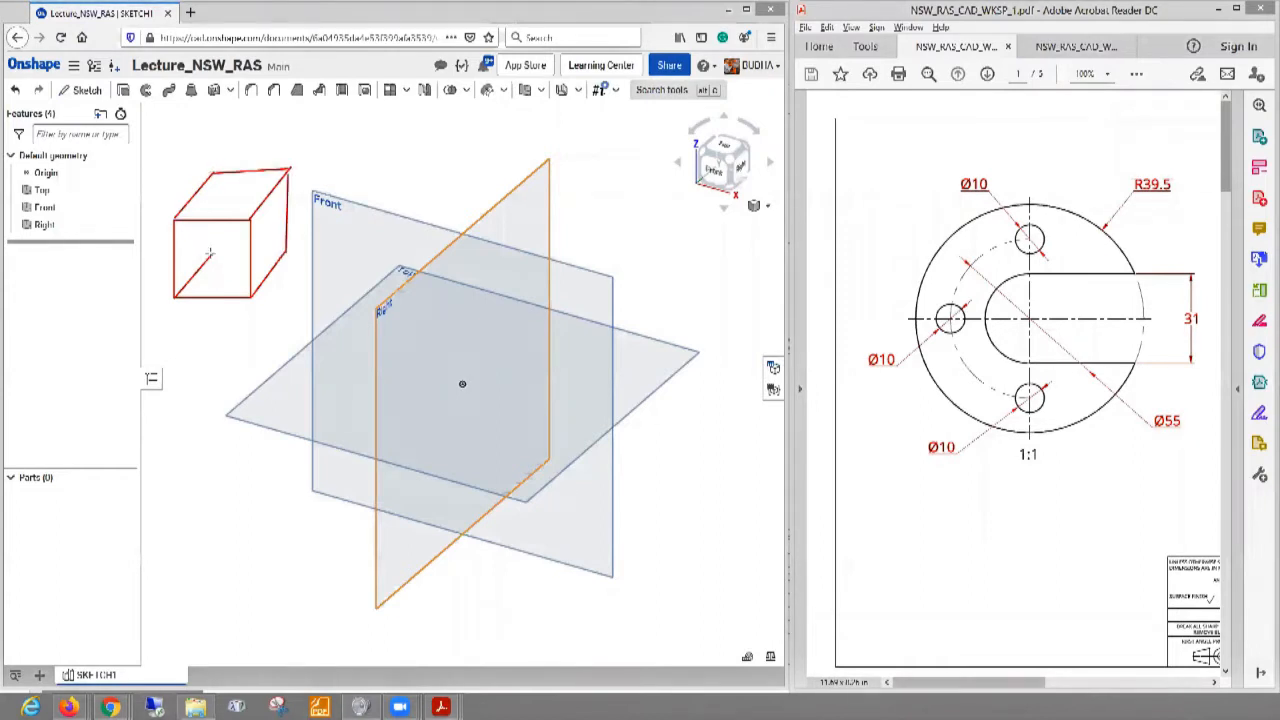
click(288, 253)
drag(210, 174, 212, 253)
- Undo all cube annotation lines and clear the plane selection
click(904, 61)
click(904, 61)
click(904, 61)
click(904, 61)
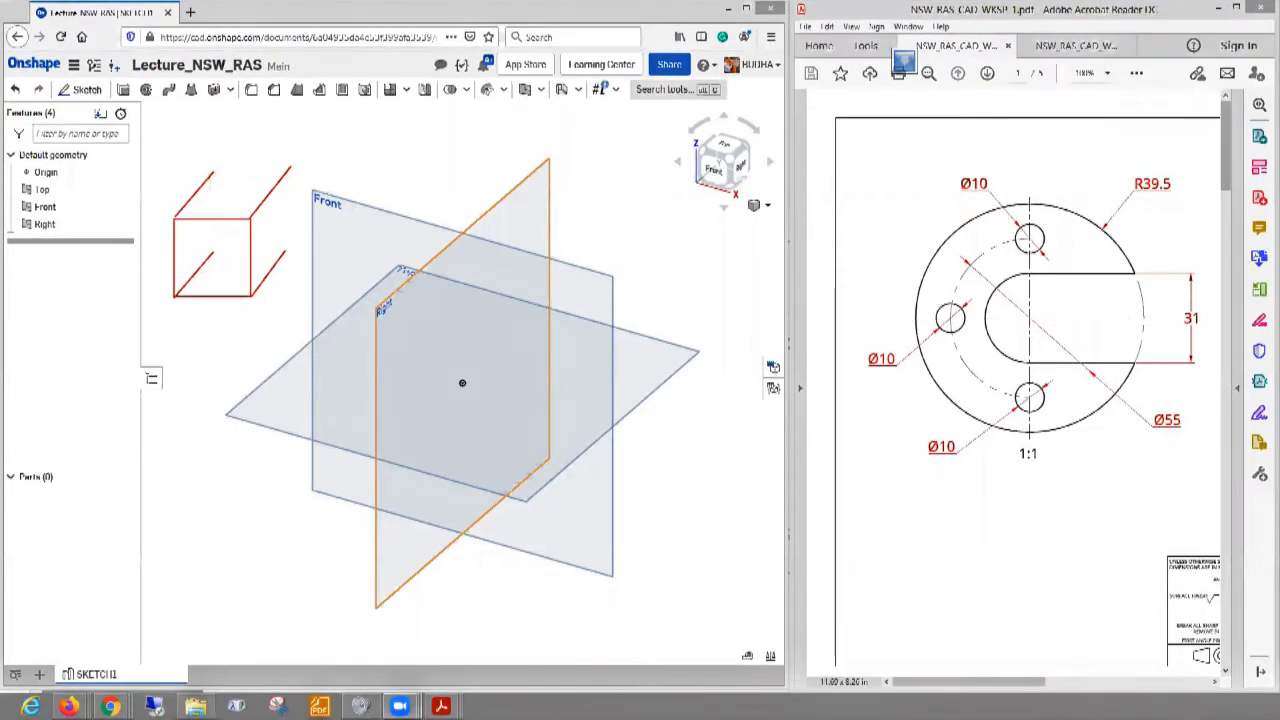
click(904, 61)
click(904, 61)
click(904, 61)
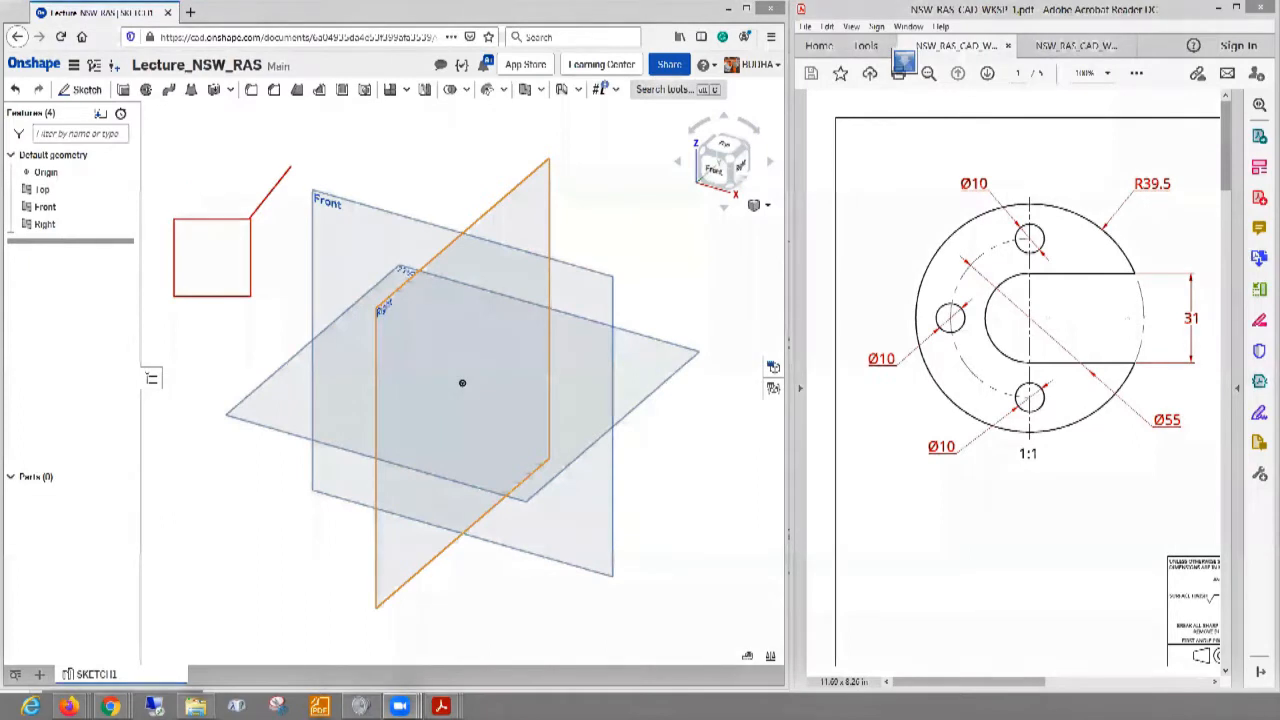
click(904, 61)
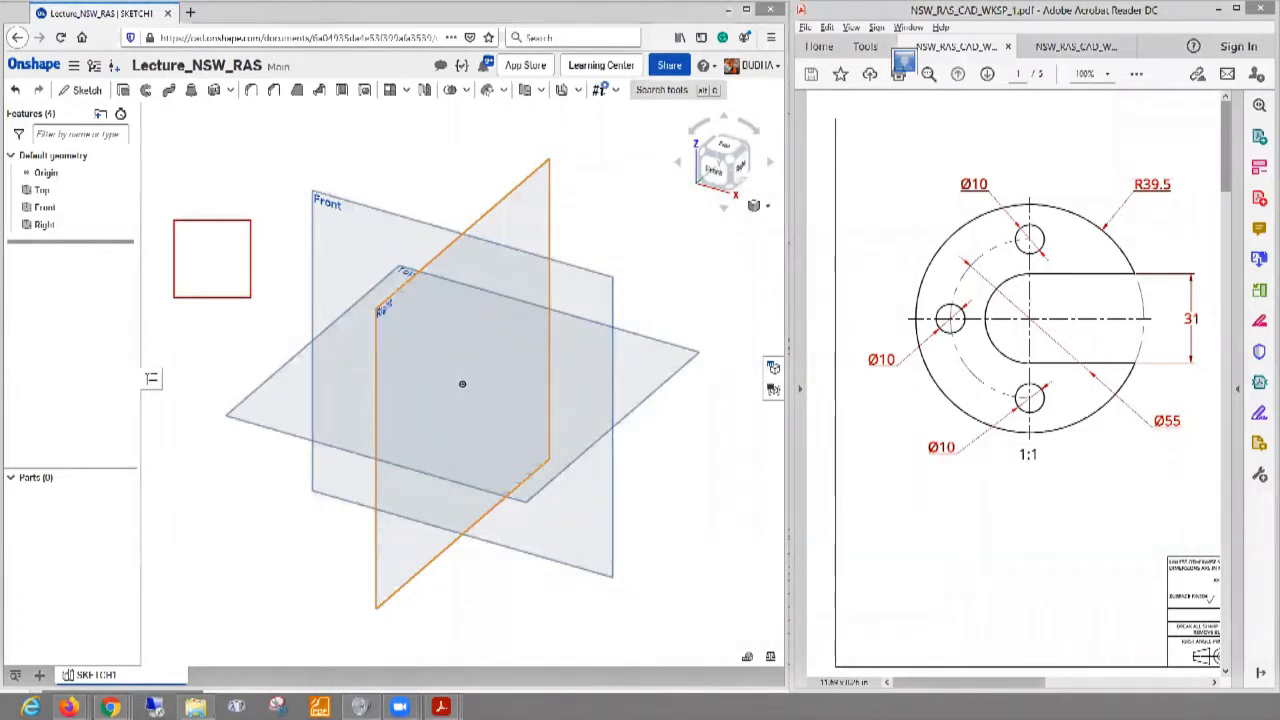
key(Escape)
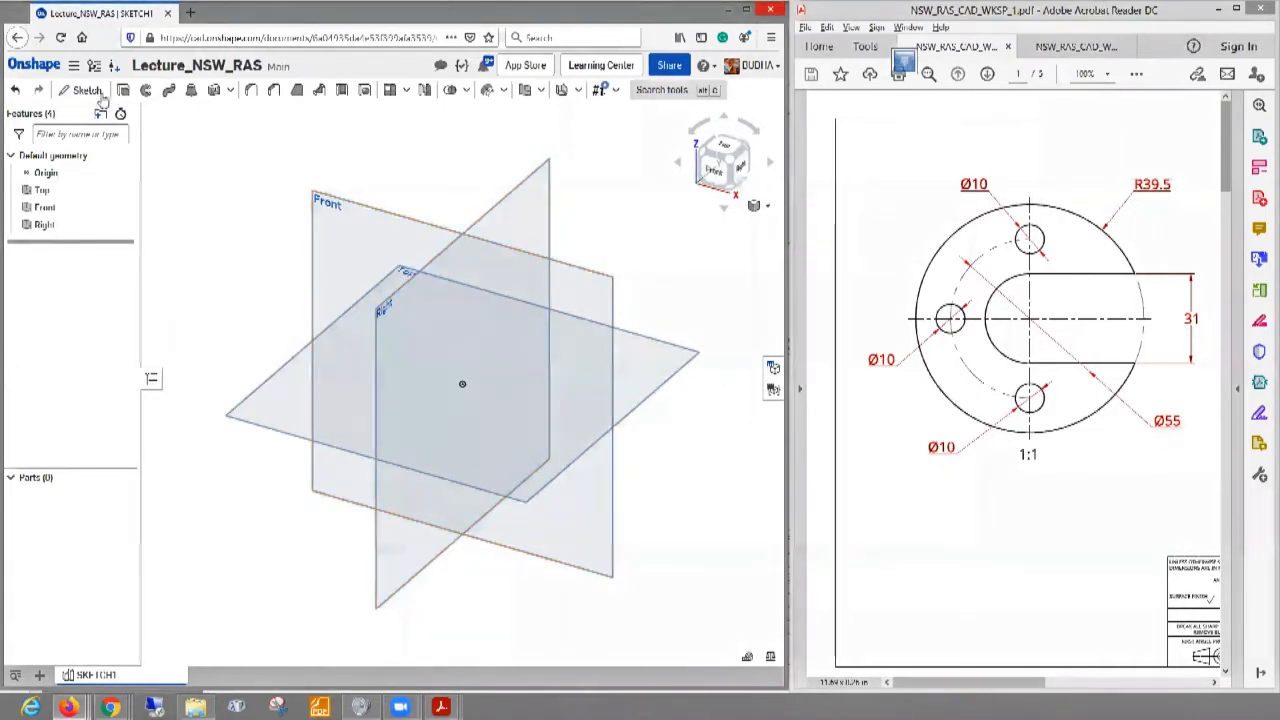
- Return to the documents page and show the documents created by the account owner
click(30, 65)
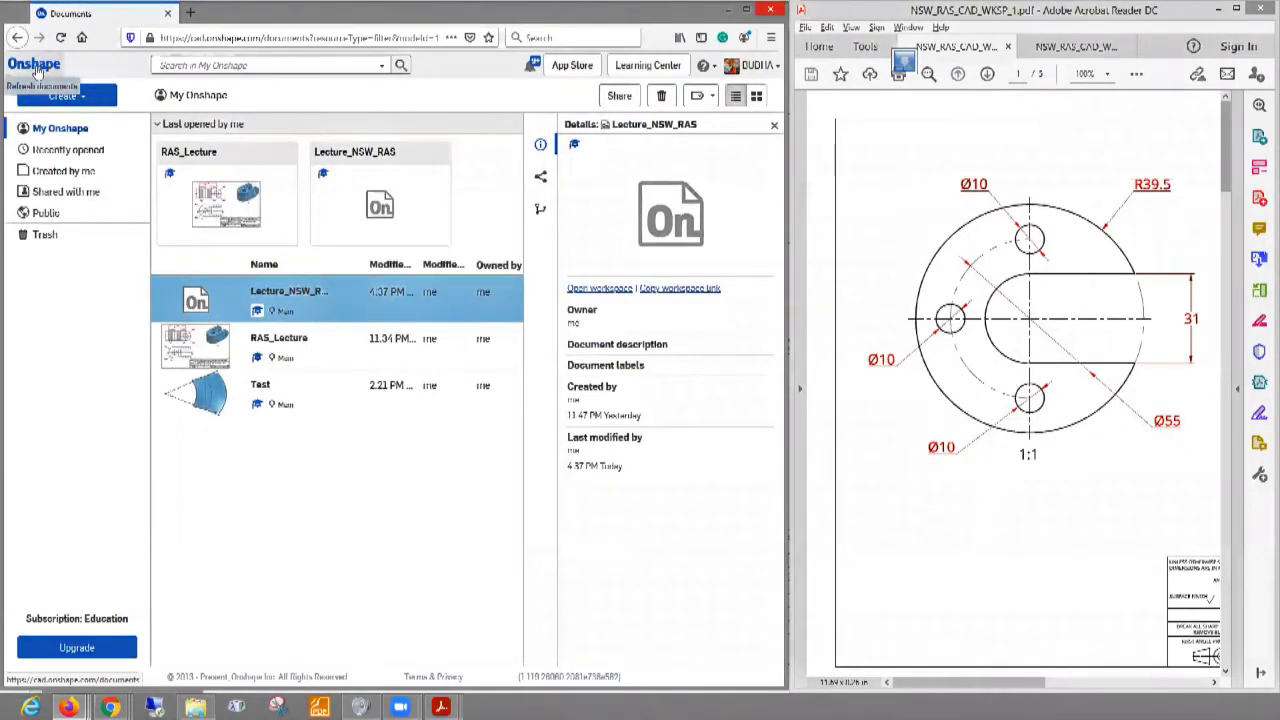
click(34, 64)
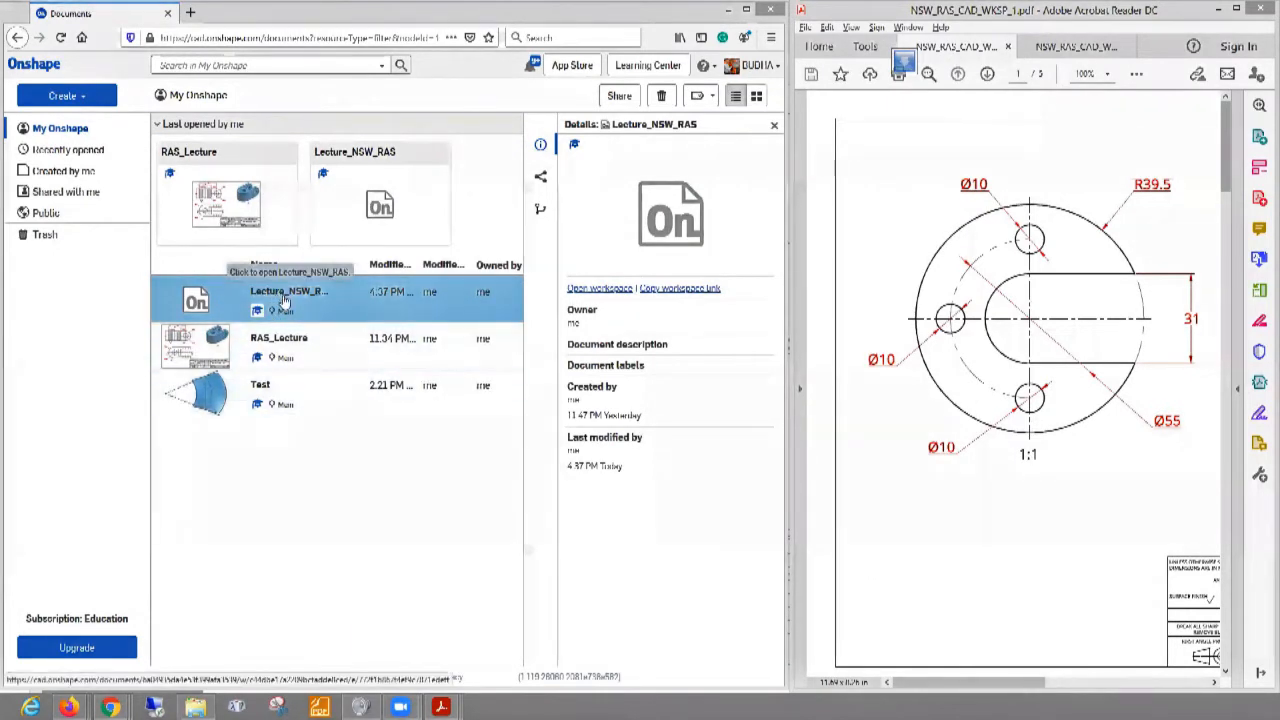
click(60, 172)
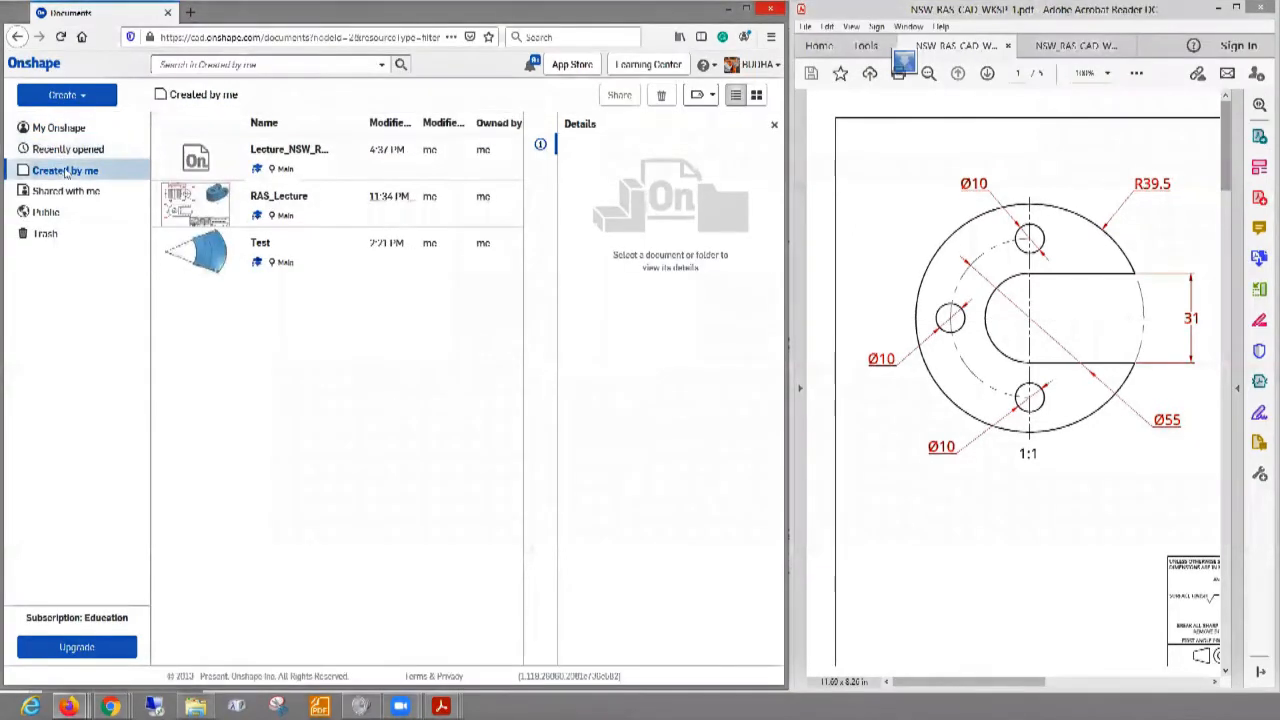
click(776, 66)
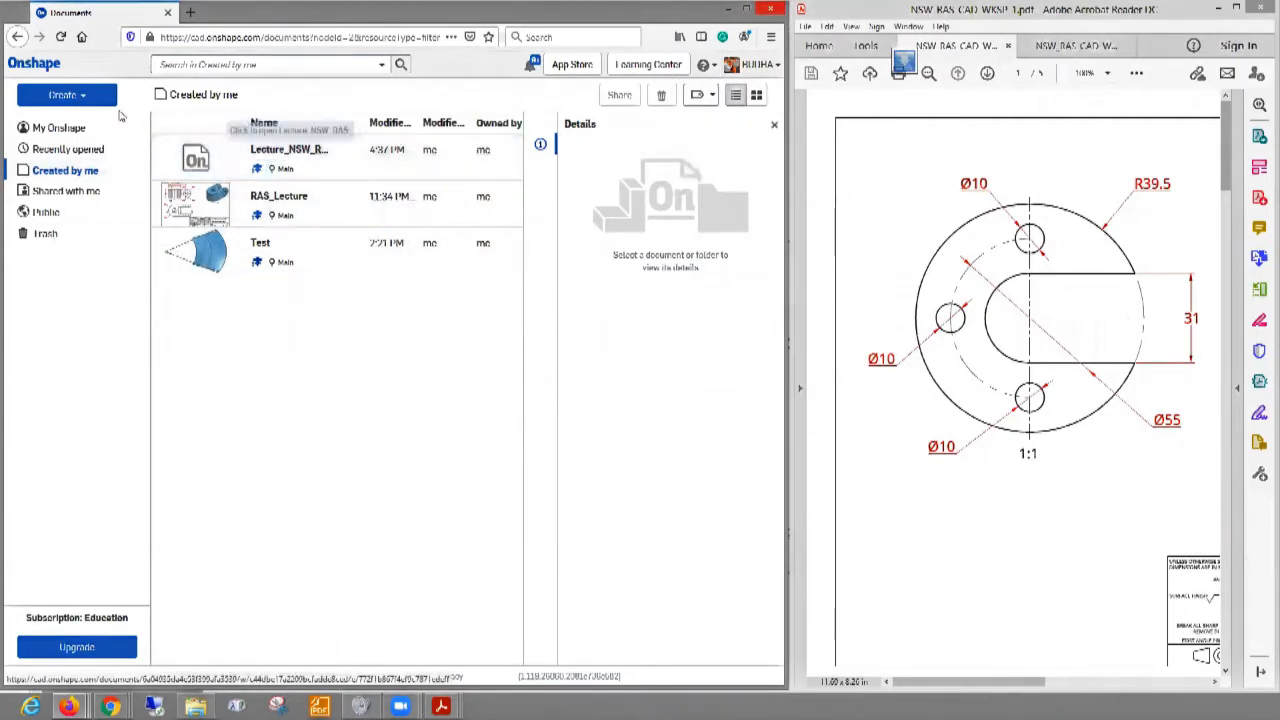
- Create a new document named CAD_WORKSHOP
click(85, 104)
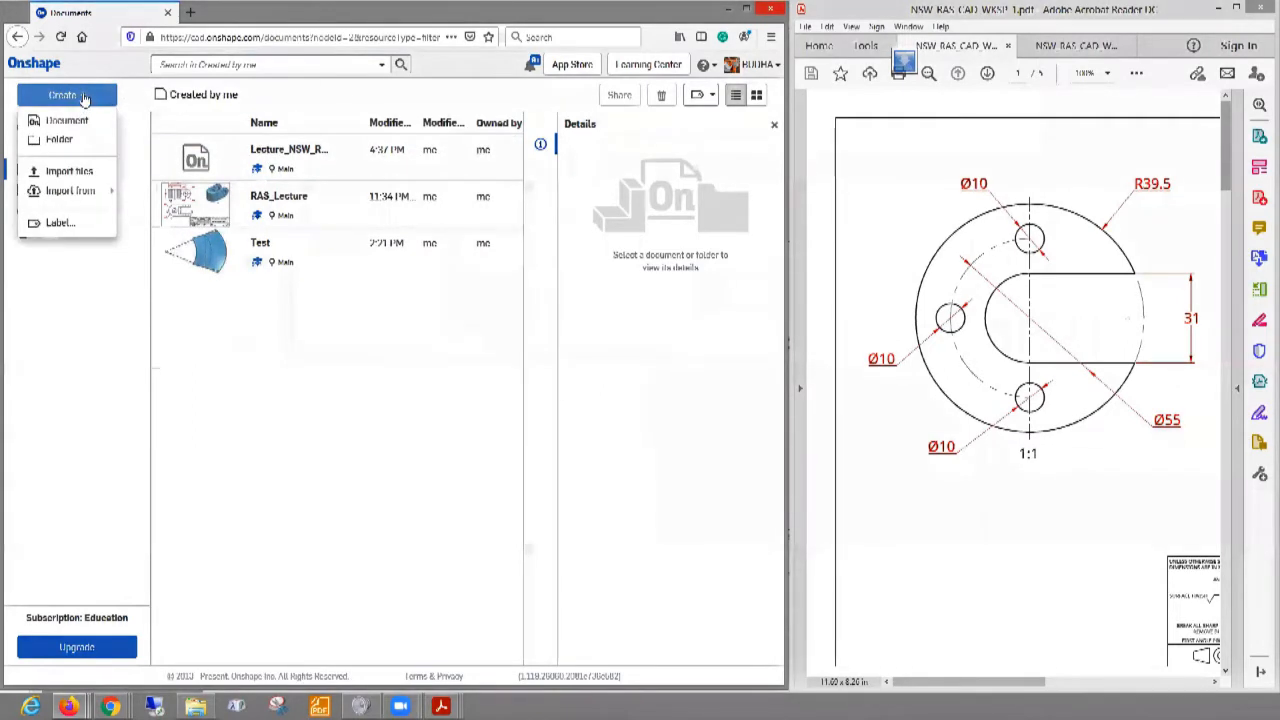
click(85, 97)
click(85, 95)
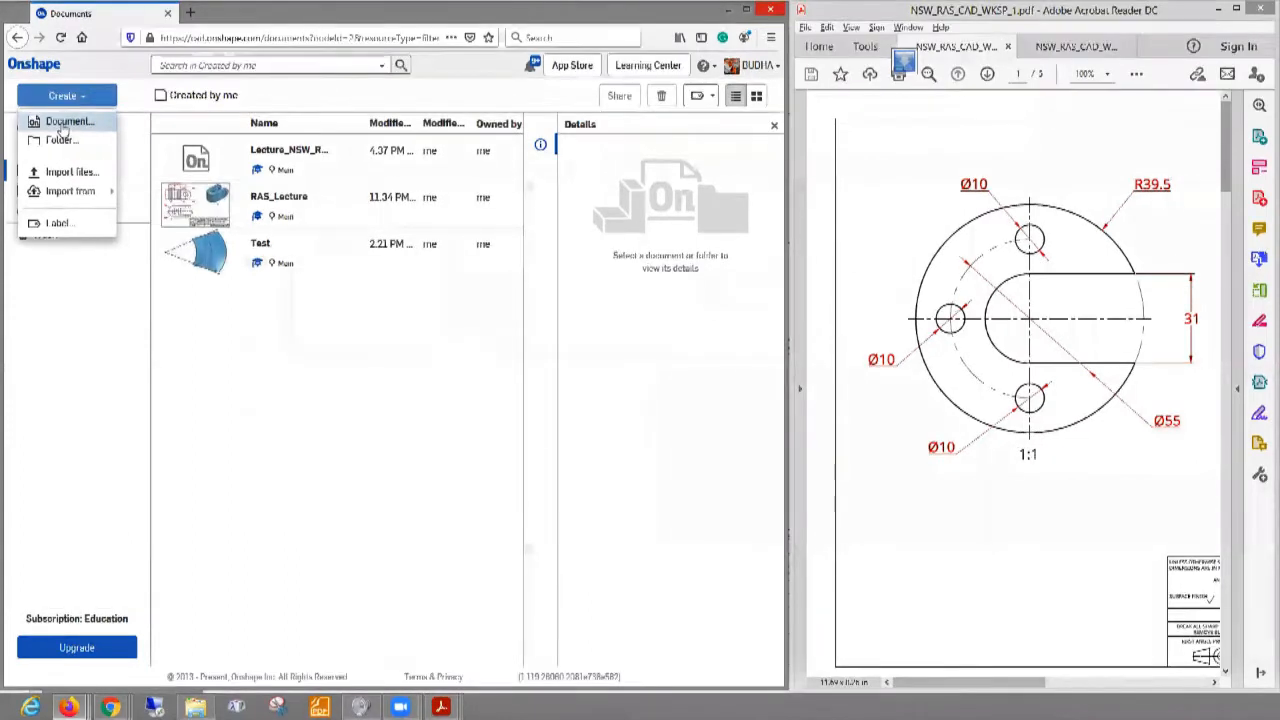
click(86, 100)
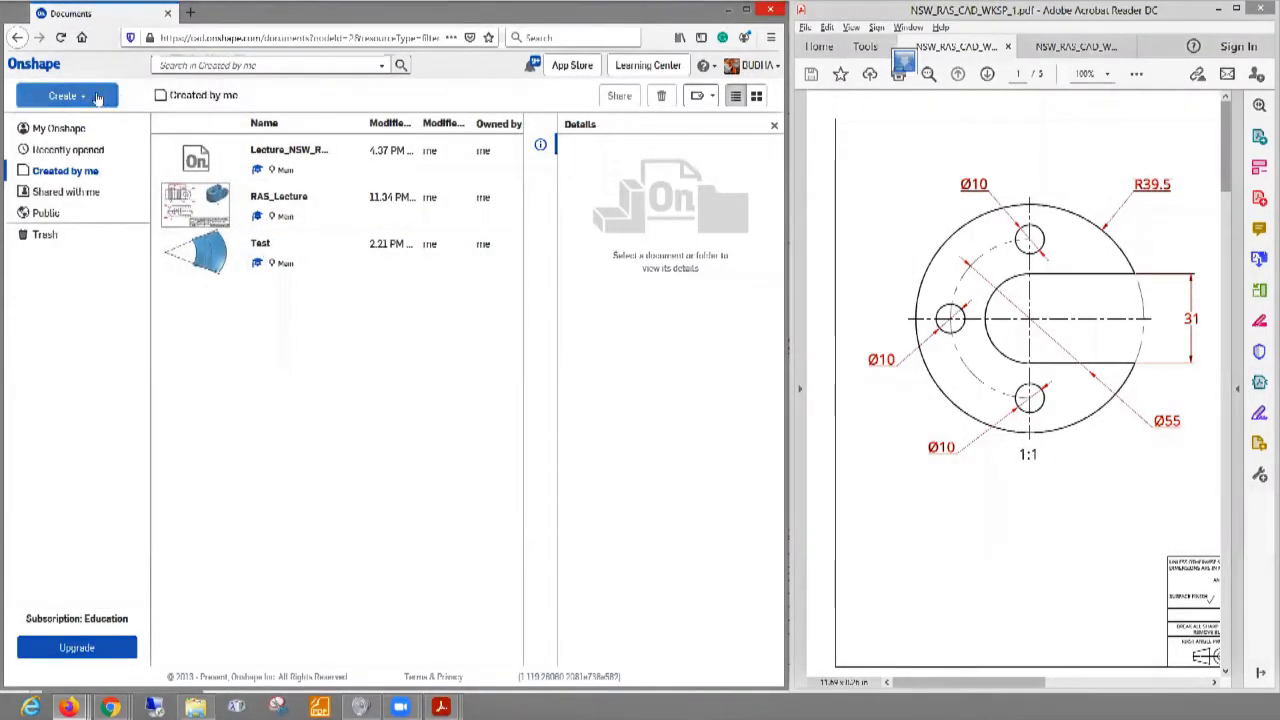
click(84, 99)
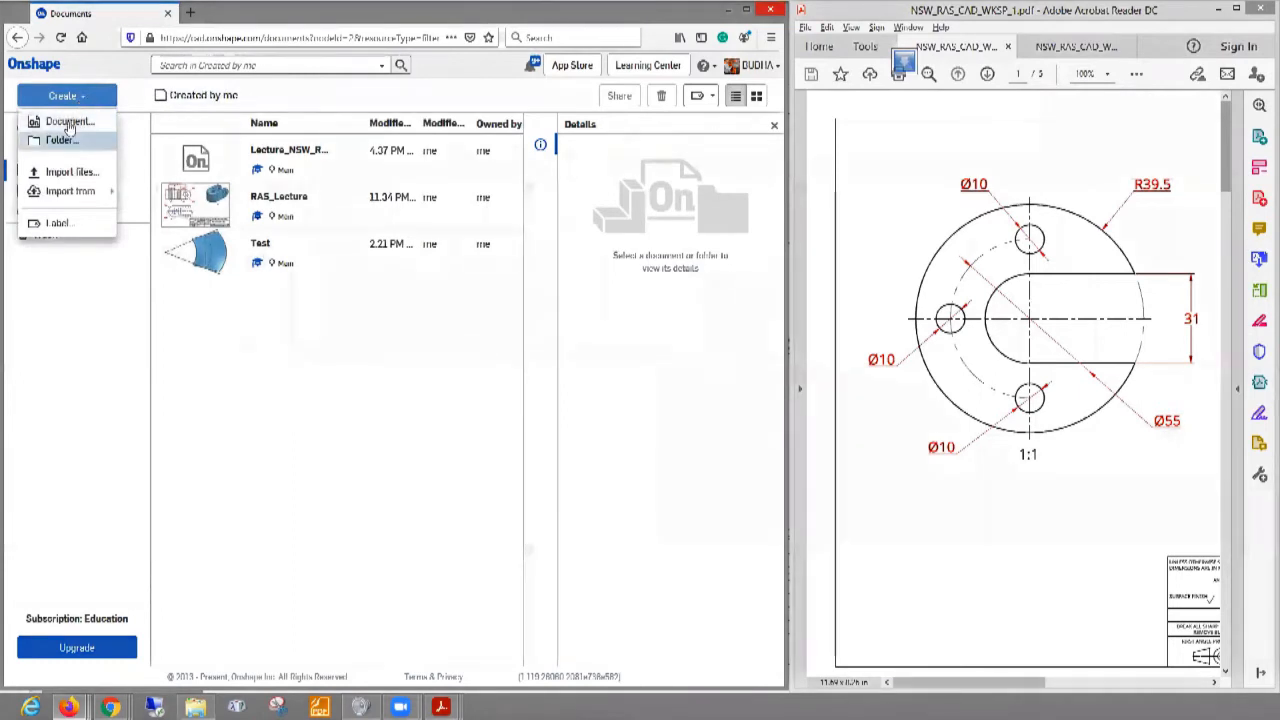
click(68, 123)
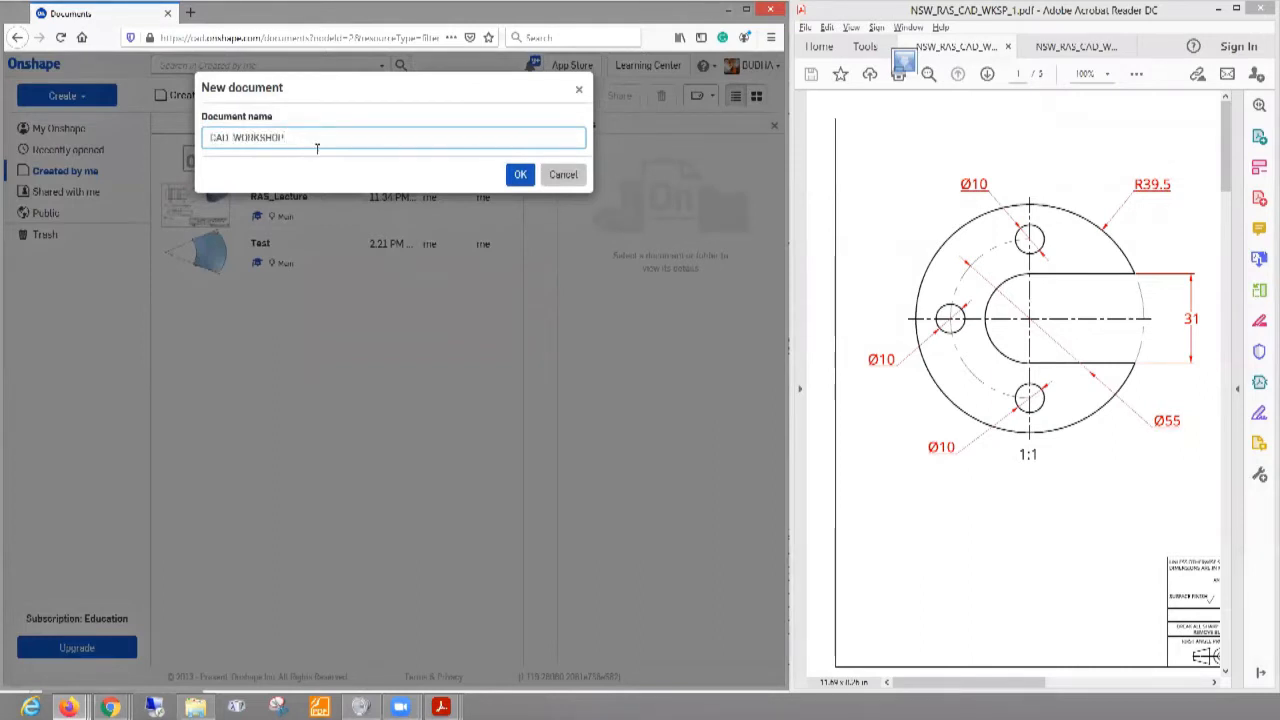
click(520, 177)
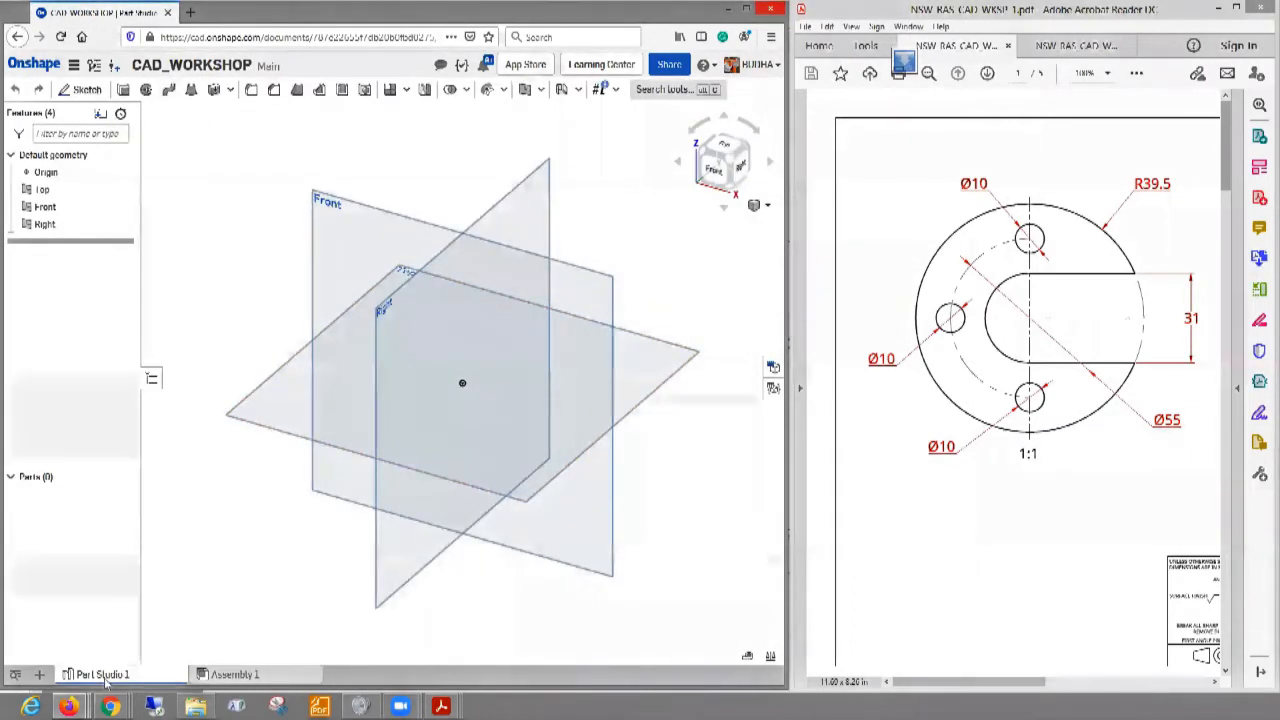
- Reopen CAD_WORKSHOP from the documents list and add a second Part Studio to it
click(35, 66)
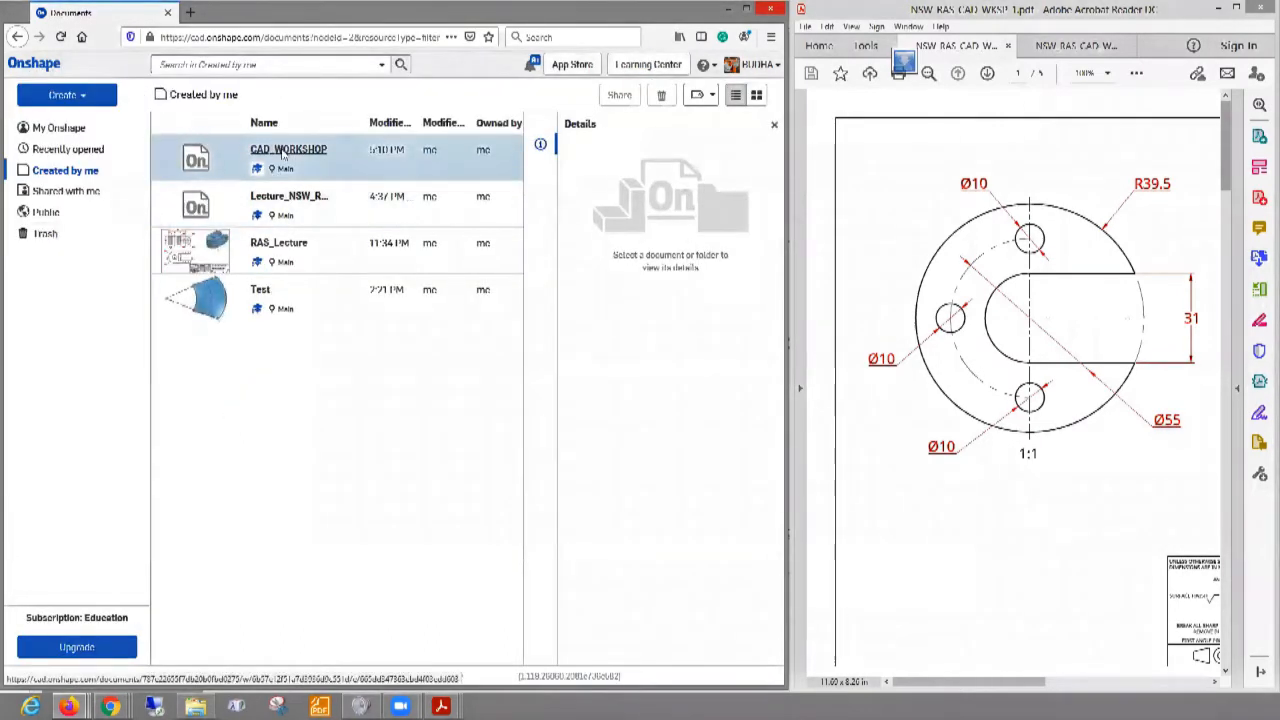
click(282, 157)
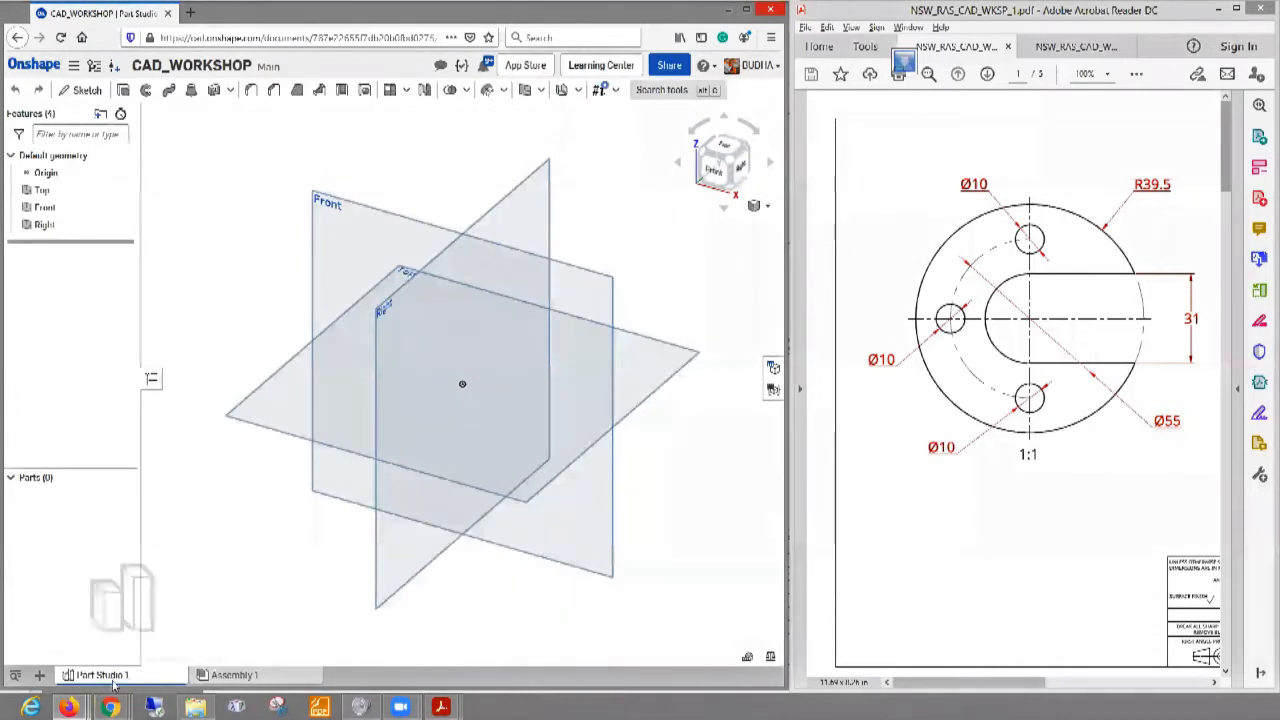
mouse_move(108, 679)
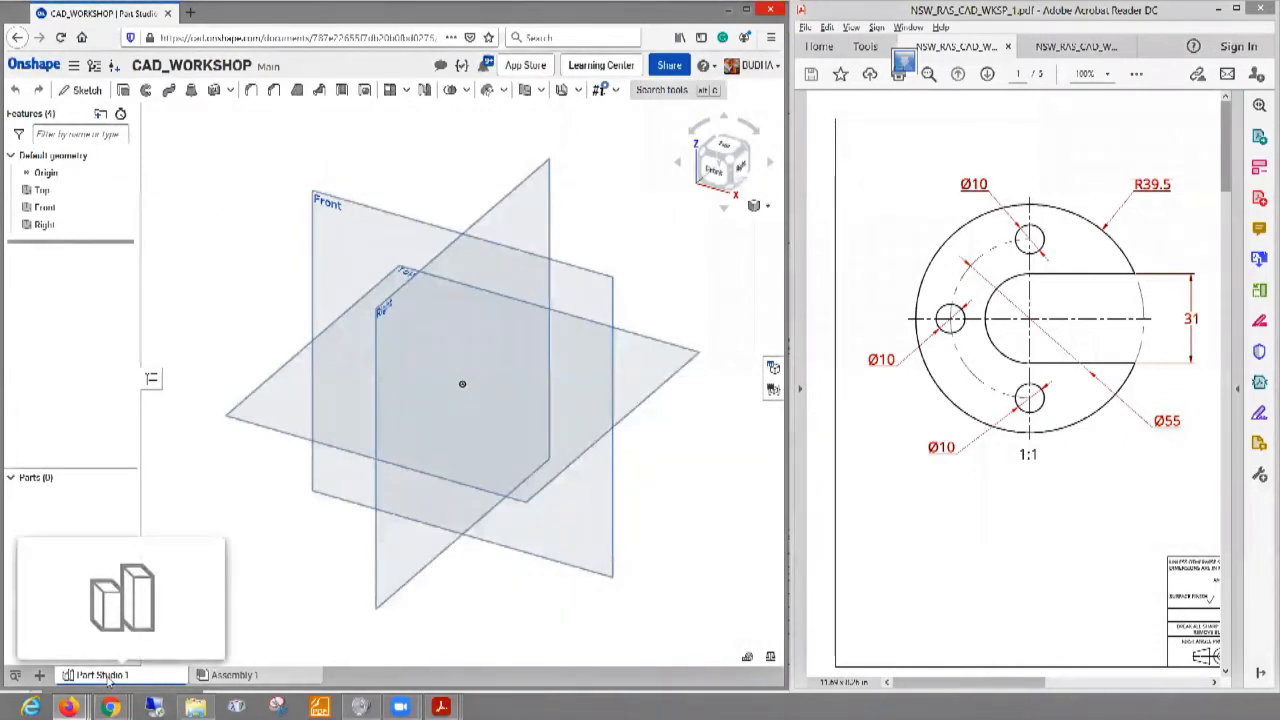
click(40, 677)
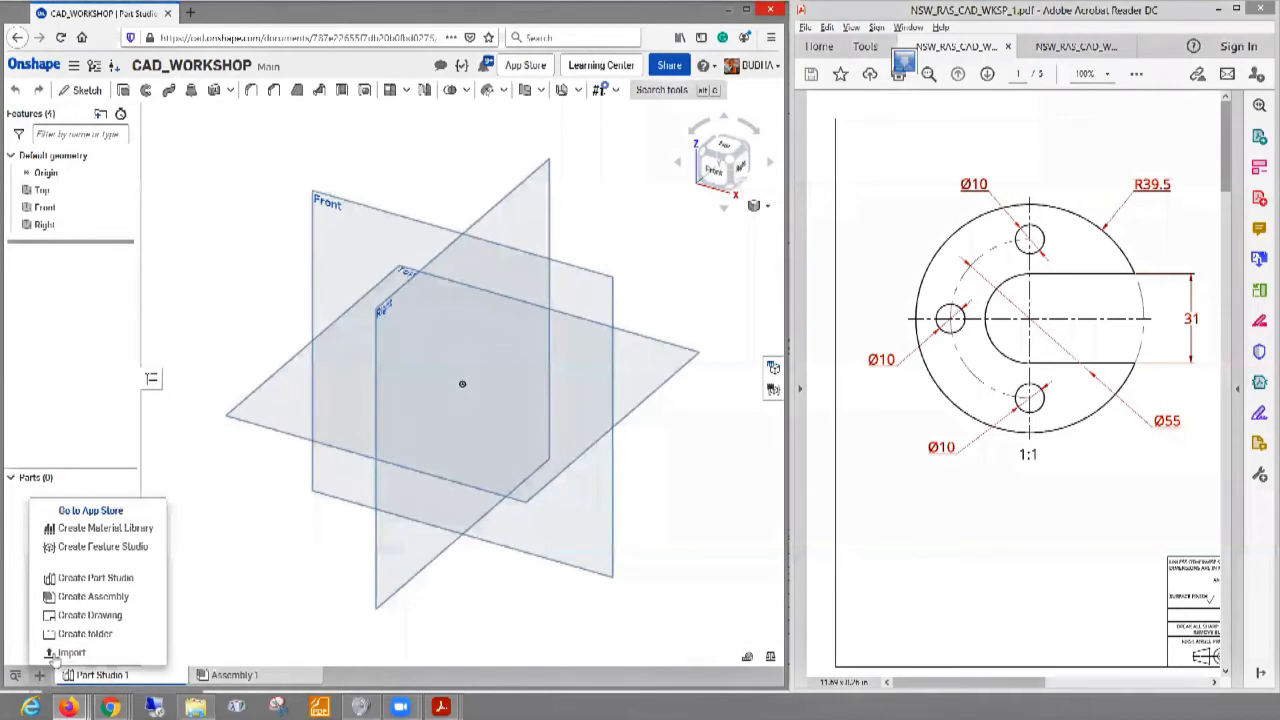
click(99, 580)
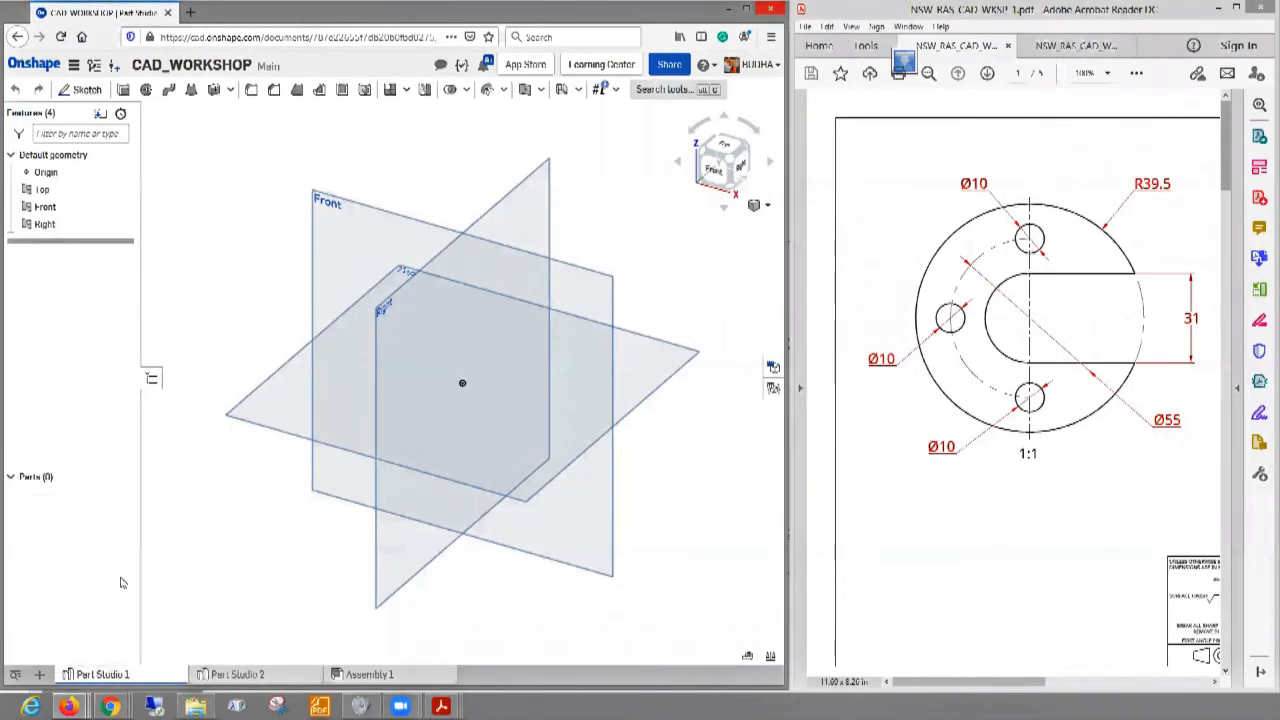
- Rename the newly added Part Studio as WORKSHOP SKETCHES
click(249, 675)
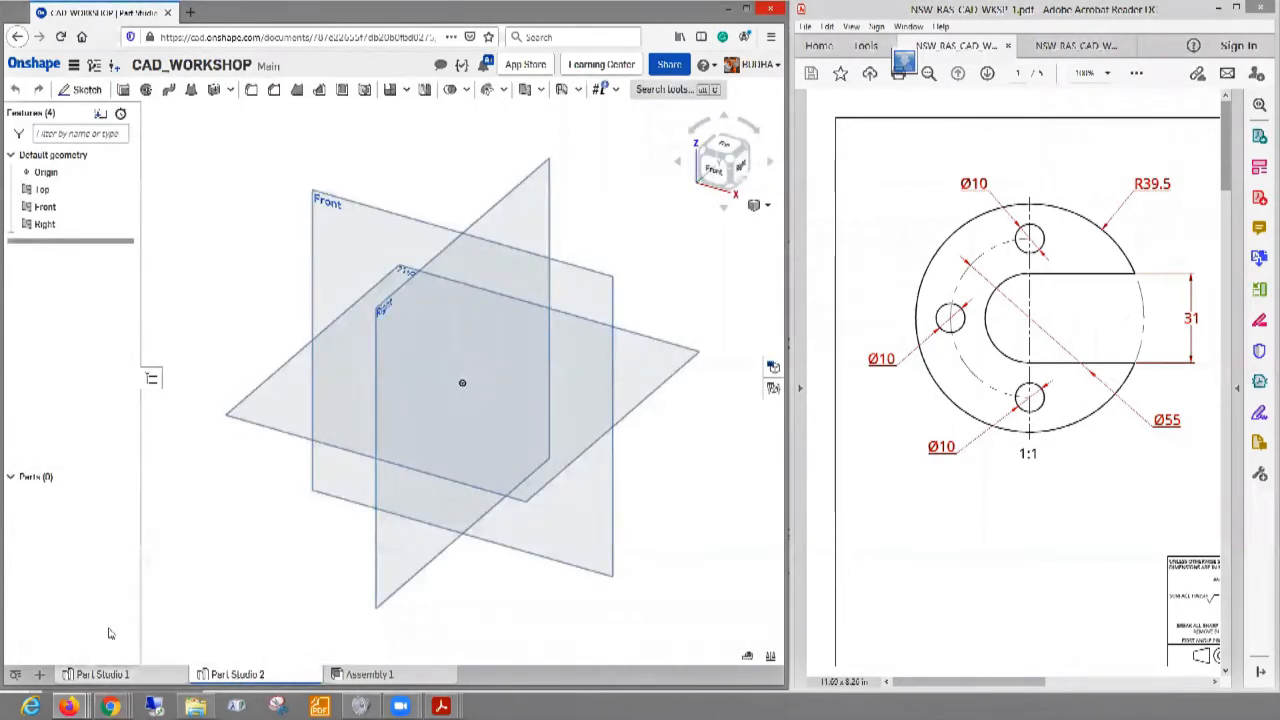
right_click(241, 678)
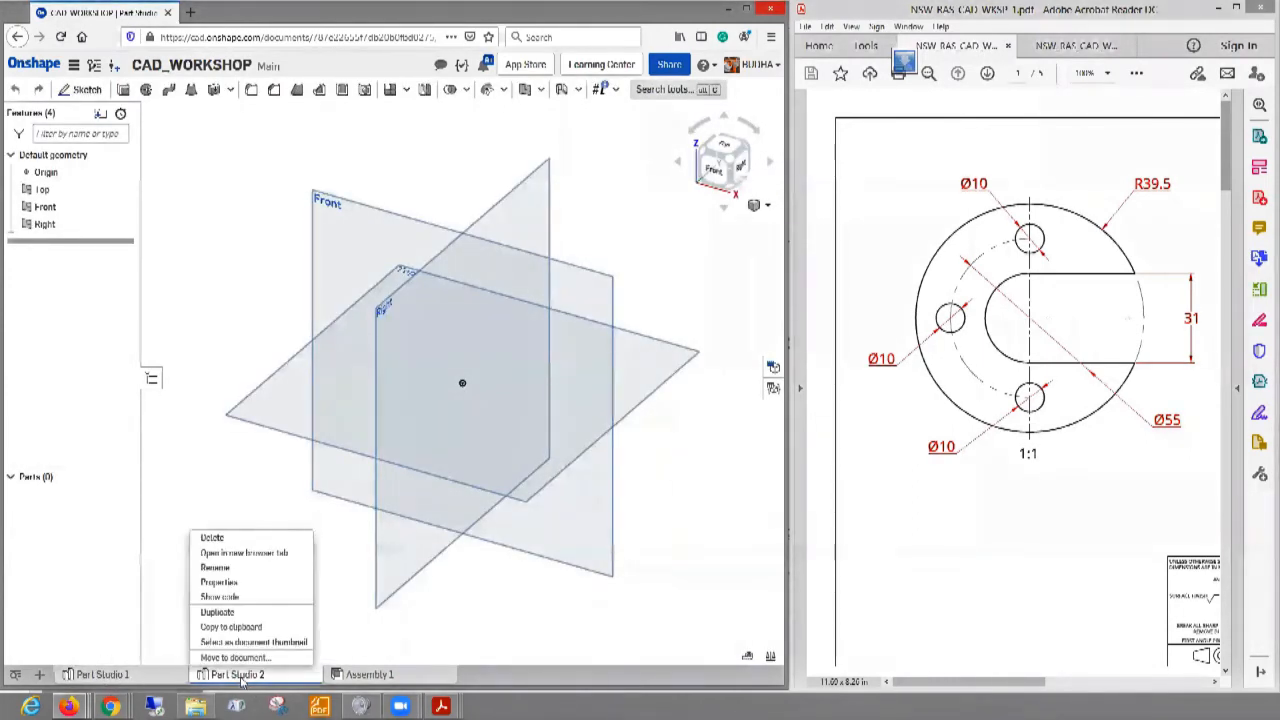
click(237, 569)
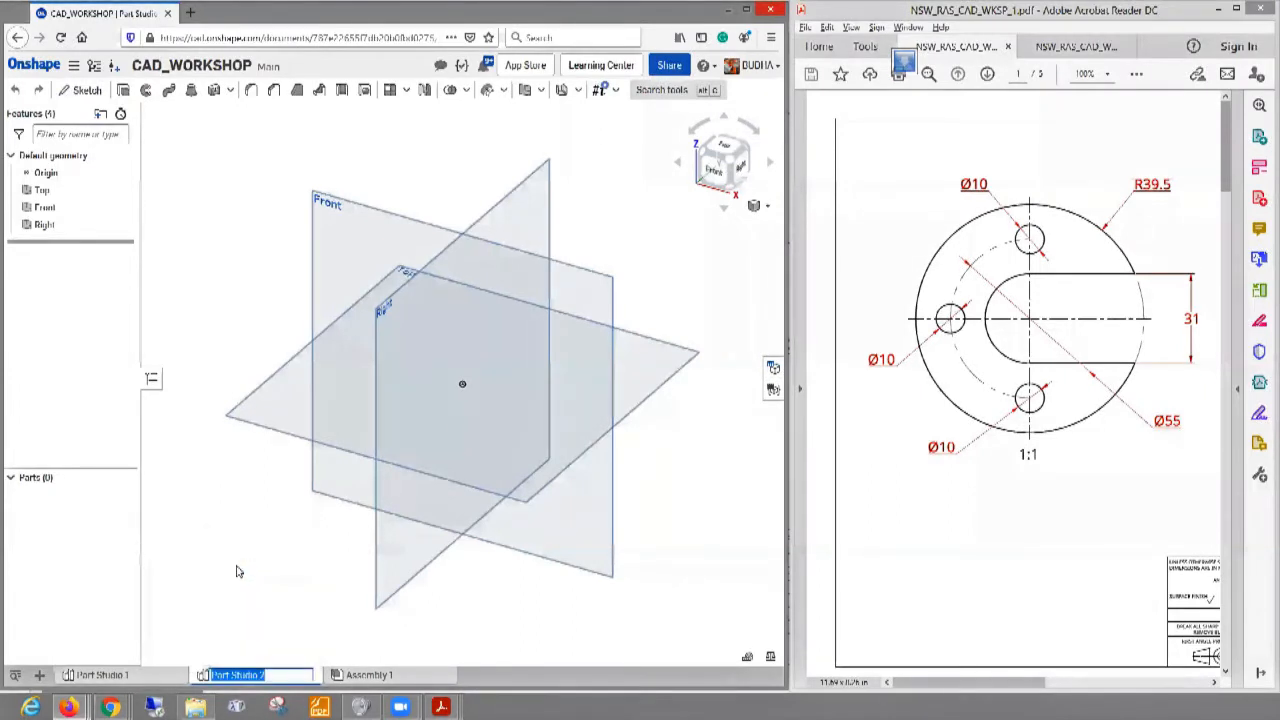
text(WO)
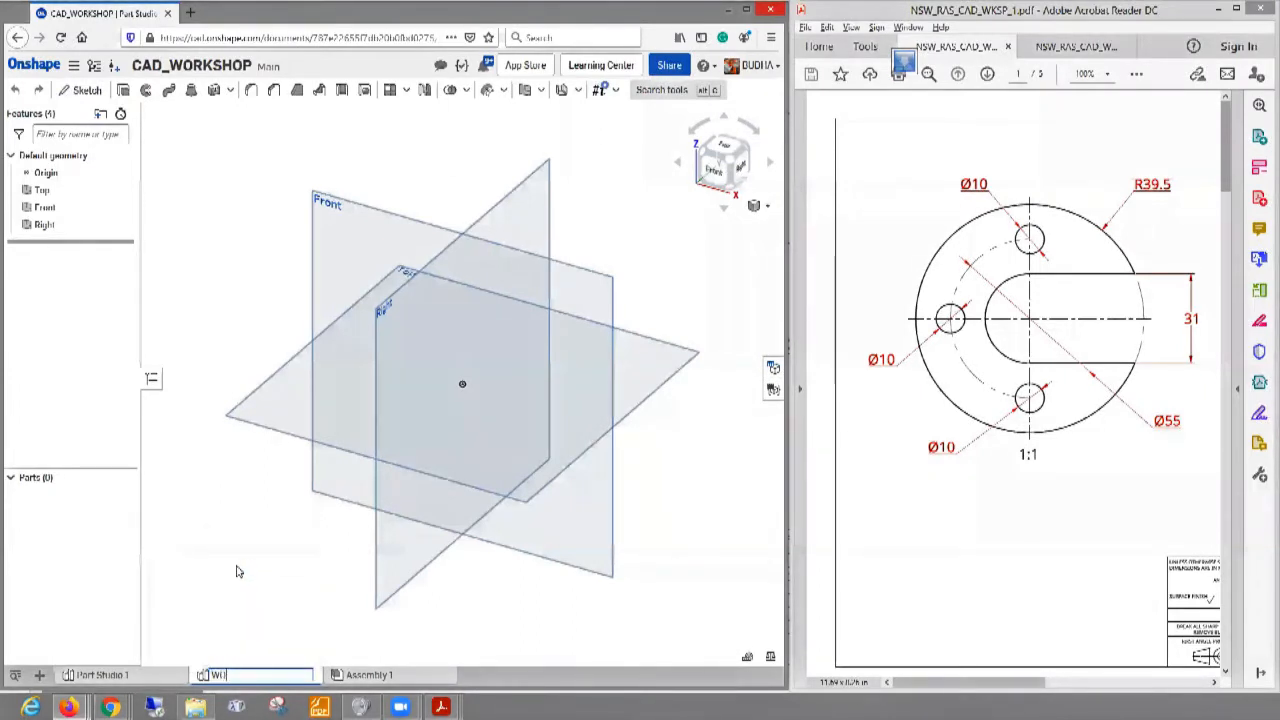
text(RKSHOP SKETCHES)
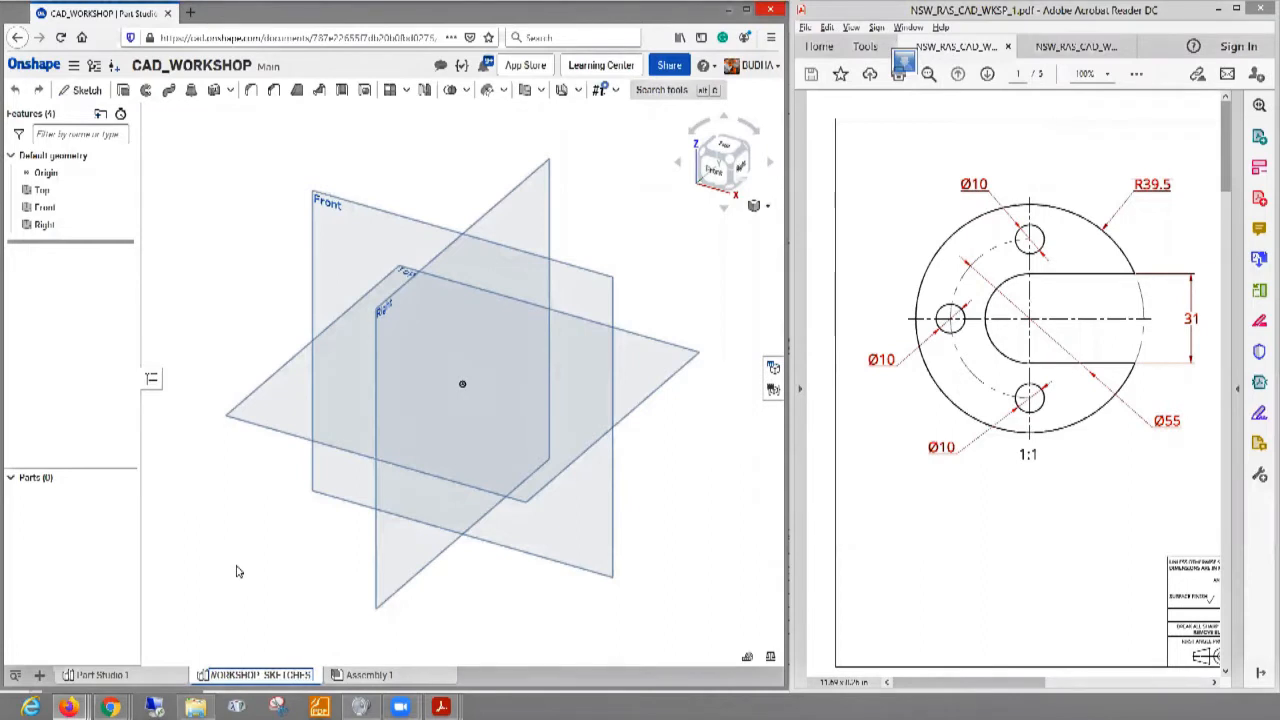
key(Return)
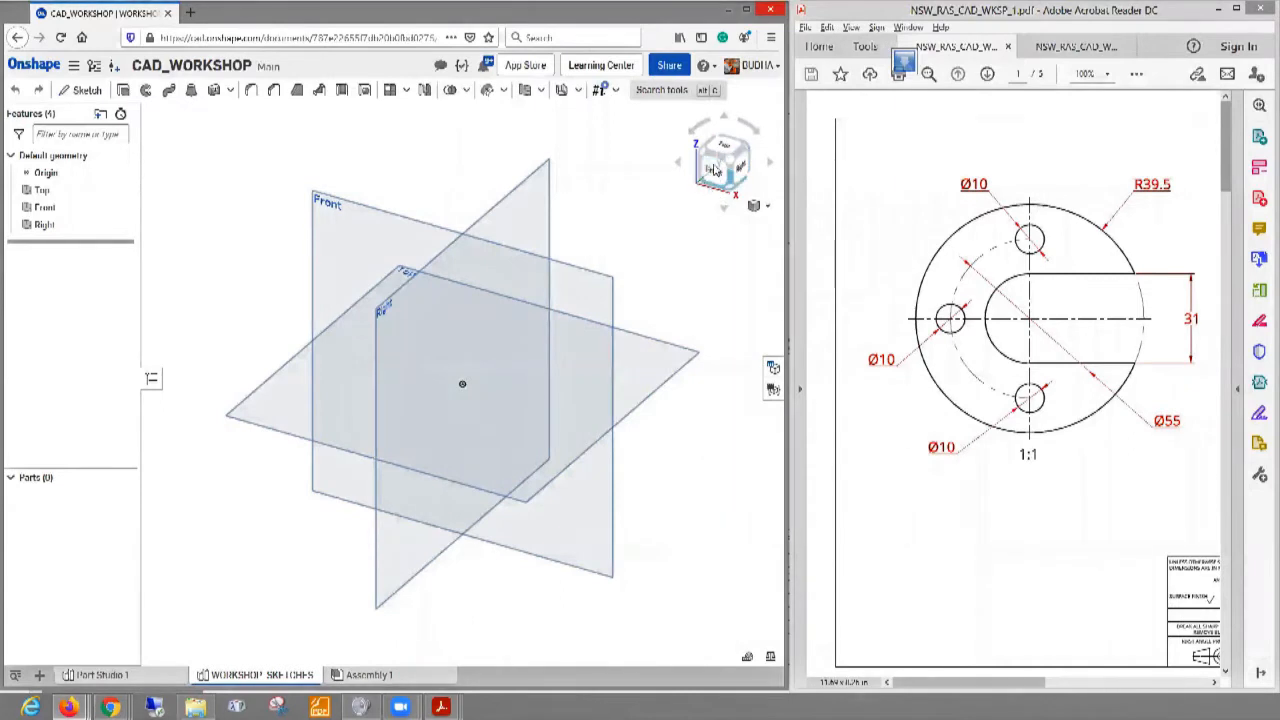
- Highlight the Front, Top and Right planes one after another to examine the default geometry
click(387, 217)
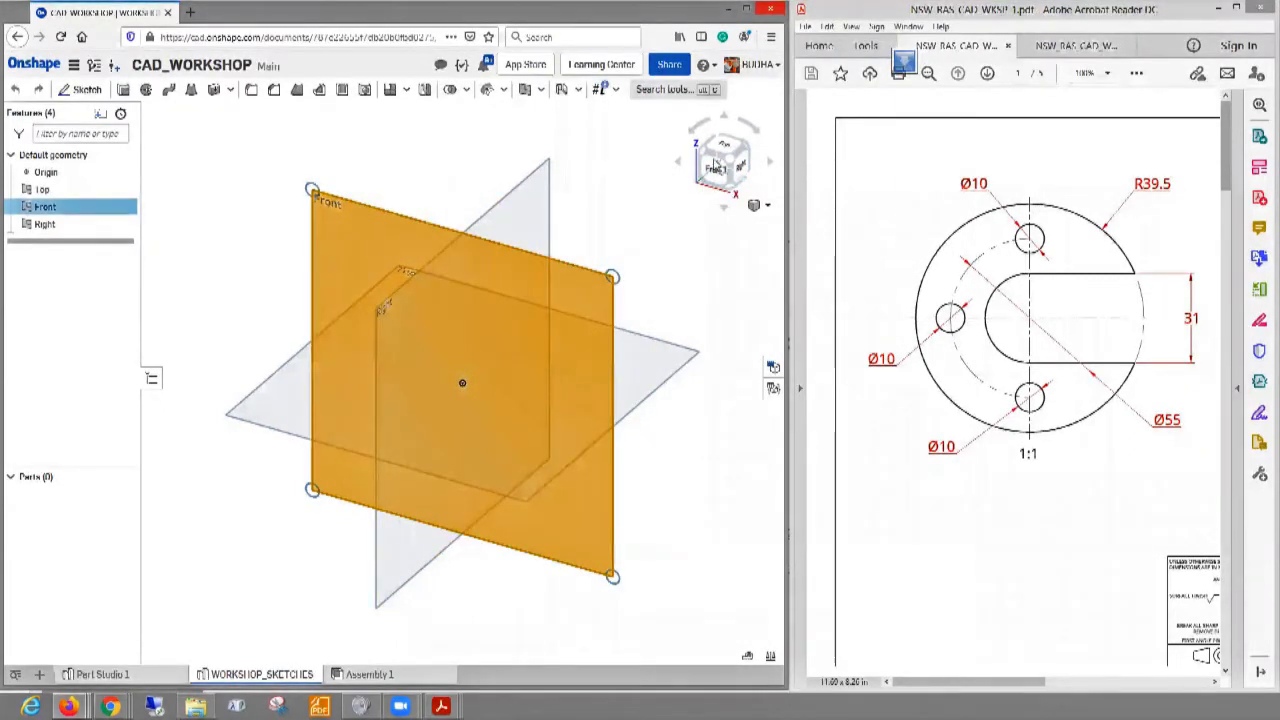
click(598, 177)
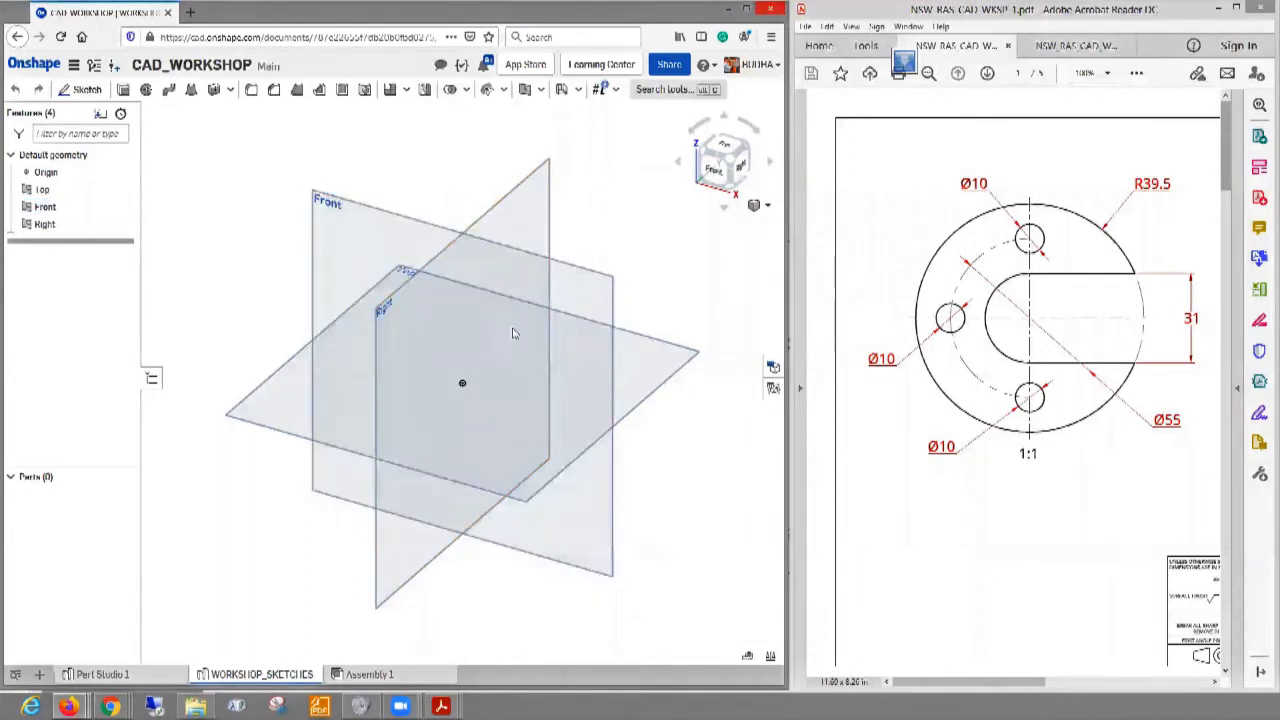
click(680, 363)
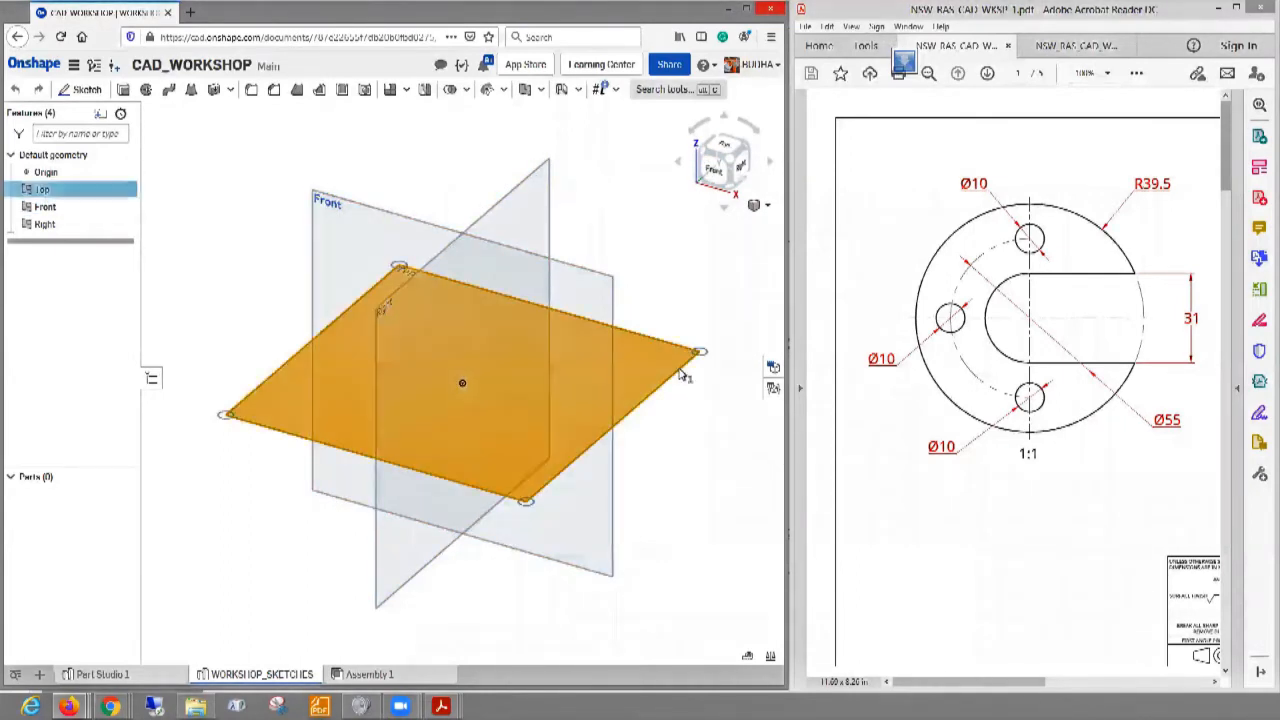
click(676, 292)
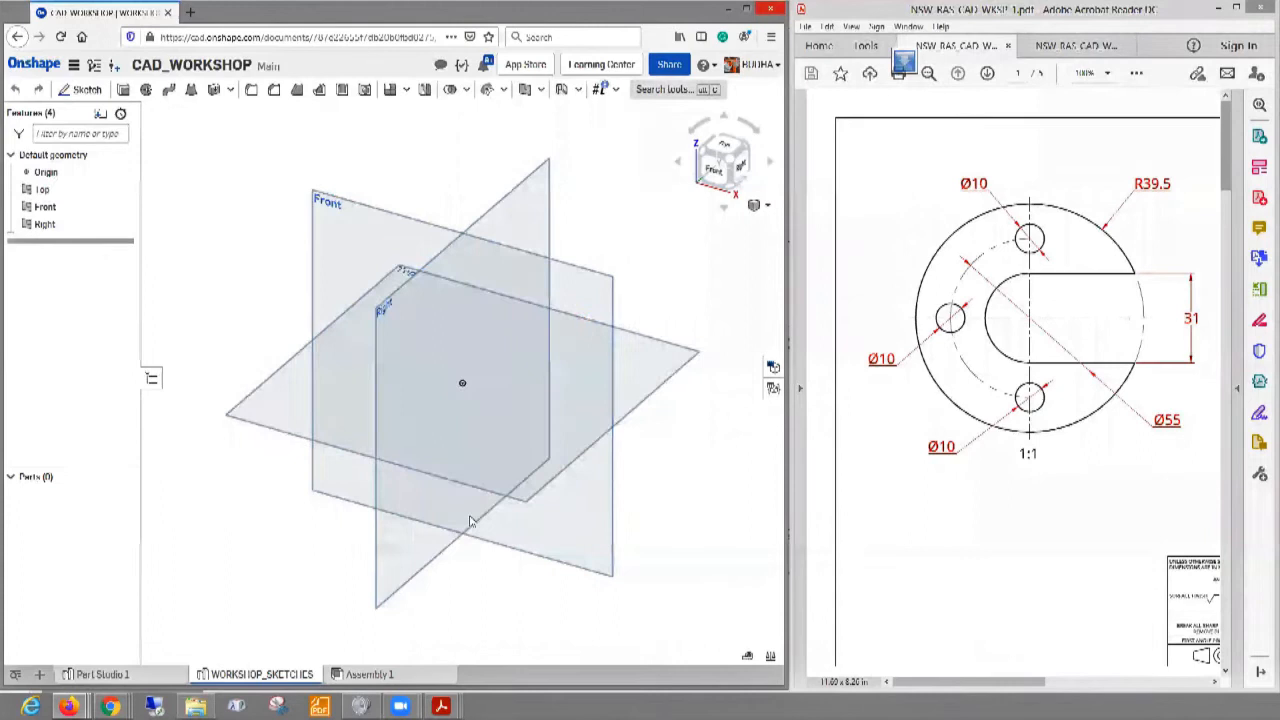
click(381, 591)
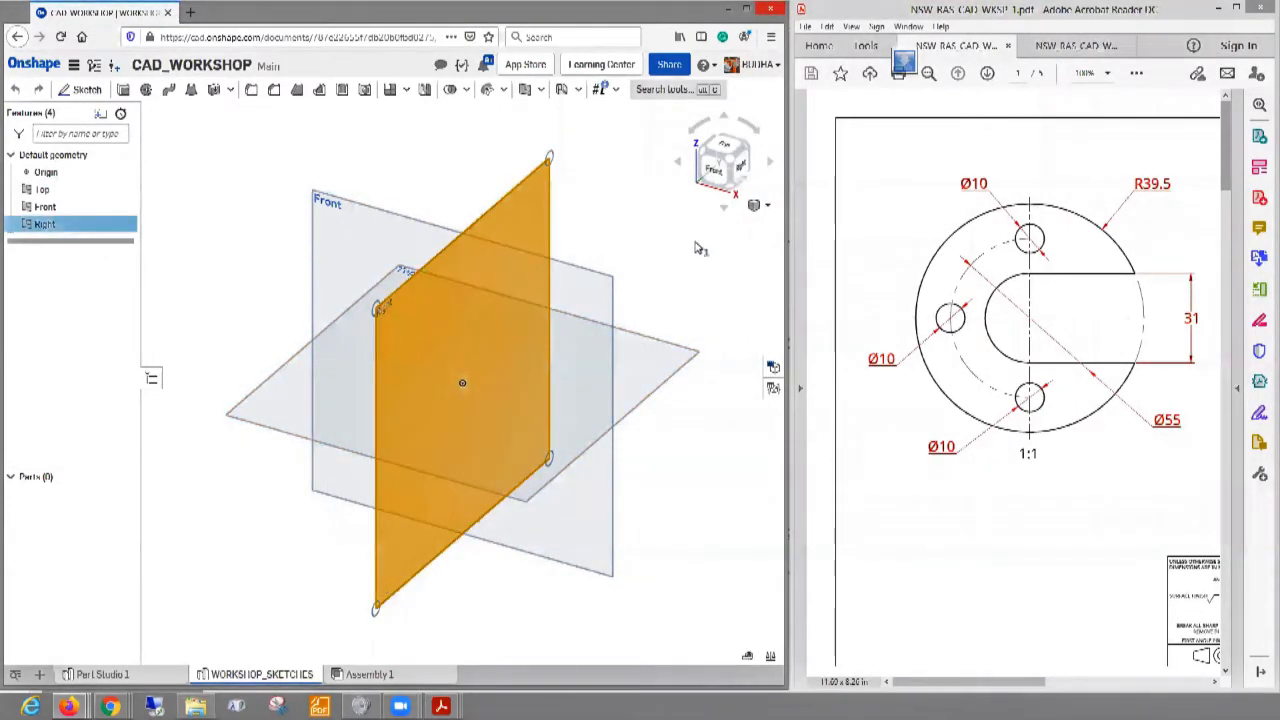
click(221, 306)
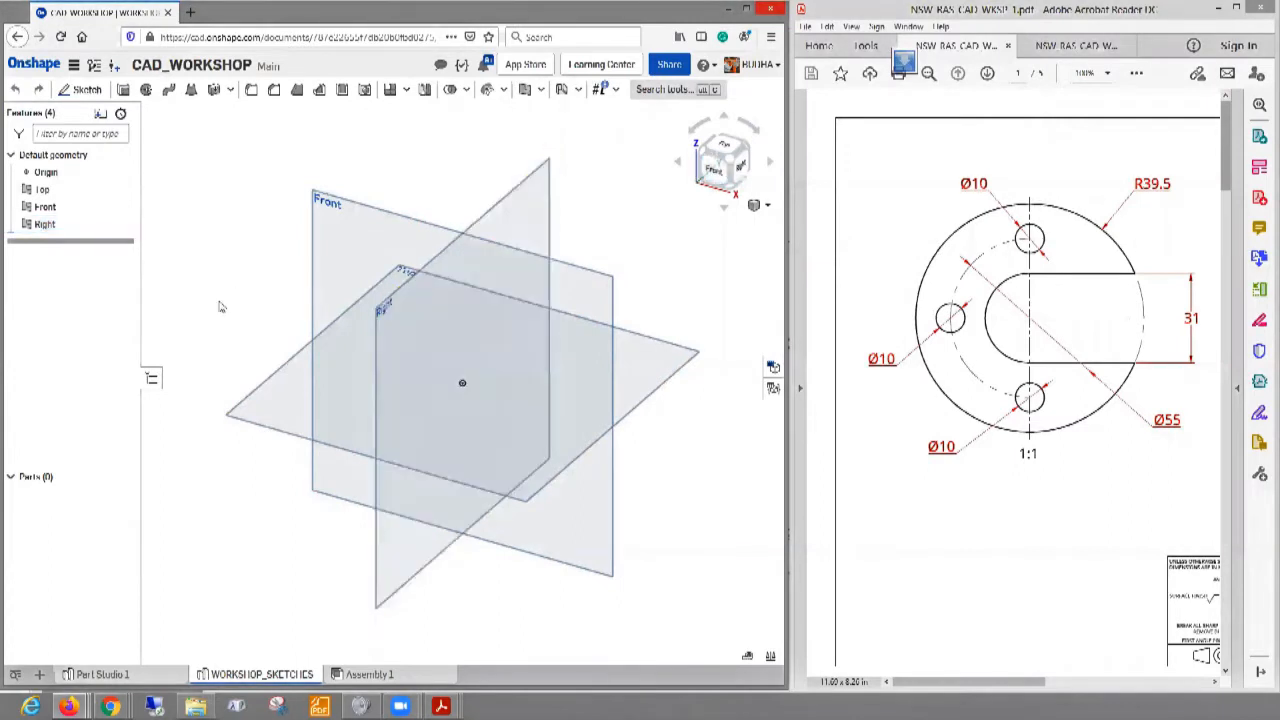
click(391, 220)
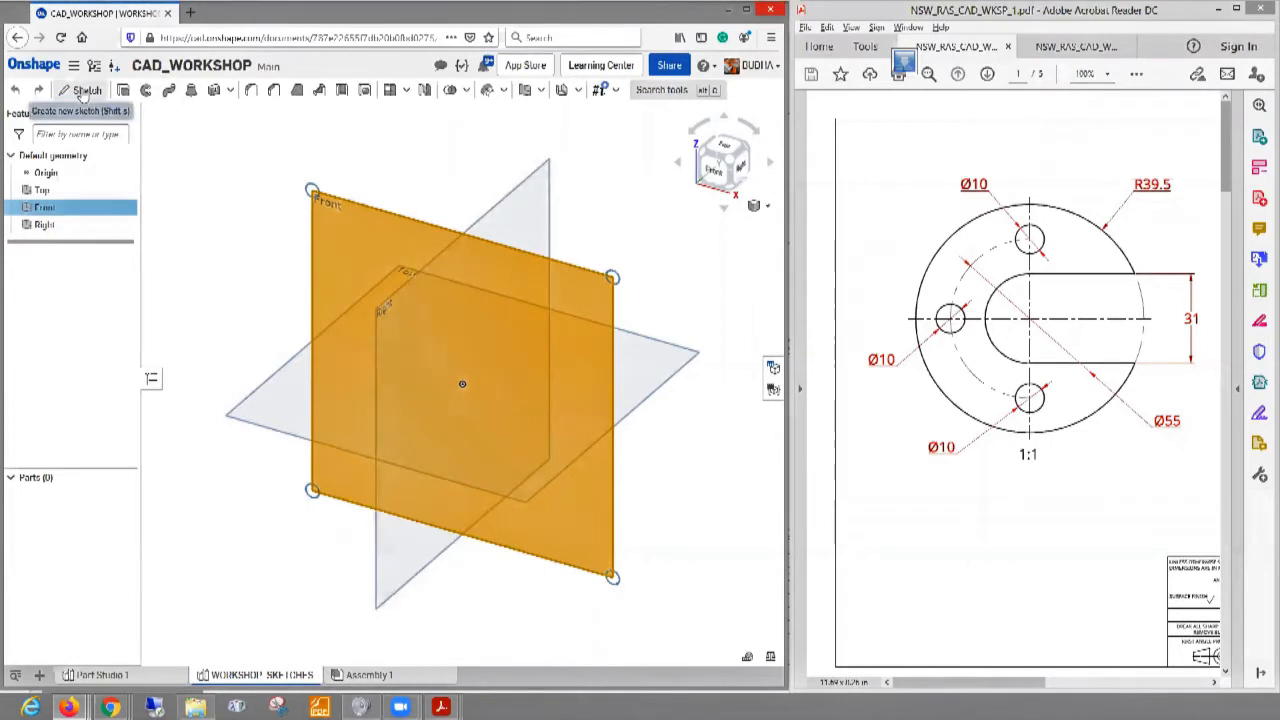
click(241, 240)
click(358, 213)
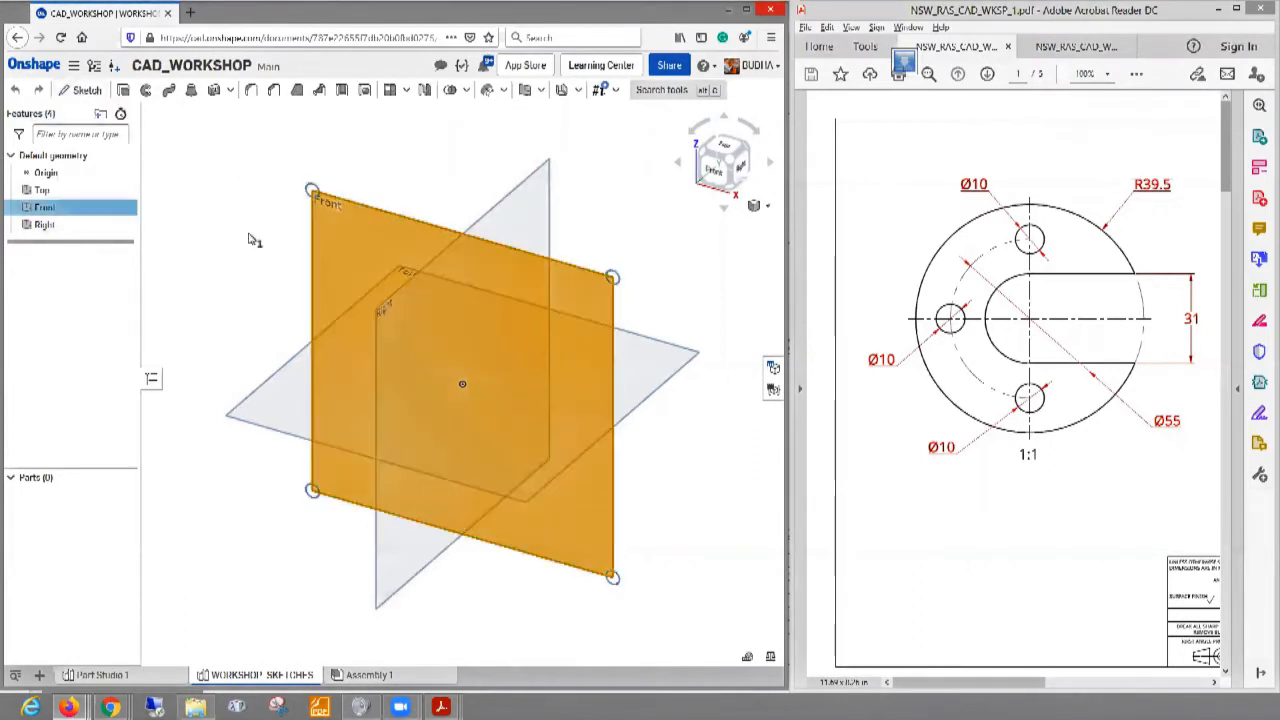
click(362, 213)
click(368, 212)
click(236, 230)
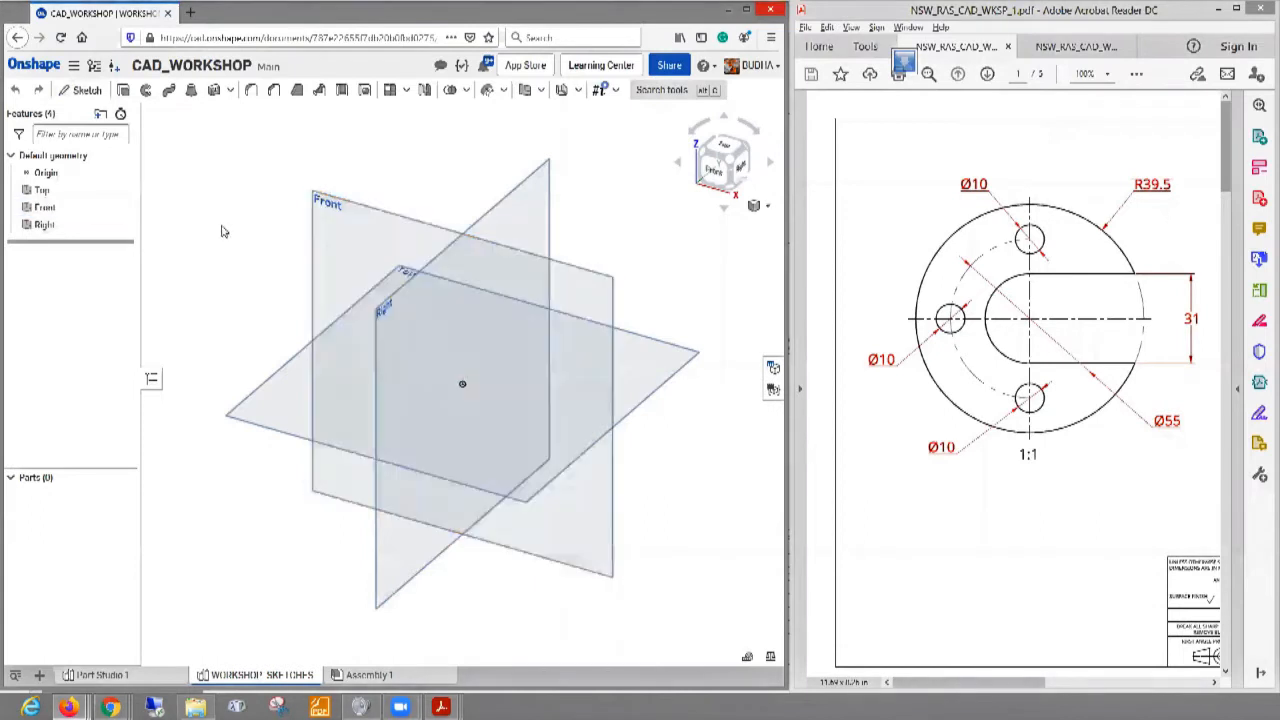
- Start a new sketch on the Front plane and orient the view to Front
click(45, 207)
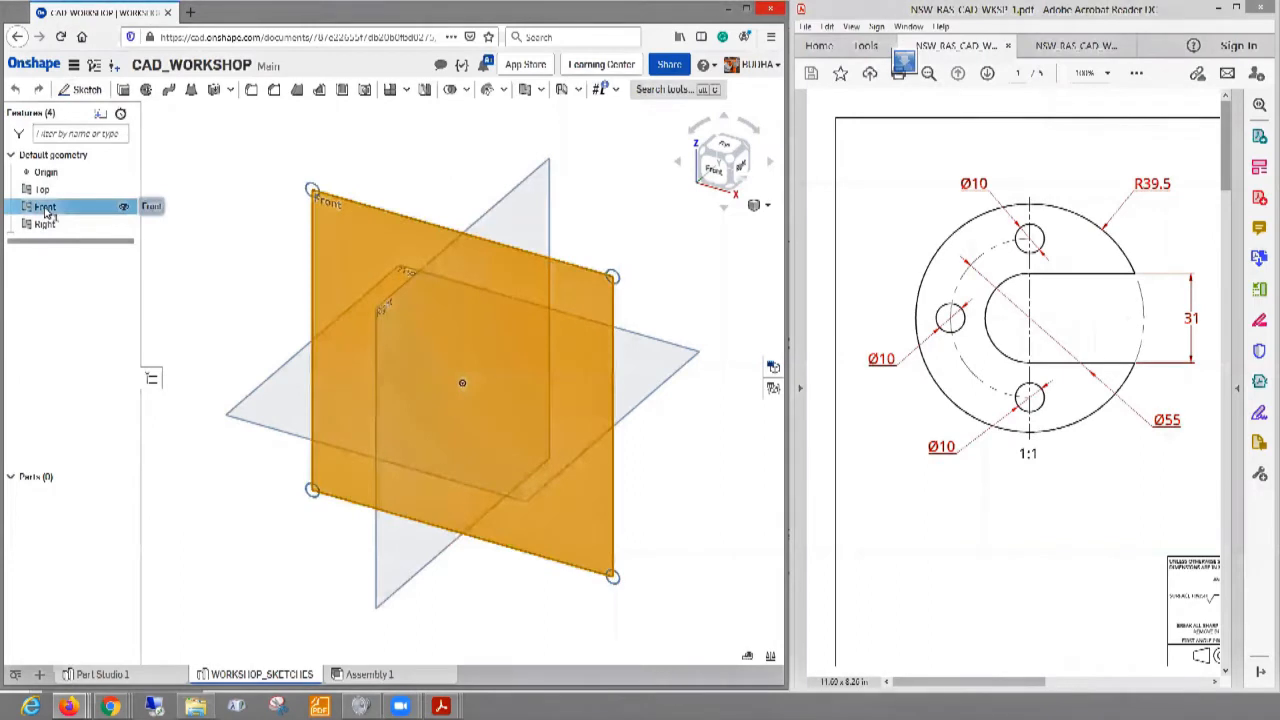
click(78, 91)
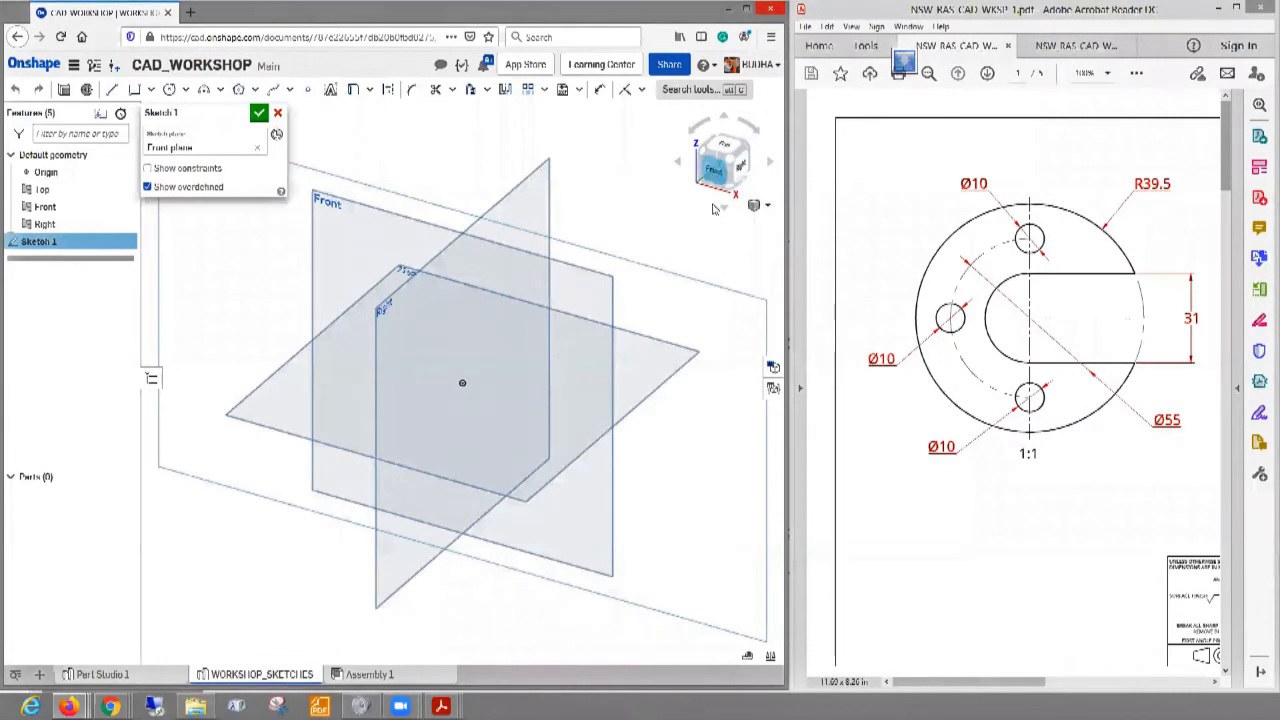
click(714, 172)
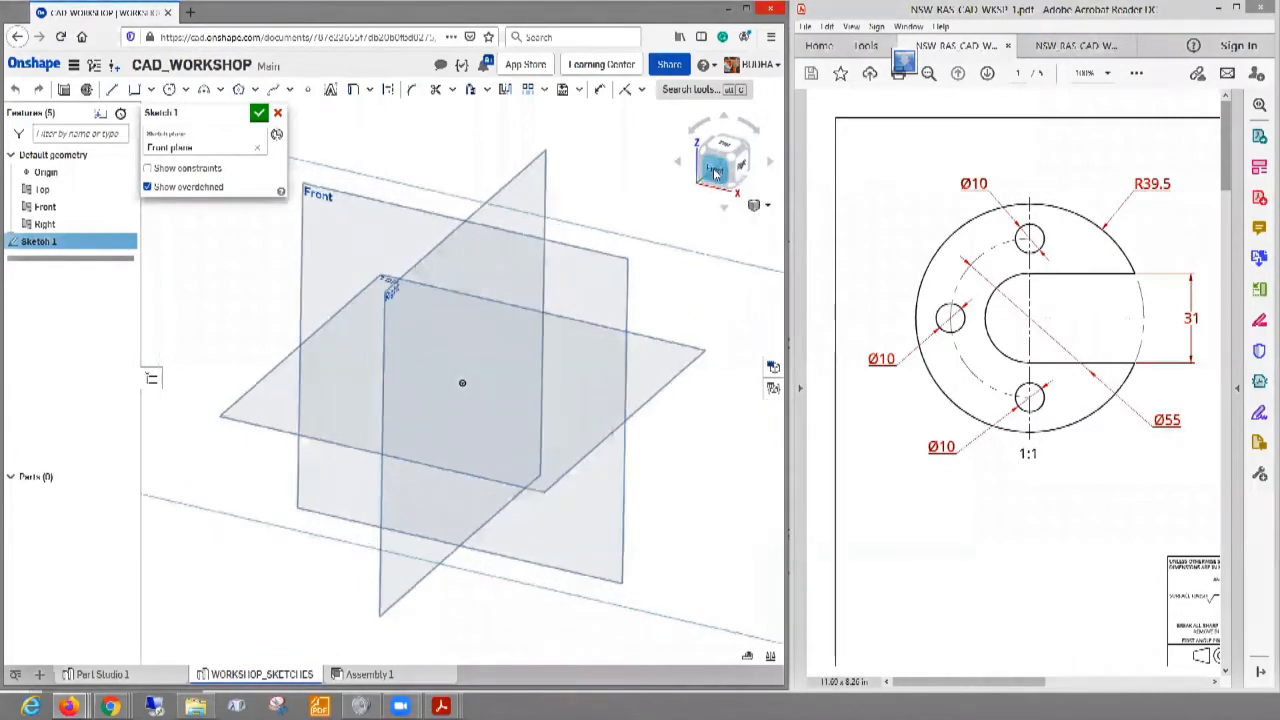
scroll(457, 348, down, 4)
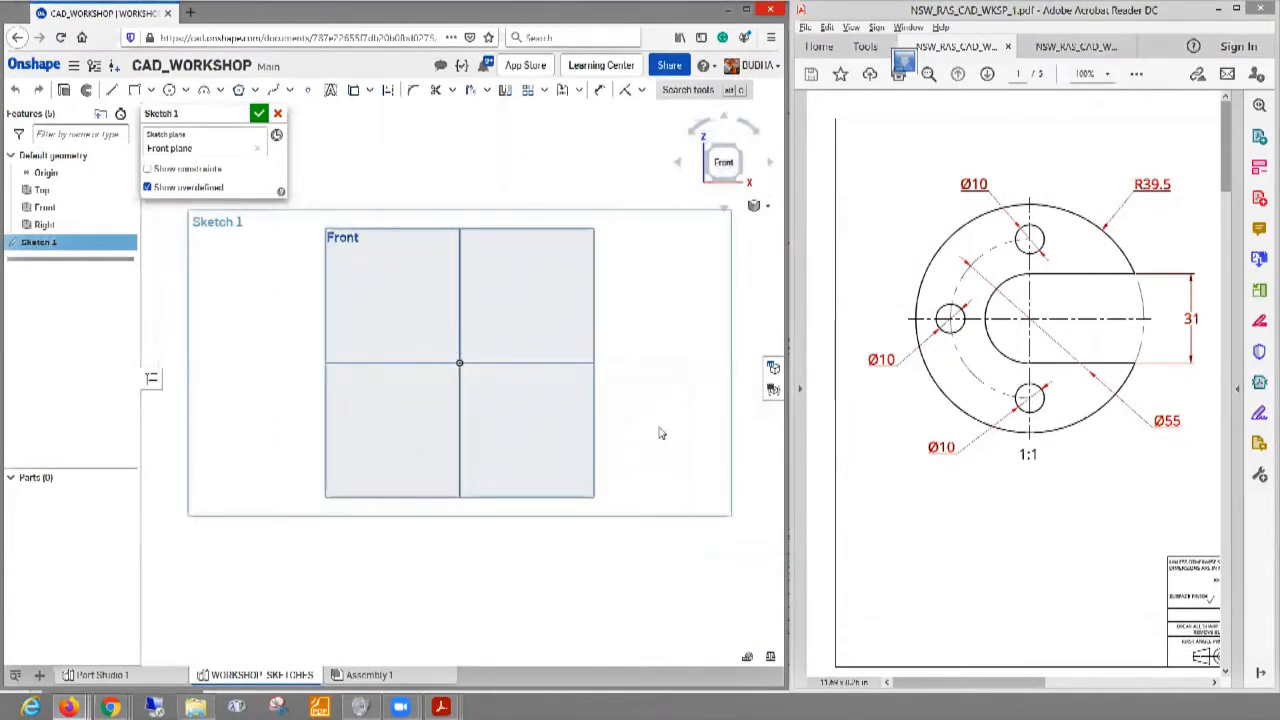
- Try out the visibility of the Front, Right and Top planes, hiding them and showing them again
click(124, 209)
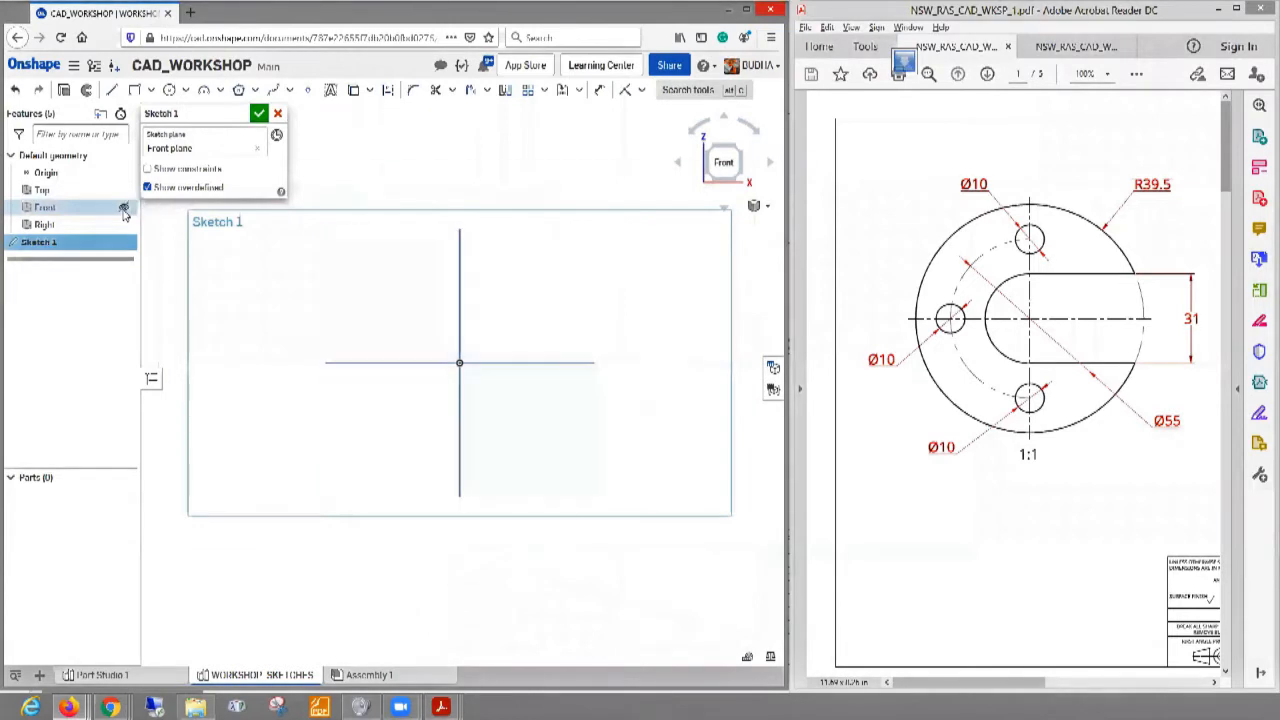
click(124, 209)
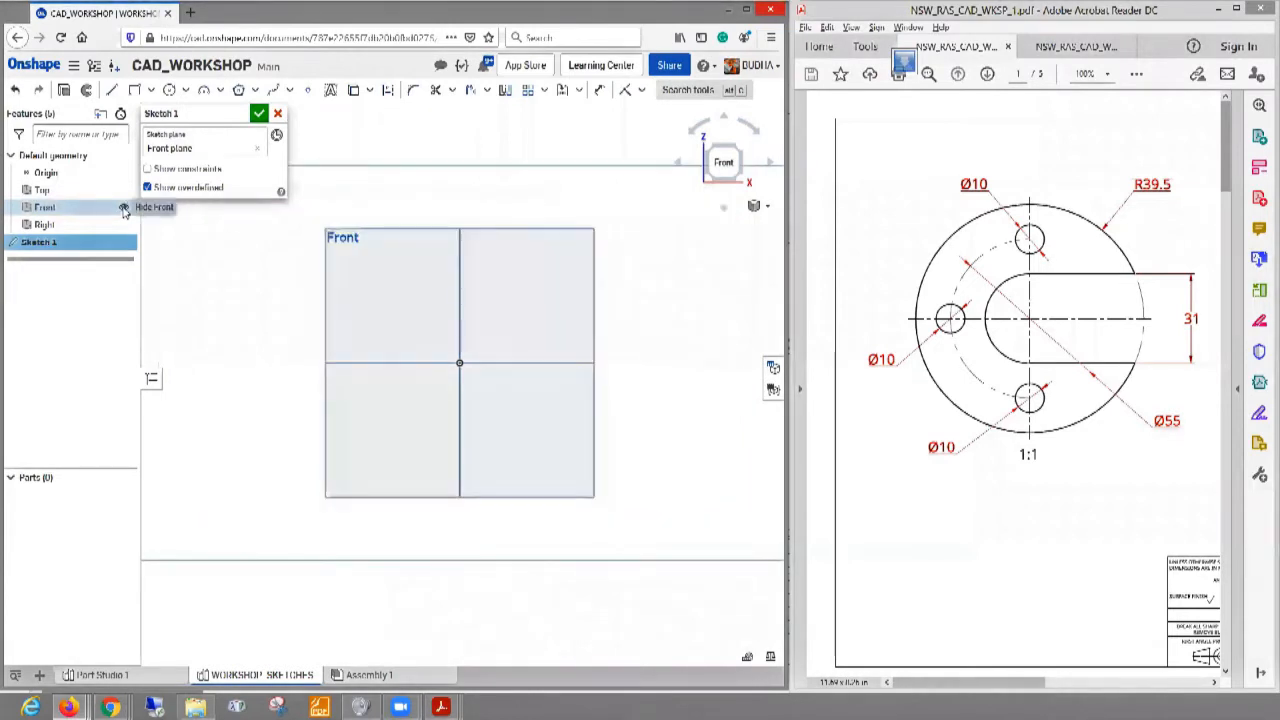
click(124, 209)
click(124, 209)
click(123, 210)
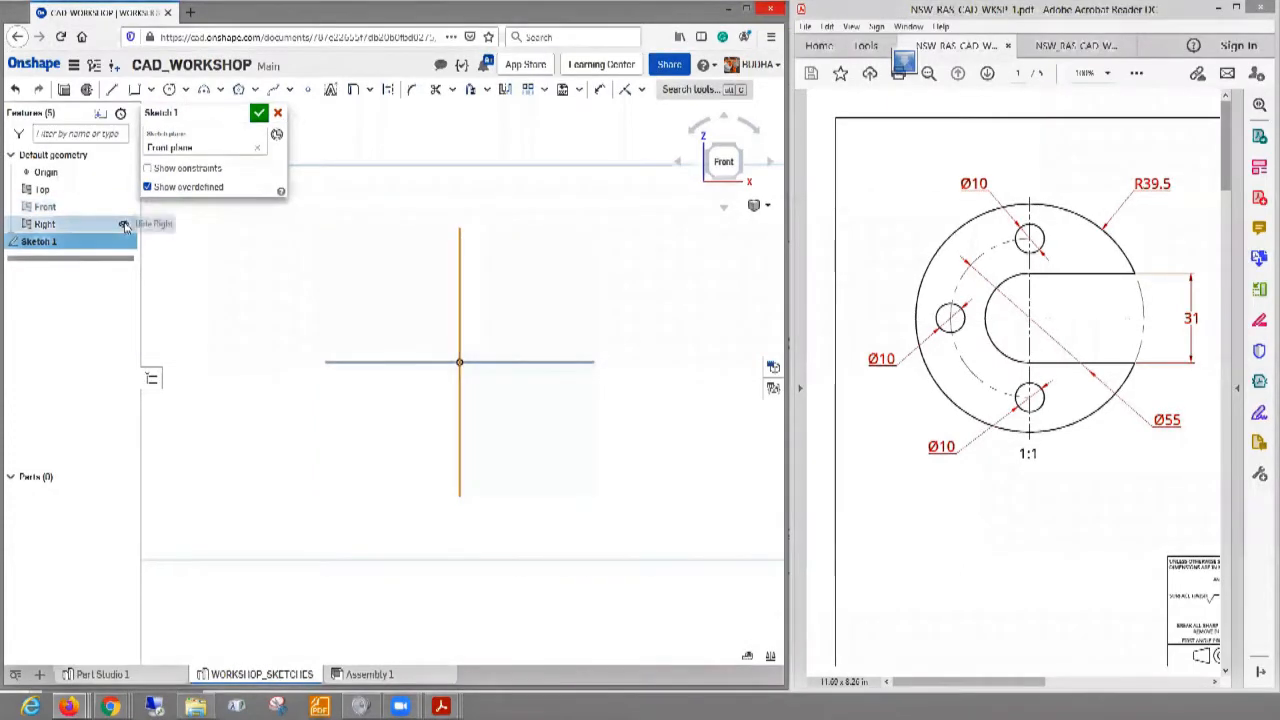
click(124, 224)
click(124, 192)
click(124, 192)
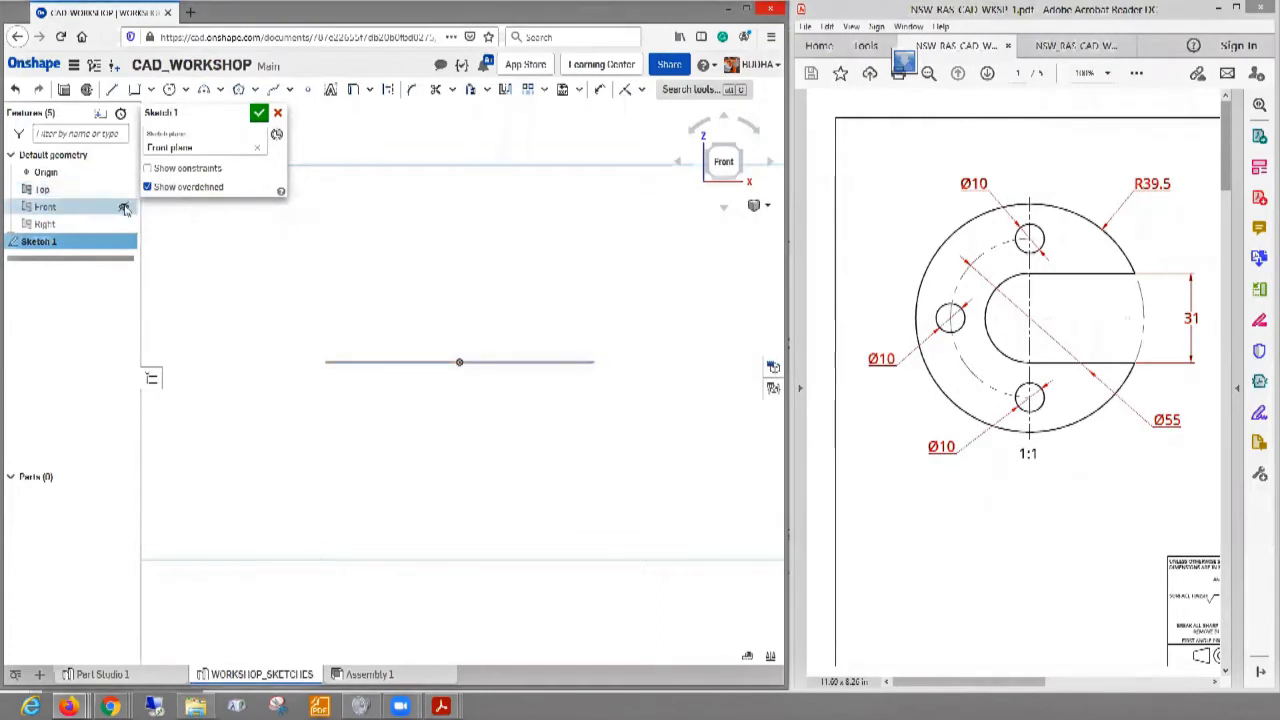
click(124, 207)
click(124, 224)
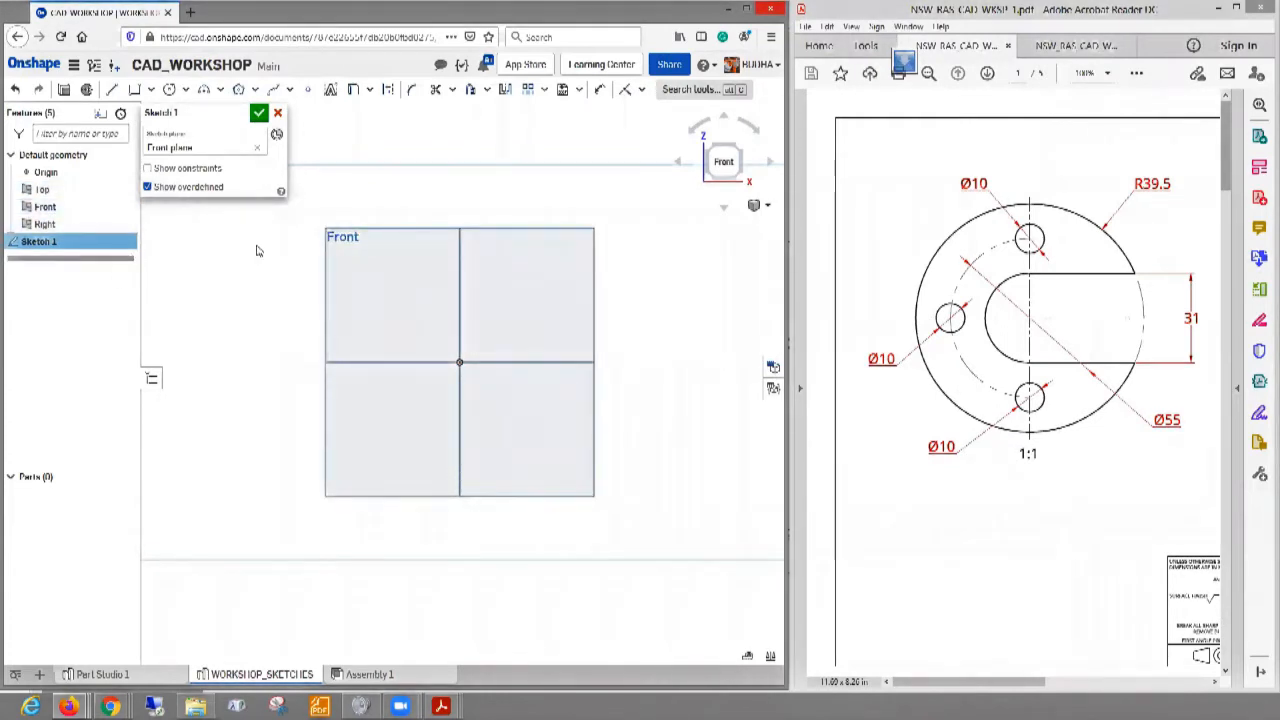
- Hide the Front plane, leaving the Top and Right planes shown as sketch reference axes
click(124, 208)
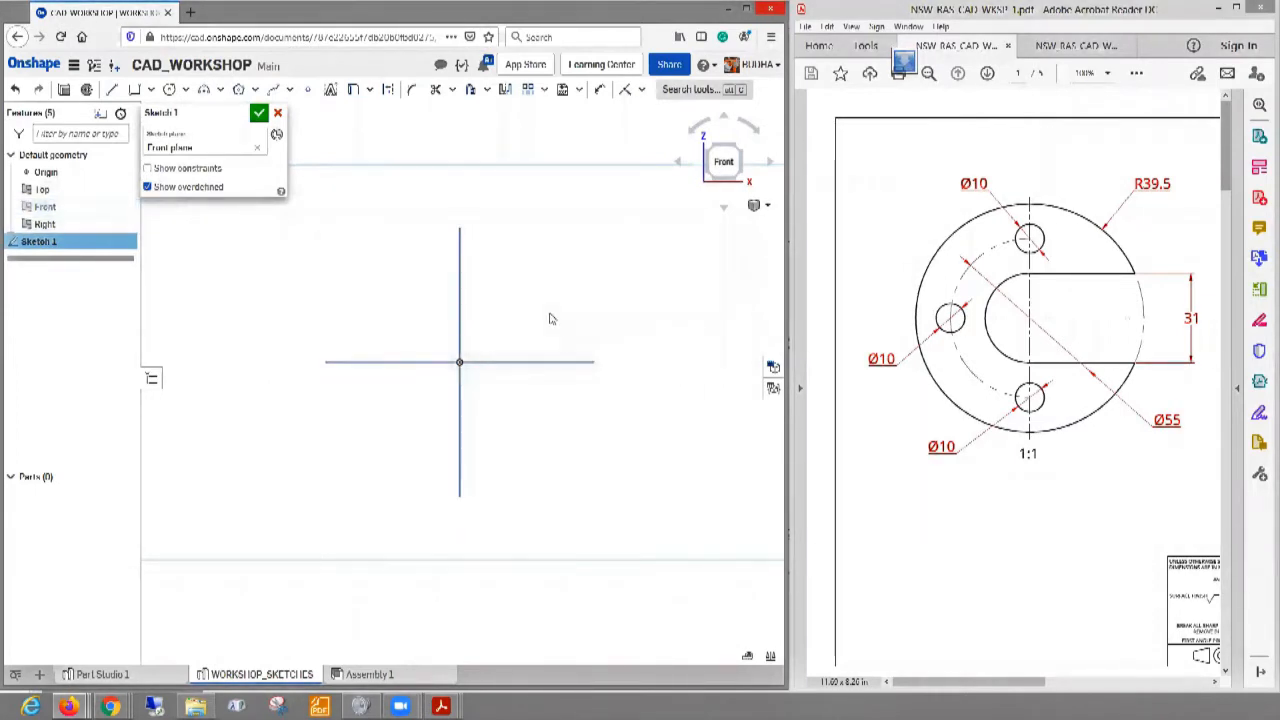
scroll(477, 382, down, 2)
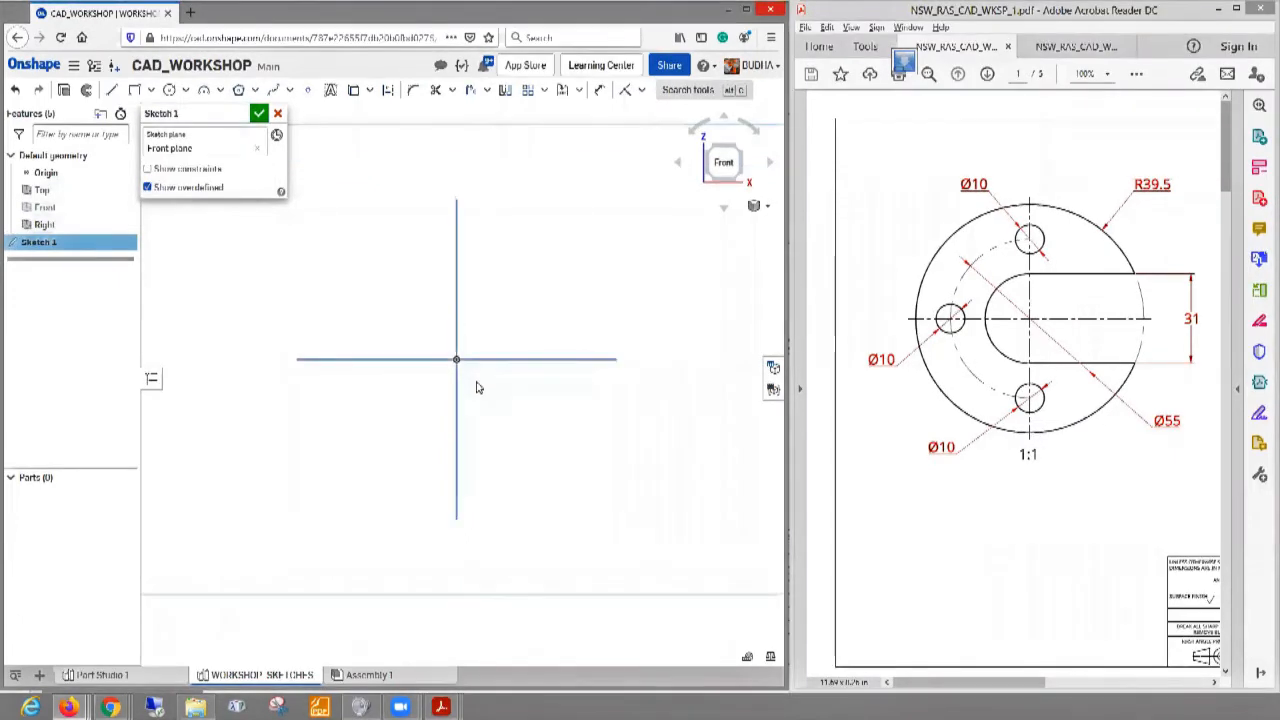
scroll(477, 385, up, 3)
scroll(477, 385, down, 2)
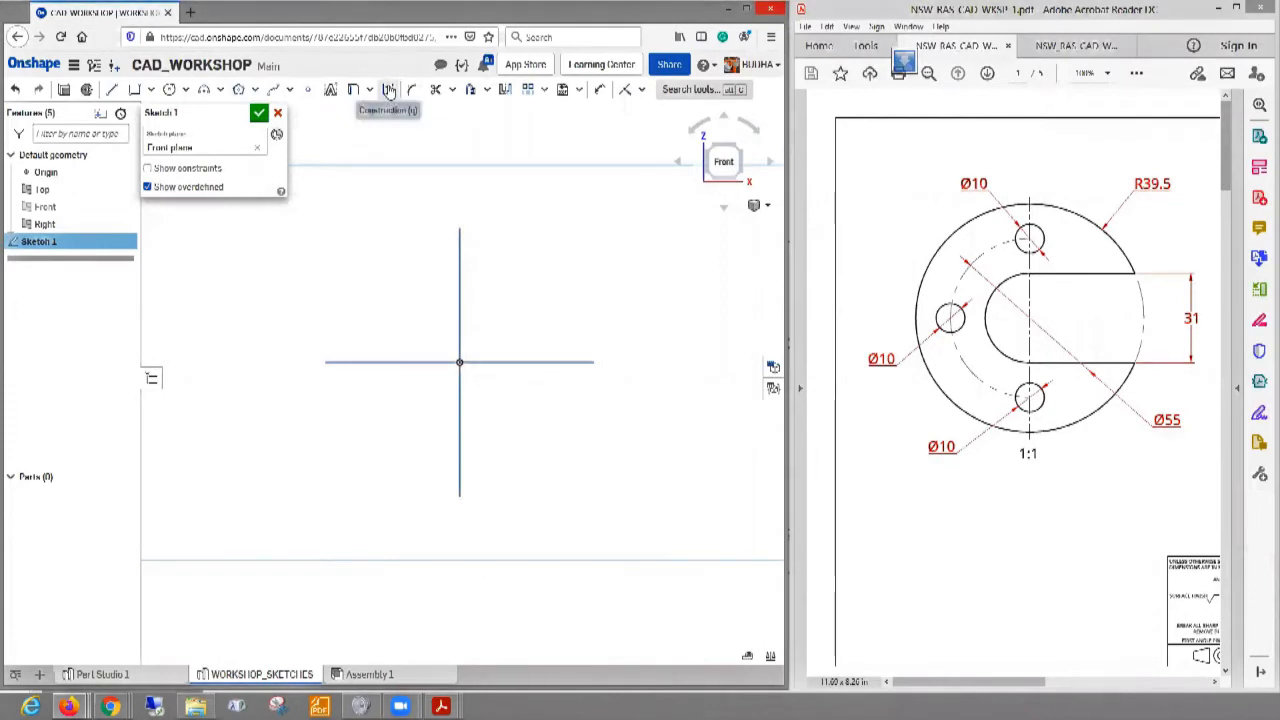
- Draw a vertical construction line and a parallel solid line of equal length, each about 125 mm long, to the left of the origin
mouse_move(390, 93)
click(388, 91)
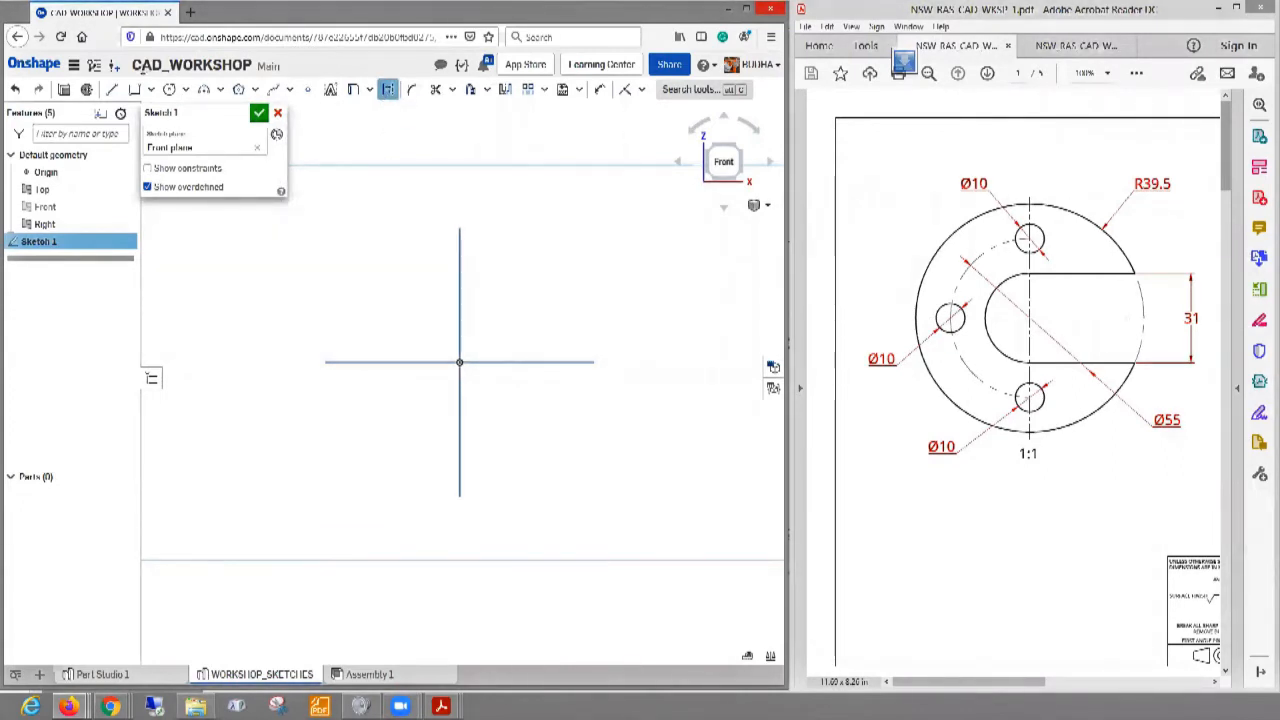
key(l)
click(229, 275)
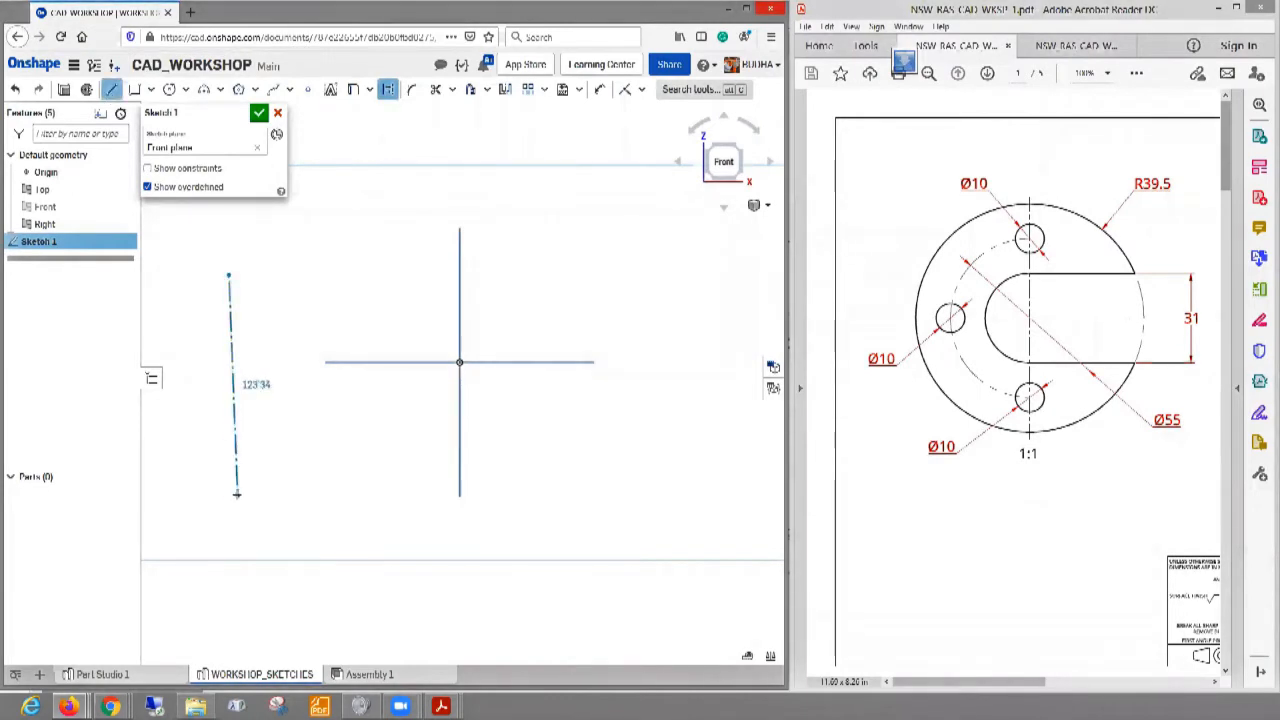
click(229, 499)
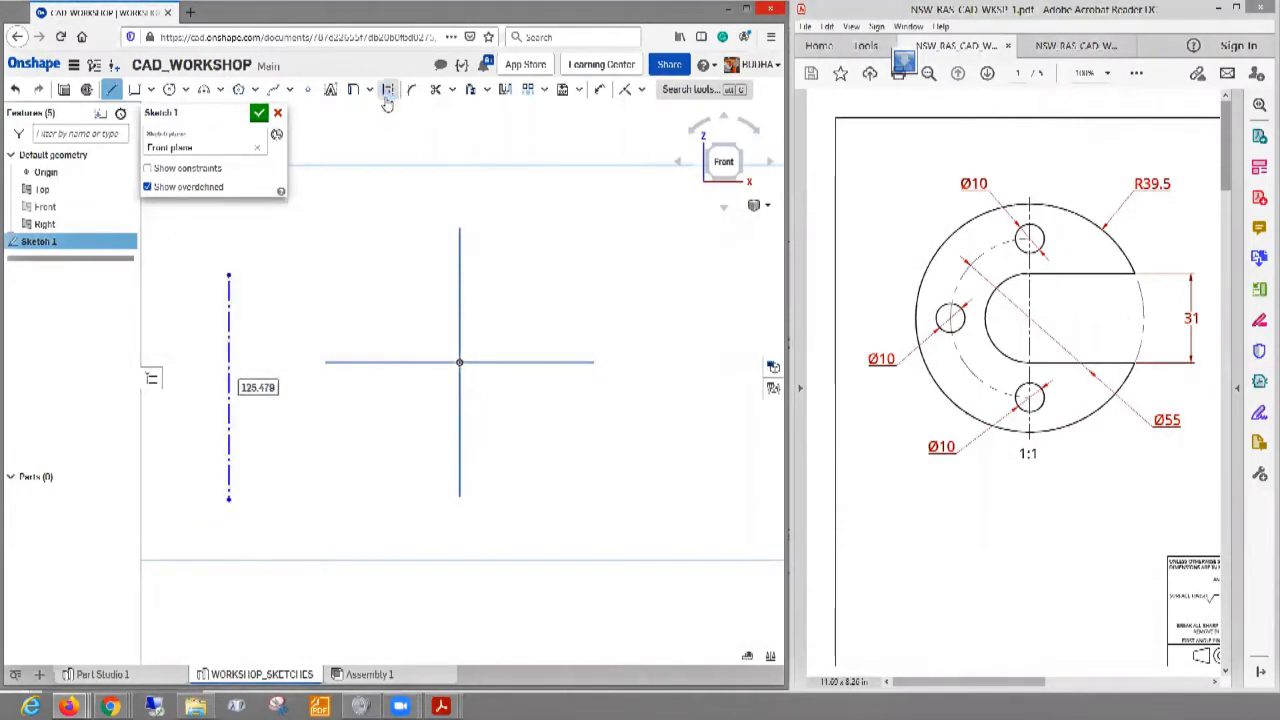
click(279, 276)
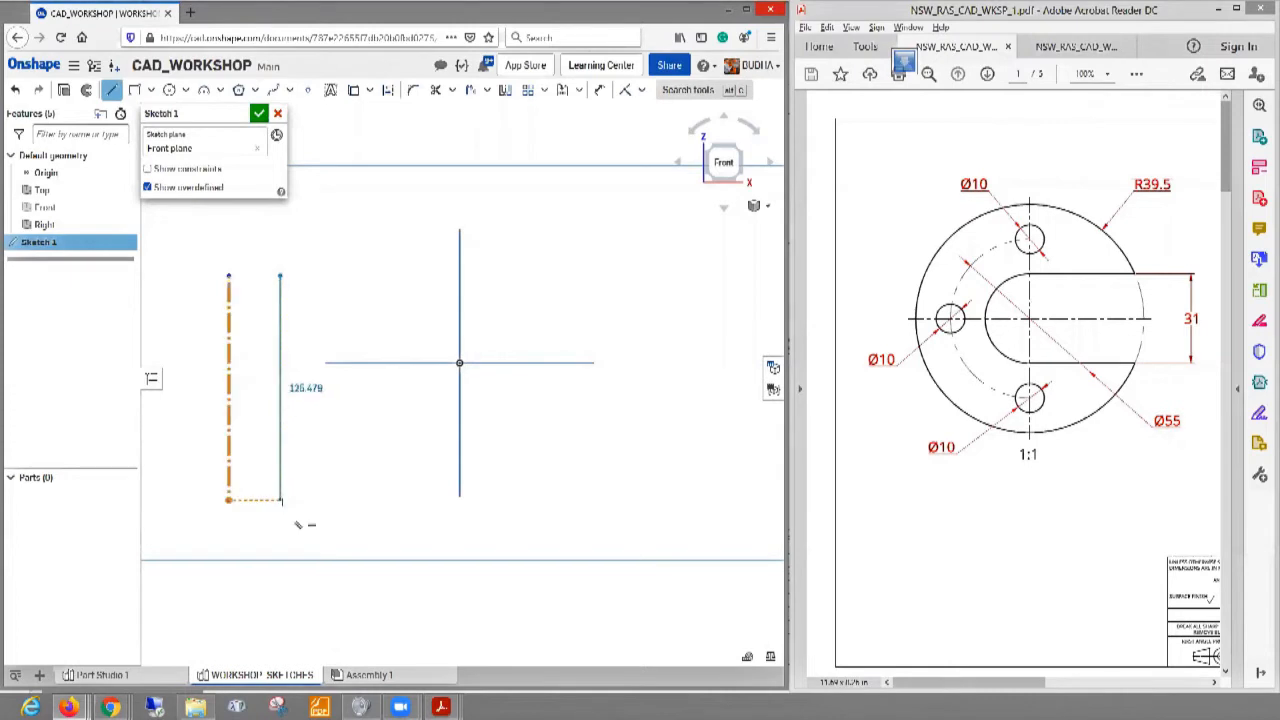
click(281, 500)
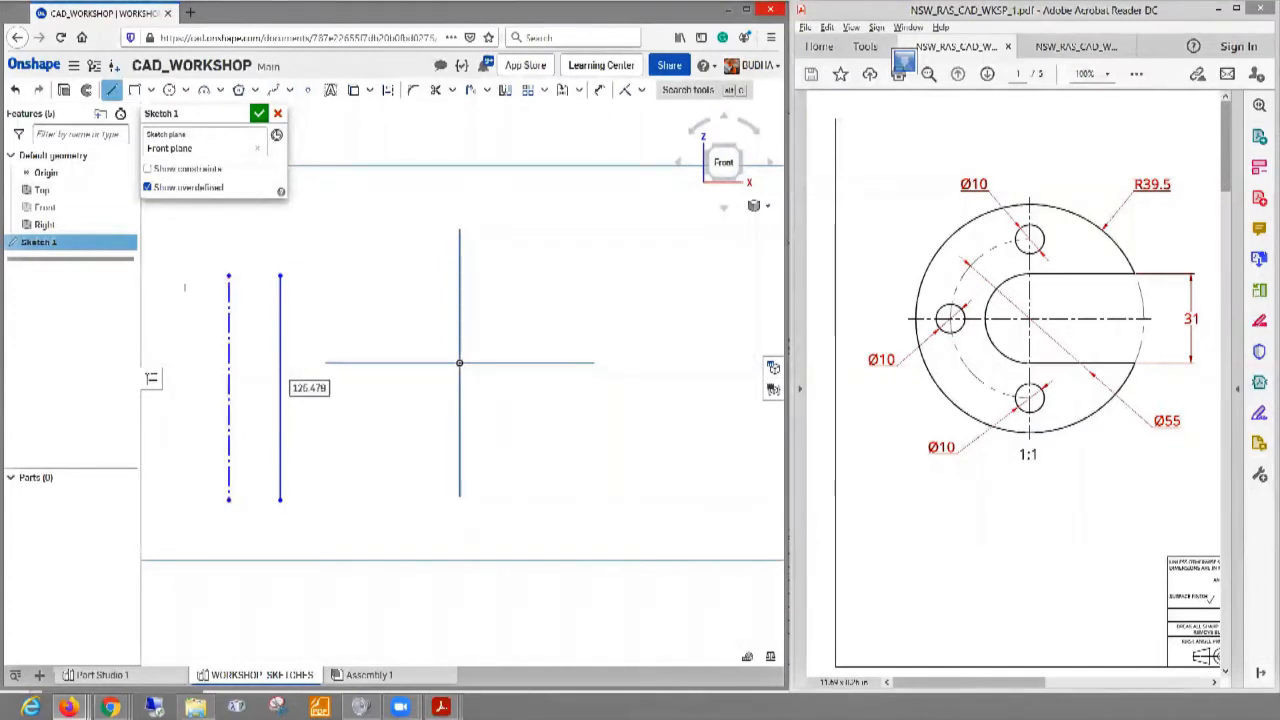
- Draw a diagonal line about 125 mm long across the two vertical lines and delete it
mouse_move(184, 250)
mouse_down()
mouse_move(280, 400)
mouse_move(323, 424)
mouse_up()
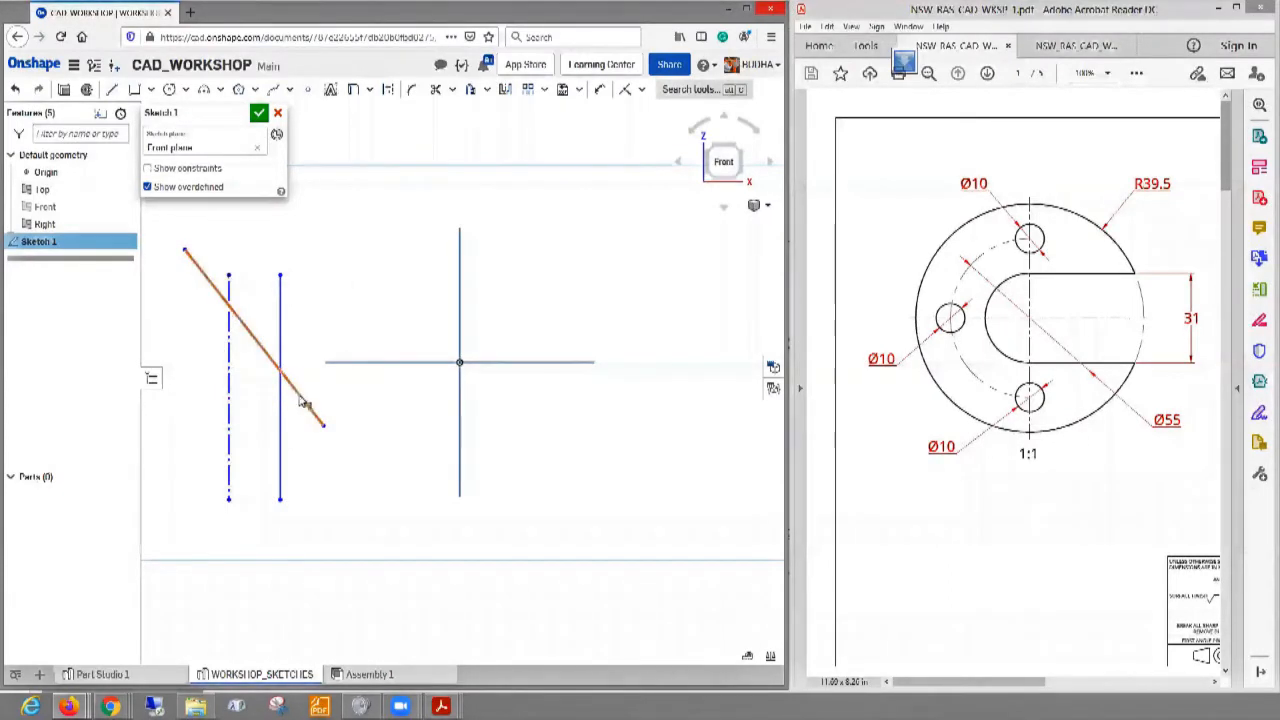
click(303, 401)
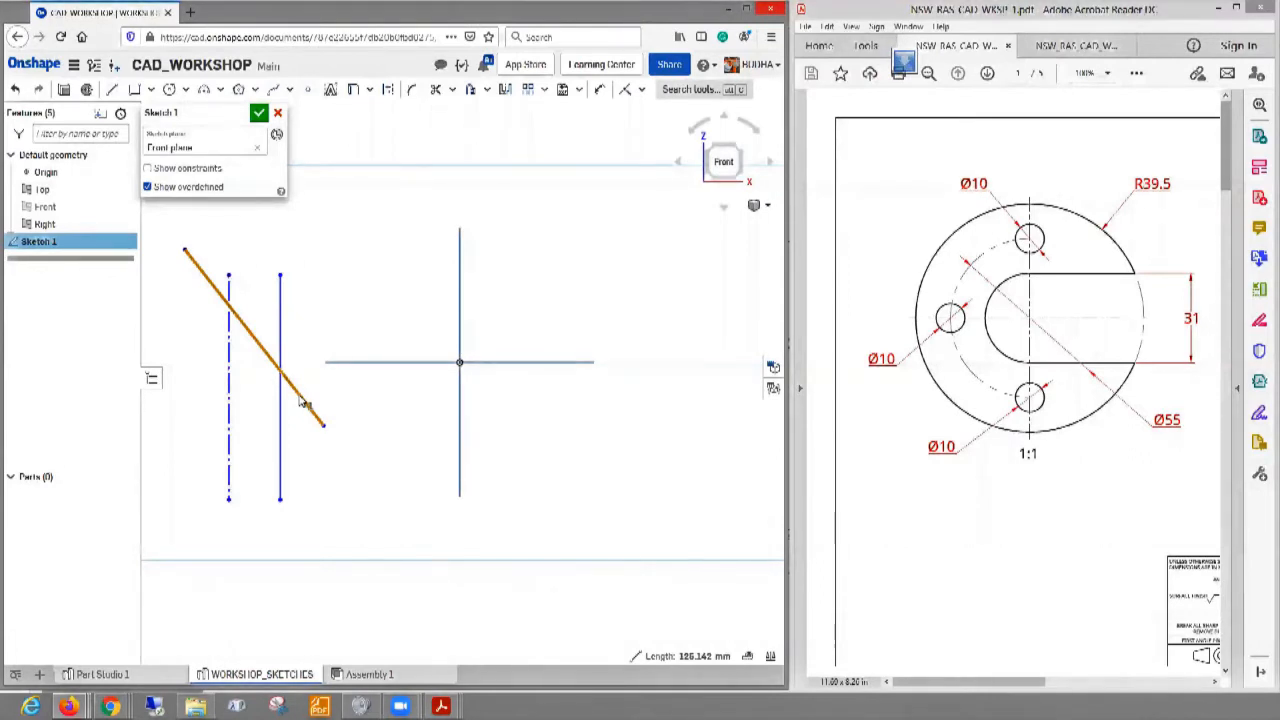
key(Delete)
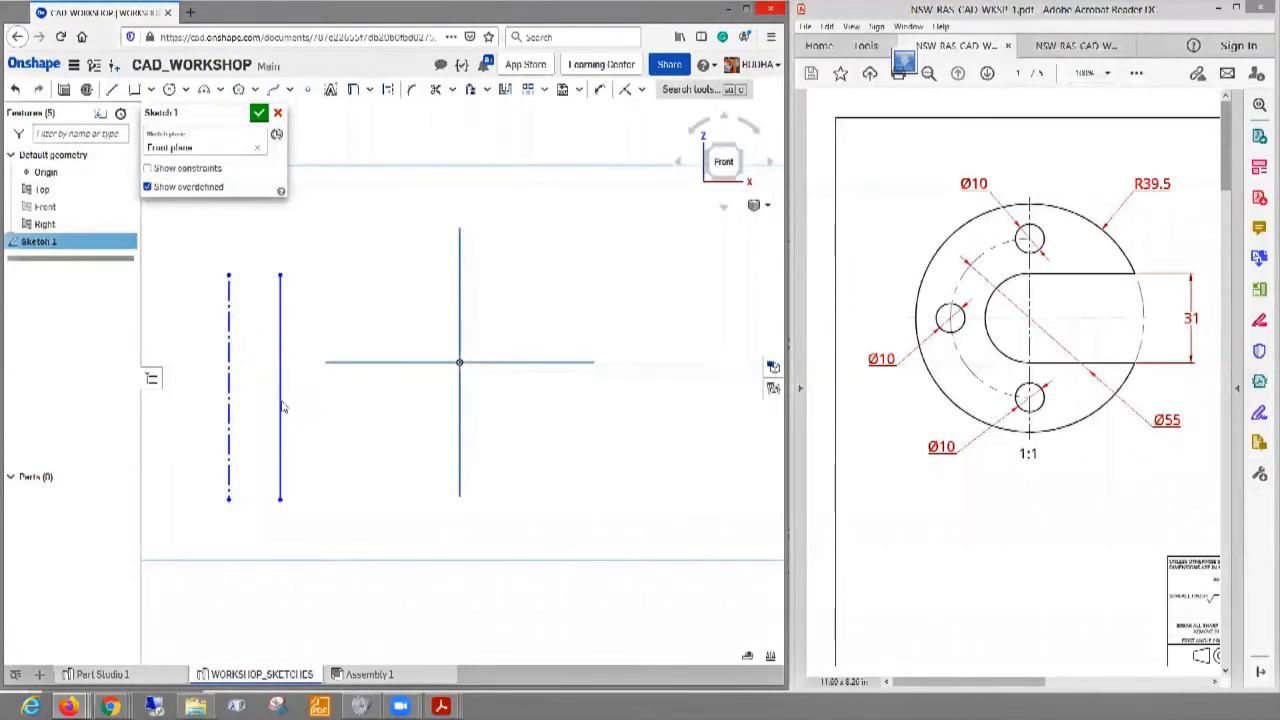
- Trim away the solid and construction vertical lines and delete the two leftover points
click(435, 89)
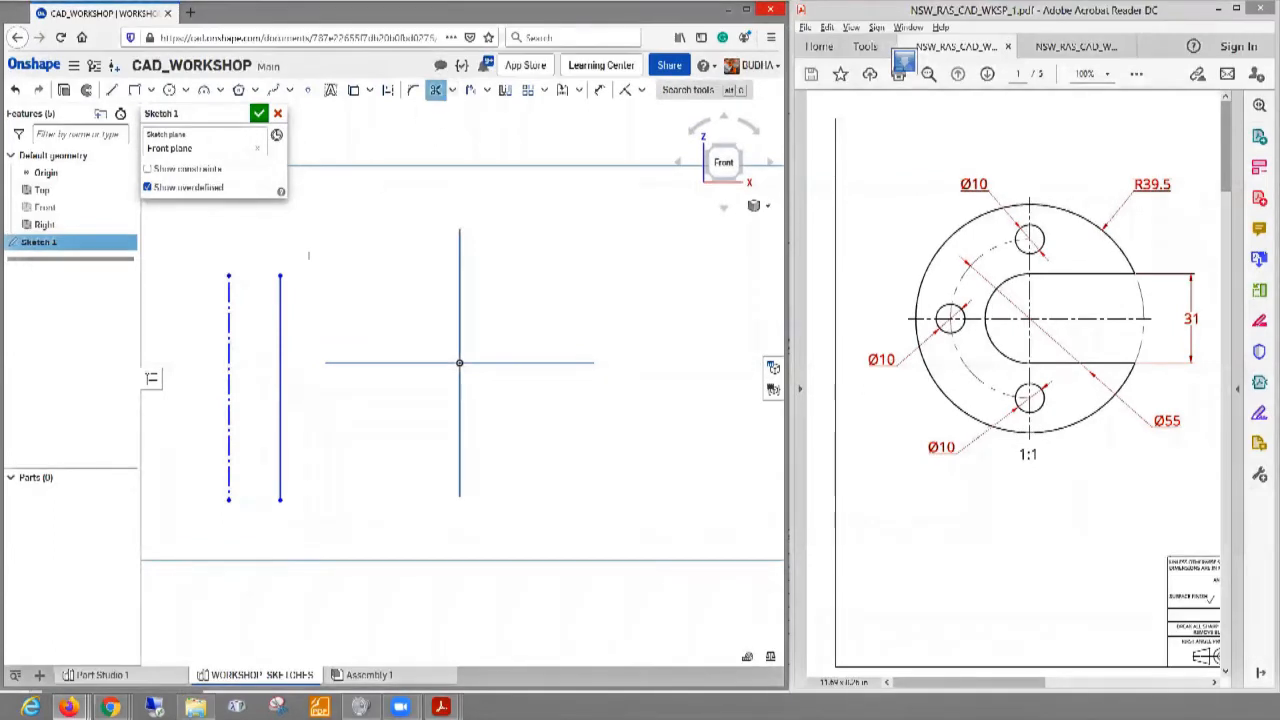
click(280, 315)
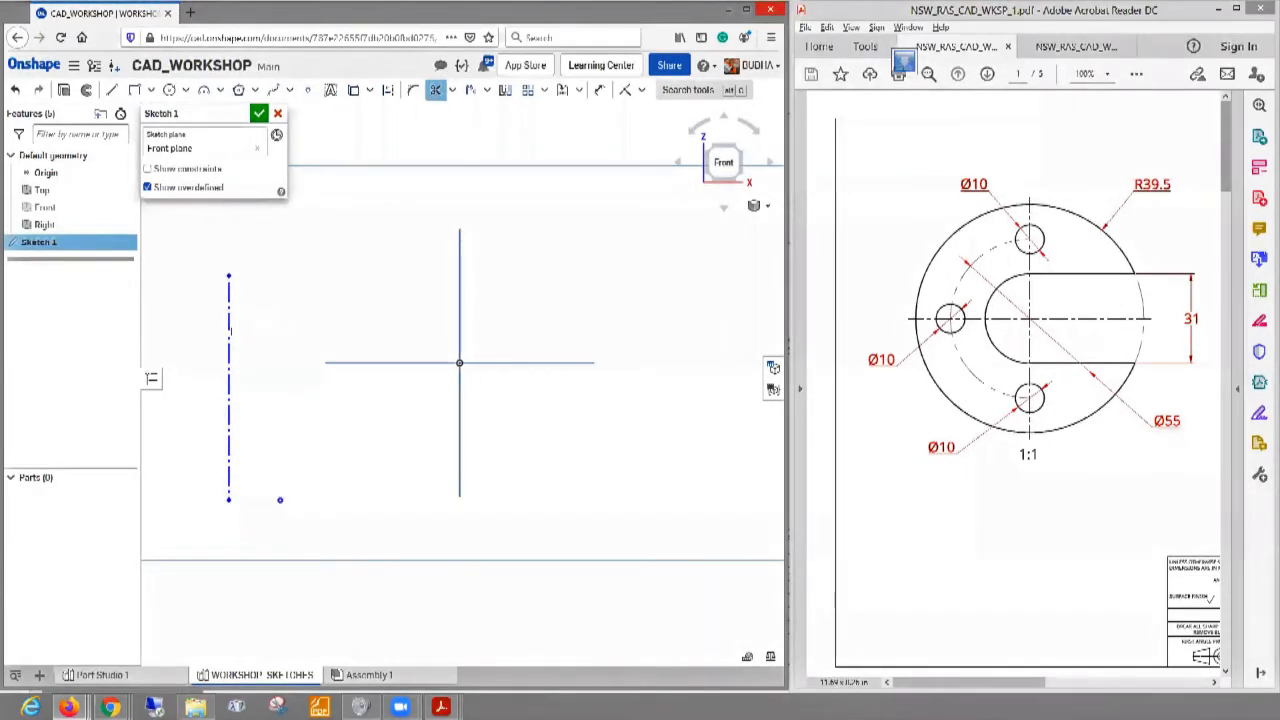
click(229, 330)
key(Escape)
mouse_move(204, 489)
mouse_down()
mouse_move(300, 518)
mouse_move(280, 410)
mouse_move(255, 400)
mouse_up()
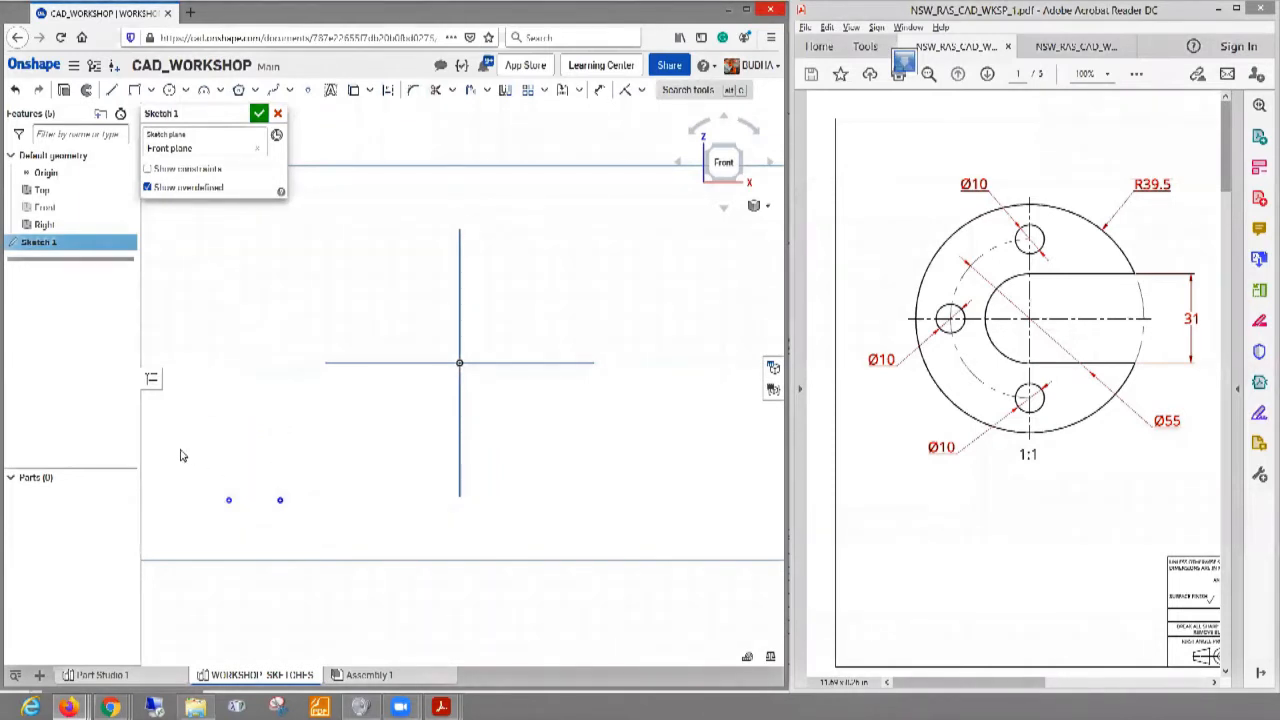
mouse_move(180, 445)
mouse_down()
mouse_move(294, 494)
mouse_move(323, 556)
mouse_up()
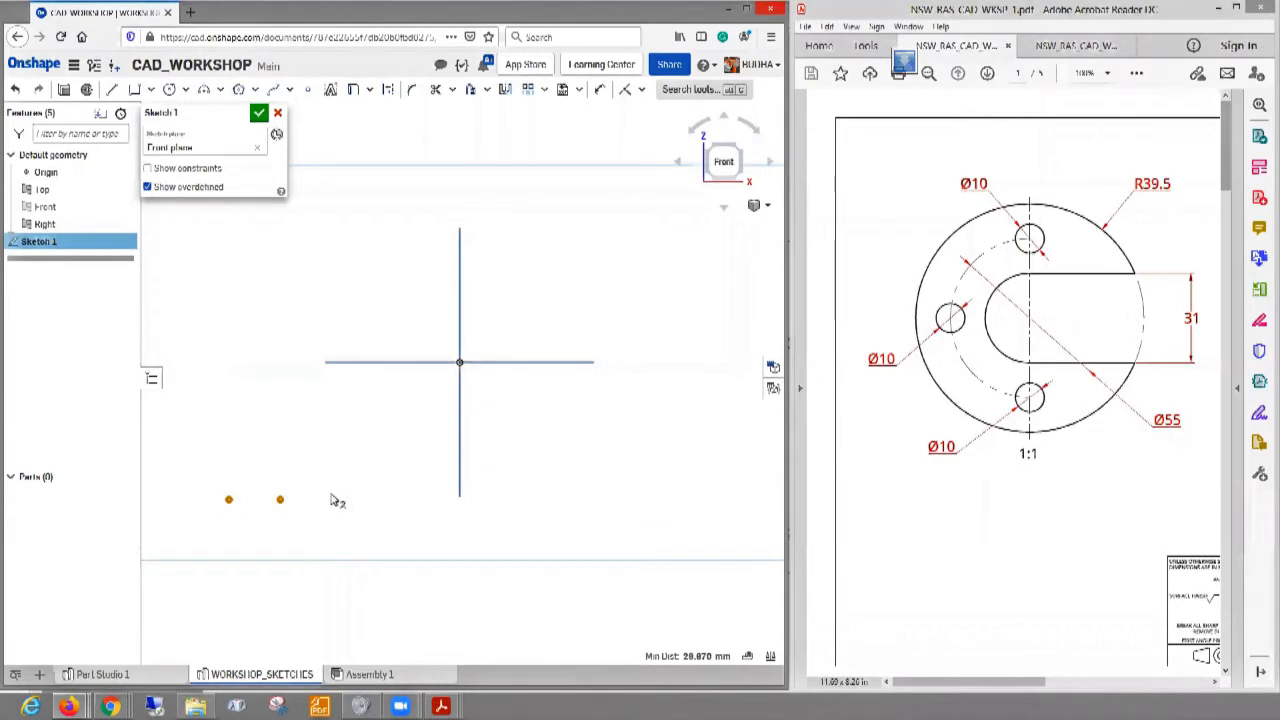
key(Delete)
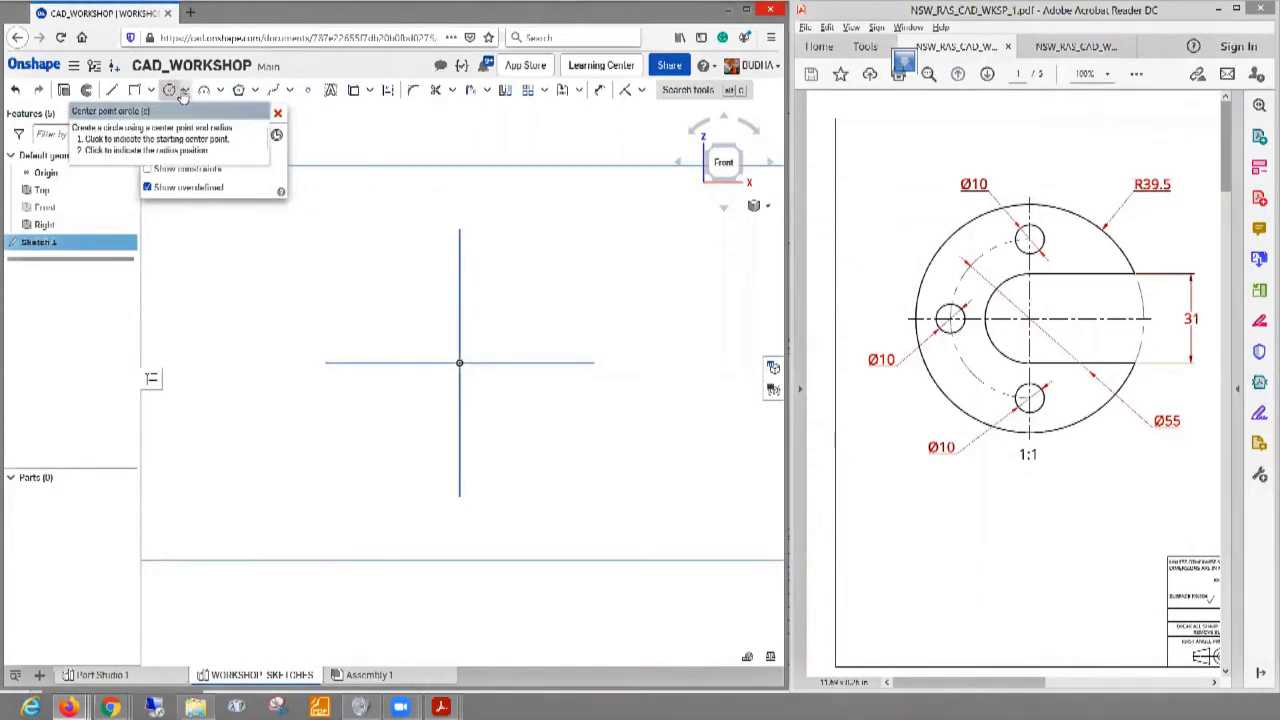
- Draw a center point circle about 124 mm in diameter, centred on the origin
click(184, 92)
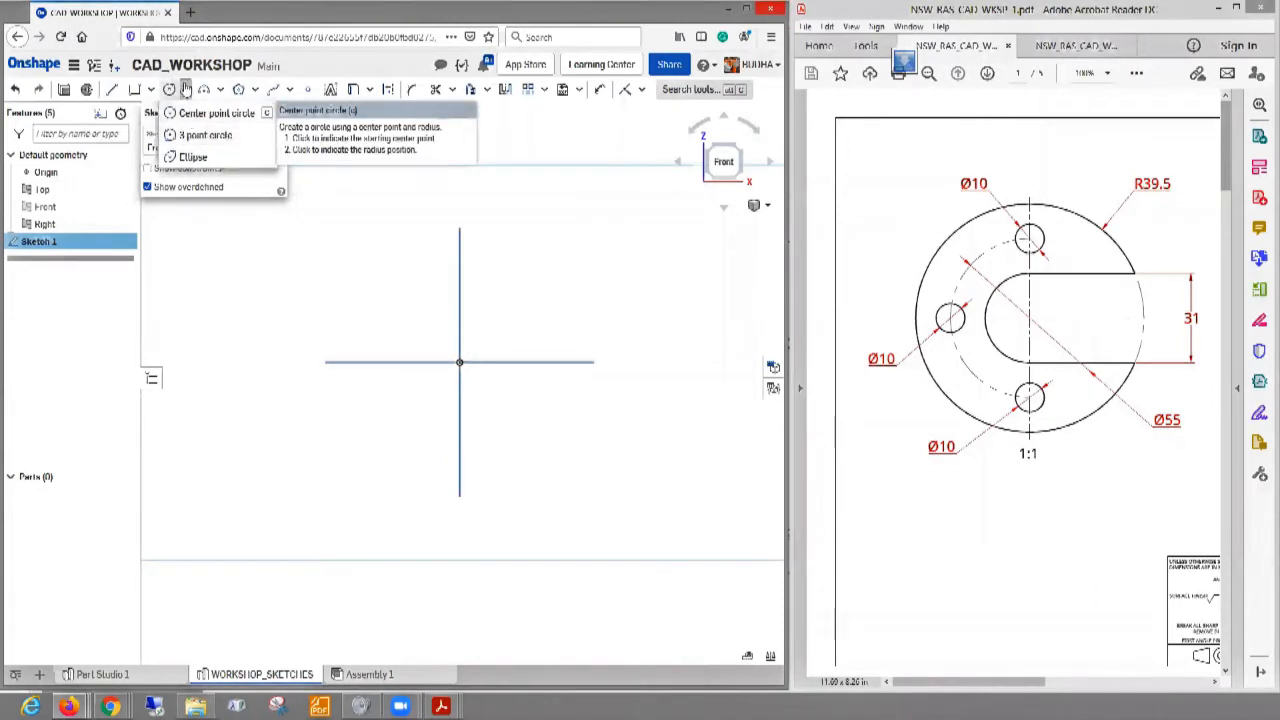
click(193, 116)
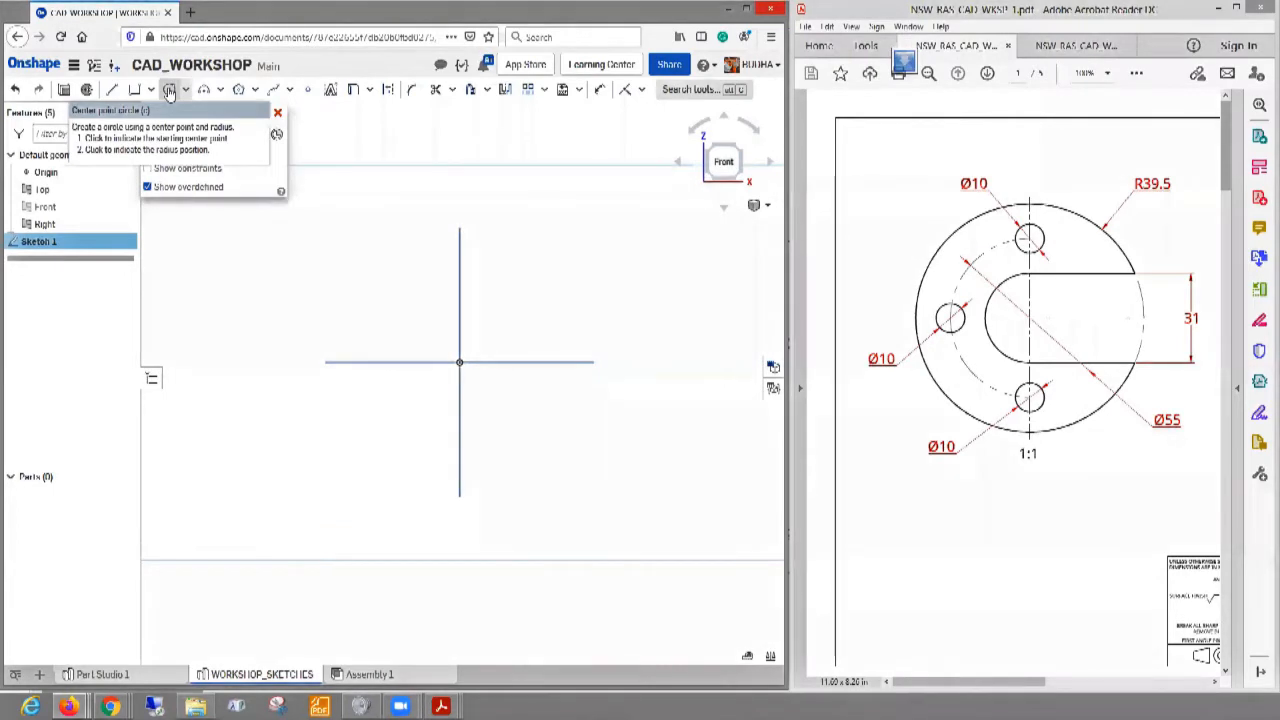
click(170, 91)
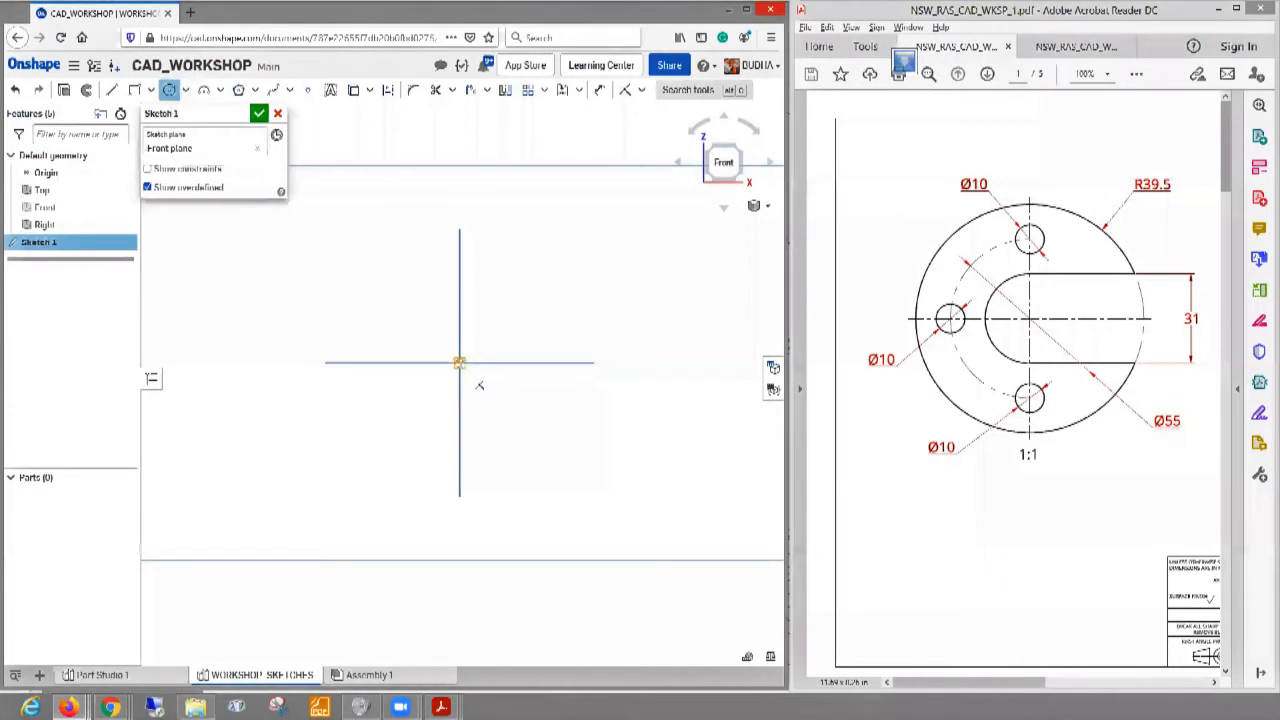
click(459, 362)
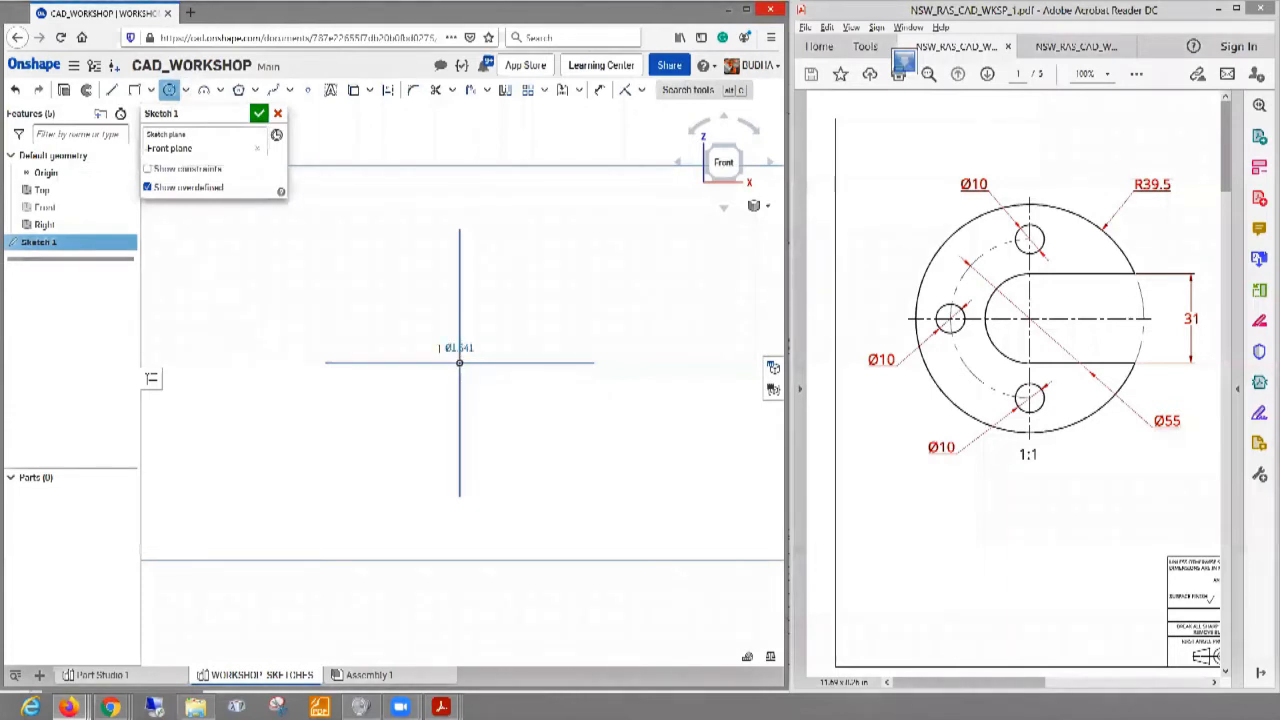
click(382, 281)
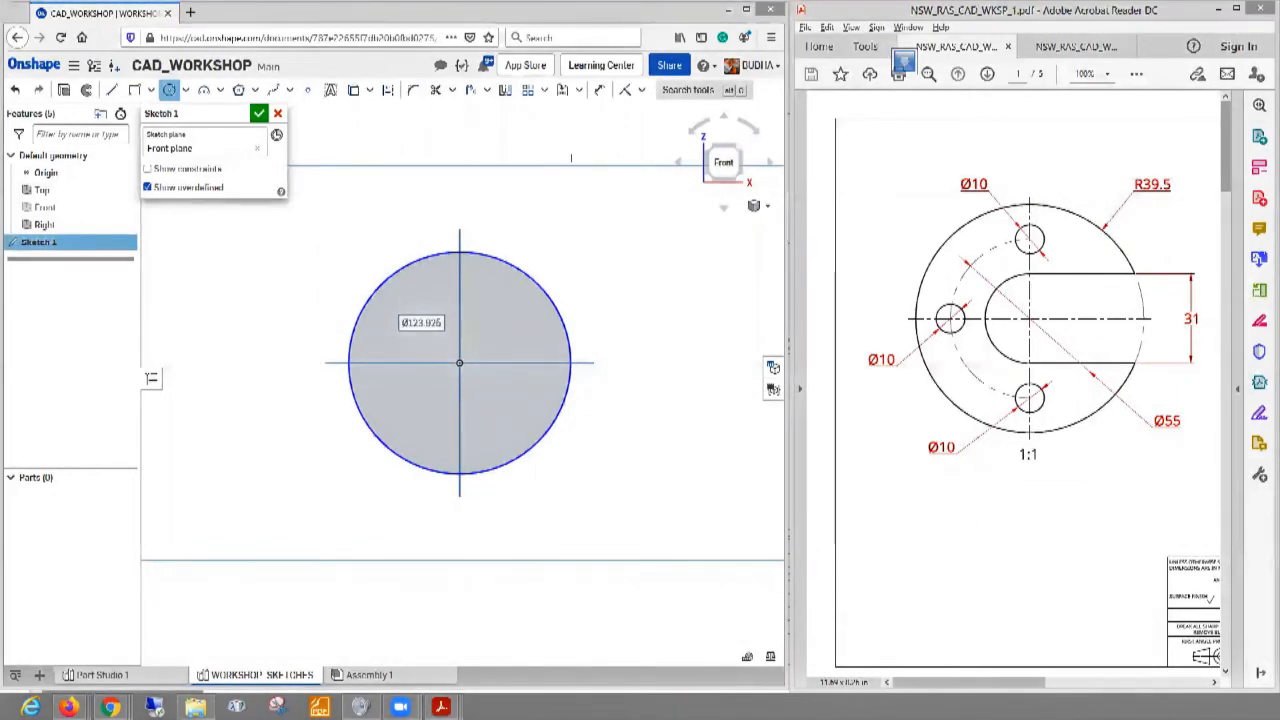
- Dimension the circle's diameter and set it to 79 mm
click(600, 91)
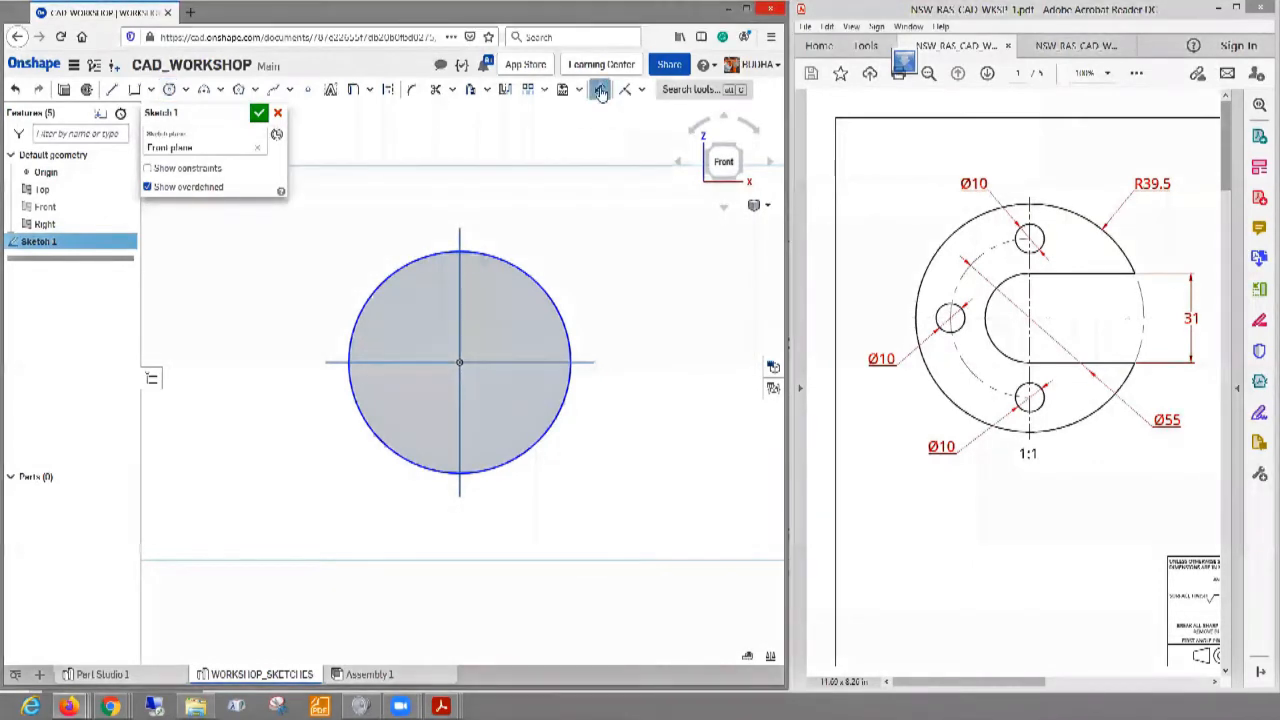
click(524, 259)
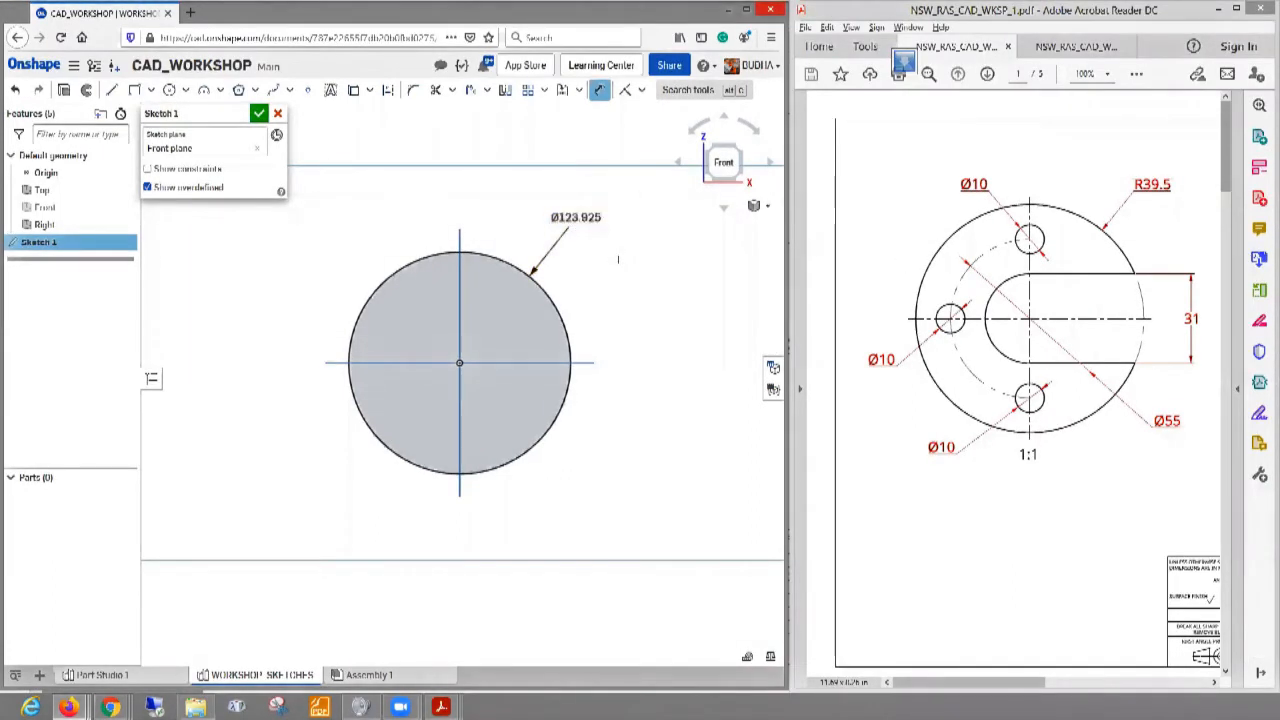
key(Escape)
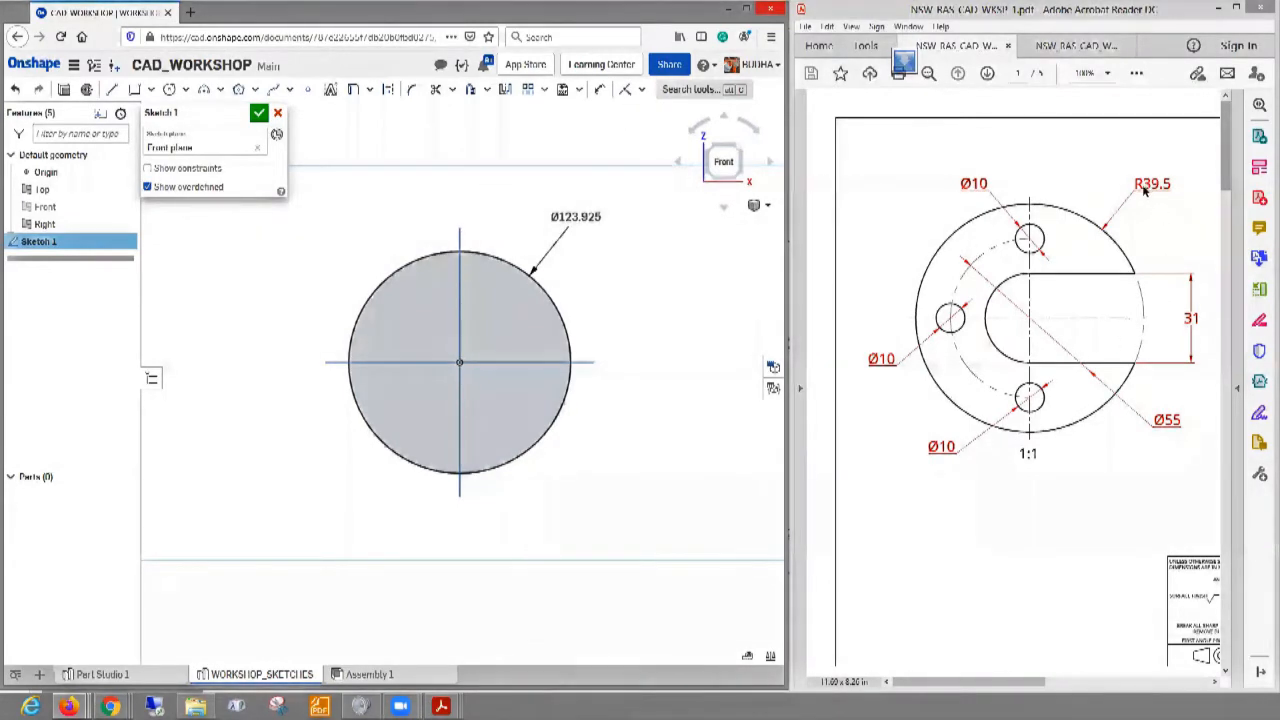
double_click(567, 217)
text(79)
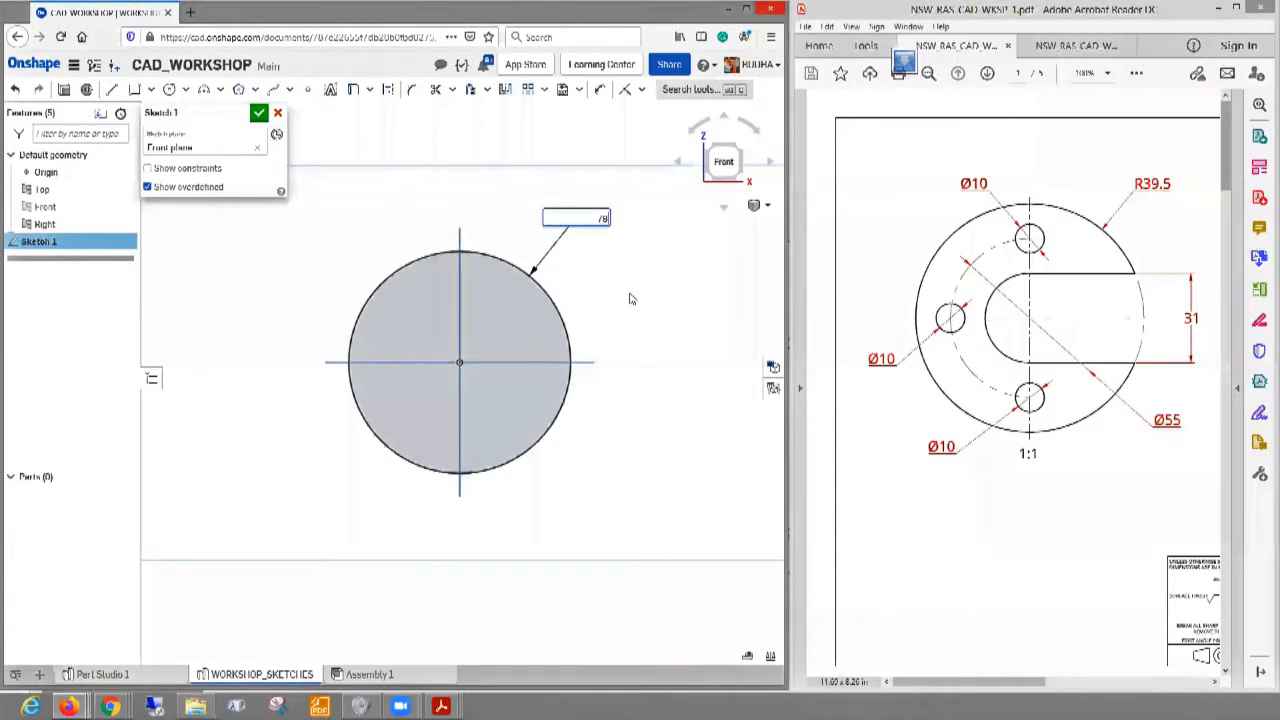
key(Return)
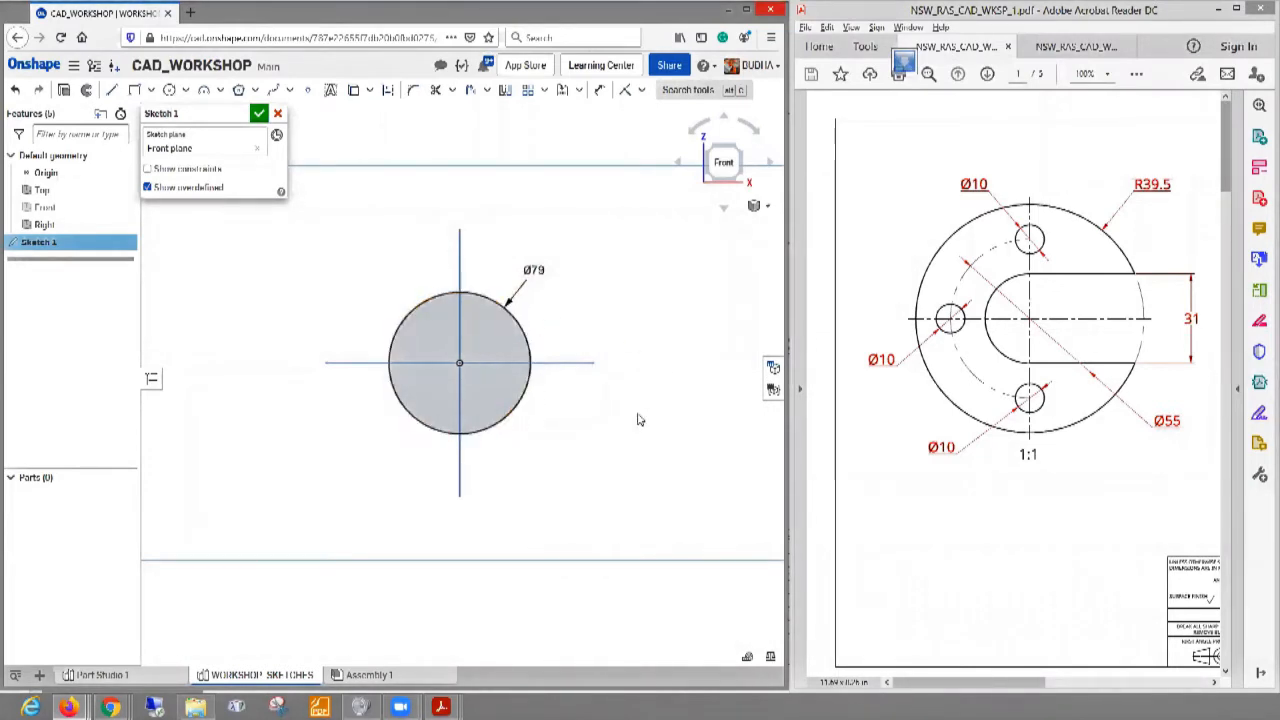
- Draw a vertical and a horizontal construction line, each about 120 mm long, crossing at the origin and extending past the circle
scroll(540, 445, up, 1)
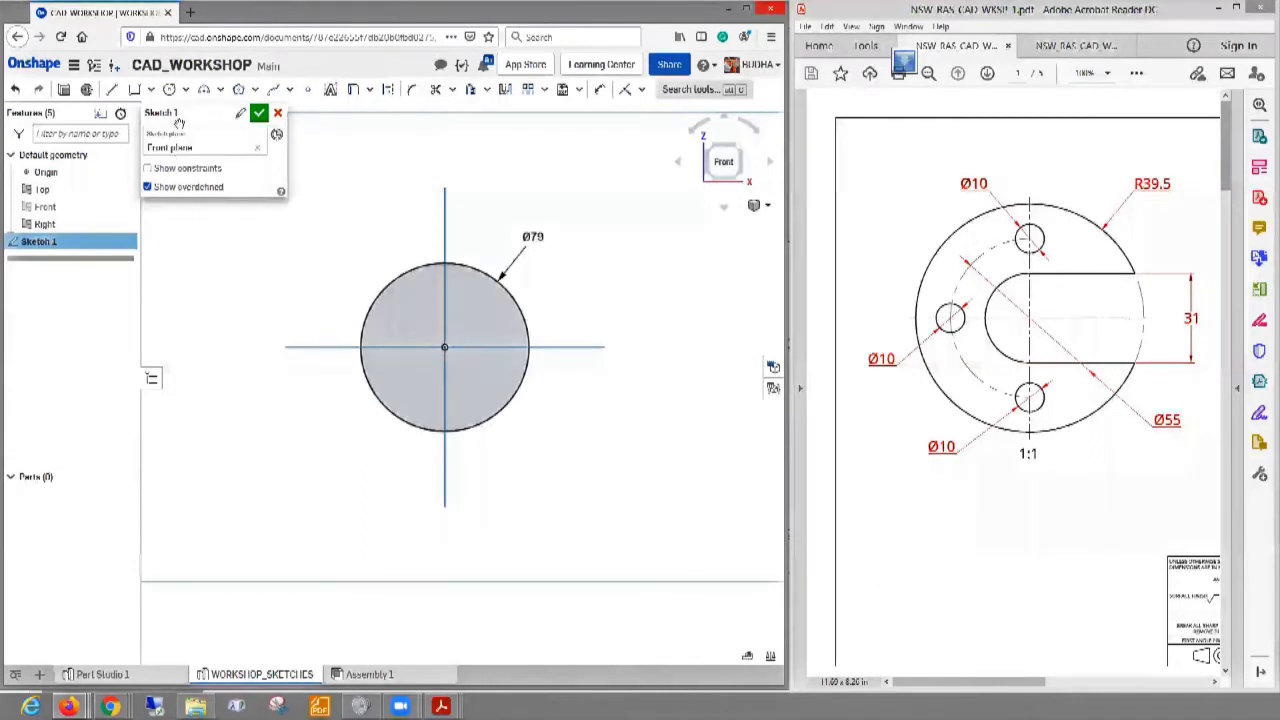
click(388, 89)
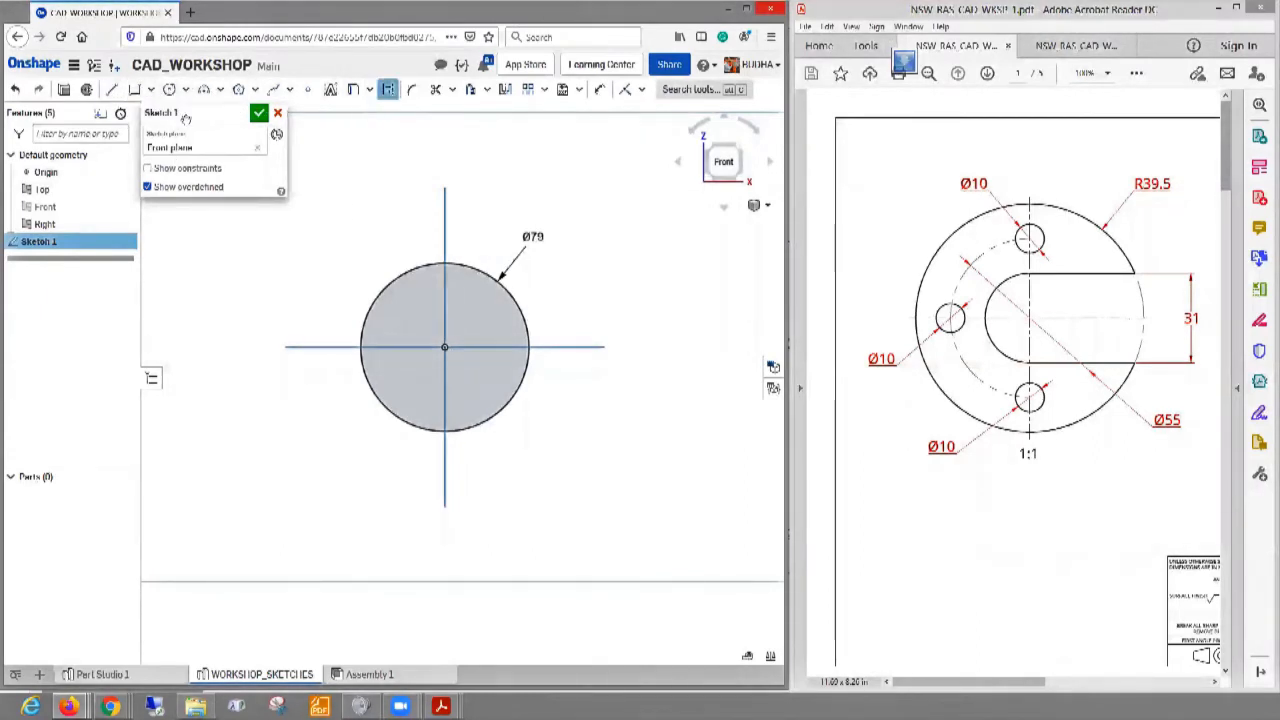
click(113, 91)
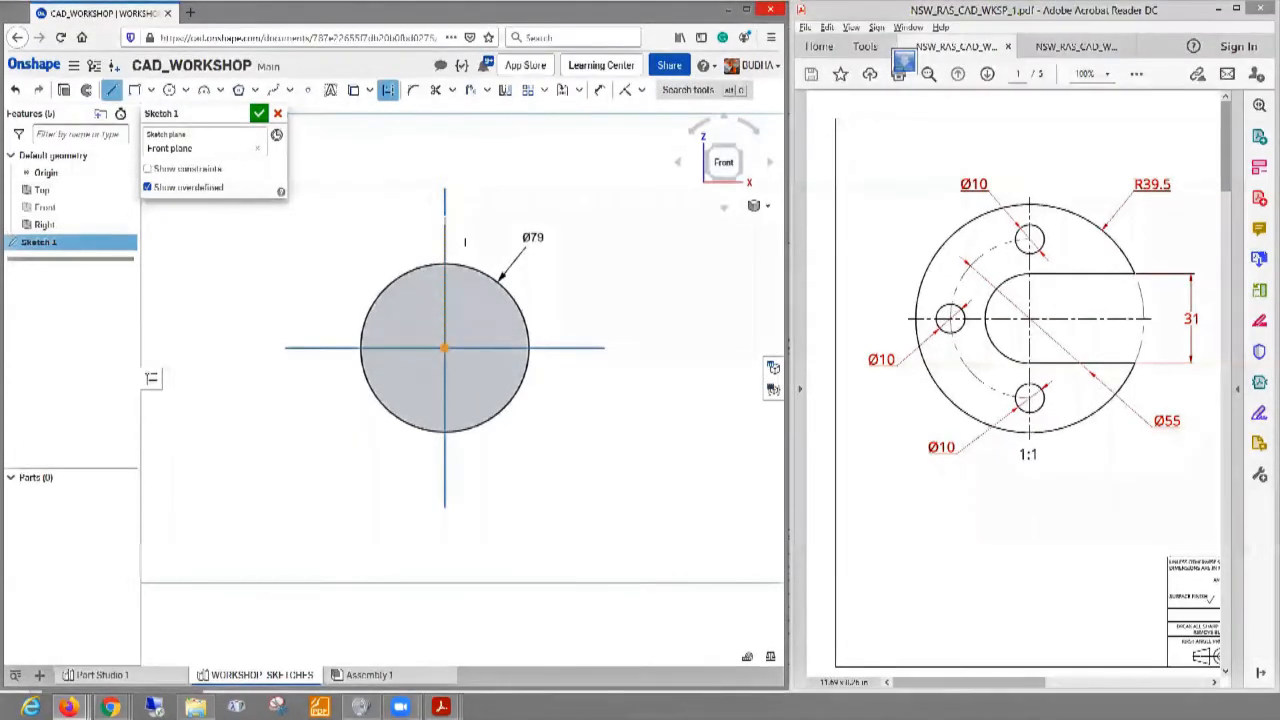
click(445, 347)
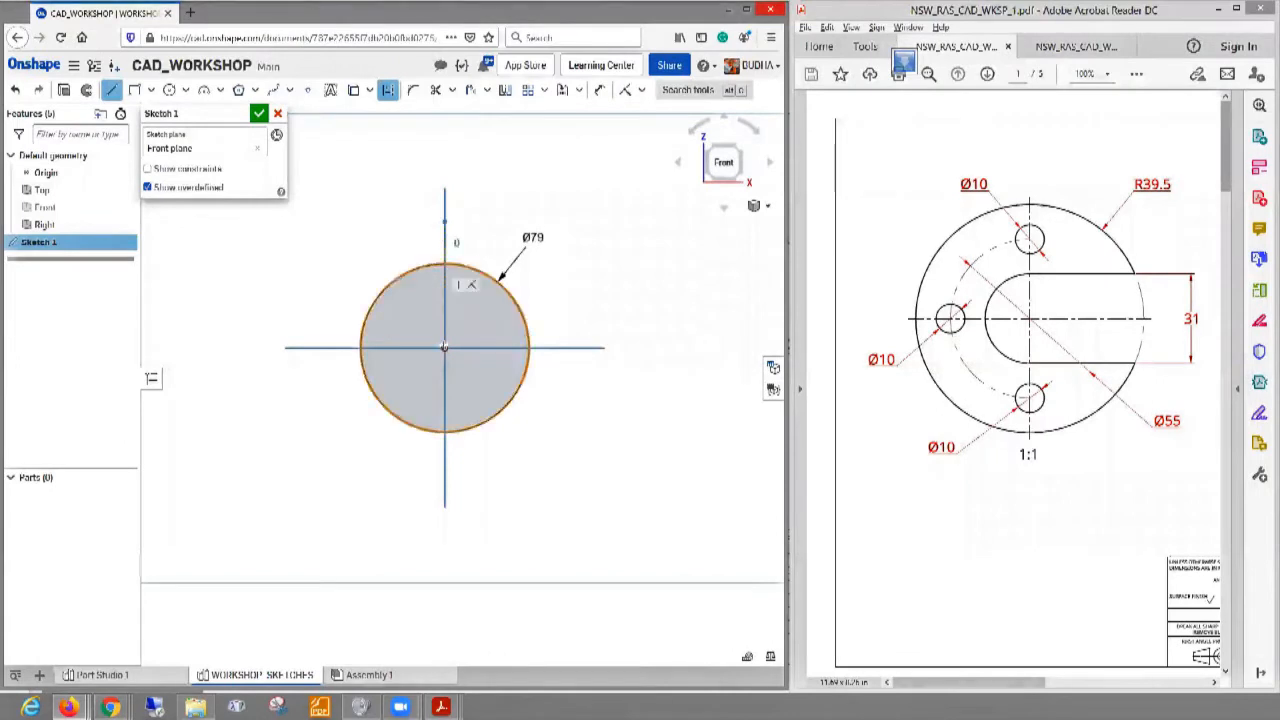
click(445, 475)
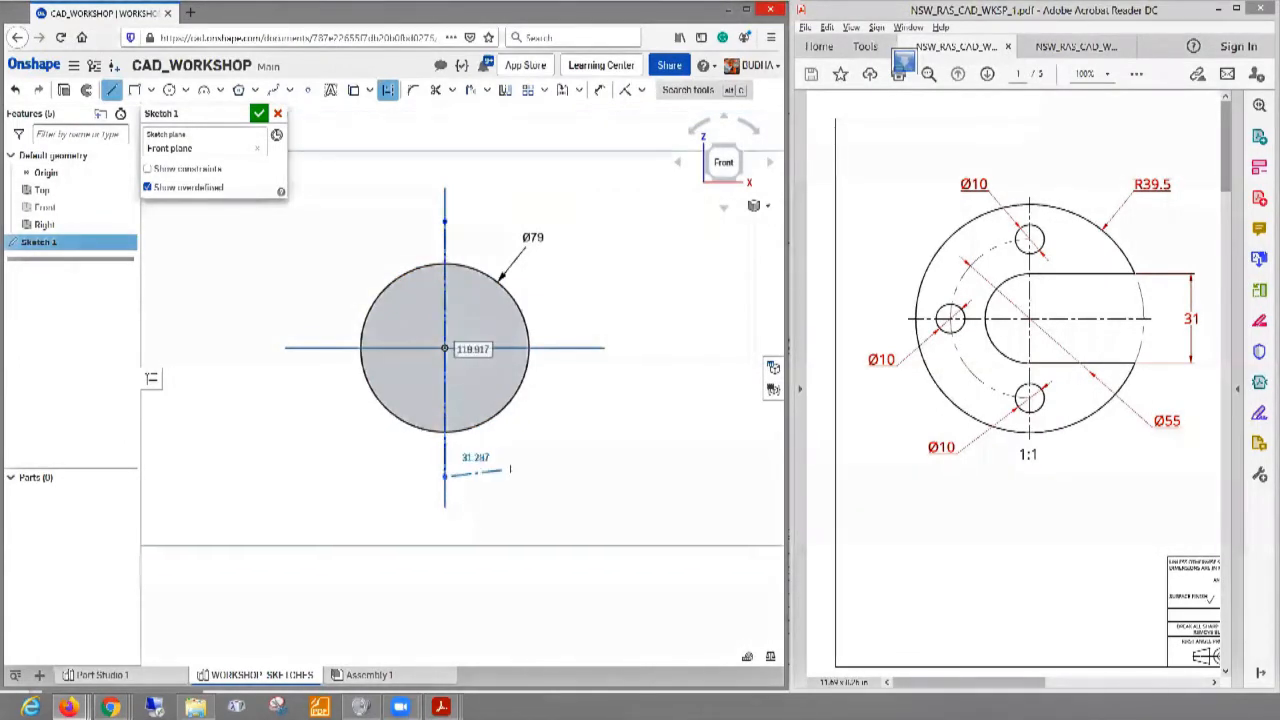
key(Escape)
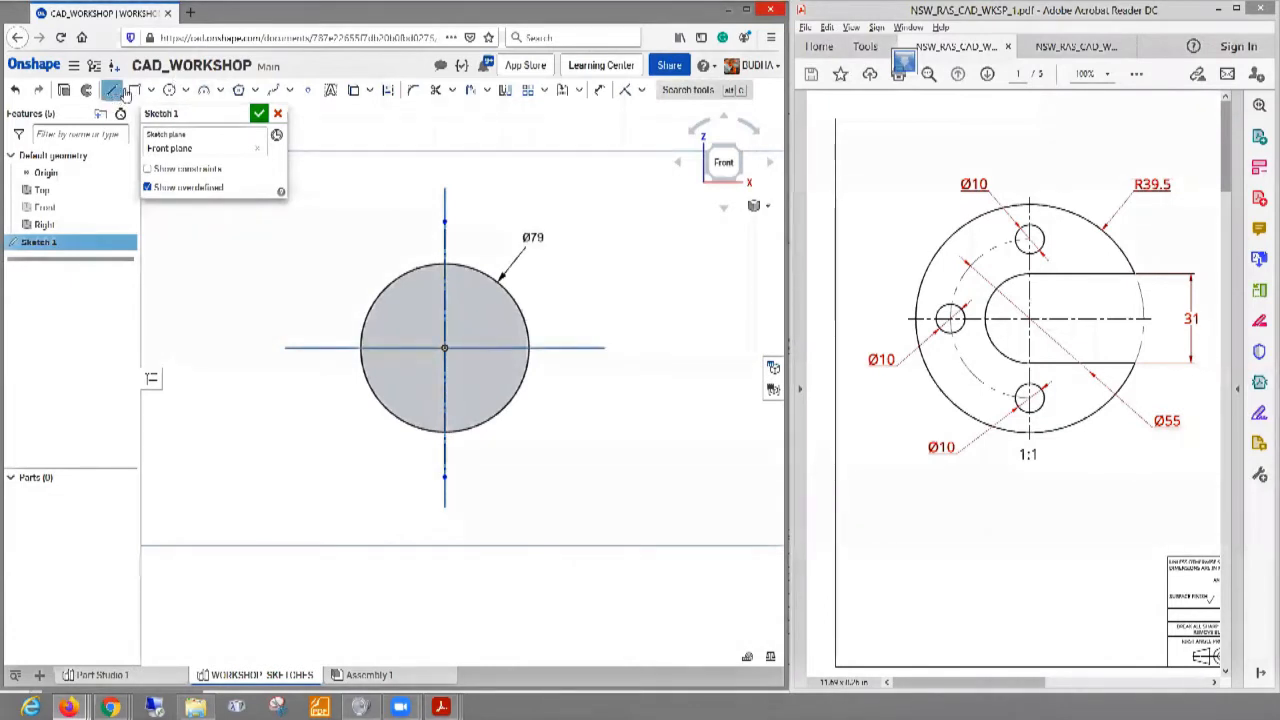
click(115, 90)
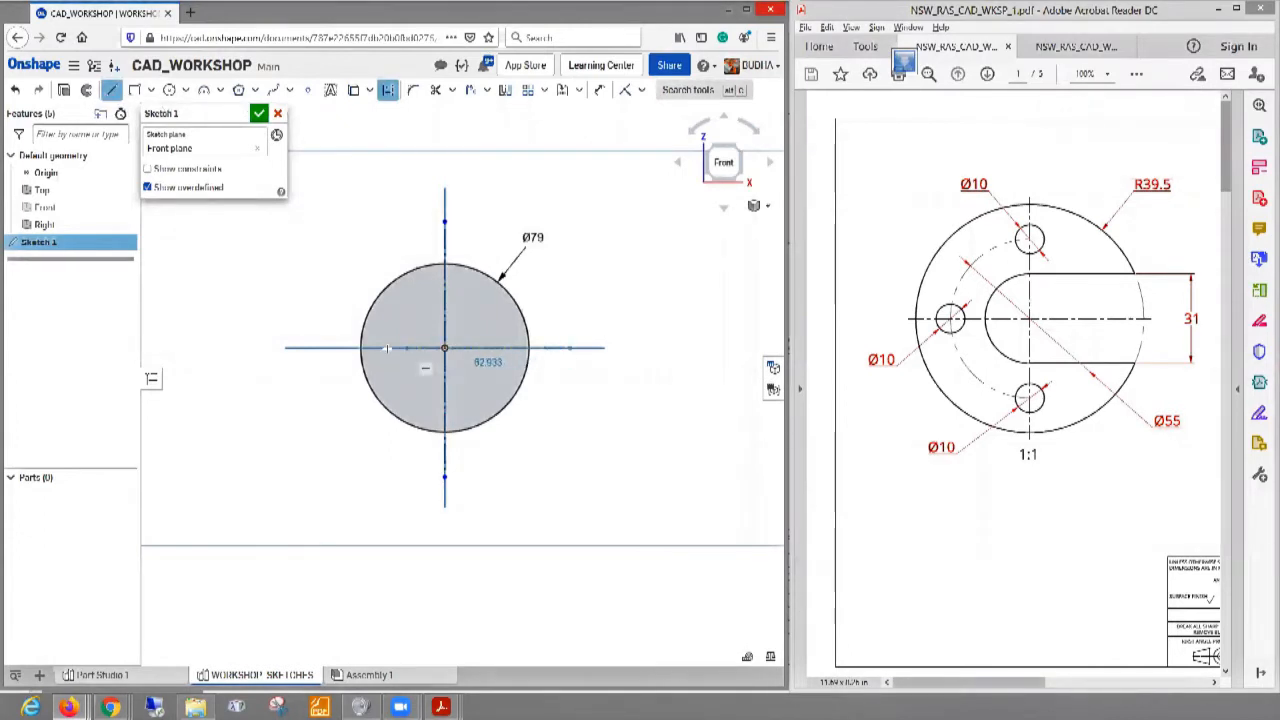
click(312, 347)
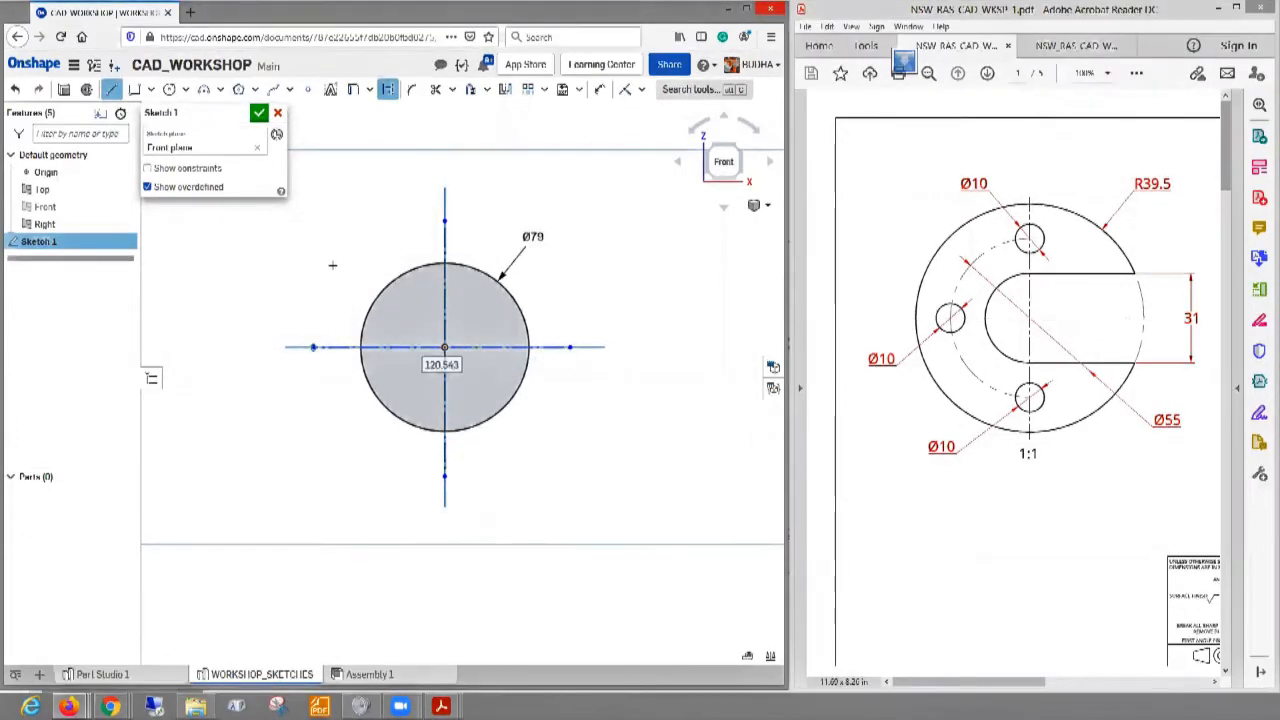
key(Escape)
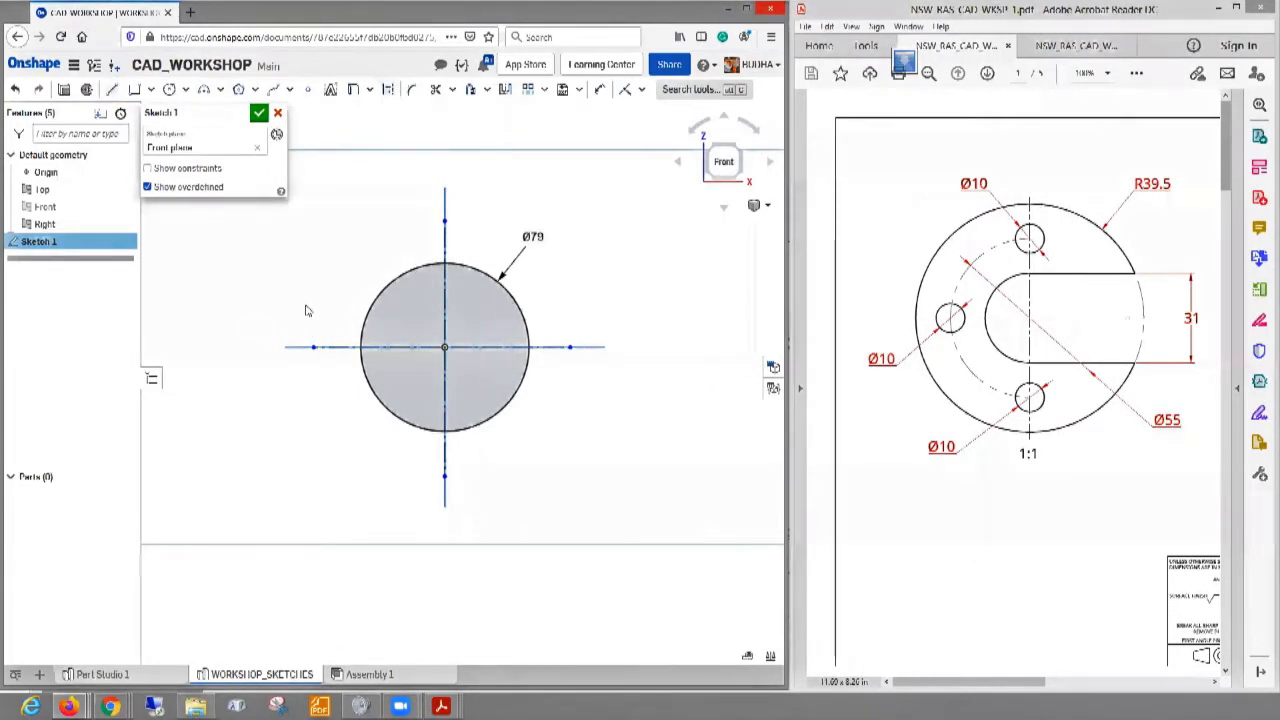
- Draw a construction center point arc of about 25.5 mm radius around the origin, forming a semicircle across the circle's left half
click(388, 89)
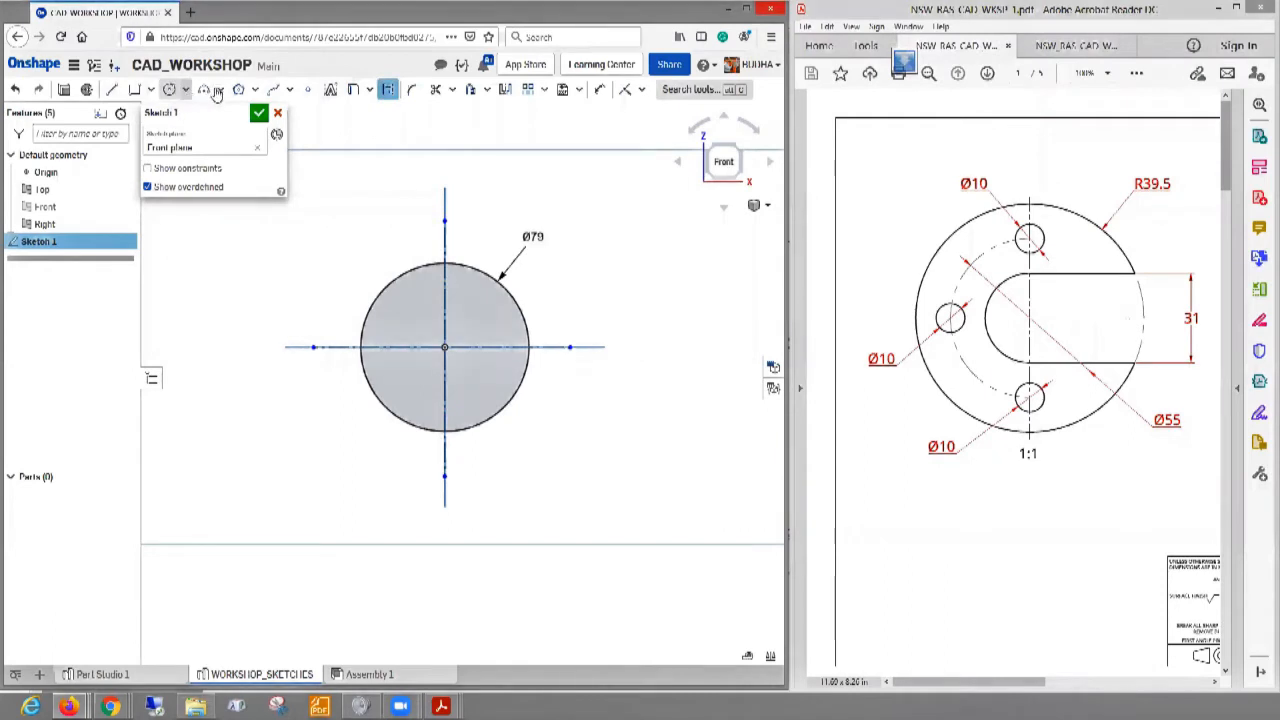
click(221, 90)
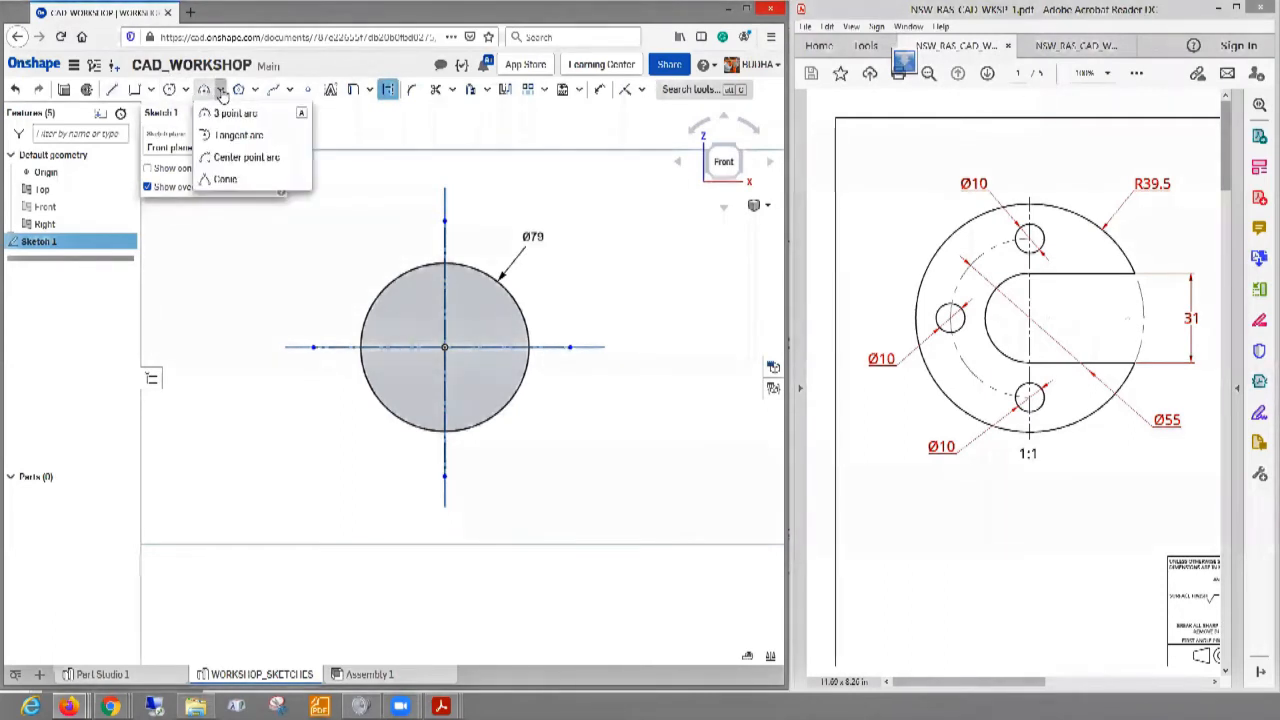
click(221, 92)
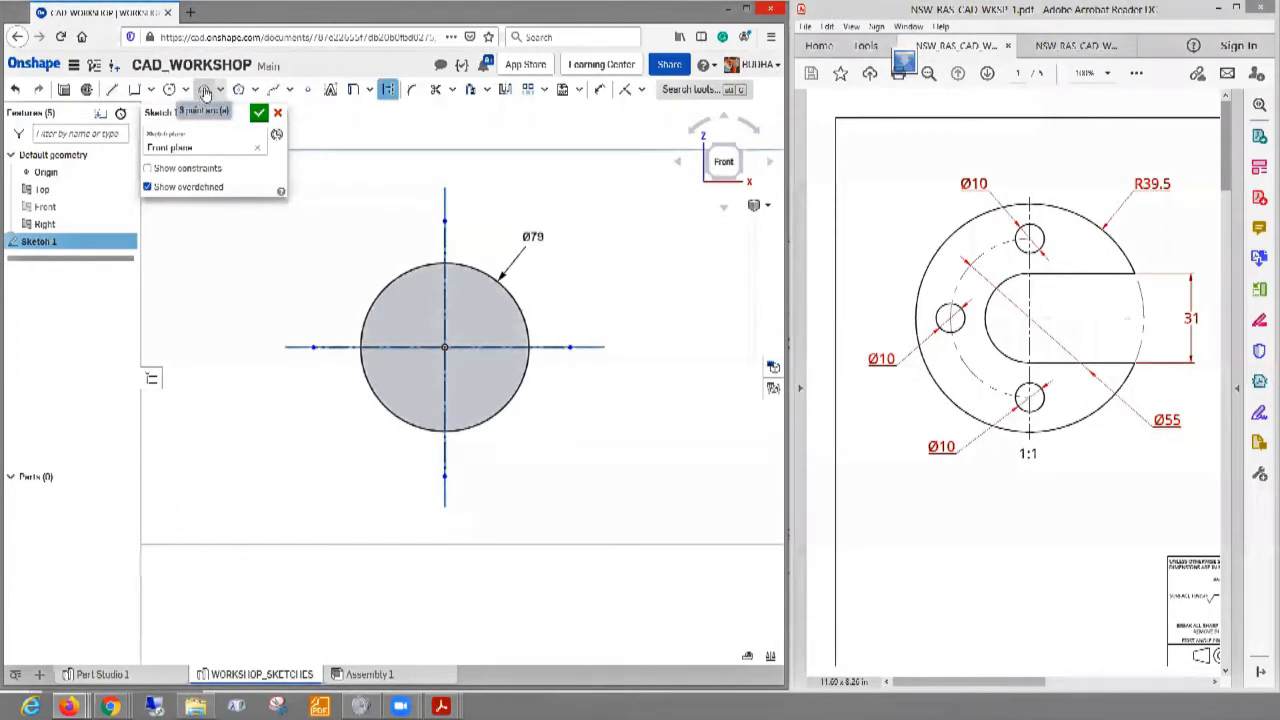
click(170, 91)
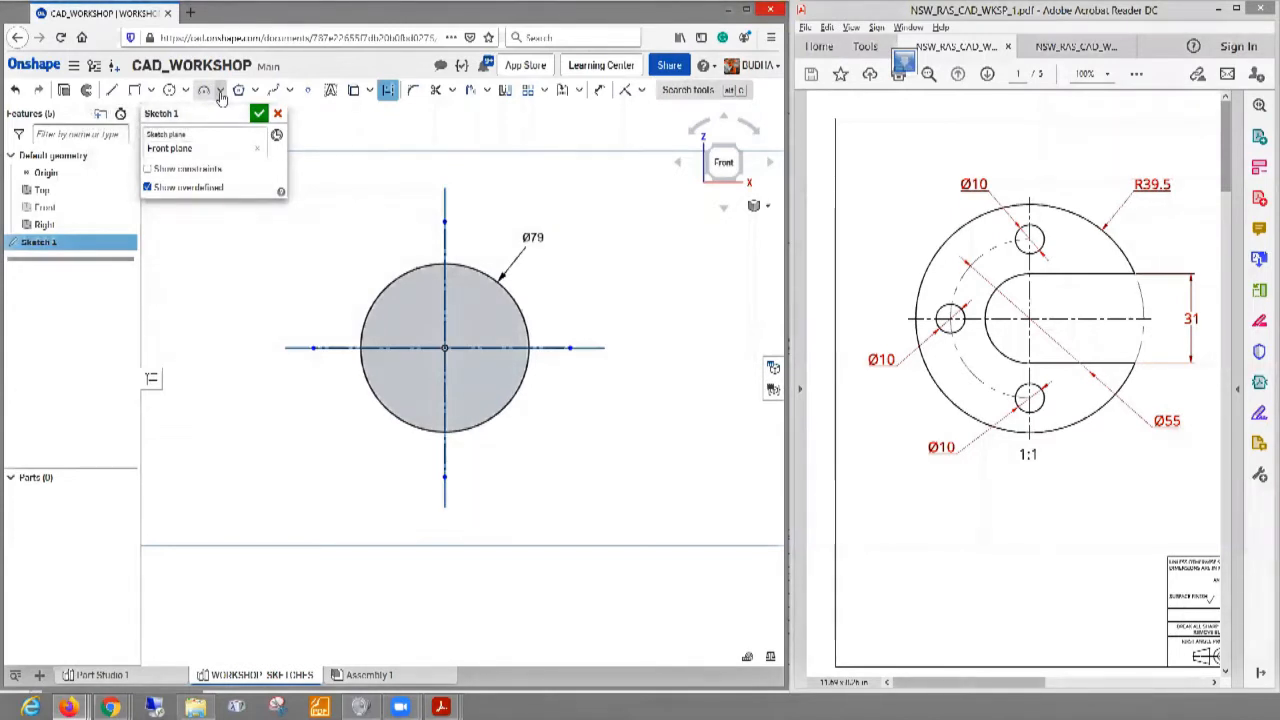
click(221, 91)
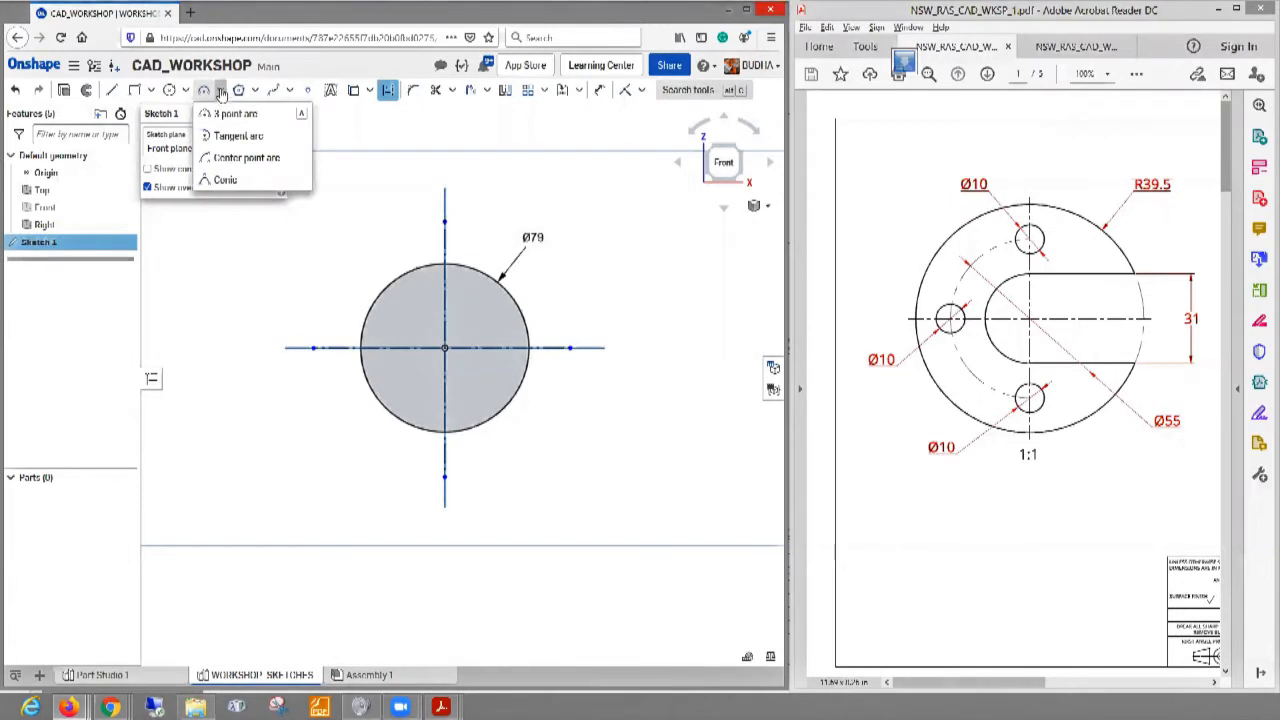
click(234, 164)
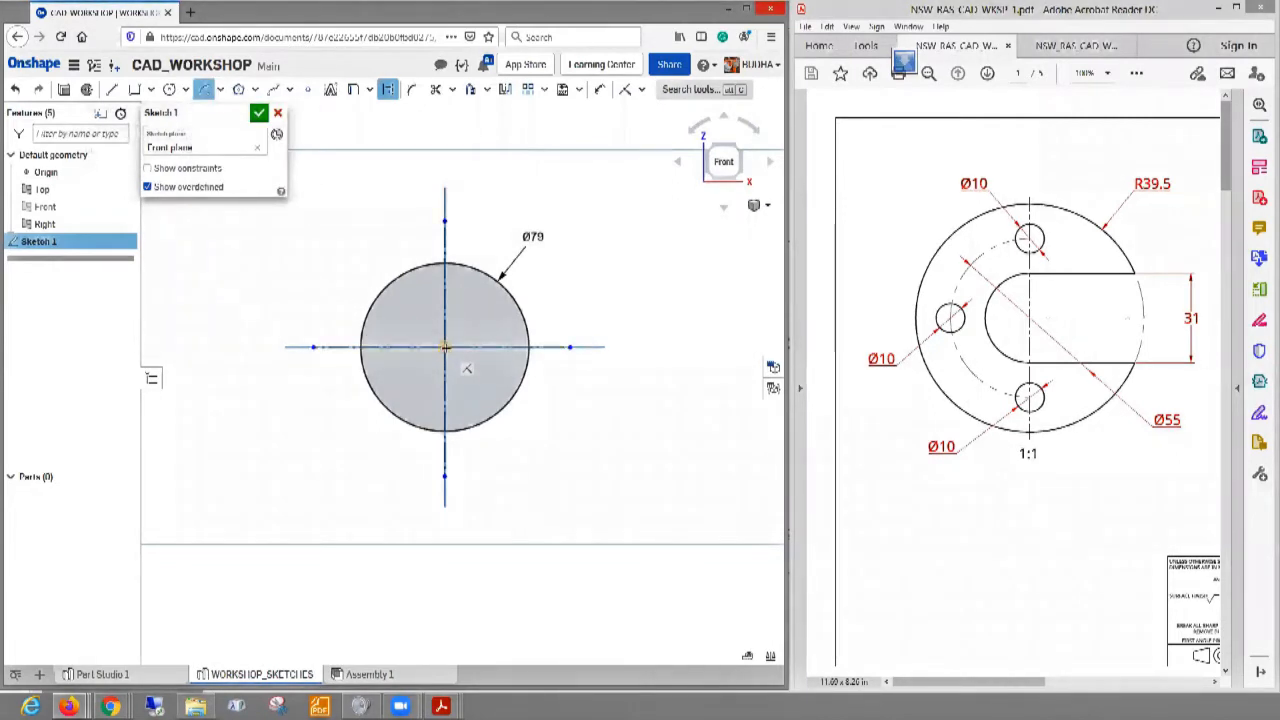
click(445, 347)
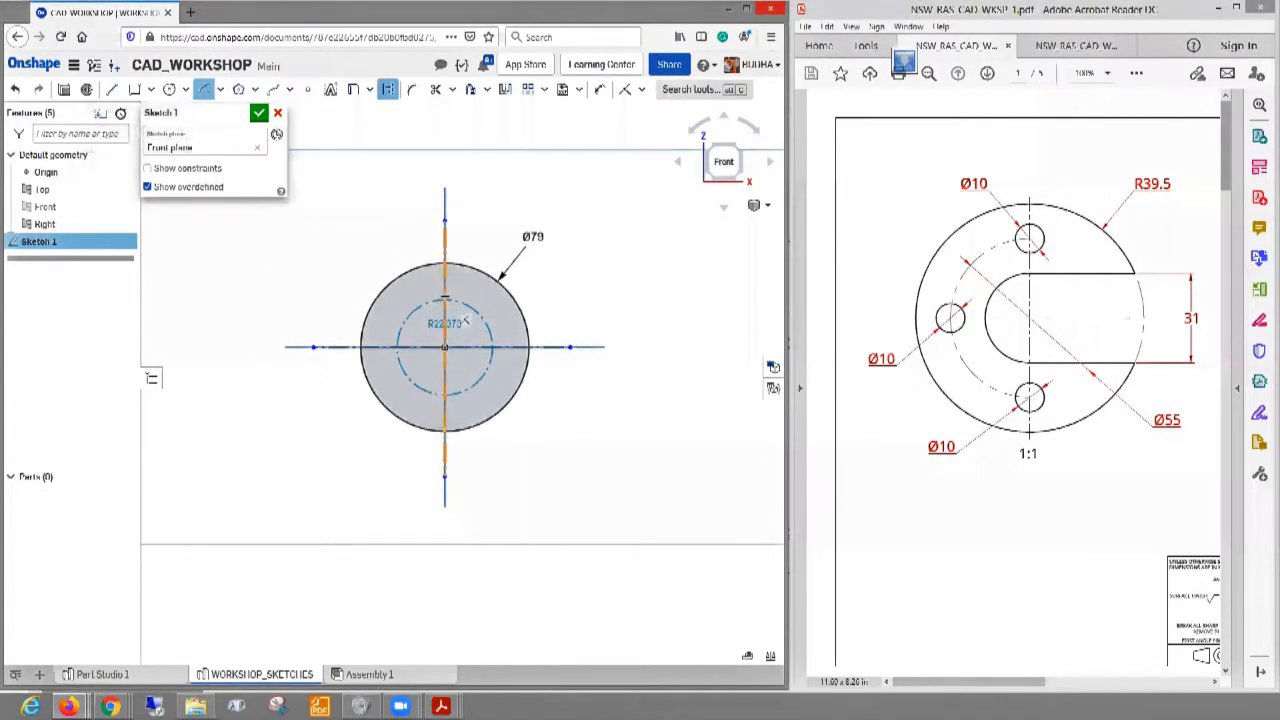
click(444, 290)
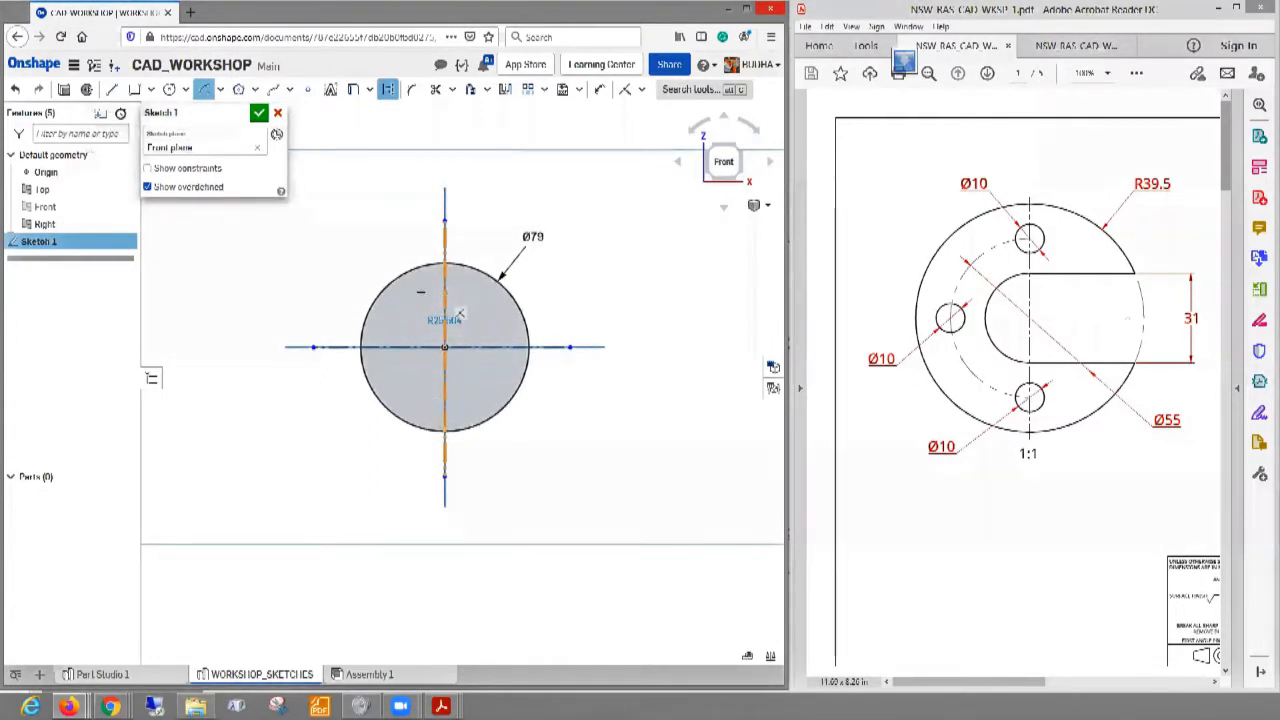
click(445, 400)
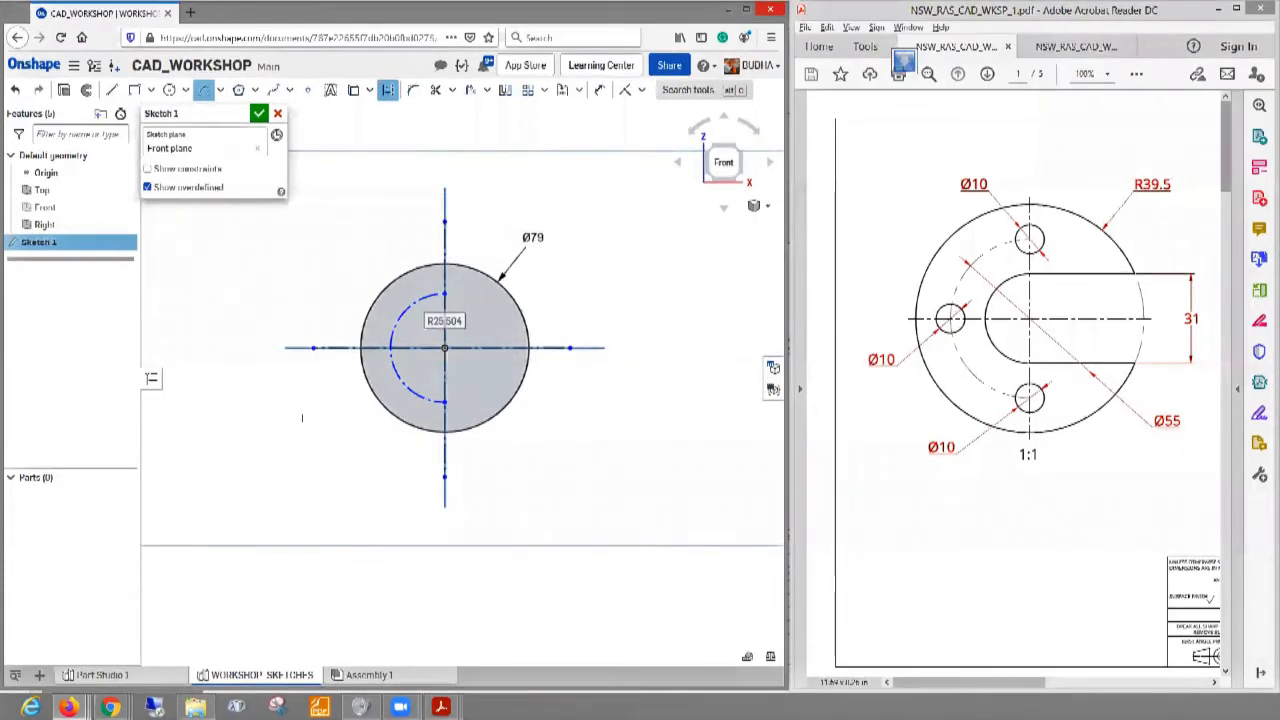
key(Escape)
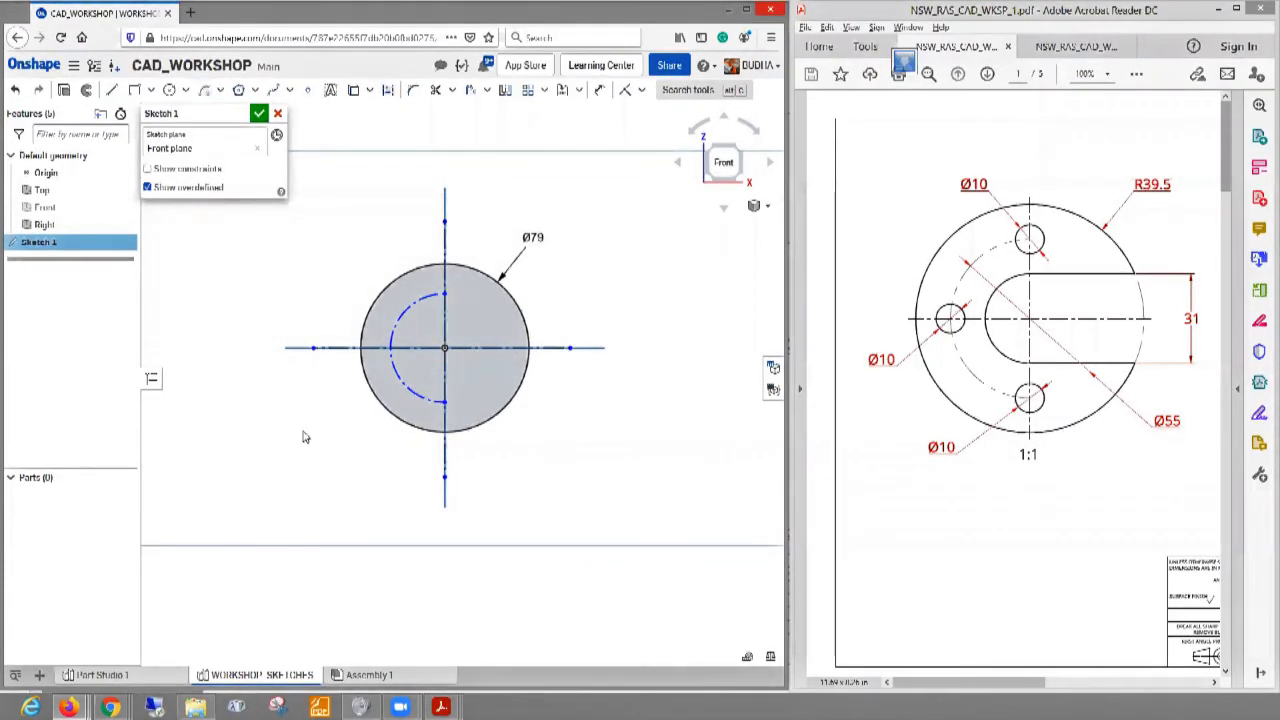
- Dimension the construction arc's radius and set it to 27.5 mm
click(600, 93)
click(599, 92)
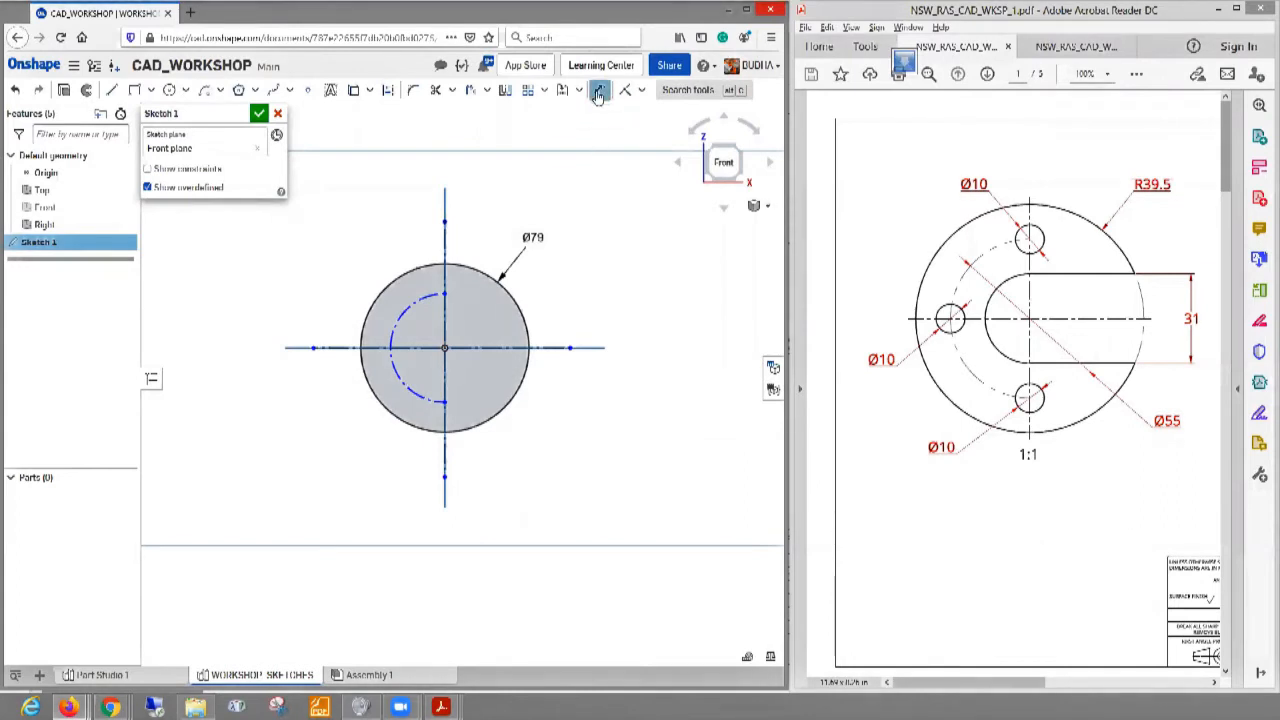
click(401, 313)
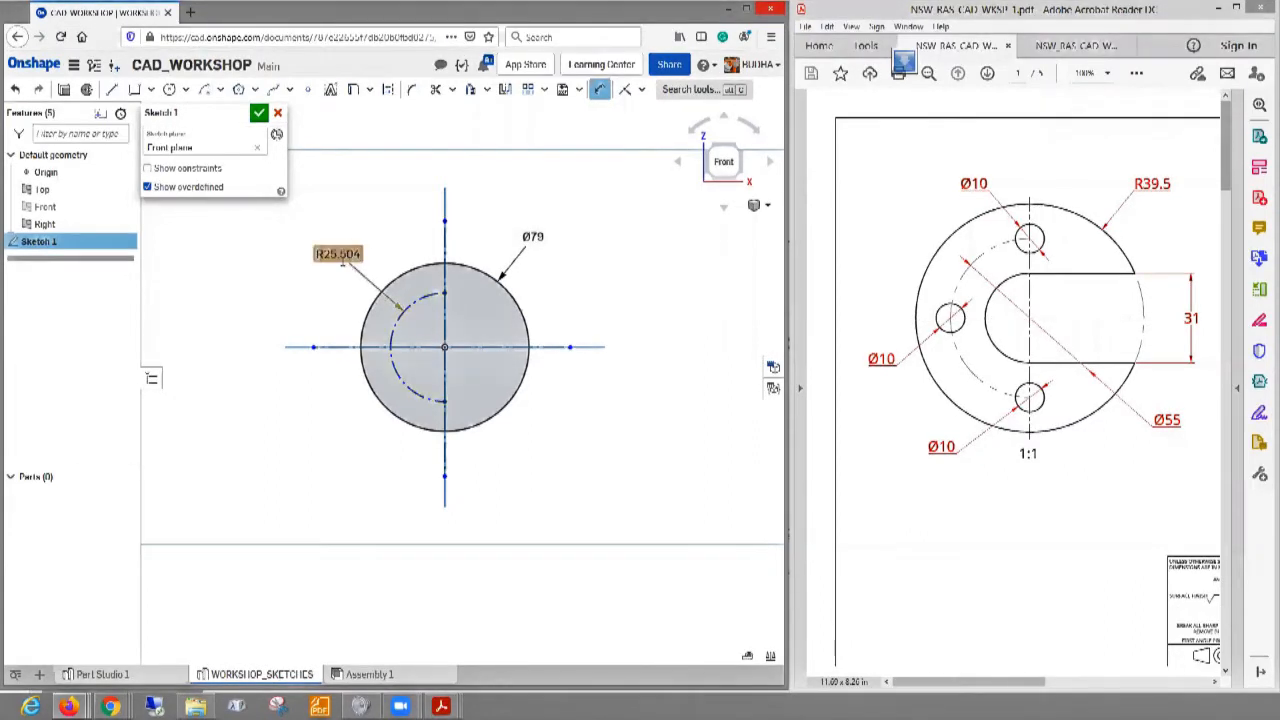
click(350, 246)
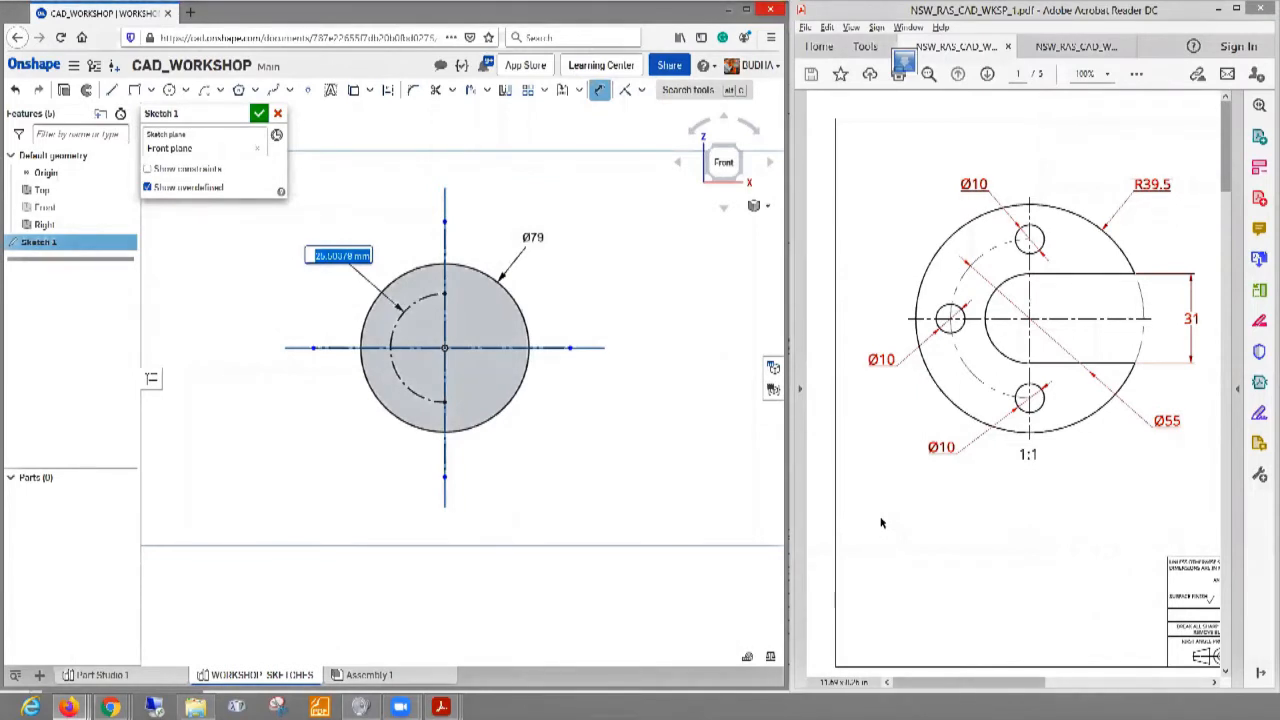
text(27.5)
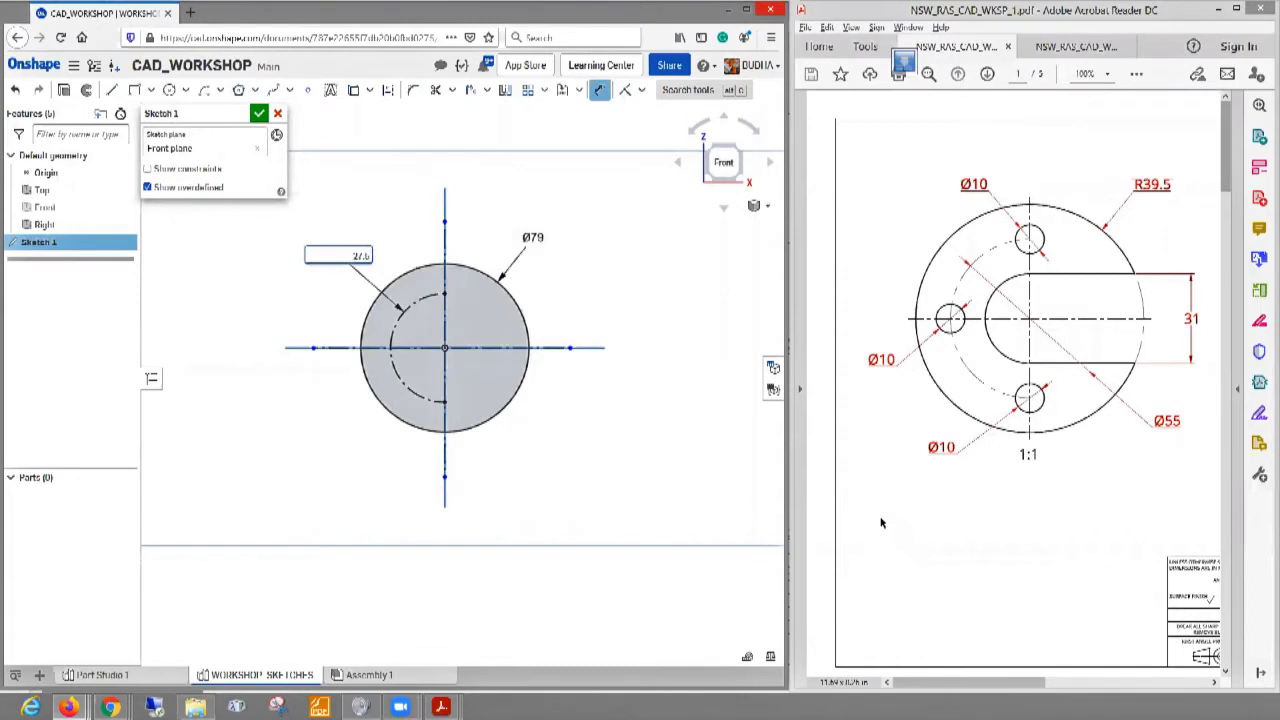
key(Return)
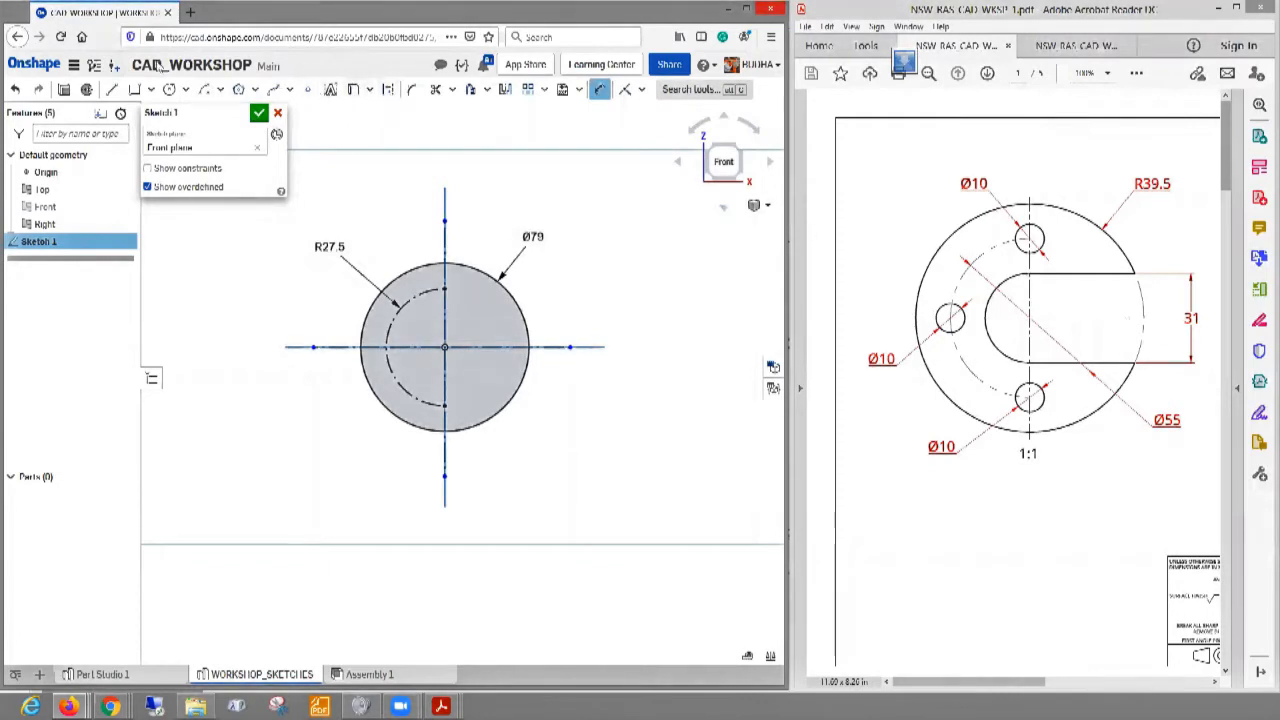
- Draw a center point arc of about 14.2 mm radius around the origin, forming a semicircle inside the construction arc on the circle's left half
click(205, 91)
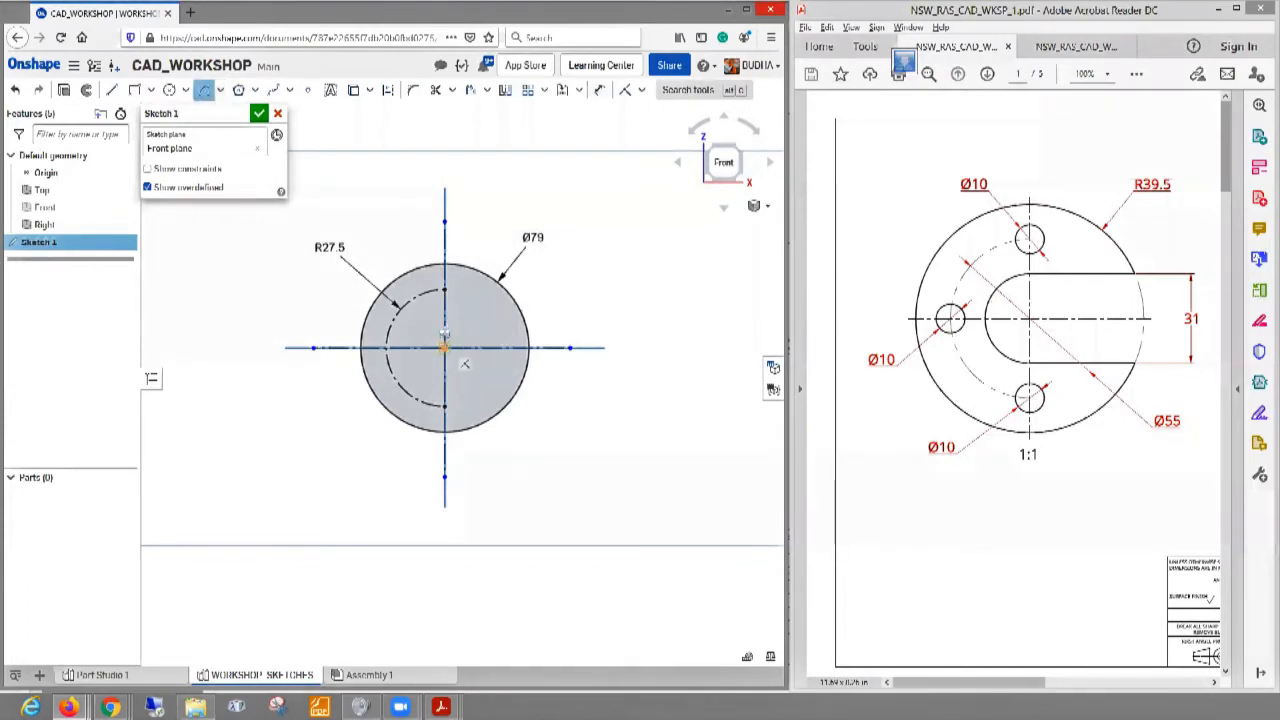
click(444, 347)
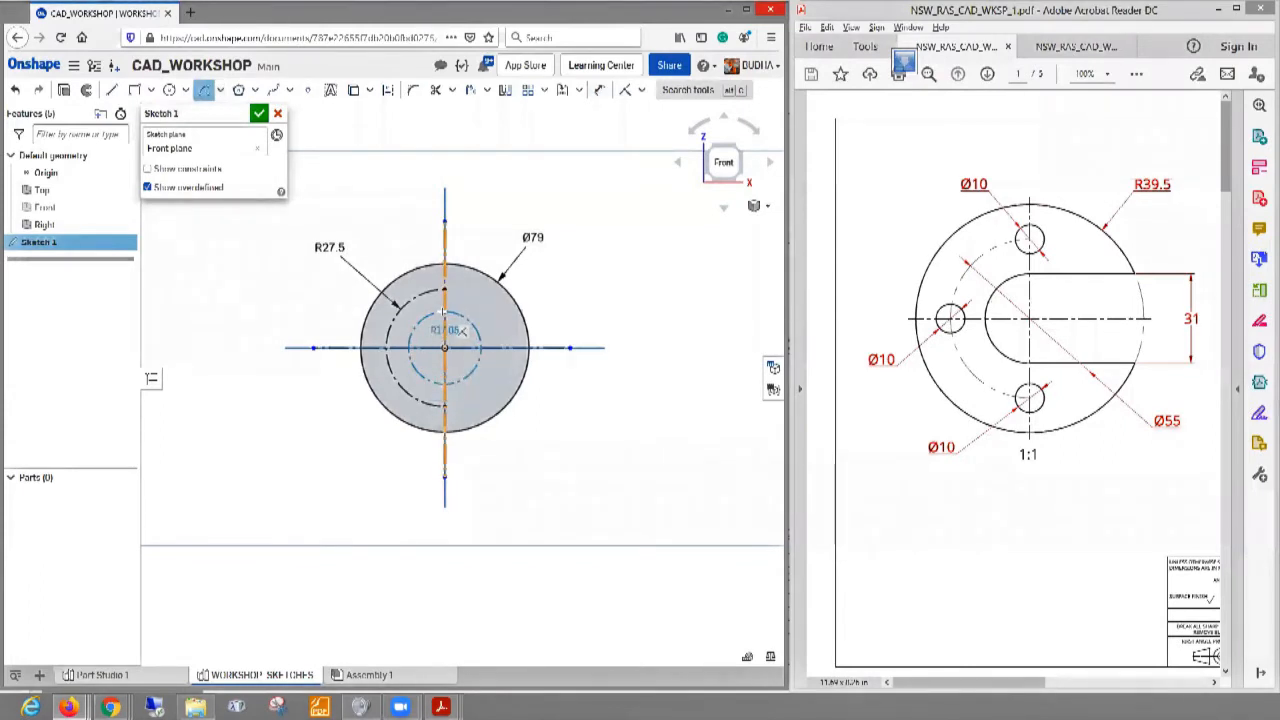
click(443, 320)
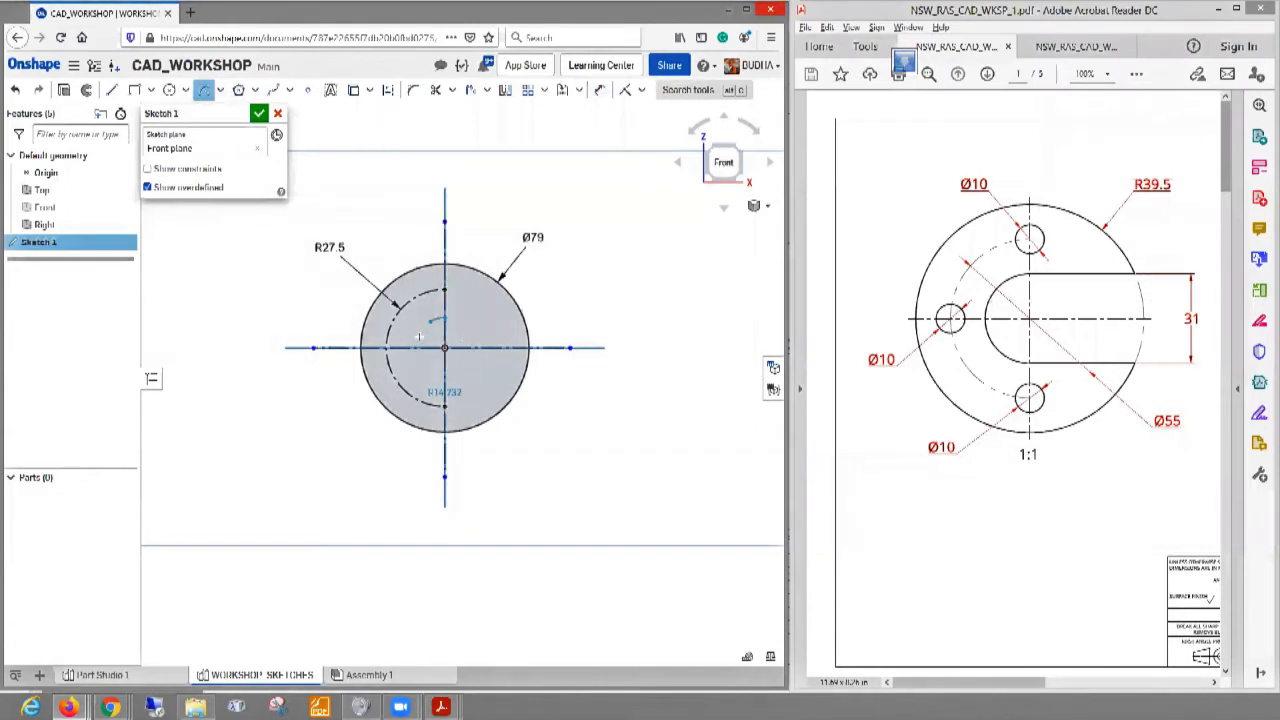
click(444, 375)
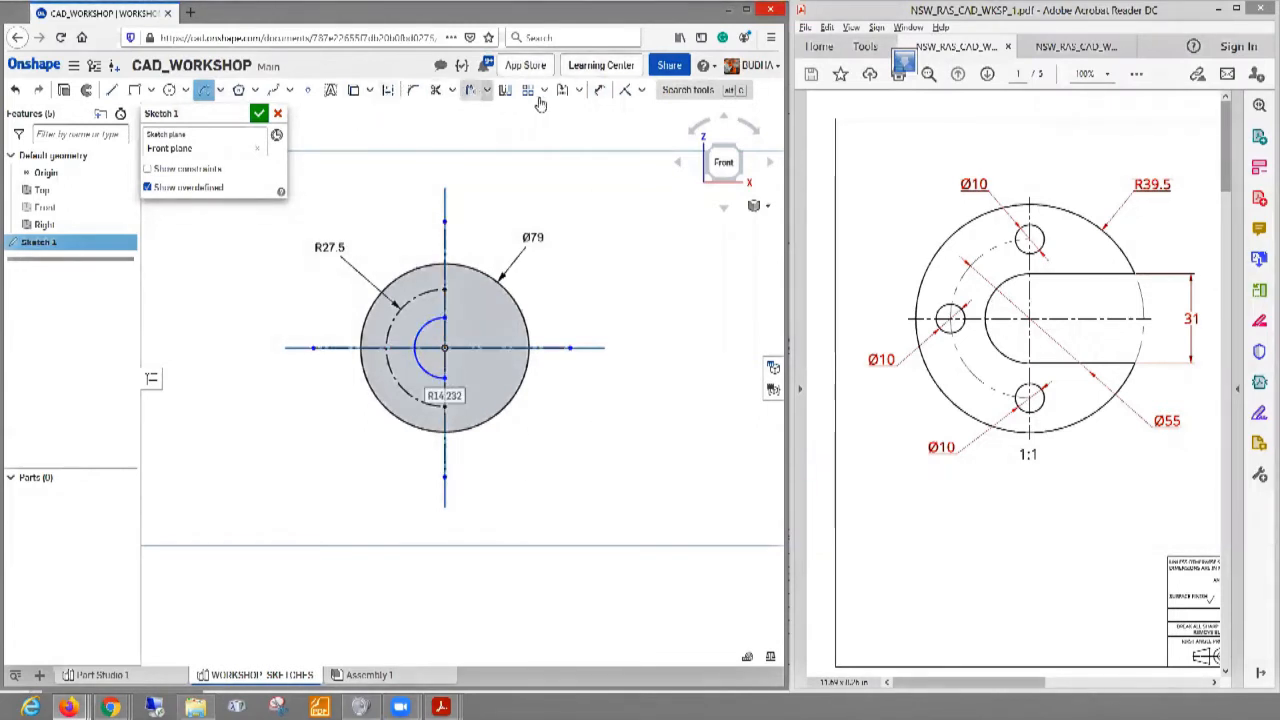
- Dimension the inner arc's radius and set it to 31 mm
click(598, 91)
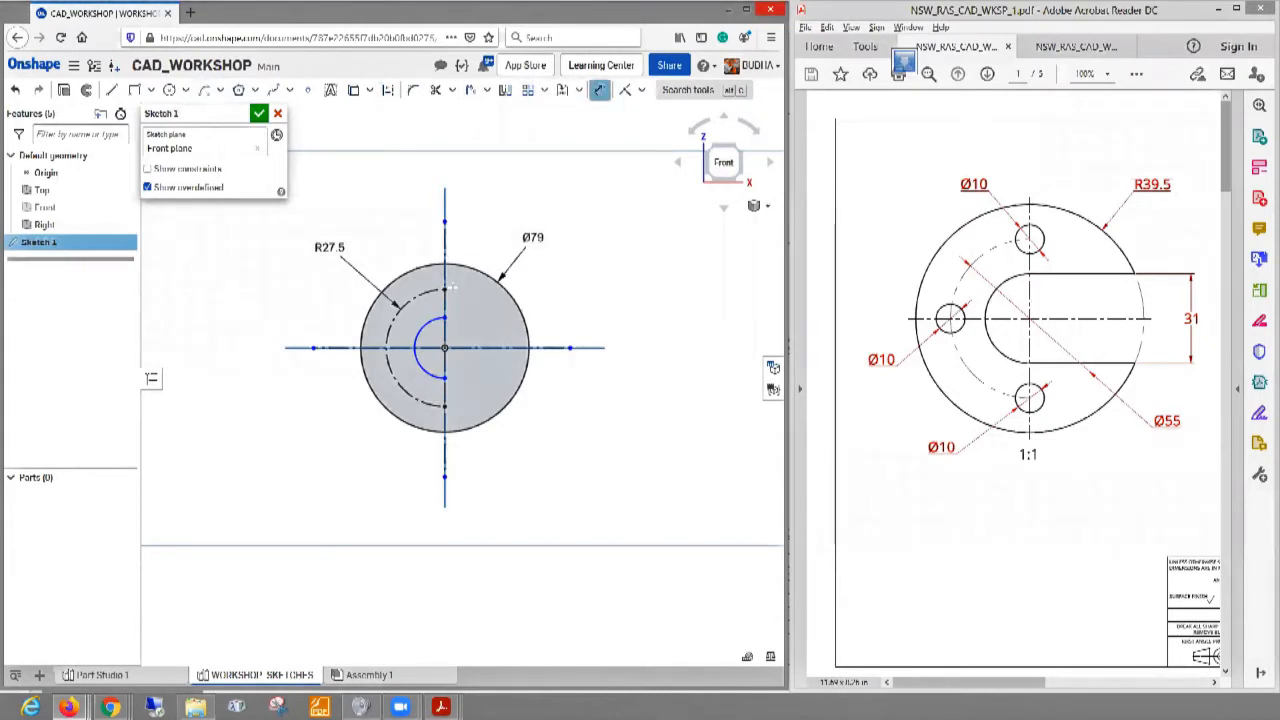
click(418, 333)
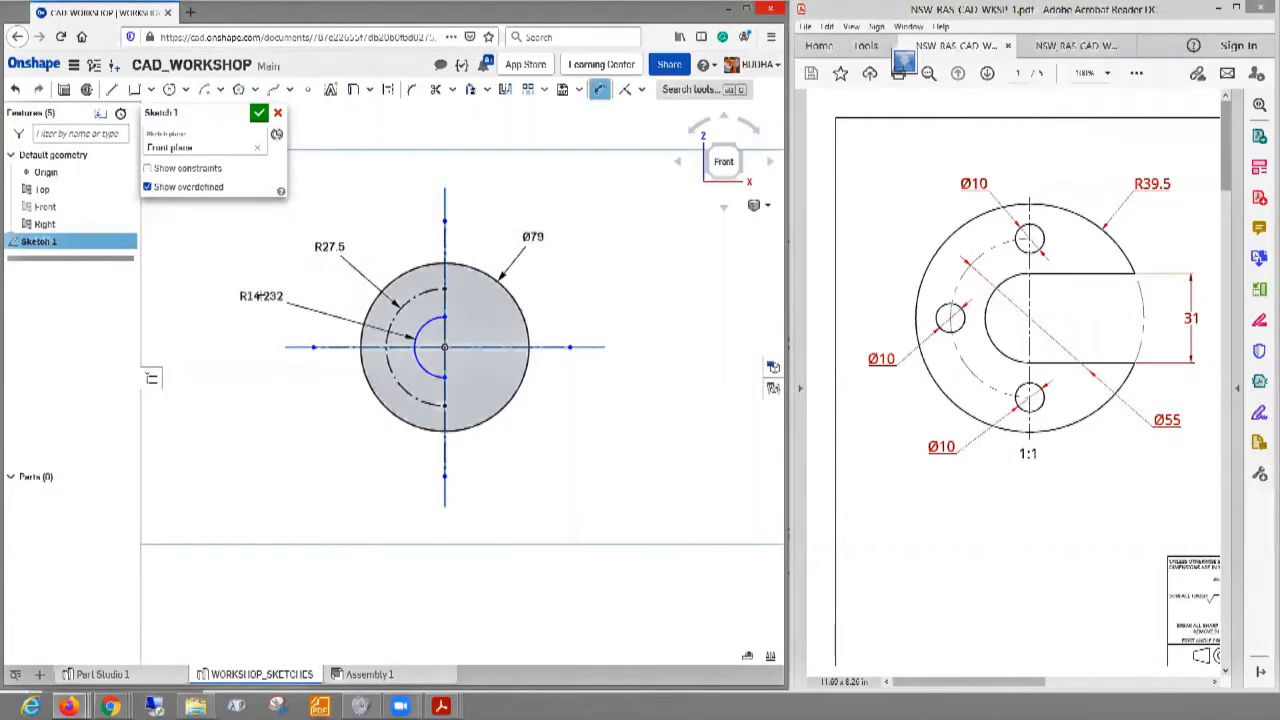
click(258, 297)
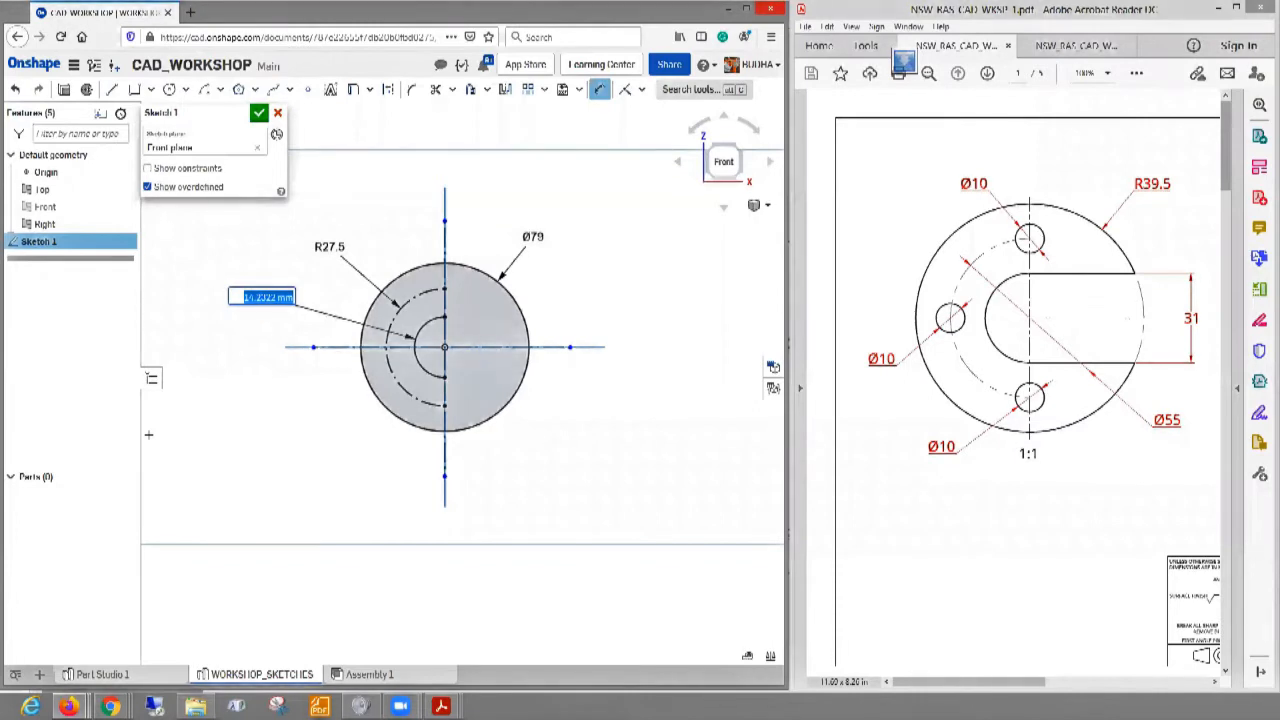
key(Return)
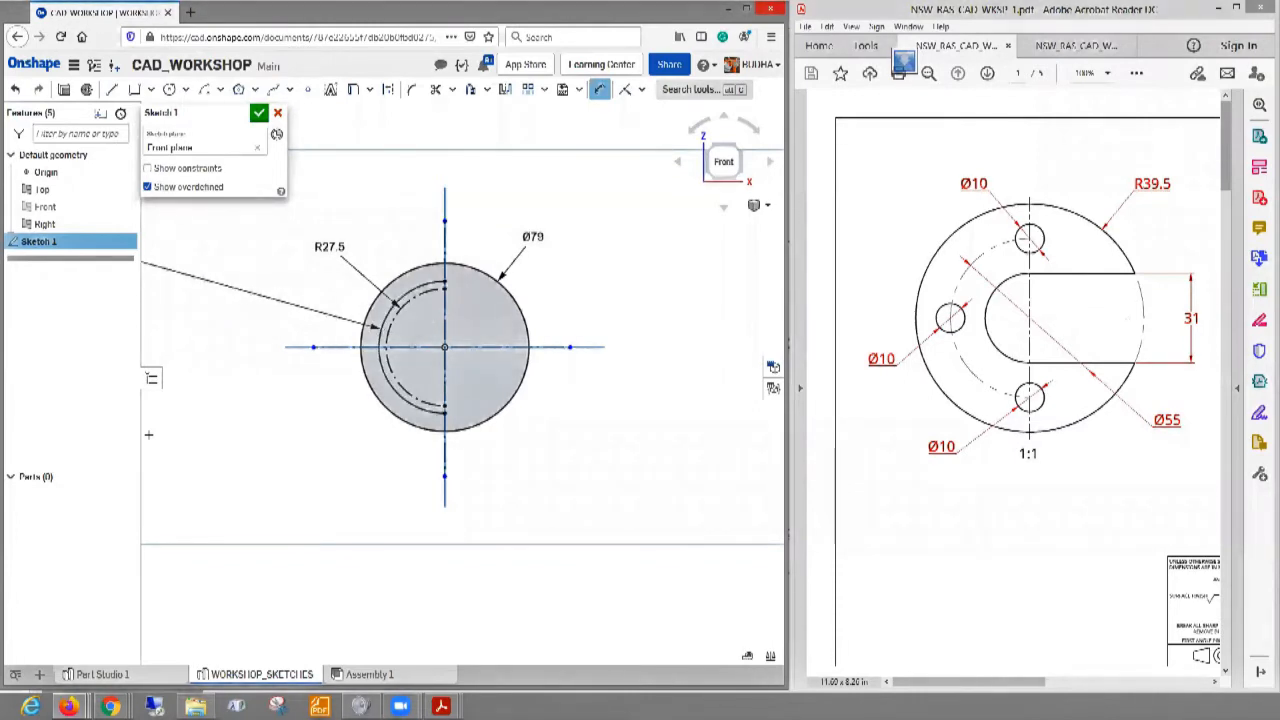
- Correct the inner arc's radius to 15.5 mm
scroll(341, 258, down, 5)
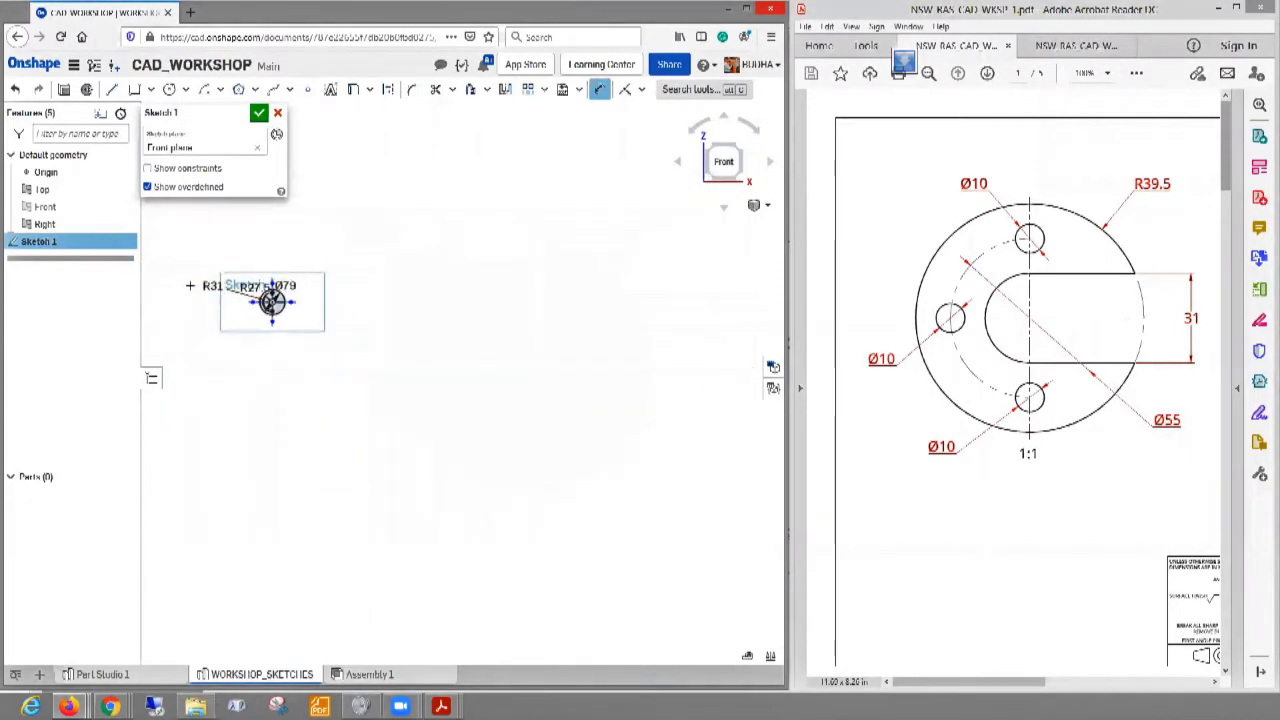
double_click(210, 287)
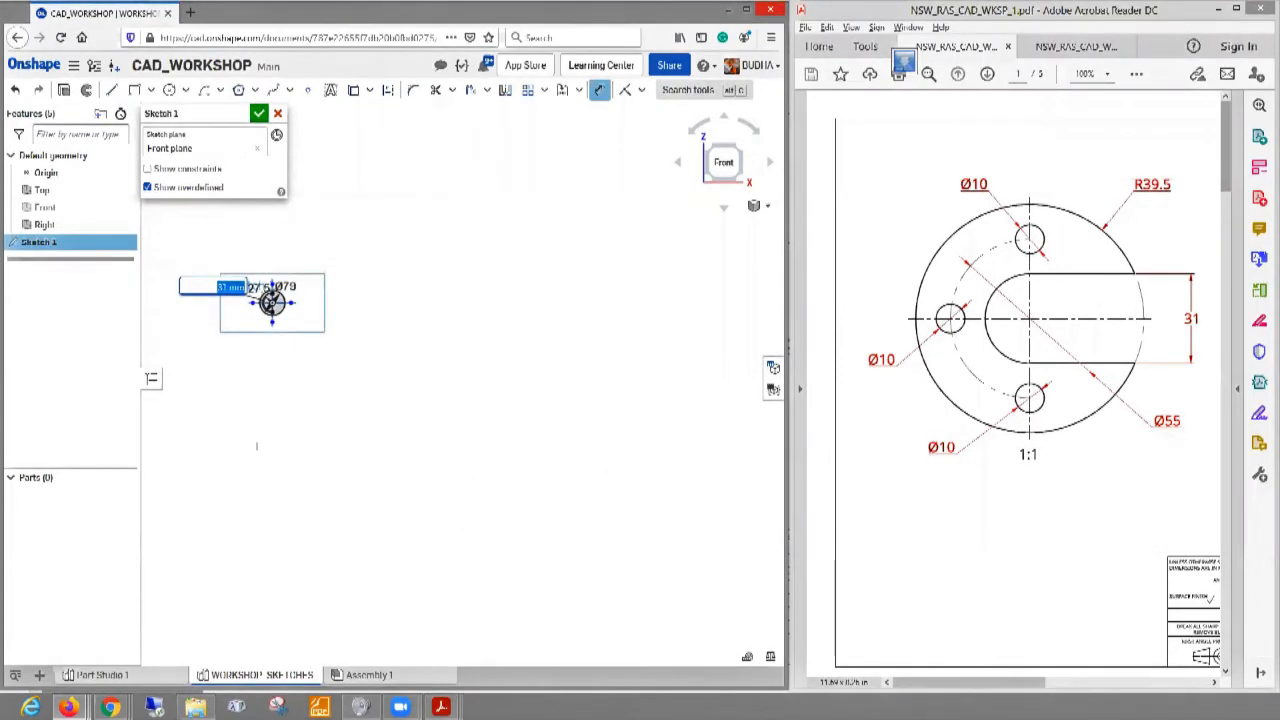
text(15.5)
key(Return)
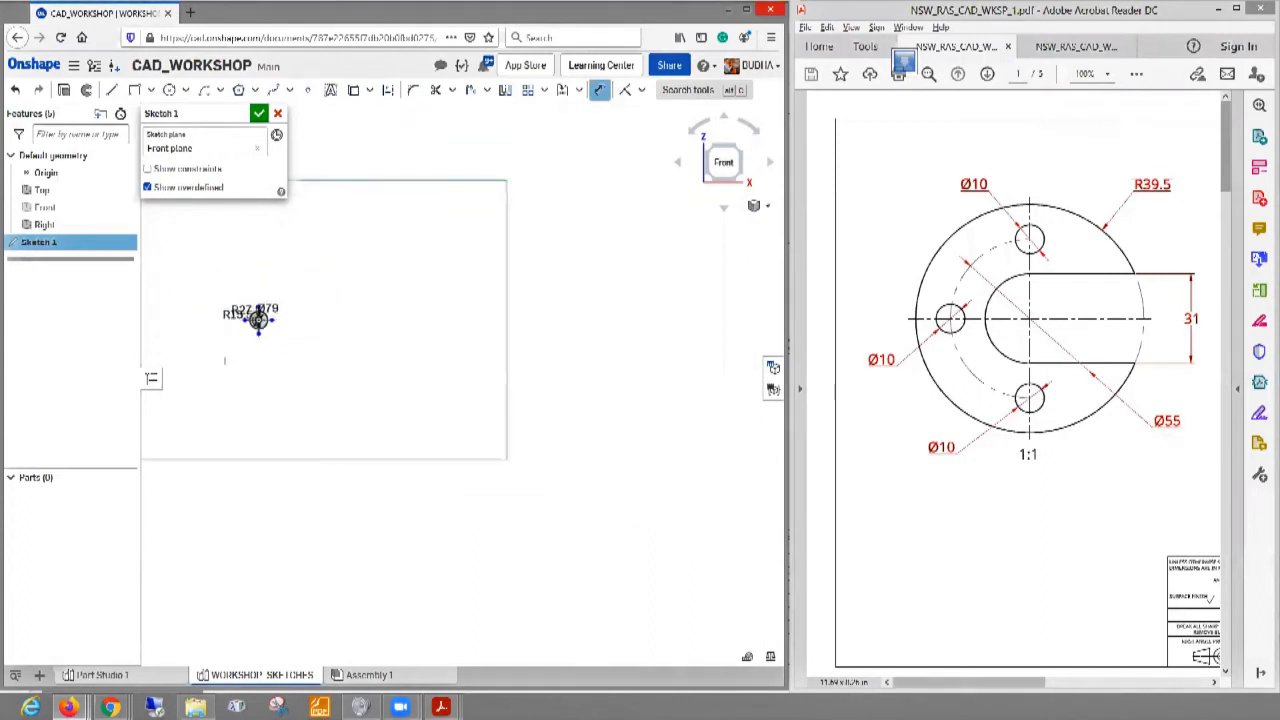
- Draw a corner rectangle about 48.6 by 30.8 mm from the inner arc's upper endpoint, extending past the circle's right edge
scroll(234, 361, down, 3)
scroll(239, 360, up, 7)
mouse_move(316, 261)
middle_down()
mouse_move(449, 443)
mouse_move(525, 421)
middle_up()
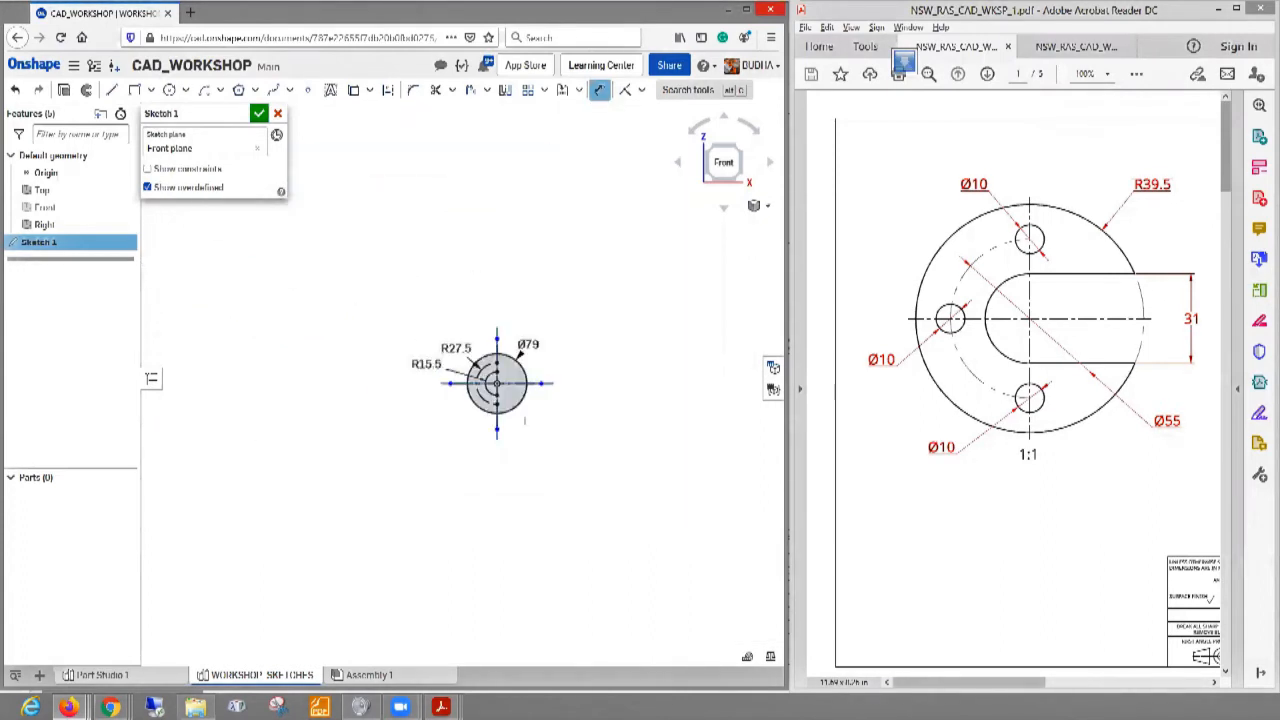
scroll(524, 421, up, 5)
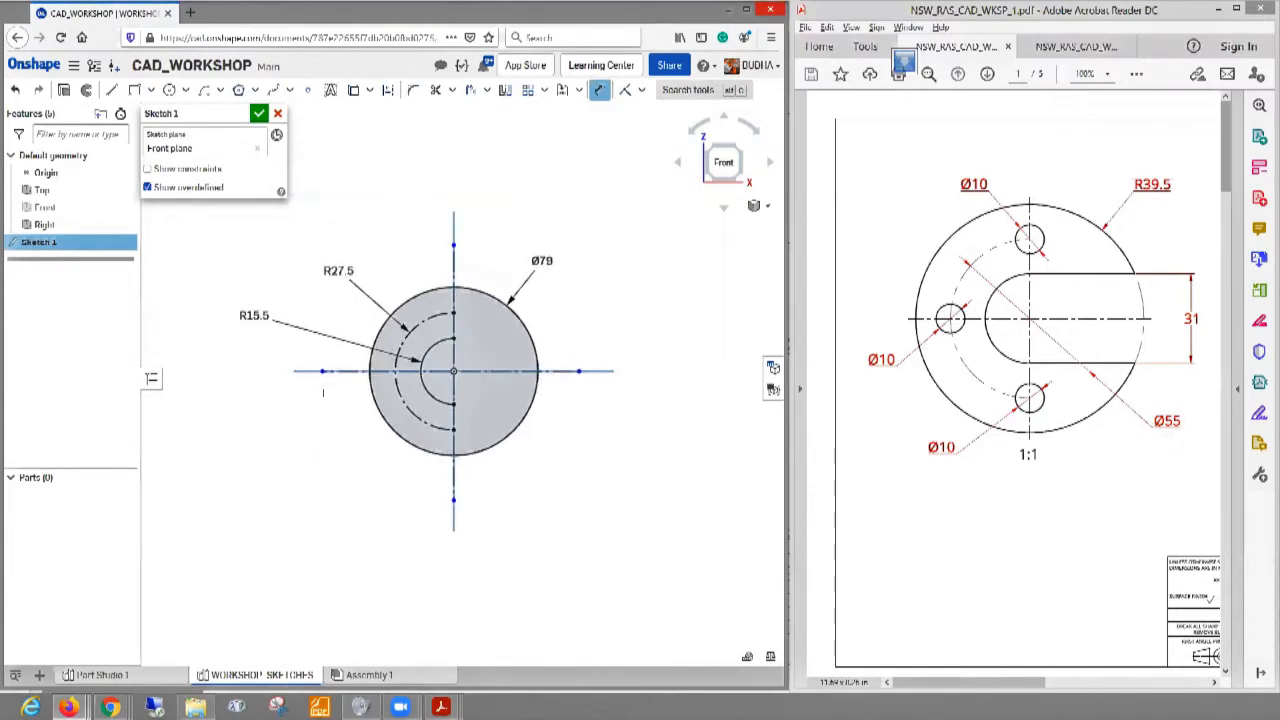
scroll(318, 410, up, 2)
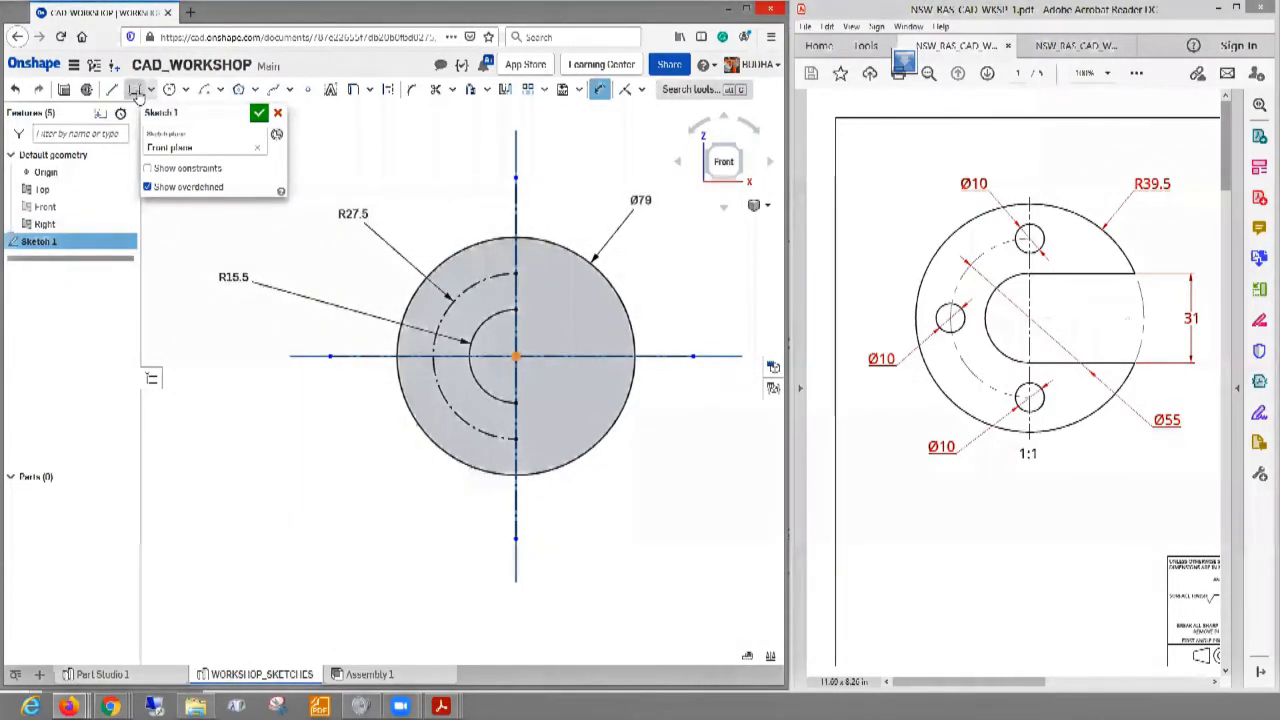
click(149, 91)
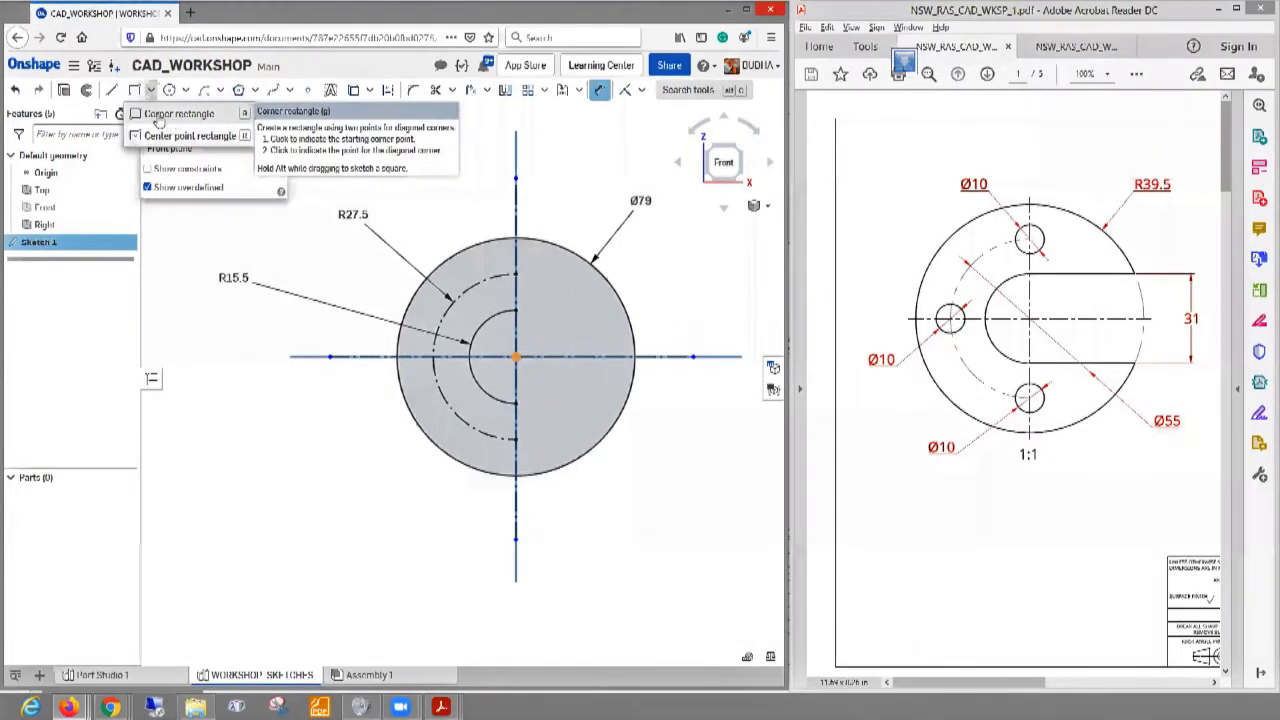
click(162, 114)
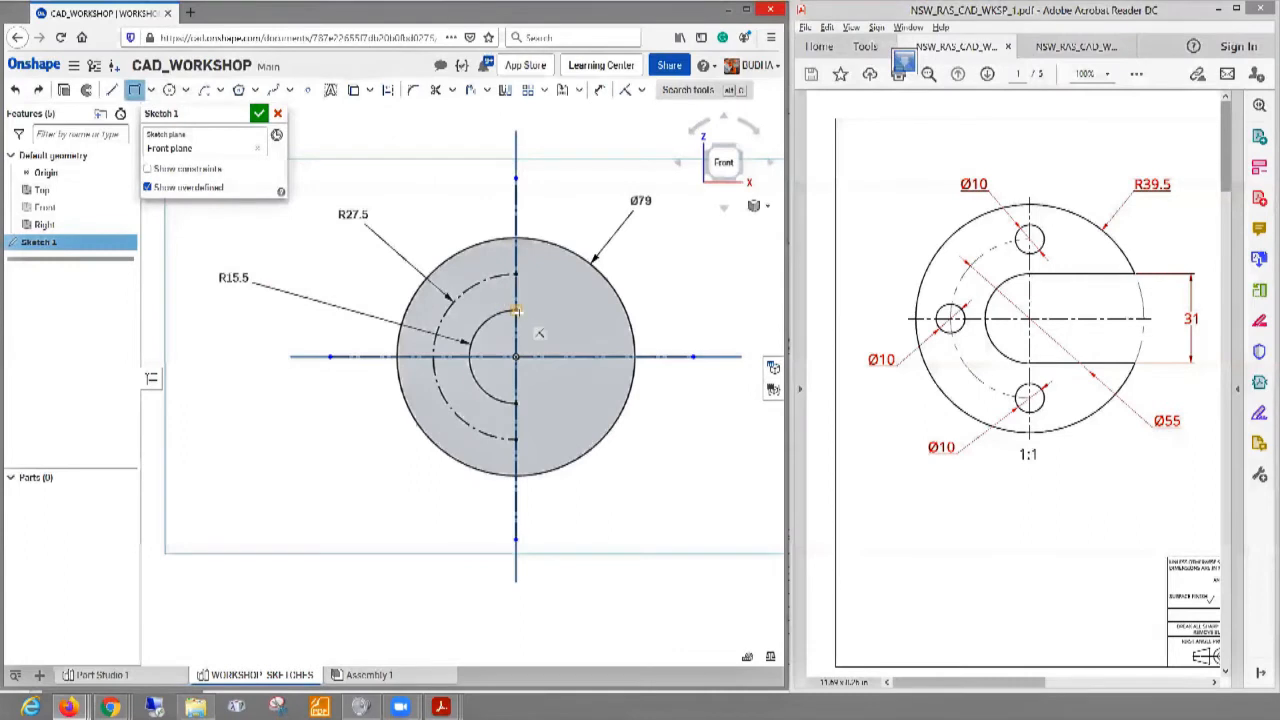
click(516, 312)
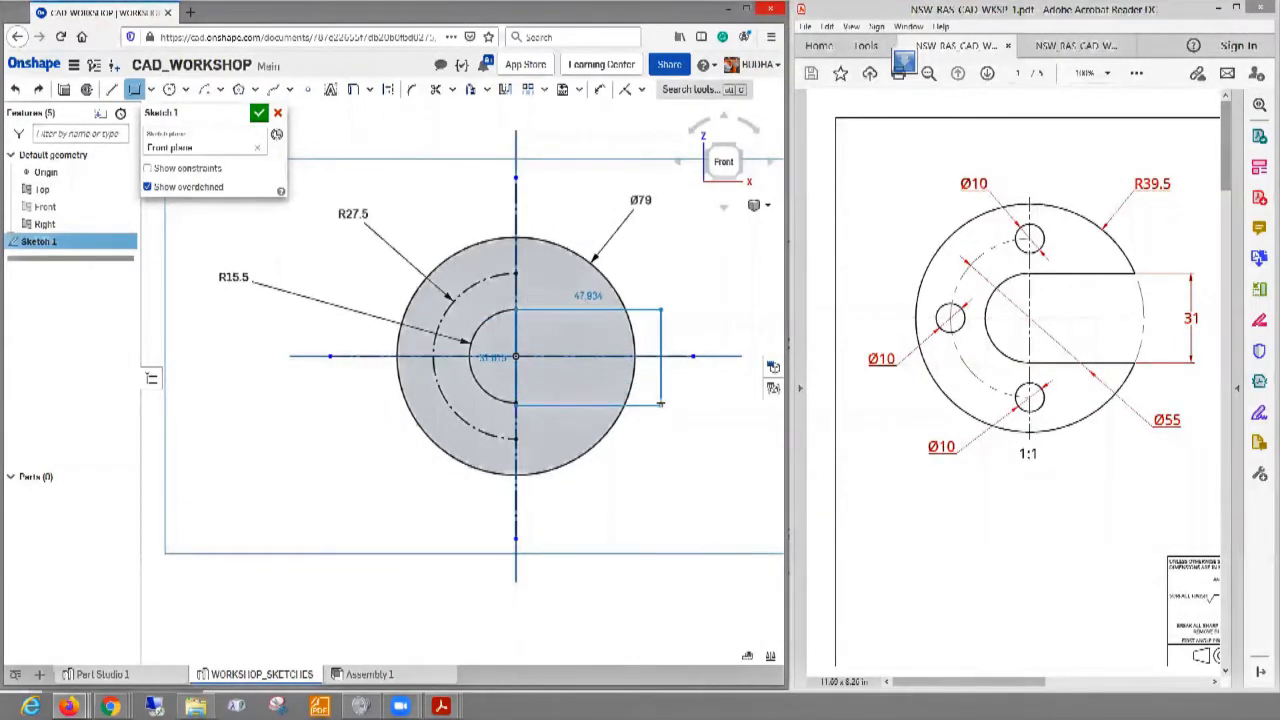
click(661, 402)
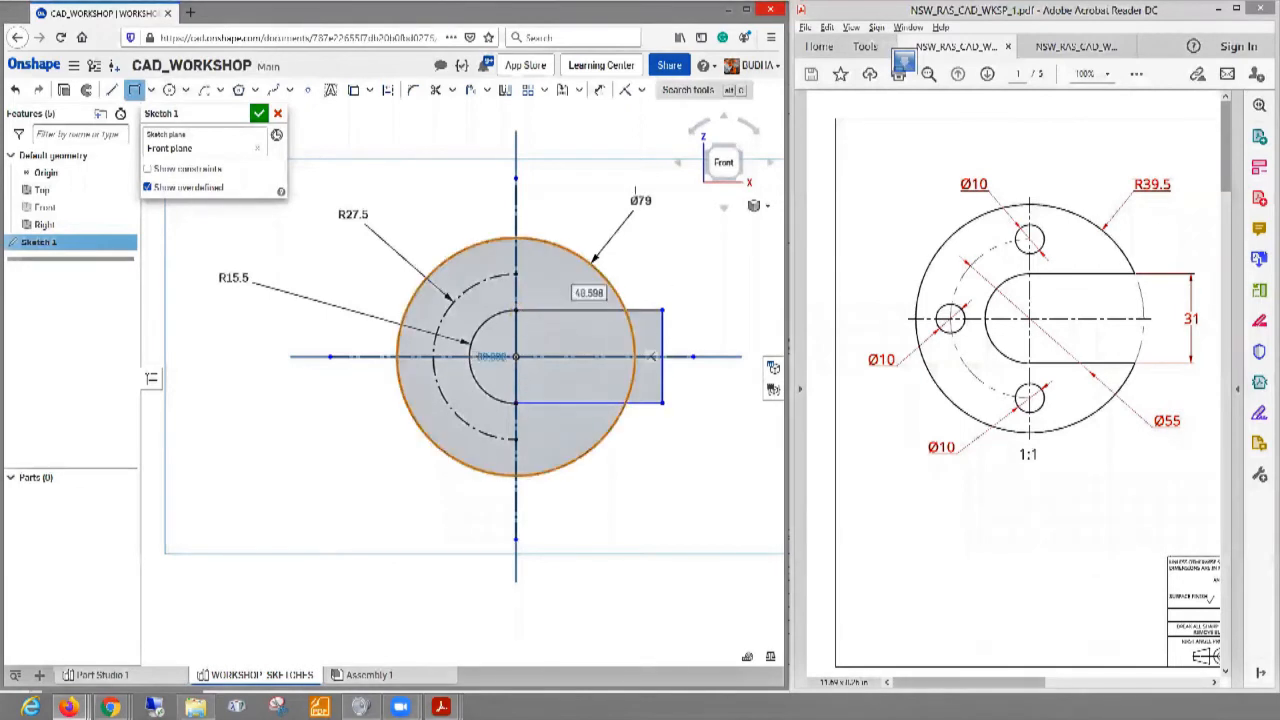
- Dimension the height of the rectangle's right side and set it to 31 mm
click(599, 89)
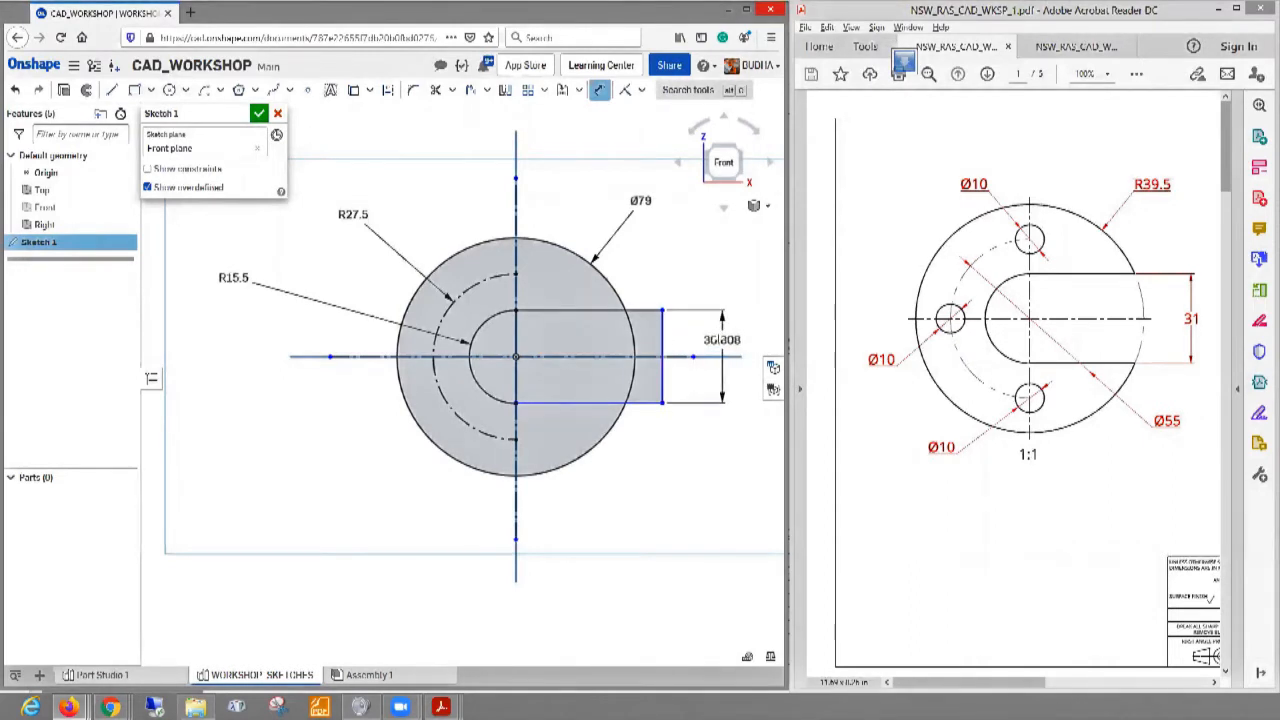
click(708, 272)
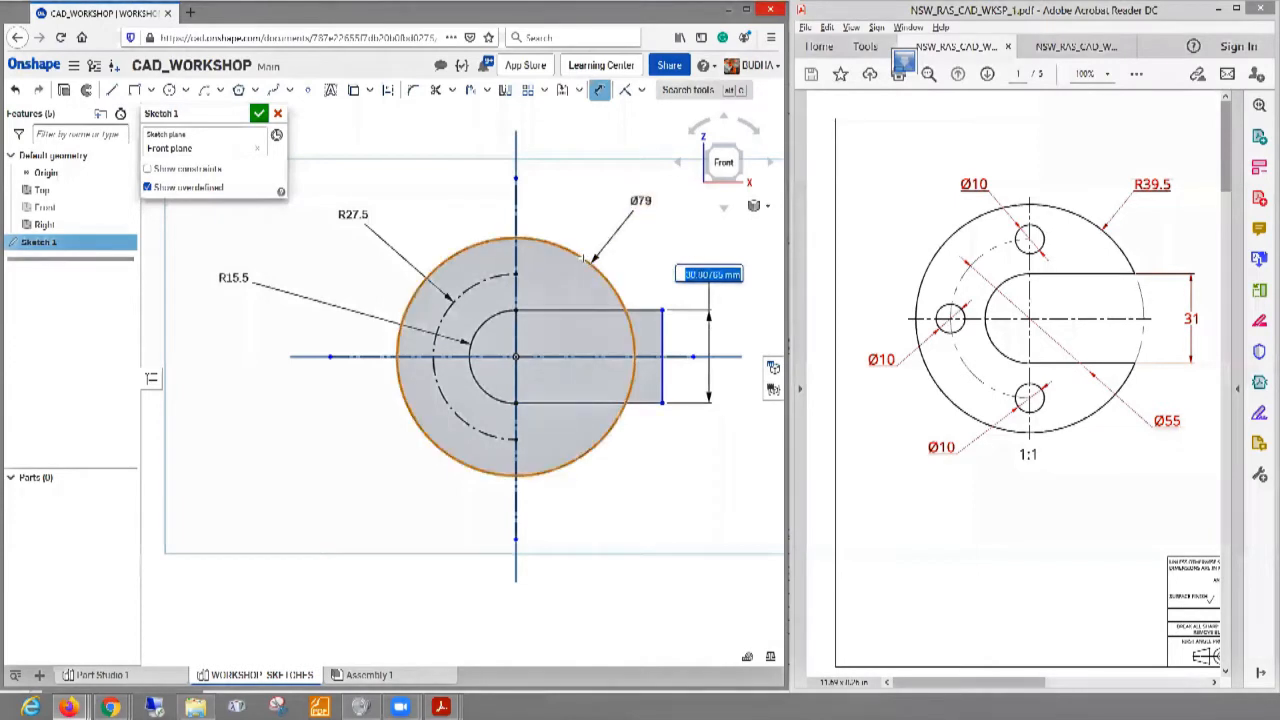
text(3)
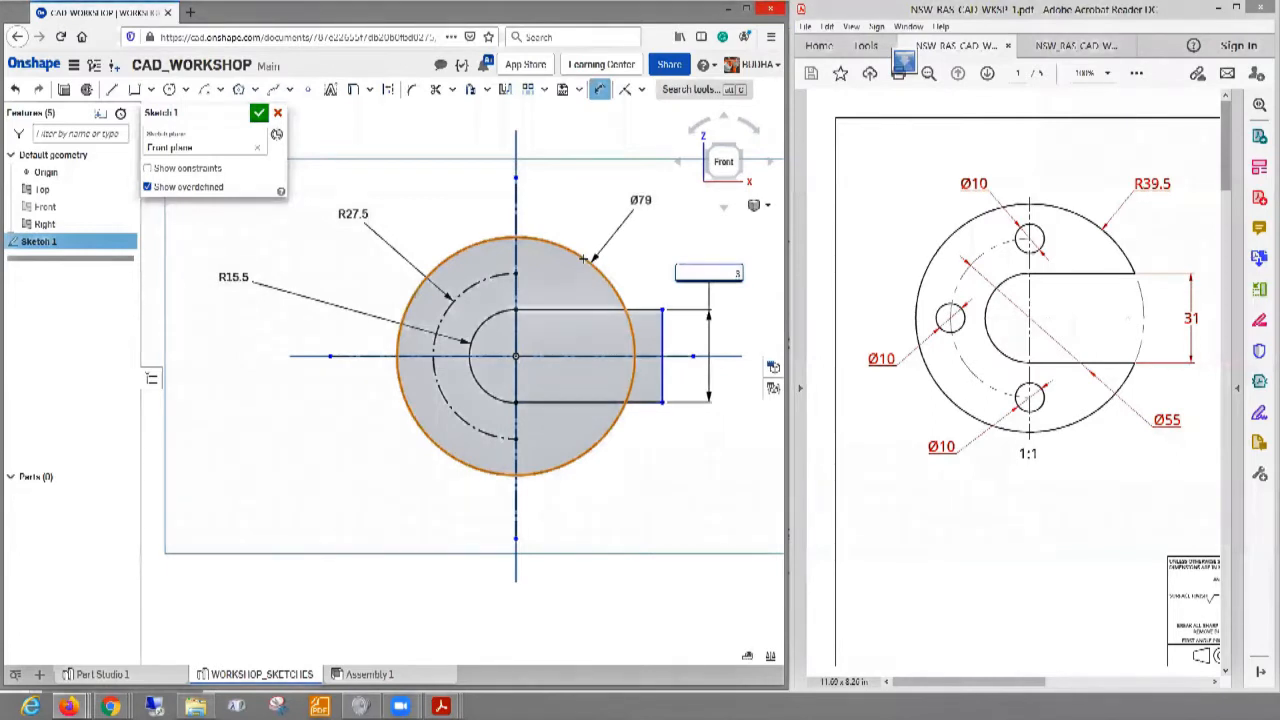
key(Escape)
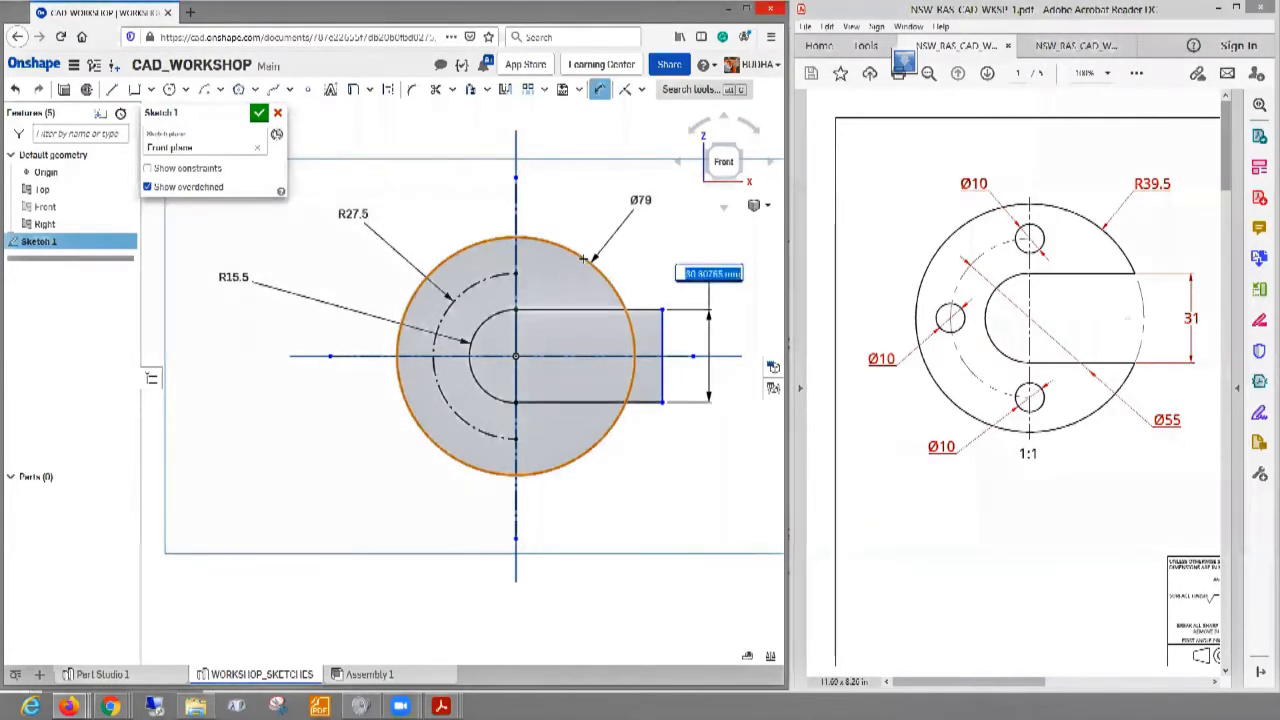
text(31)
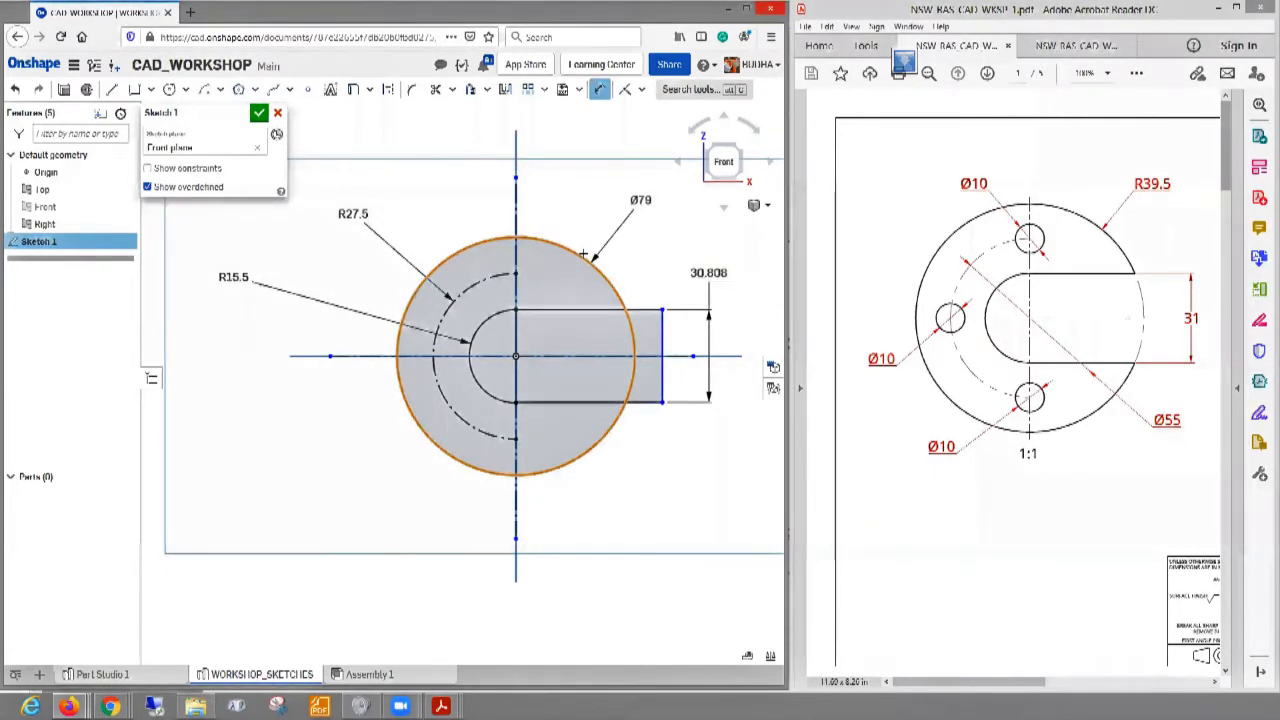
key(Return)
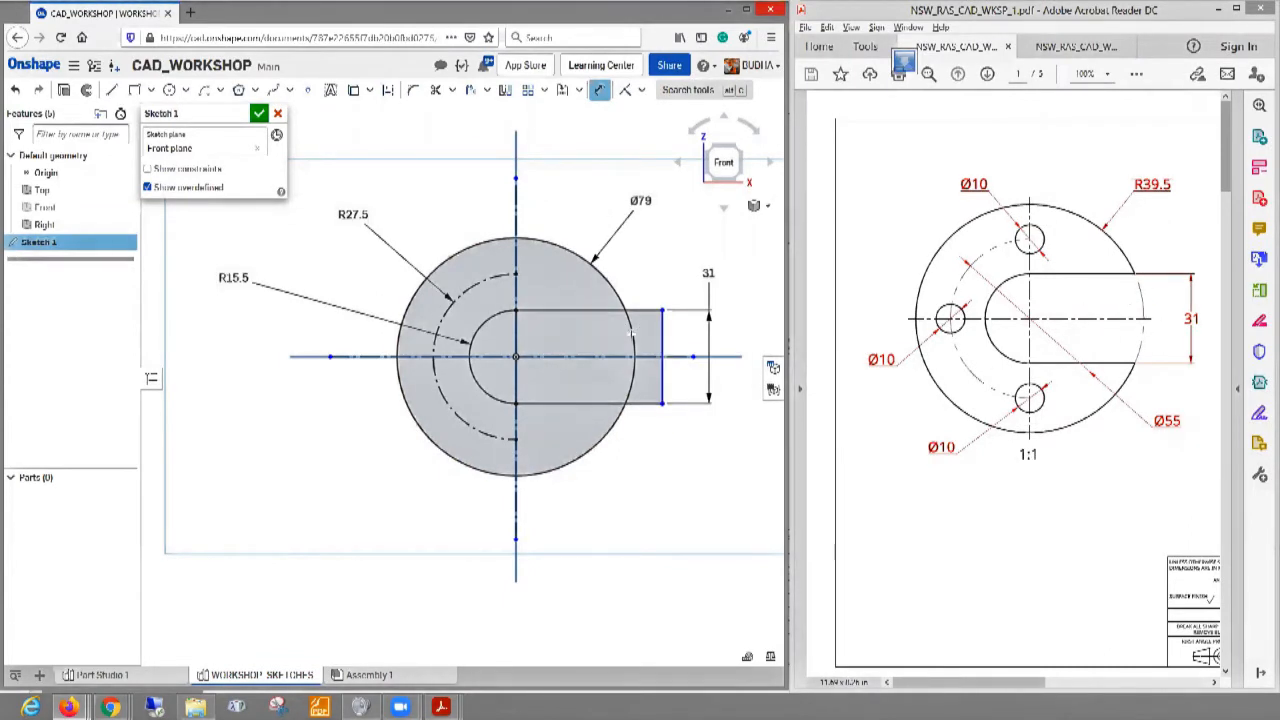
- Trim the circle's arc across the slot opening and the rectangle's segments that lie outside the circle
key(m)
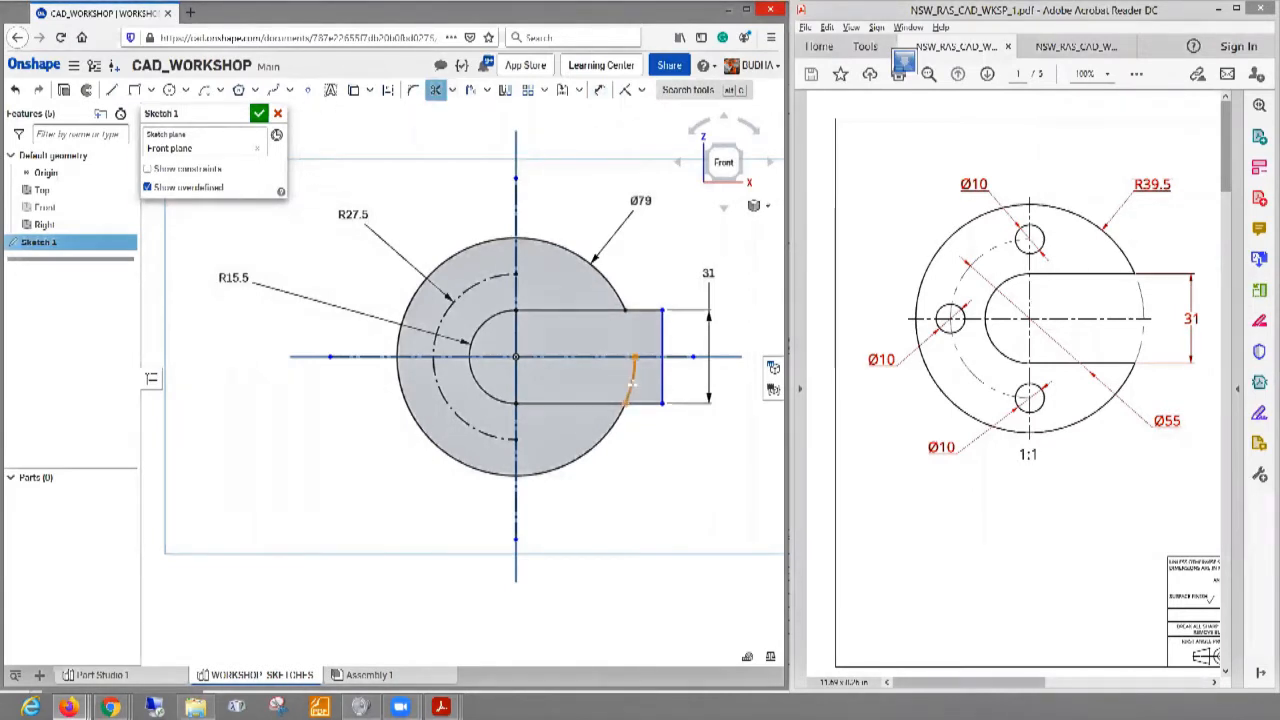
click(632, 384)
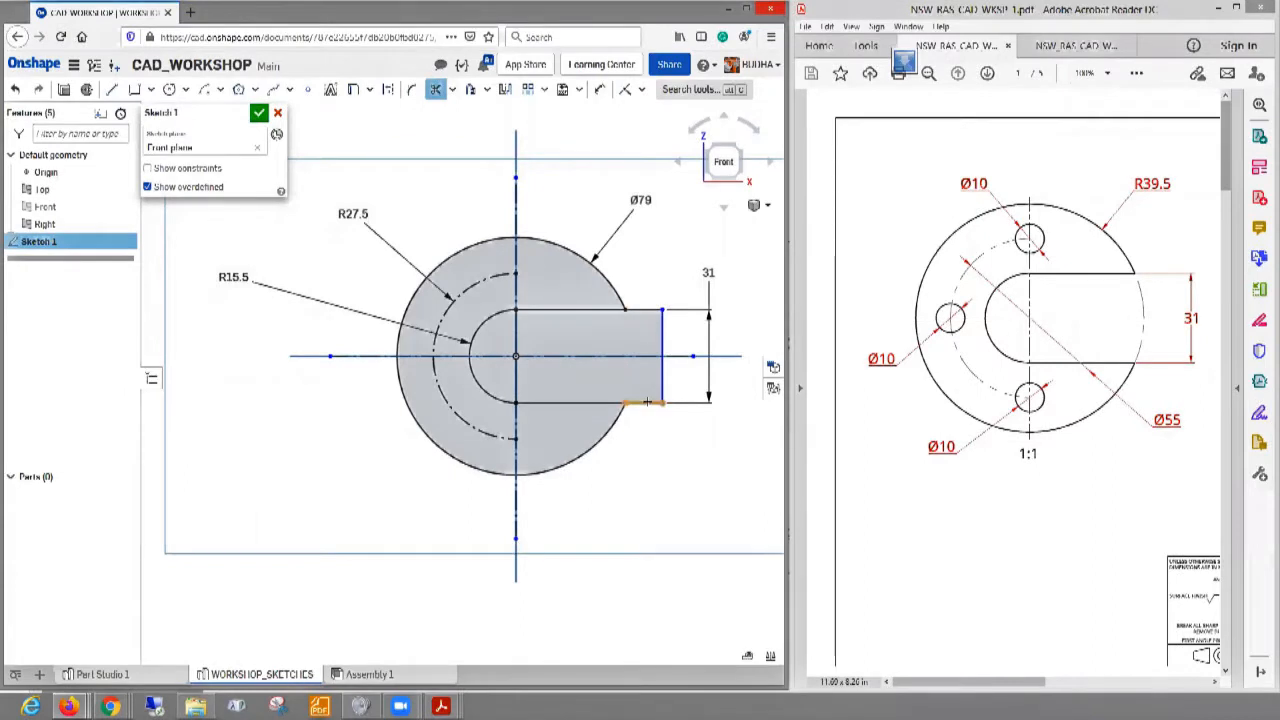
click(646, 402)
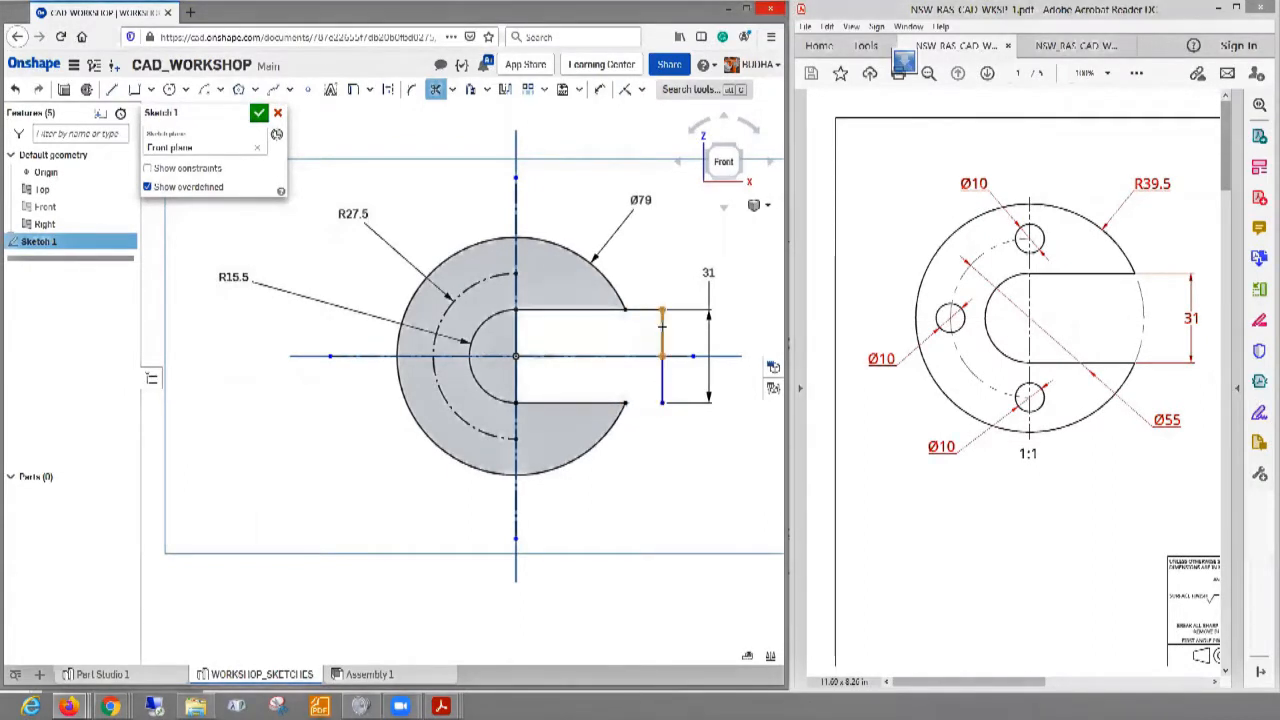
click(661, 340)
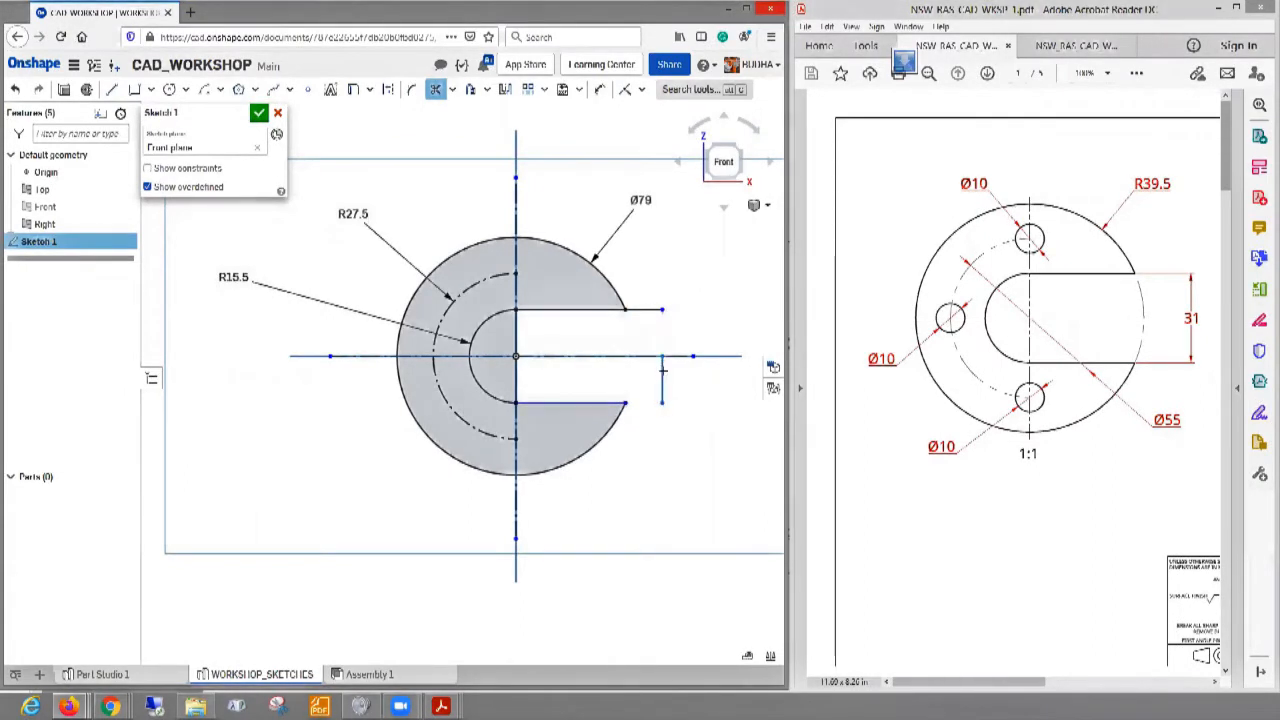
click(661, 378)
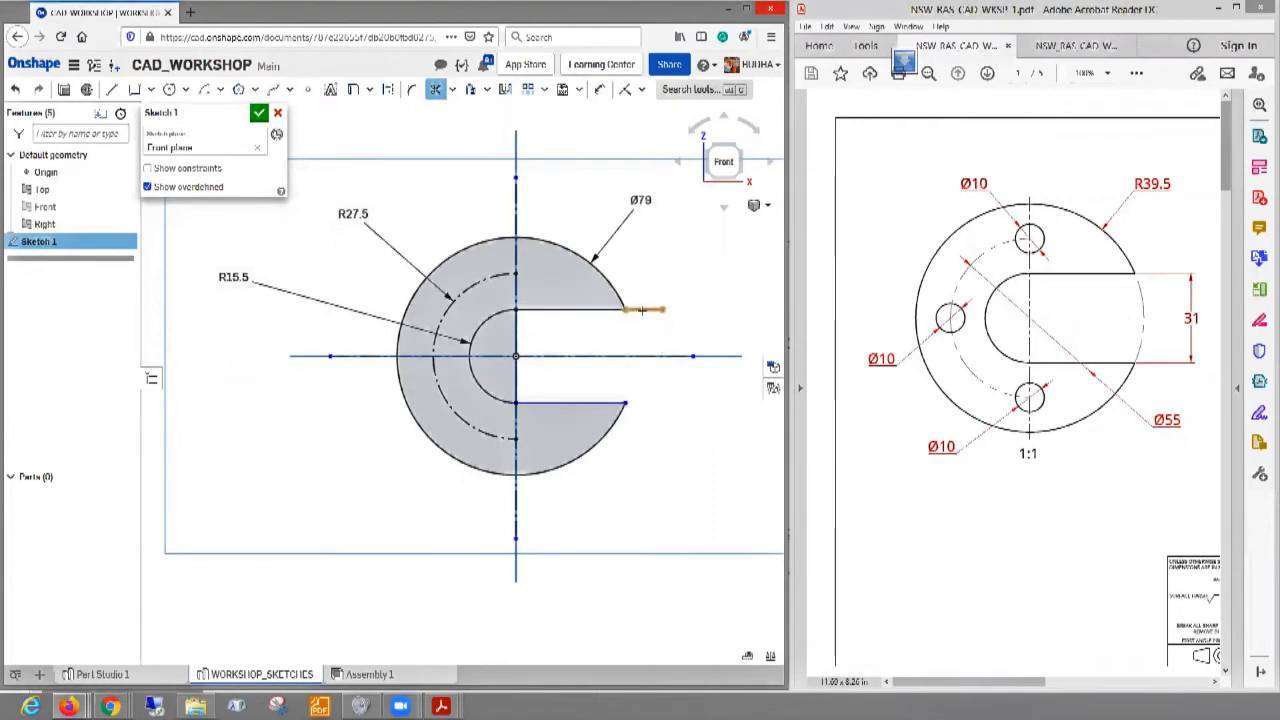
click(642, 310)
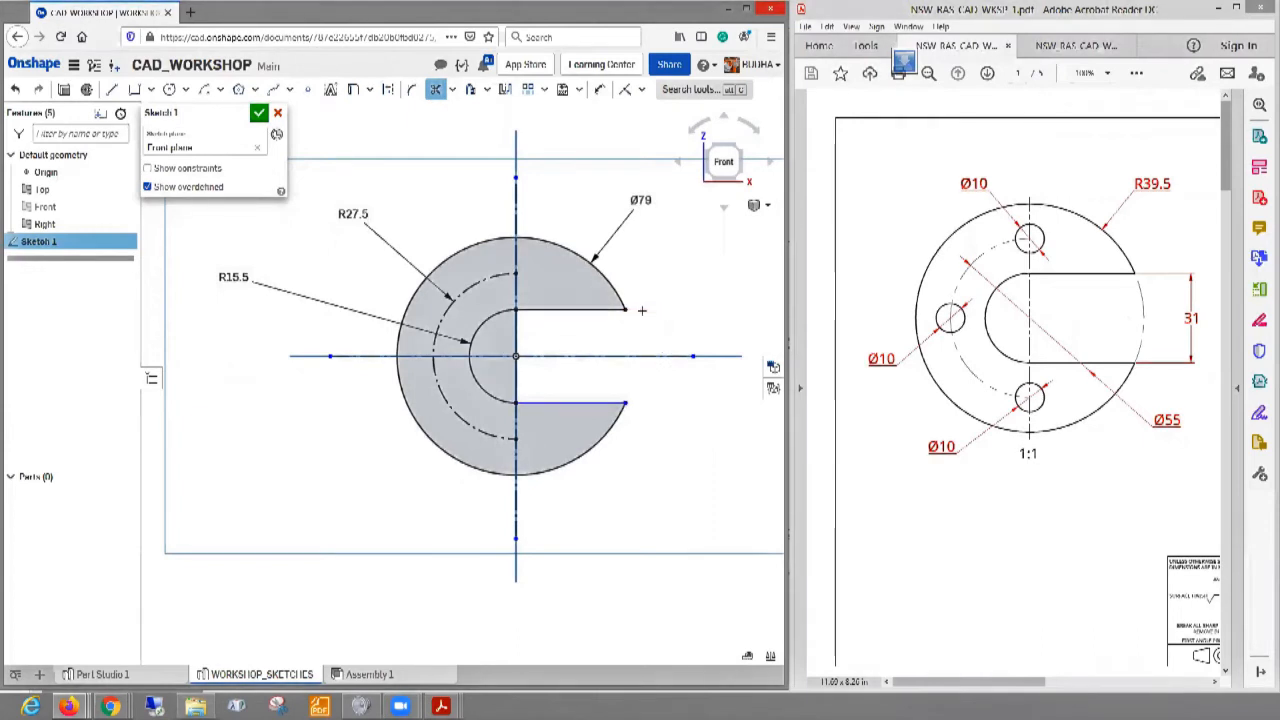
click(600, 90)
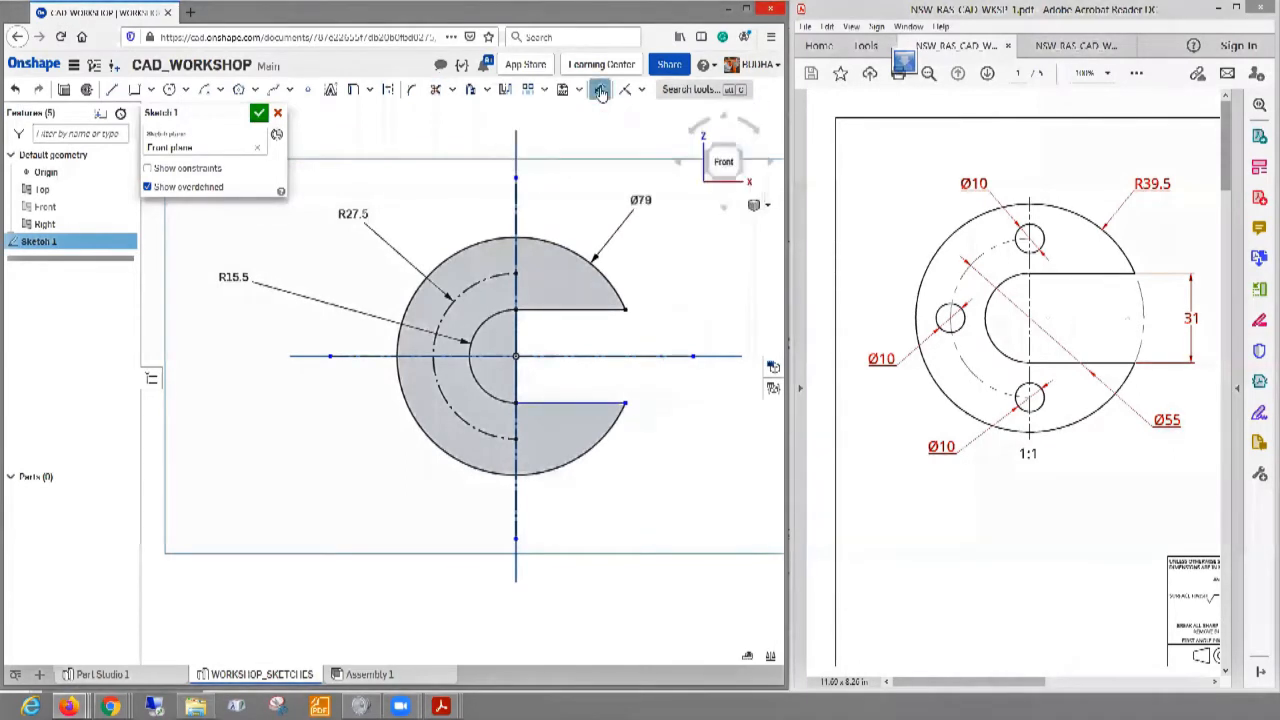
click(586, 310)
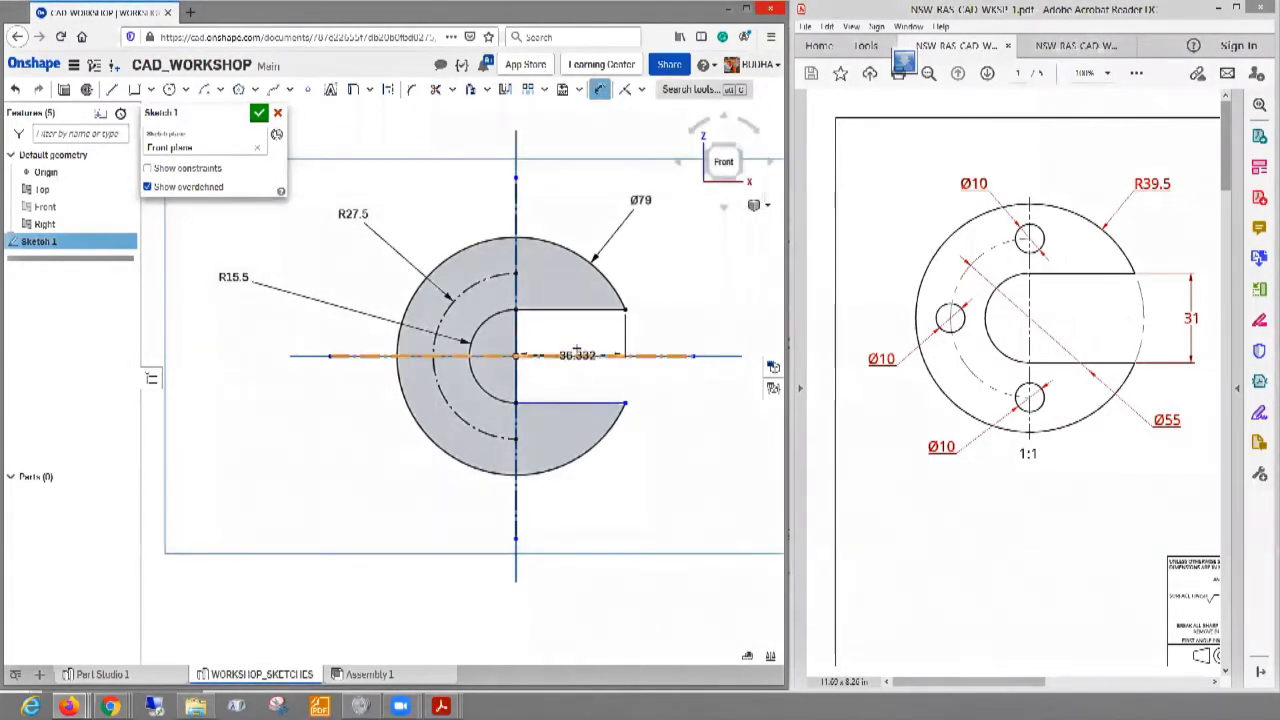
key(Escape)
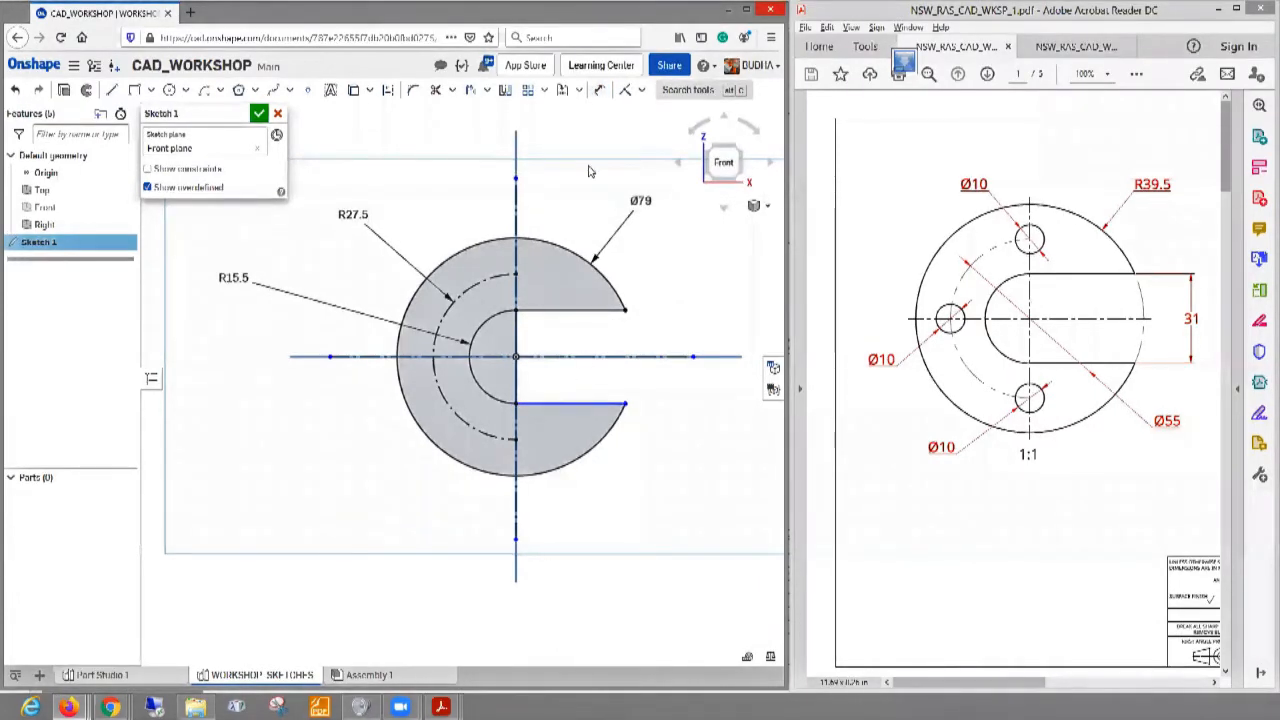
- Dimension the distance between the slot's two horizontal edges as 31 mm and trim the vertical line closing off the inner arc
click(600, 92)
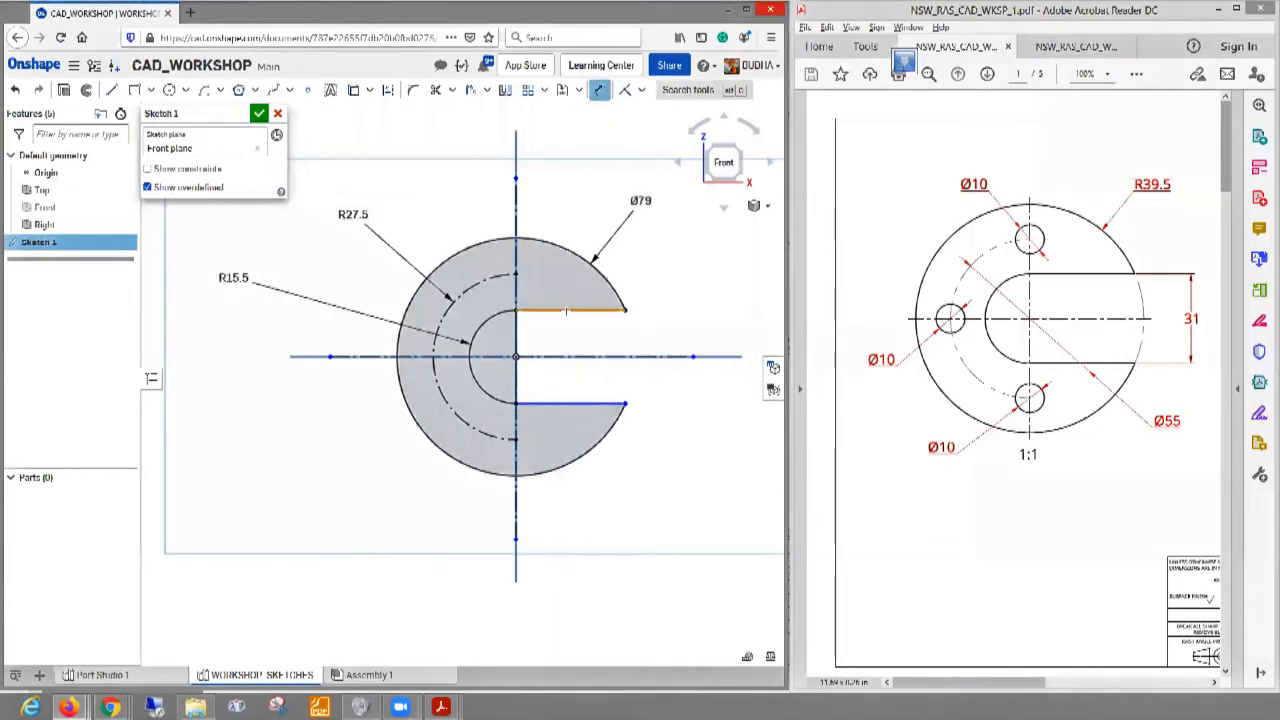
click(572, 403)
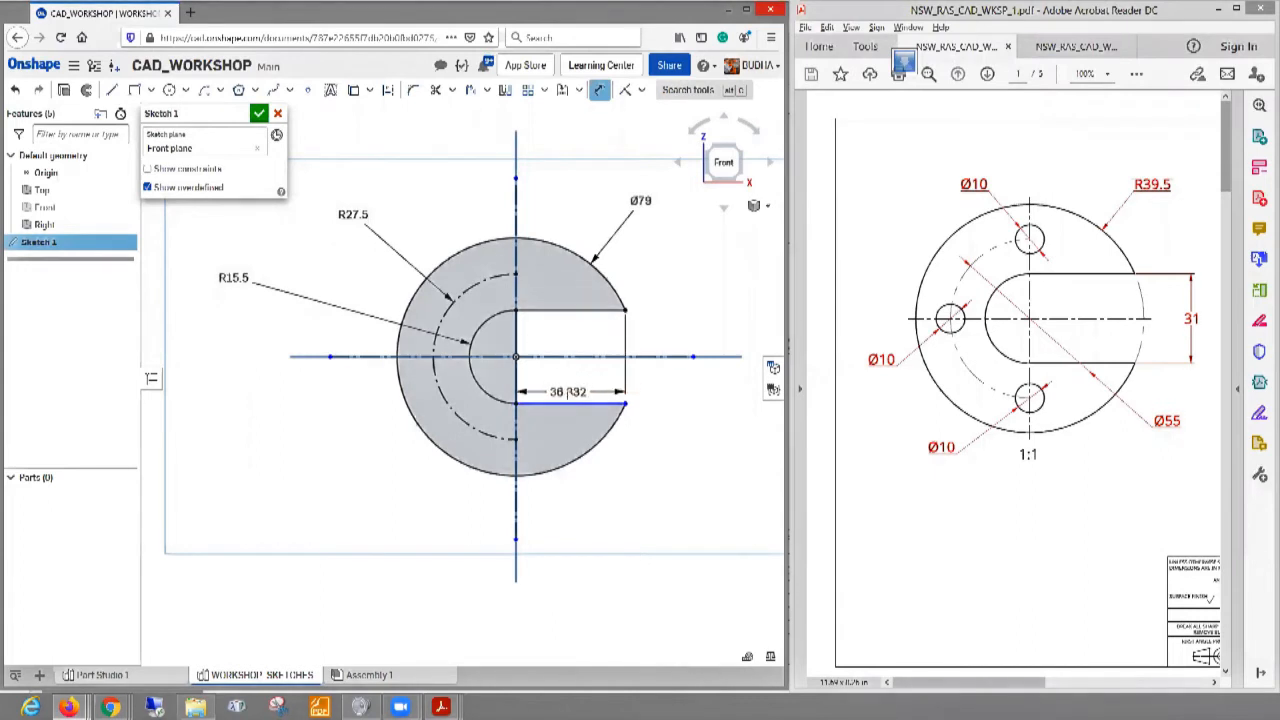
click(575, 401)
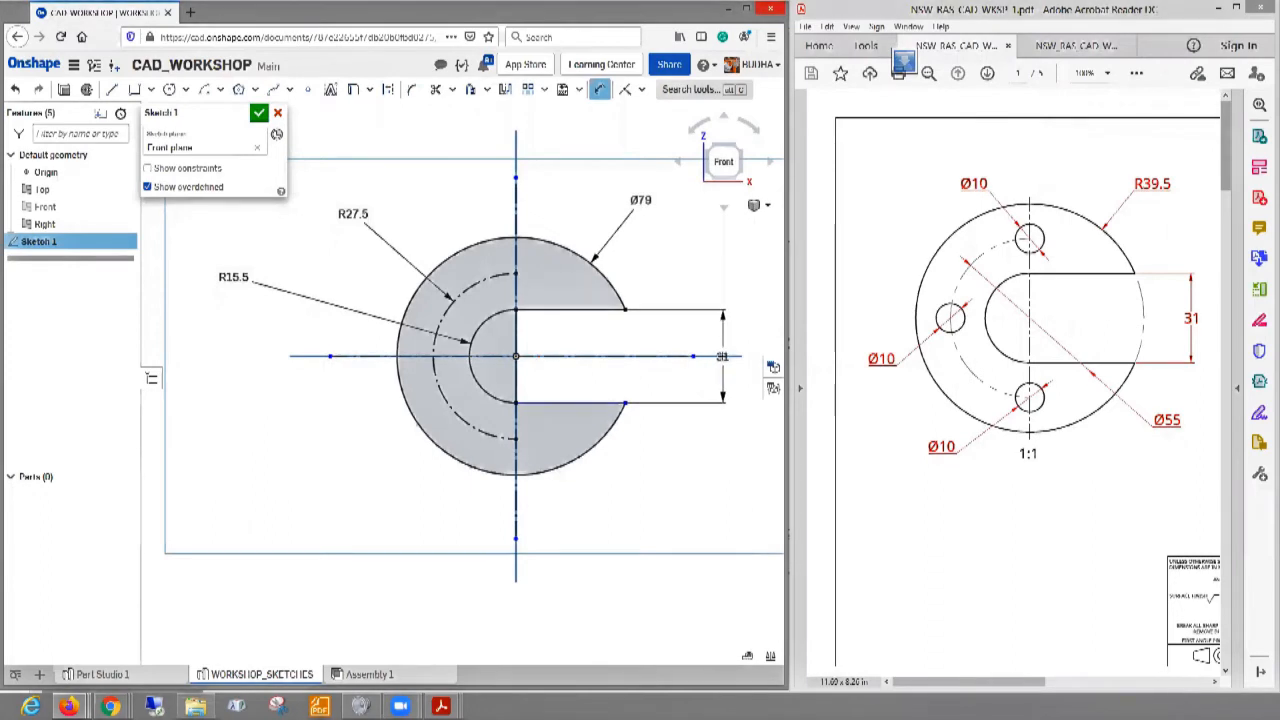
click(724, 357)
key(Return)
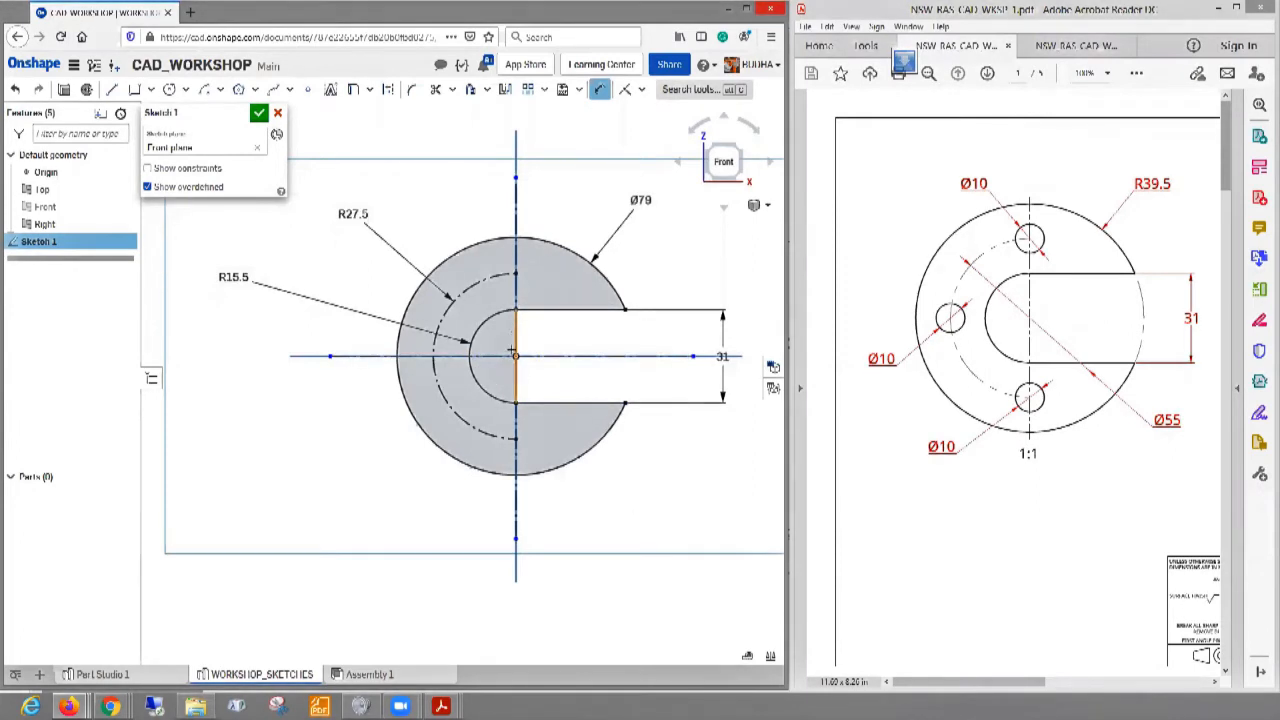
click(436, 90)
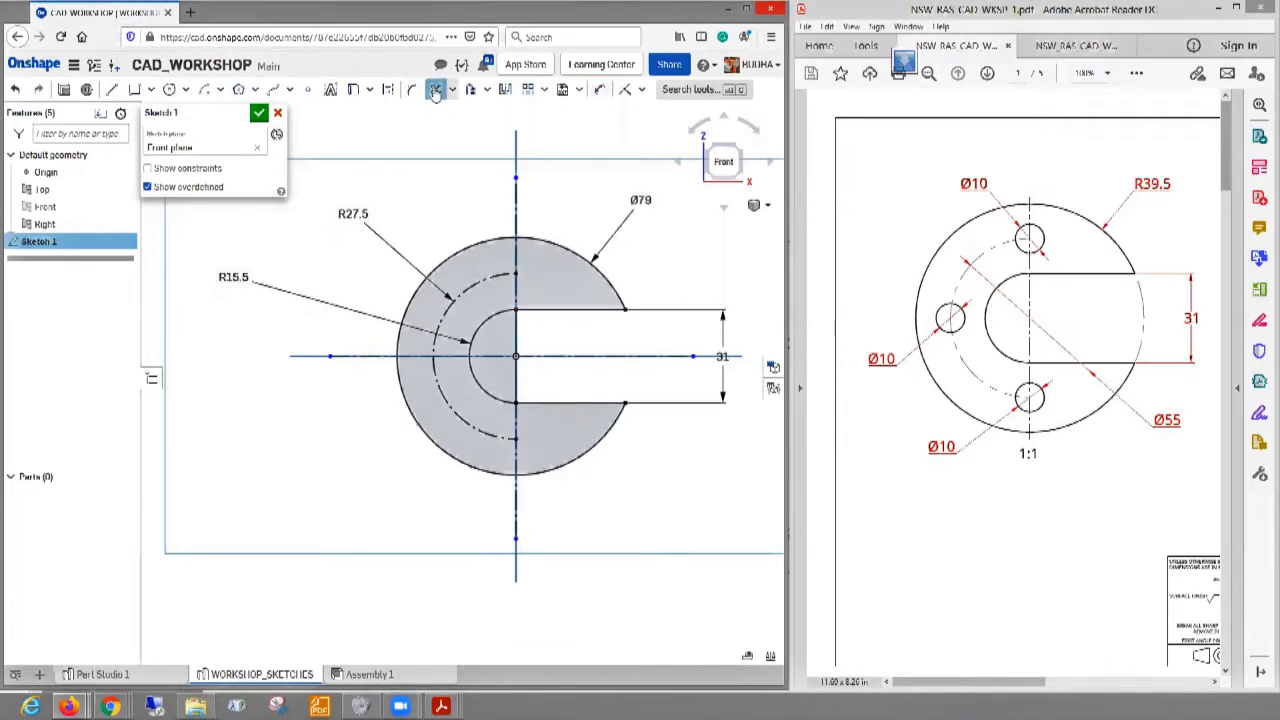
click(515, 328)
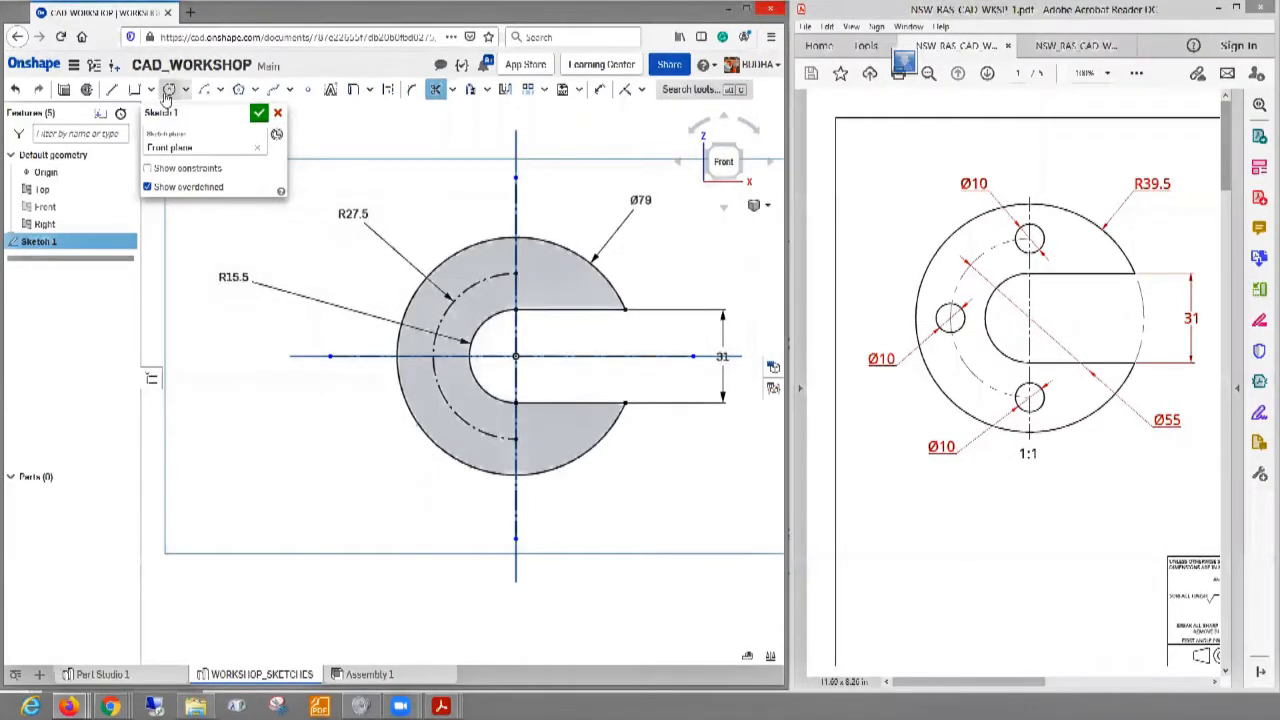
- Draw three circles about 10.9, 12.1 and 11.2 mm in diameter at the construction arc's upper endpoint, left crossing and lower endpoint
click(170, 91)
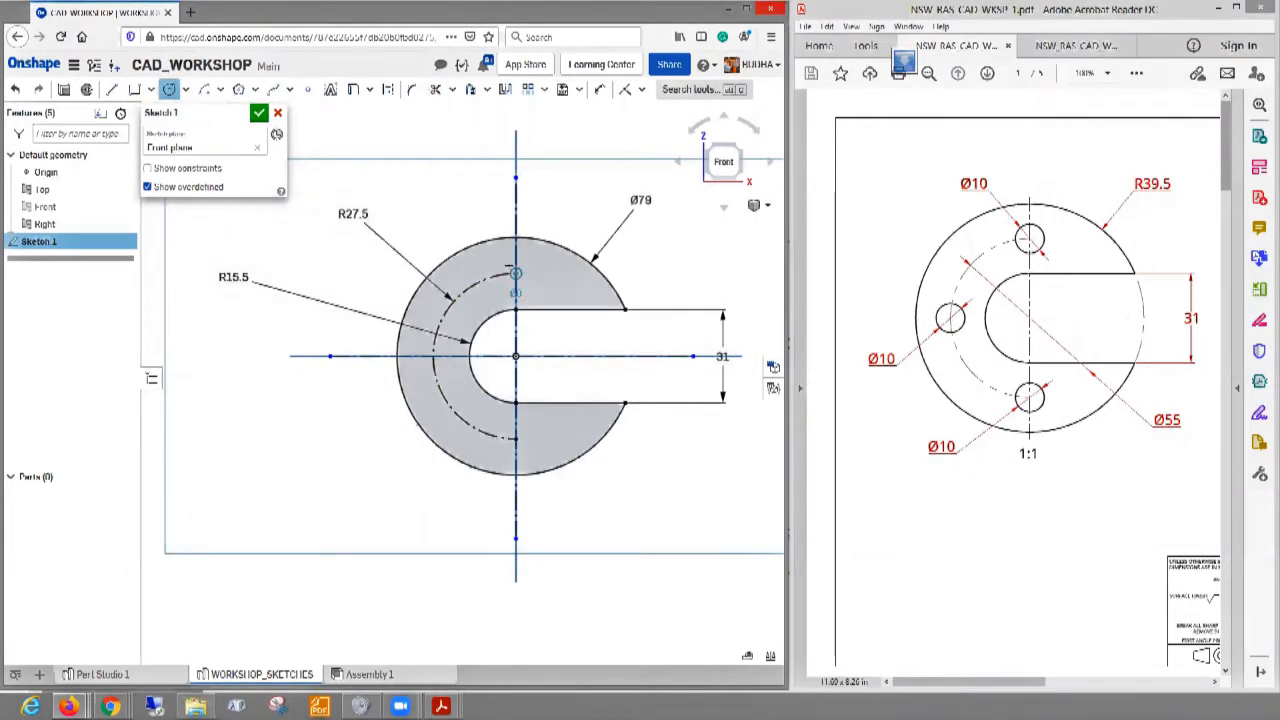
click(515, 272)
click(503, 263)
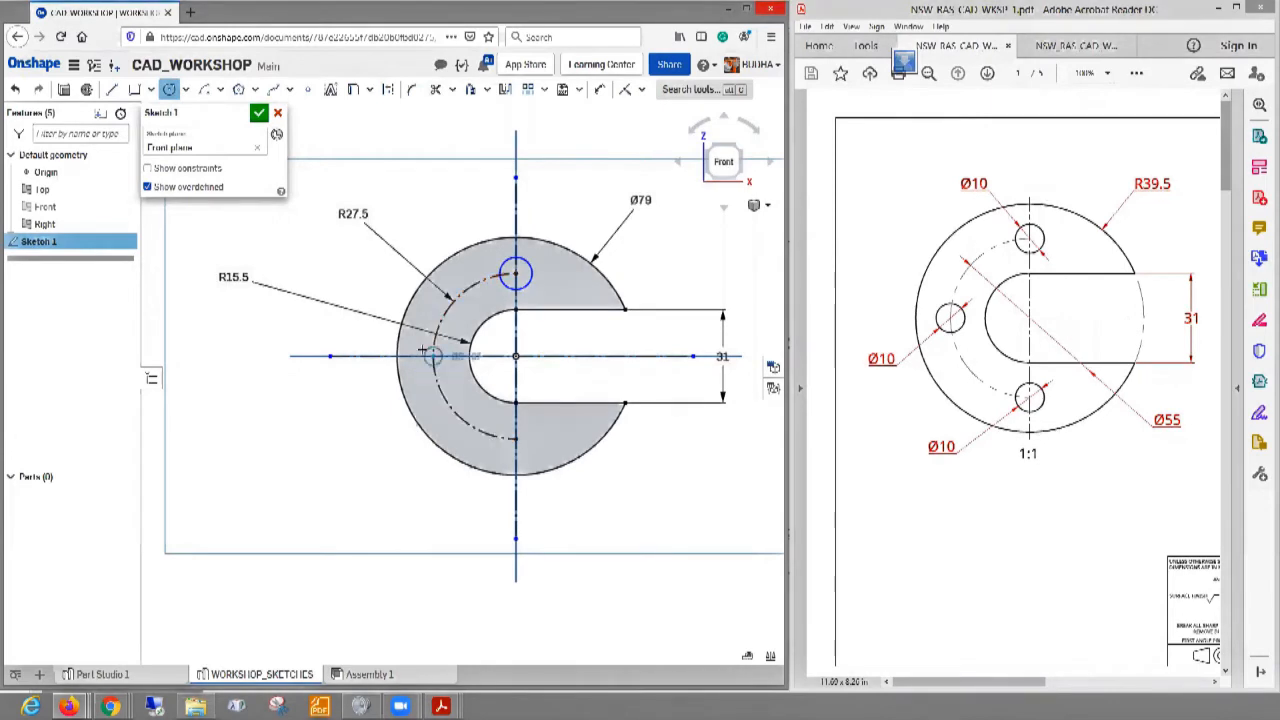
click(432, 356)
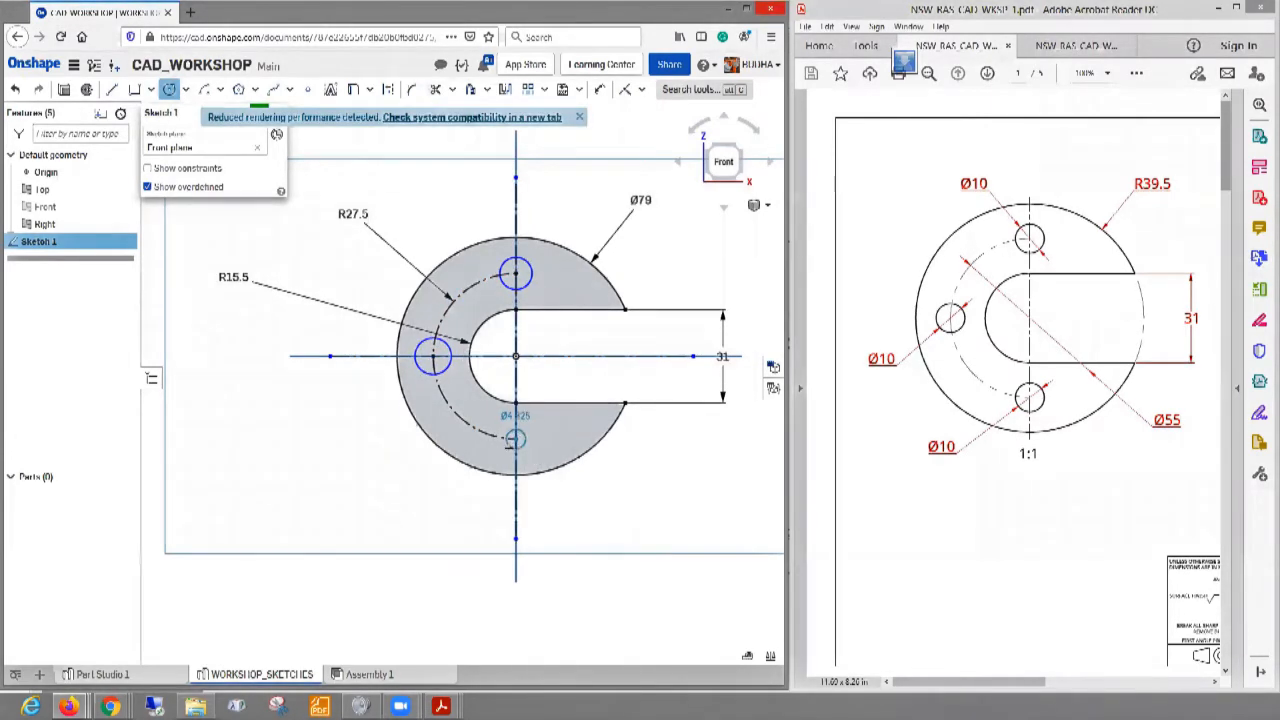
click(505, 452)
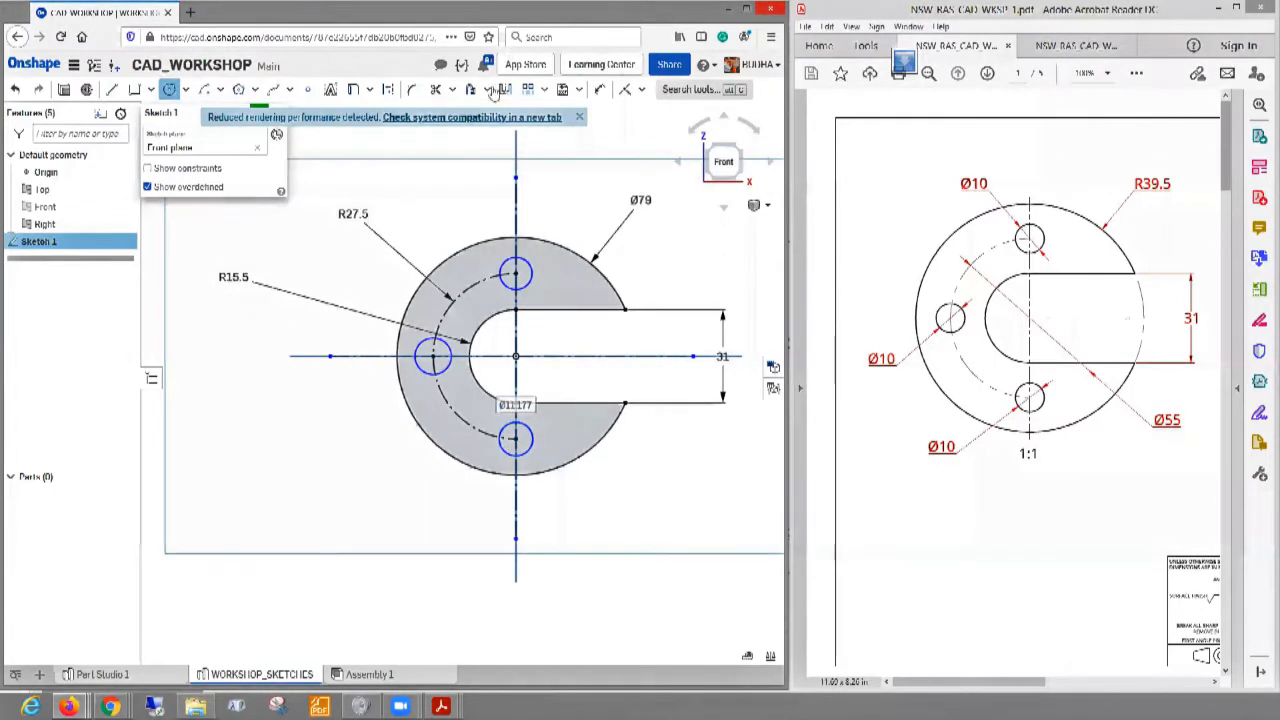
- Dimension the upper hole's diameter and set it to 10 mm
click(599, 89)
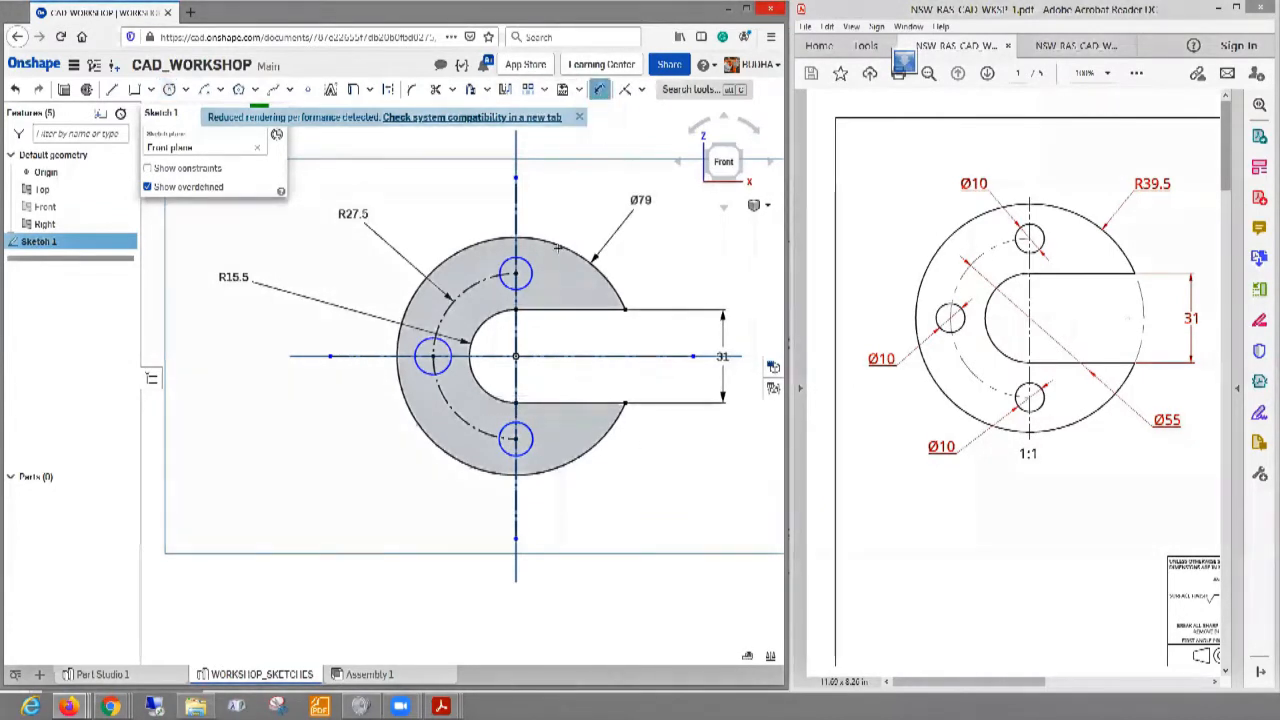
click(526, 262)
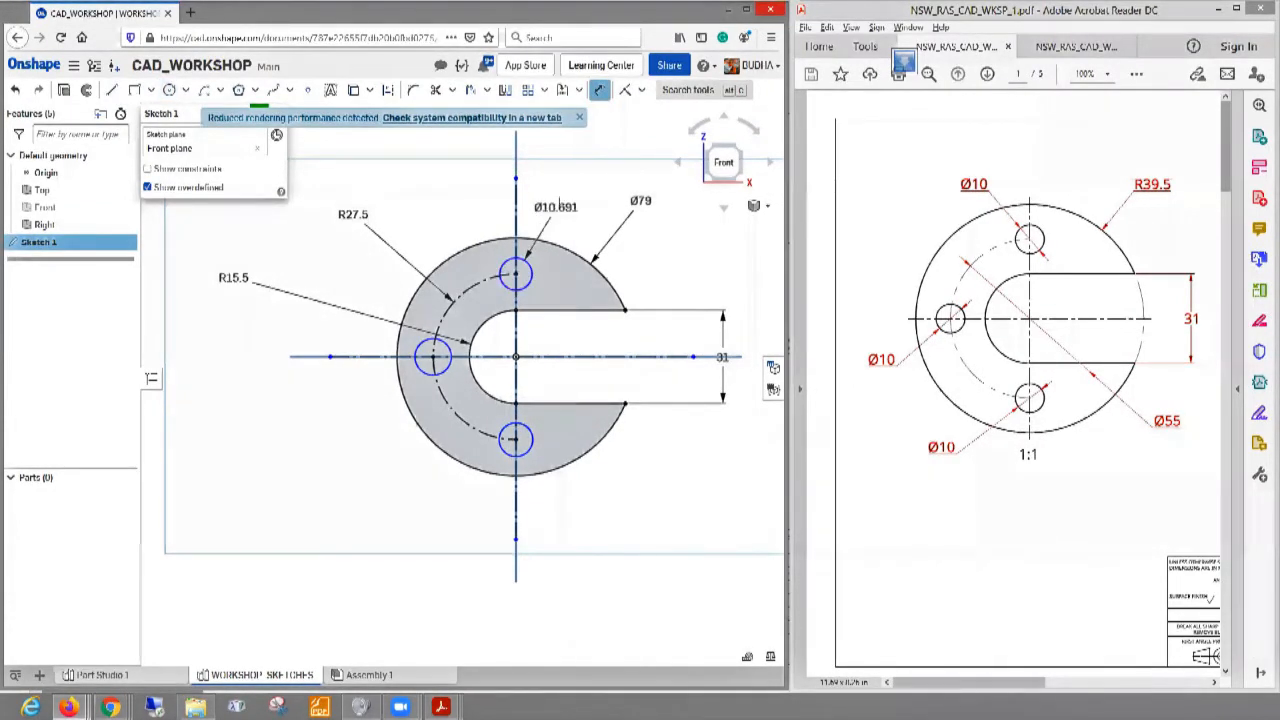
click(561, 206)
text(1)
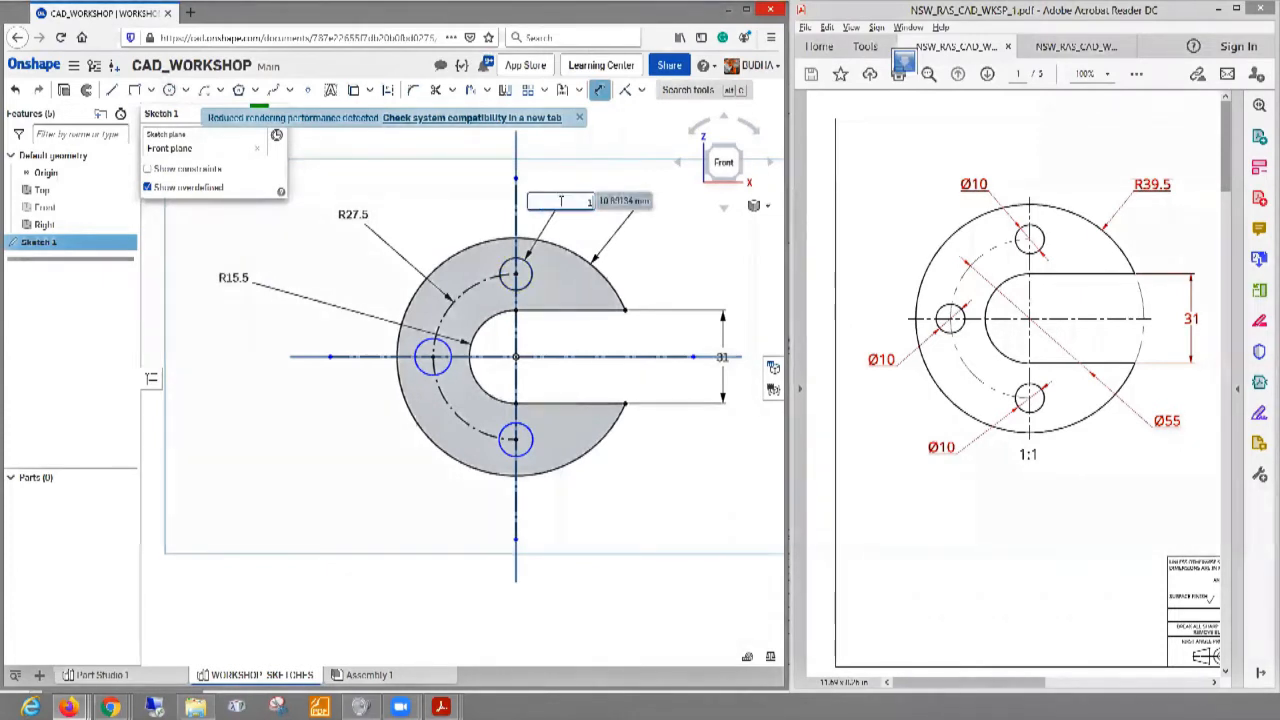
text(0)
key(Return)
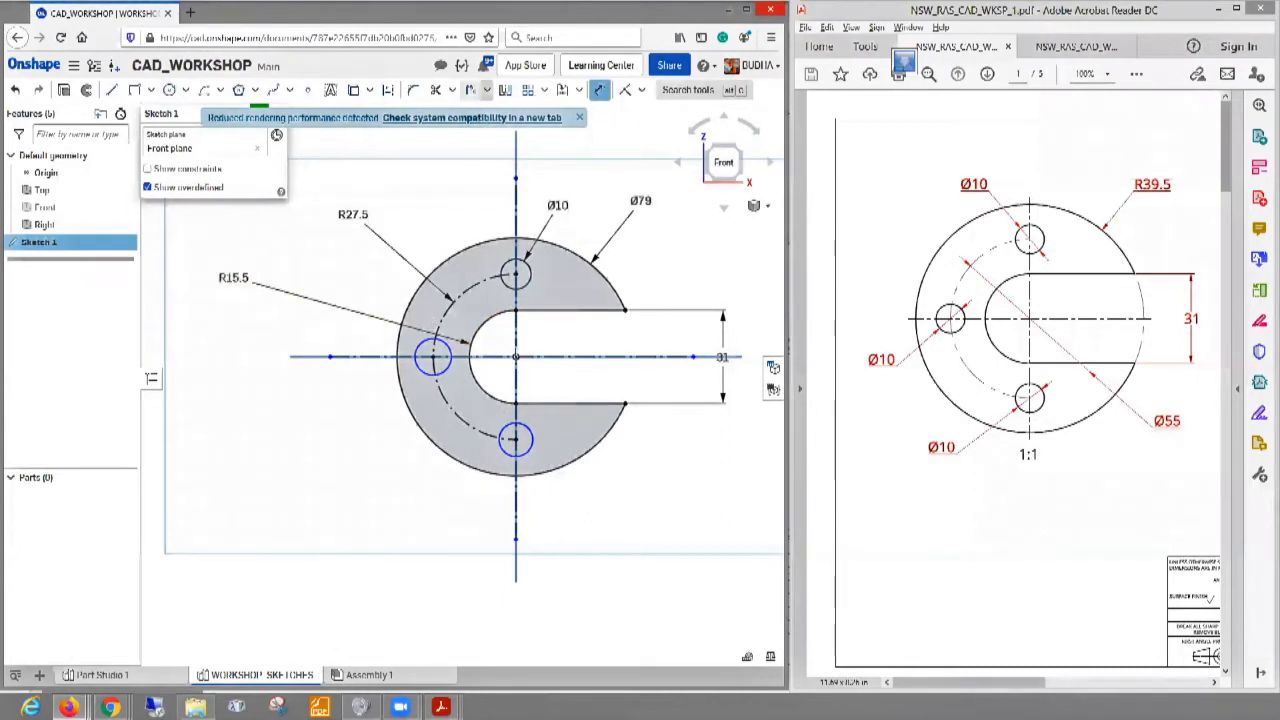
- Dimension the left and lower holes with a diameter of 10 mm each and finish the sketch
click(422, 368)
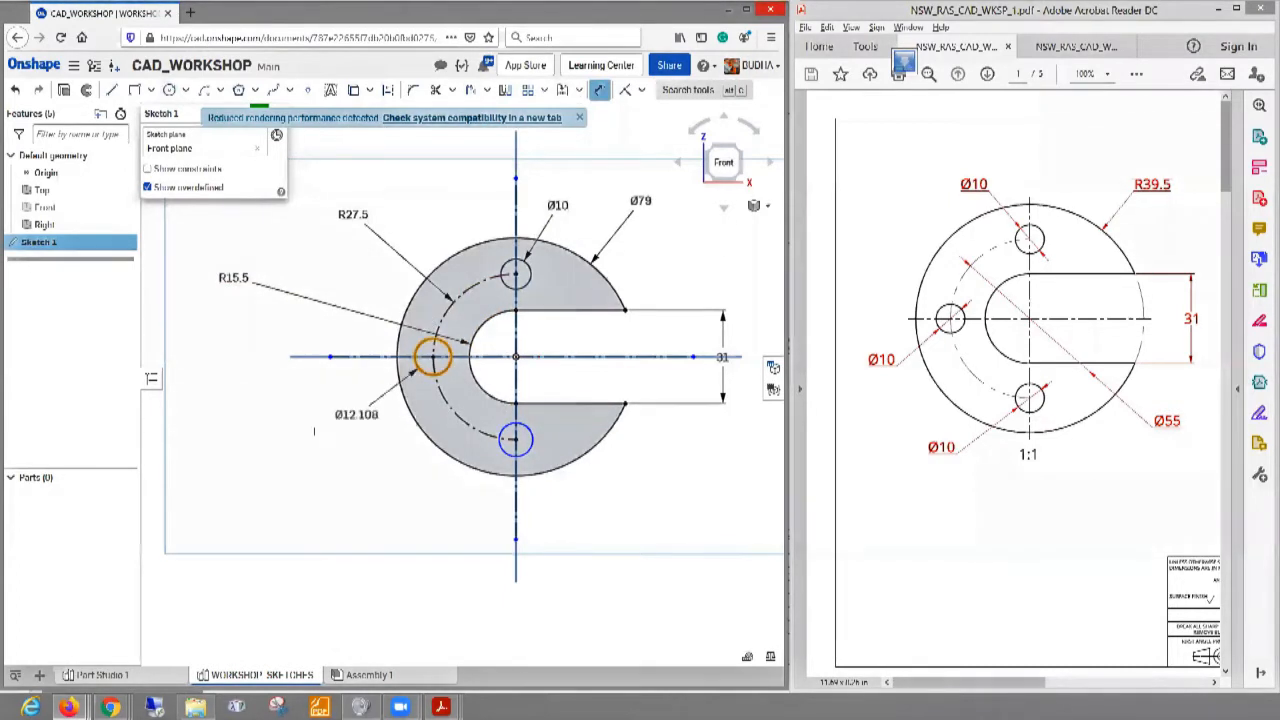
click(314, 433)
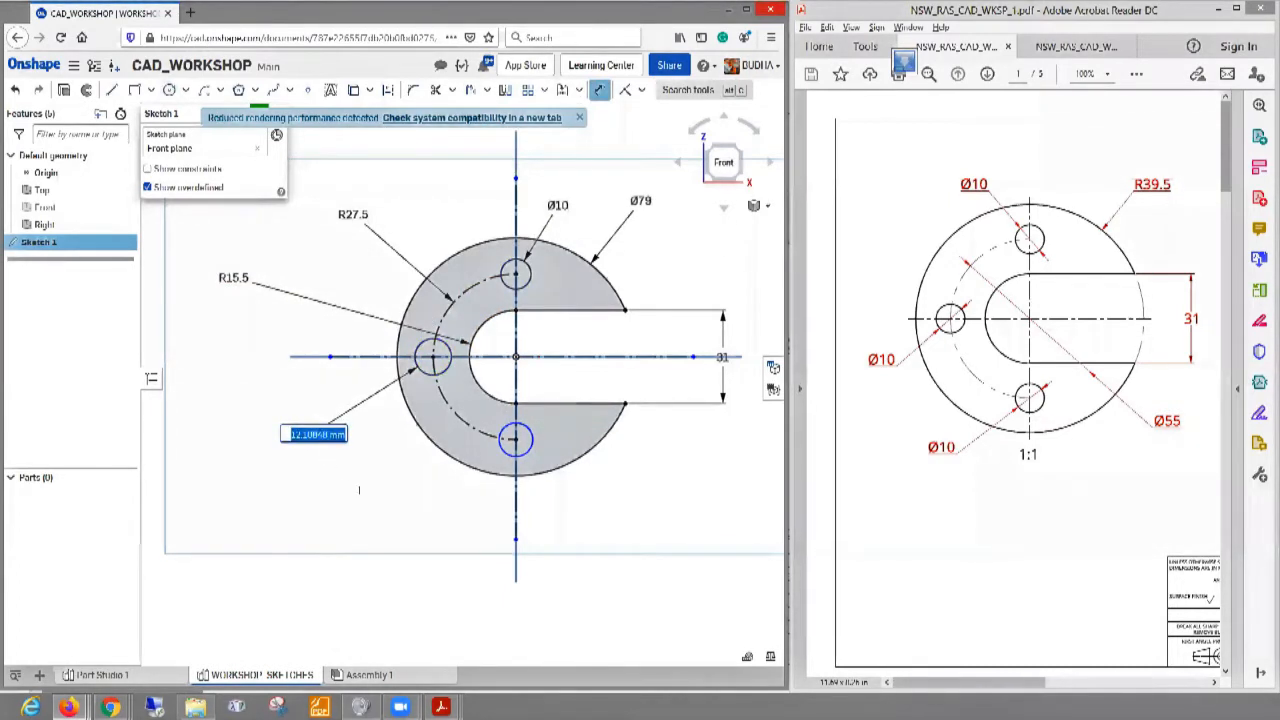
text(10)
key(Return)
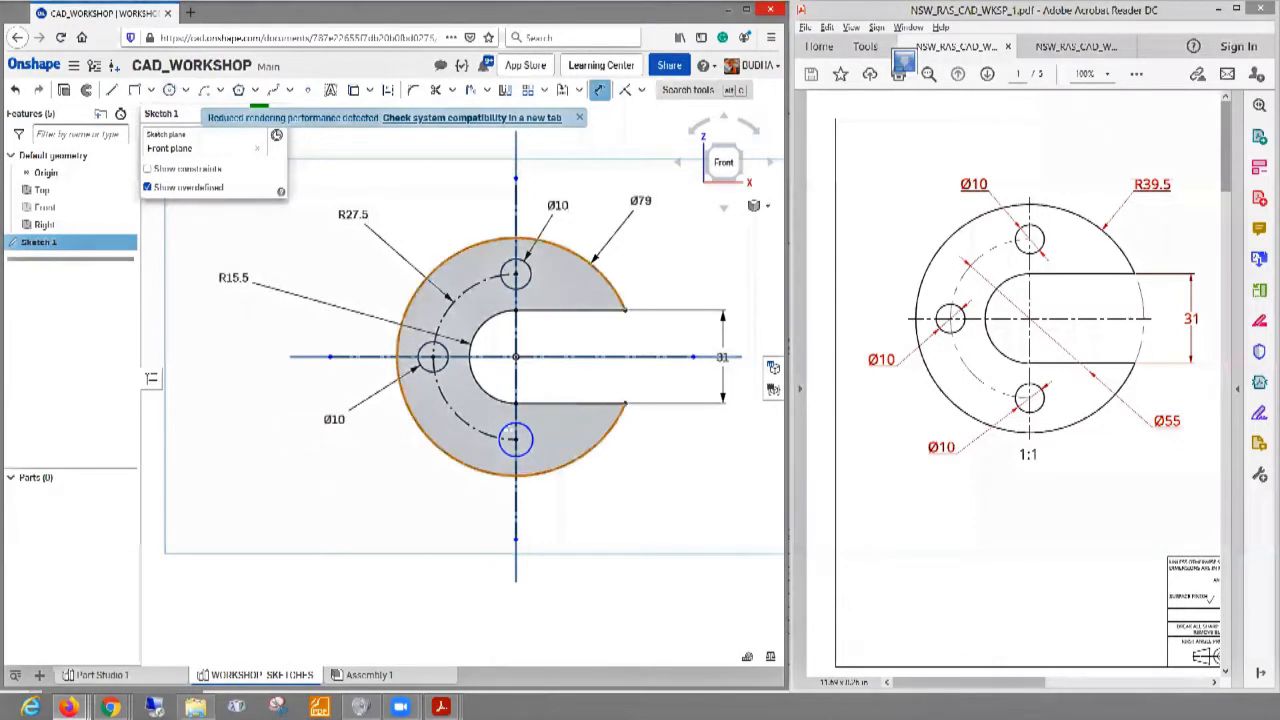
click(502, 445)
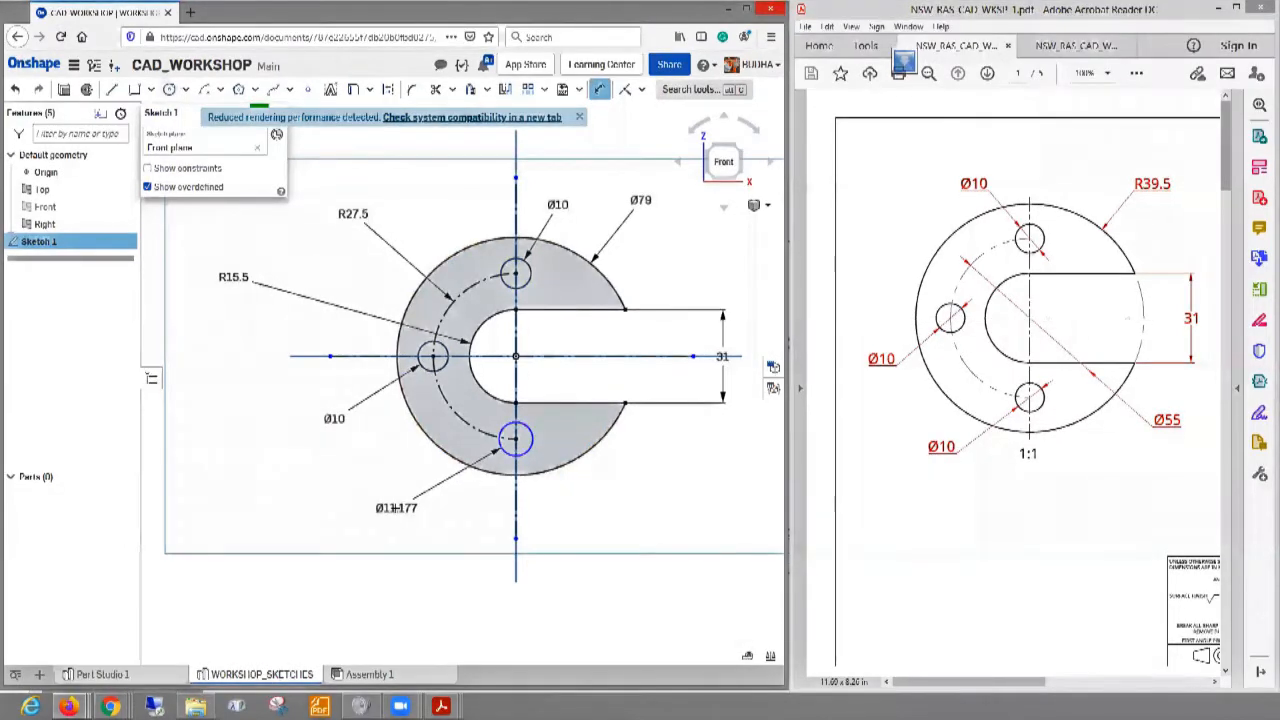
click(430, 517)
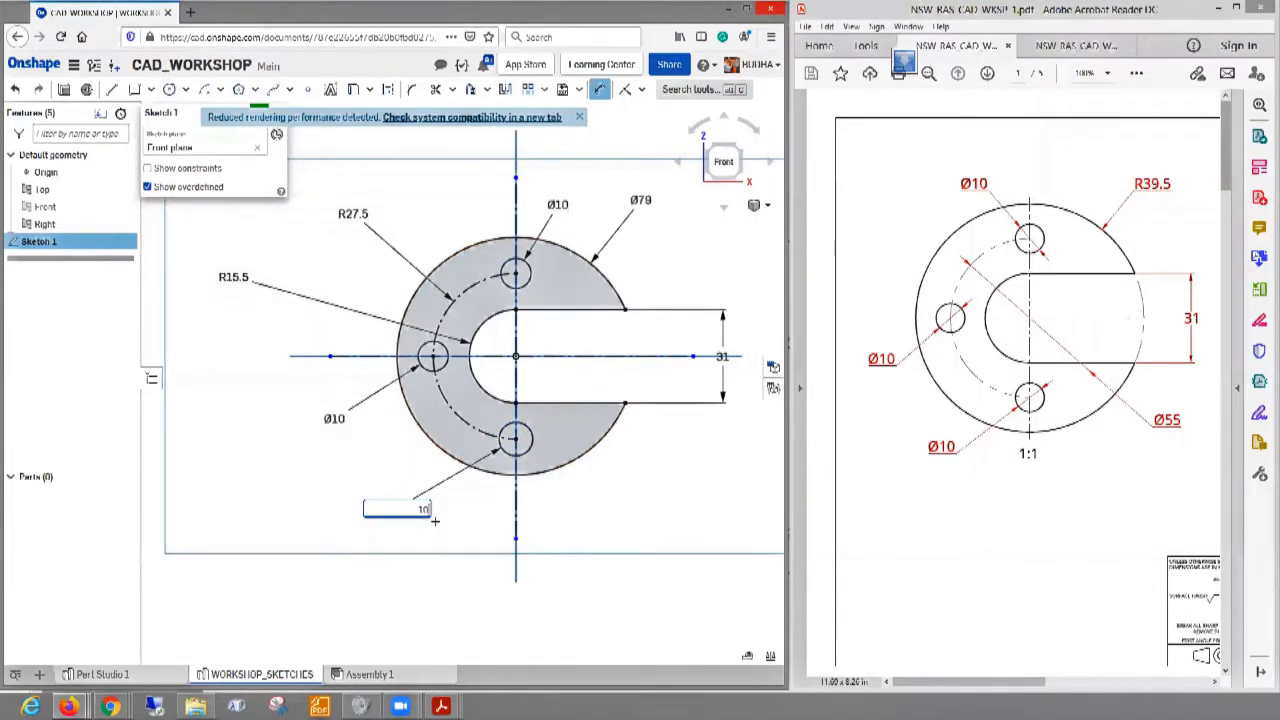
key(Return)
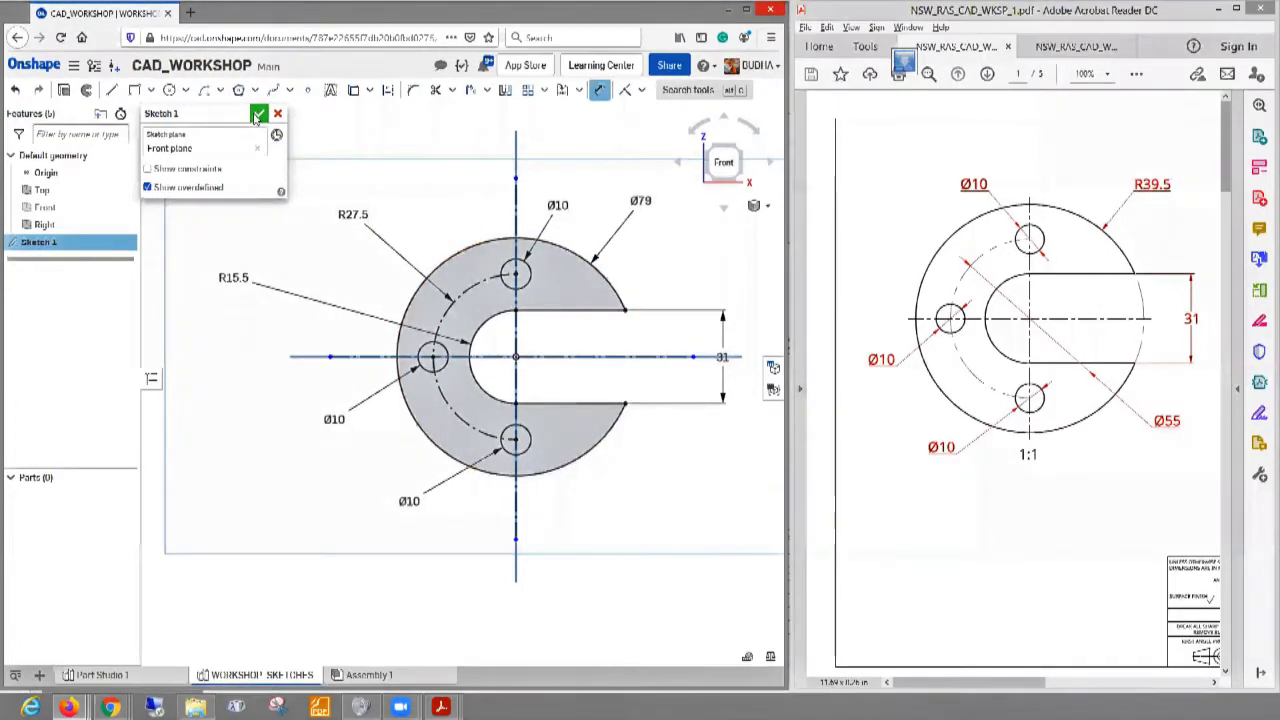
click(258, 116)
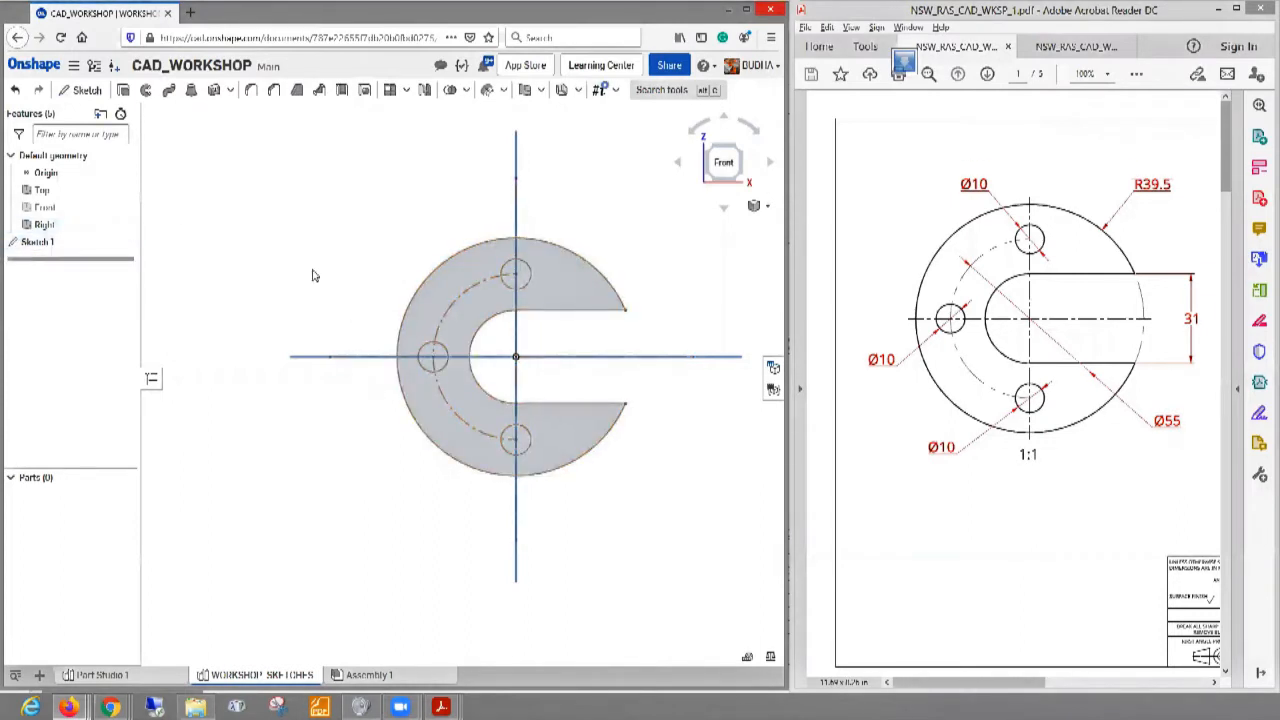
- Preview a solid extrusion of the slotted disc sketch from an angle, cancel it and return to the front view
click(38, 243)
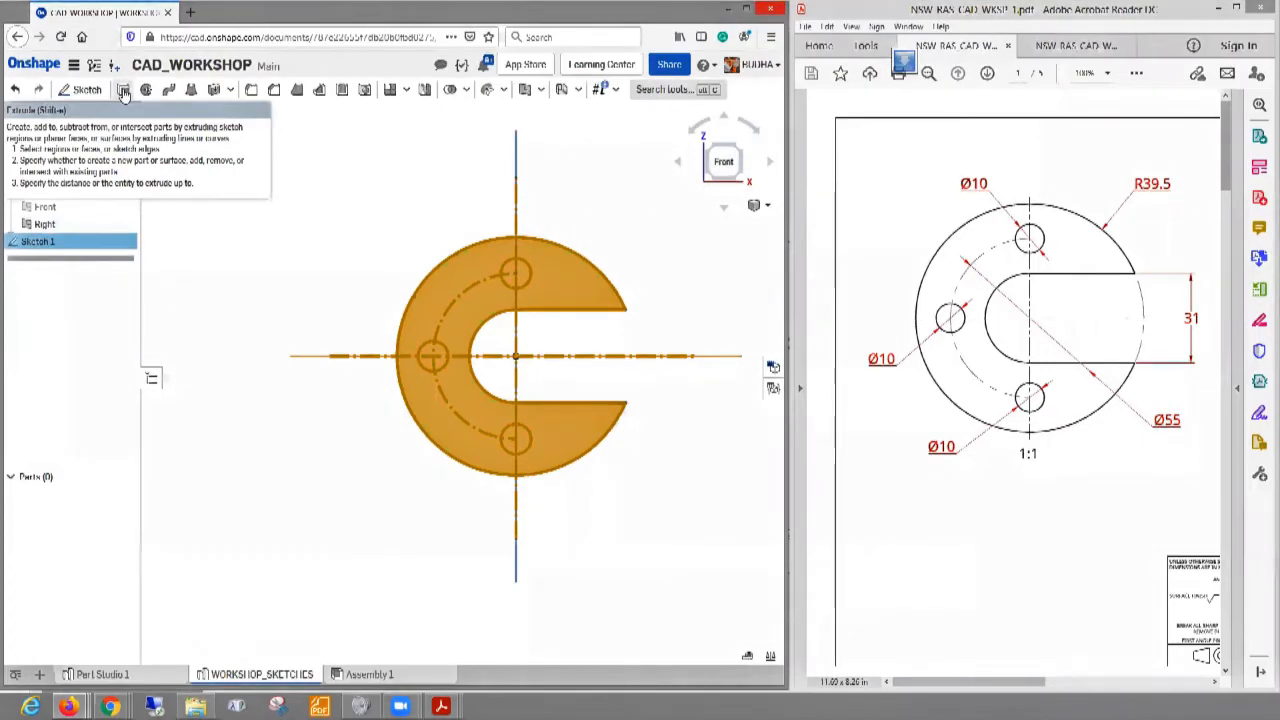
click(124, 91)
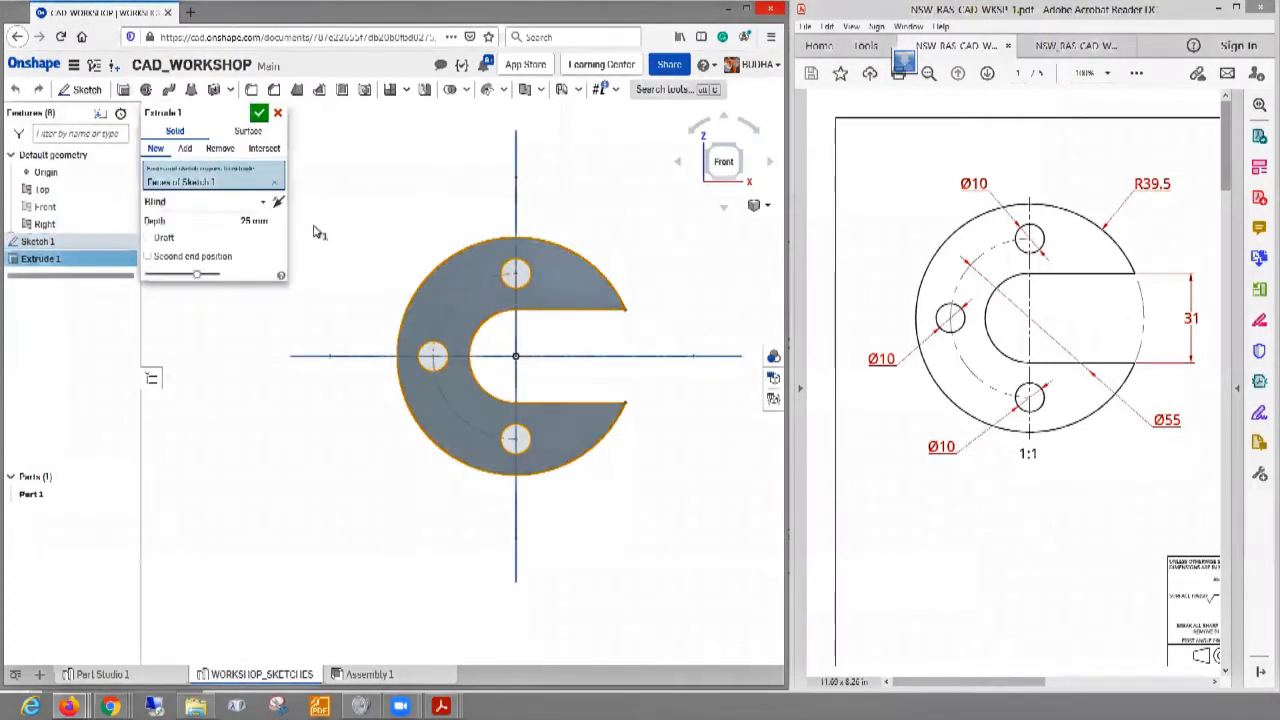
right_drag(315, 233, 358, 210)
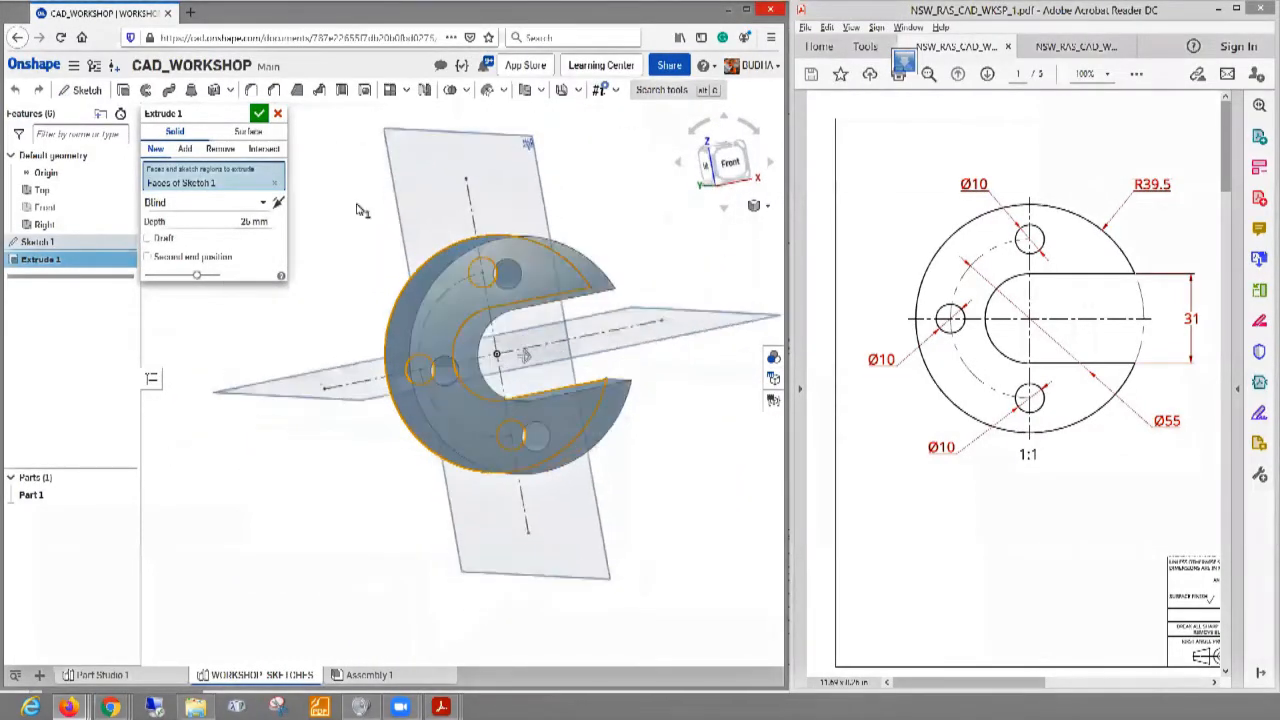
click(278, 115)
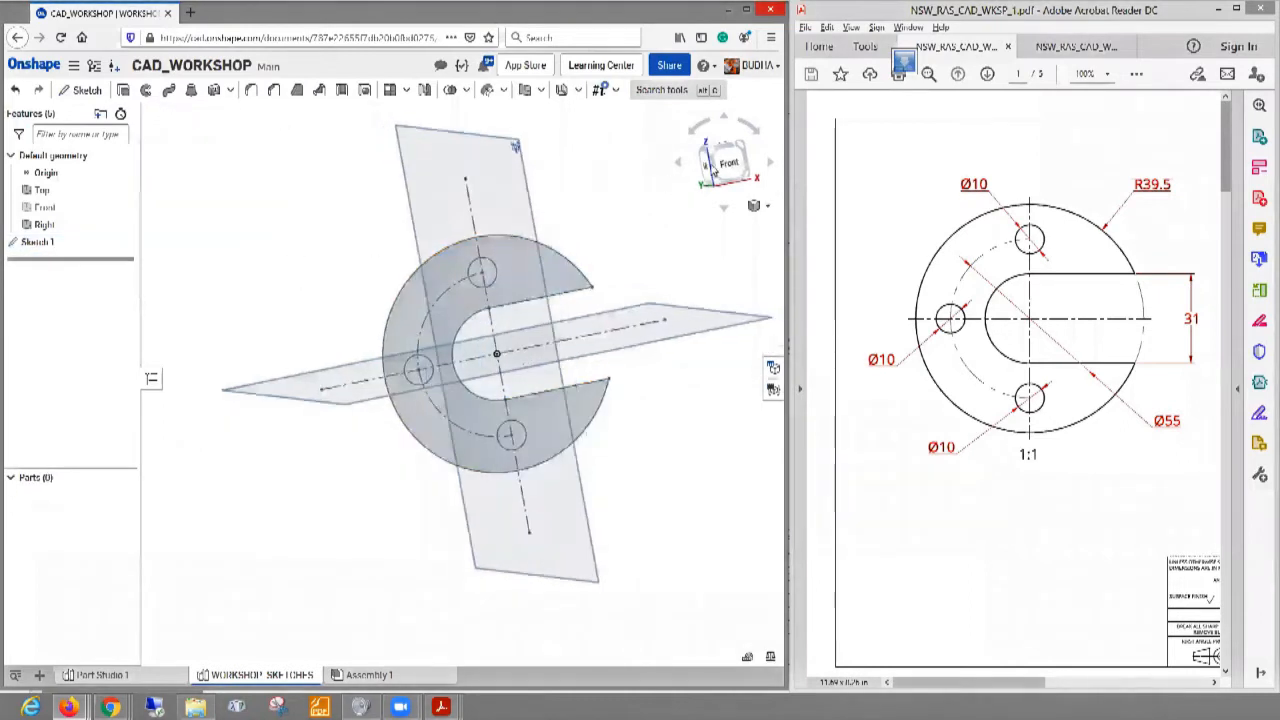
click(720, 163)
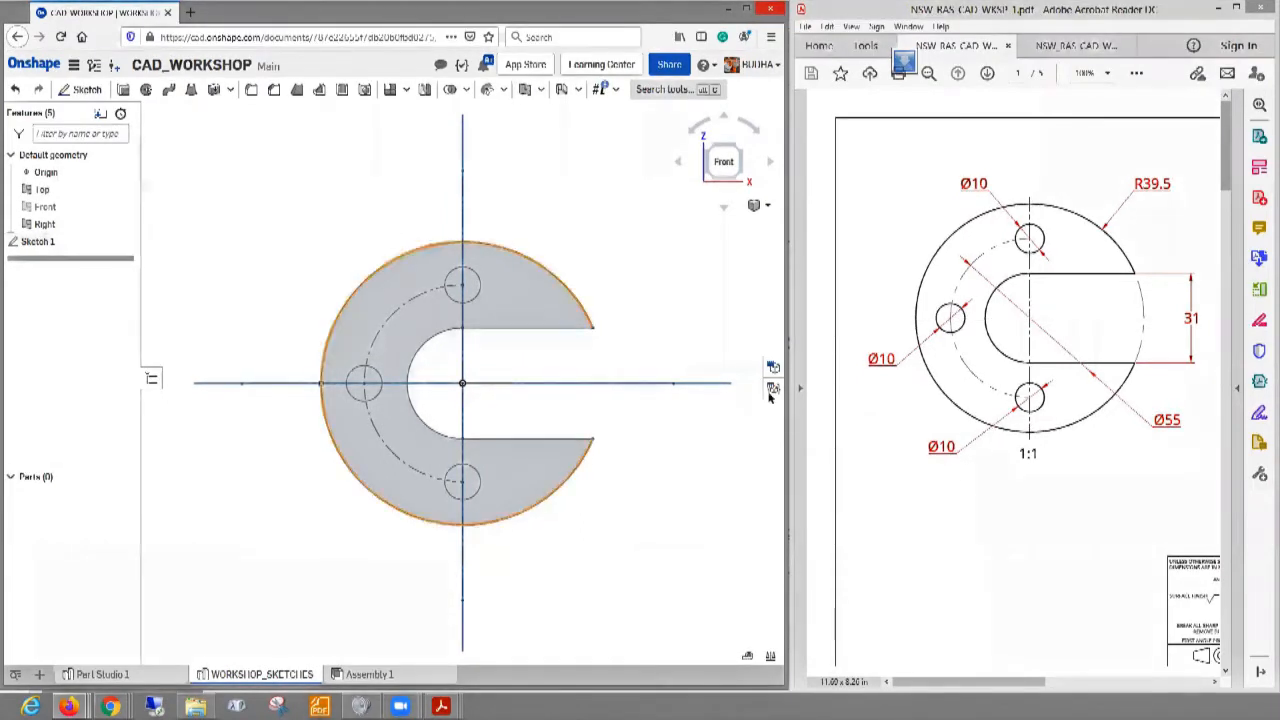
- Switch to the PDF in Acrobat Reader and bring the 1:5 three-lobed plate drawing on page 2 fully into view
scroll(977, 514, down, 5)
scroll(973, 530, up, 2)
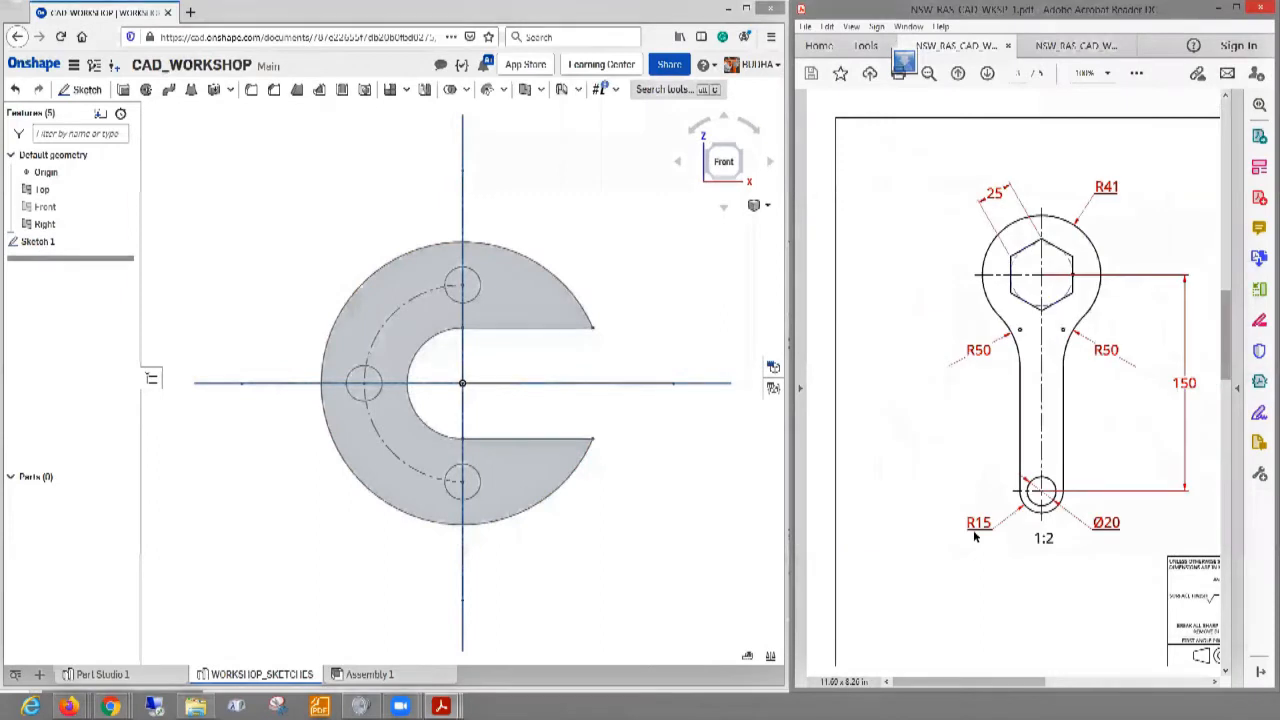
scroll(973, 530, down, 2)
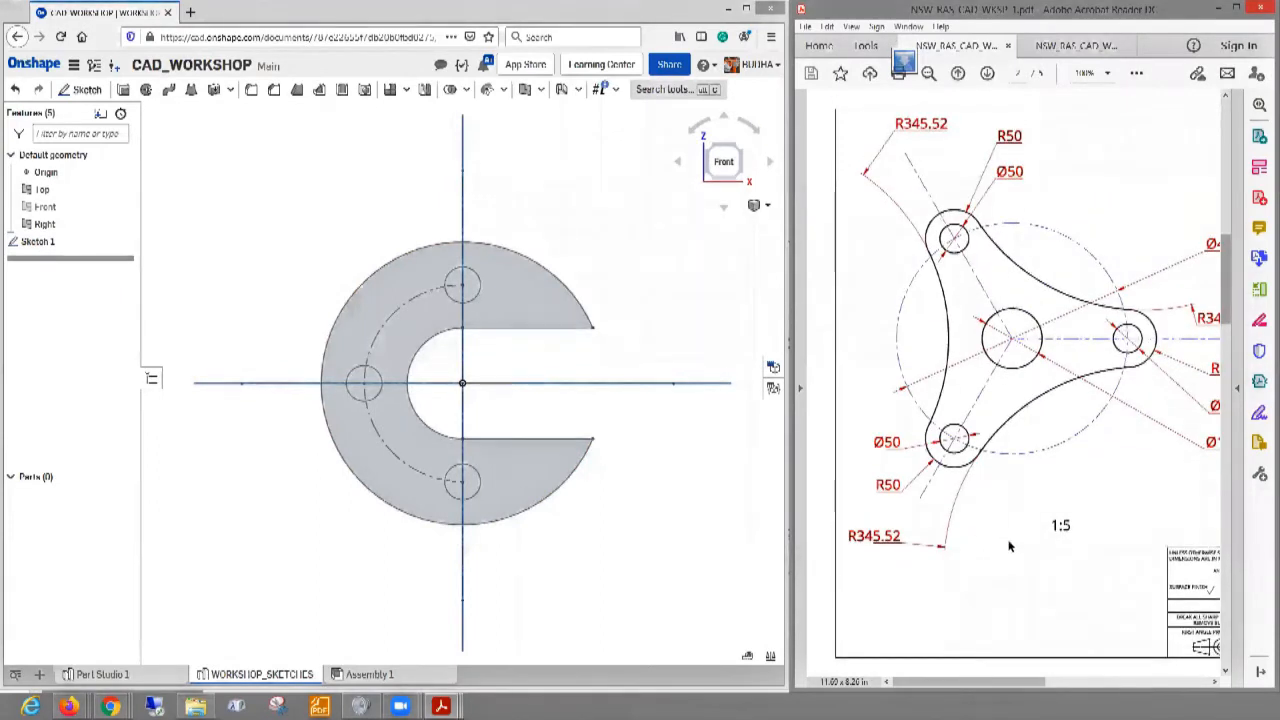
ctrl+scroll(1030, 555, down, 1)
ctrl+scroll(1005, 535, up, 1)
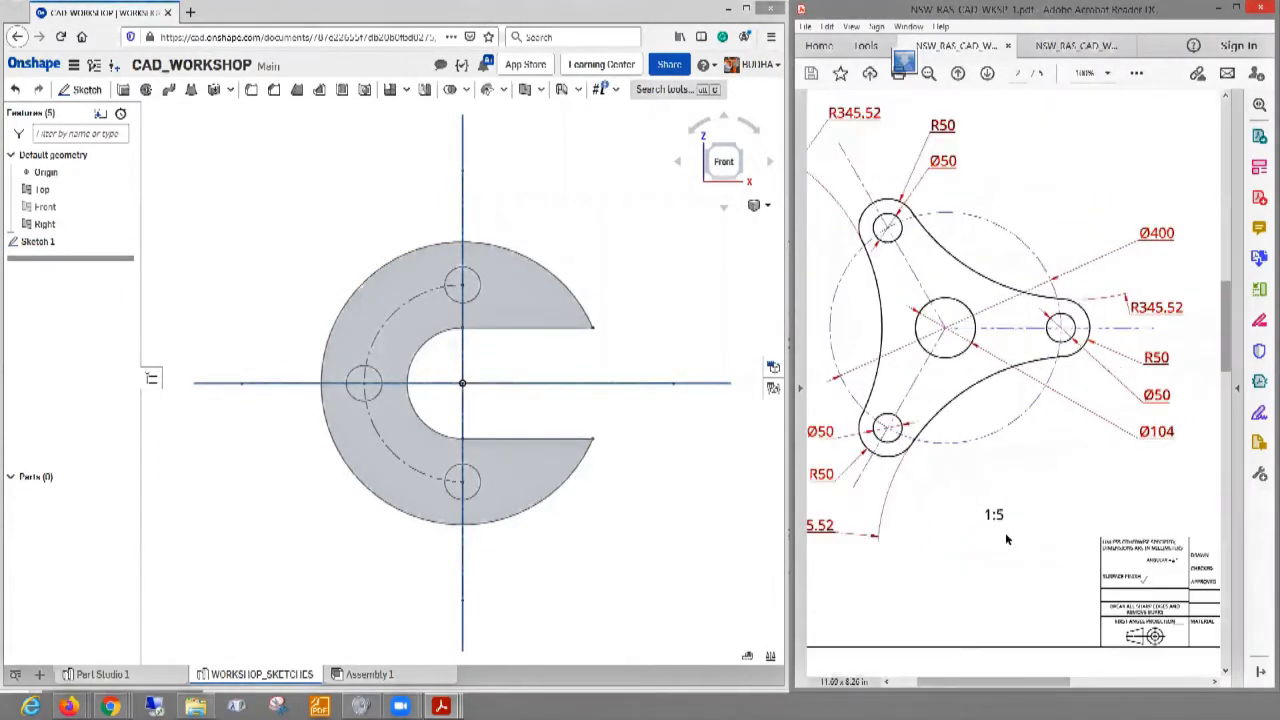
drag(993, 686, 980, 686)
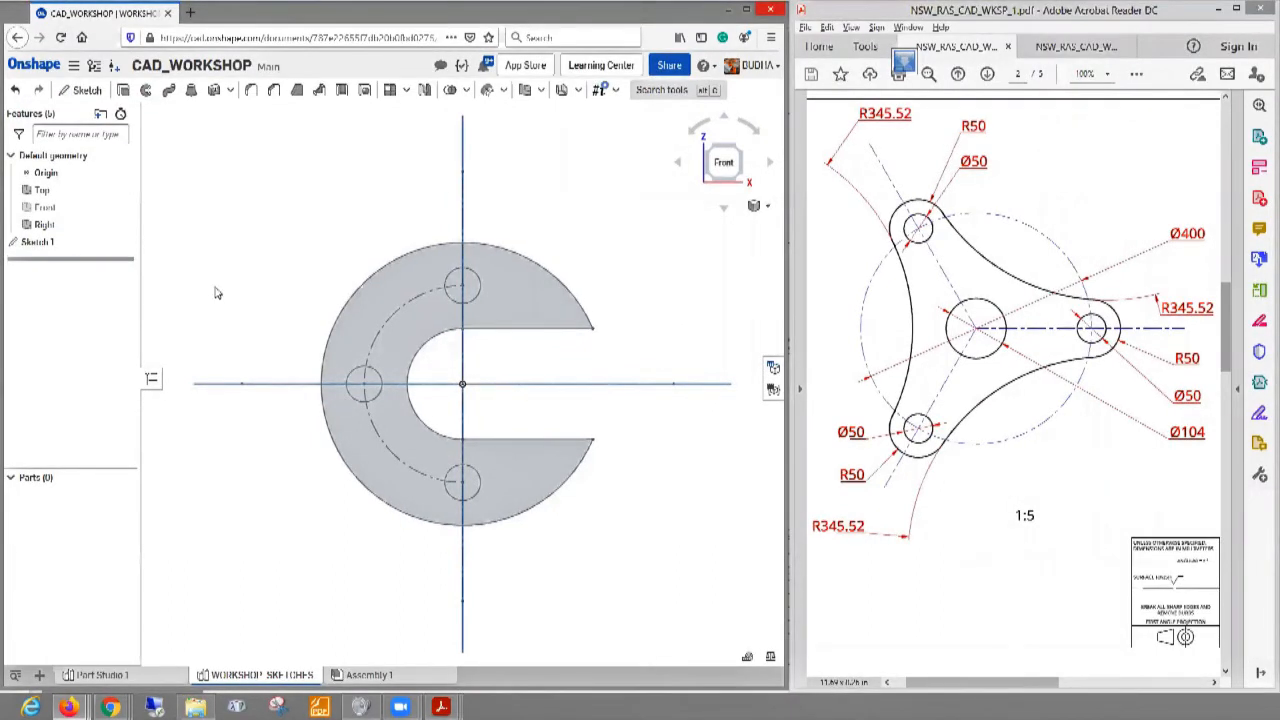
- Back in Onshape, hide the slotted disc sketch and start a new sketch on the Front plane
click(123, 241)
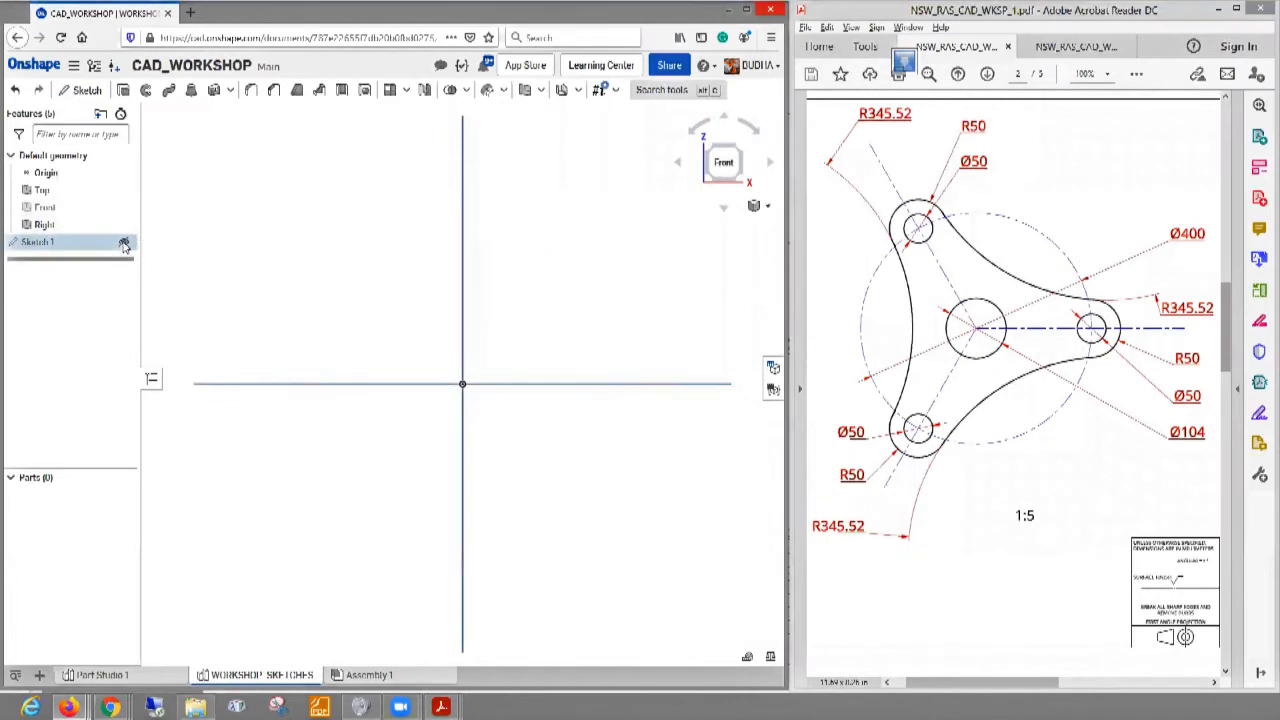
click(54, 209)
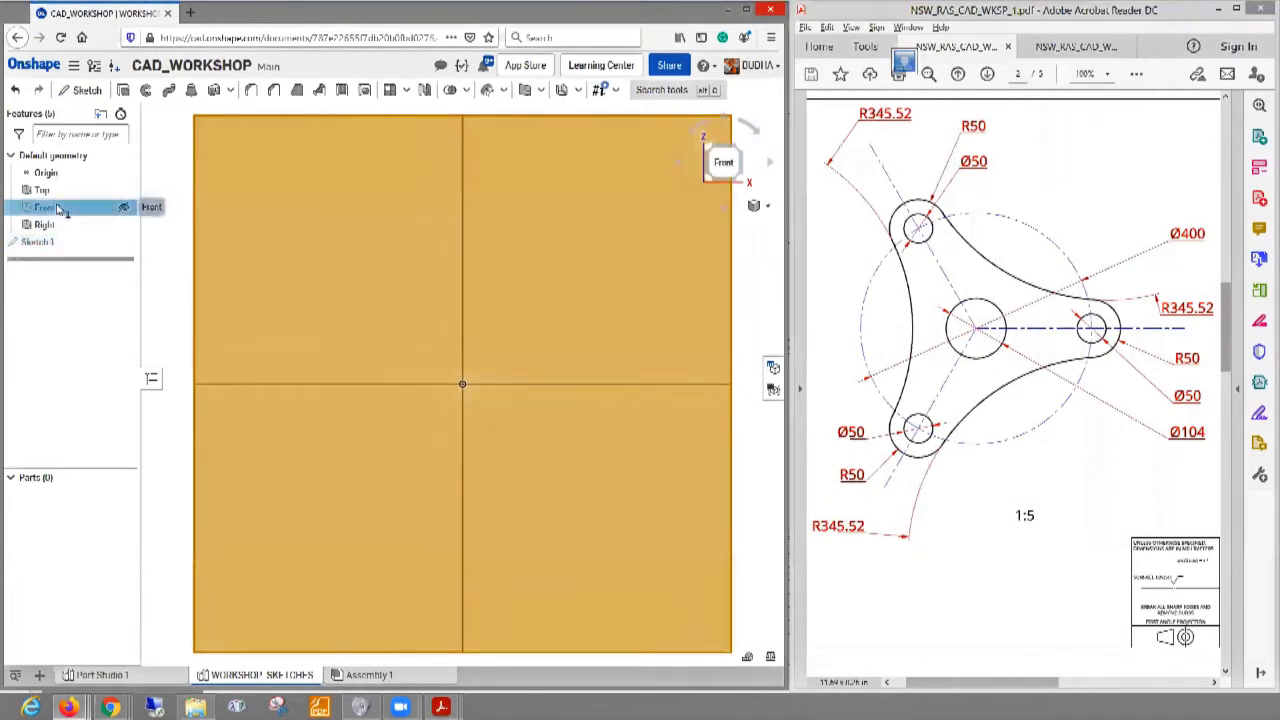
click(84, 90)
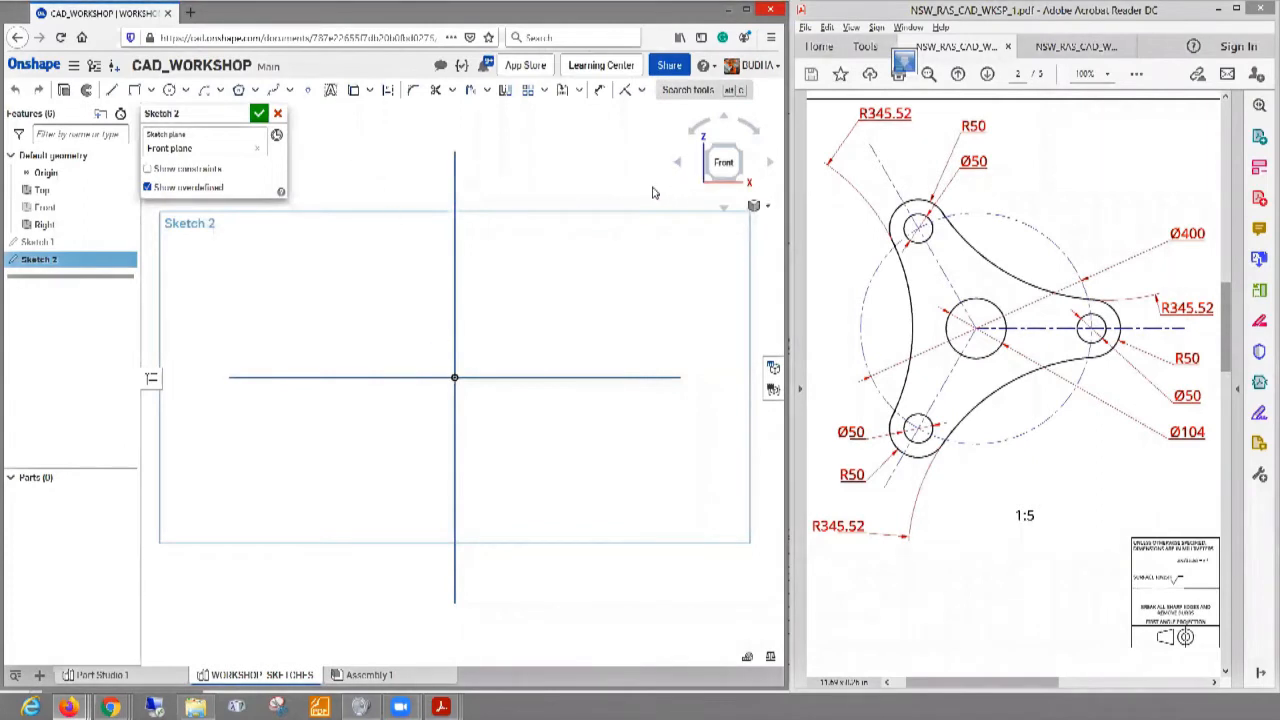
- Sketch a construction circle about 95 mm in diameter centred on the origin
click(388, 90)
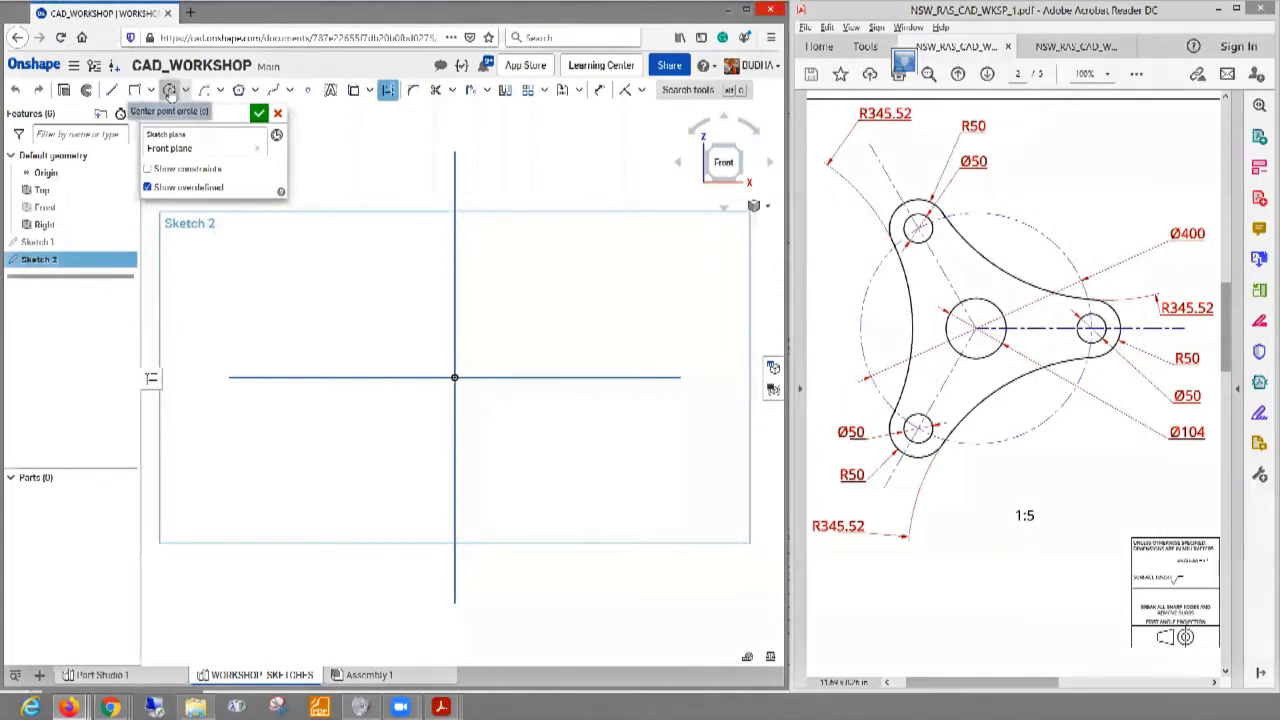
click(455, 378)
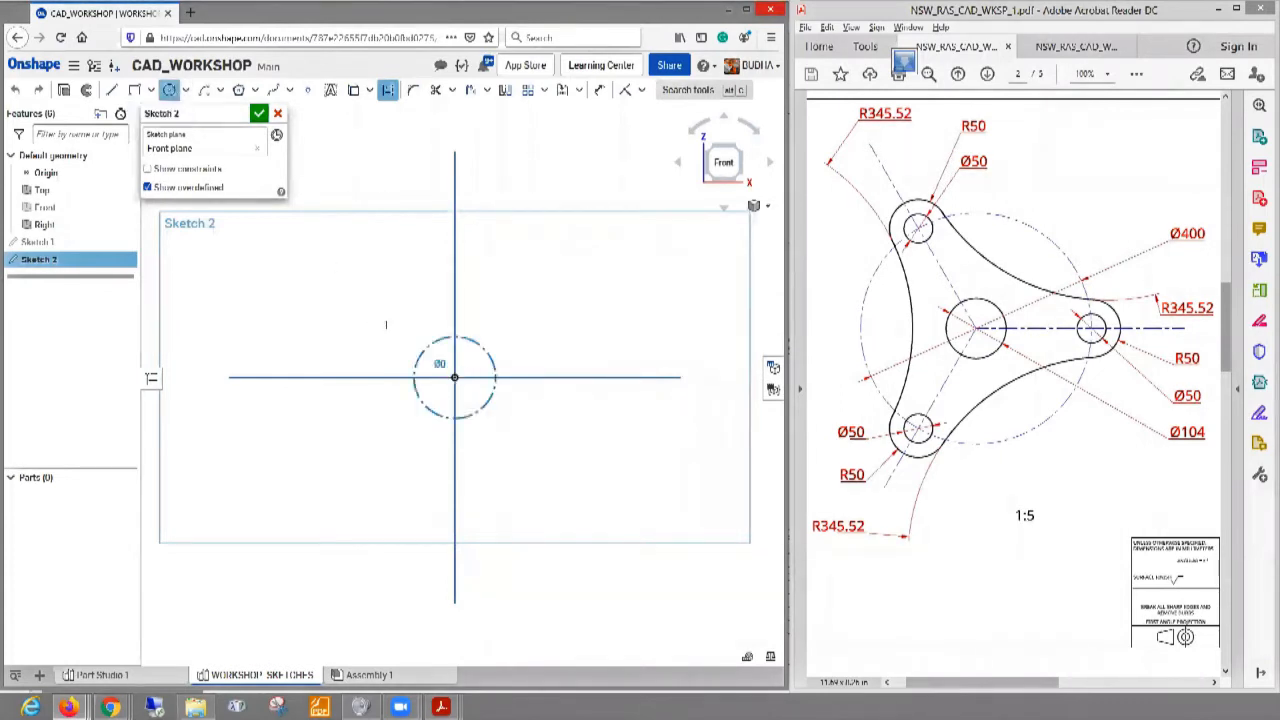
click(334, 296)
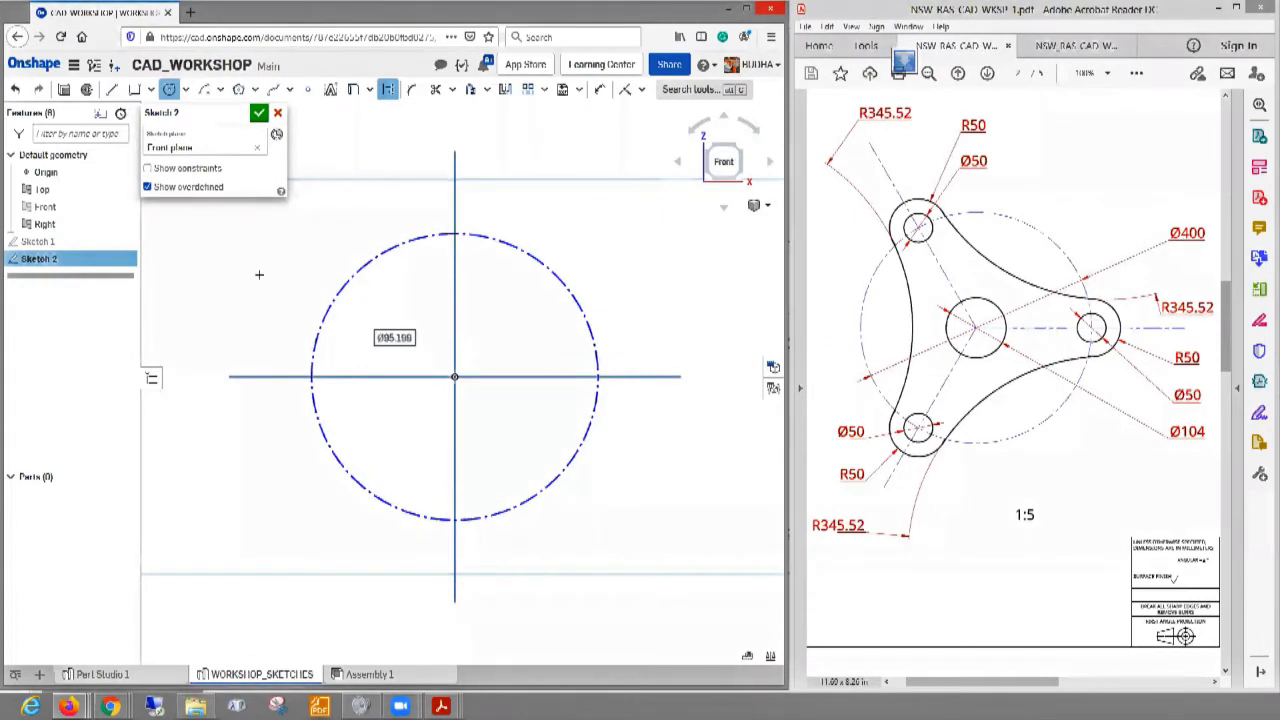
- Dimension the construction circle's diameter as 400 mm and fit the whole circle in view
click(600, 91)
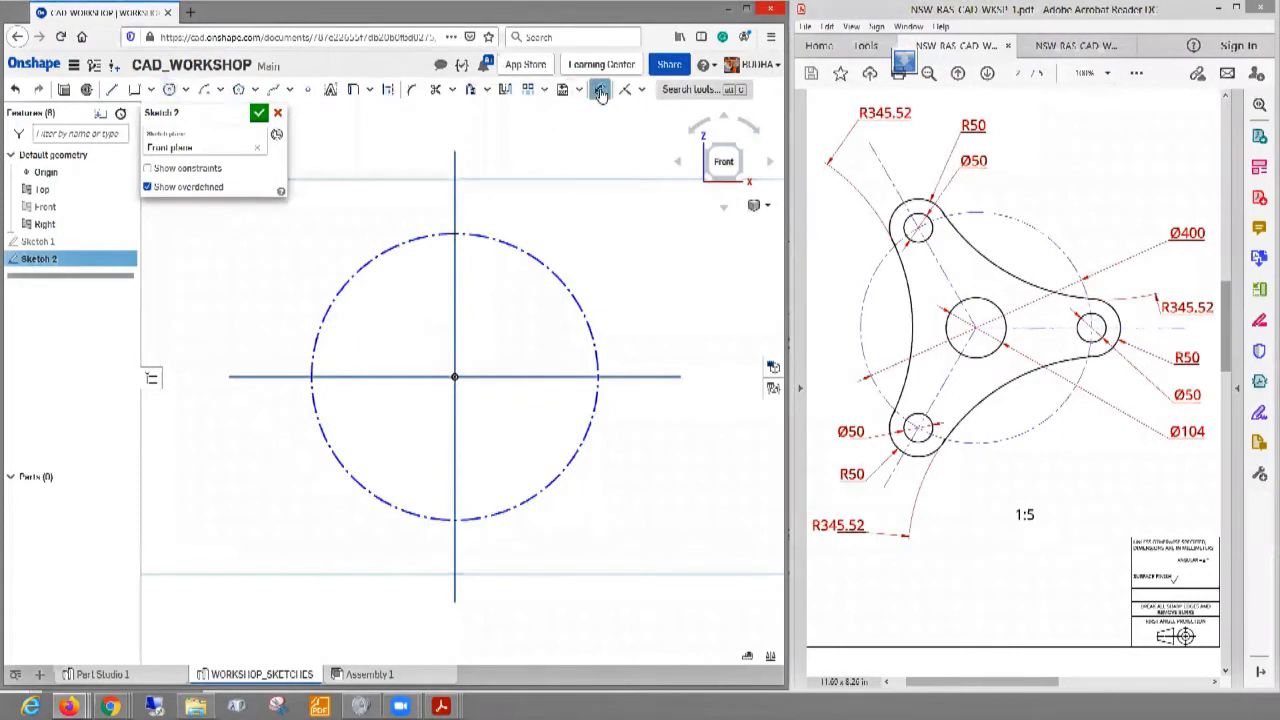
click(529, 256)
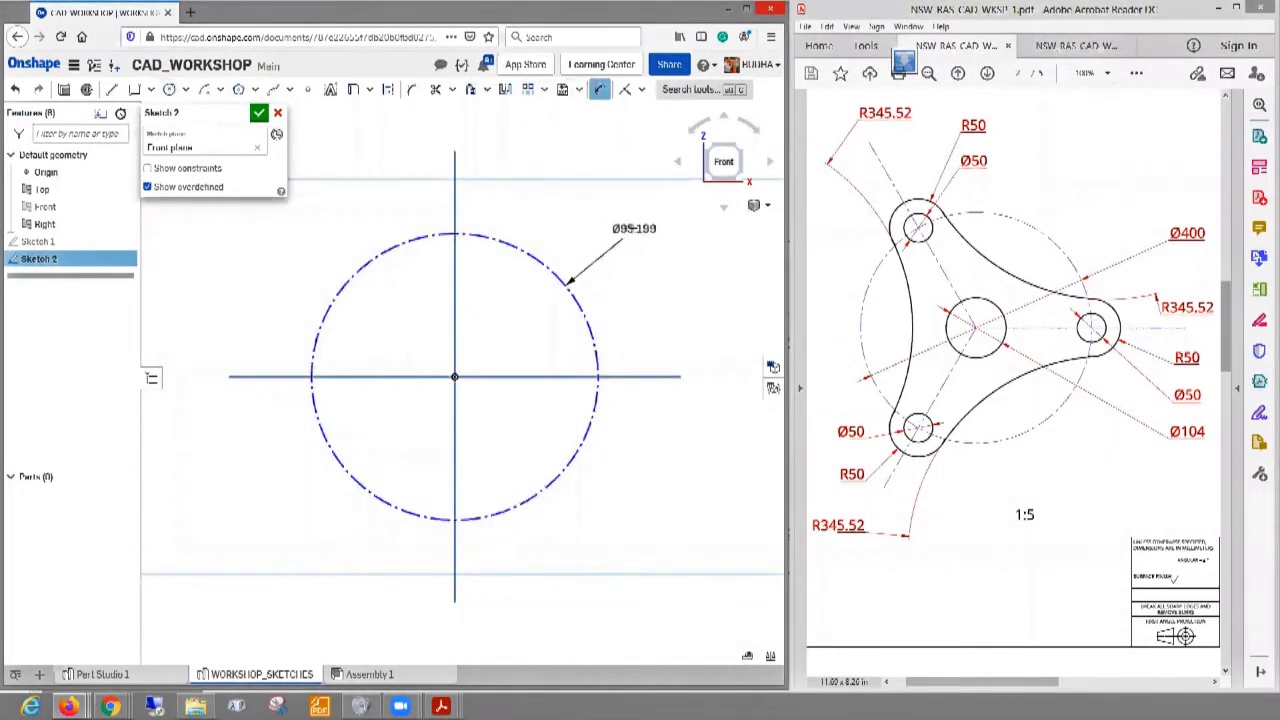
click(648, 240)
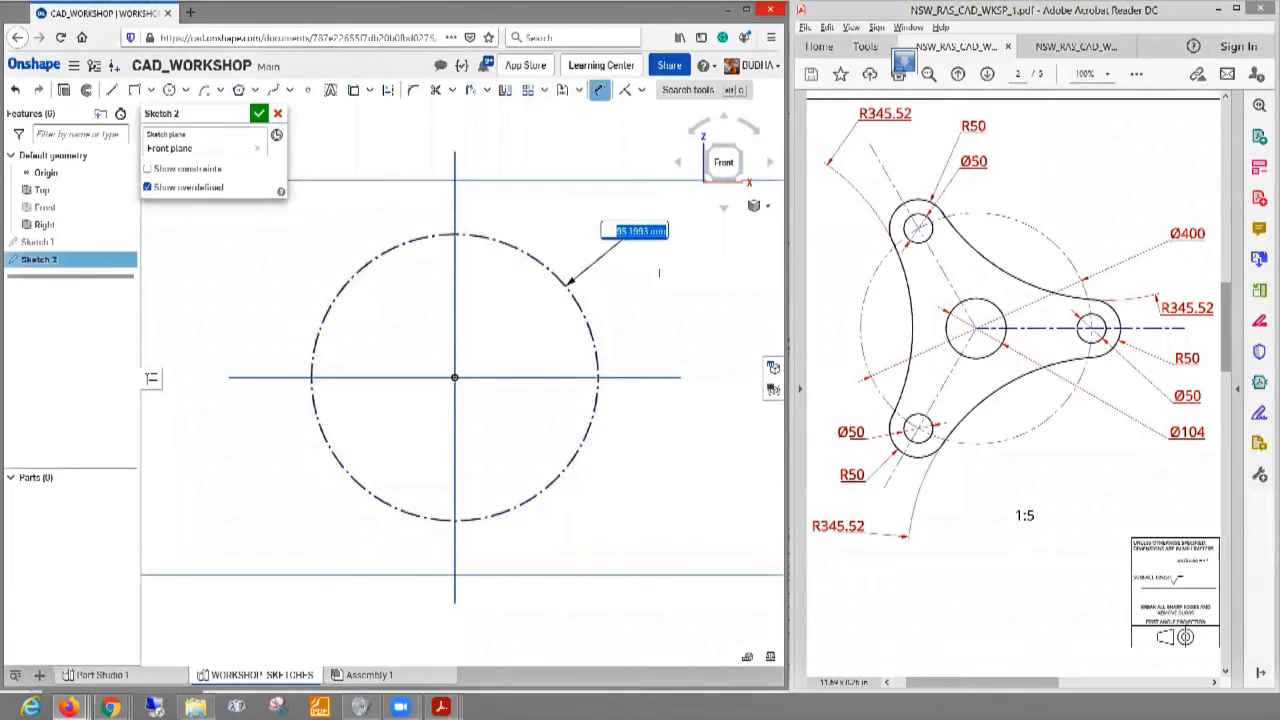
text(400)
key(Return)
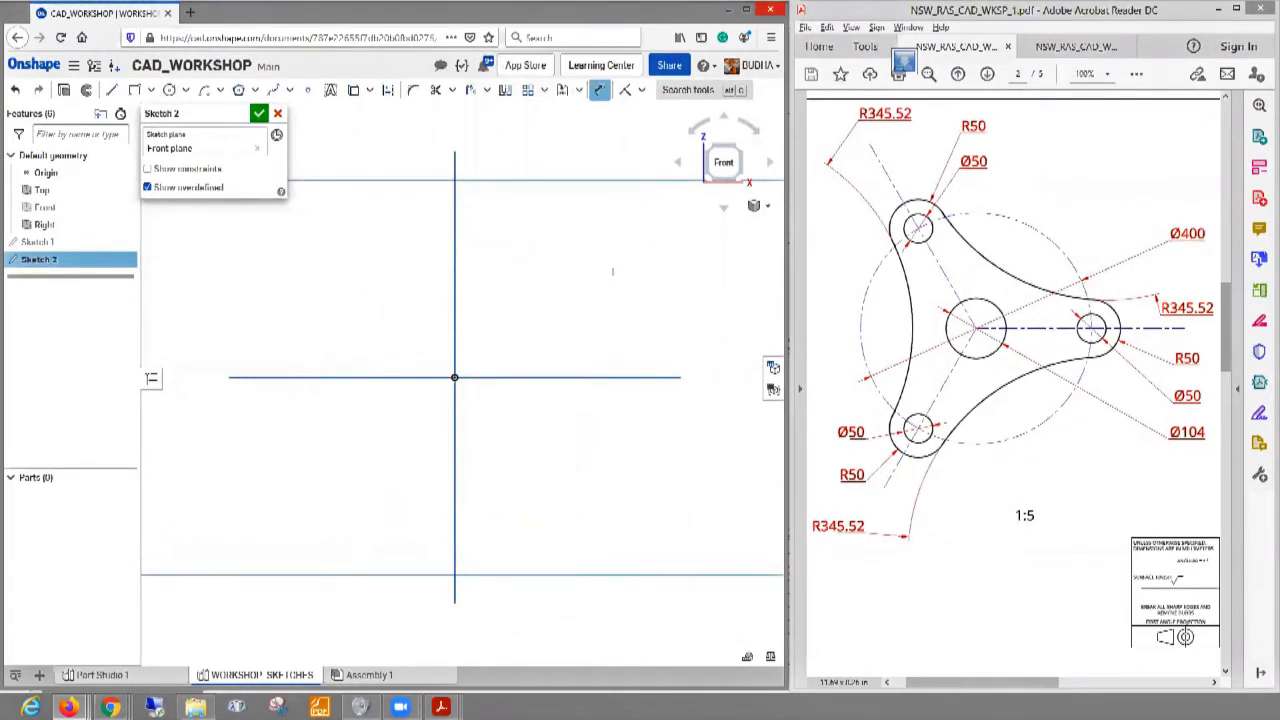
key(f)
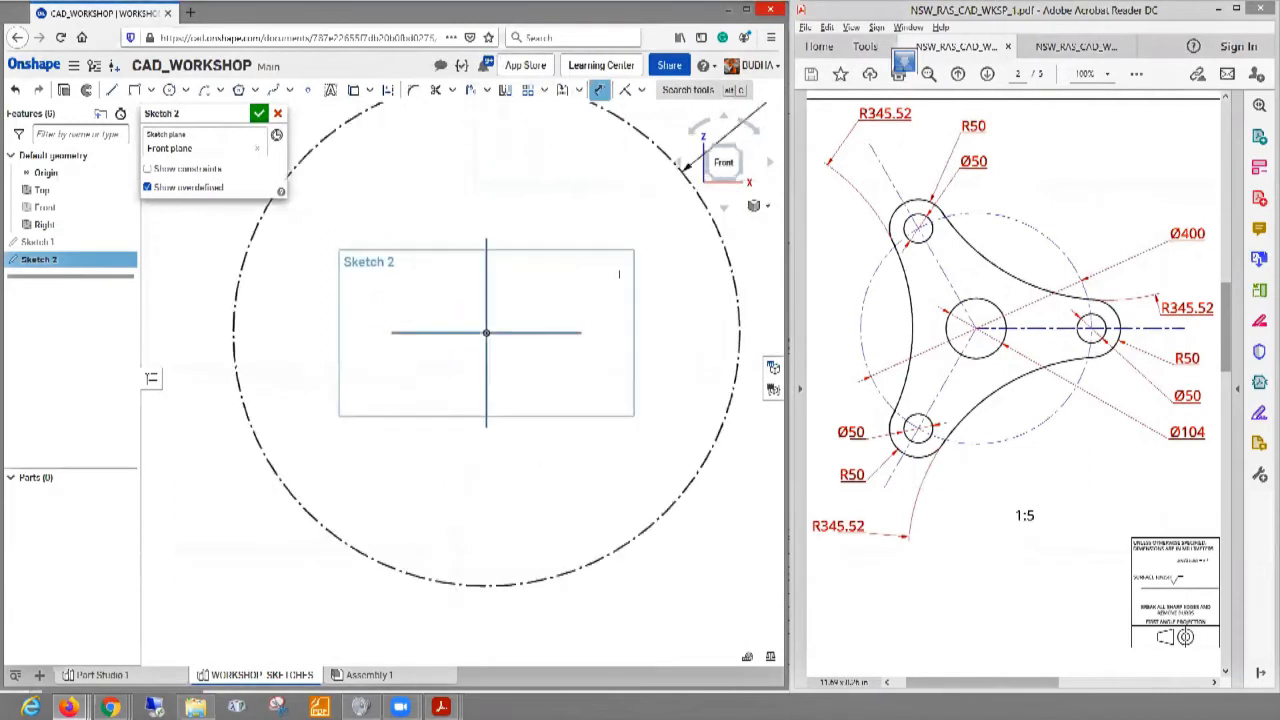
middle_drag(619, 274, 545, 338)
scroll(542, 341, down, 2)
scroll(542, 342, down, 1)
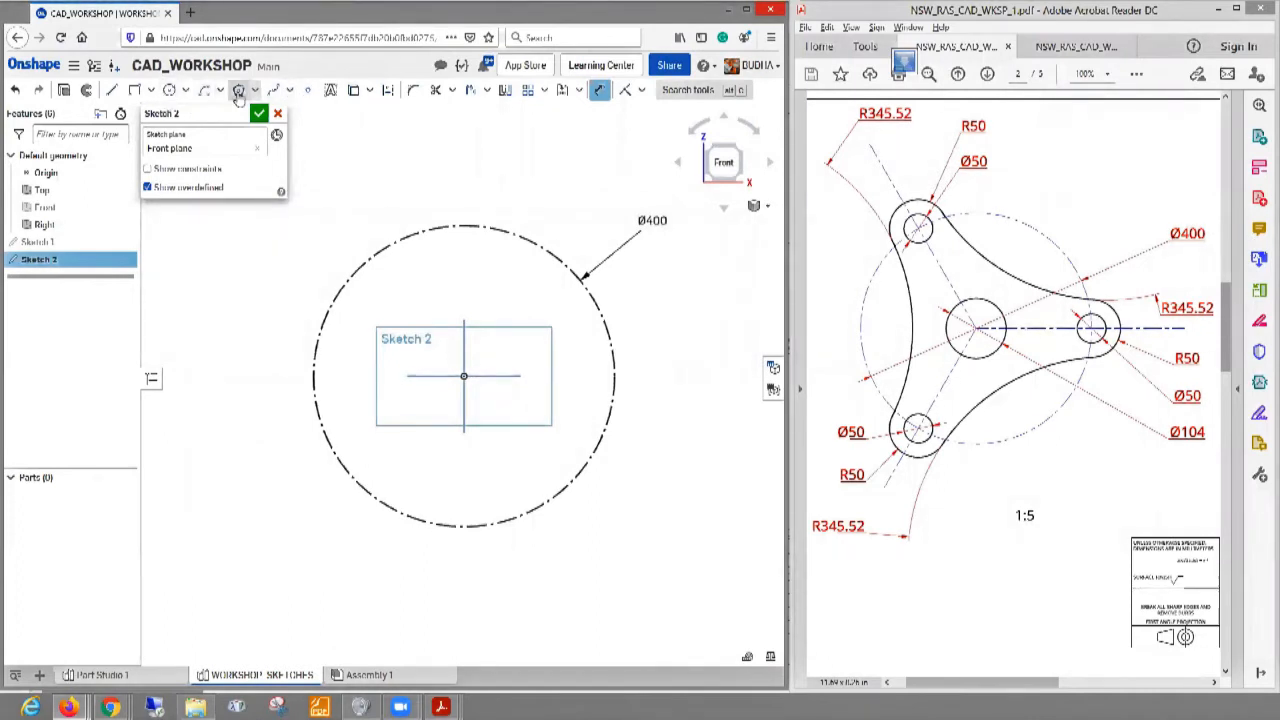
- Sketch two construction lines from the origin past the circle: one horizontal to the right about 310 mm, one toward the lower left about 270 mm
click(386, 90)
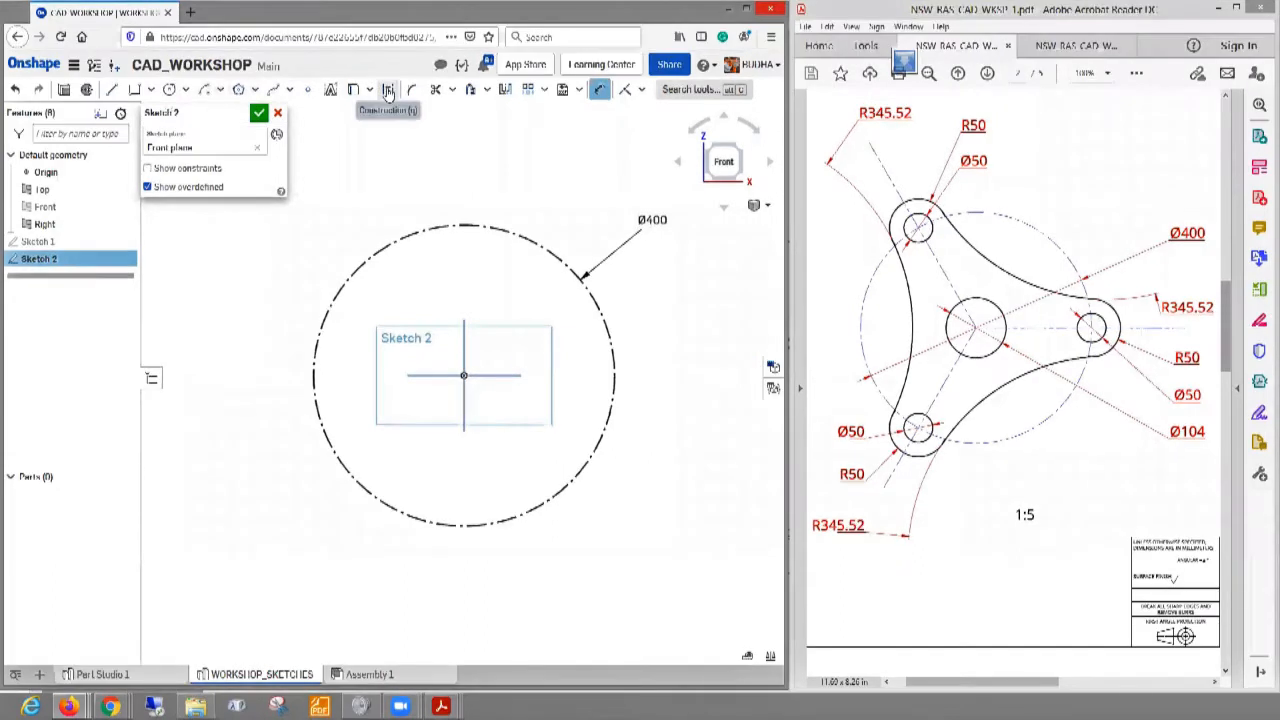
click(112, 89)
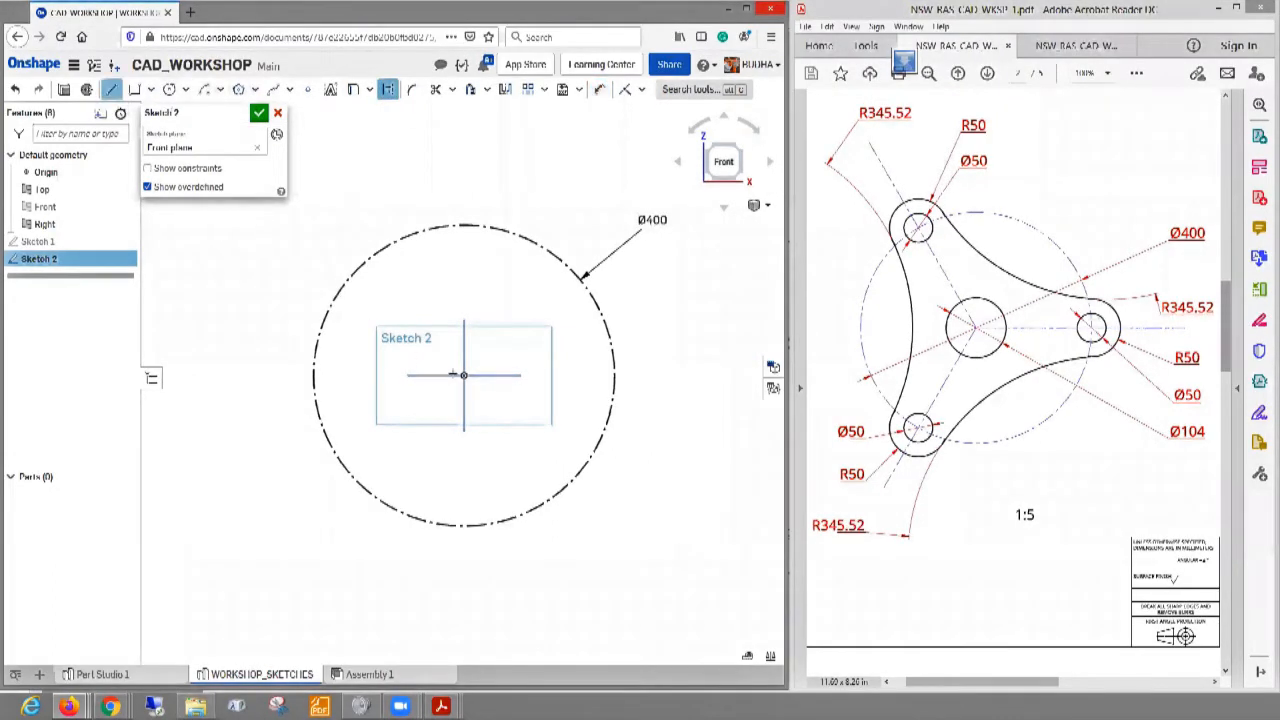
click(464, 375)
click(697, 375)
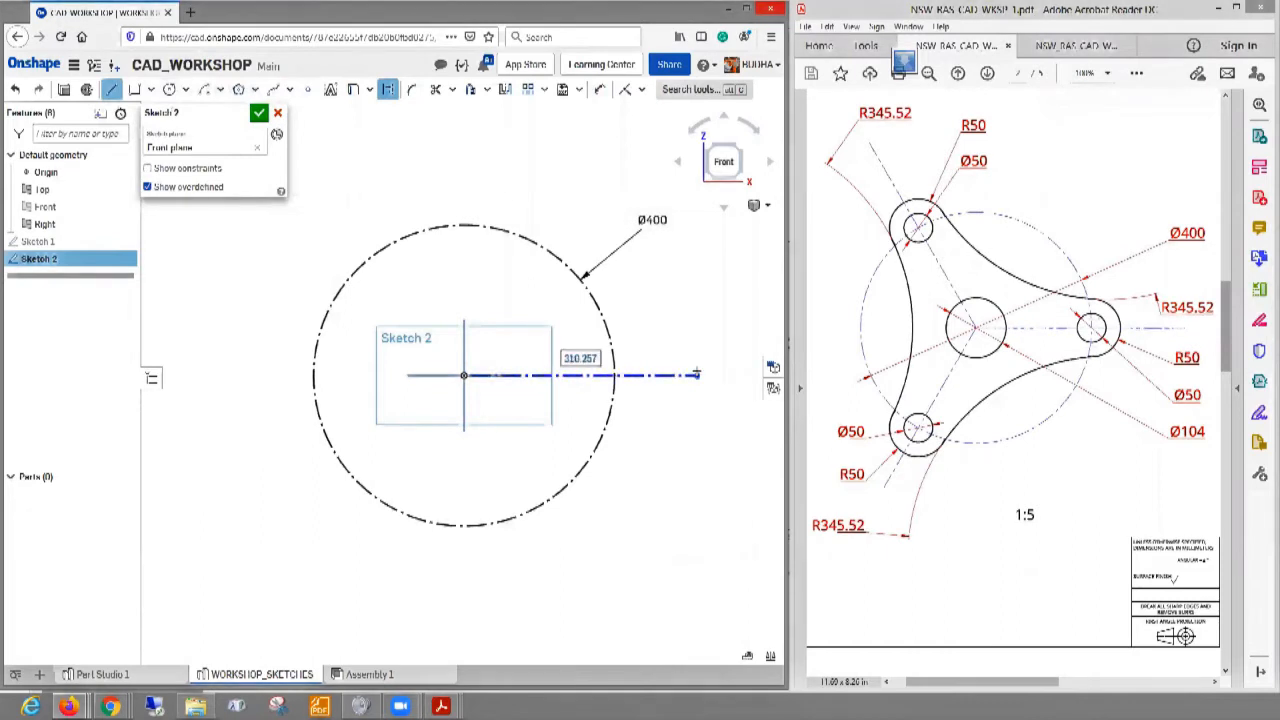
key(Escape)
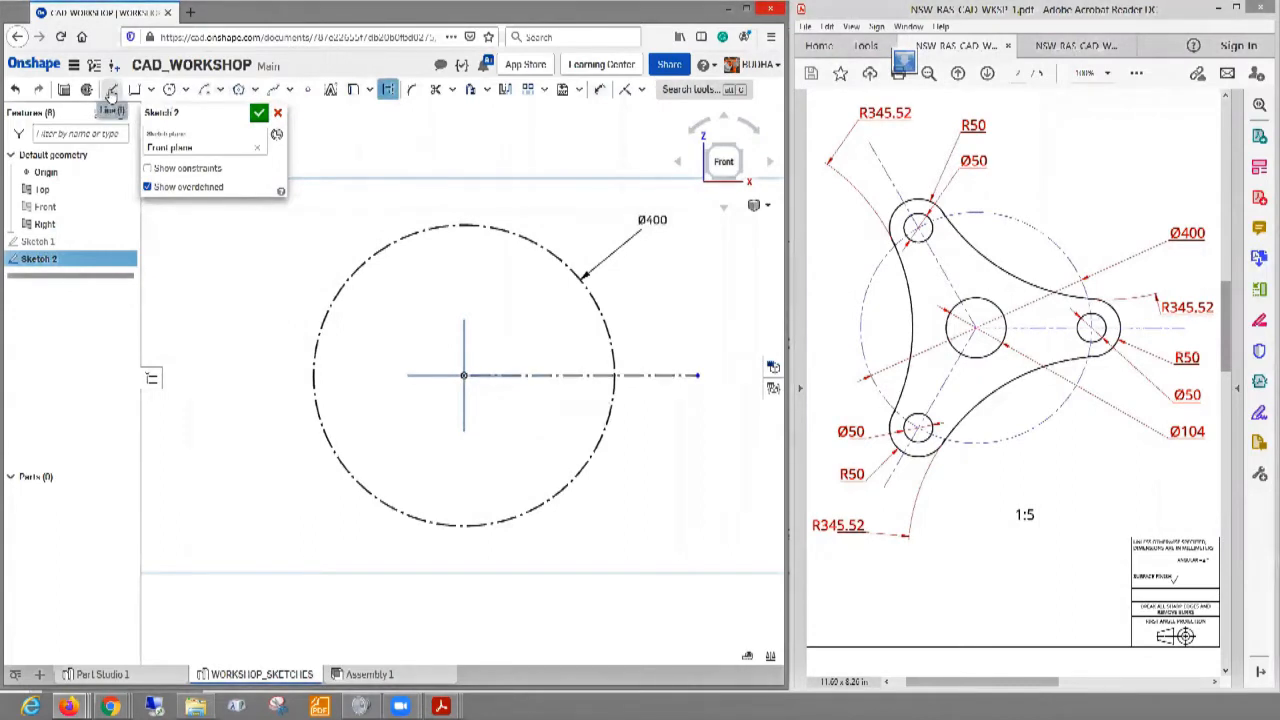
click(111, 90)
click(463, 375)
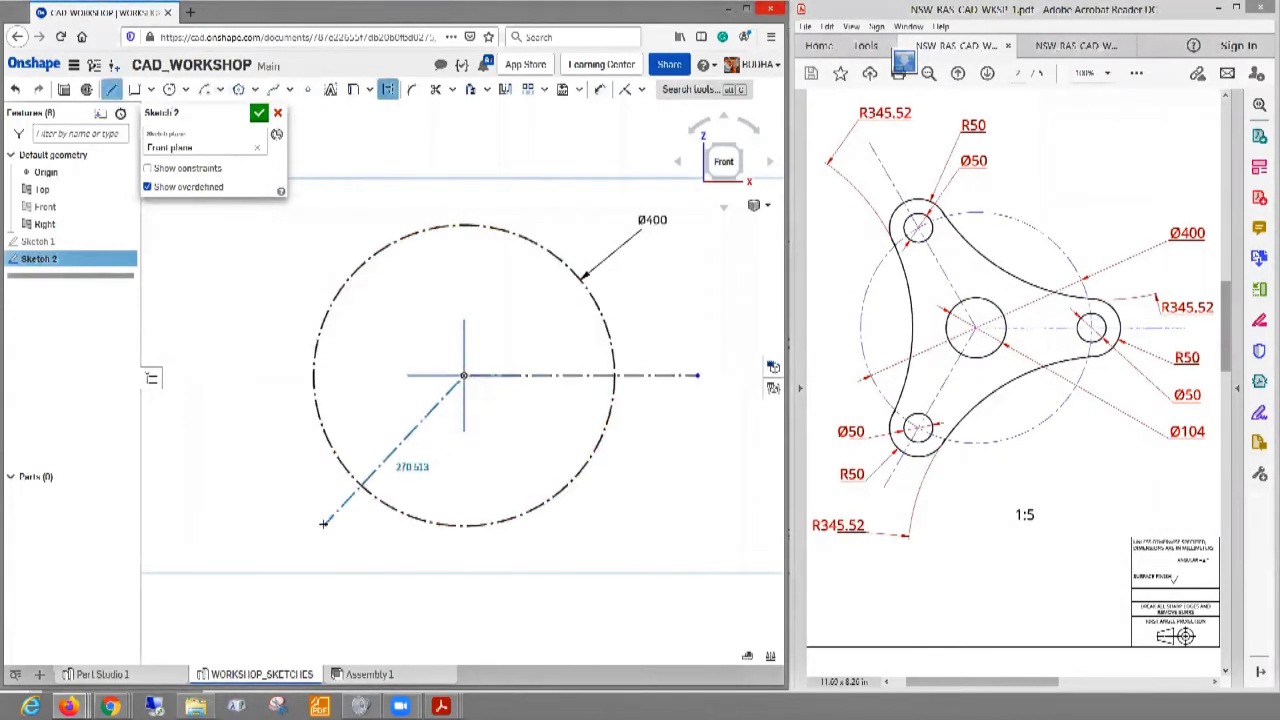
click(326, 527)
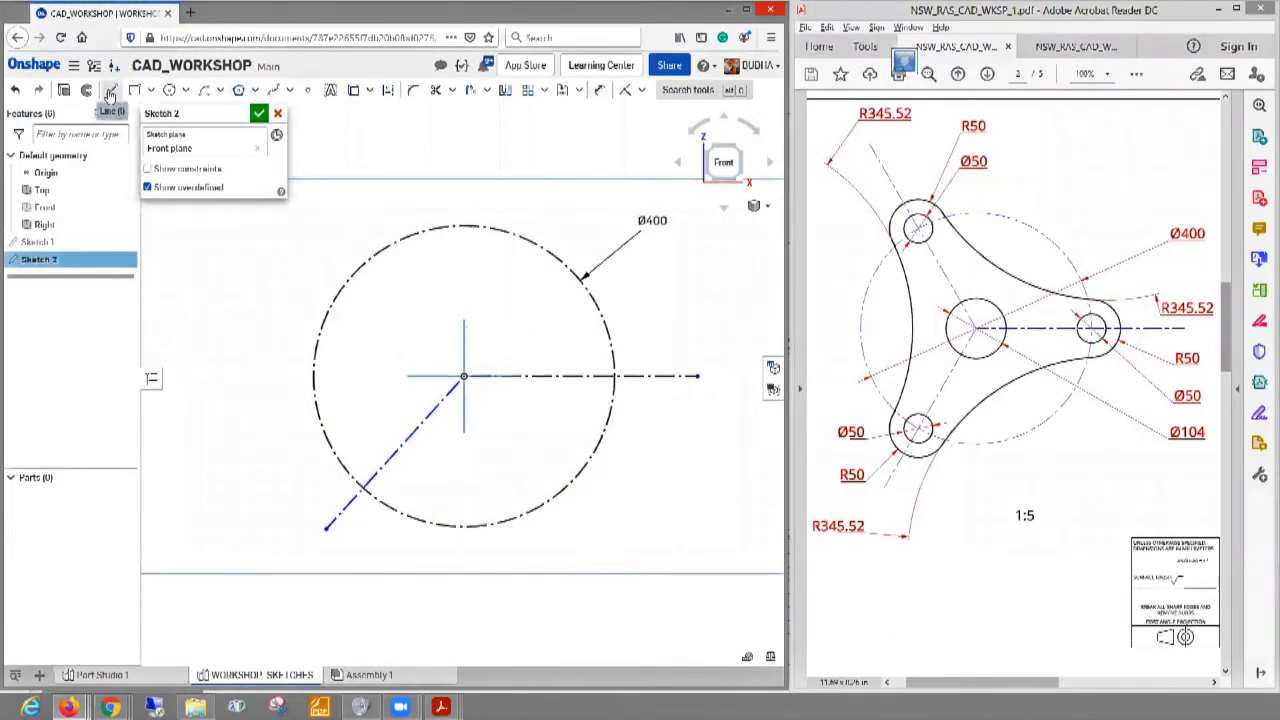
click(386, 92)
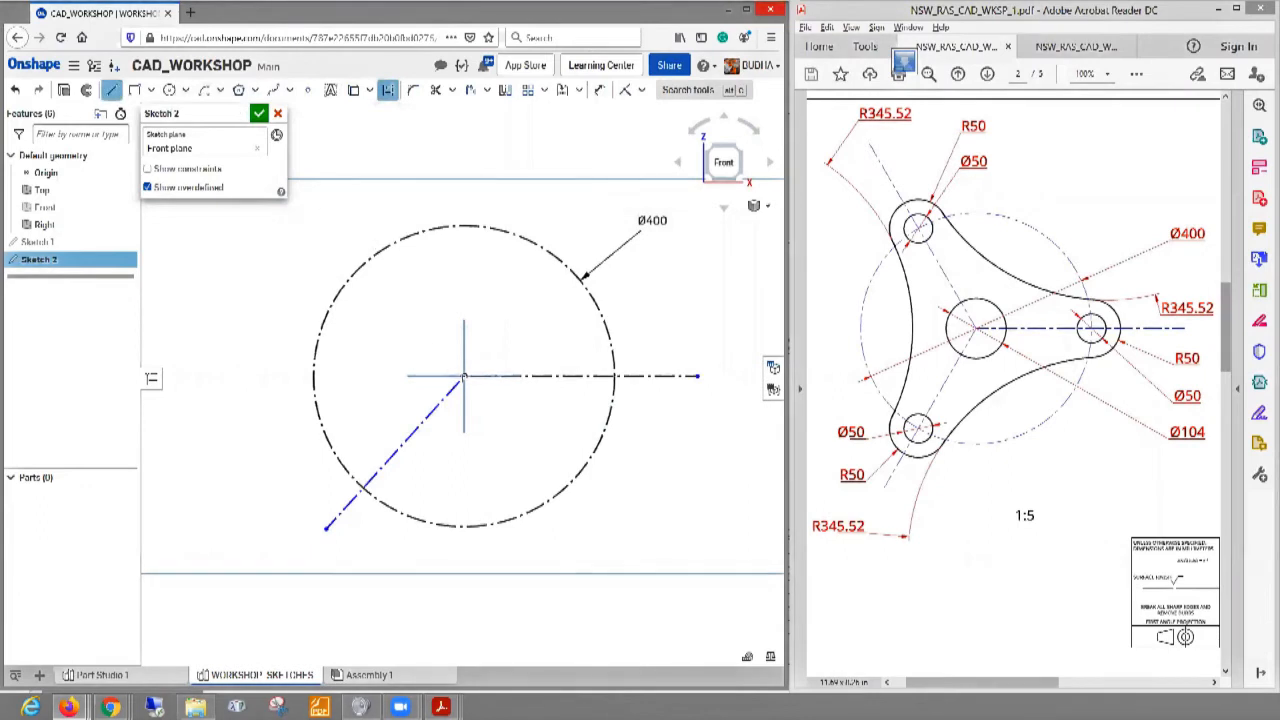
click(464, 377)
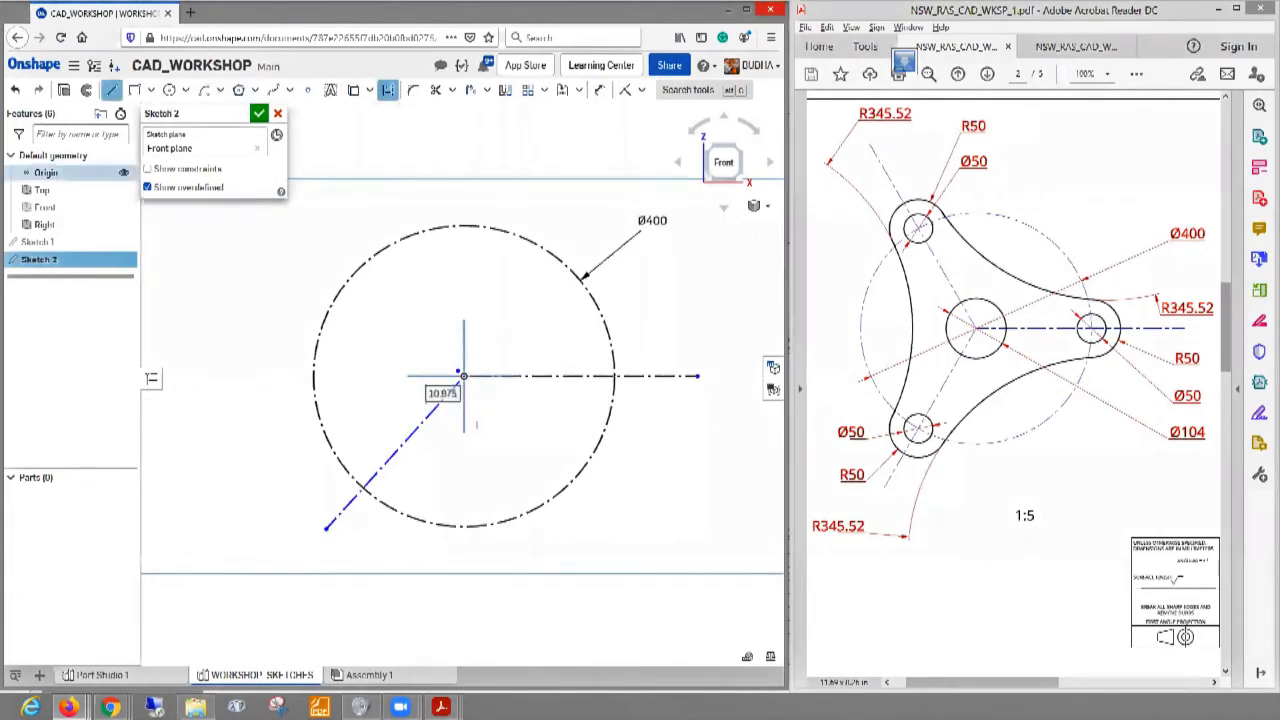
key(Escape)
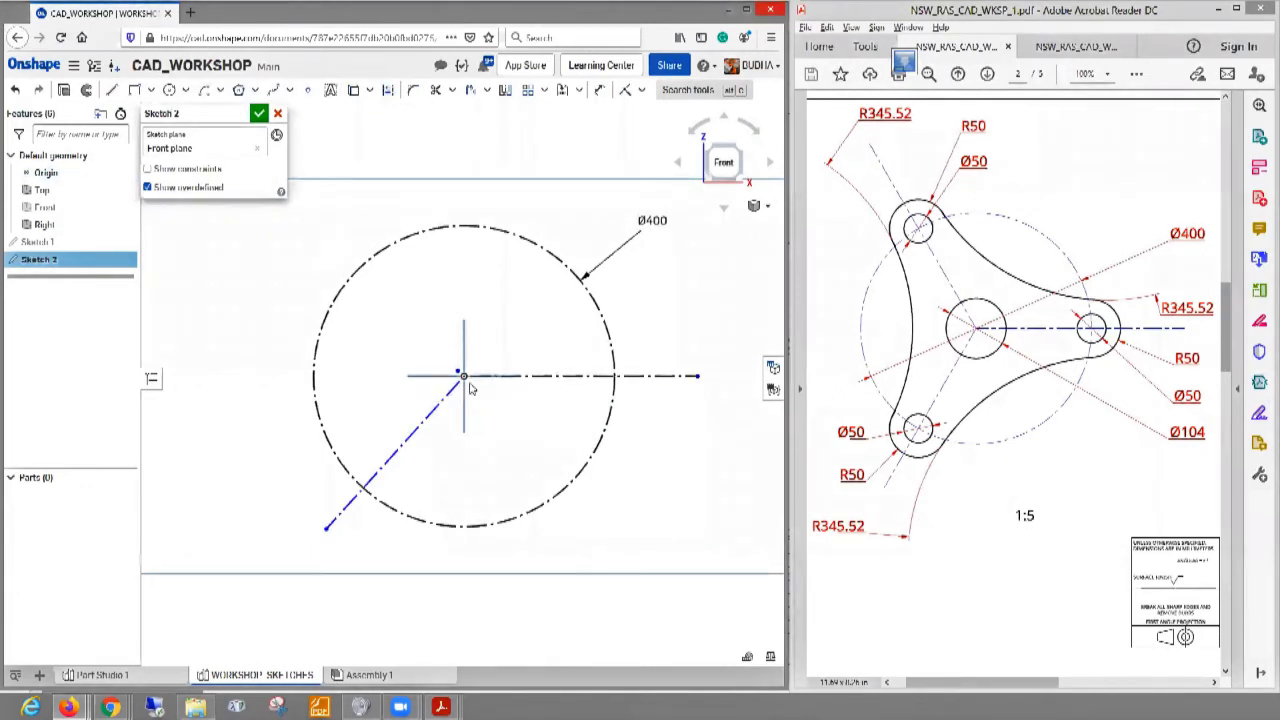
click(16, 97)
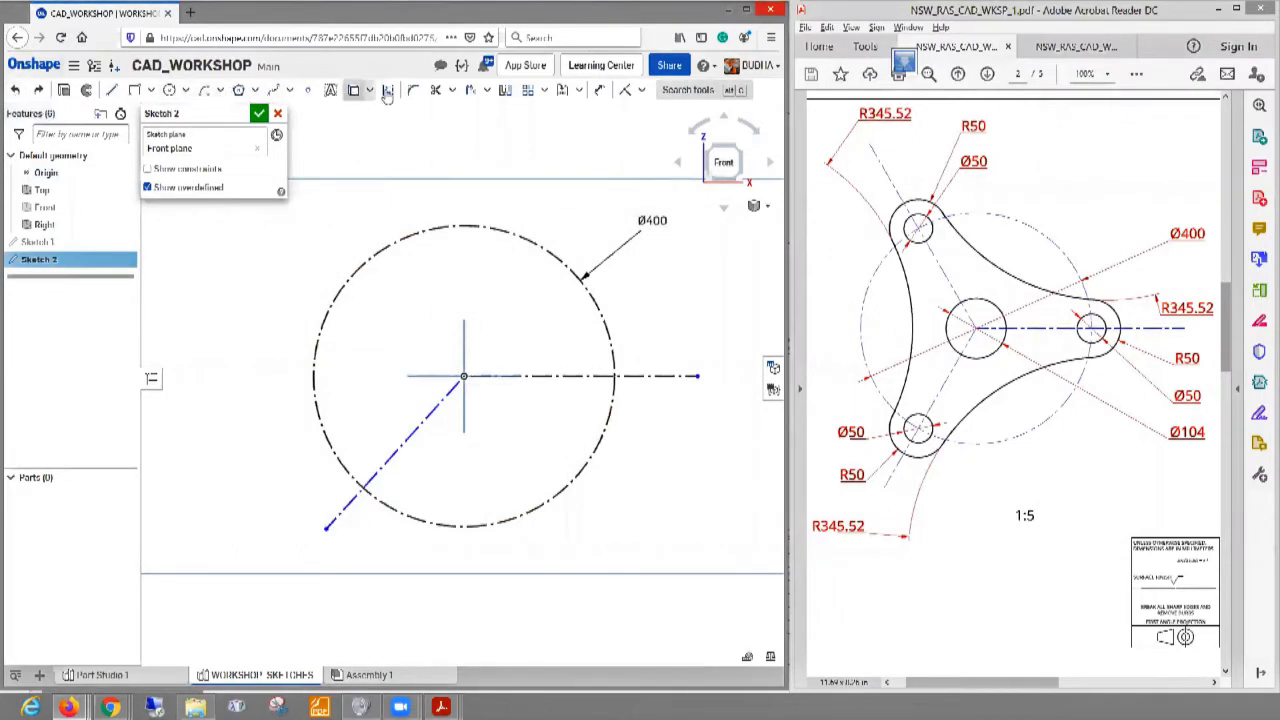
- Sketch a third construction line from the origin toward the upper left, about 304 mm long, ending outside the circle
click(388, 94)
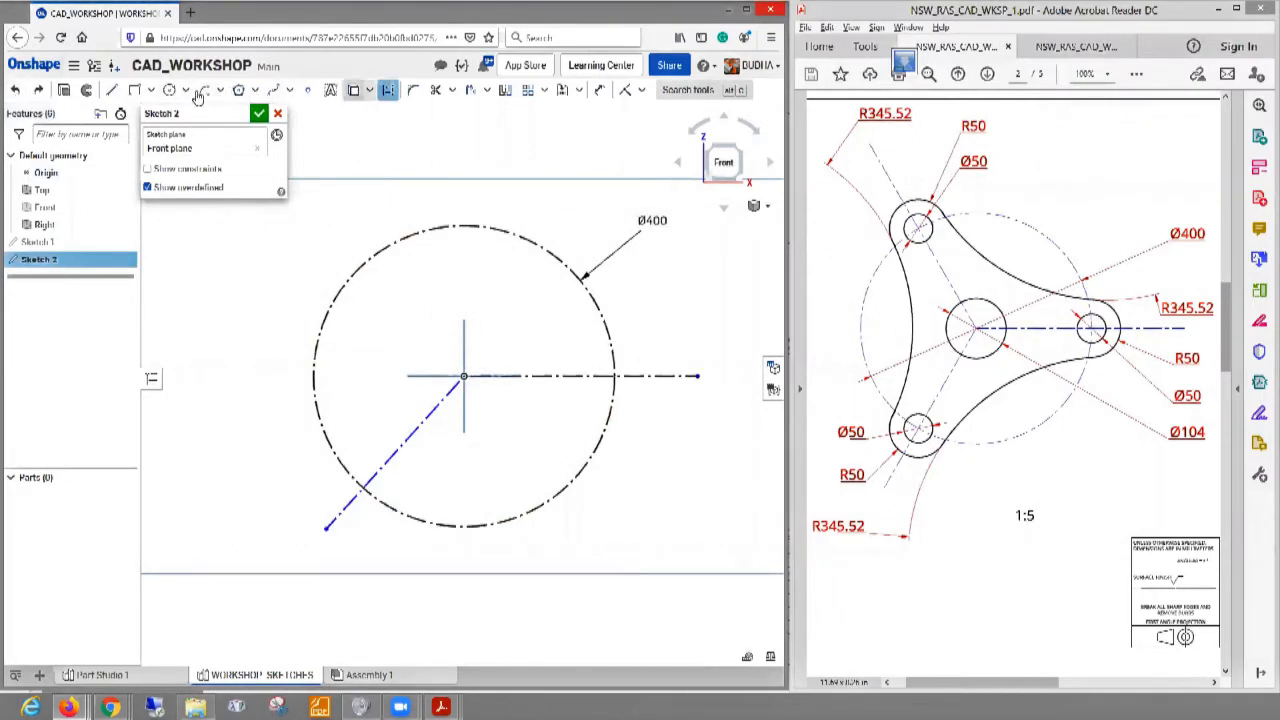
click(464, 376)
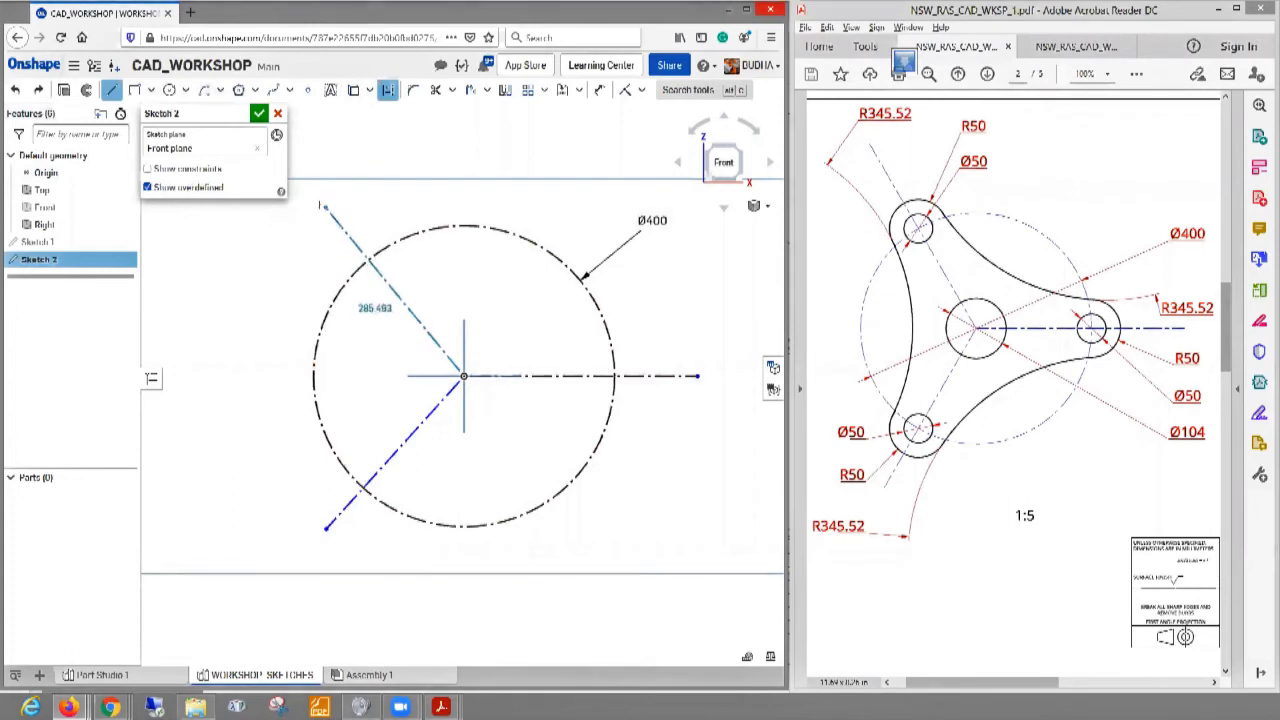
click(315, 203)
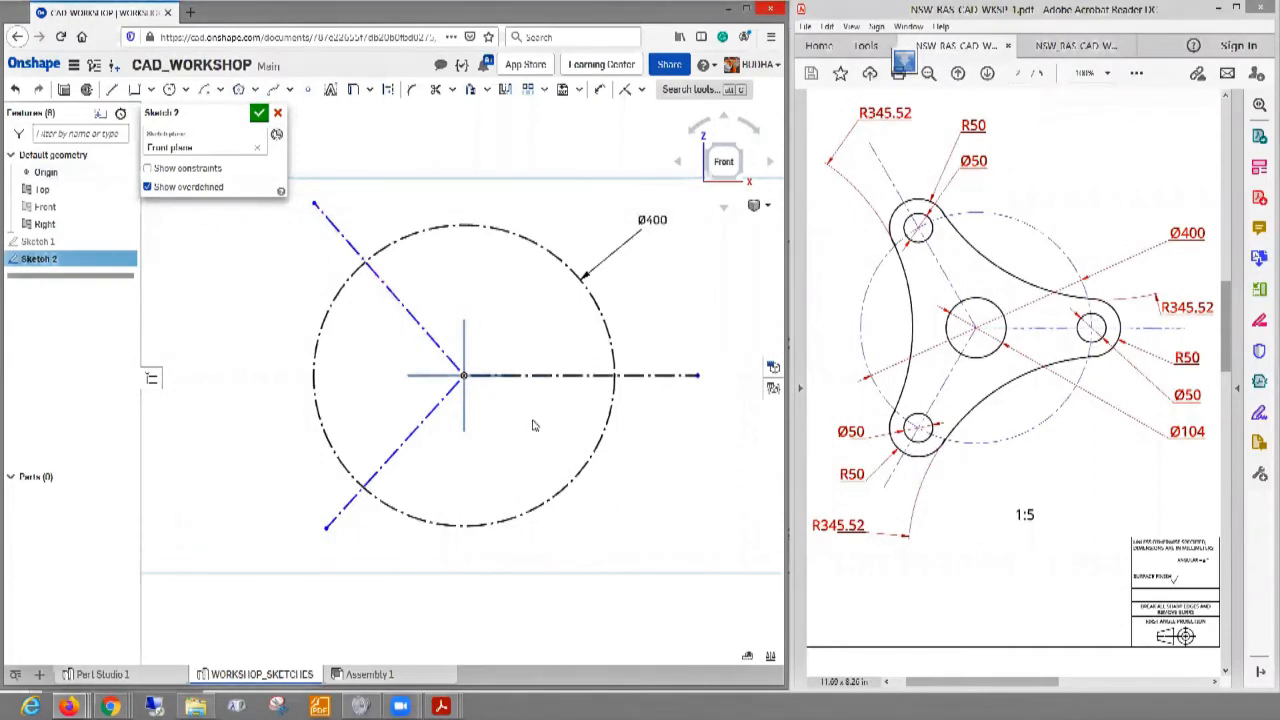
- Dimension the angle between the horizontal construction line and the upper-left construction line as 120°
click(598, 91)
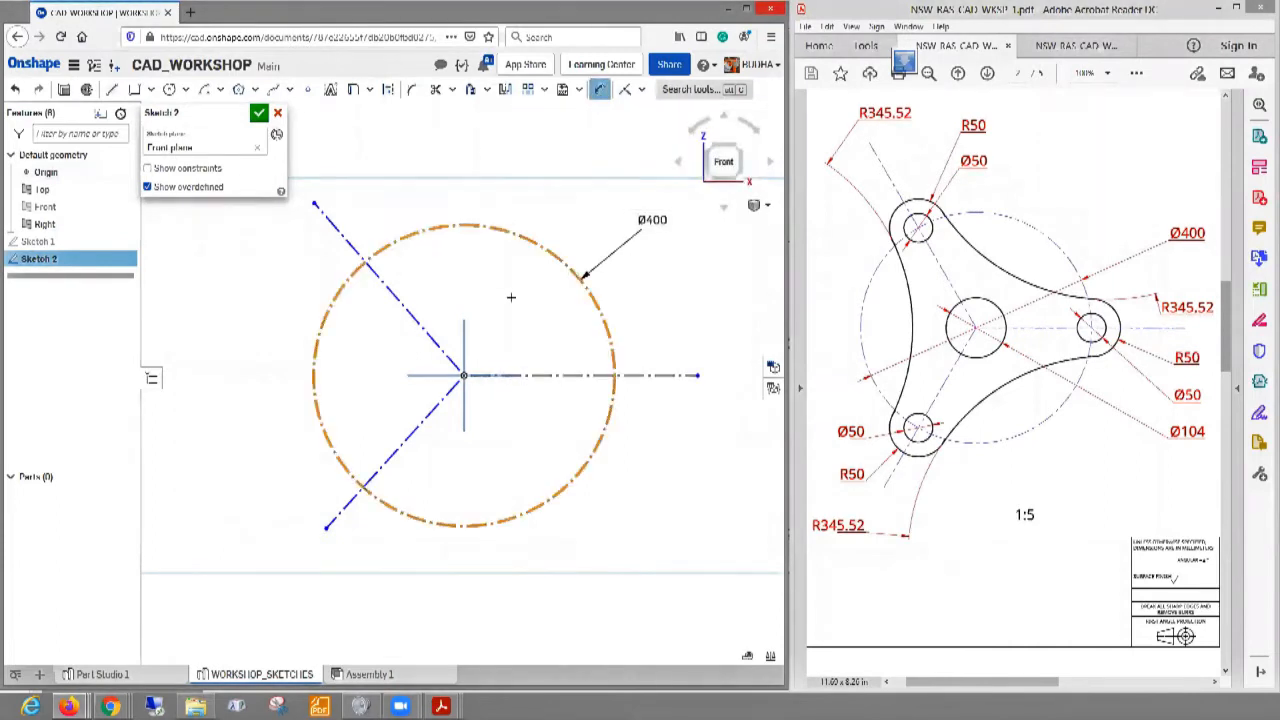
click(518, 374)
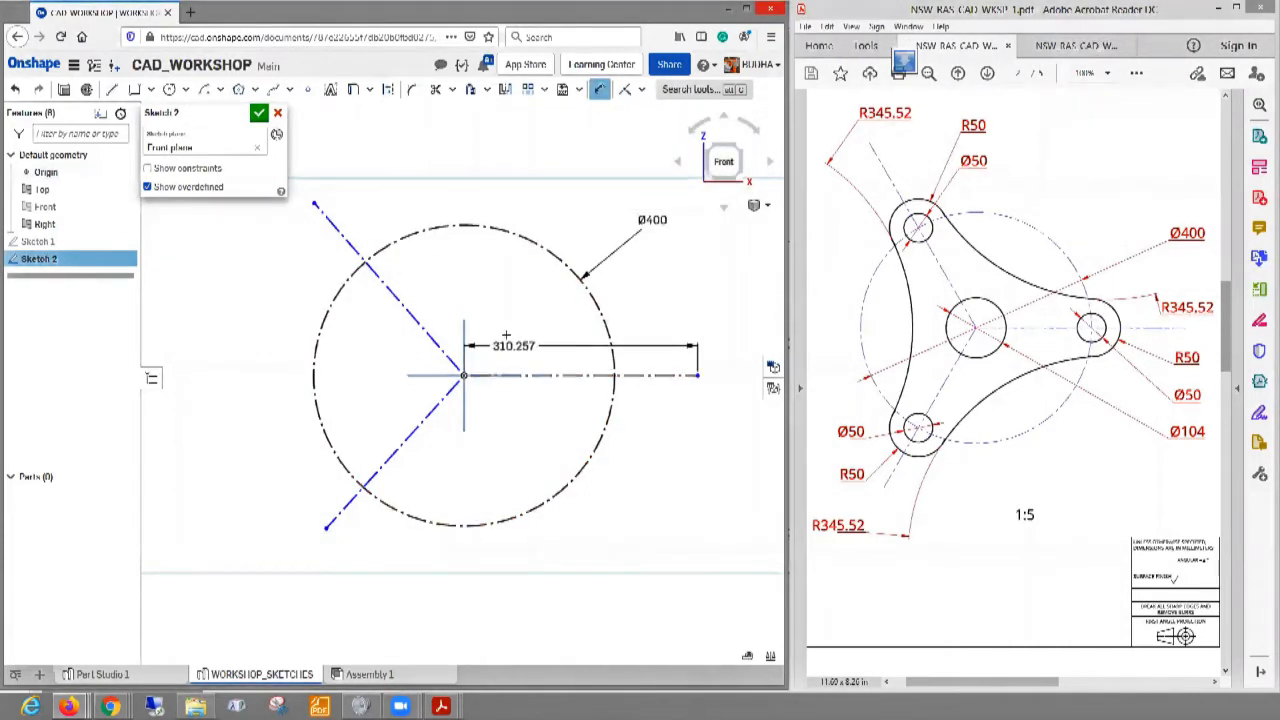
click(407, 311)
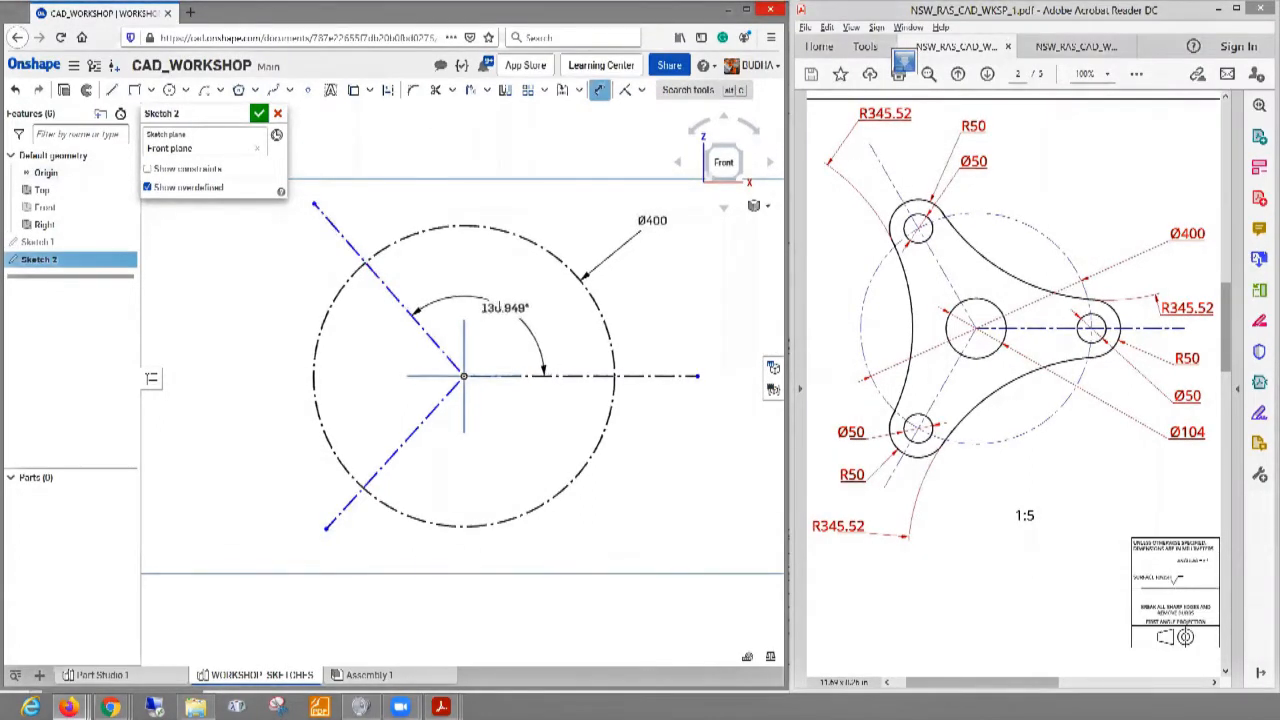
click(504, 349)
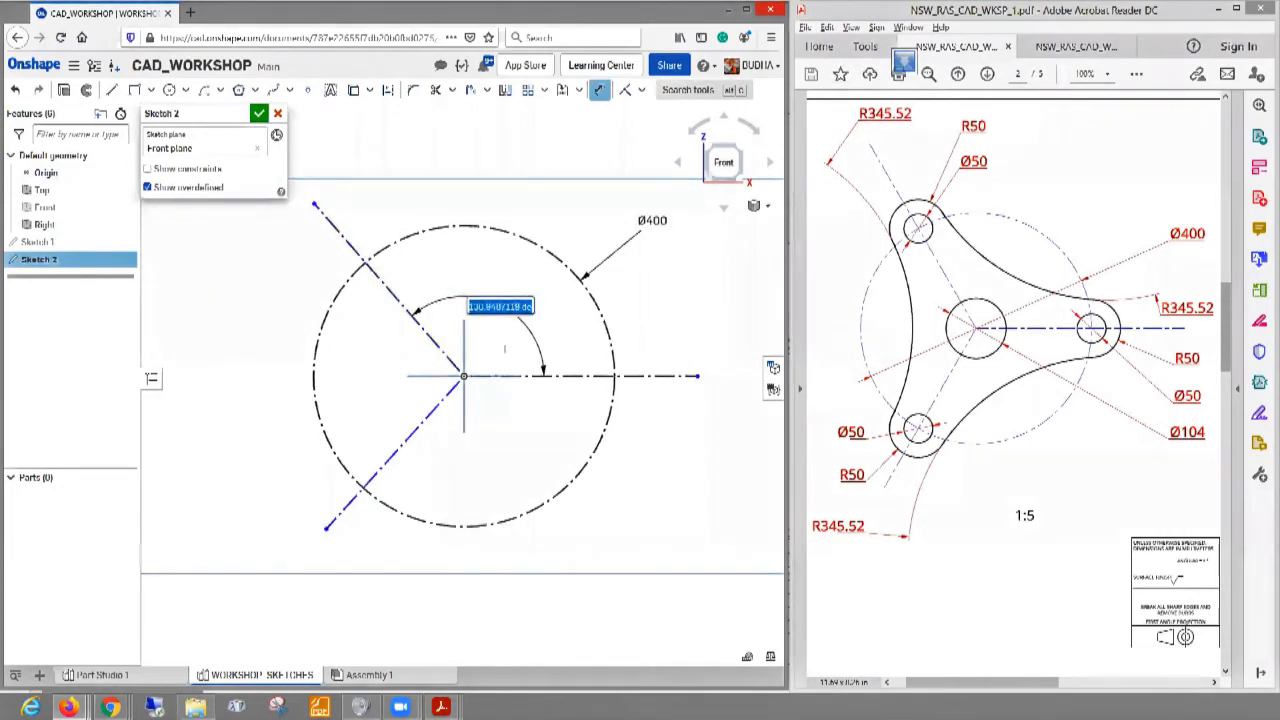
text(120)
key(Return)
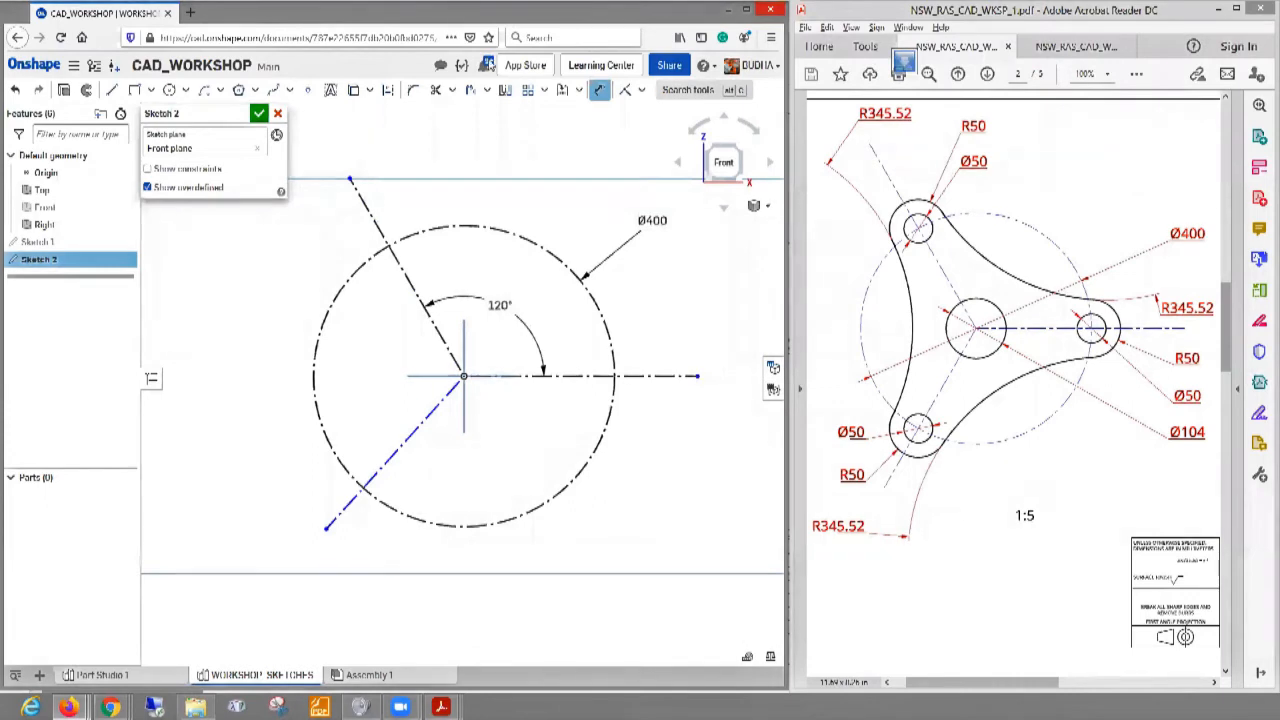
- Dimension the angle between the upper-left and lower-left construction lines as 120°
click(389, 91)
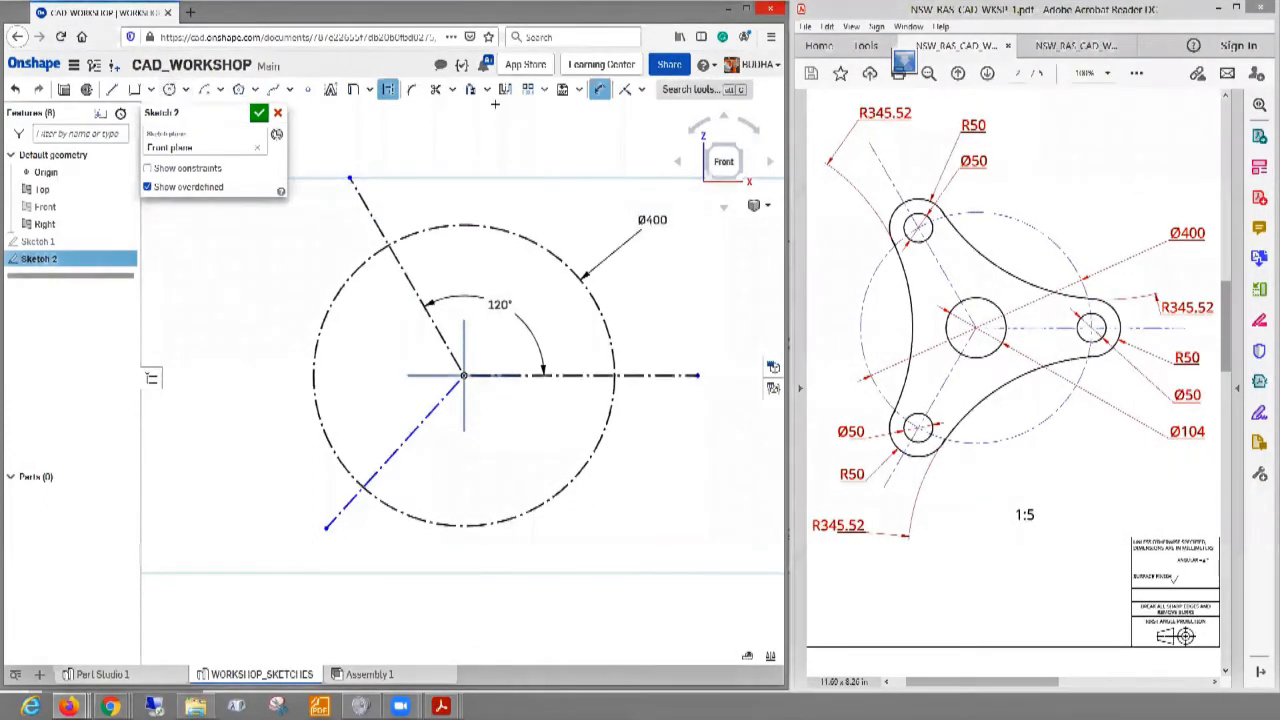
click(390, 92)
click(414, 288)
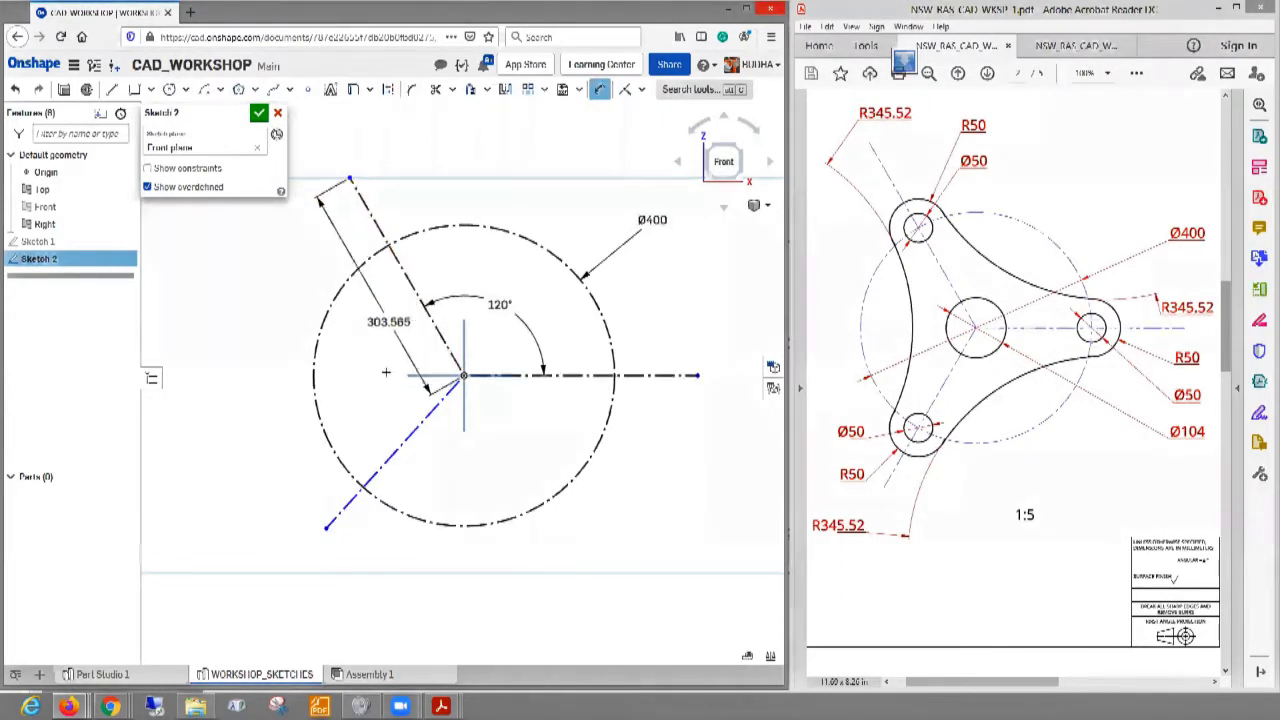
click(405, 440)
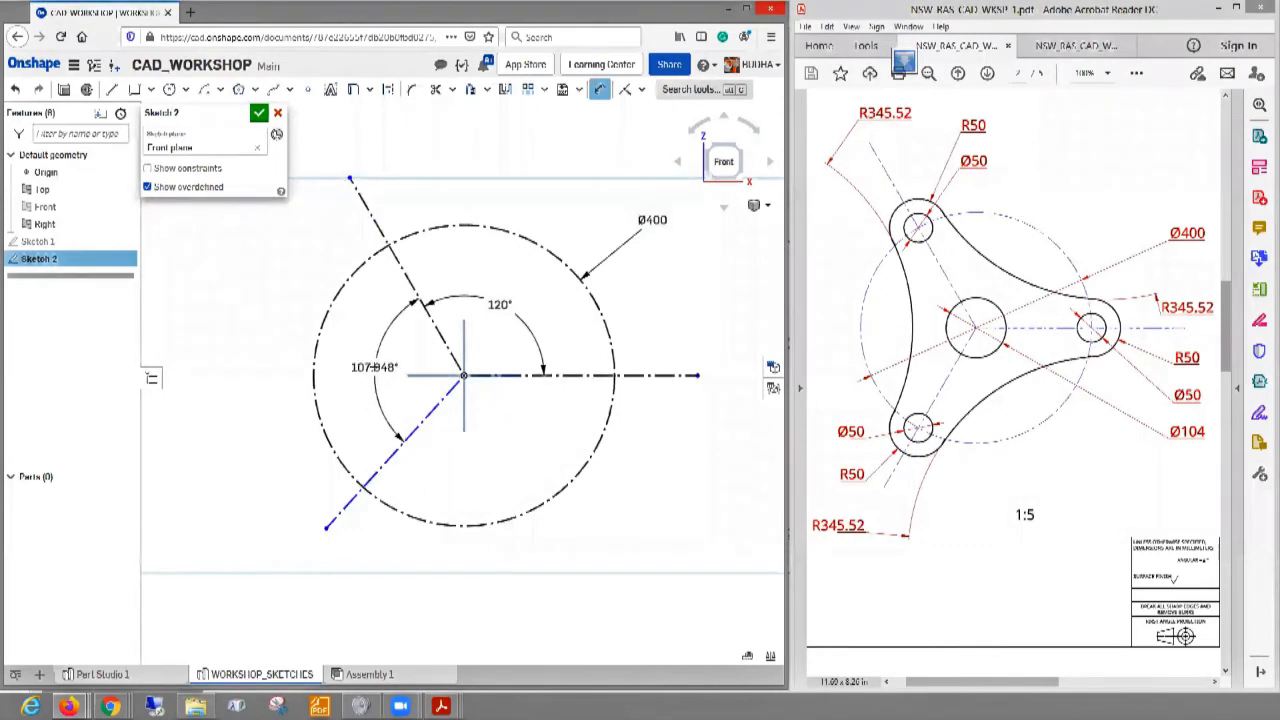
click(373, 368)
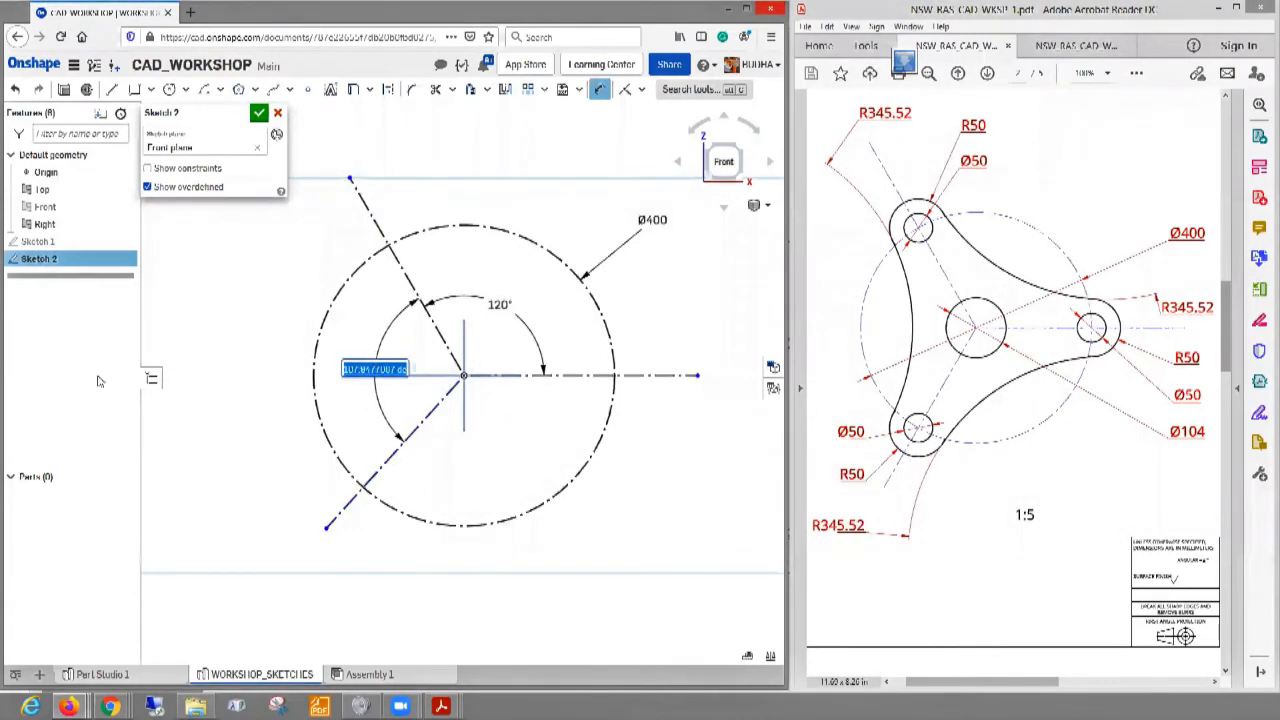
text(120)
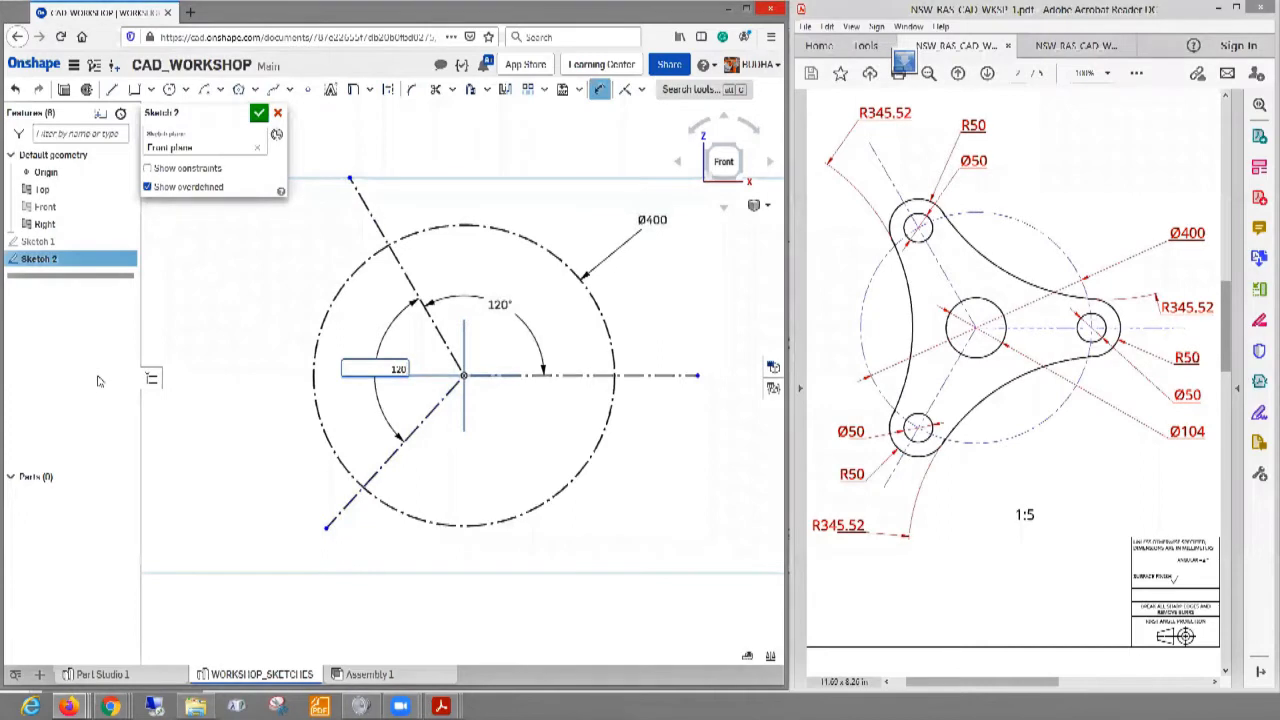
key(Return)
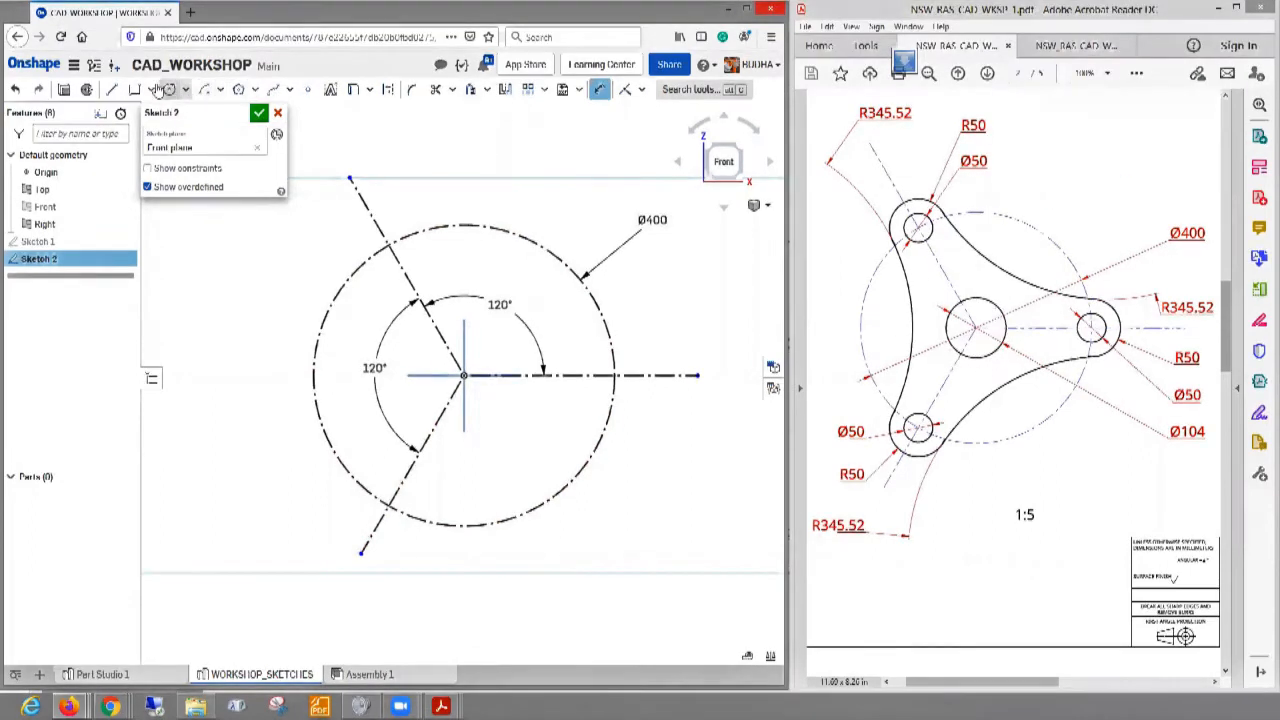
- Sketch a solid-line circle about 117 mm in diameter centred on the origin for the plate's central hole
click(168, 90)
click(463, 375)
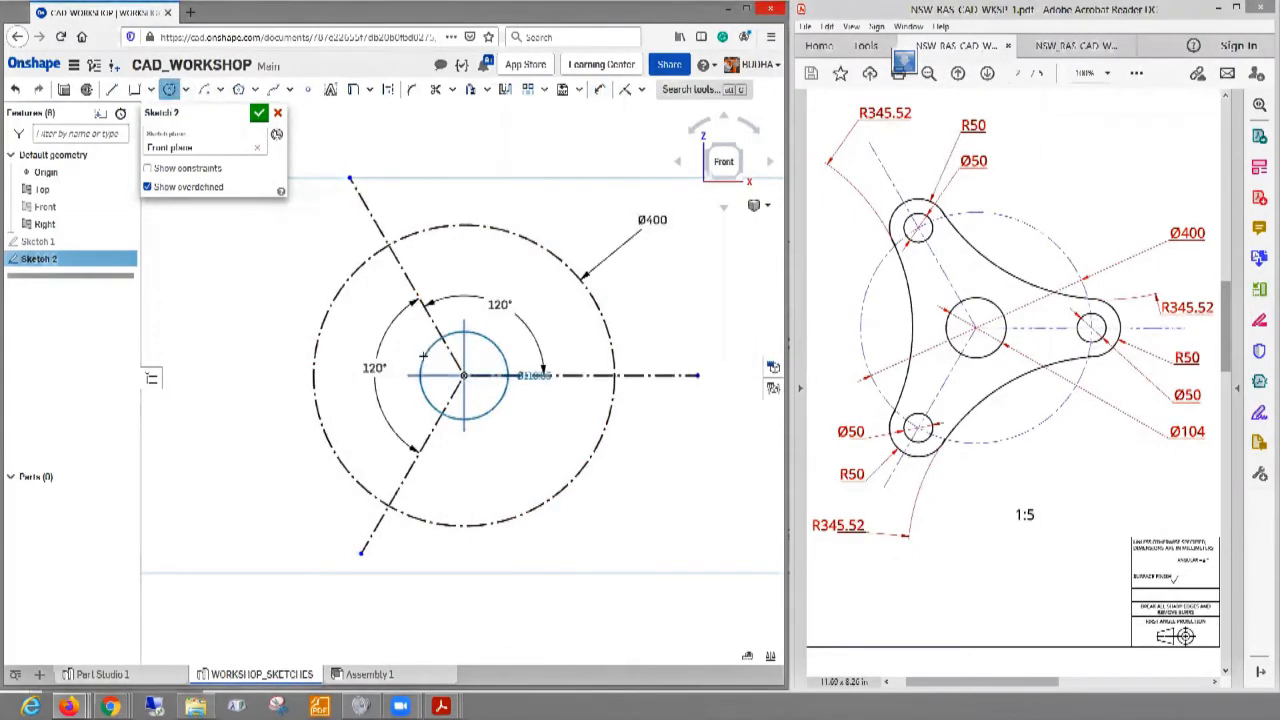
click(424, 357)
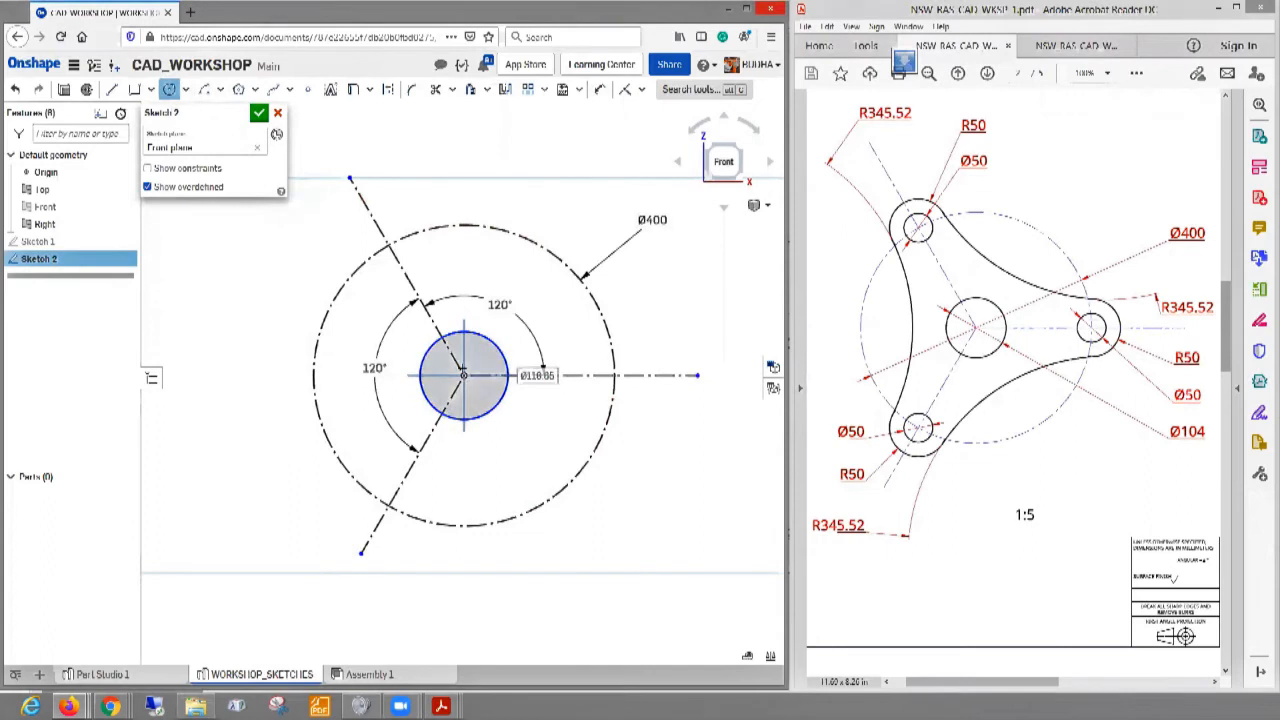
- Dimension the central circle's diameter as 104 mm
click(599, 90)
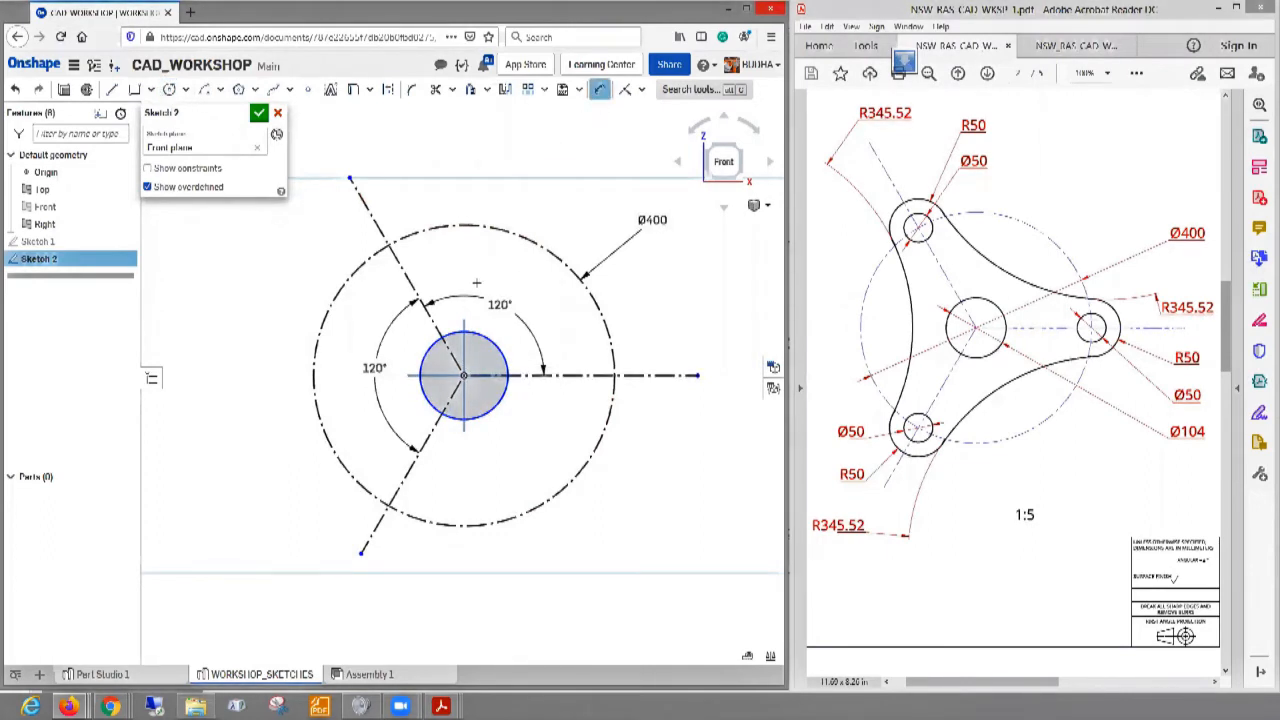
click(419, 360)
click(228, 295)
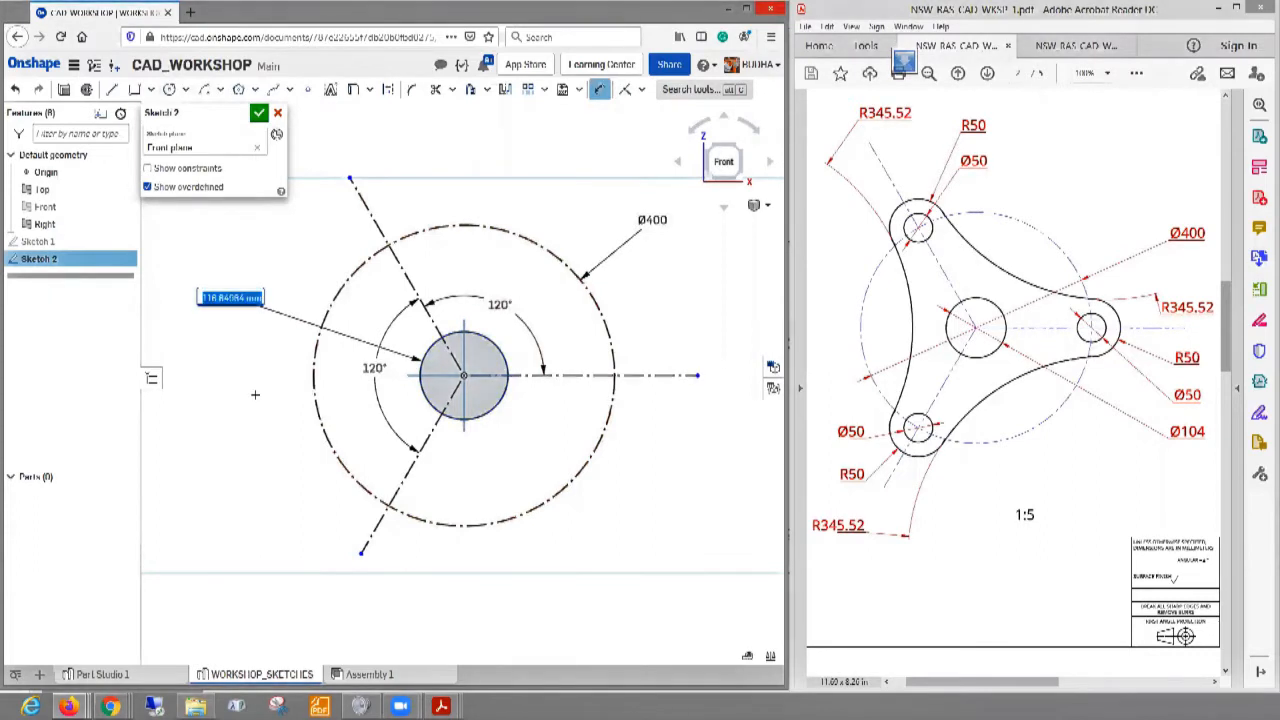
text(104)
key(Return)
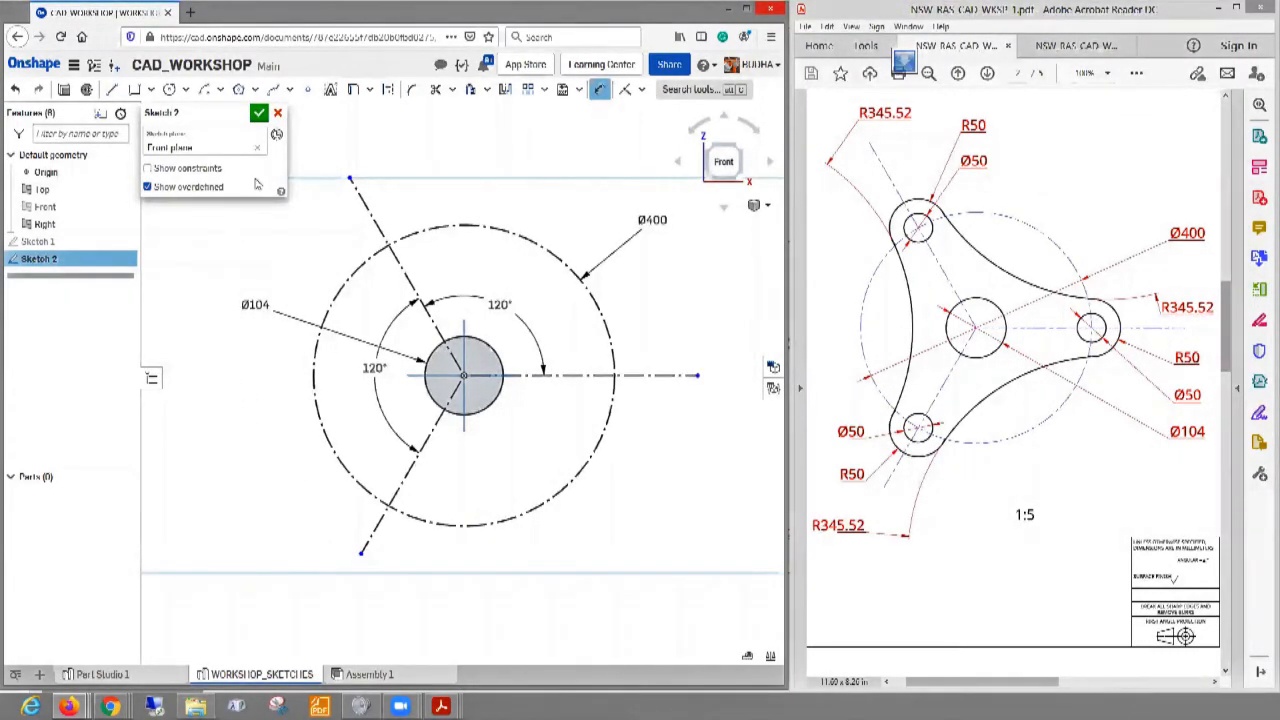
- Sketch a circle about 39 mm in diameter centred where the upper-left construction line crosses the 400 mm construction circle
click(170, 90)
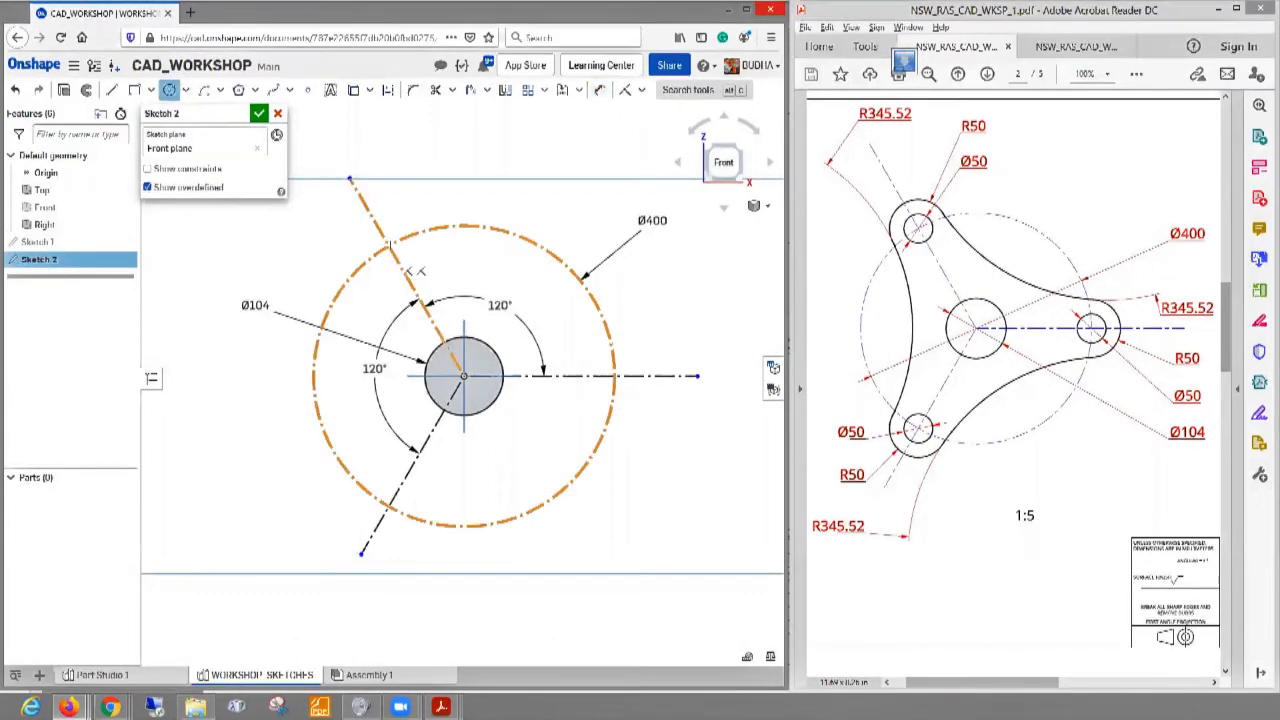
scroll(375, 250, up, 3)
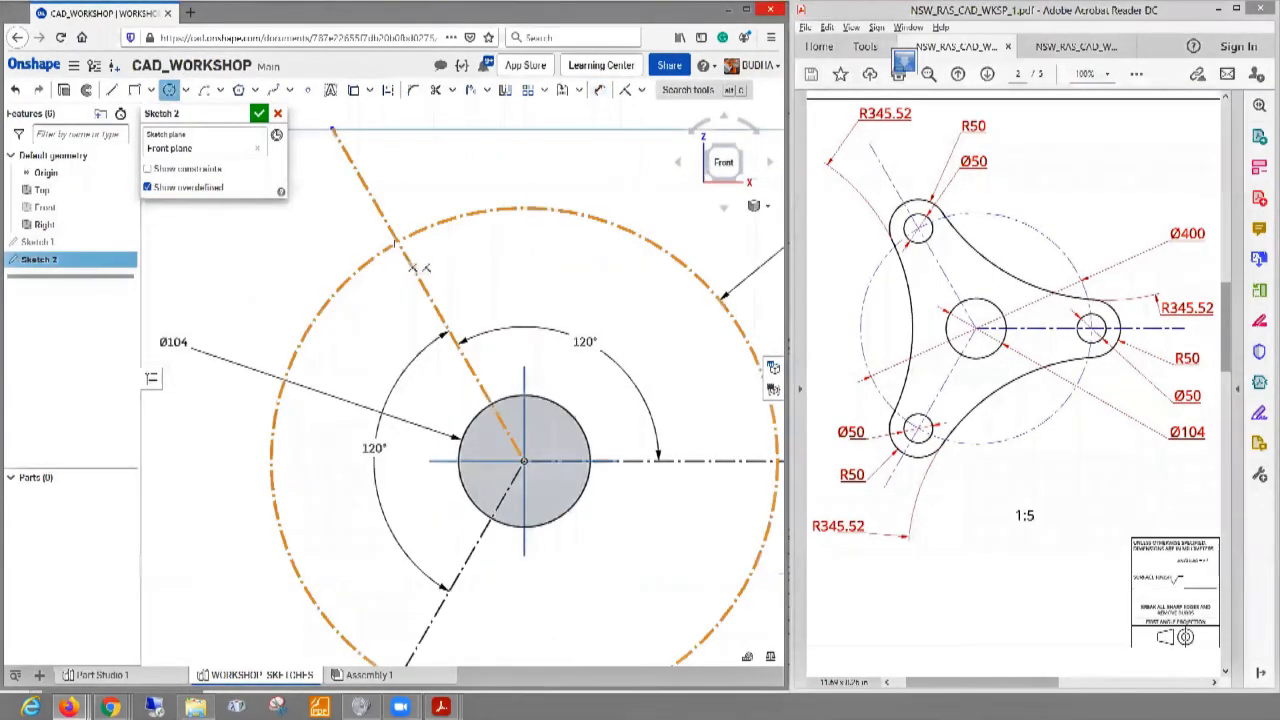
click(399, 239)
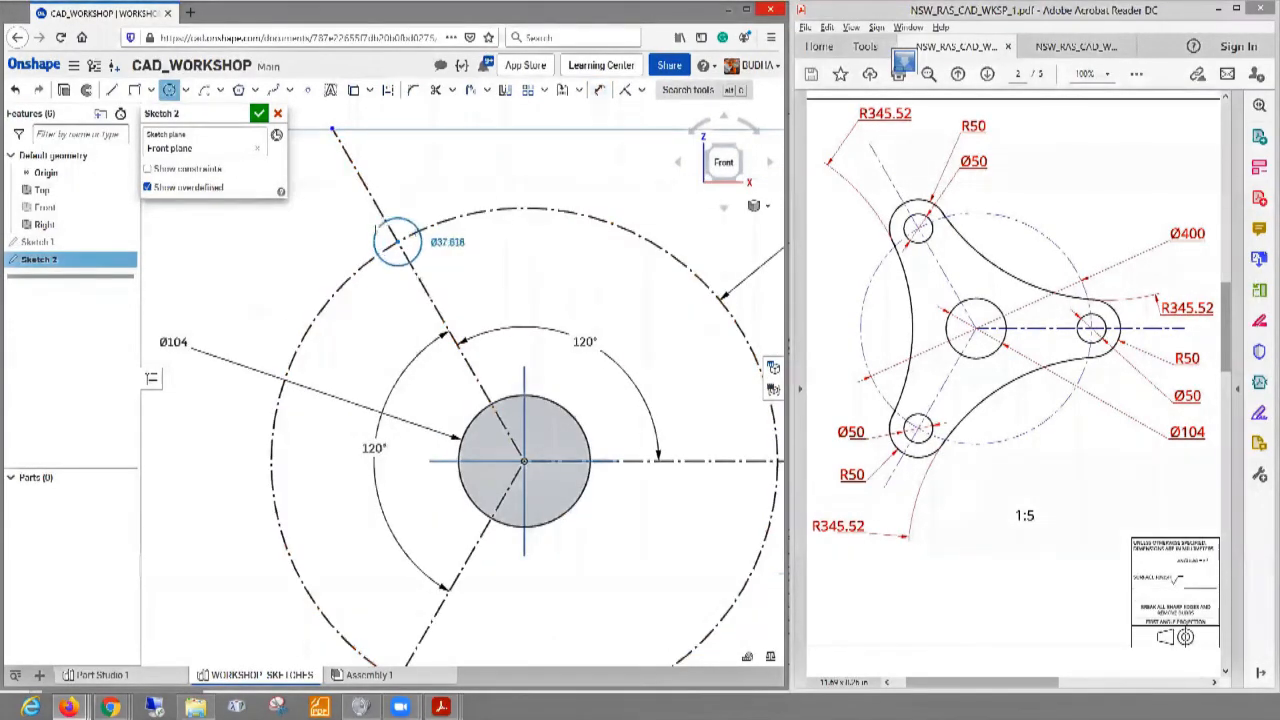
click(420, 245)
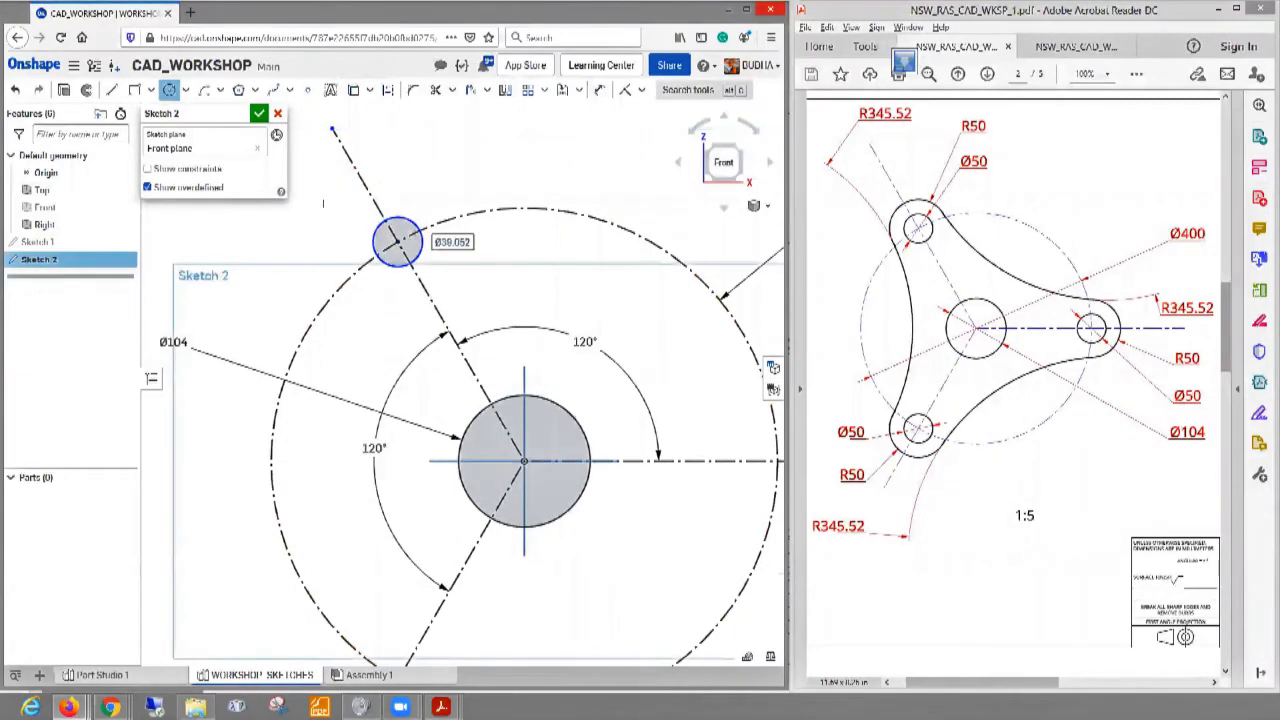
- Dimension the upper-left hole circle's diameter as 50 mm
scroll(406, 279, down, 2)
scroll(395, 258, down, 1)
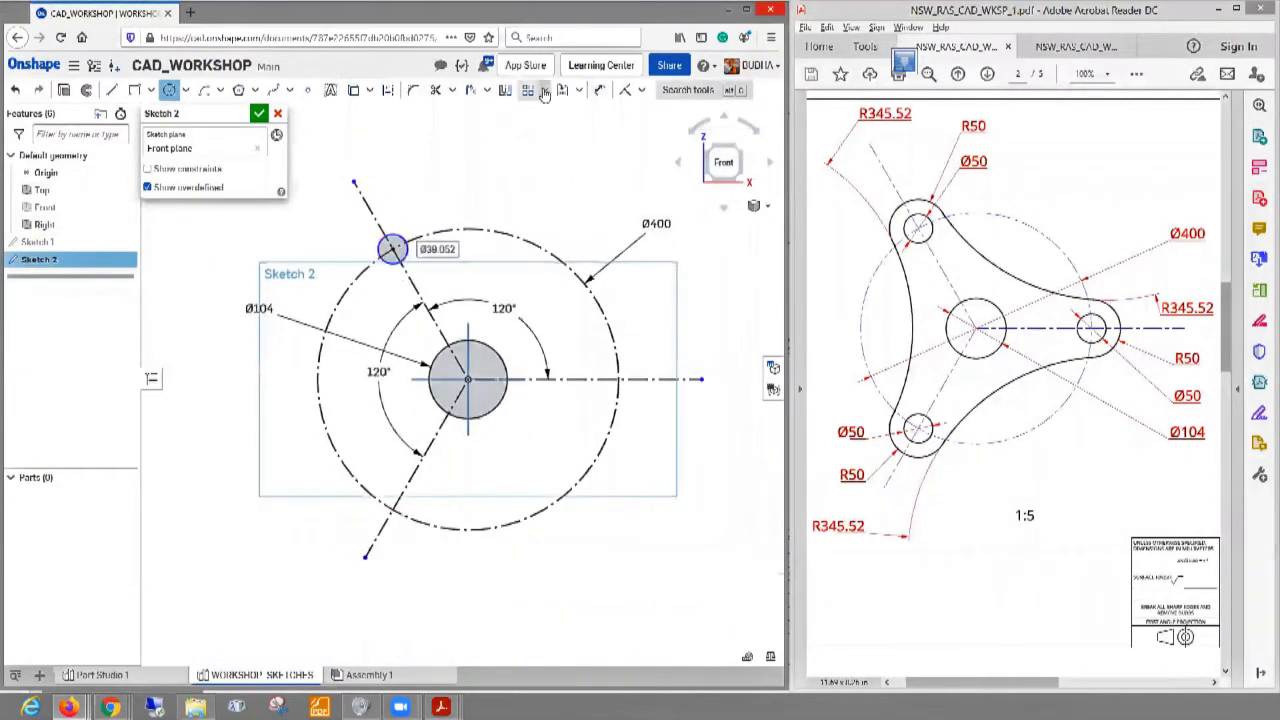
click(598, 89)
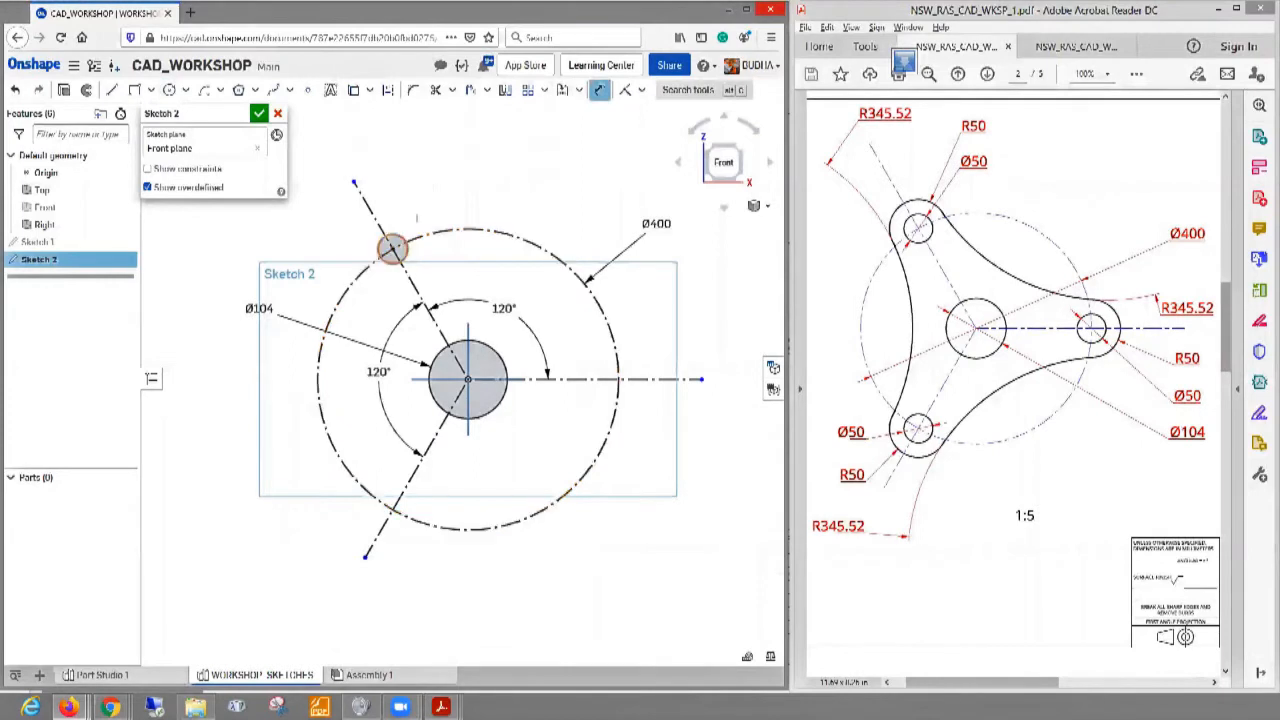
click(400, 236)
click(460, 183)
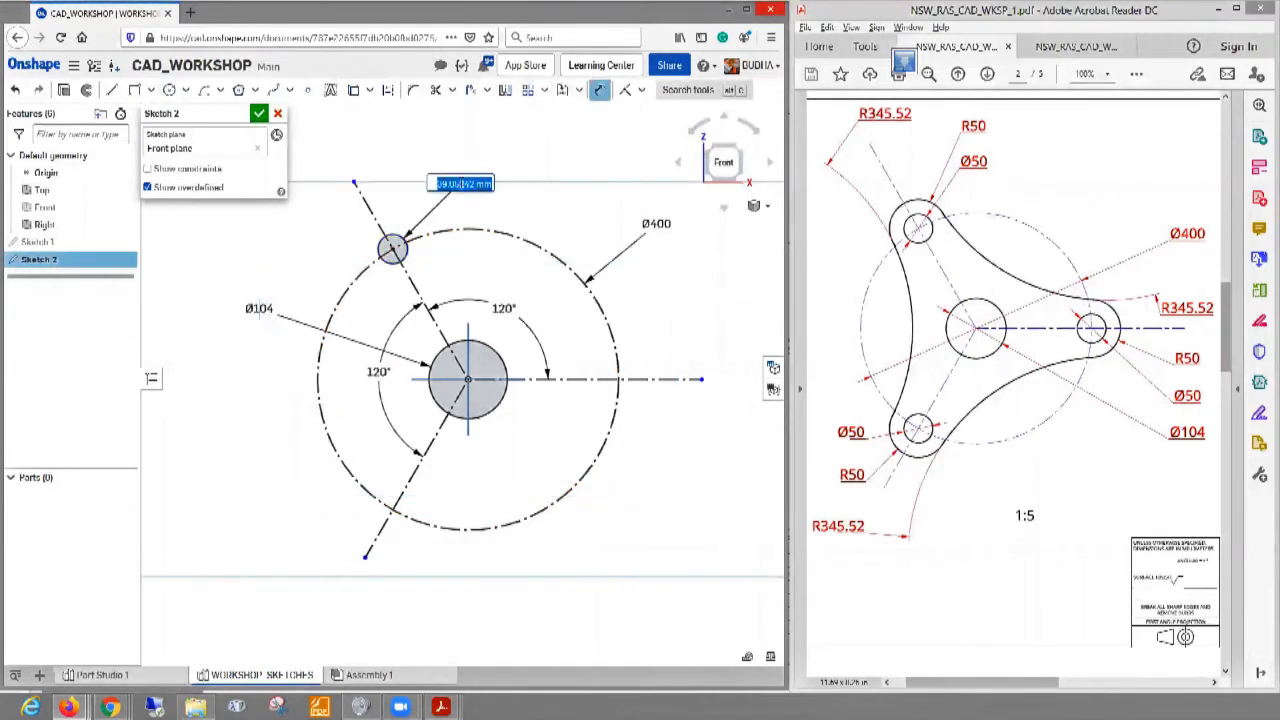
text(50)
key(Return)
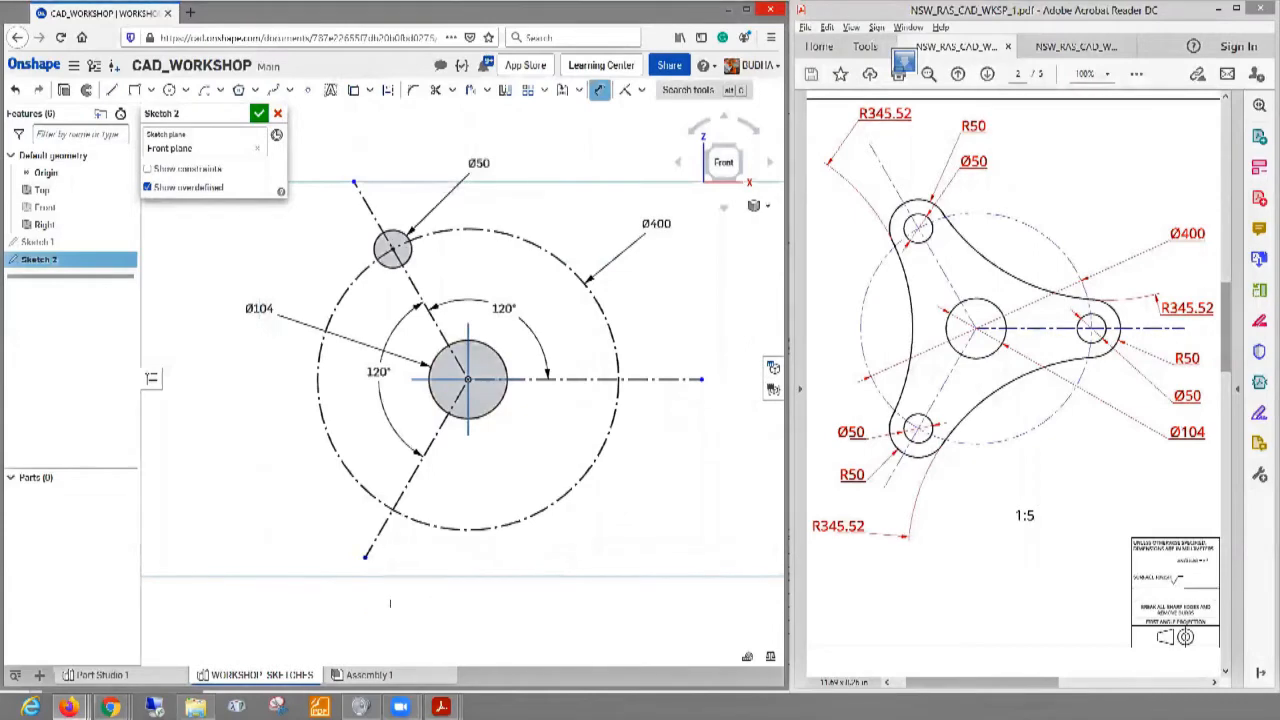
- Sketch a circle about 61 mm in diameter centred where the lower-left construction line crosses the 400 mm construction circle
click(169, 89)
scroll(438, 545, up, 5)
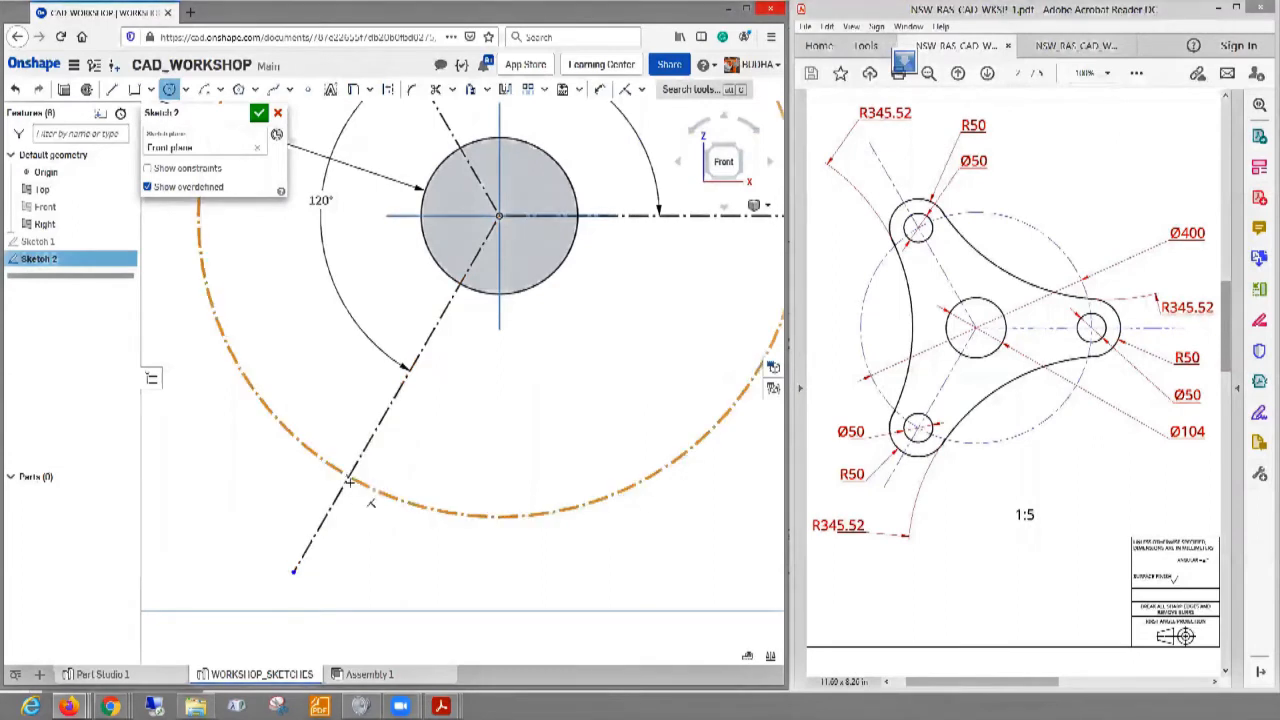
scroll(351, 486, up, 2)
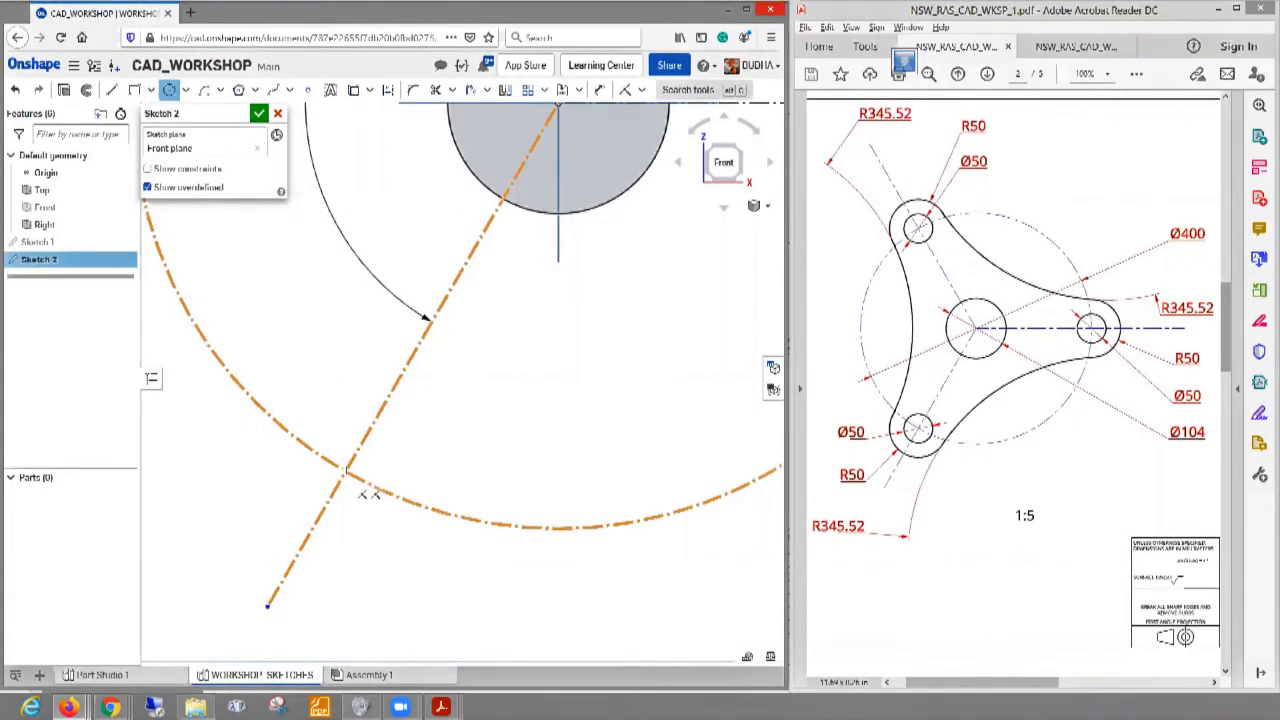
click(345, 470)
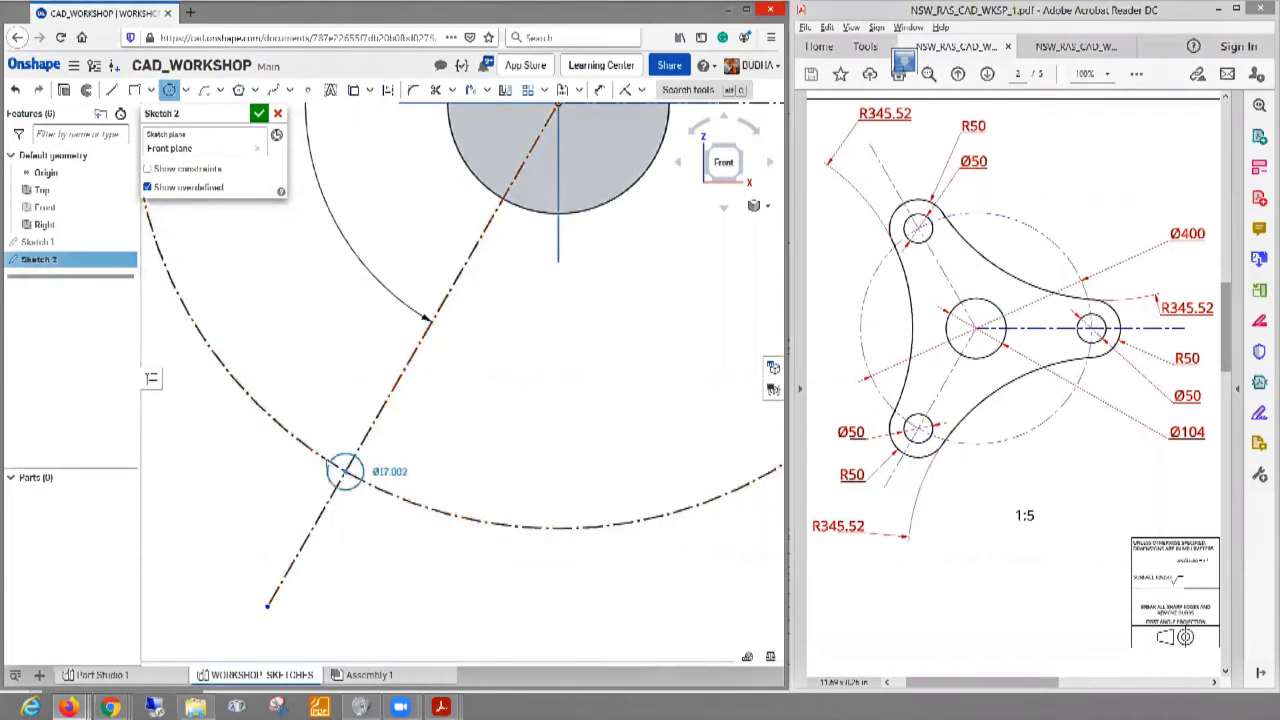
click(308, 414)
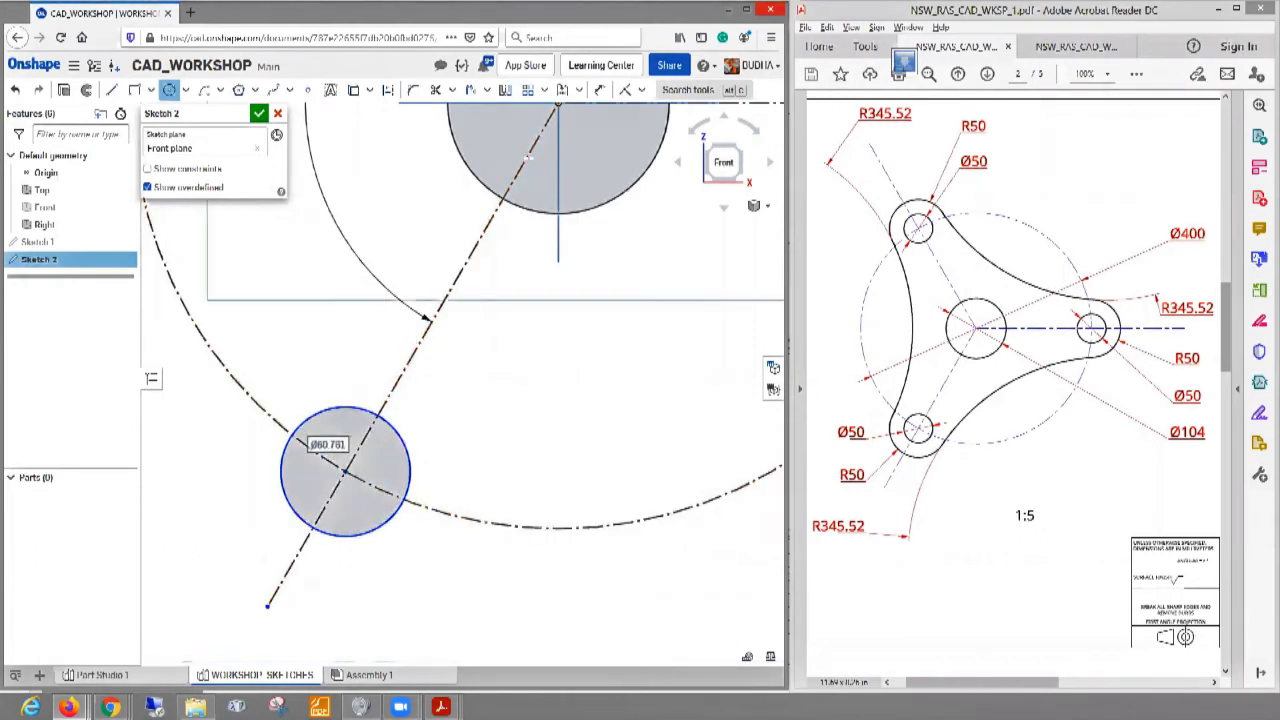
- Dimension the lower-left hole circle's diameter as 50 mm
click(600, 90)
click(330, 409)
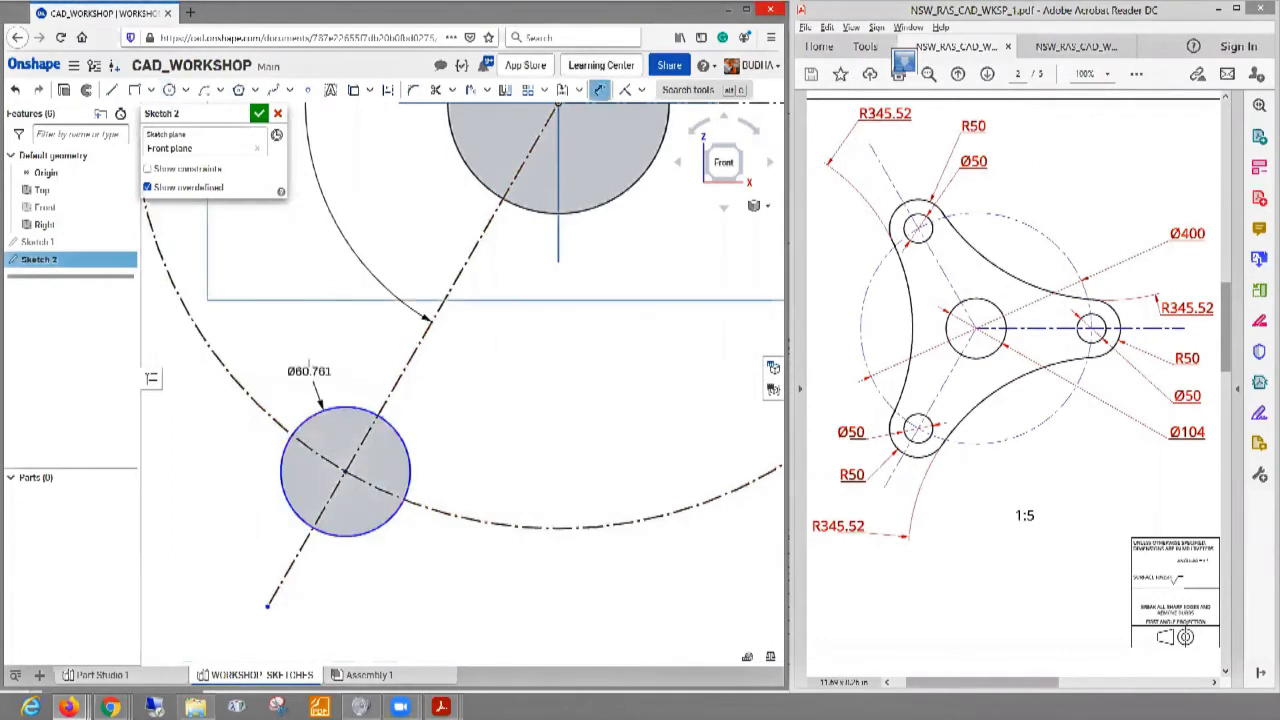
click(309, 364)
text(50)
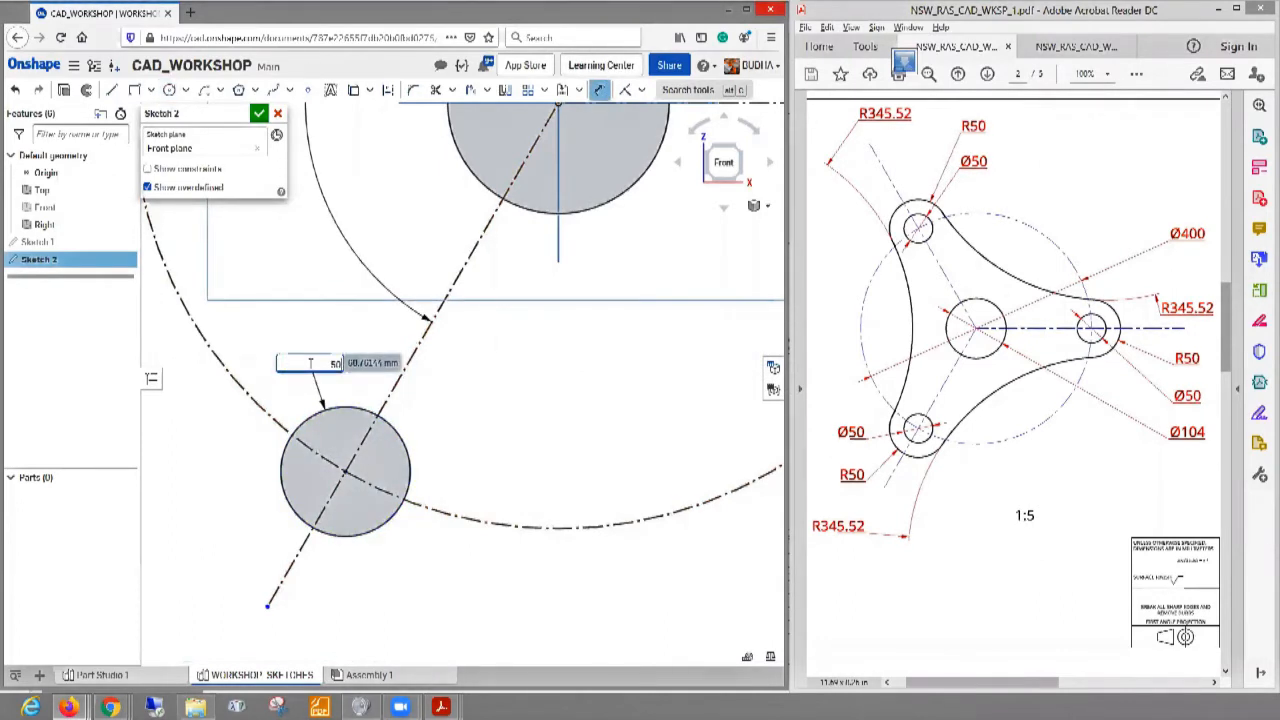
key(Return)
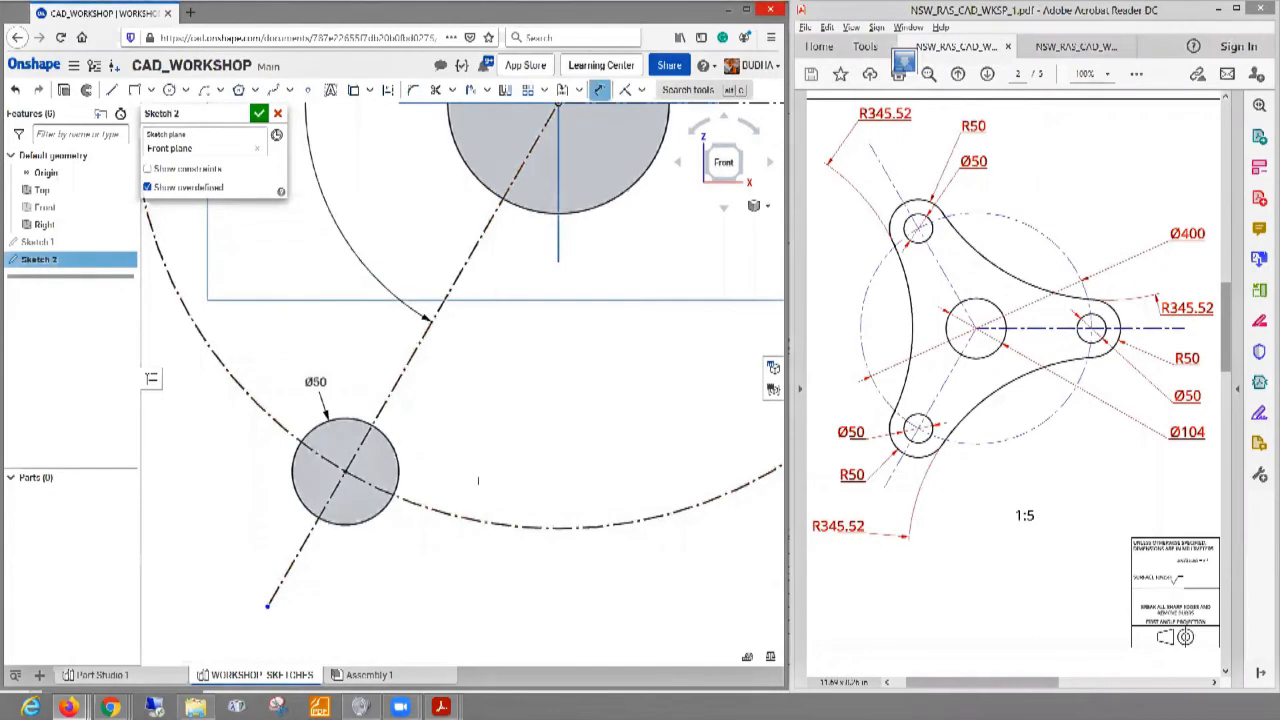
- Sketch a circle about 77 mm in diameter centred where the horizontal construction line crosses the 400 mm construction circle
scroll(518, 468, down, 5)
middle_drag(674, 482, 485, 512)
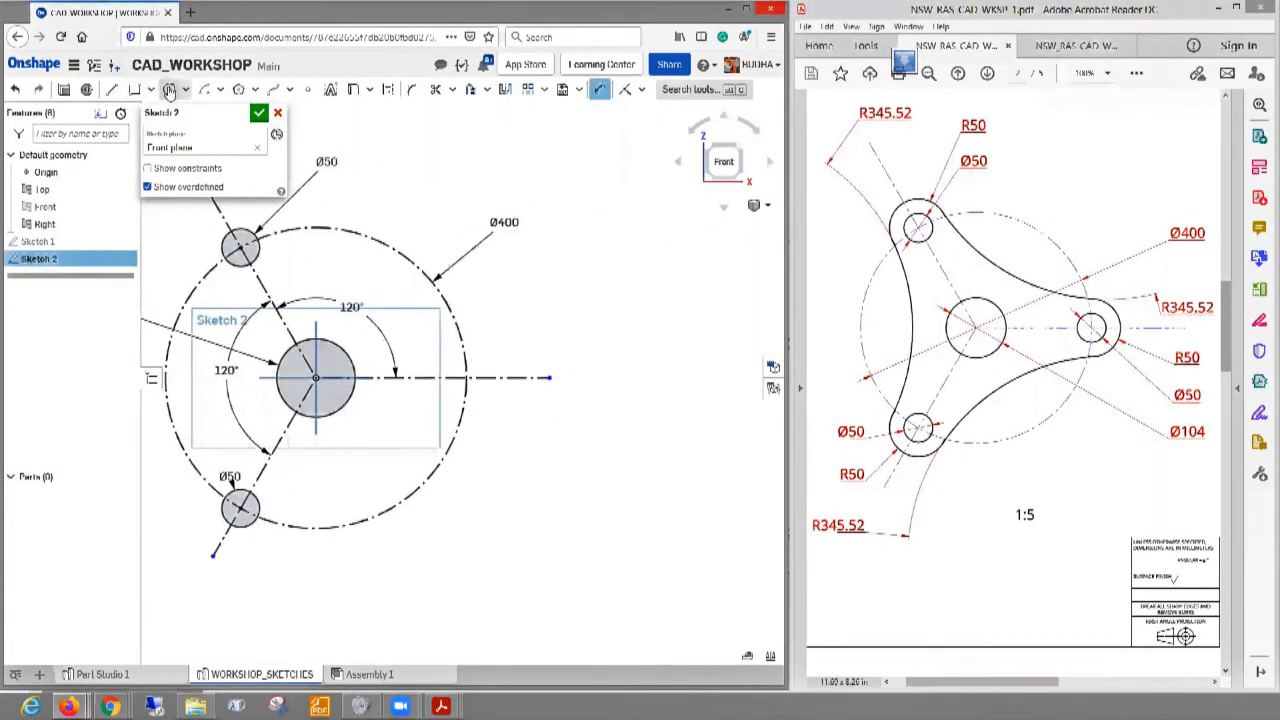
click(169, 89)
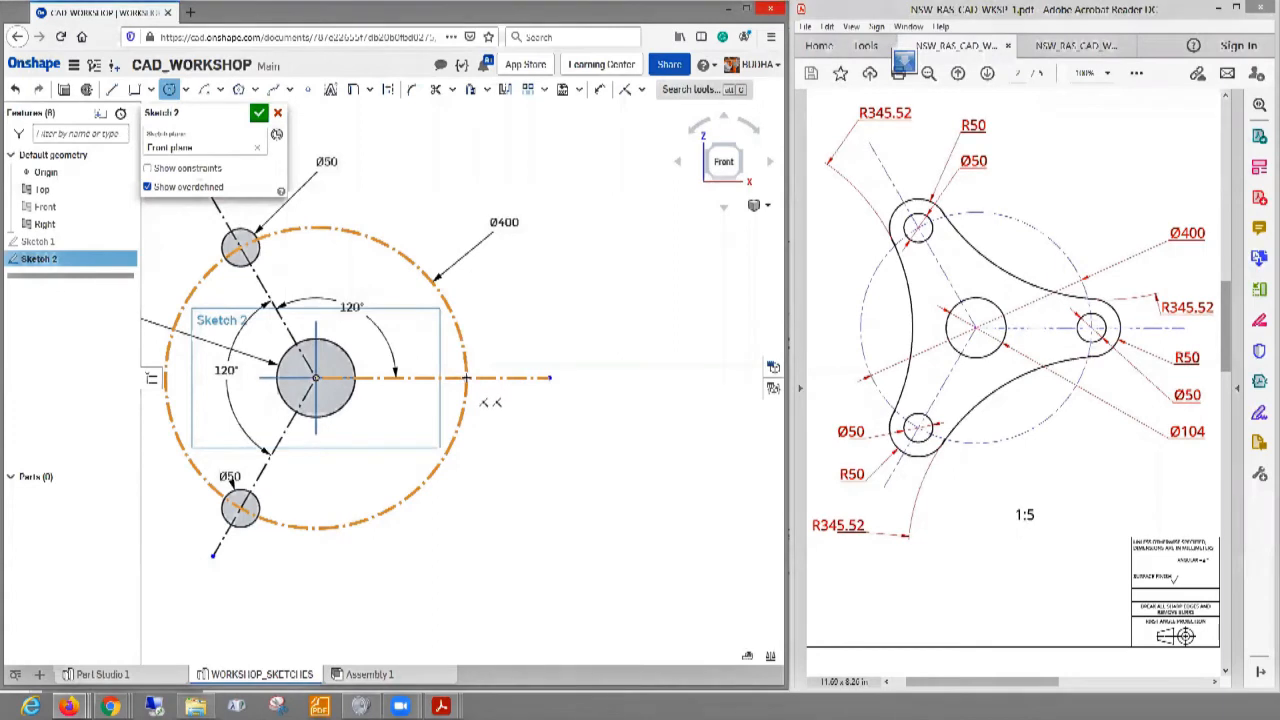
click(465, 377)
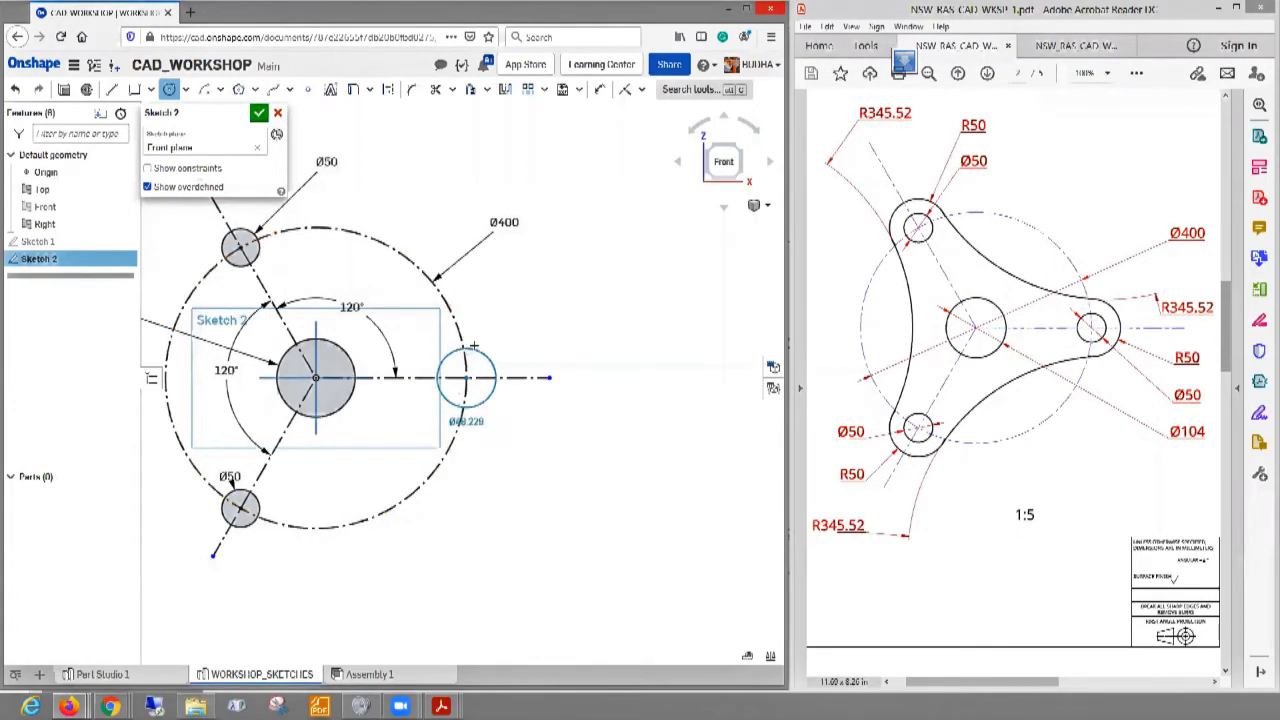
click(475, 350)
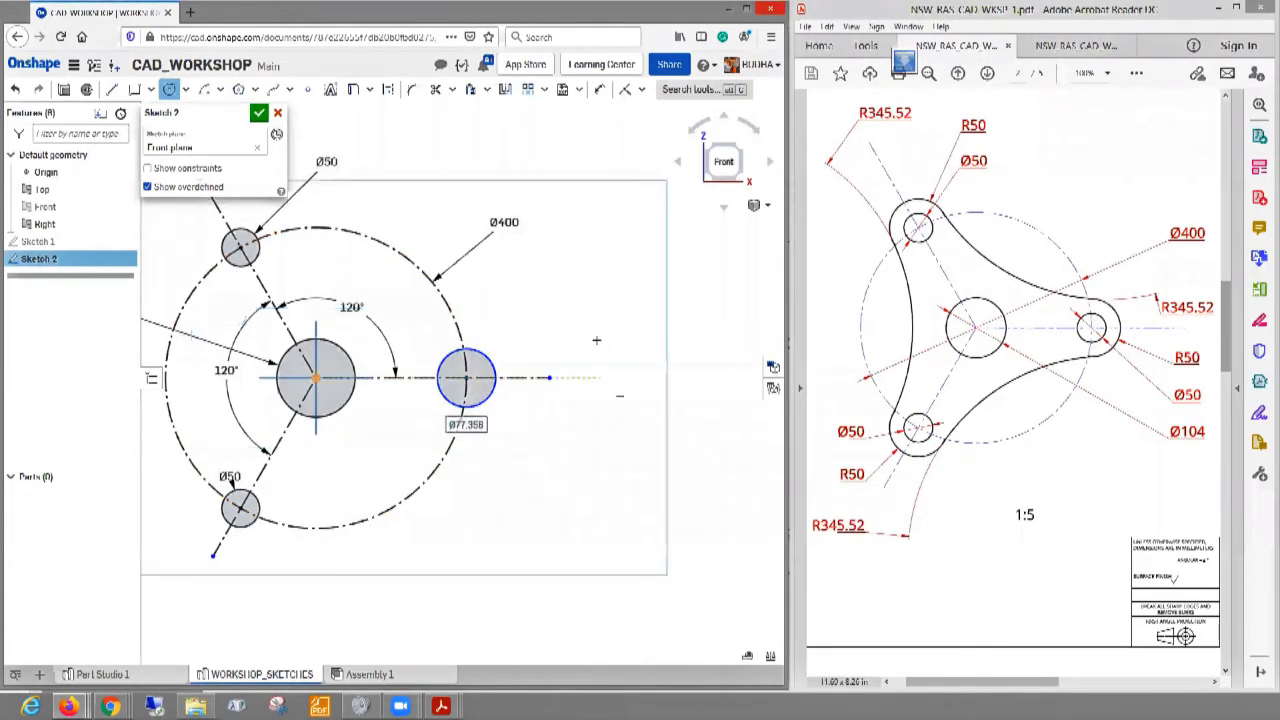
- Dimension the diameter of the hole circle on the horizontal construction line as 50 mm
click(599, 89)
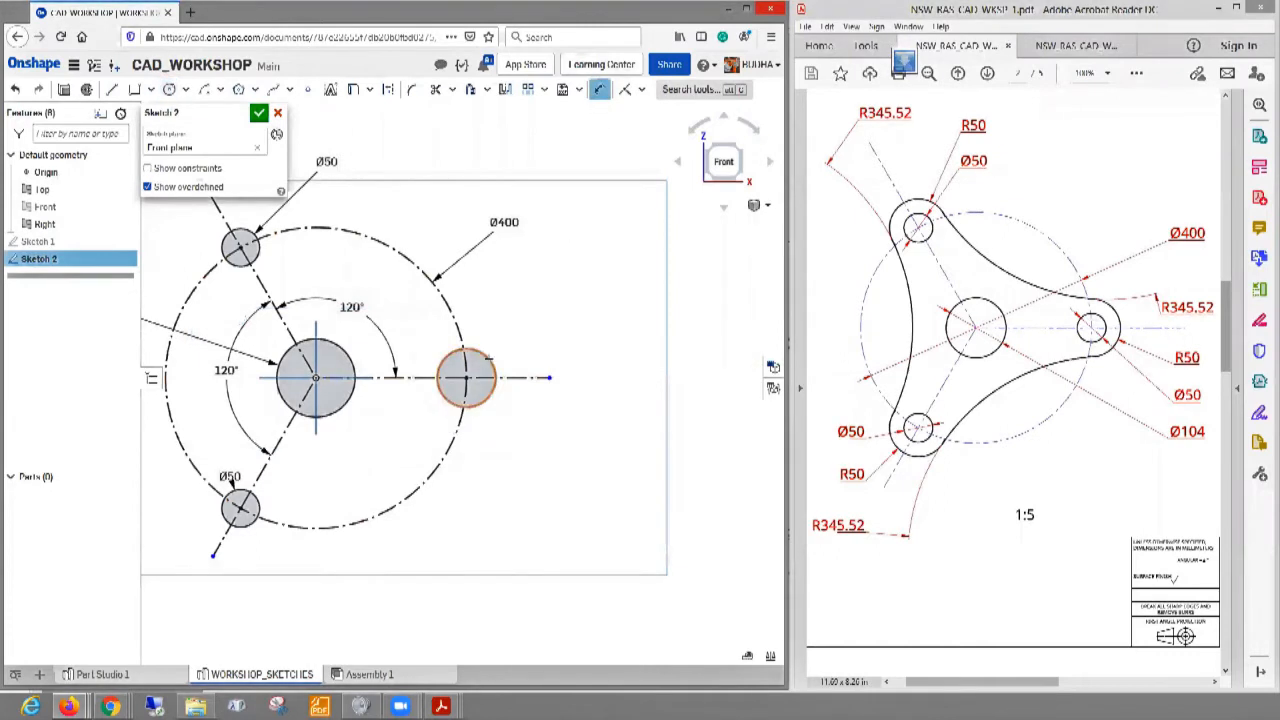
click(532, 317)
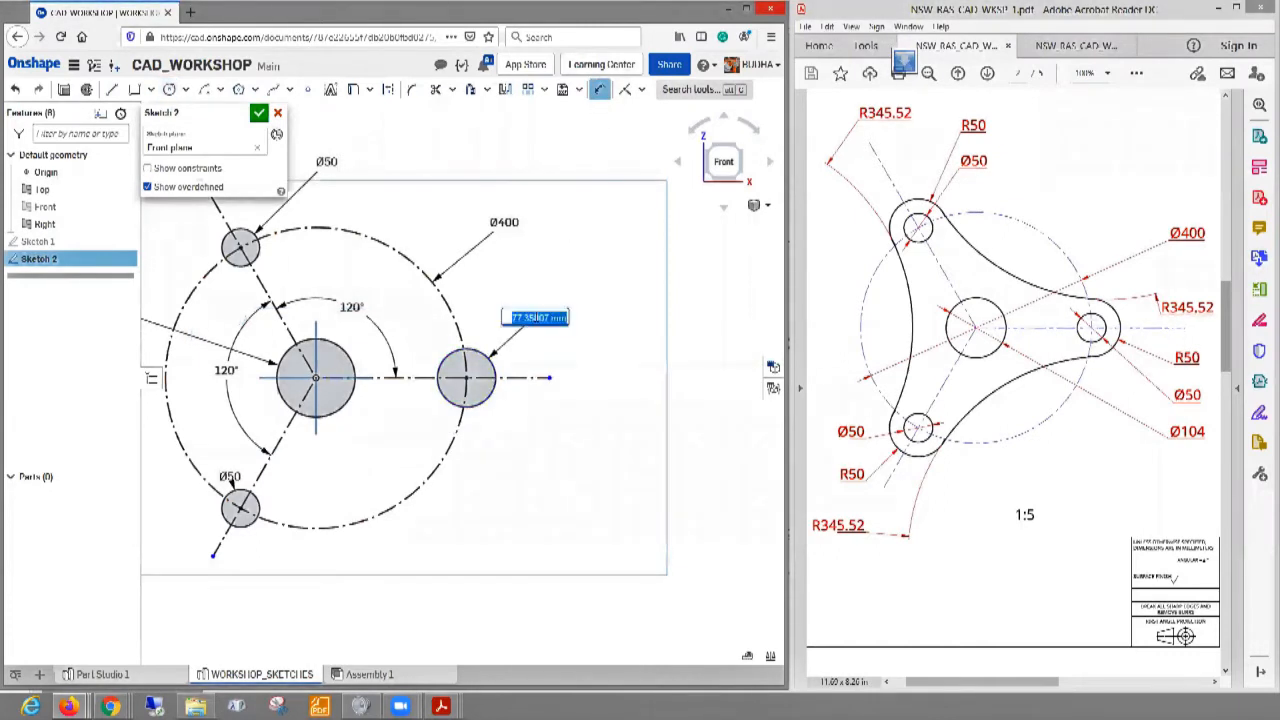
text(50)
key(Return)
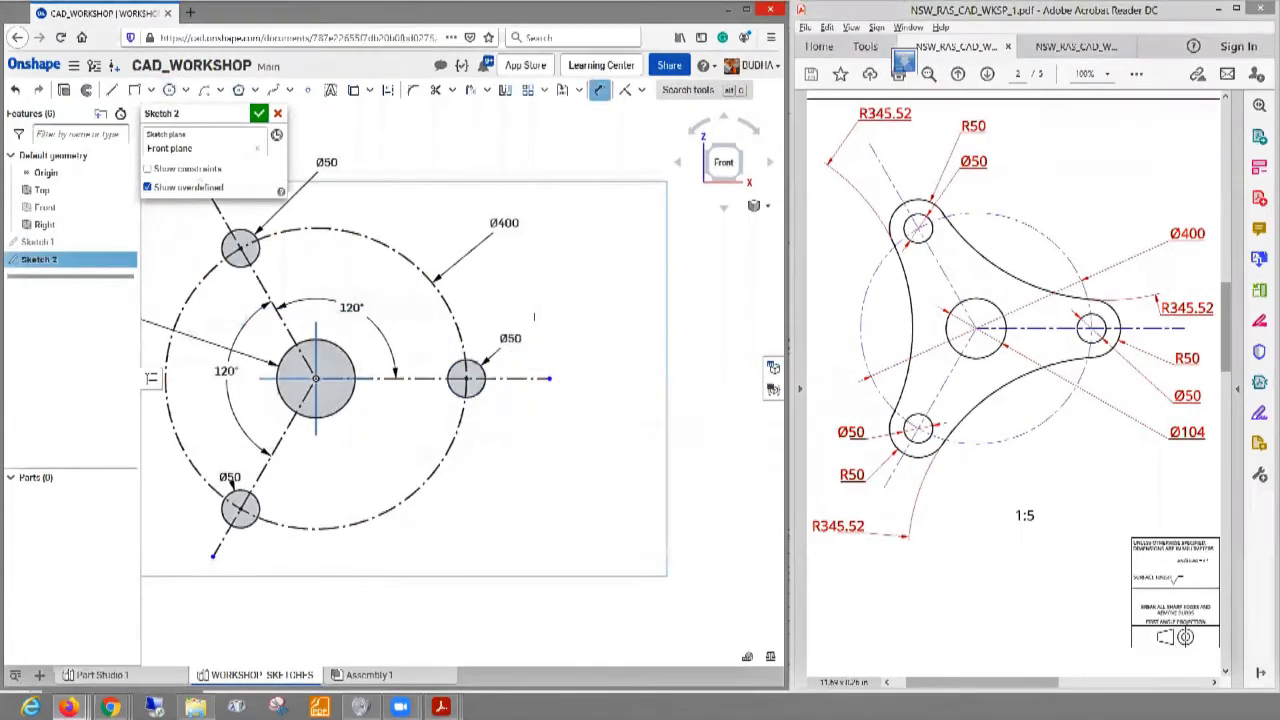
- Sketch a larger concentric circle, about 110 mm in diameter, around each of the three 50 mm hole circles for the lobes
scroll(494, 490, down, 1)
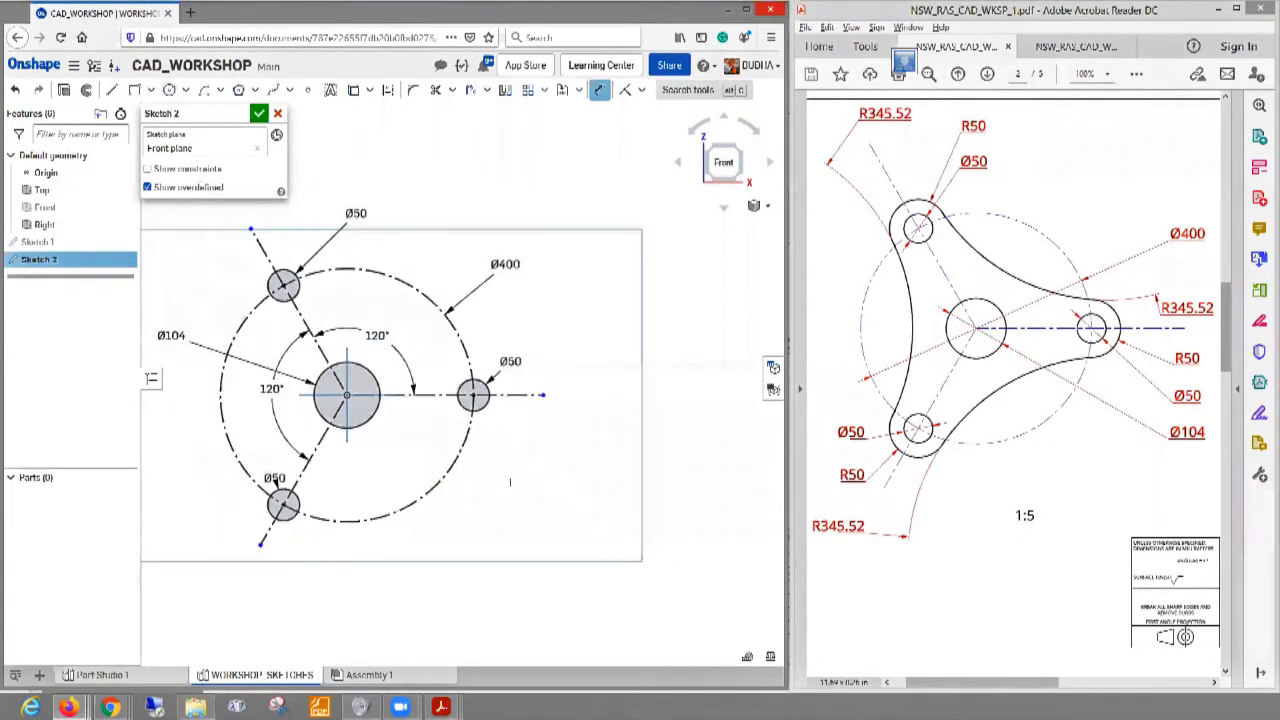
mouse_move(495, 506)
middle_down()
mouse_move(600, 485)
mouse_move(602, 503)
middle_up()
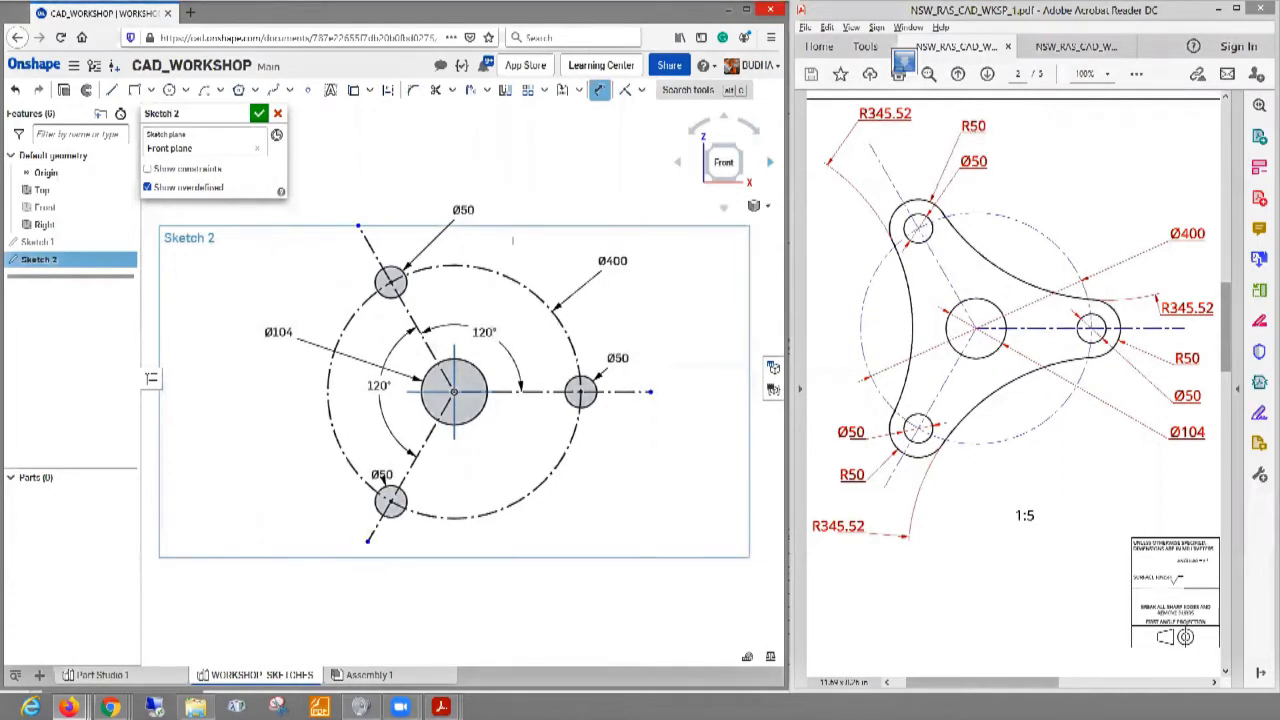
click(170, 91)
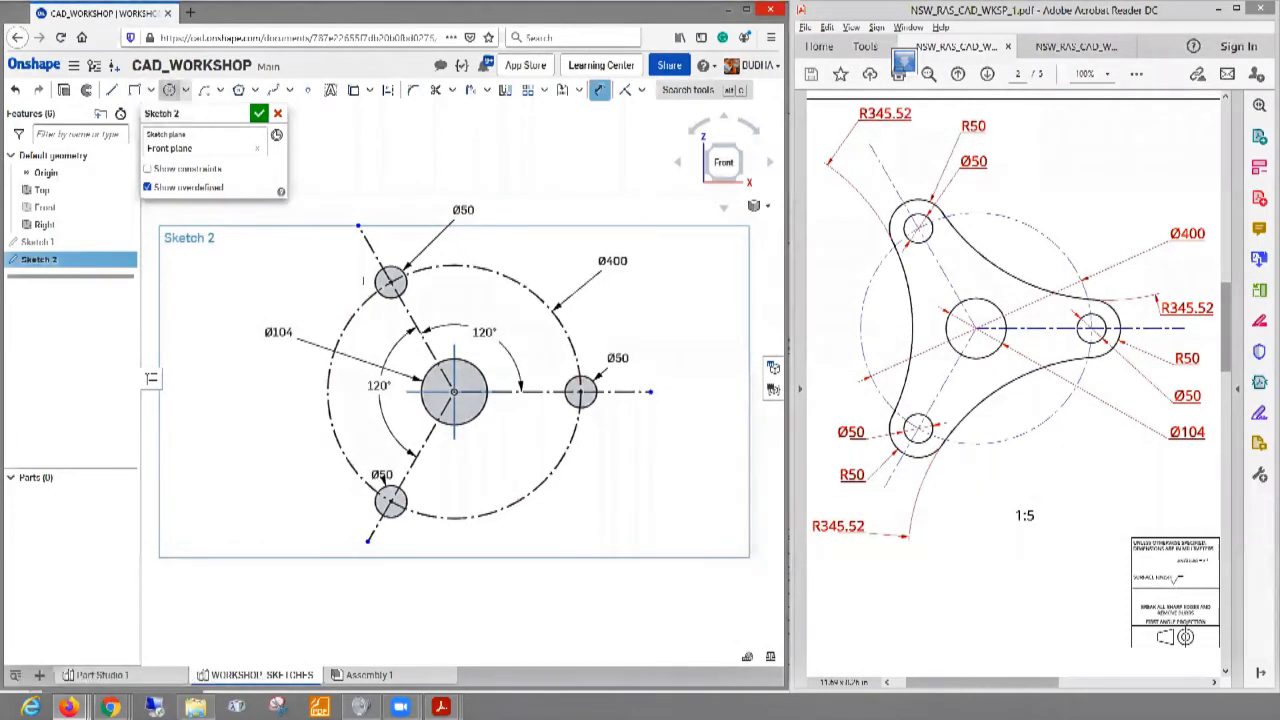
click(391, 281)
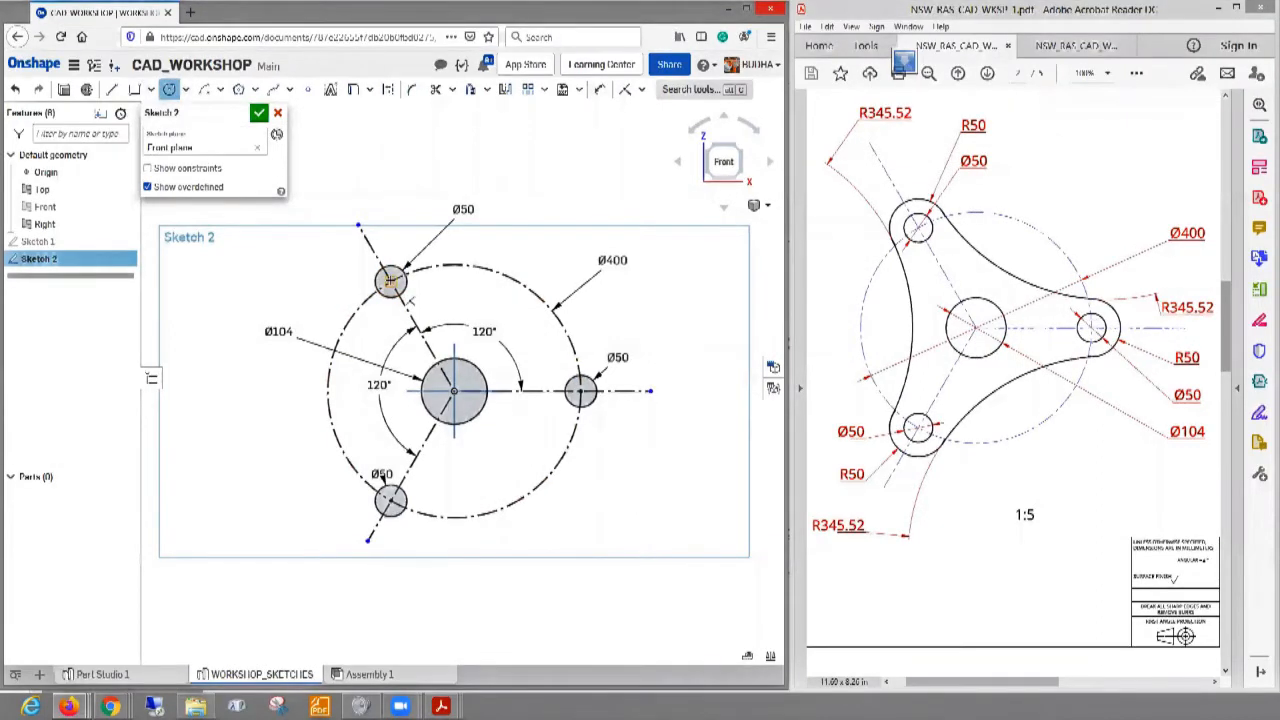
click(363, 258)
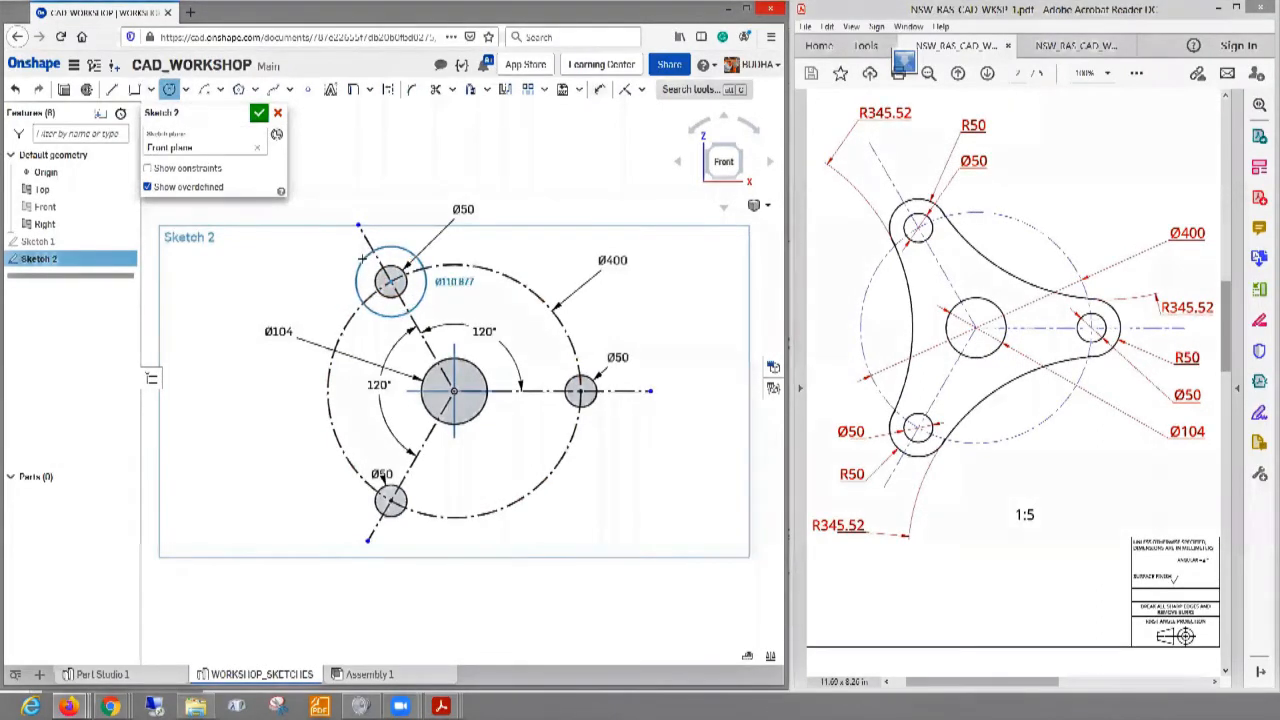
click(391, 500)
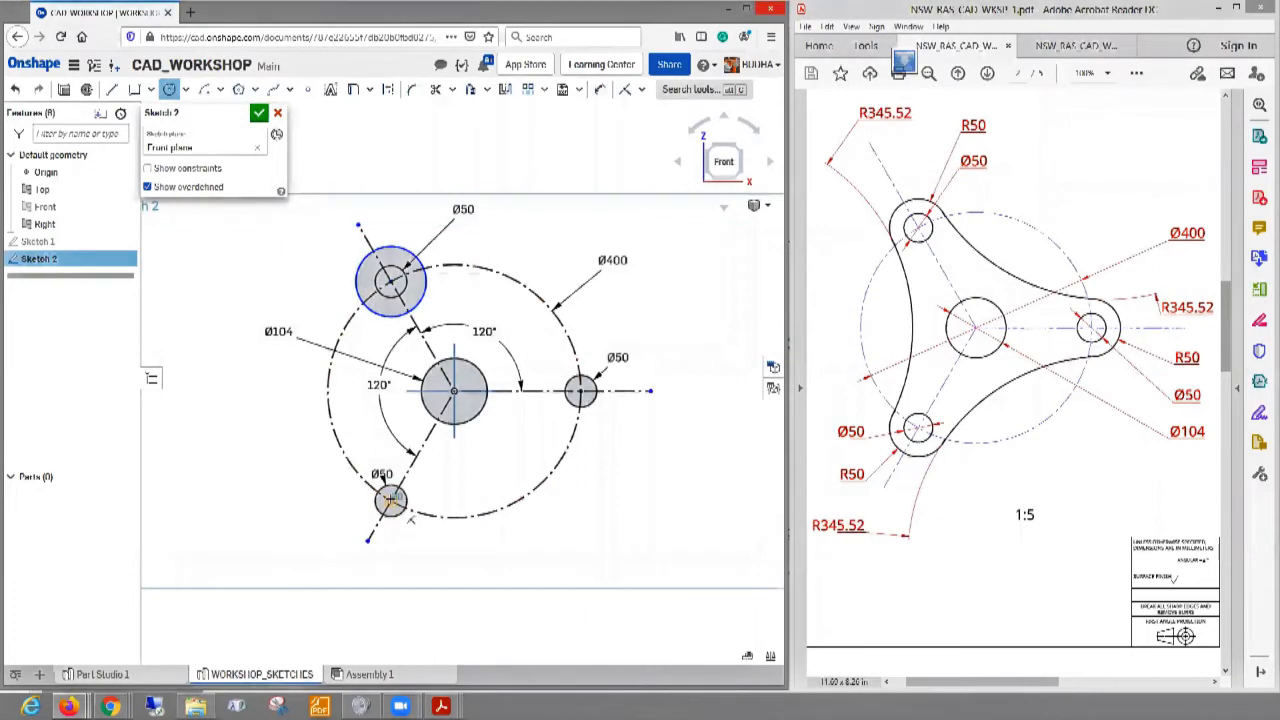
click(356, 491)
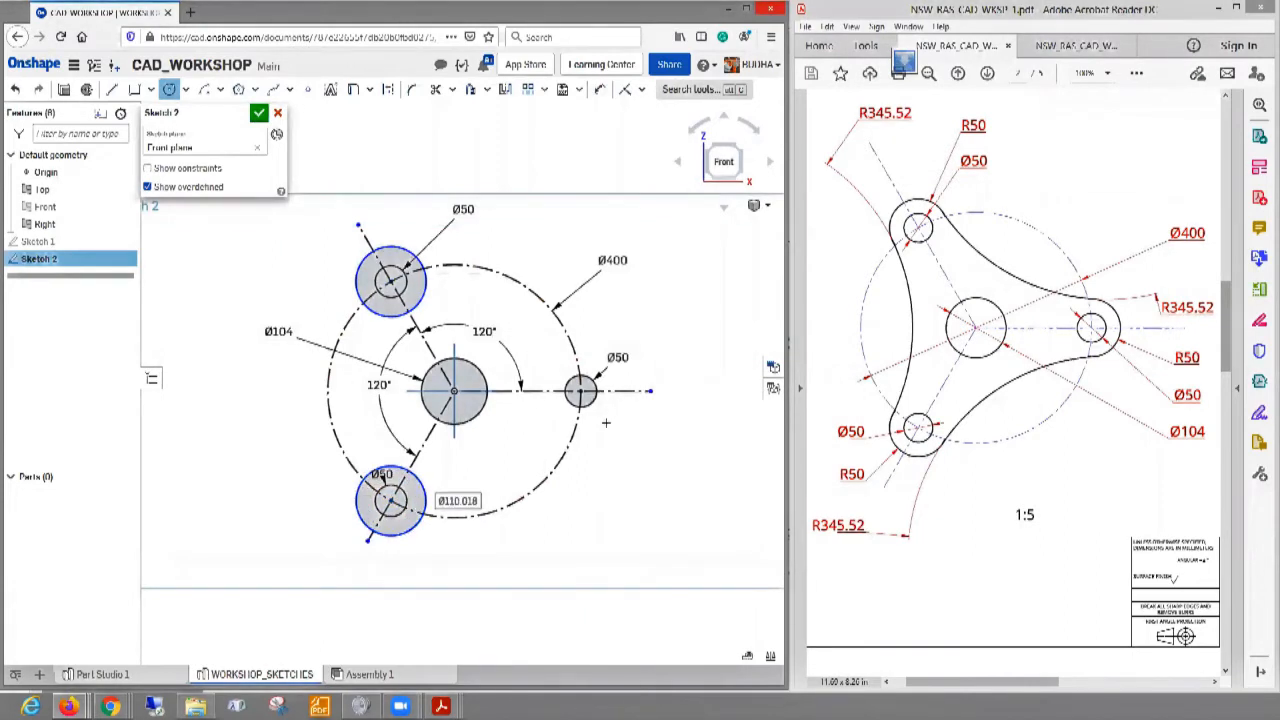
click(580, 390)
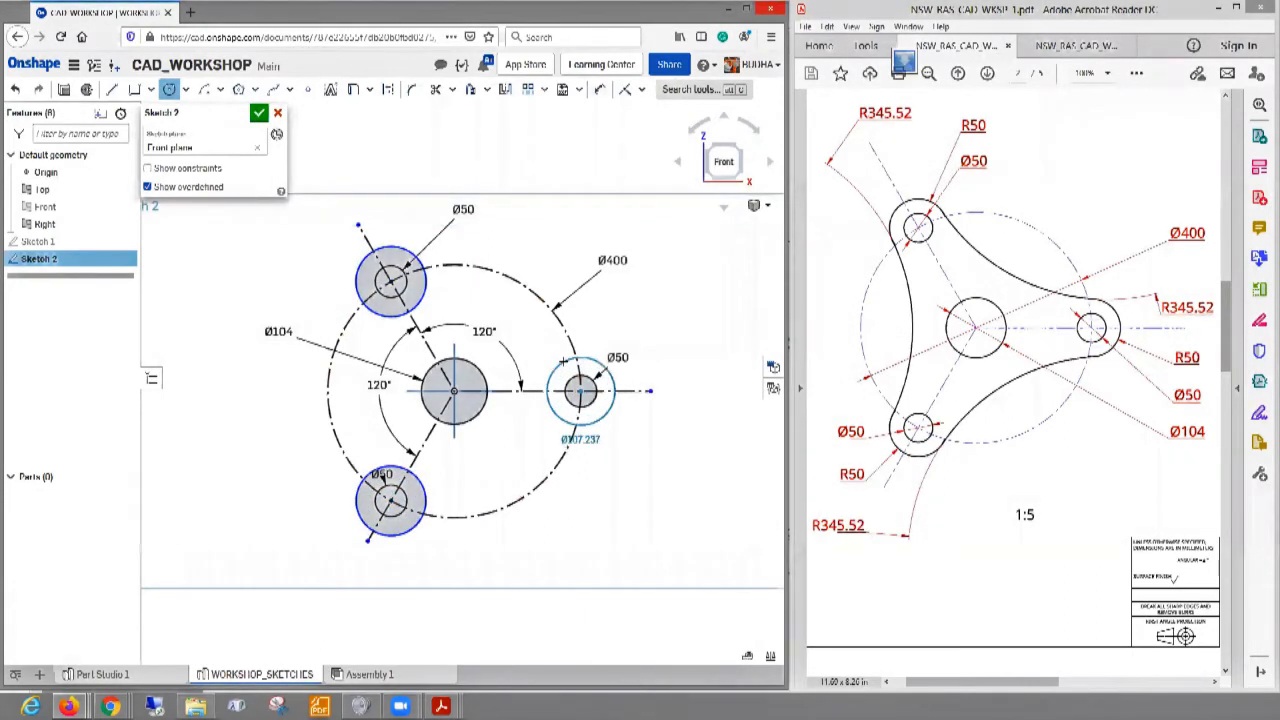
click(588, 356)
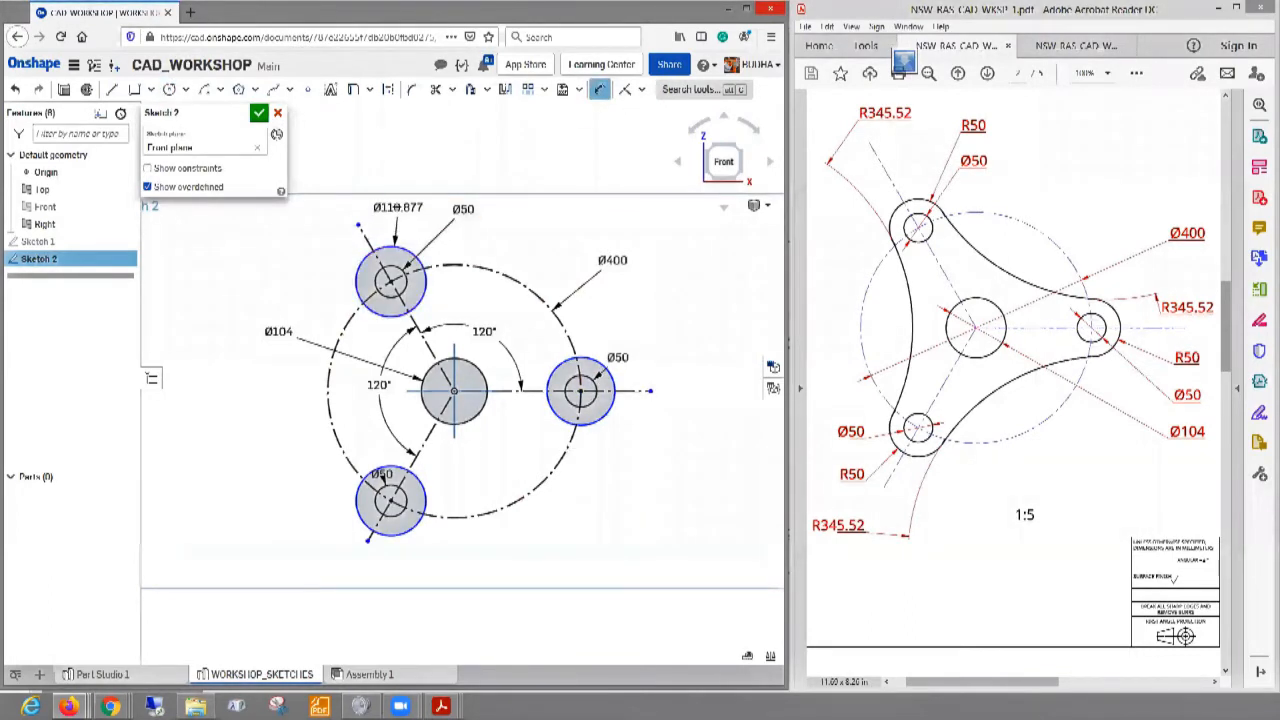
- Dimension the diameter of each of the three outer lobe circles as 100 mm
click(398, 207)
text(100)
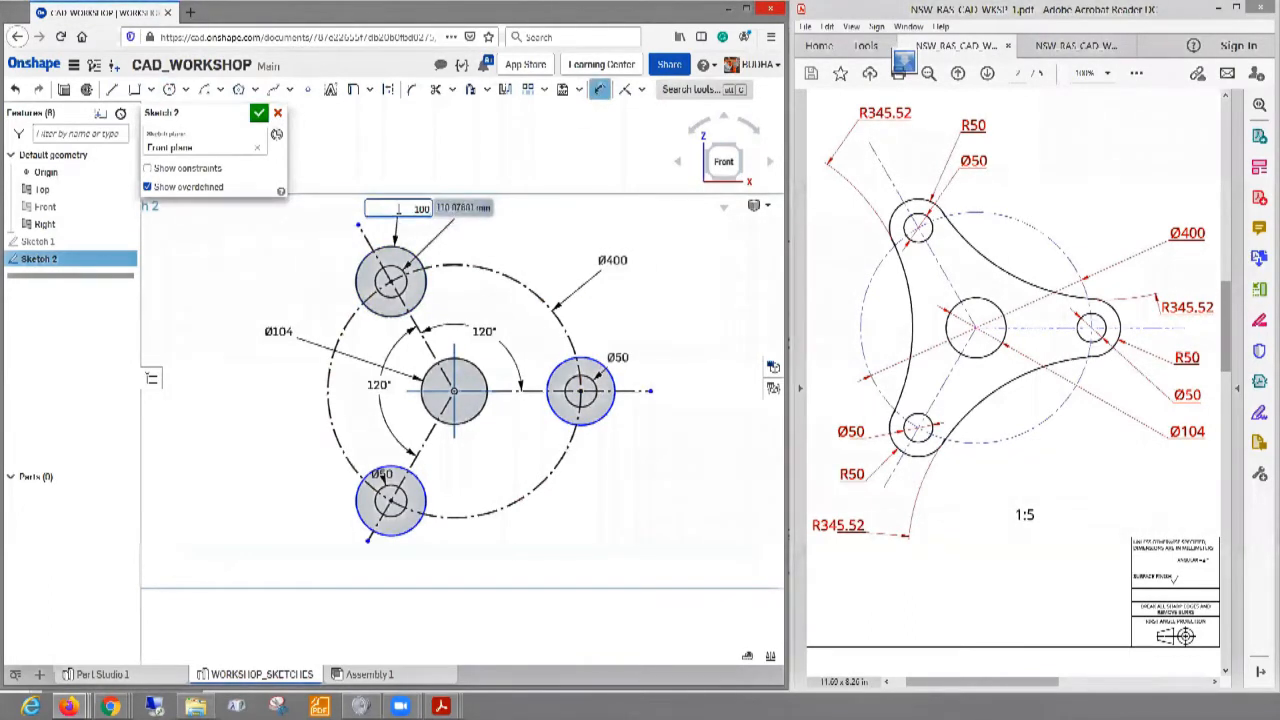
key(Return)
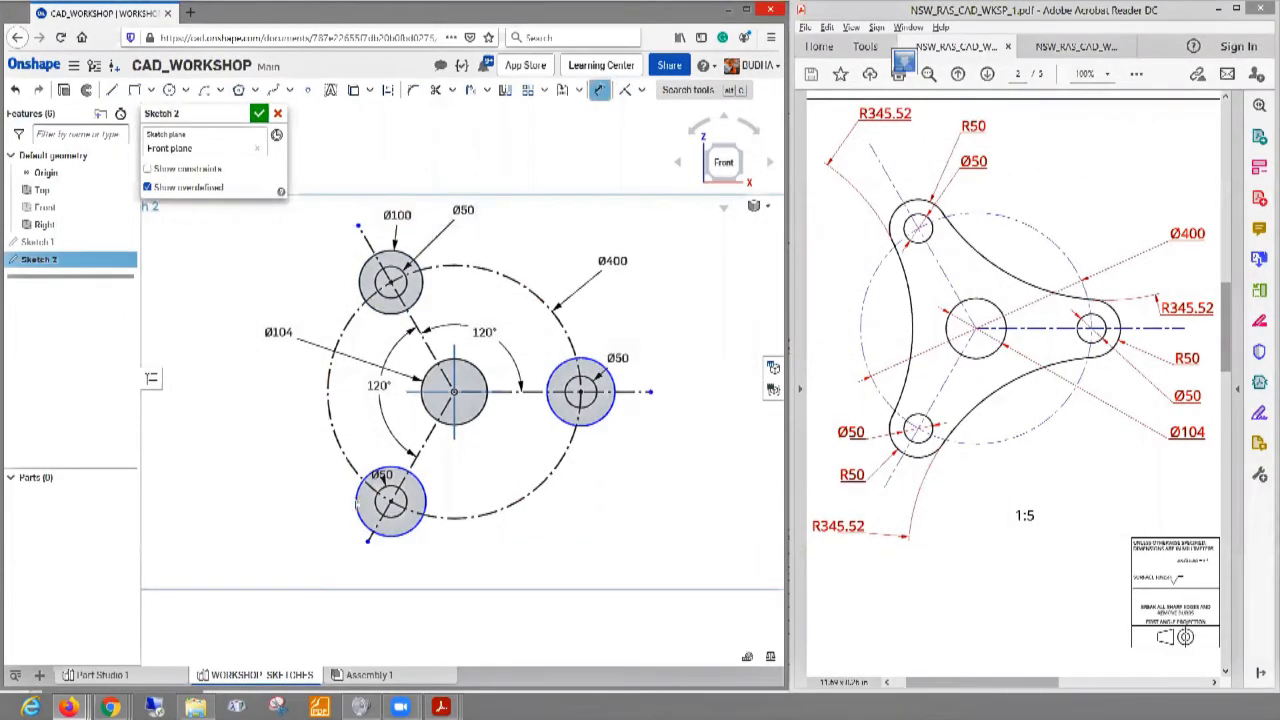
click(290, 515)
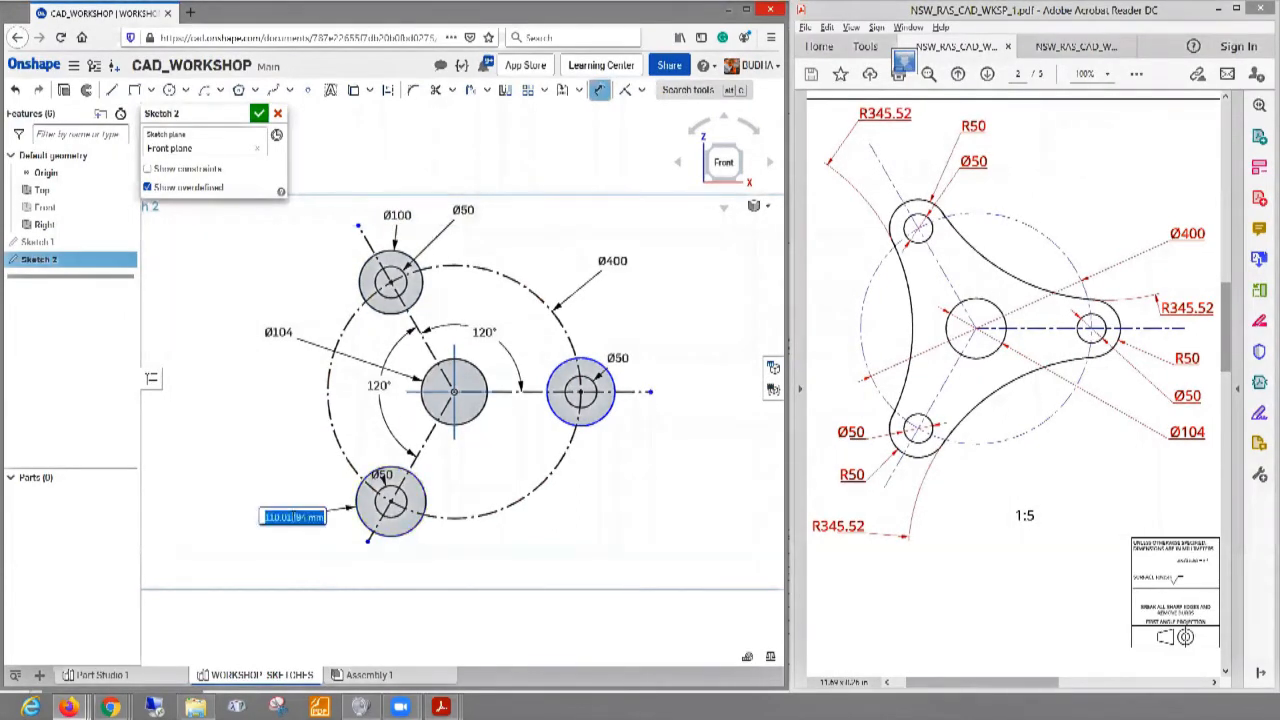
text(100)
key(Return)
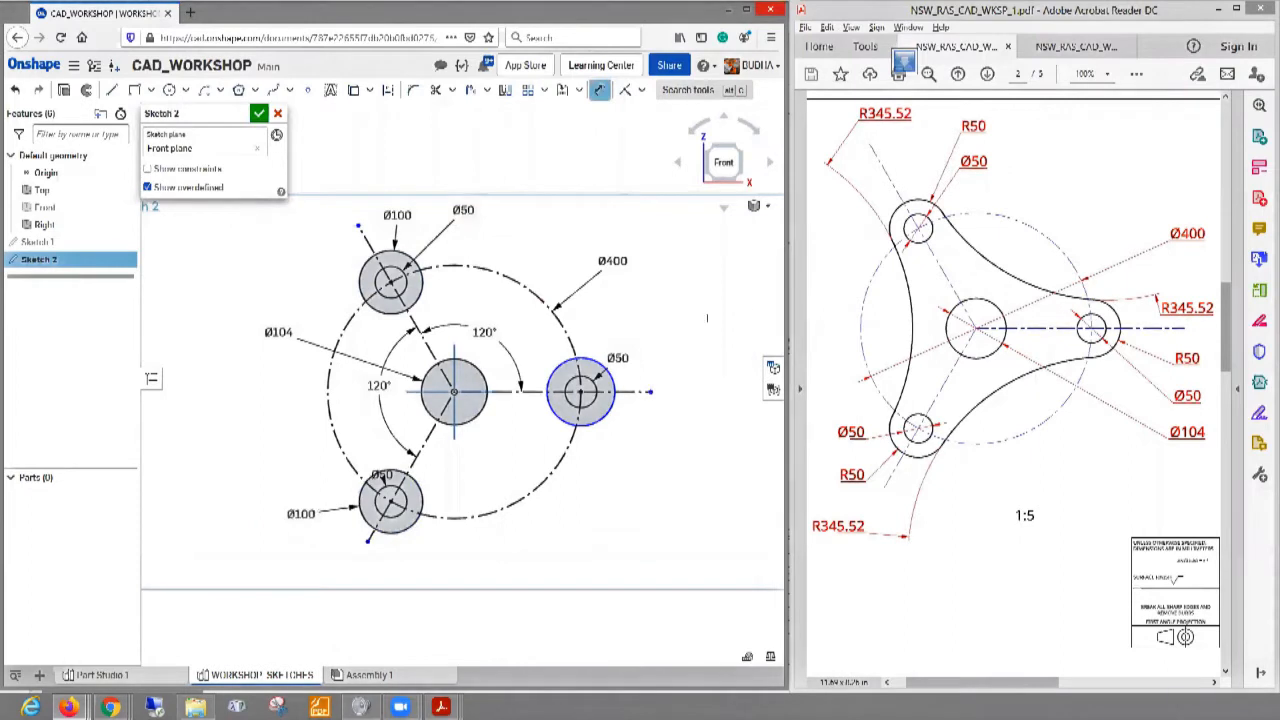
click(603, 412)
click(652, 470)
text(100)
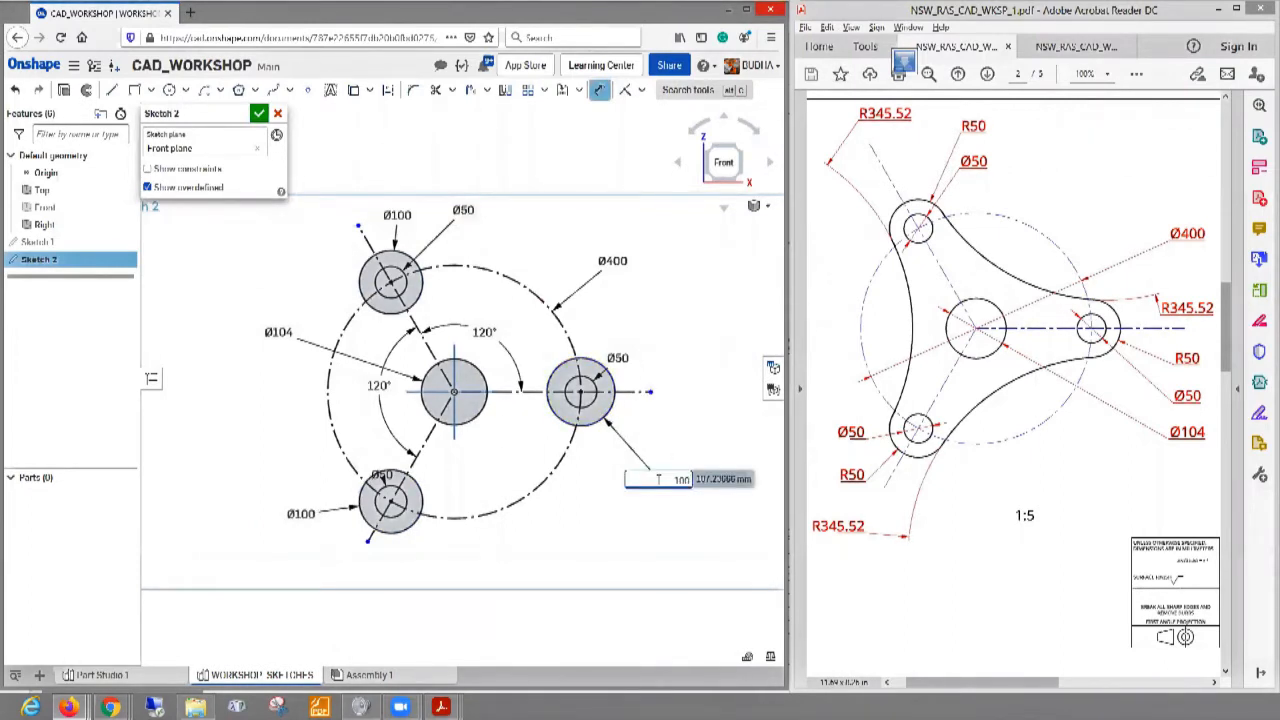
key(Return)
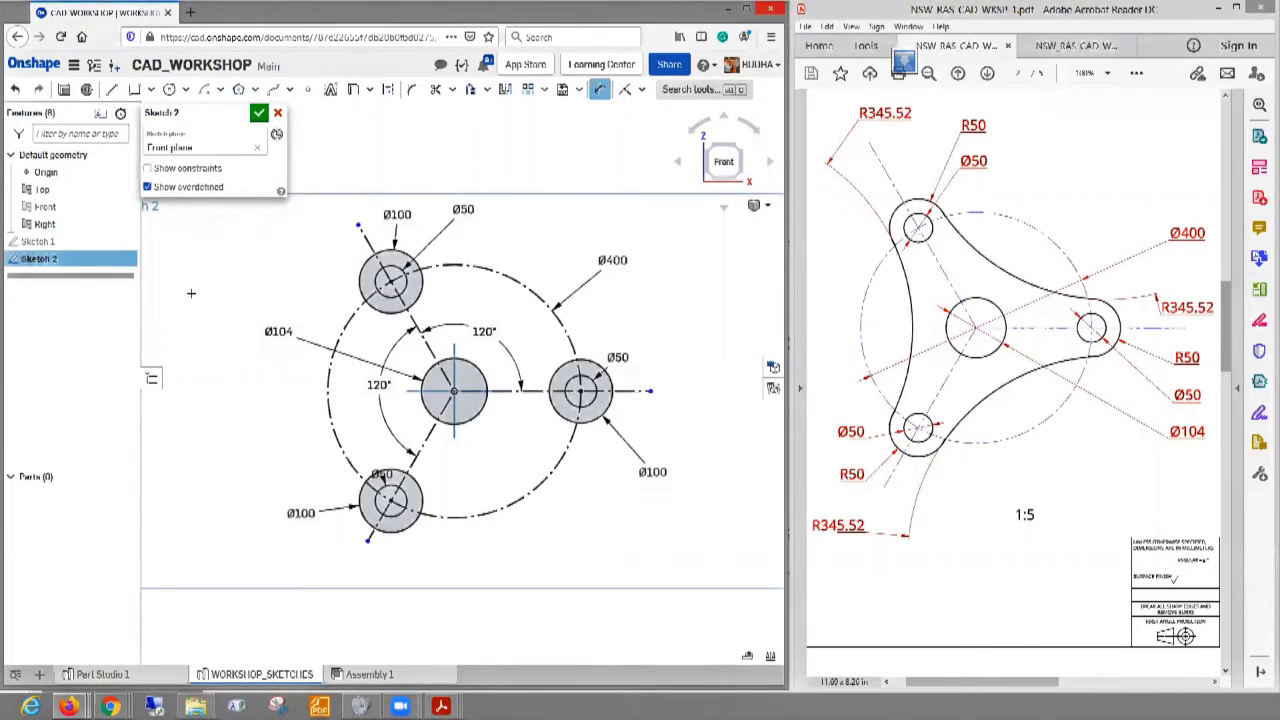
- Try to draw a tangent arc starting on the lower-left lobe circle
click(221, 90)
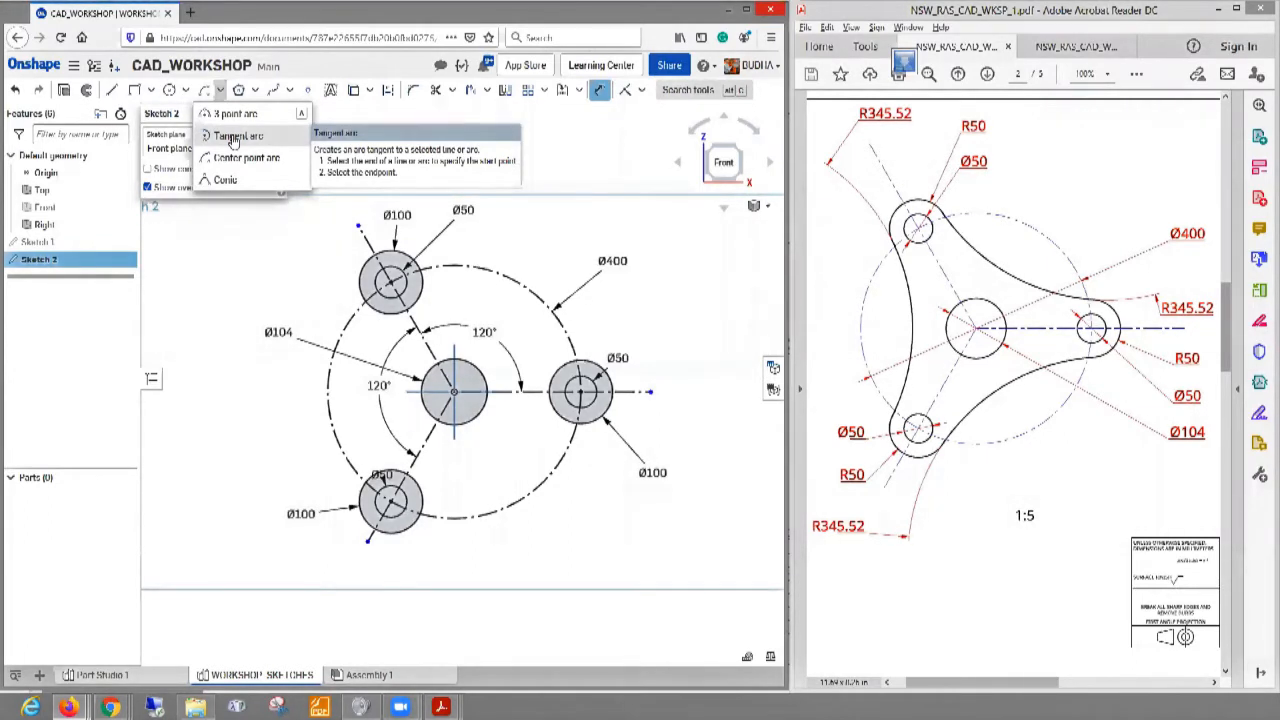
click(233, 137)
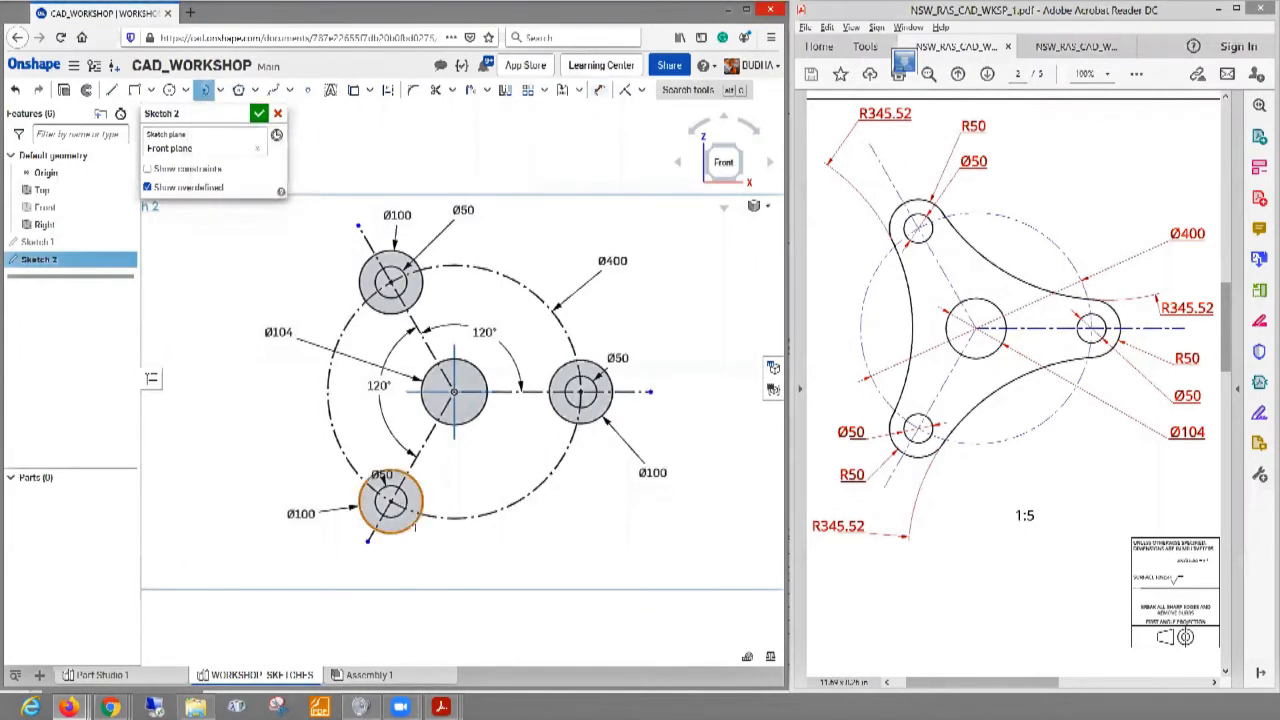
click(414, 525)
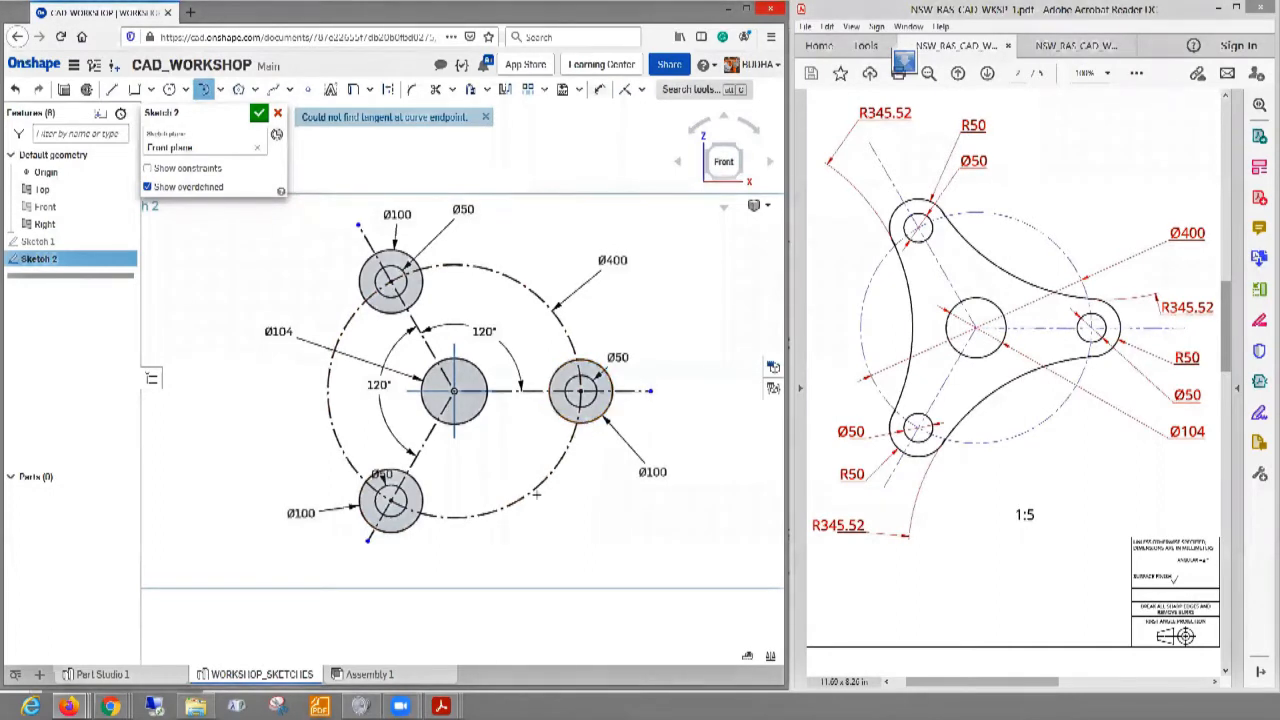
- Sketch a 3-point arc, about 456 mm in radius, from the lower-left lobe circle to the right-hand one, bulging towards the centre
click(220, 89)
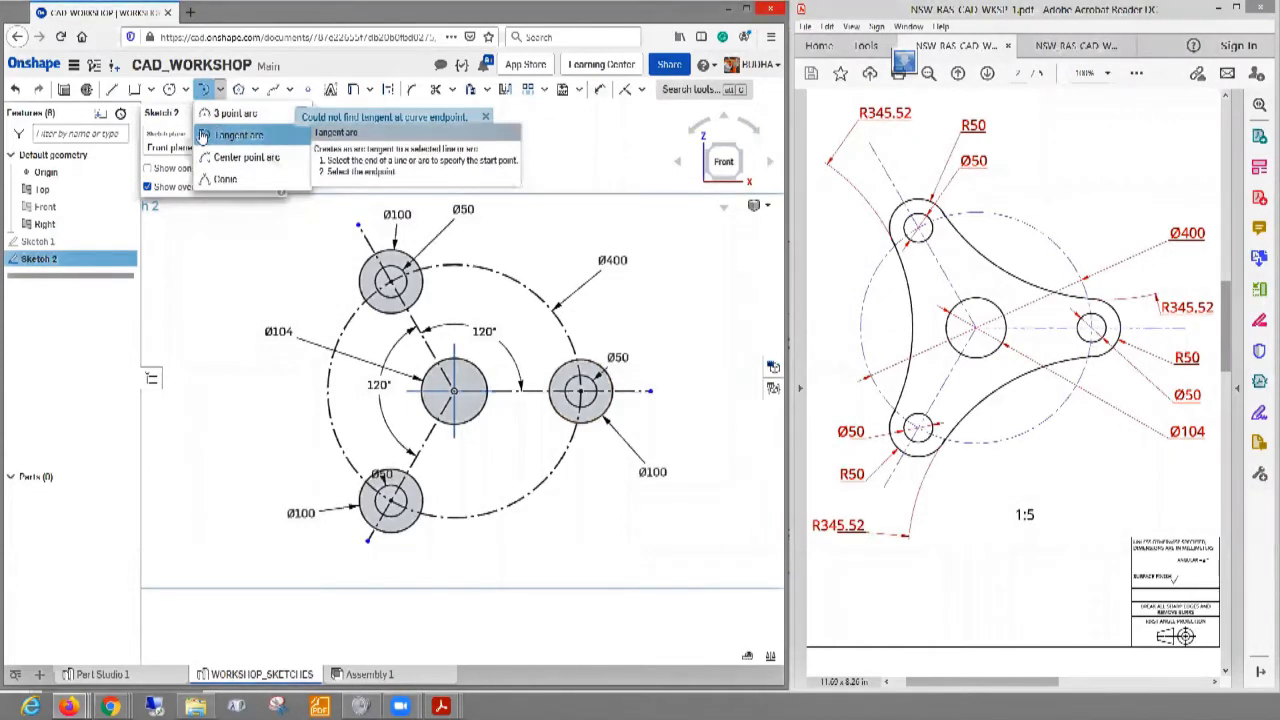
click(236, 115)
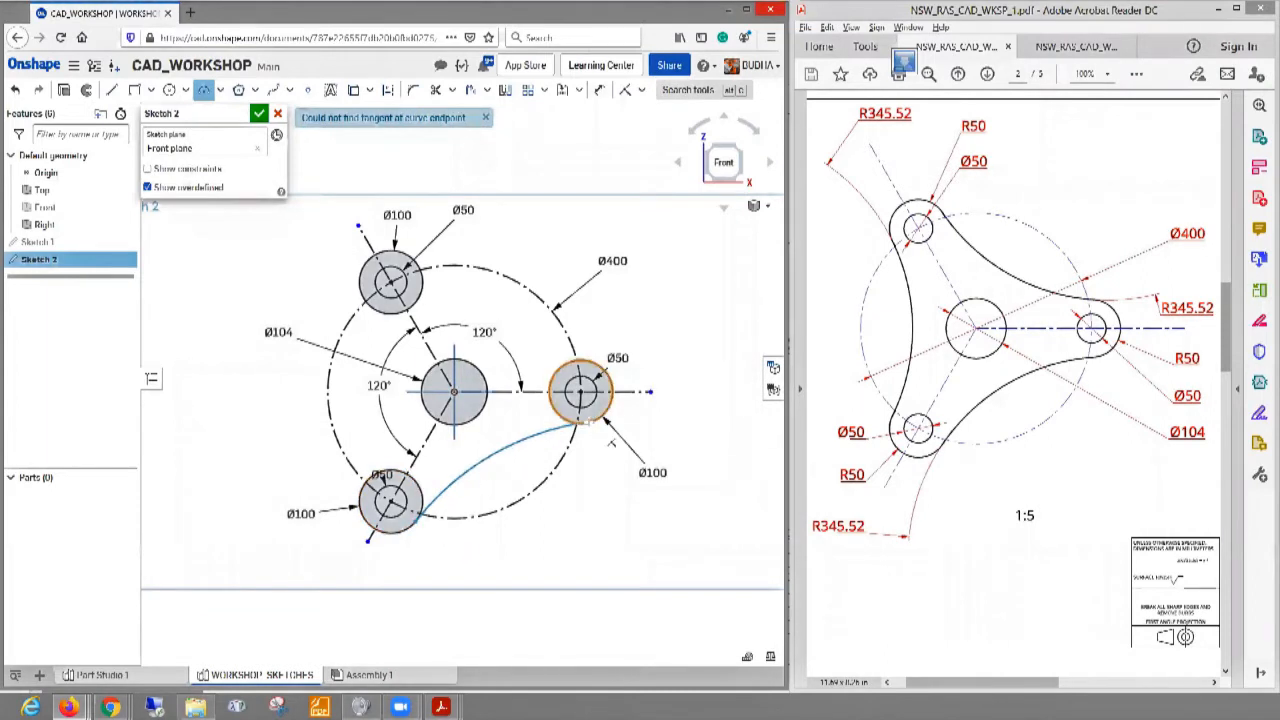
click(609, 442)
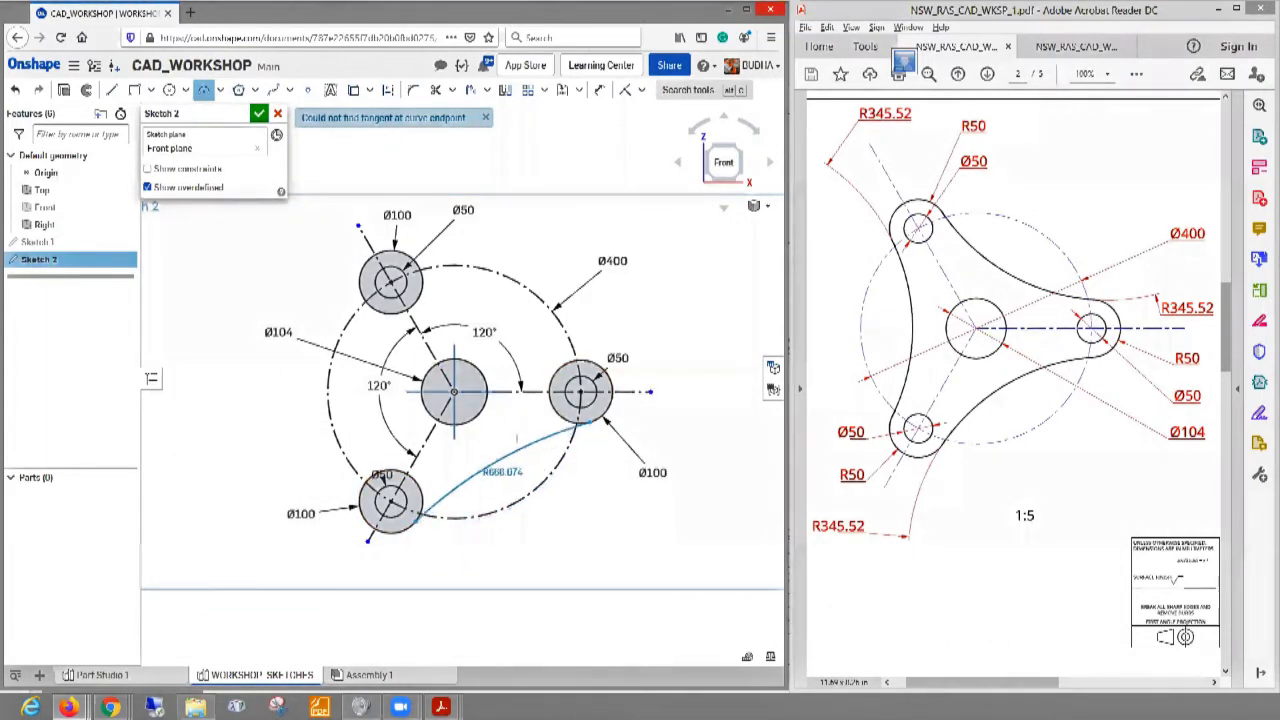
scroll(493, 442, up, 2)
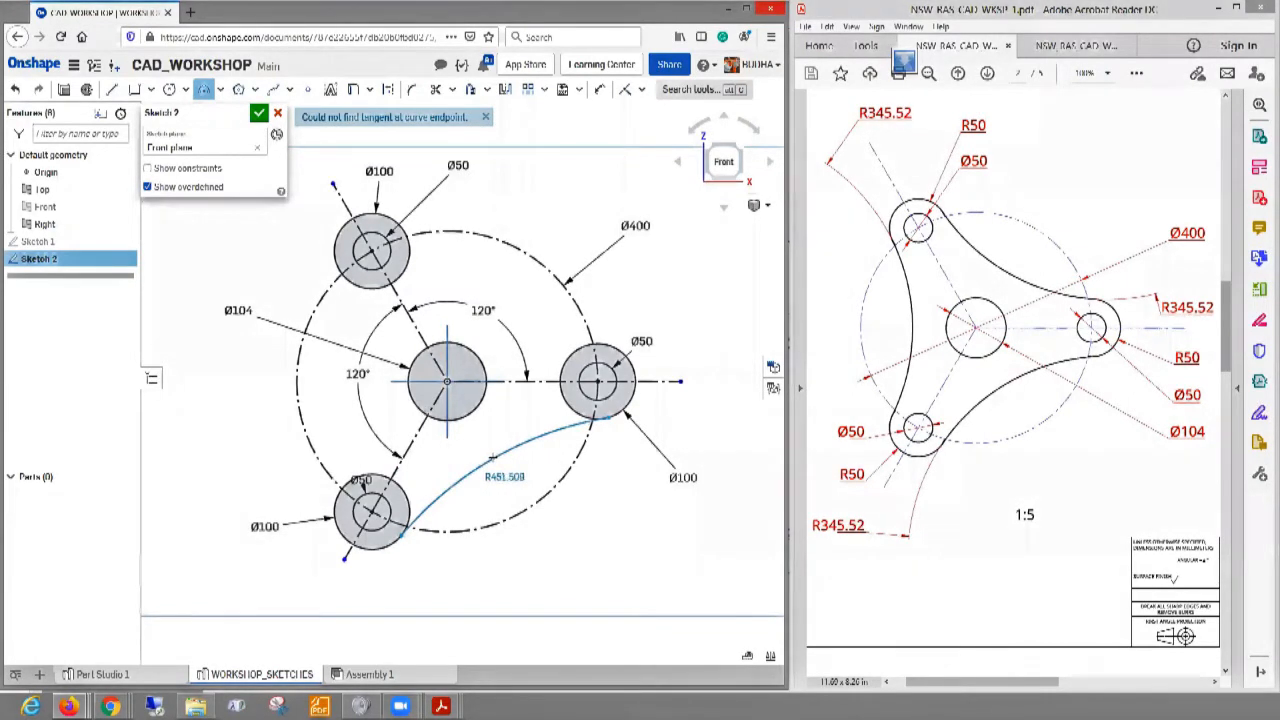
click(491, 457)
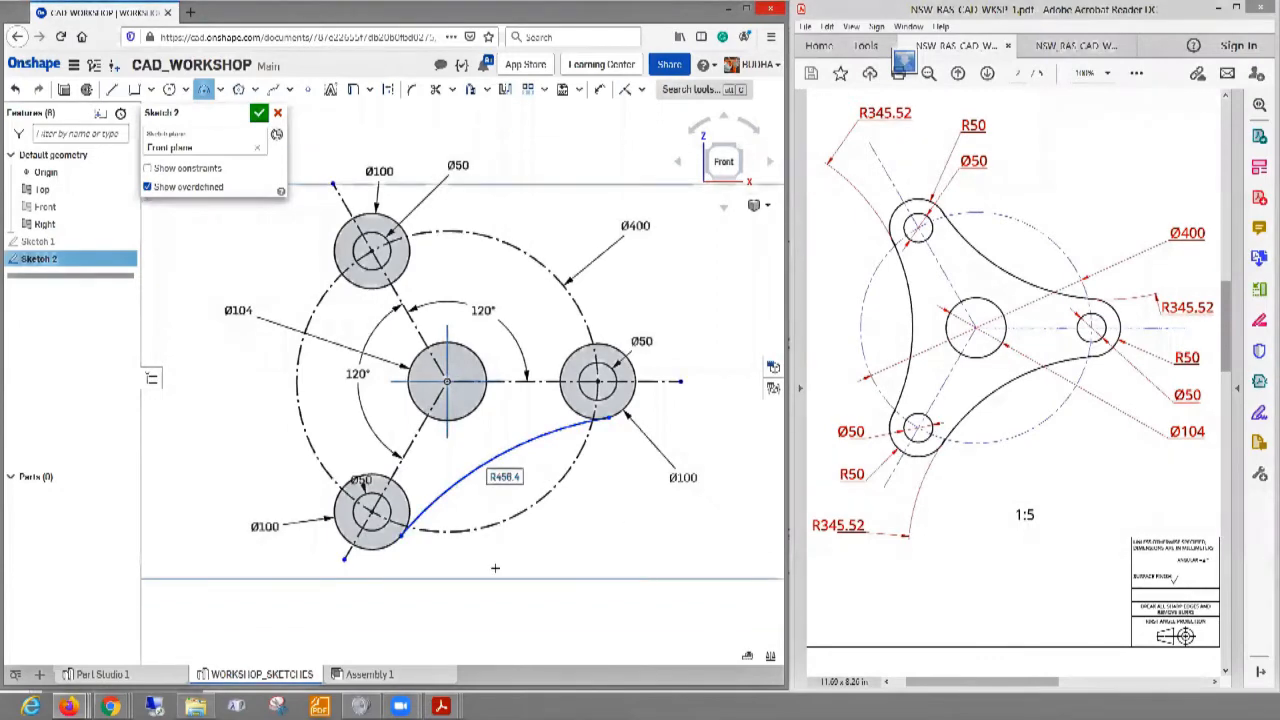
scroll(409, 545, up, 2)
scroll(403, 545, up, 3)
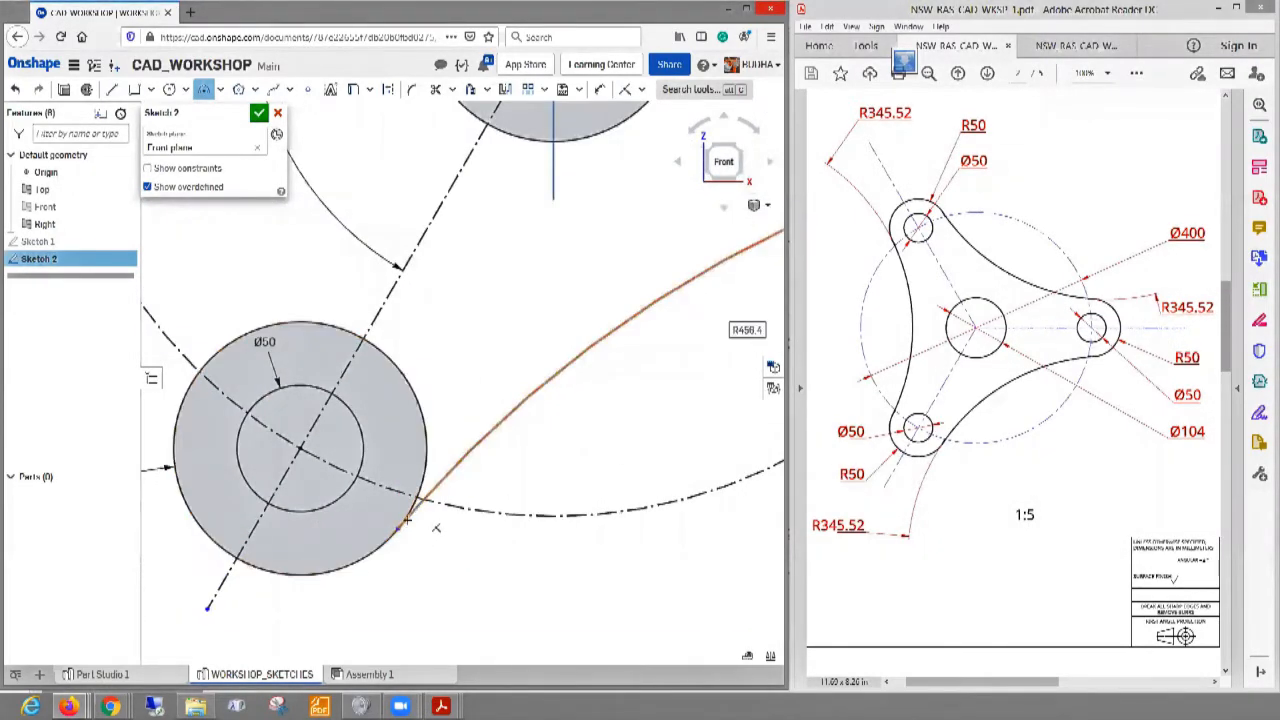
scroll(436, 543, down, 3)
scroll(436, 543, down, 3)
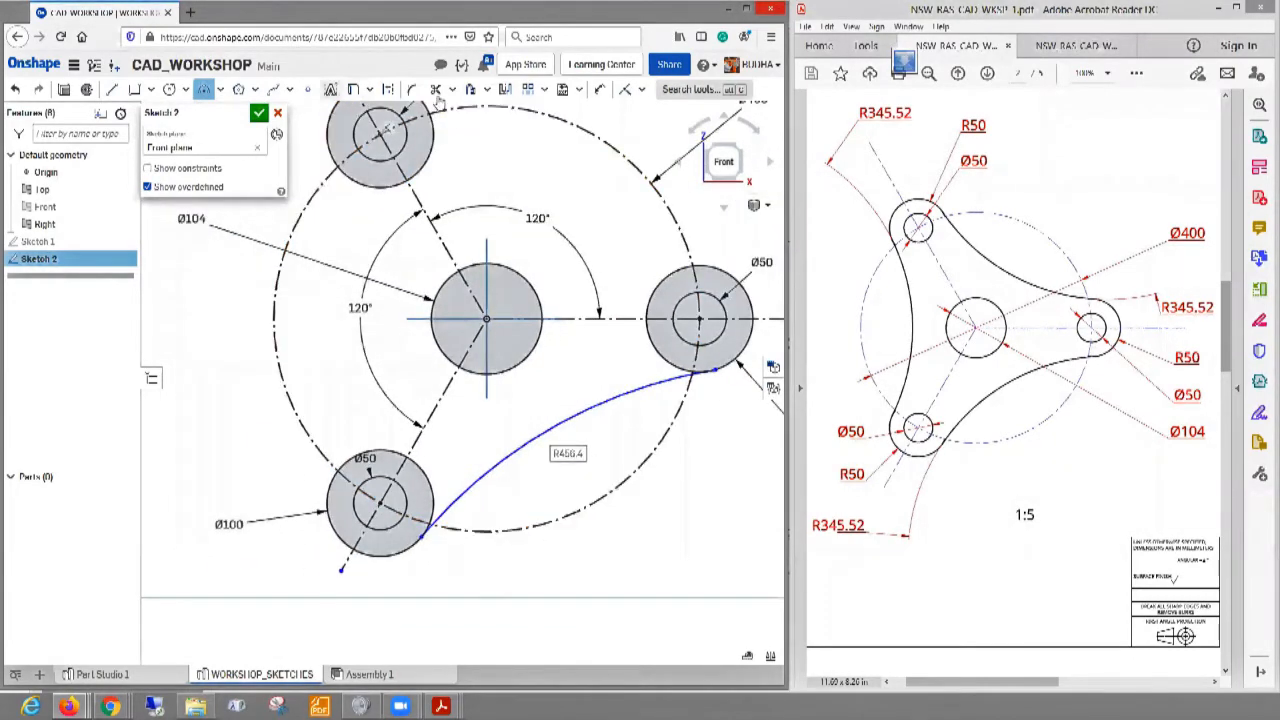
click(643, 90)
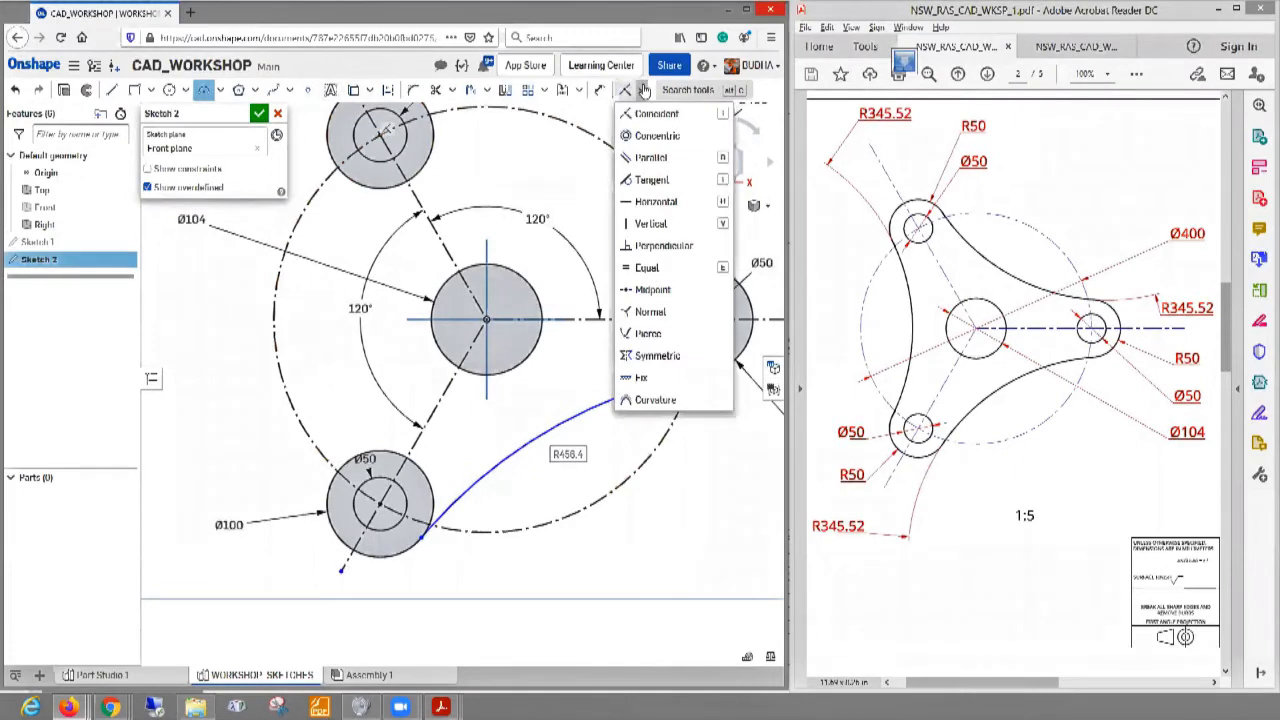
click(644, 98)
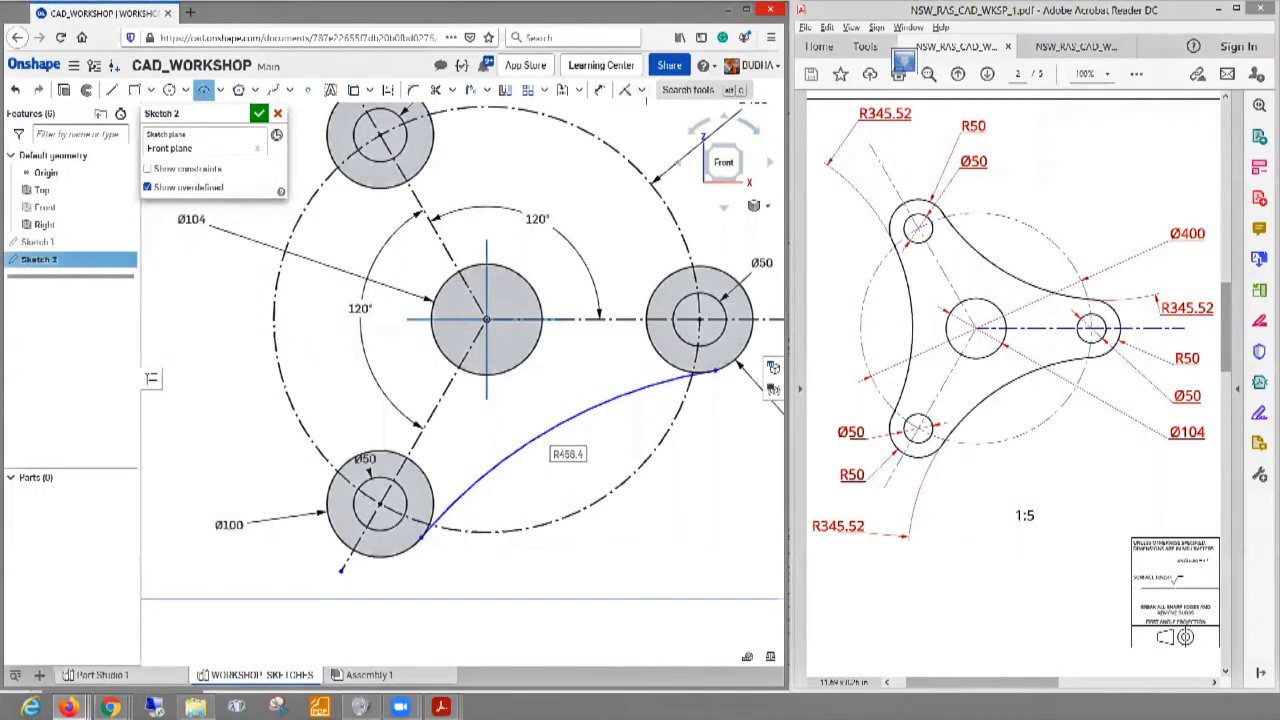
click(643, 92)
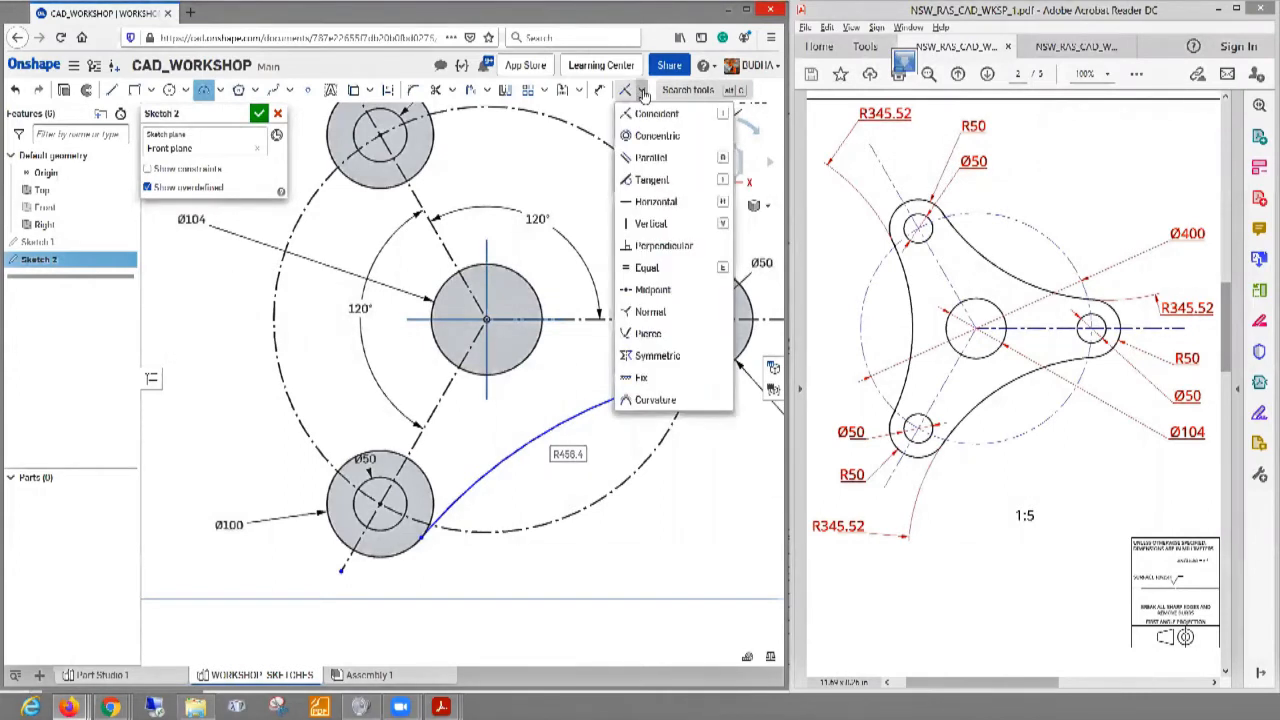
click(644, 94)
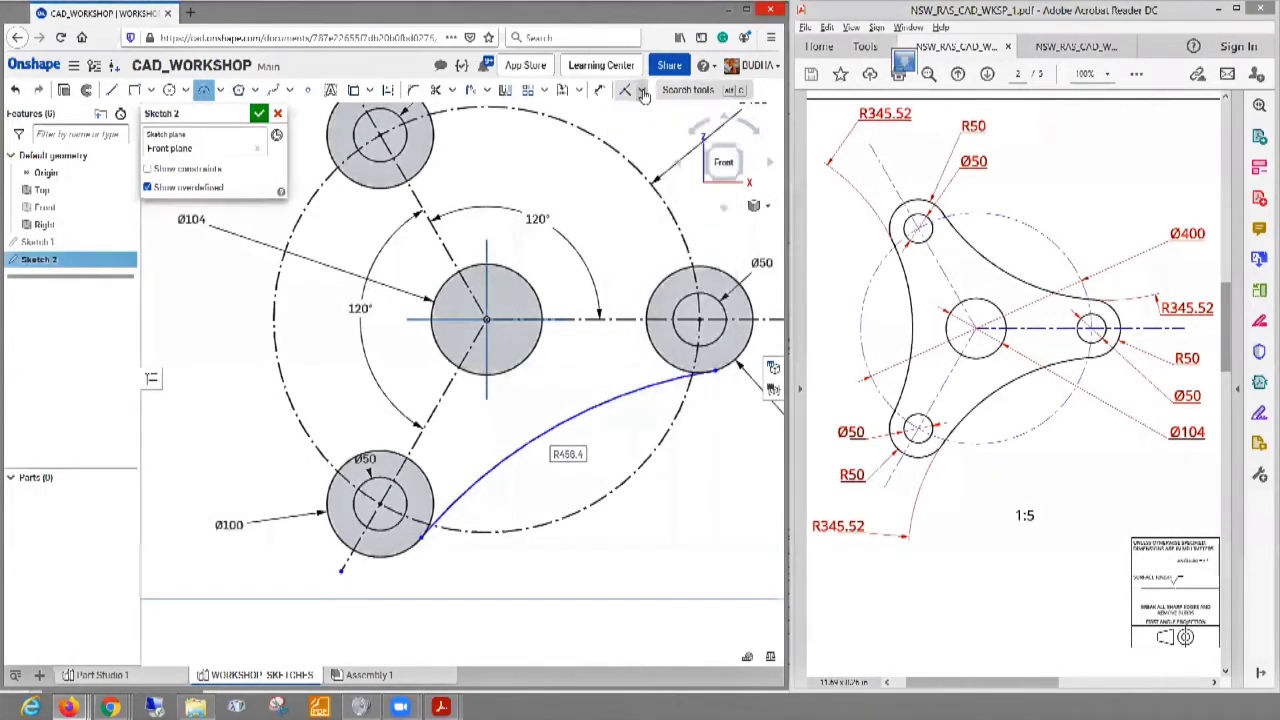
click(644, 93)
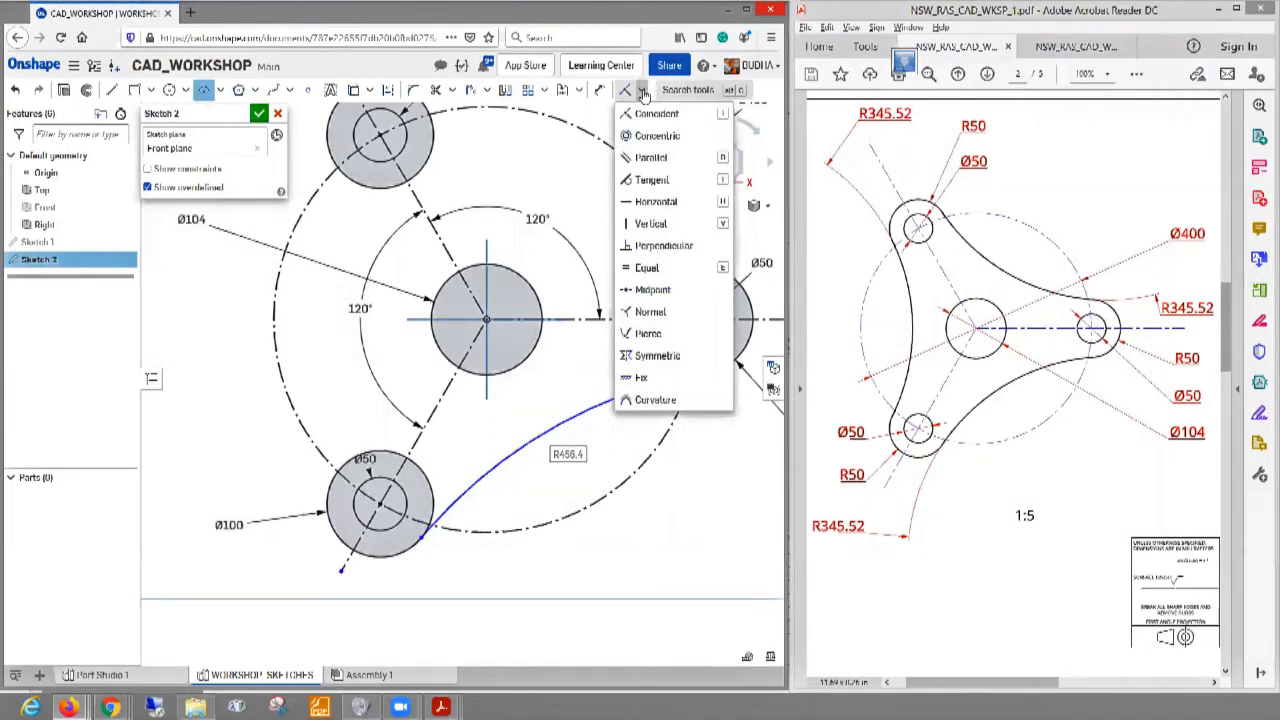
click(644, 93)
click(644, 93)
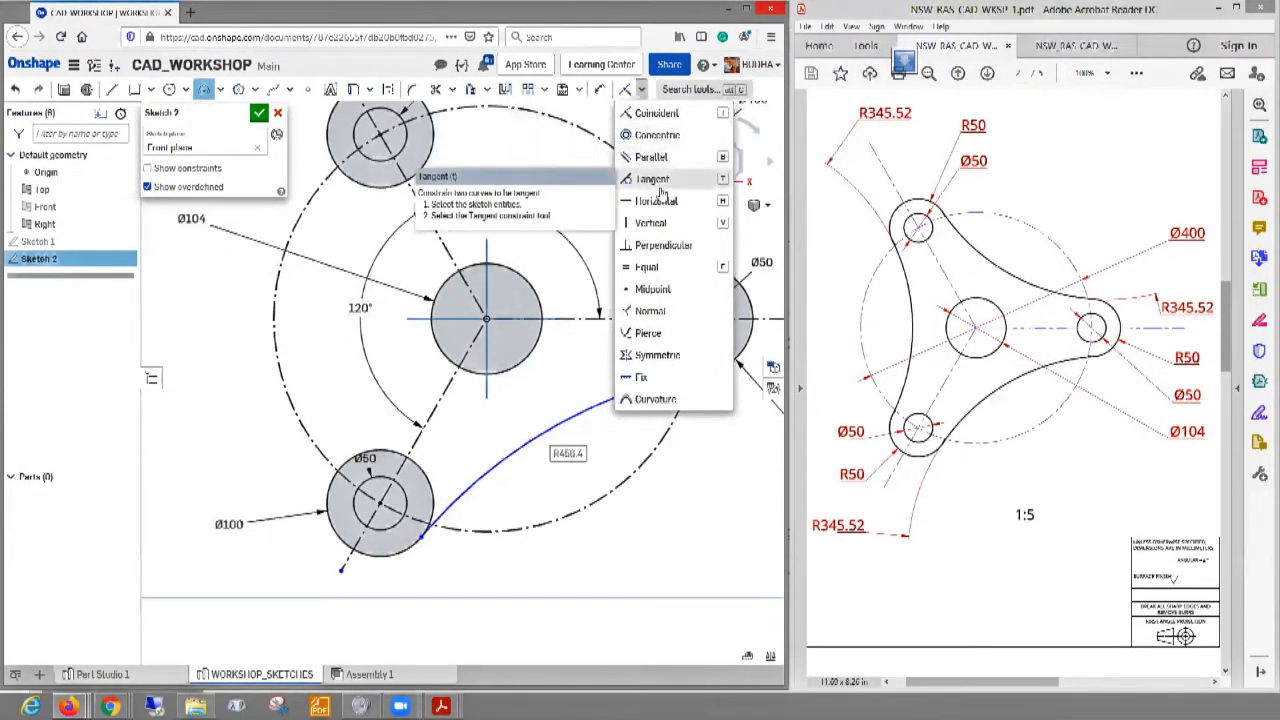
click(642, 95)
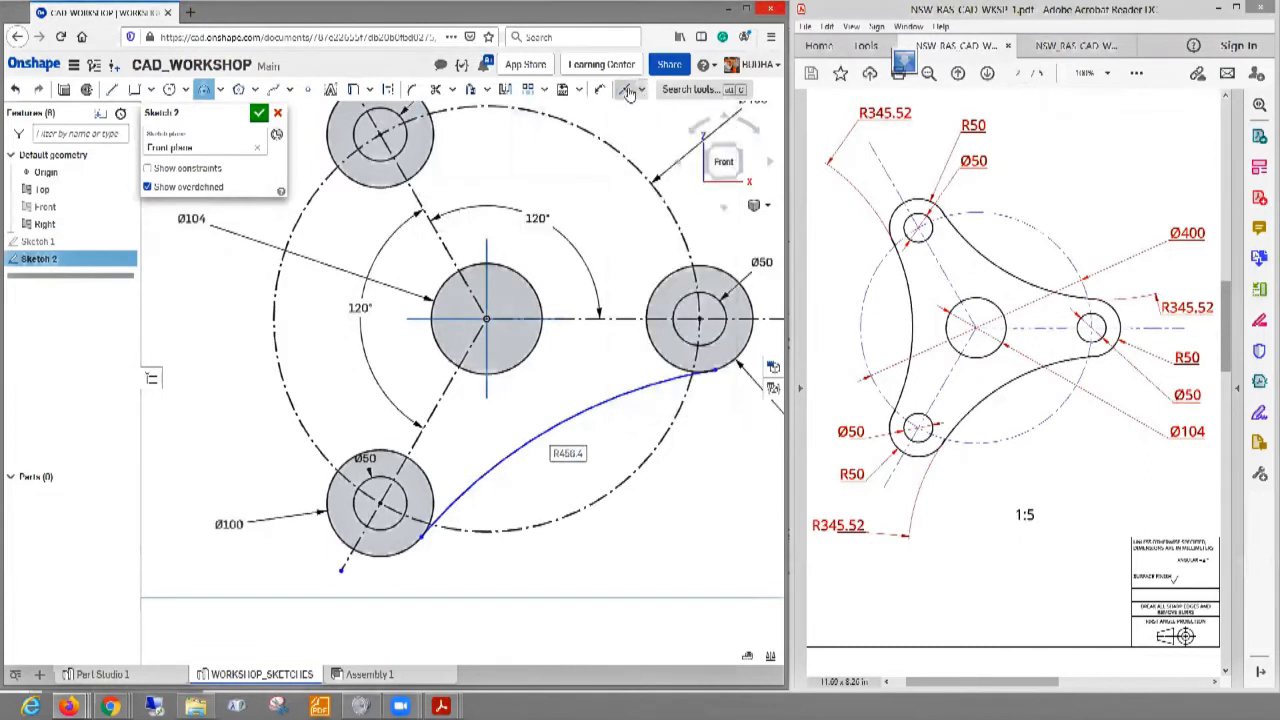
- Apply a tangent constraint between the connecting arc and the lower-left 100 mm lobe circle
click(641, 90)
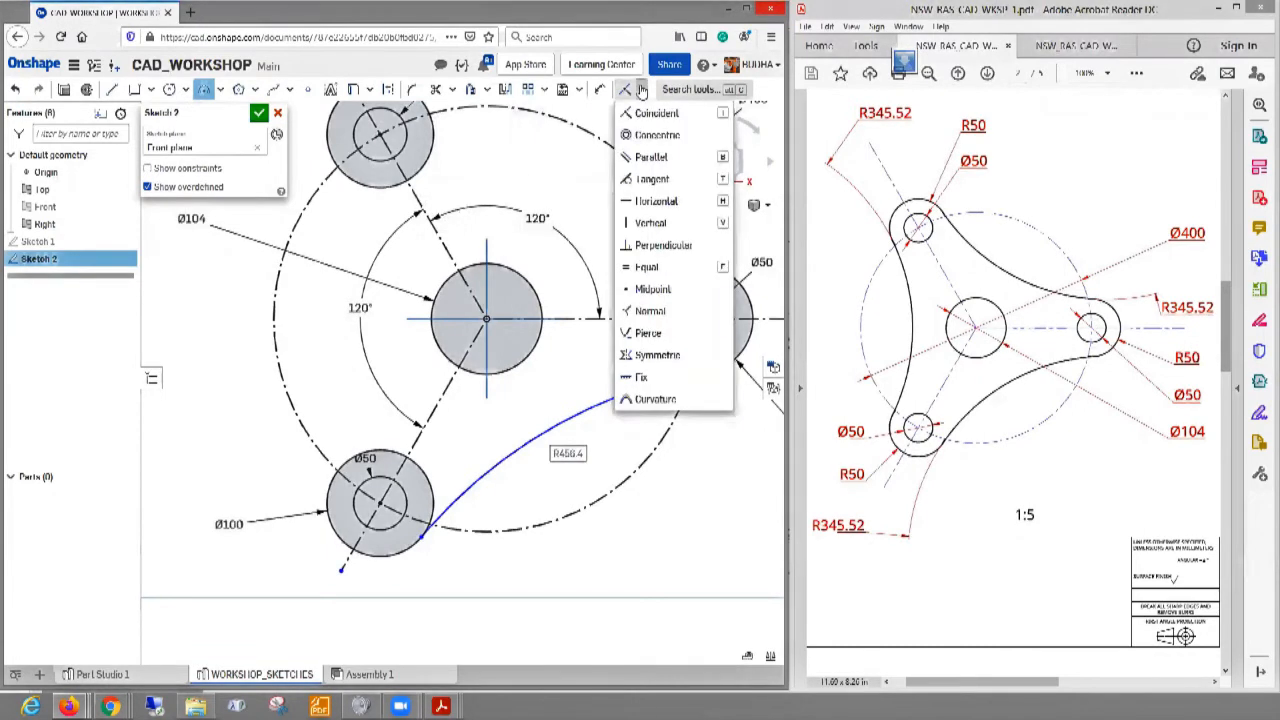
click(670, 181)
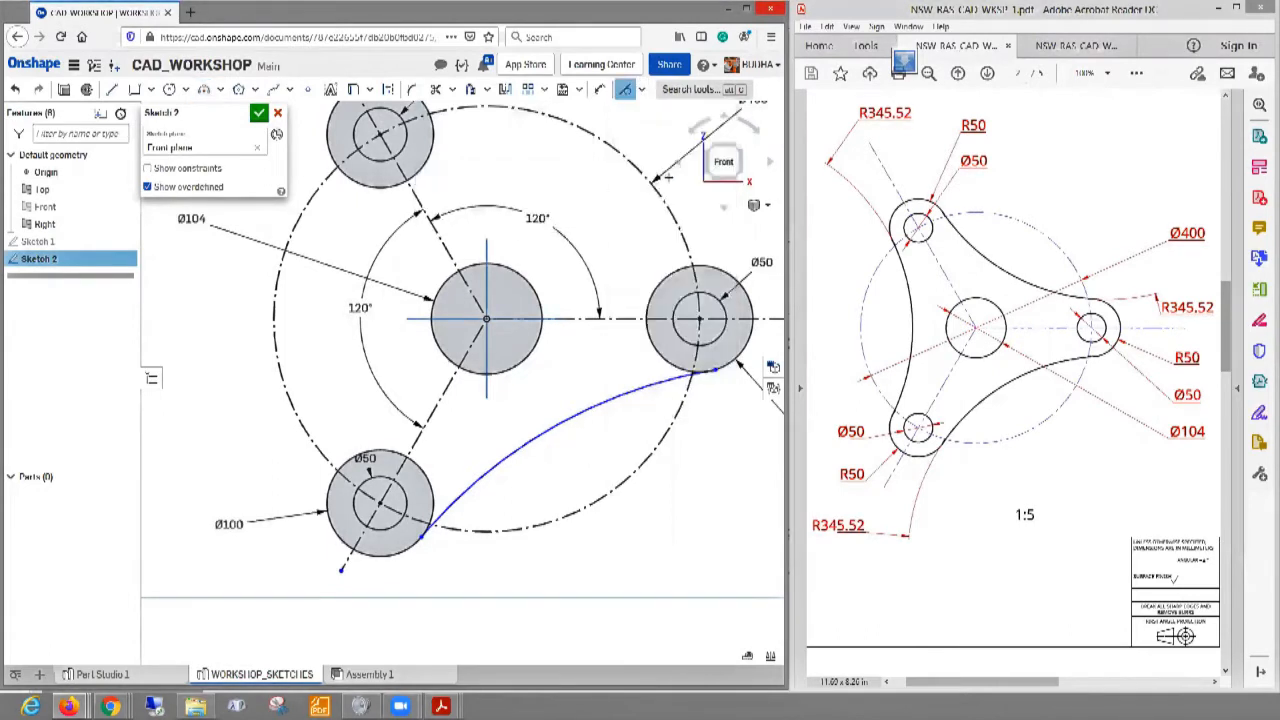
scroll(476, 467, up, 3)
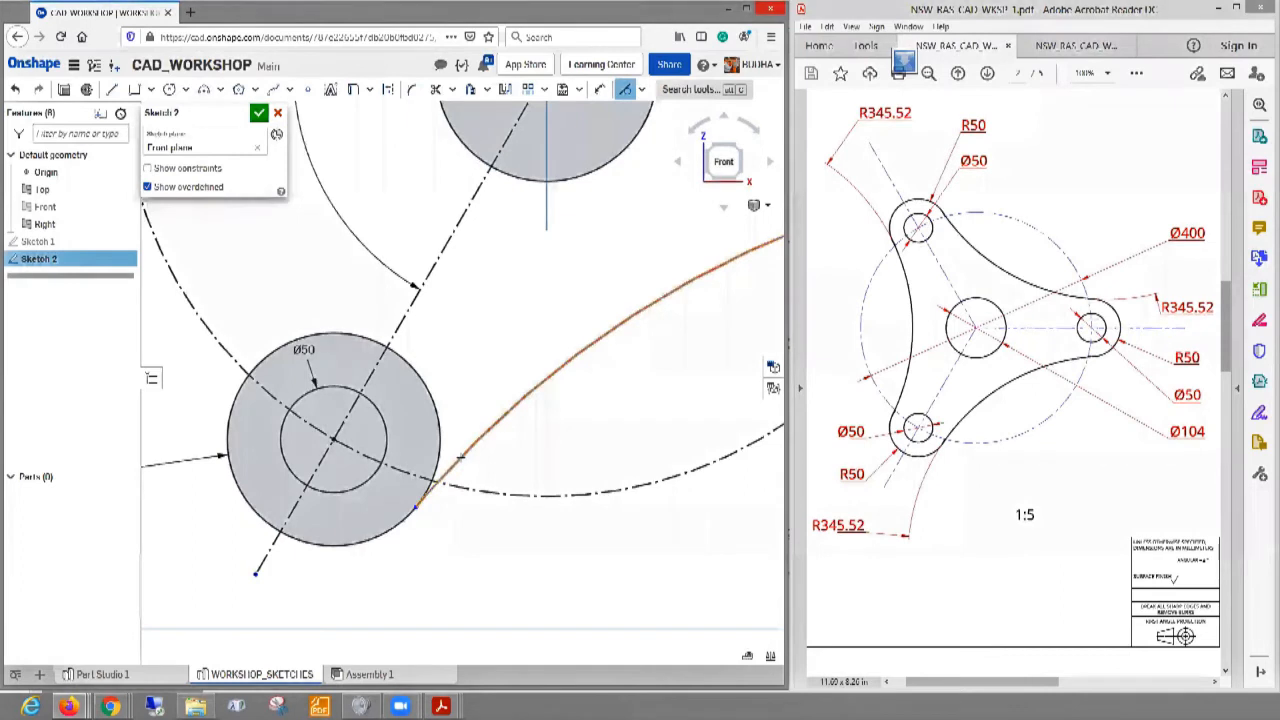
click(460, 457)
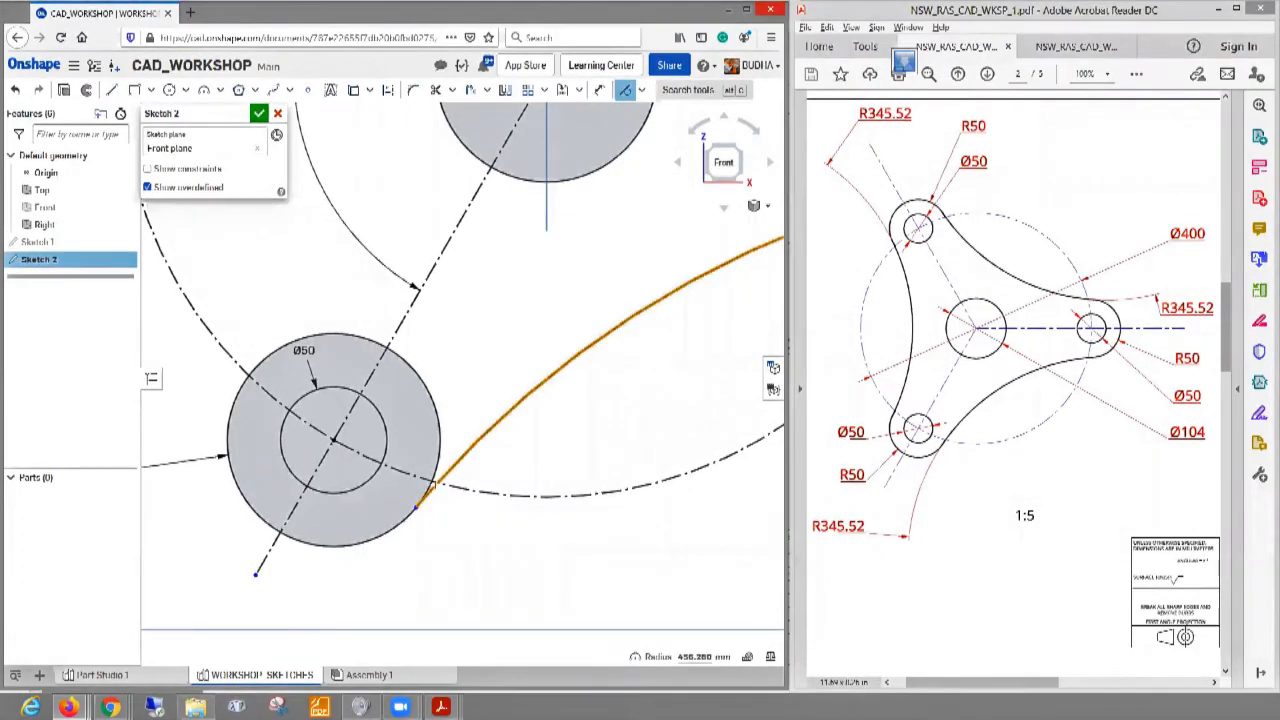
click(394, 528)
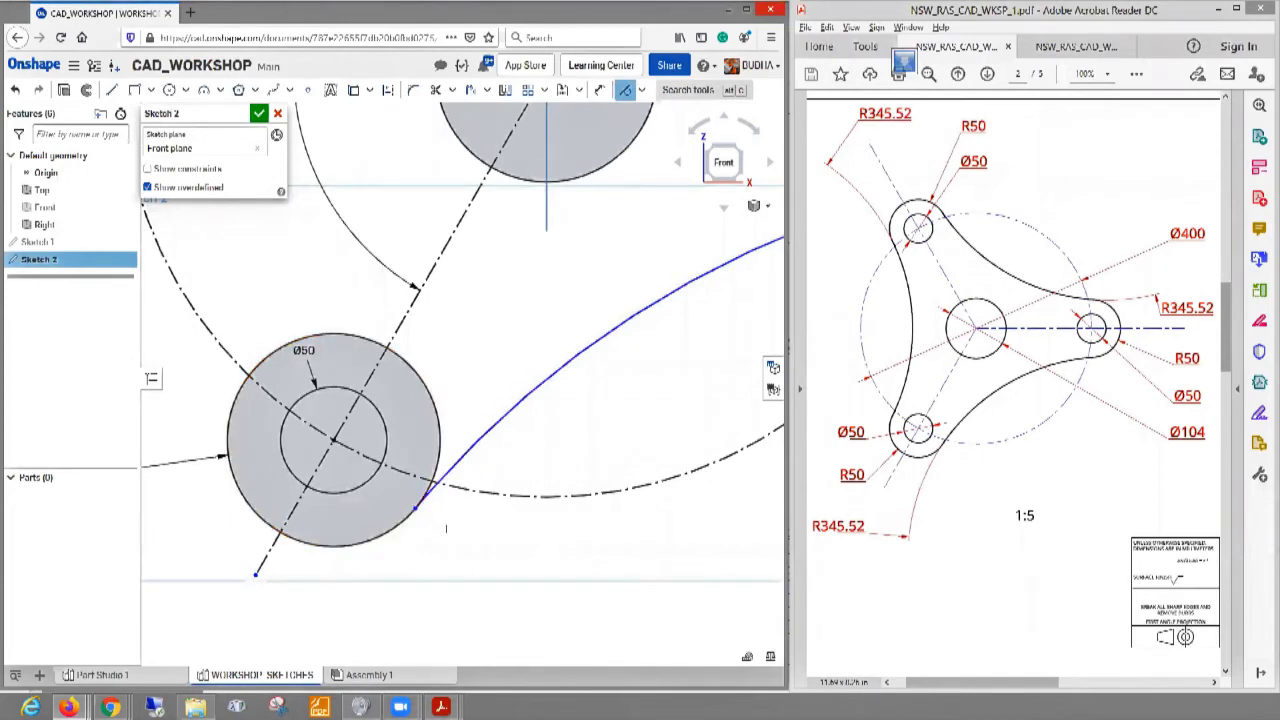
- Apply a tangent constraint between the connecting arc and the right-hand 100 mm lobe circle
scroll(466, 528, down, 3)
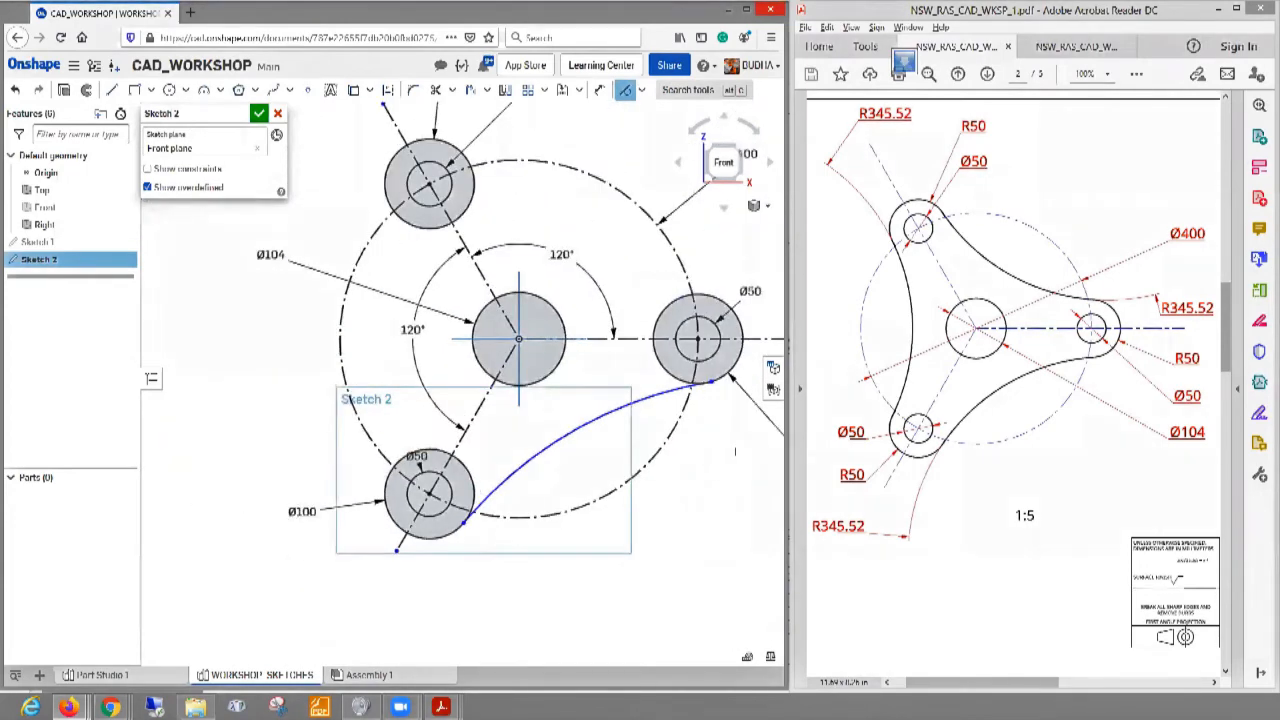
middle_drag(586, 449, 463, 449)
scroll(570, 398, up, 3)
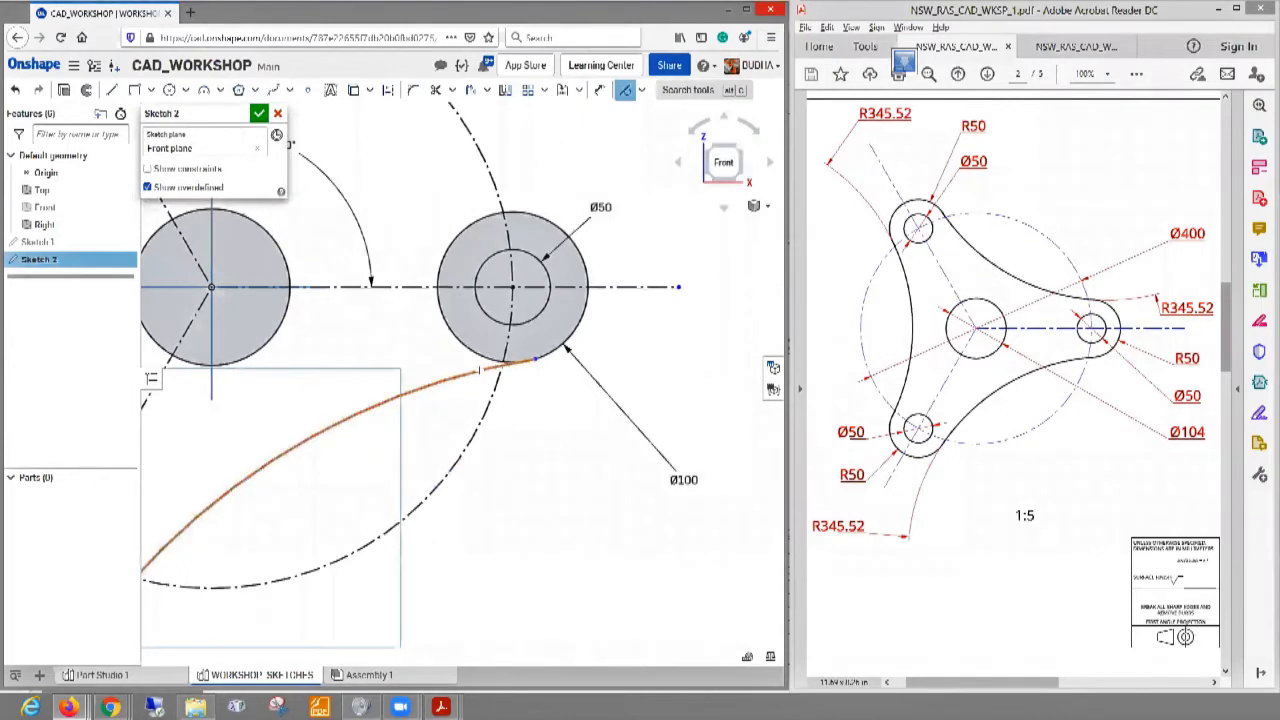
click(480, 370)
click(550, 354)
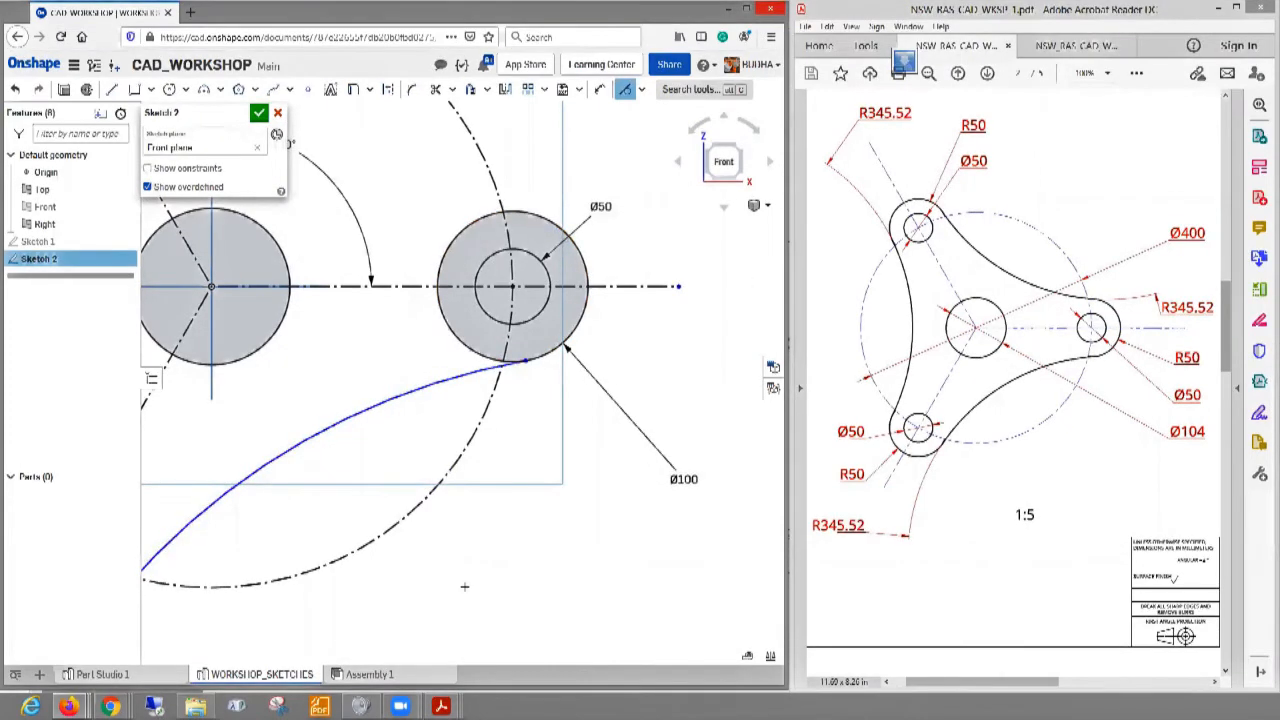
- Dimension the radius of the arc connecting the lower-left and right-hand lobe circles and set it to 345.52 mm
scroll(486, 513, down, 3)
middle_drag(570, 432, 649, 312)
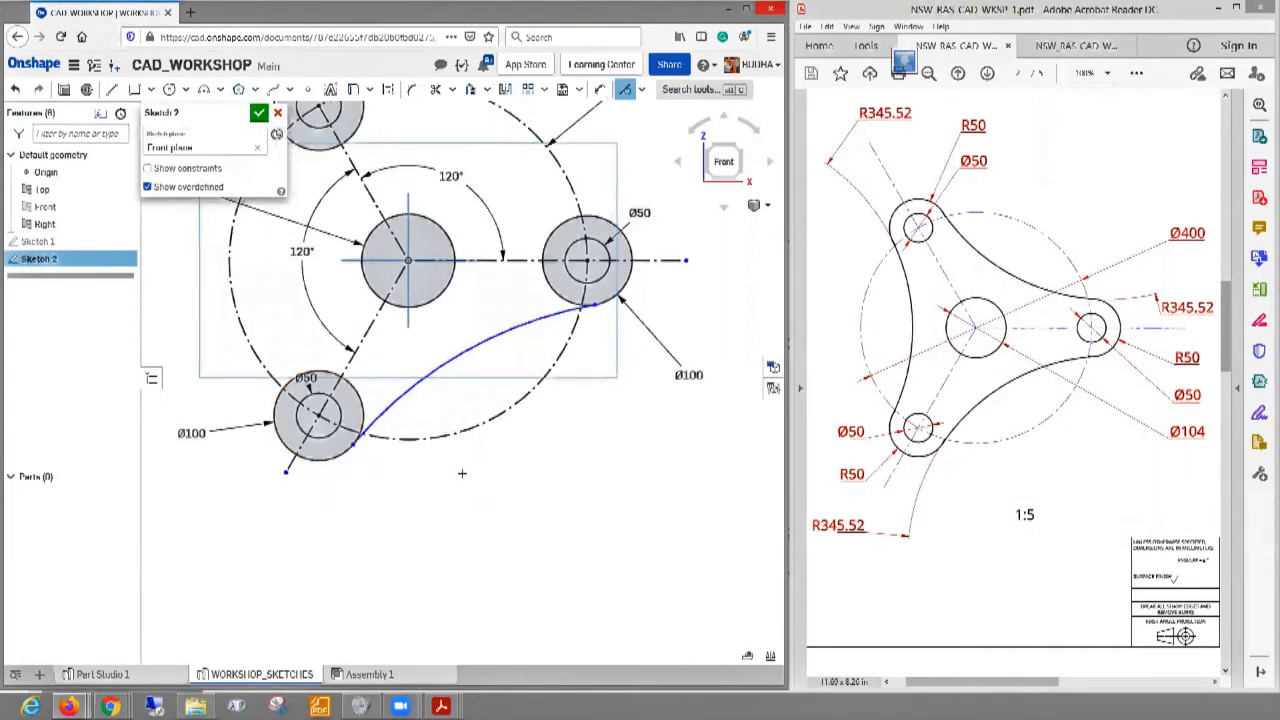
scroll(538, 452, up, 1)
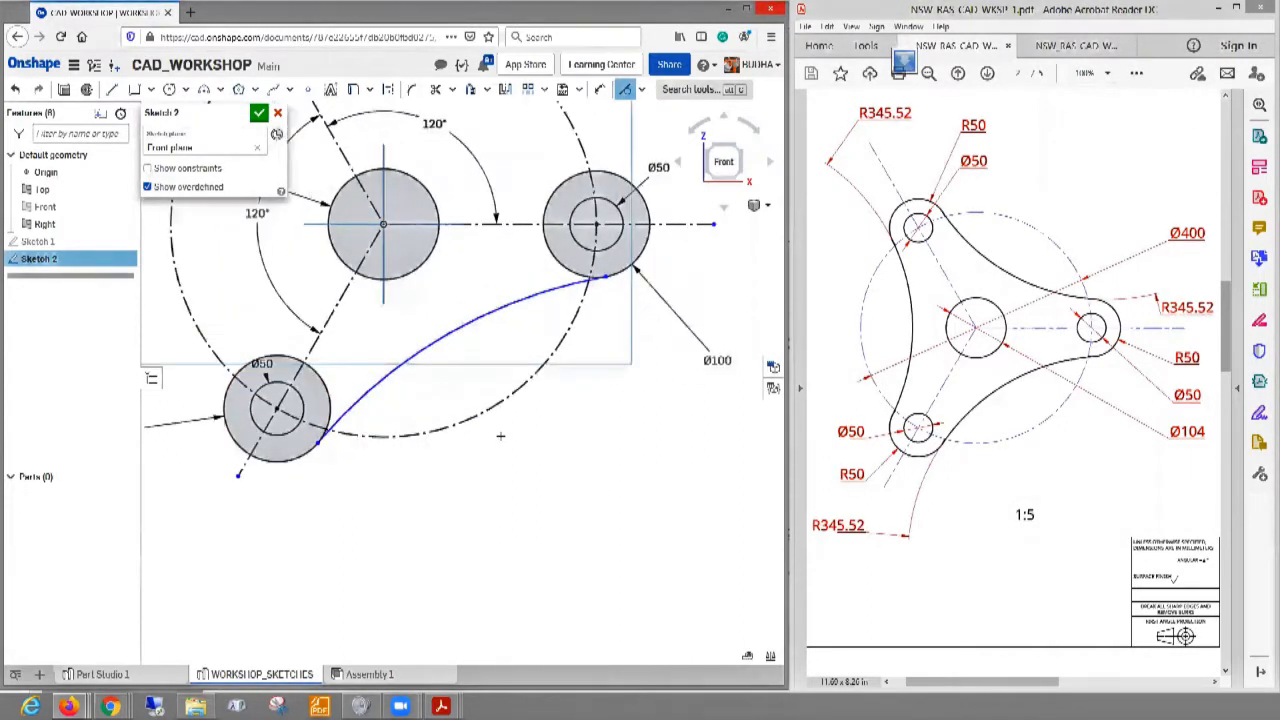
middle_drag(501, 436, 514, 497)
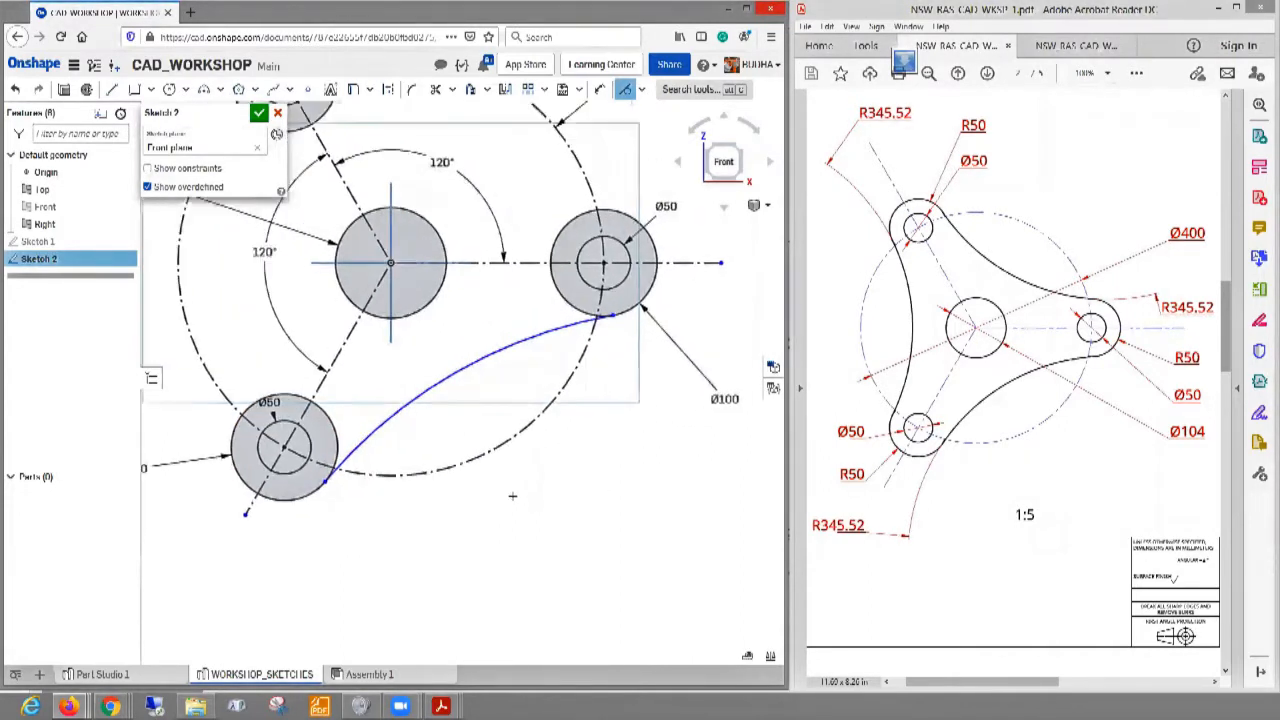
click(599, 89)
click(468, 388)
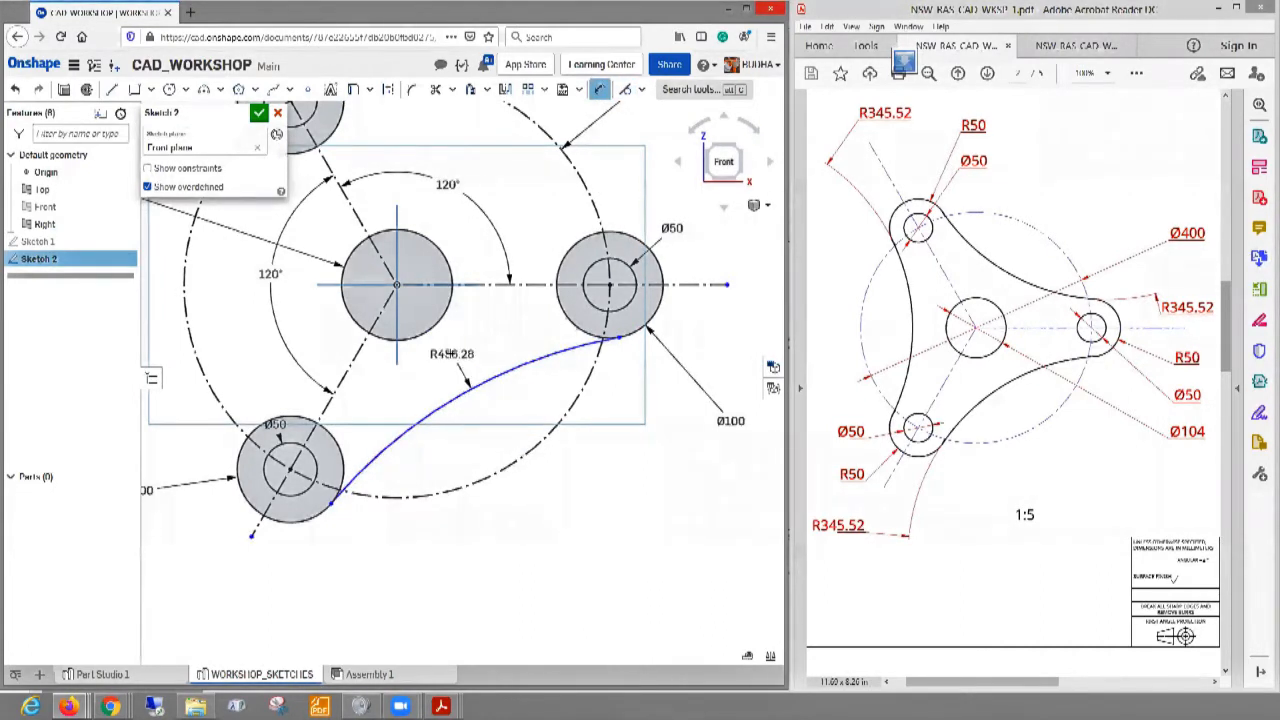
click(462, 352)
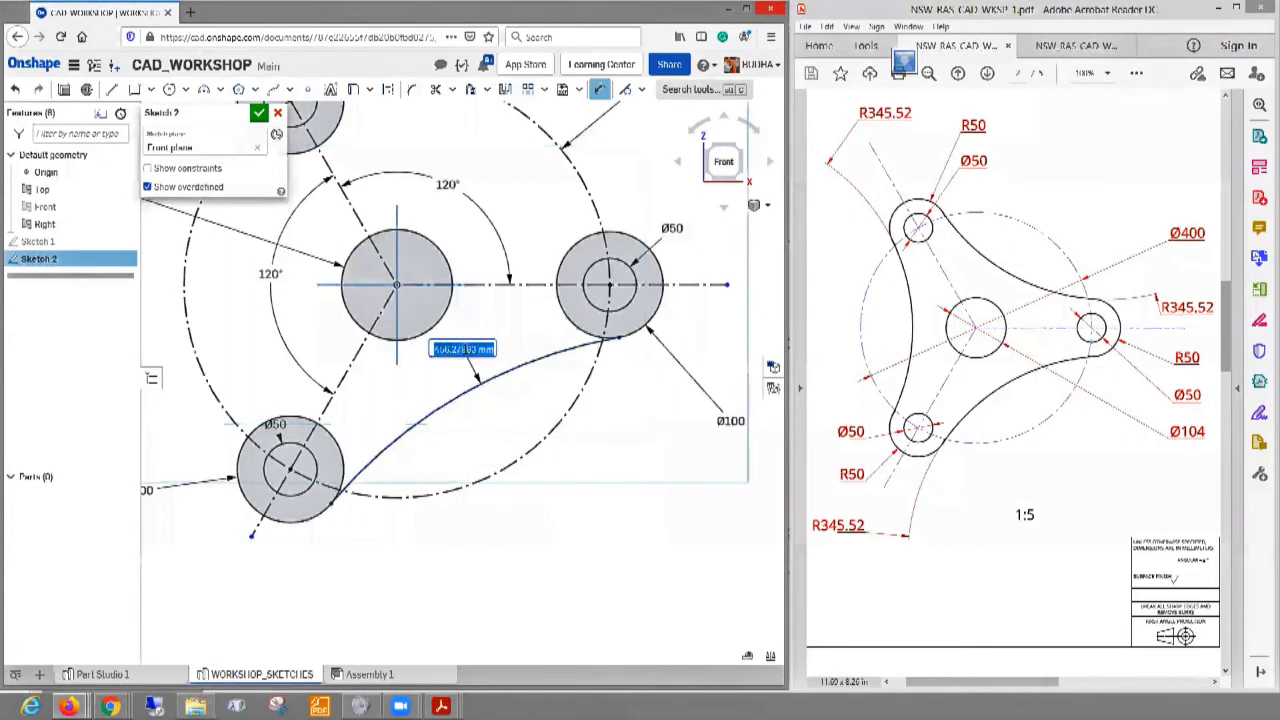
click(840, 535)
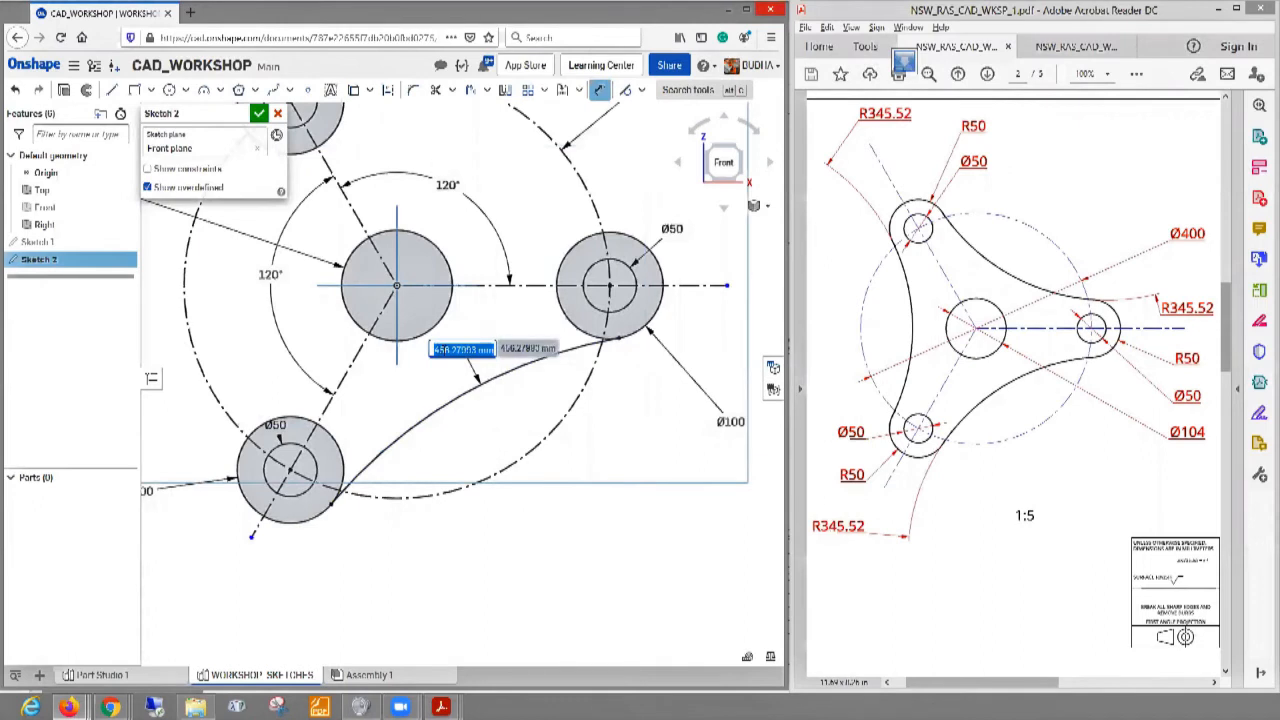
text(345.52)
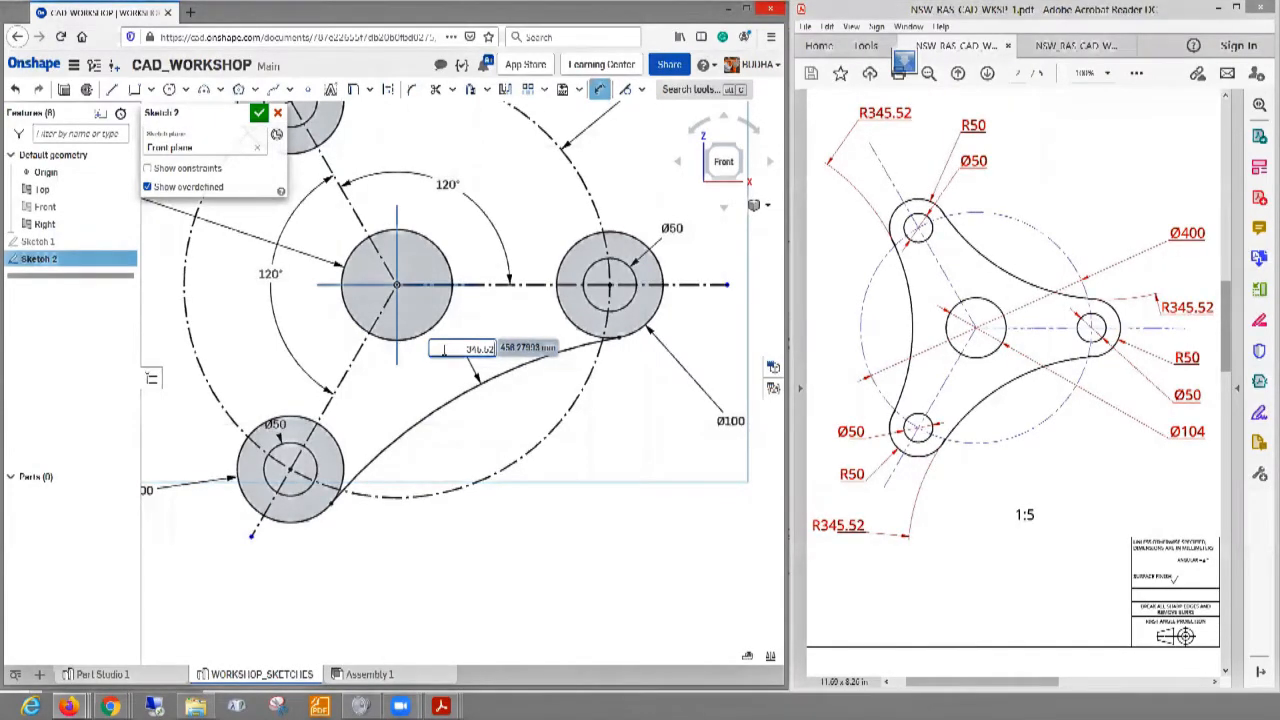
key(Return)
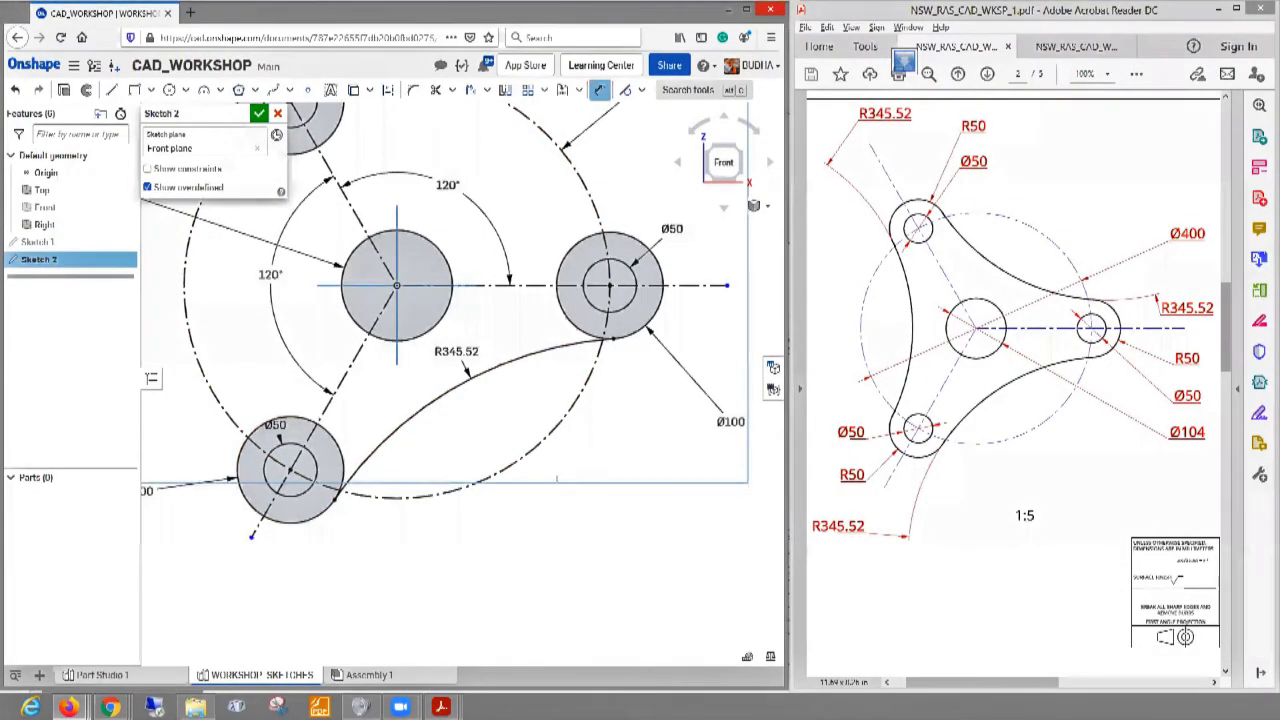
- Sketch a 3-point arc, about 897 mm in radius, from the upper-left lobe circle to the lower-left one, bulging towards the centre
scroll(540, 436, up, 2)
scroll(538, 436, down, 5)
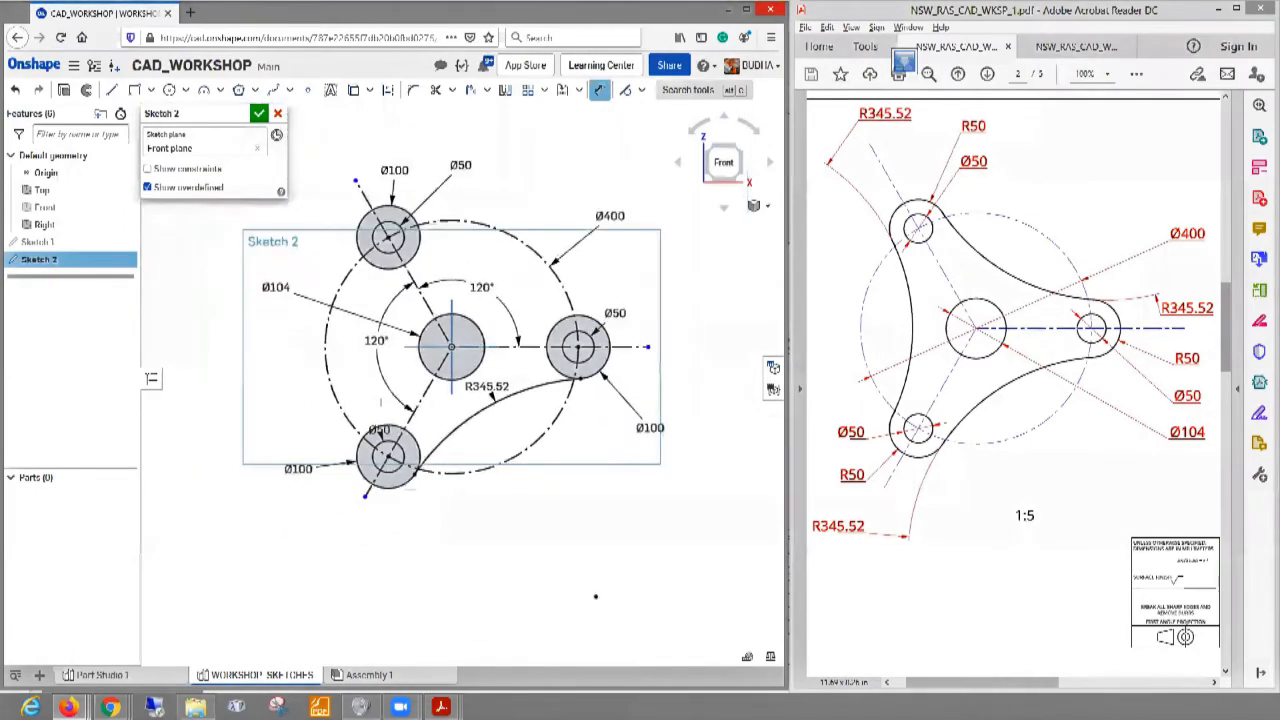
scroll(348, 400, up, 1)
middle_drag(207, 350, 250, 414)
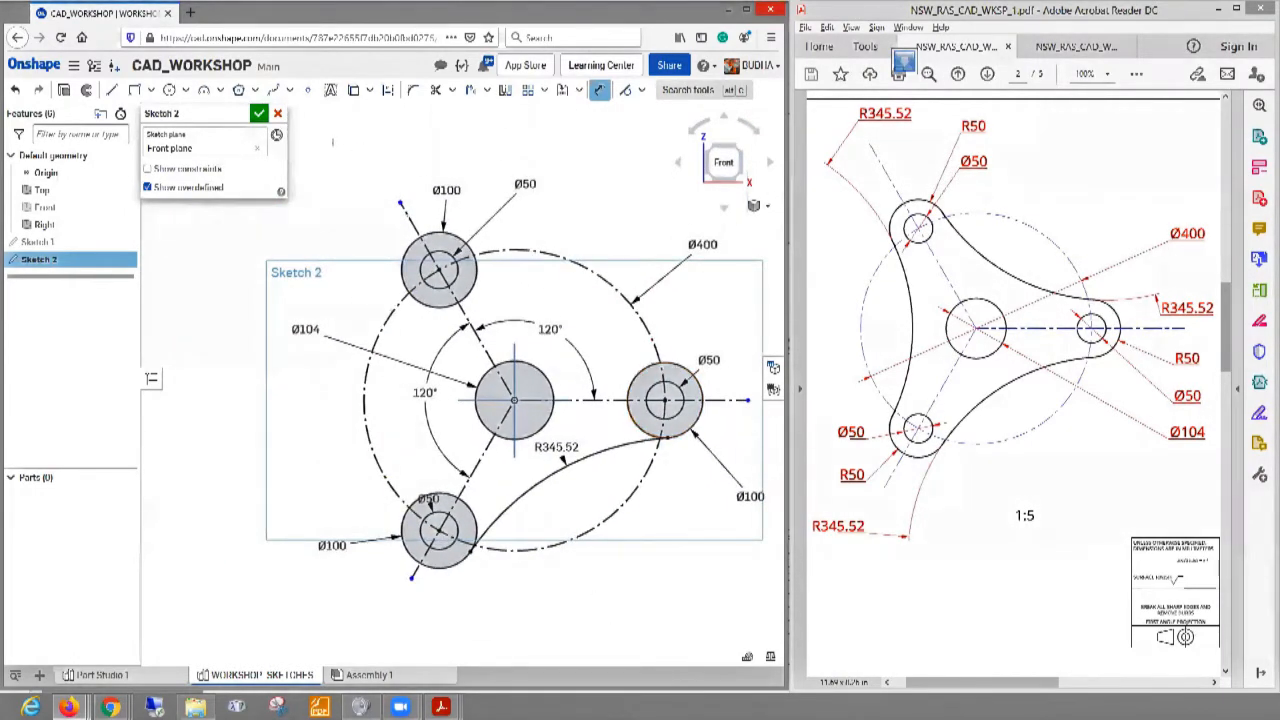
click(222, 91)
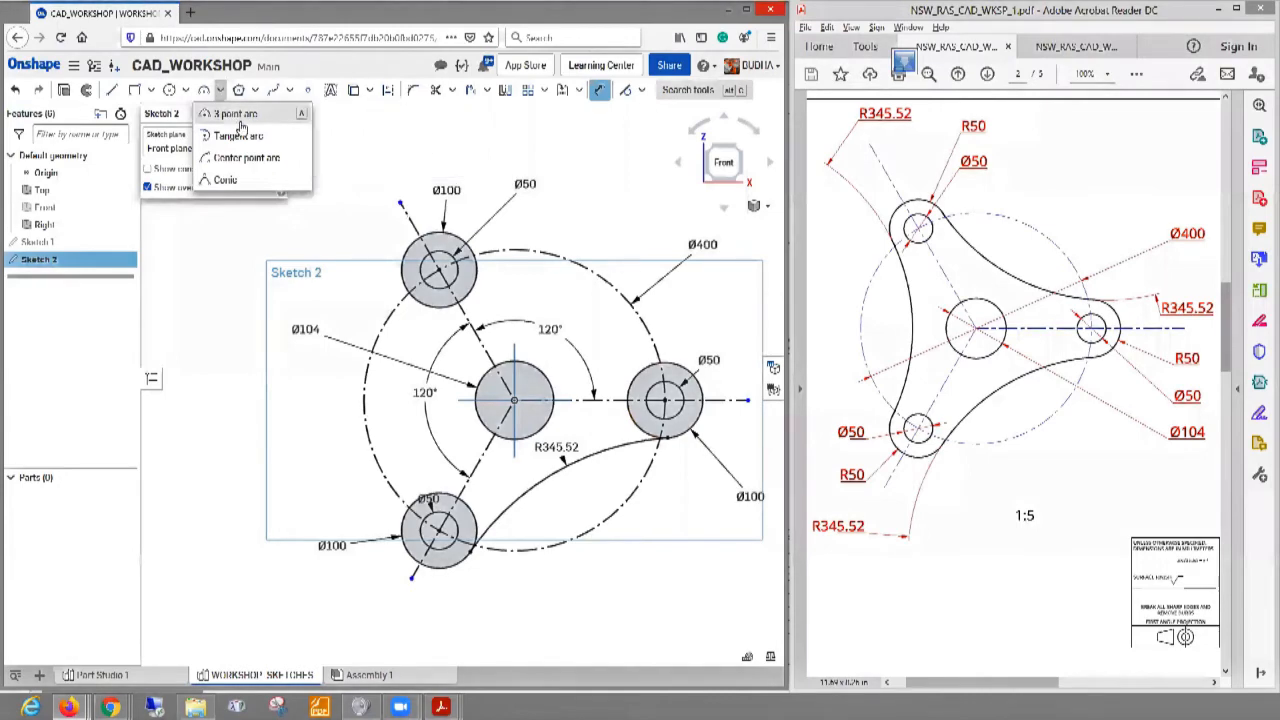
click(234, 115)
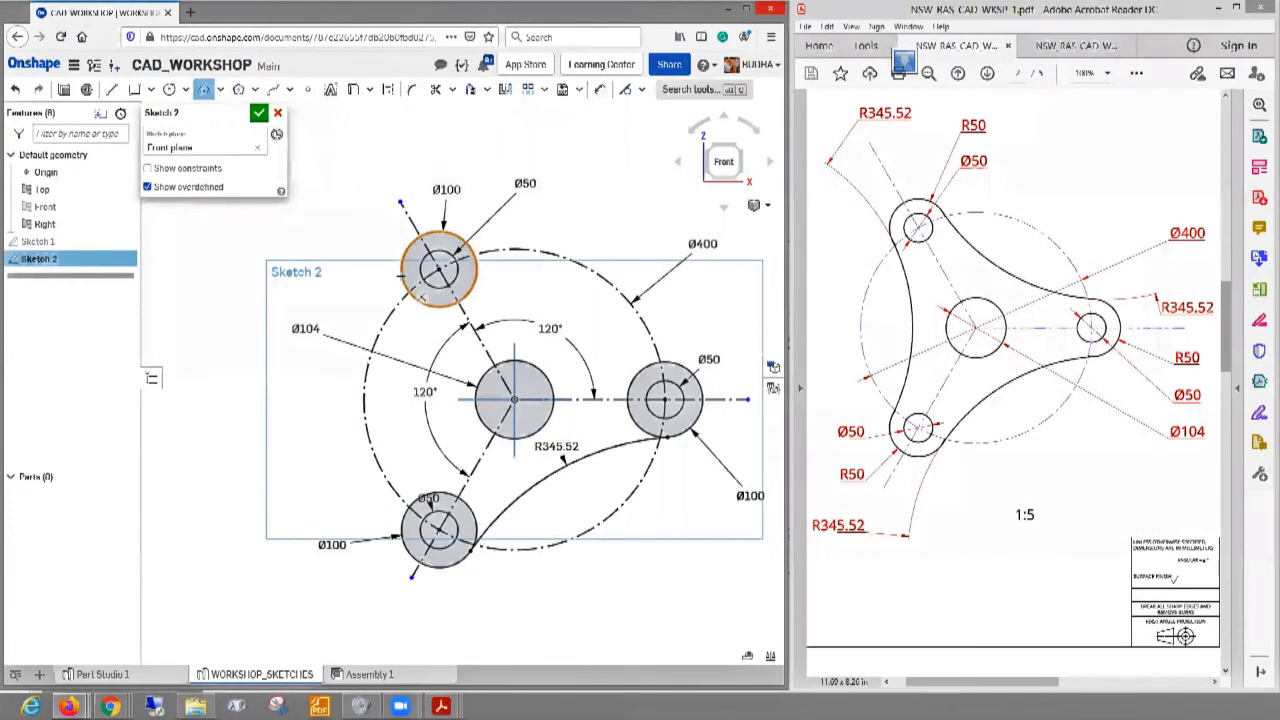
click(401, 277)
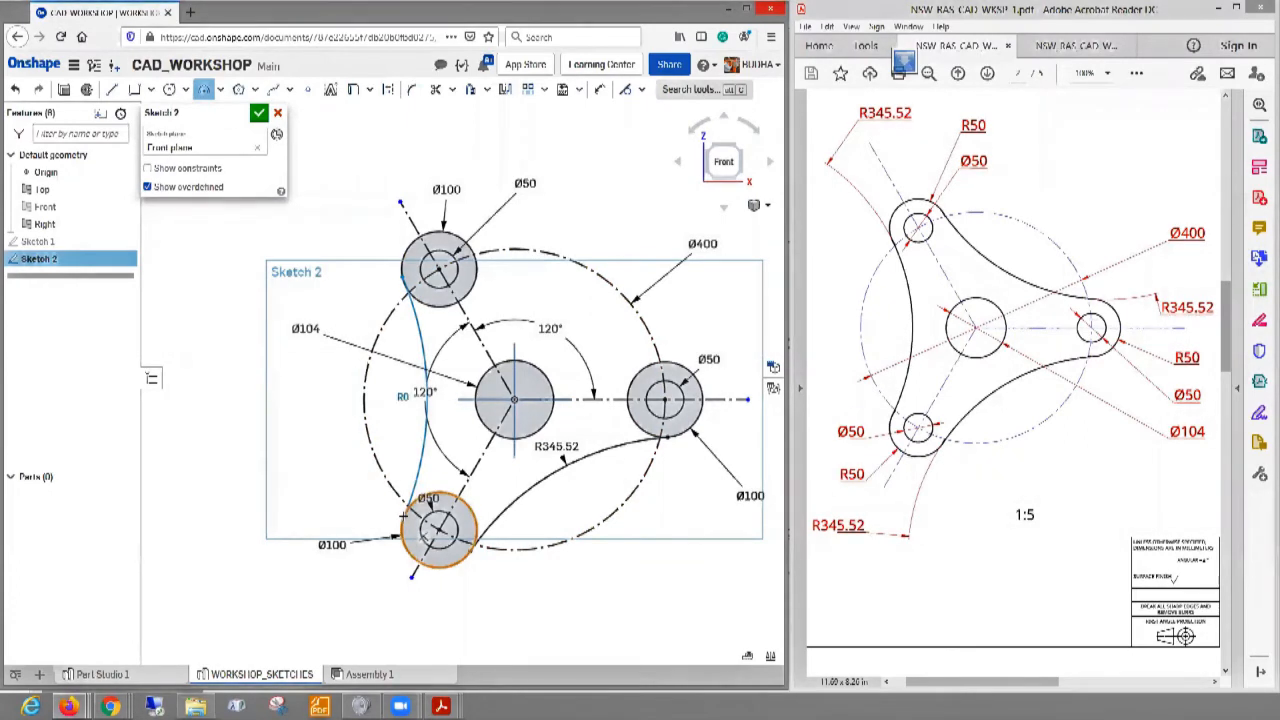
click(404, 516)
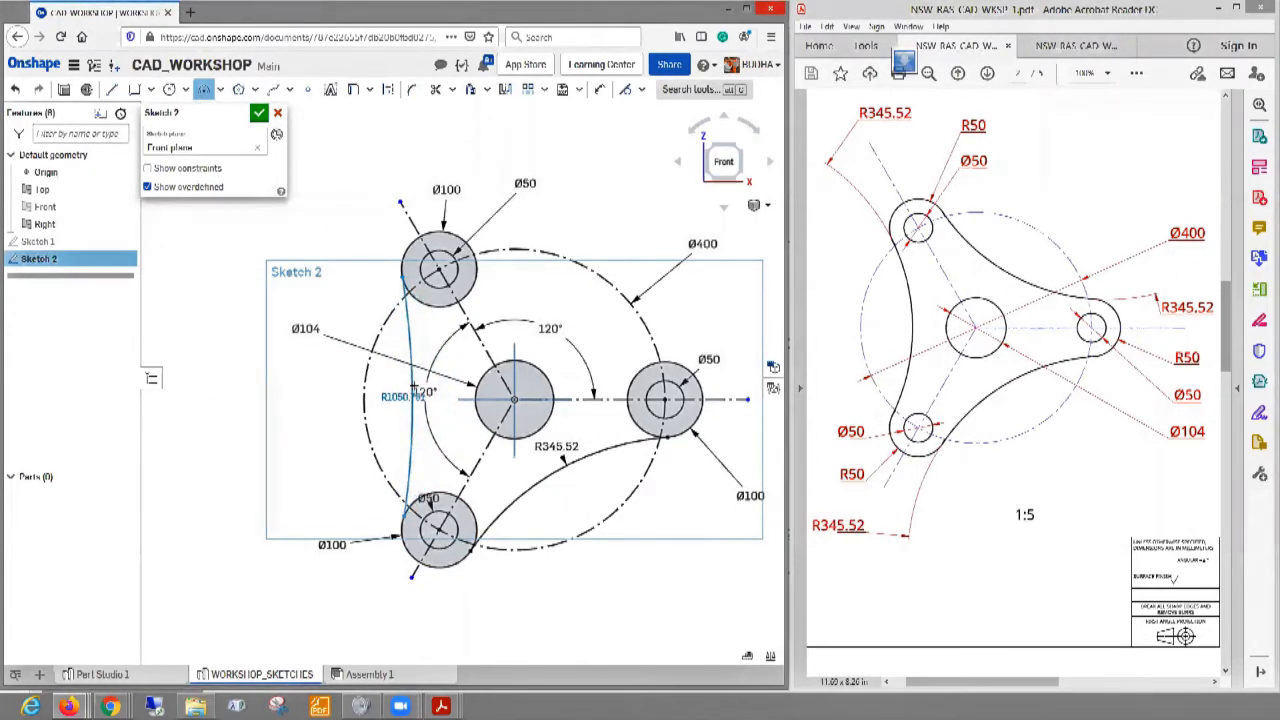
click(403, 363)
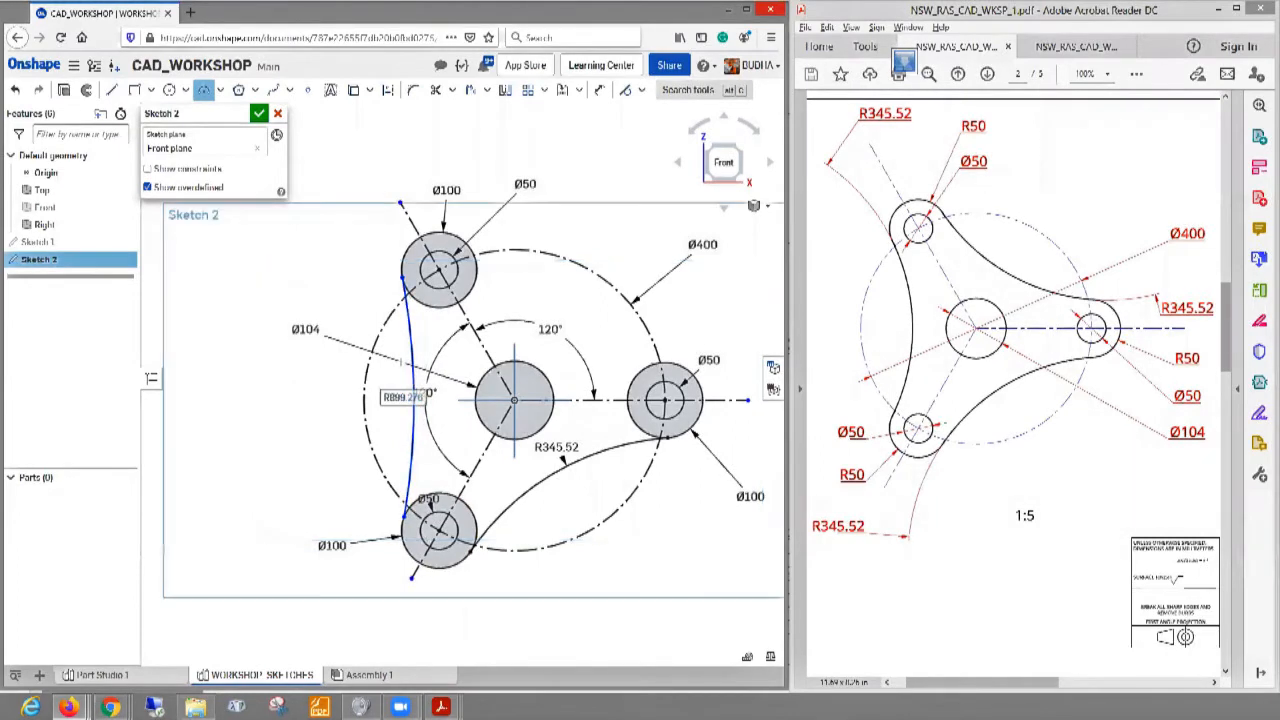
- Apply a tangent constraint between the left connecting arc and the upper-left 100 mm lobe circle
click(627, 94)
scroll(404, 294, up, 5)
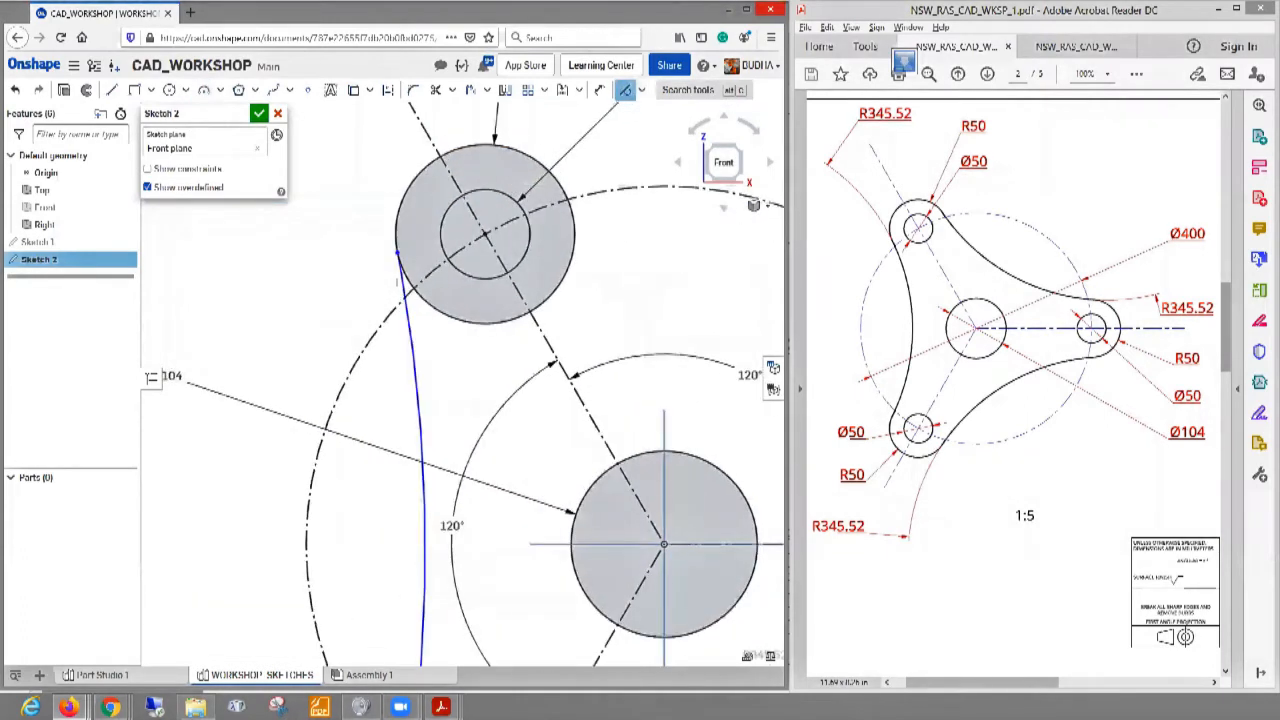
click(404, 292)
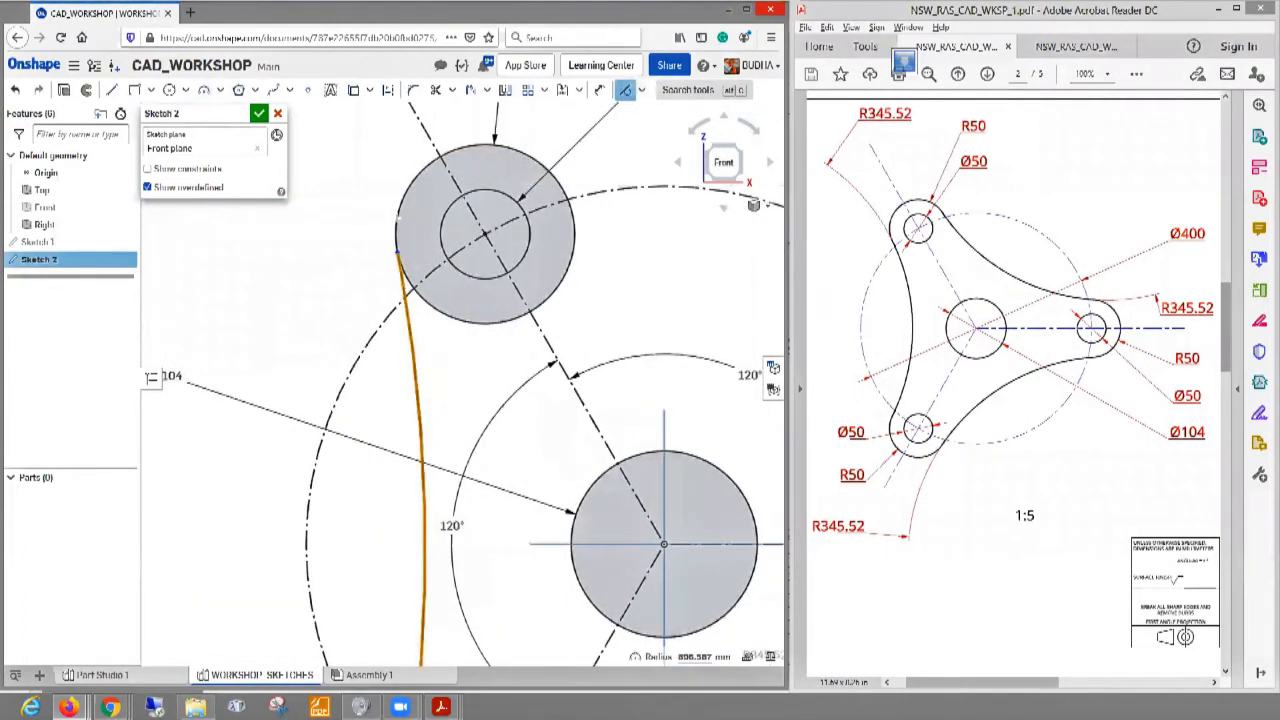
click(398, 217)
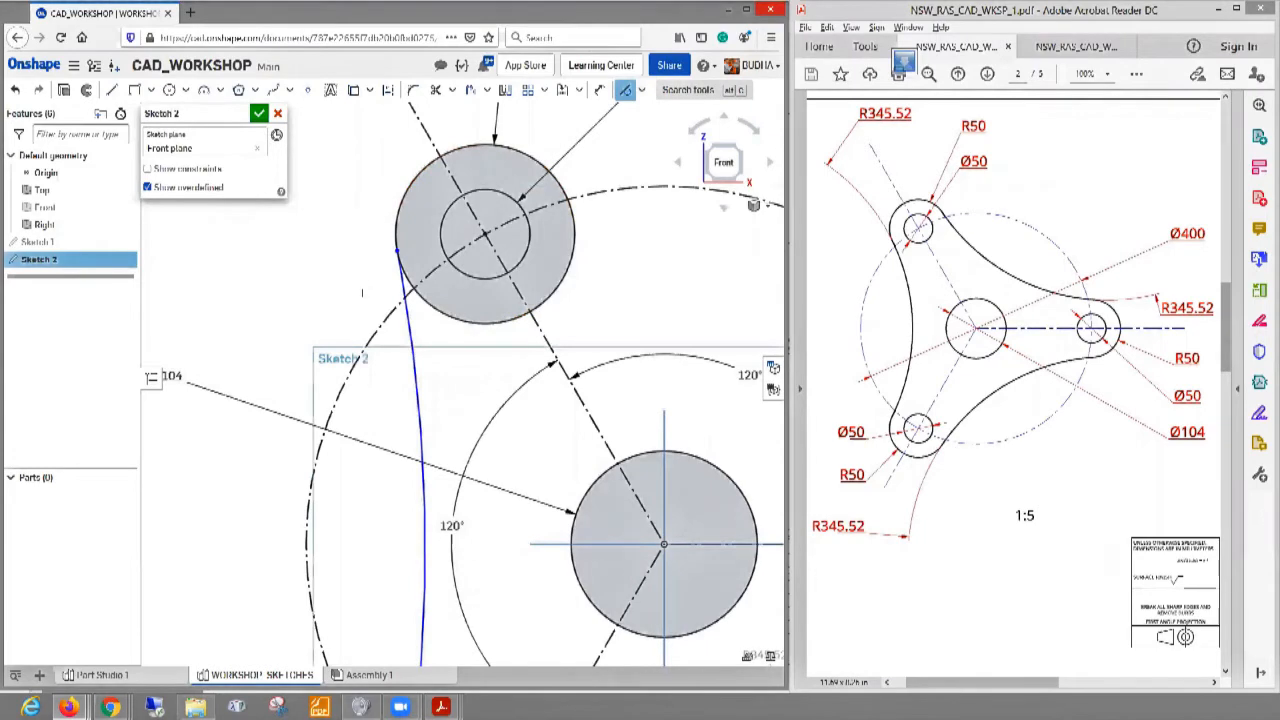
- Apply a tangent constraint between the left connecting arc and the lower-left 100 mm lobe circle
key(f)
middle_drag(257, 393, 347, 222)
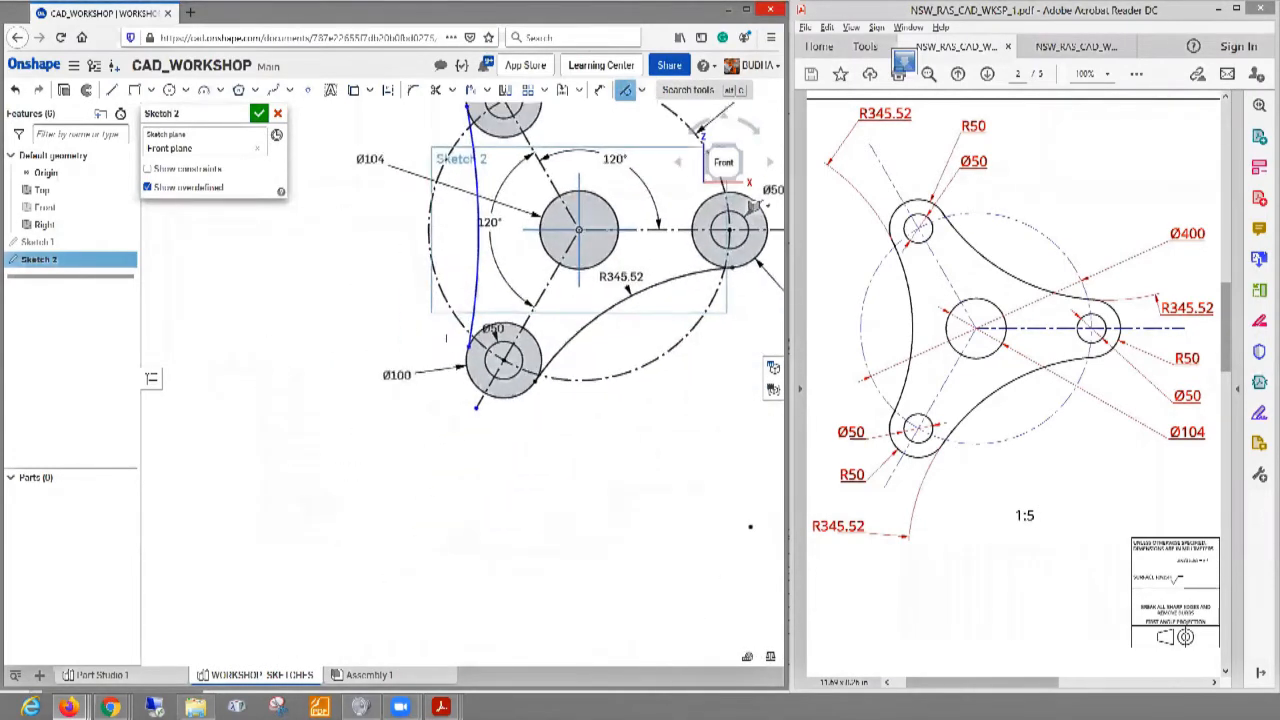
scroll(453, 333, up, 4)
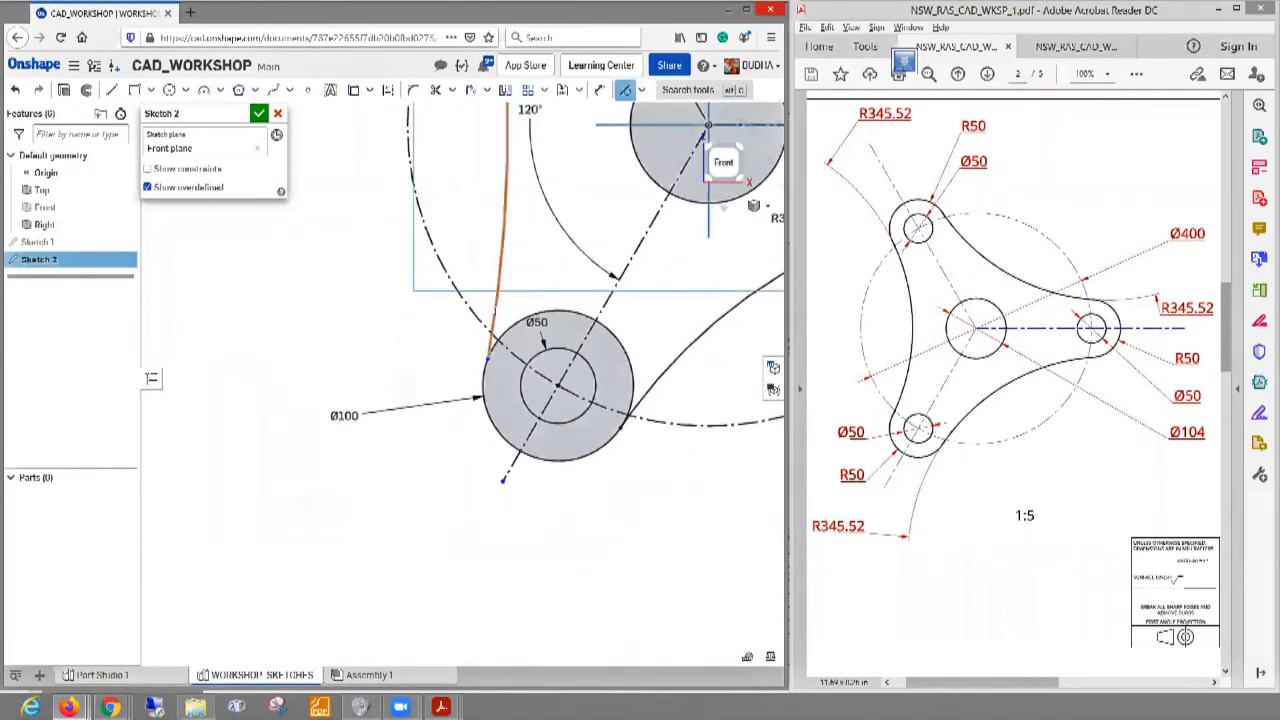
click(496, 312)
click(485, 378)
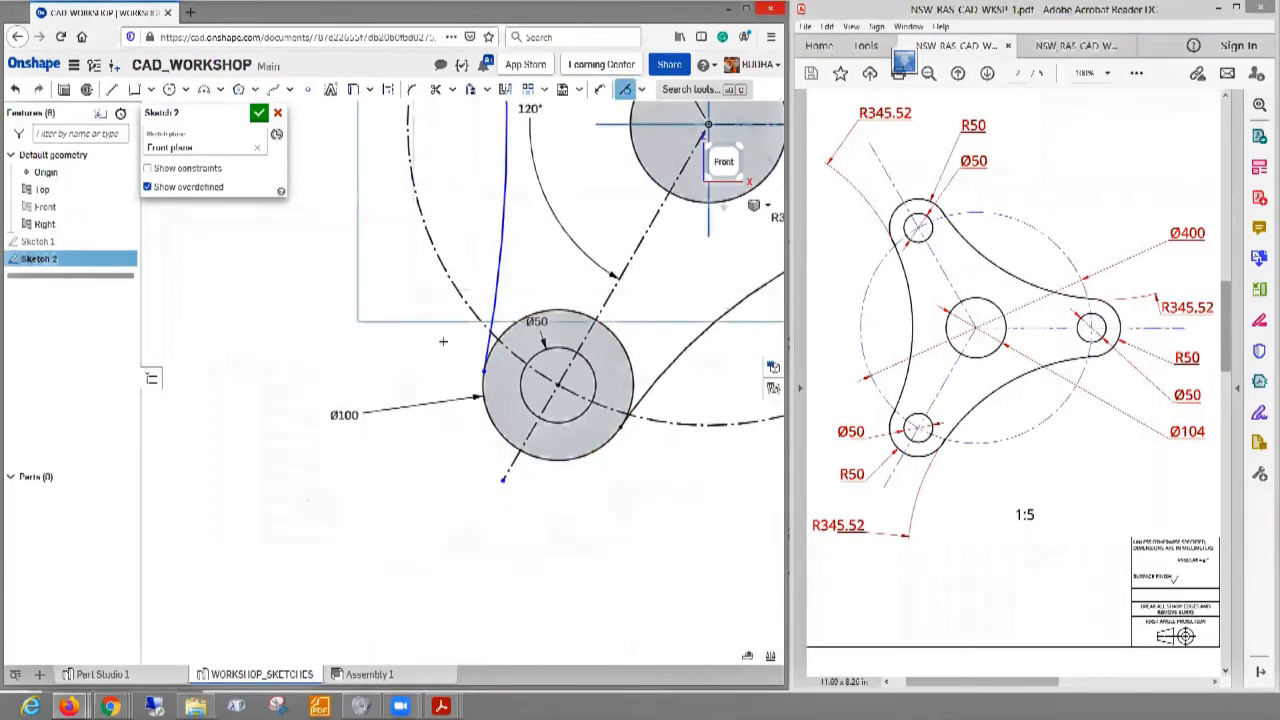
- Dimension the radius of the left connecting arc and set it to 345.52 mm
scroll(363, 319, down, 3)
middle_drag(332, 261, 337, 391)
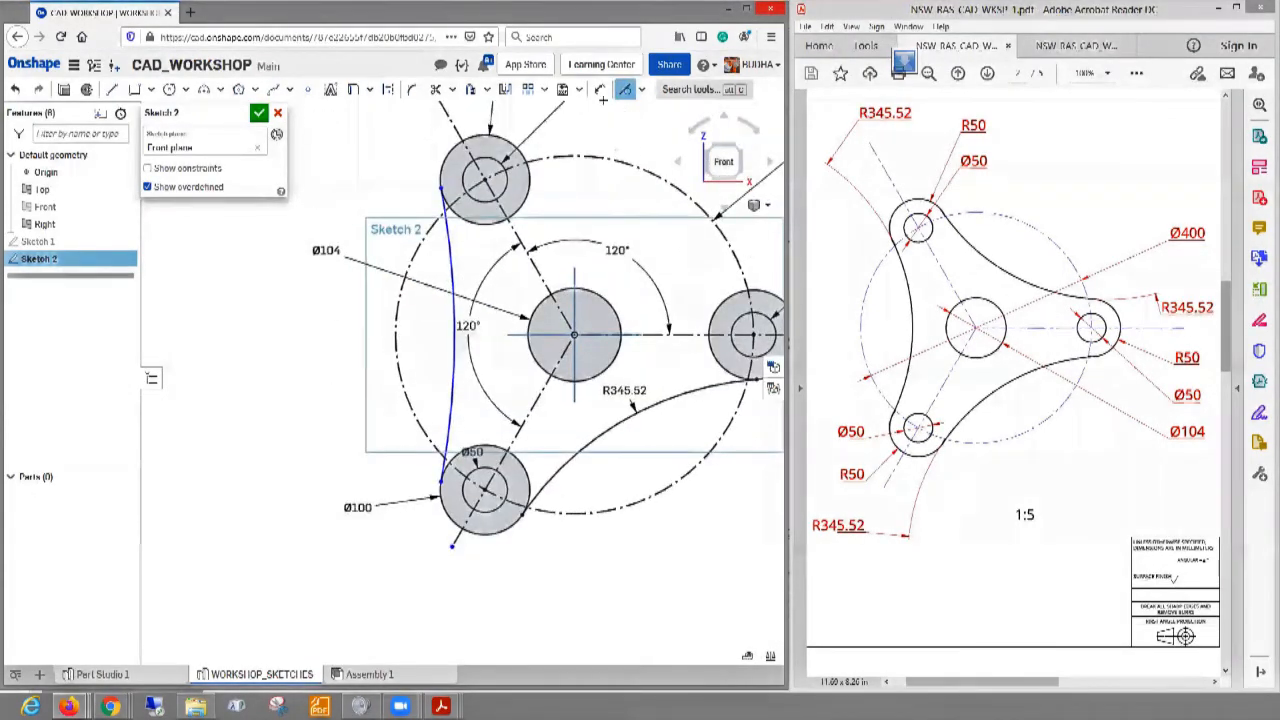
click(600, 90)
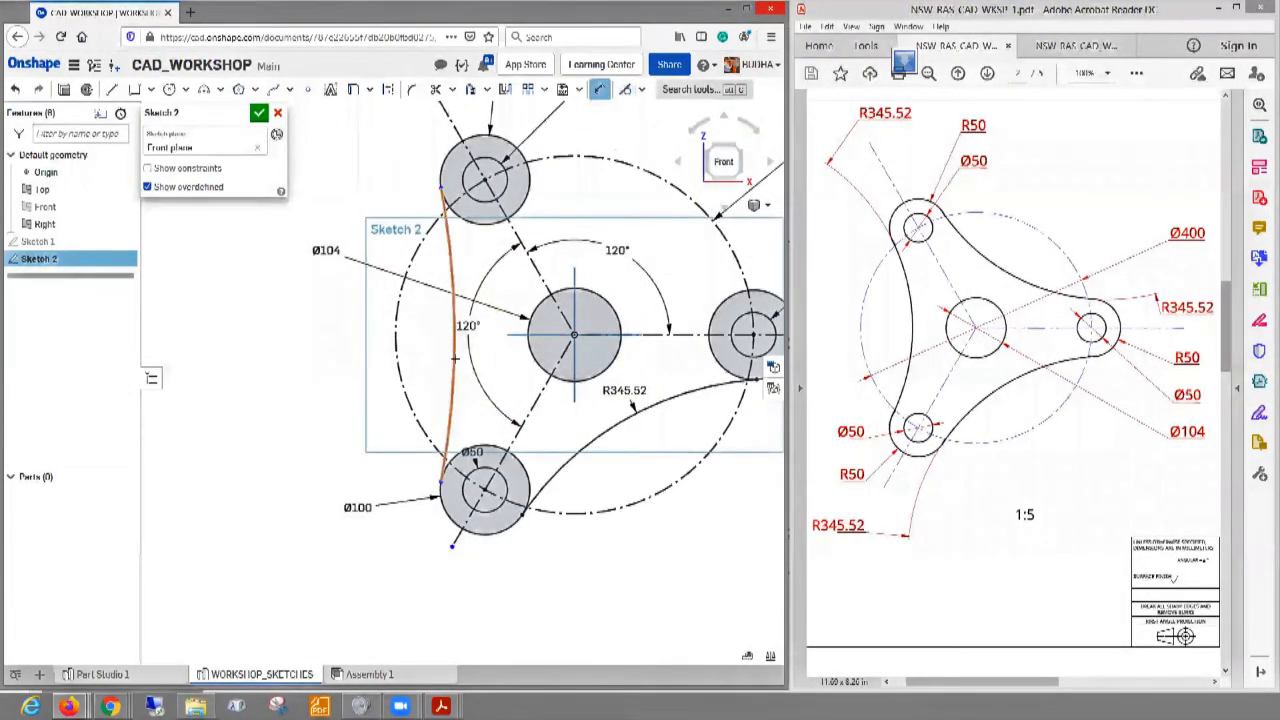
click(452, 330)
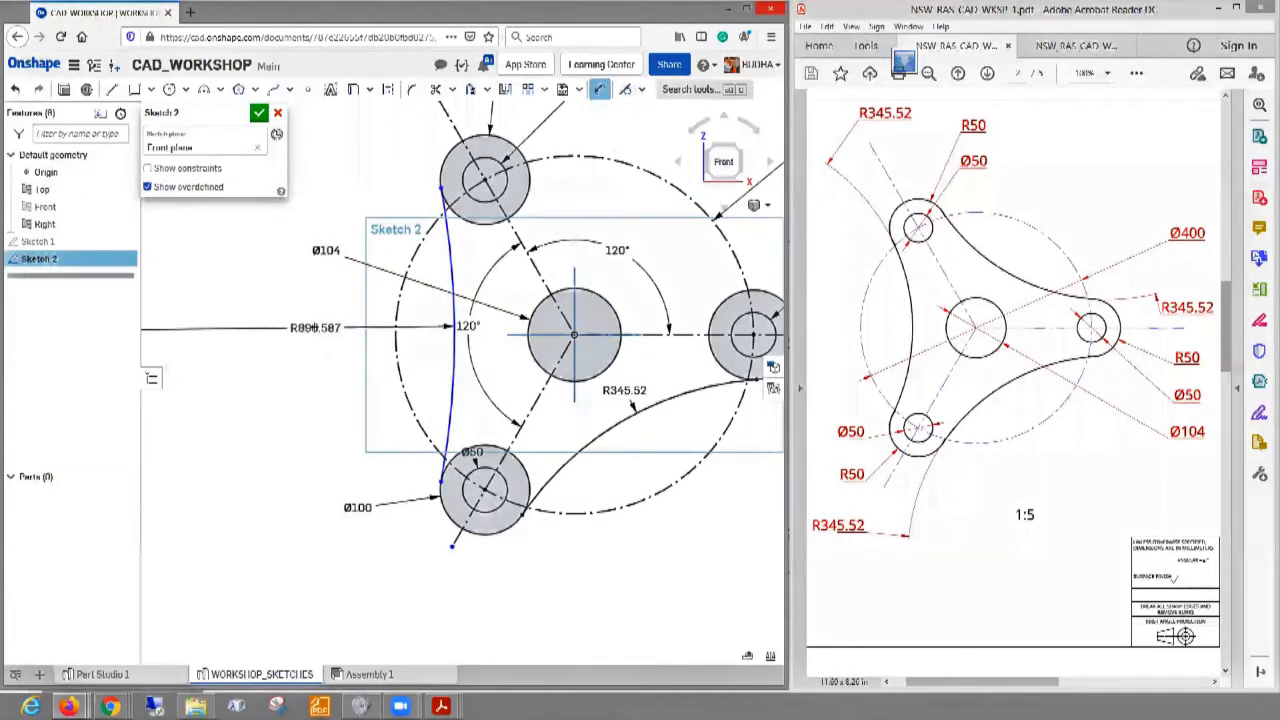
click(305, 329)
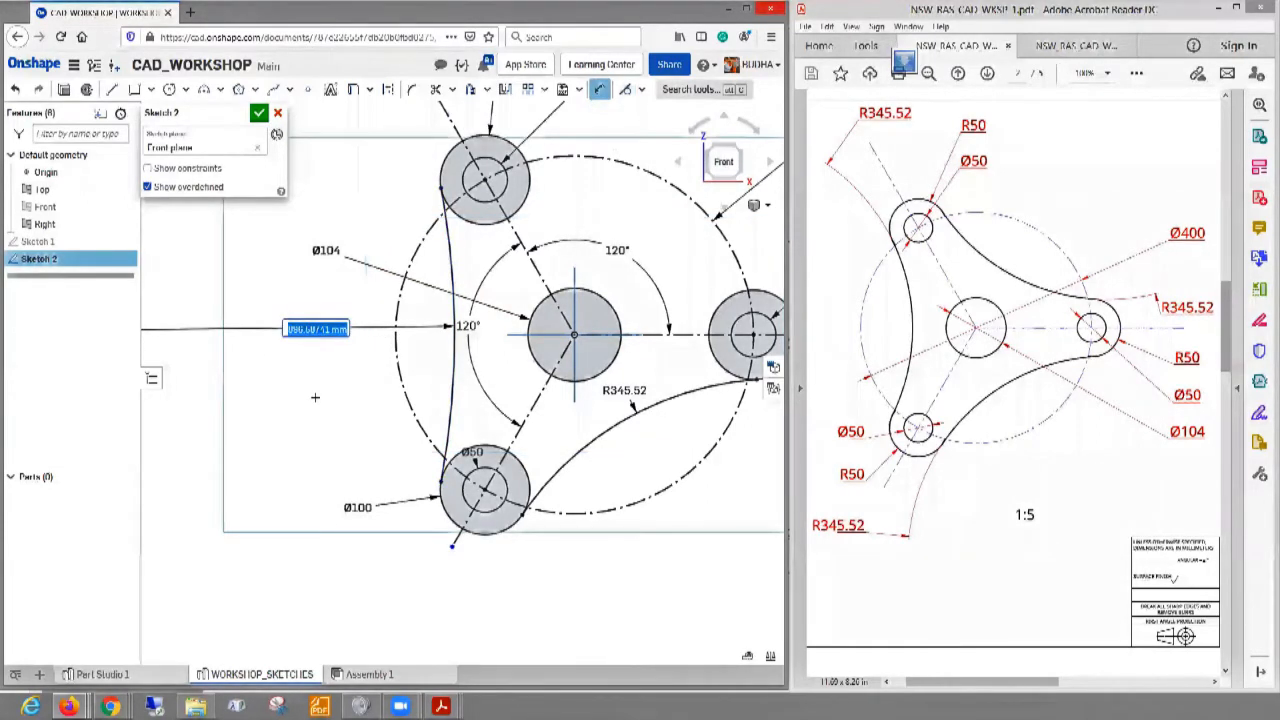
text(345)
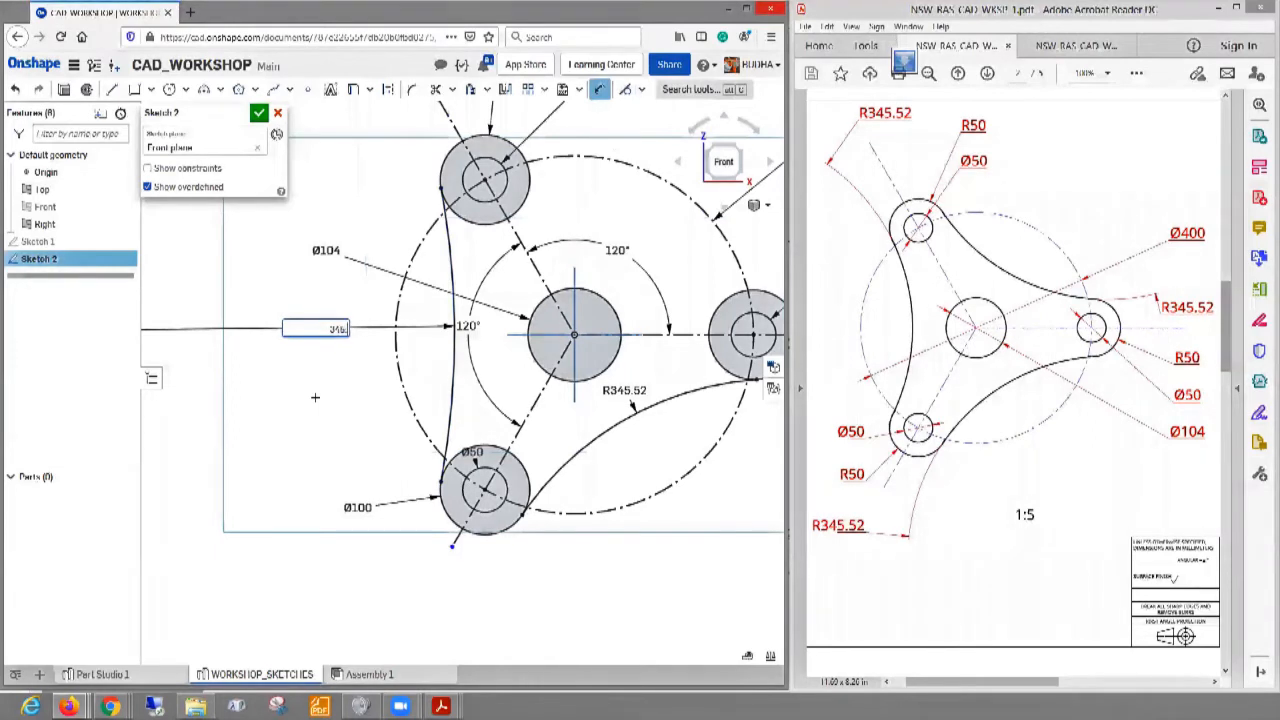
text(.52)
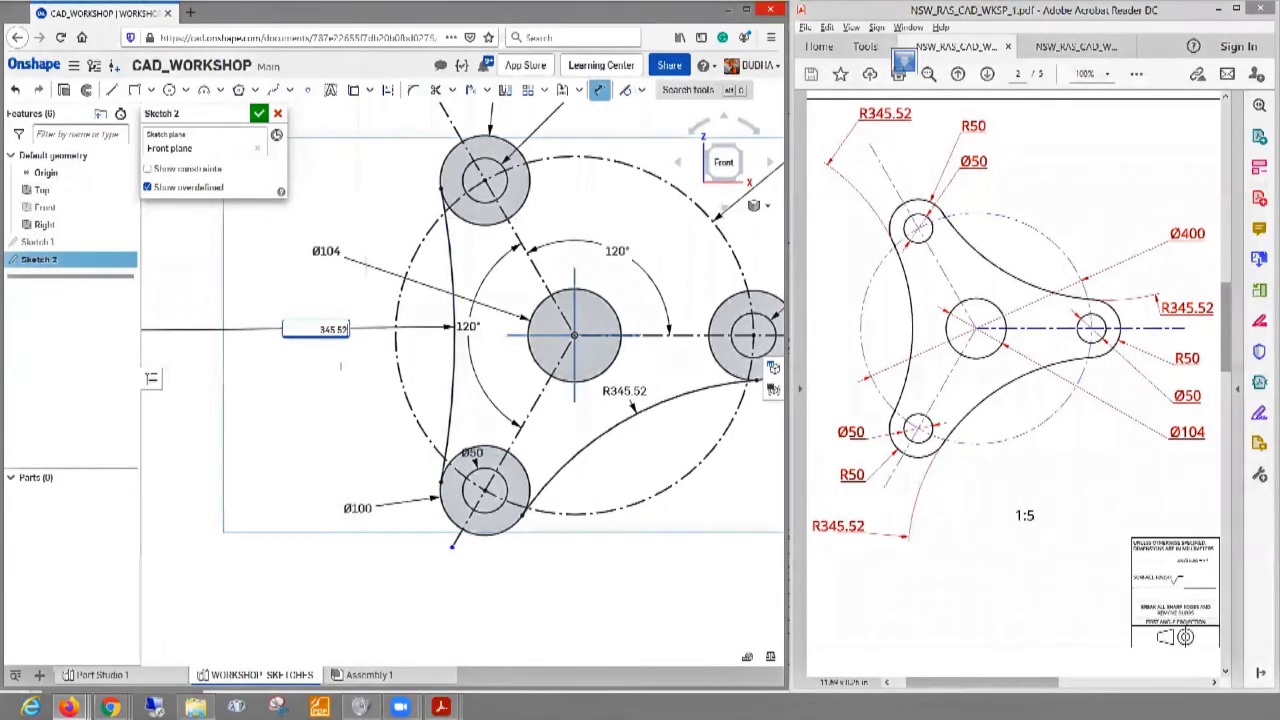
key(Return)
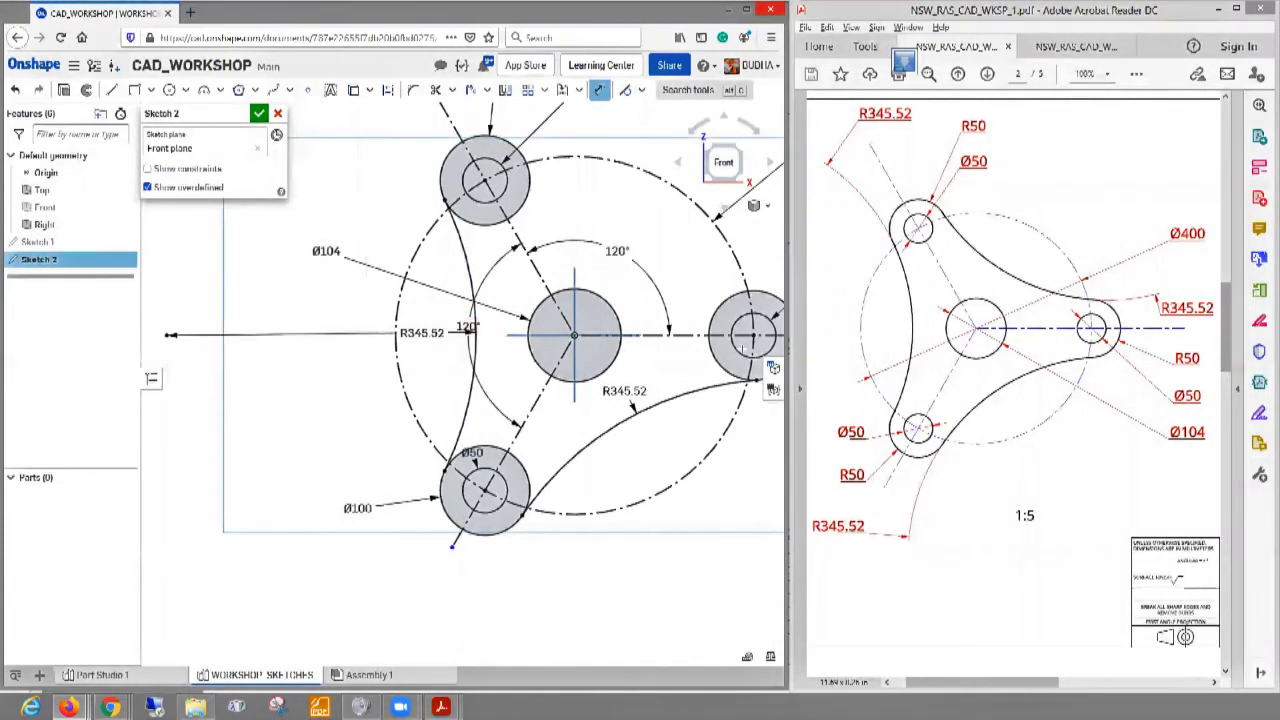
- Sketch a 3-point arc from the upper-left lobe circle to the right-hand lobe circle
key(f)
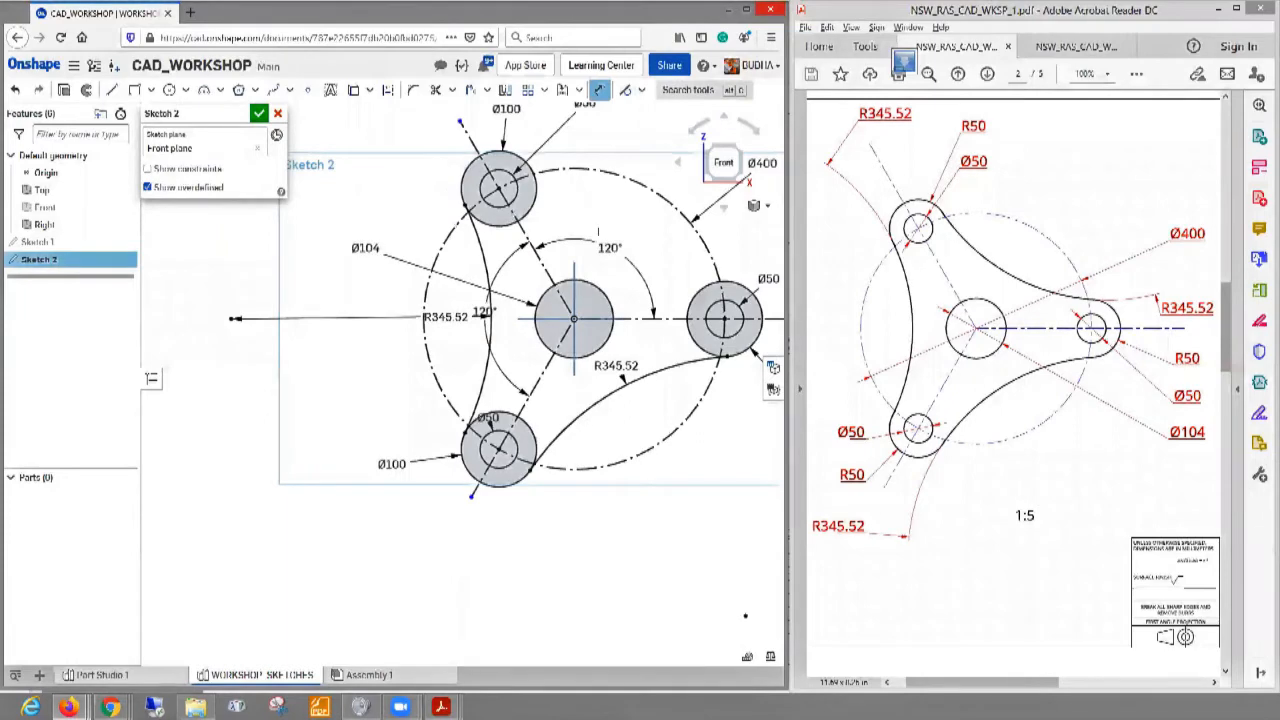
mouse_move(610, 199)
middle_down()
mouse_move(486, 278)
mouse_move(478, 304)
mouse_move(383, 283)
middle_up()
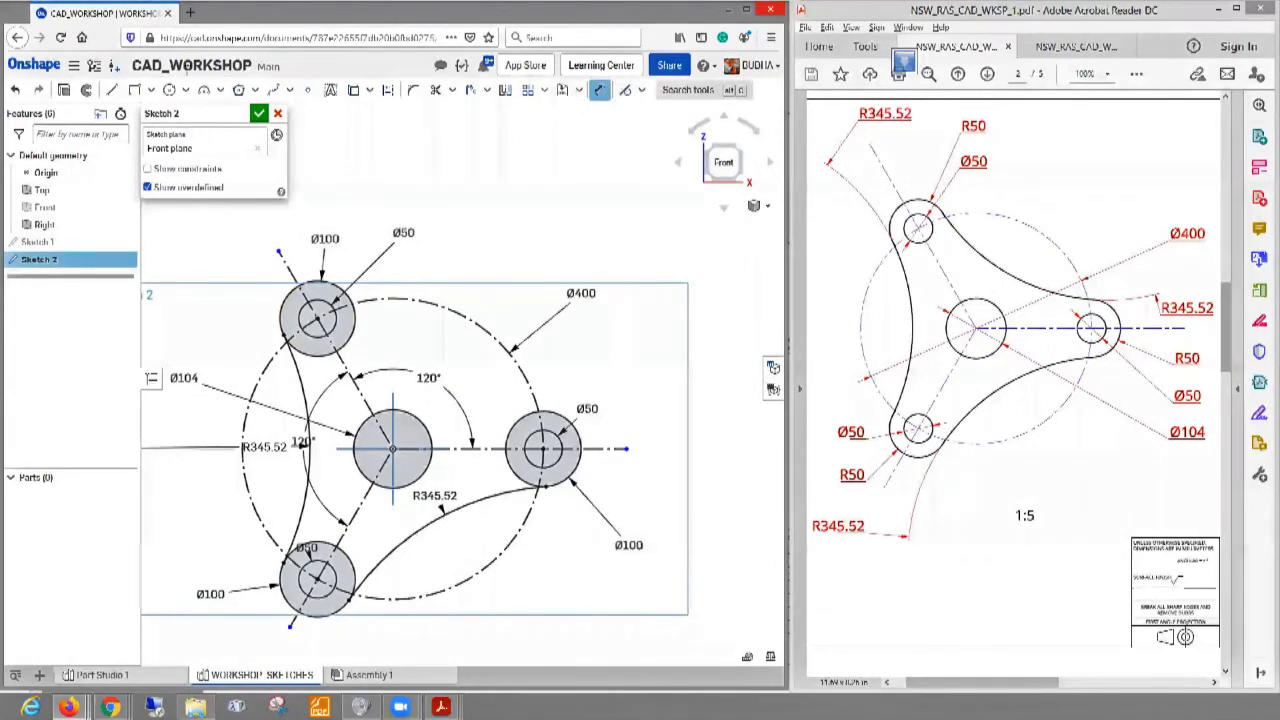
click(203, 90)
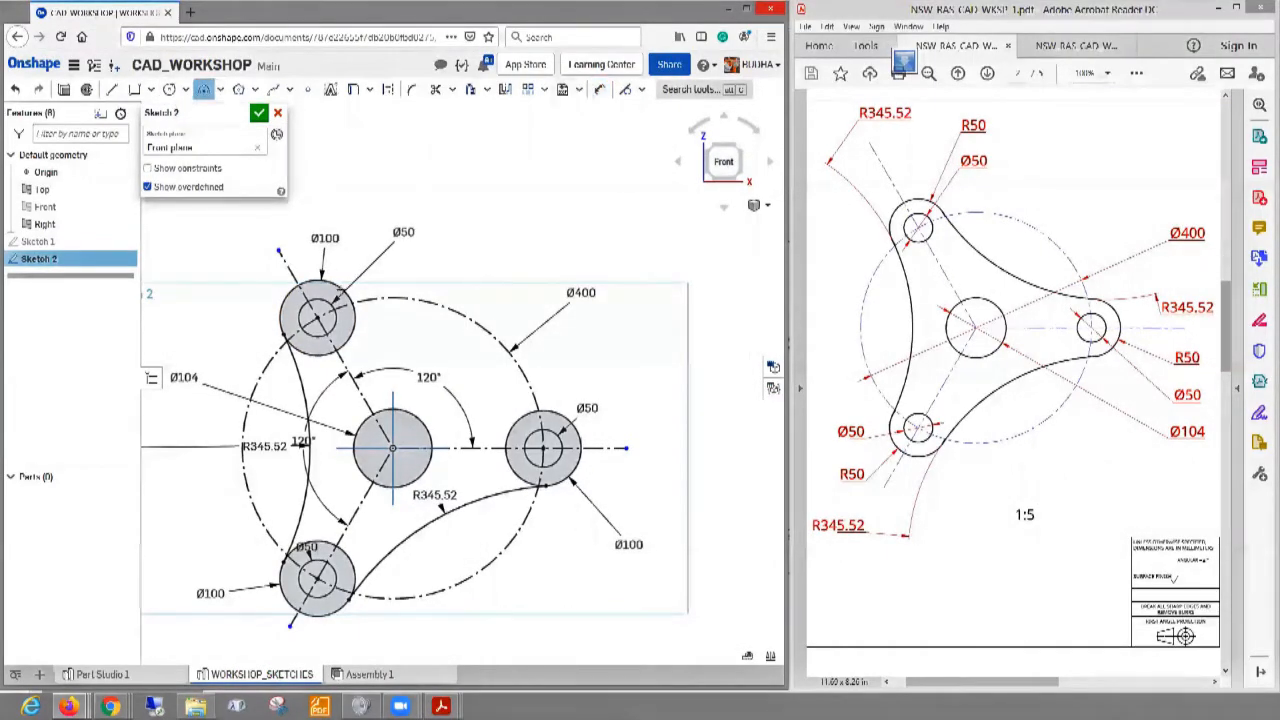
click(350, 298)
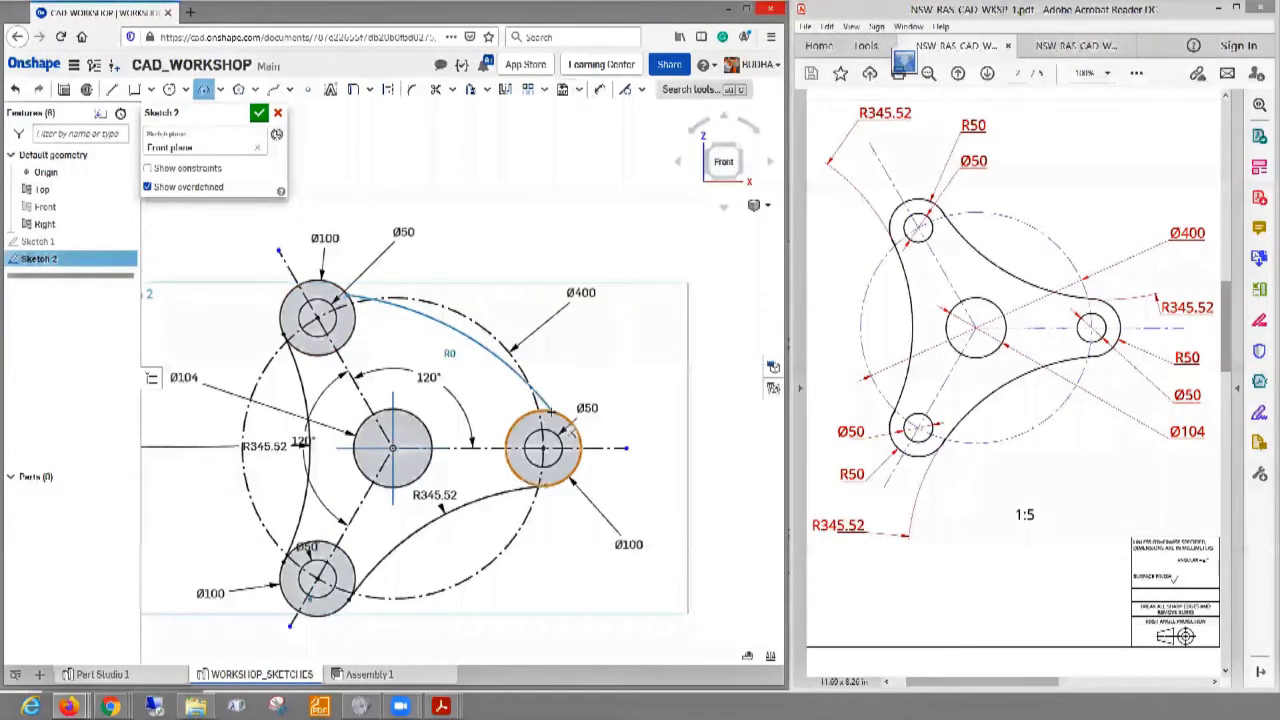
- Complete the arc joining the upper and right-hand Ø100 circles and make it tangent to both circles
click(546, 410)
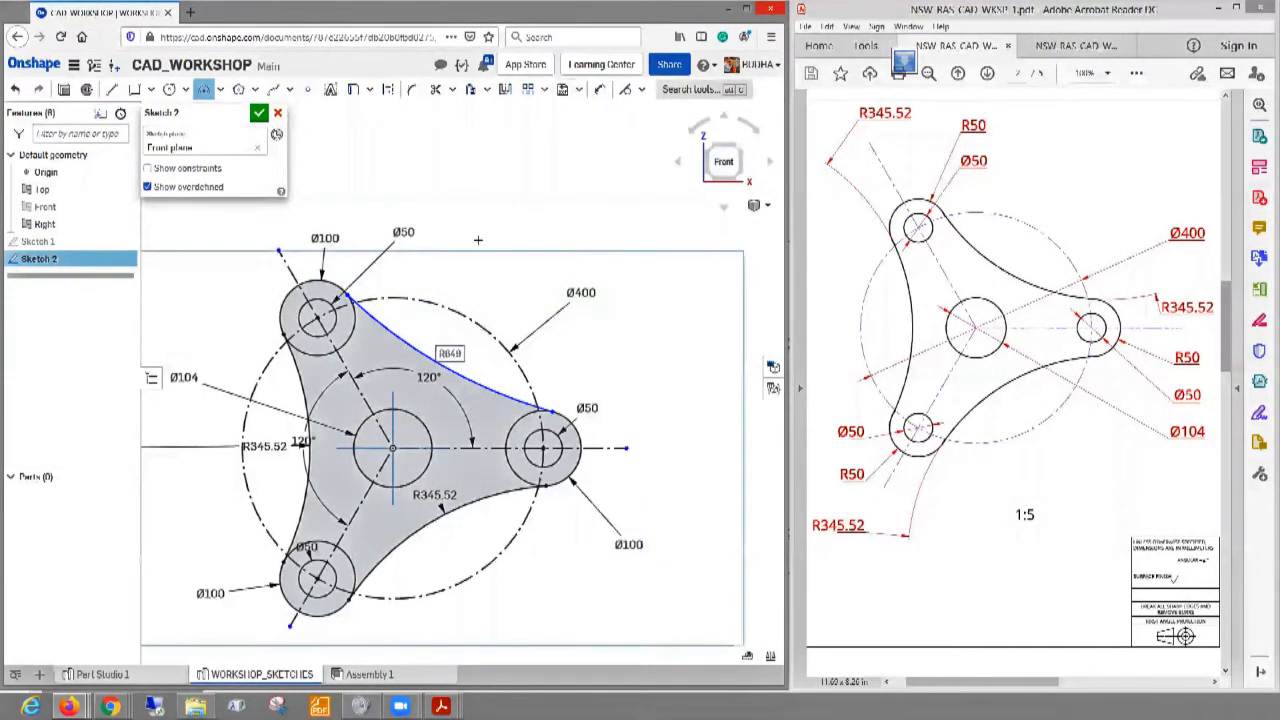
click(625, 90)
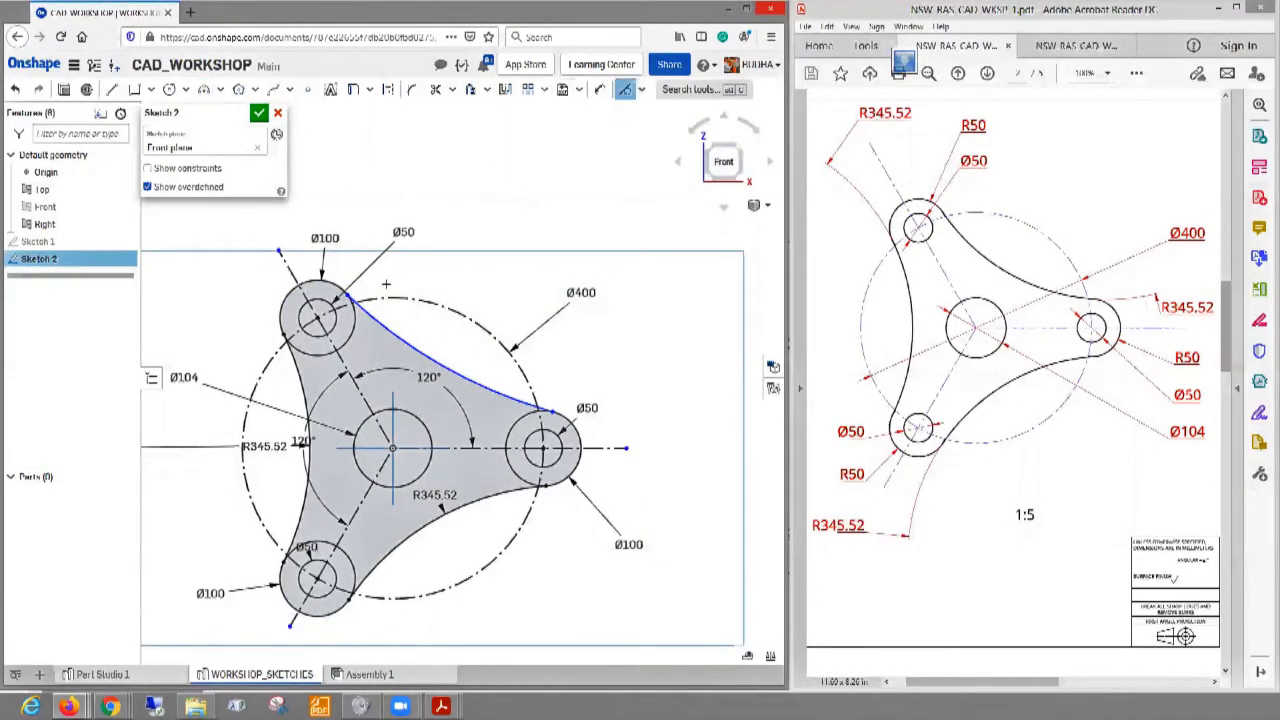
click(326, 282)
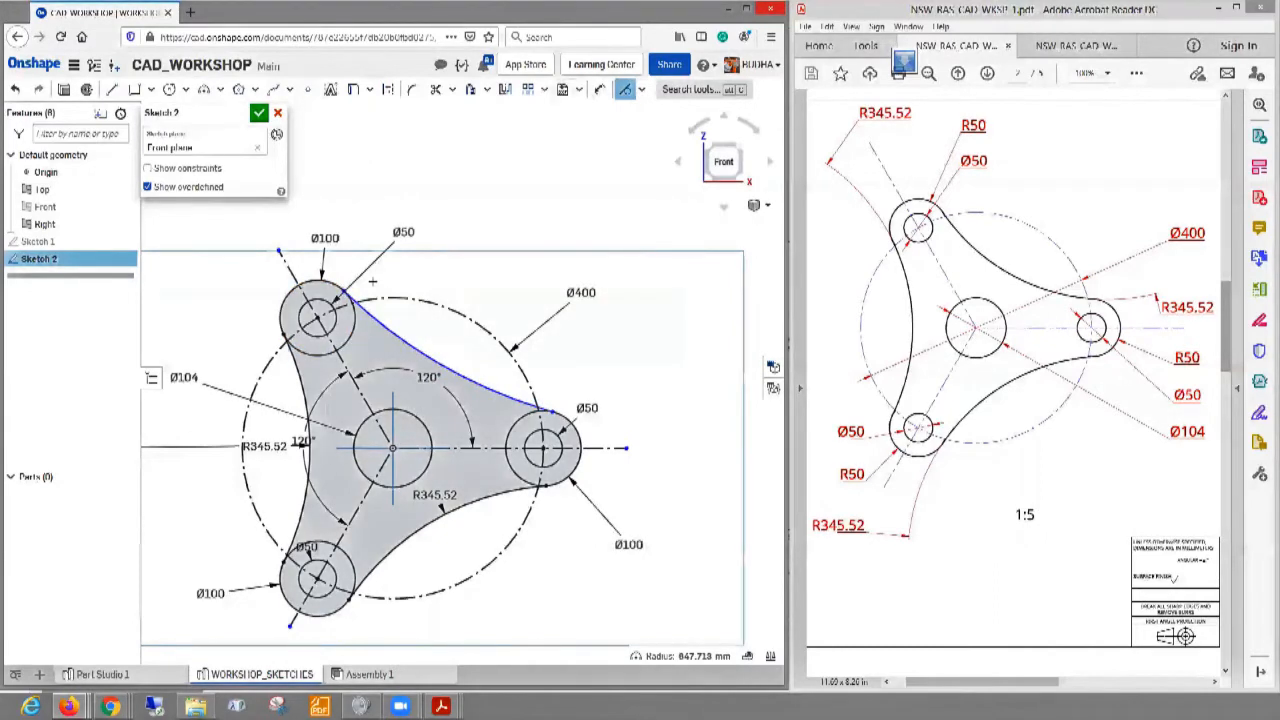
click(527, 405)
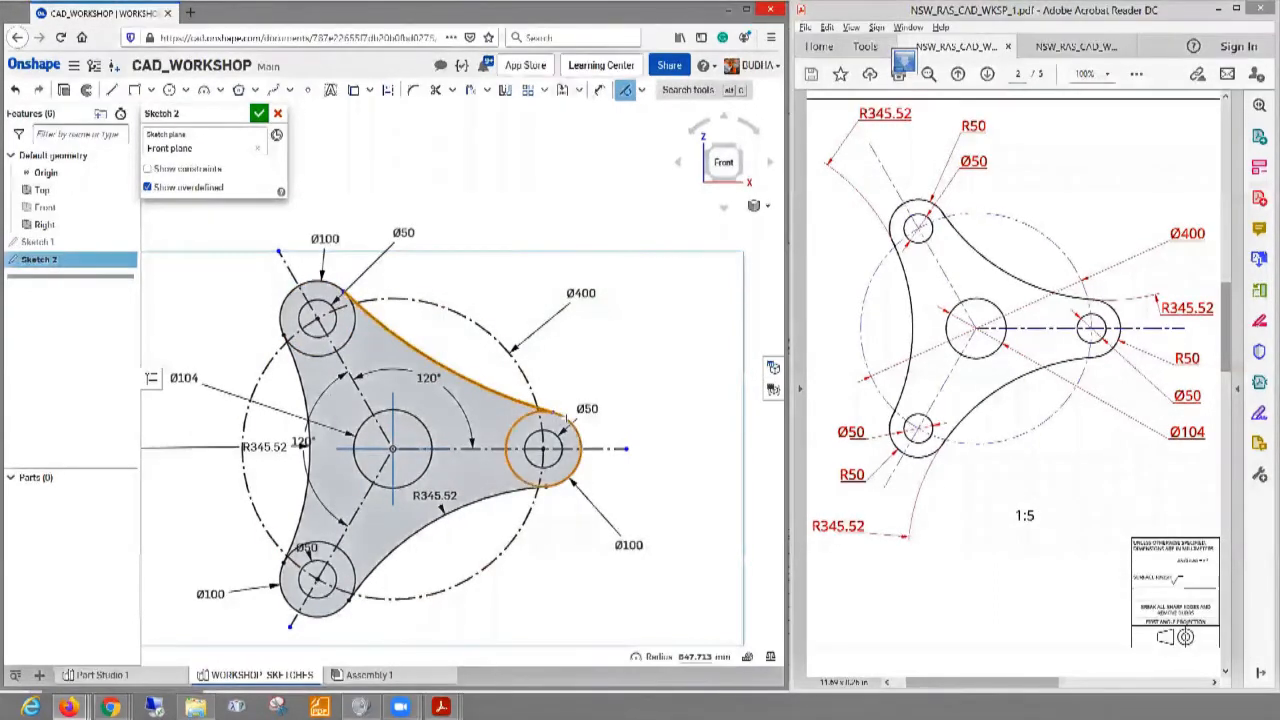
- Dimension the new upper-right connecting arc with a radius of 345.52 mm
click(598, 90)
click(420, 355)
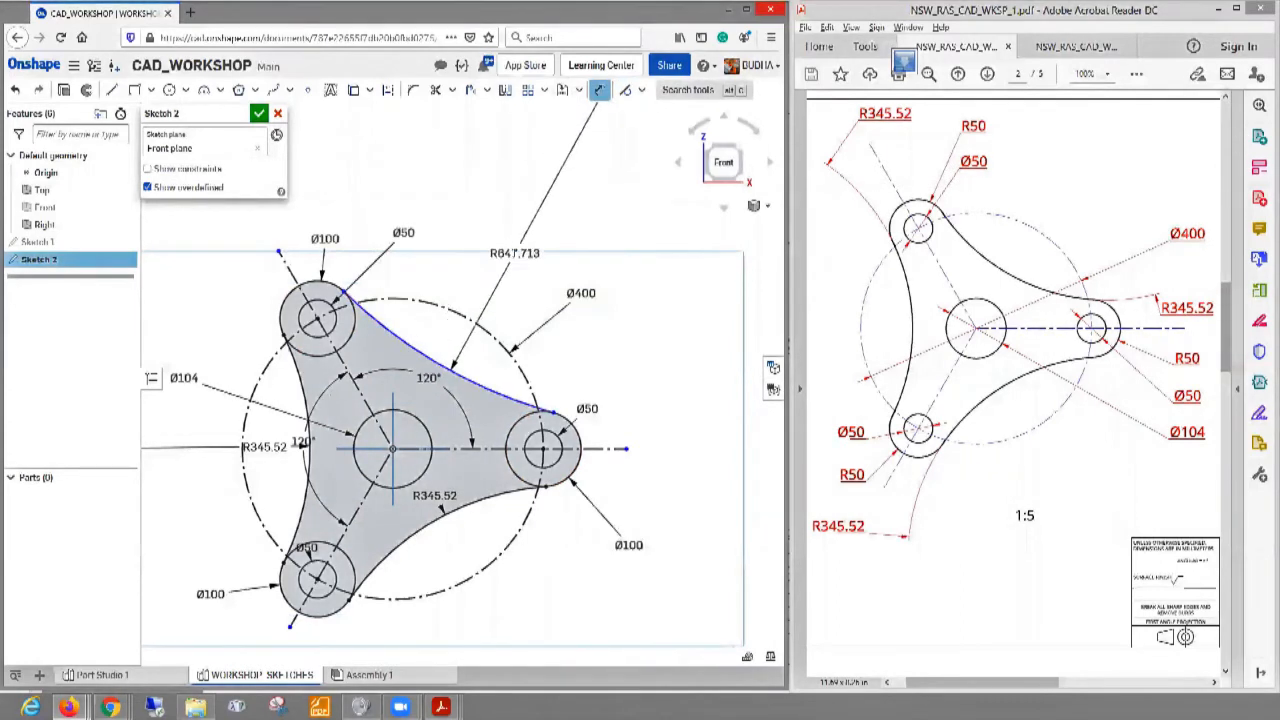
click(498, 239)
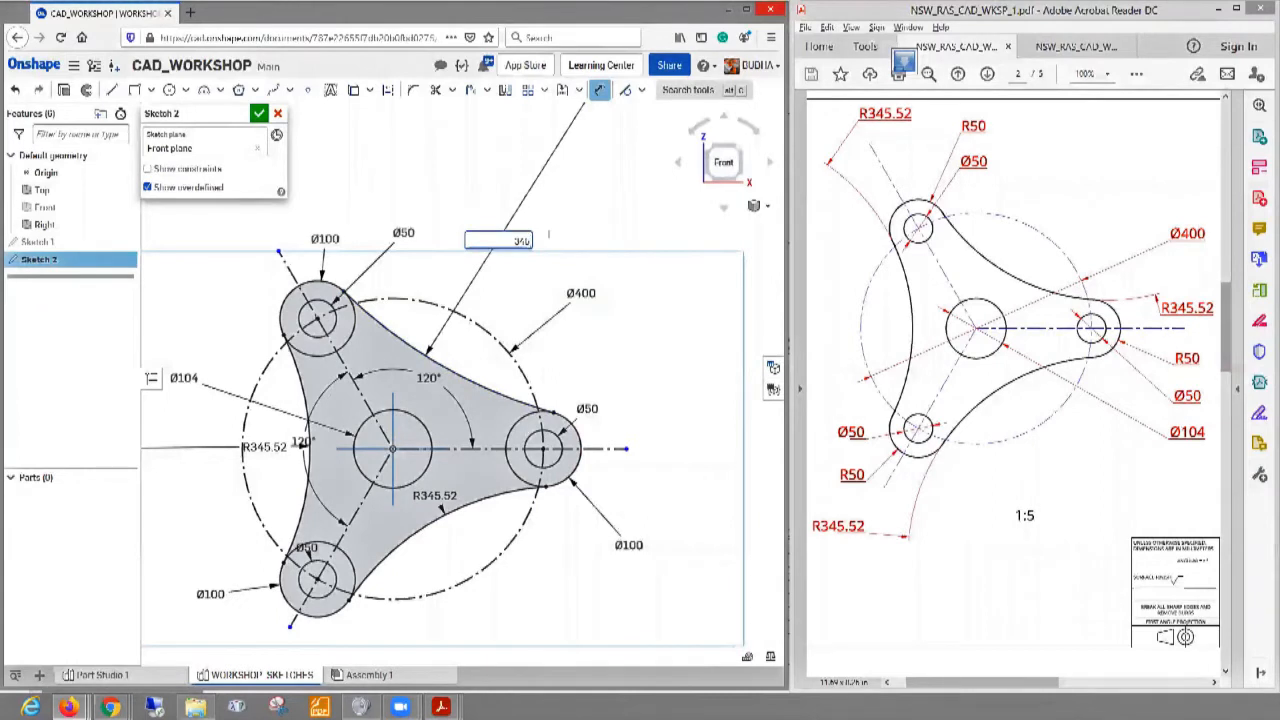
key(Escape)
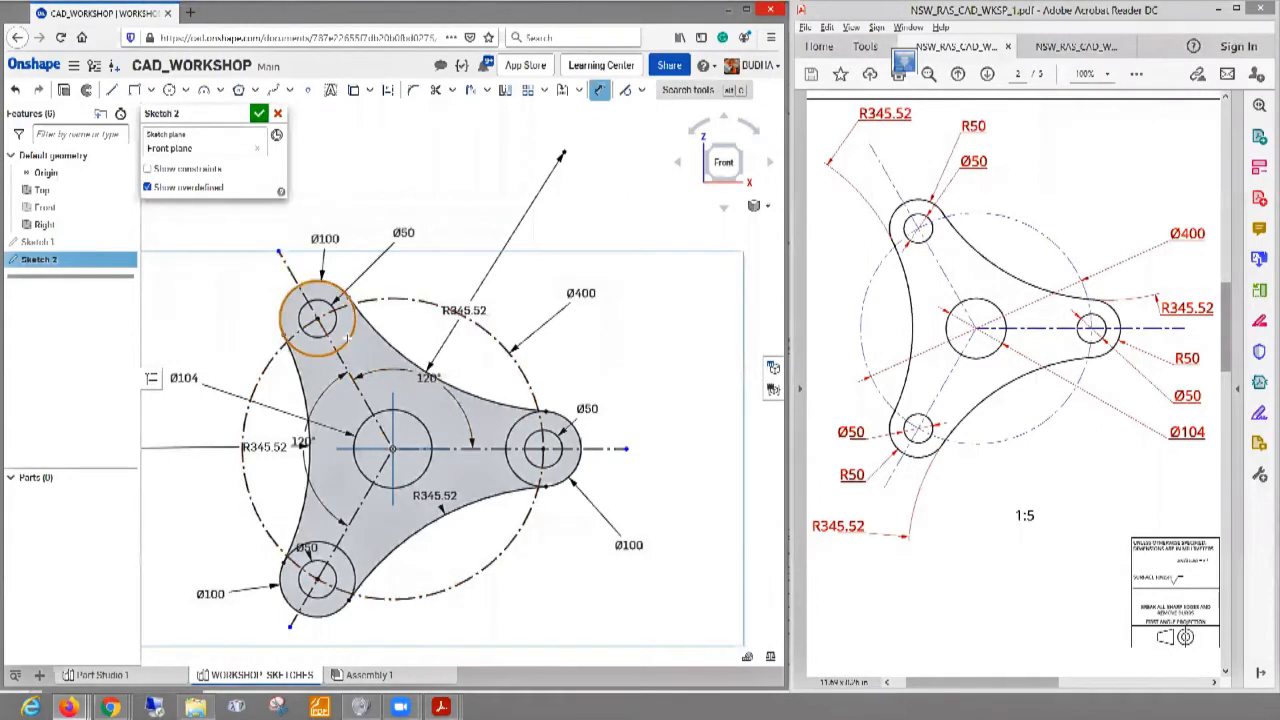
- Trim away the inner part of the upper Ø100 circle between the two tangent arcs, including the short leftover segments
scroll(340, 318, up, 5)
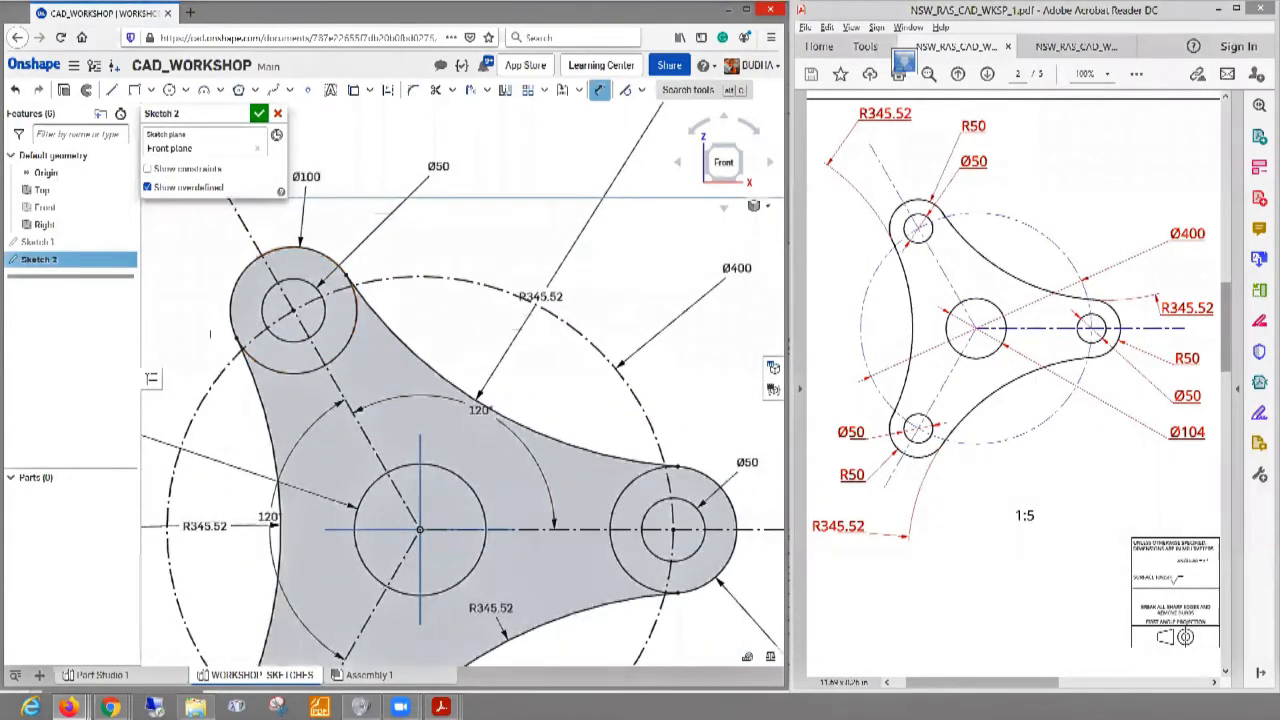
middle_drag(324, 310, 343, 302)
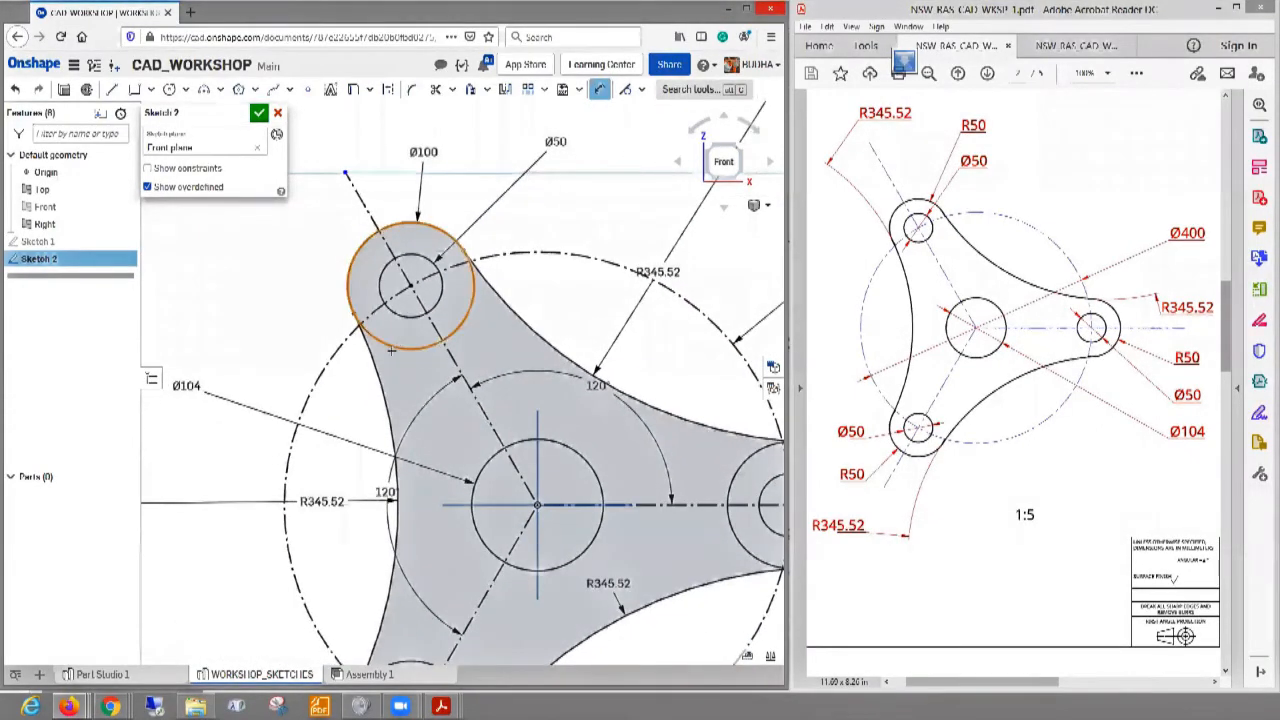
click(436, 90)
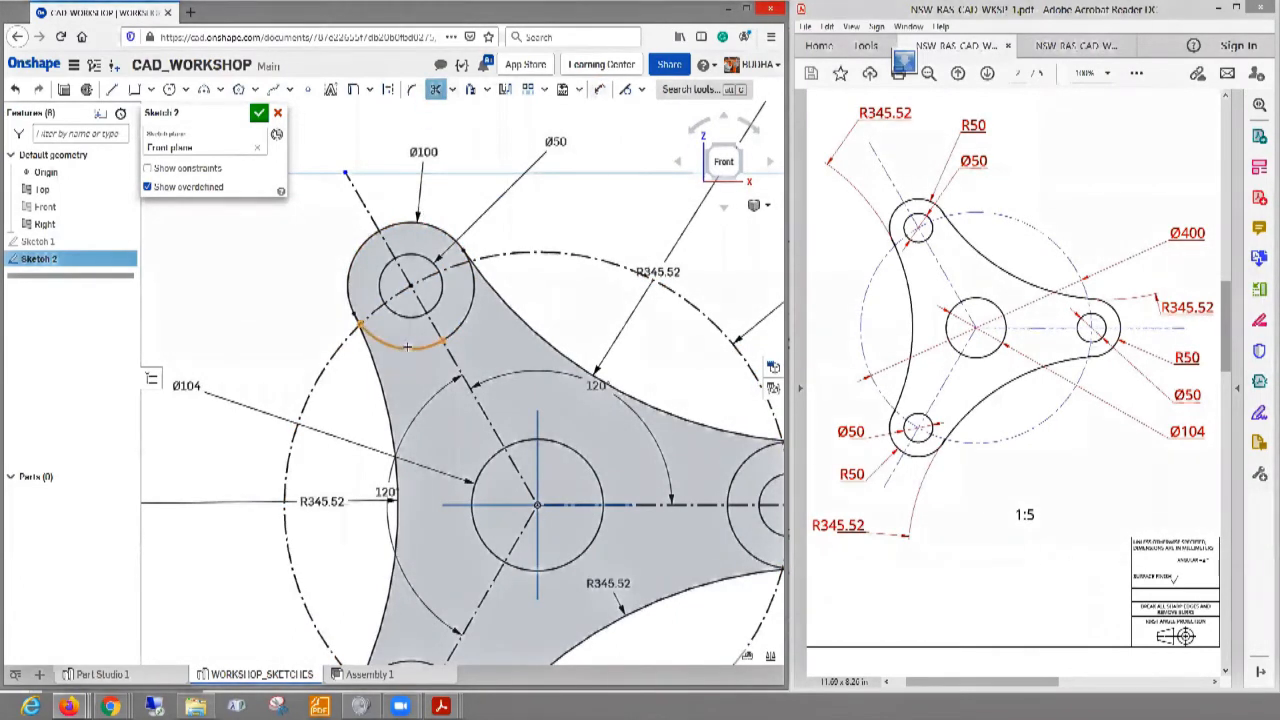
click(437, 322)
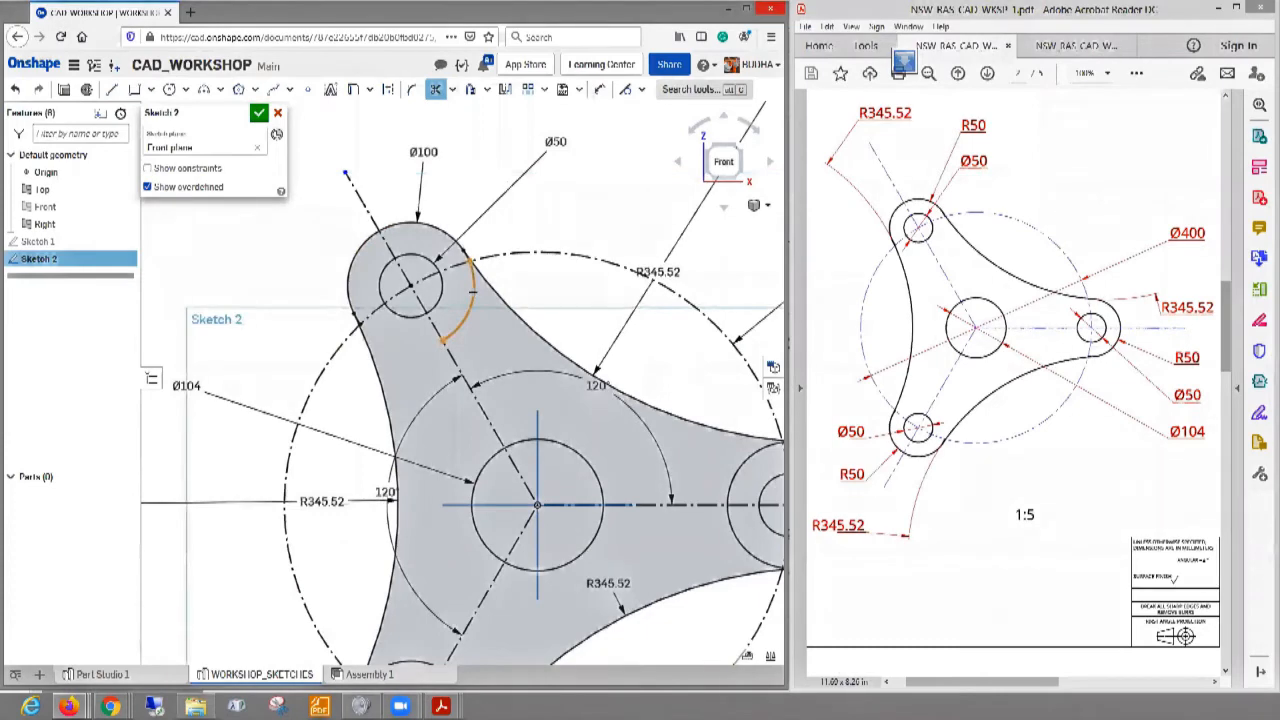
scroll(466, 246, up, 5)
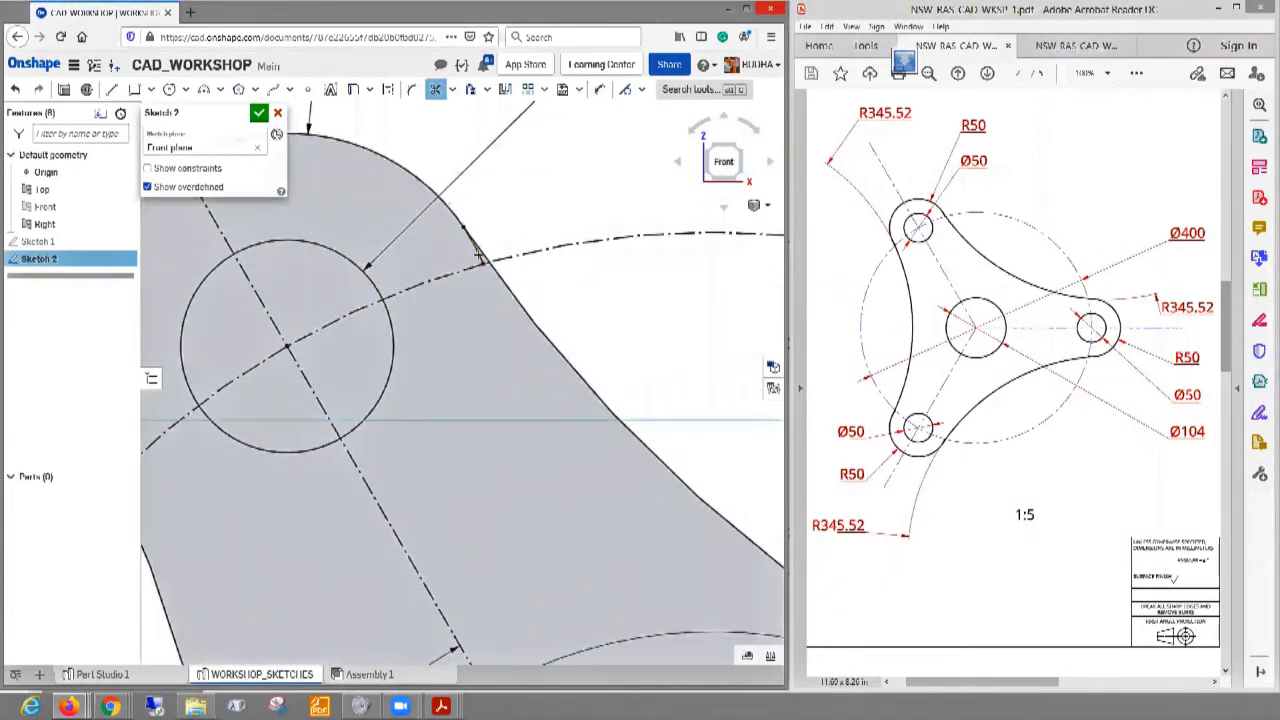
click(478, 256)
middle_drag(438, 338, 643, 288)
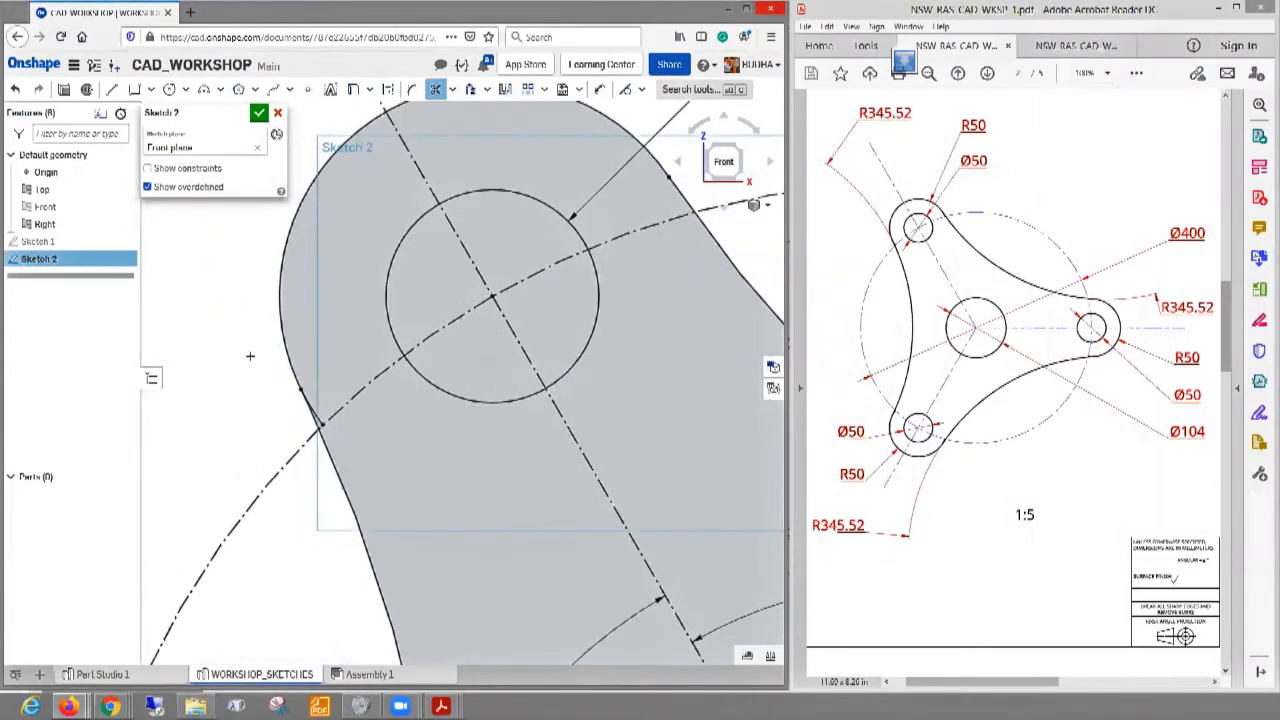
scroll(250, 355, up, 2)
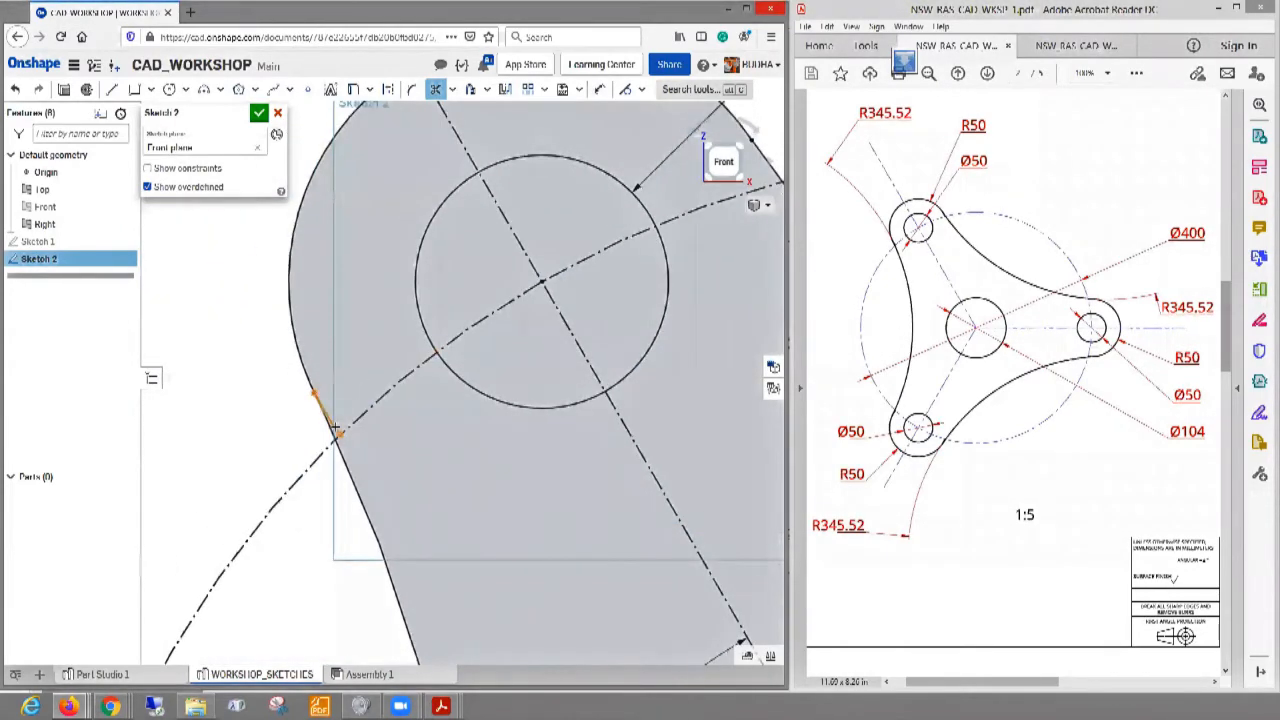
- Trim the inner part of the right-hand Ø100 circle between its tangent arcs, including the short leftover segments
scroll(428, 481, down, 5)
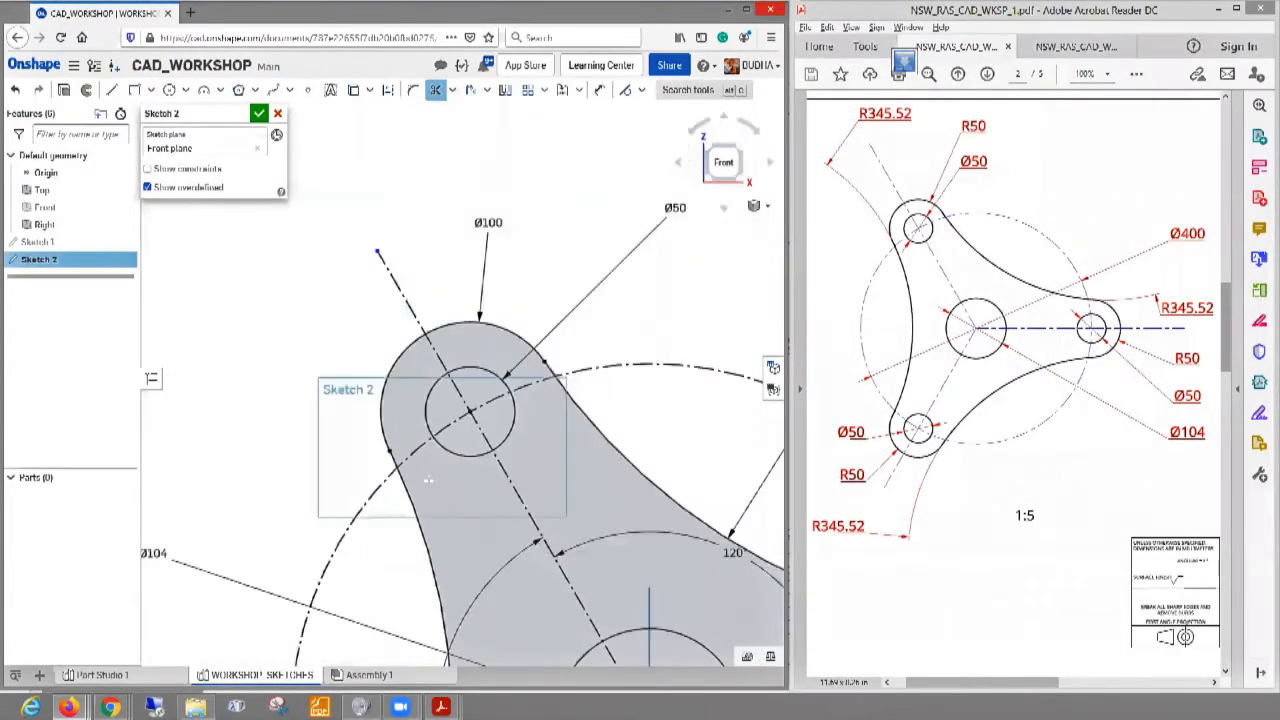
scroll(428, 481, down, 2)
middle_drag(751, 632, 448, 427)
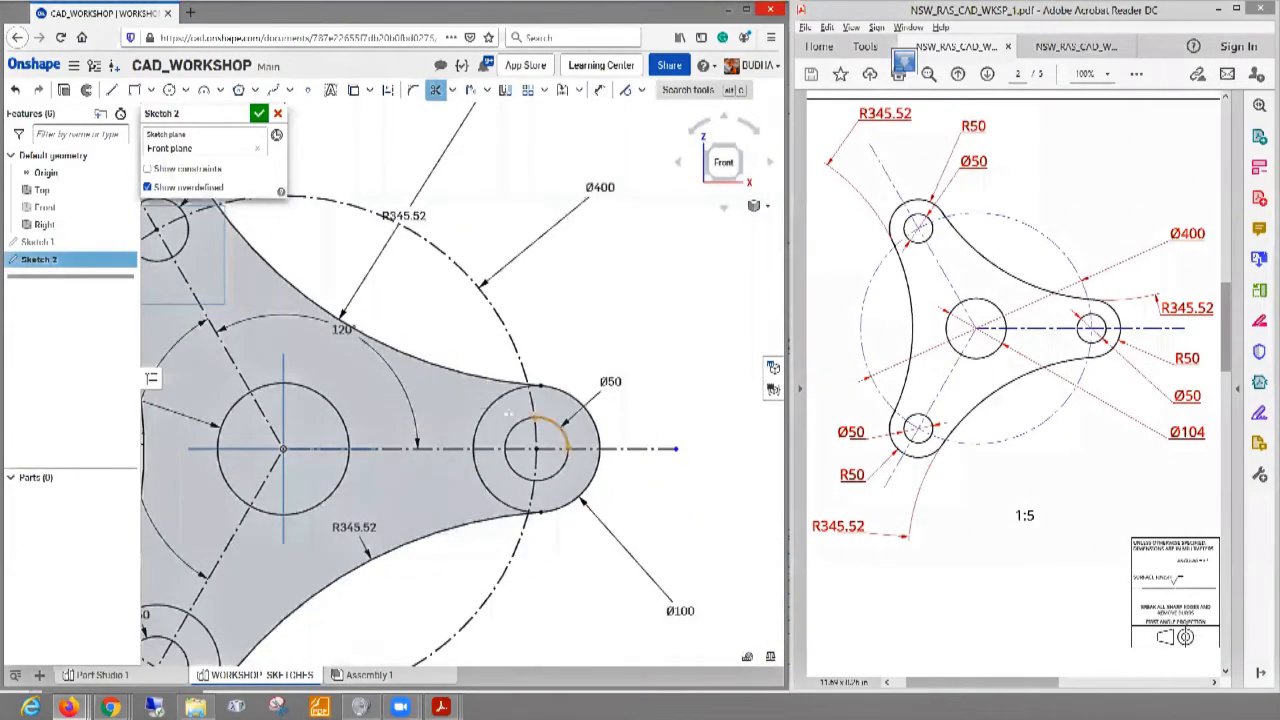
scroll(508, 413, up, 3)
click(463, 397)
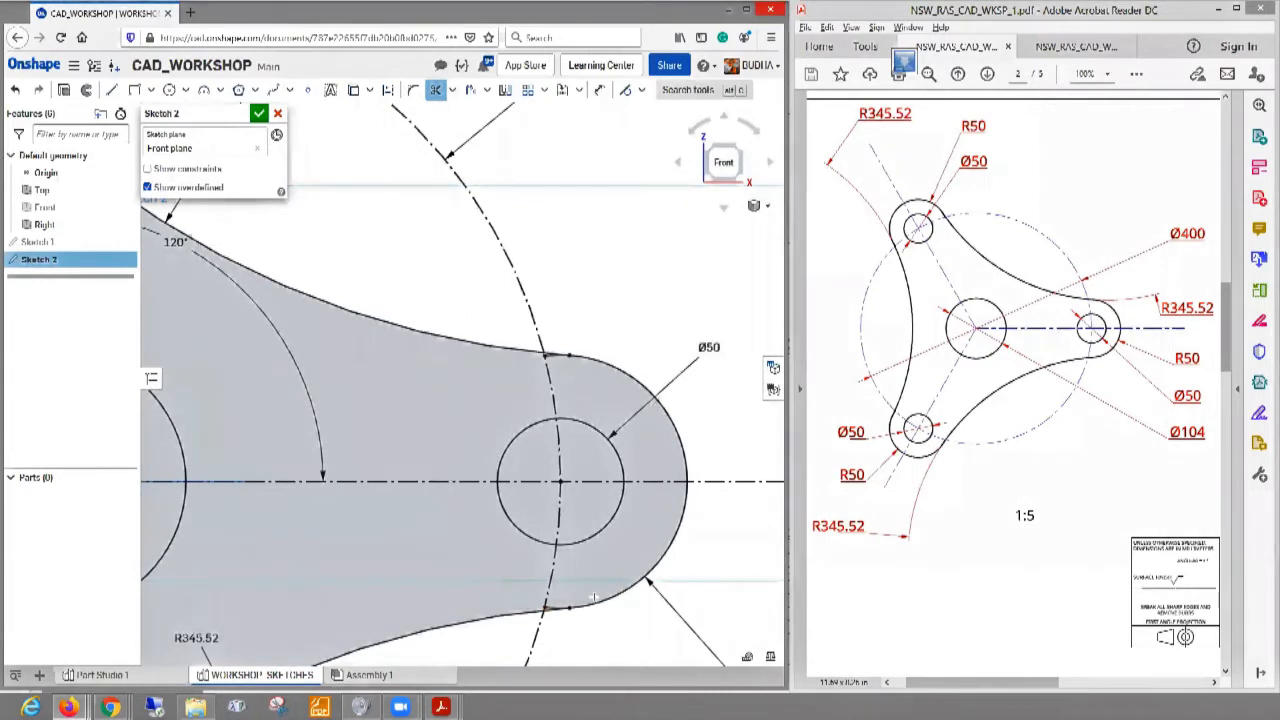
scroll(593, 598, up, 3)
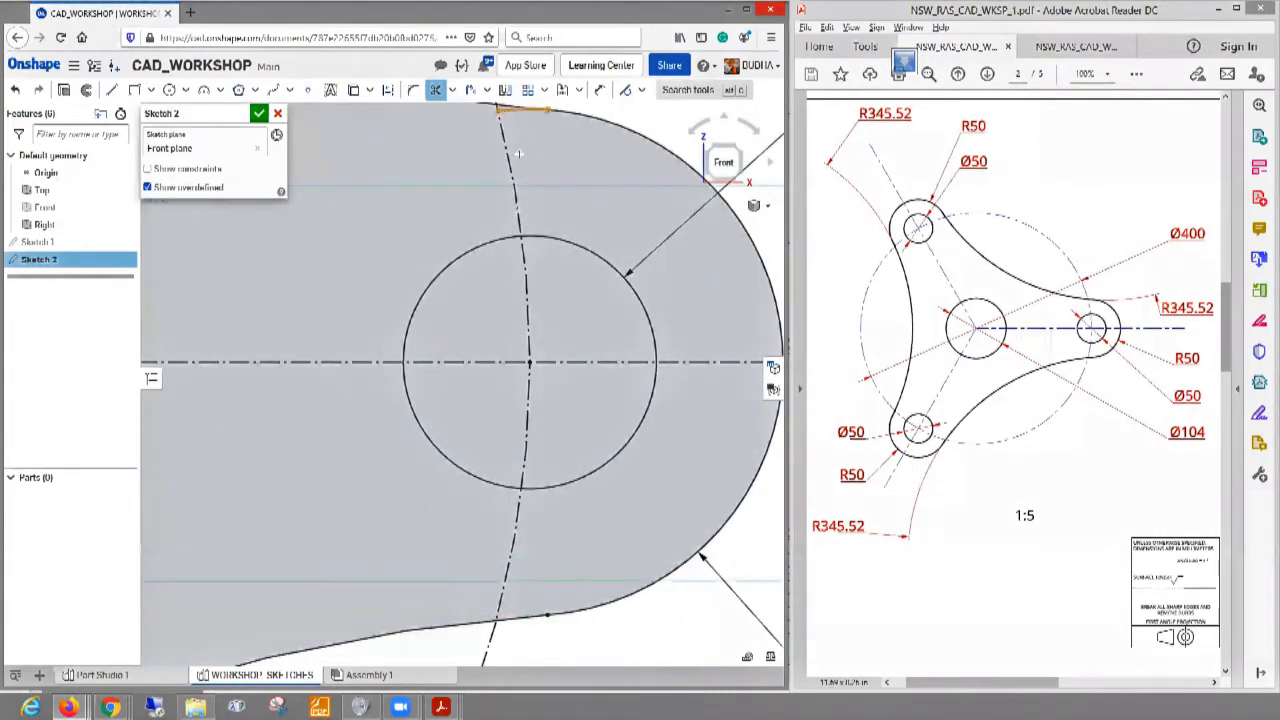
- Trim the inner part of the lower Ø100 circle between its tangent arcs, including the short leftover segments
scroll(454, 256, down, 5)
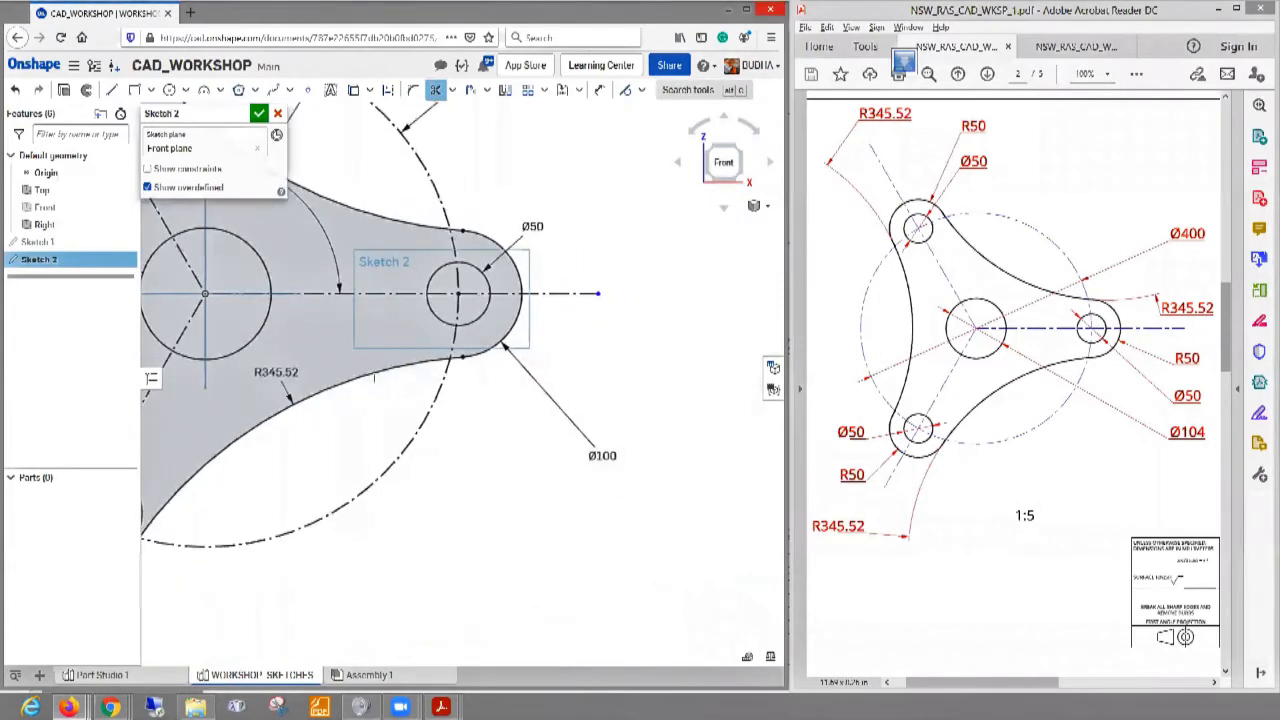
middle_drag(374, 378, 667, 281)
scroll(667, 281, down, 1)
scroll(403, 378, up, 4)
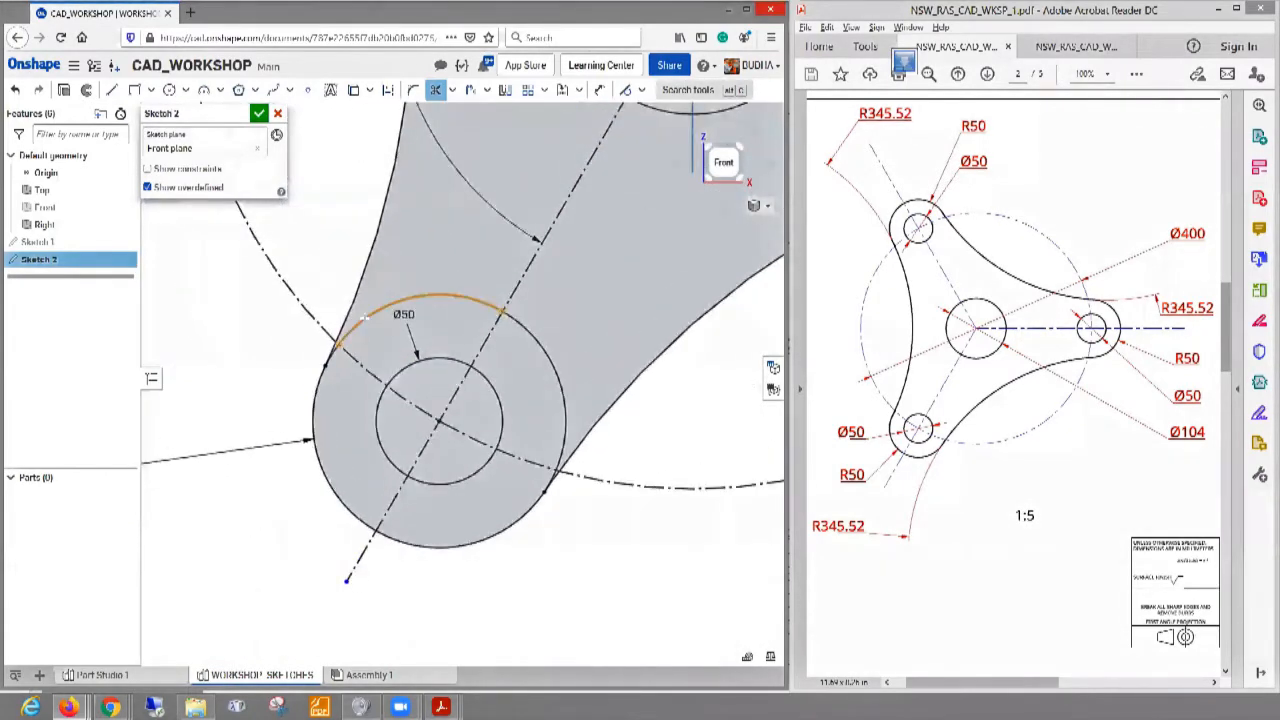
click(365, 317)
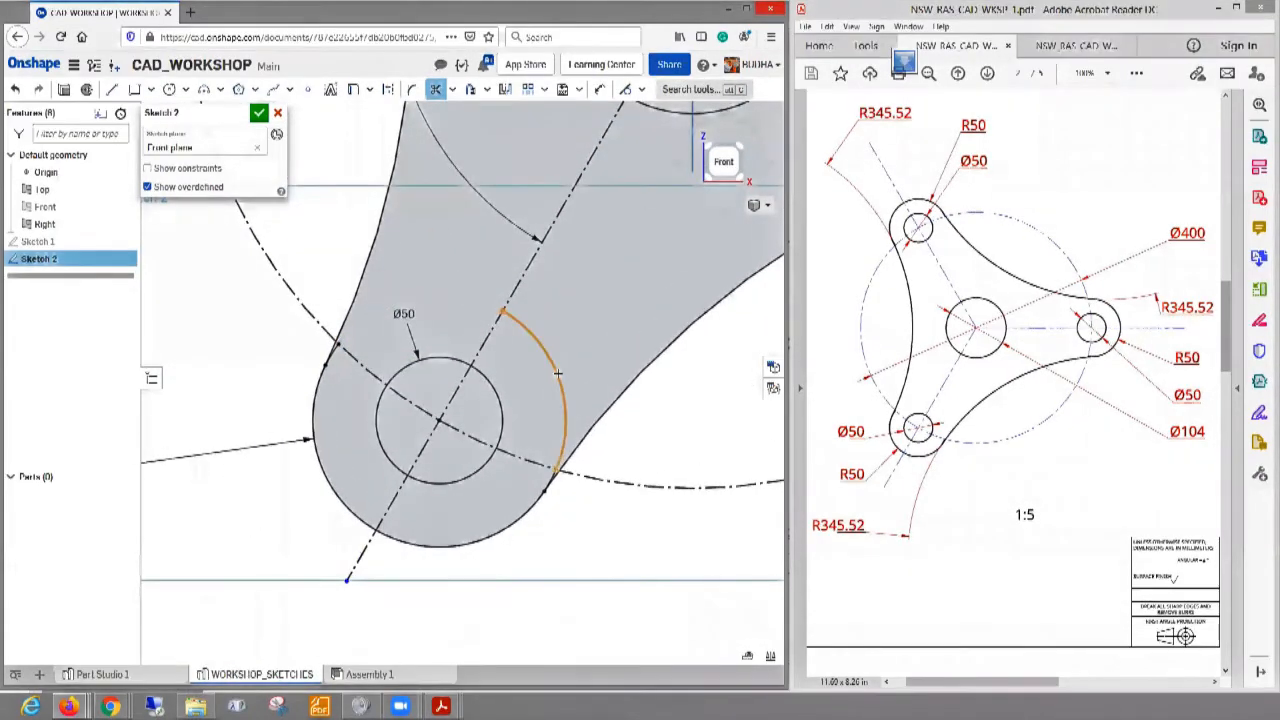
click(561, 380)
scroll(330, 330, up, 3)
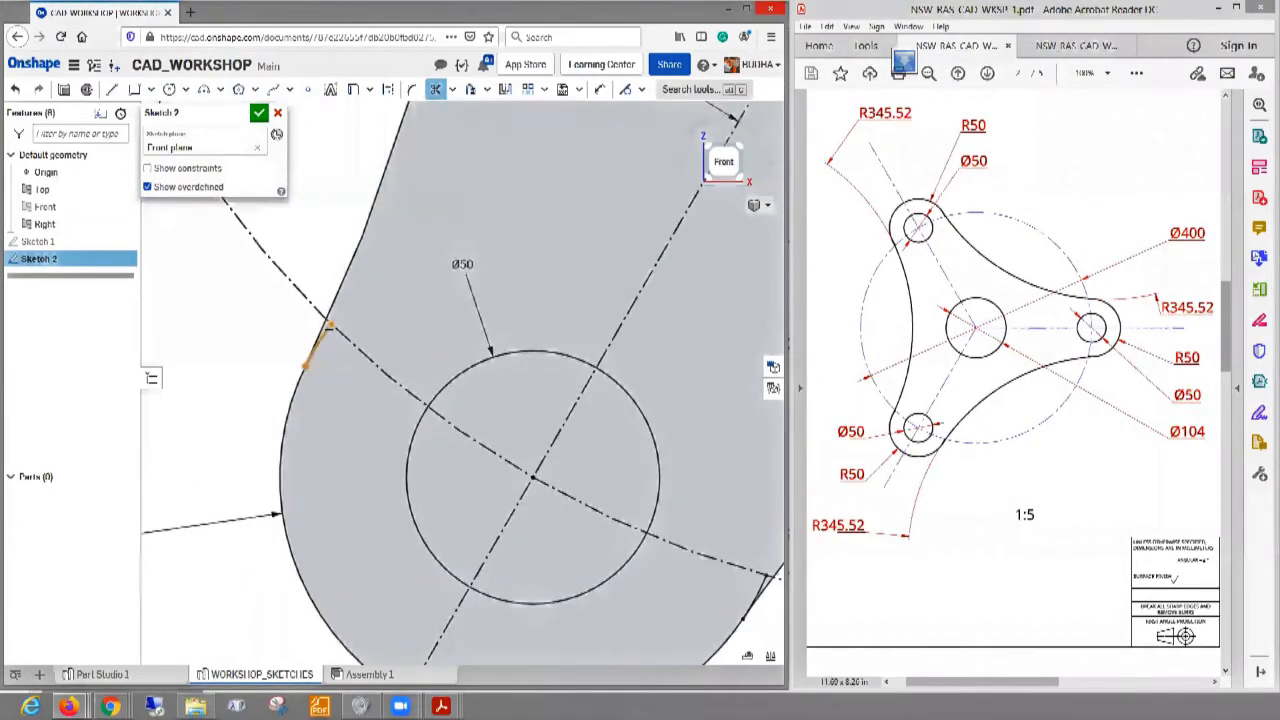
scroll(368, 395, down, 2)
scroll(540, 490, up, 3)
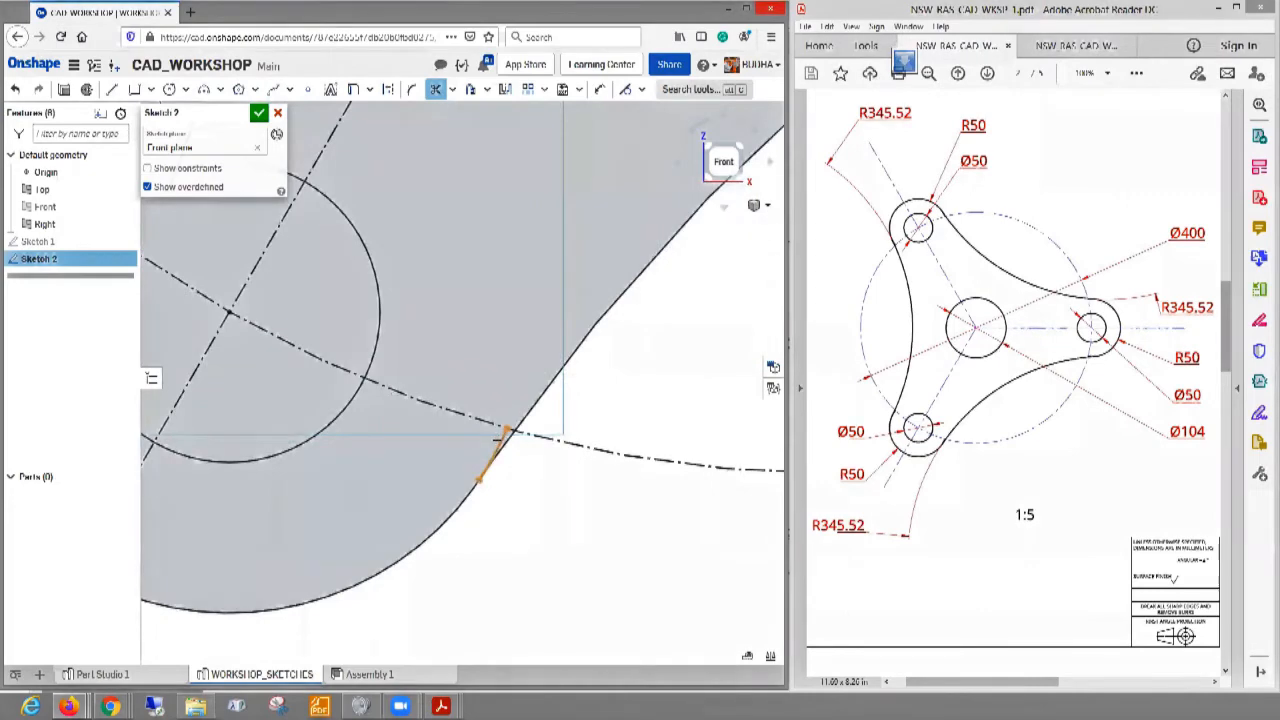
scroll(540, 537, down, 3)
- Check the whole three-lobed outline and accept Sketch 2
scroll(540, 537, down, 5)
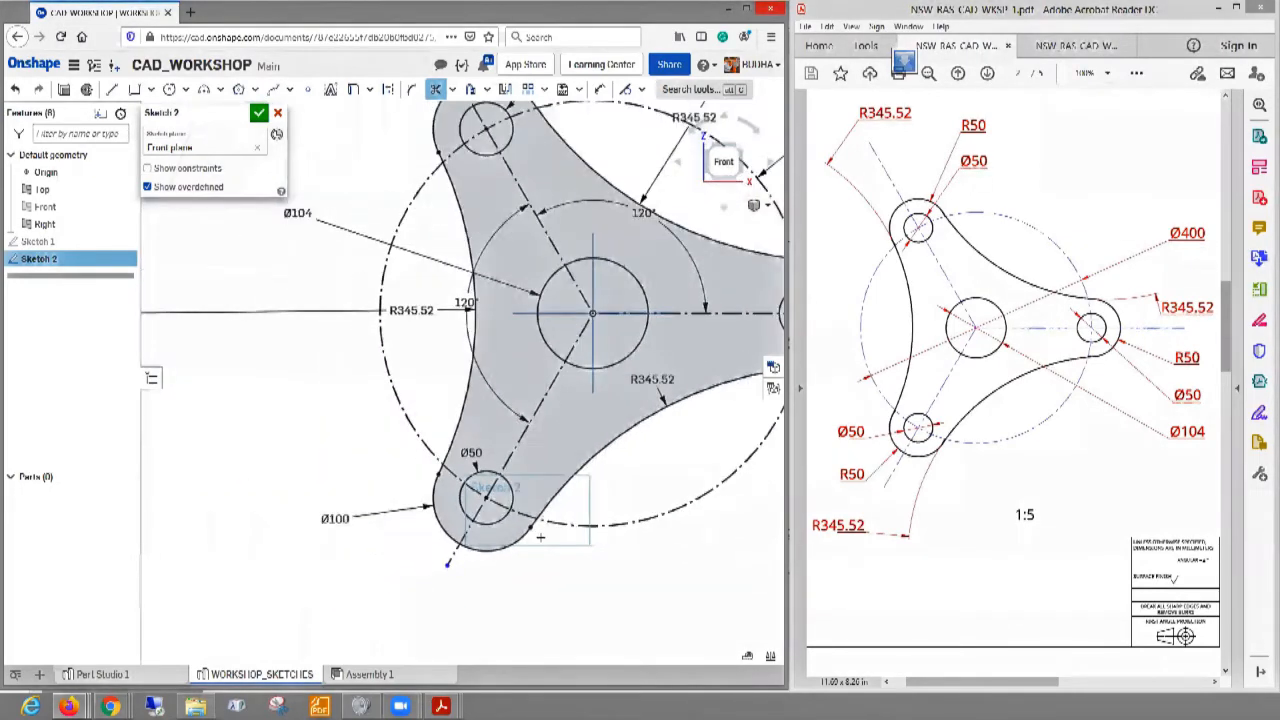
scroll(342, 426, up, 2)
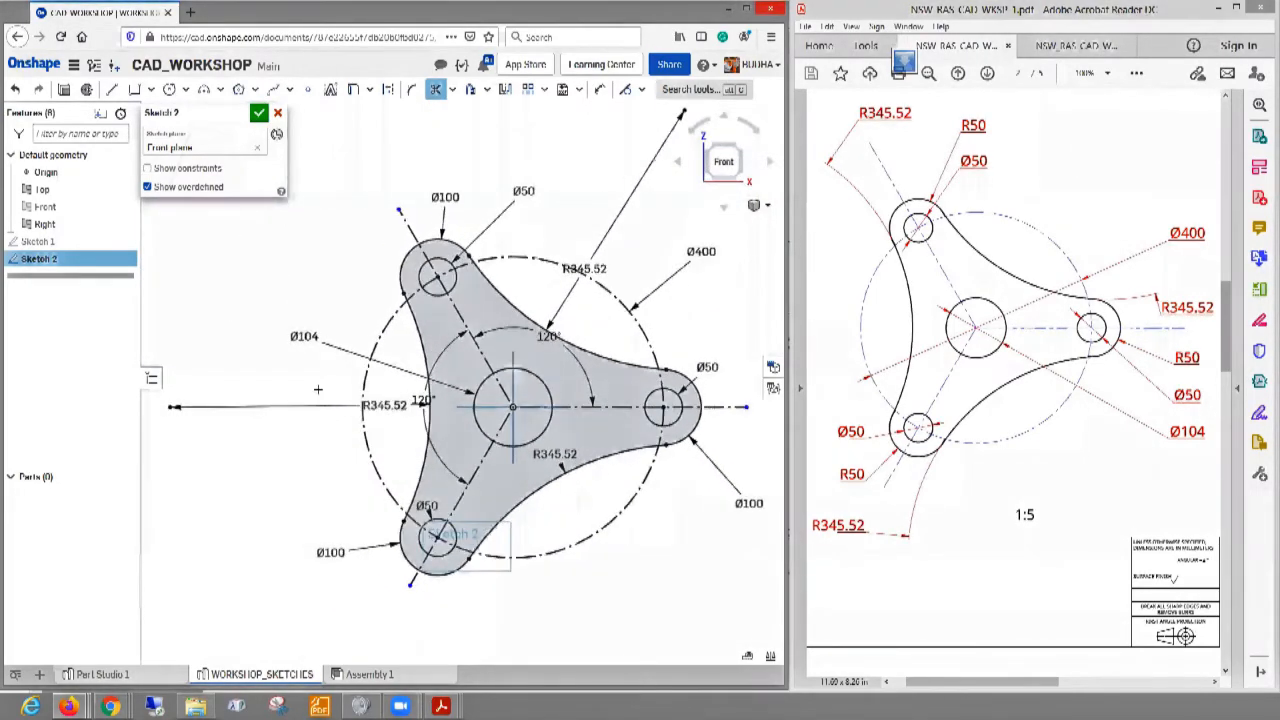
scroll(265, 285, down, 3)
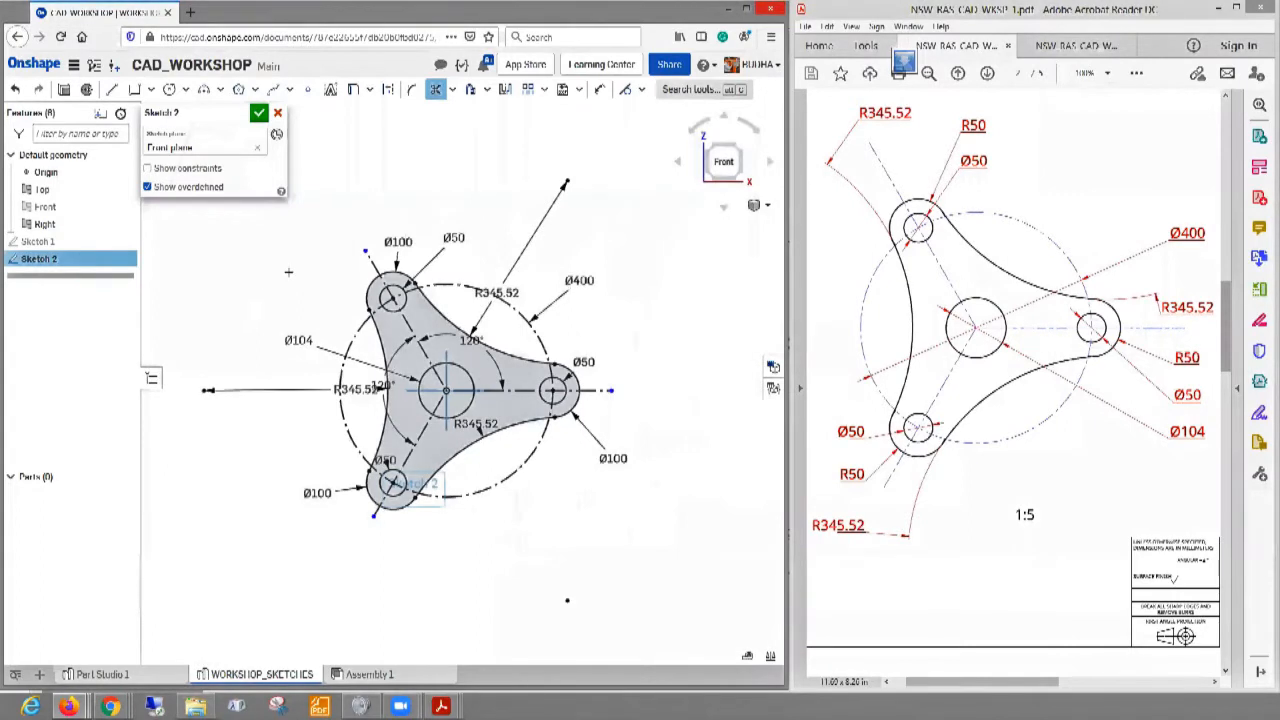
click(259, 113)
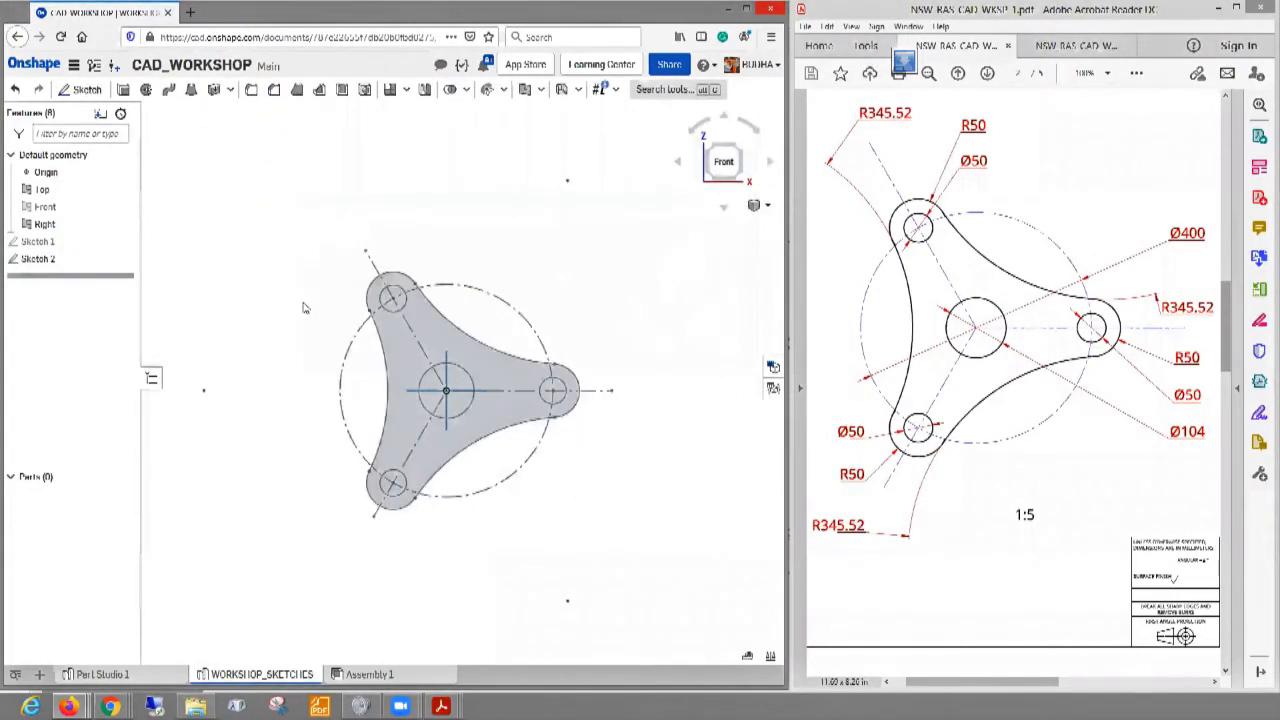
click(42, 259)
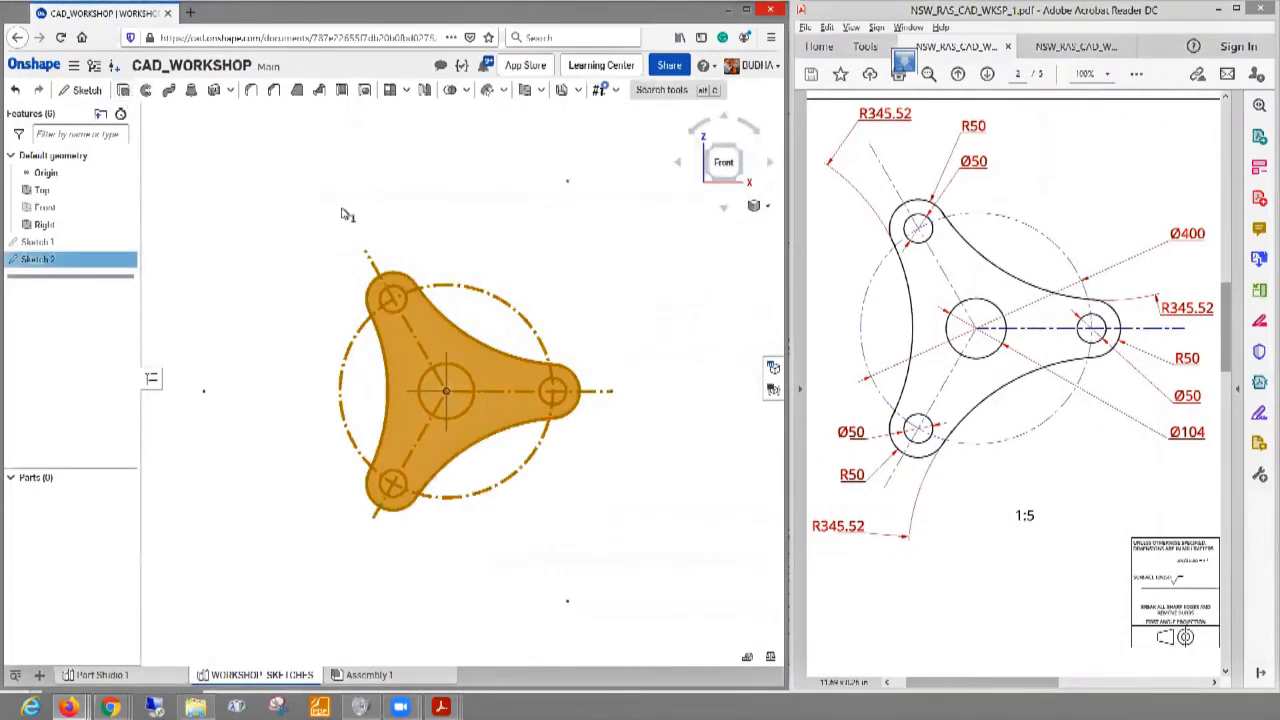
key(shift+e)
mouse_move(358, 213)
right_down()
mouse_move(313, 224)
mouse_move(470, 222)
mouse_move(313, 248)
mouse_move(372, 239)
mouse_move(352, 230)
right_up()
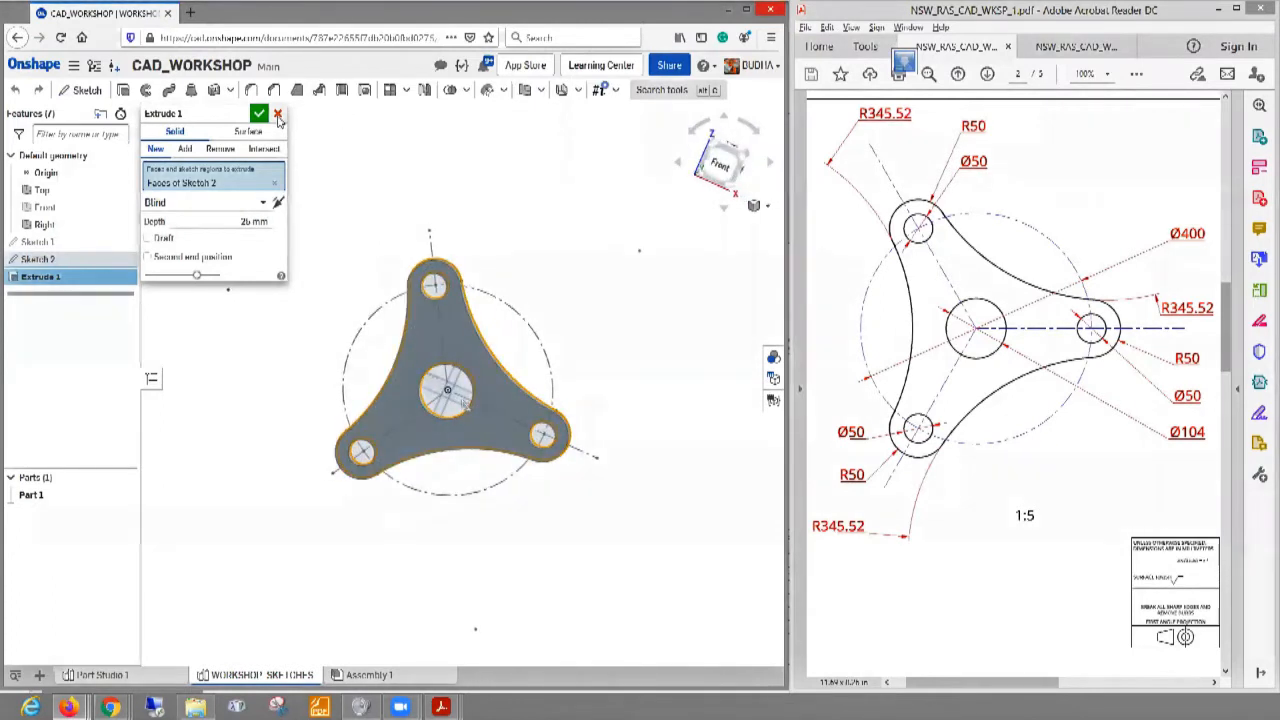
click(278, 116)
right_drag(297, 306, 497, 248)
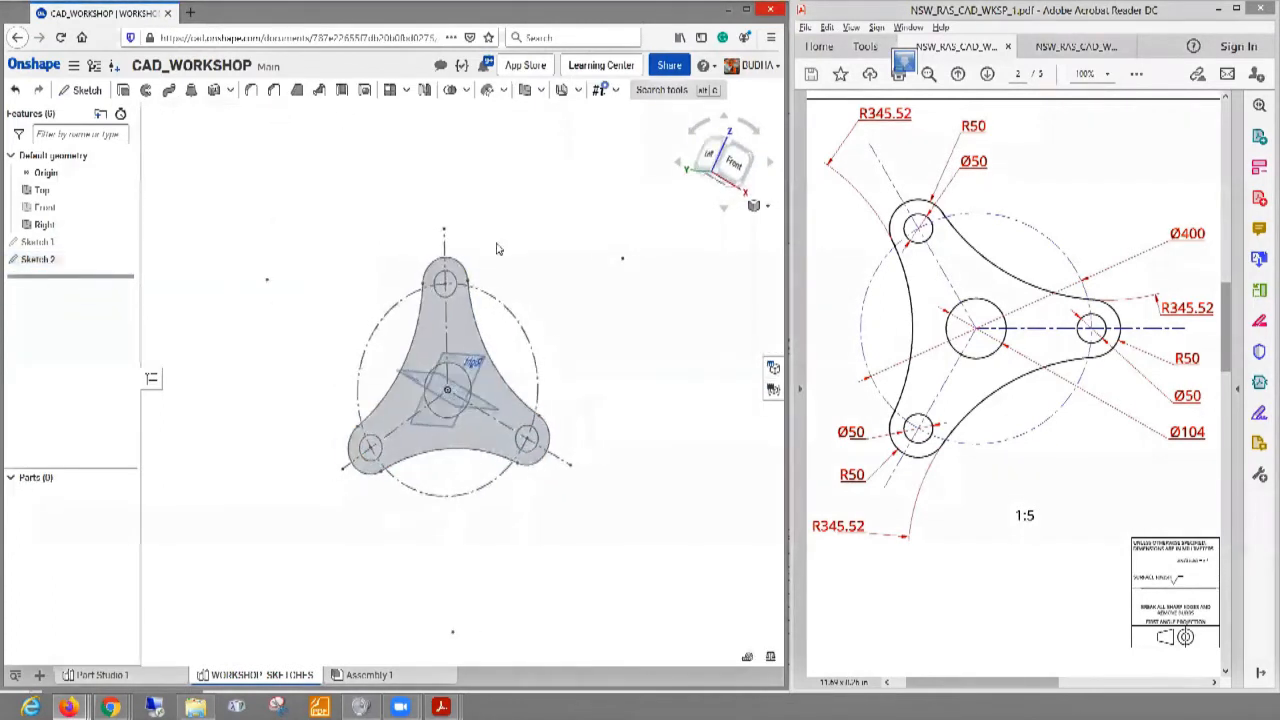
click(733, 165)
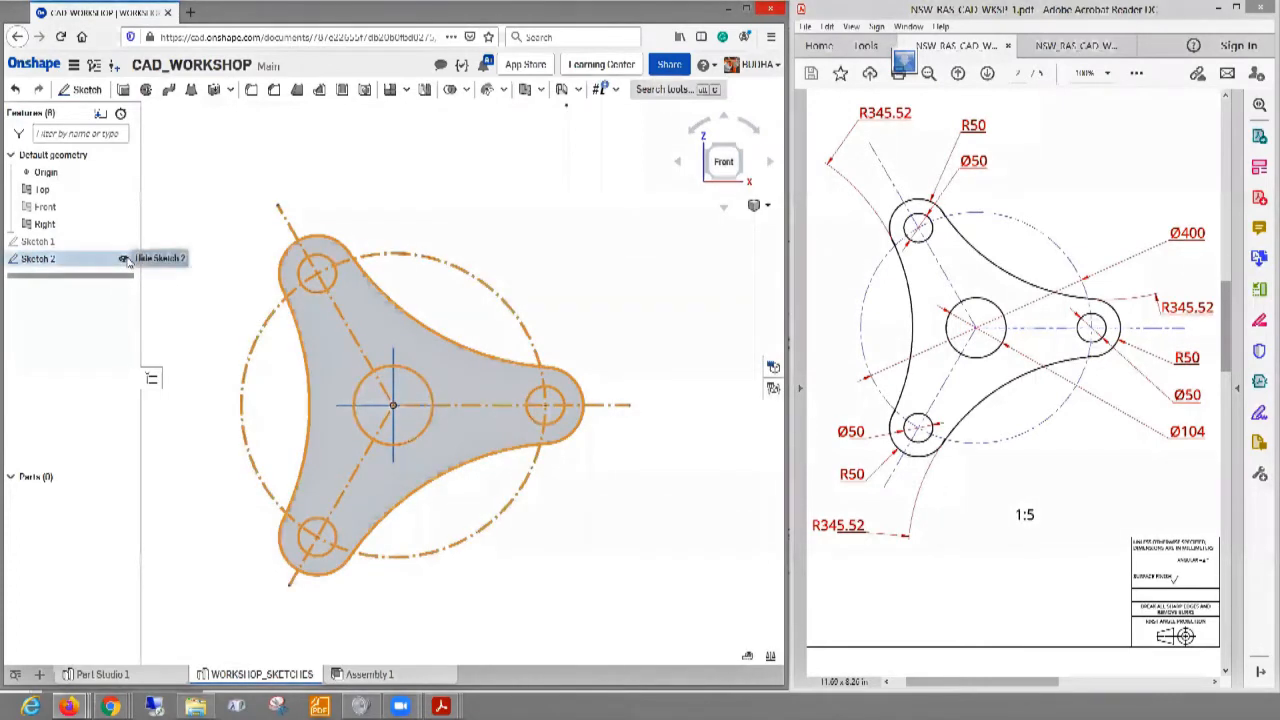
- Hide Sketch 2, bring up the wrench drawing in the reference PDF, and start a new sketch on the Front plane
click(124, 259)
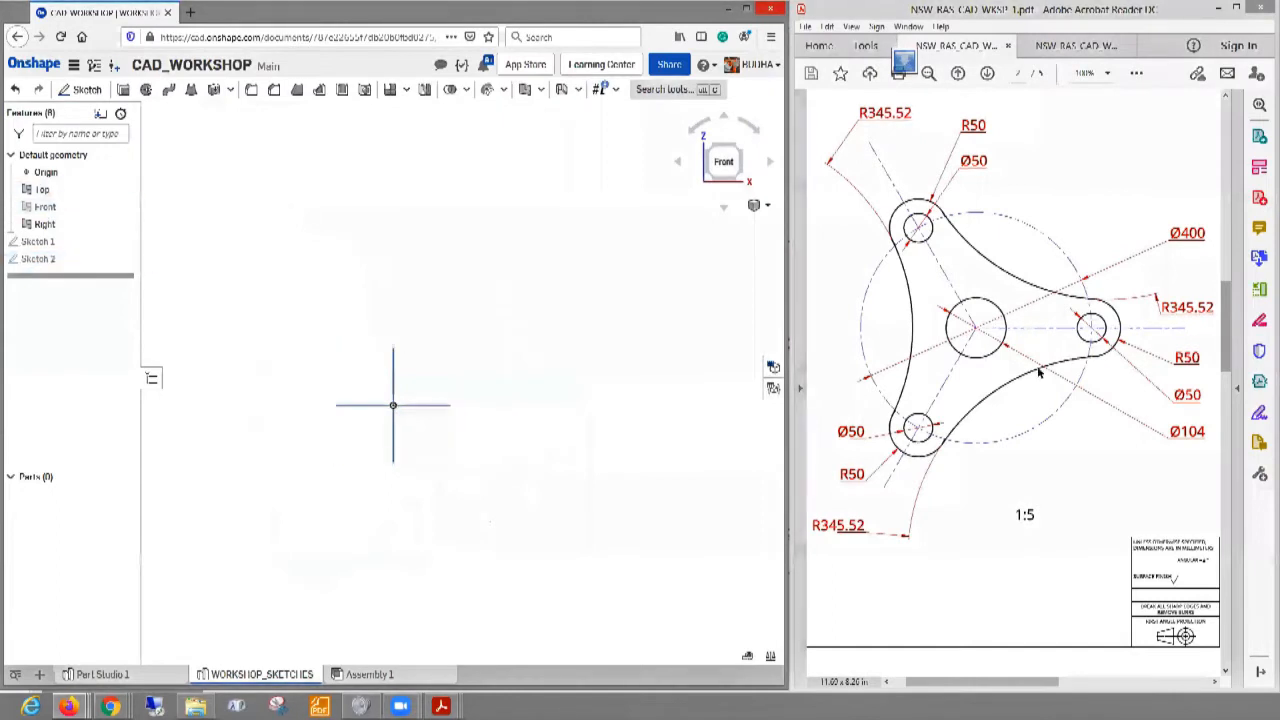
scroll(1081, 458, down, 5)
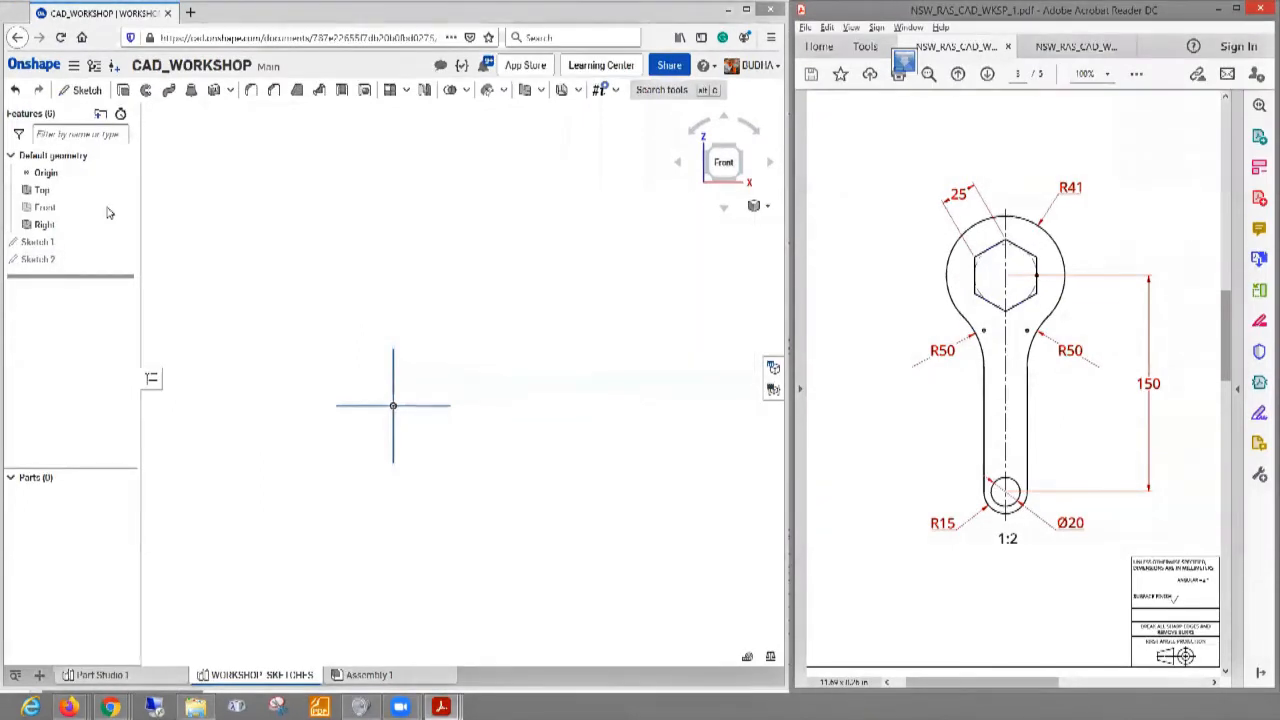
click(45, 209)
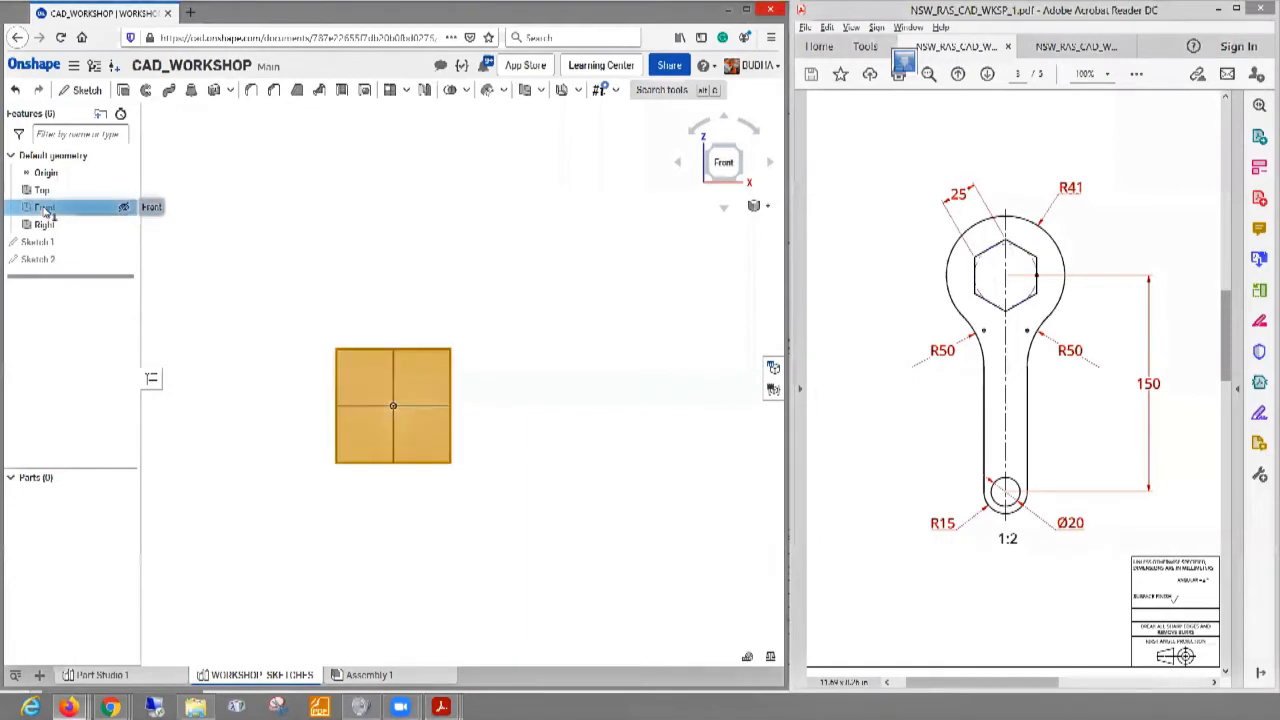
click(84, 91)
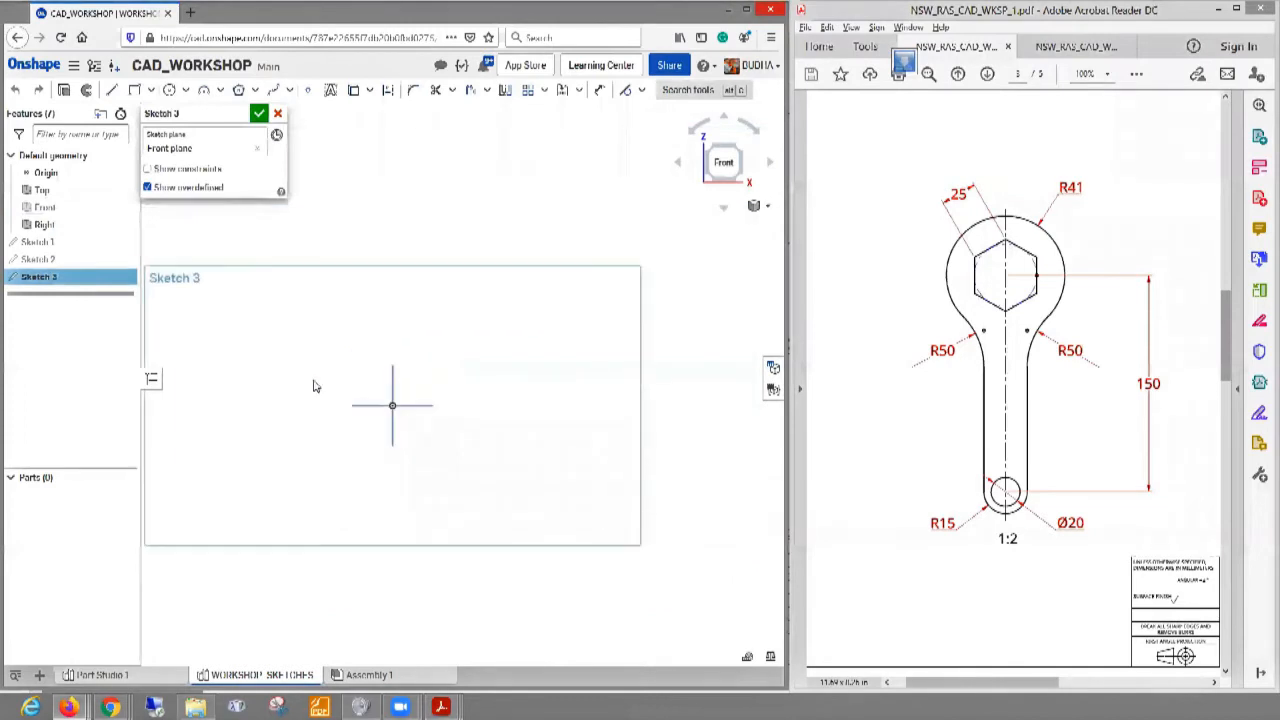
- Draw a horizontal construction line about 173 mm long through the origin
middle_drag(357, 378, 346, 380)
scroll(440, 397, up, 3)
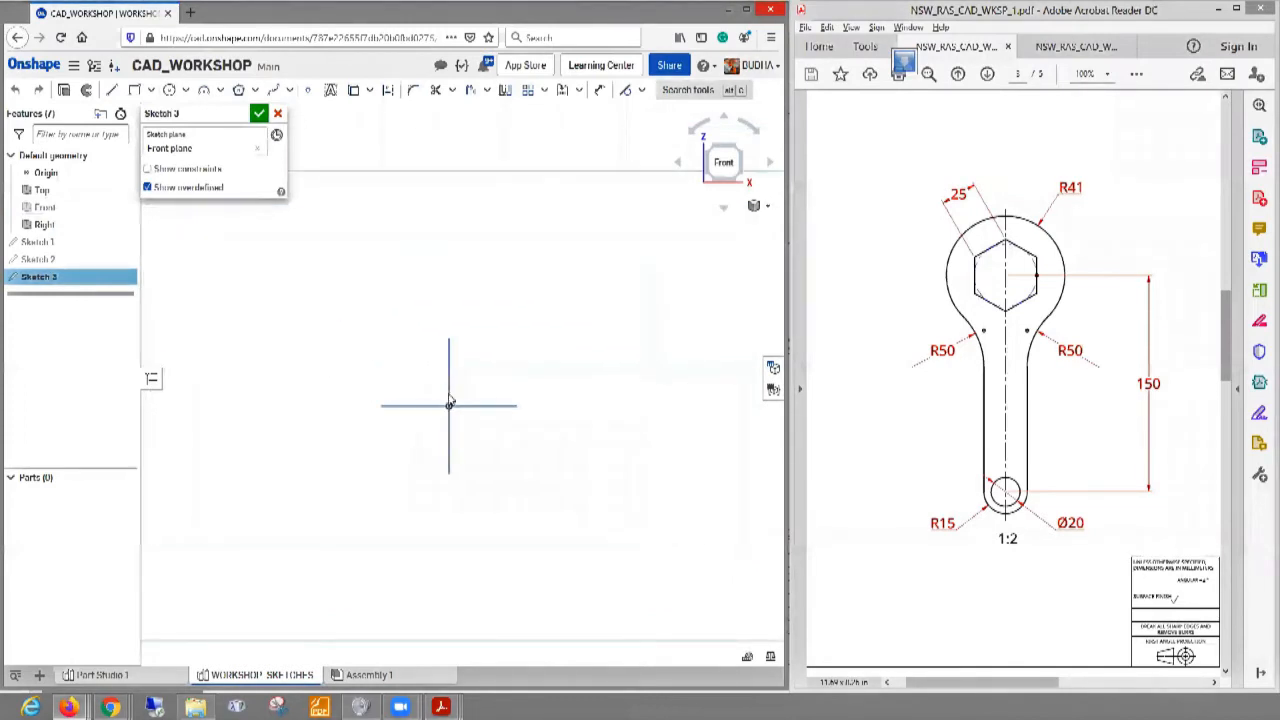
scroll(449, 401, down, 1)
scroll(450, 401, down, 2)
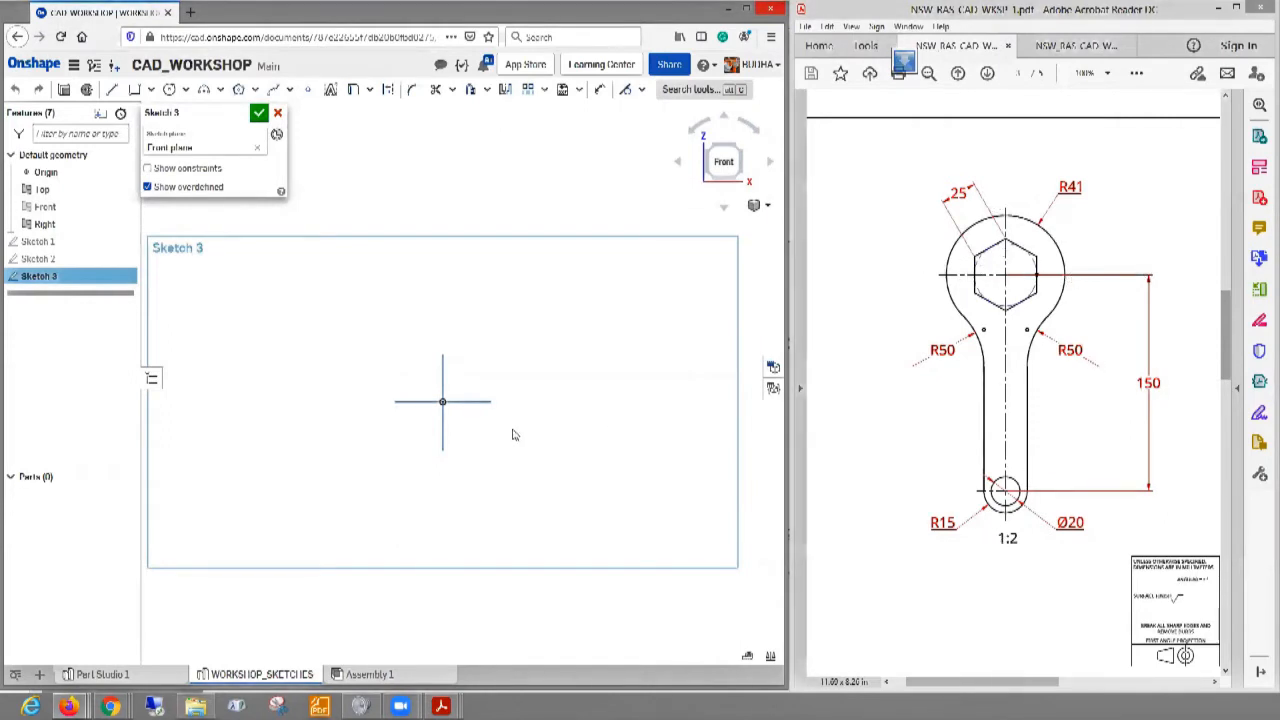
click(273, 89)
click(391, 90)
scroll(475, 450, up, 2)
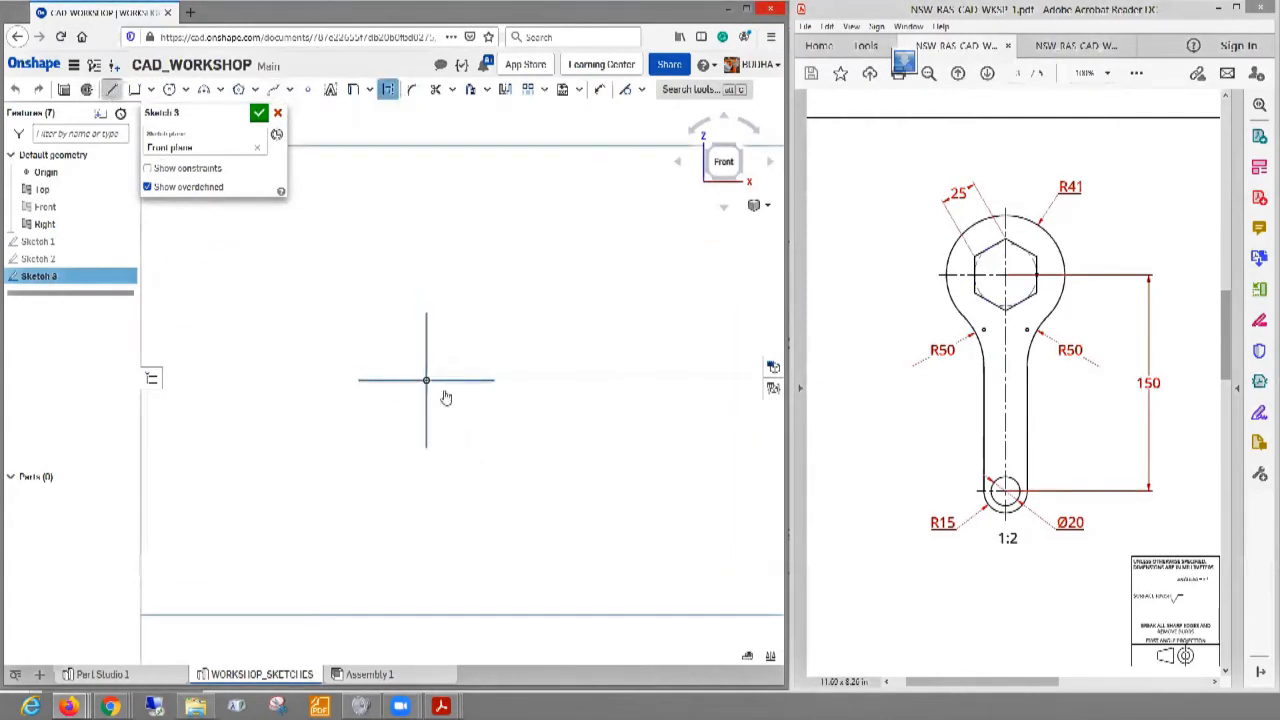
click(358, 380)
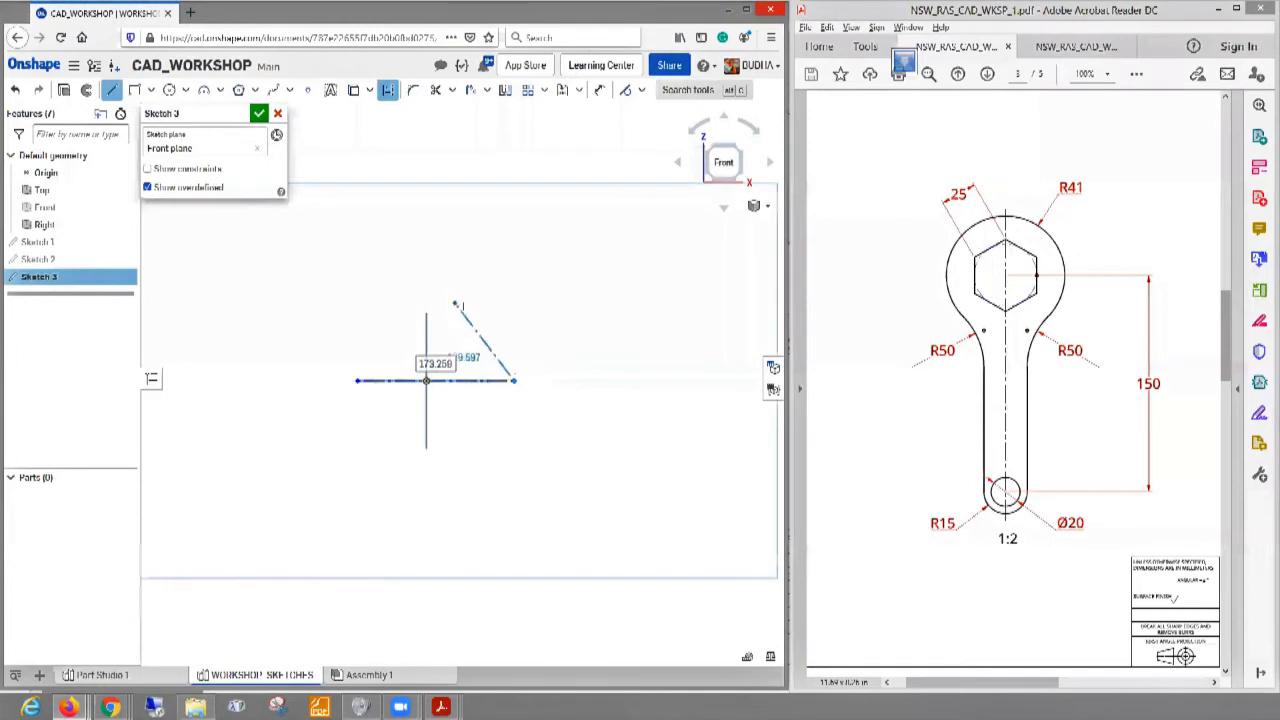
key(Escape)
- Draw a vertical construction line about 341 mm long through the origin, extending mostly below it
key(d)
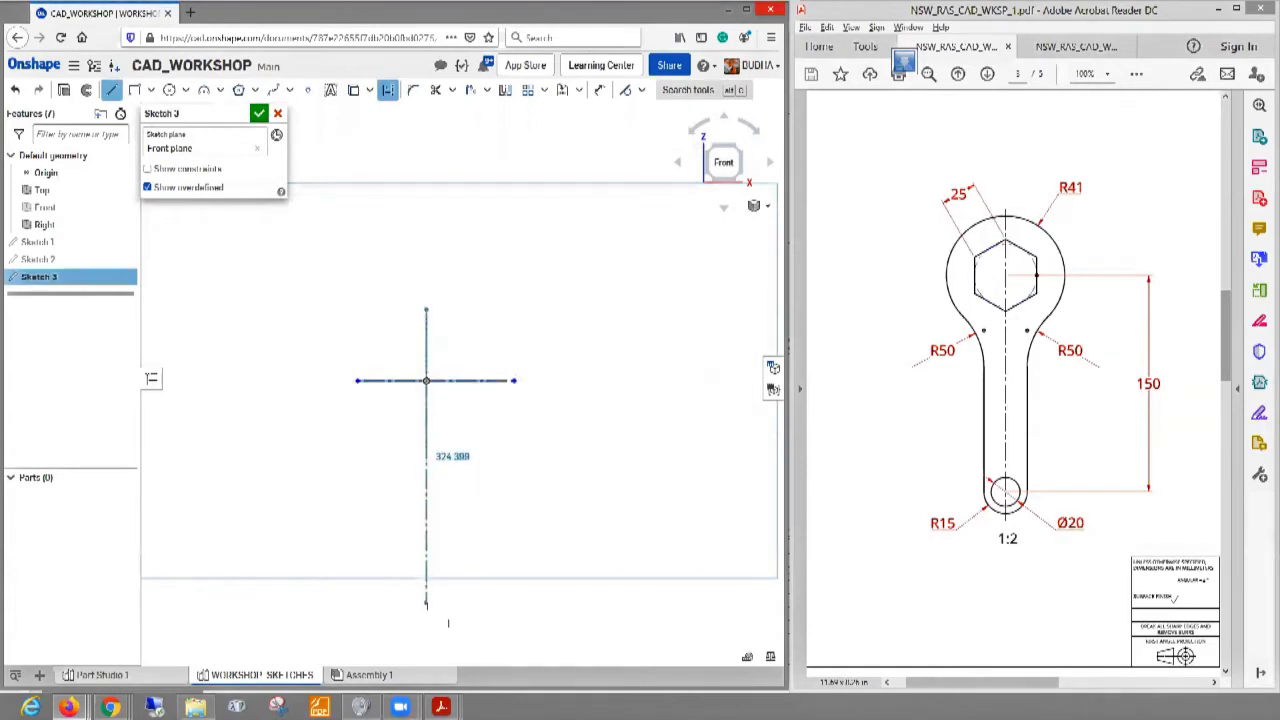
click(426, 615)
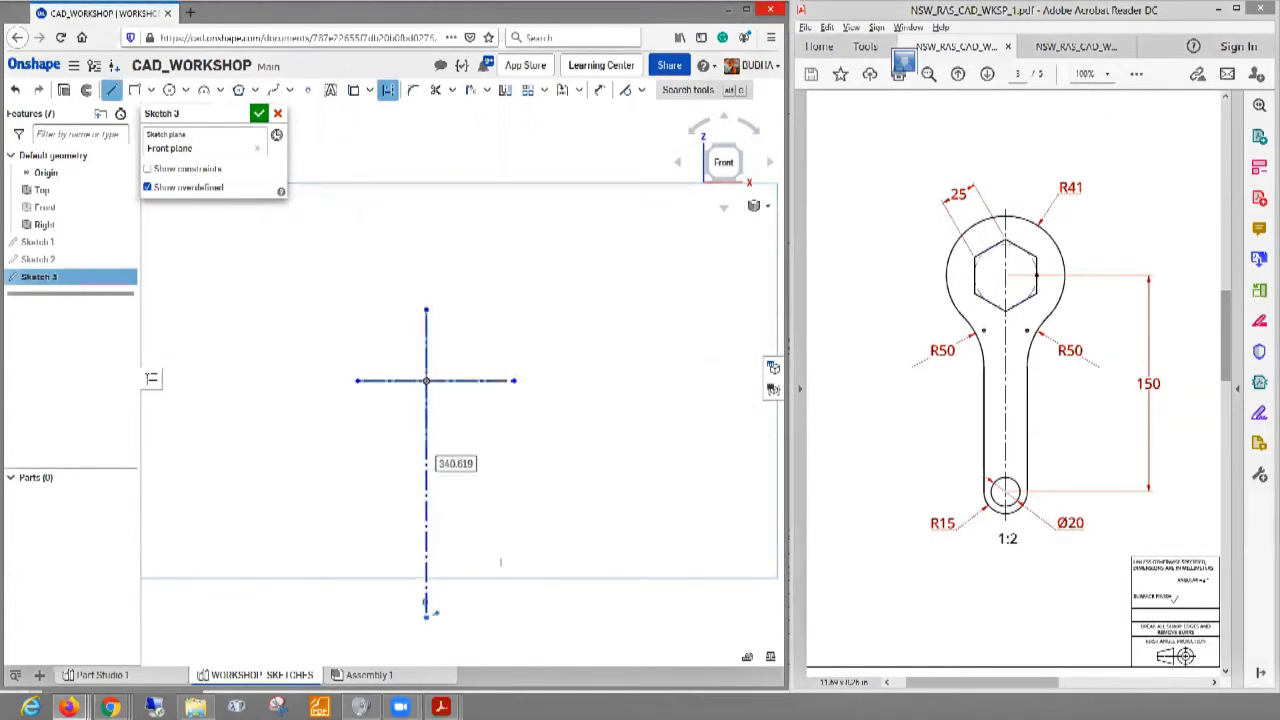
key(Escape)
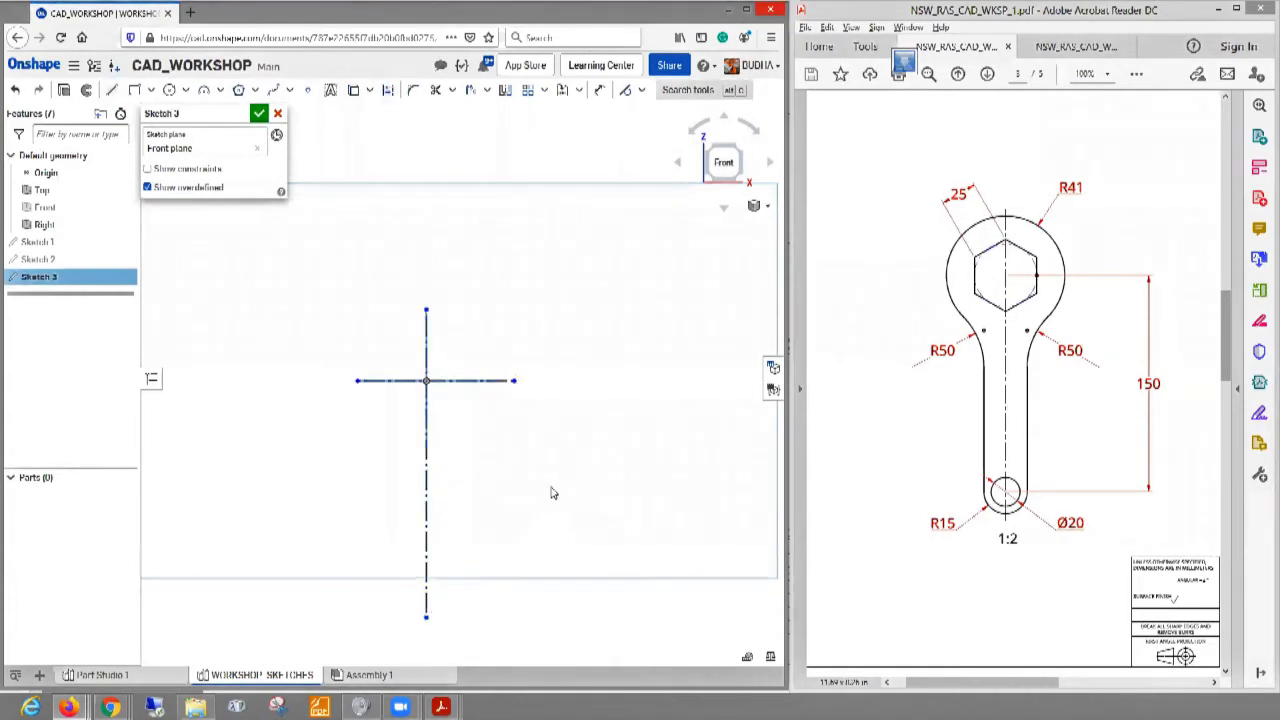
- Draw a circle about 113 mm in diameter centred on the origin for the wrench head
scroll(550, 492, down, 1)
scroll(534, 484, down, 1)
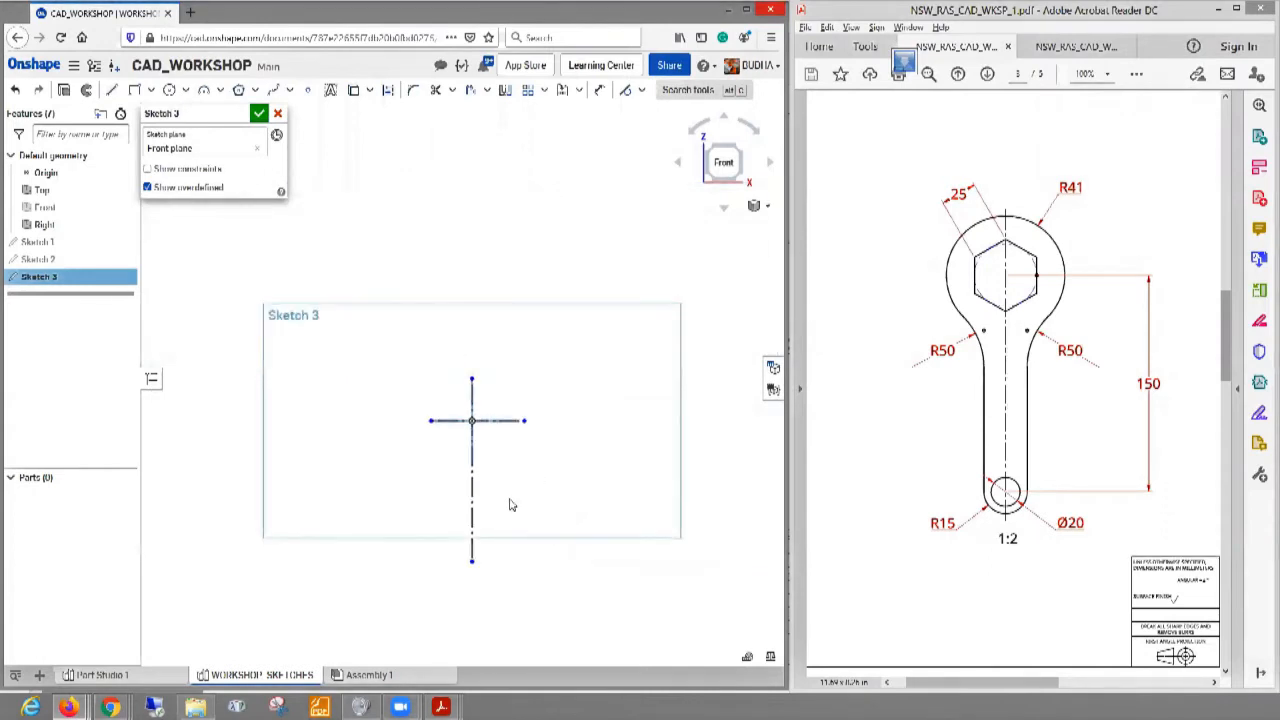
scroll(514, 480, up, 3)
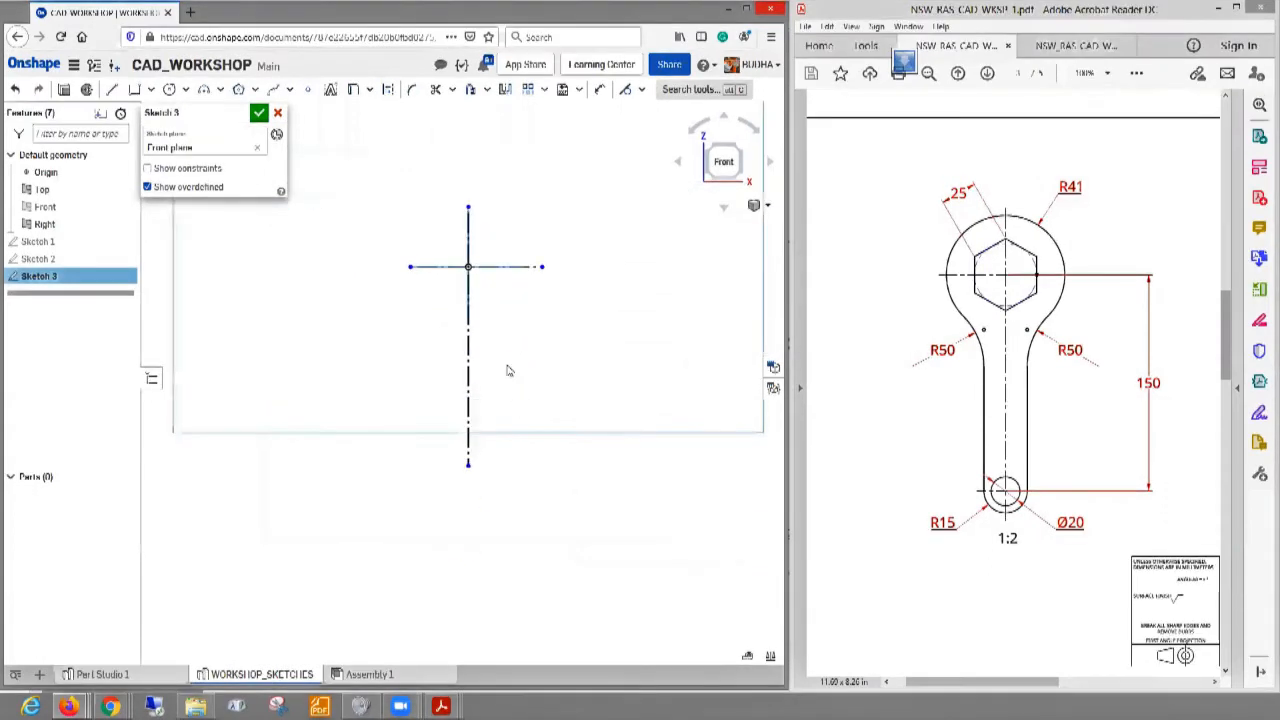
middle_drag(508, 368, 526, 412)
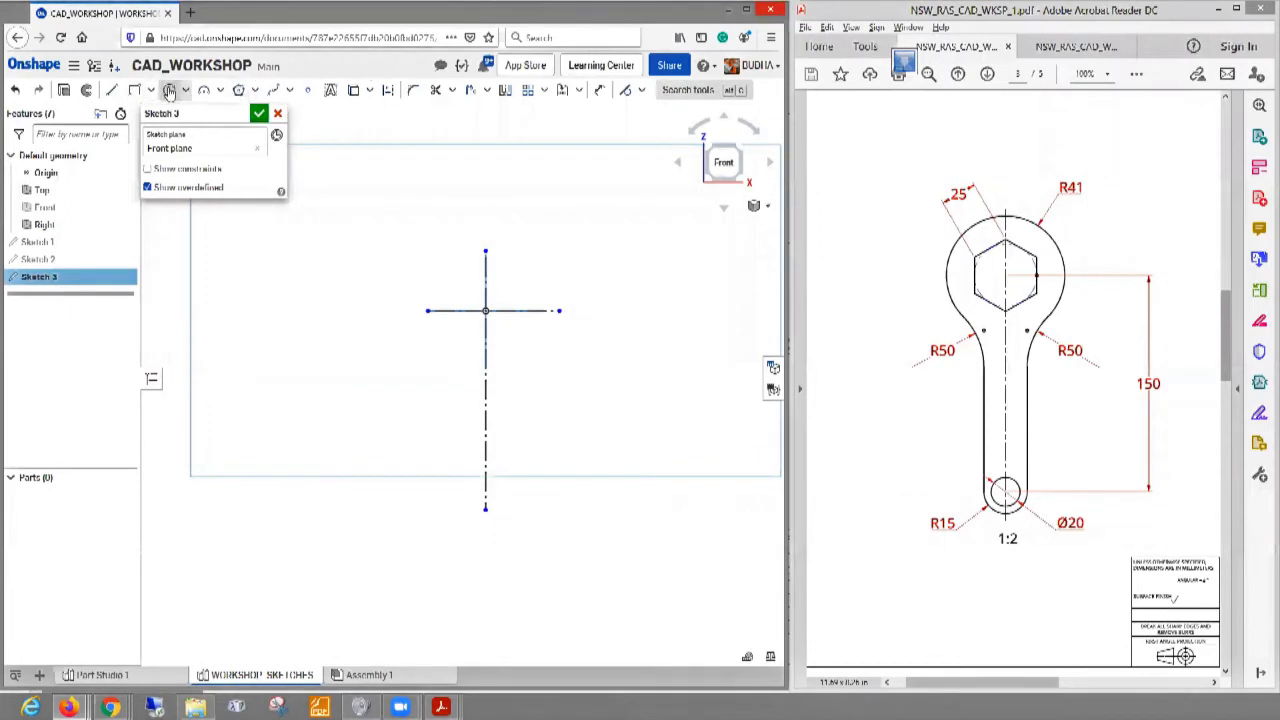
click(486, 318)
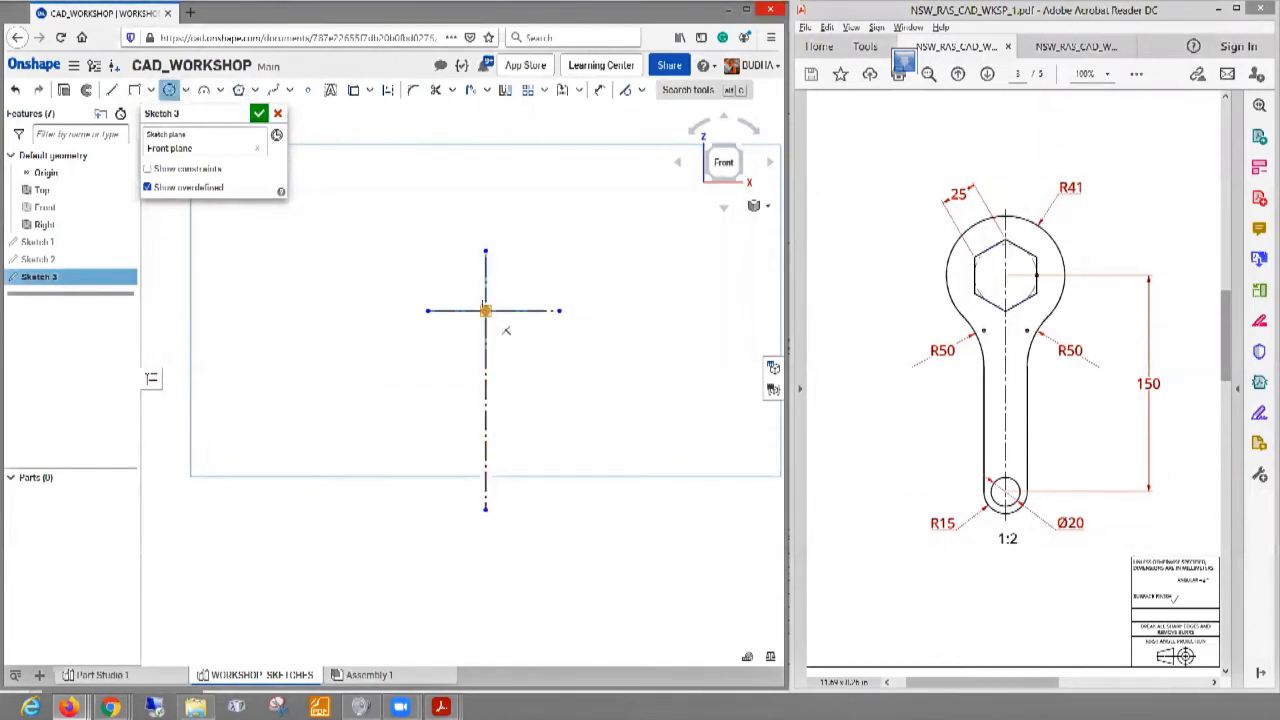
click(485, 310)
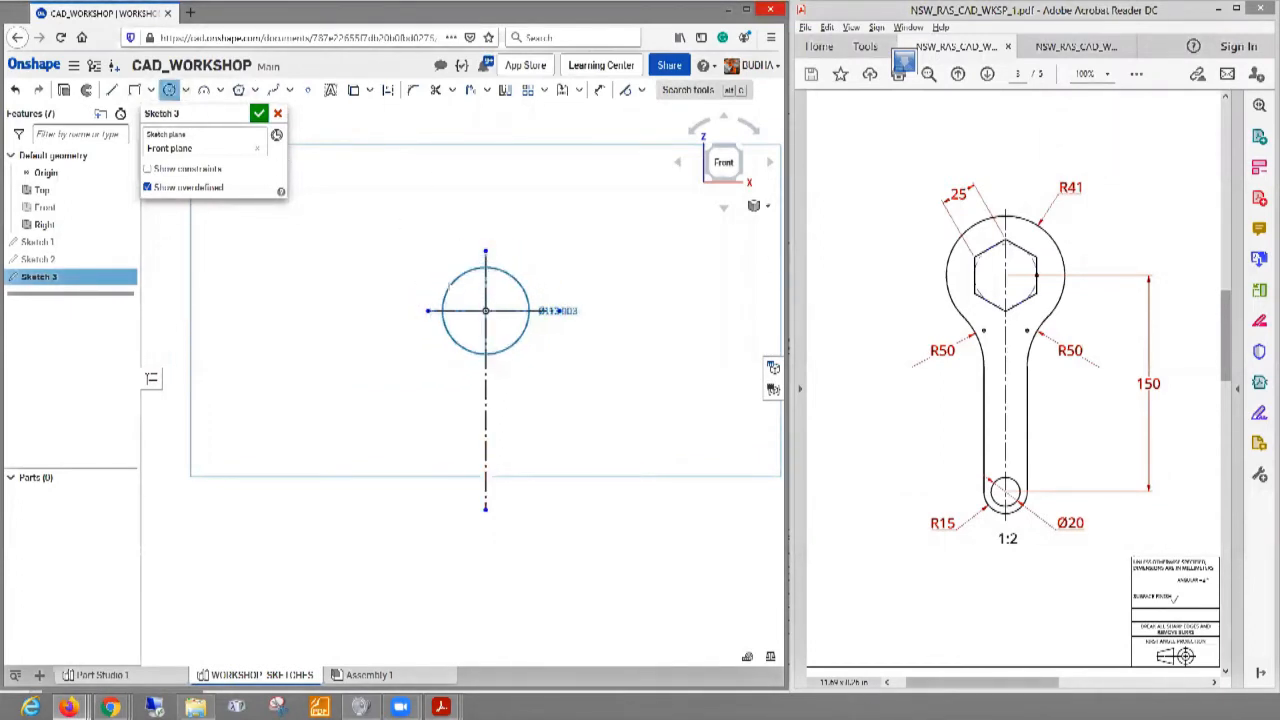
click(449, 283)
- Dimension the head circle's diameter at 82 mm
click(599, 90)
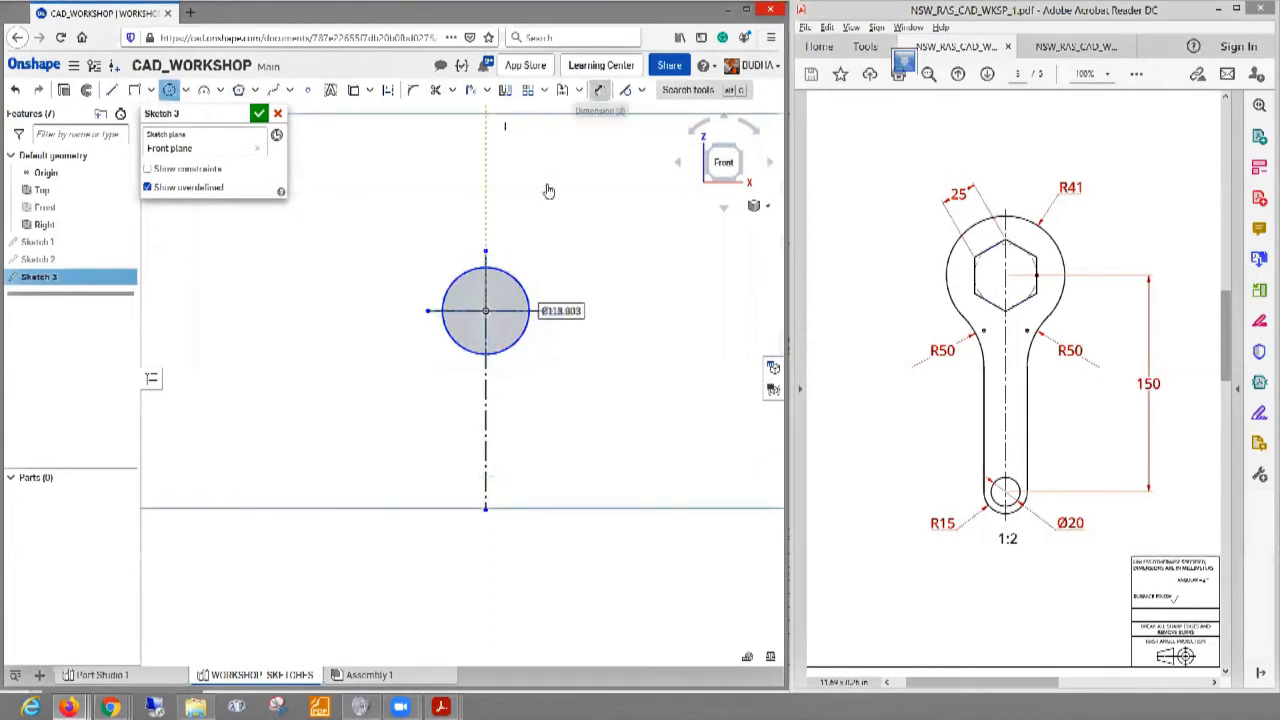
click(449, 283)
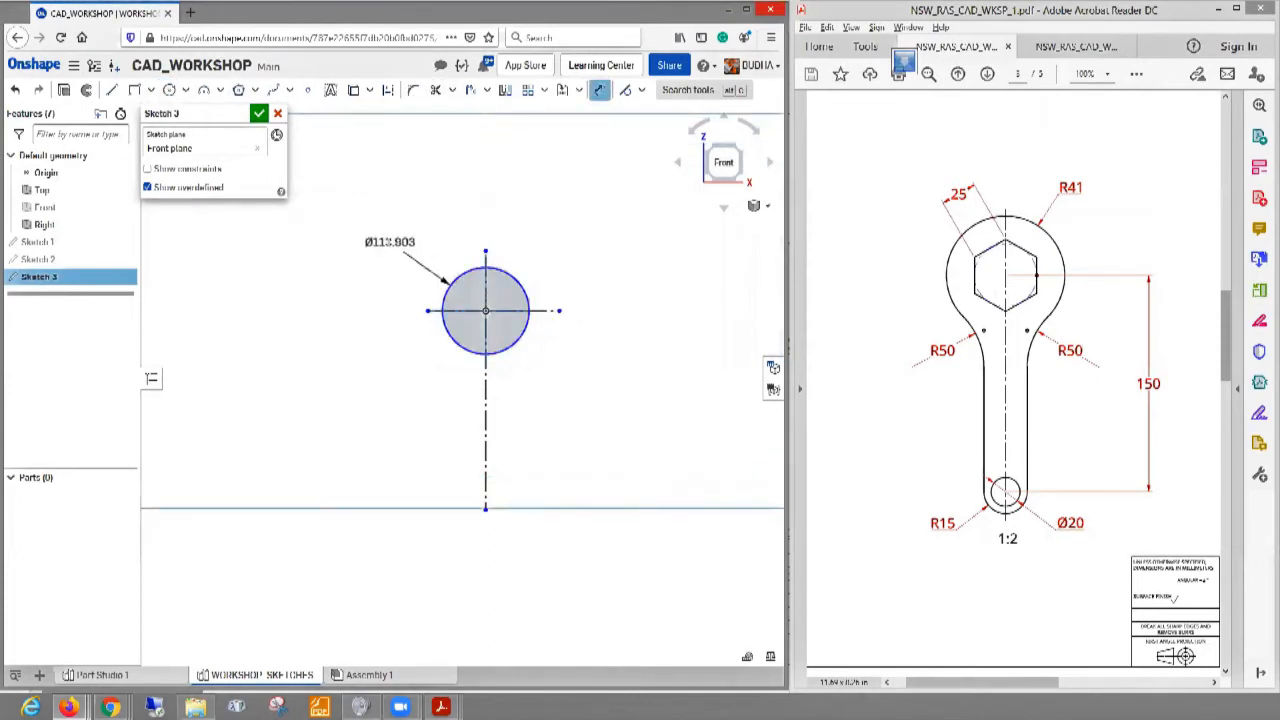
click(391, 270)
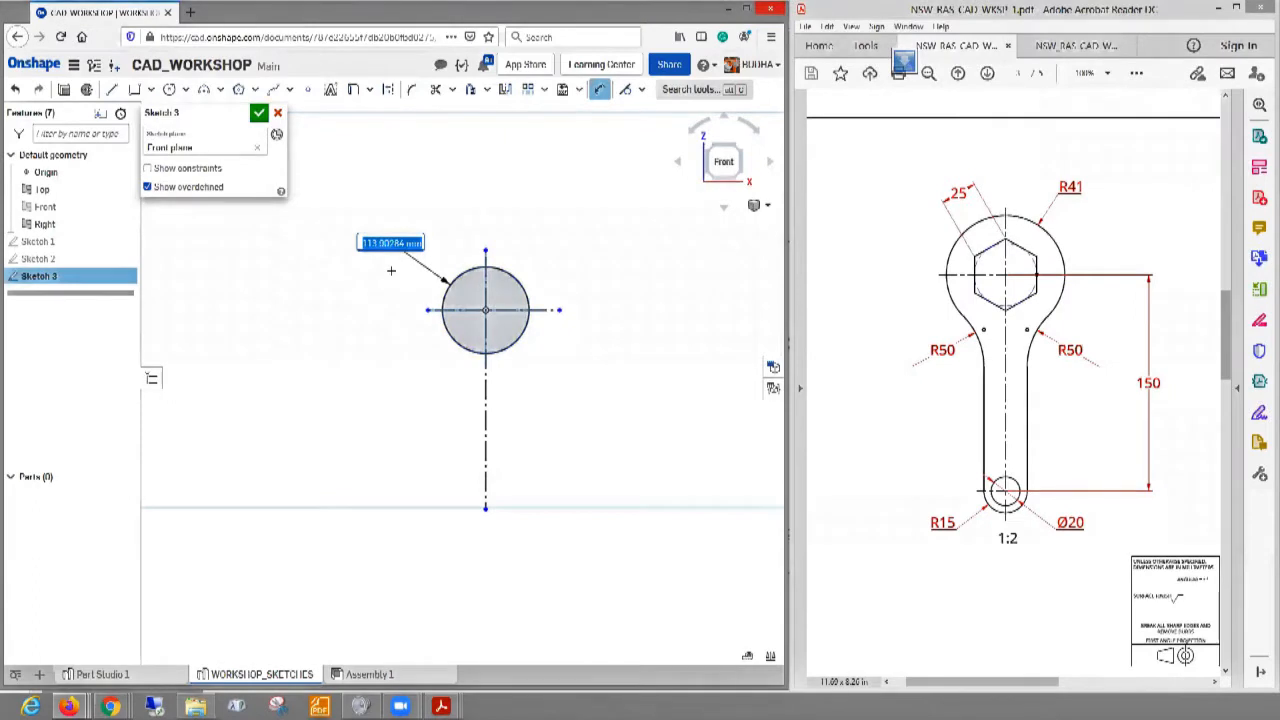
text(89)
key(Return)
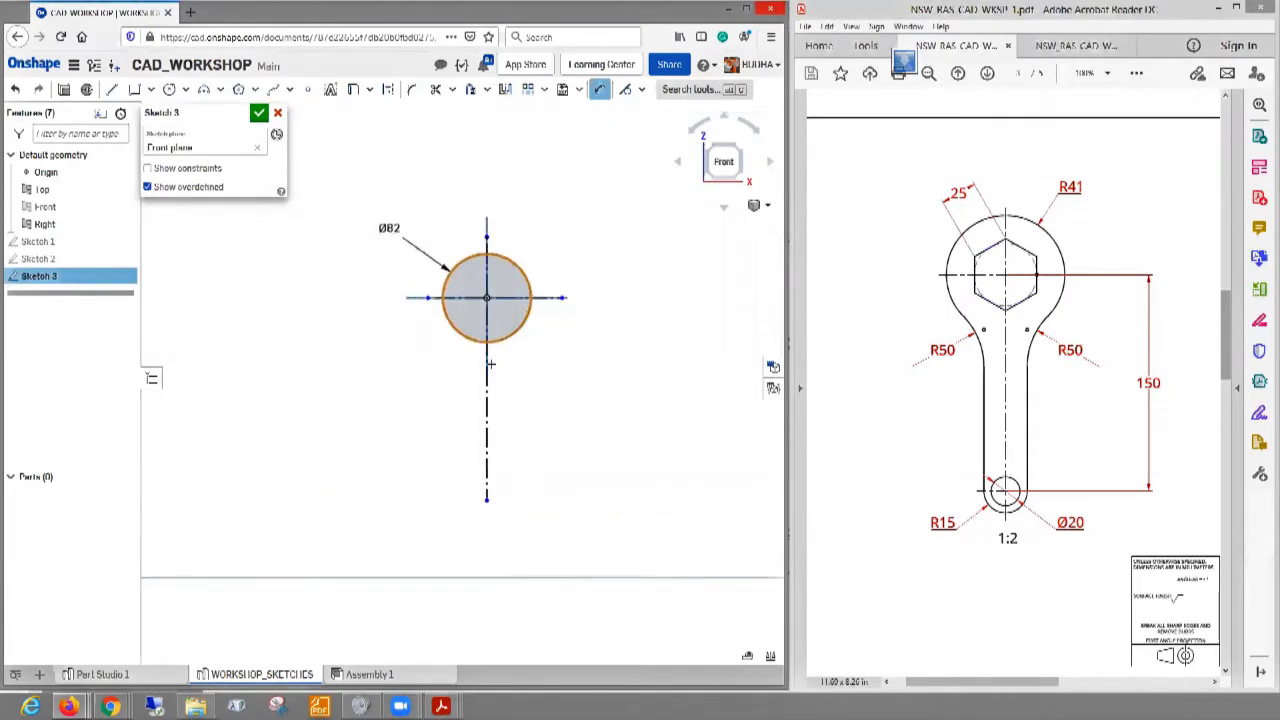
- Draw a circle about 38 mm in diameter centred on the lower part of the vertical construction line
scroll(575, 434, up, 2)
scroll(530, 420, down, 3)
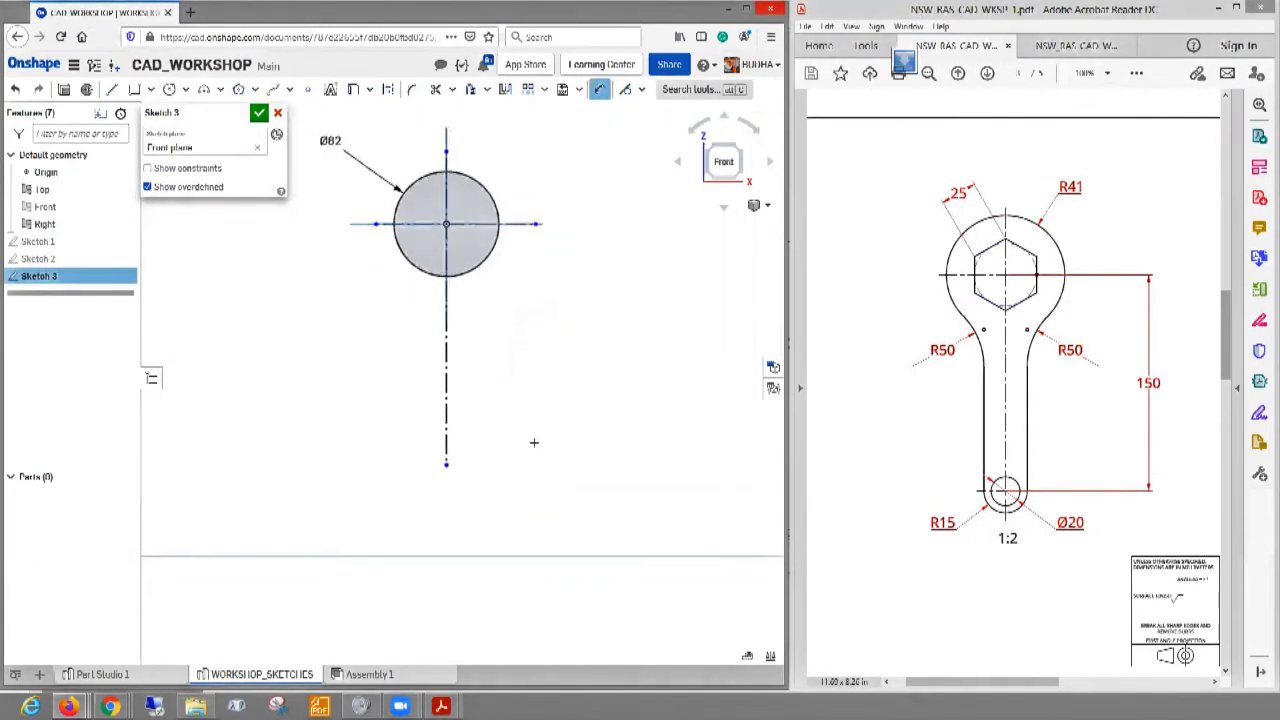
scroll(536, 422, up, 1)
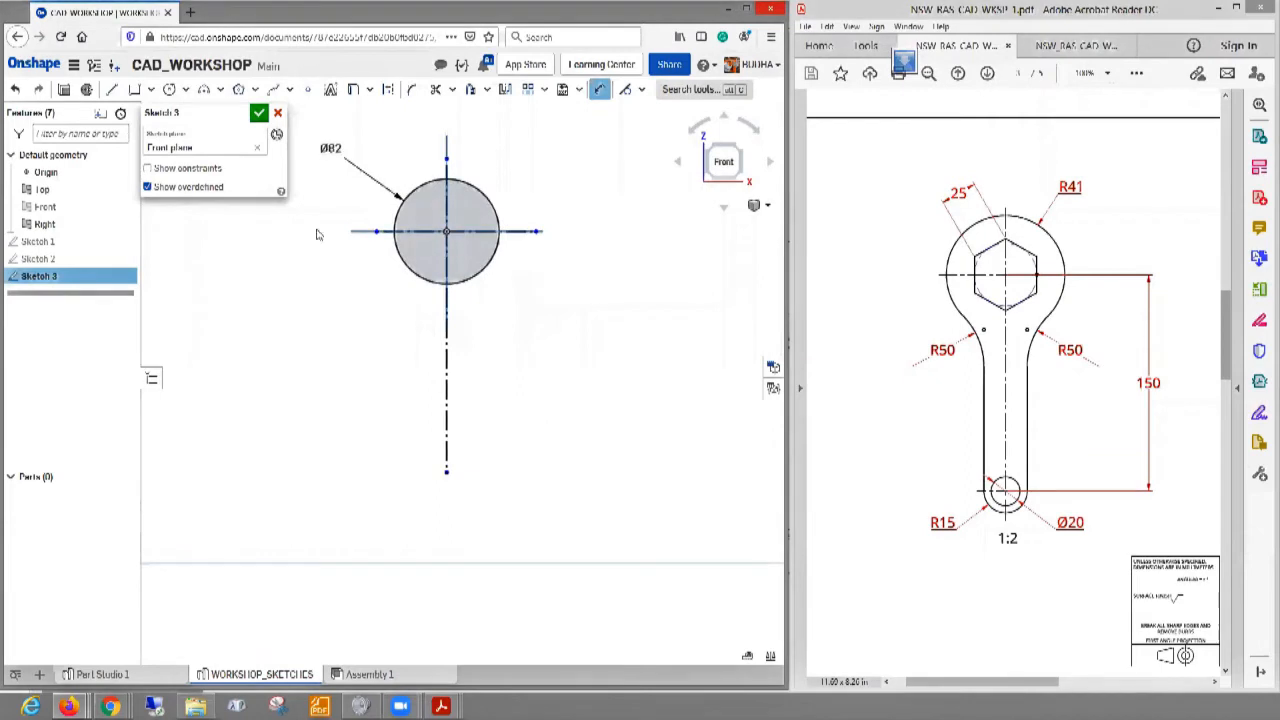
click(169, 89)
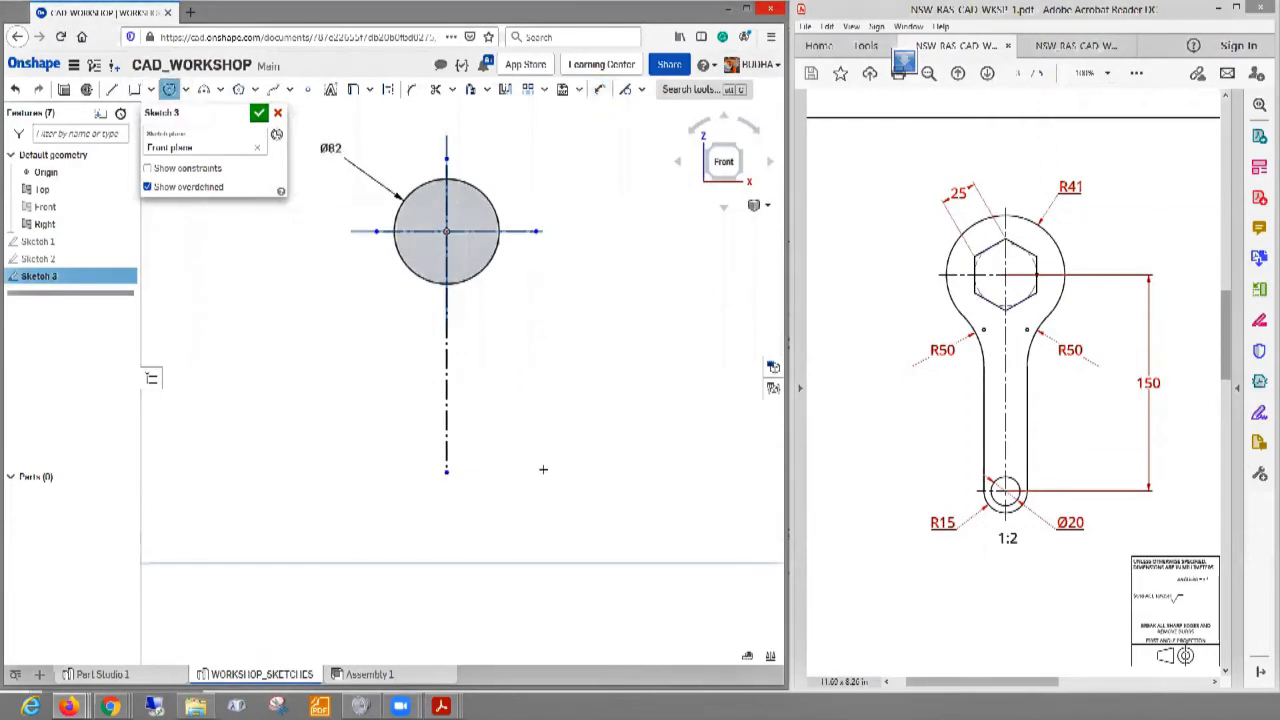
click(446, 418)
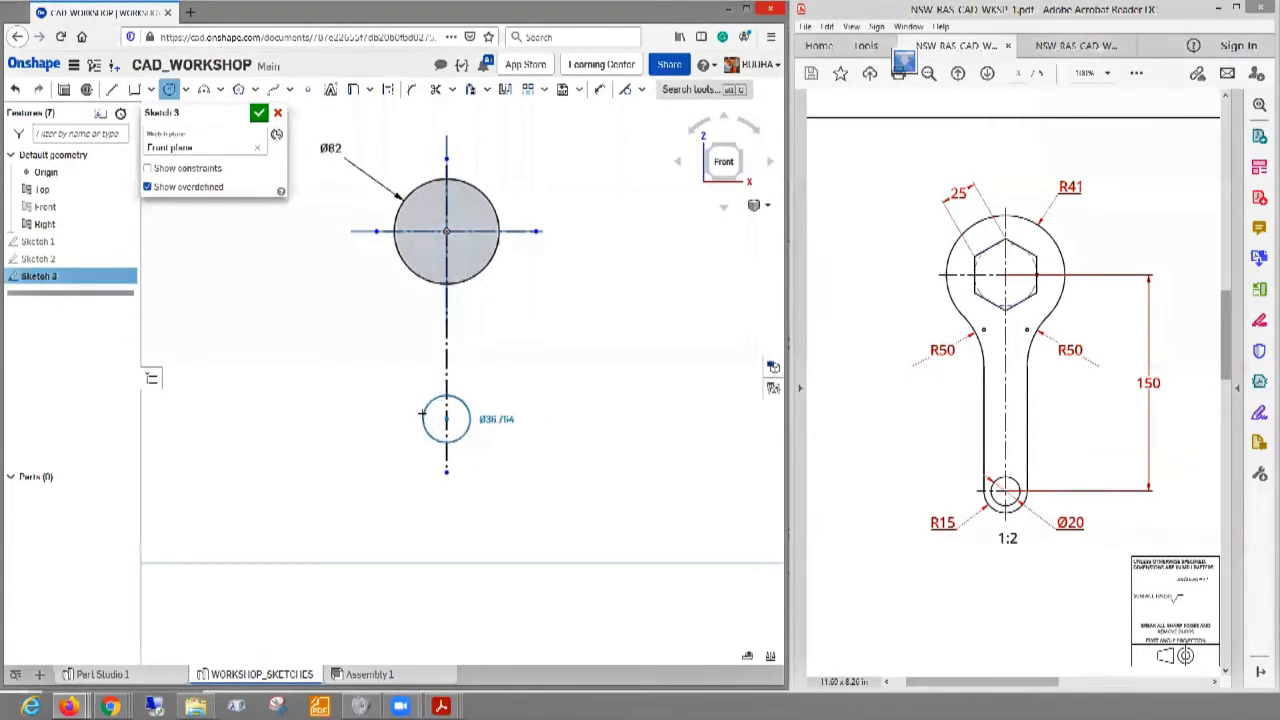
click(422, 414)
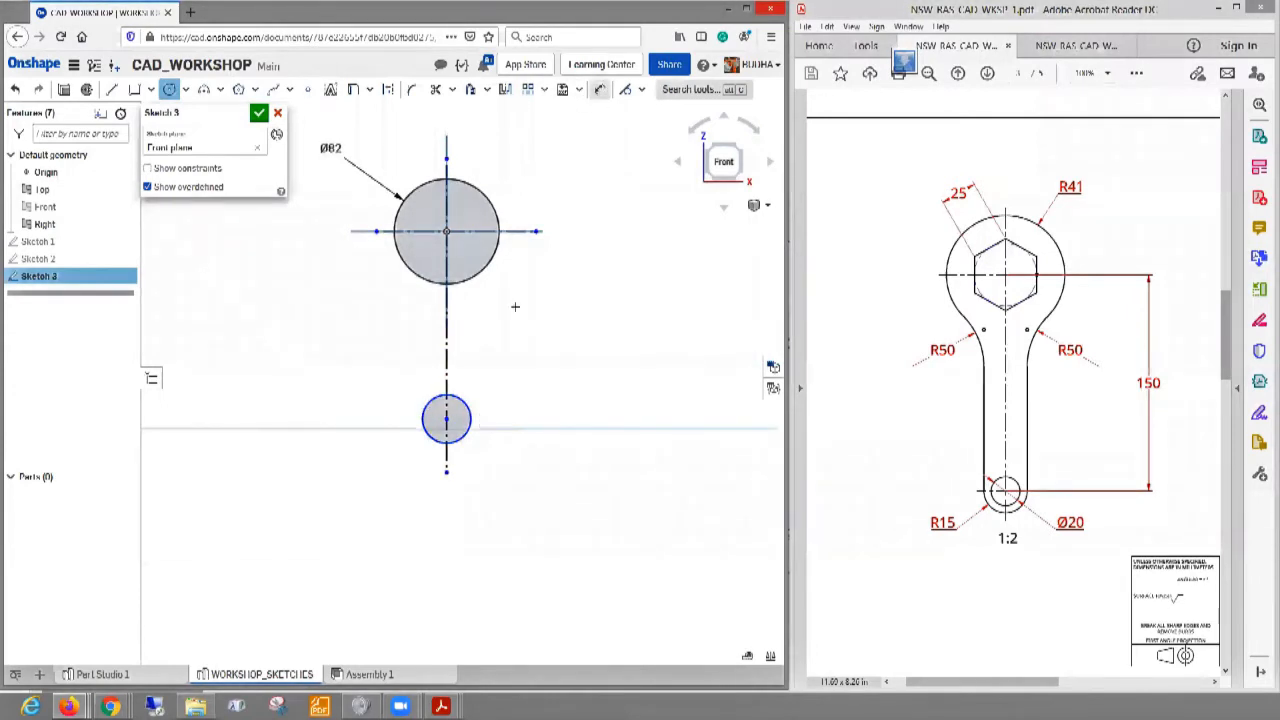
- Dimension the lower circle's diameter at 30 mm
key(d)
click(422, 418)
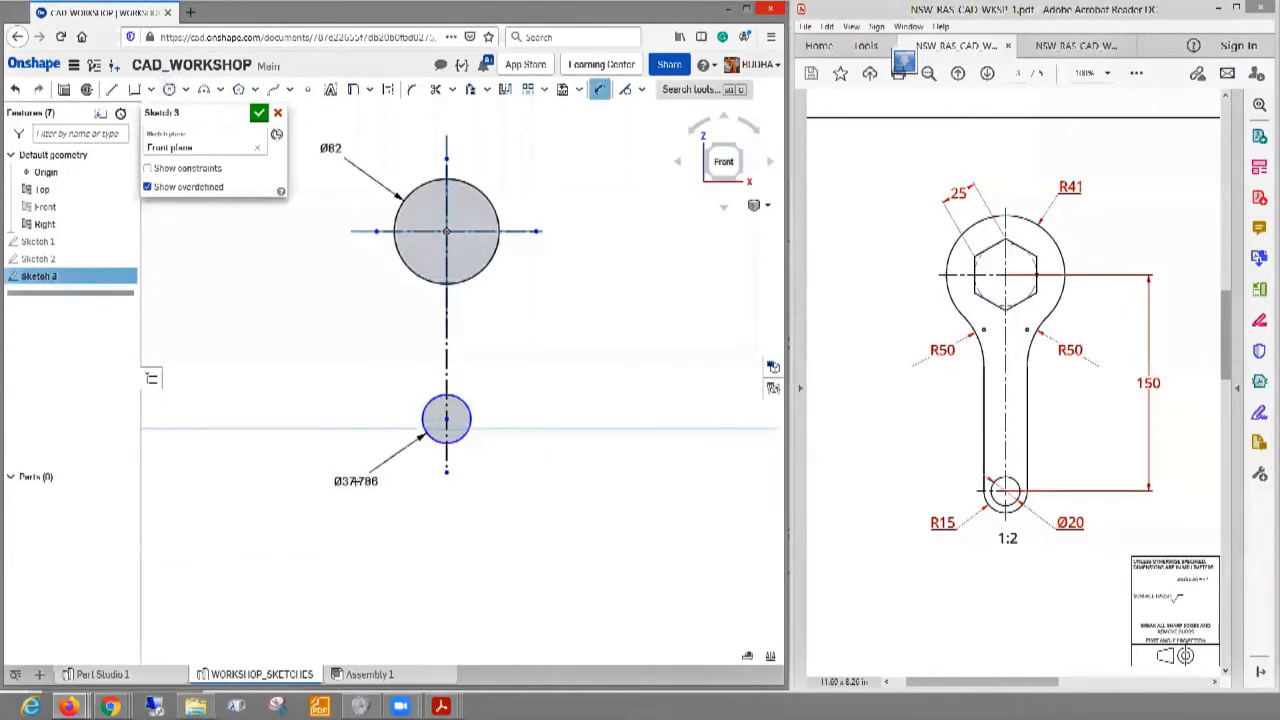
click(356, 483)
text(30)
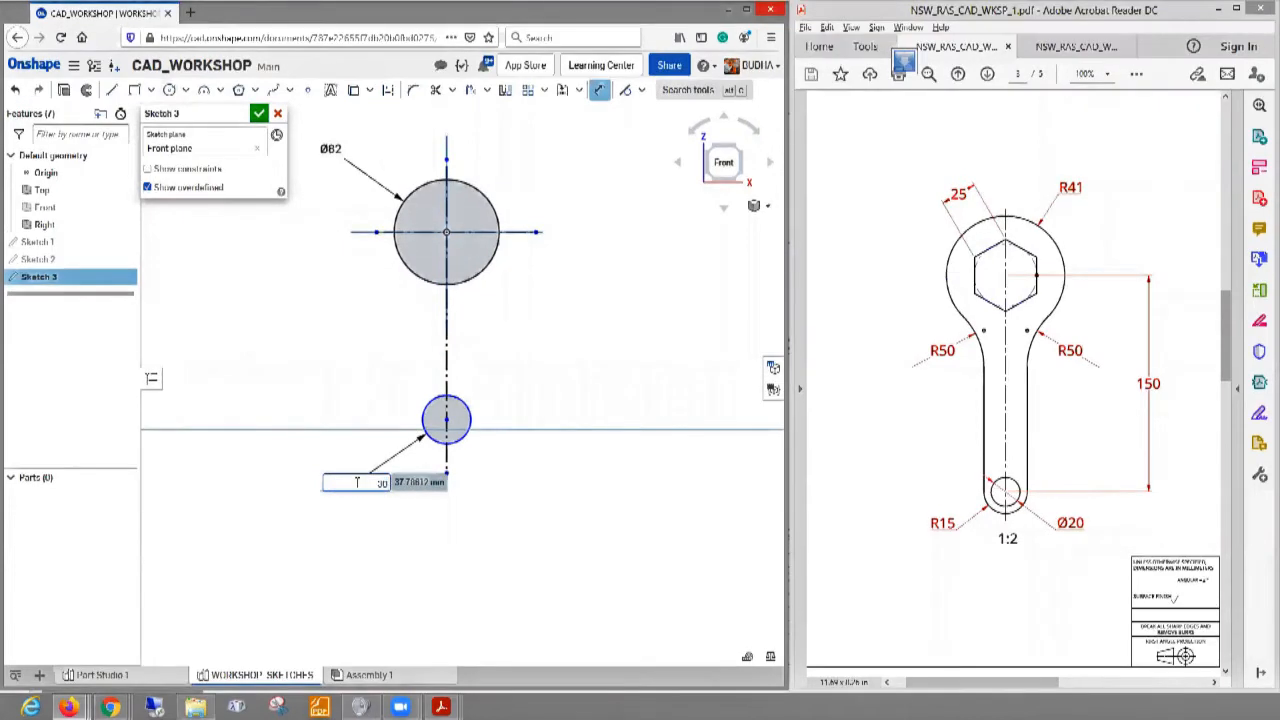
key(Return)
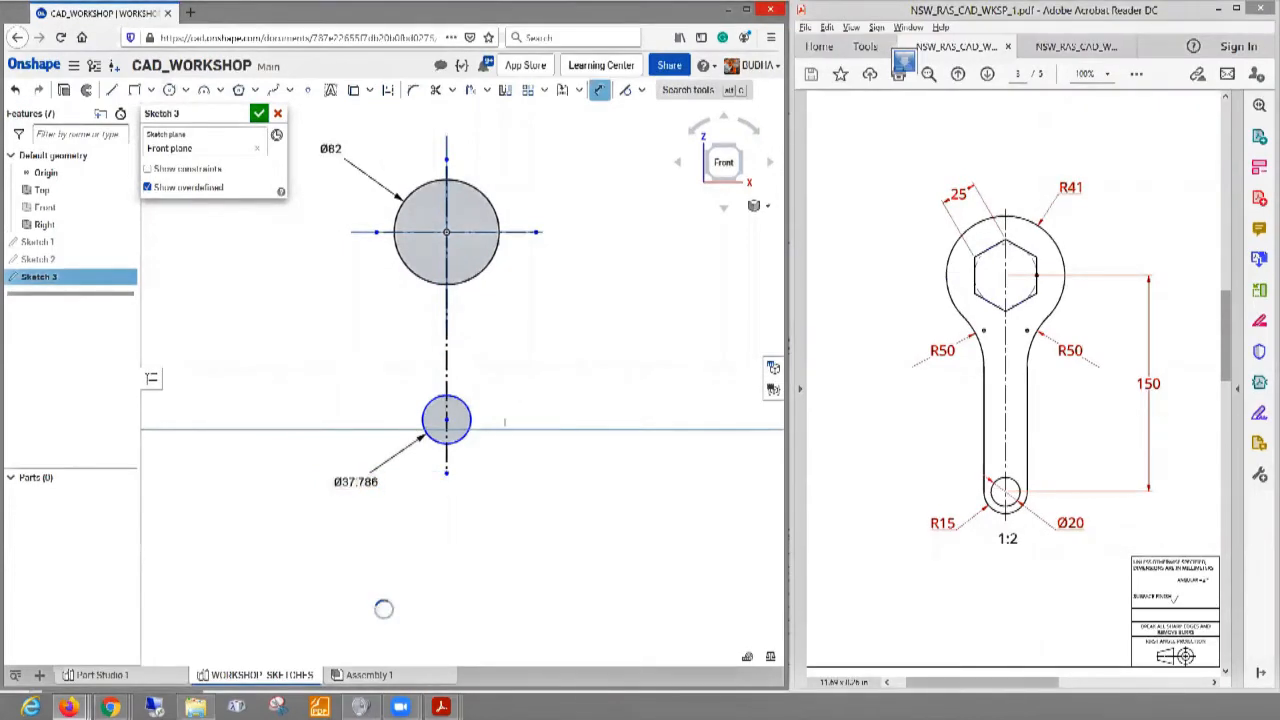
- Dimension the vertical distance between the centres of the head circle and the lower circle at 150 mm
scroll(455, 372, up, 2)
scroll(456, 372, down, 2)
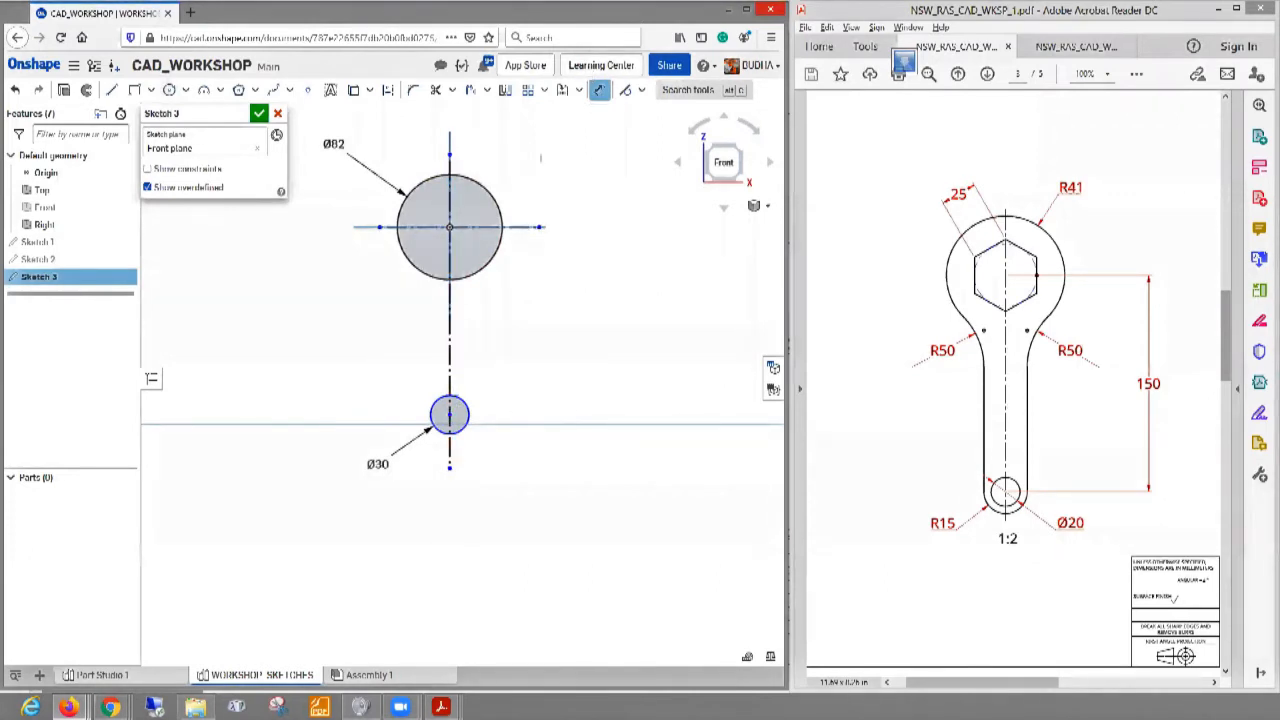
click(600, 91)
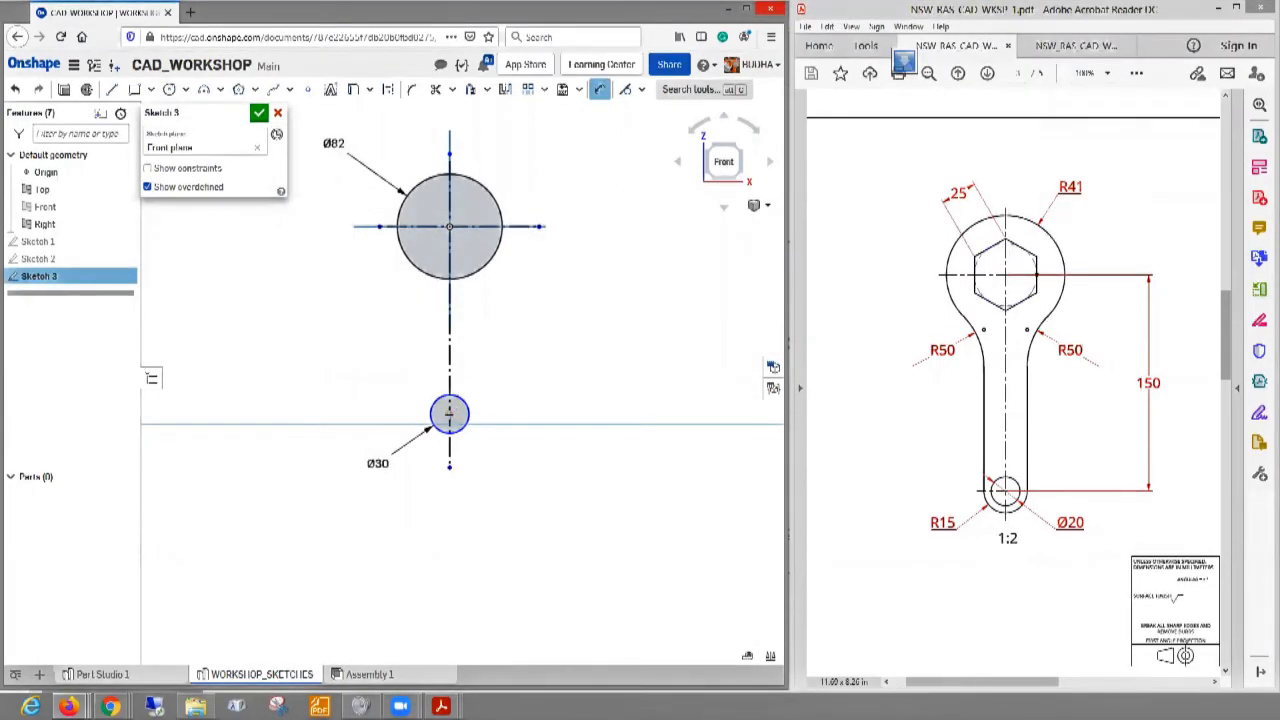
click(449, 412)
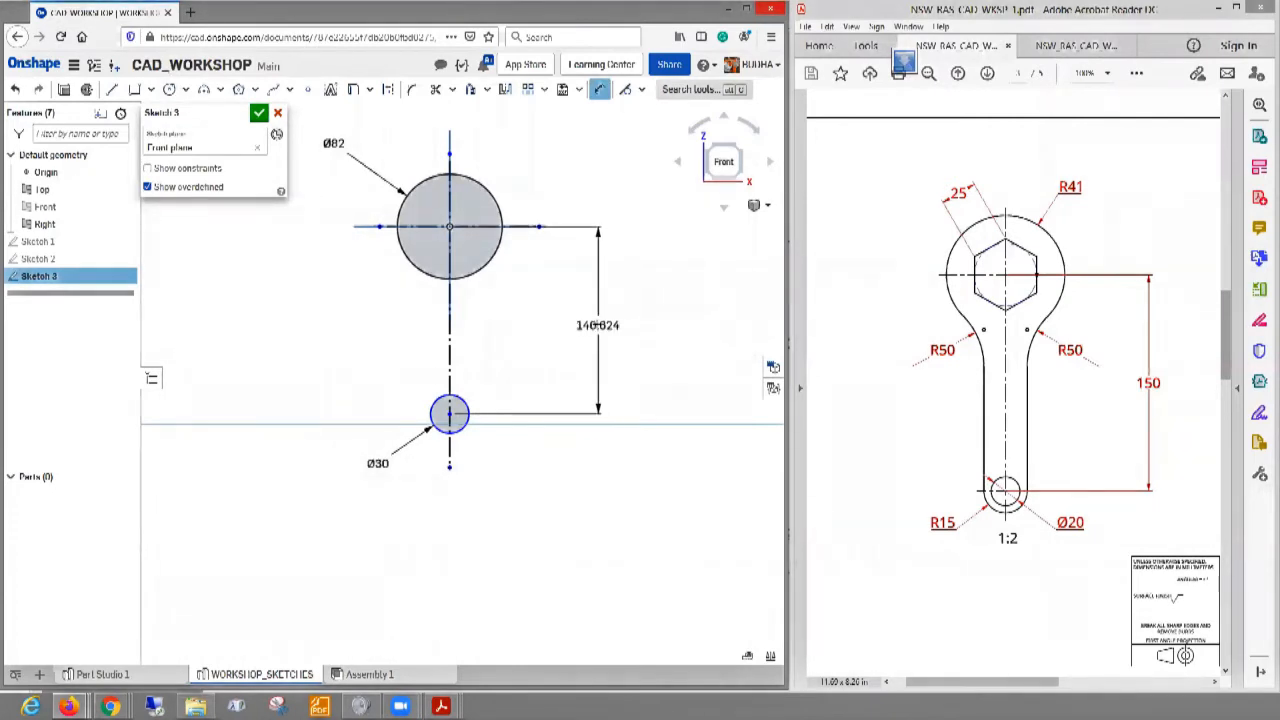
click(597, 322)
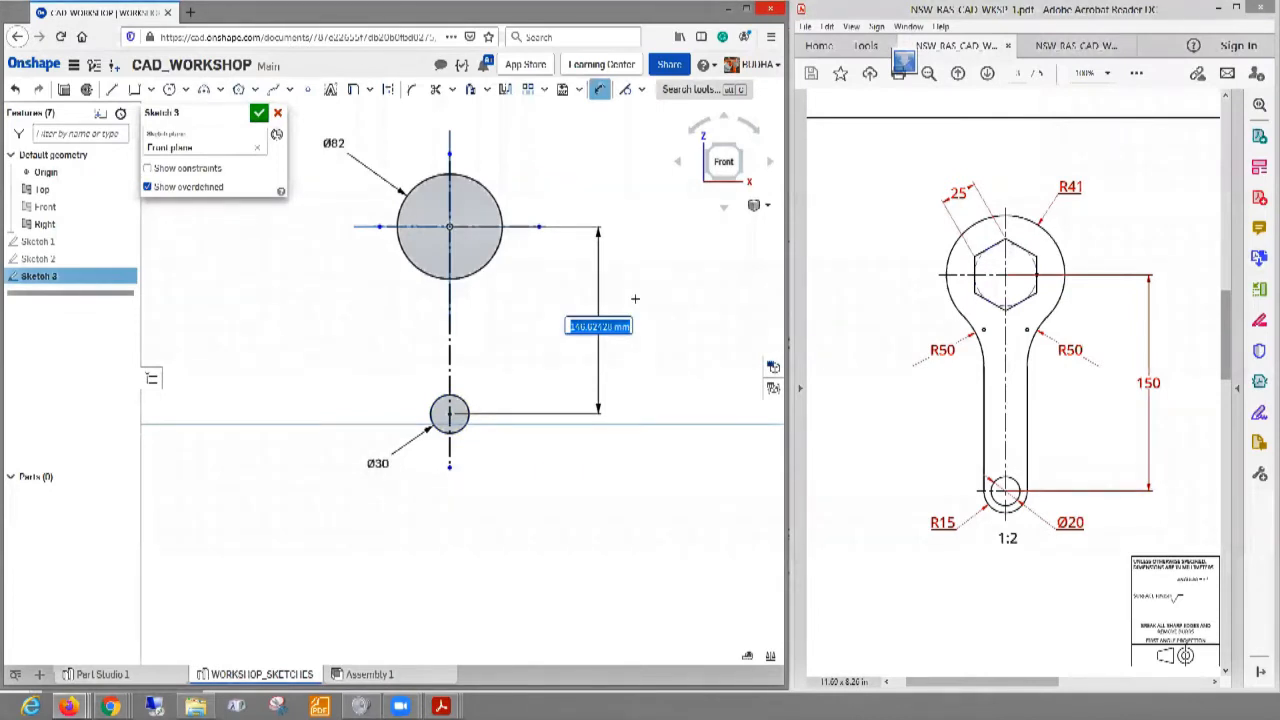
text(150)
key(Return)
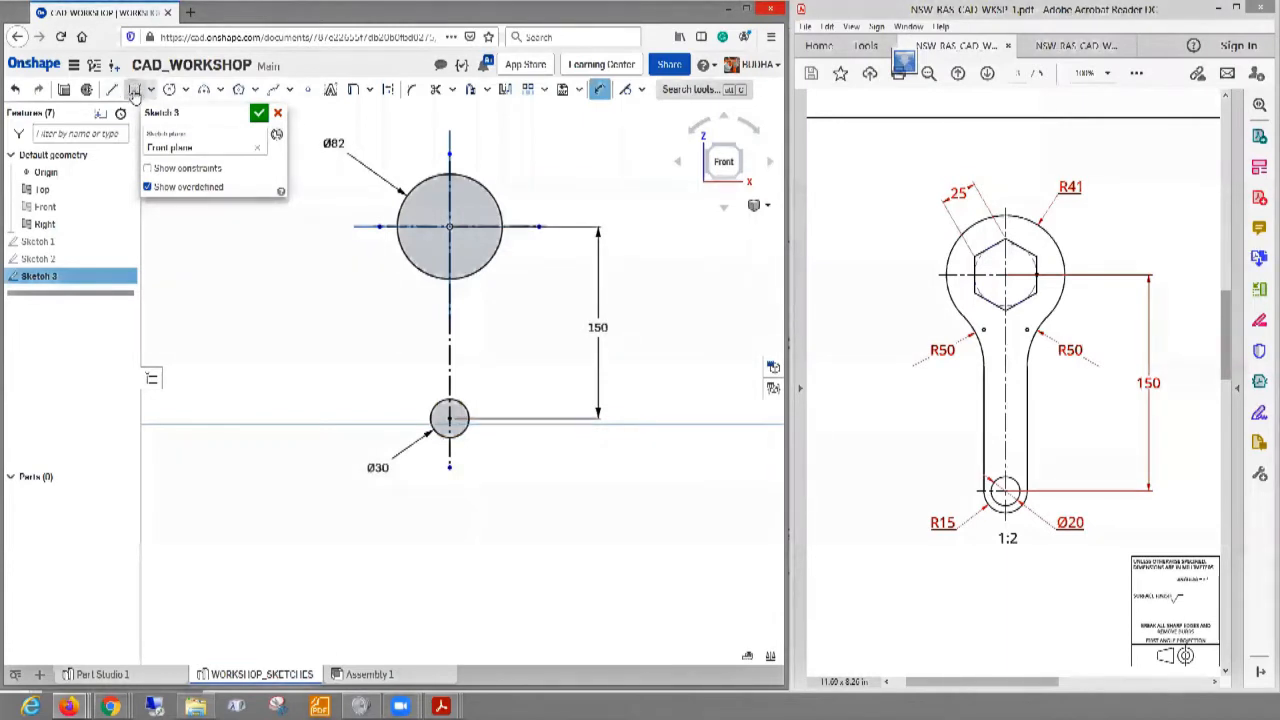
- Draw a horizontal construction line about 91 mm long through the centre of the Ø30 circle
click(134, 90)
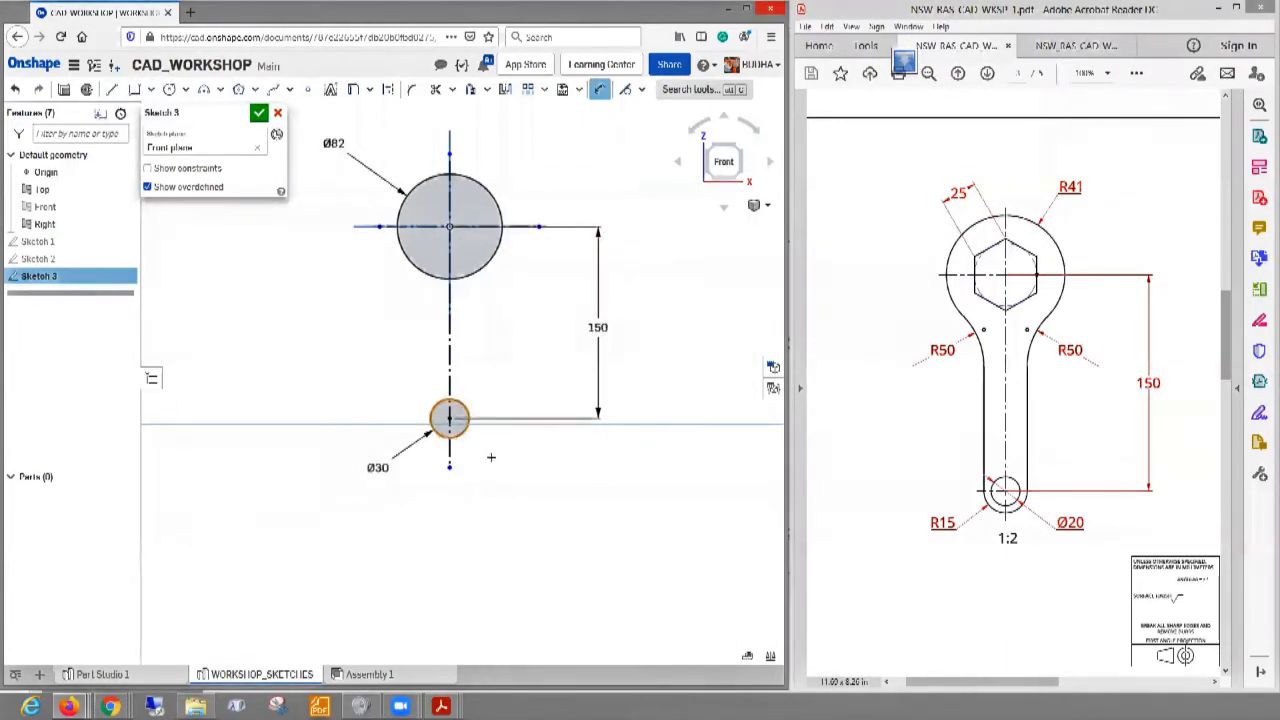
scroll(491, 447, up, 3)
scroll(491, 442, down, 3)
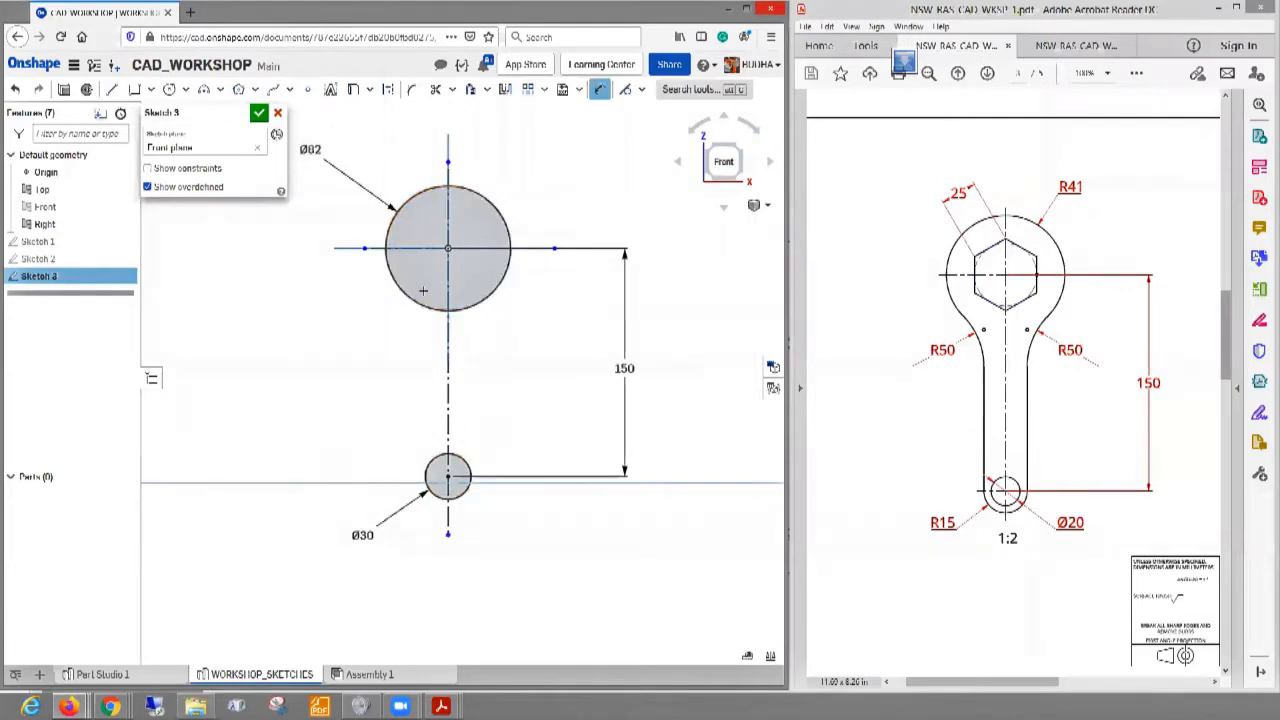
click(133, 90)
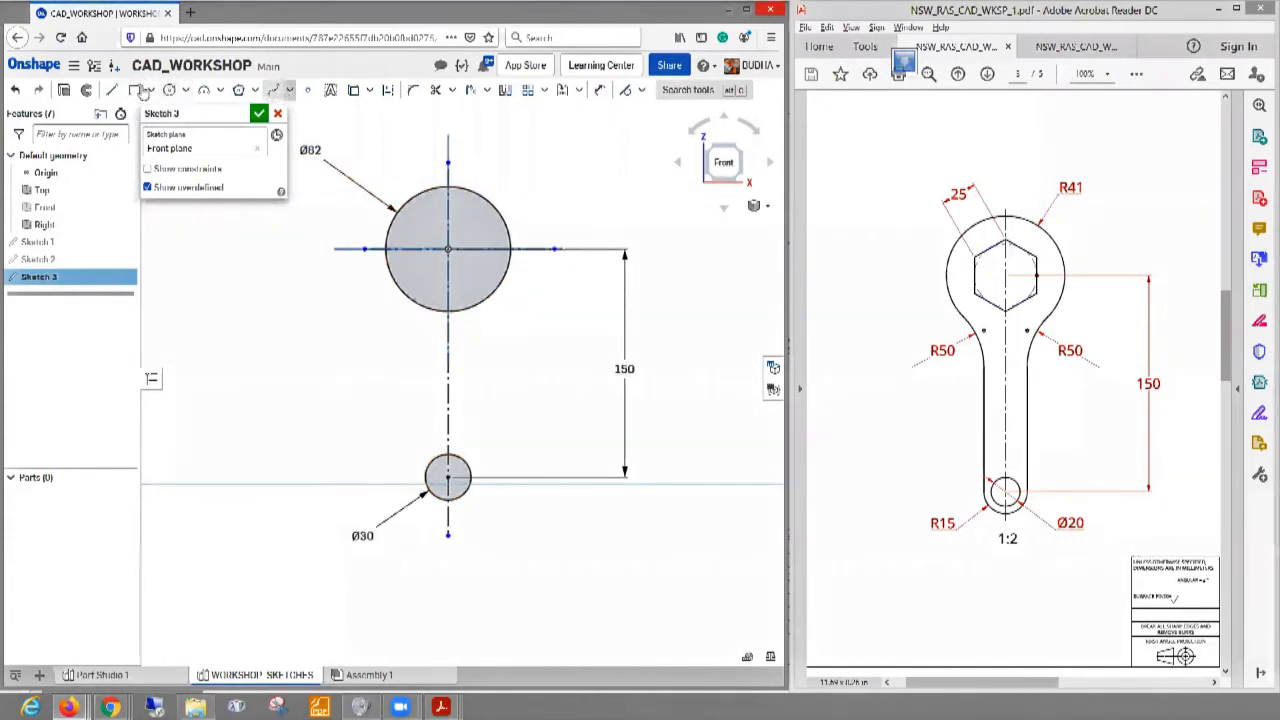
click(388, 92)
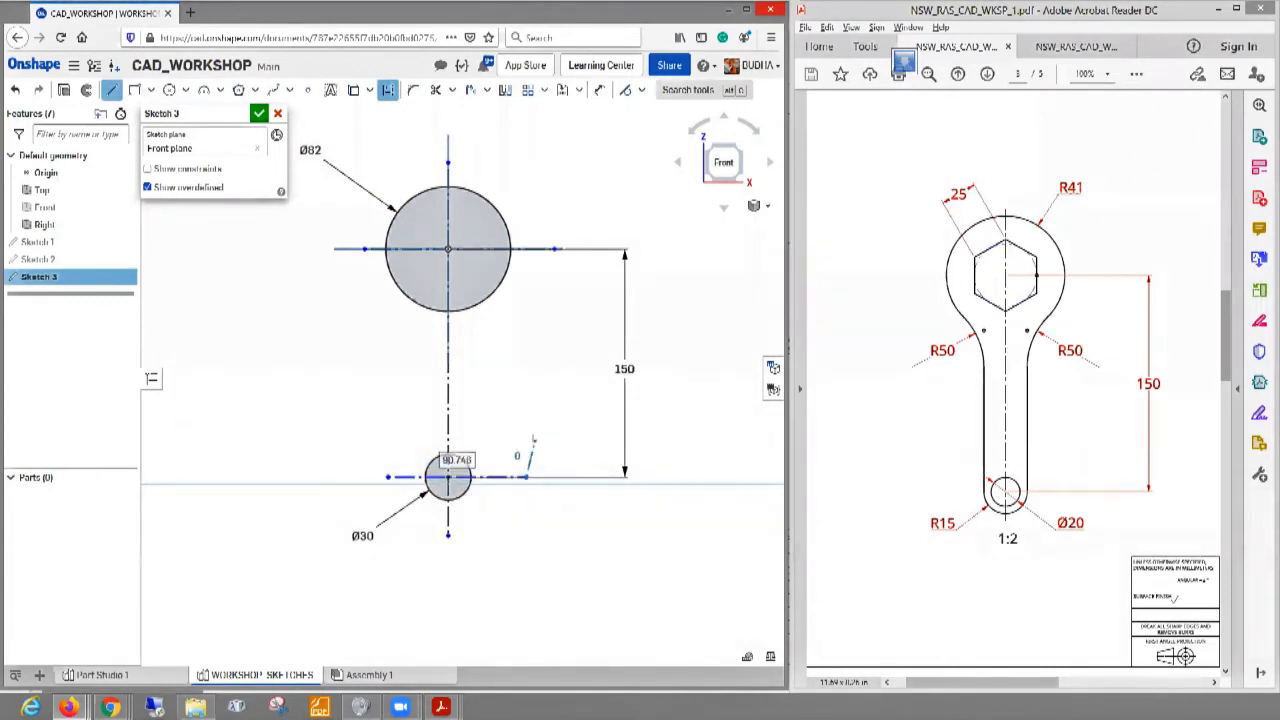
key(Escape)
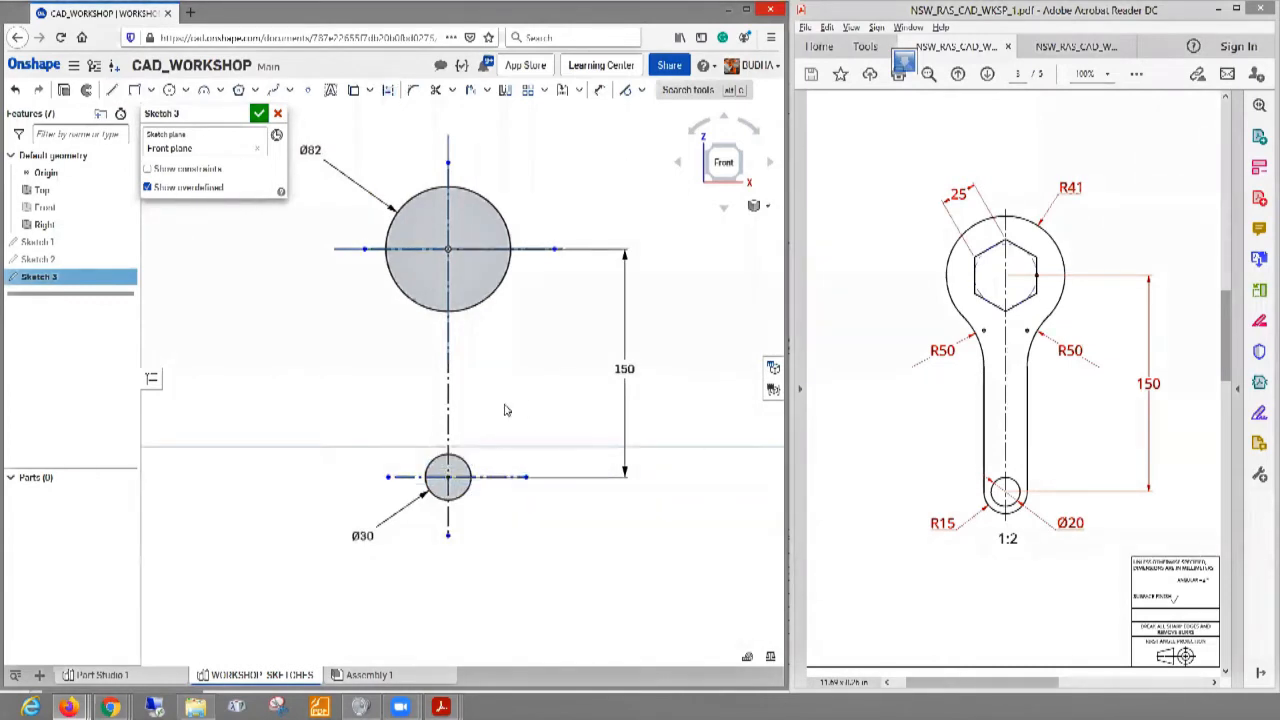
- Draw a corner rectangle about 29.6 mm wide and 126.5 mm high from the Ø30 circle's horizontal centreline up into the head circle
click(134, 90)
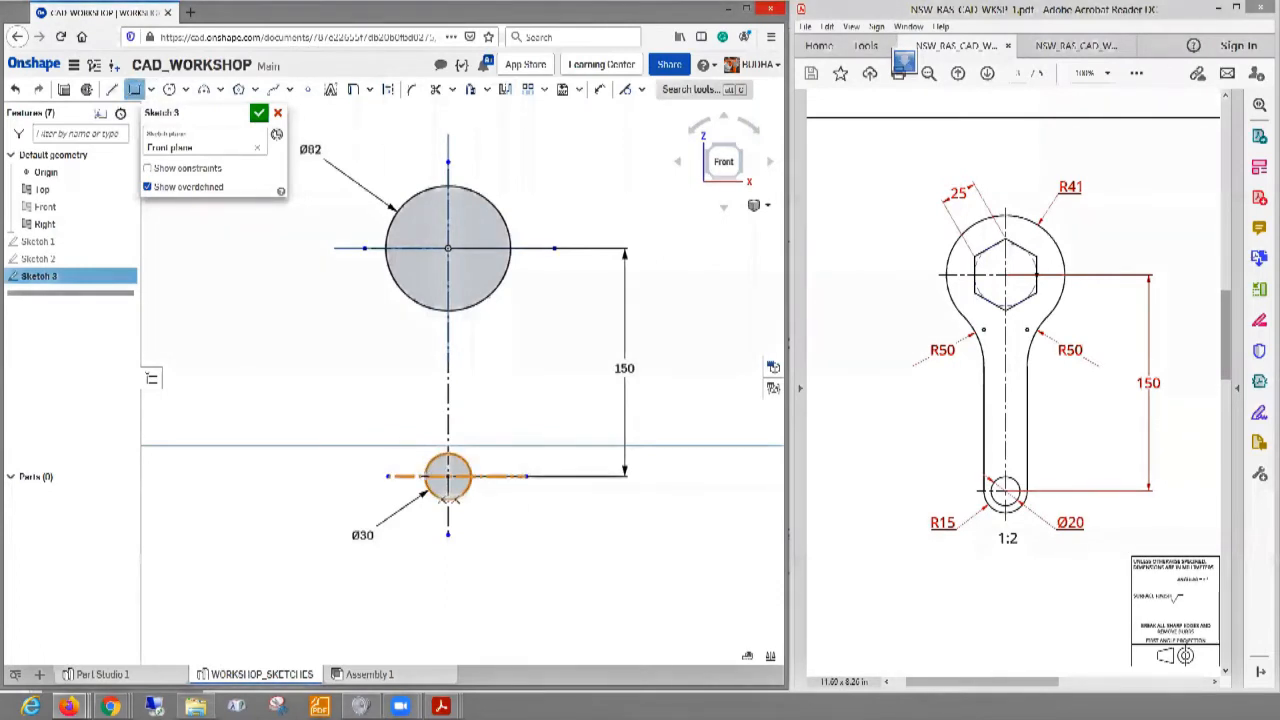
click(425, 476)
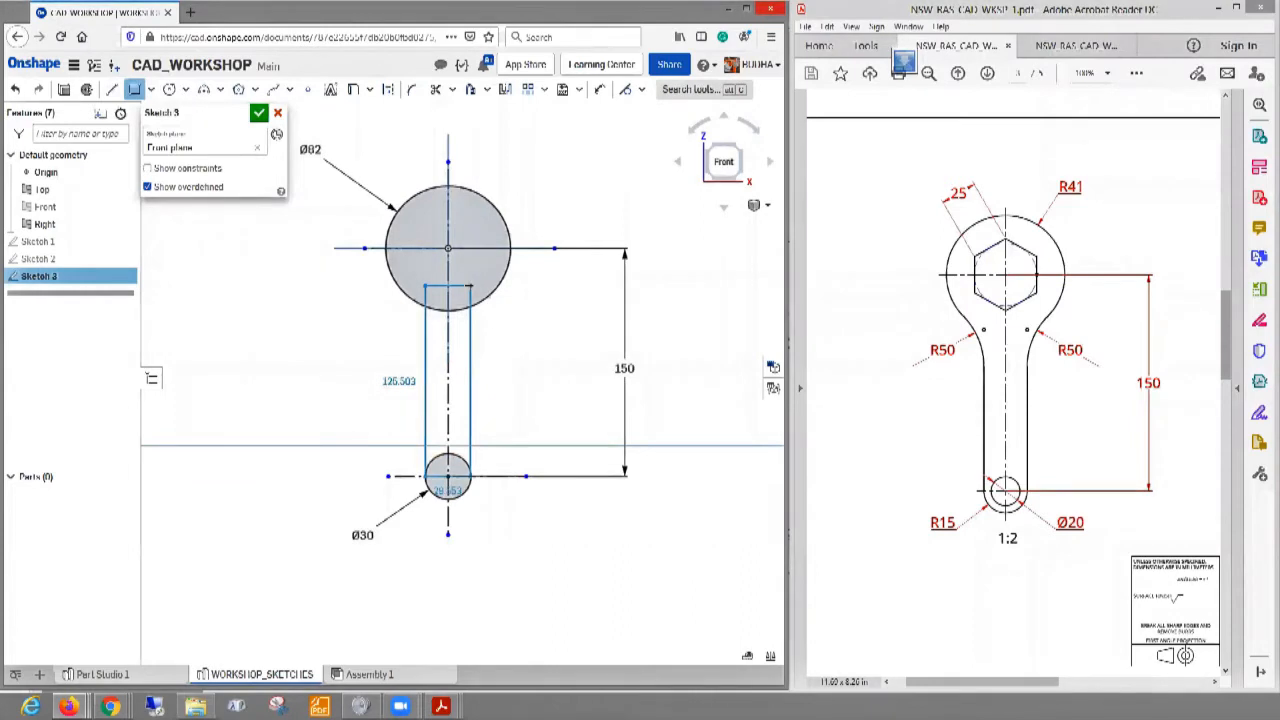
click(470, 287)
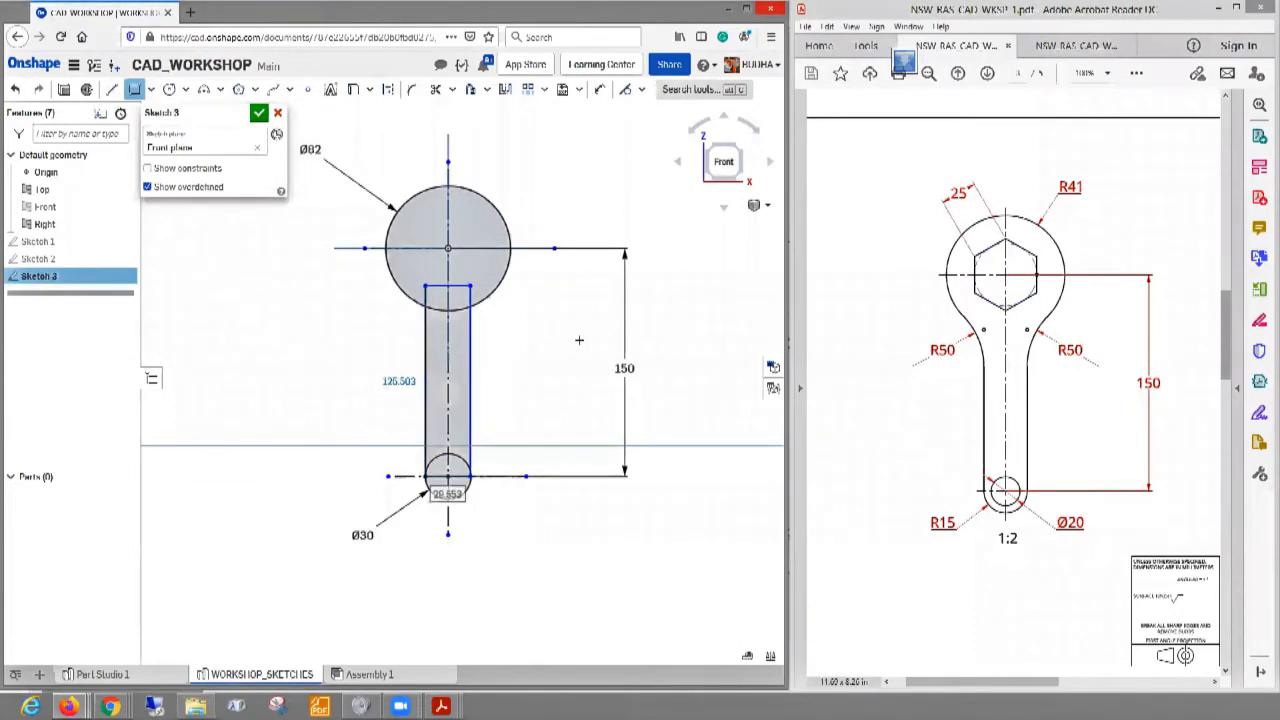
key(Escape)
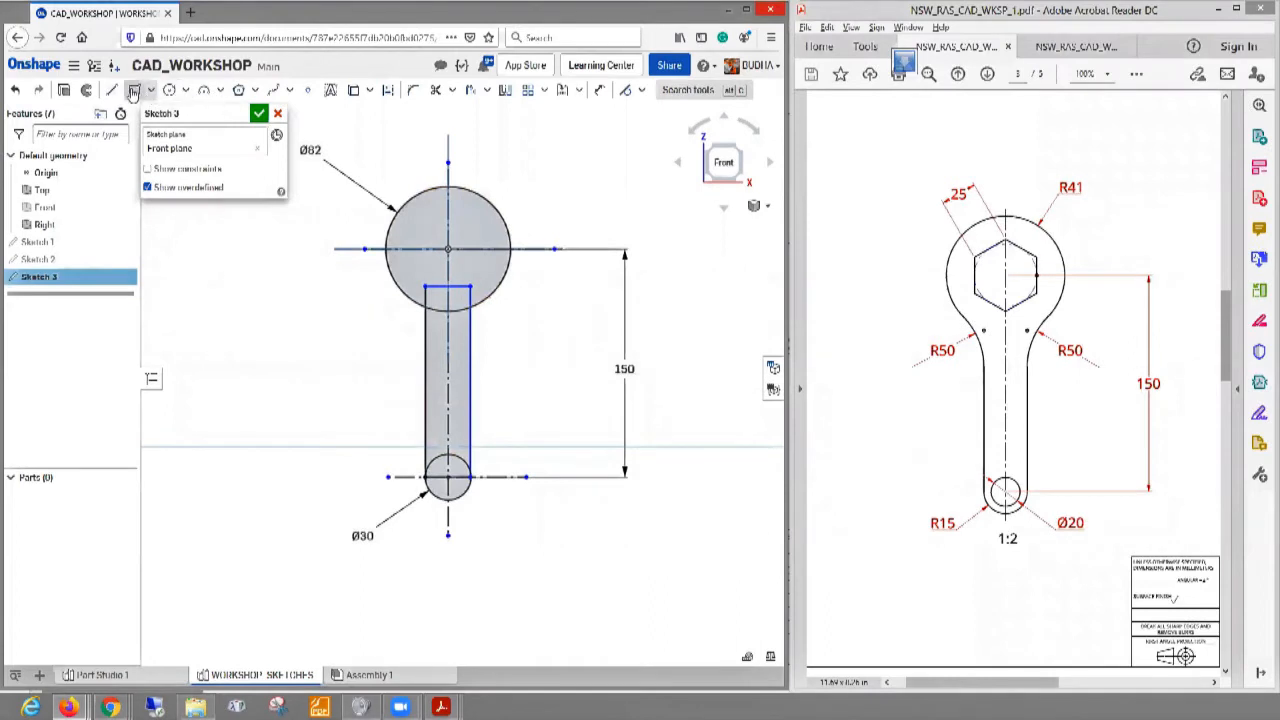
- Dimension the width between the handle rectangle's two vertical sides at 30 mm
click(601, 90)
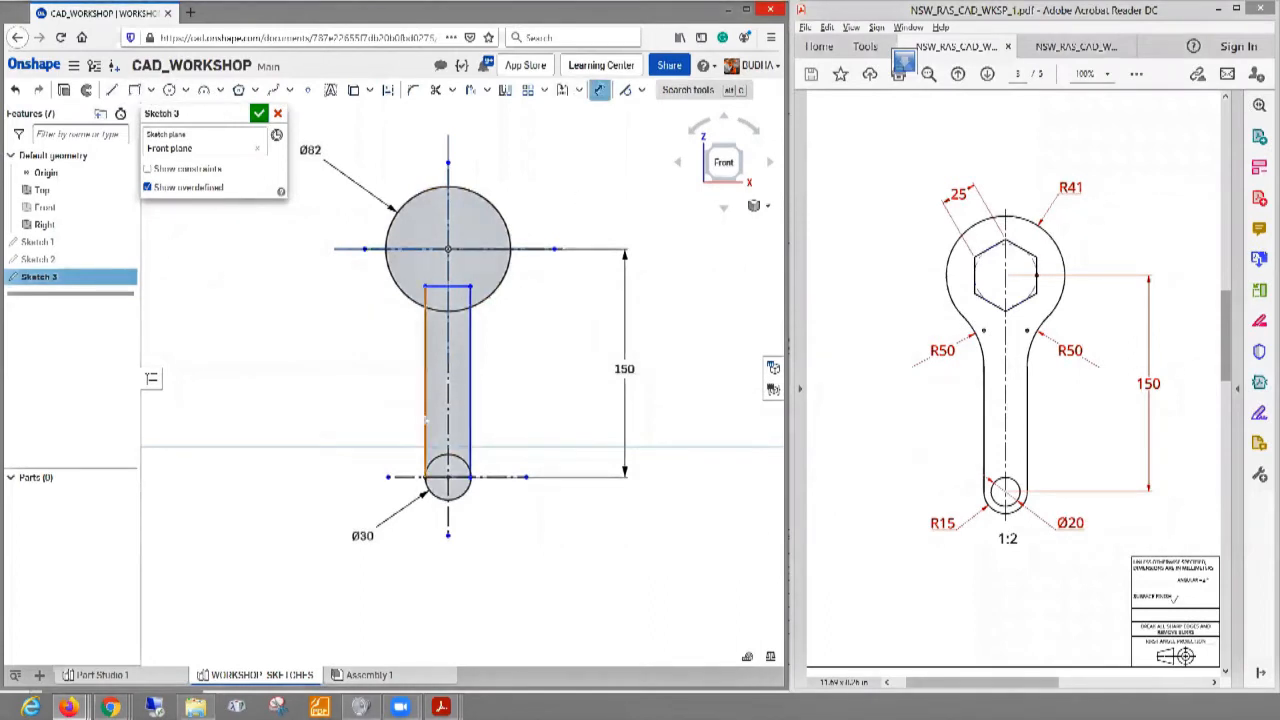
click(470, 418)
click(426, 422)
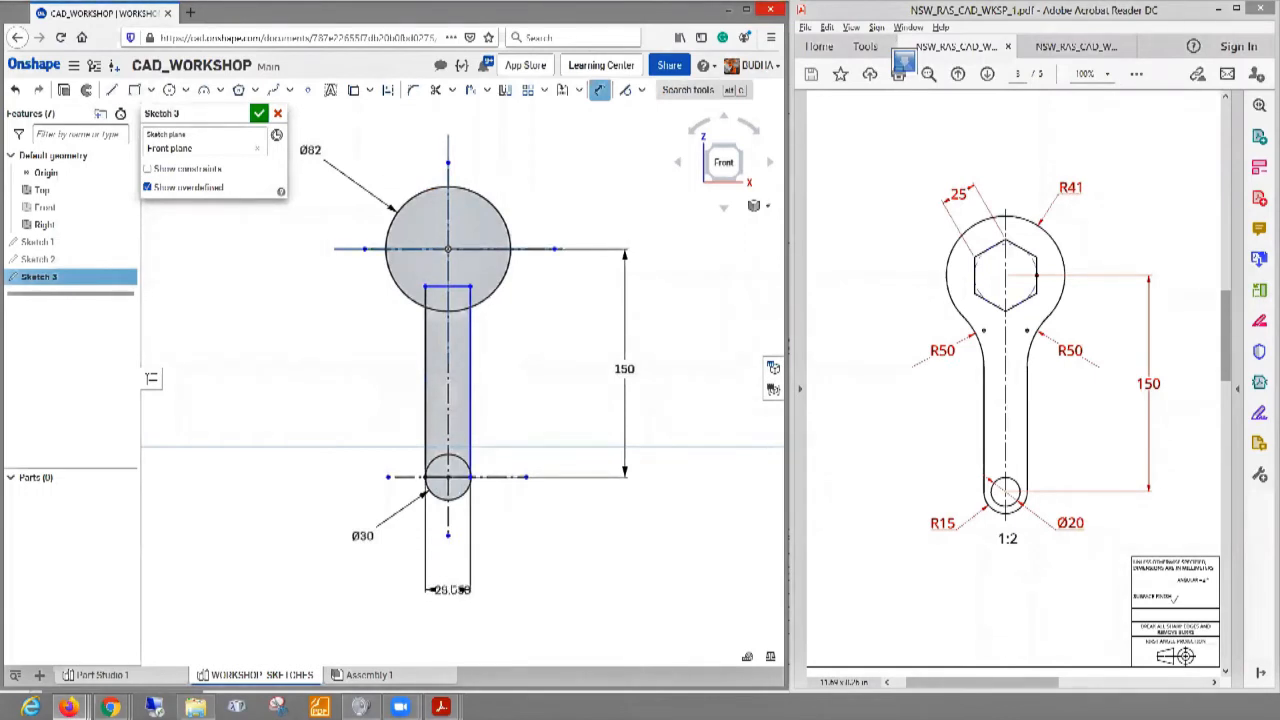
click(507, 587)
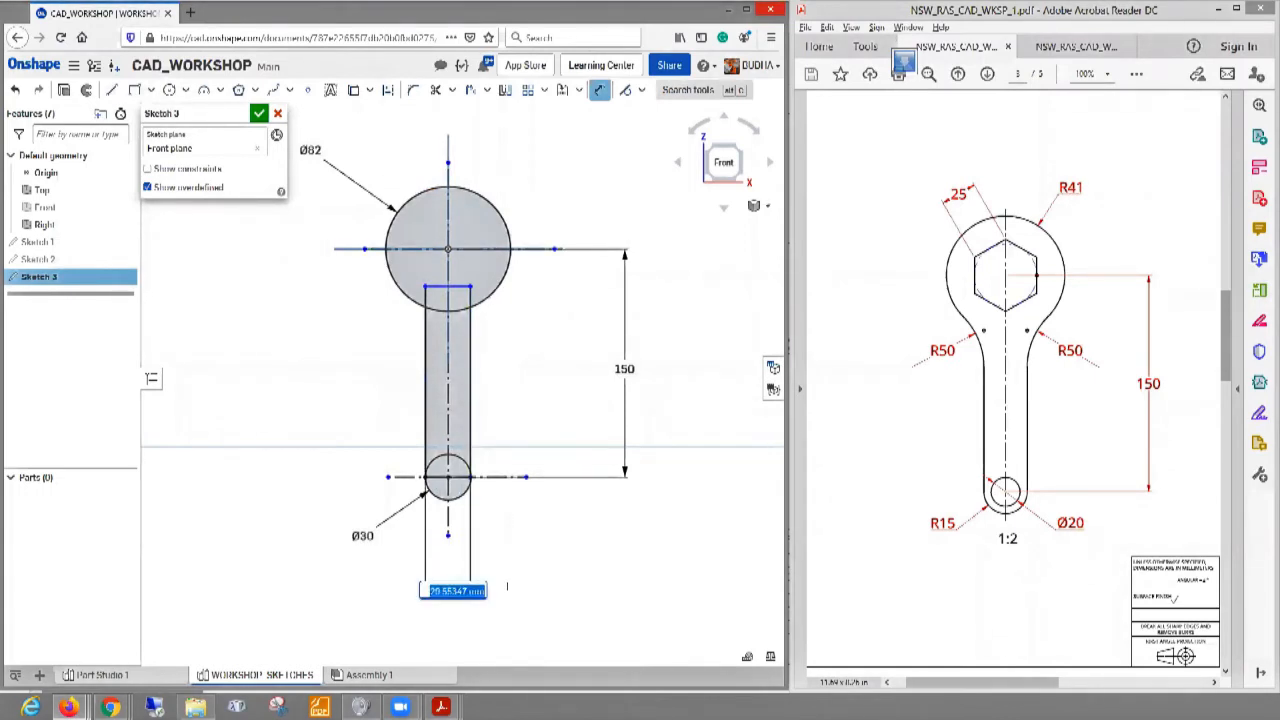
text(30)
key(Return)
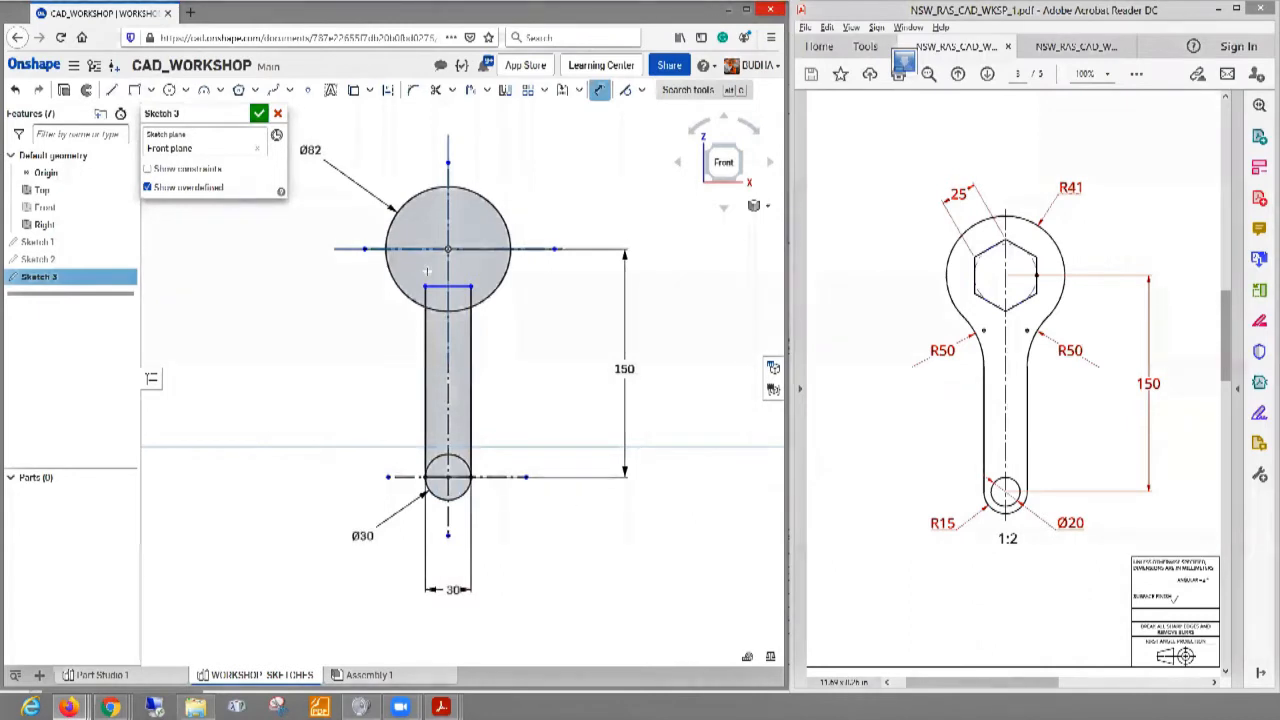
- Trim the rectangle's top edge, the head circle's arc between the handle sides, and the side ends inside the head
scroll(510, 311, up, 1)
scroll(510, 311, up, 1)
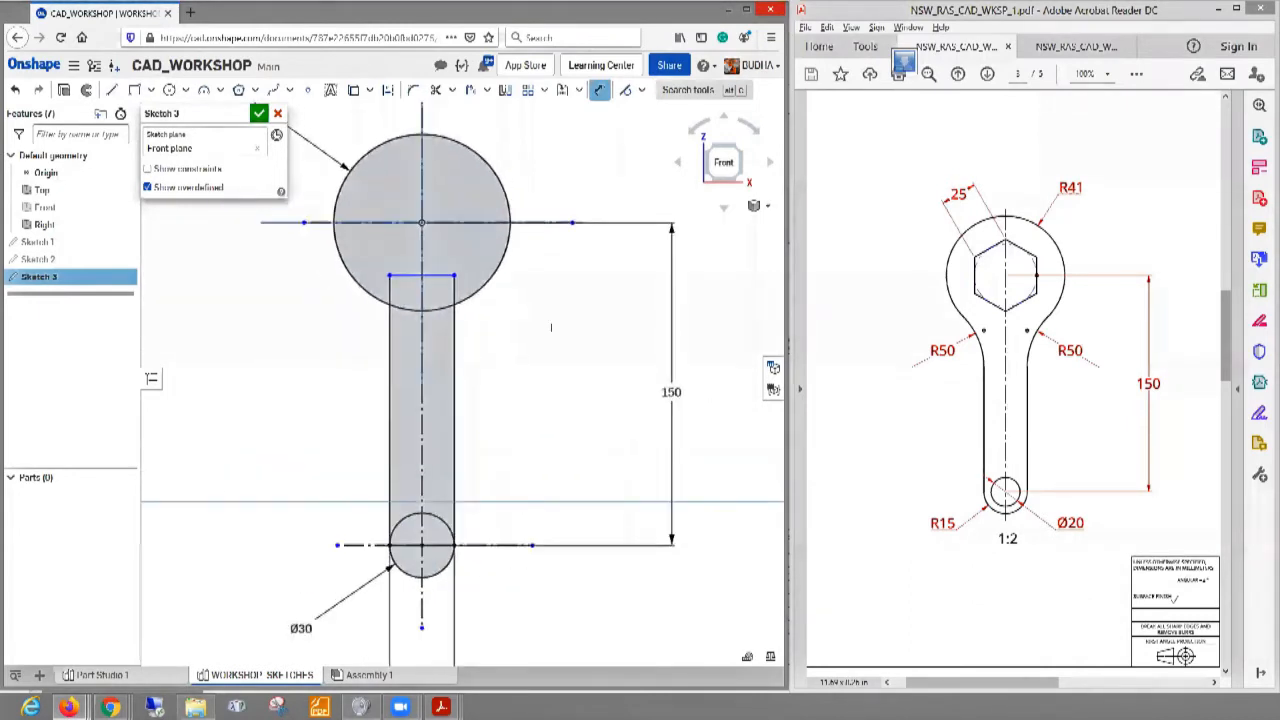
scroll(409, 433, up, 1)
scroll(361, 412, down, 1)
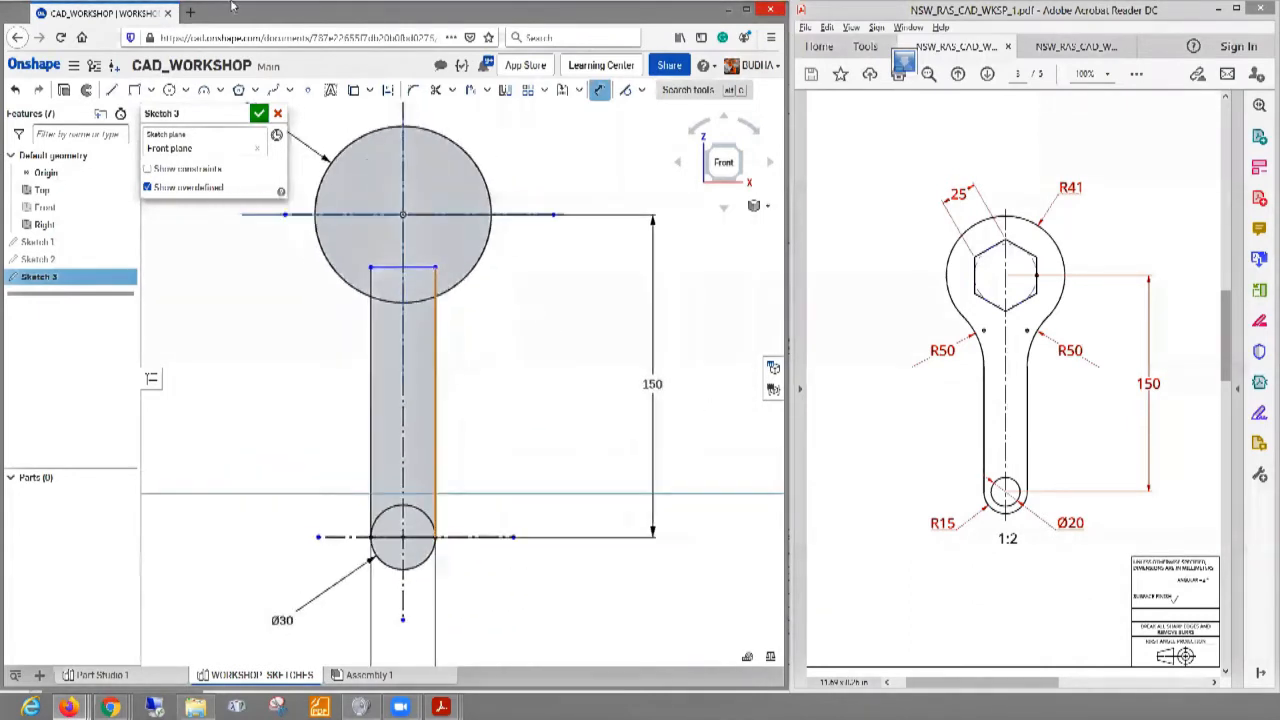
click(435, 89)
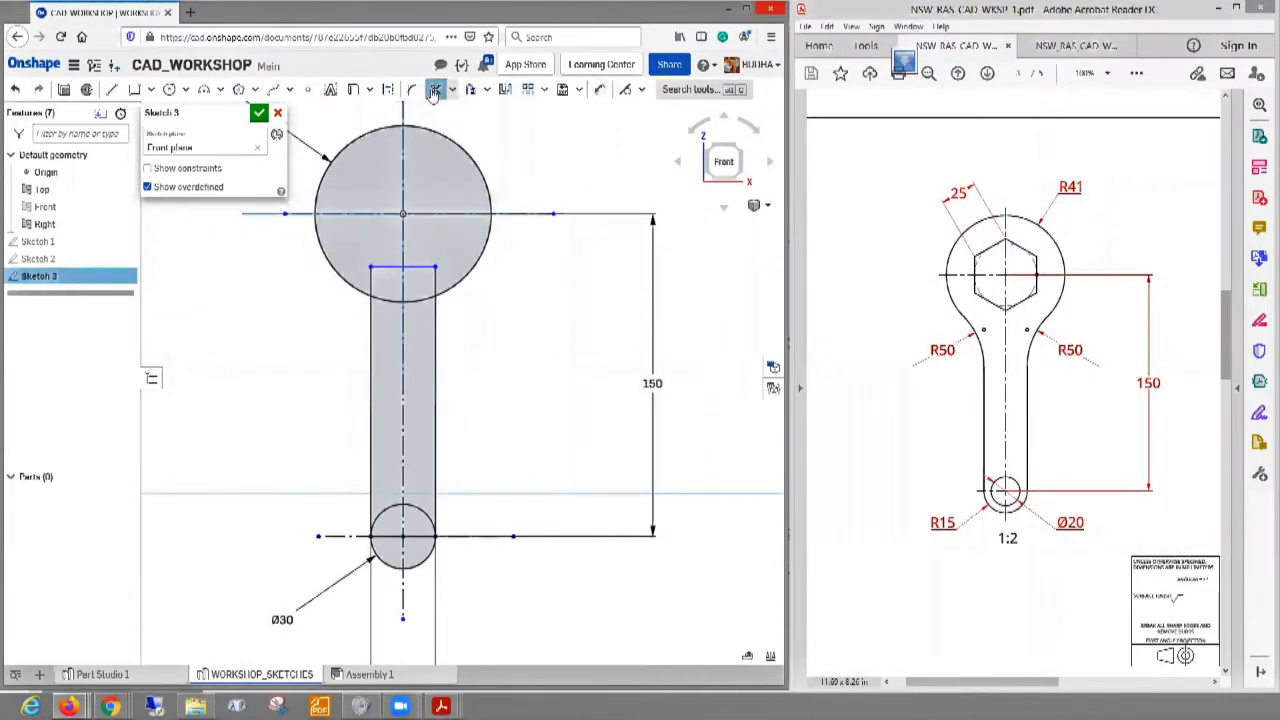
click(418, 267)
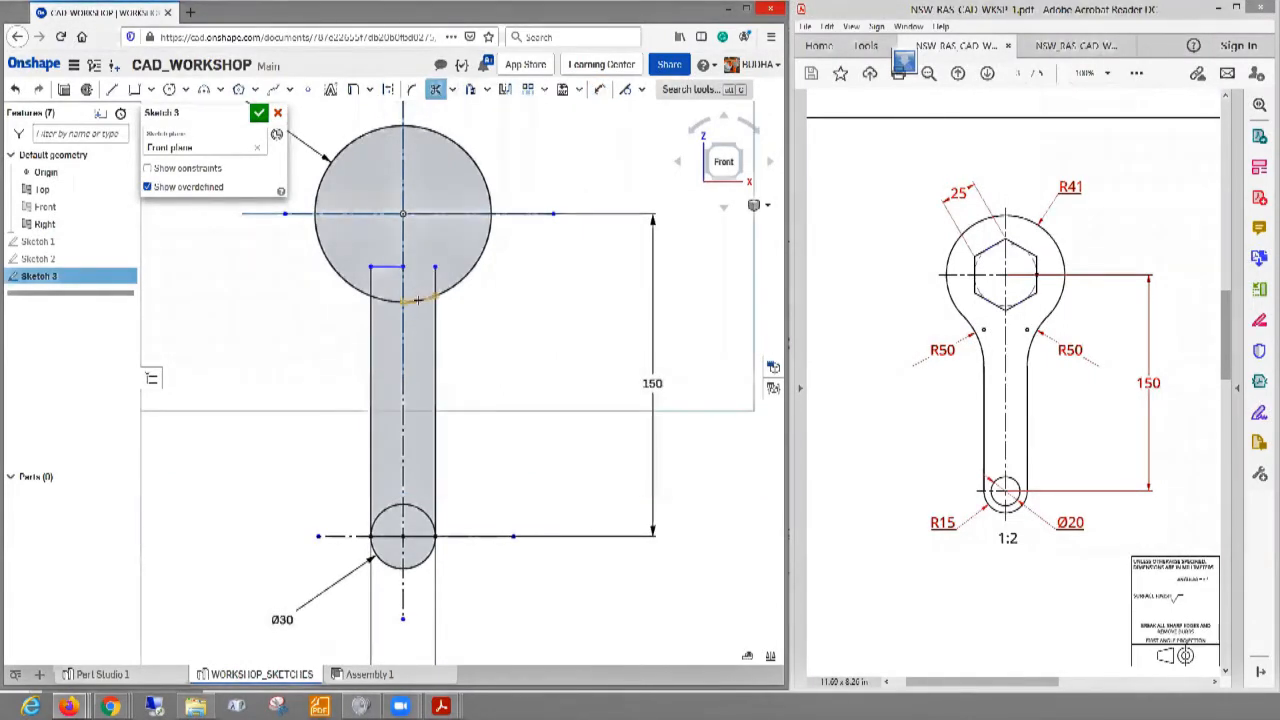
click(418, 298)
click(435, 278)
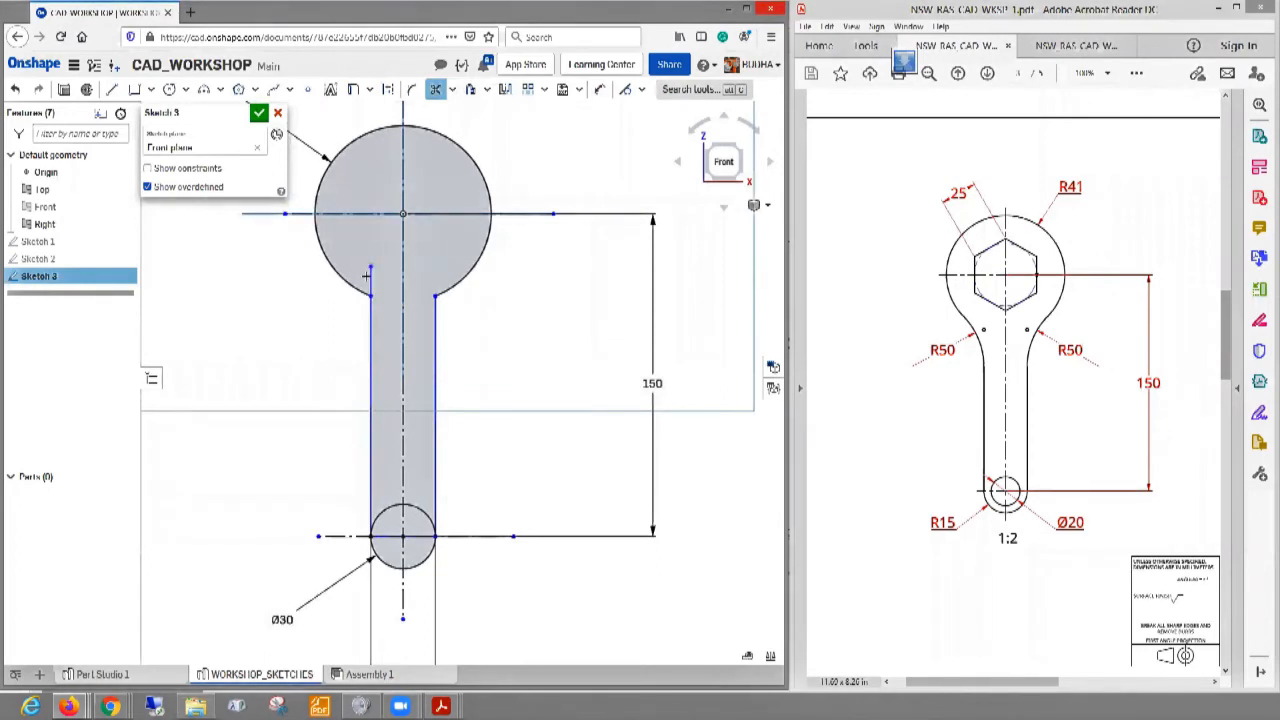
click(369, 278)
key(Escape)
- Trim the upper half of the Ø30 circle and the rectangle's bottom edge so only the rounded handle end remains
scroll(431, 372, up, 2)
middle_drag(531, 505, 518, 246)
scroll(442, 357, down, 1)
scroll(430, 342, up, 1)
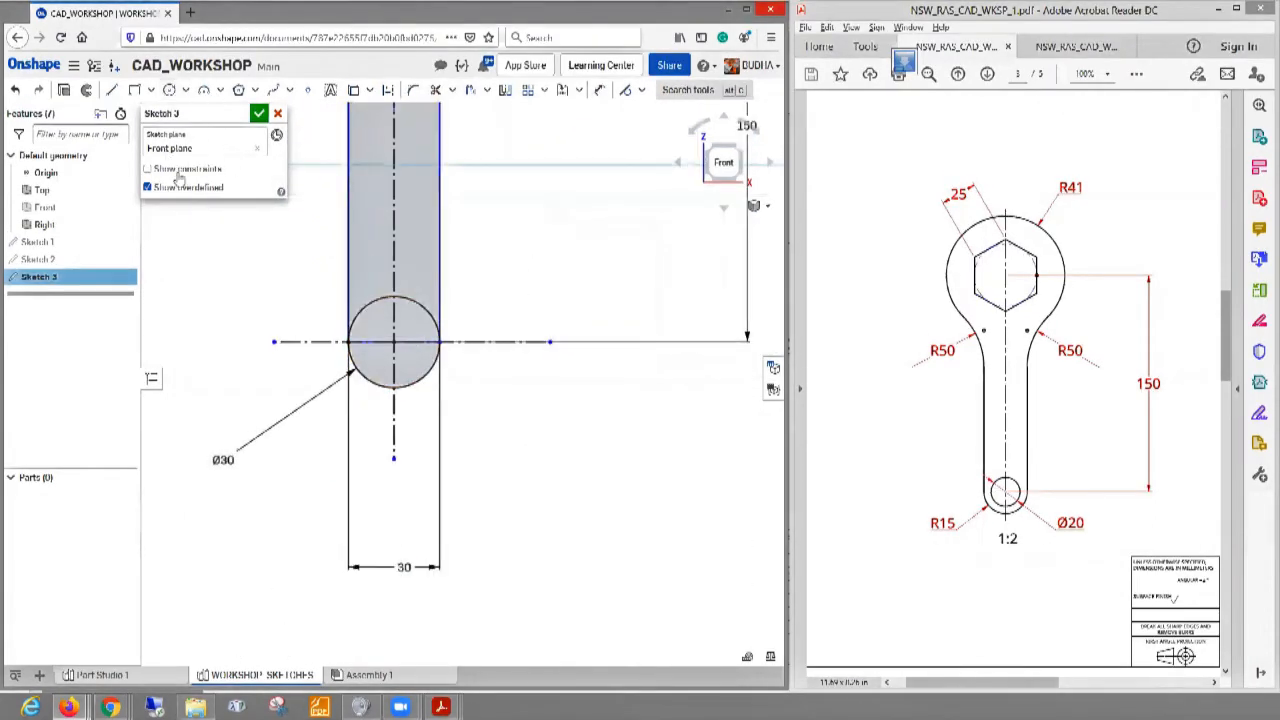
click(435, 90)
click(362, 312)
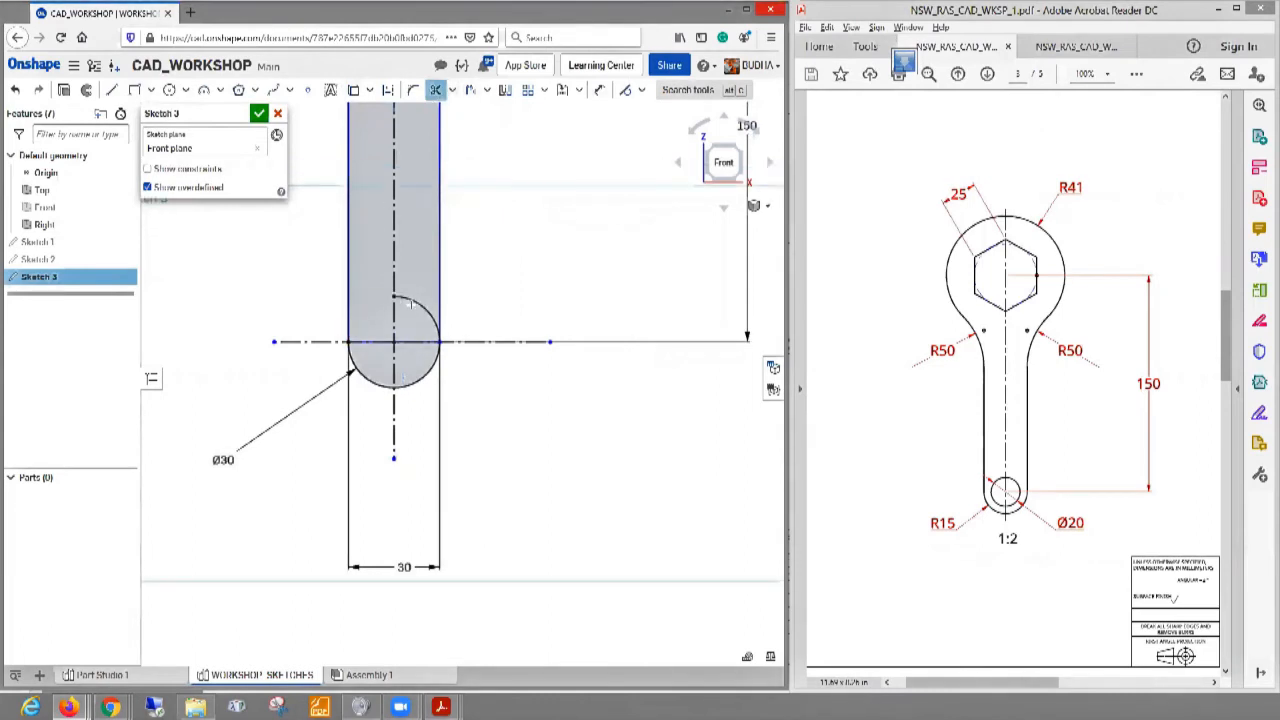
click(411, 302)
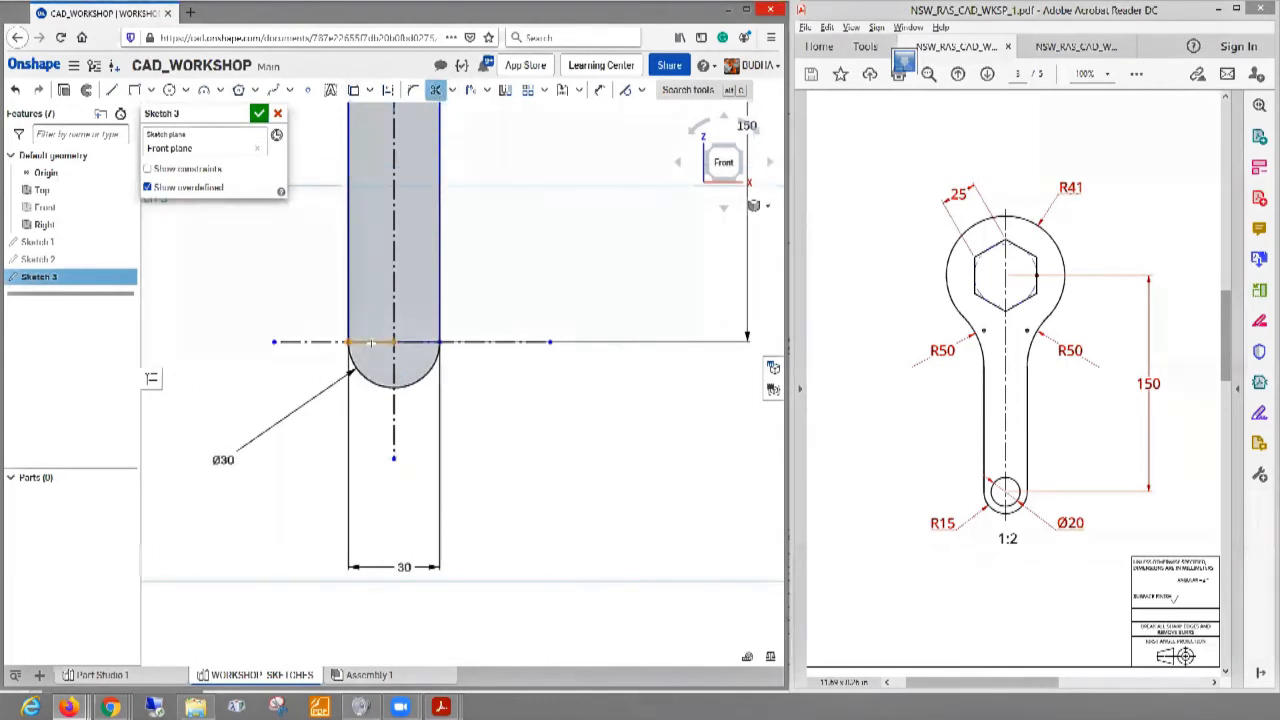
click(370, 343)
click(416, 343)
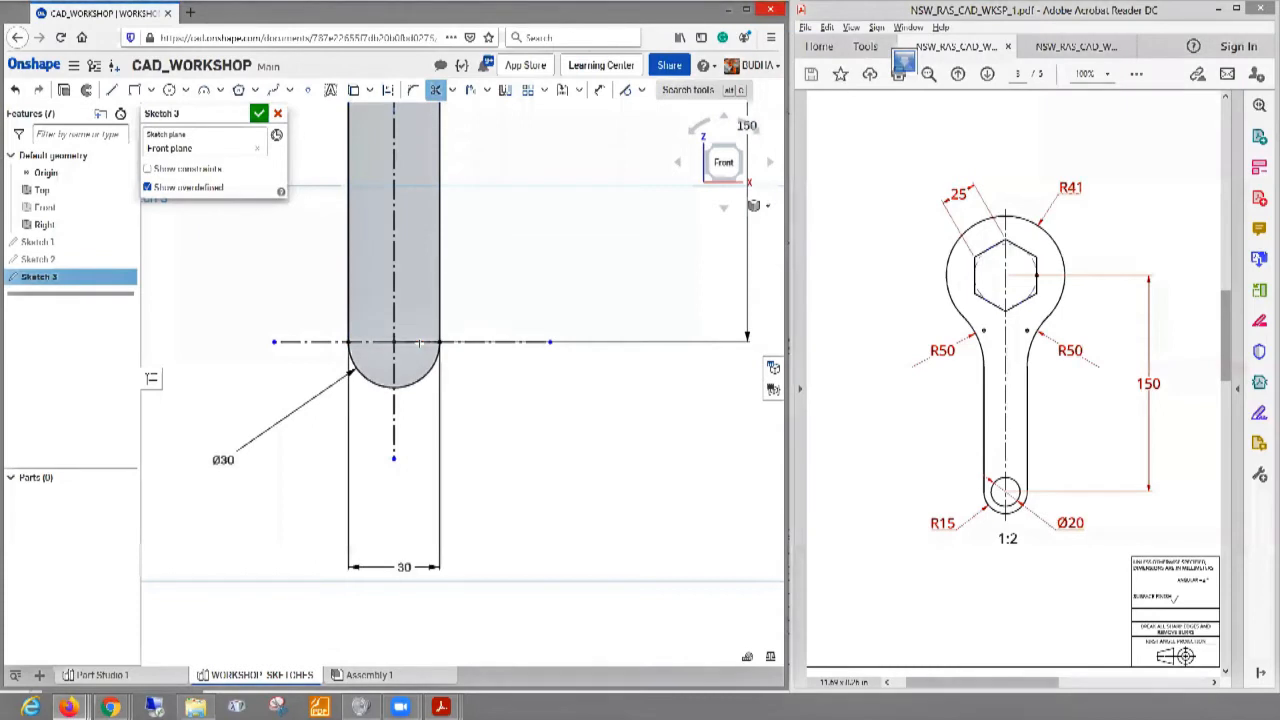
- Fillet the junction between the head circle and the handle's right side with a 50 mm radius
scroll(510, 390, down, 3)
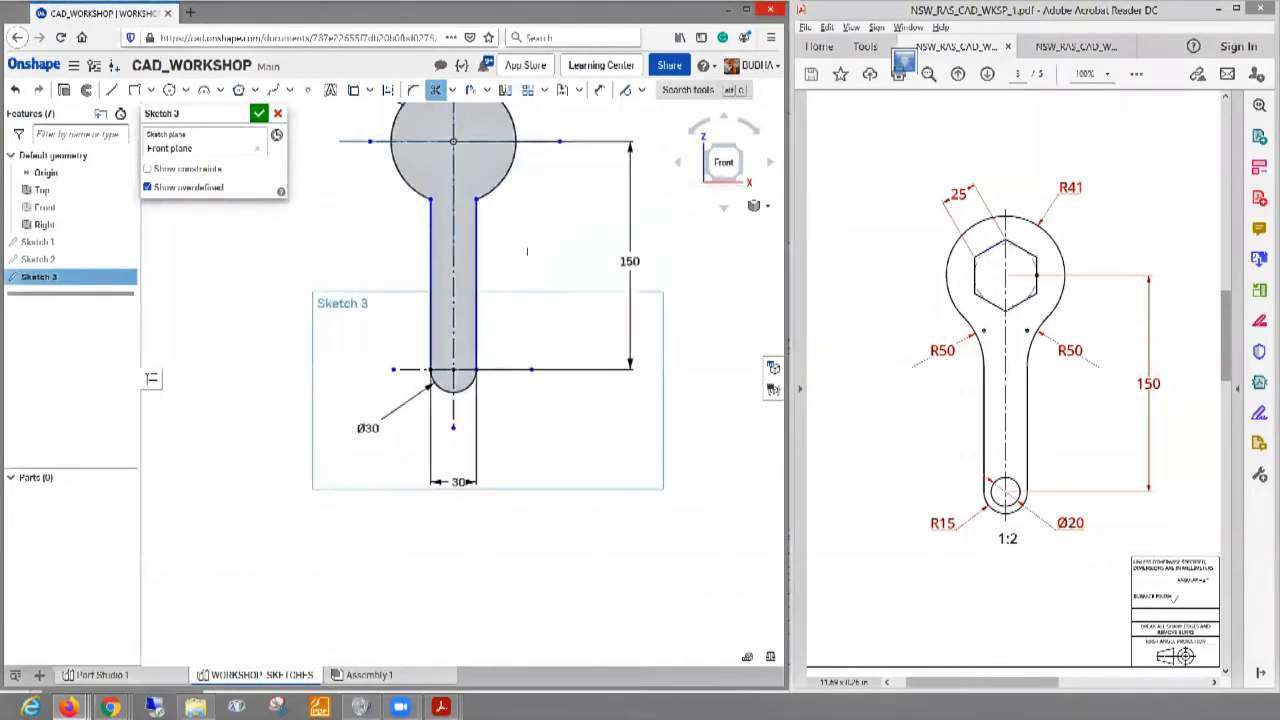
middle_drag(527, 251, 504, 337)
scroll(503, 332, up, 2)
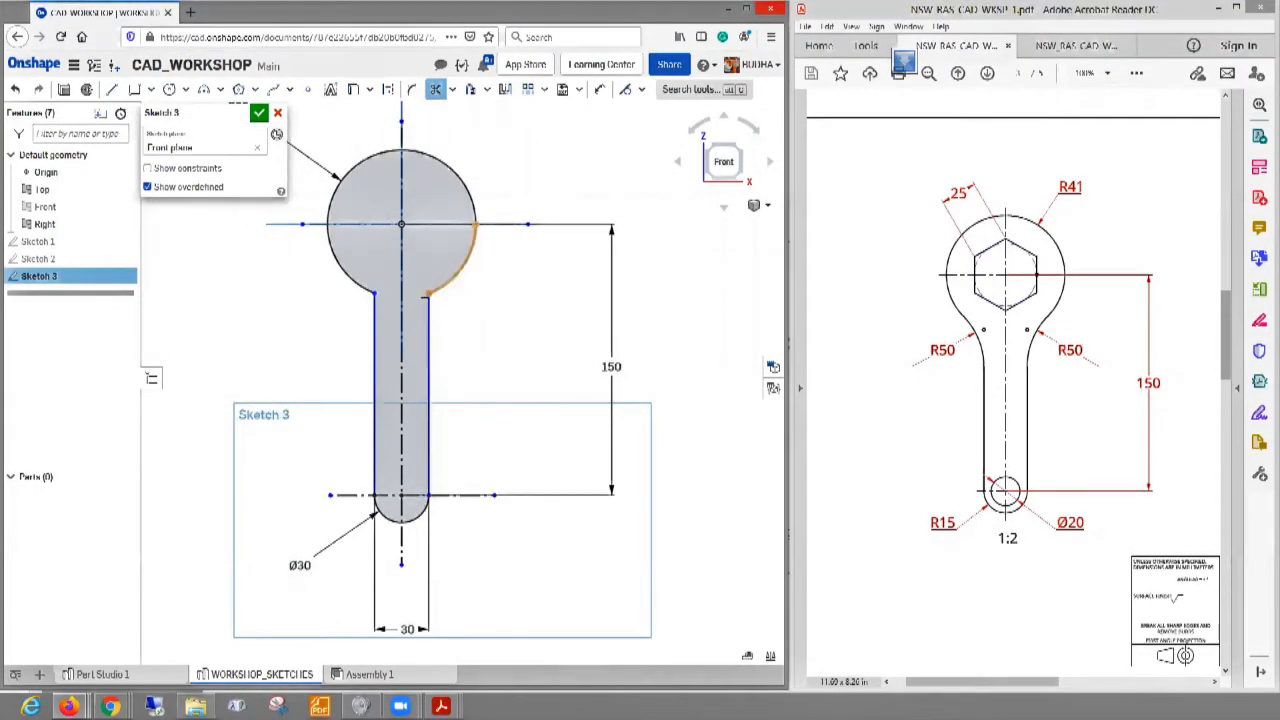
click(413, 90)
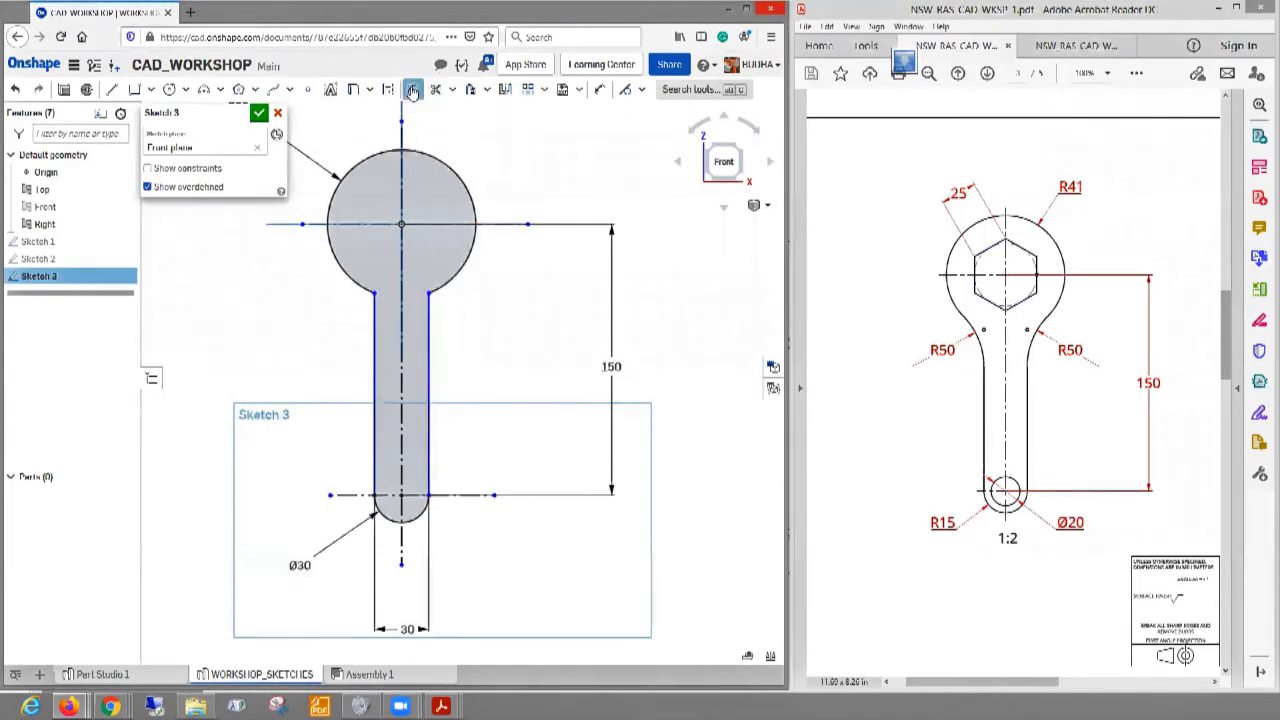
click(440, 290)
click(429, 309)
click(429, 309)
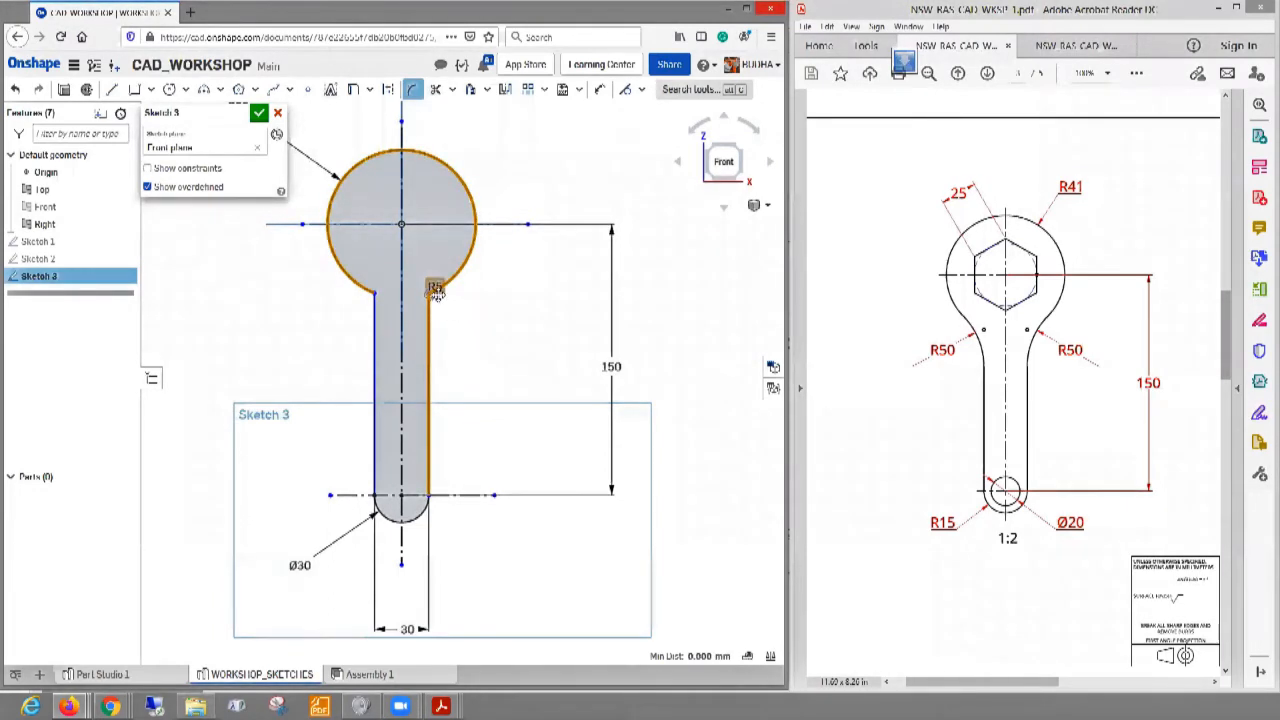
scroll(433, 288, up, 6)
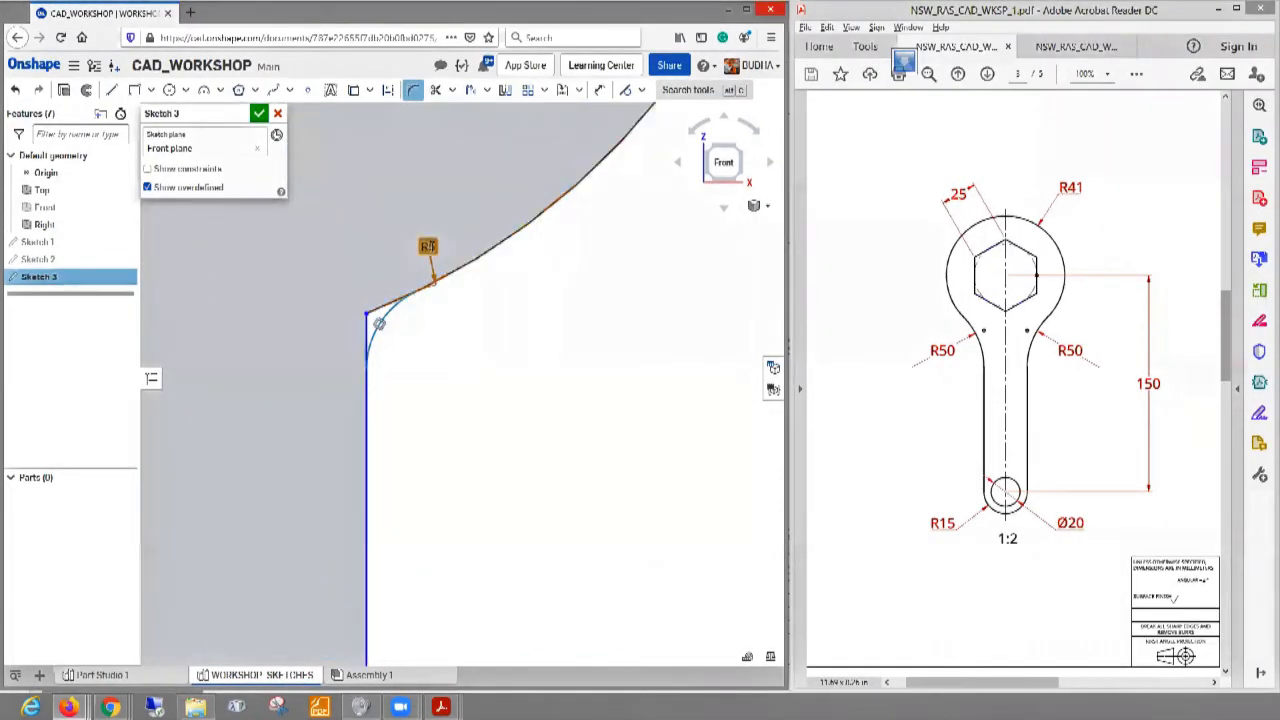
double_click(428, 246)
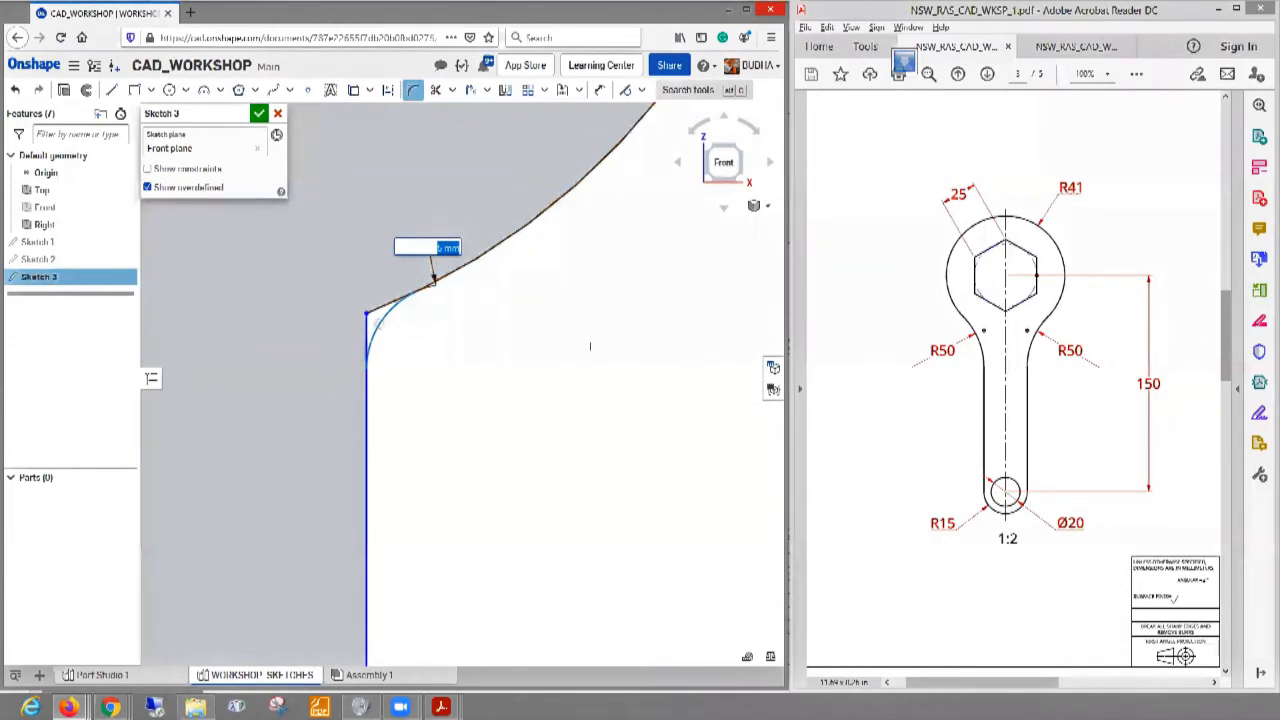
text(60)
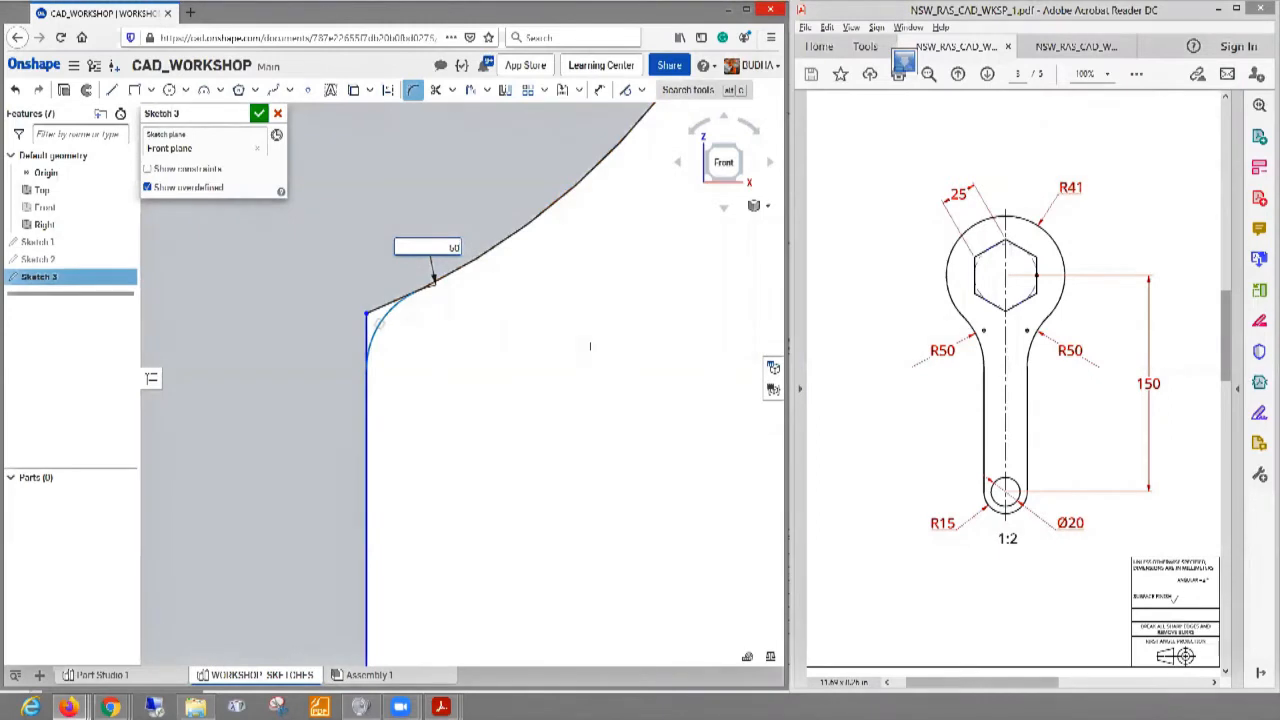
key(Return)
scroll(559, 371, down, 5)
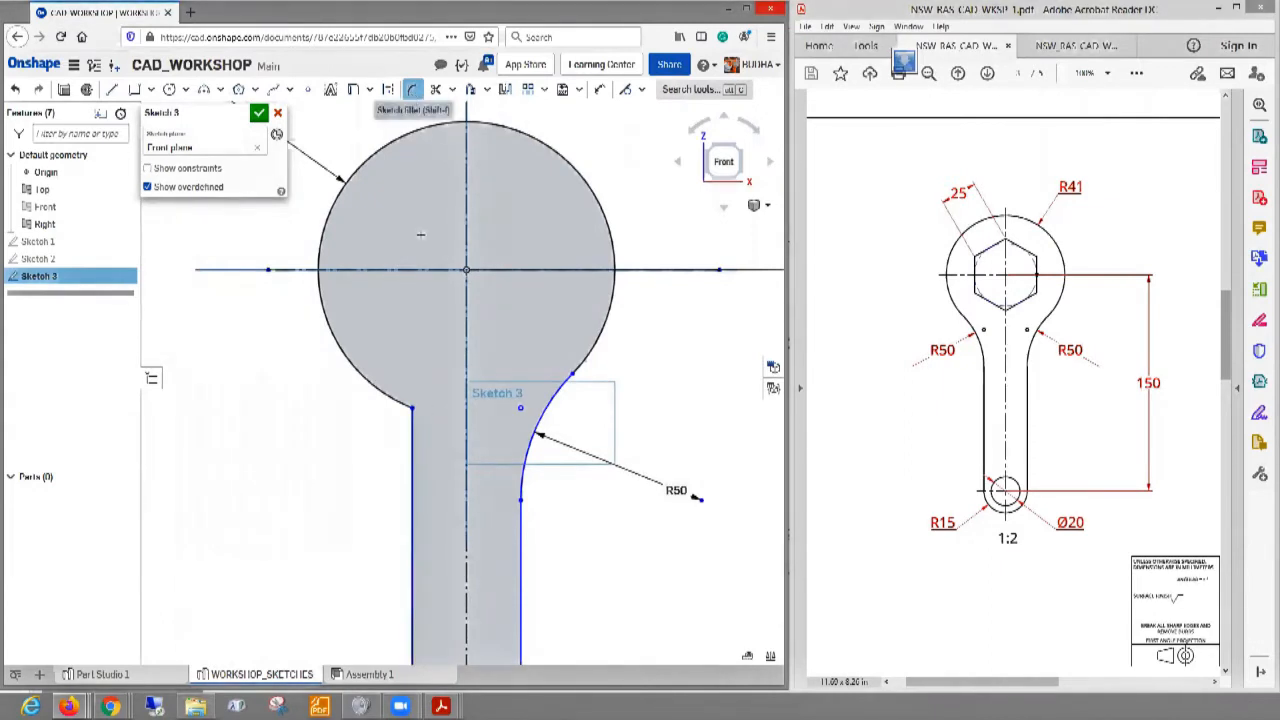
- Fillet the junction between the head circle and the handle's left side with the same 50 mm radius
click(411, 448)
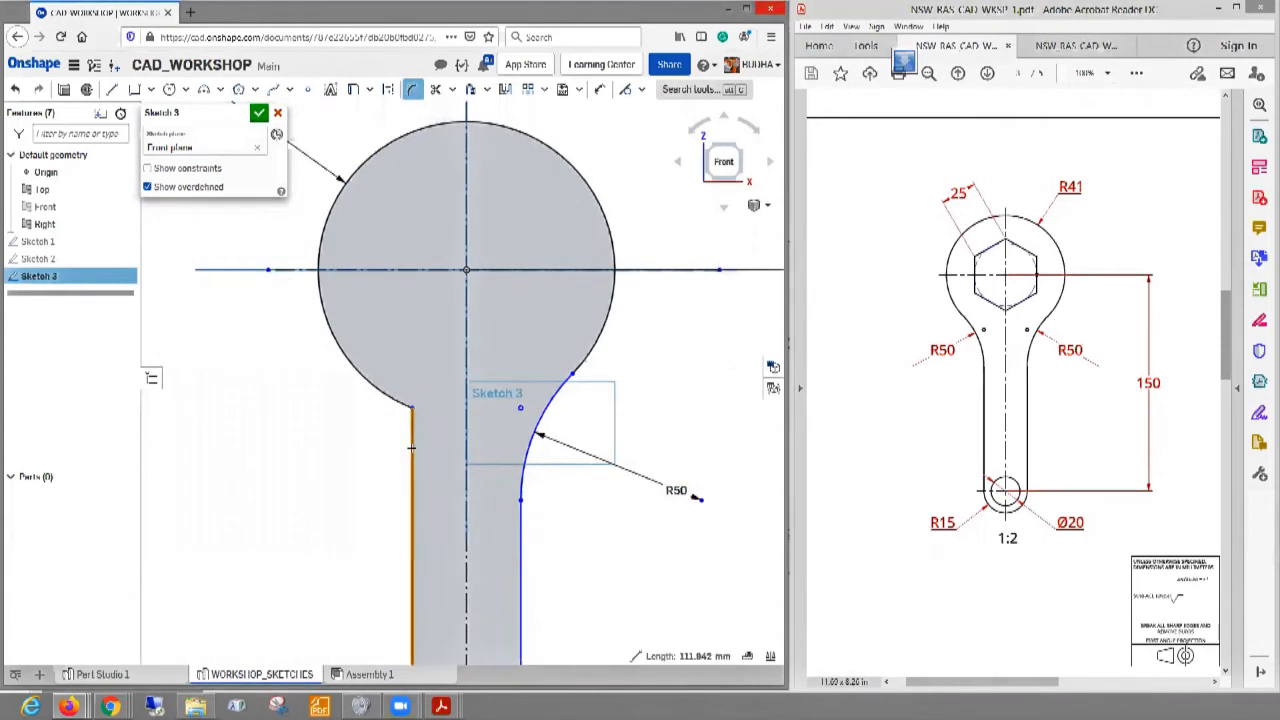
click(385, 393)
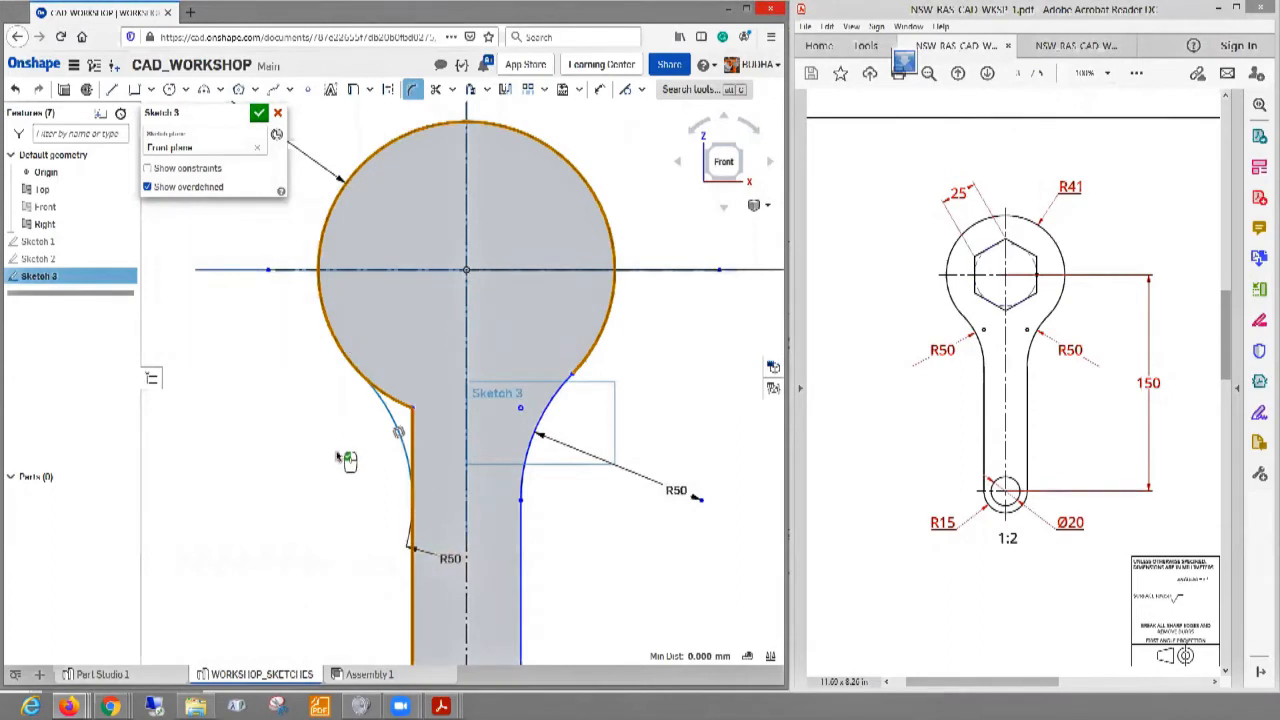
click(256, 452)
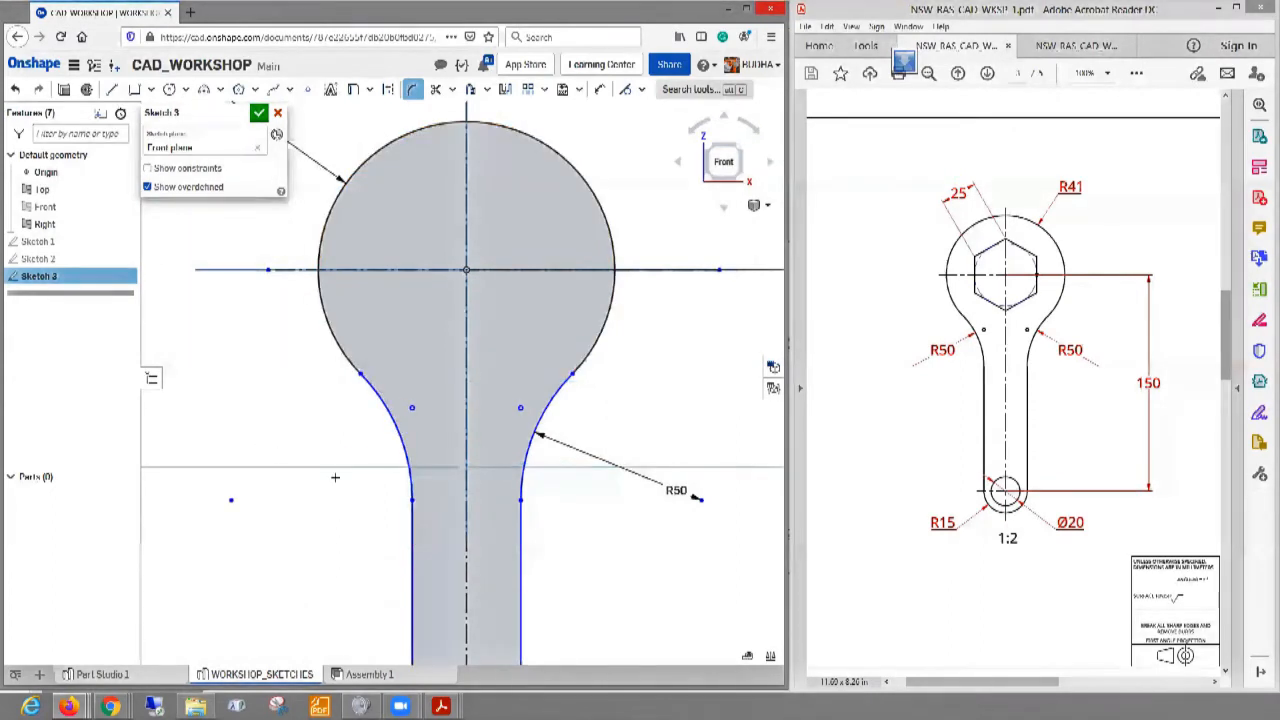
- Draw a circle about 20 mm in diameter centred on the rounded lower end of the handle
scroll(335, 477, down, 4)
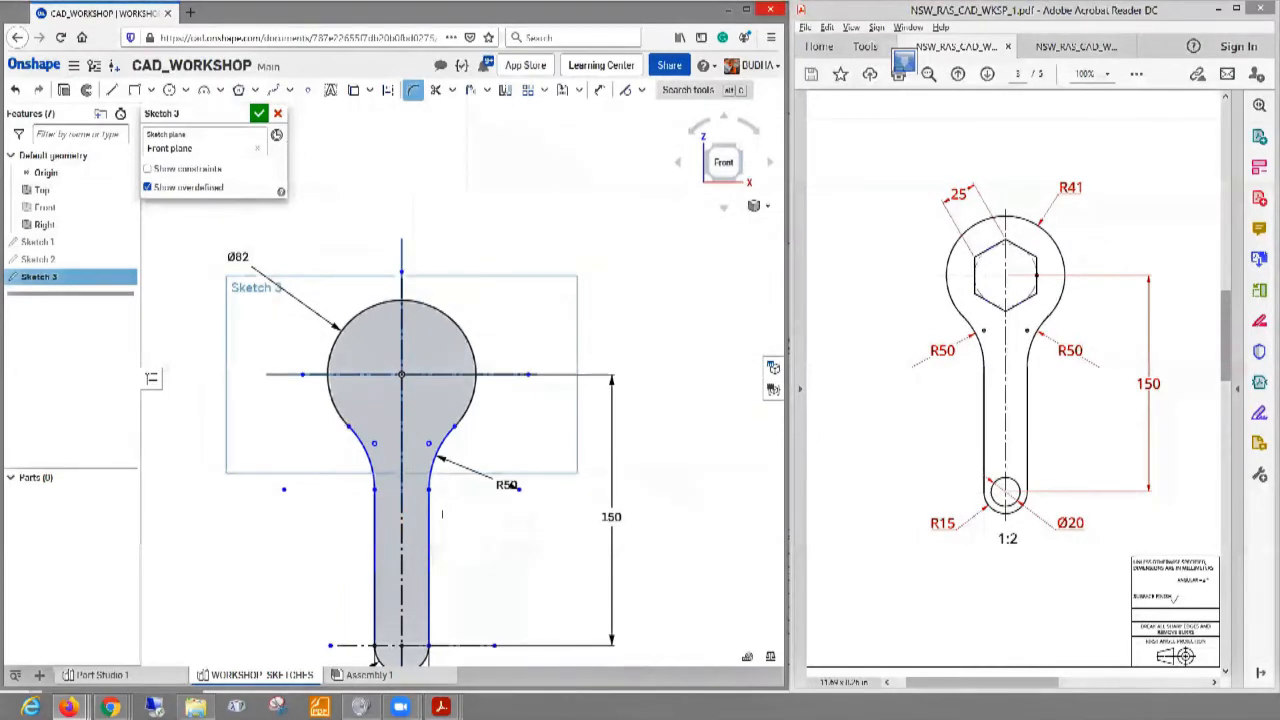
middle_drag(515, 493, 508, 360)
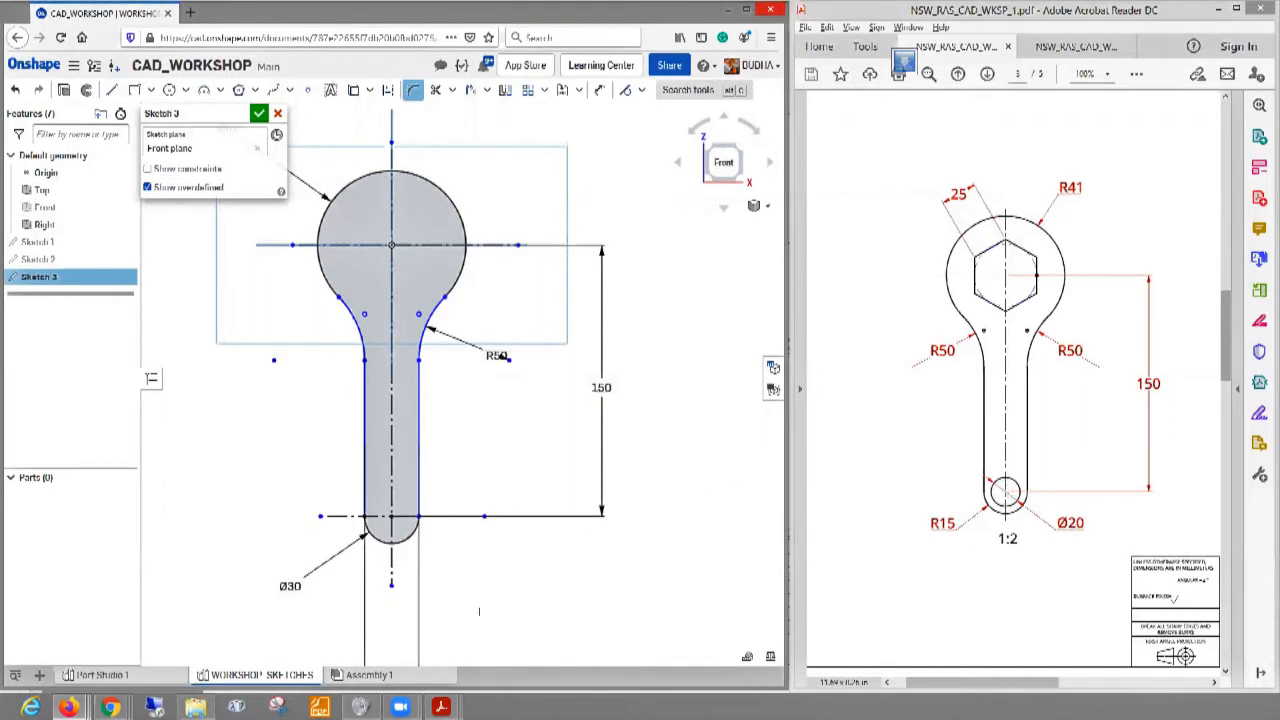
scroll(479, 611, up, 3)
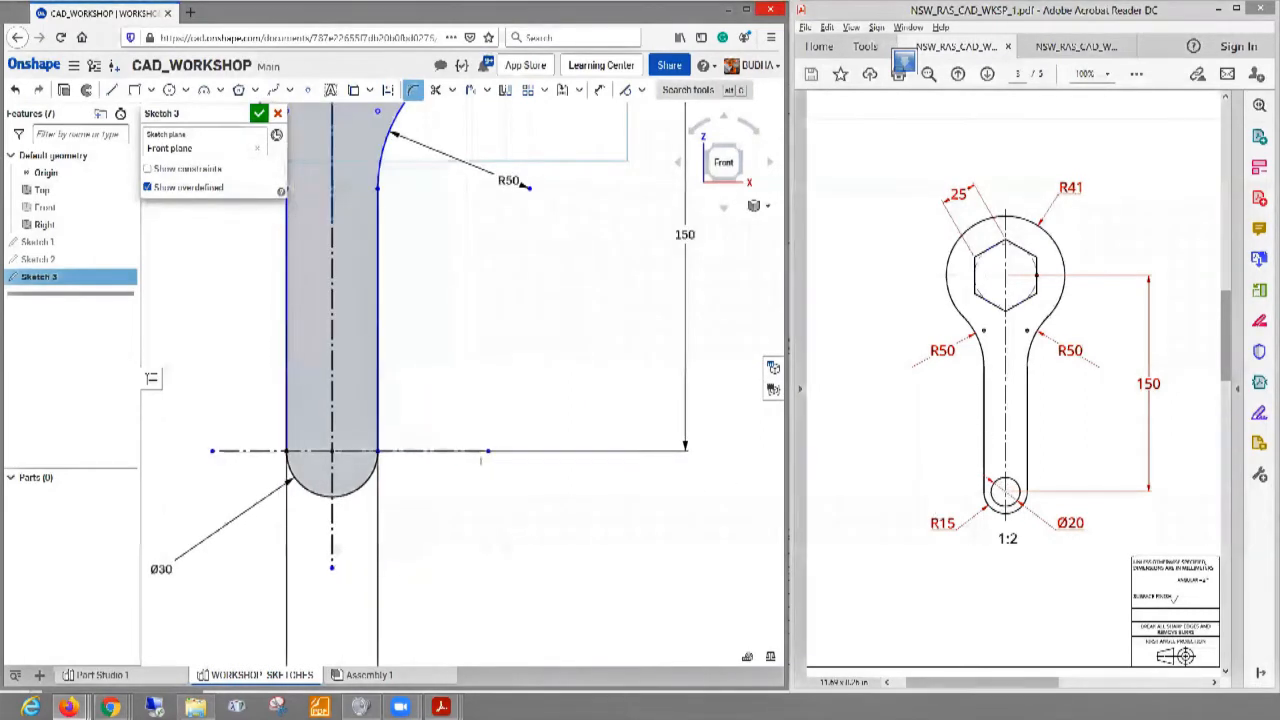
click(170, 90)
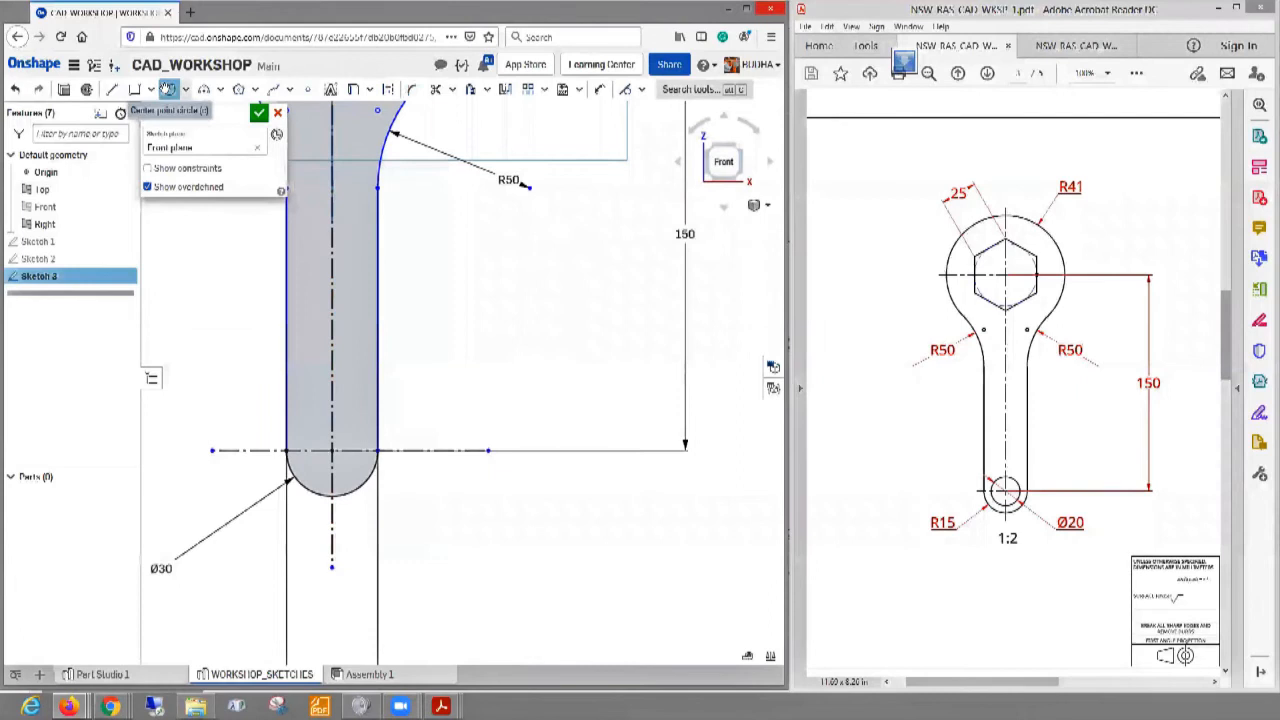
click(332, 450)
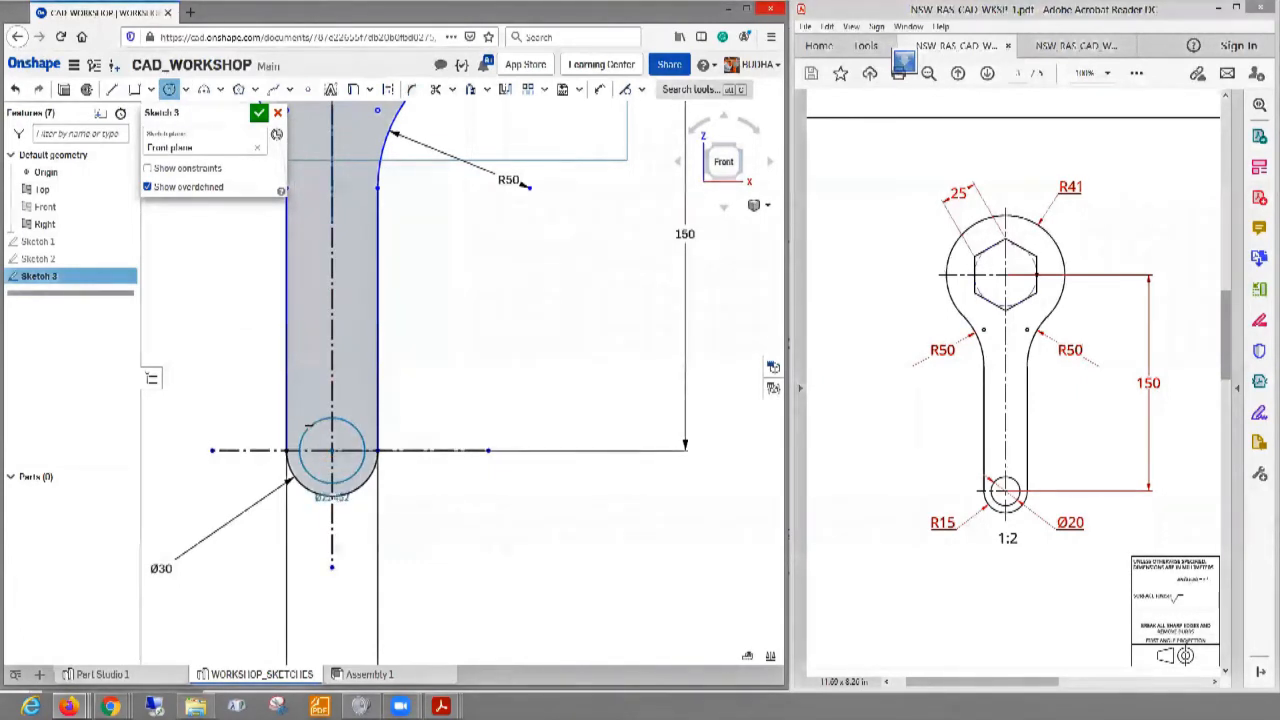
click(309, 427)
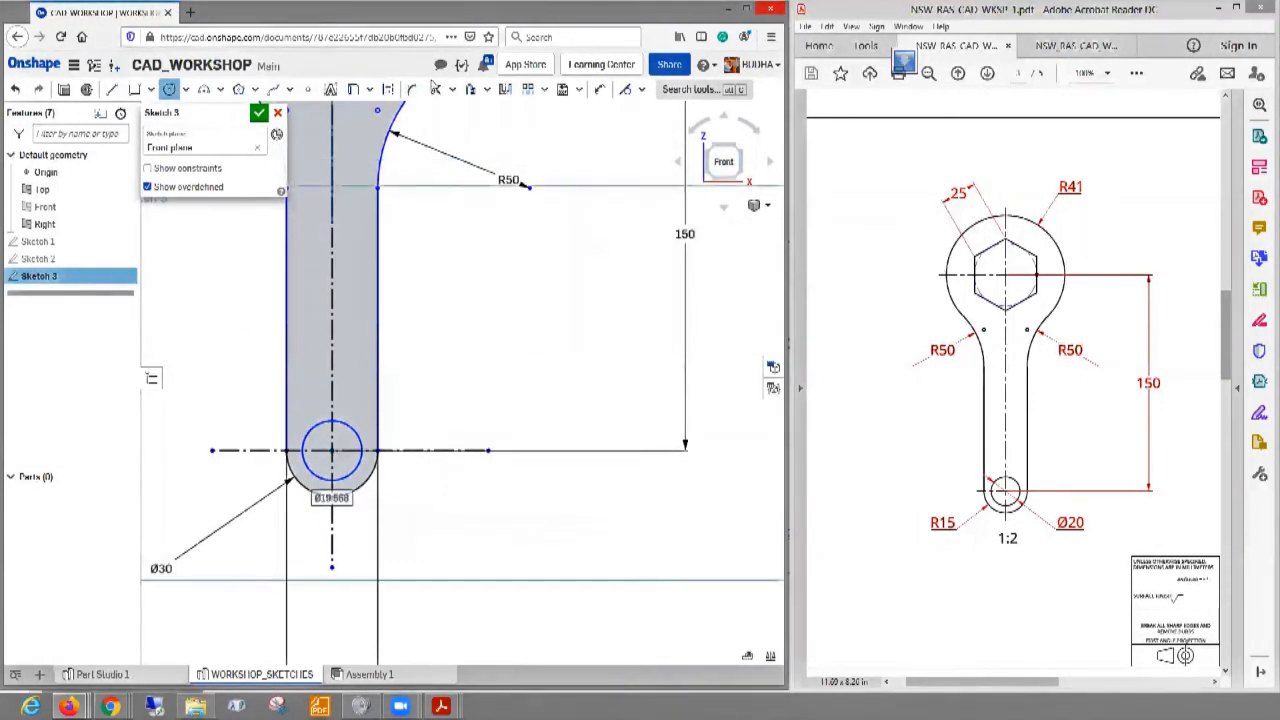
- Dimension the small circle at the handle's rounded lower end to a diameter of 20 mm
click(598, 90)
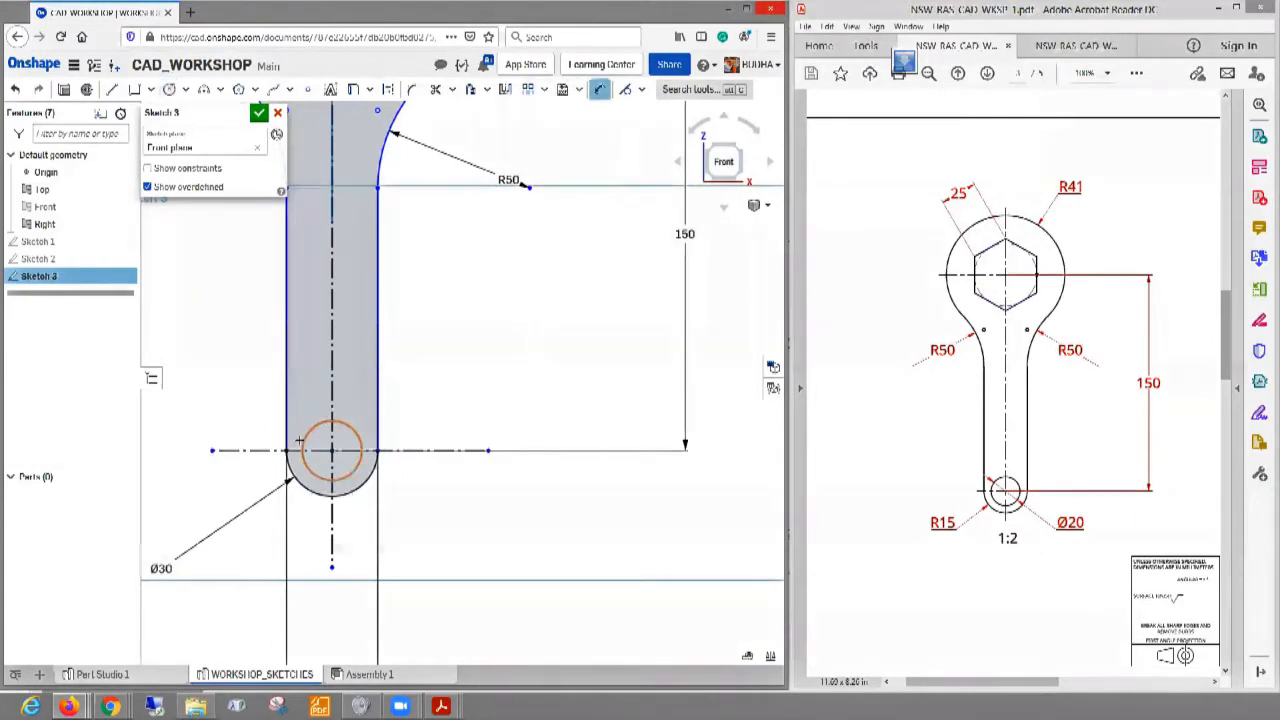
click(238, 398)
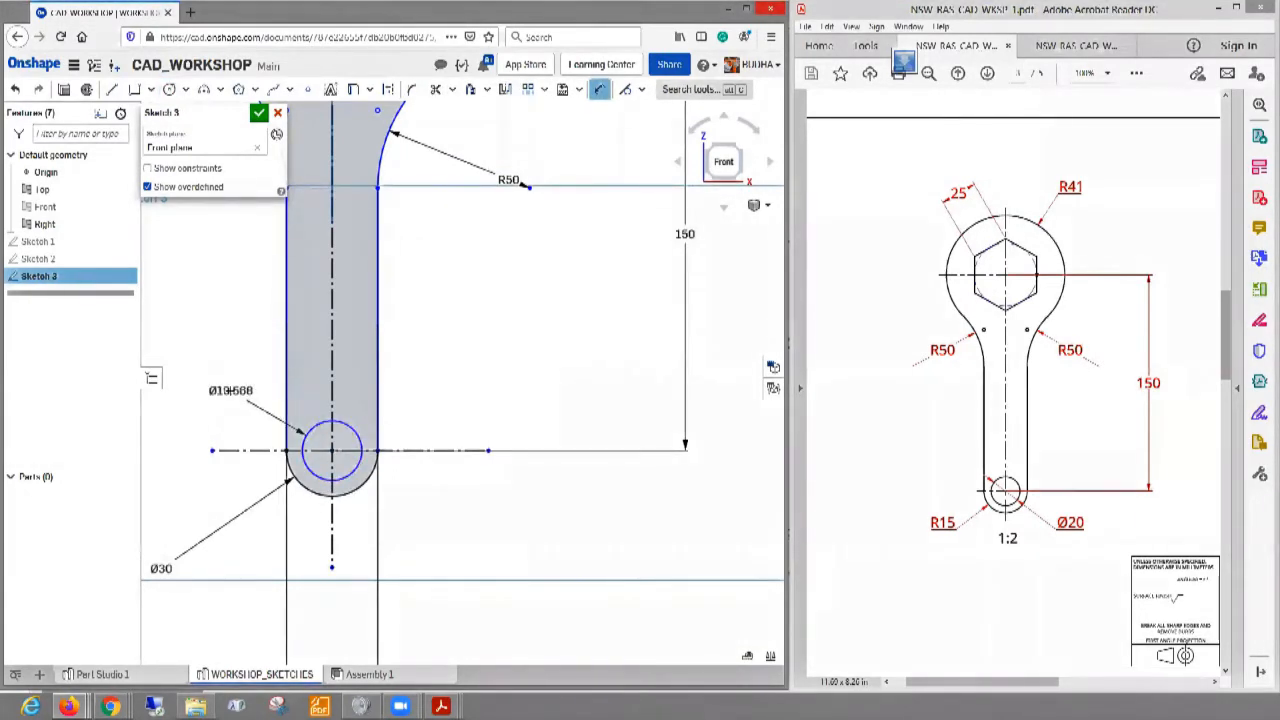
double_click(230, 391)
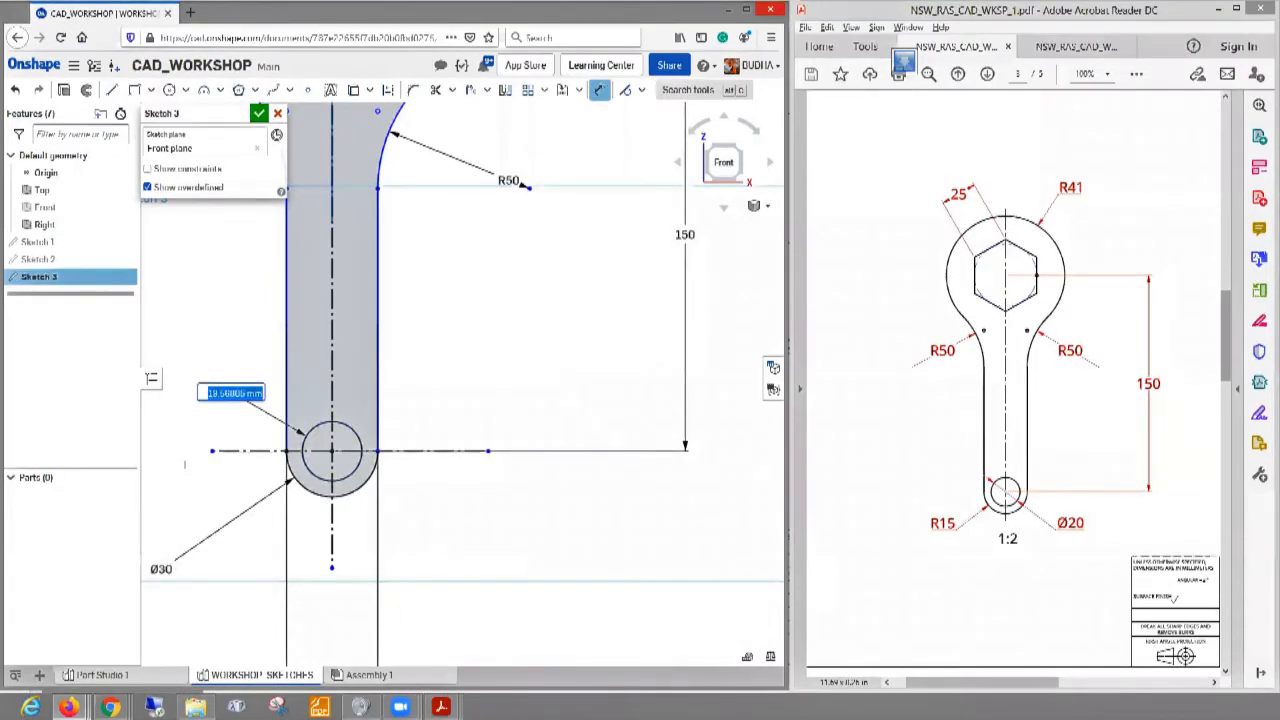
text(20)
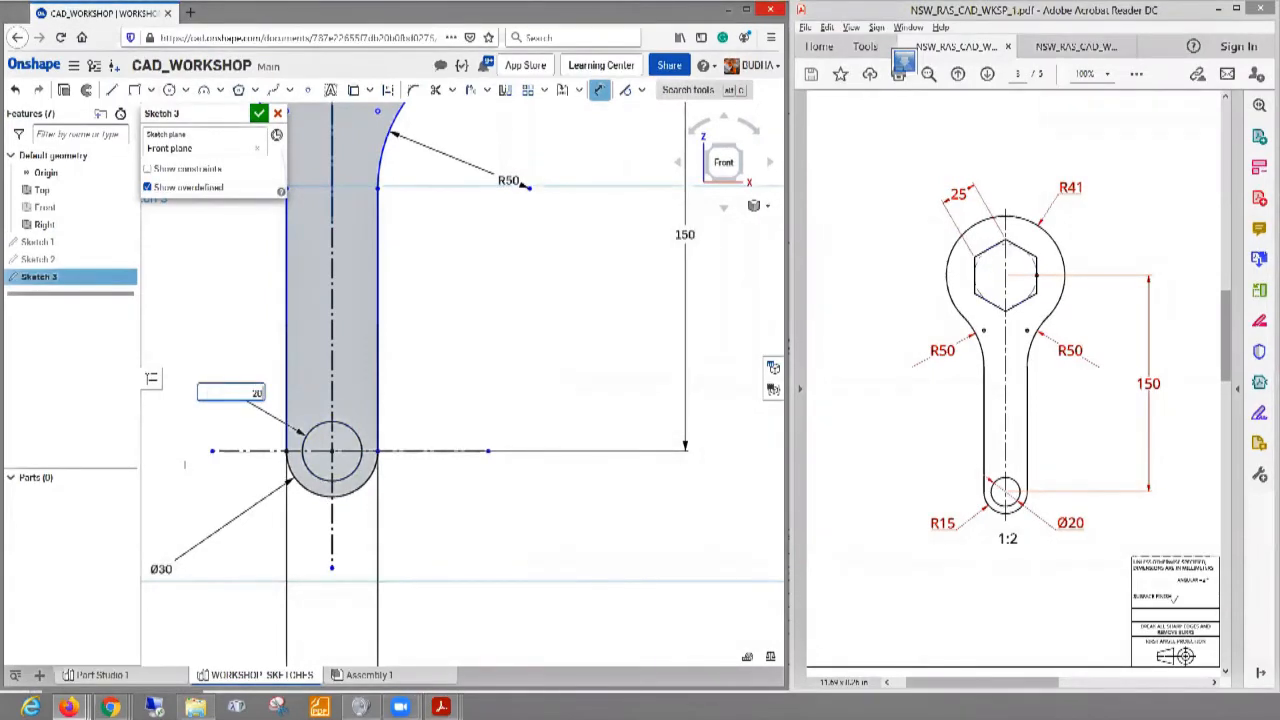
key(Return)
scroll(597, 457, down, 3)
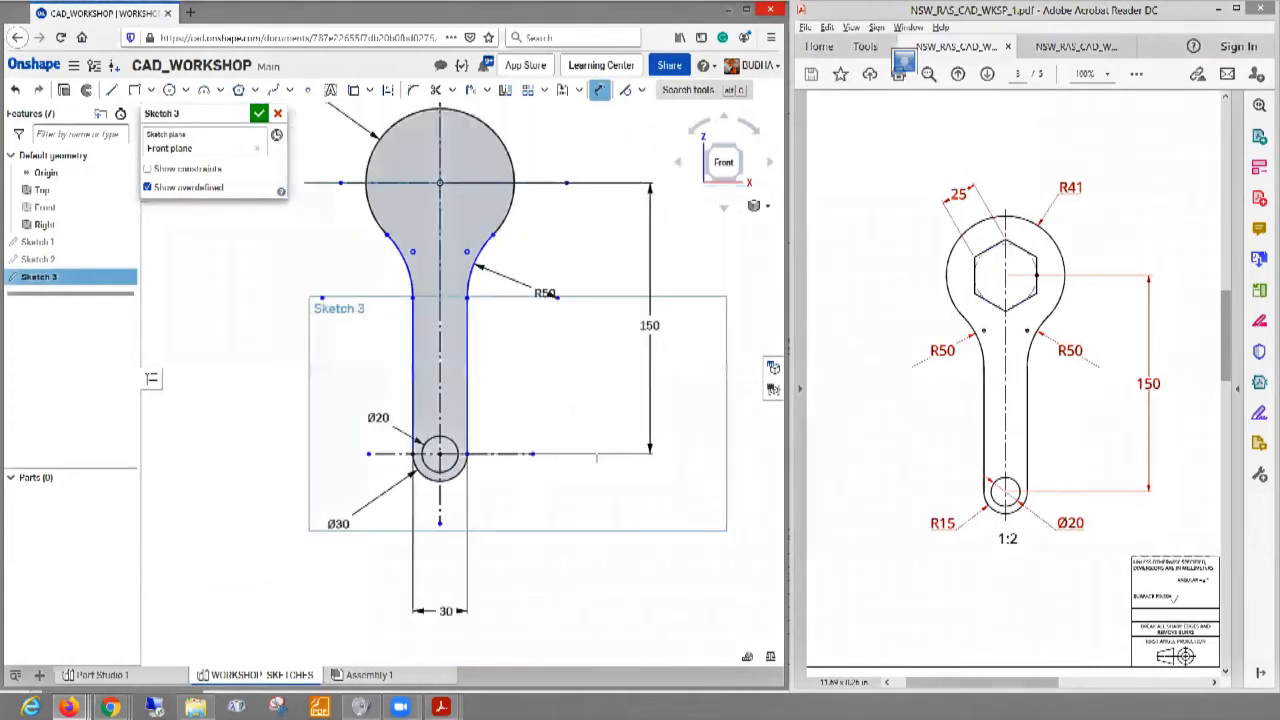
- Draw a six-sided inscribed polygon centred on the head circle, with its upper edge horizontal
scroll(514, 251, up, 3)
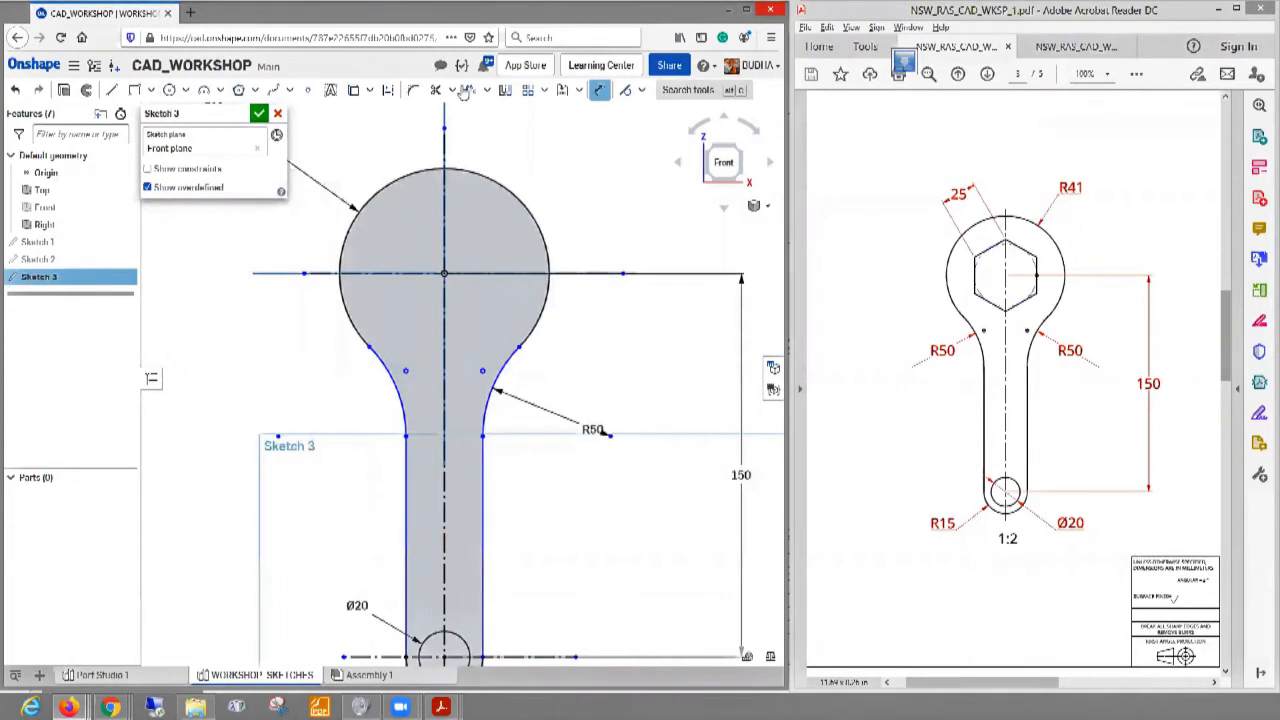
click(254, 91)
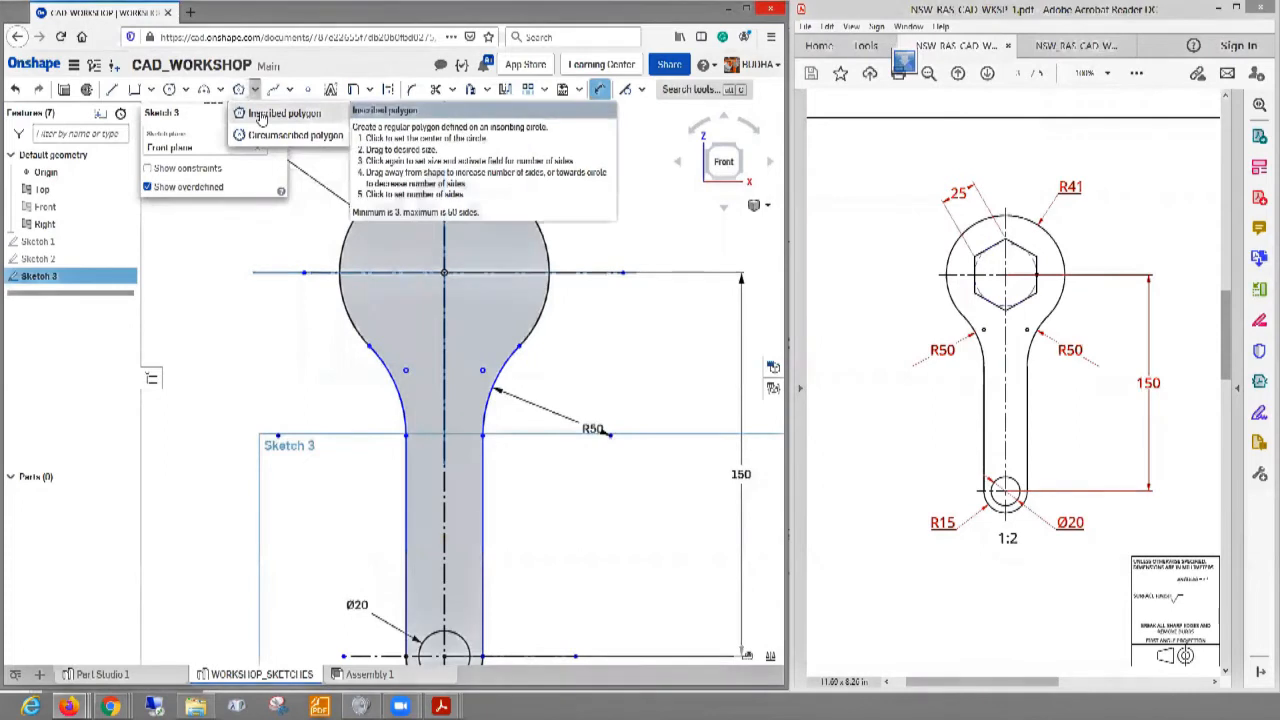
click(257, 92)
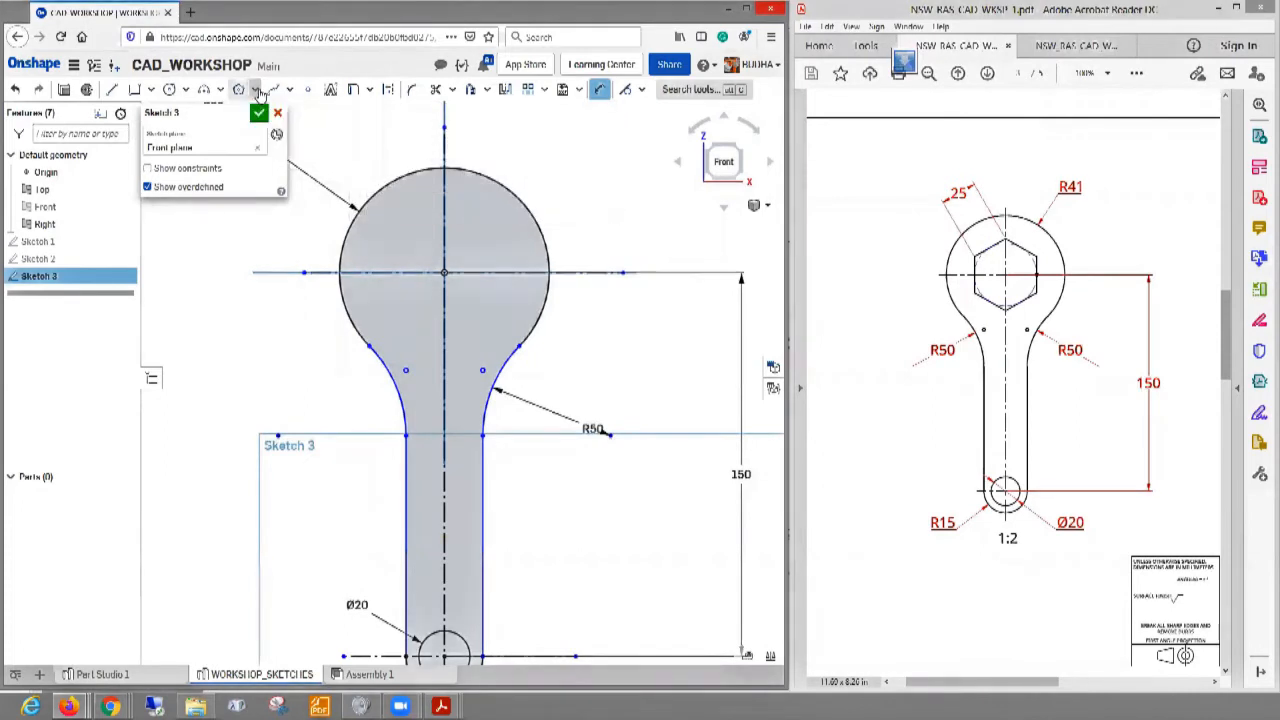
click(256, 92)
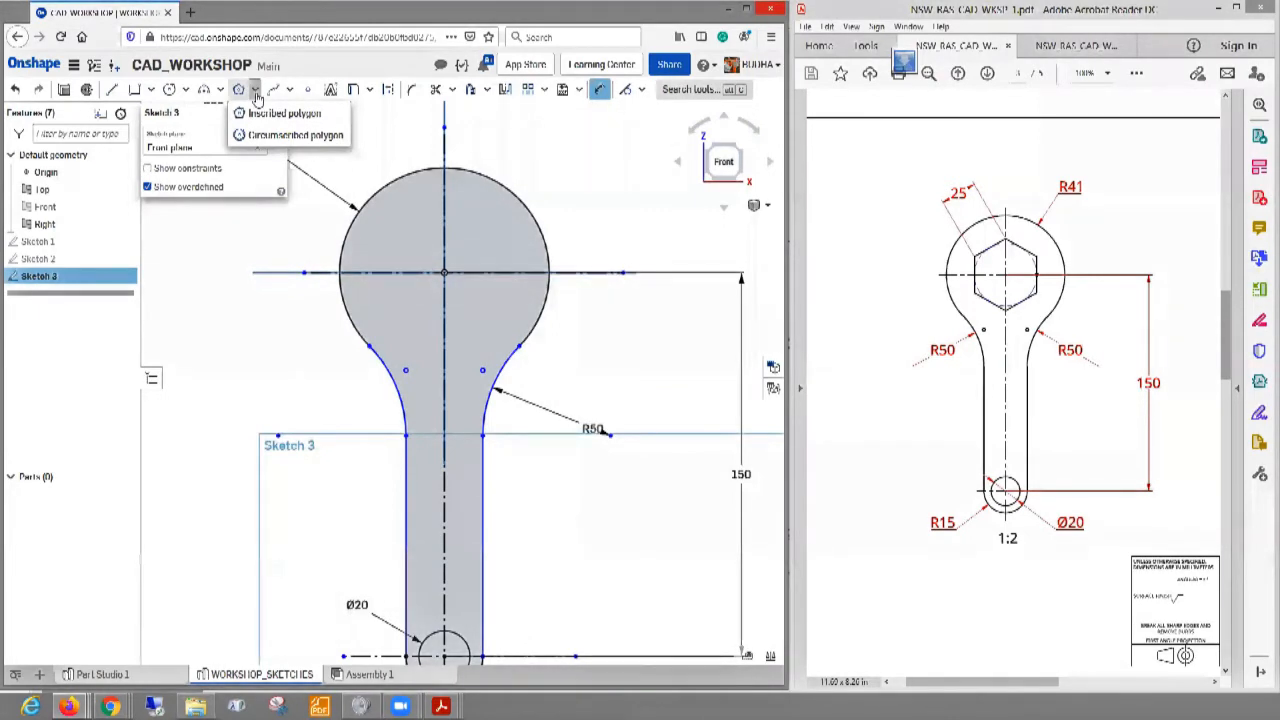
click(255, 93)
click(253, 93)
click(262, 113)
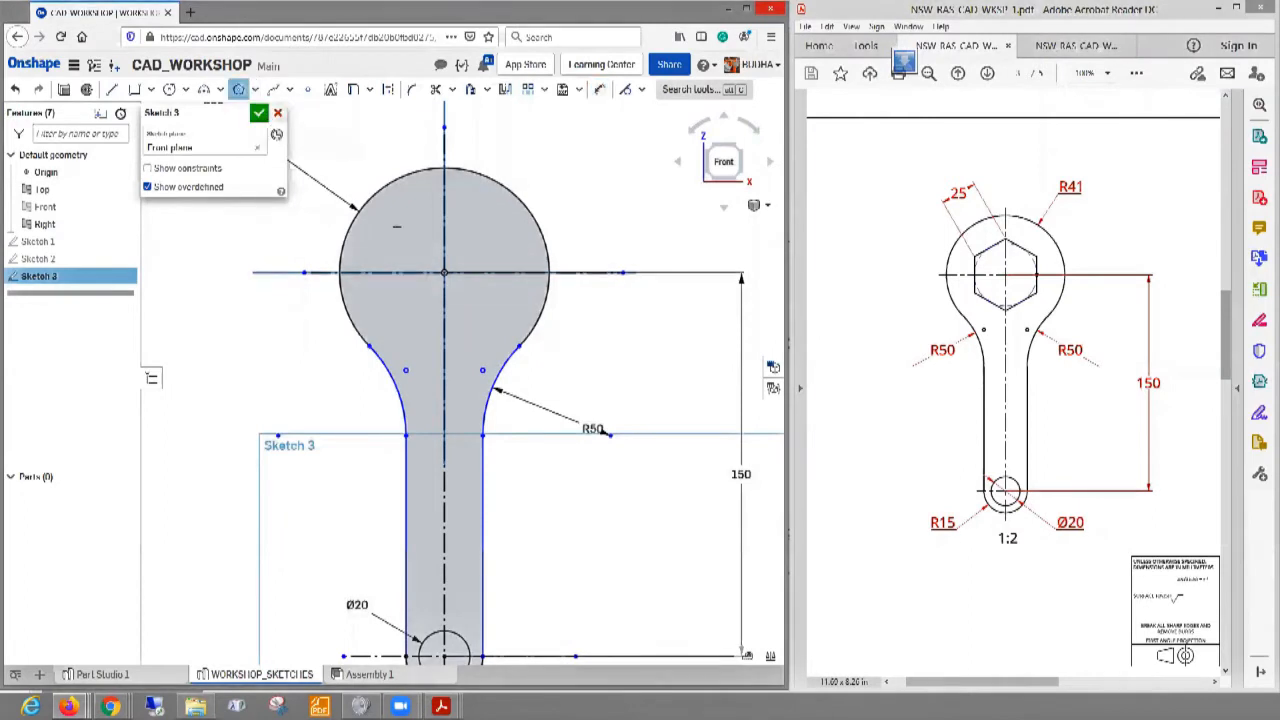
click(444, 273)
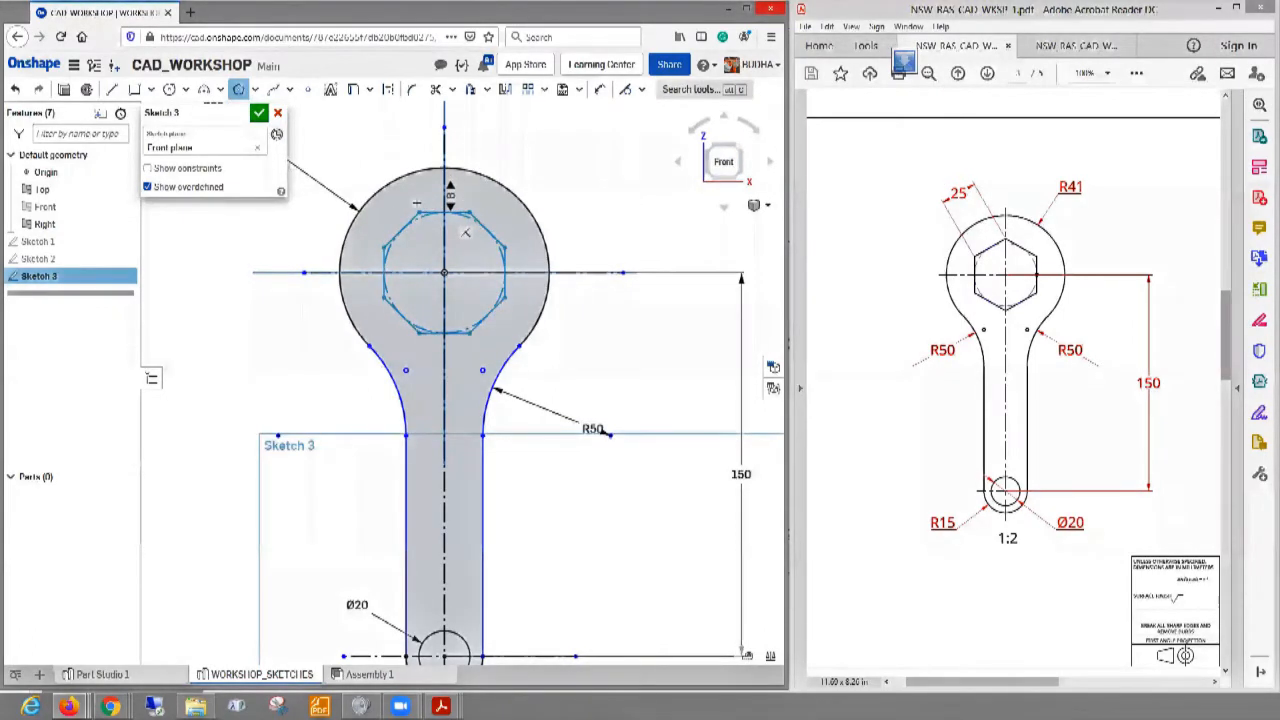
click(465, 232)
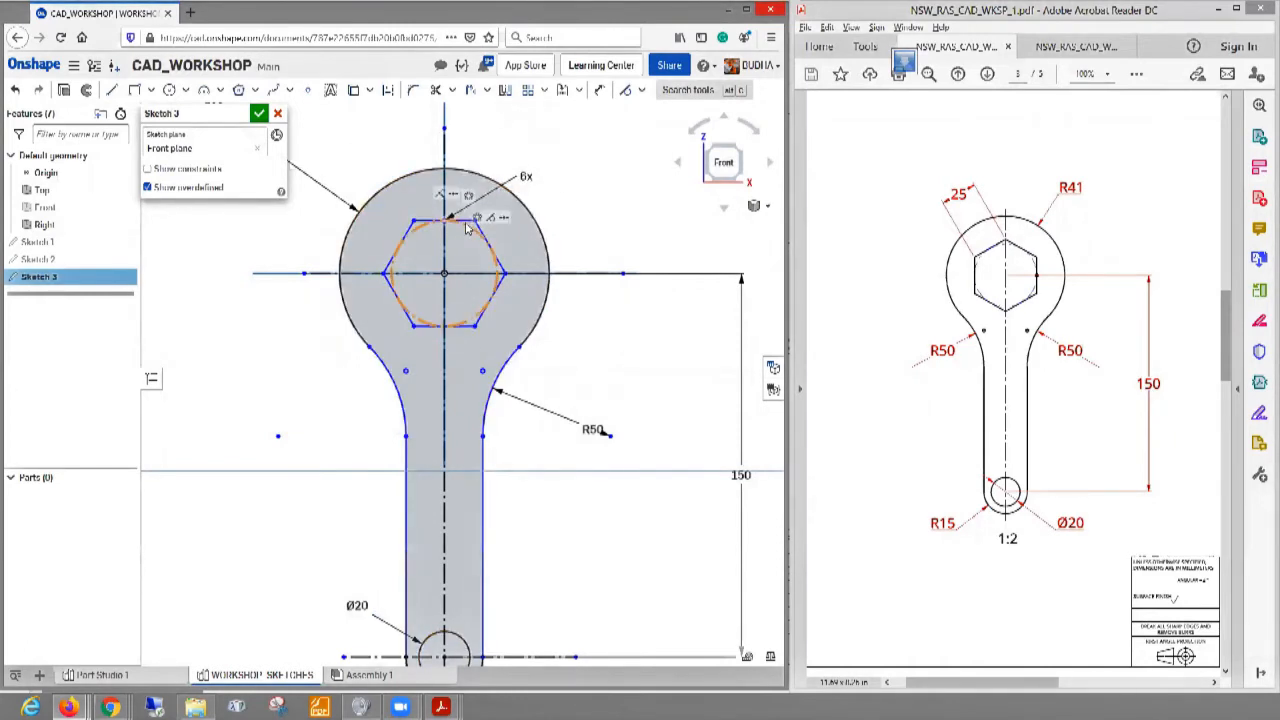
- Shrink the hexagon slightly by moving its upper-right vertex inward
mouse_move(481, 232)
mouse_down()
mouse_move(486, 249)
mouse_move(476, 228)
mouse_up()
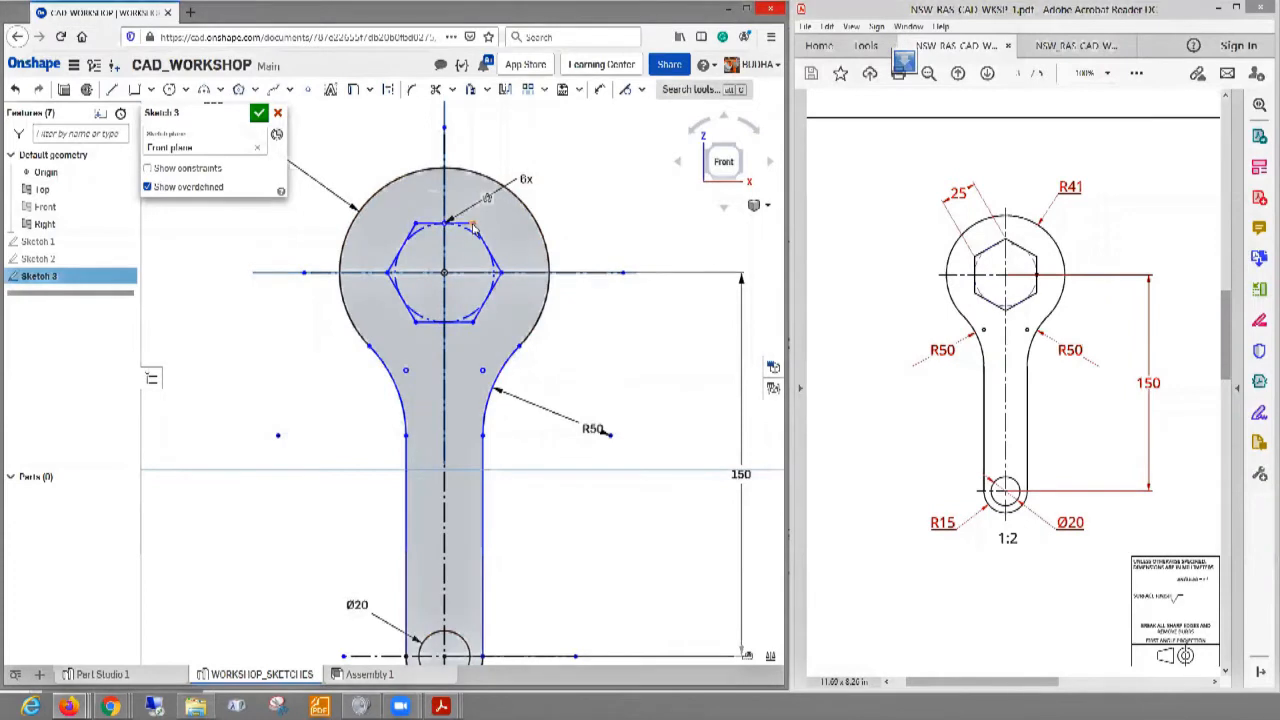
click(446, 212)
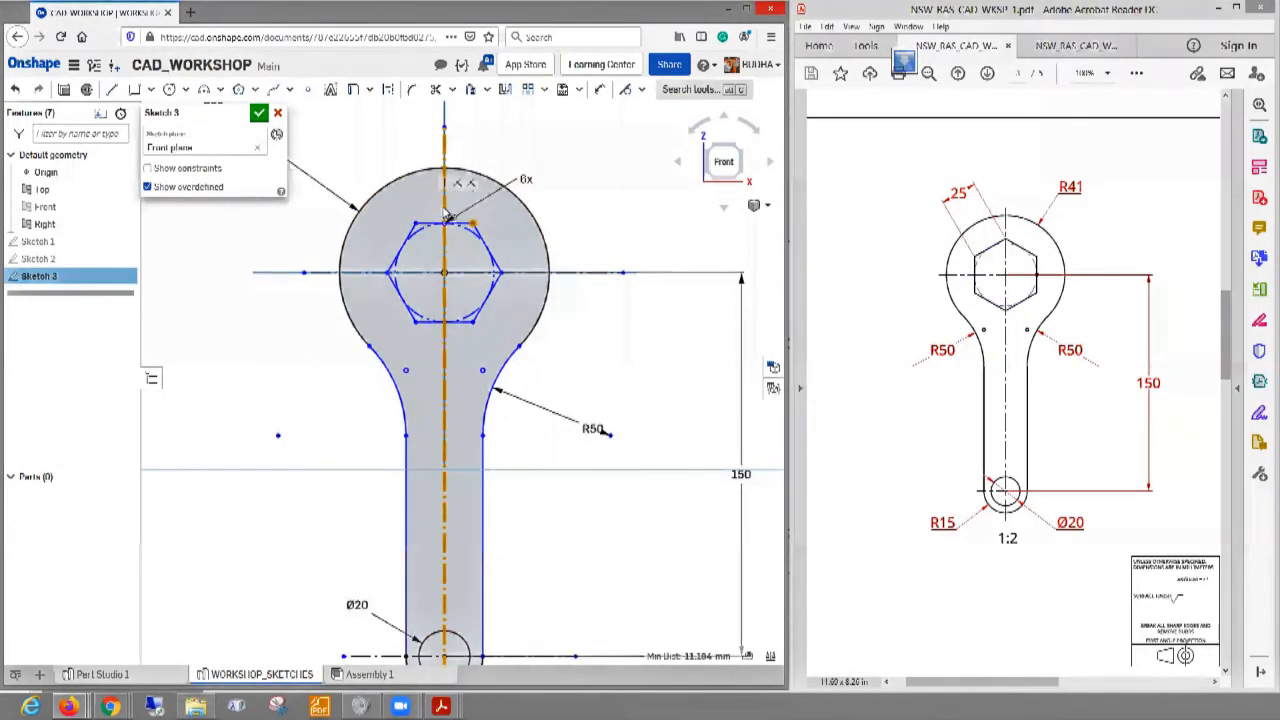
click(595, 230)
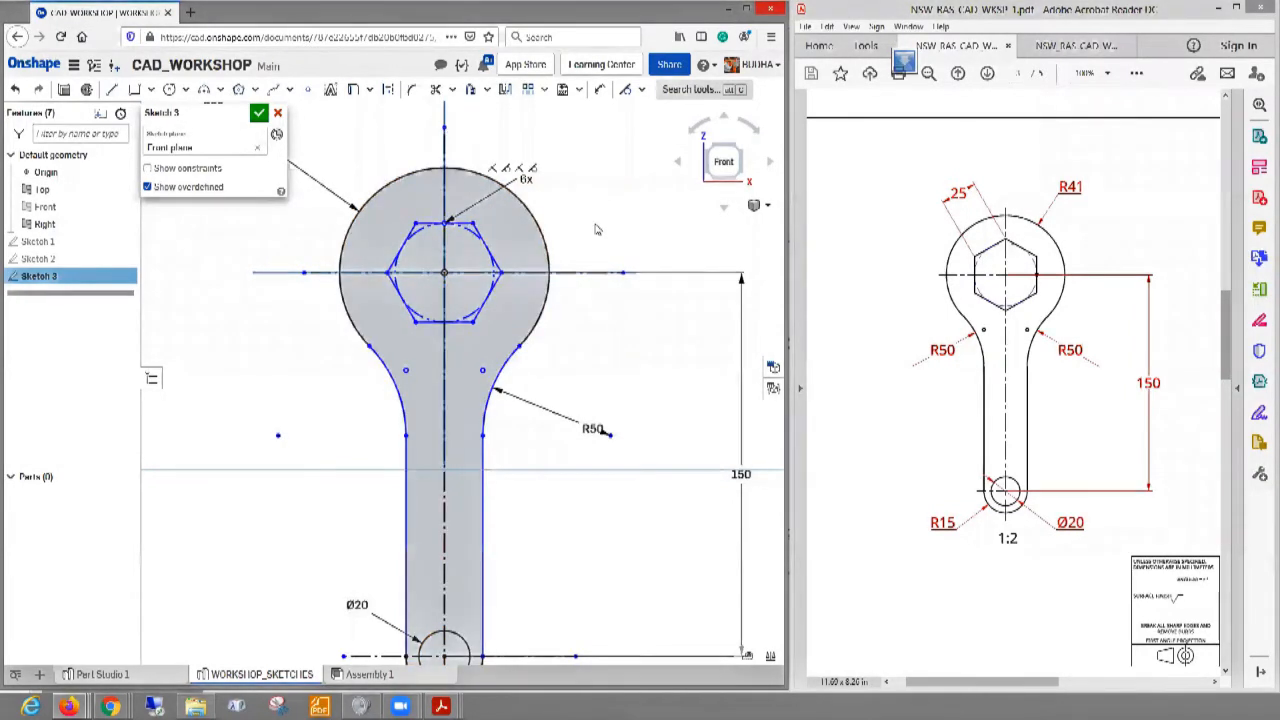
- Try to make the hexagon's upper-right vertex coincident with the vertical centreline
scroll(448, 222, up, 1)
scroll(453, 223, down, 1)
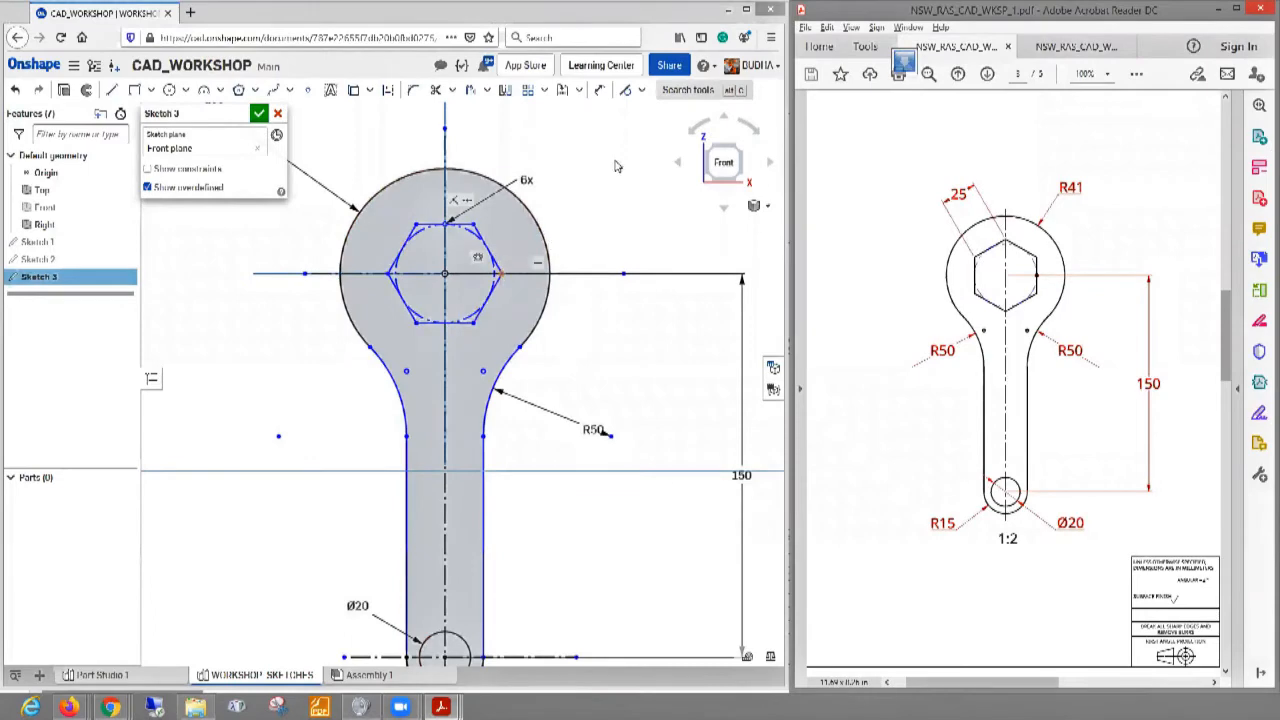
scroll(561, 230, up, 3)
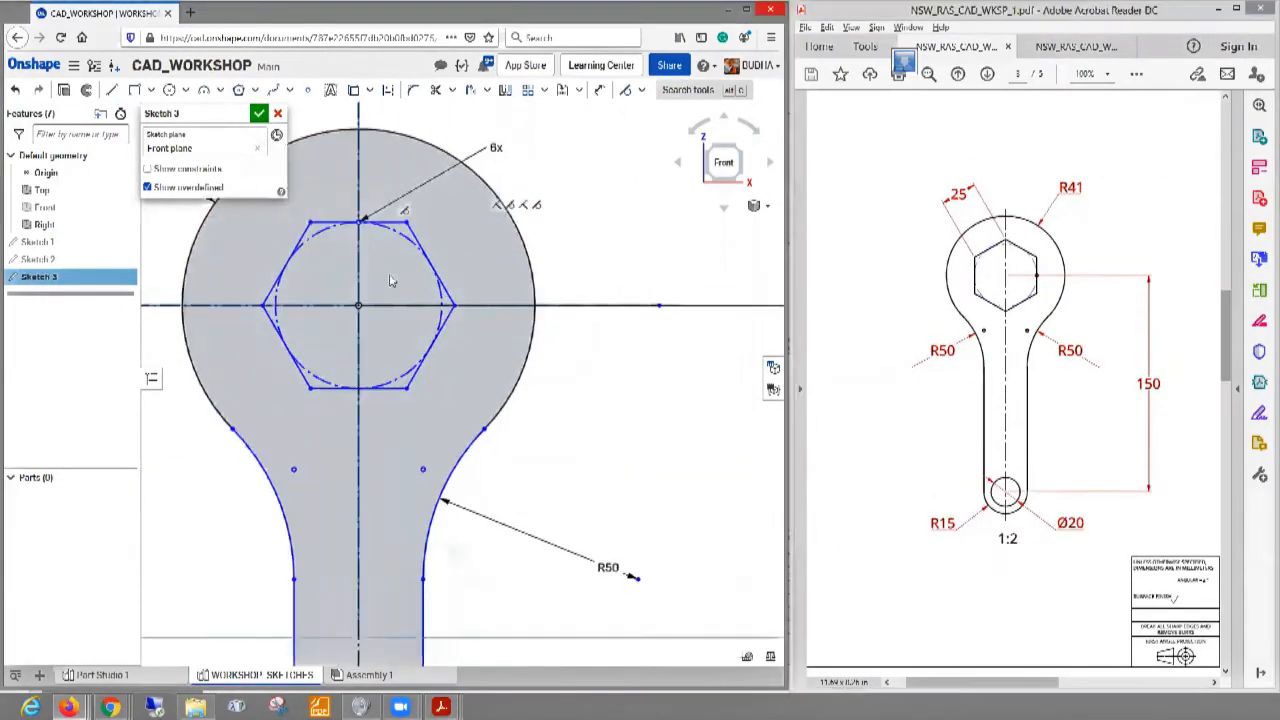
scroll(306, 263, down, 2)
scroll(314, 260, up, 1)
middle_drag(590, 267, 666, 284)
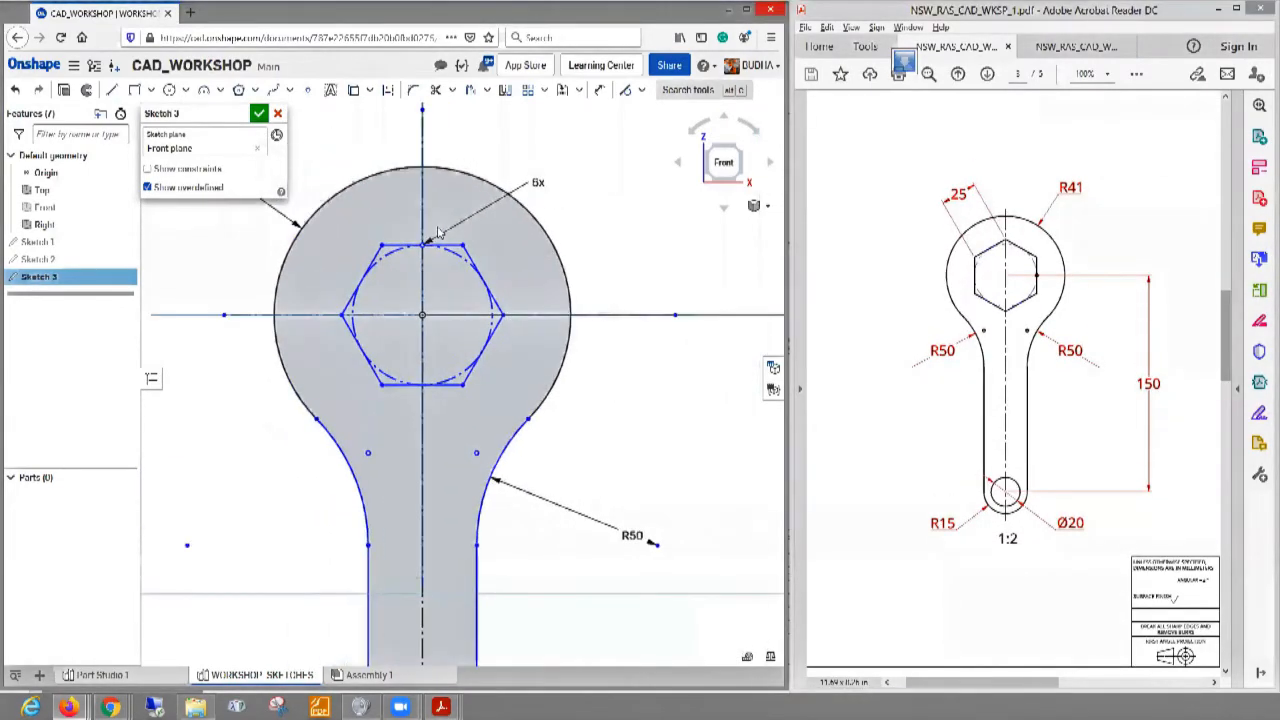
click(641, 91)
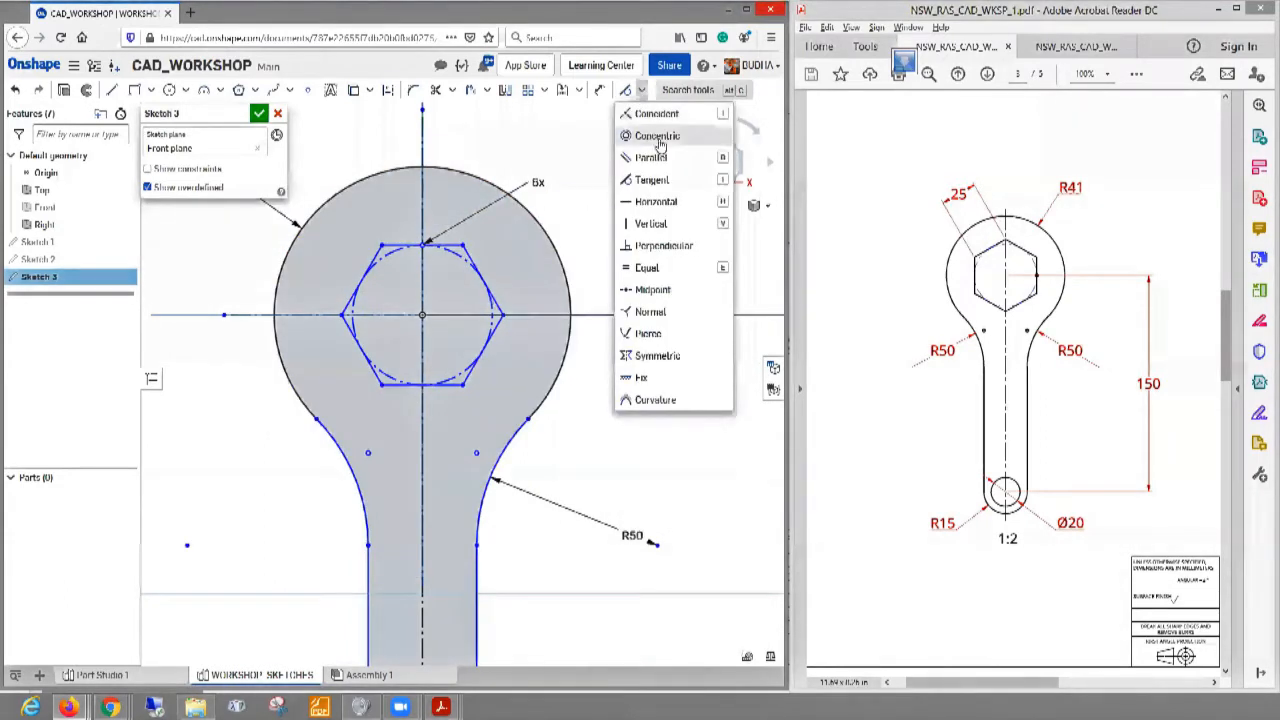
click(656, 113)
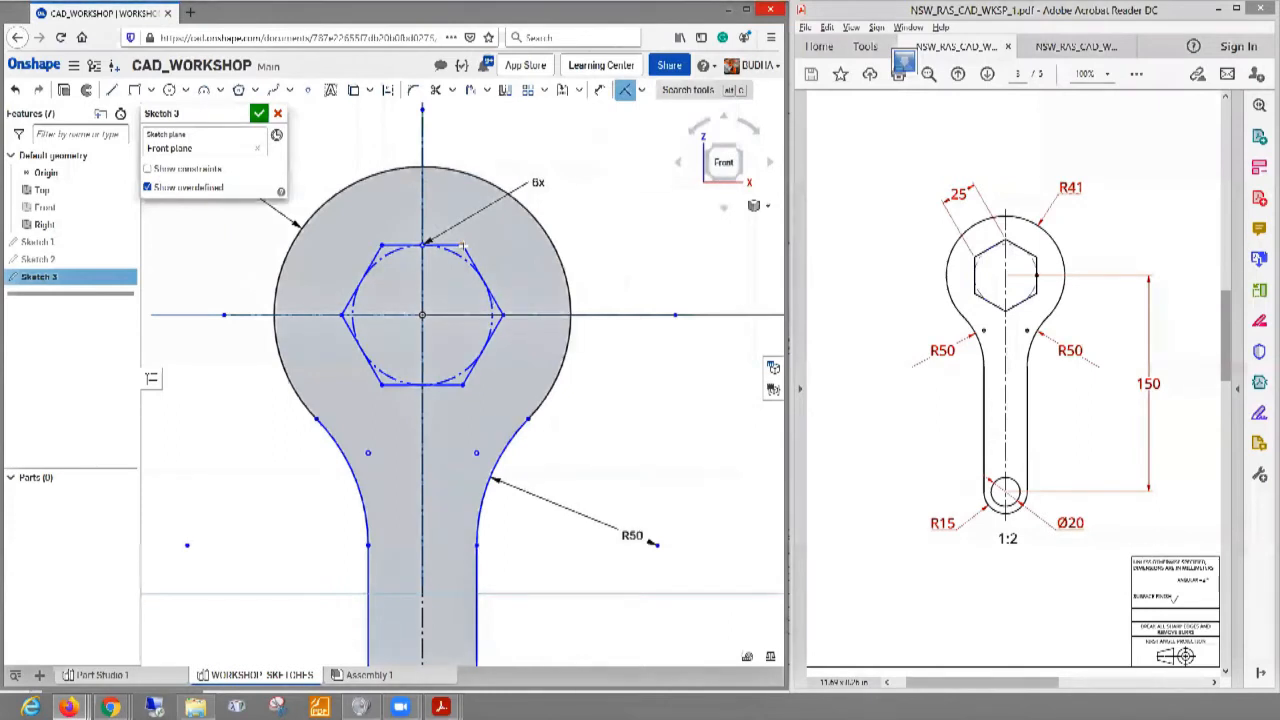
click(462, 245)
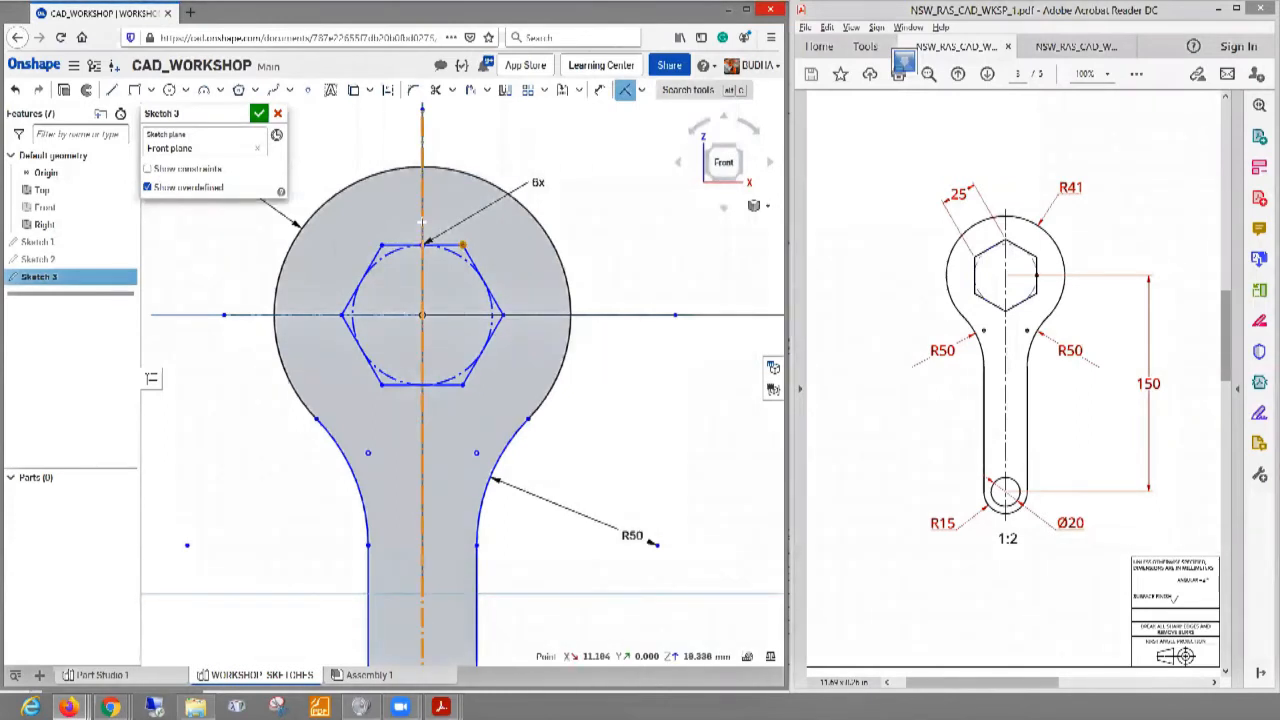
click(422, 222)
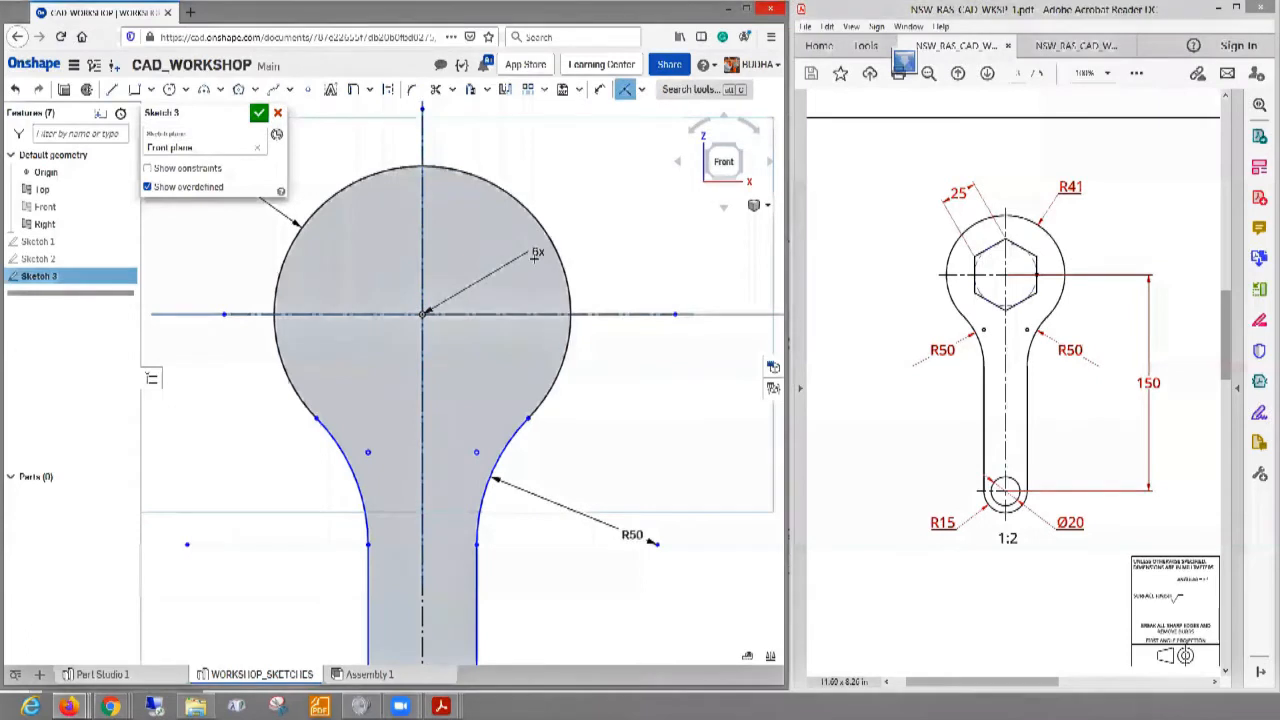
- Undo the coincident constraint and the earlier hexagon edits until the polygon is removed from the head
scroll(420, 310, up, 5)
scroll(411, 318, down, 3)
scroll(411, 318, down, 4)
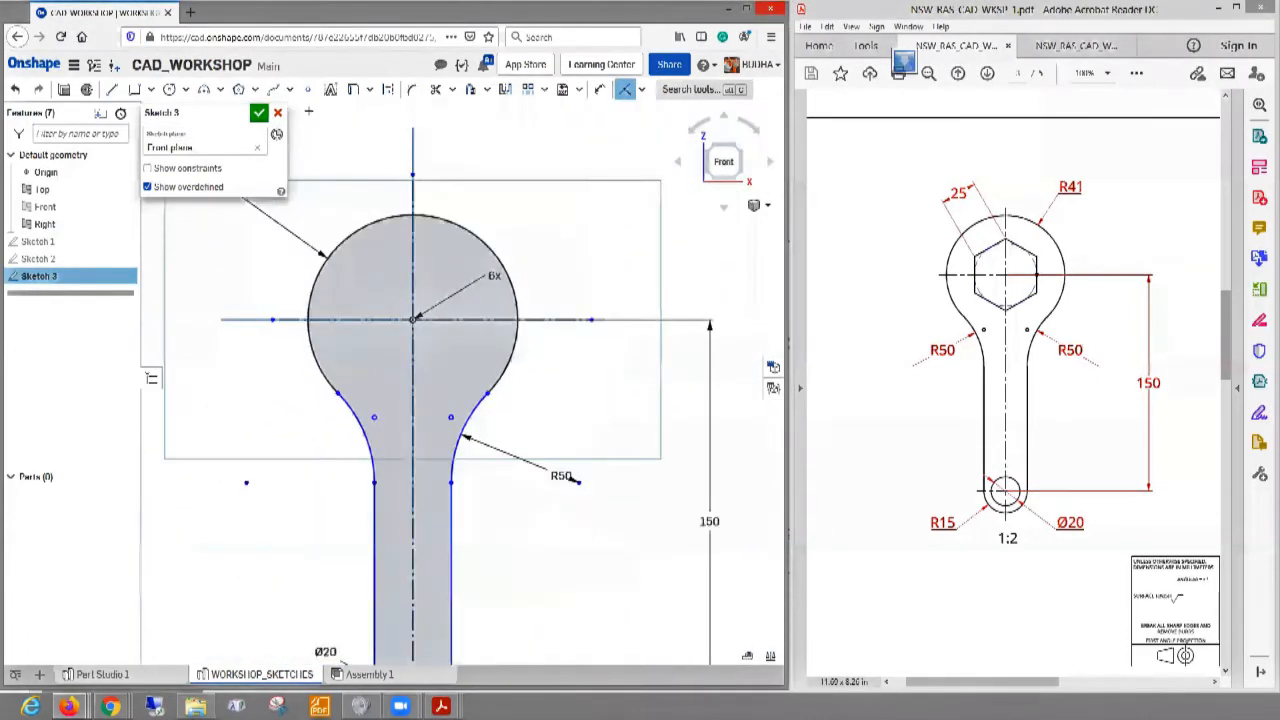
click(16, 90)
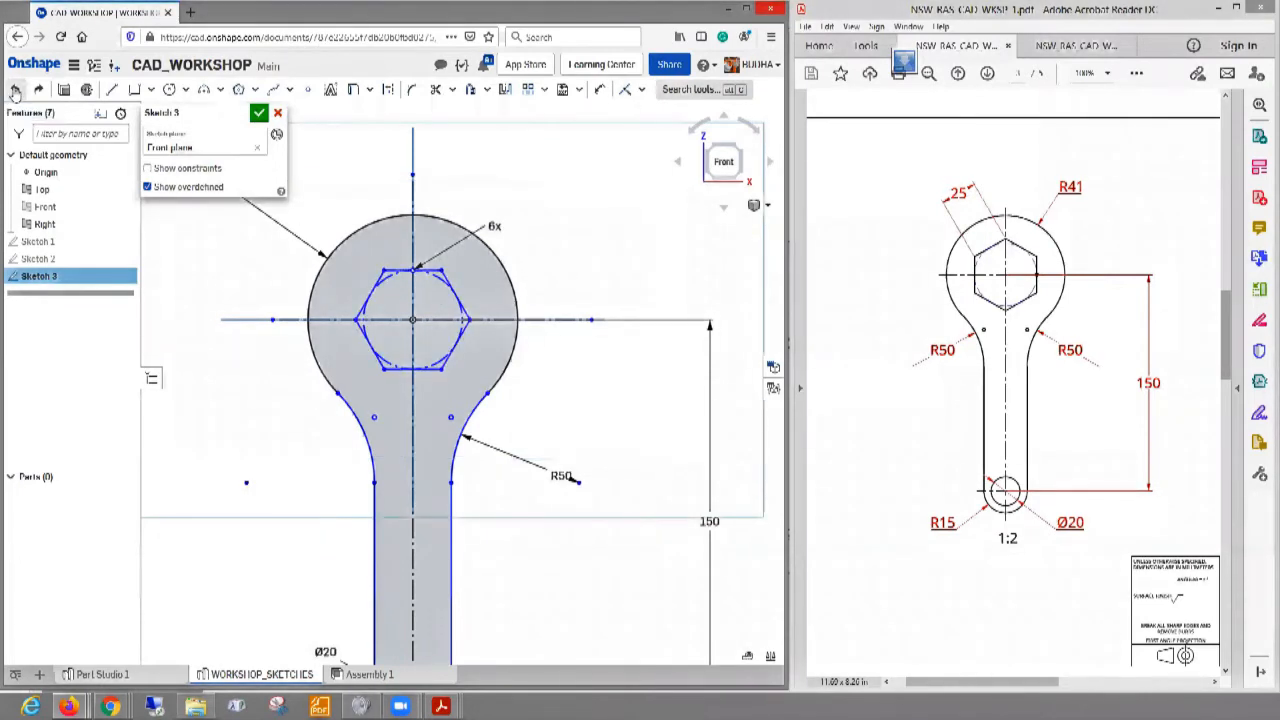
click(15, 92)
click(15, 92)
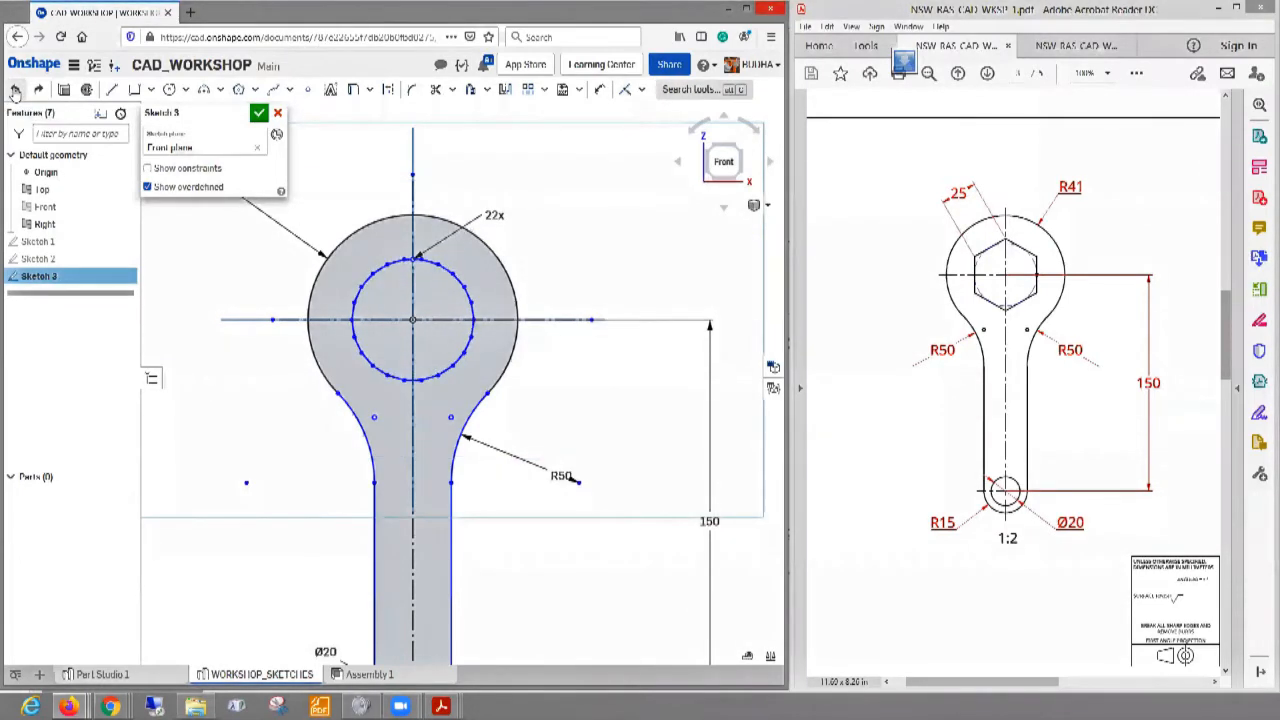
click(15, 92)
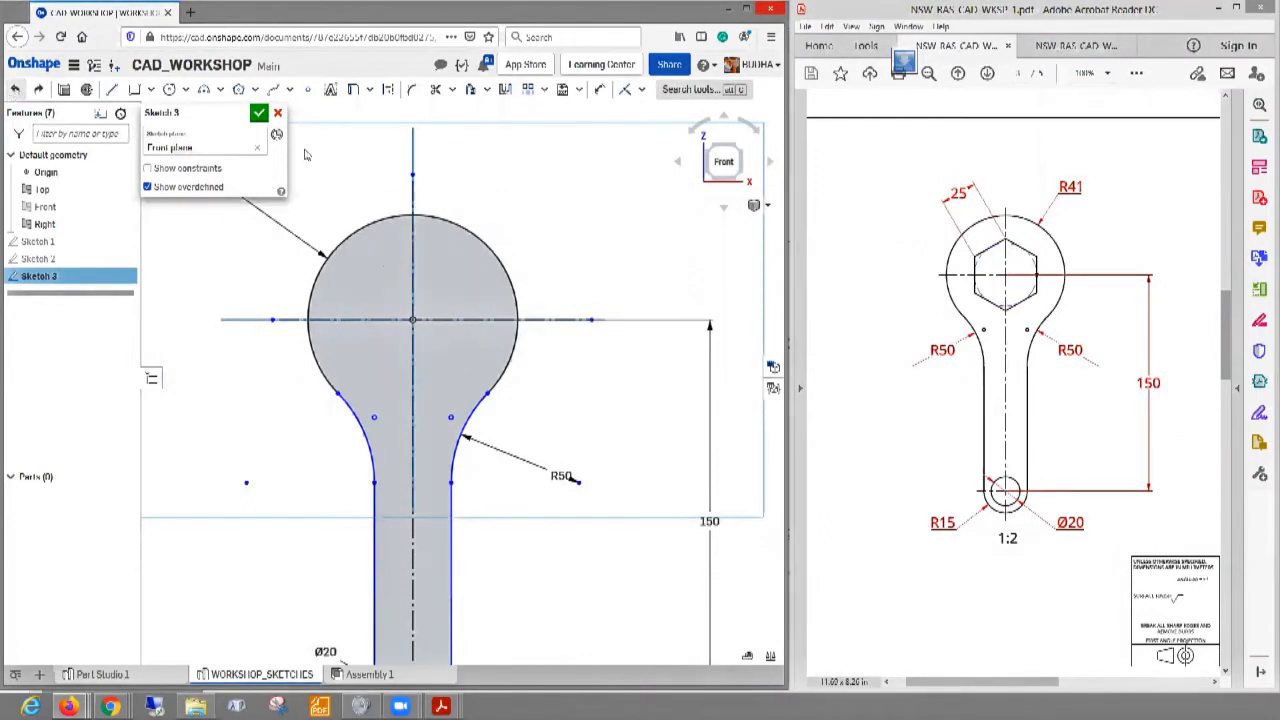
- Draw a six-sided inscribed polygon in construction lines, centred on the head circle, with its upper vertex on the vertical centreline
click(257, 92)
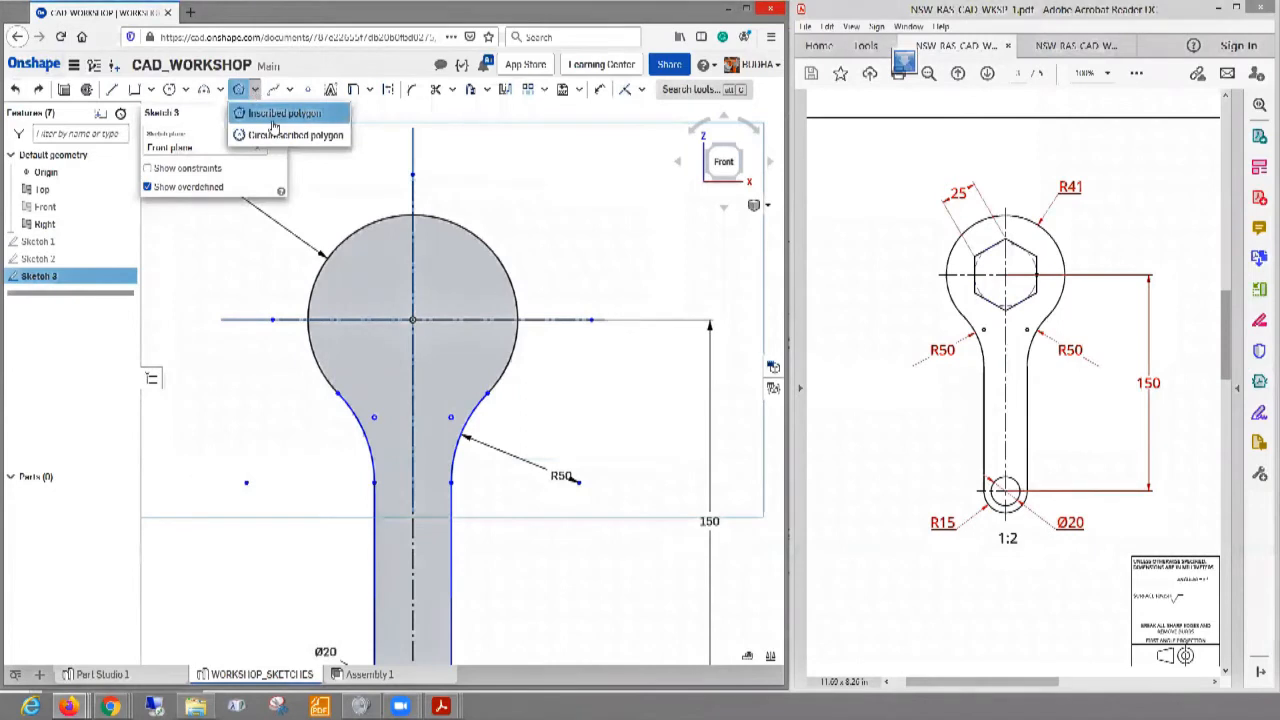
click(272, 114)
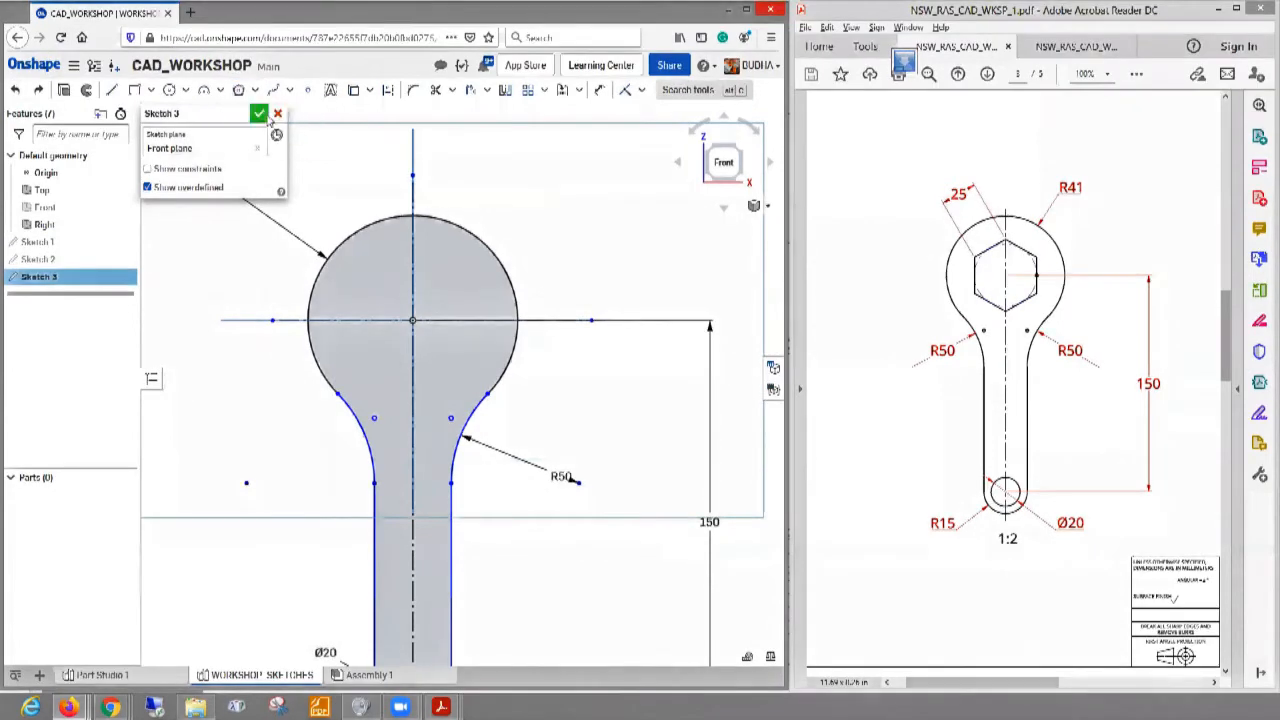
click(410, 318)
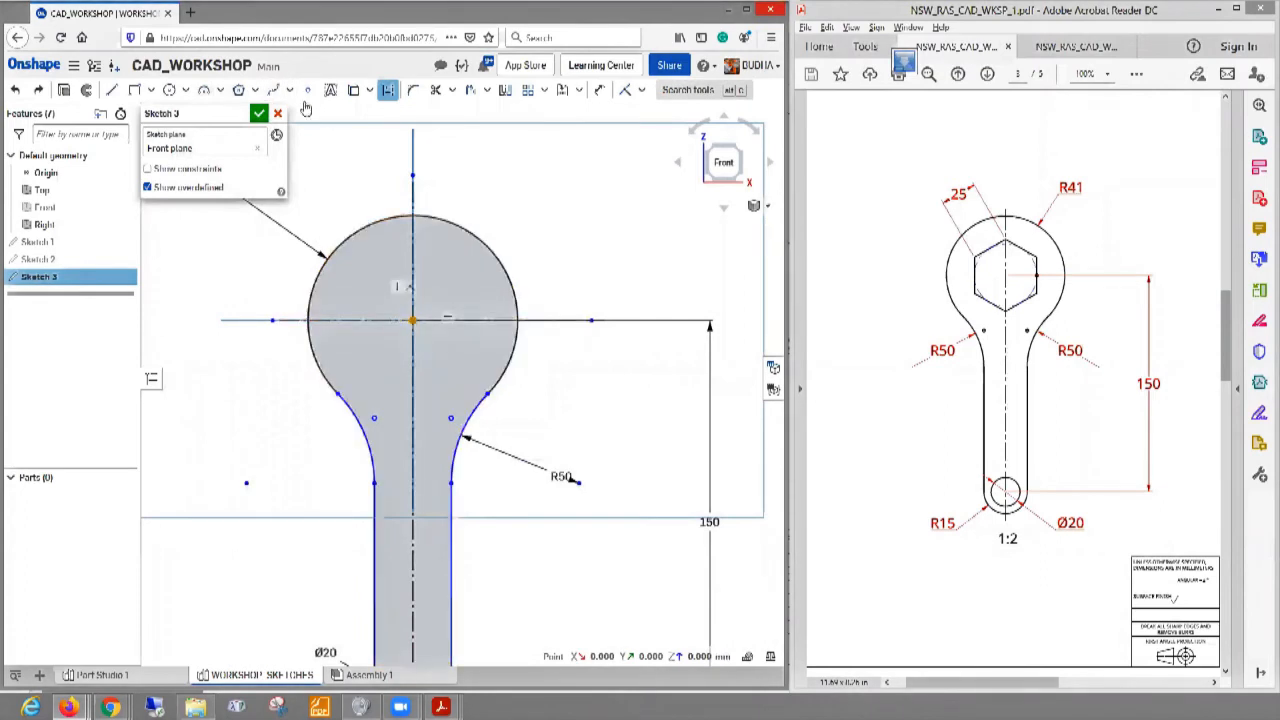
click(256, 91)
click(277, 117)
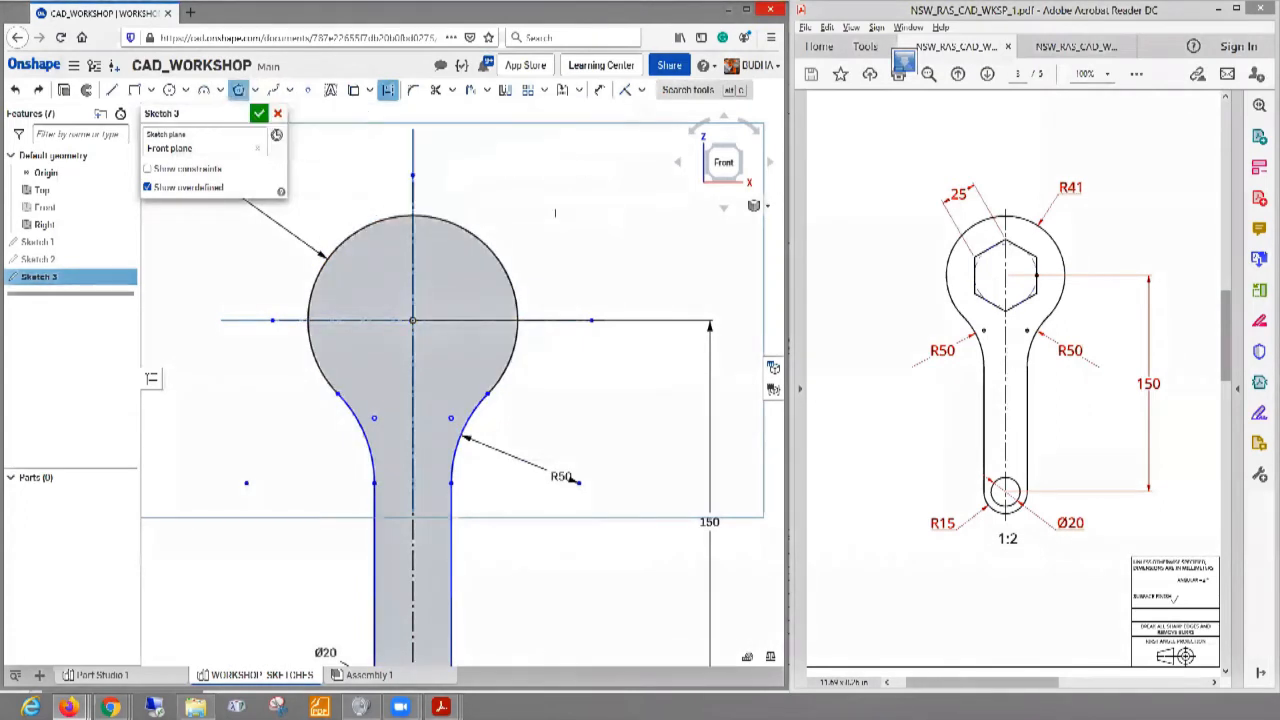
click(412, 320)
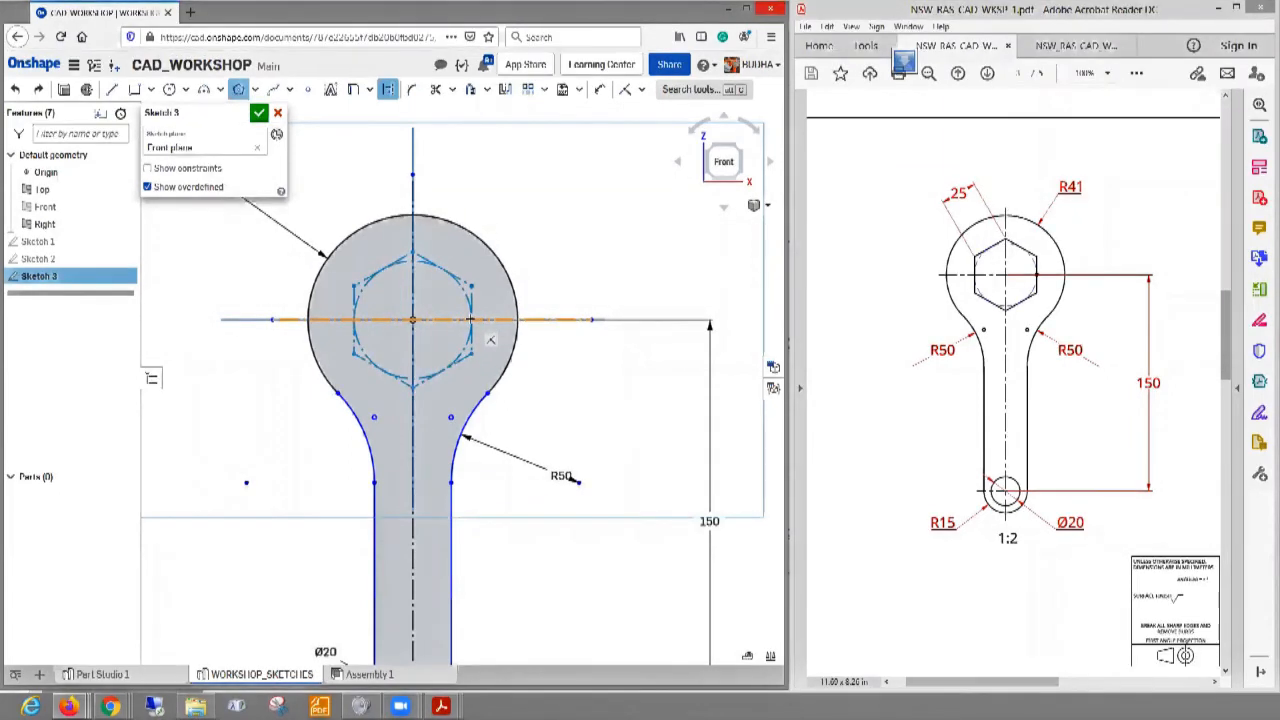
click(490, 339)
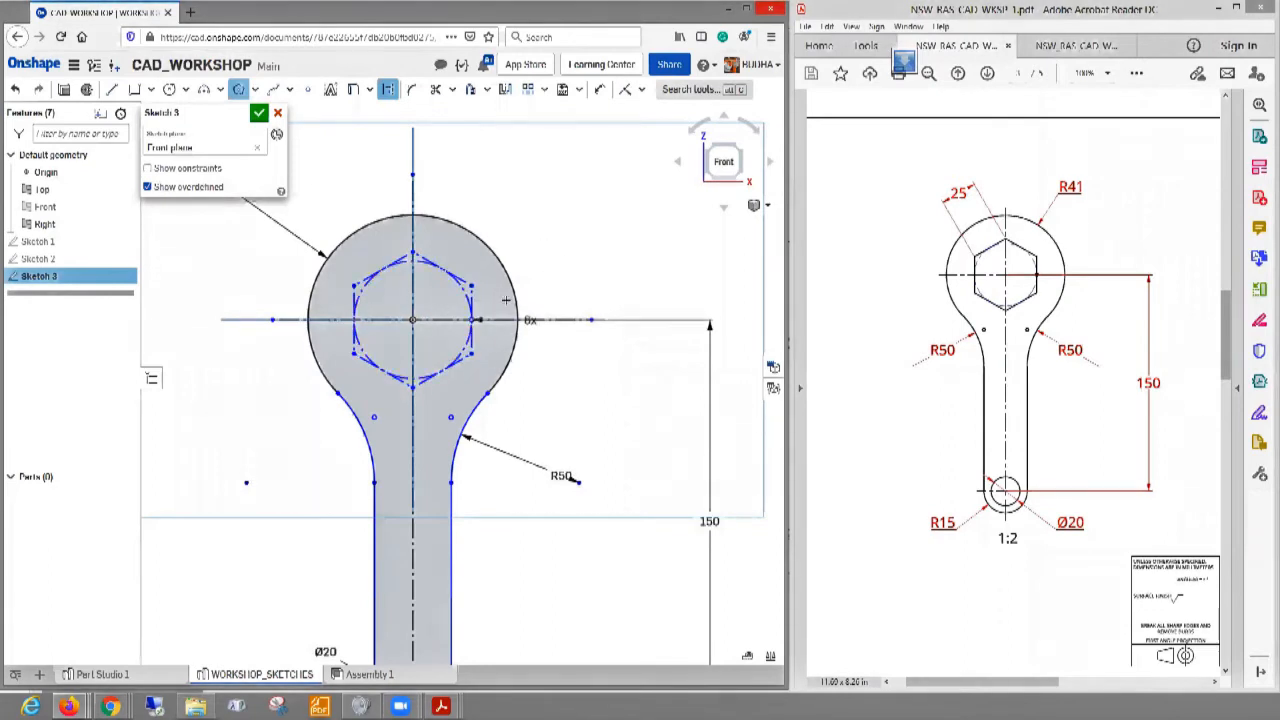
key(Escape)
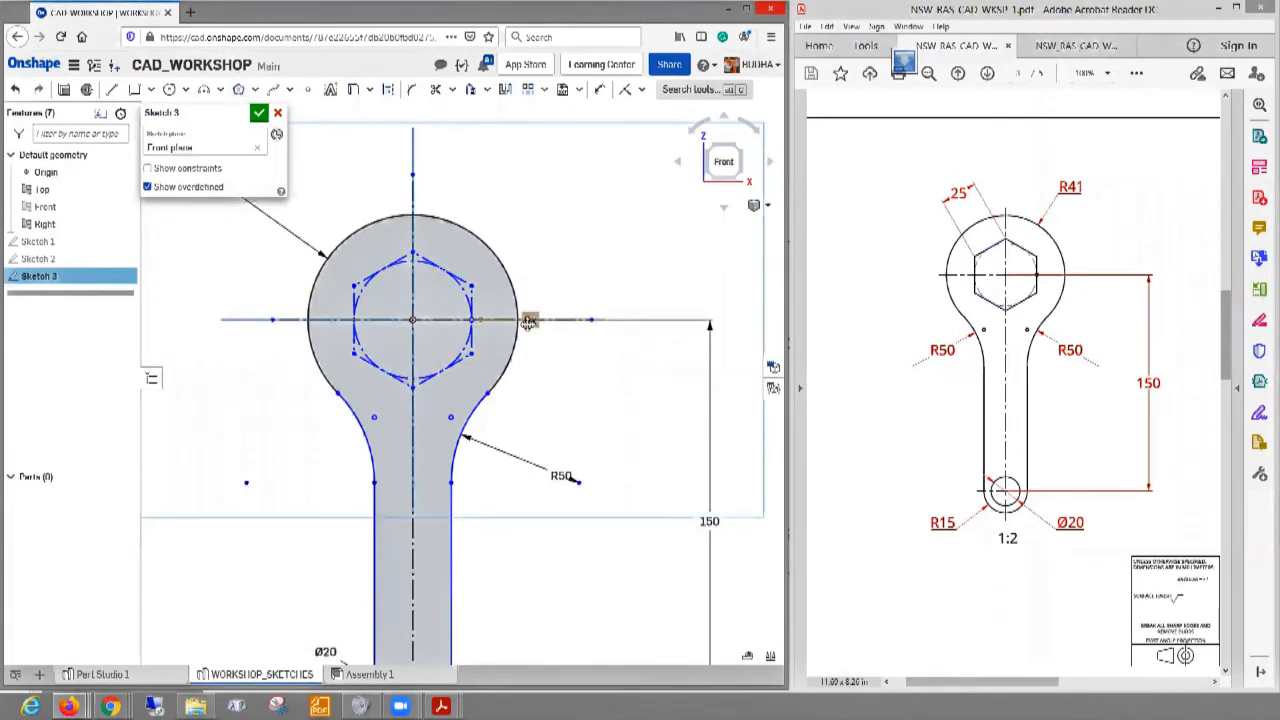
- Move the 6x polygon label outside the head circle and dimension the hexagon's upper-left side to 25 mm
drag(531, 320, 565, 293)
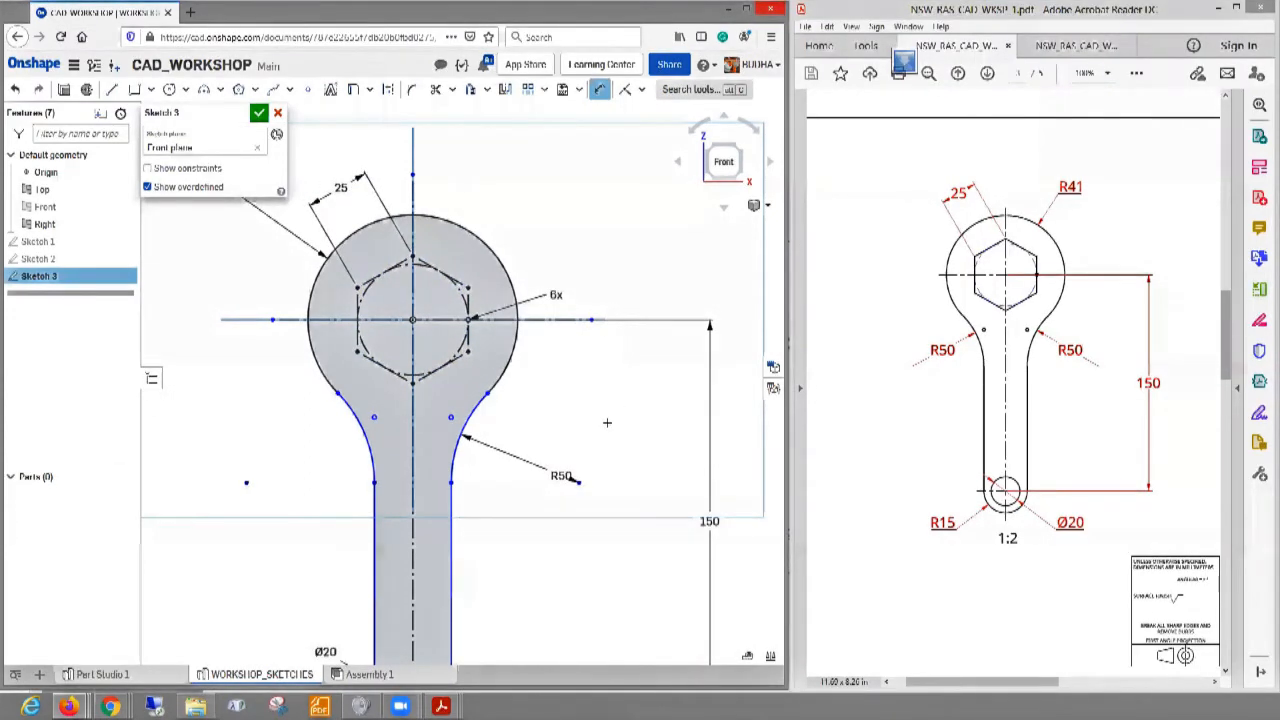
scroll(606, 422, down, 3)
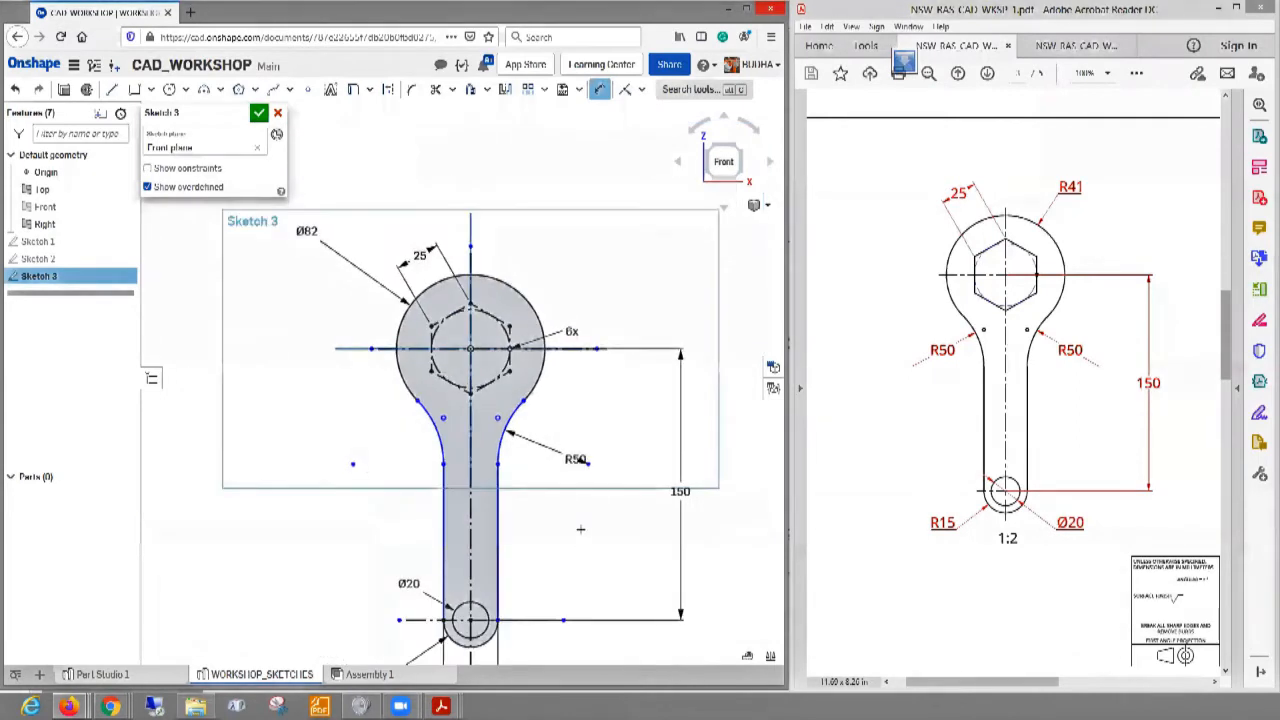
- Finish Sketch 3 with the construction-line hexagon in the wrench head
middle_drag(580, 529, 578, 456)
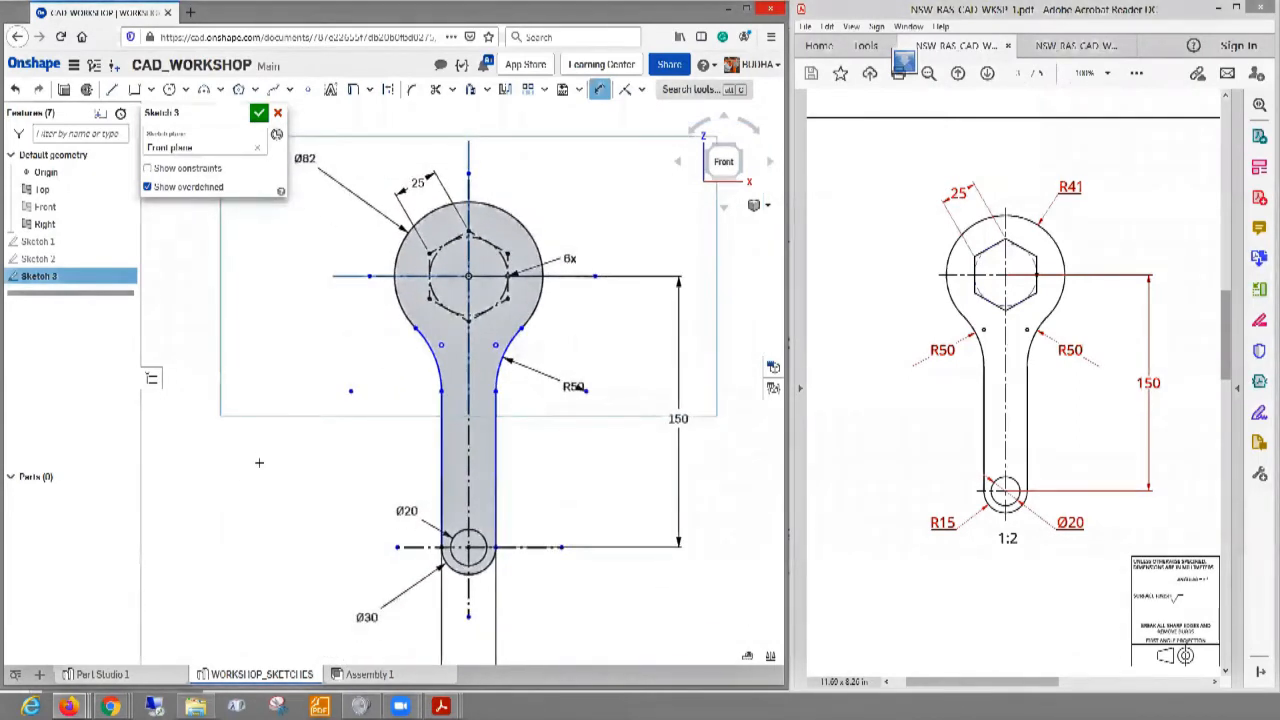
scroll(309, 486, up, 1)
middle_drag(313, 463, 281, 506)
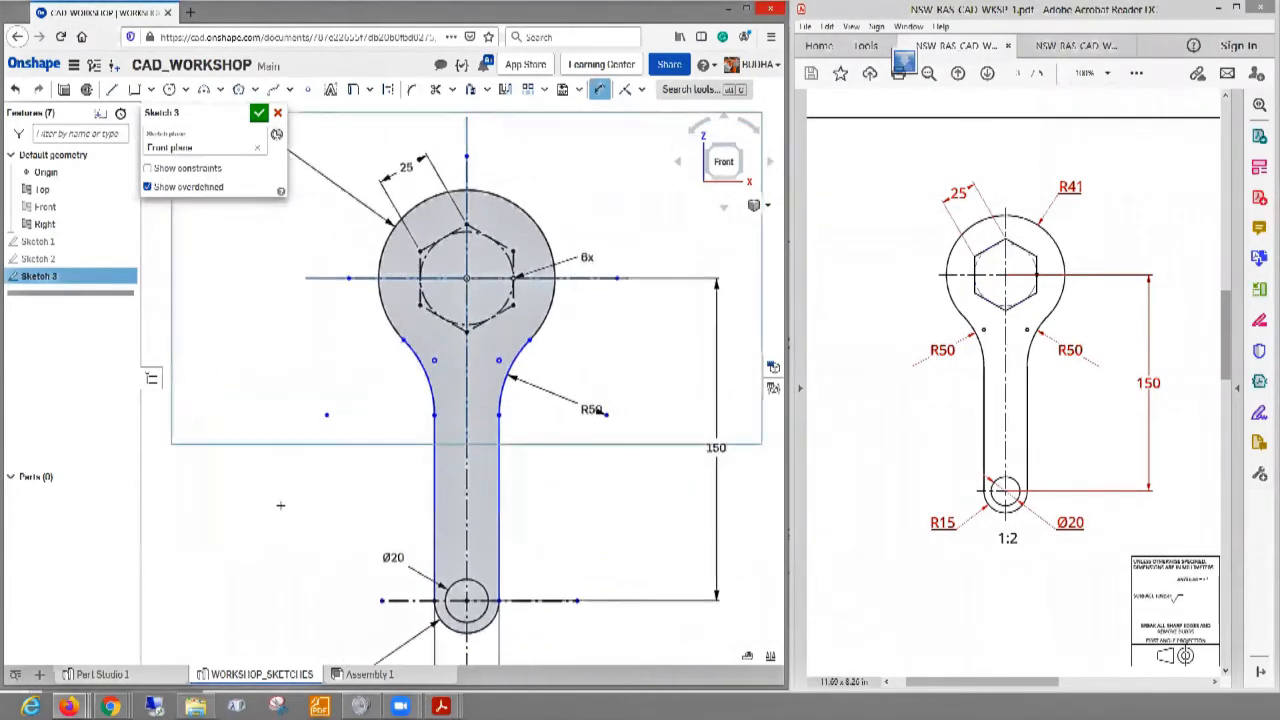
scroll(286, 494, down, 1)
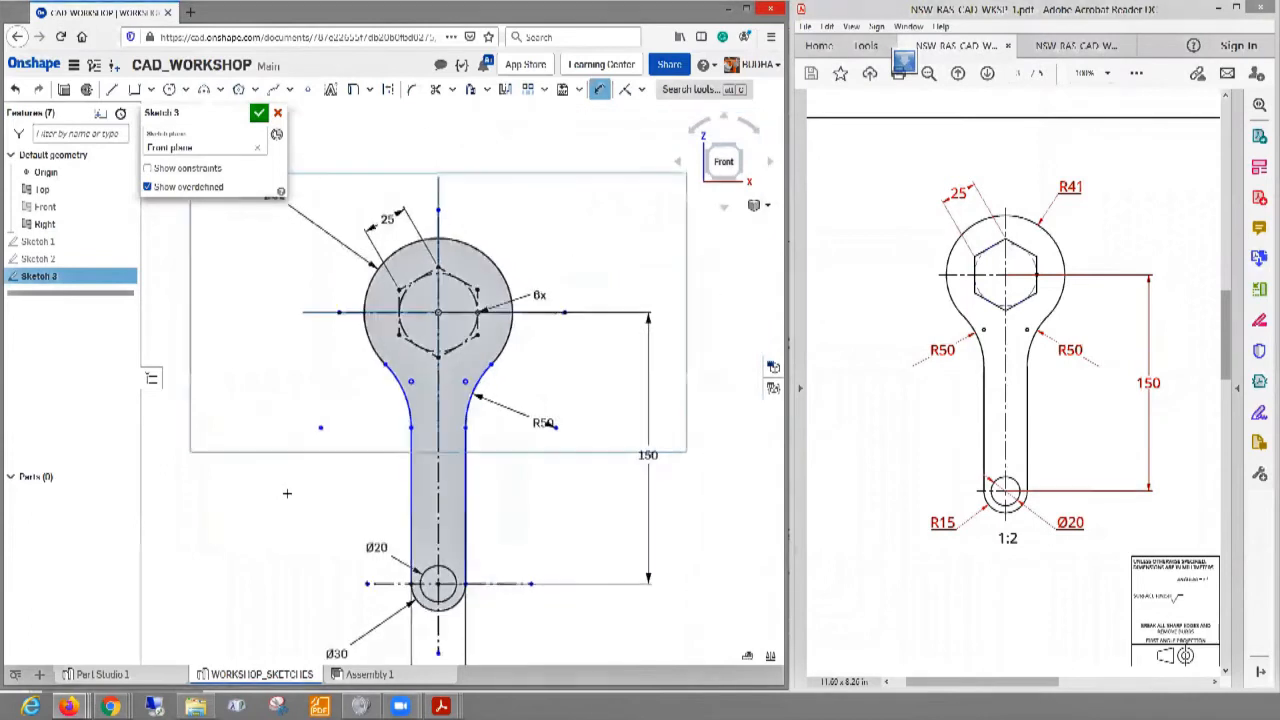
click(258, 115)
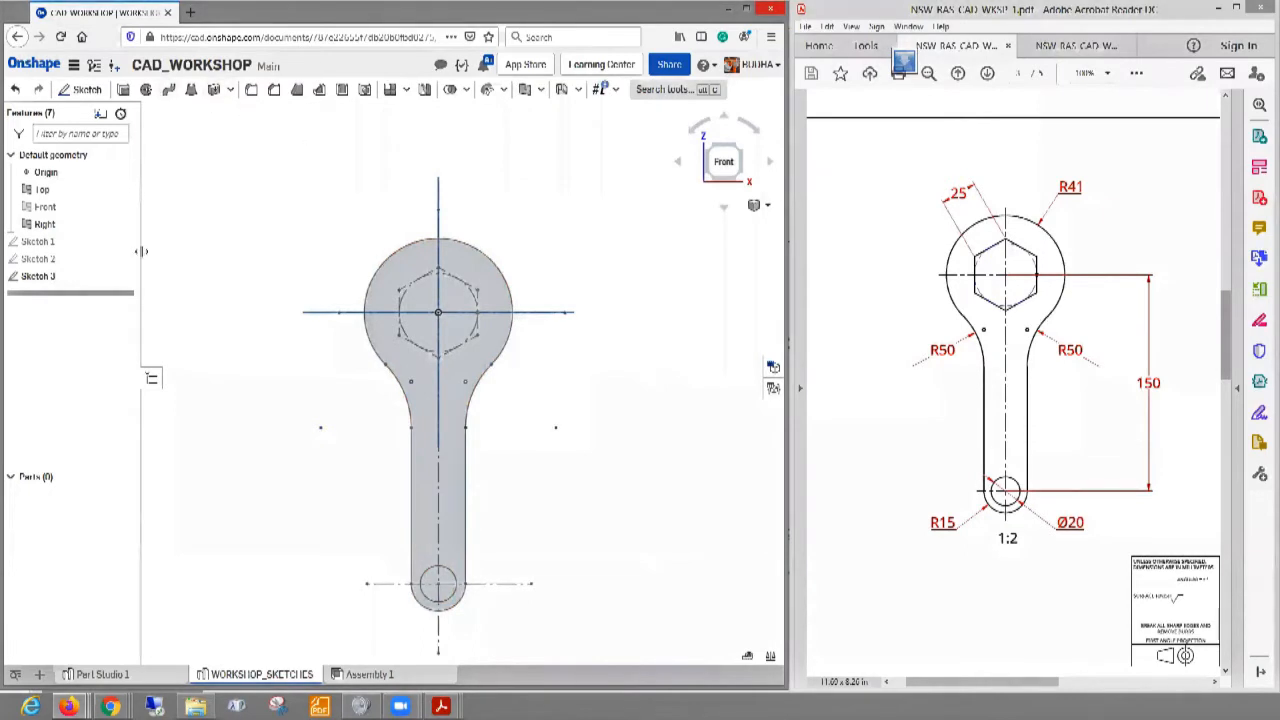
click(40, 276)
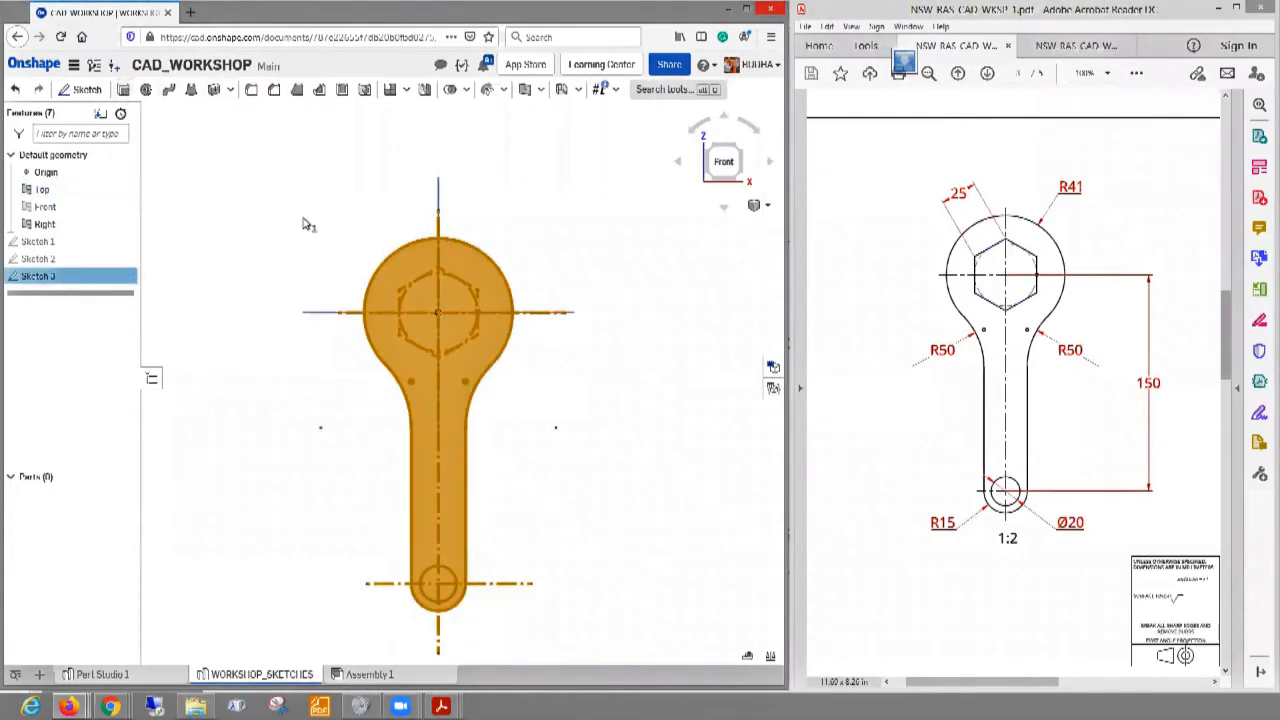
key(shift+e)
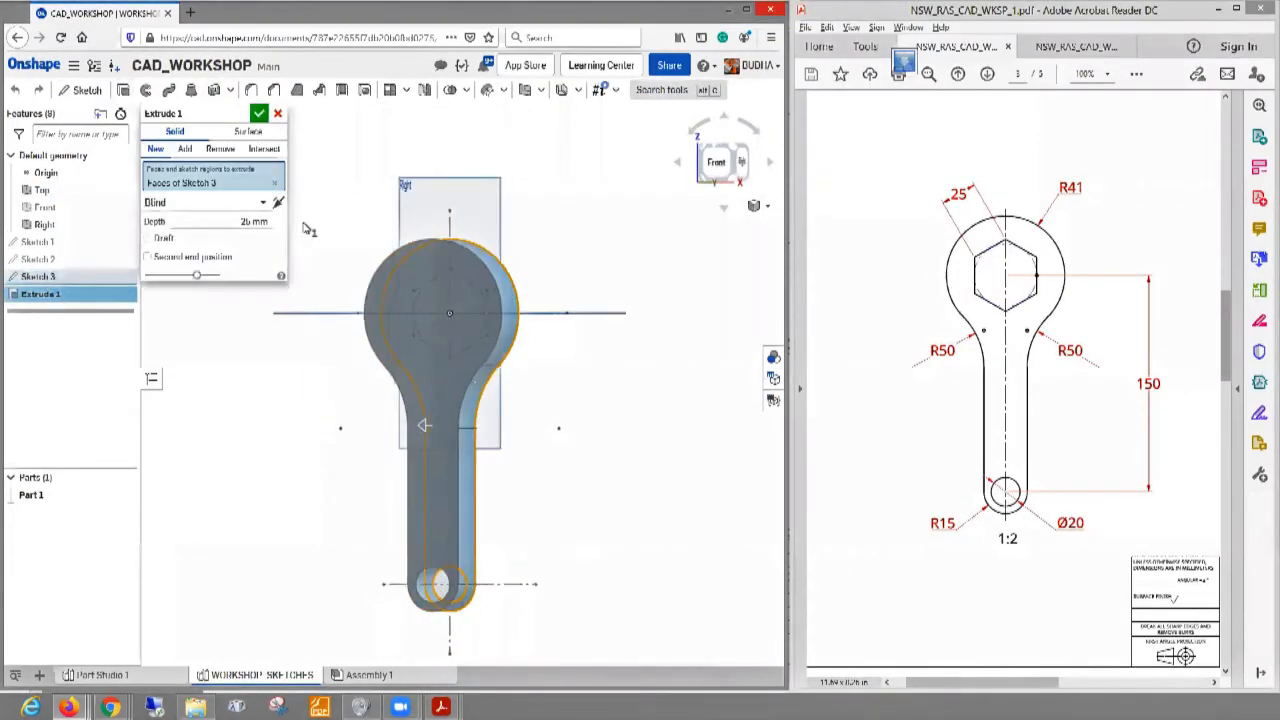
click(279, 114)
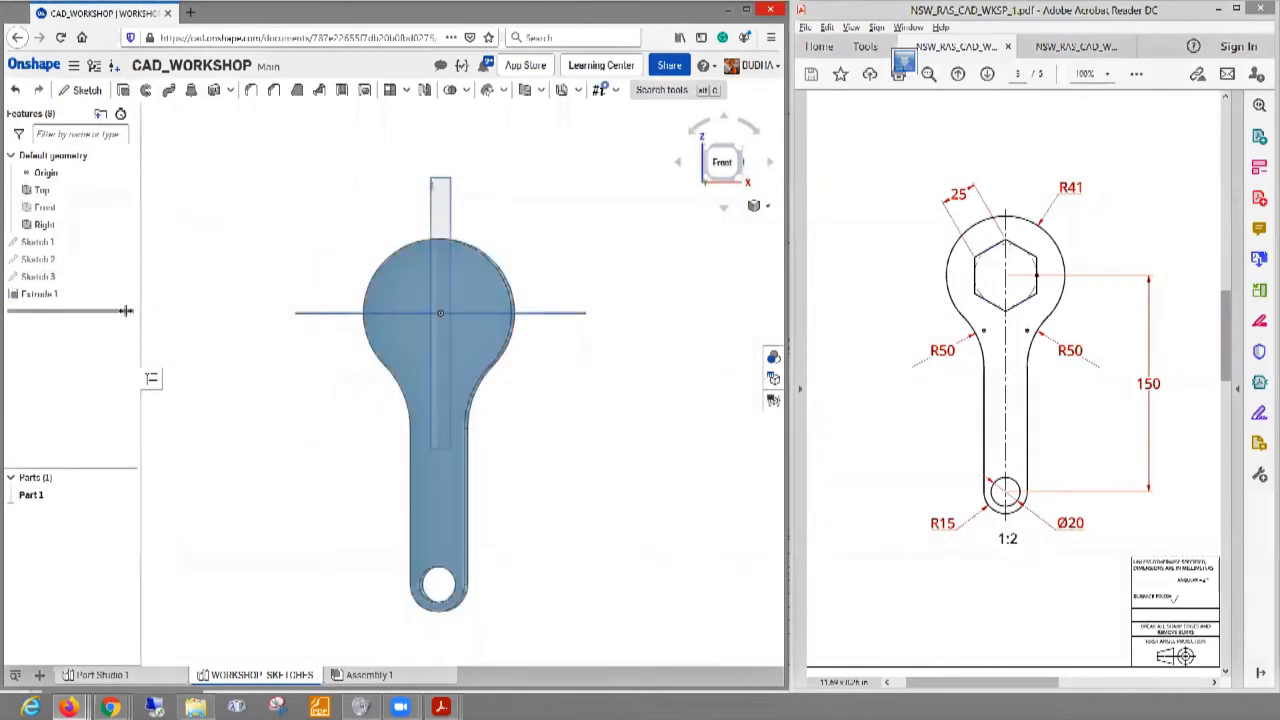
- Reopen Sketch 3 for editing and view the wrench head square to the Front plane
right_click(42, 278)
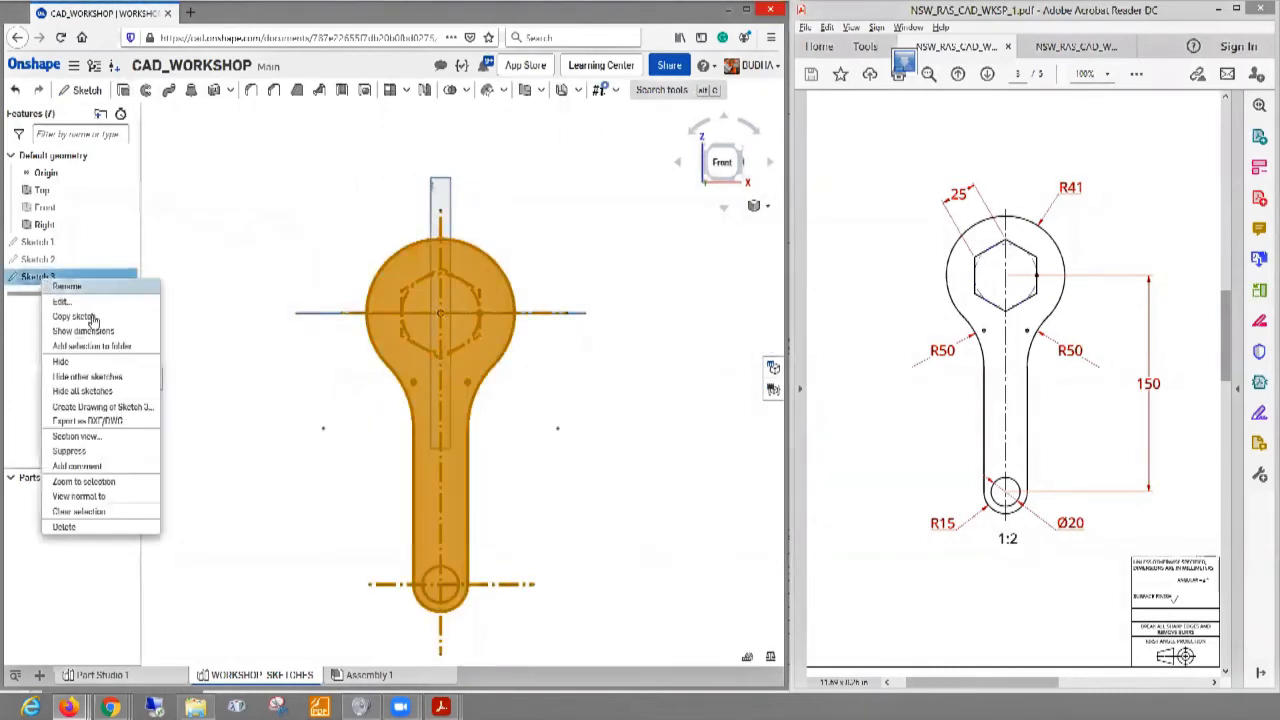
click(75, 301)
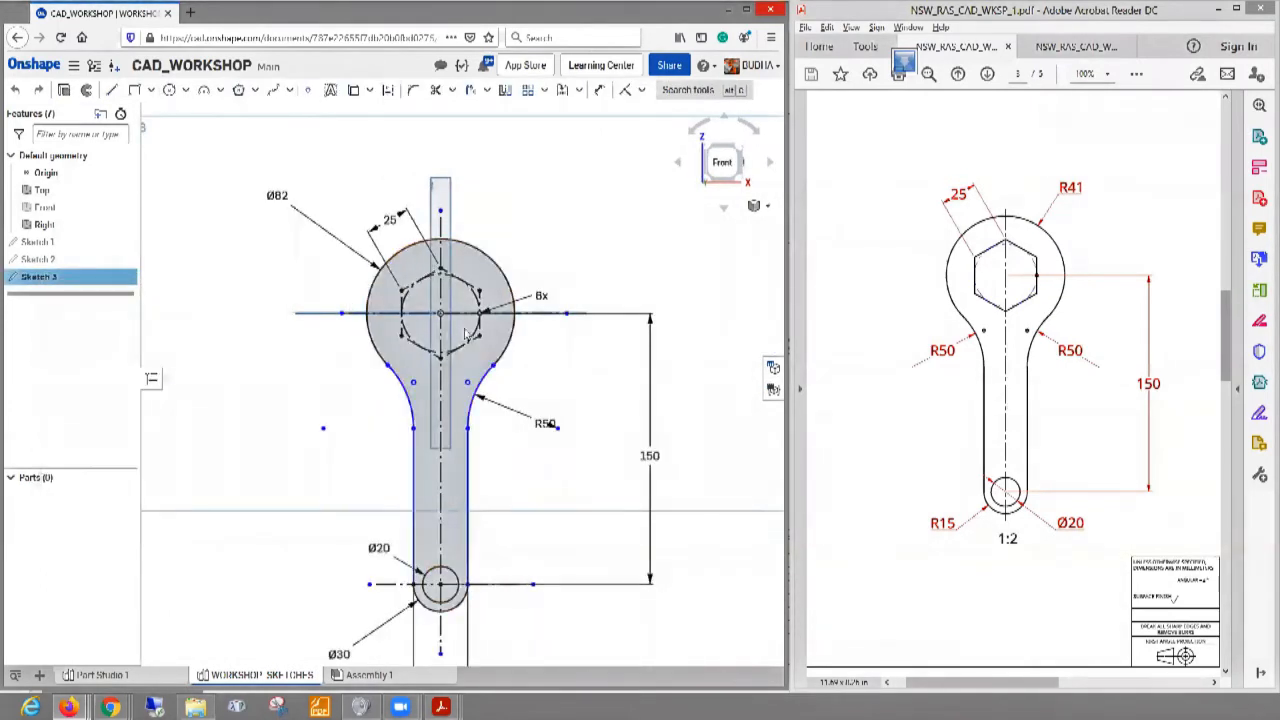
click(723, 164)
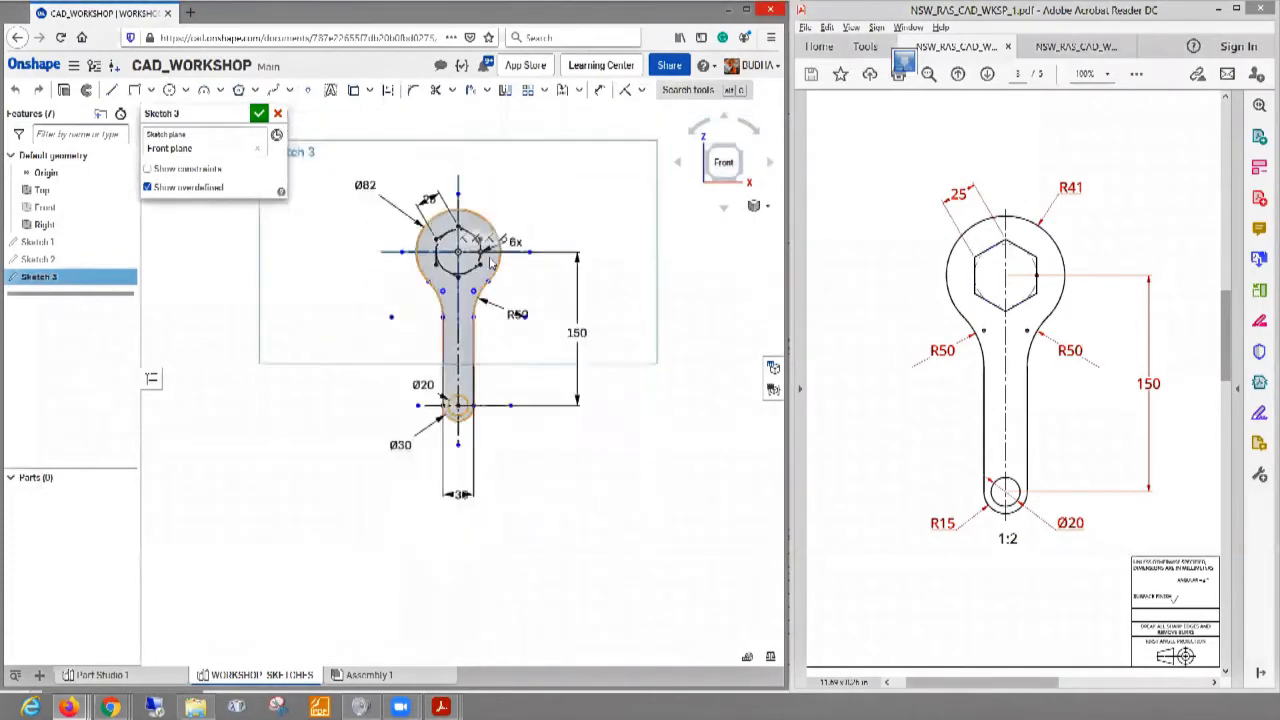
scroll(480, 255, up, 5)
middle_drag(636, 393, 681, 469)
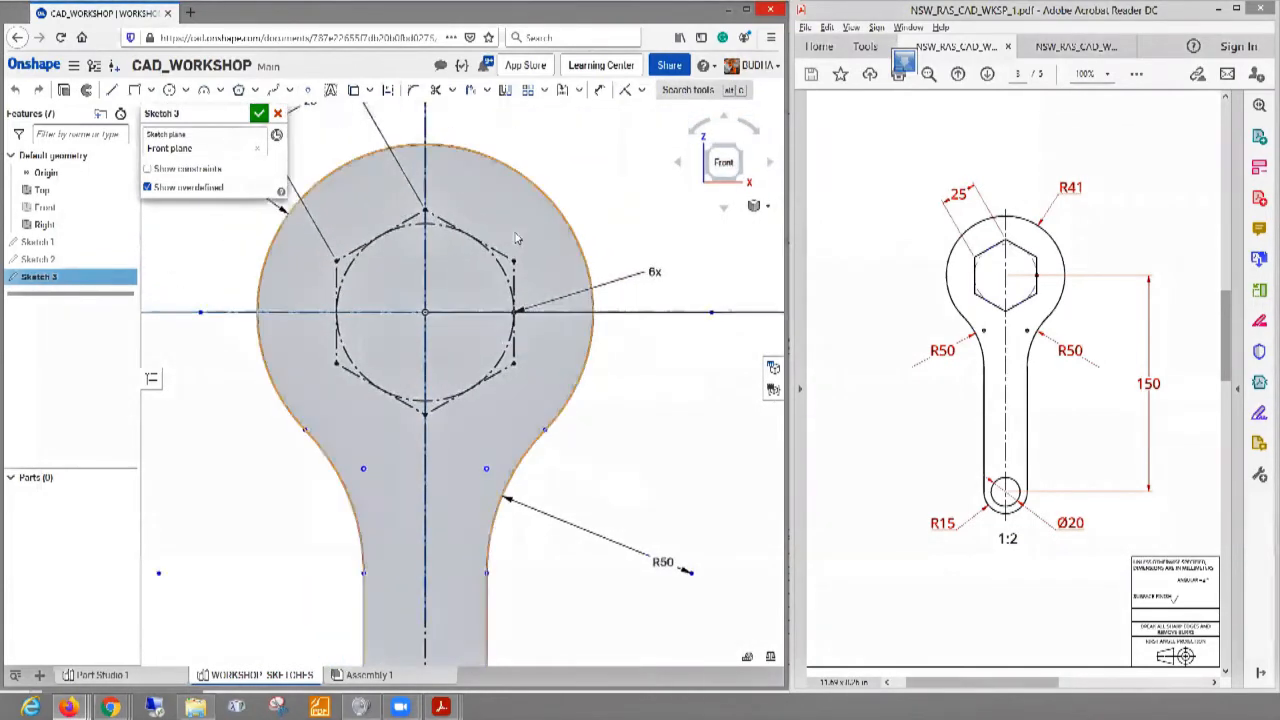
scroll(506, 258, down, 1)
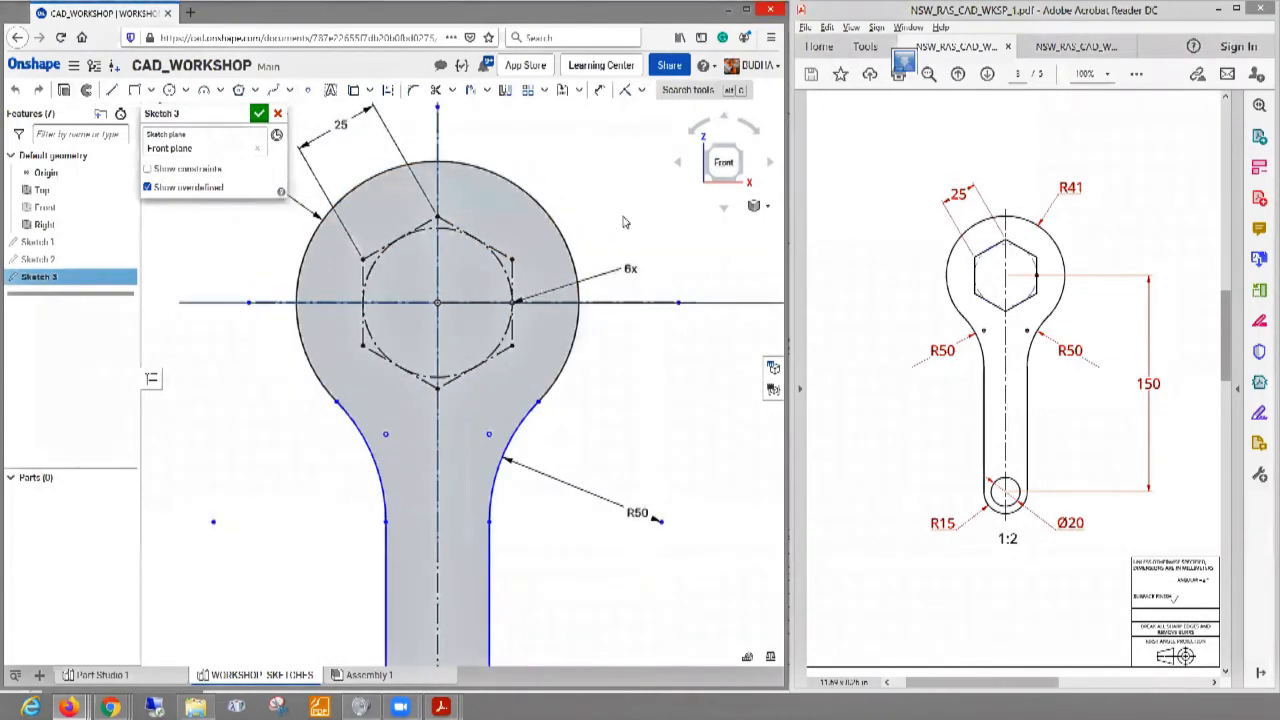
scroll(623, 222, down, 1)
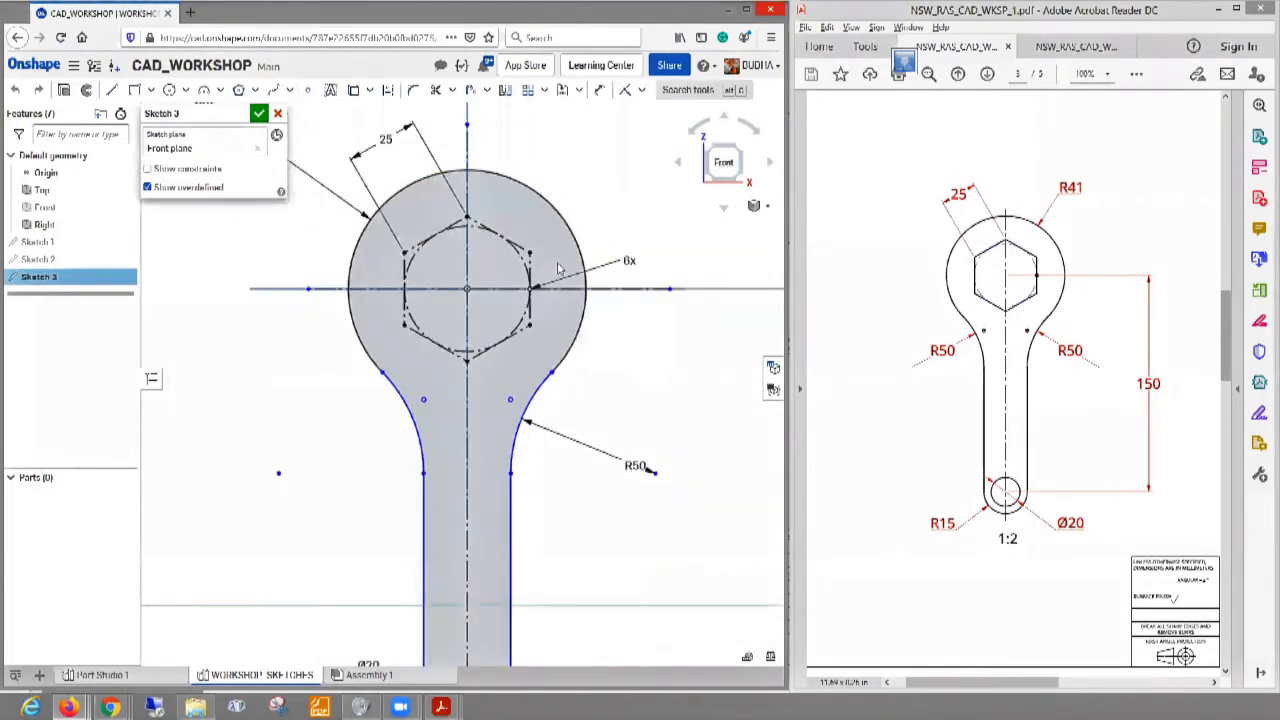
- Delete the construction-line hexagon in the wrench head, including its inner circle and all six sides
click(519, 326)
key(Delete)
click(520, 331)
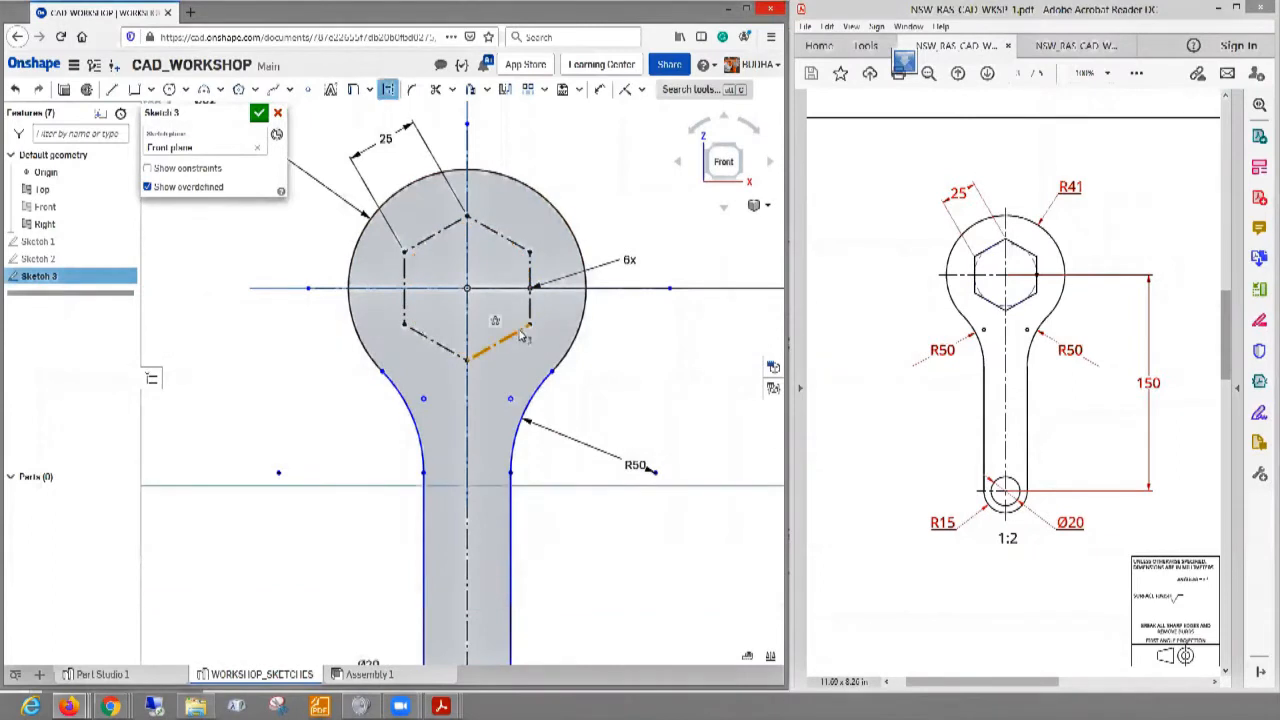
key(Delete)
click(530, 303)
key(Delete)
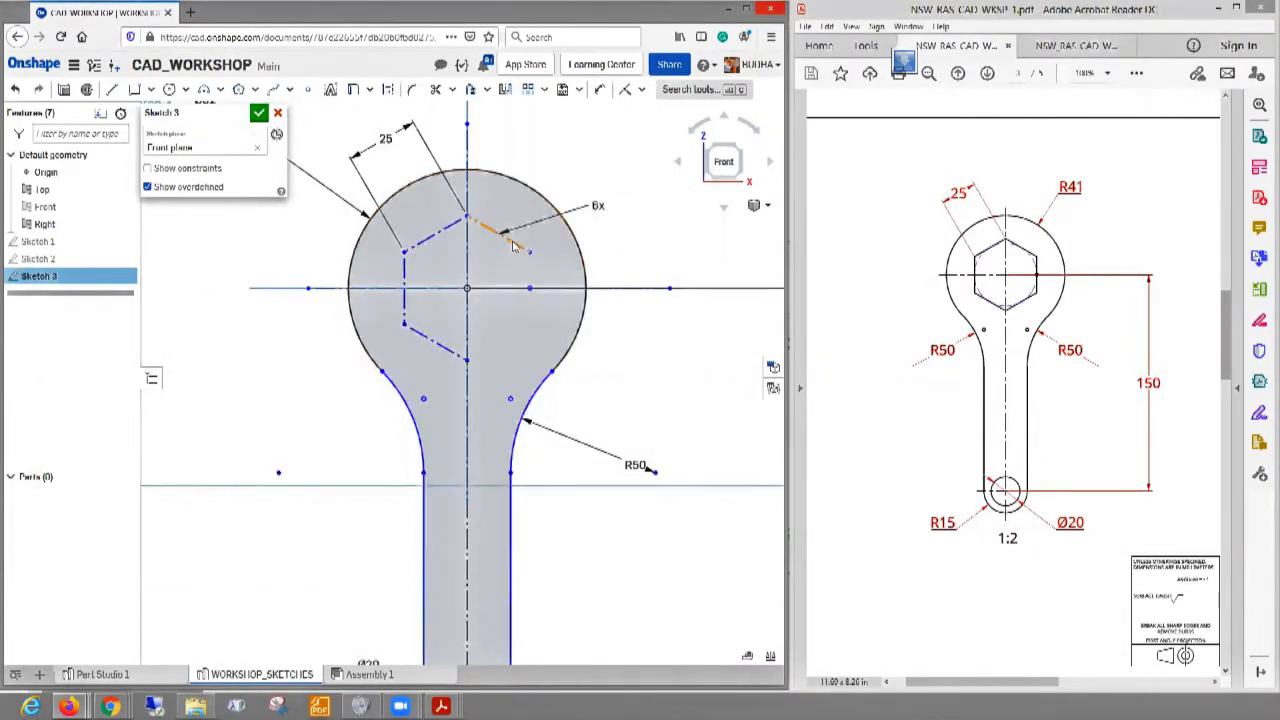
click(505, 238)
key(Delete)
click(432, 236)
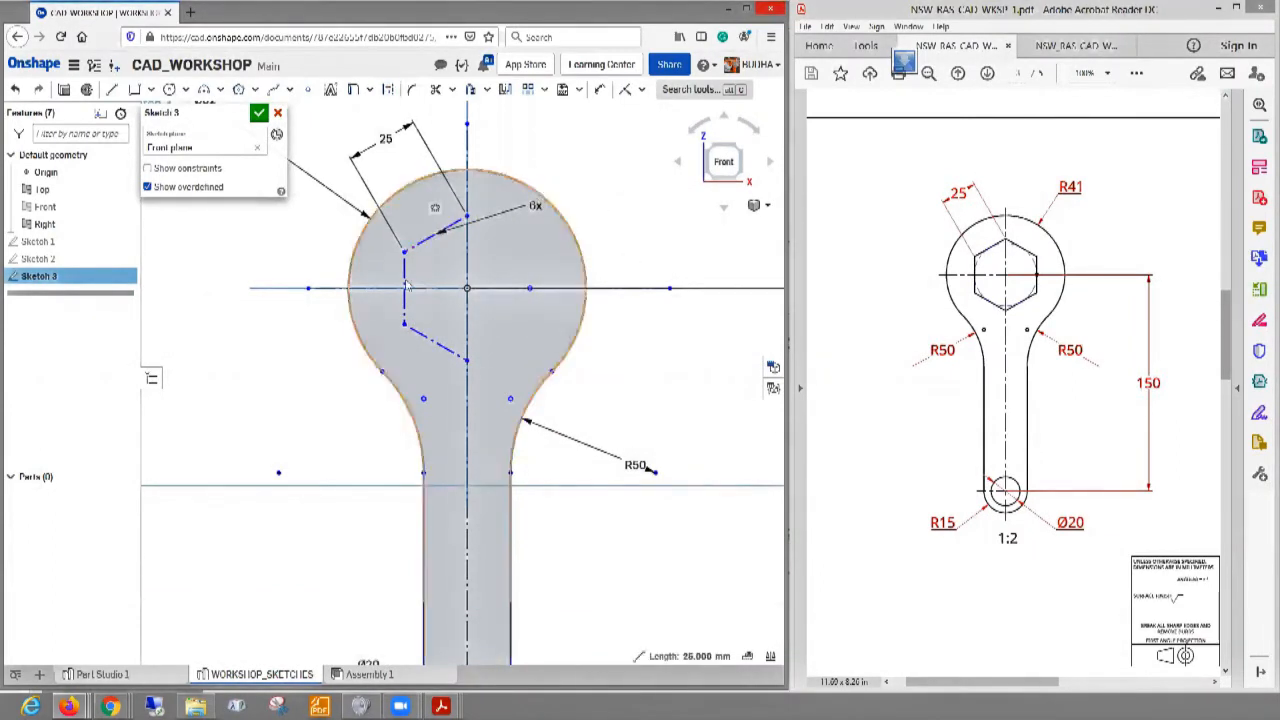
key(Delete)
click(405, 275)
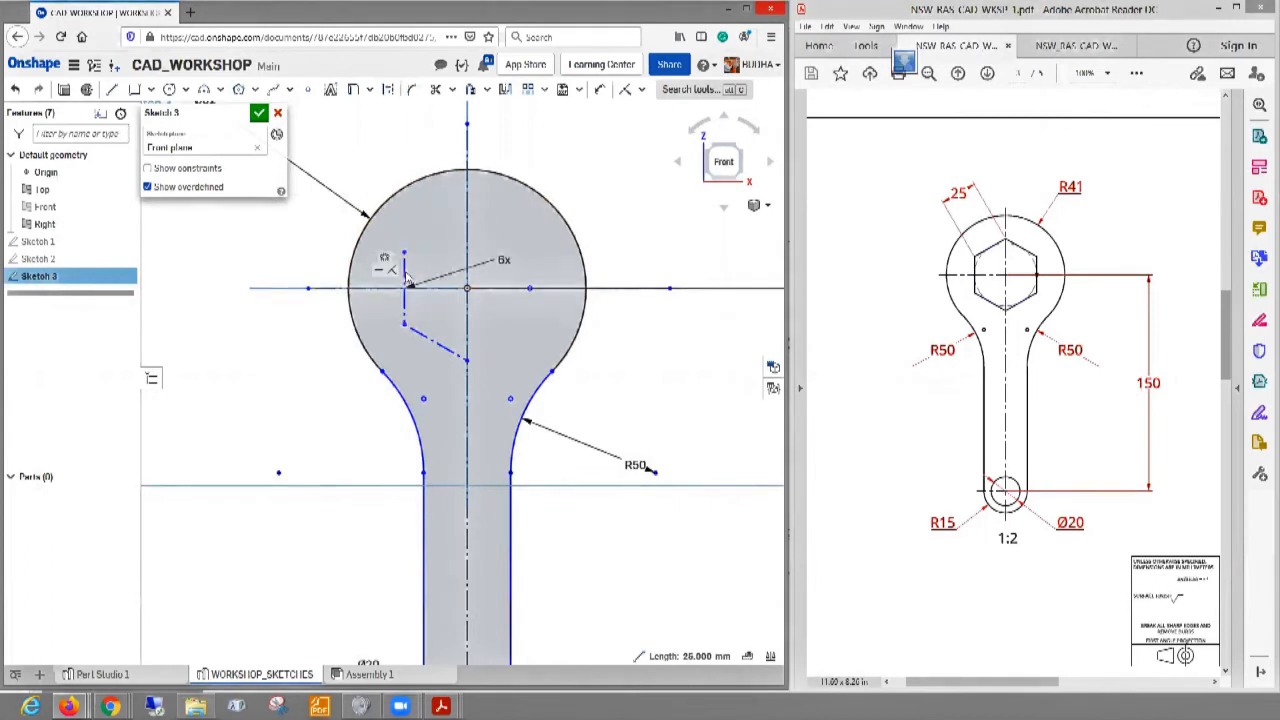
click(442, 349)
key(Delete)
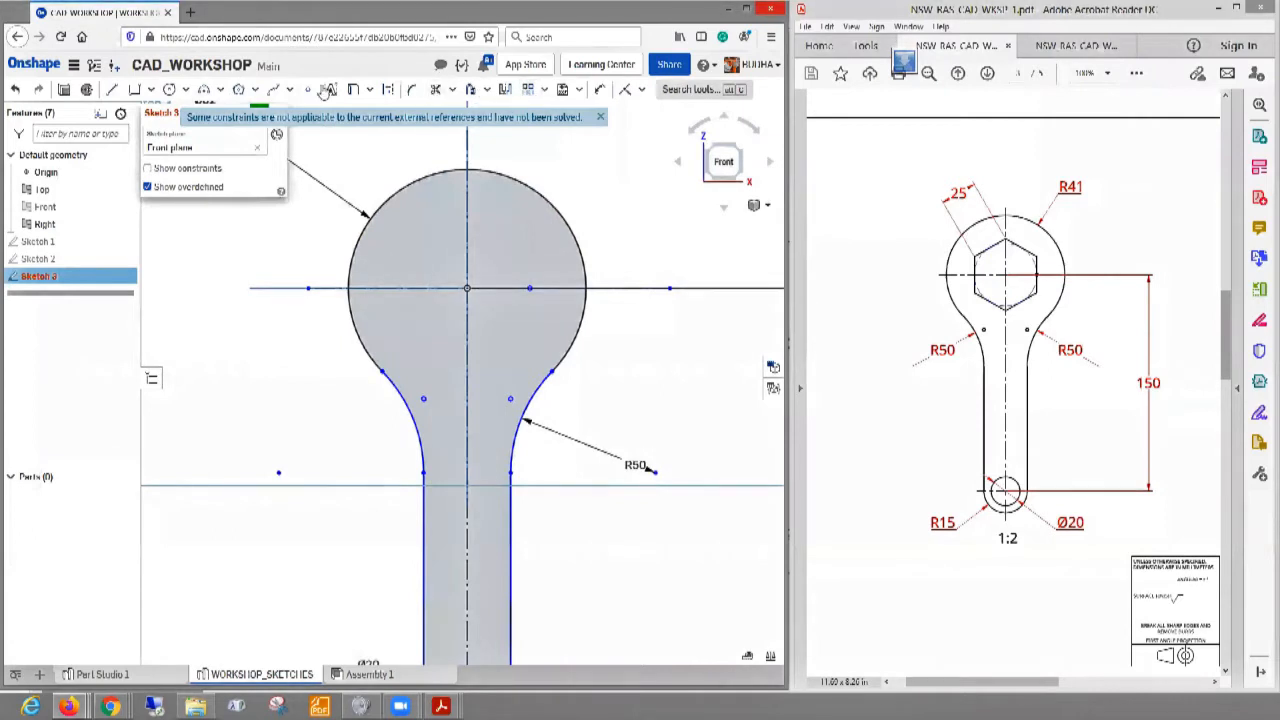
- Draw a six-sided inscribed polygon in solid lines, centred on the head circle with its upper vertex on the vertical centreline
click(240, 89)
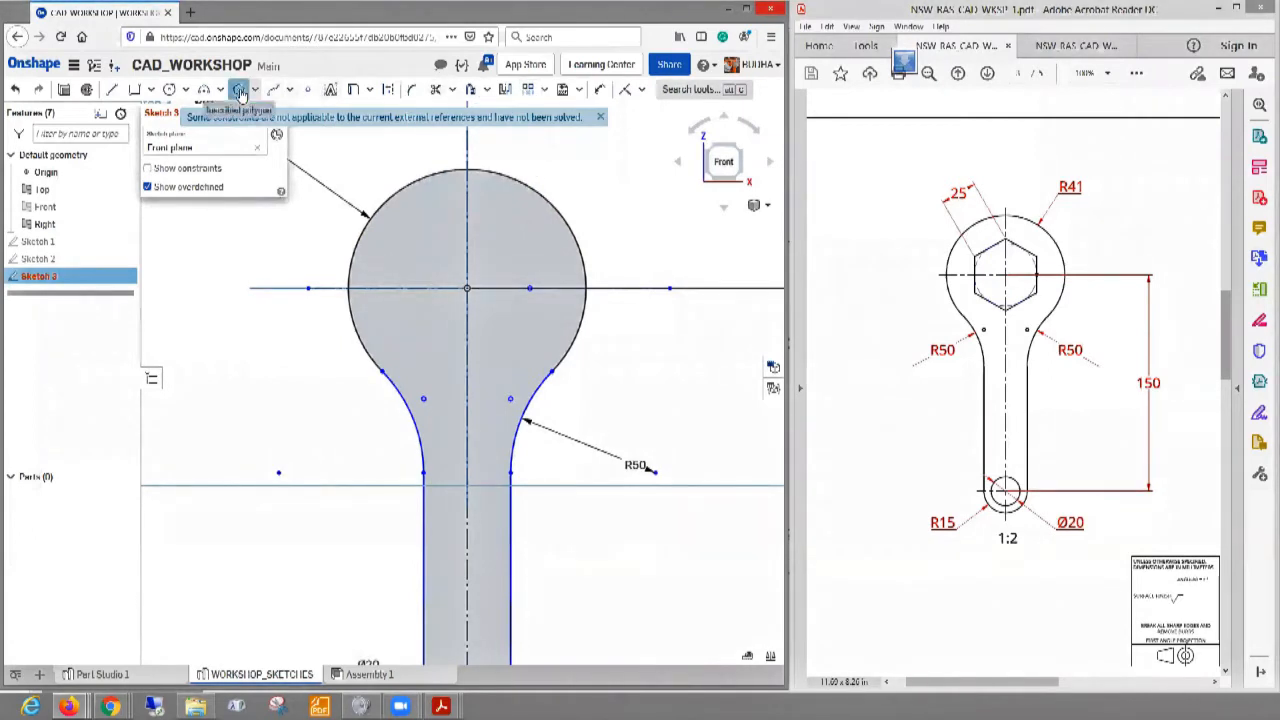
click(467, 288)
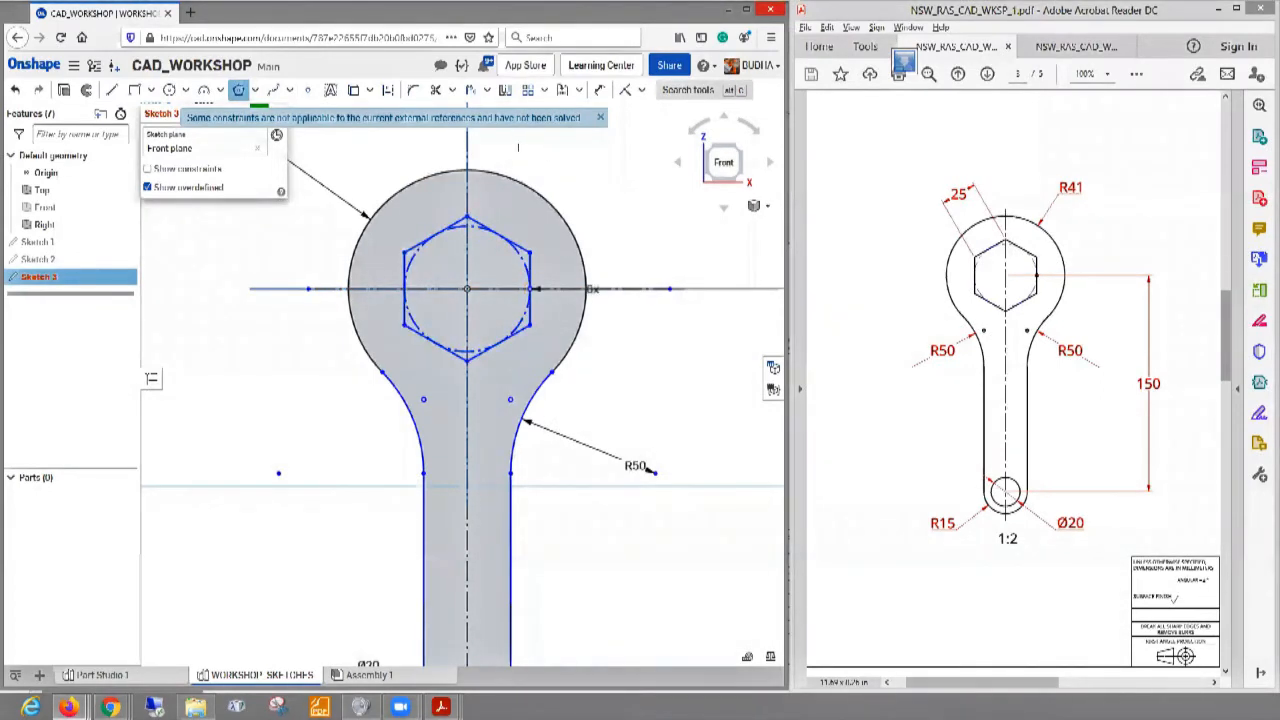
click(371, 157)
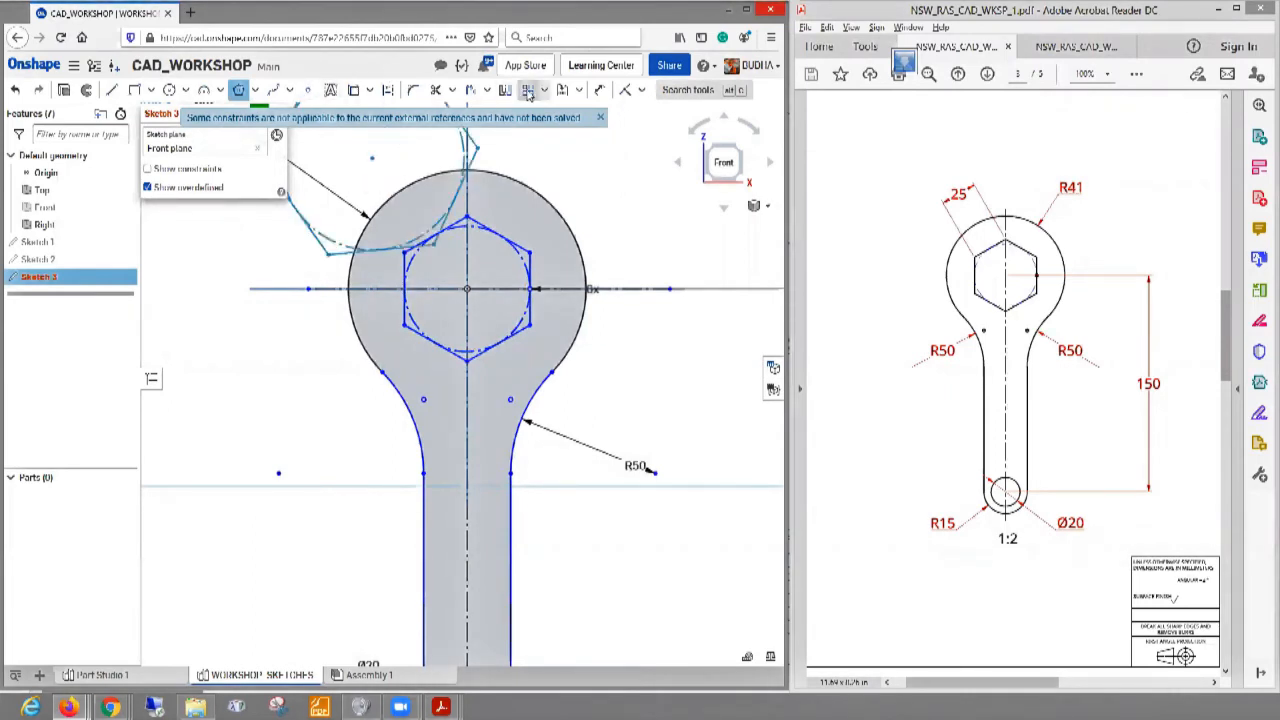
key(Escape)
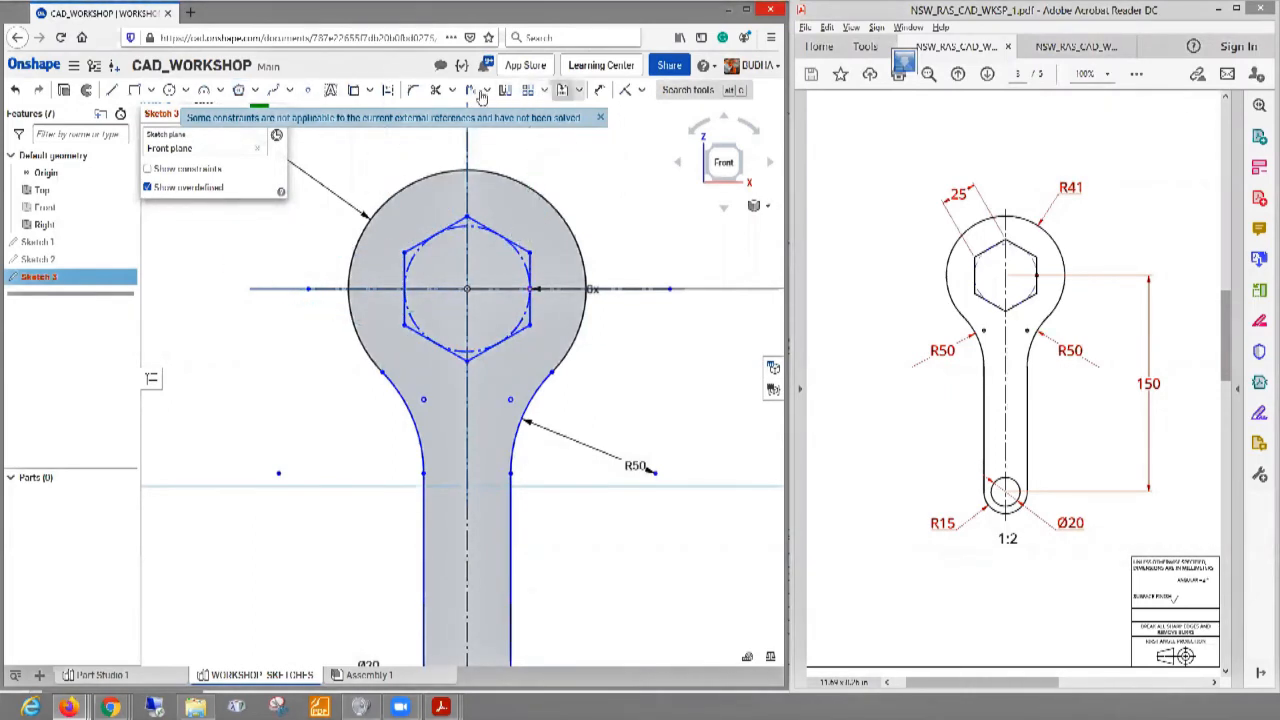
- Dimension the hexagon's upper-left side to 25 mm and finish Sketch 3
click(600, 91)
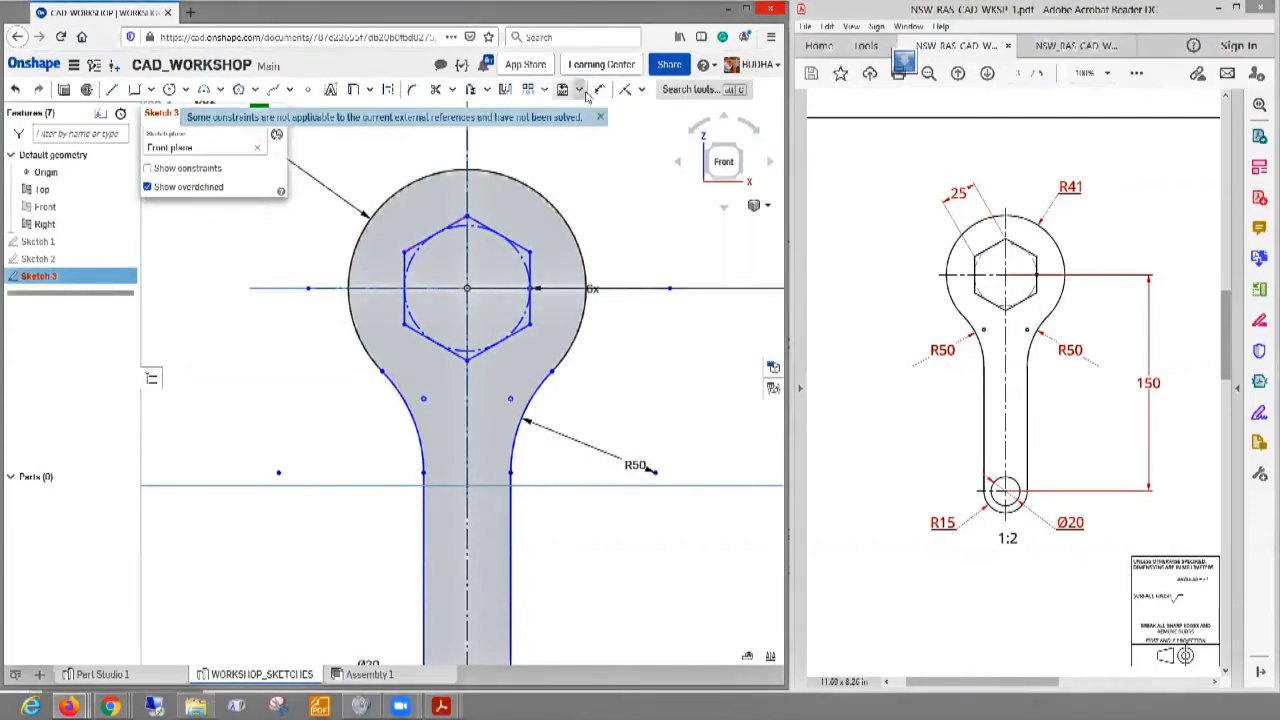
click(447, 228)
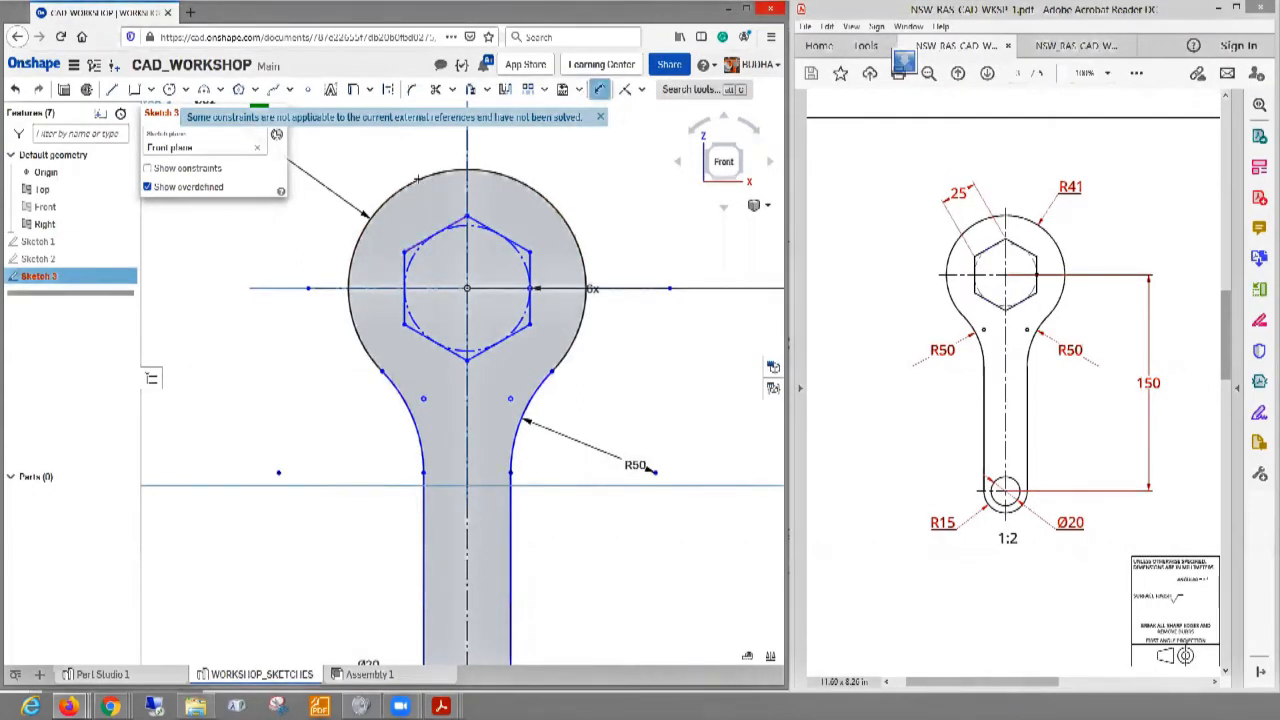
click(382, 171)
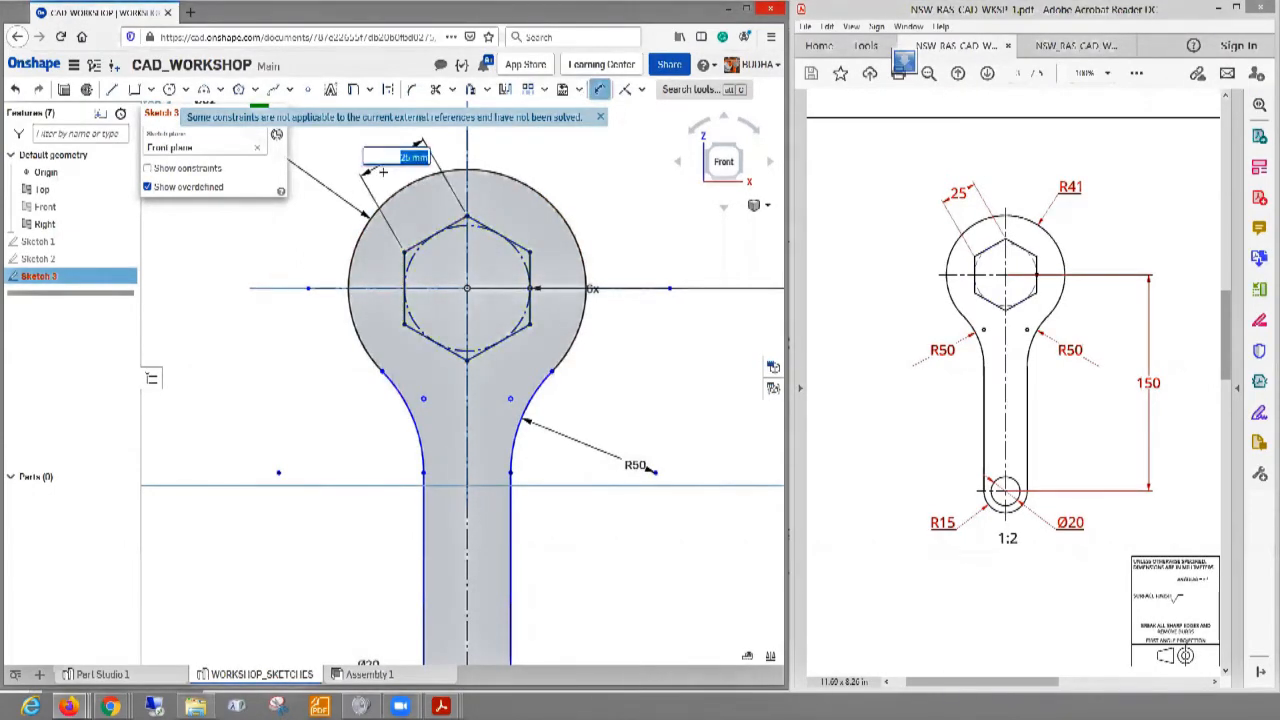
key(Return)
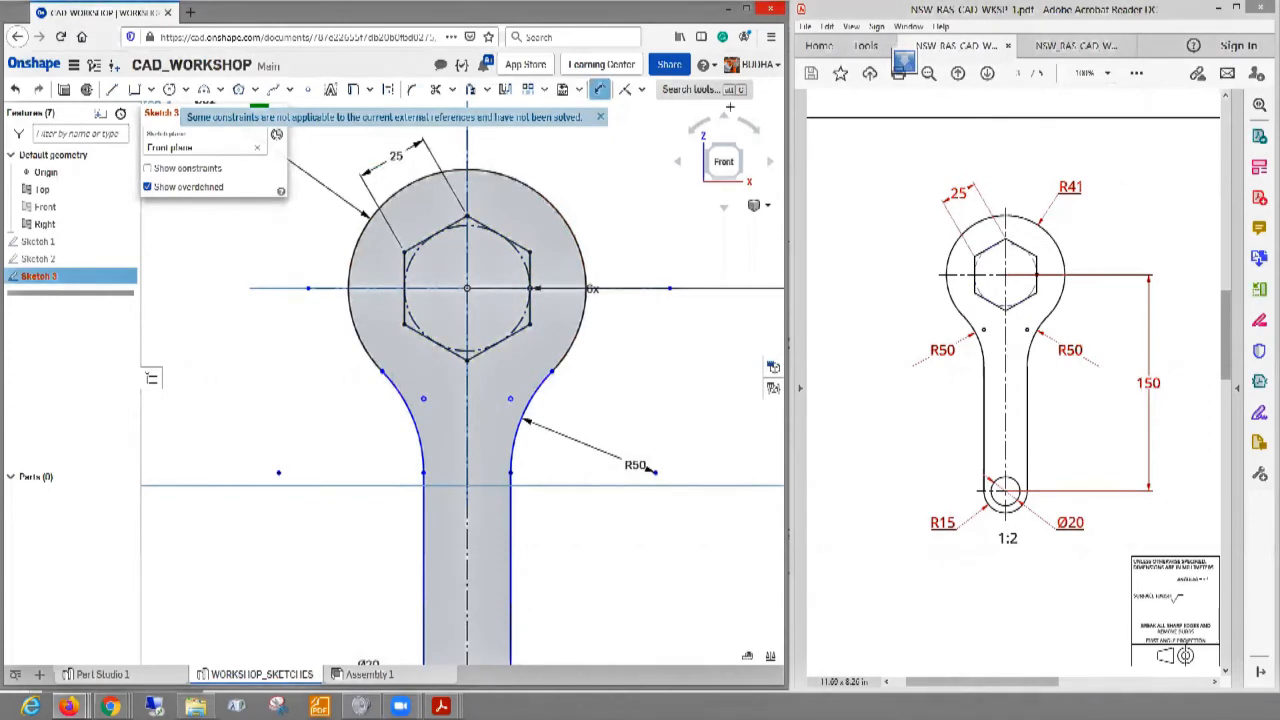
click(600, 117)
click(258, 113)
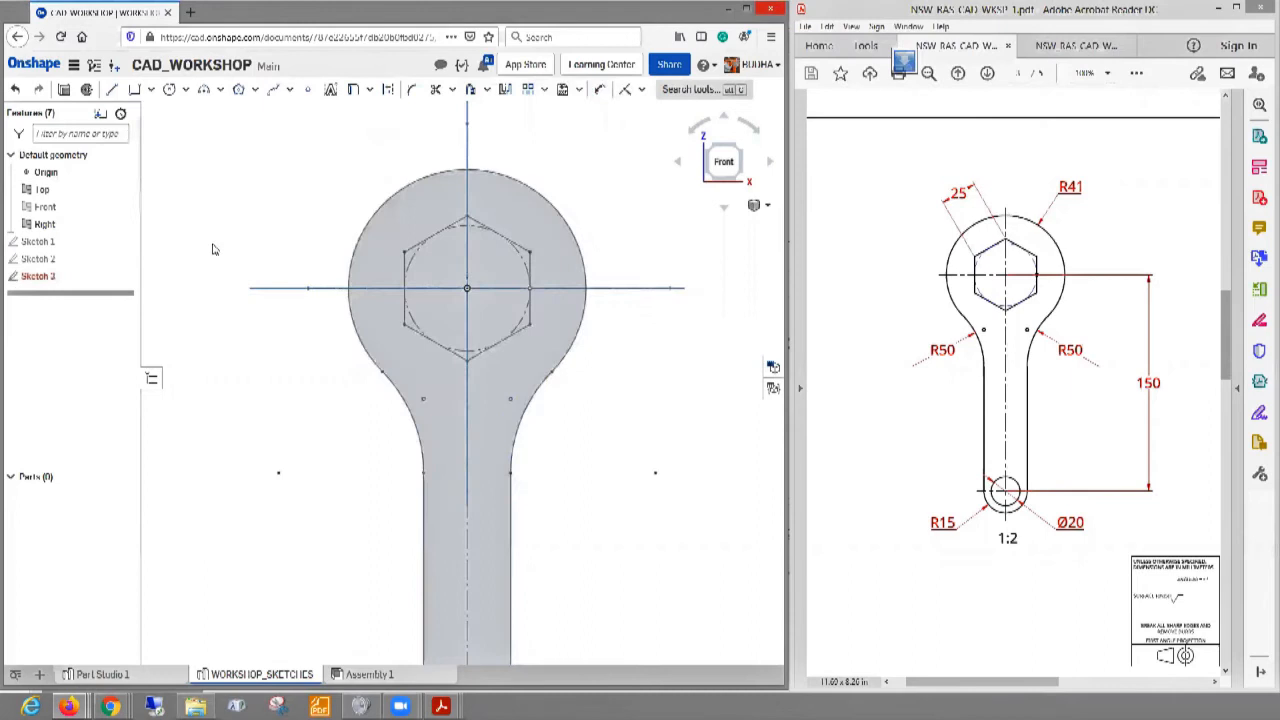
- Reopen Sketch 3 to check the whole wrench profile for unsolved constraints, and close the sketch again
right_click(40, 280)
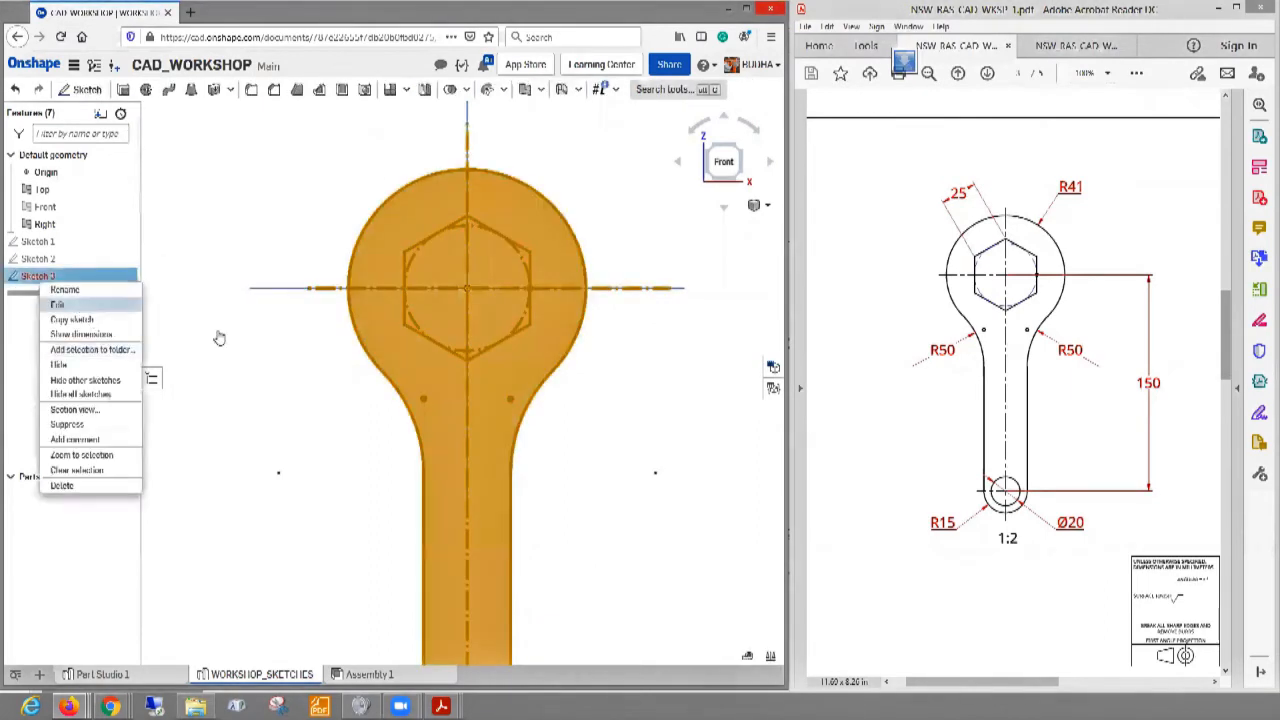
scroll(333, 401, down, 4)
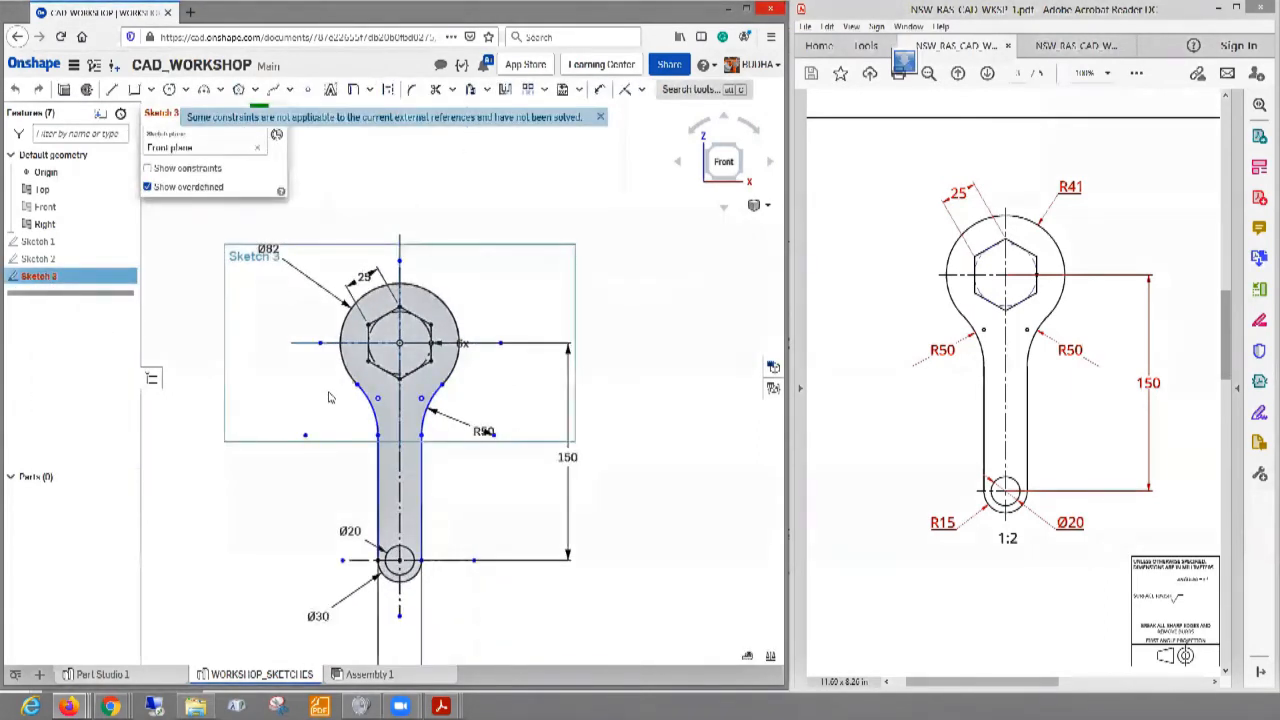
mouse_move(278, 424)
middle_down()
mouse_move(291, 371)
mouse_move(311, 360)
middle_up()
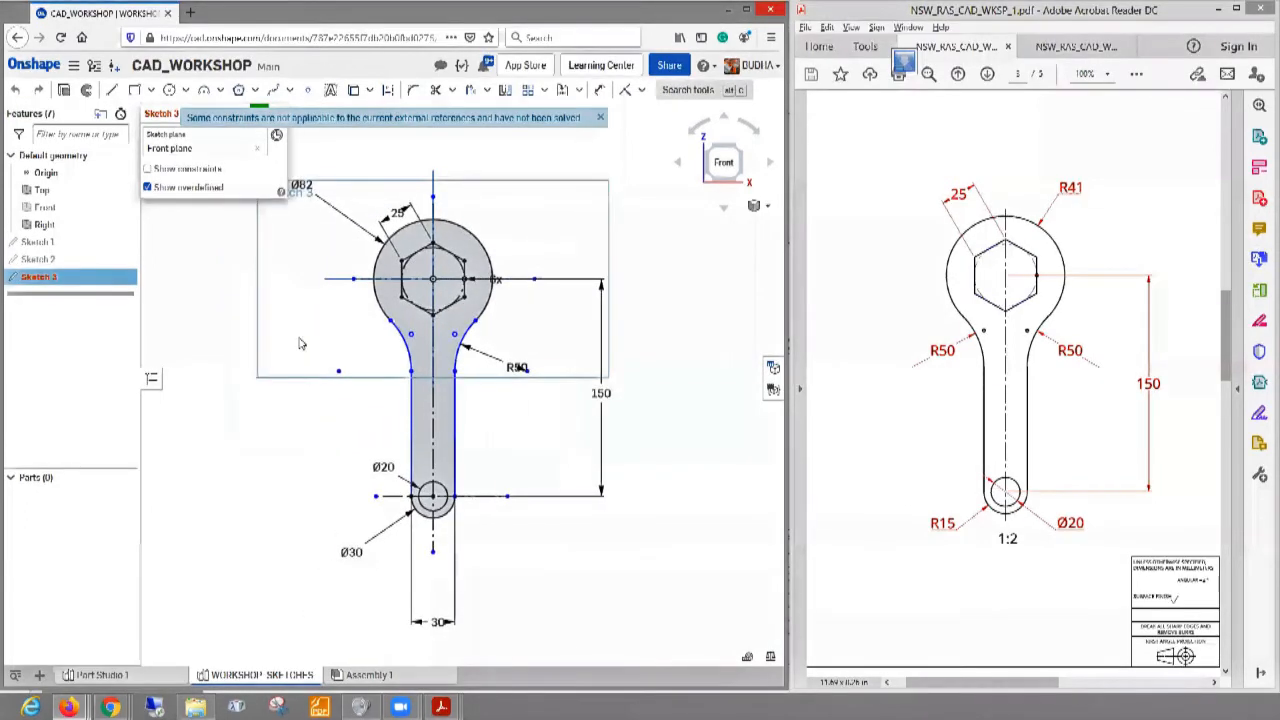
click(599, 119)
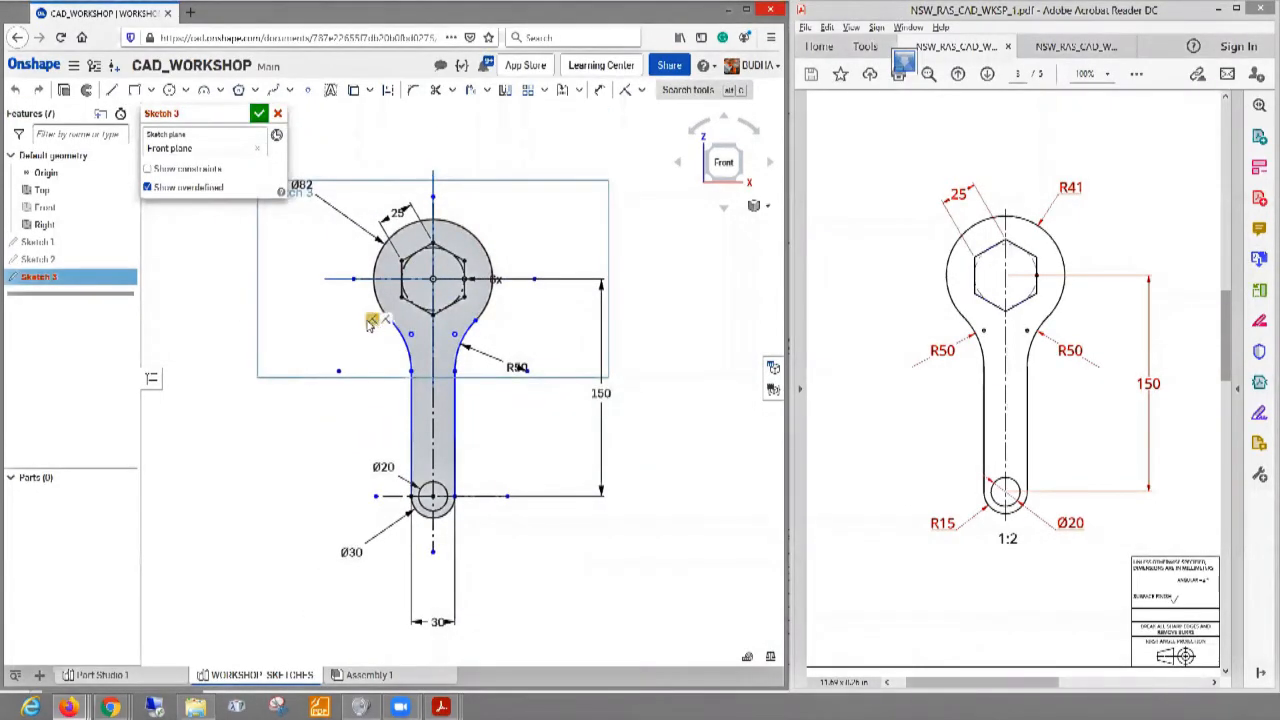
click(259, 113)
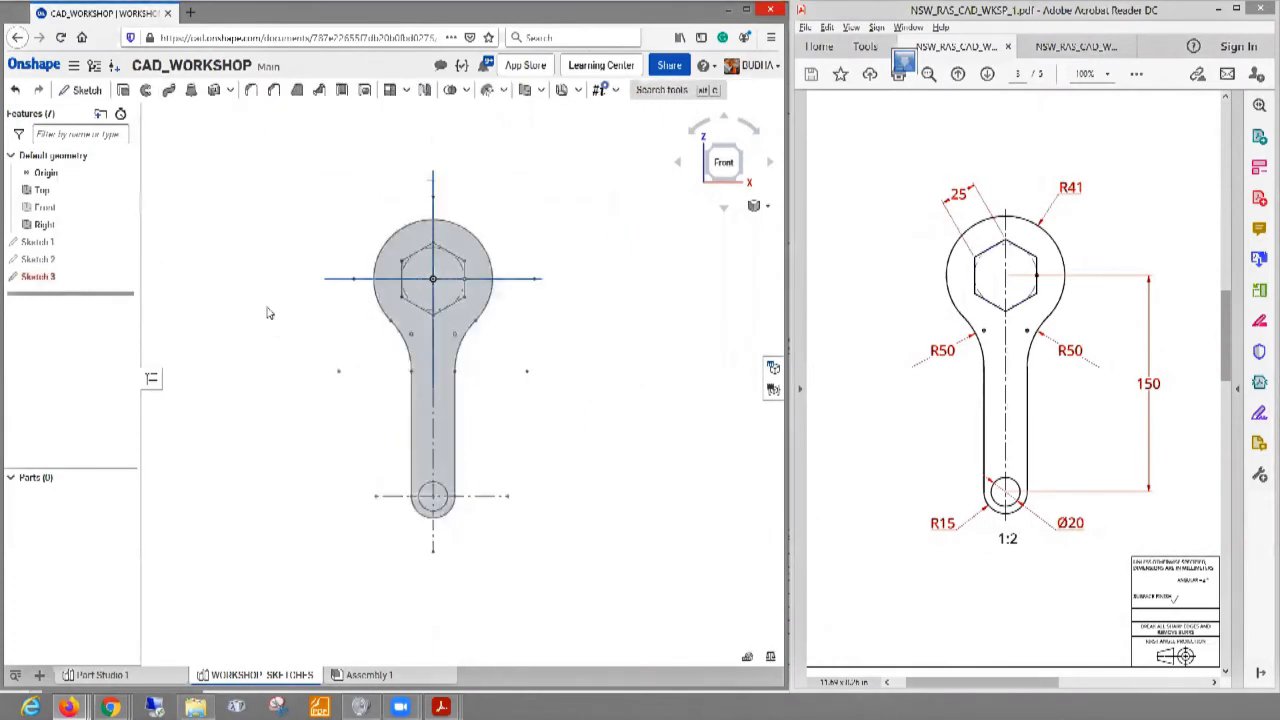
- Reopen Sketch 3, check the head, hexagon and handle for unsolved constraints, dismiss the warning, and finish the sketch
right_click(62, 277)
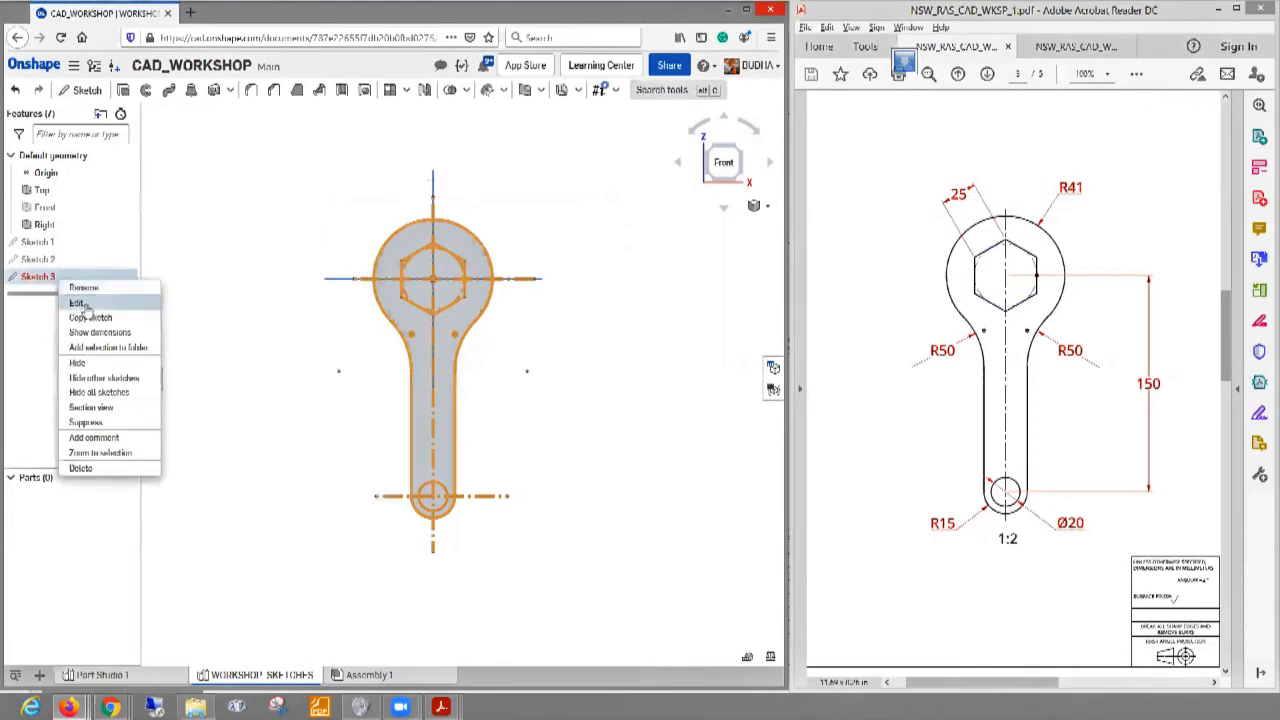
click(80, 305)
scroll(463, 263, up, 5)
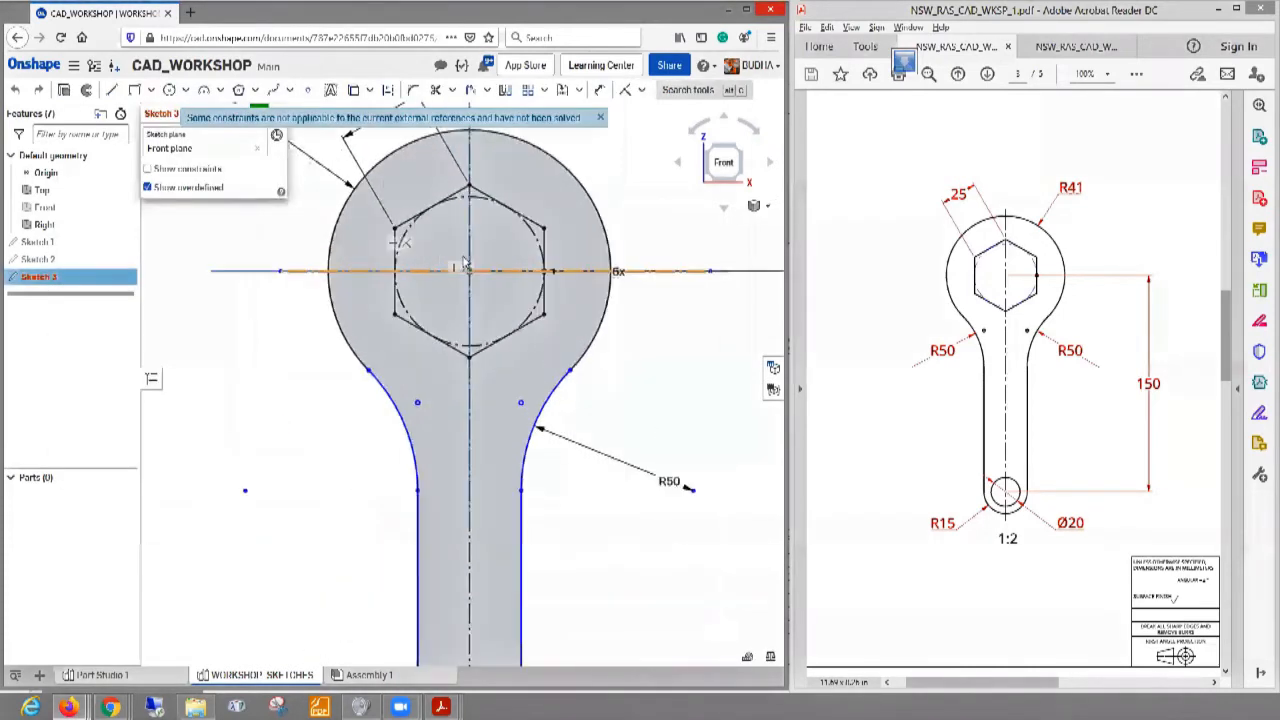
scroll(467, 305, down, 2)
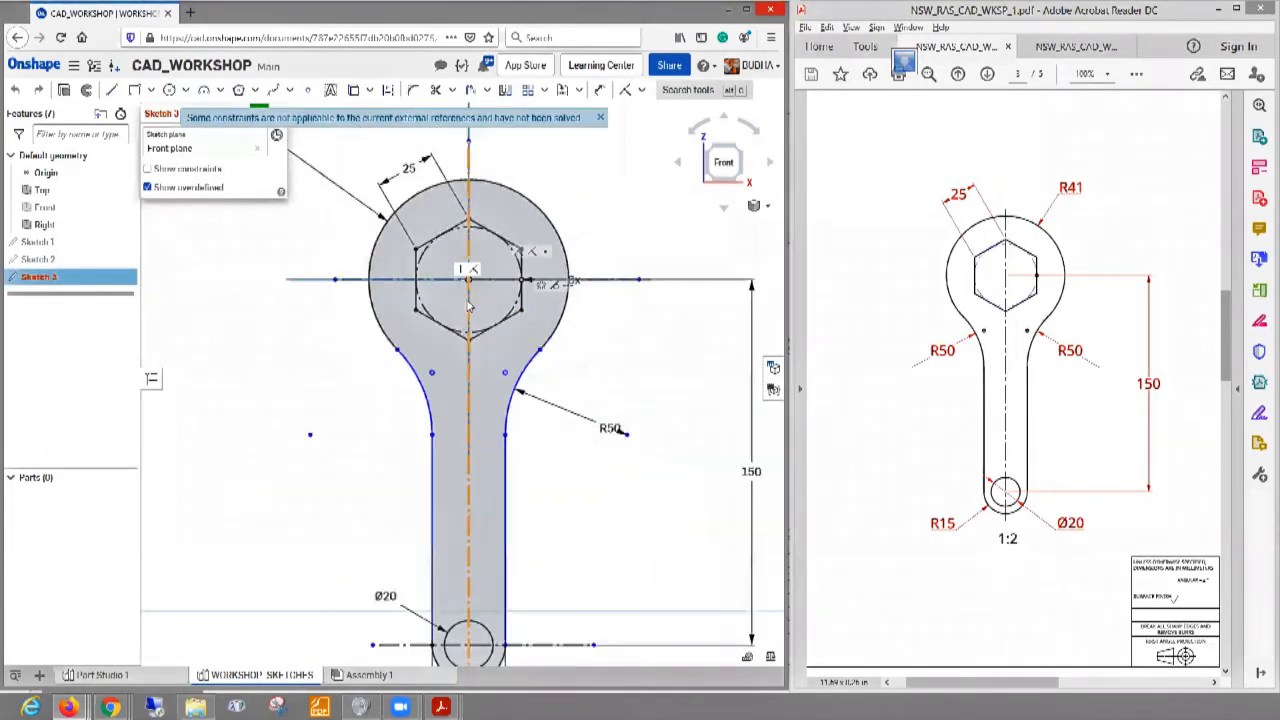
scroll(640, 300, up, 1)
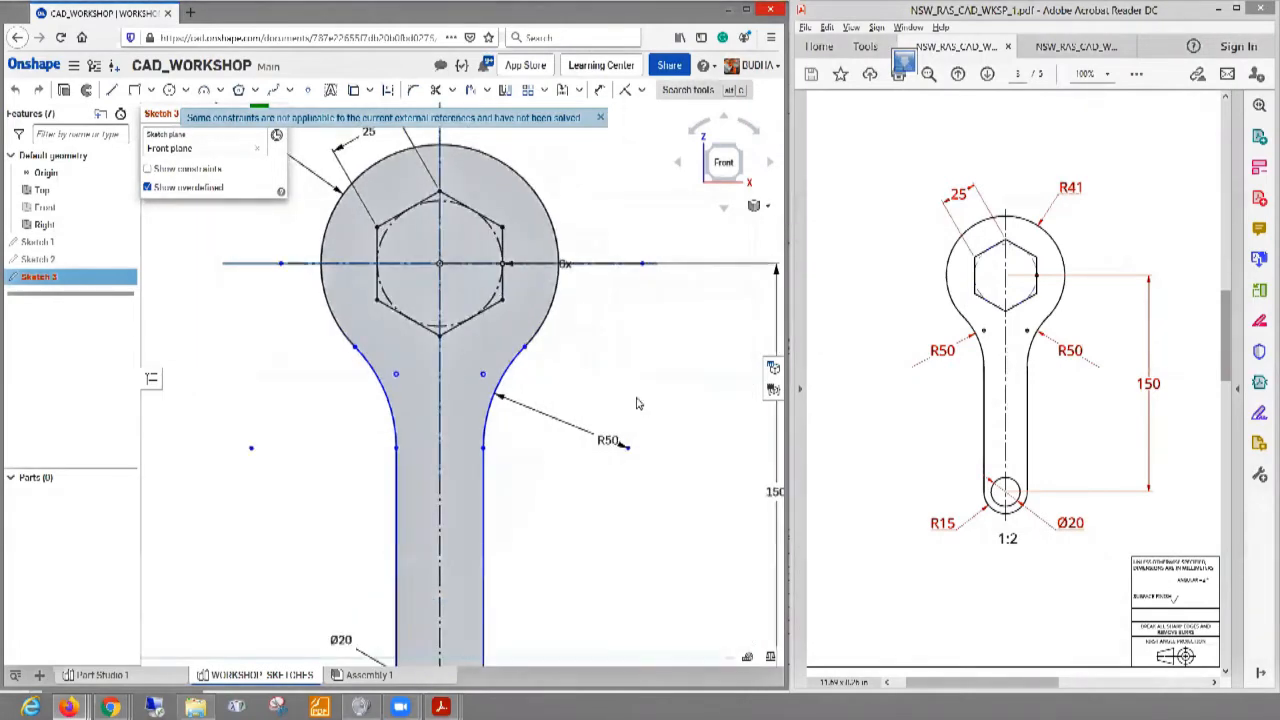
scroll(638, 403, down, 2)
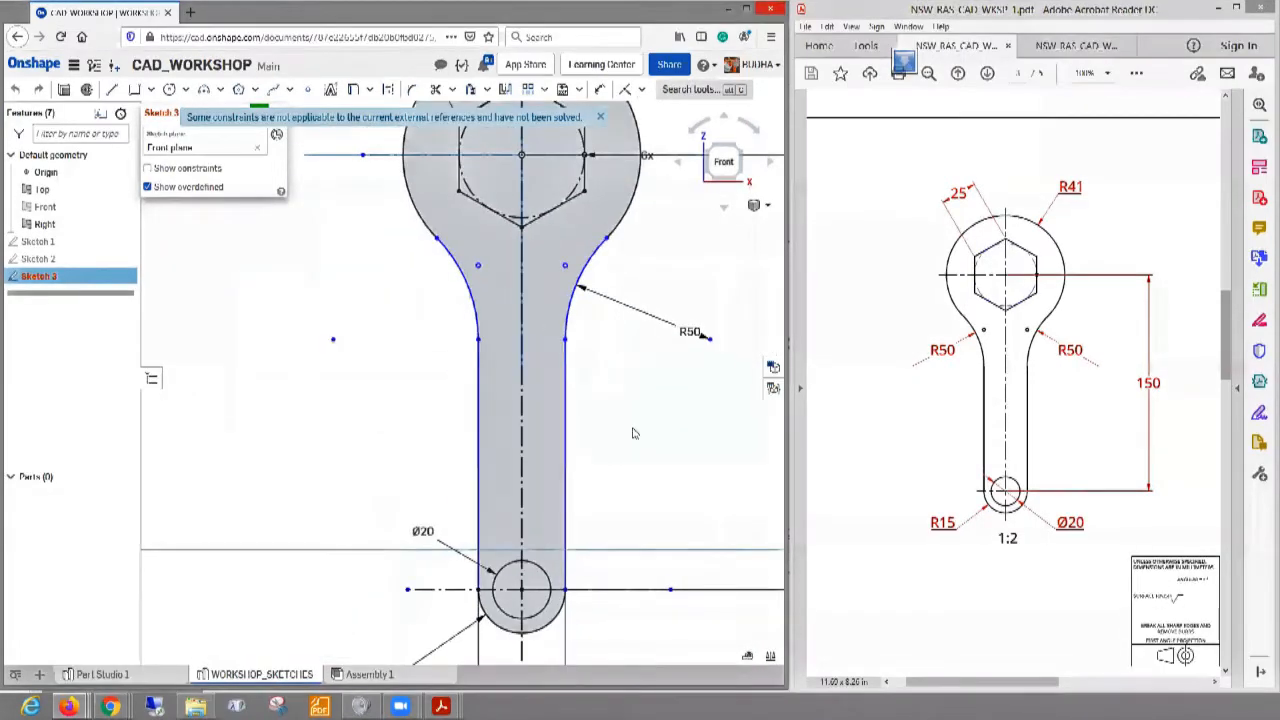
click(602, 118)
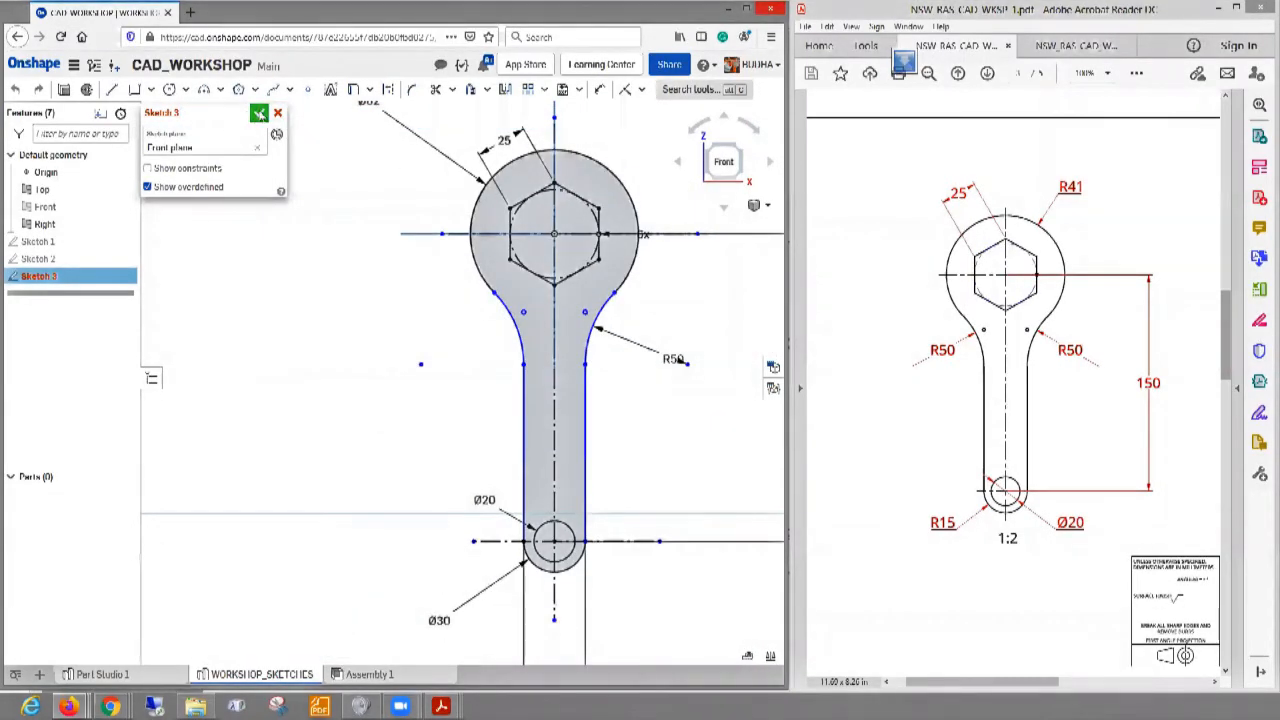
click(259, 114)
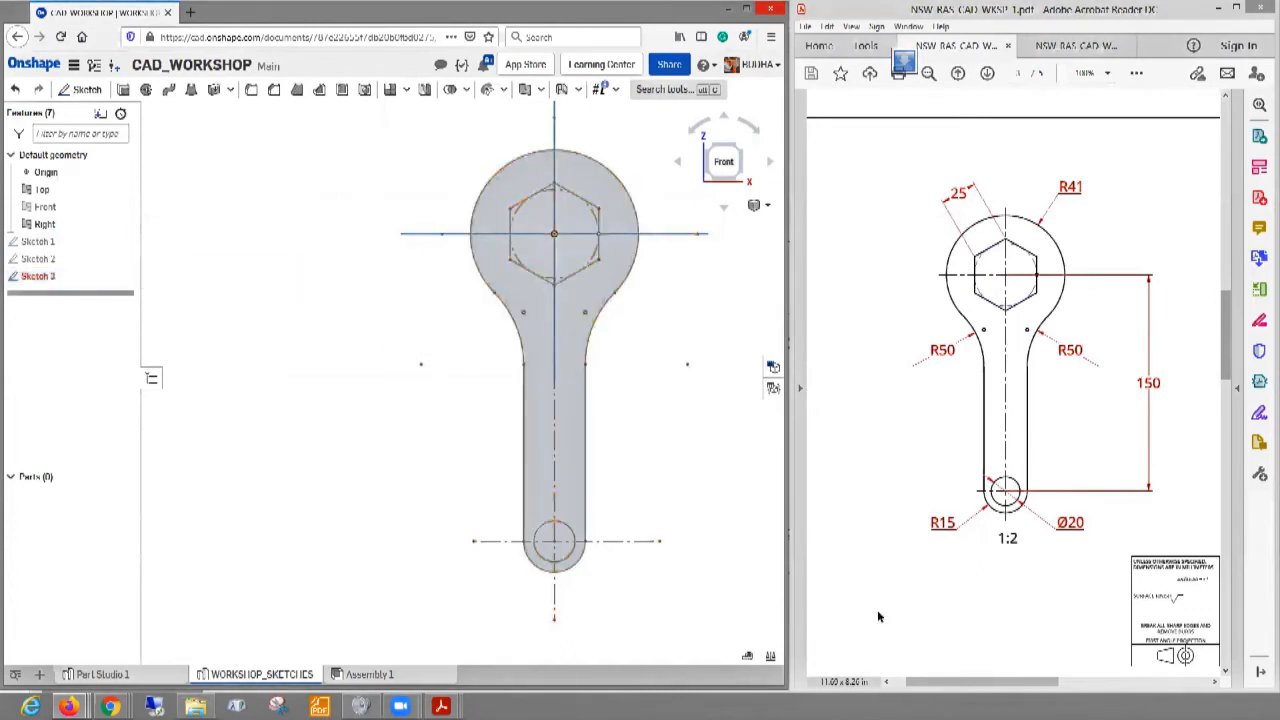
- Open Sketch 3 again to inspect the neck arcs, hexagon and centrelines for the faulty constraint, leaving it without changes
right_click(57, 280)
click(90, 300)
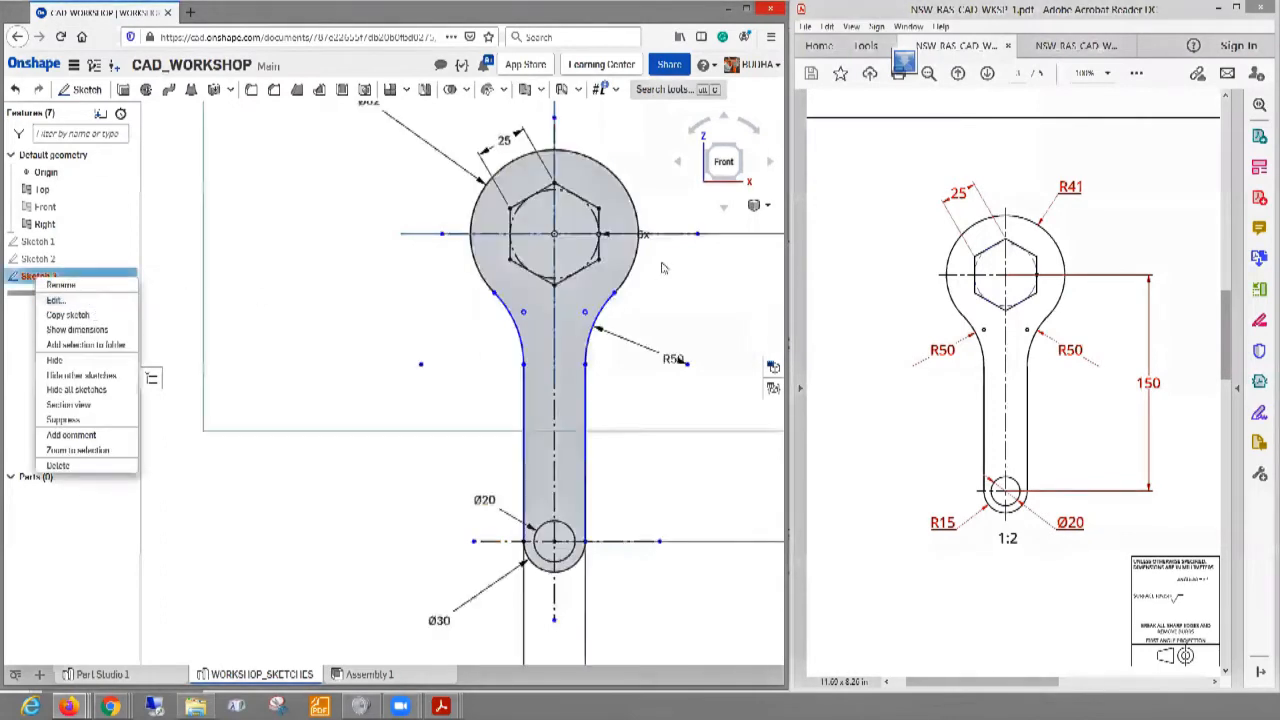
scroll(676, 279, up, 2)
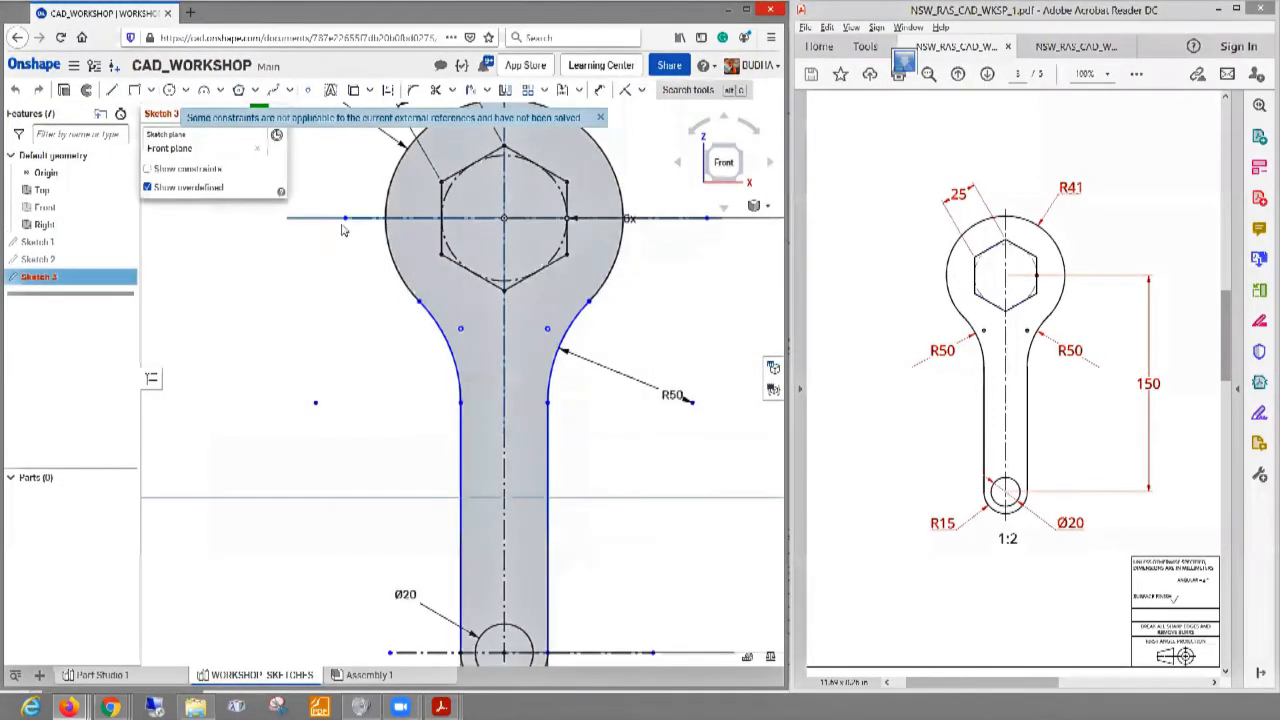
scroll(365, 420, up, 2)
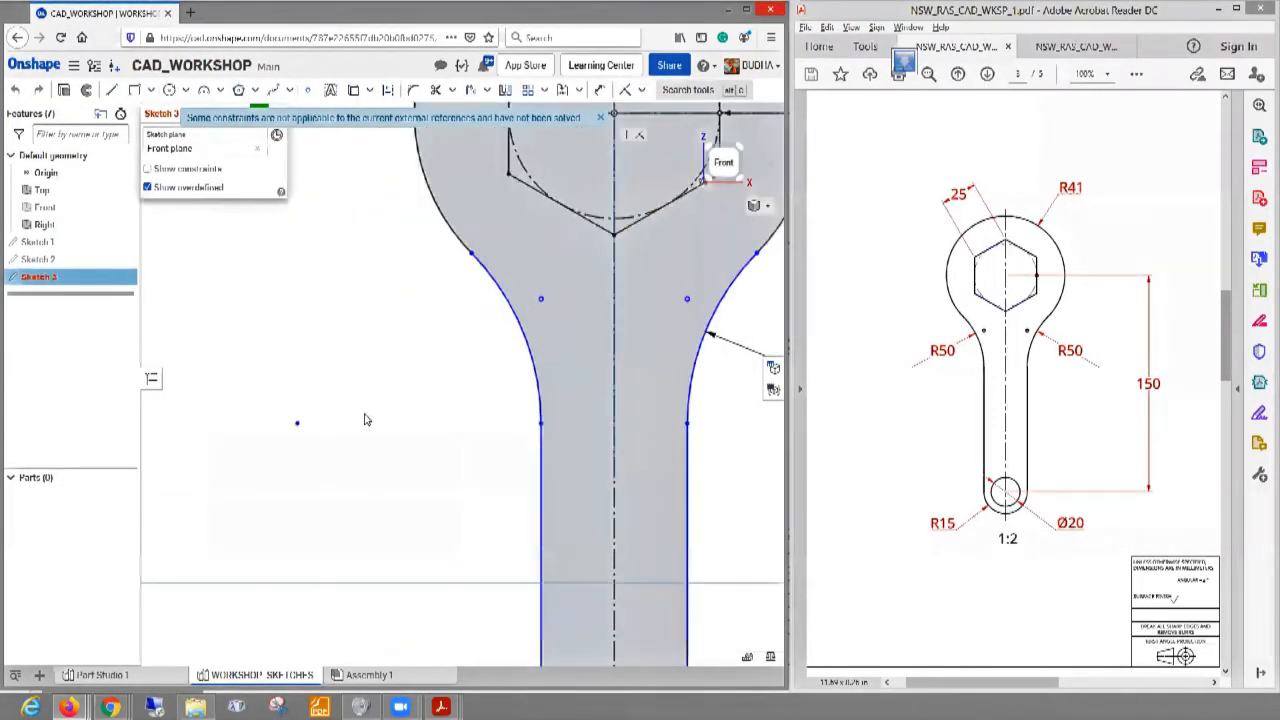
scroll(365, 420, down, 4)
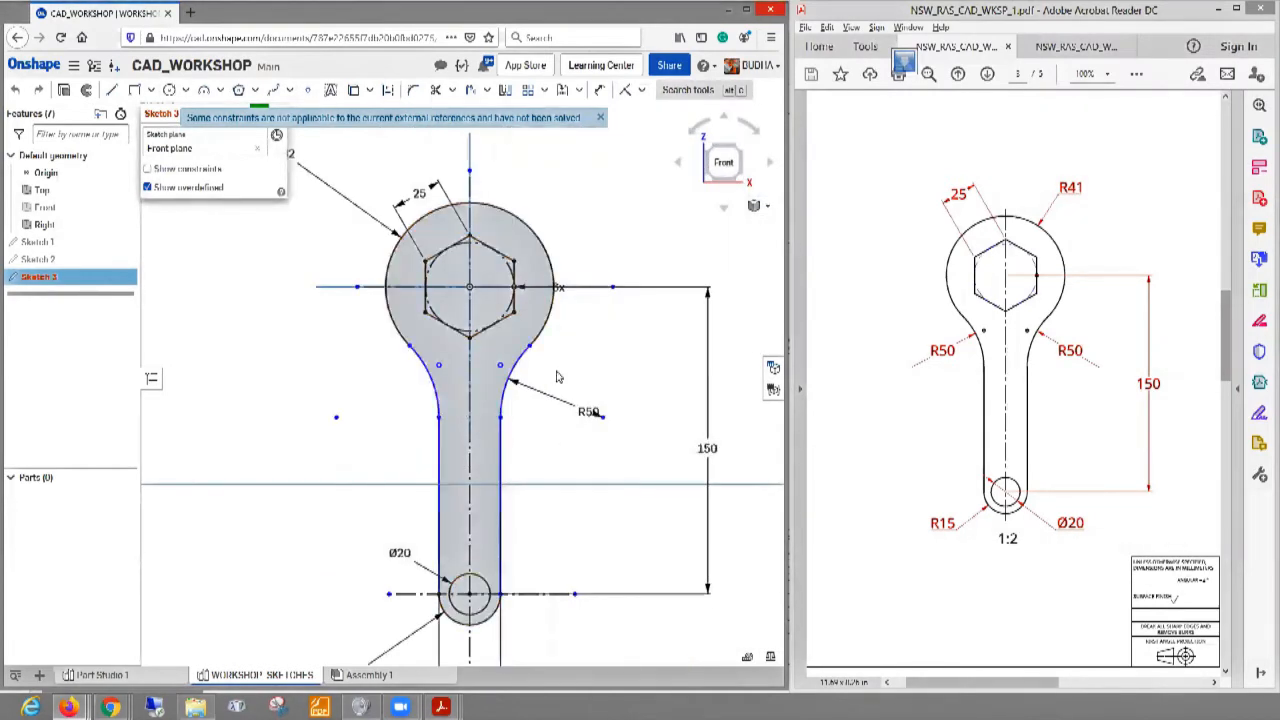
scroll(558, 377, up, 2)
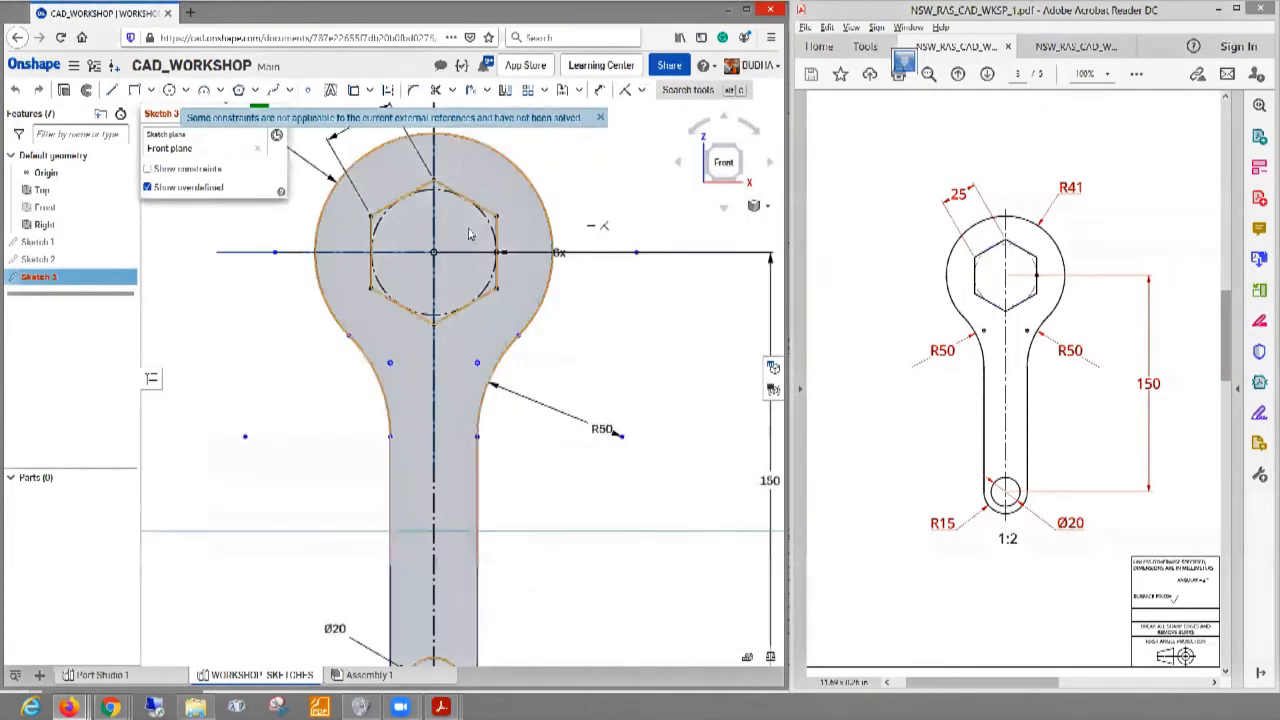
scroll(470, 245, down, 1)
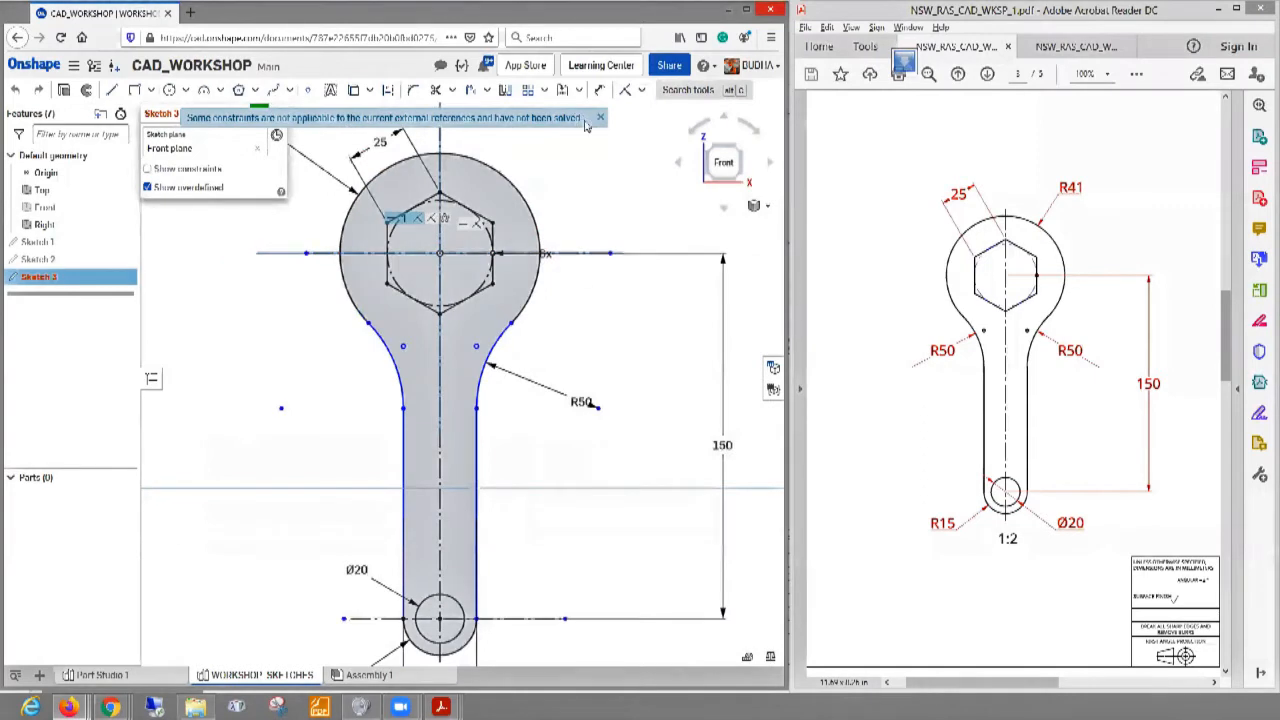
click(278, 114)
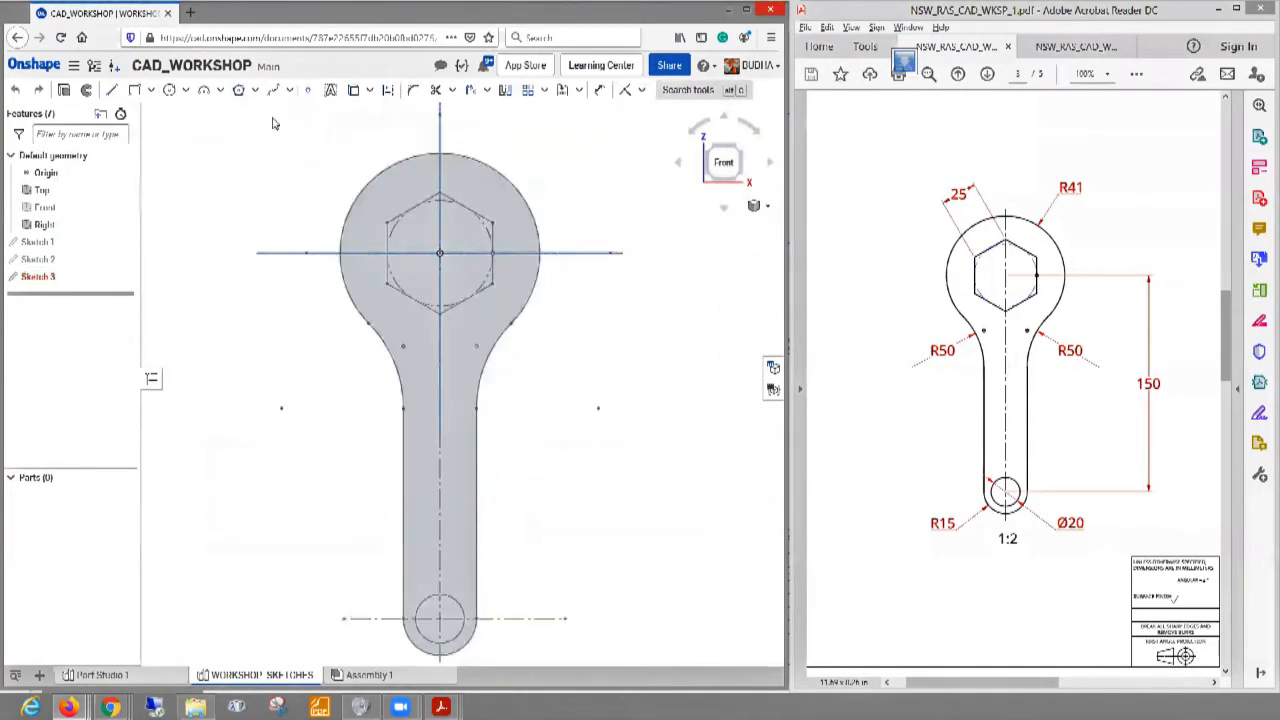
- Bring up page 4 of the workshop PDF and study the slotted bracket drawing with its R110 arcs and R25 cut-out
scroll(829, 442, down, 1)
scroll(830, 440, down, 2)
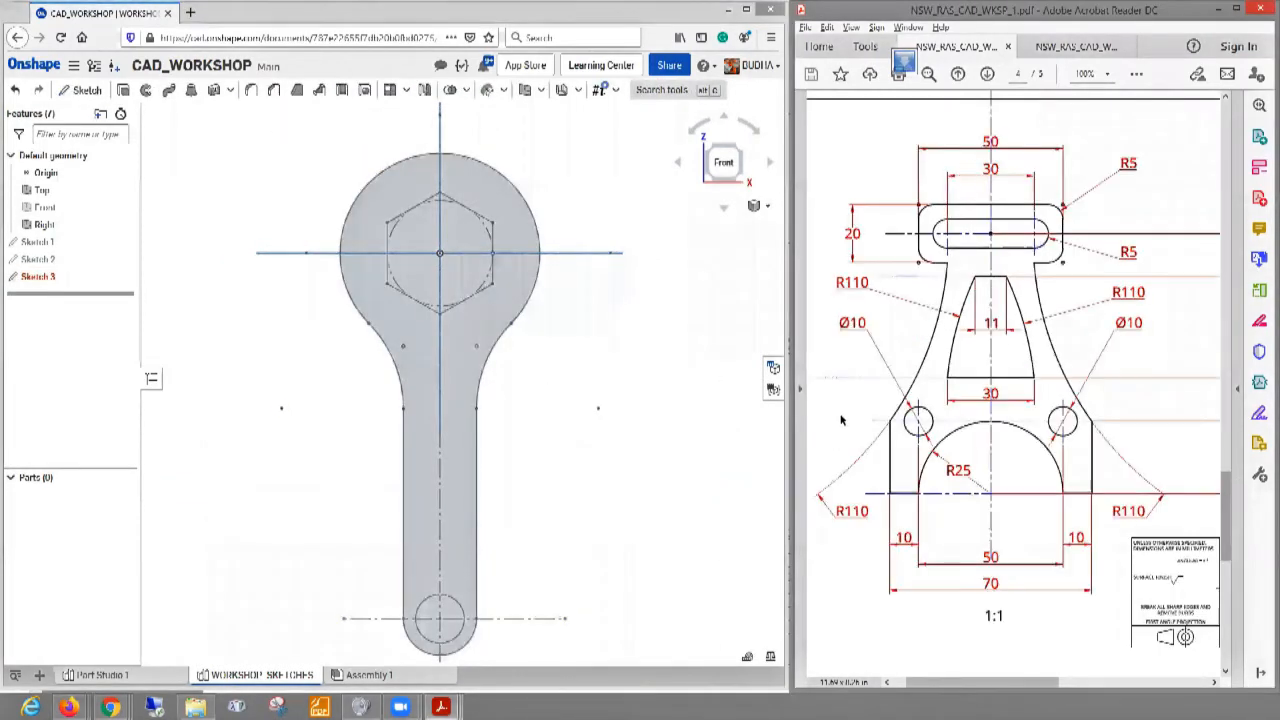
scroll(832, 435, up, 2)
scroll(841, 420, down, 2)
scroll(846, 413, down, 1)
scroll(847, 412, up, 2)
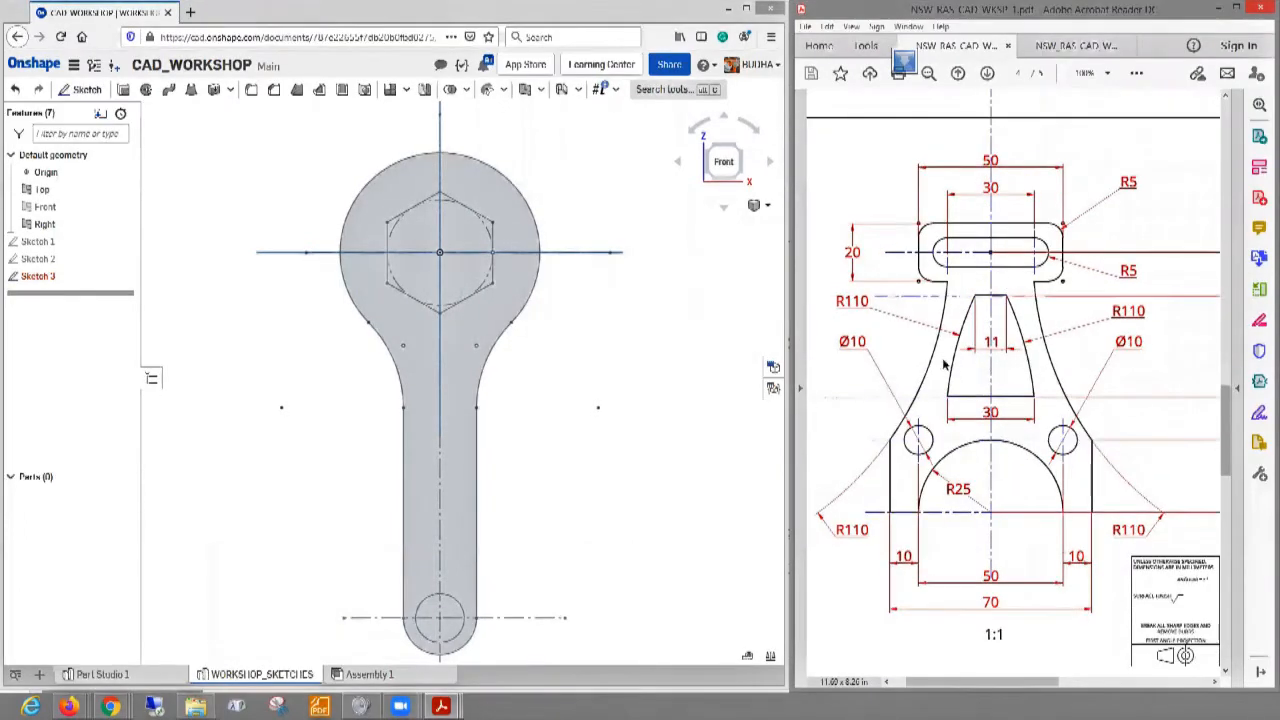
scroll(984, 344, down, 1)
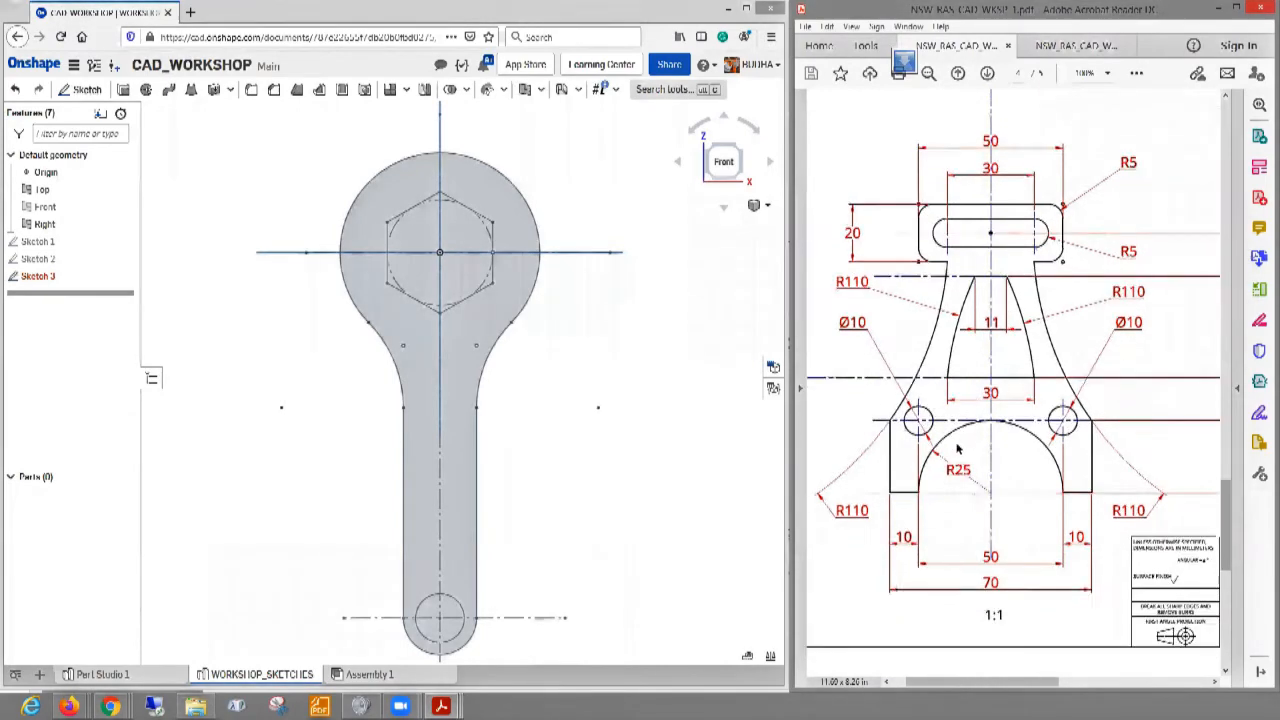
scroll(955, 443, down, 3)
scroll(1006, 288, up, 3)
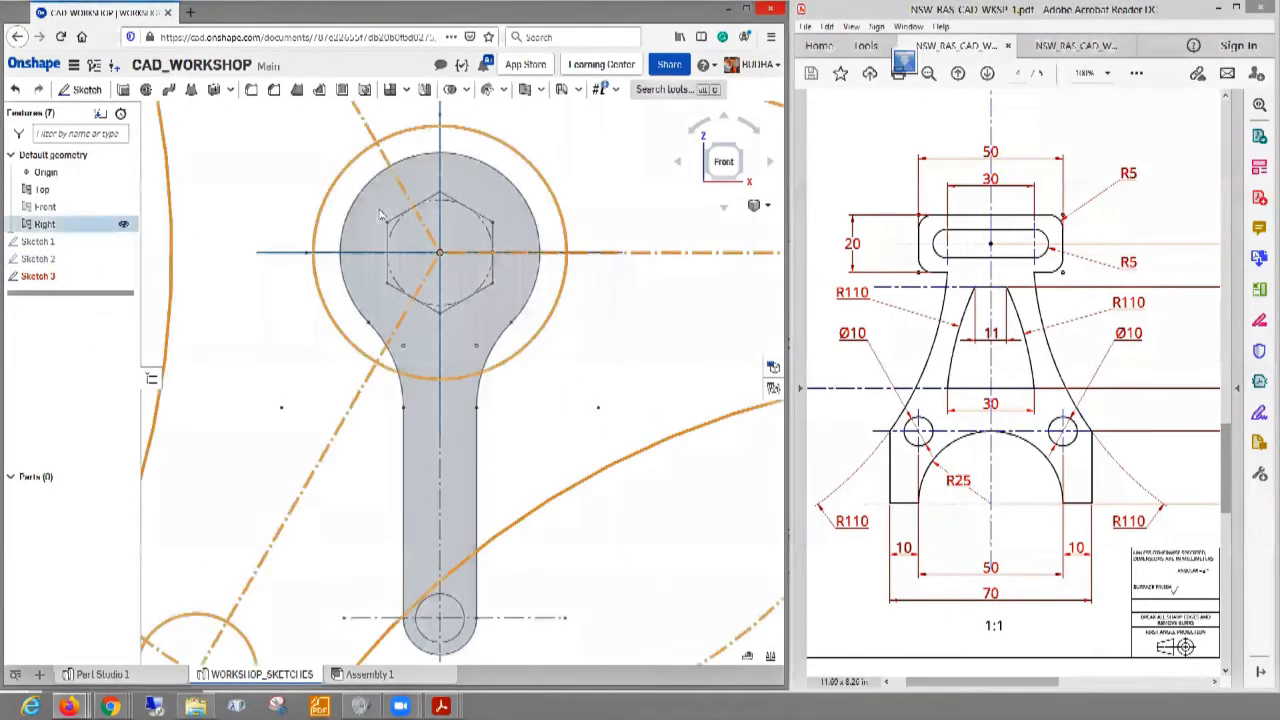
- Hide Sketch 3, start a new sketch on the Front plane, and centre the bracket drawing in the PDF
click(124, 276)
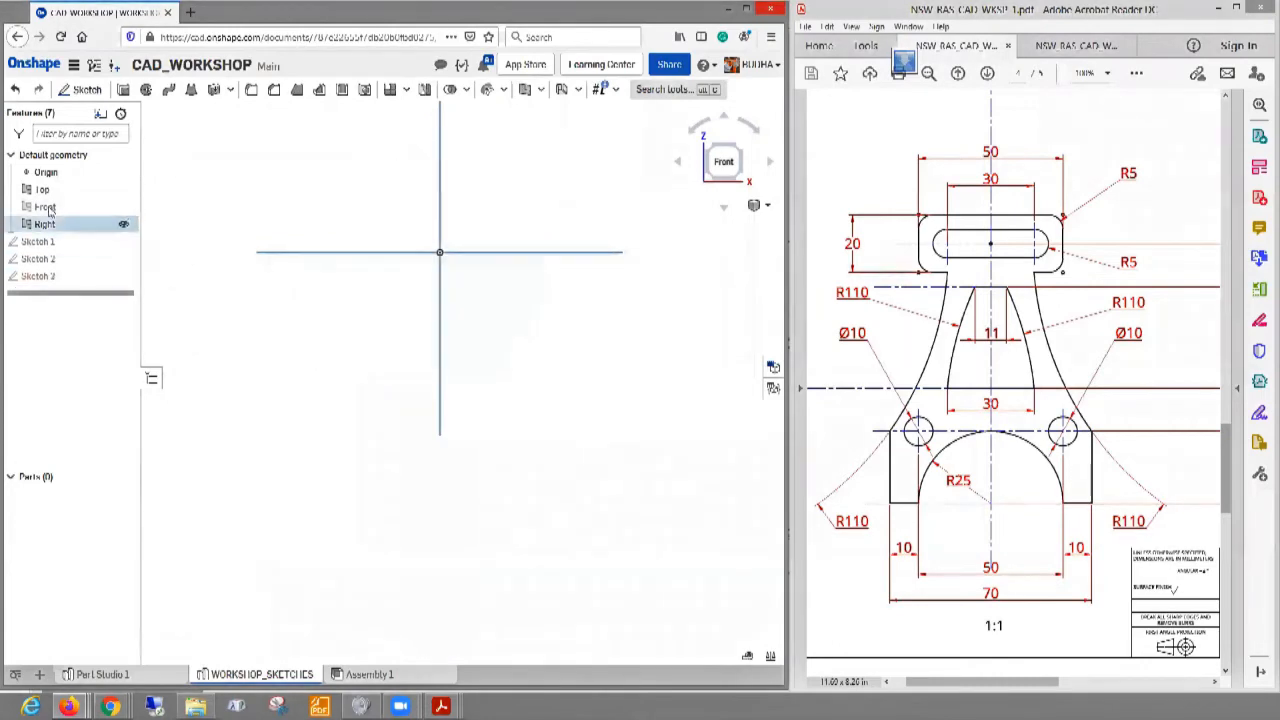
click(50, 206)
middle_drag(228, 429, 240, 530)
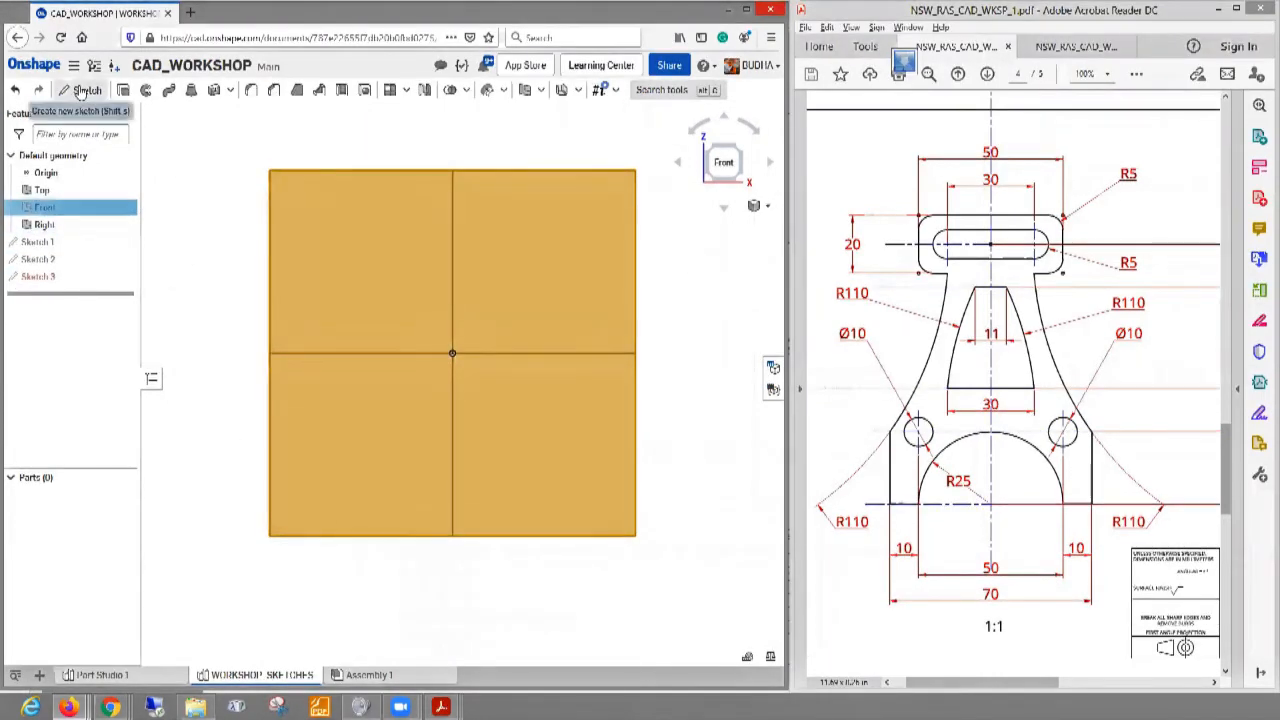
click(82, 90)
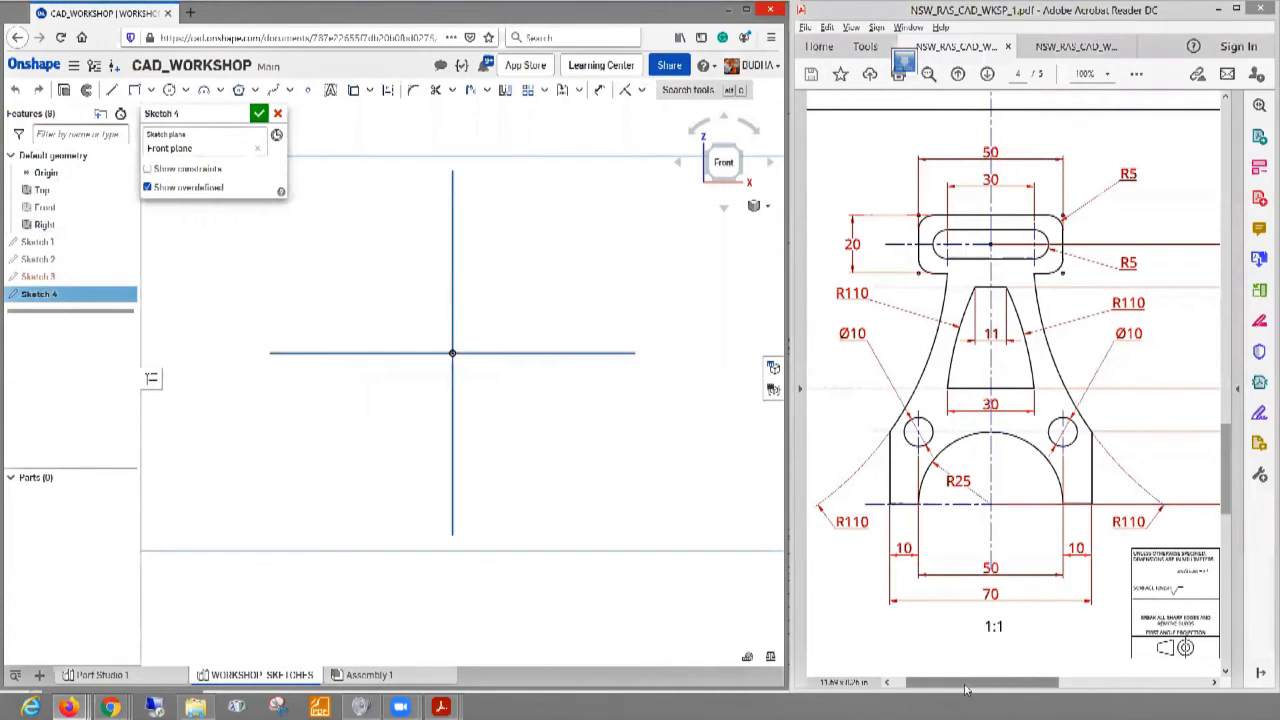
mouse_move(966, 688)
mouse_down()
mouse_move(941, 690)
mouse_move(955, 691)
mouse_up()
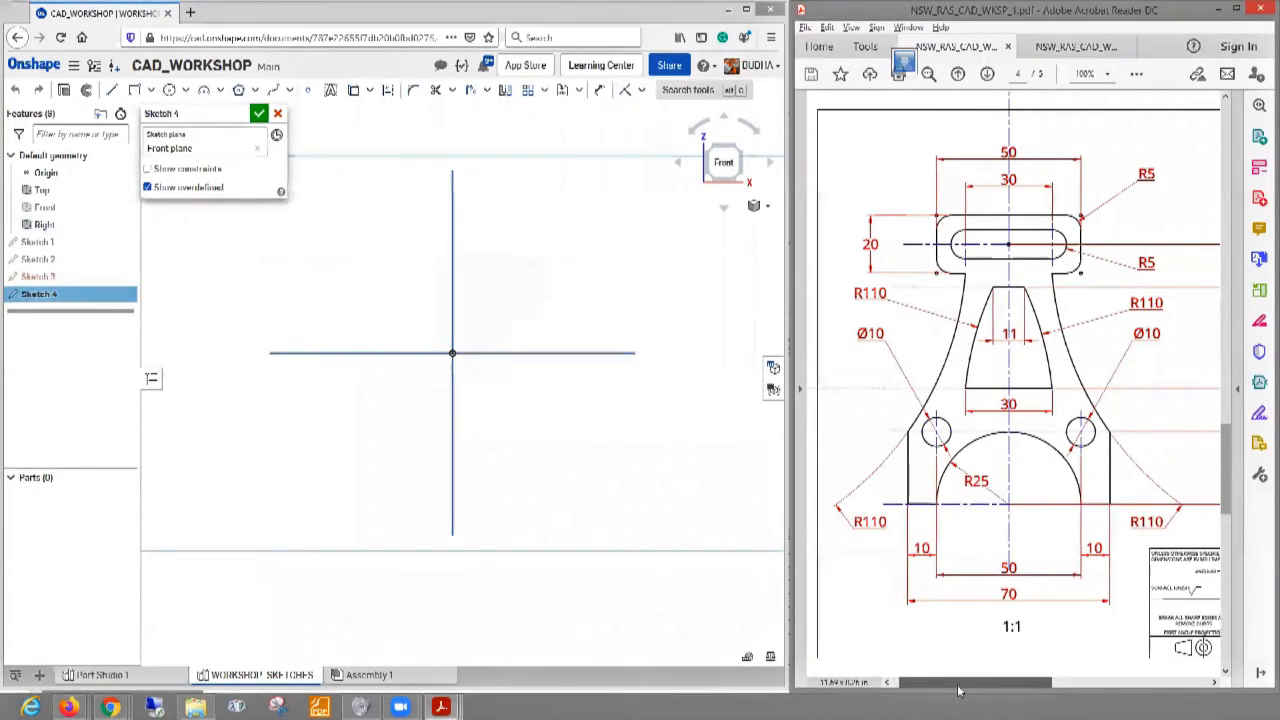
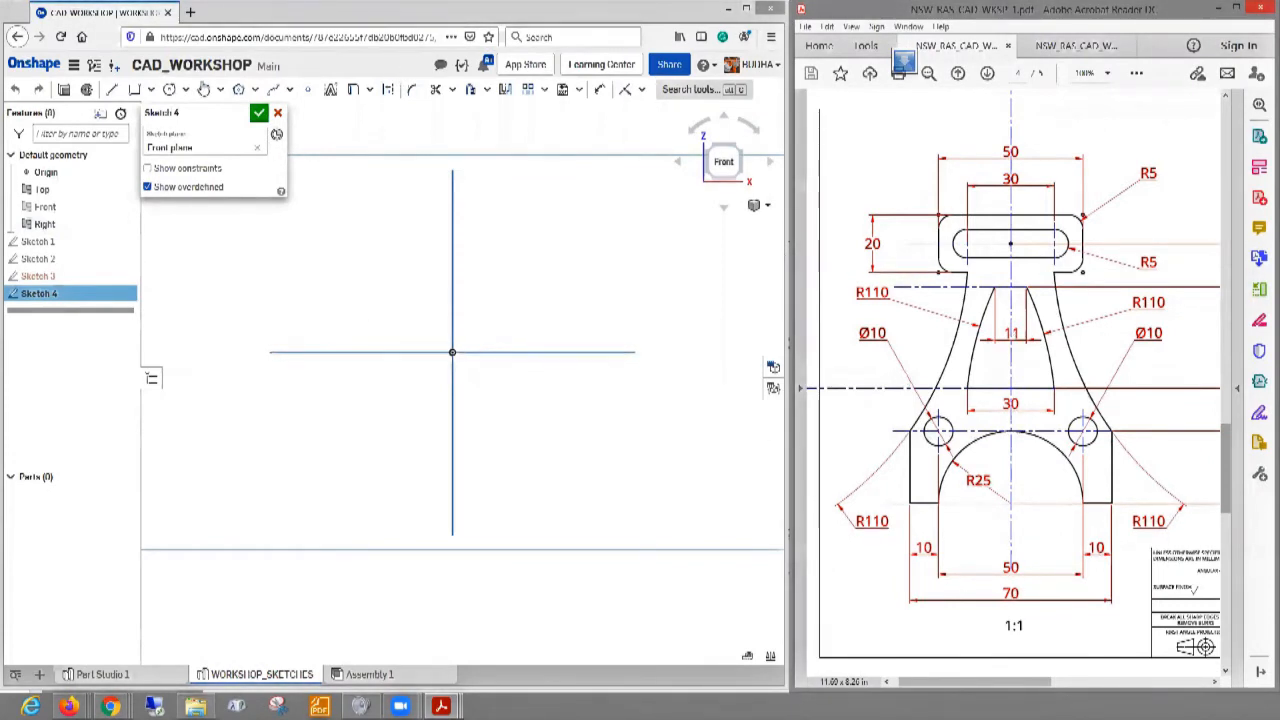
- Draw a vertical construction line about 145 mm long through the origin as the bracket's centreline
click(388, 89)
click(111, 89)
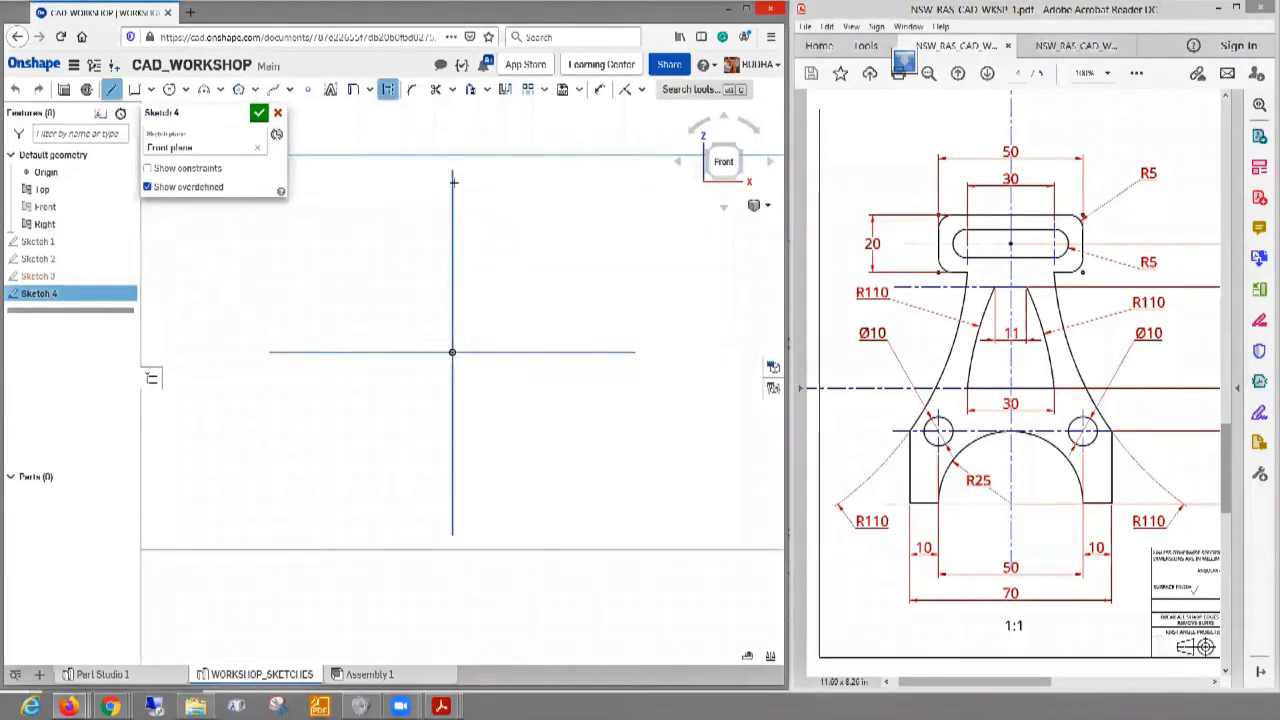
click(451, 535)
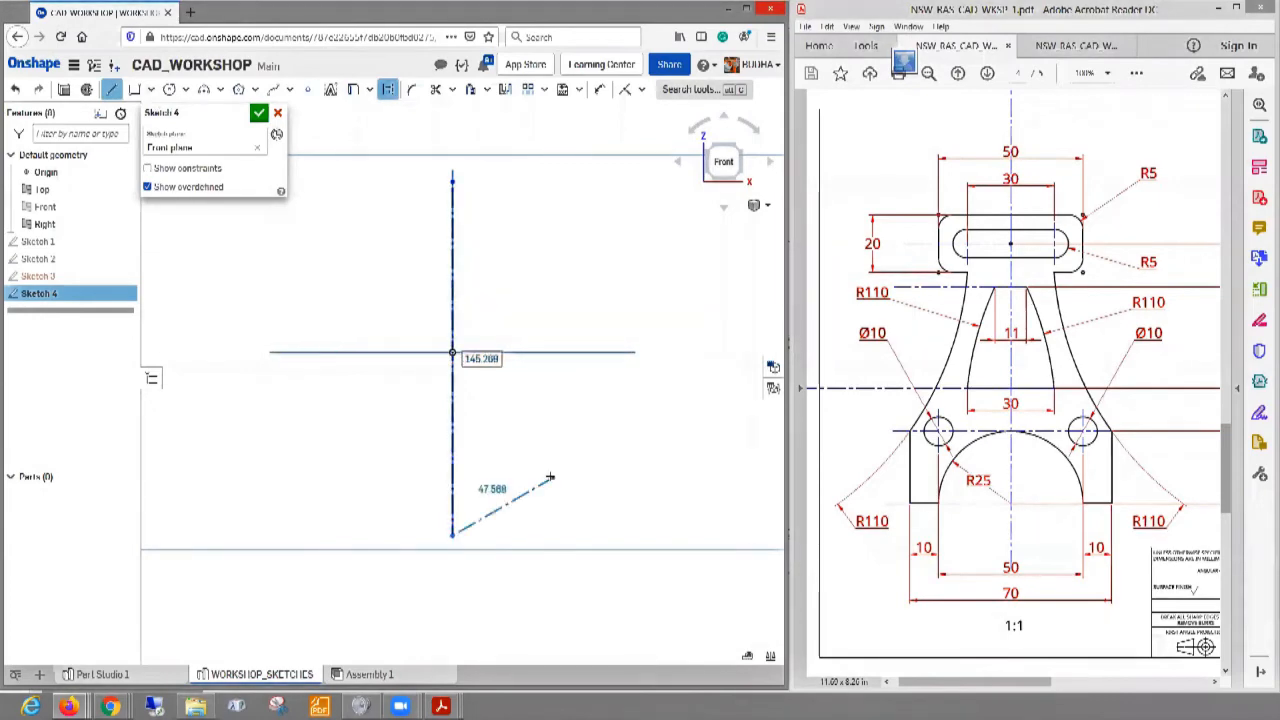
key(Escape)
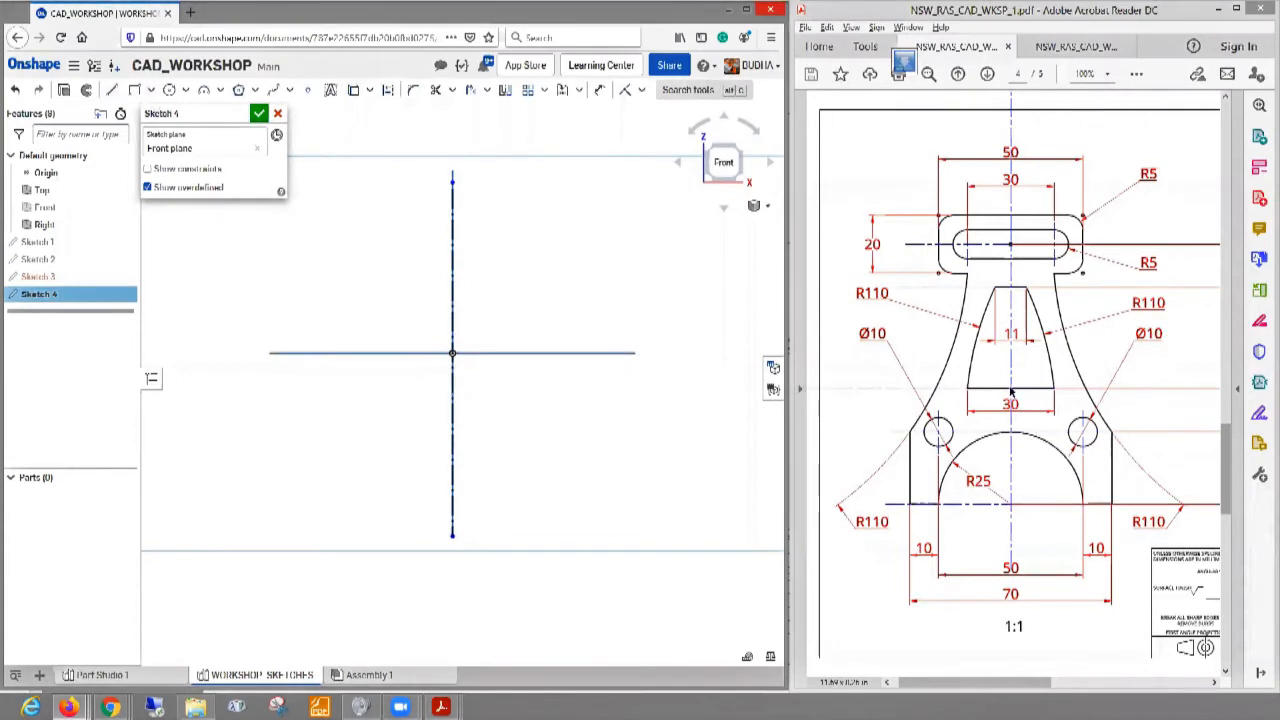
click(487, 353)
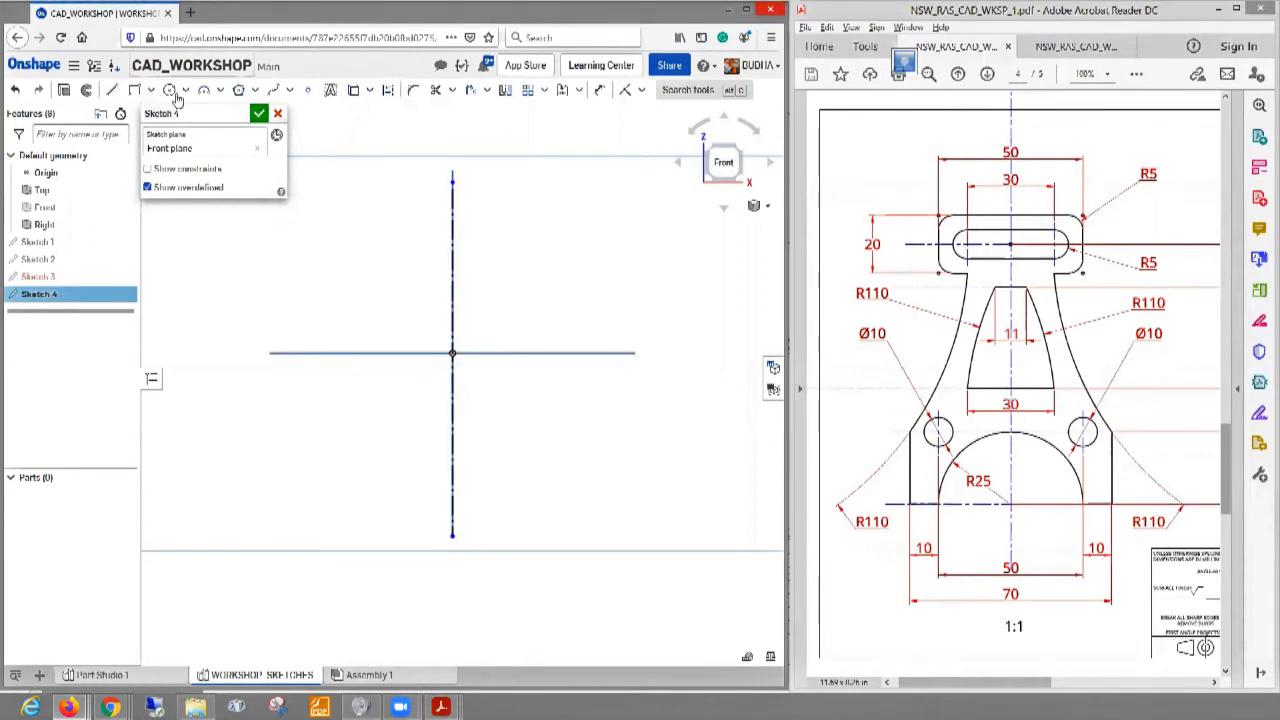
click(110, 91)
click(272, 352)
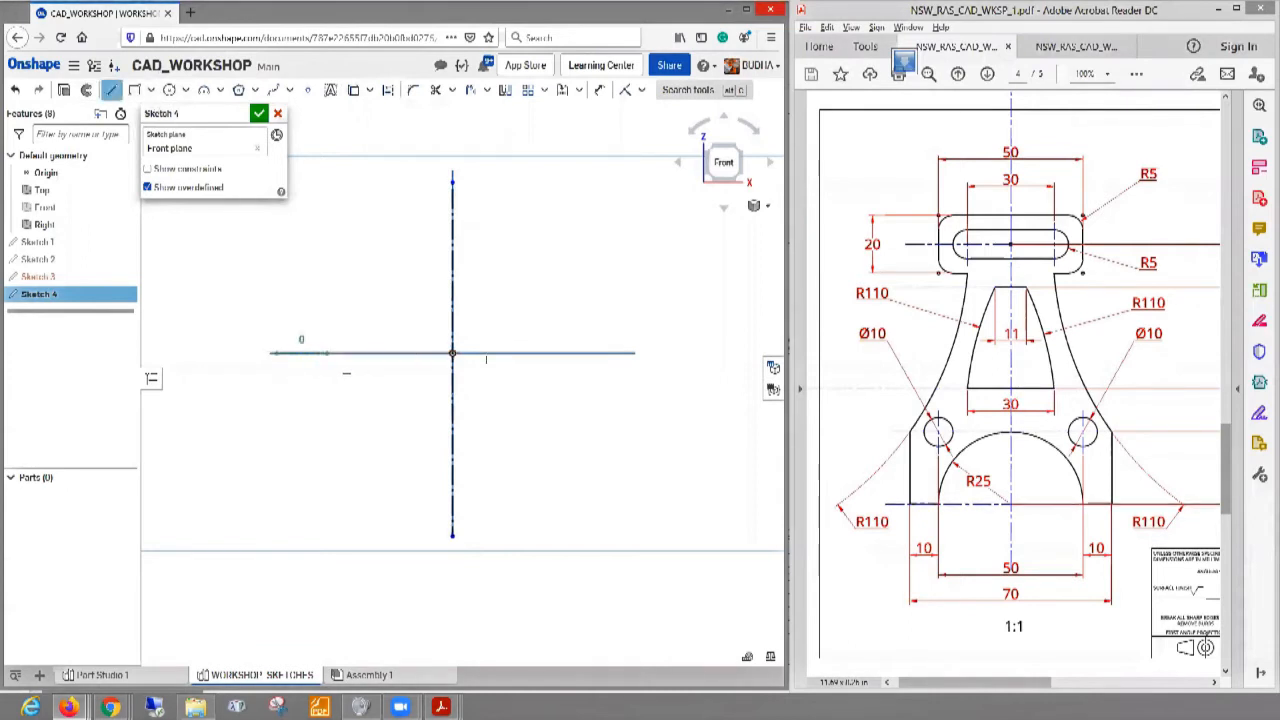
click(634, 352)
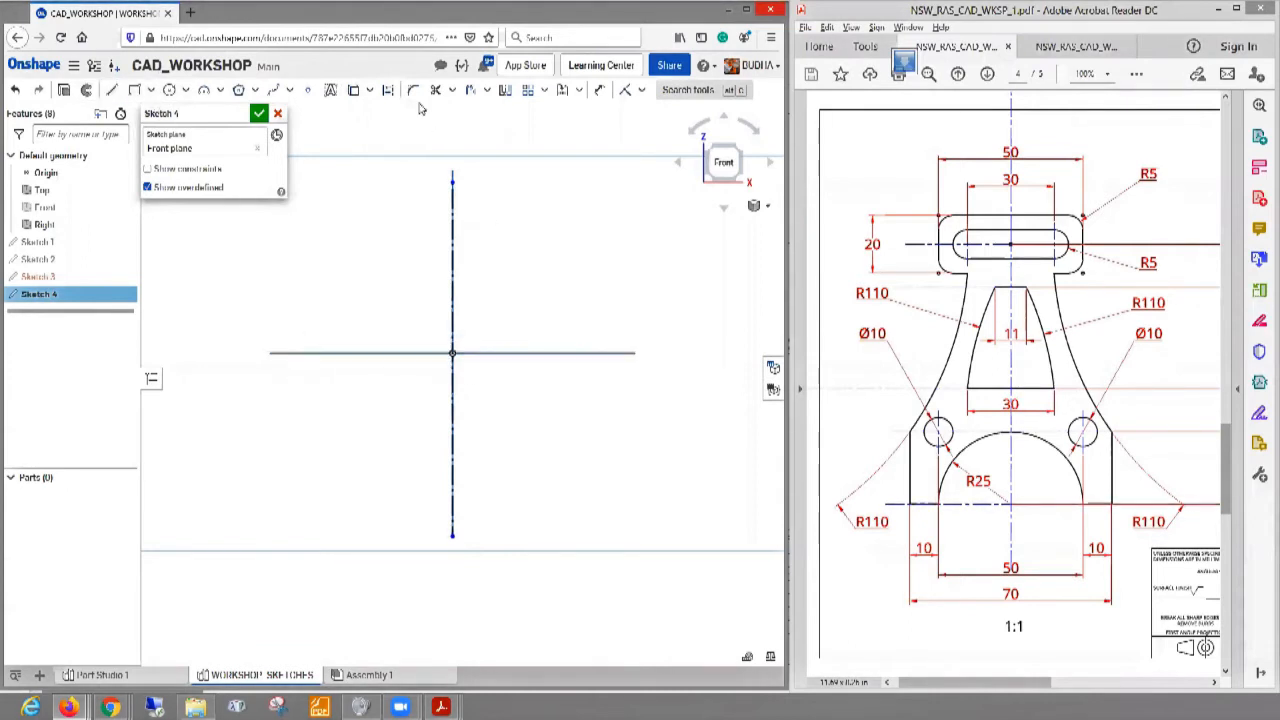
- Draw a horizontal construction line through the origin, spanning the full width of the Front plane
click(388, 89)
click(112, 91)
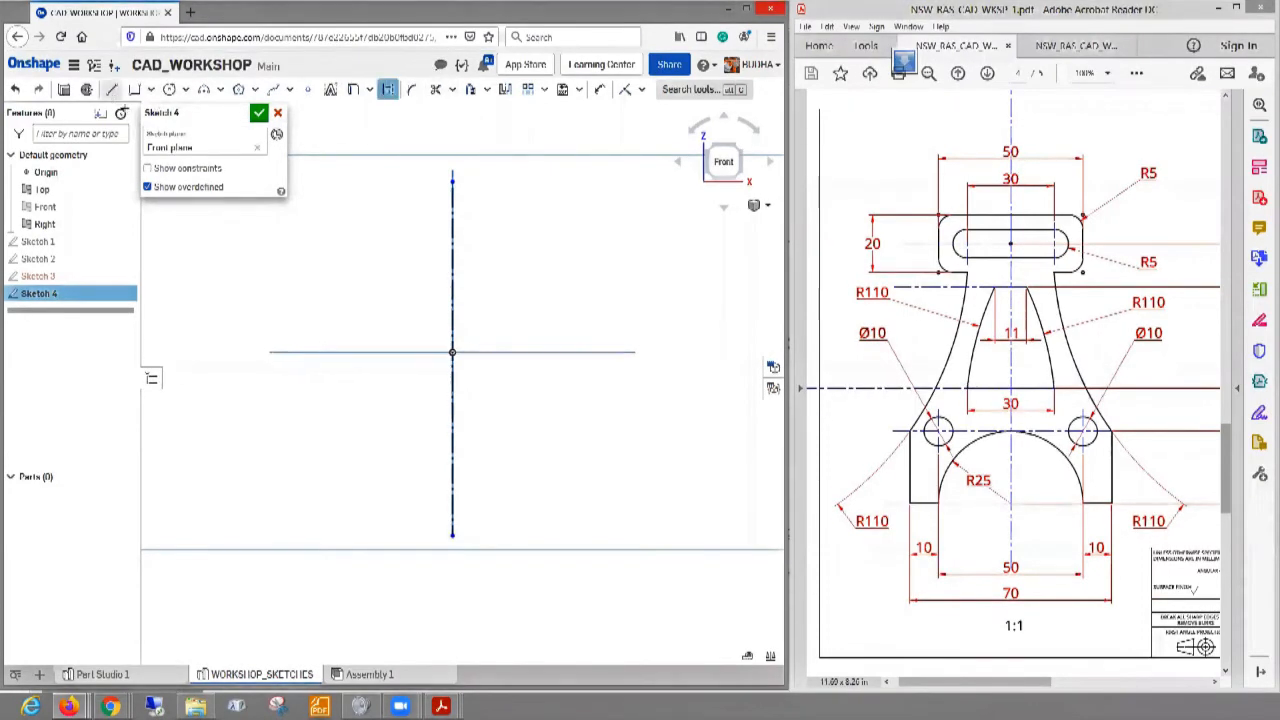
click(268, 352)
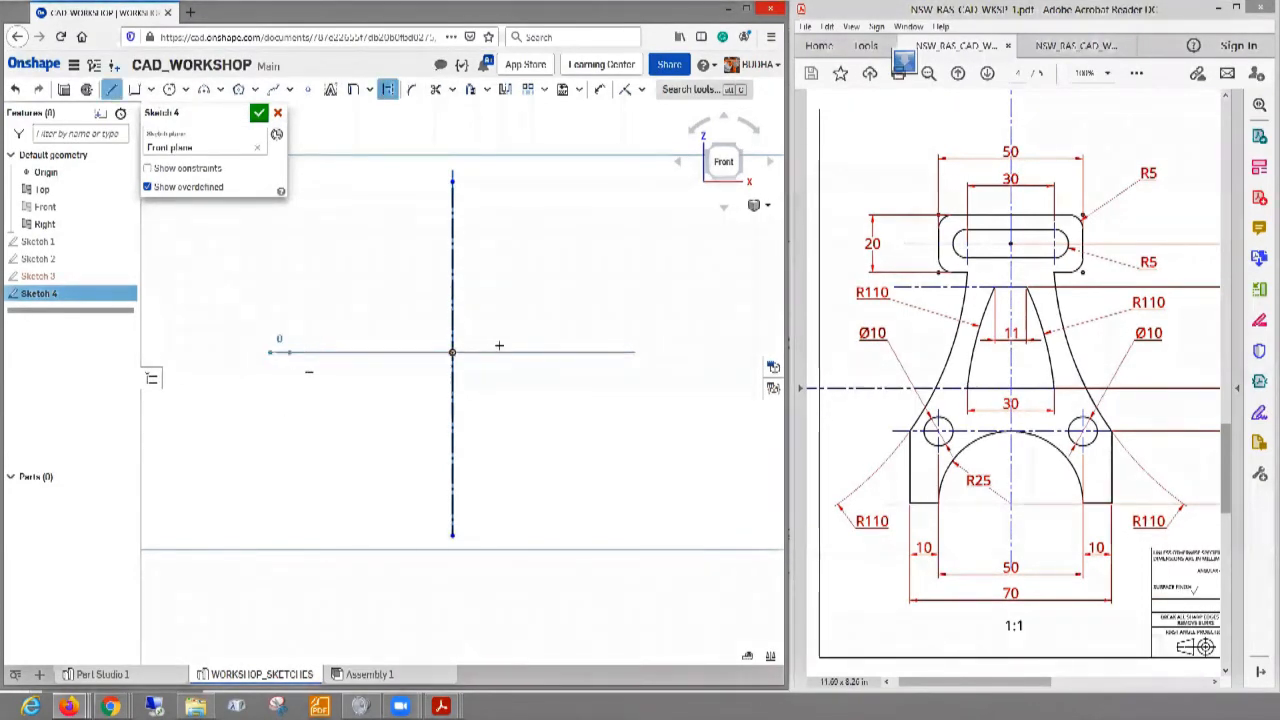
click(634, 352)
key(Escape)
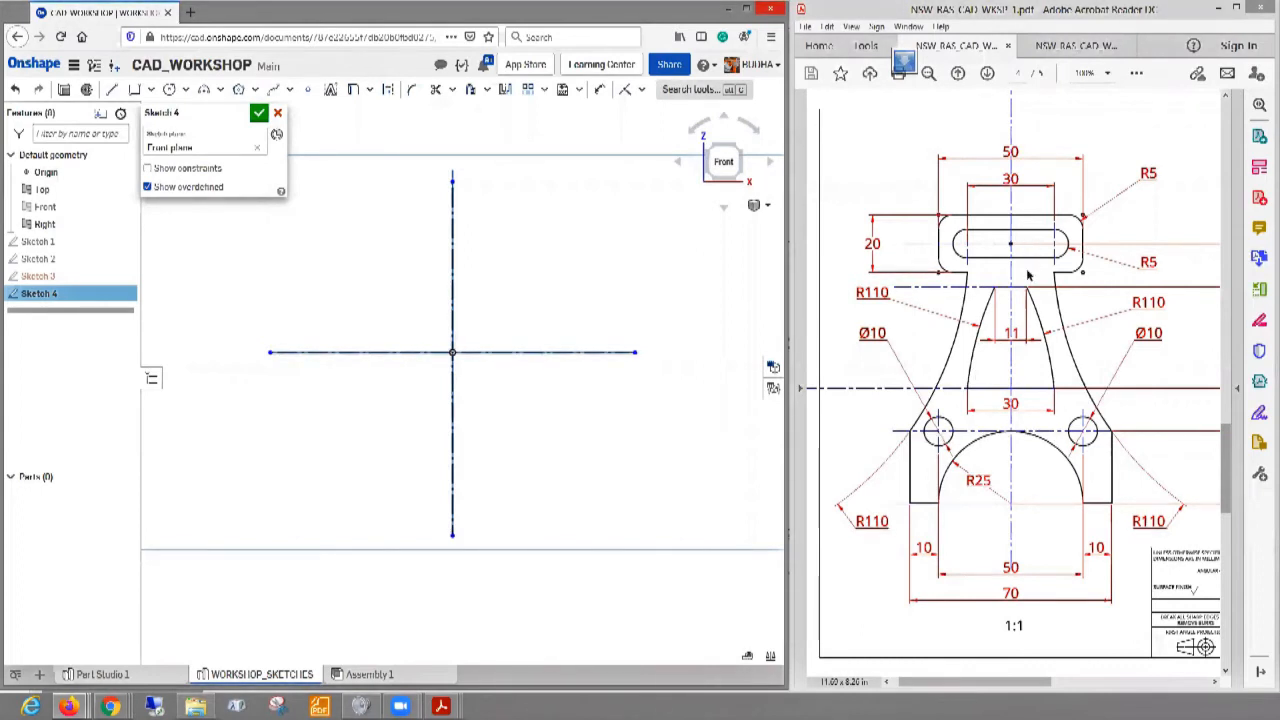
- Draw a solid horizontal line about 125 mm long above the horizontal centreline, crossing the vertical centreline
click(114, 89)
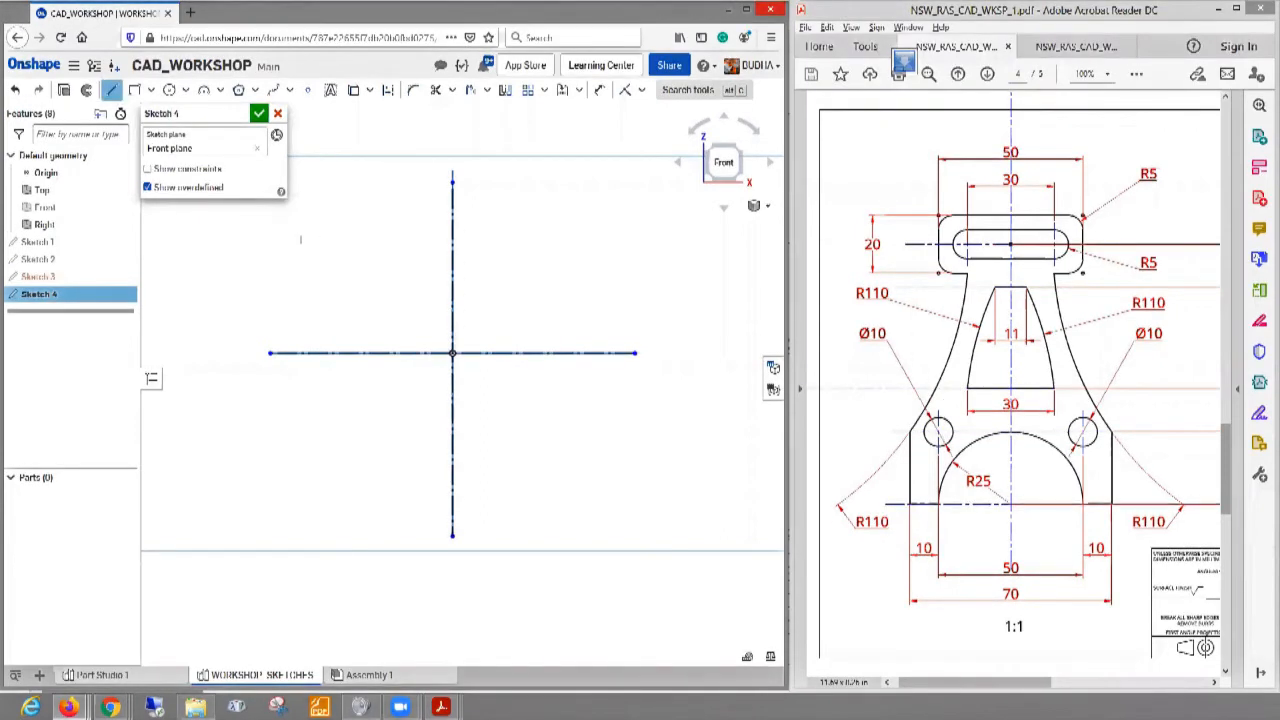
click(300, 240)
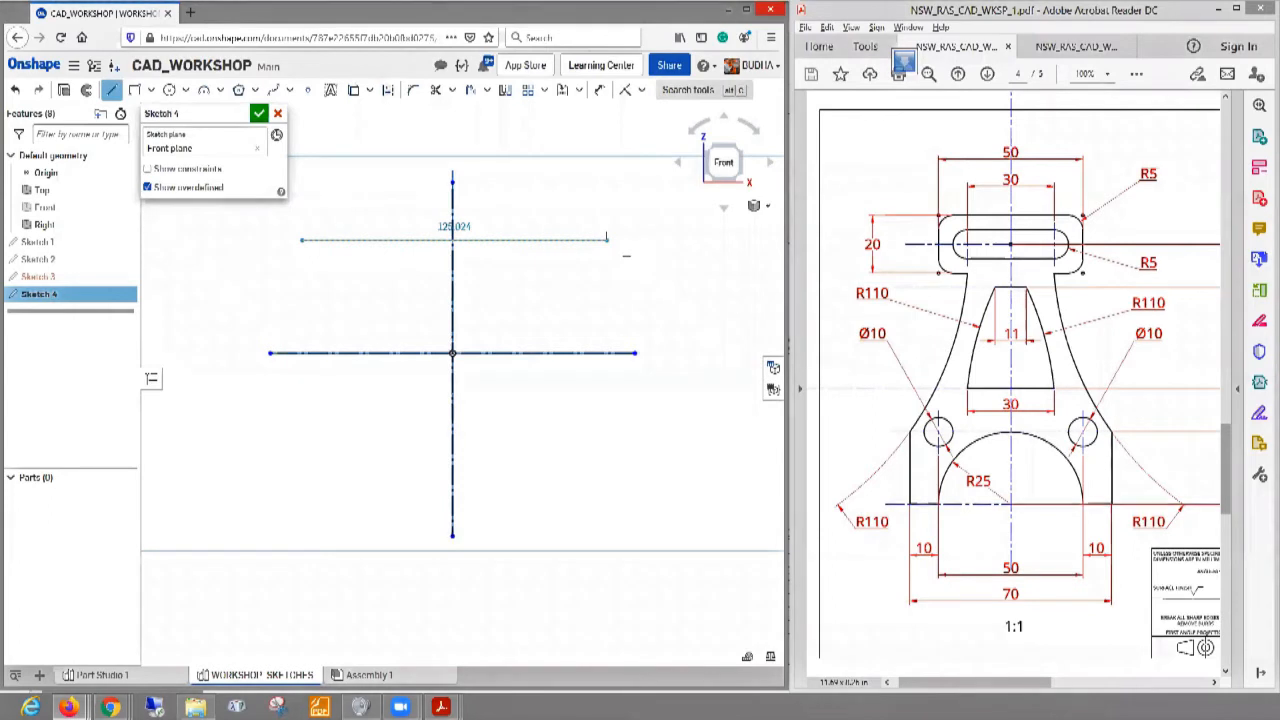
click(606, 240)
key(Escape)
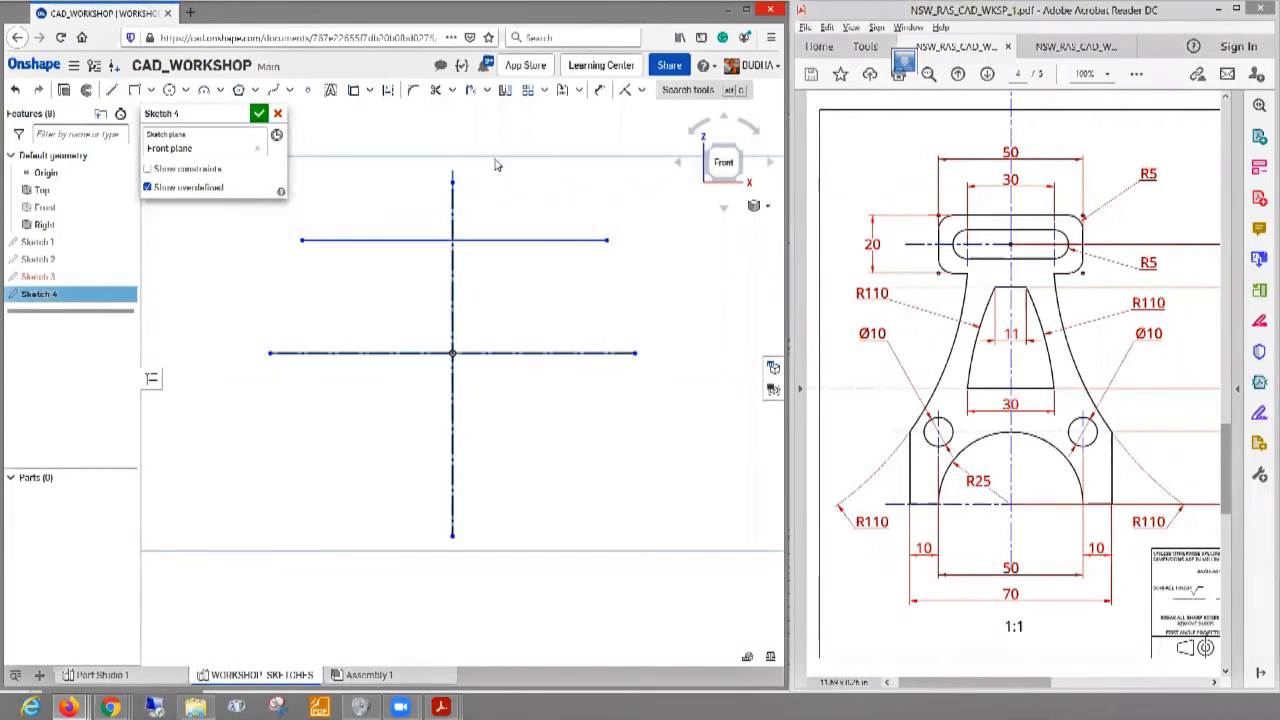
- Undo the solid horizontal line and draw a horizontal construction line about 140 mm long above the origin, crossing the vertical centreline
click(15, 90)
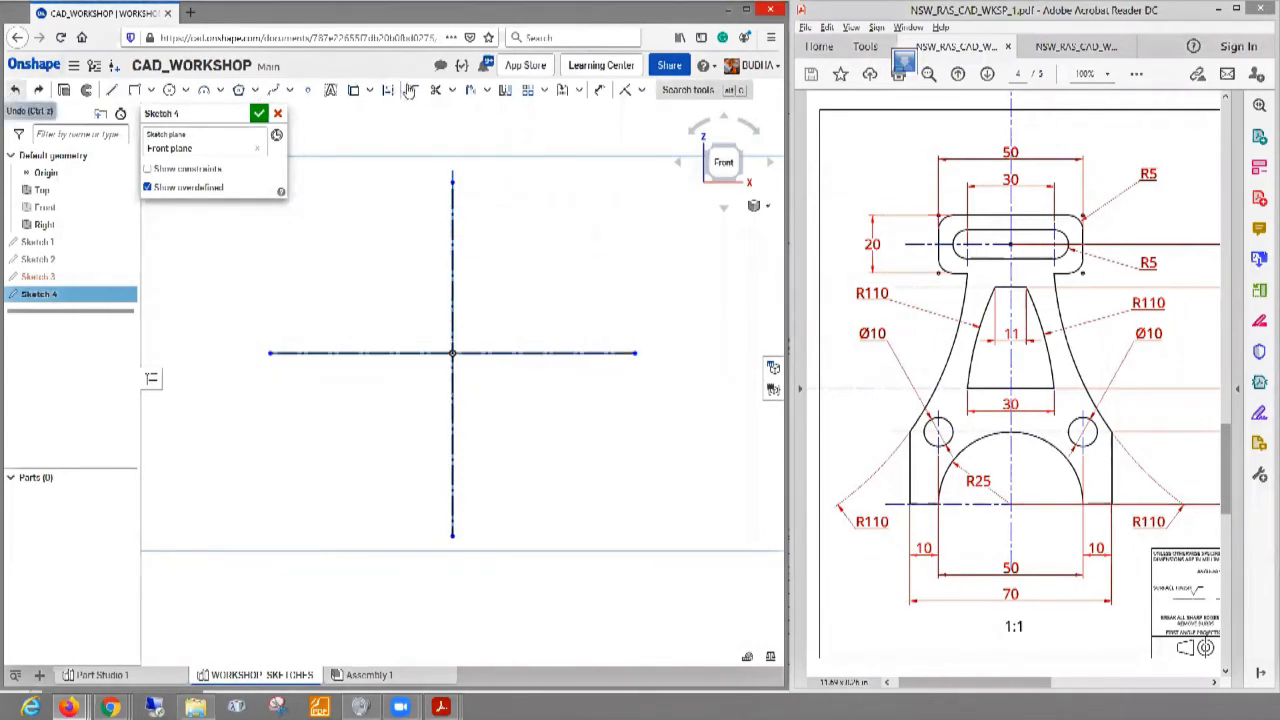
click(388, 90)
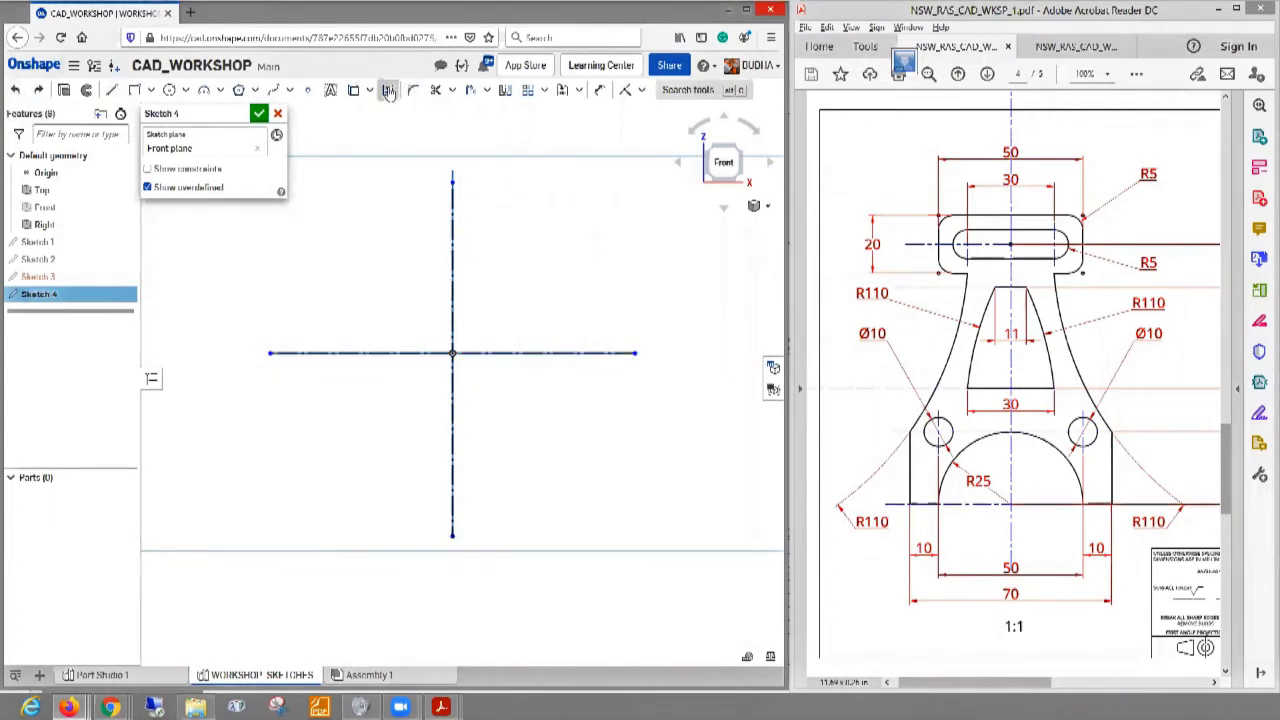
click(277, 233)
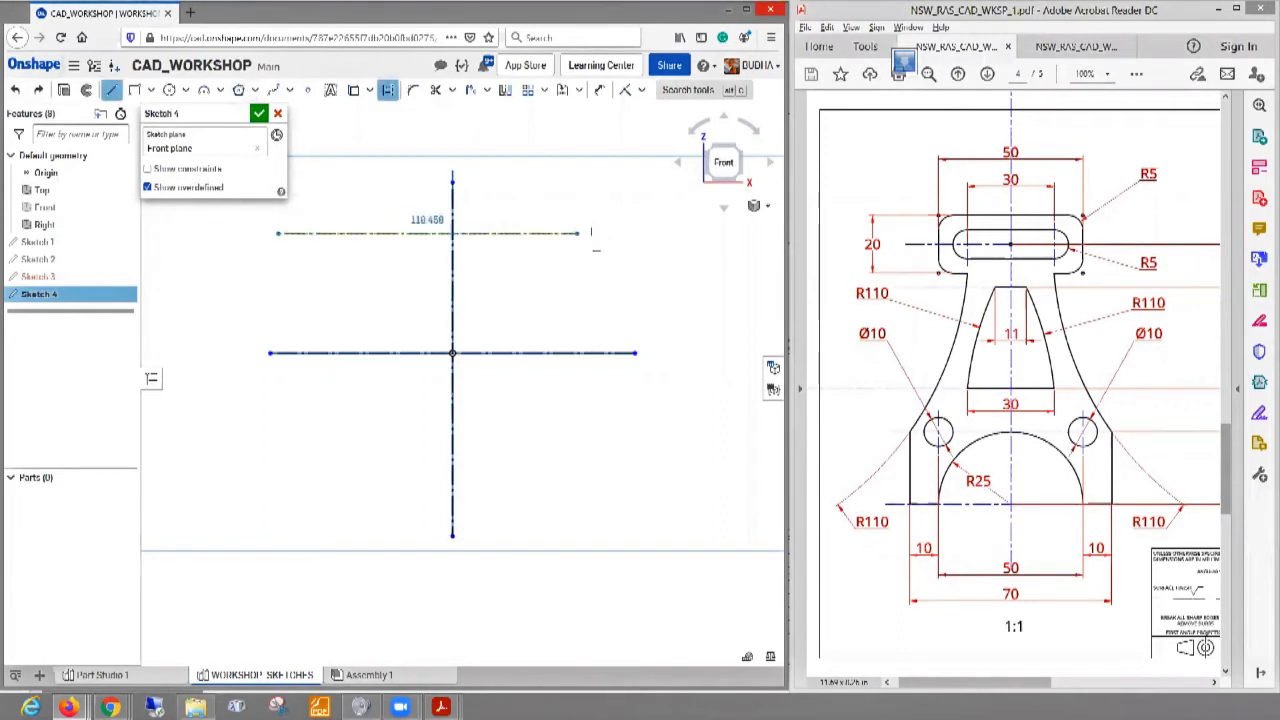
click(618, 233)
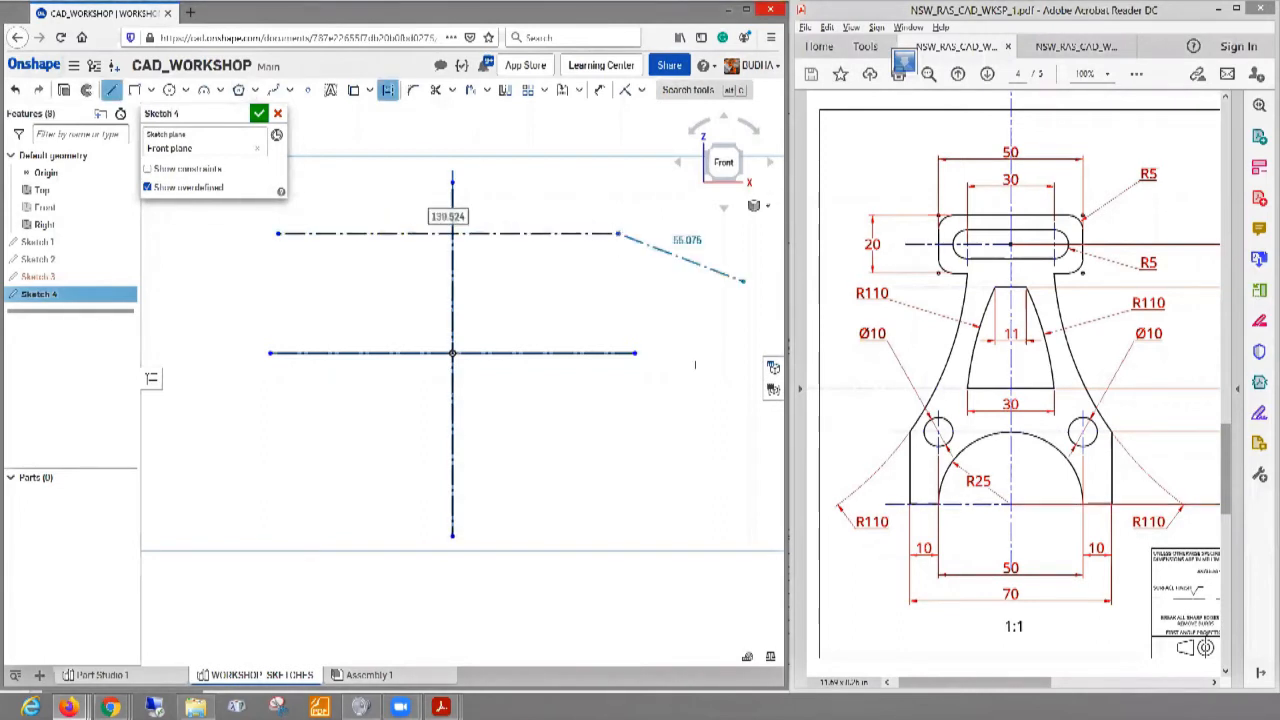
key(Escape)
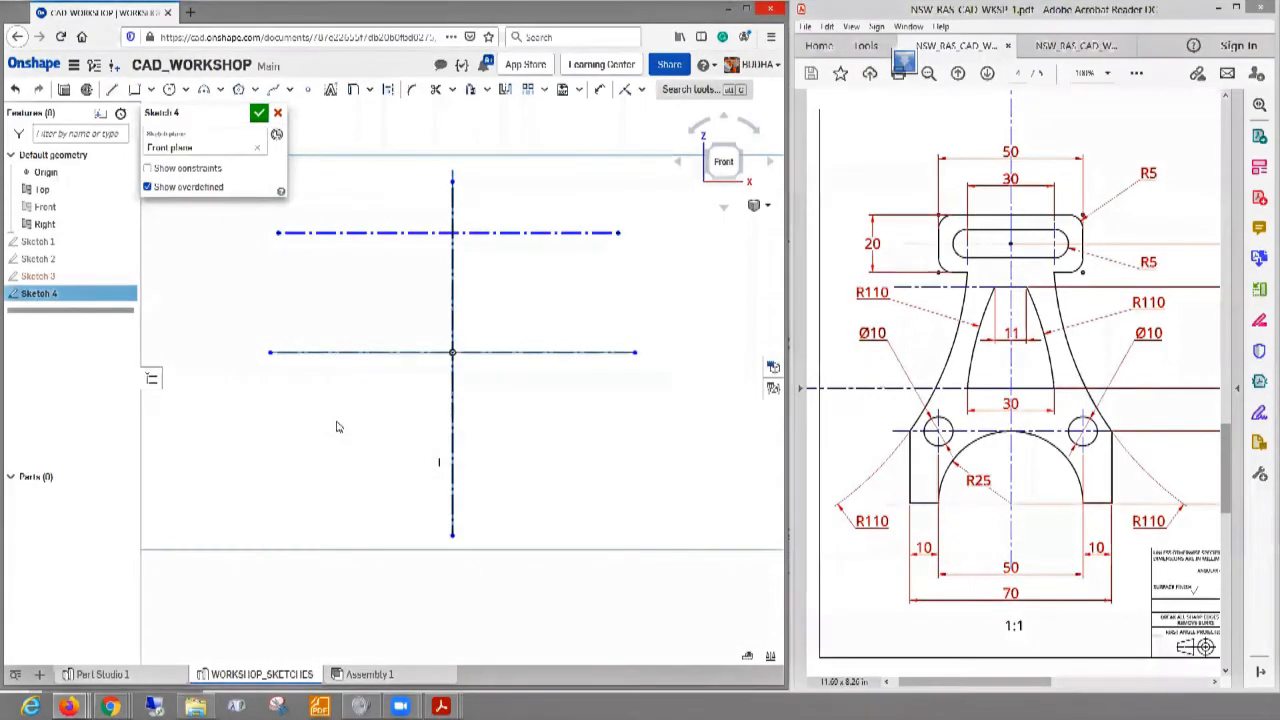
- Draw a horizontal construction line below the origin, crossing the vertical centreline
click(312, 233)
key(l)
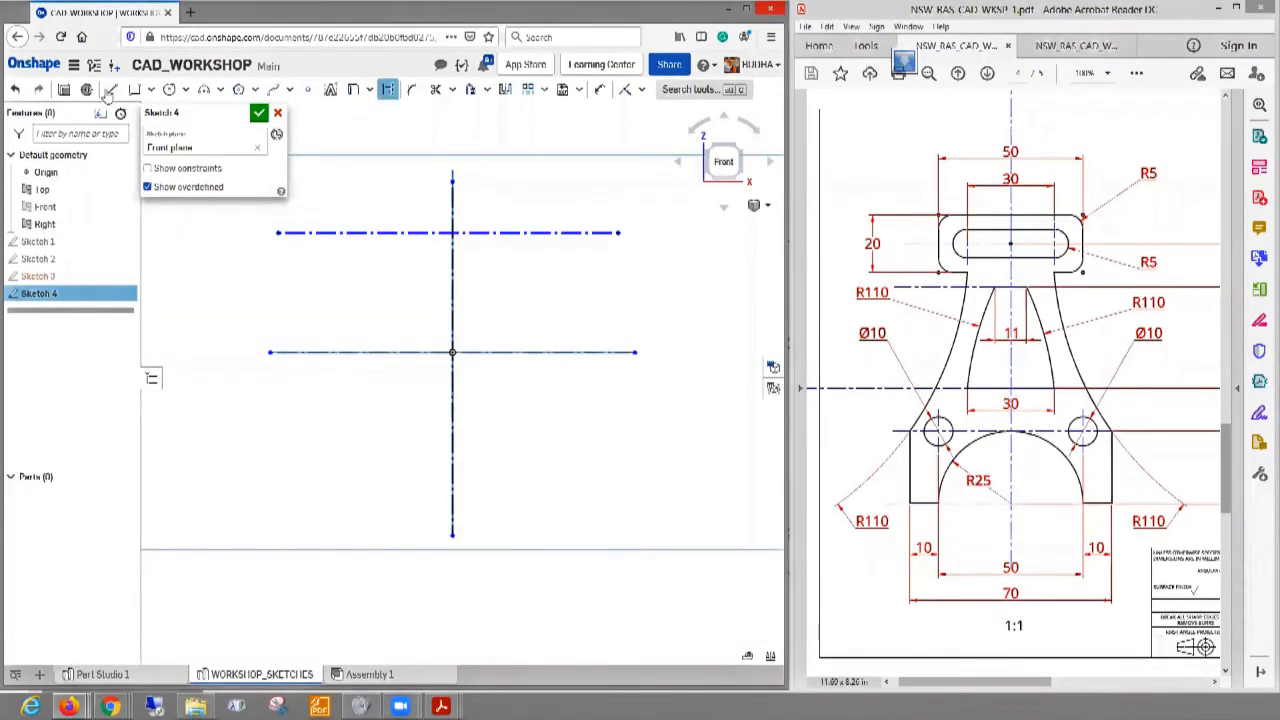
click(306, 452)
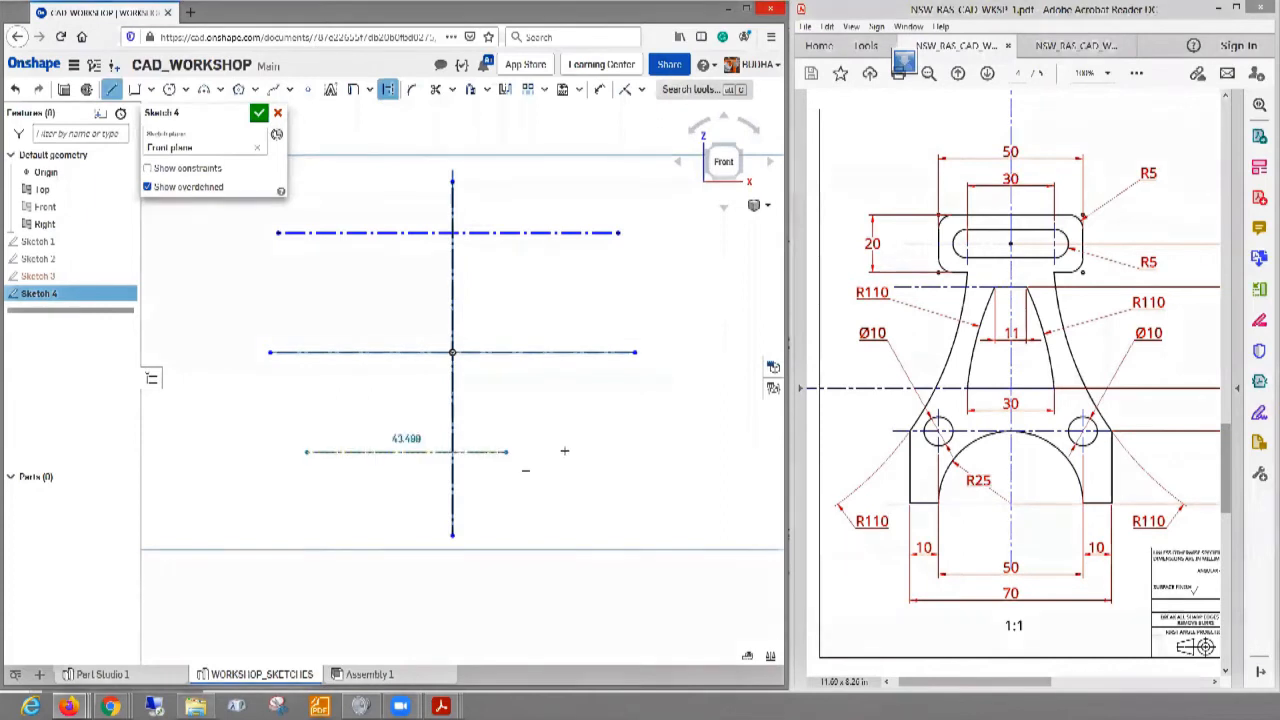
click(604, 452)
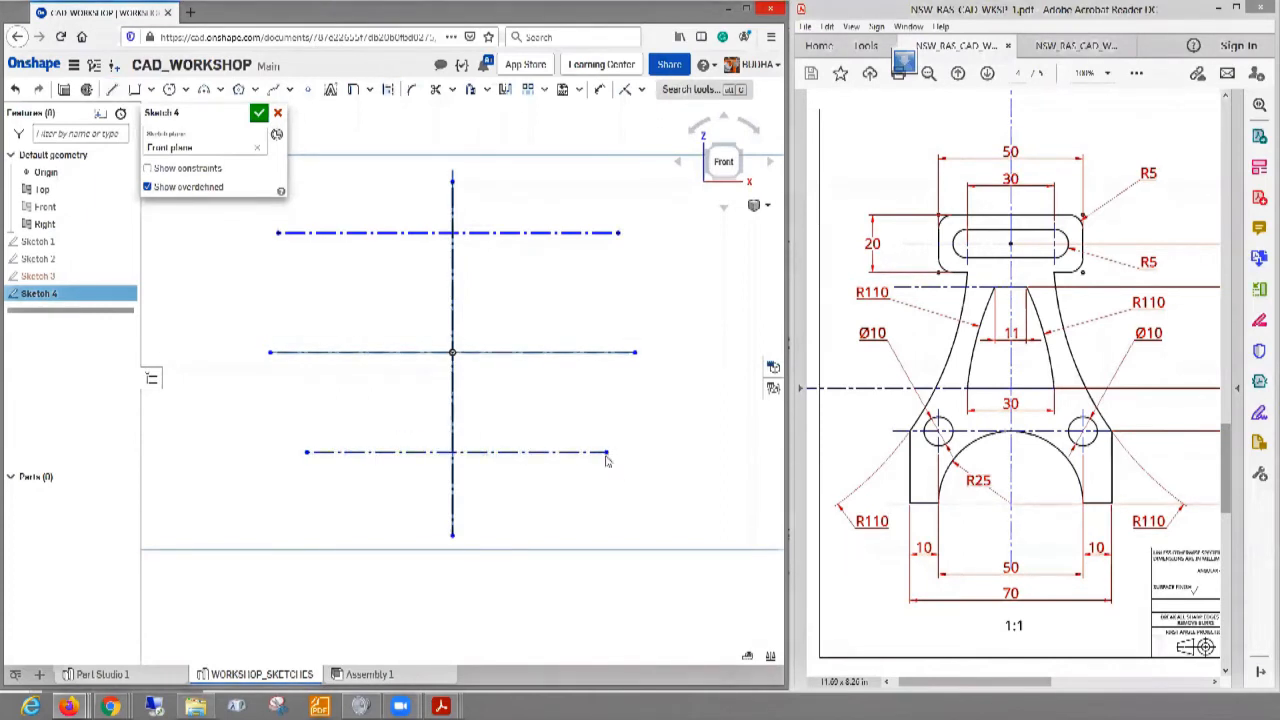
key(Escape)
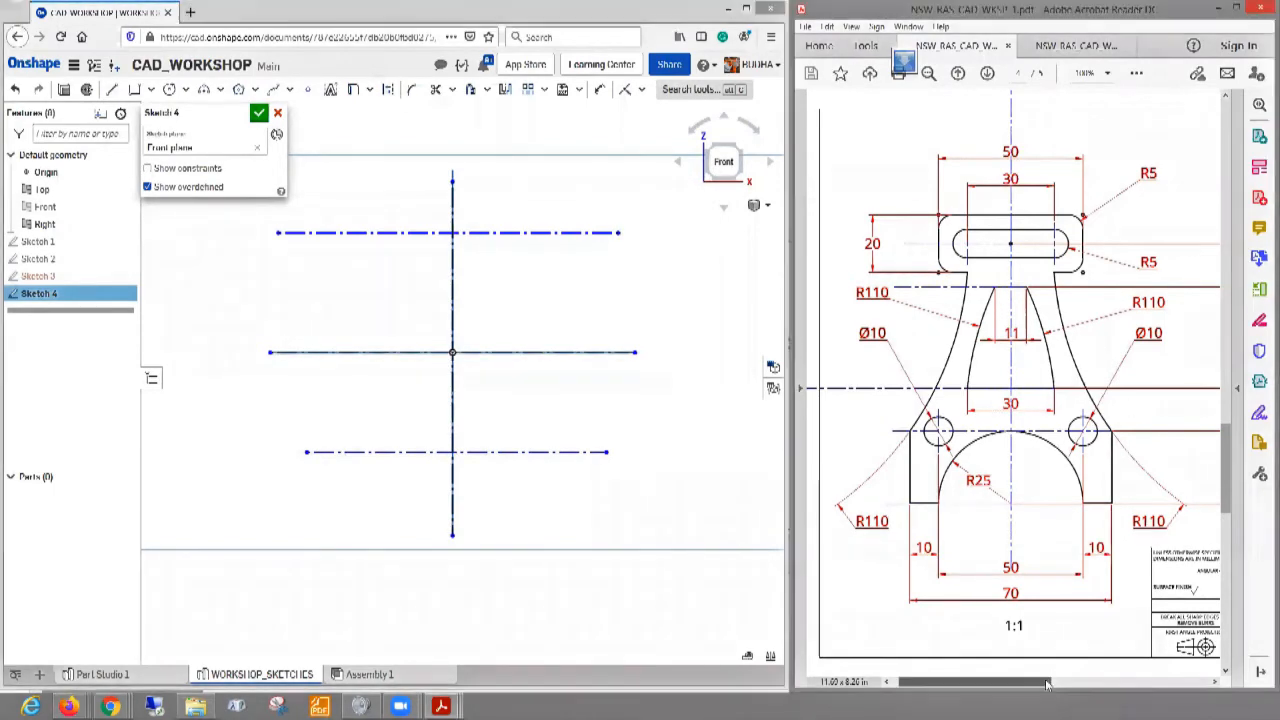
- Bring the drawing's vertical dimensions into view and set the distance between the upper construction line and the horizontal centreline to 50 mm
drag(1024, 684, 1084, 688)
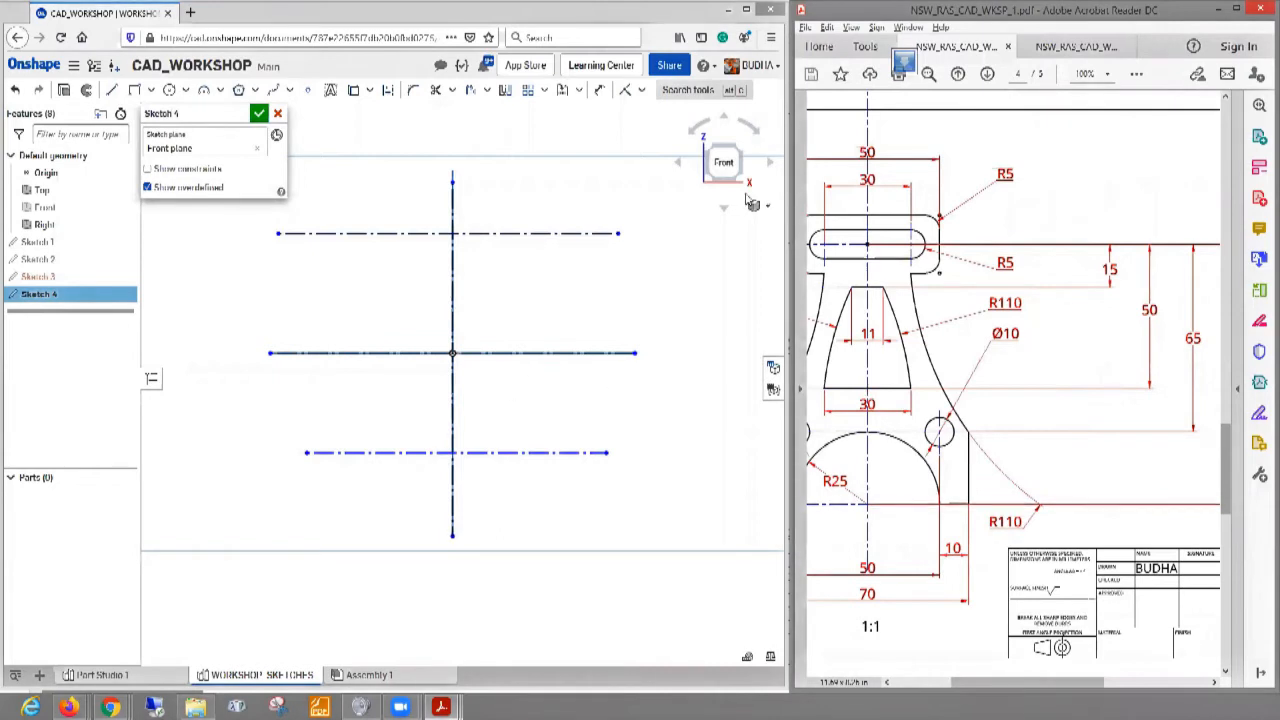
click(723, 164)
scroll(495, 422, down, 3)
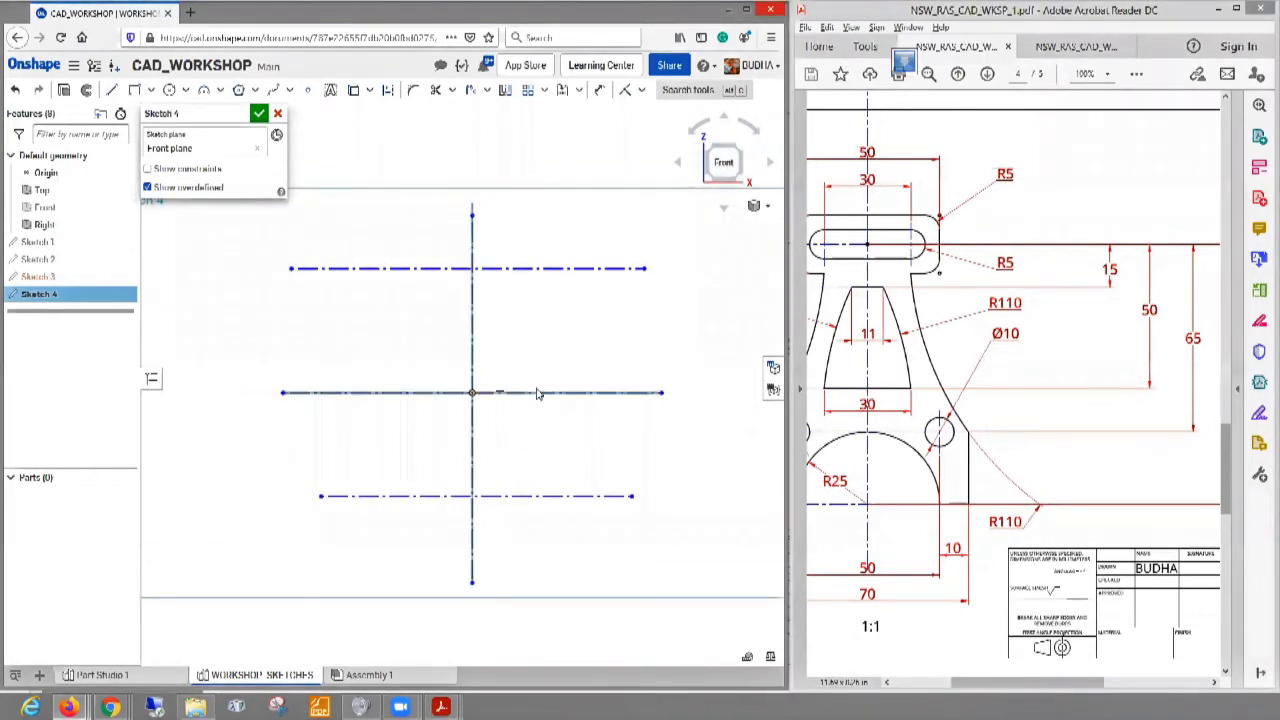
click(537, 393)
click(599, 89)
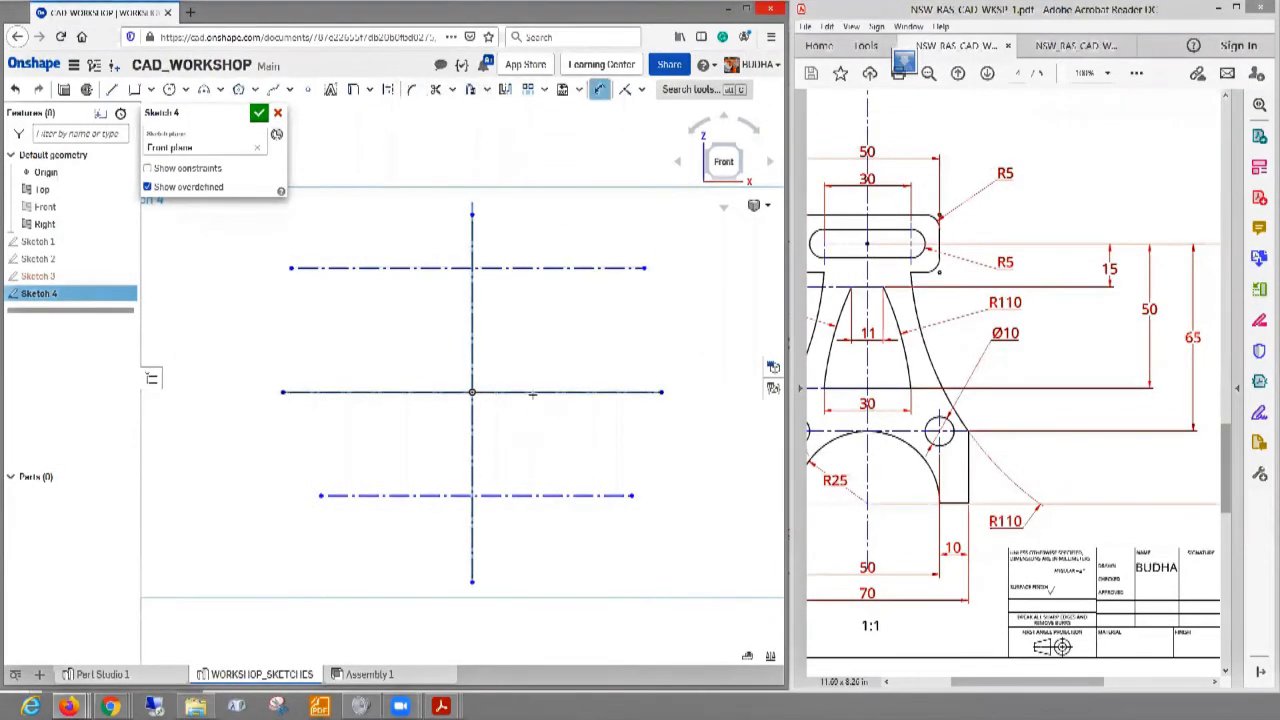
click(530, 268)
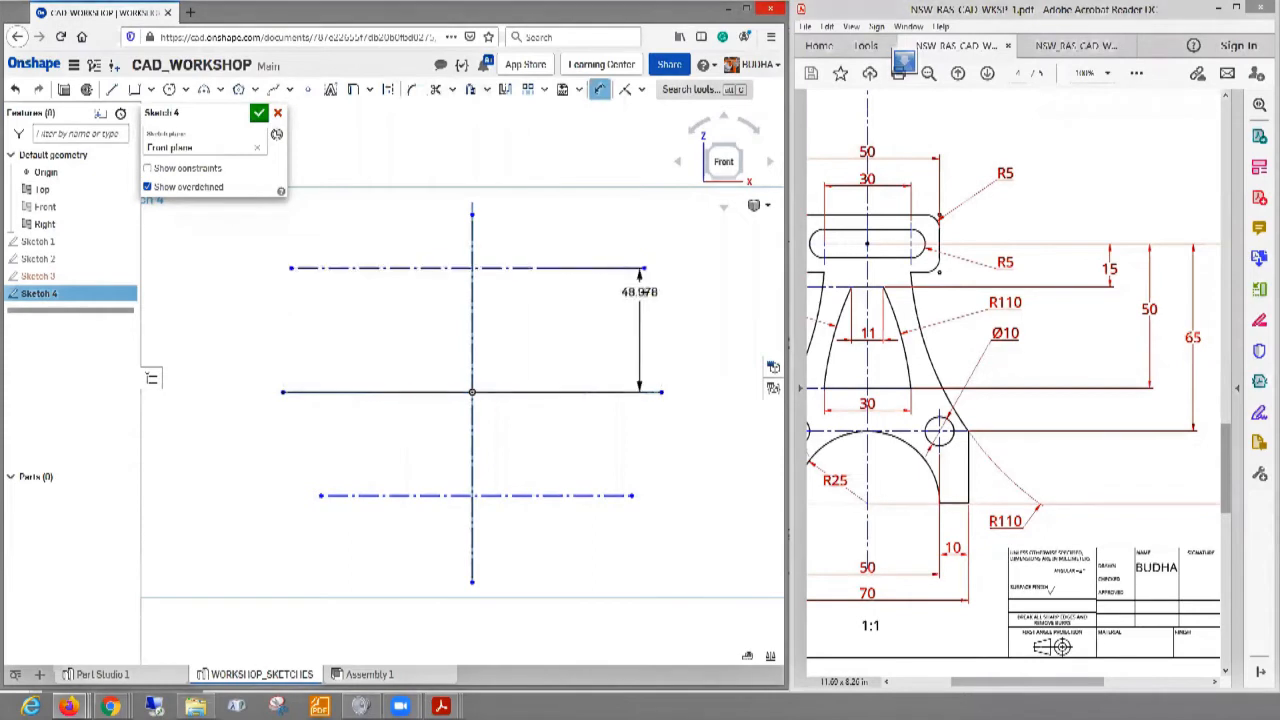
click(680, 318)
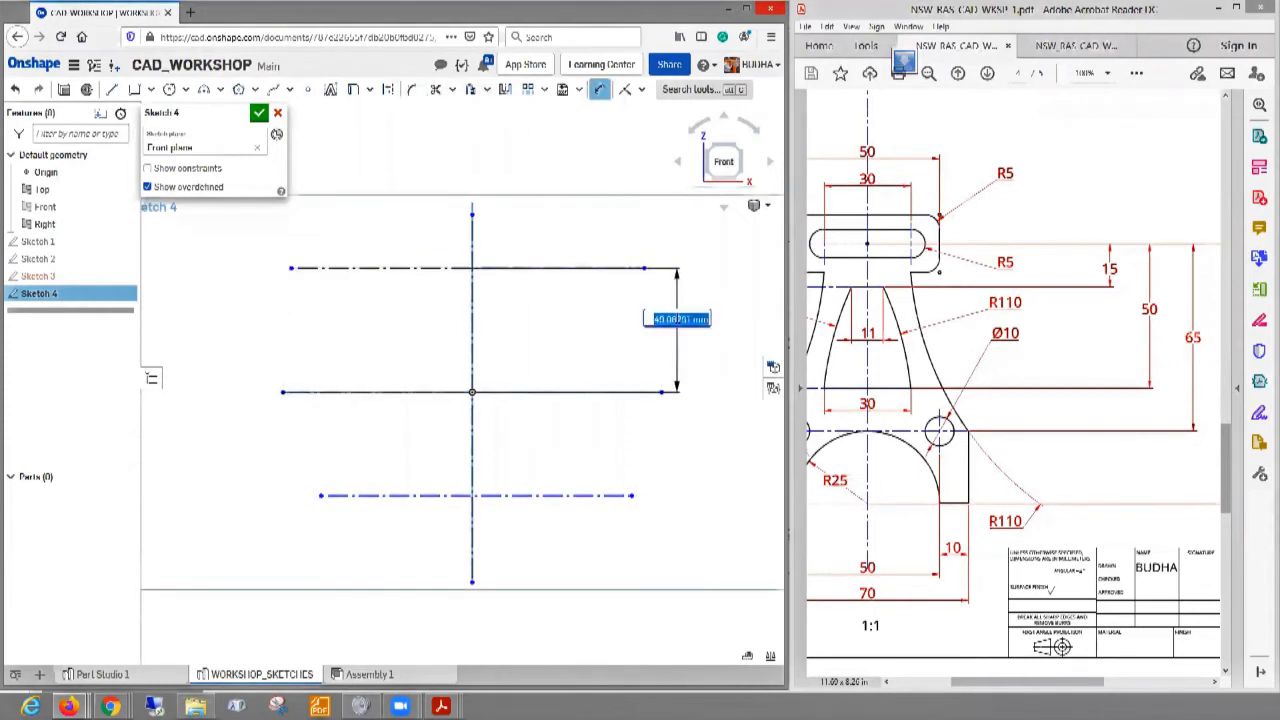
key(Return)
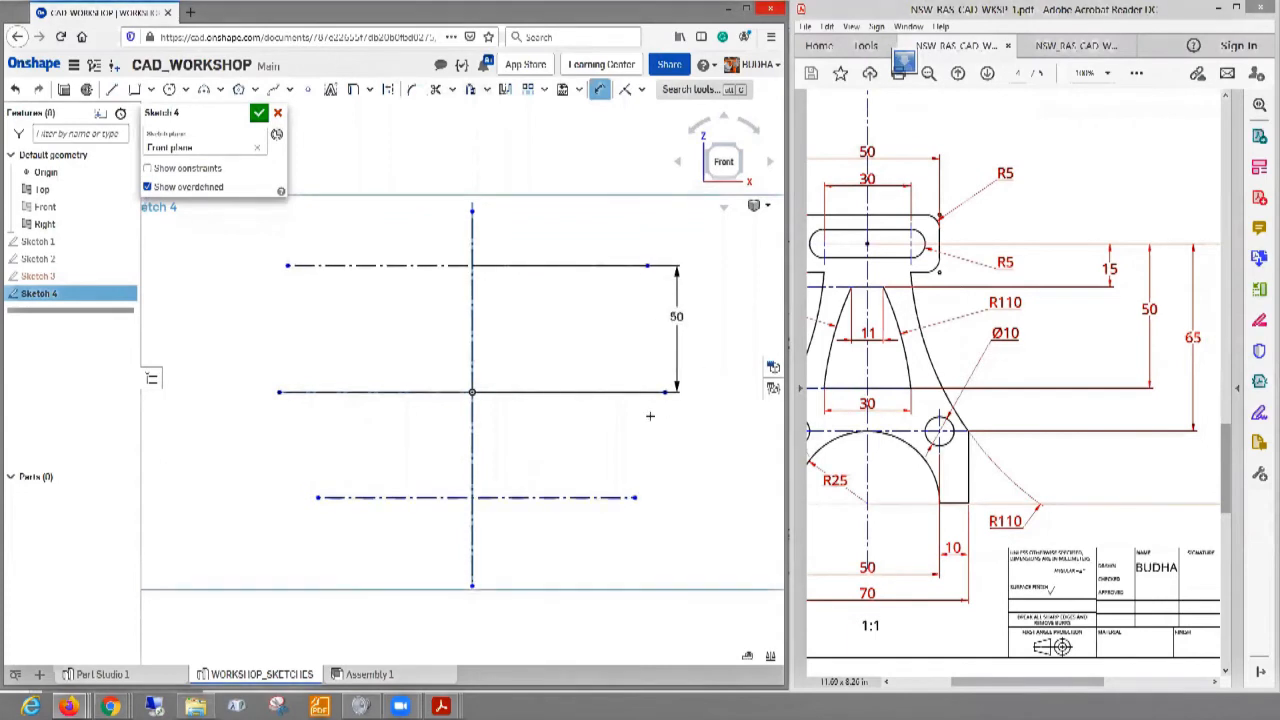
- Draw a horizontal construction line about 135 mm long just below the uppermost construction line
click(619, 391)
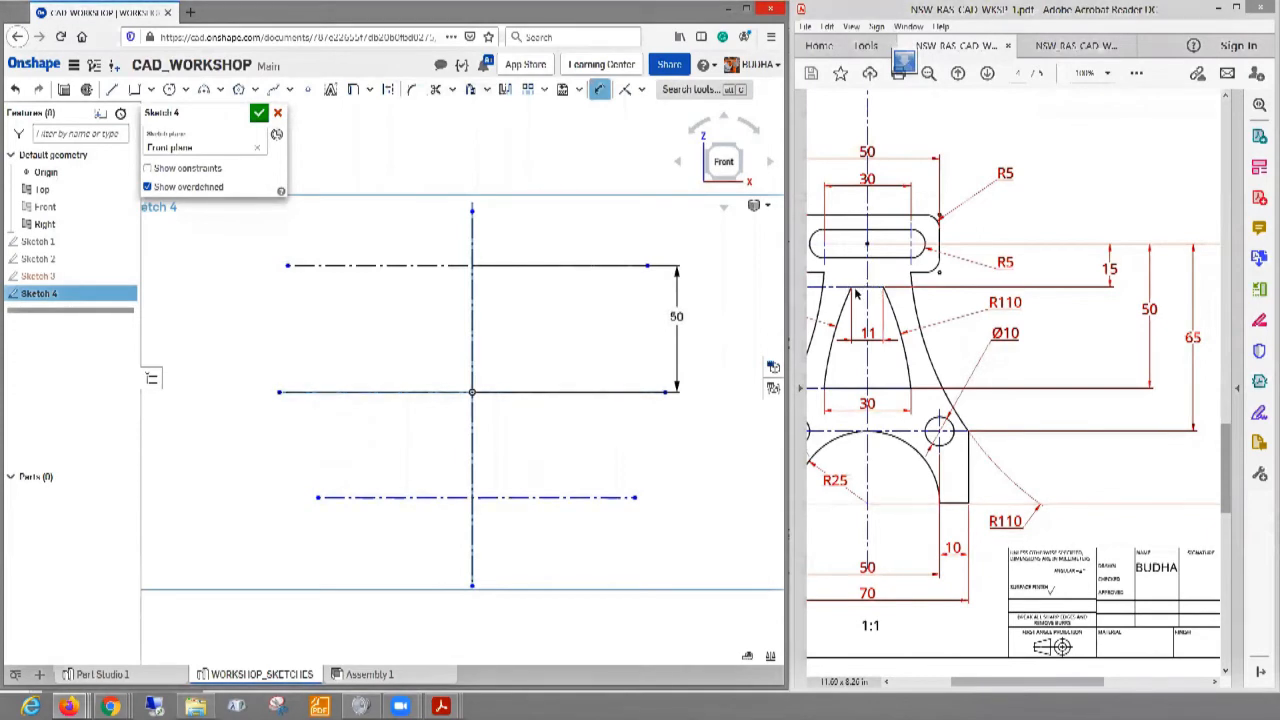
click(387, 89)
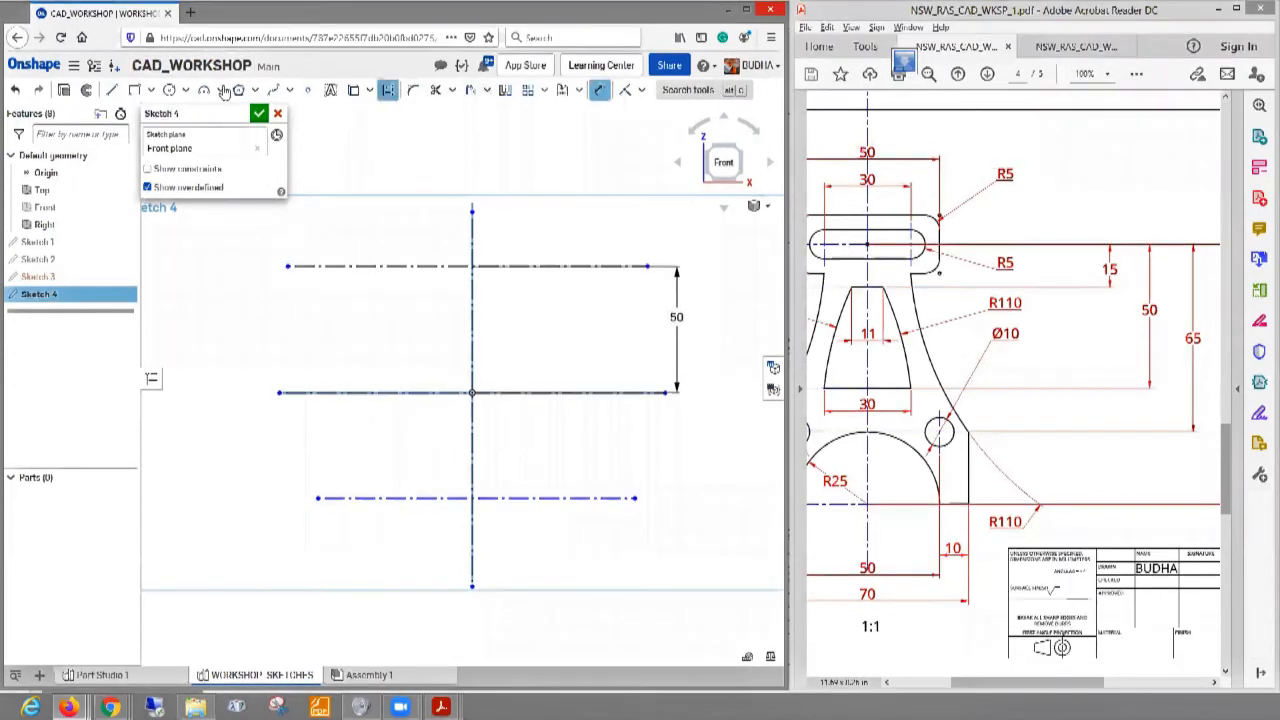
key(l)
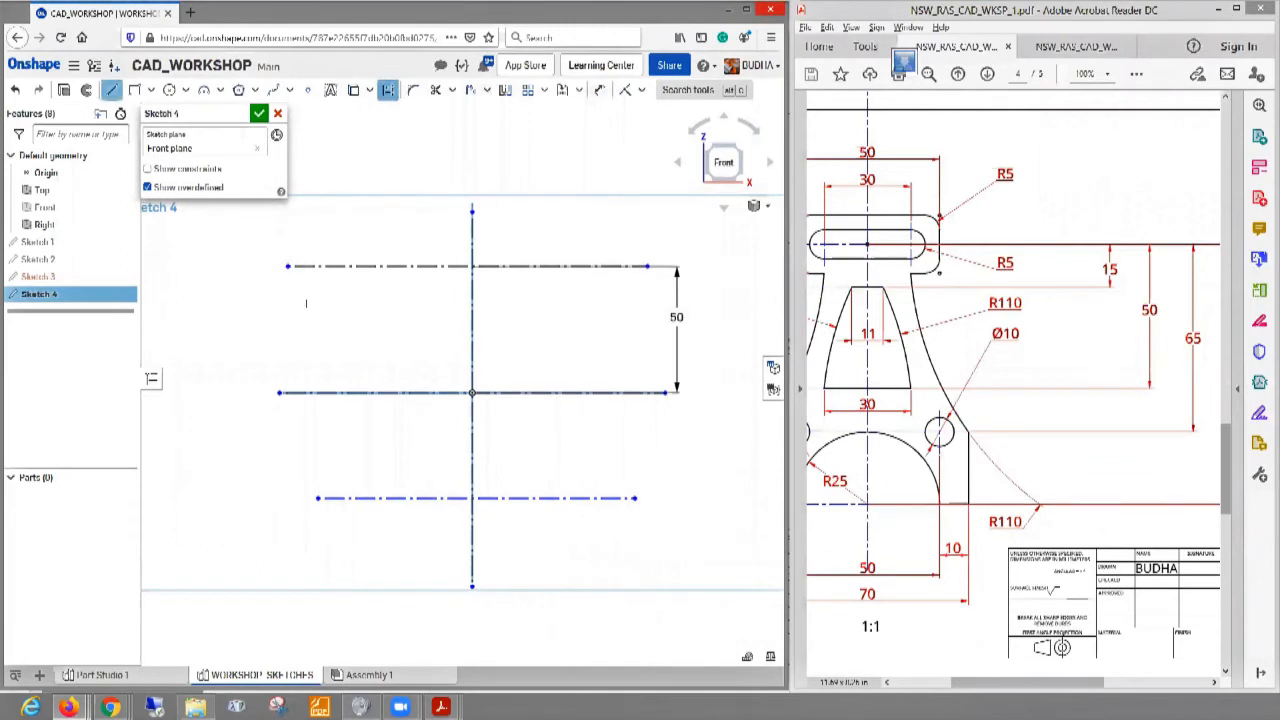
click(300, 303)
click(643, 303)
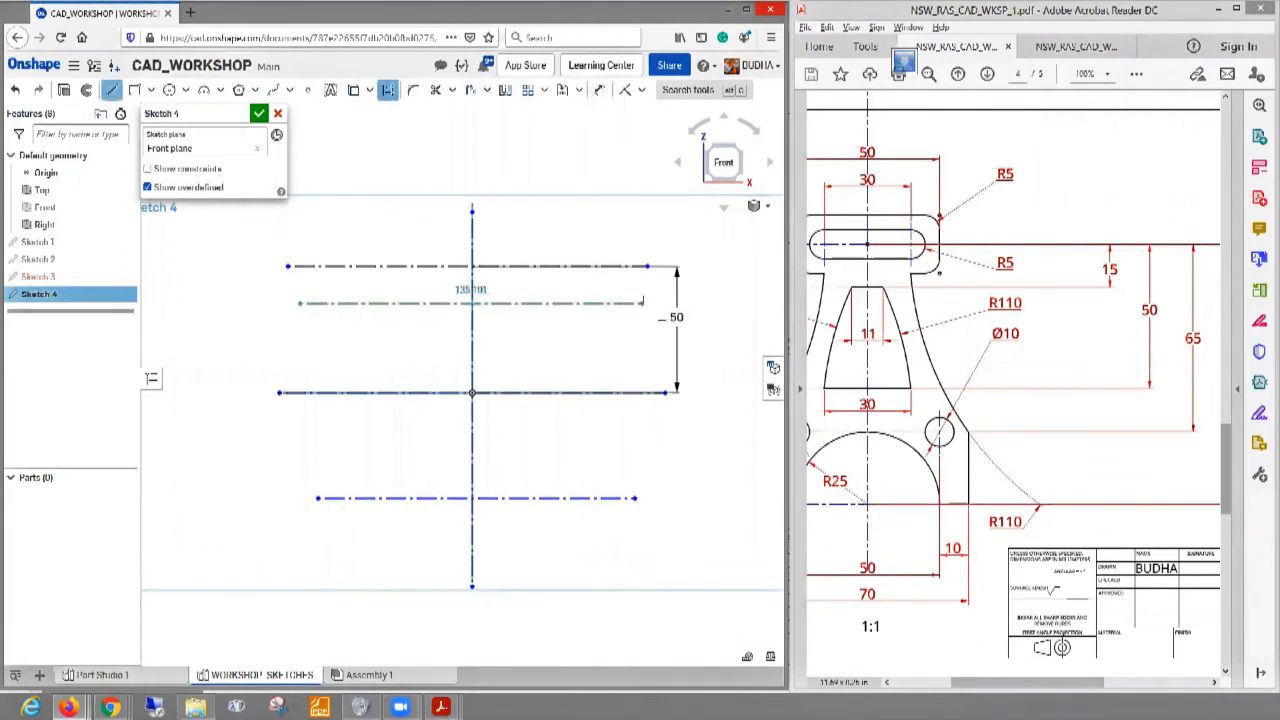
key(Escape)
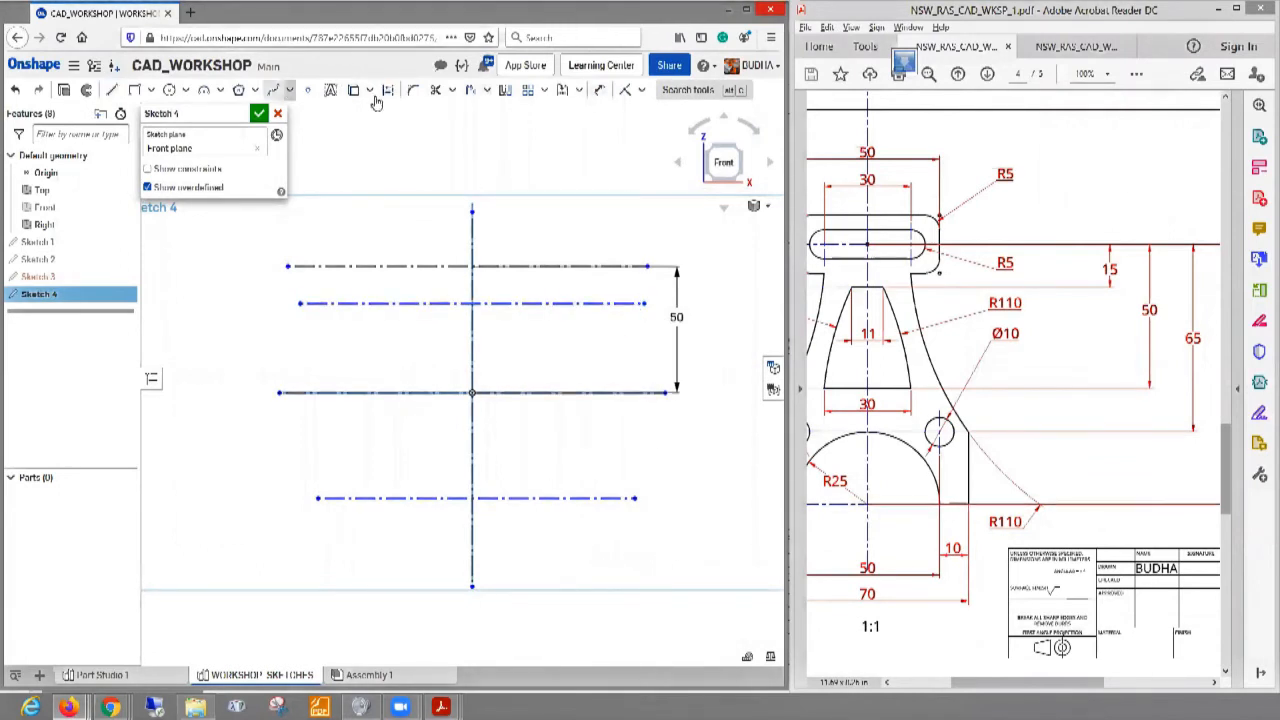
- Dimension the new construction line 15 mm below the uppermost construction line
click(599, 91)
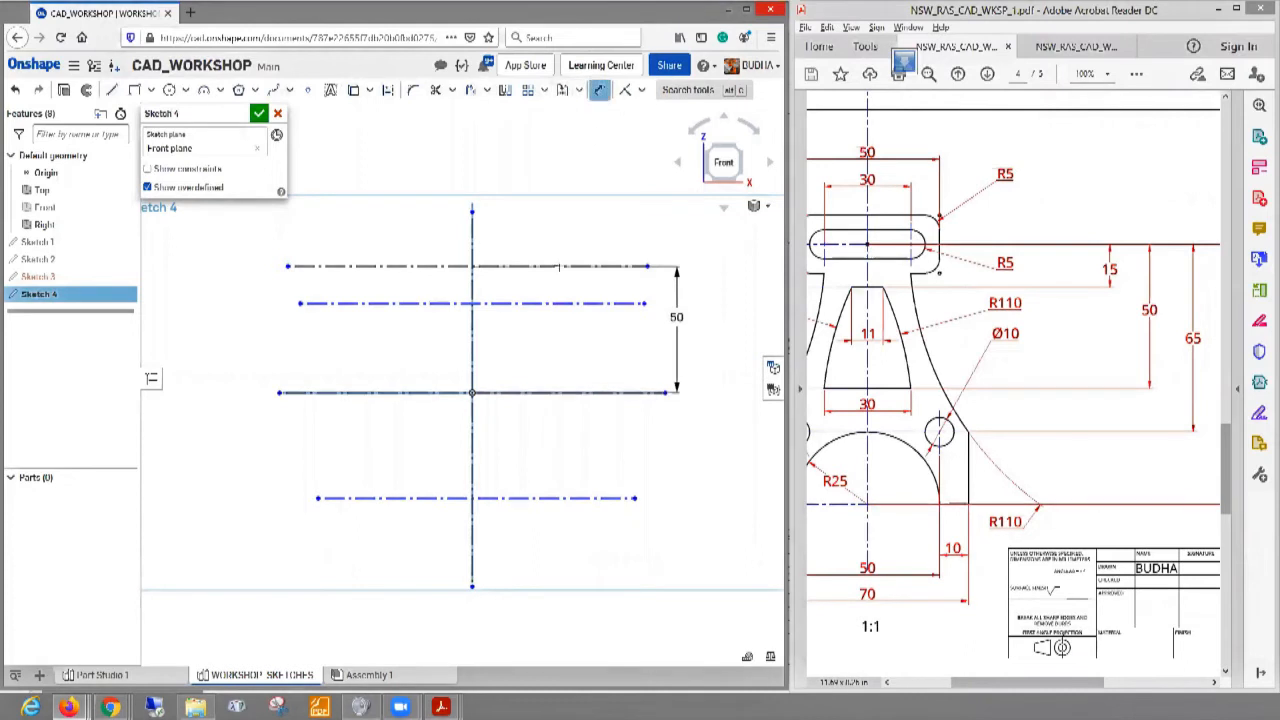
click(561, 265)
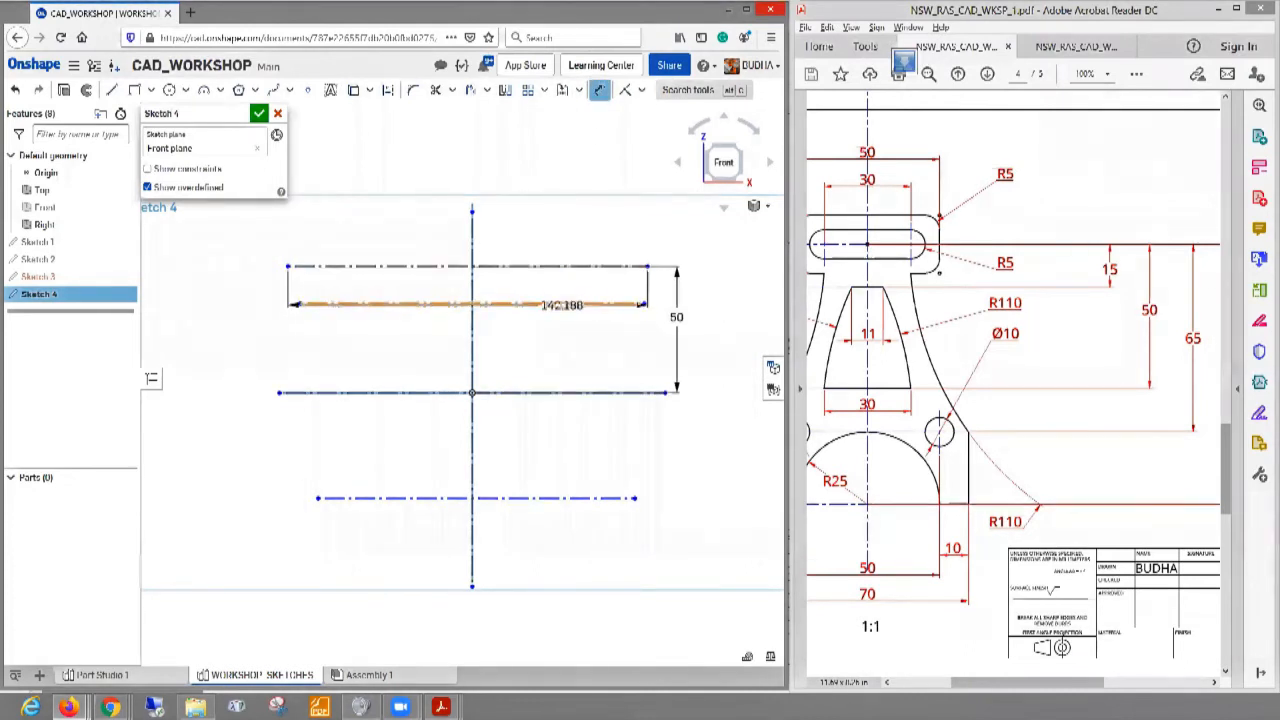
click(566, 303)
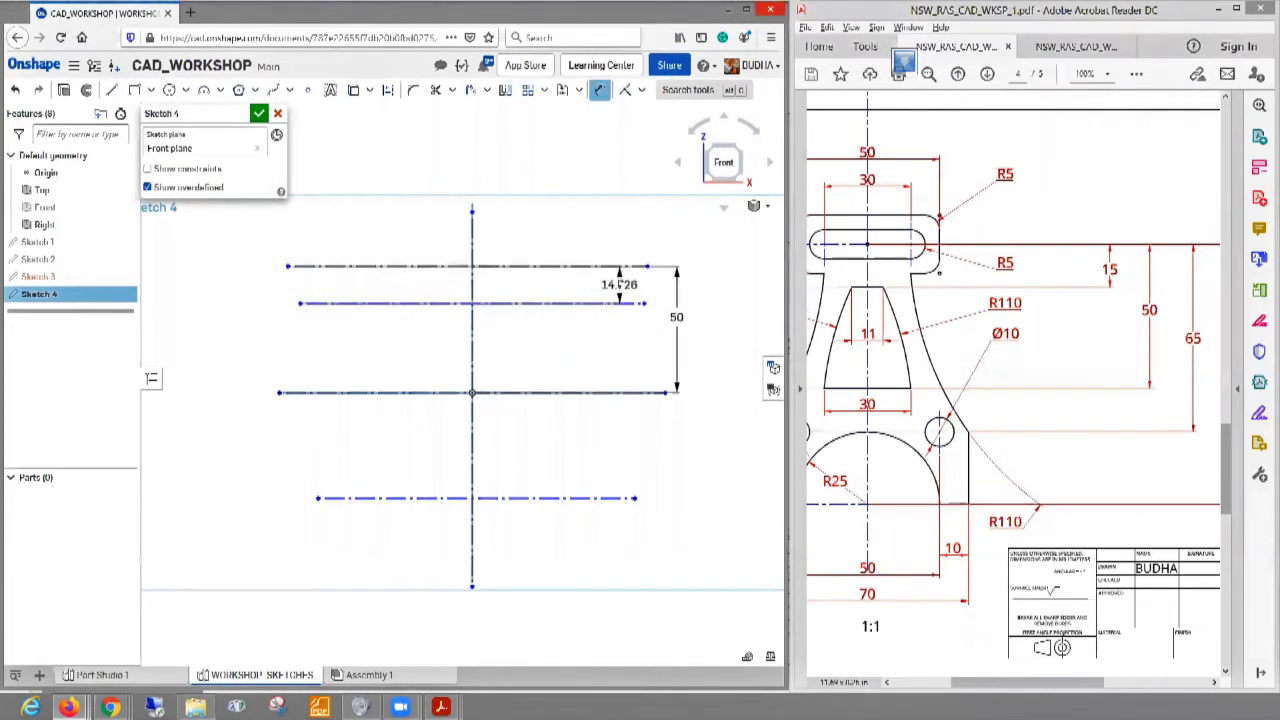
click(618, 285)
text(1)
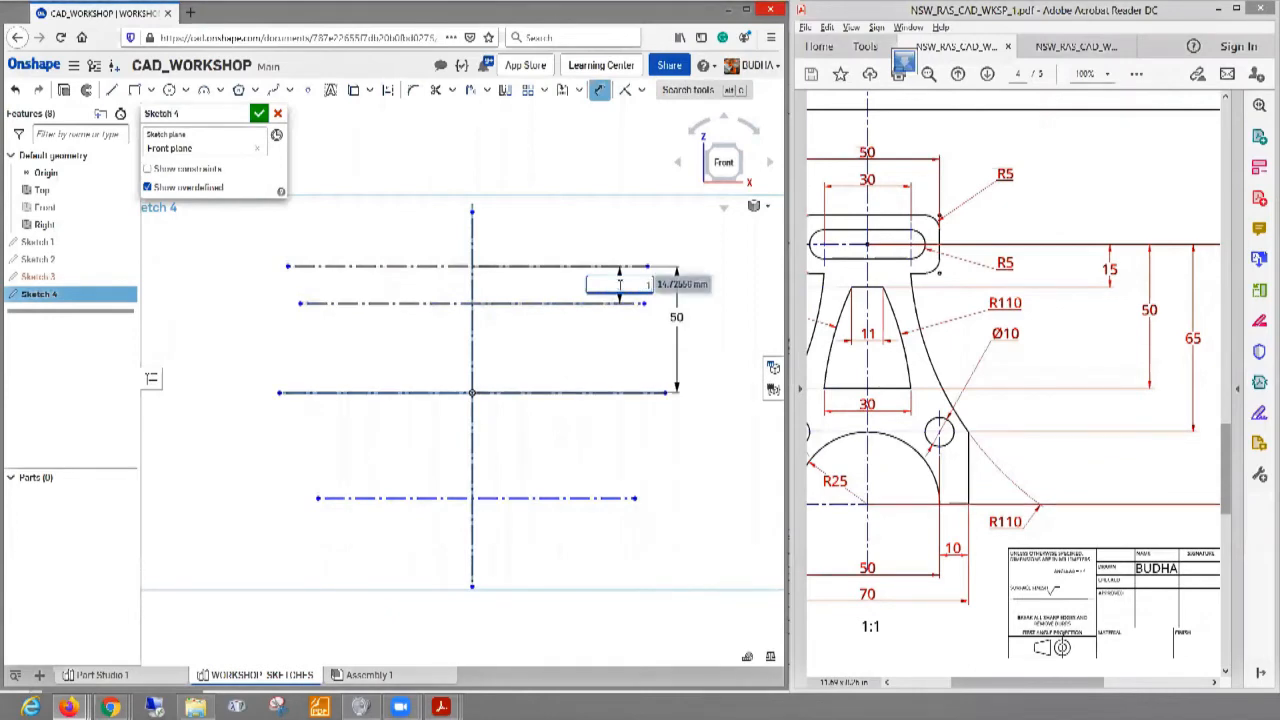
text(5)
key(Return)
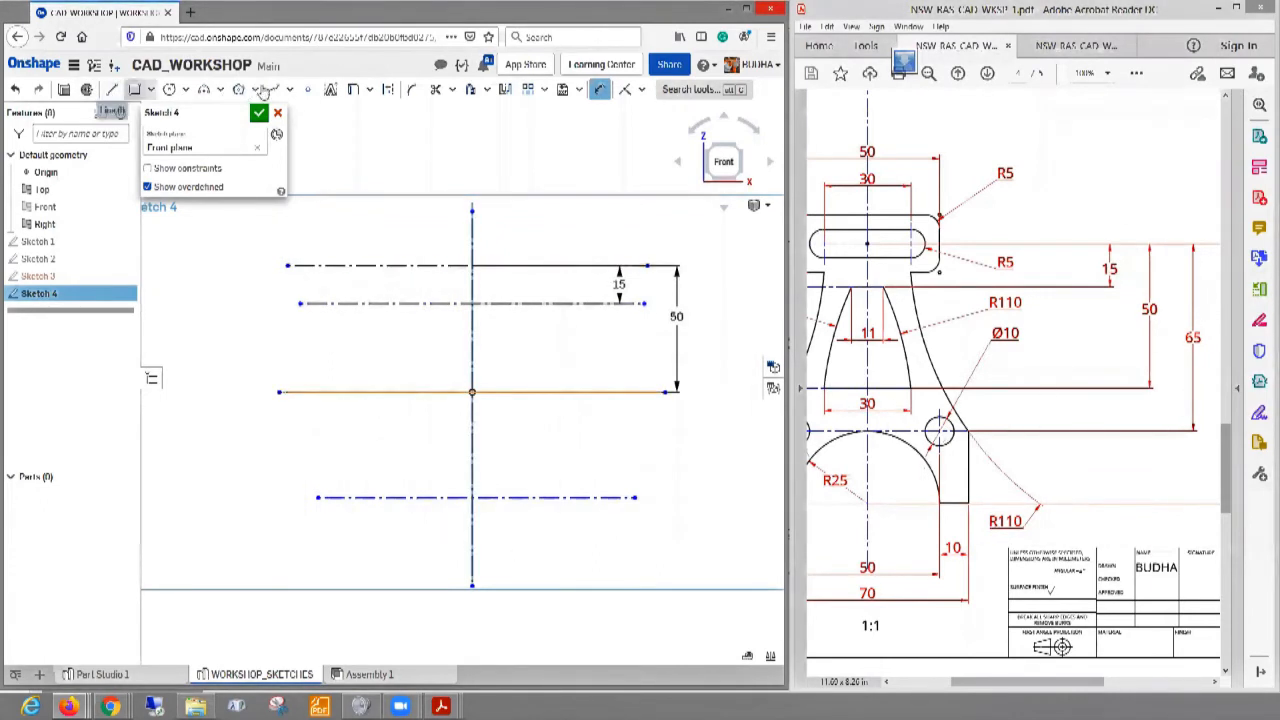
- Draw a horizontal construction line about 155 mm long between the line through the origin and the lowest construction line
click(390, 90)
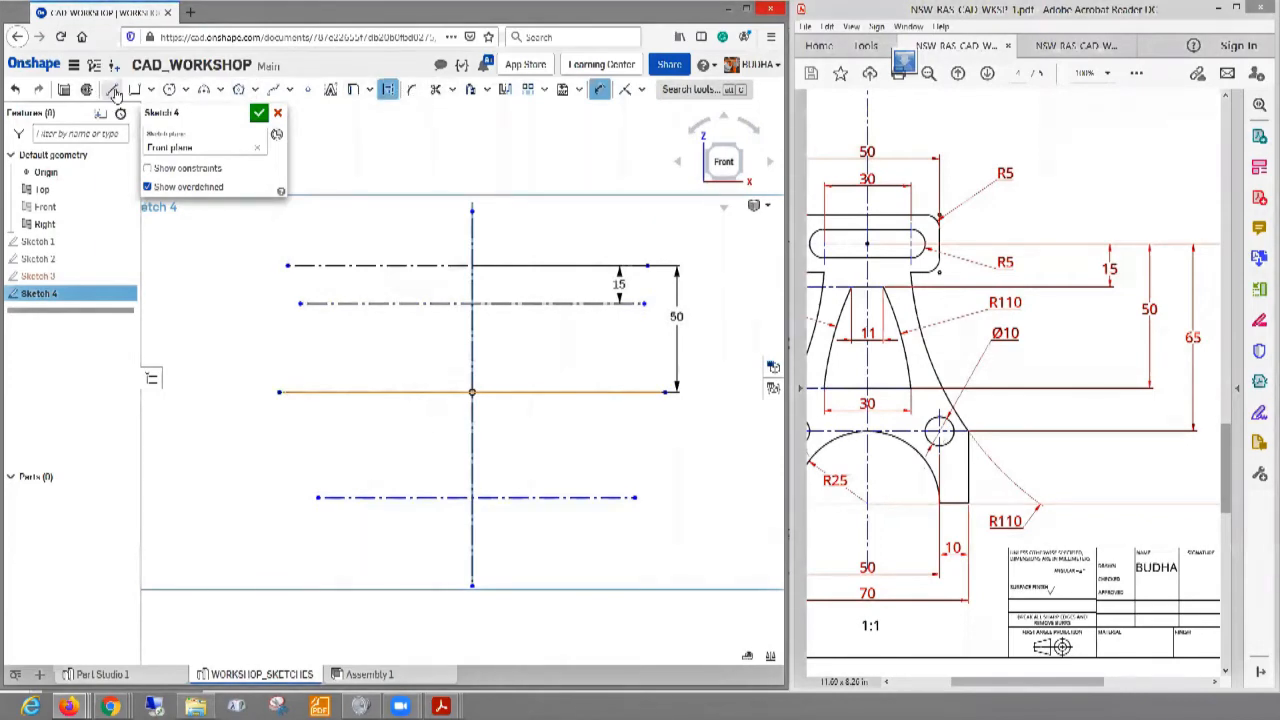
click(112, 89)
click(285, 445)
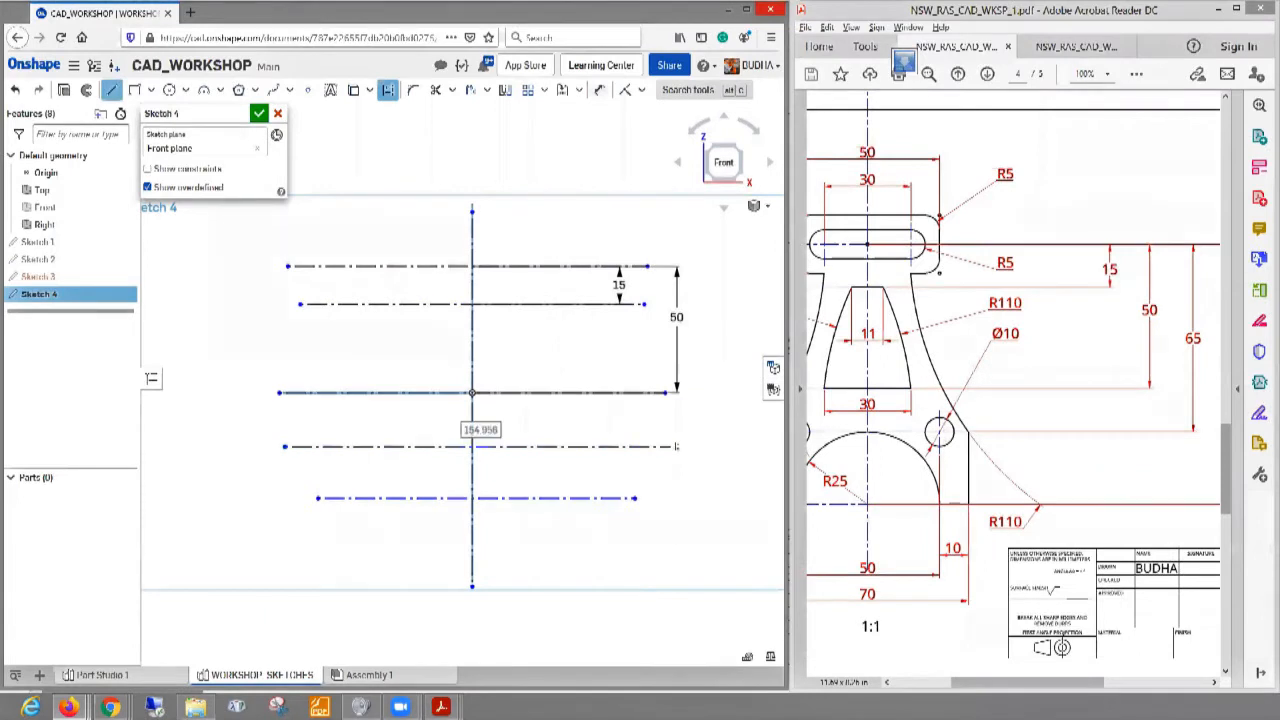
click(676, 446)
key(Escape)
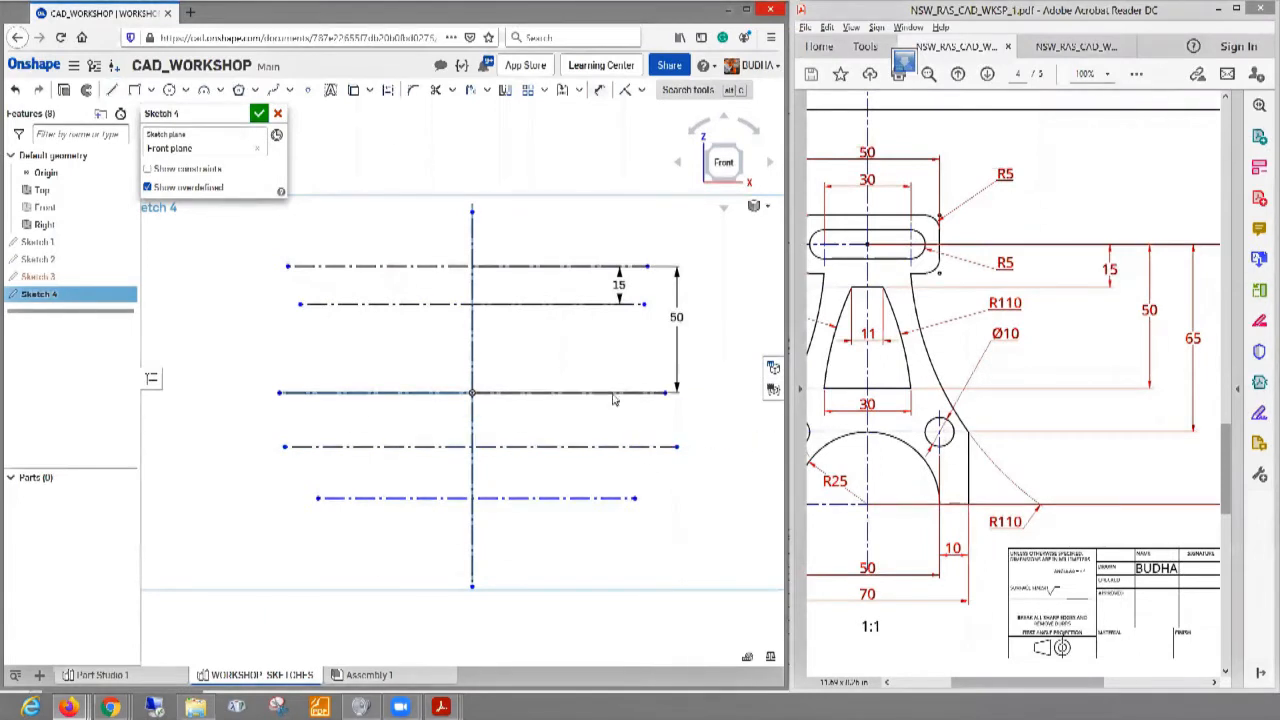
- Set the distance from the uppermost construction line to the line just below the origin to 65 mm
click(599, 89)
click(460, 266)
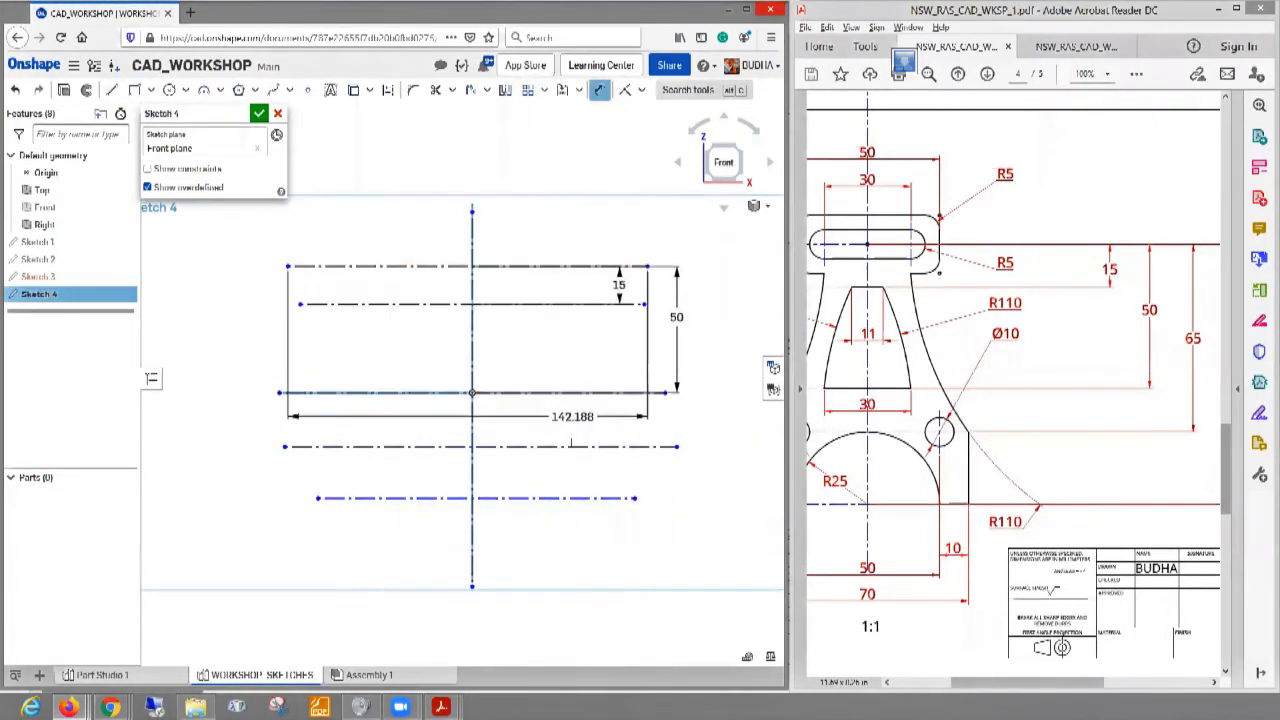
click(572, 446)
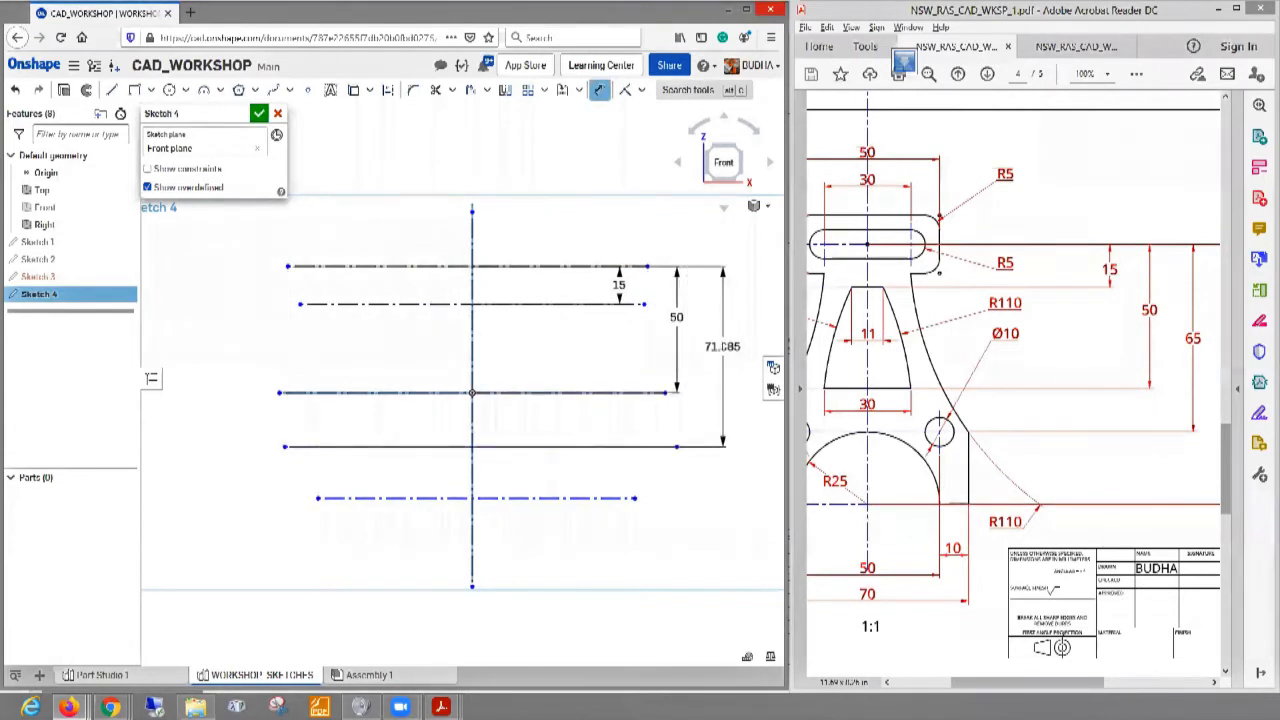
click(722, 350)
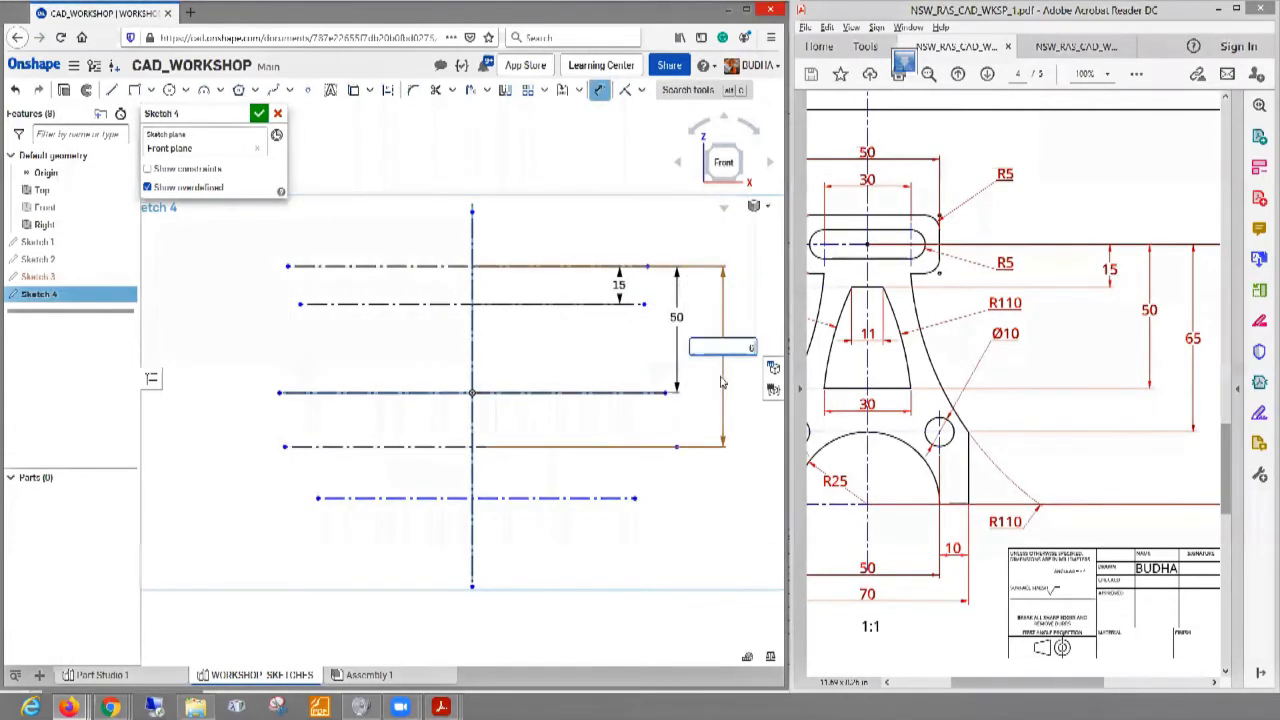
text(65)
key(Return)
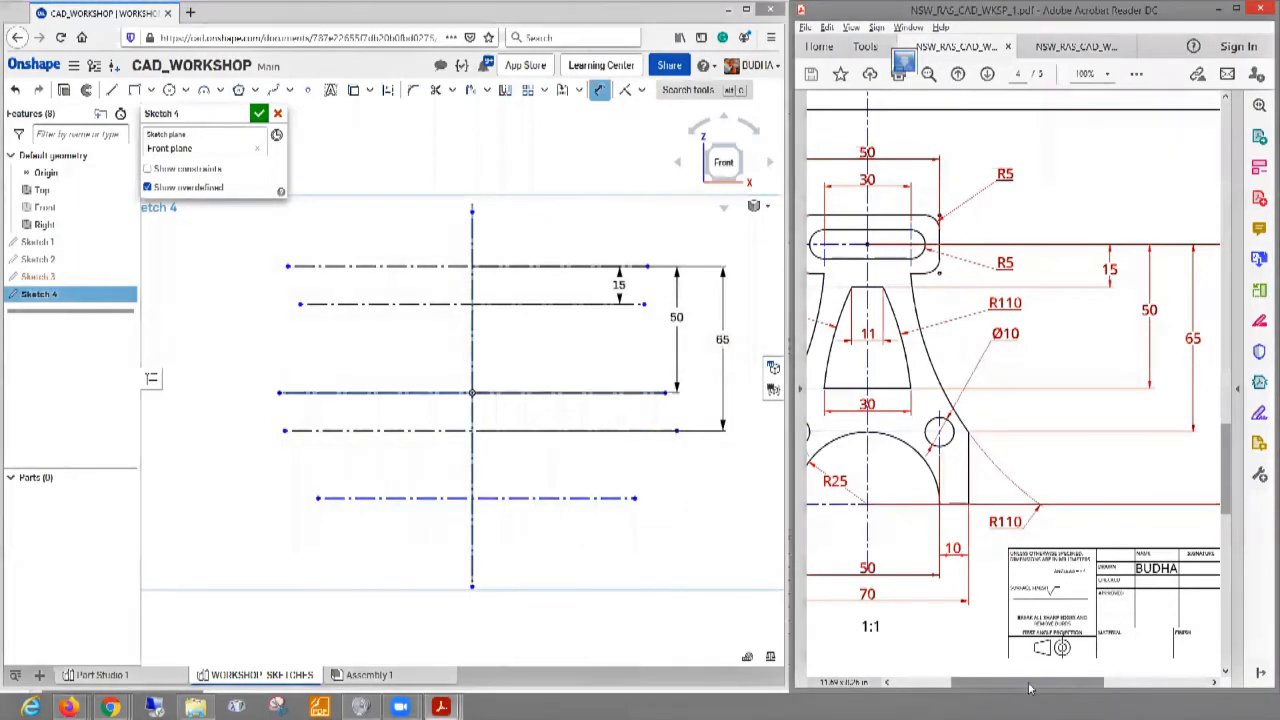
- Set the distance between the uppermost and the lowest horizontal construction lines to 90 mm
mouse_move(1030, 688)
mouse_down()
mouse_move(1085, 690)
mouse_move(1040, 692)
mouse_up()
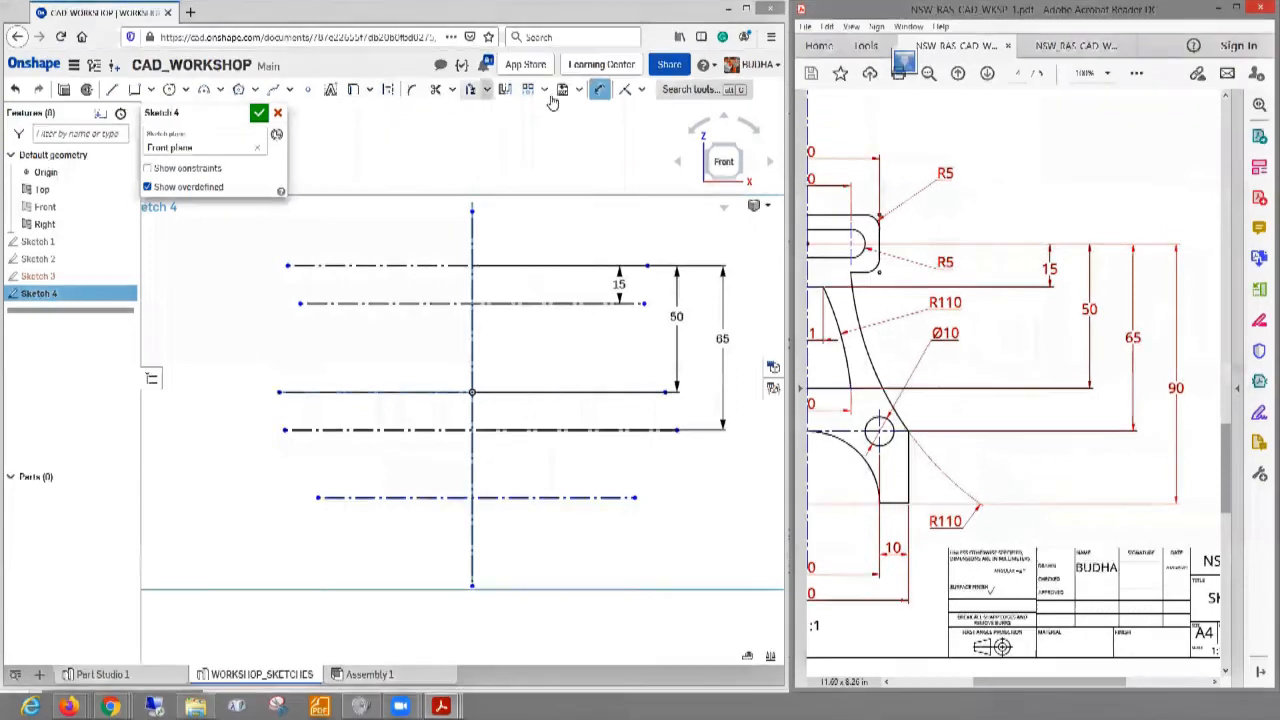
click(415, 266)
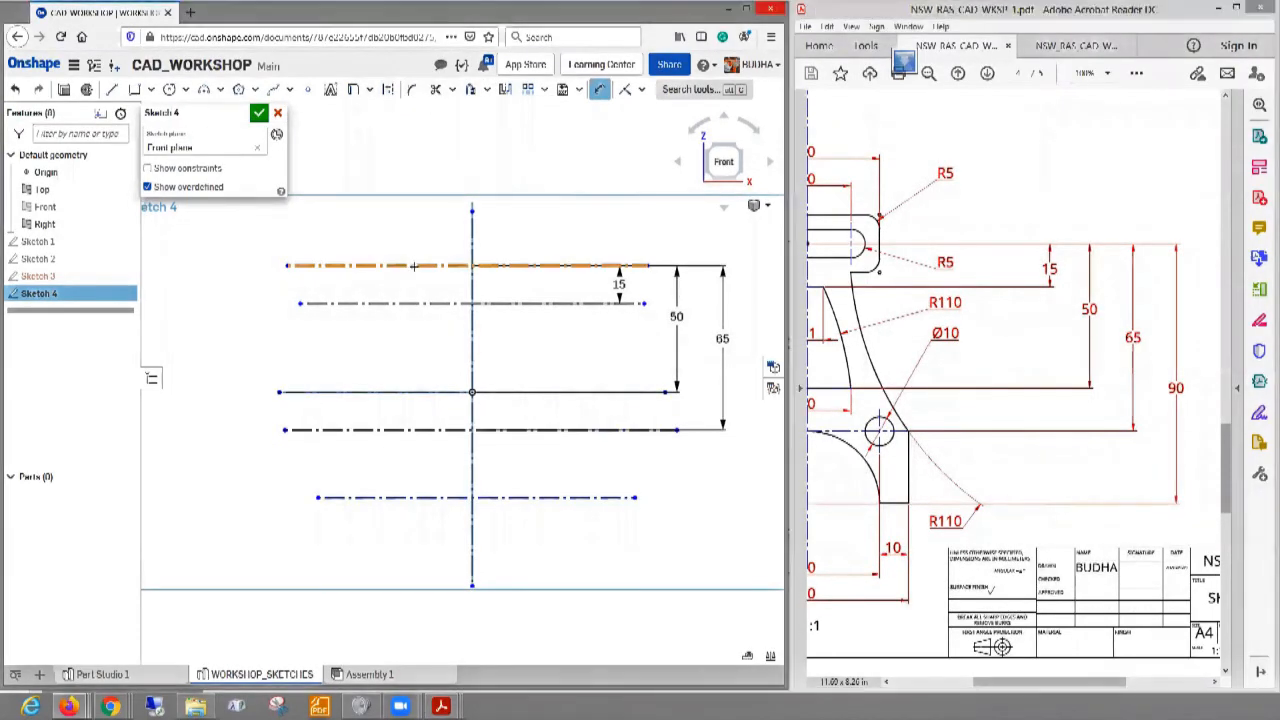
click(384, 498)
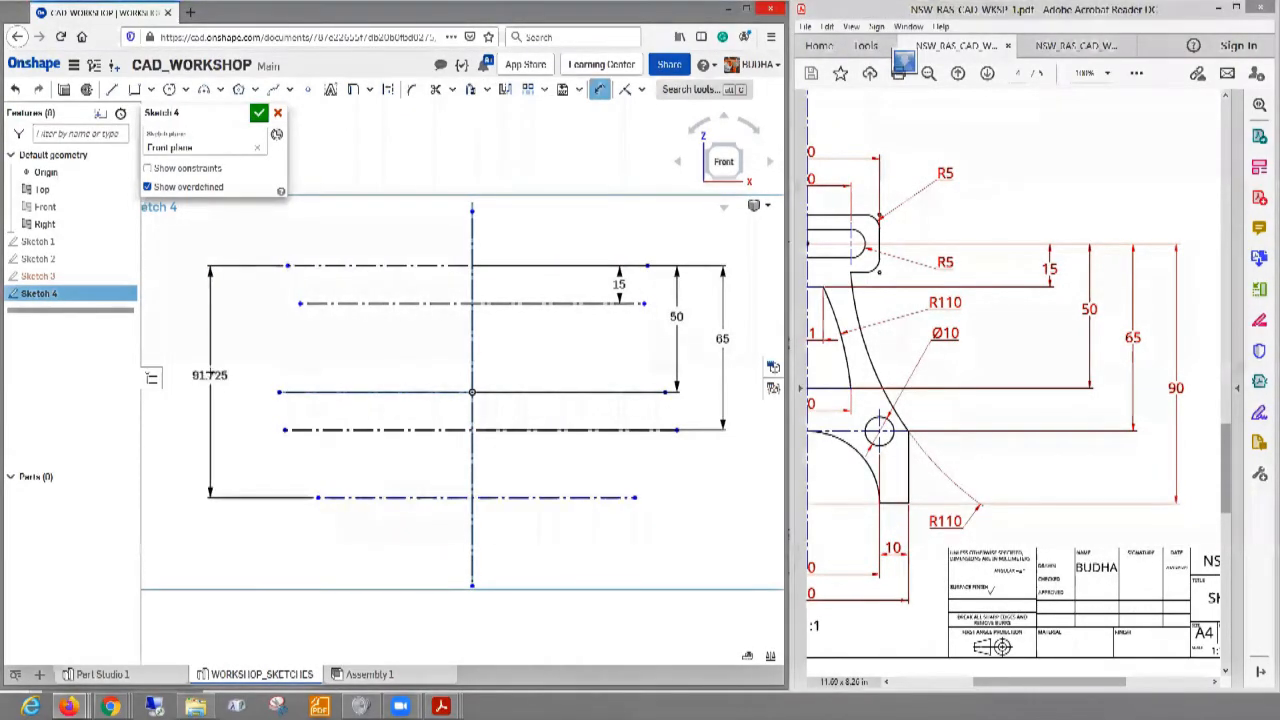
click(223, 449)
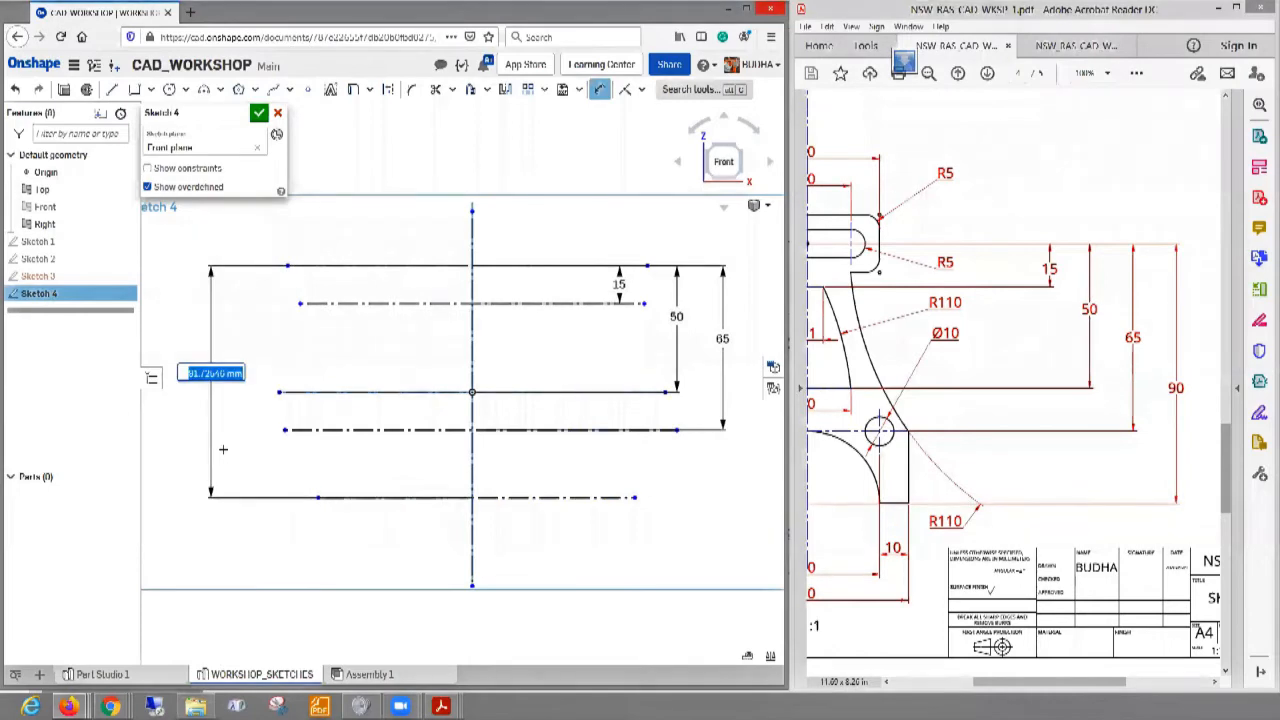
key(Return)
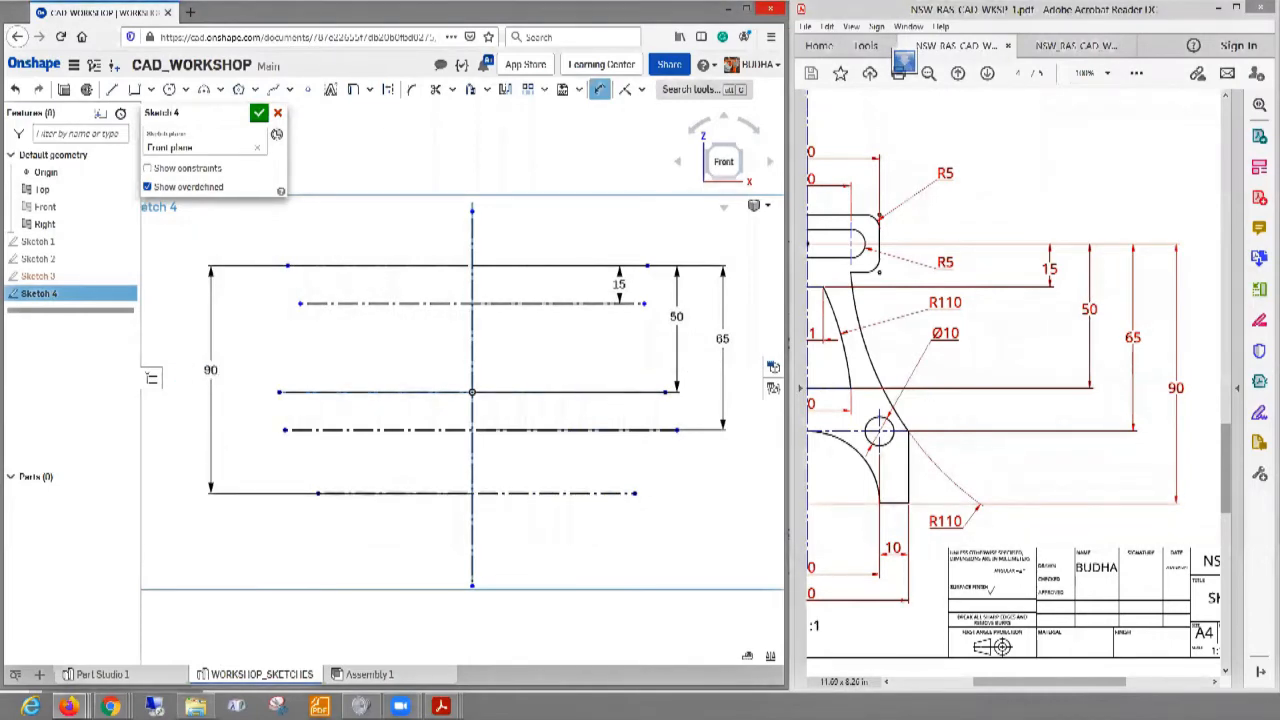
- Draw a corner rectangle about 89 mm wide spanning from the lowest construction line up to the construction line above it
drag(1005, 682, 940, 690)
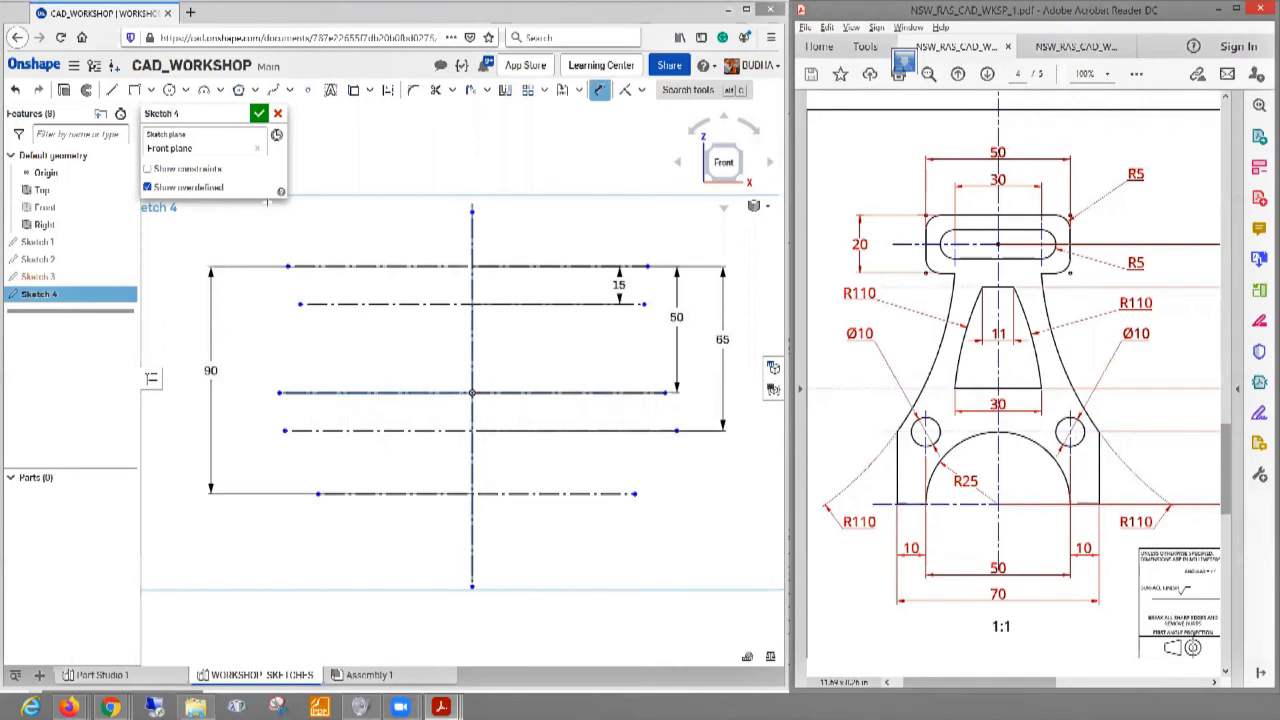
click(138, 91)
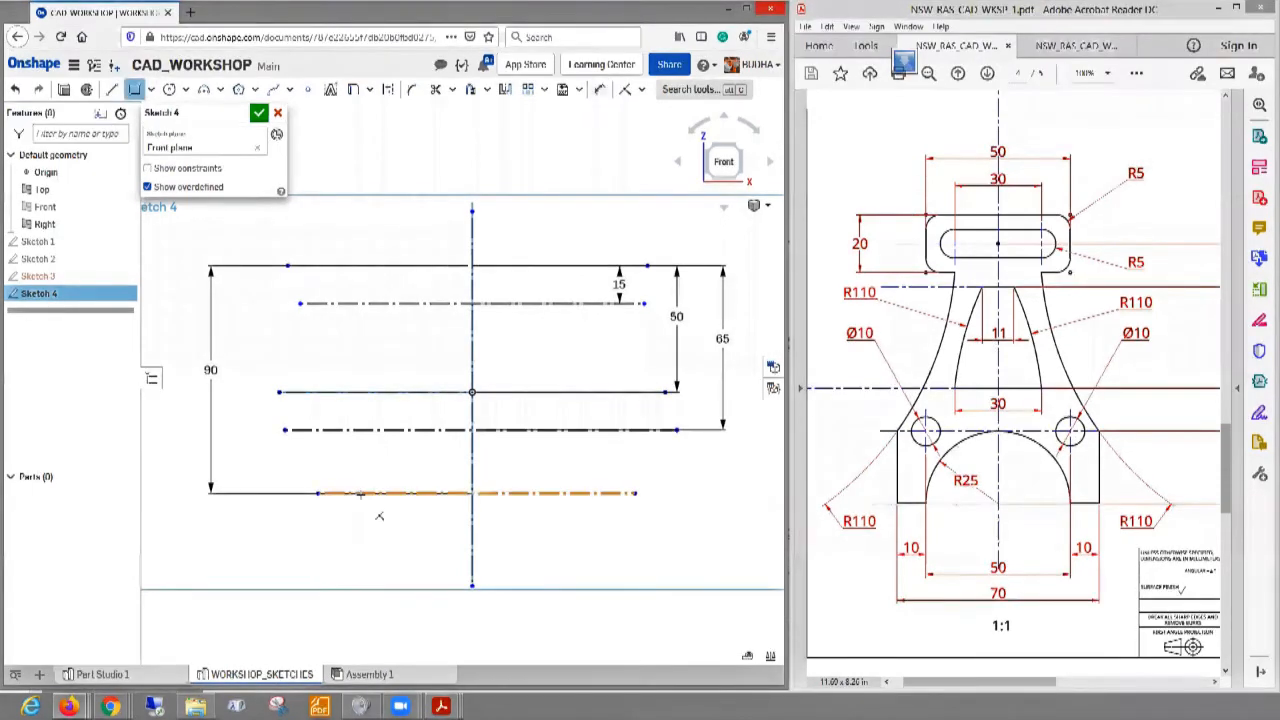
click(365, 492)
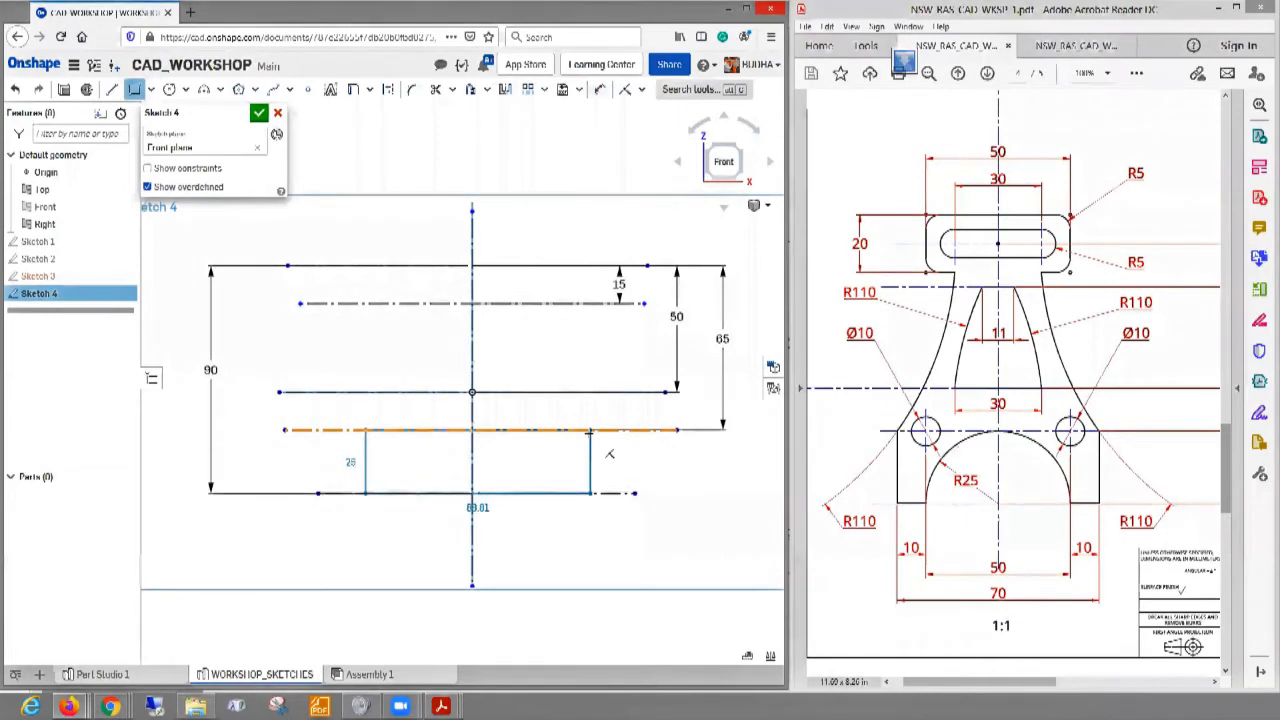
click(590, 430)
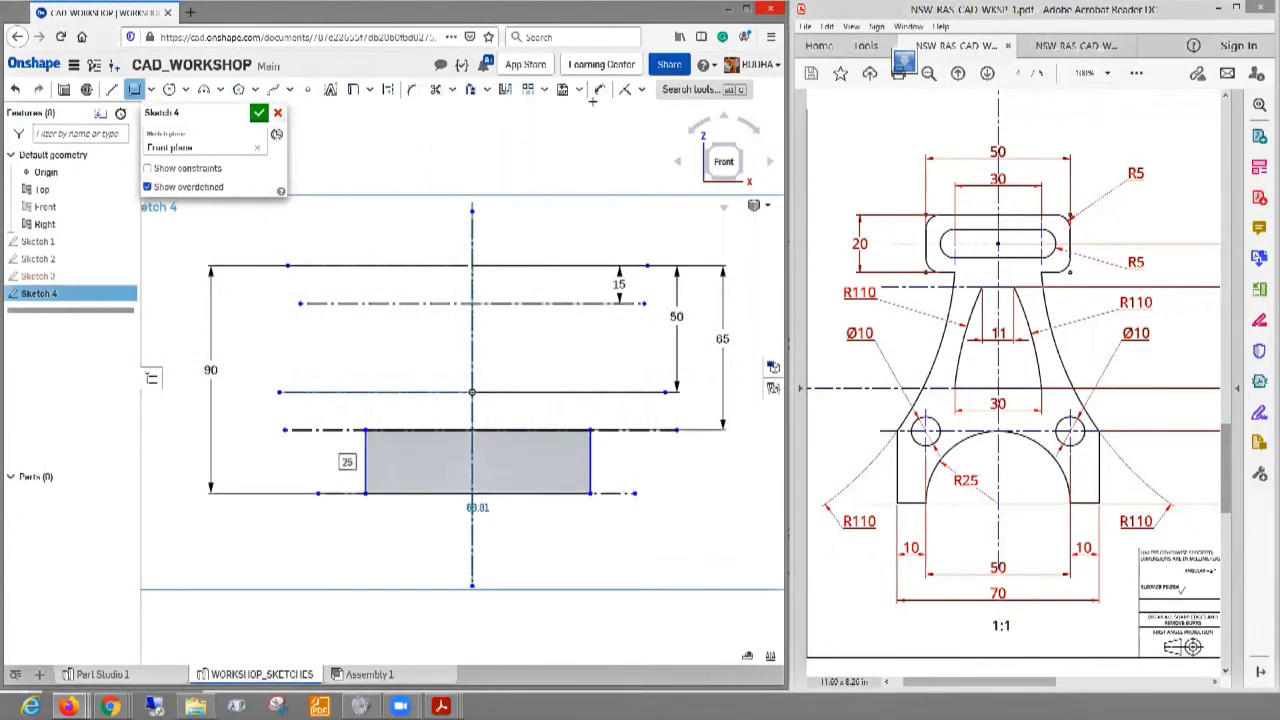
- Set the width of the lower rectangle to 70 mm with a dimension below its bottom edge
key(d)
click(414, 494)
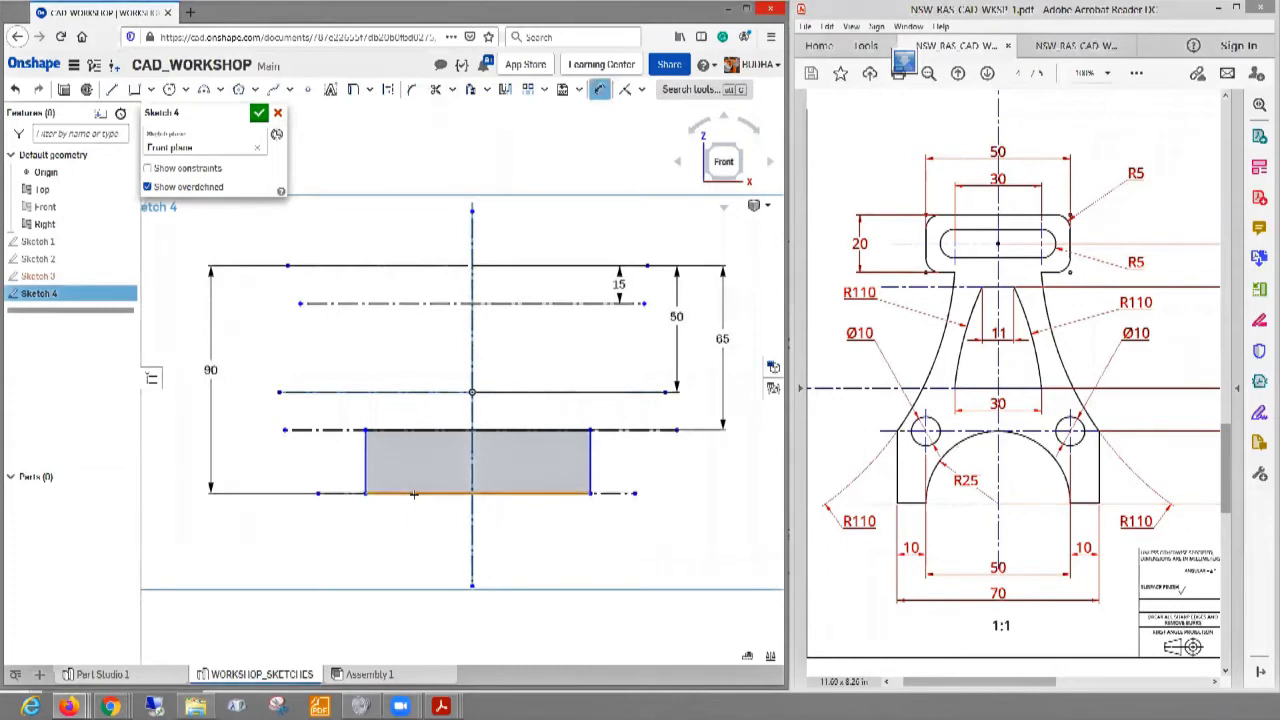
click(428, 564)
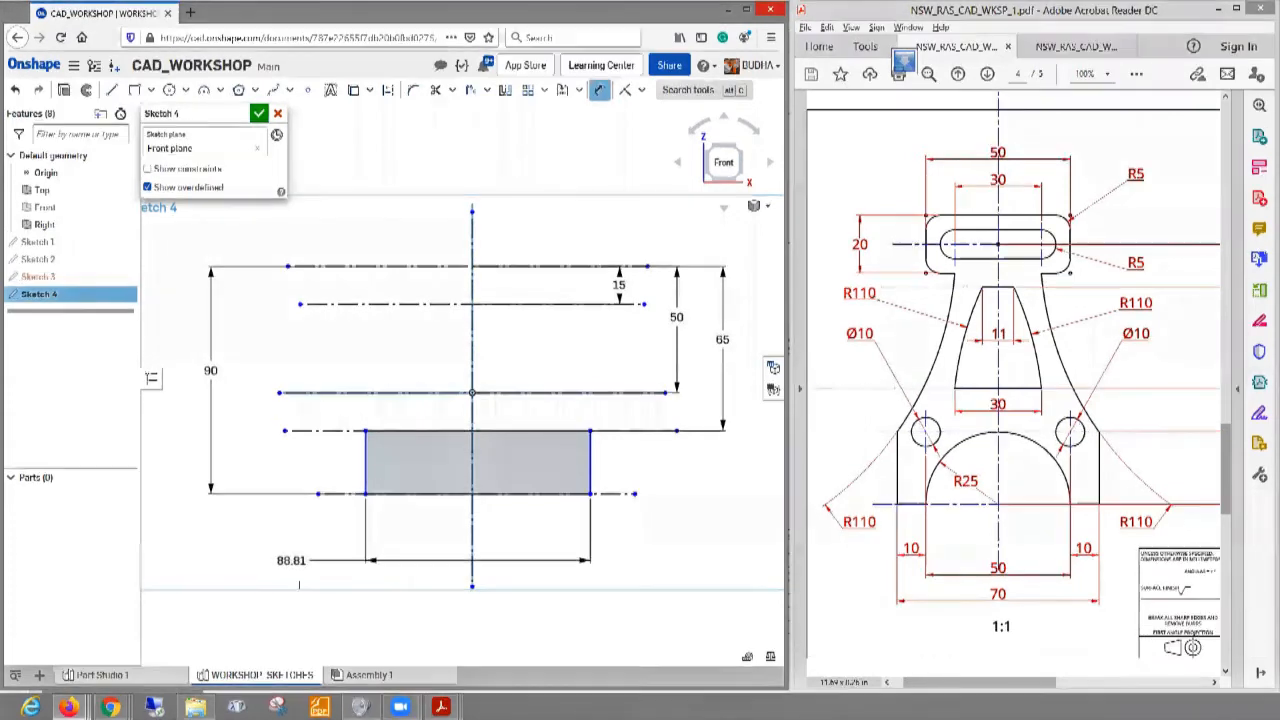
click(305, 566)
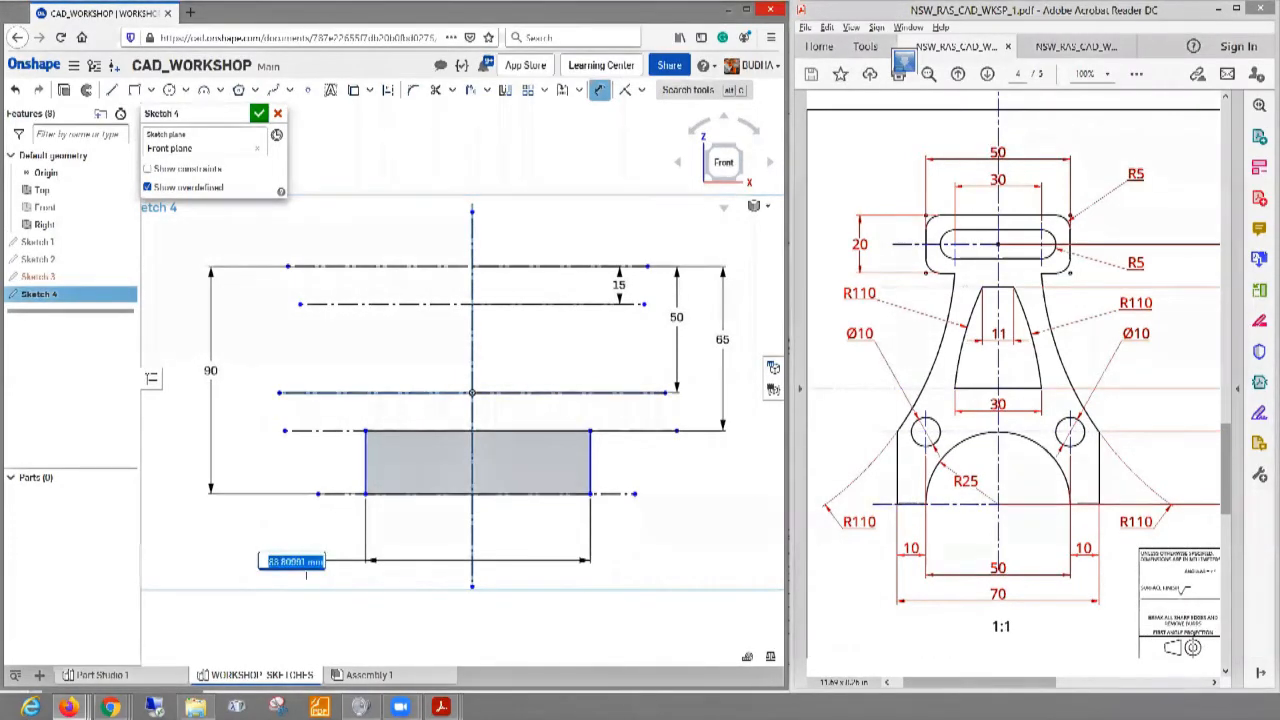
key(Return)
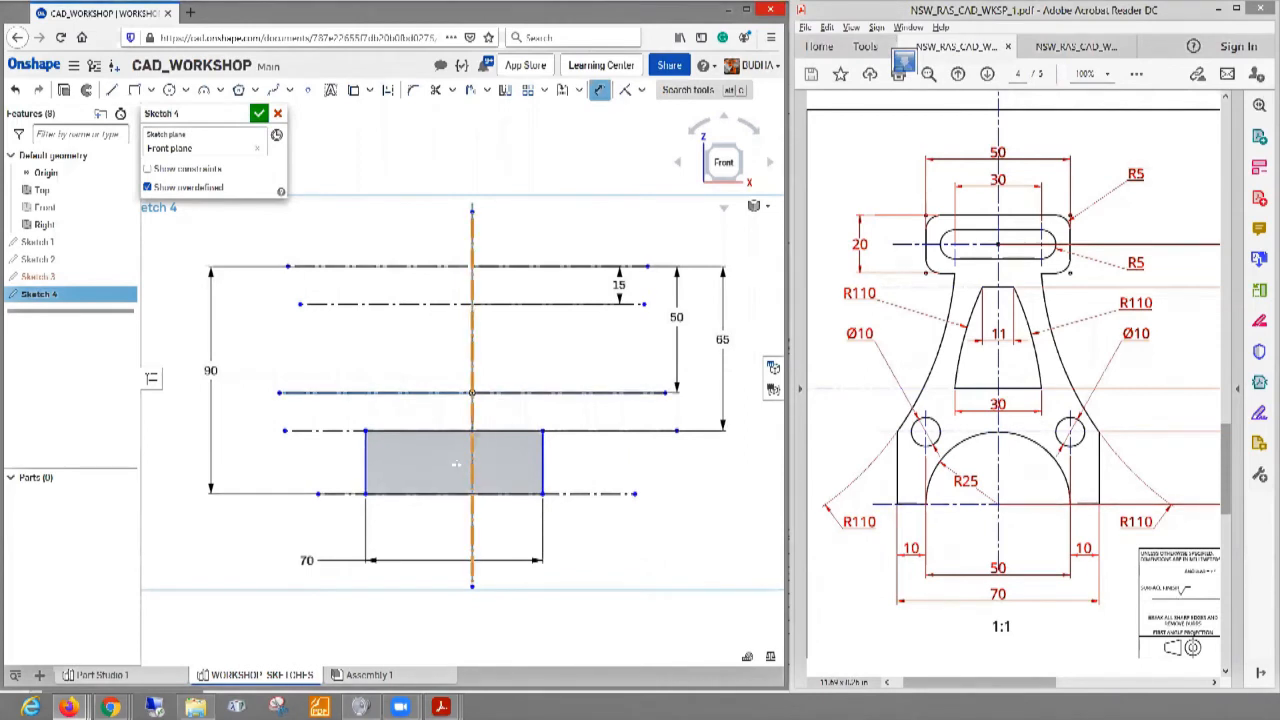
- Dimension the lower rectangle's left edge 35 mm from the vertical construction line
click(472, 466)
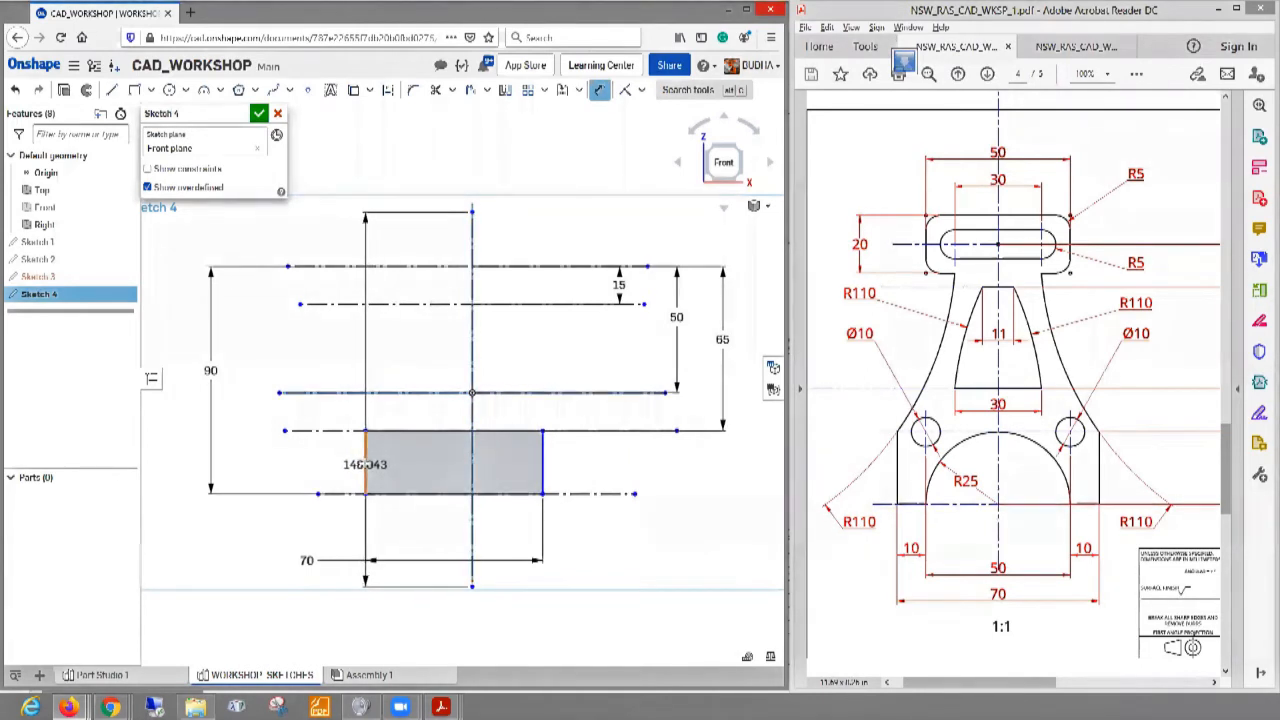
click(365, 464)
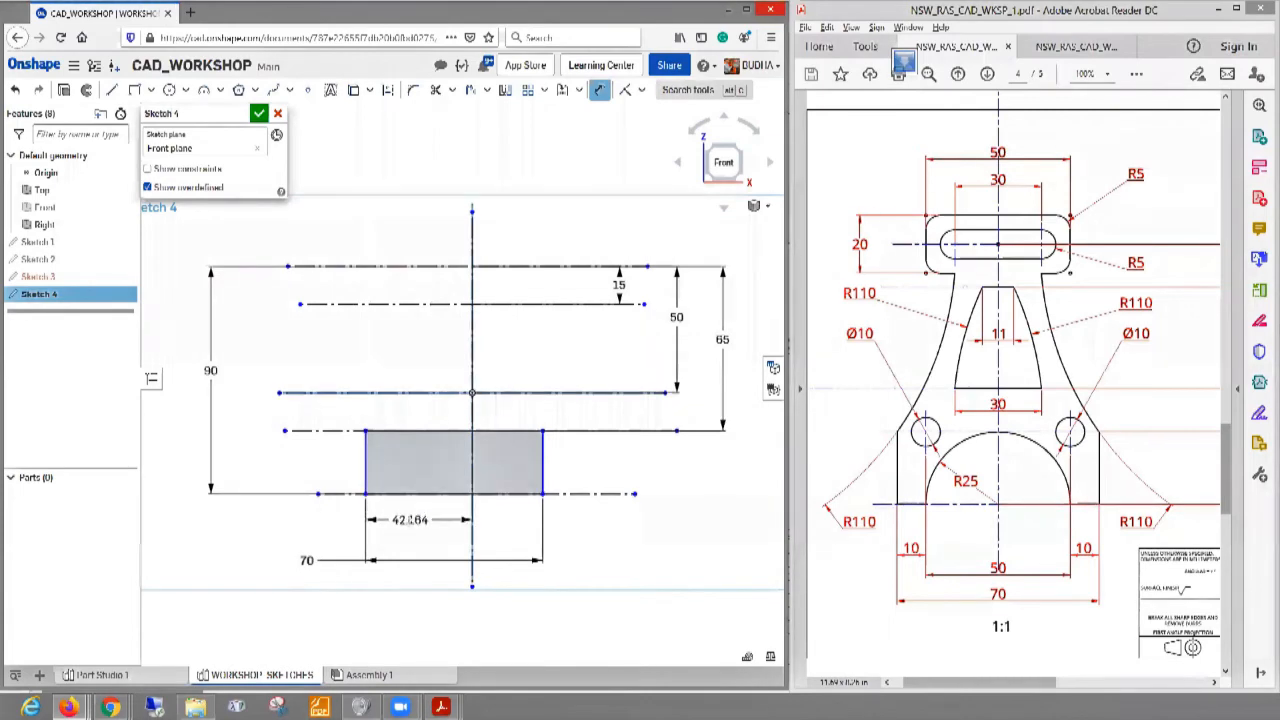
click(410, 527)
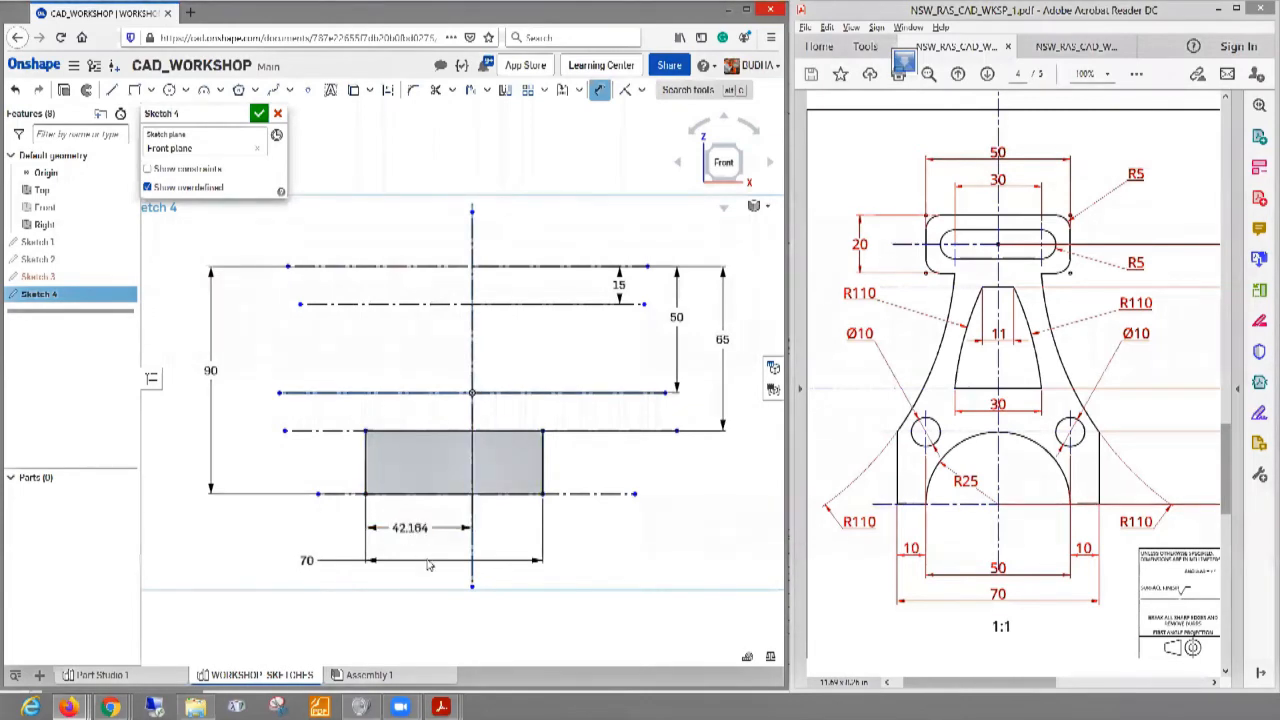
key(Return)
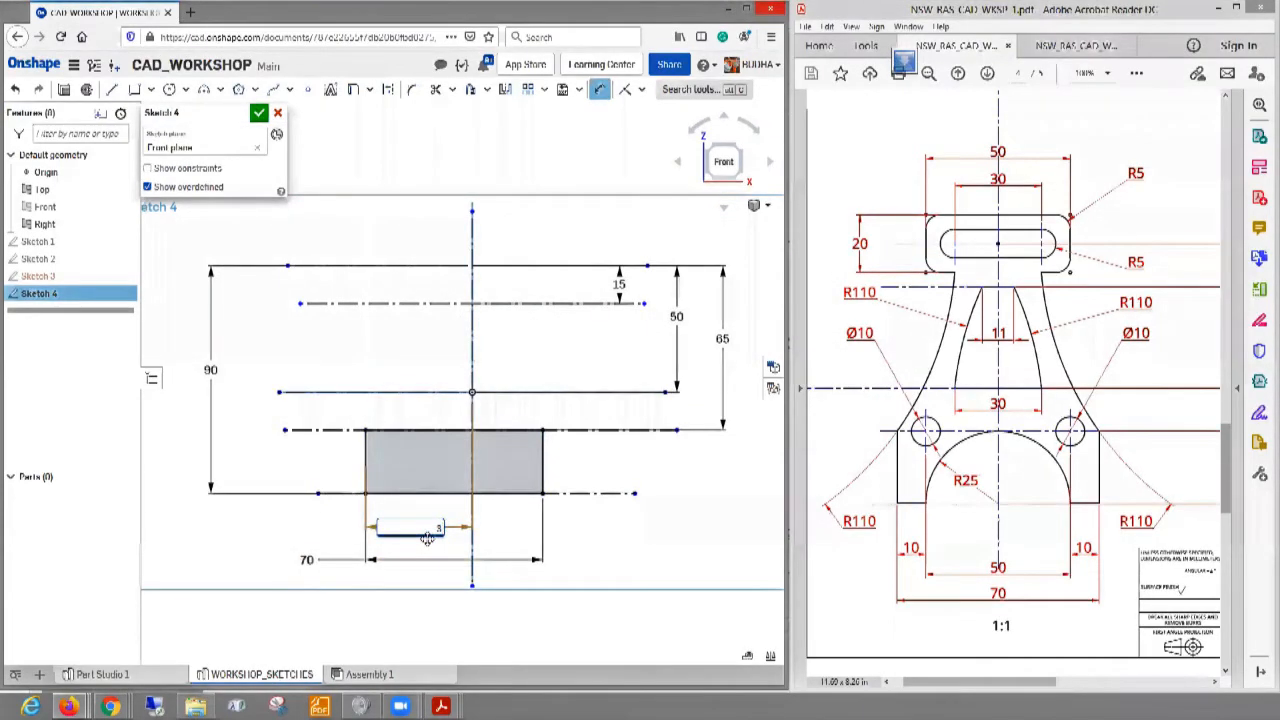
double_click(425, 534)
text(35)
key(Return)
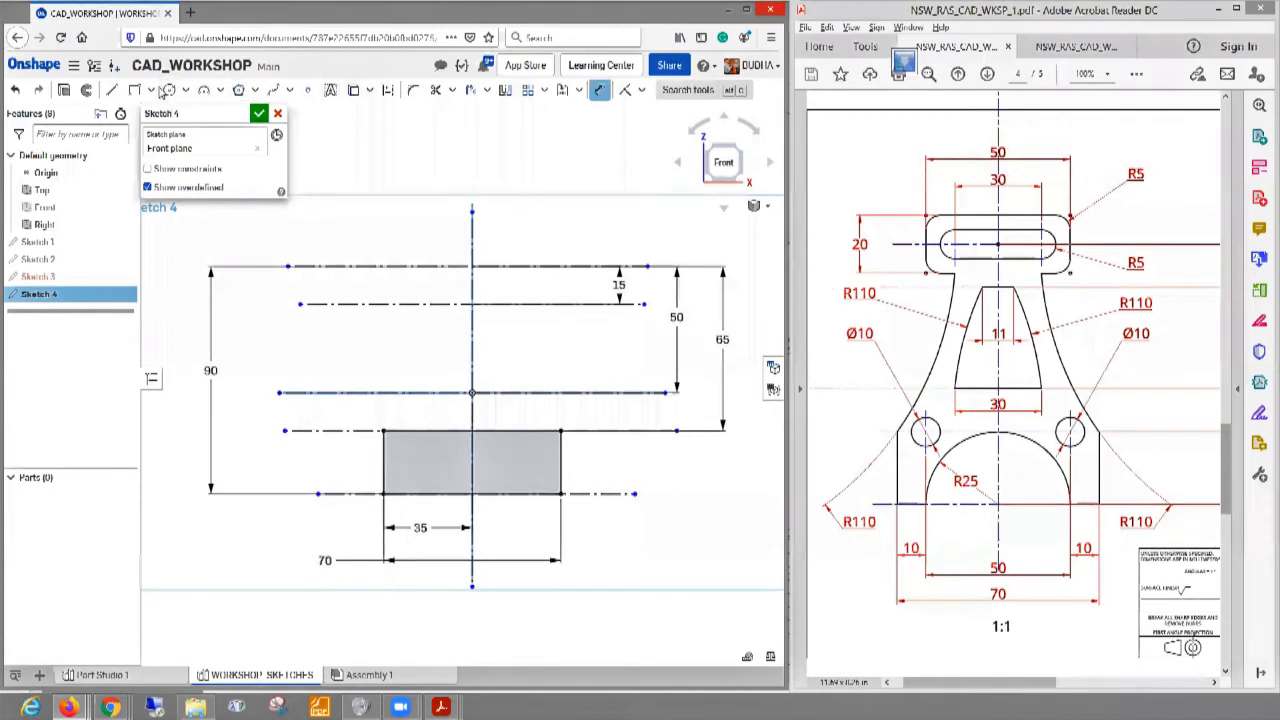
- Draw a center point rectangle about 67 mm by 20 mm at the intersection of the vertical and uppermost construction lines
click(150, 91)
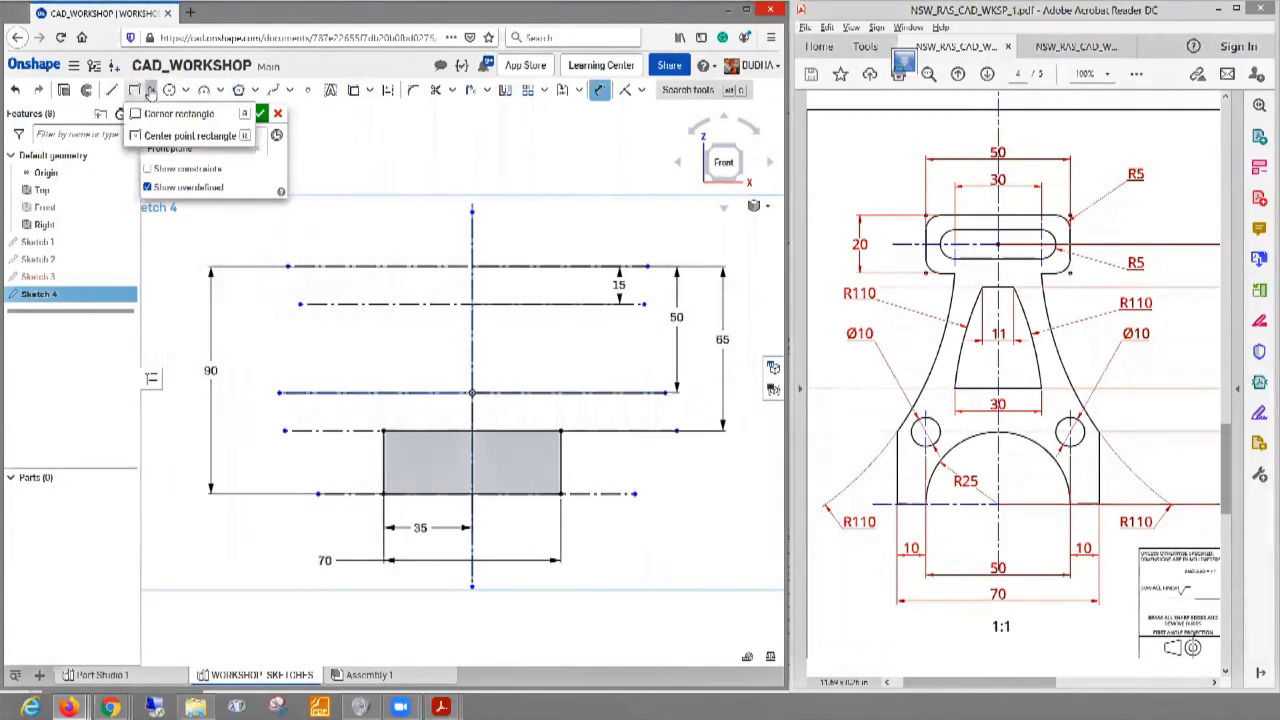
click(172, 138)
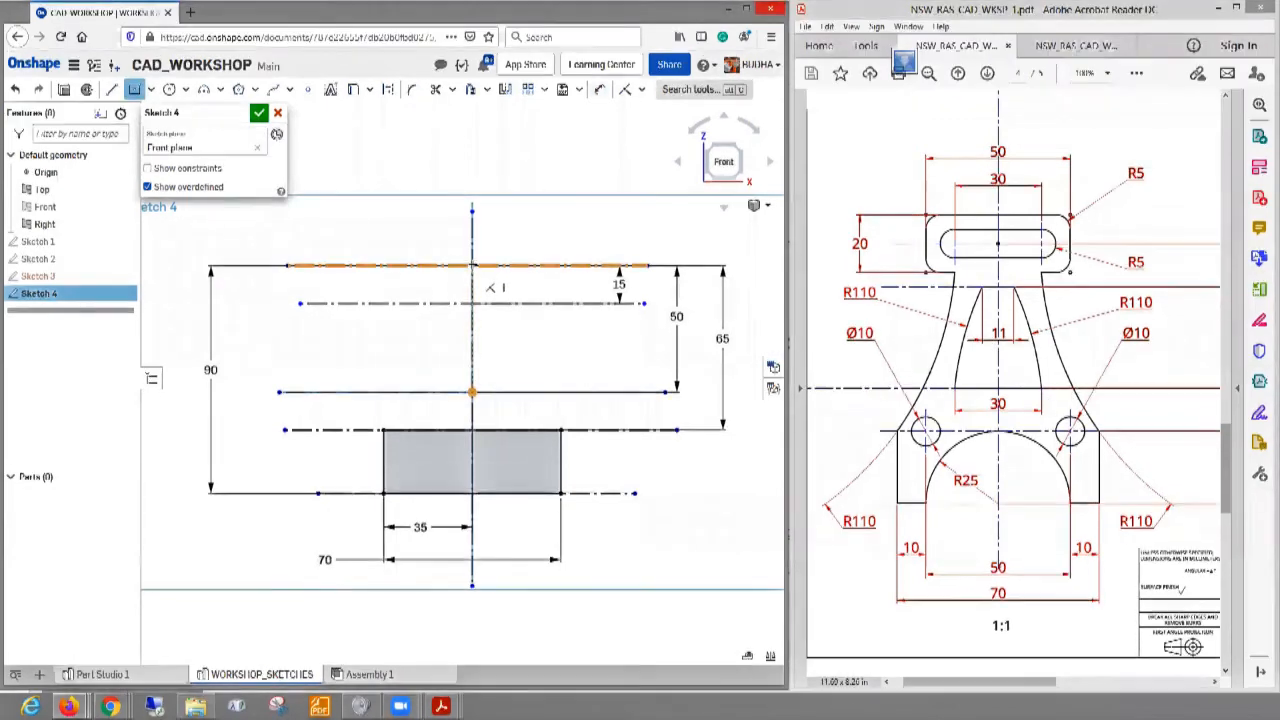
click(471, 265)
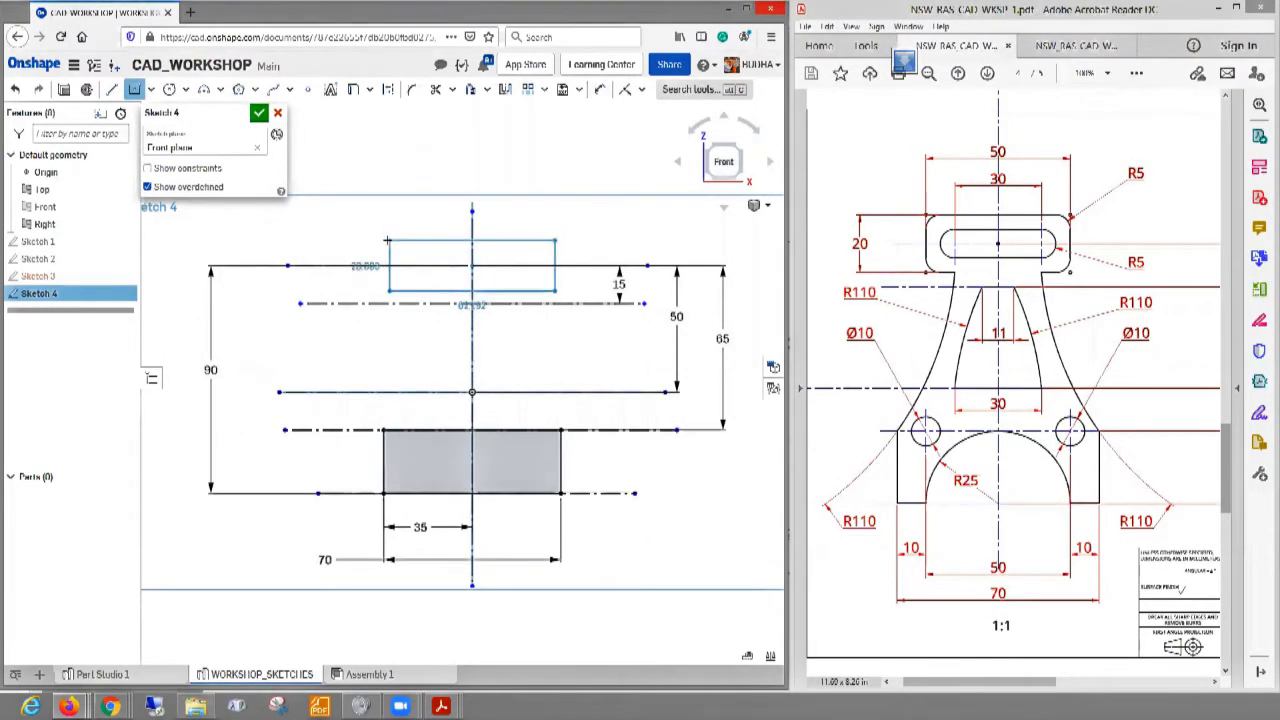
click(386, 241)
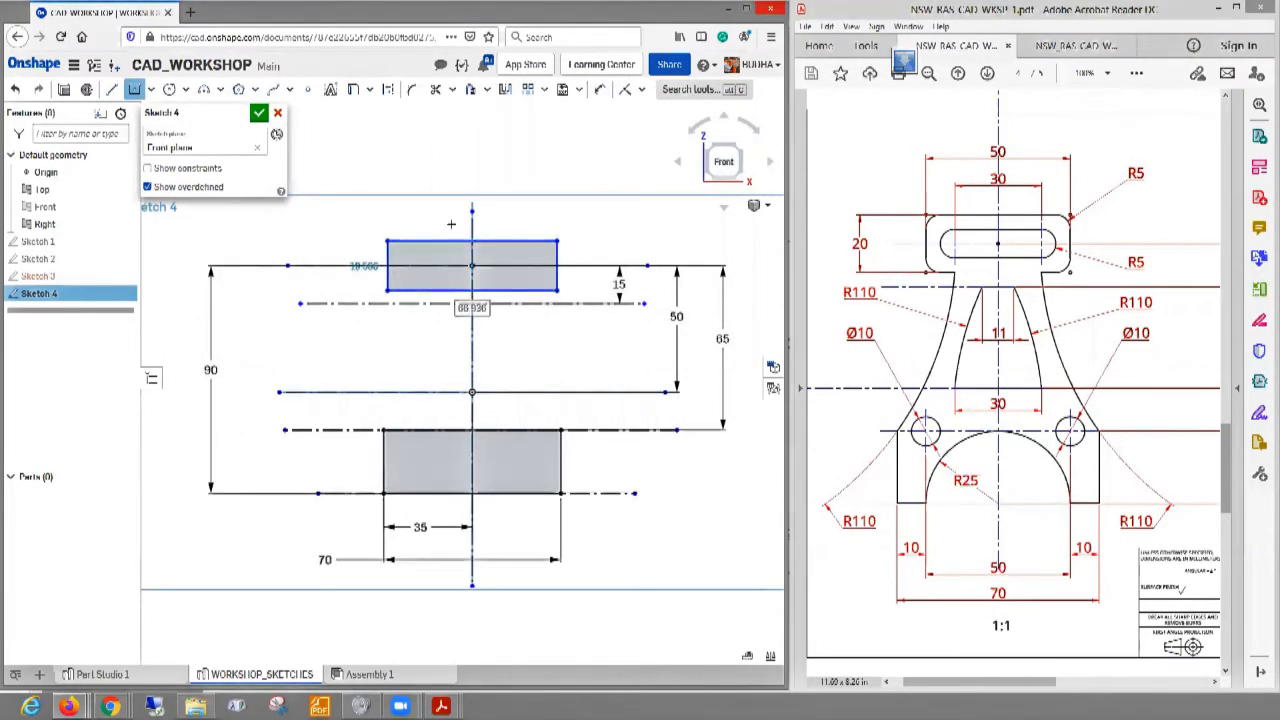
key(Escape)
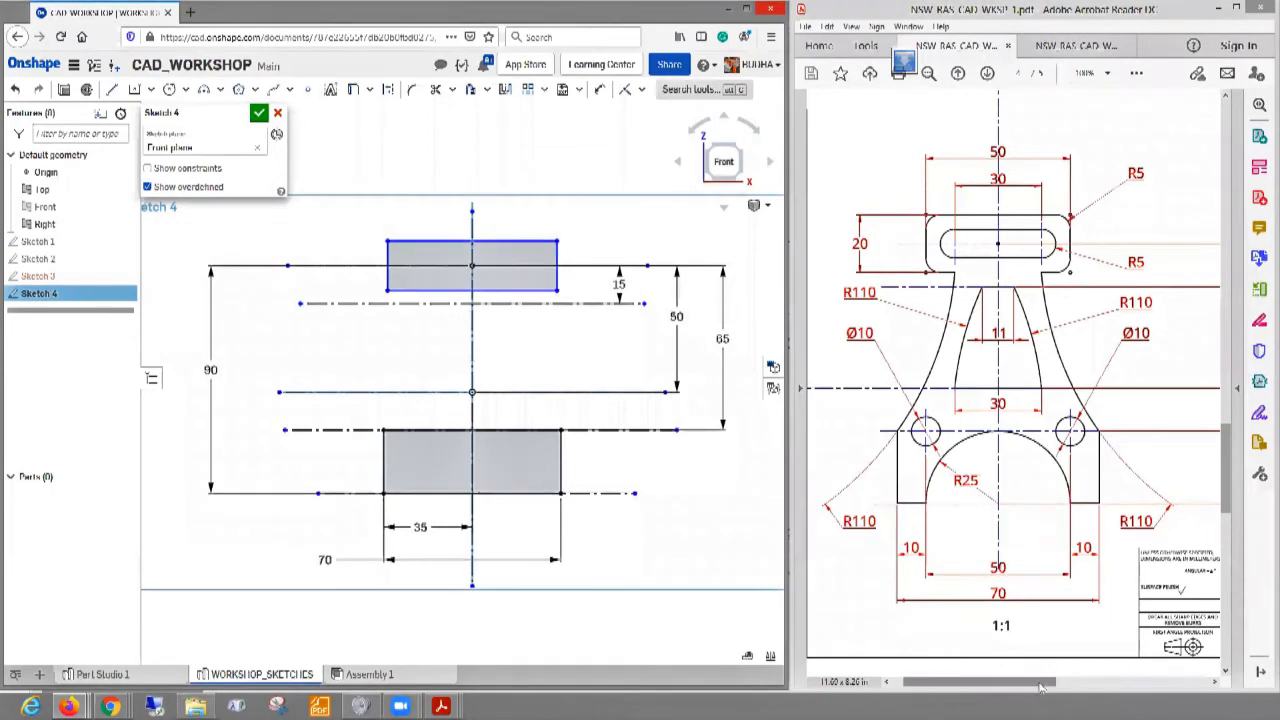
- Set the width of the upper rectangle to 50 mm with a dimension above its top edge
mouse_move(1041, 687)
mouse_down()
mouse_move(1077, 690)
mouse_move(1043, 690)
mouse_up()
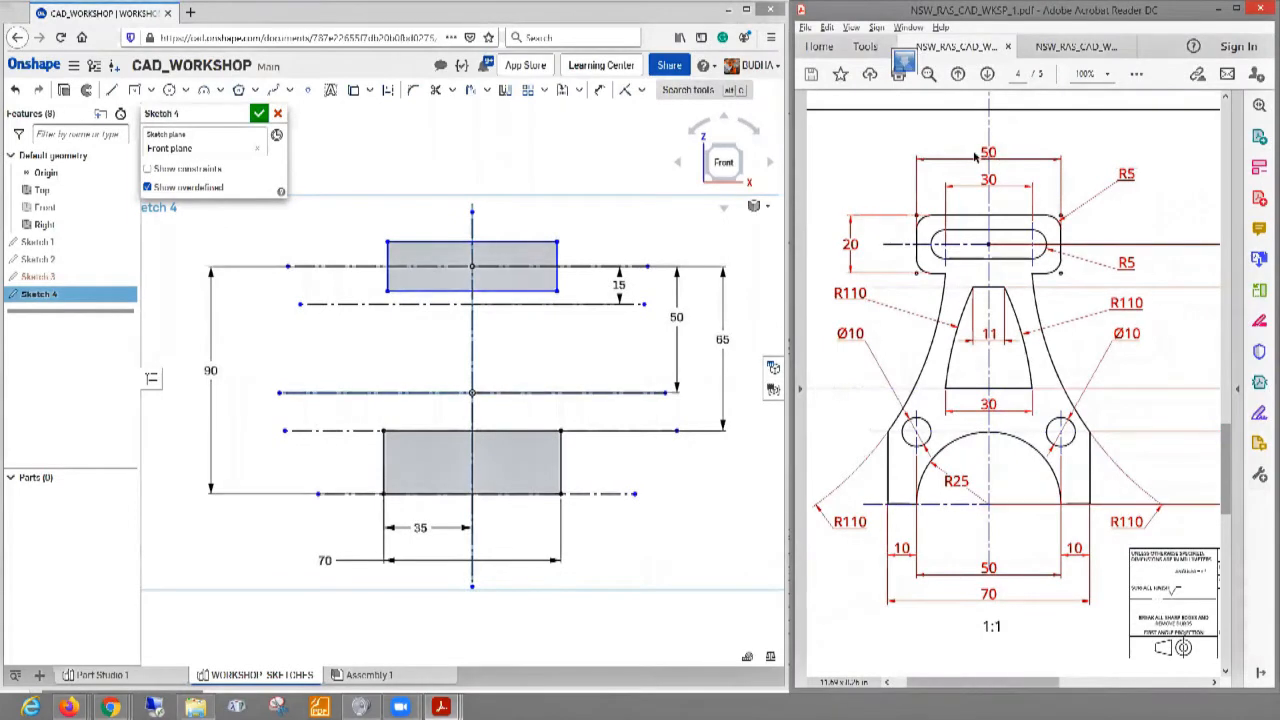
click(597, 96)
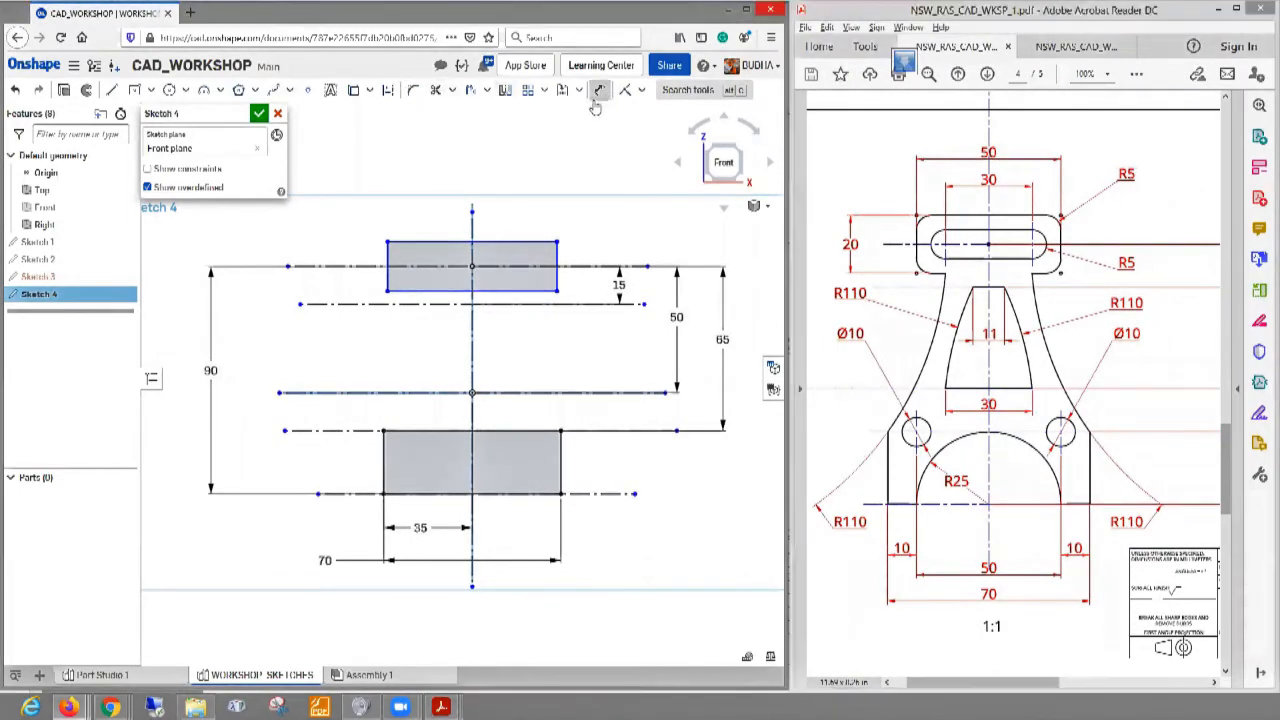
click(440, 241)
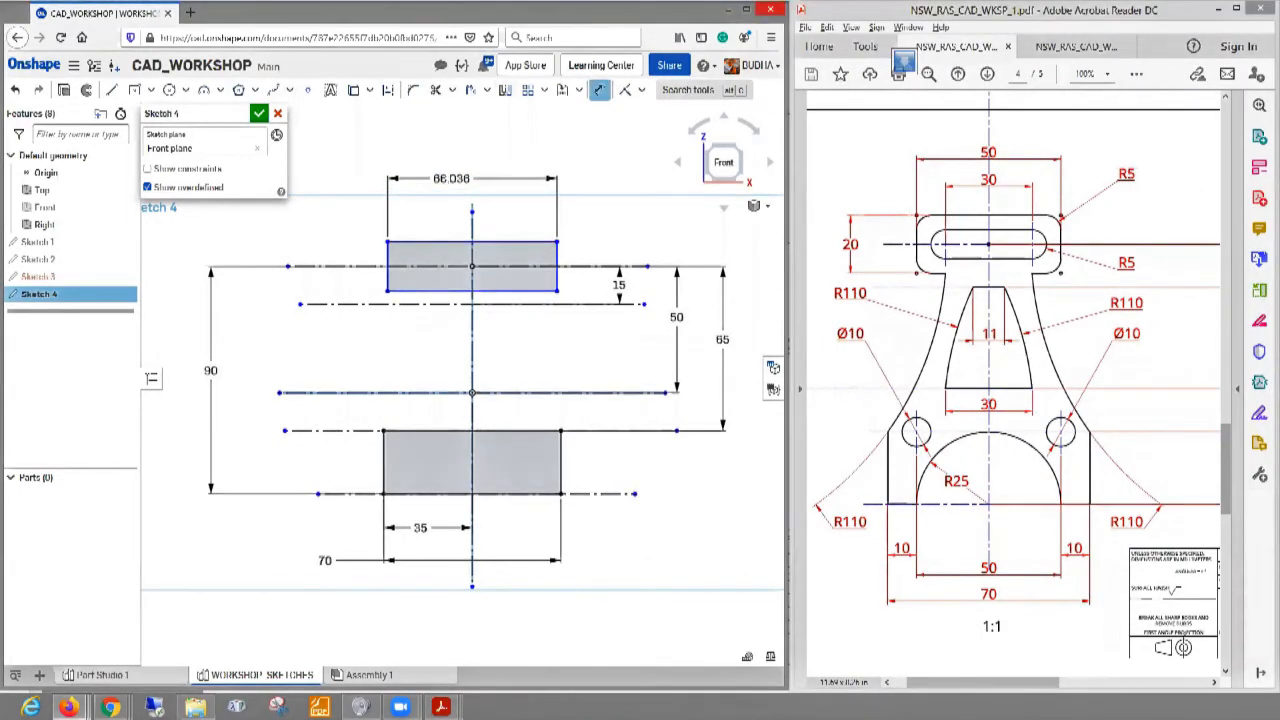
click(451, 178)
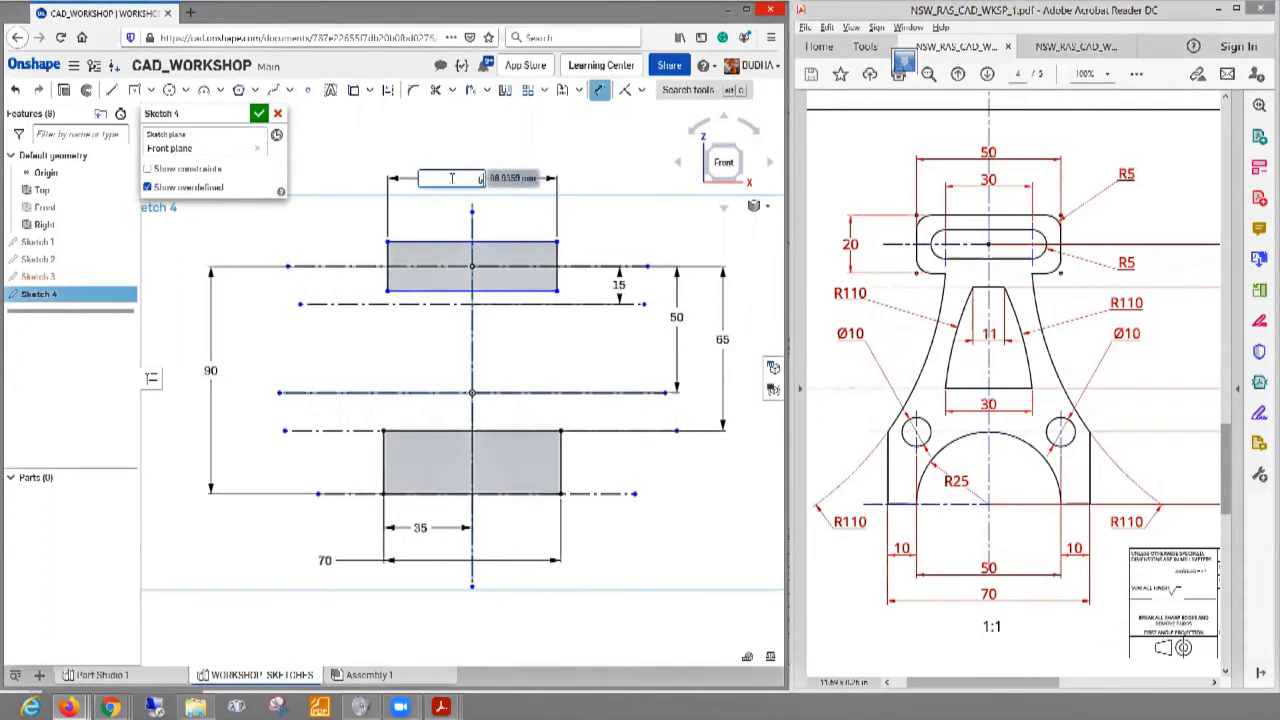
text(50)
key(Return)
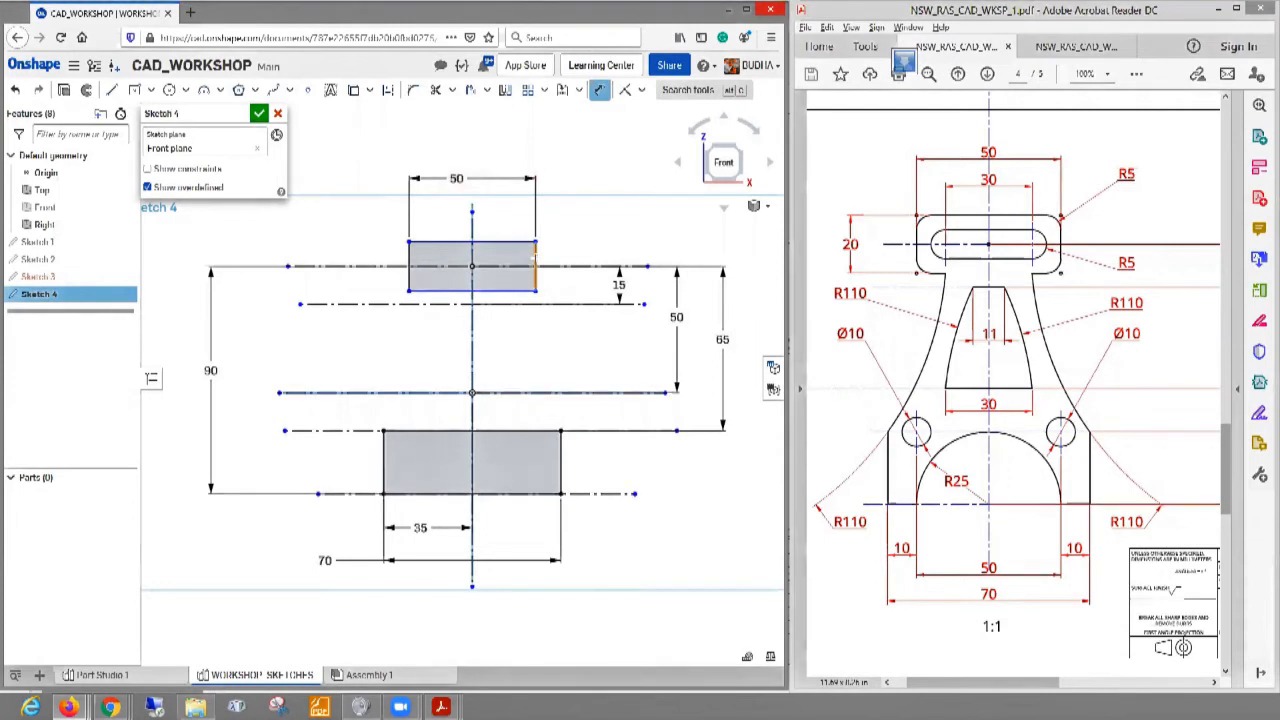
- Set the height of the upper rectangle to 20 mm
click(535, 260)
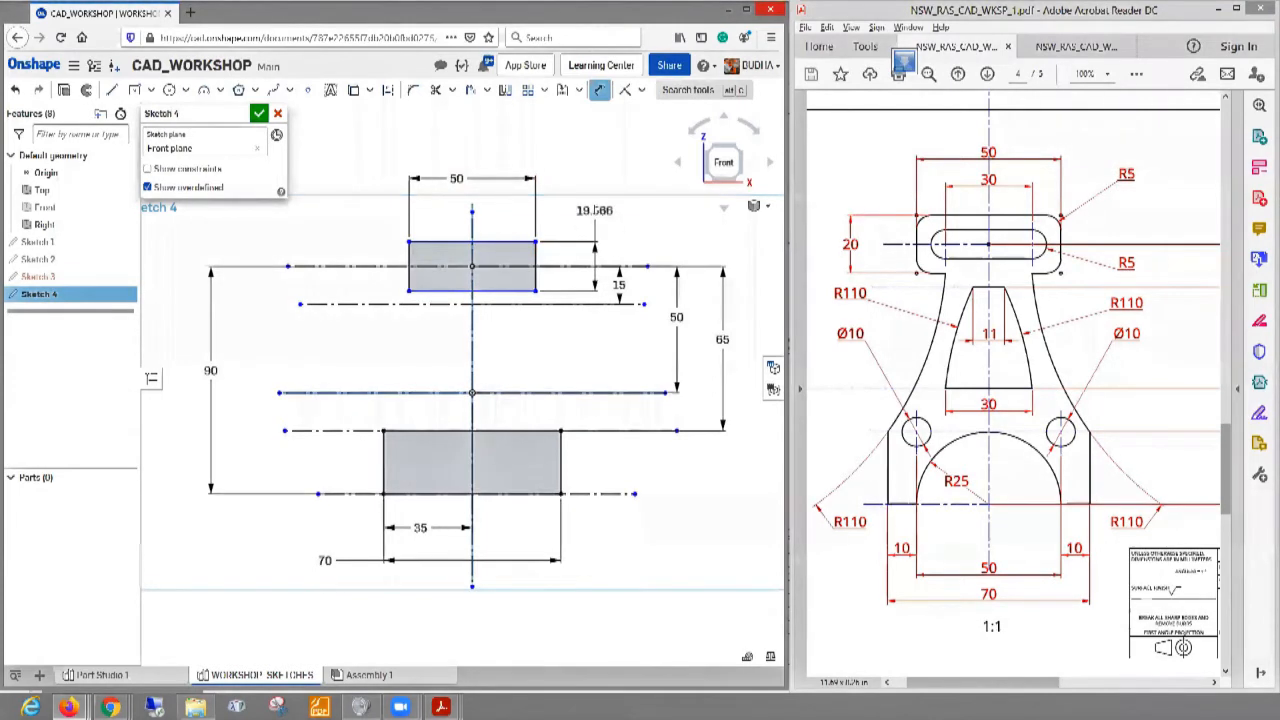
click(648, 215)
text(2)
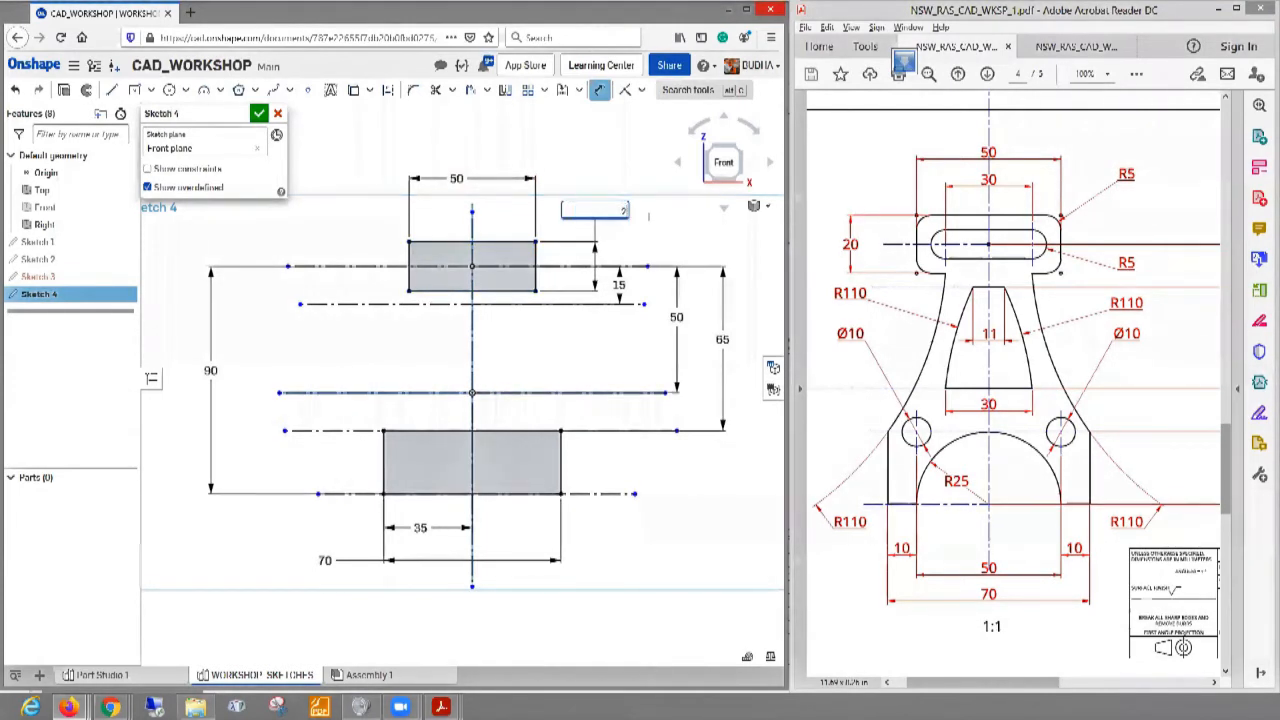
text(0)
key(Return)
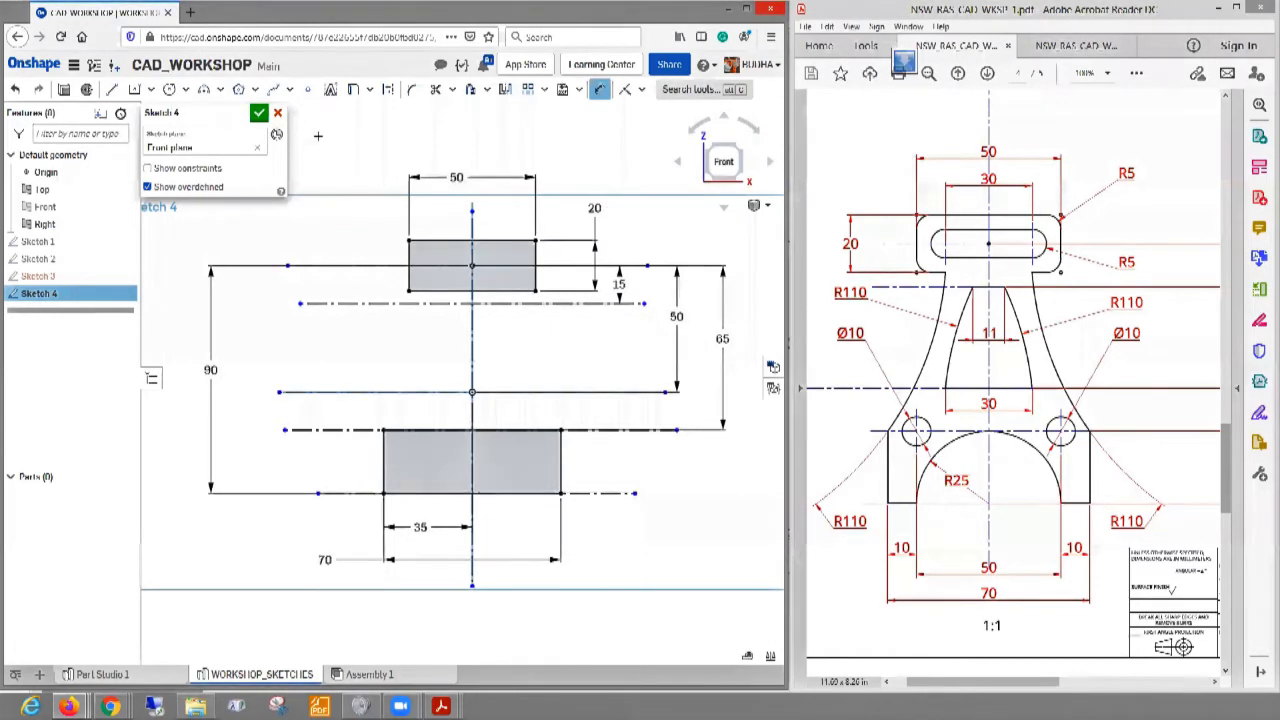
- Draw a smaller center point rectangle about 32 mm wide inside the 50 mm rectangle, sharing its center, and start dimensioning
click(134, 90)
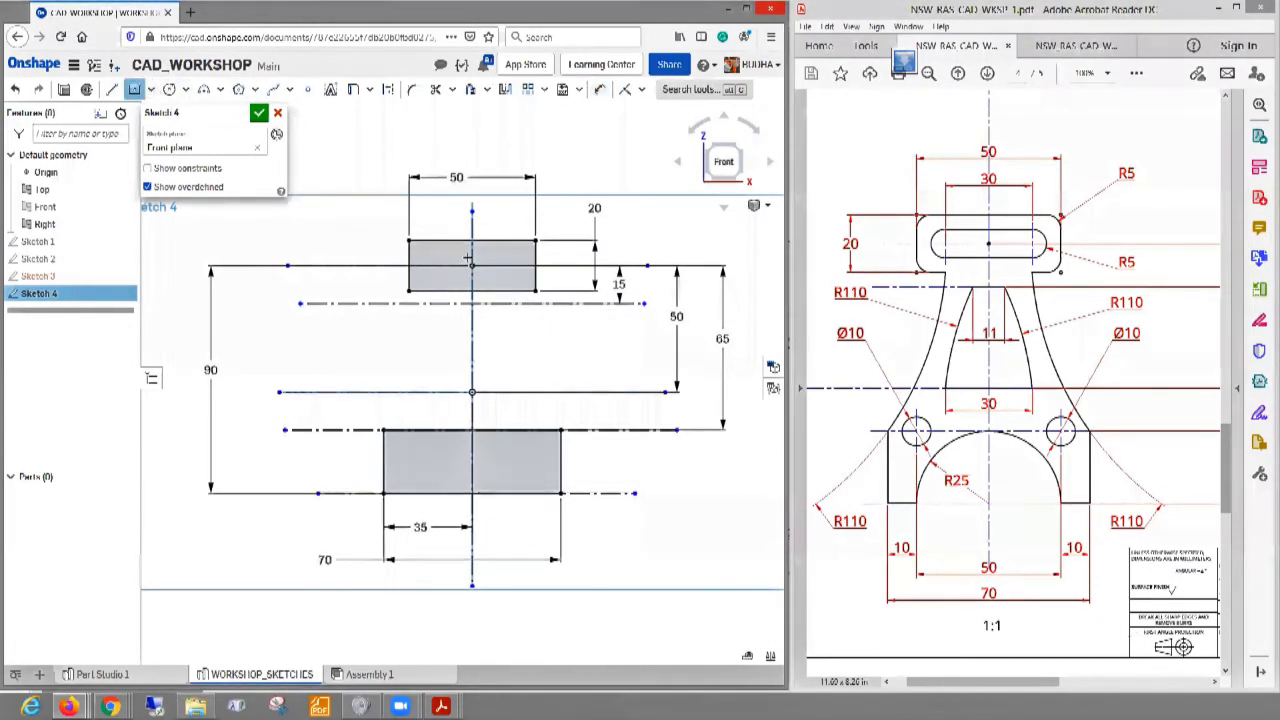
click(472, 265)
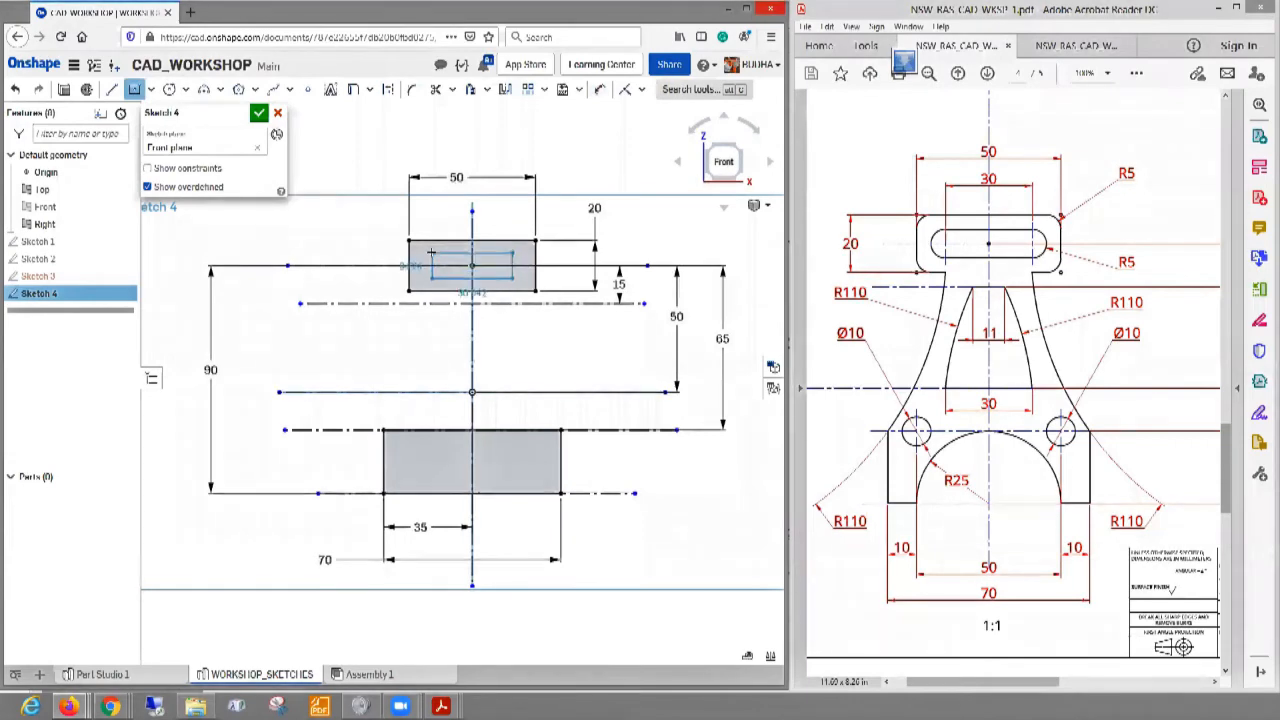
click(431, 253)
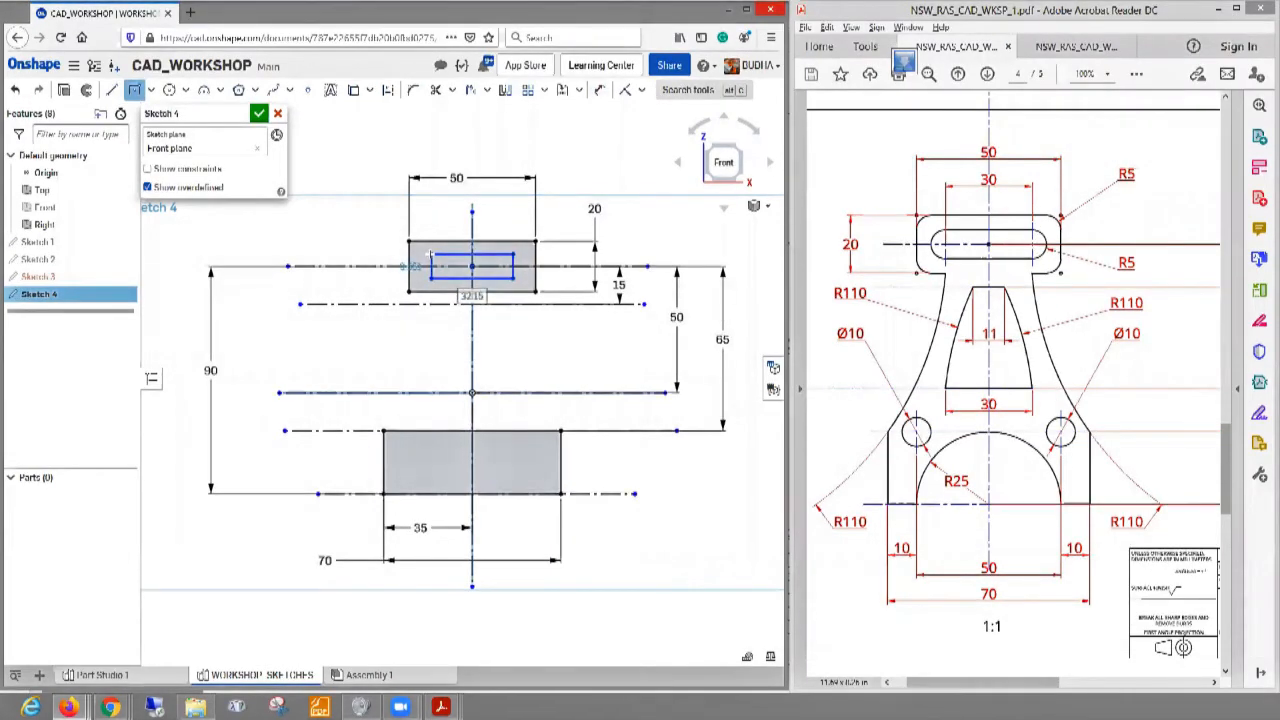
key(d)
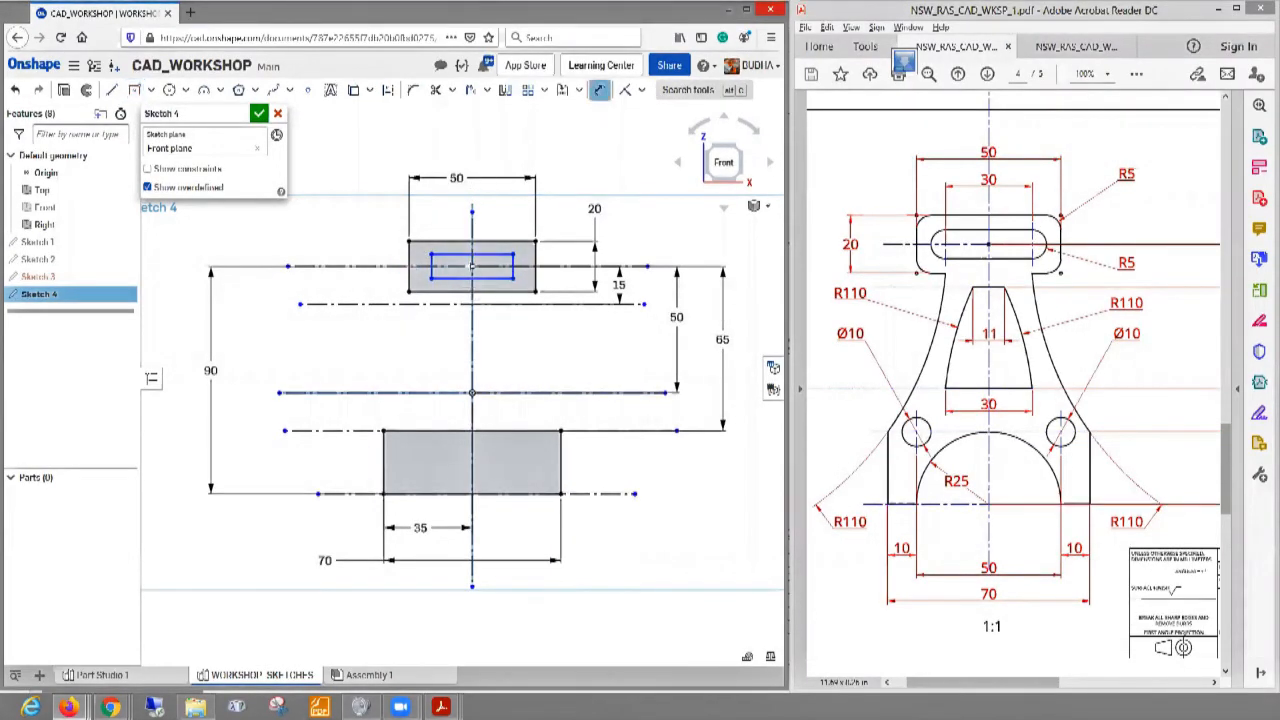
- Dimension the inner slot rectangle to 30 mm wide and 10 mm high
click(451, 256)
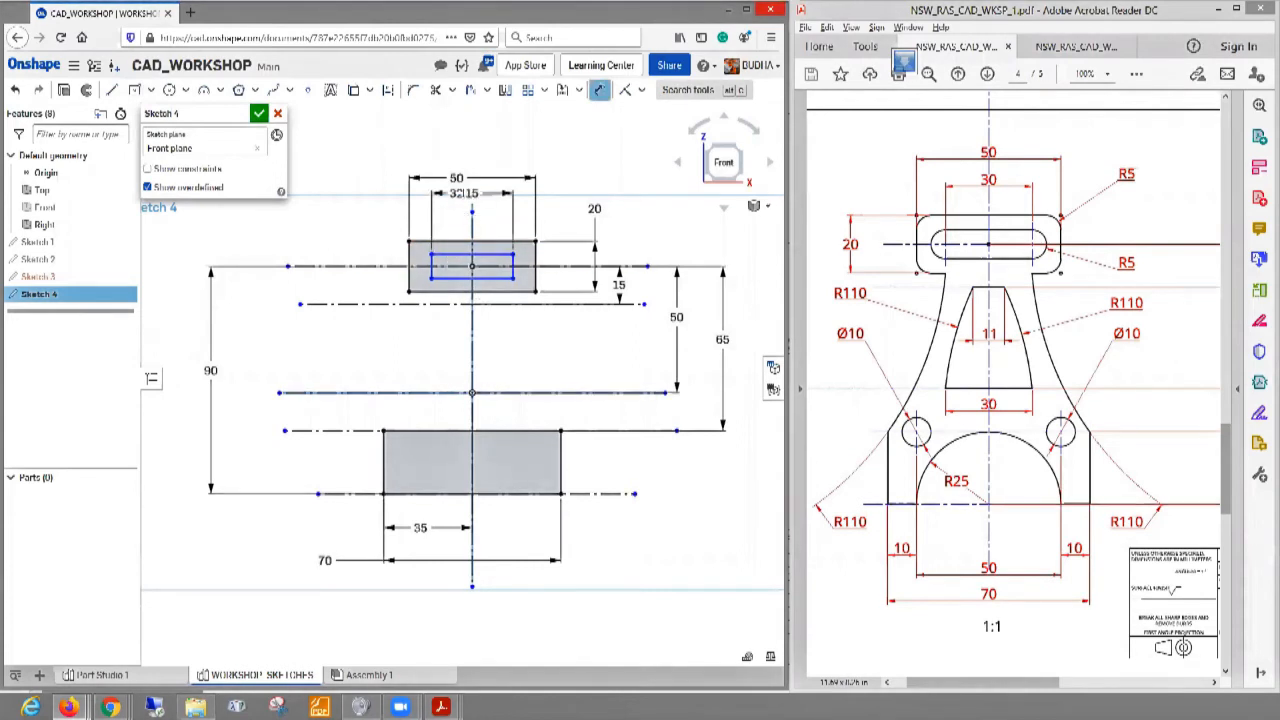
click(459, 200)
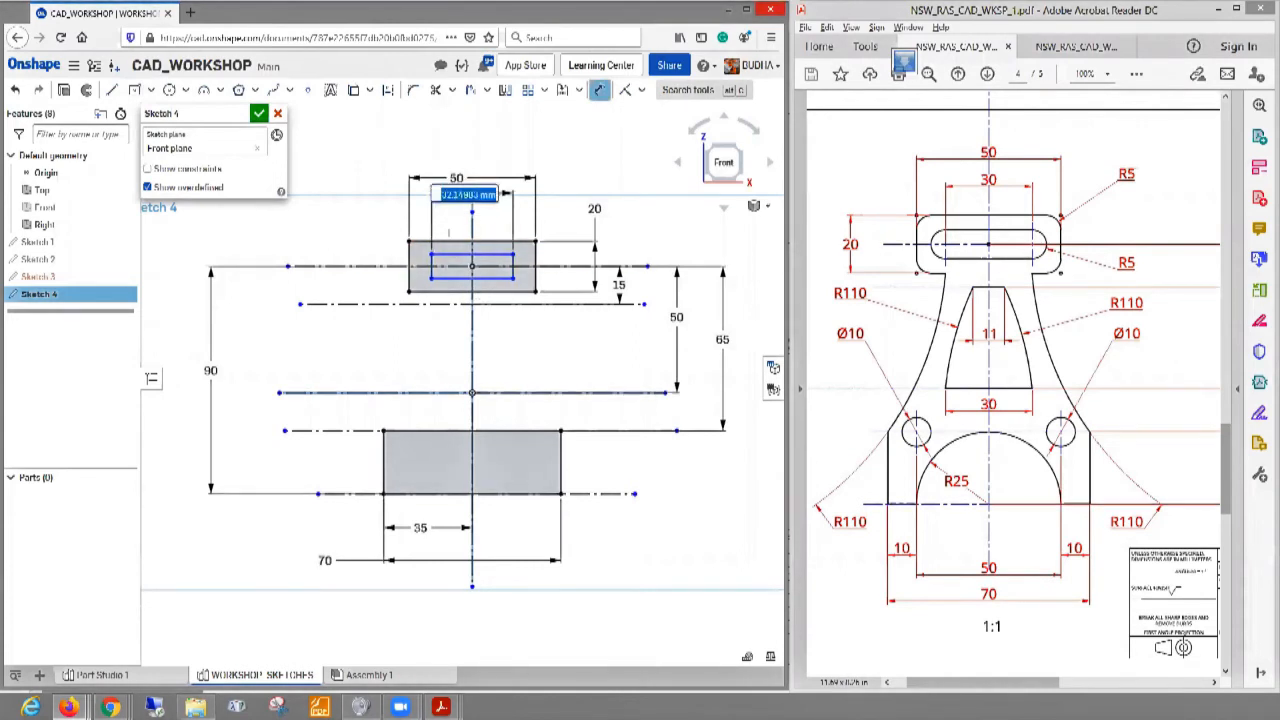
text(30)
key(Return)
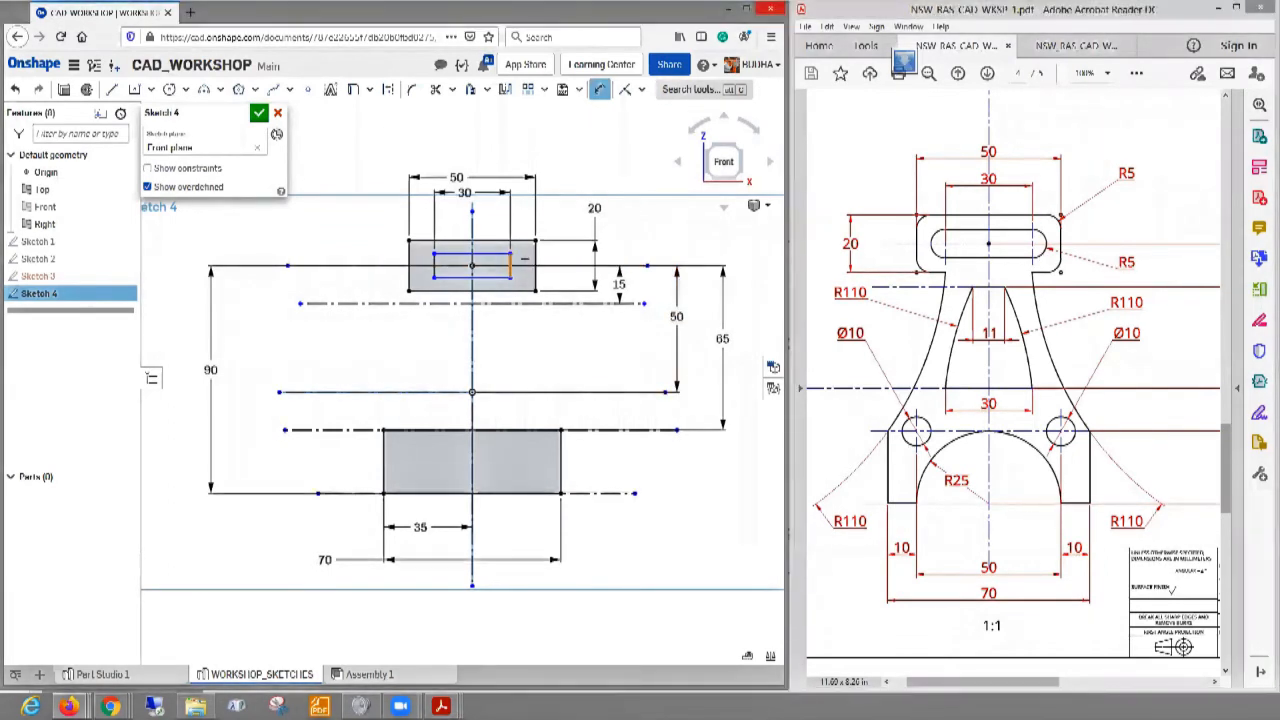
click(511, 264)
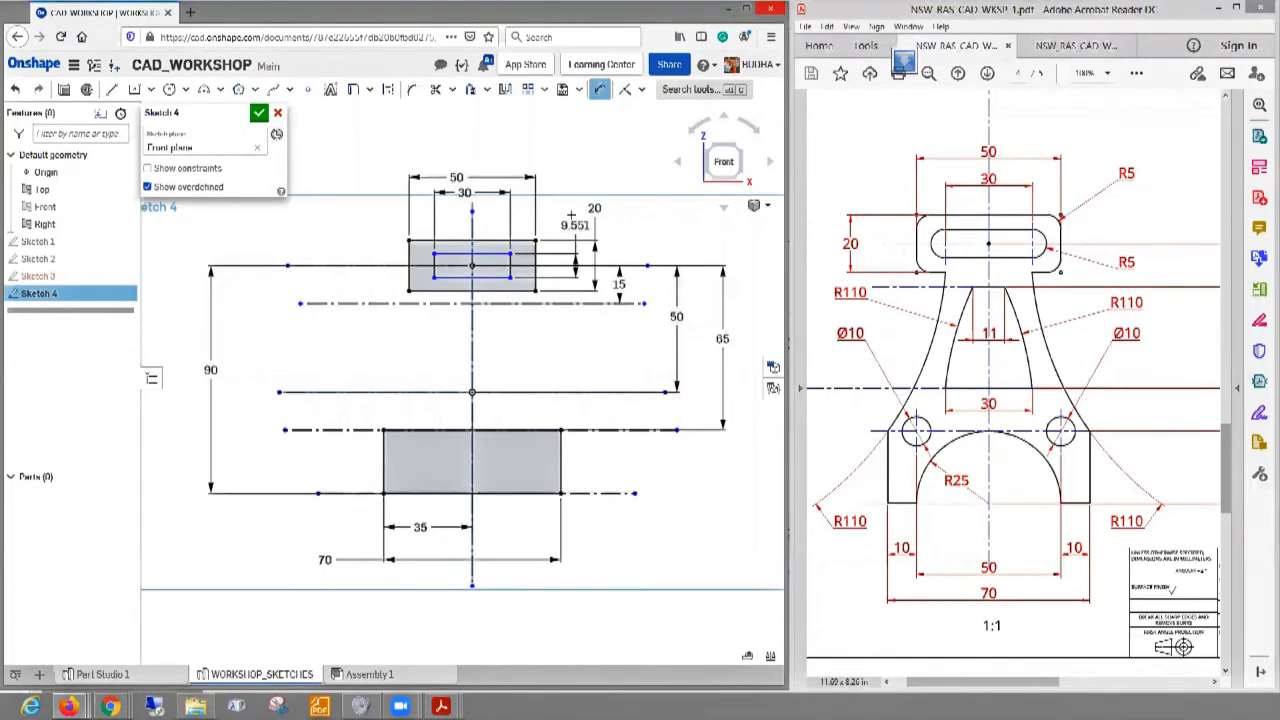
click(570, 214)
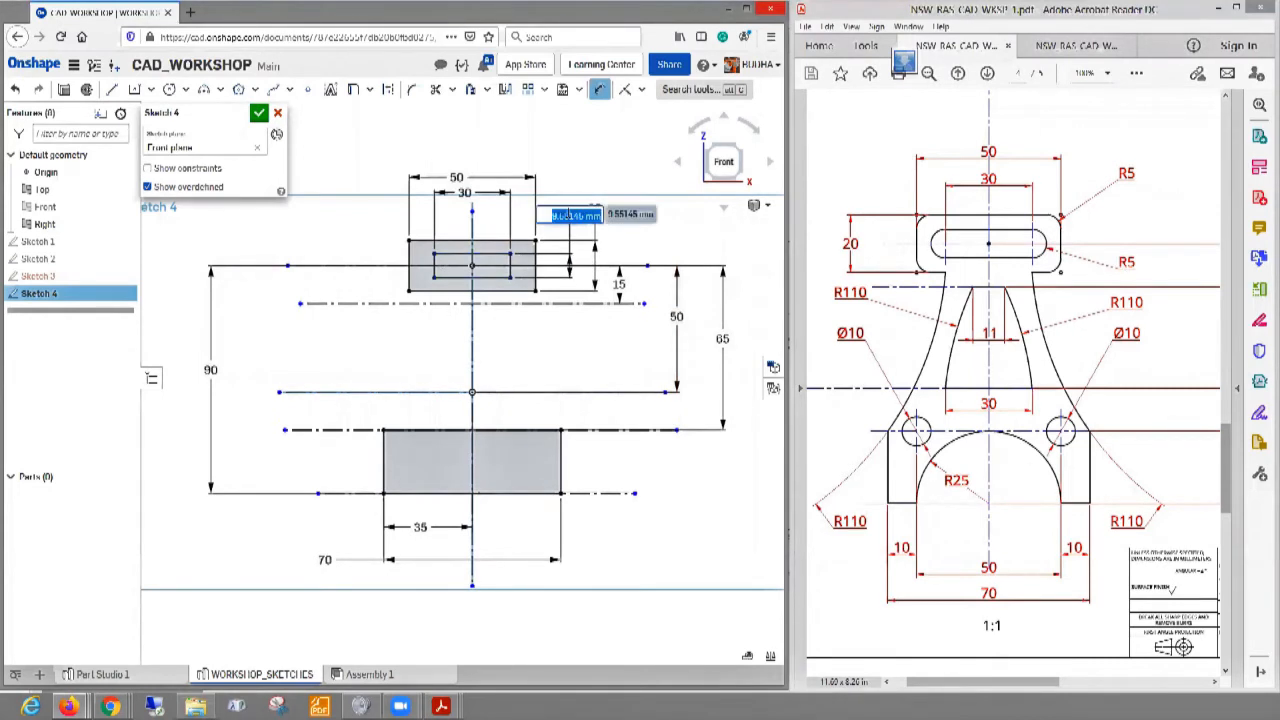
text(10)
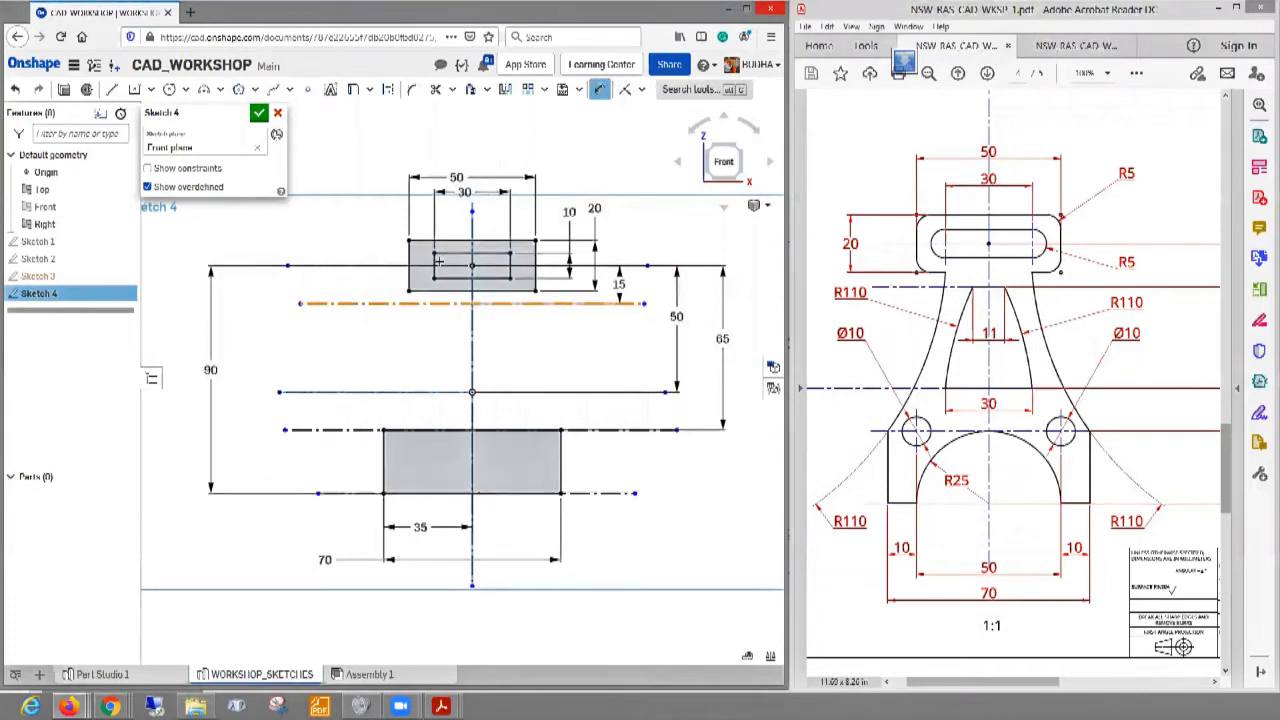
- Add outward semicircular center point arcs of radius 5 mm to both short ends of the 30 mm by 10 mm rectangle
scroll(446, 262, up, 1)
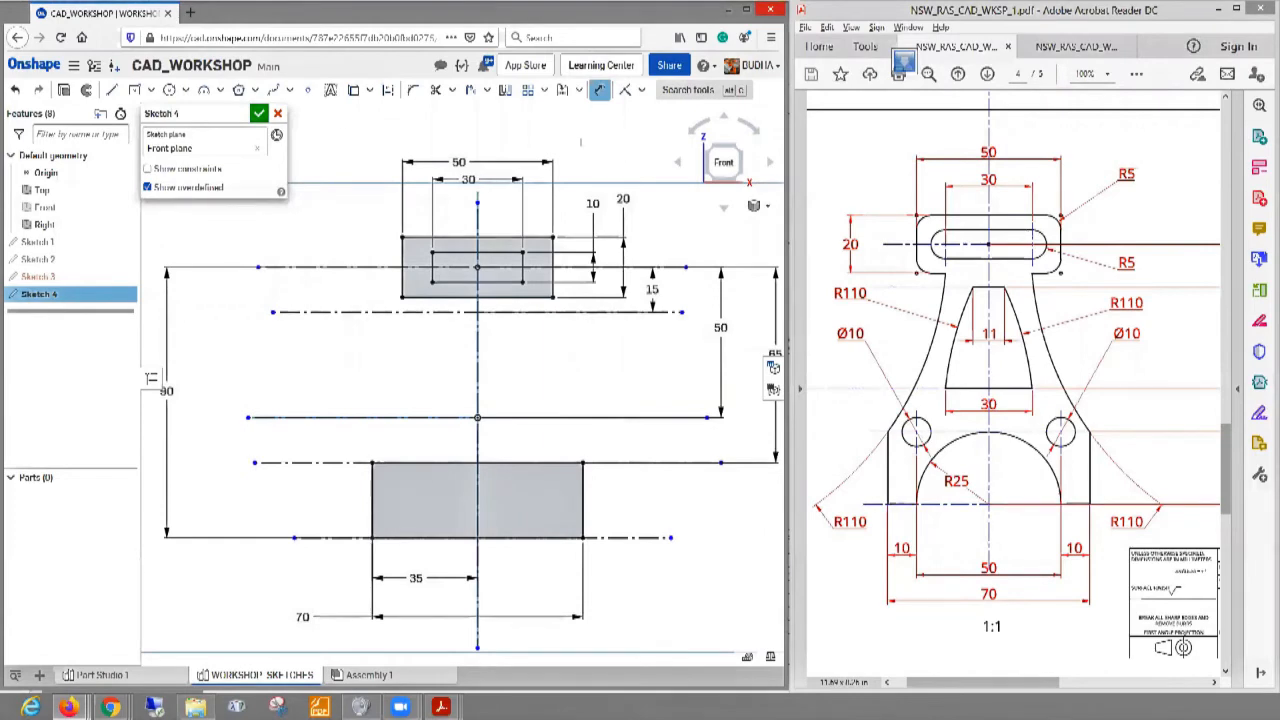
click(223, 90)
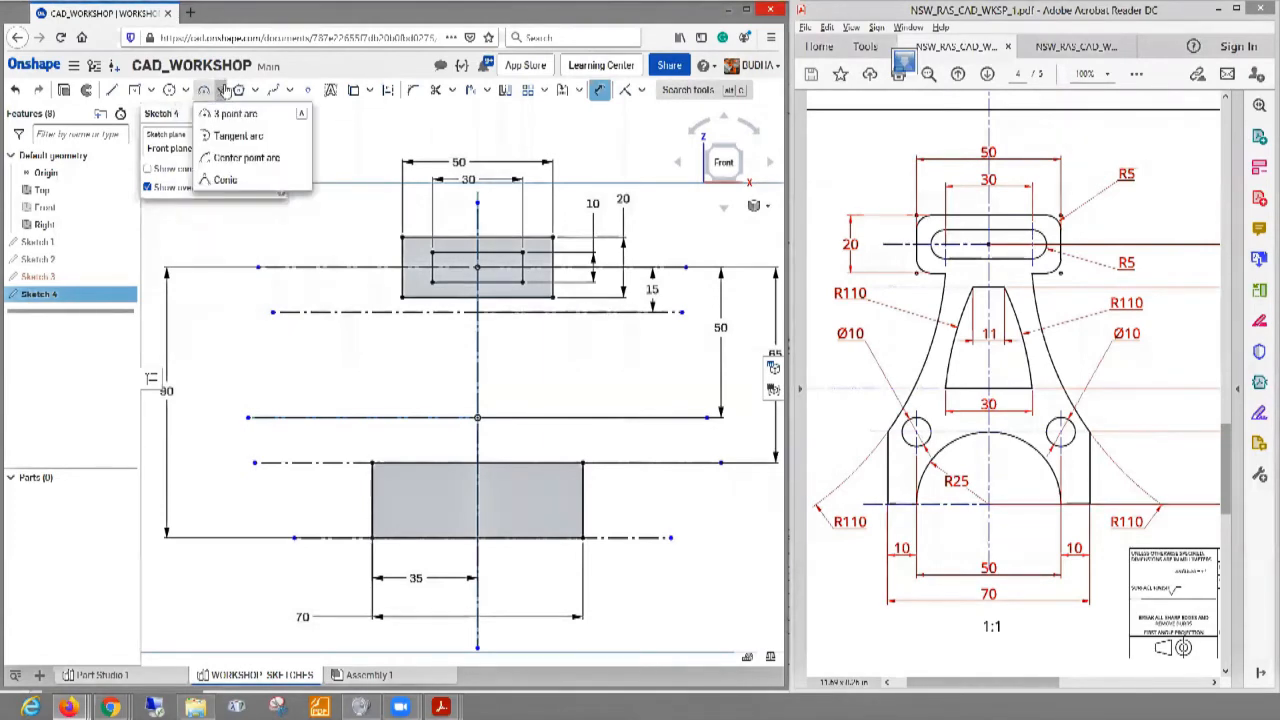
click(240, 157)
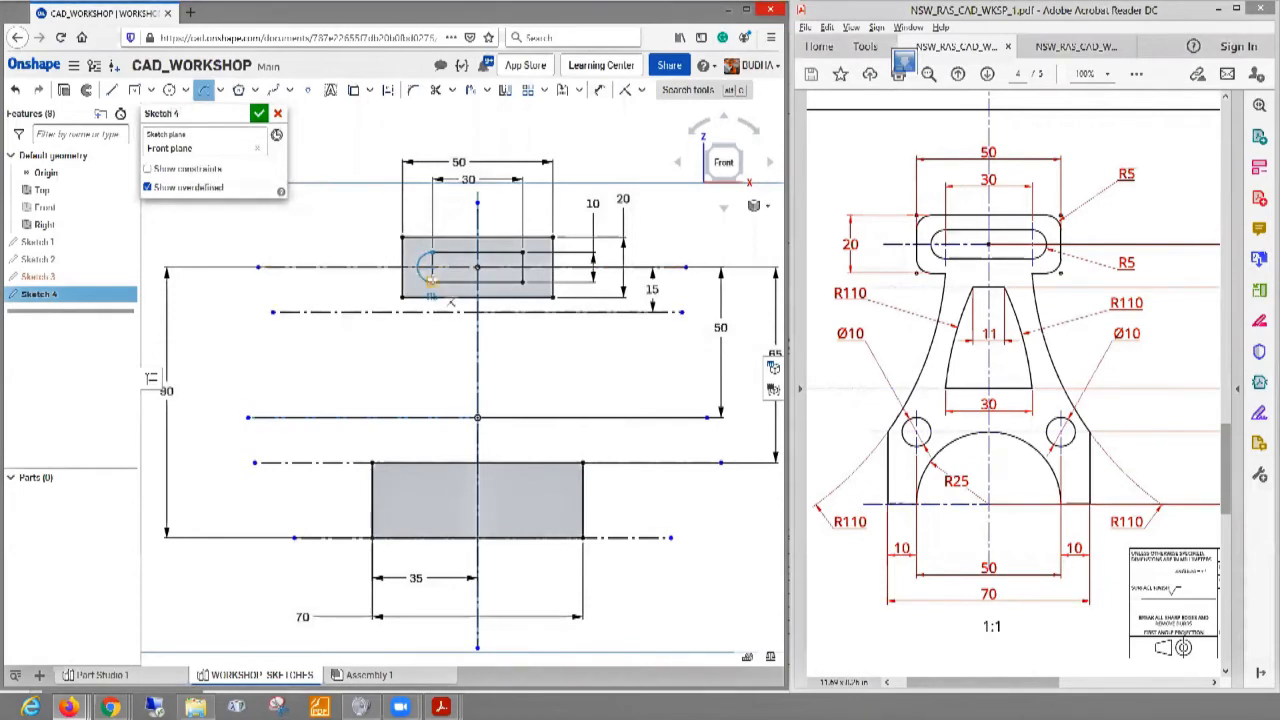
click(432, 282)
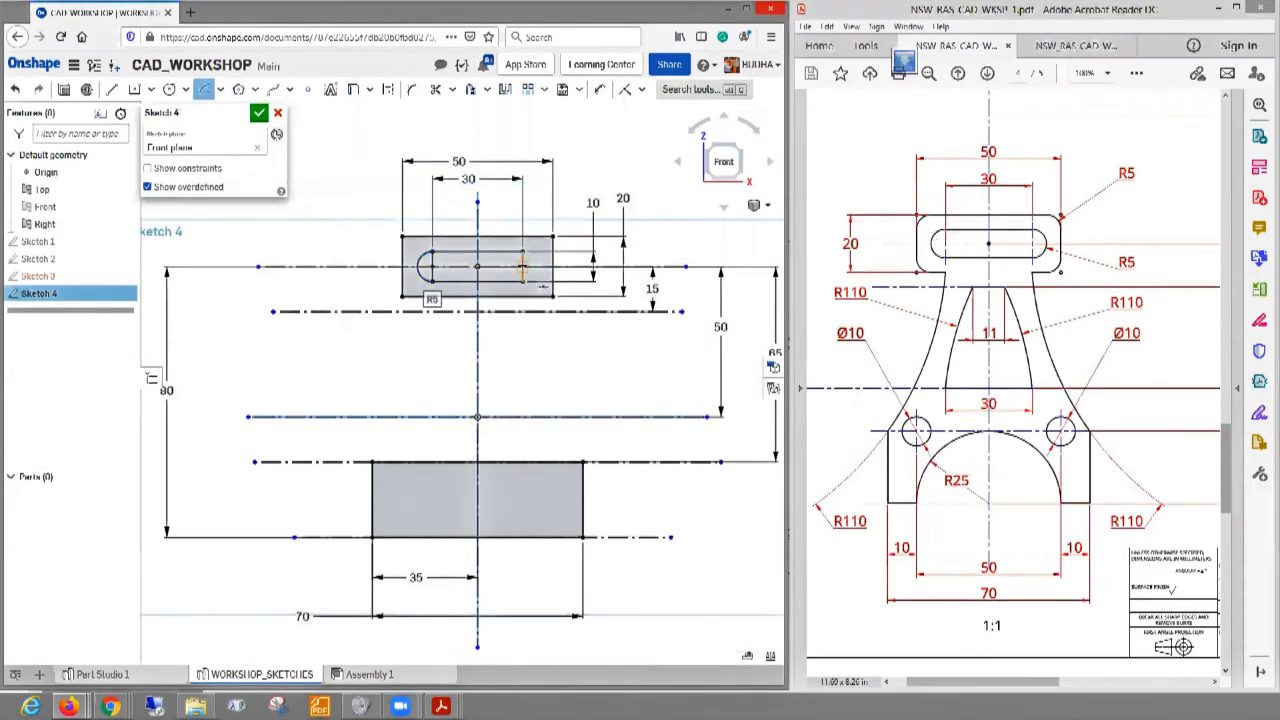
click(521, 250)
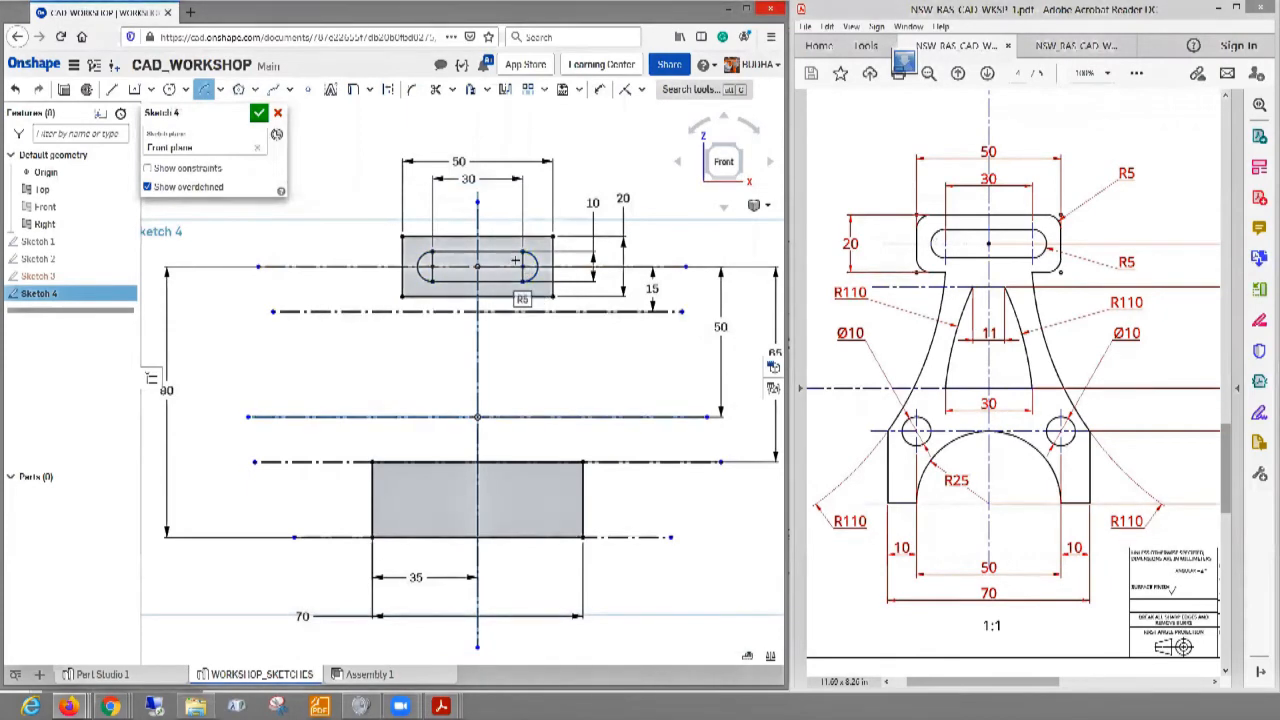
- Trim away both short vertical sides of the inner rectangle inside the end arcs to form an open slot outline
scroll(500, 262, up, 5)
click(433, 88)
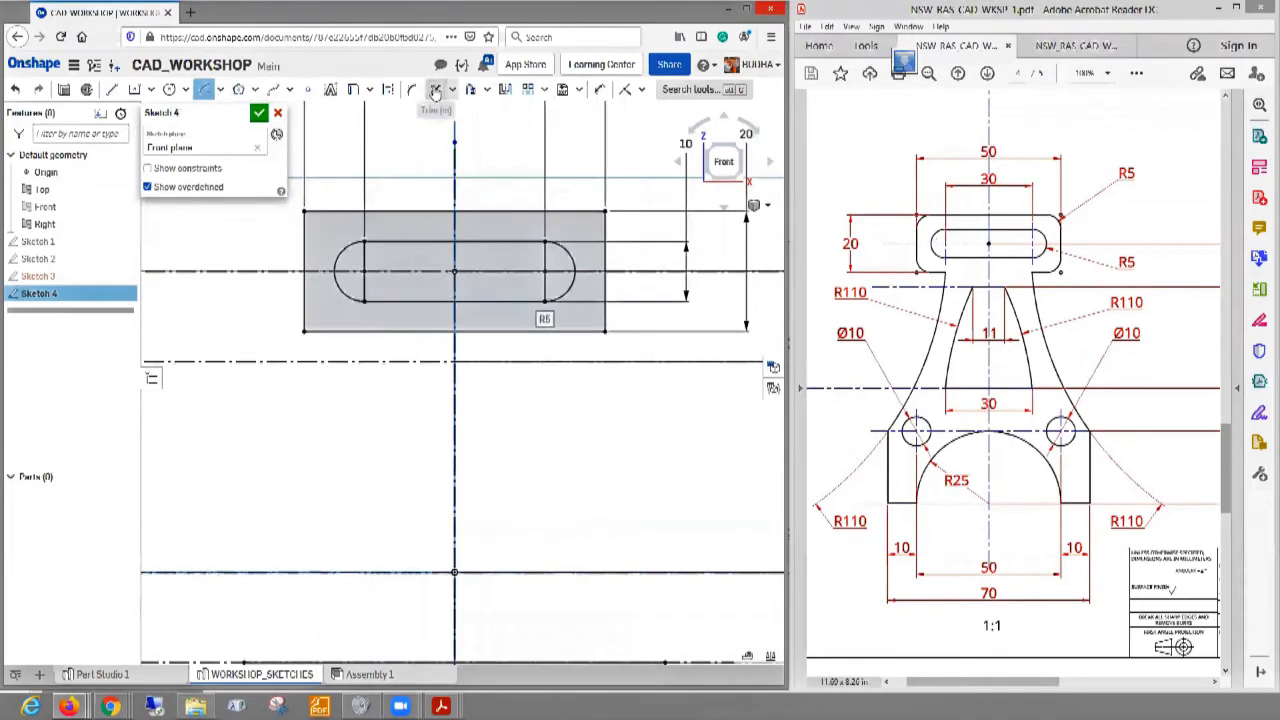
click(364, 256)
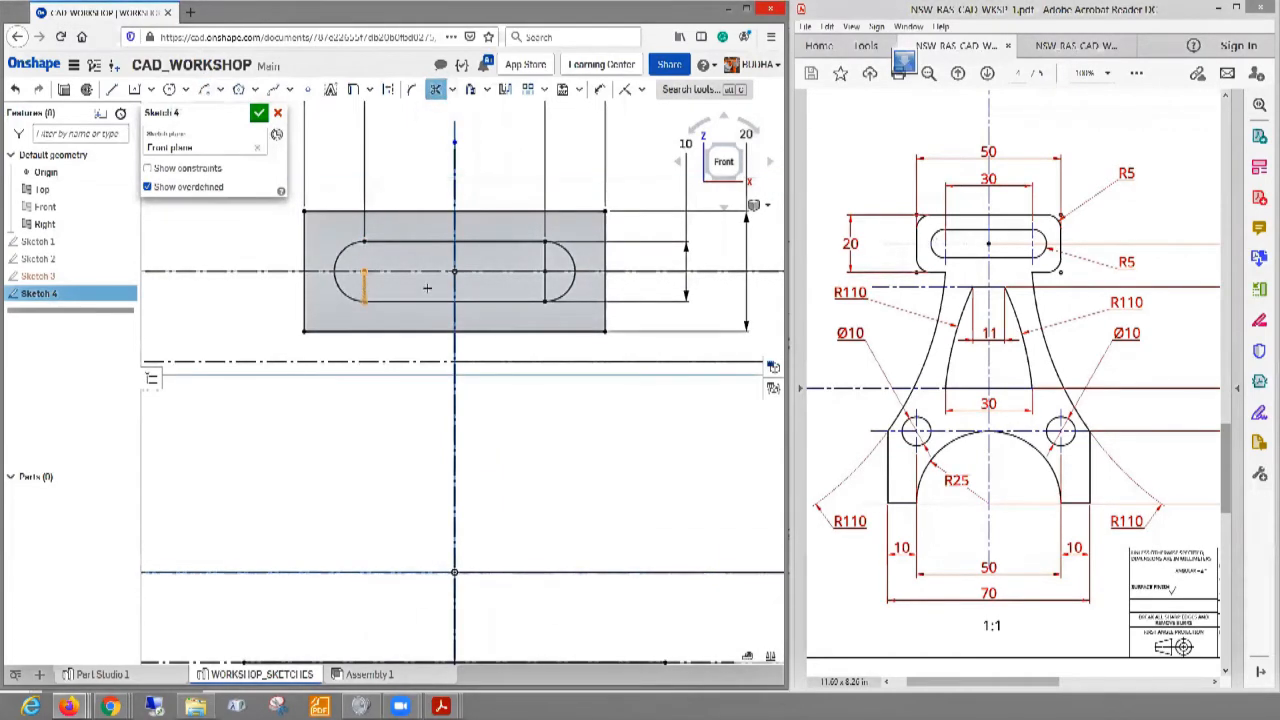
click(552, 272)
click(545, 256)
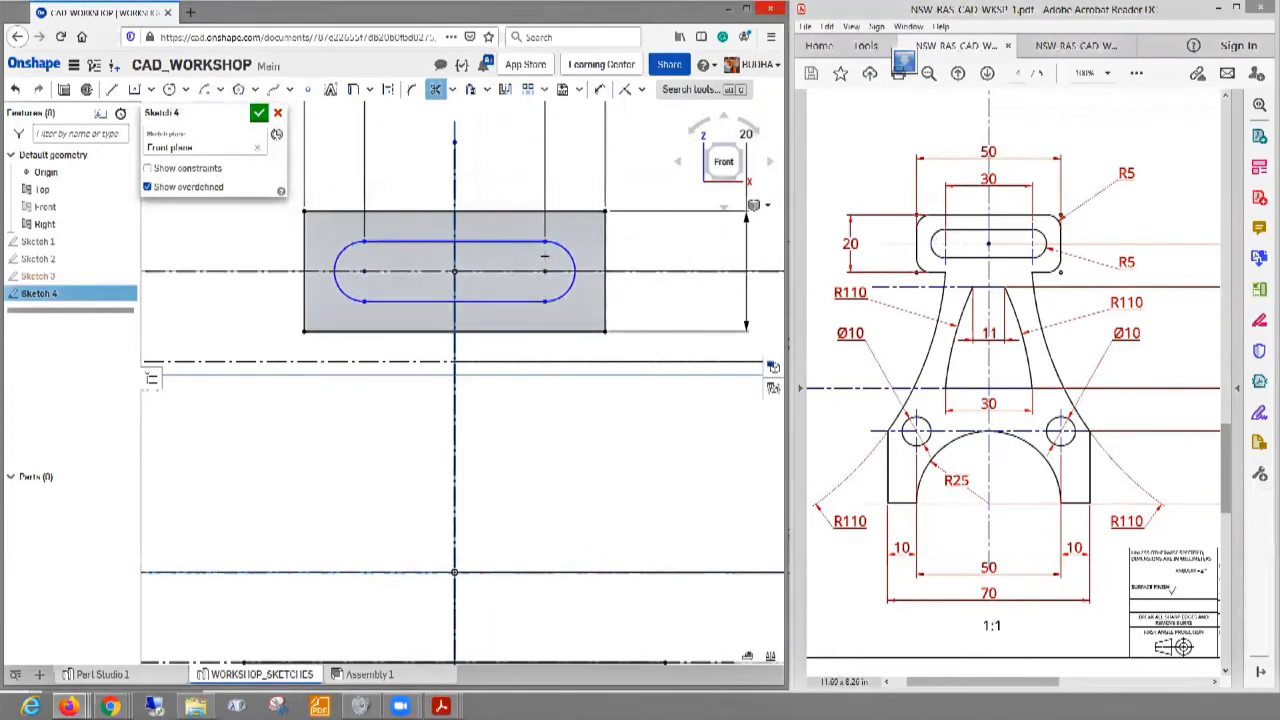
- Draw a center point semicircle of about 24 mm radius inside the base rectangle, centered on the midpoint of its lower edge
scroll(548, 320, down, 4)
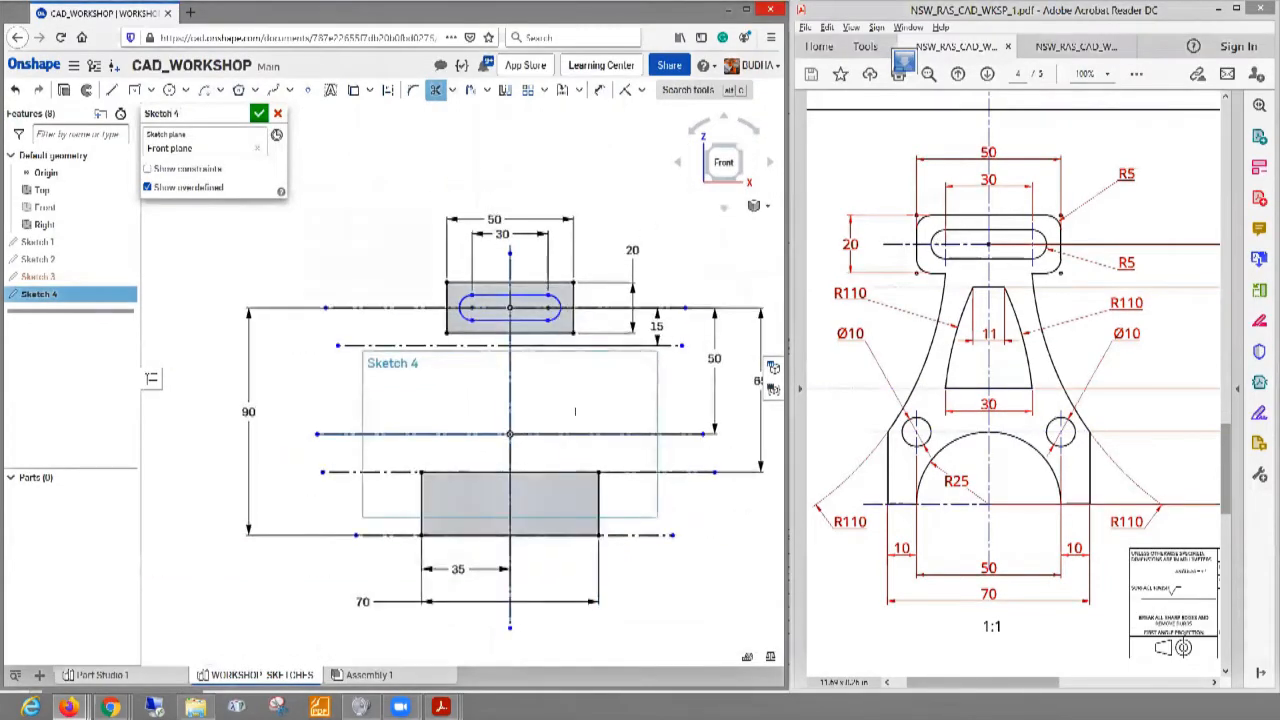
scroll(574, 392, up, 1)
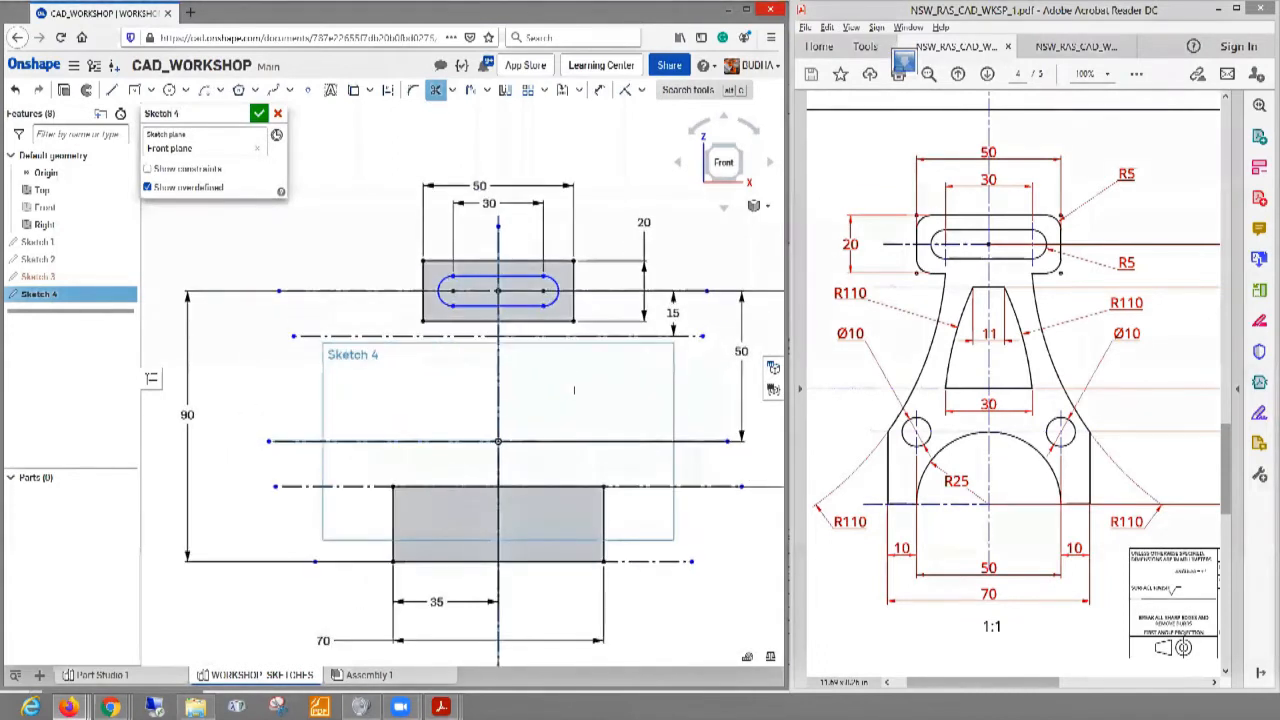
scroll(574, 390, down, 1)
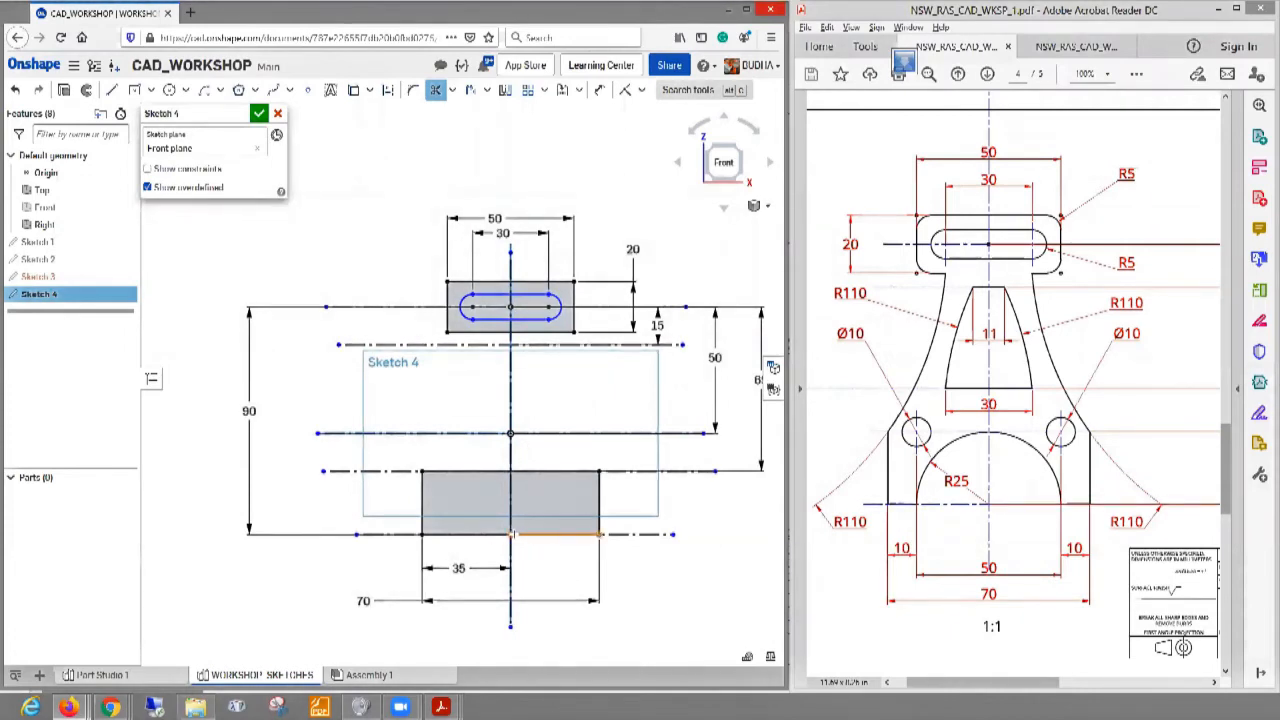
scroll(513, 534, up, 2)
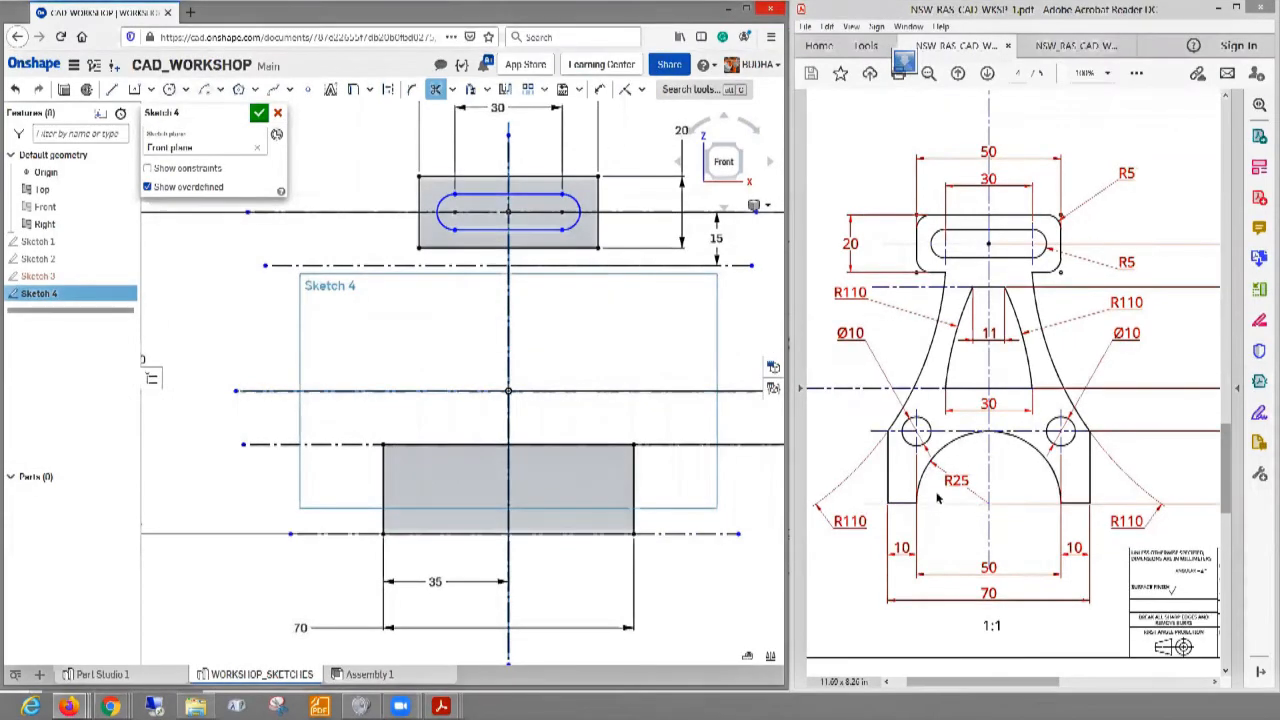
click(206, 92)
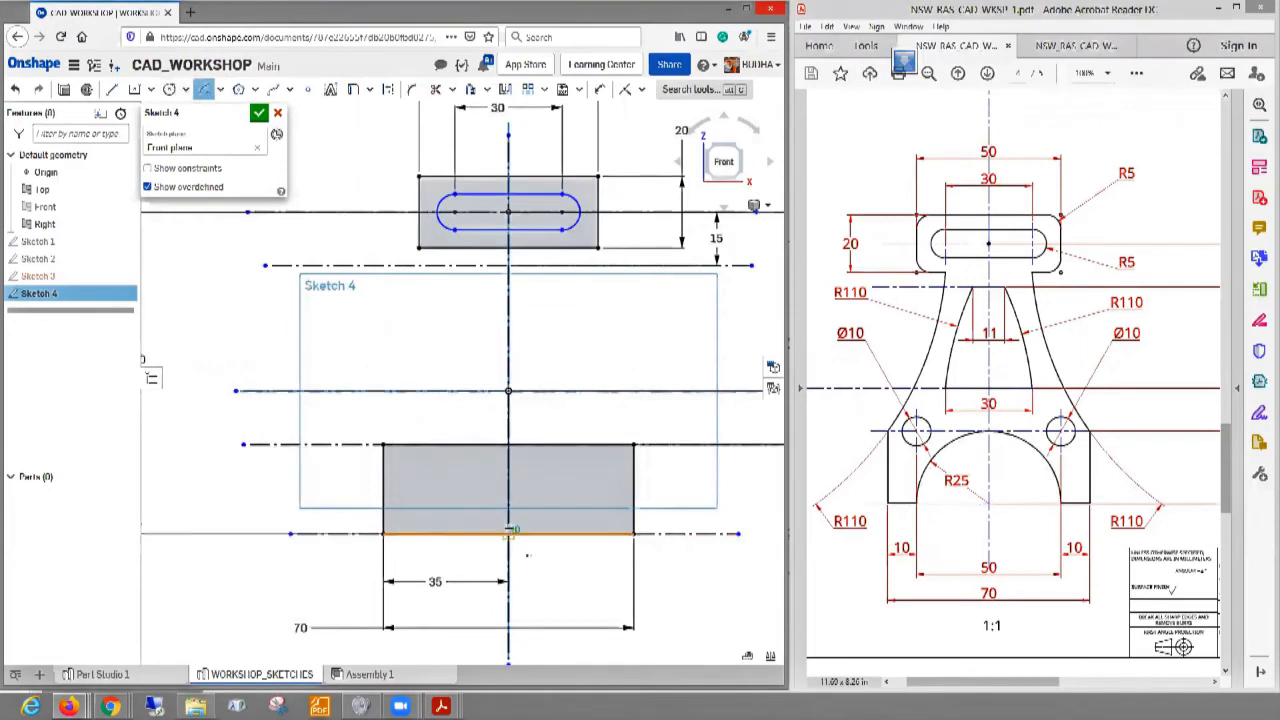
click(508, 534)
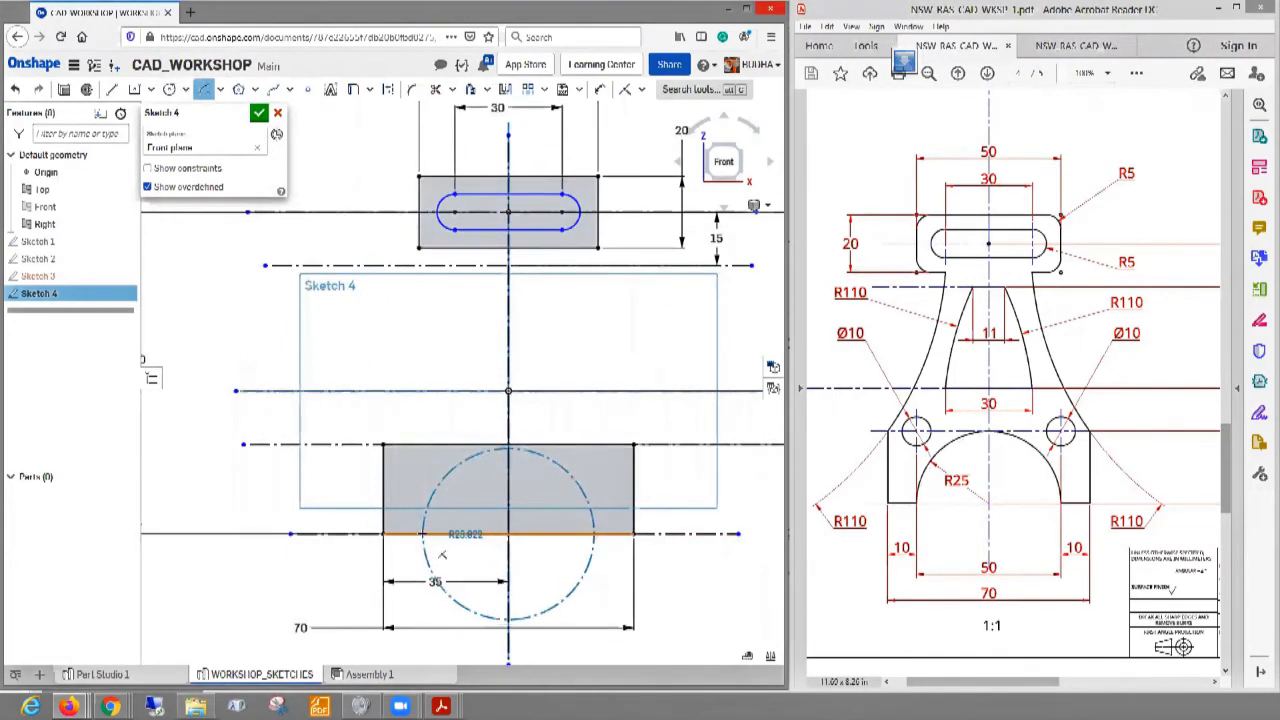
click(423, 534)
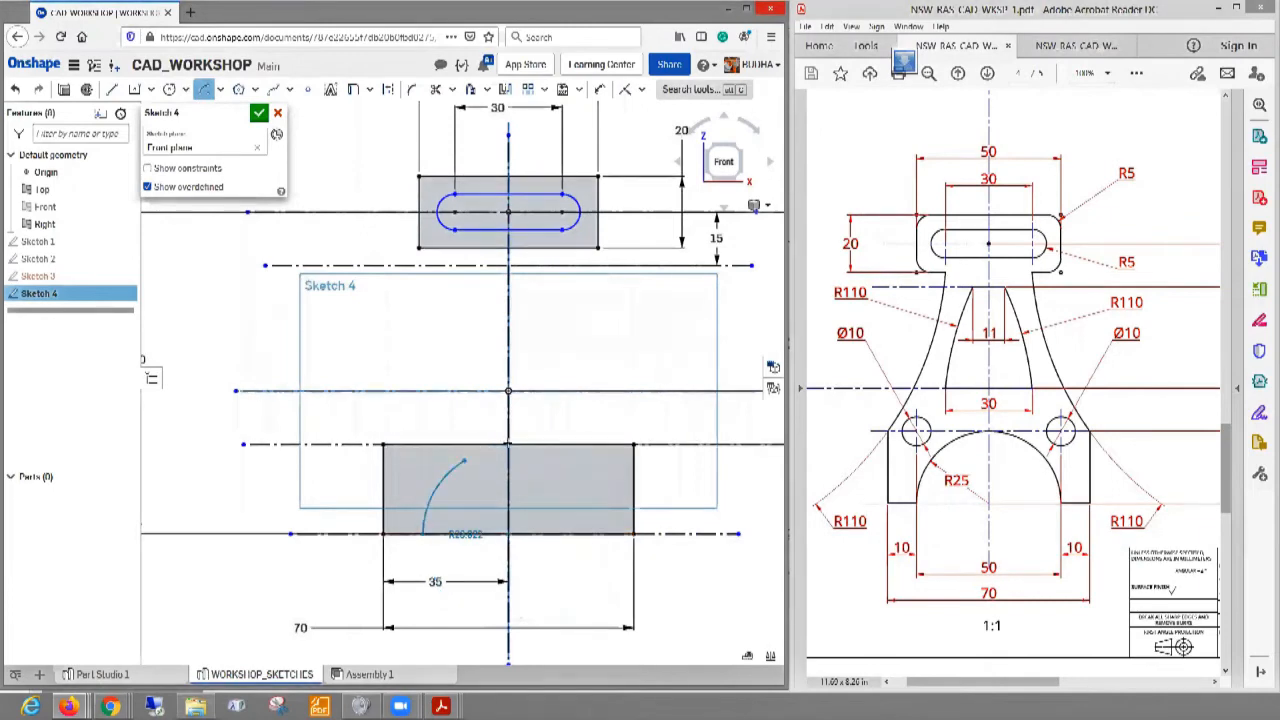
click(595, 534)
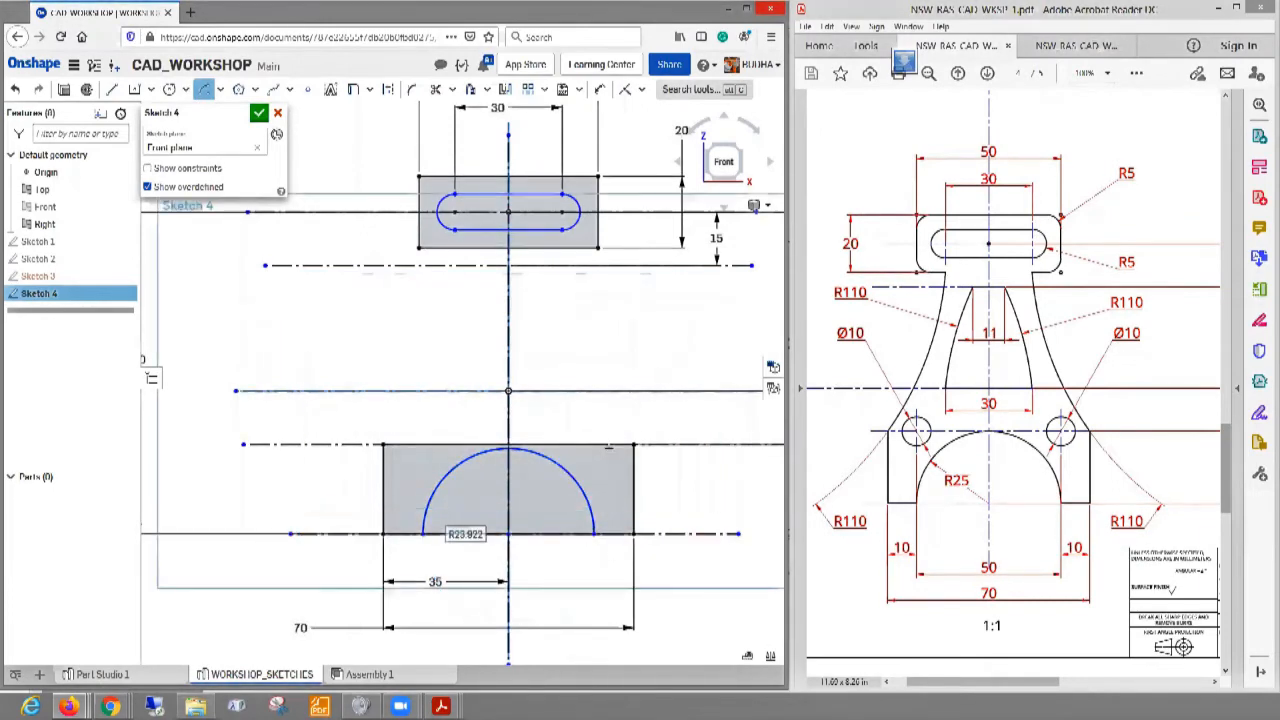
- Set the radius of the semicircle in the base rectangle to 25 mm
click(597, 91)
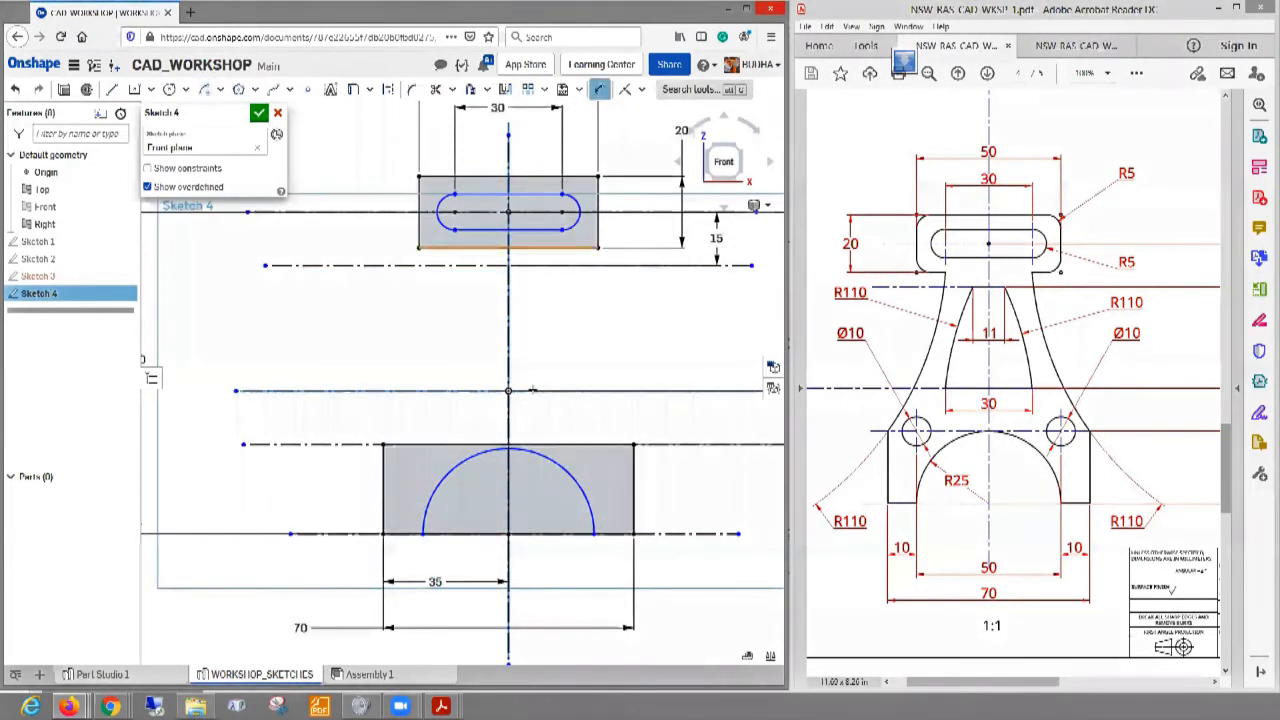
click(563, 465)
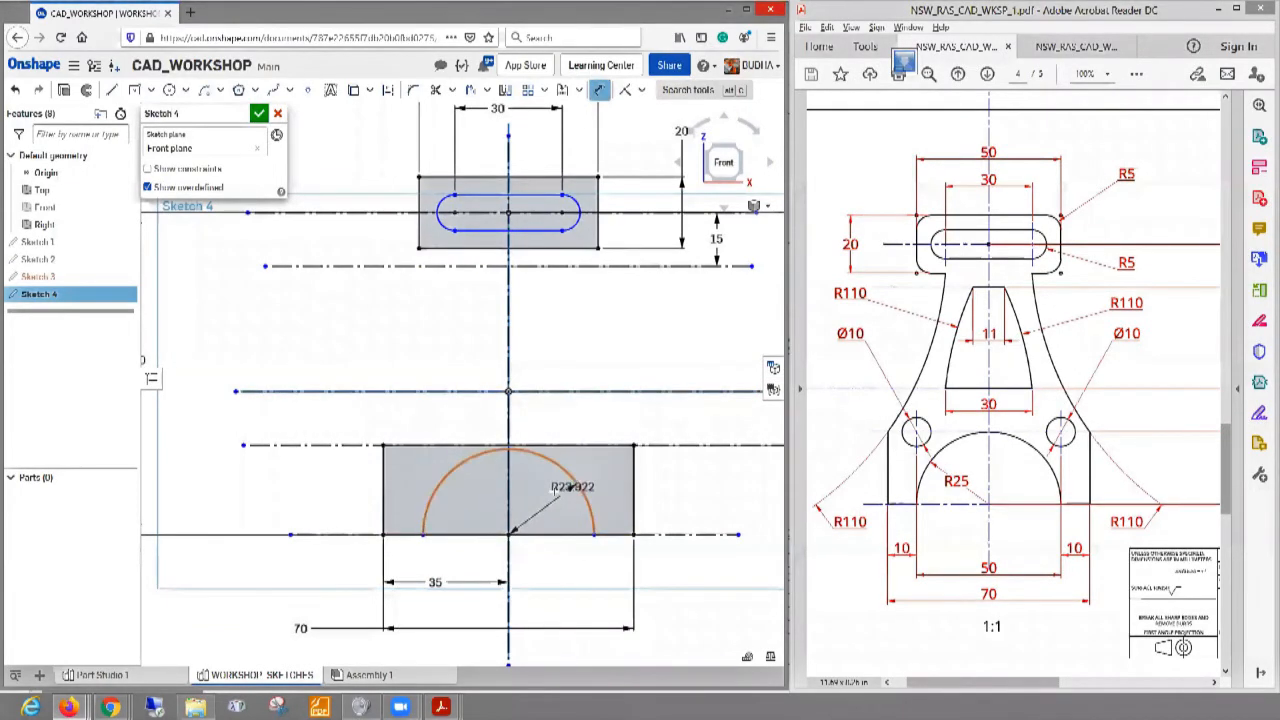
click(563, 482)
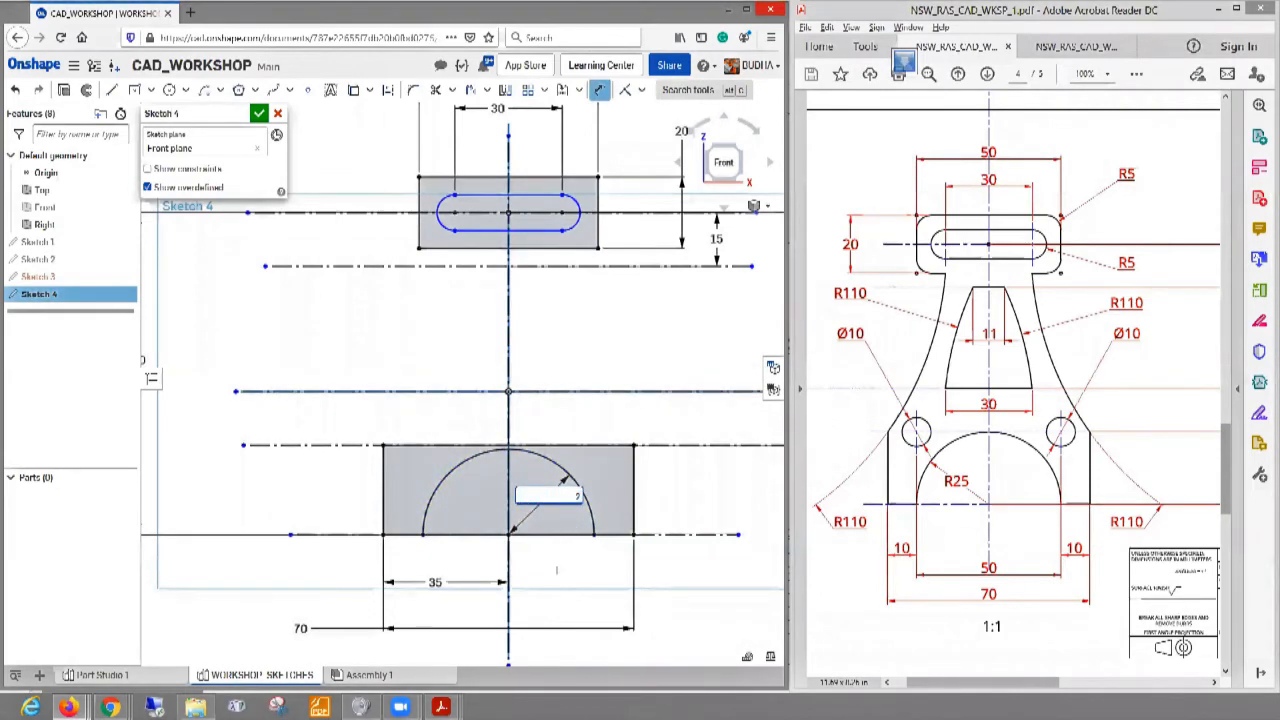
key(Return)
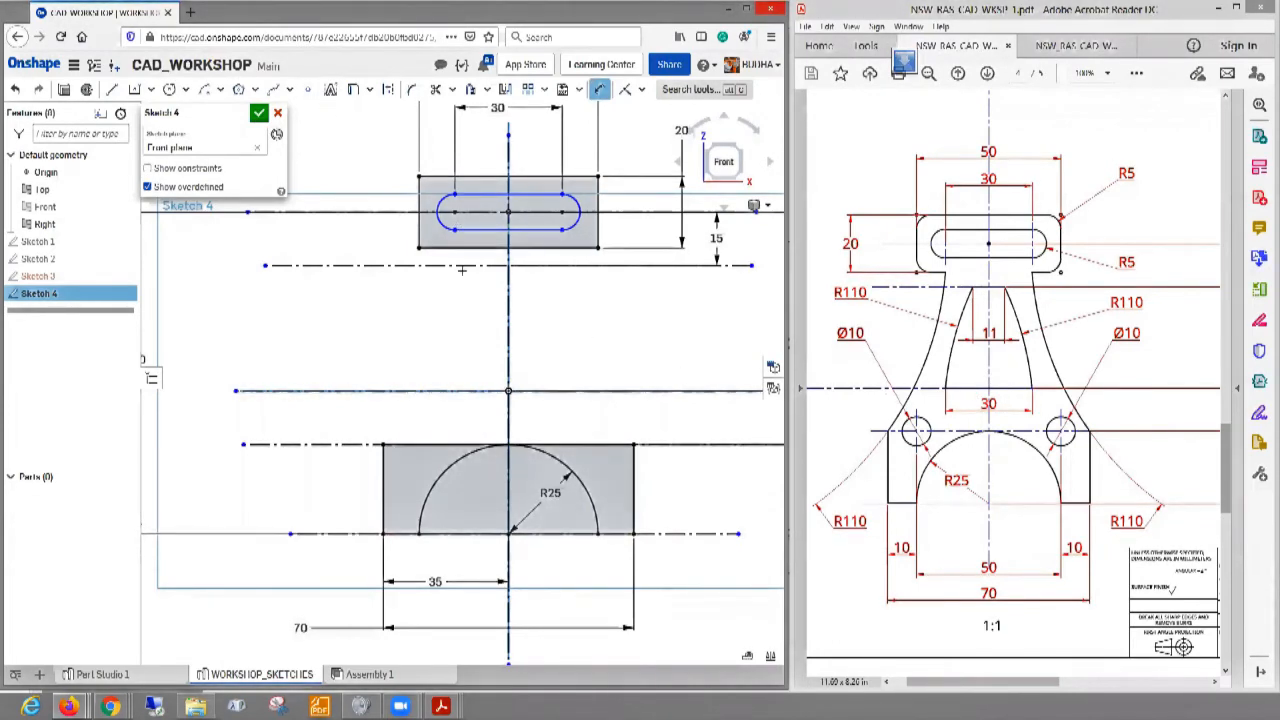
- Draw a horizontal line across the vertical axis along the construction line just above the base rectangle's top edge
key(l)
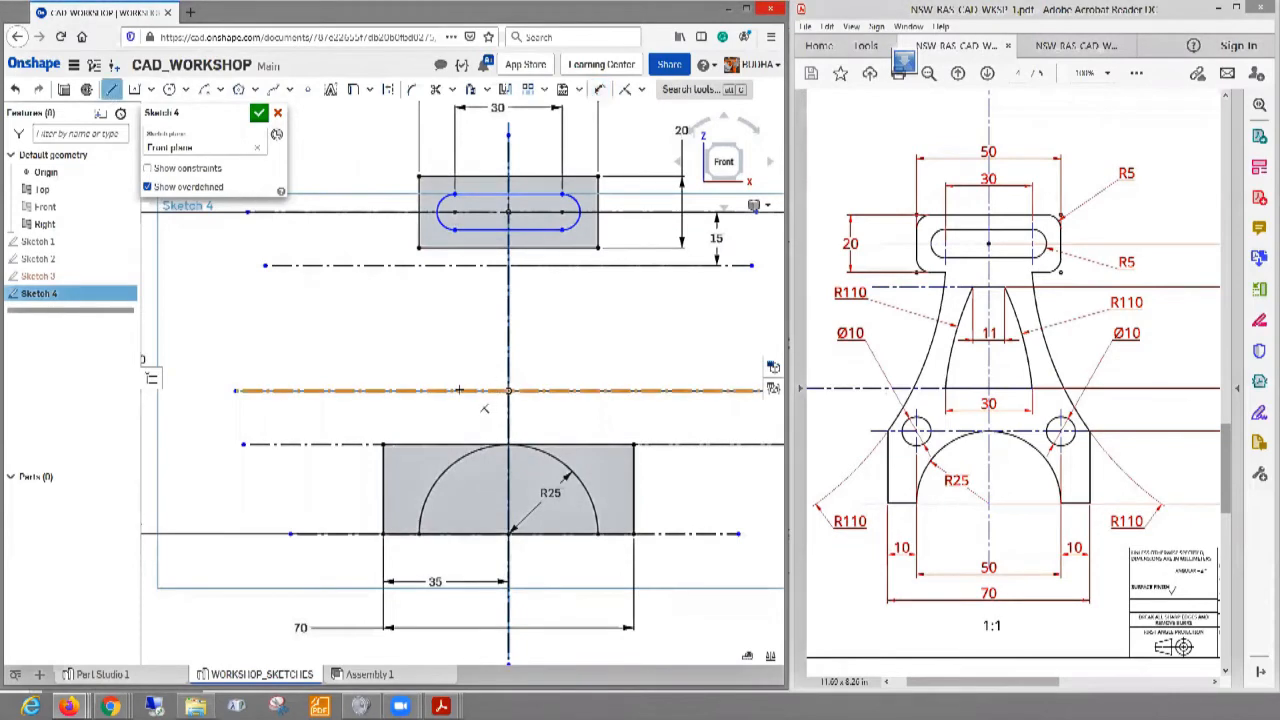
click(453, 390)
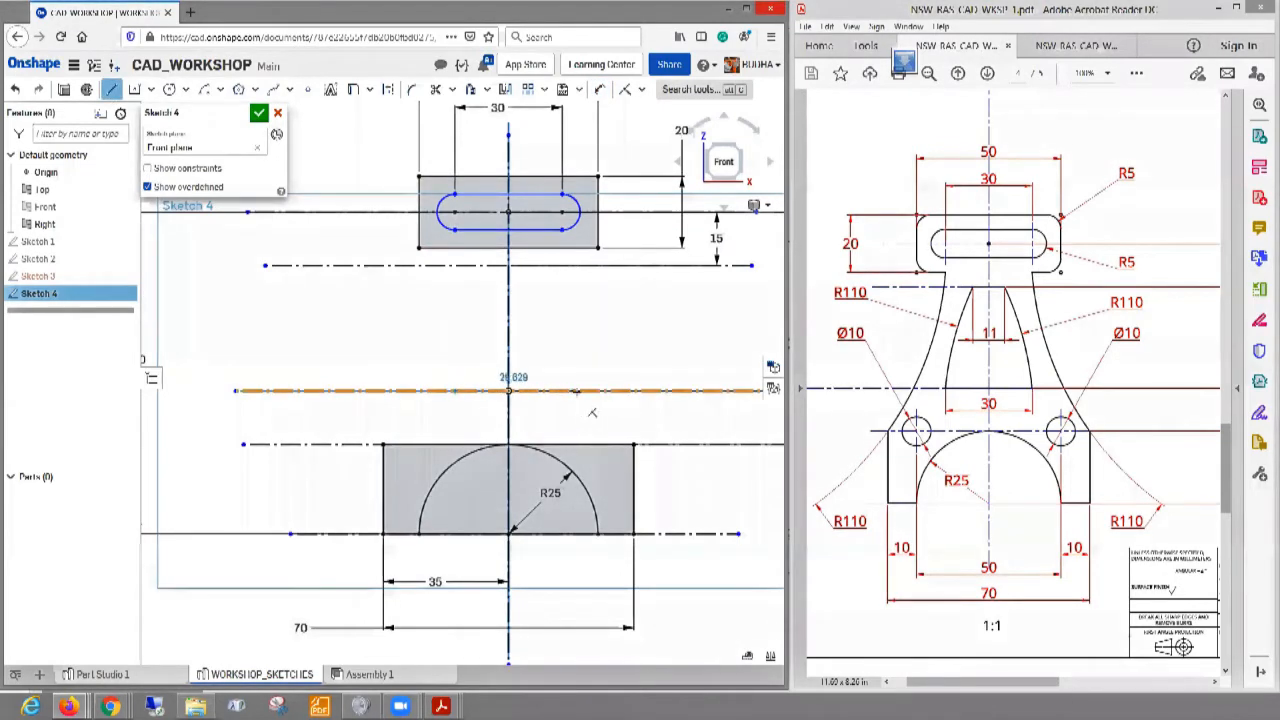
- Finish the horizontal line across the centerline on the lower construction line and dimension its length as 30 mm
click(577, 390)
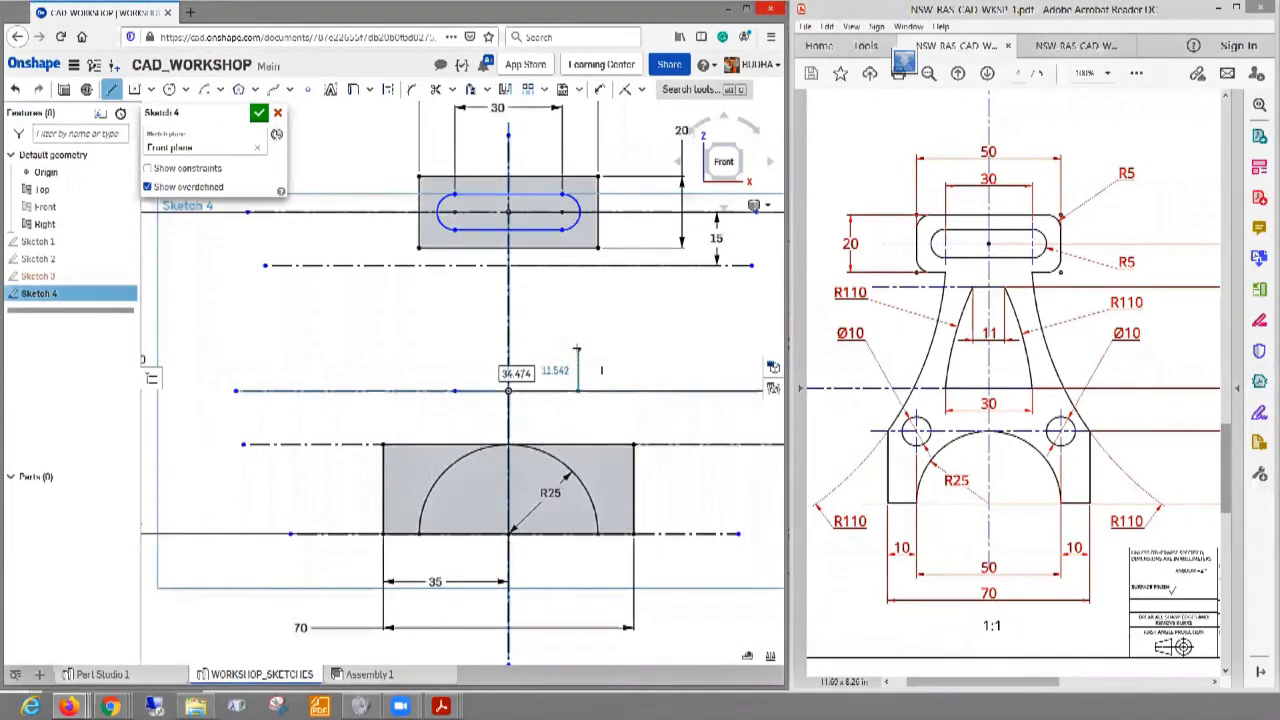
key(Escape)
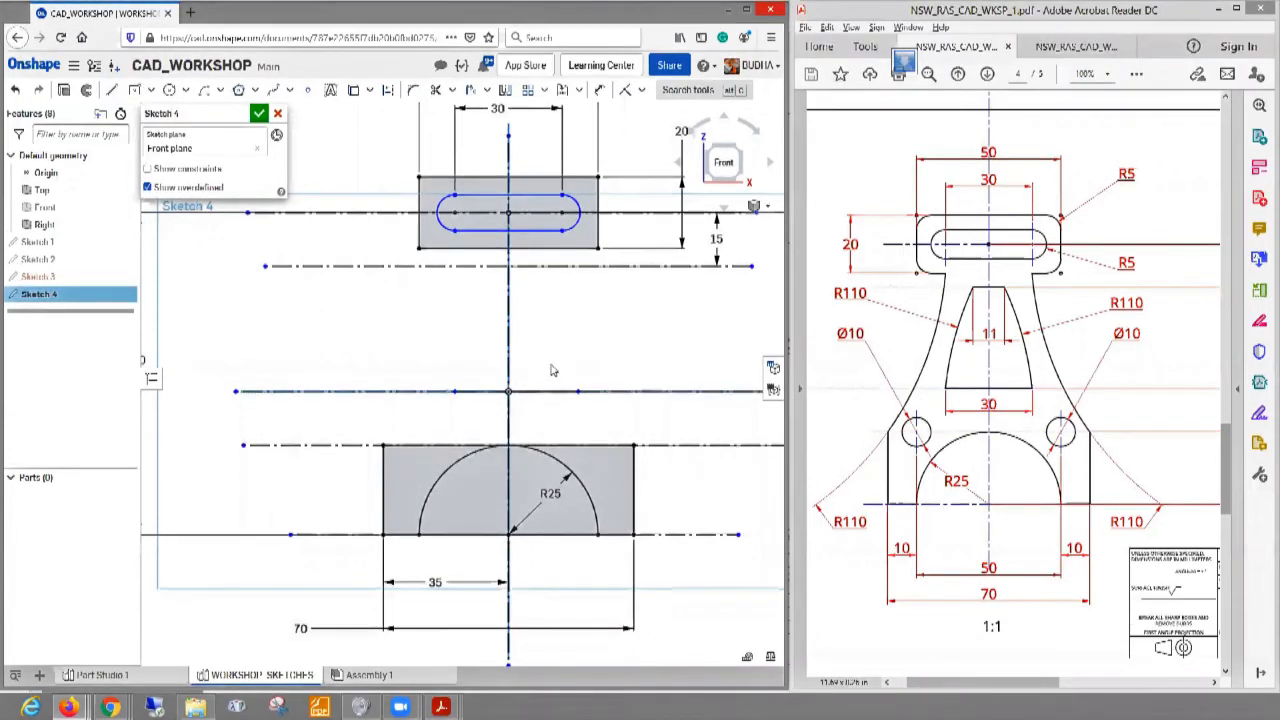
click(600, 91)
click(530, 391)
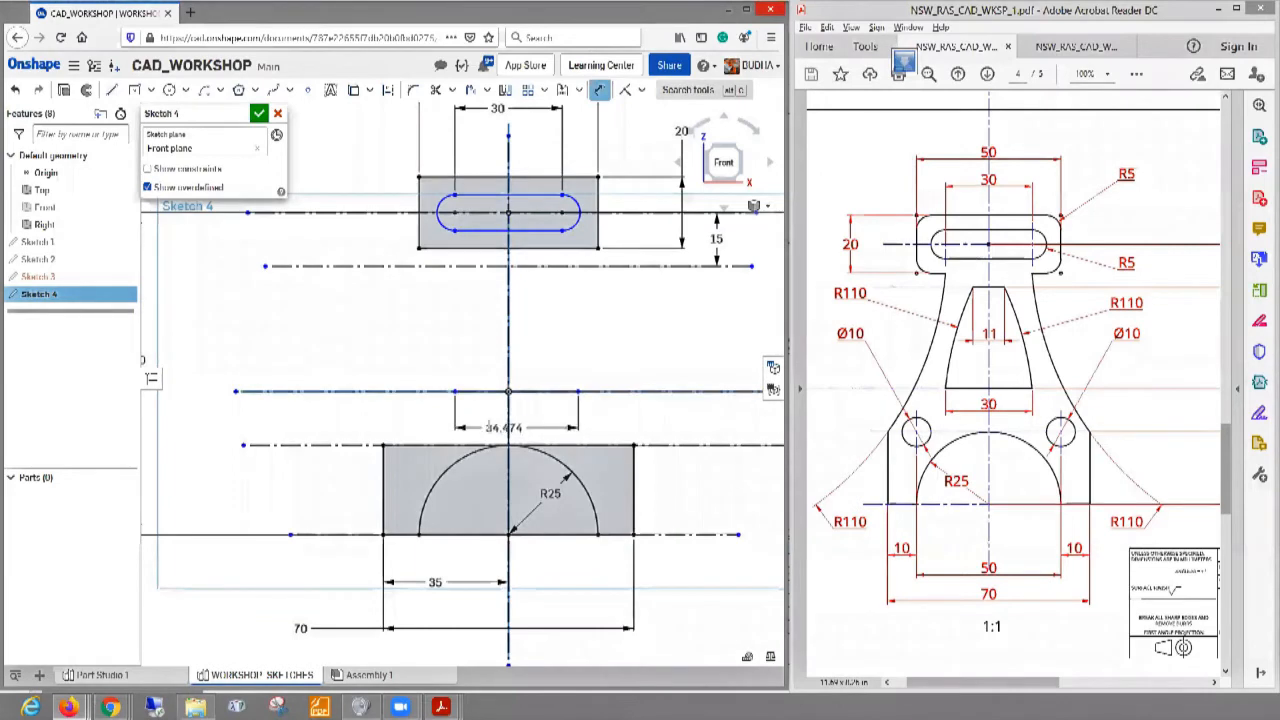
click(372, 420)
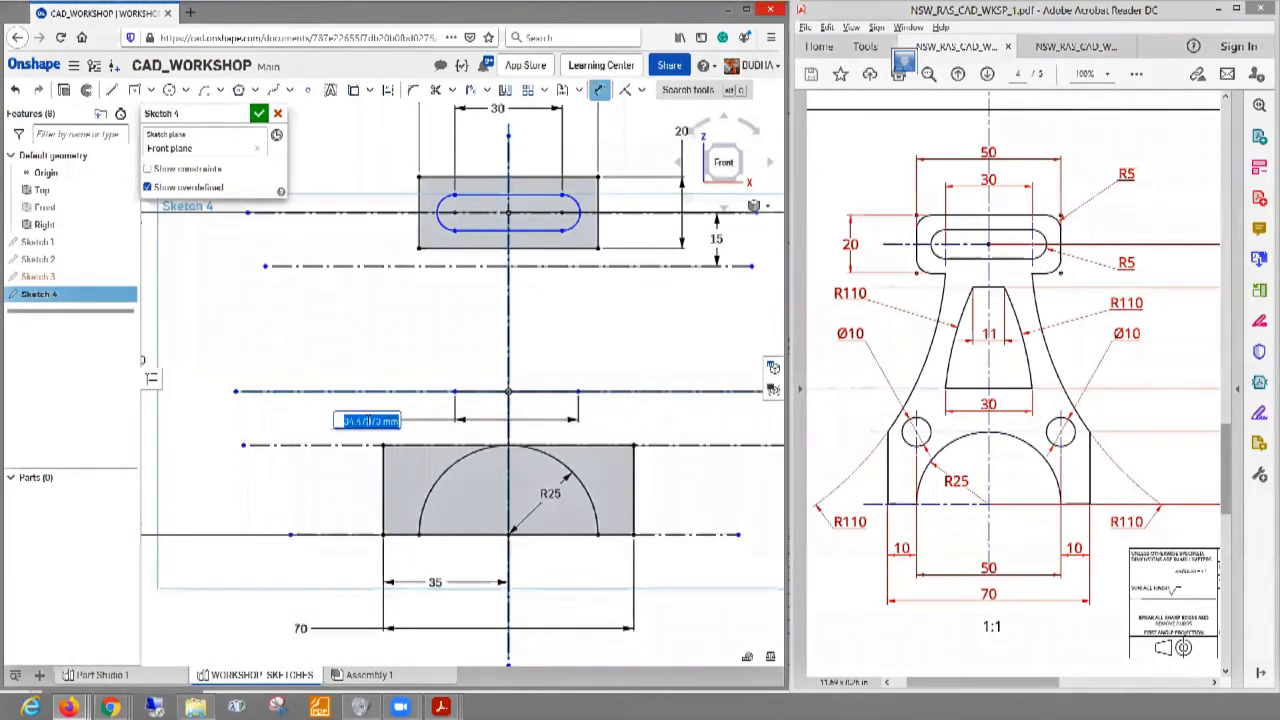
text(30)
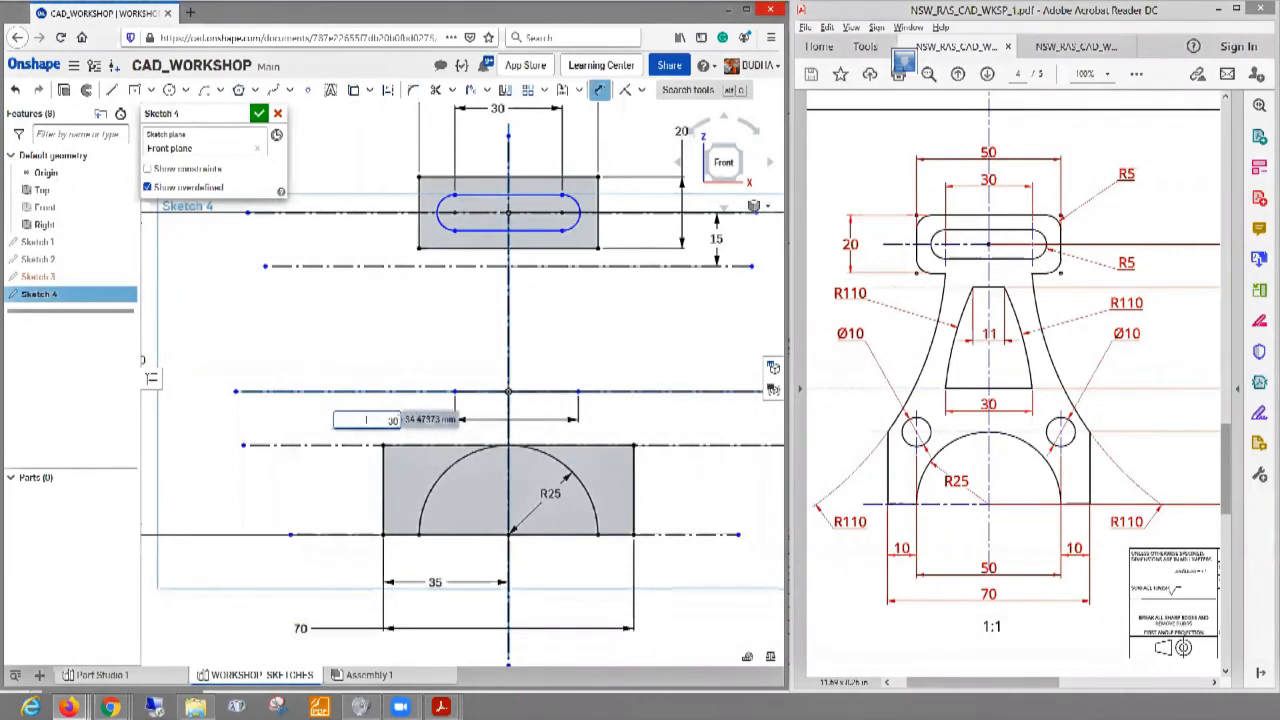
key(Return)
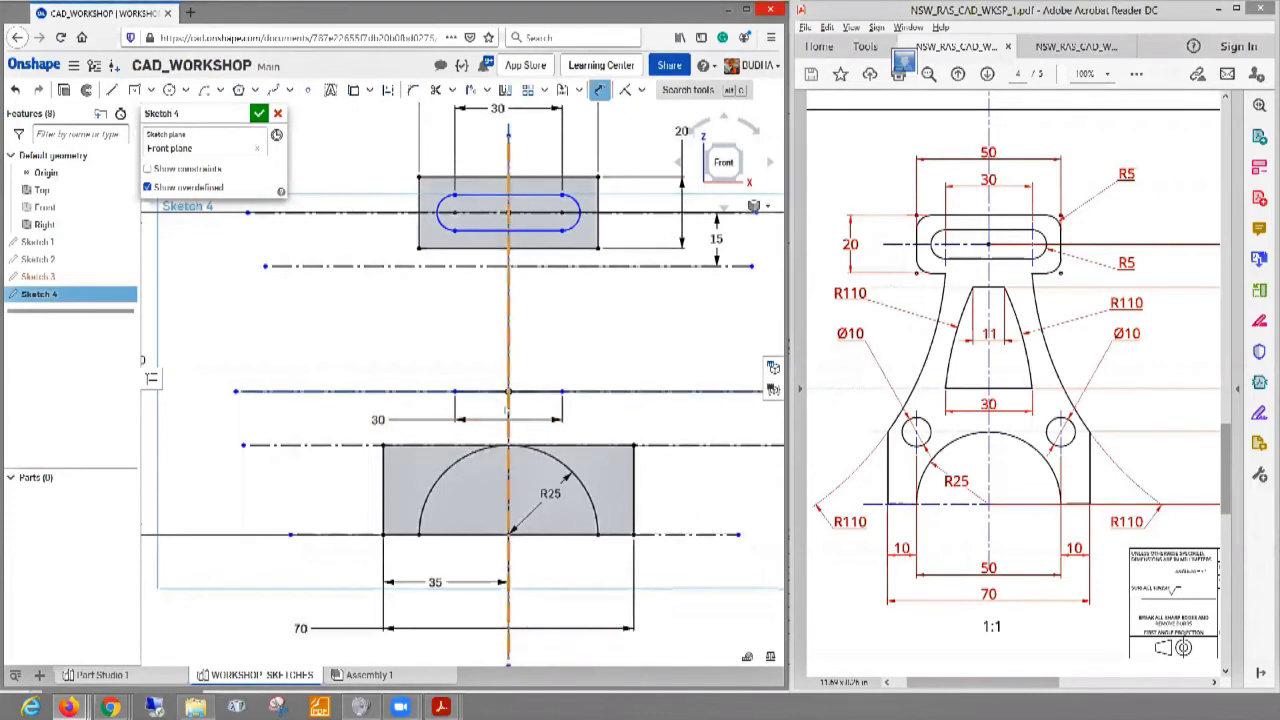
- Dimension the distance from the 30 mm line's left endpoint to the vertical centerline as 15 mm
click(600, 91)
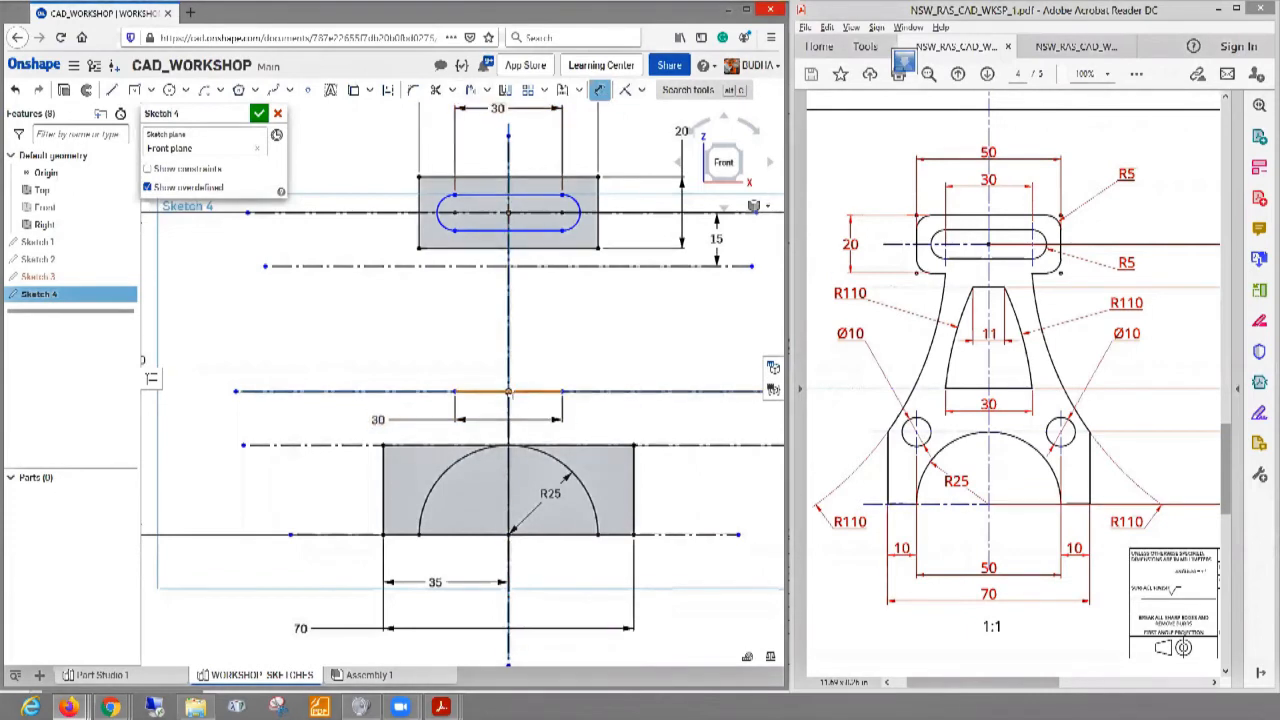
scroll(508, 391, up, 3)
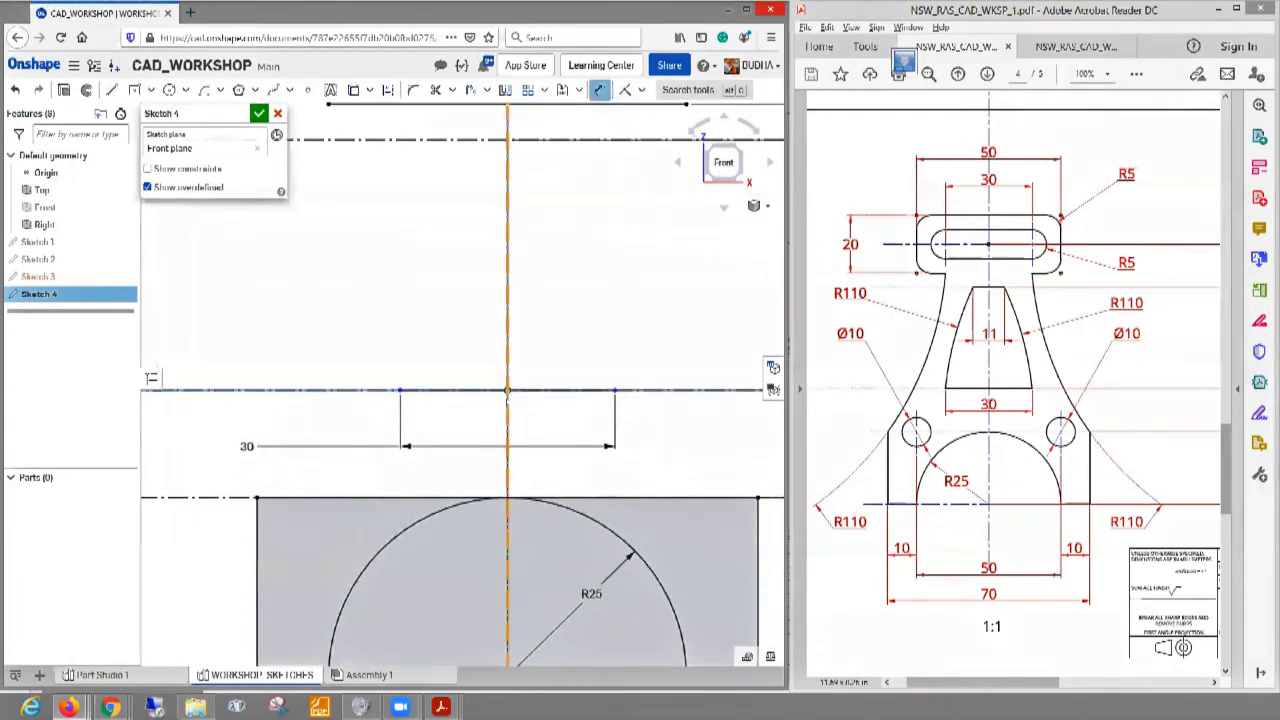
click(508, 397)
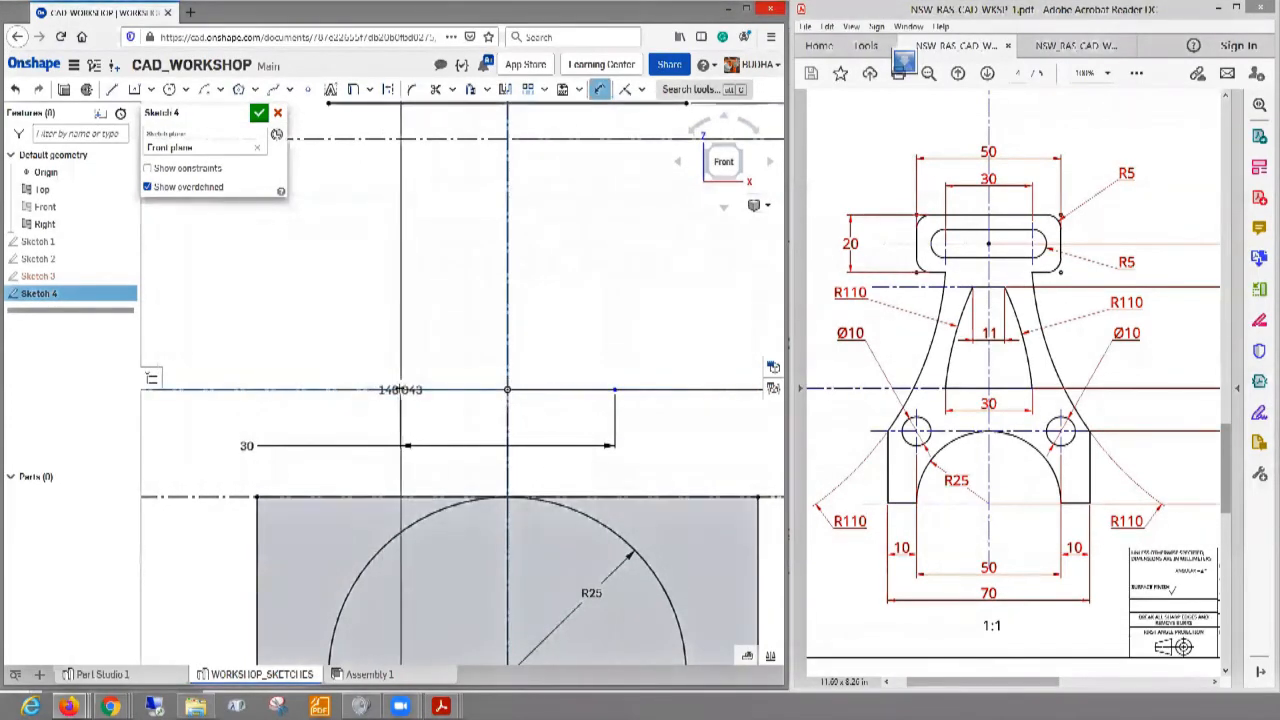
click(400, 390)
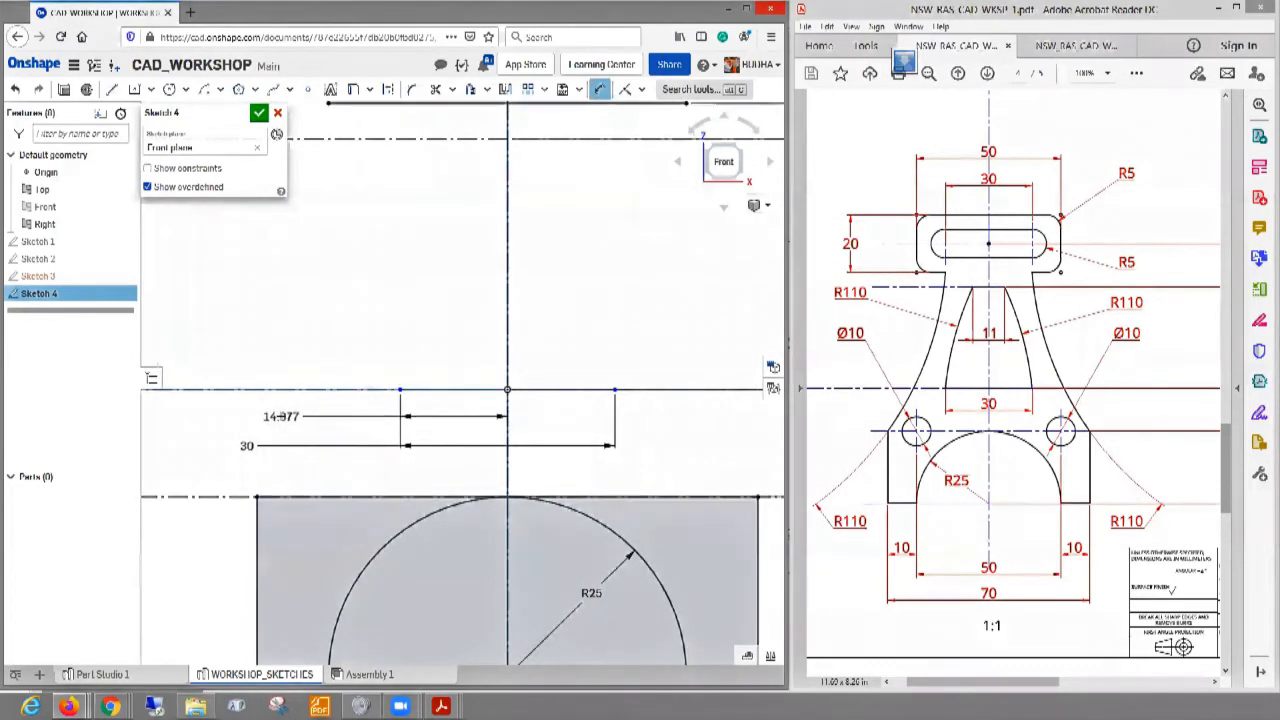
click(285, 418)
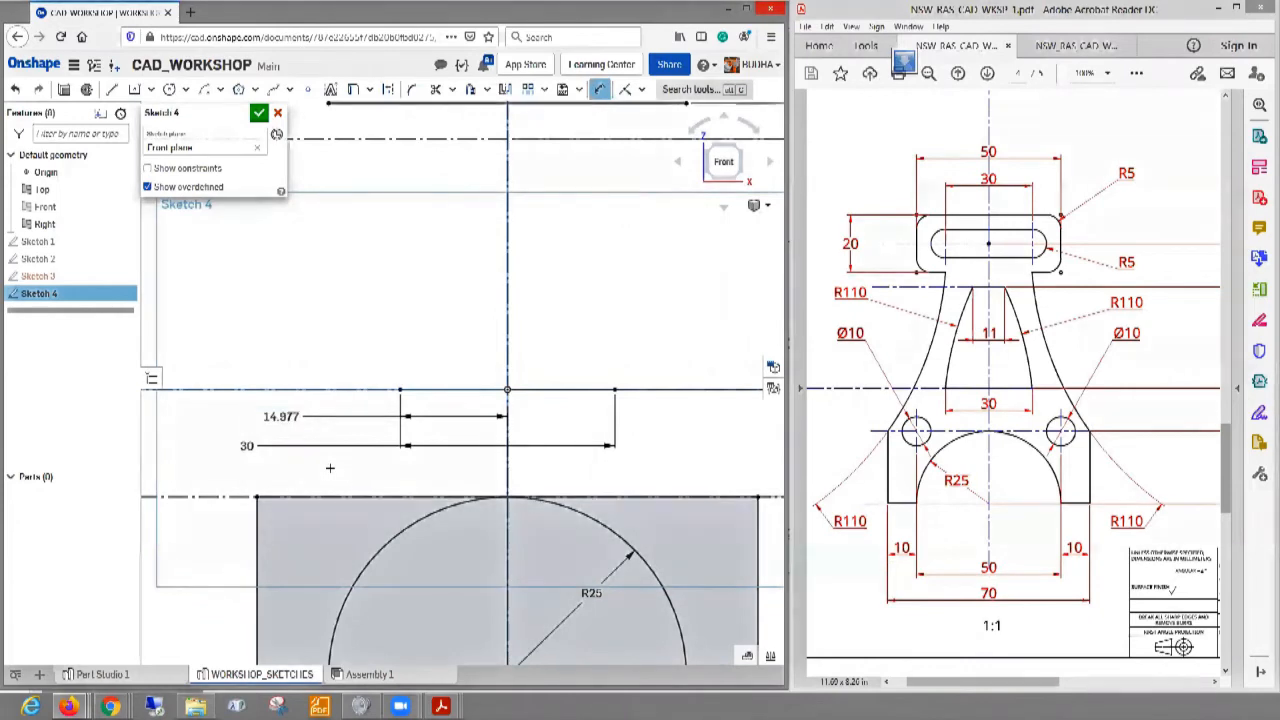
text(15)
key(Return)
- Draw a horizontal line about 11.3 mm long across the centerline on the construction line just below the slotted rectangle
scroll(513, 449, down, 4)
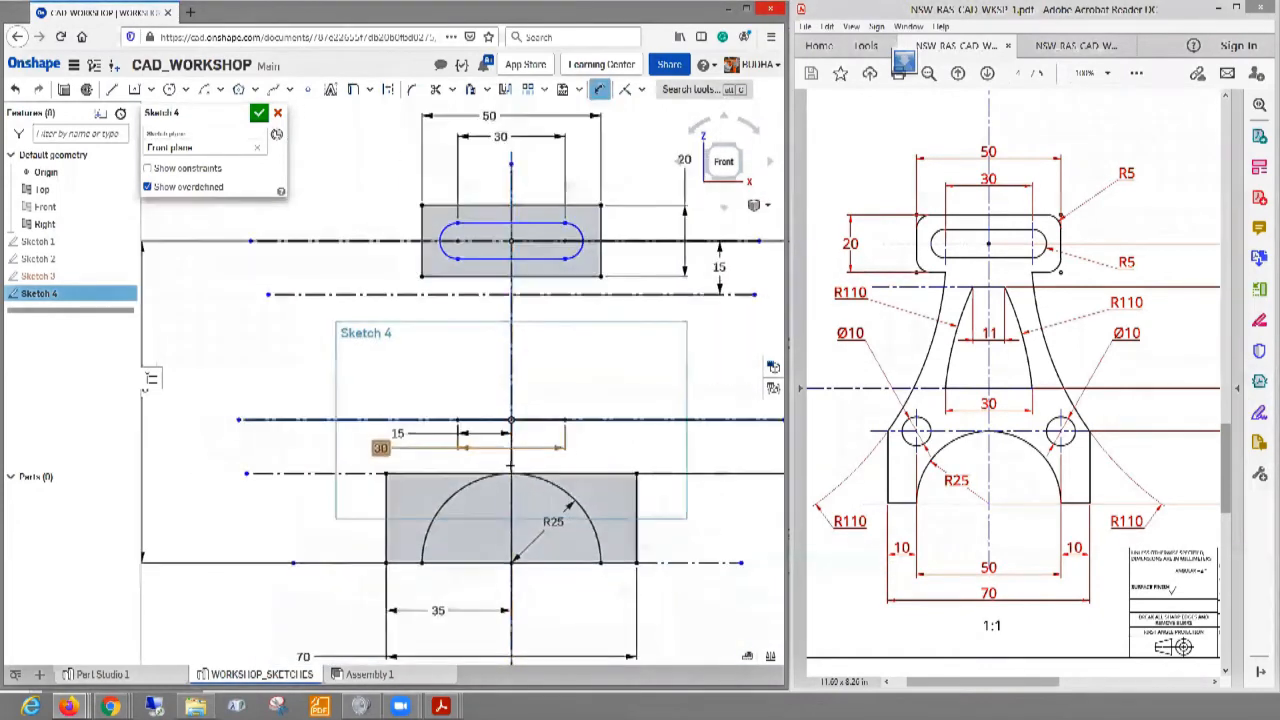
scroll(536, 290, up, 2)
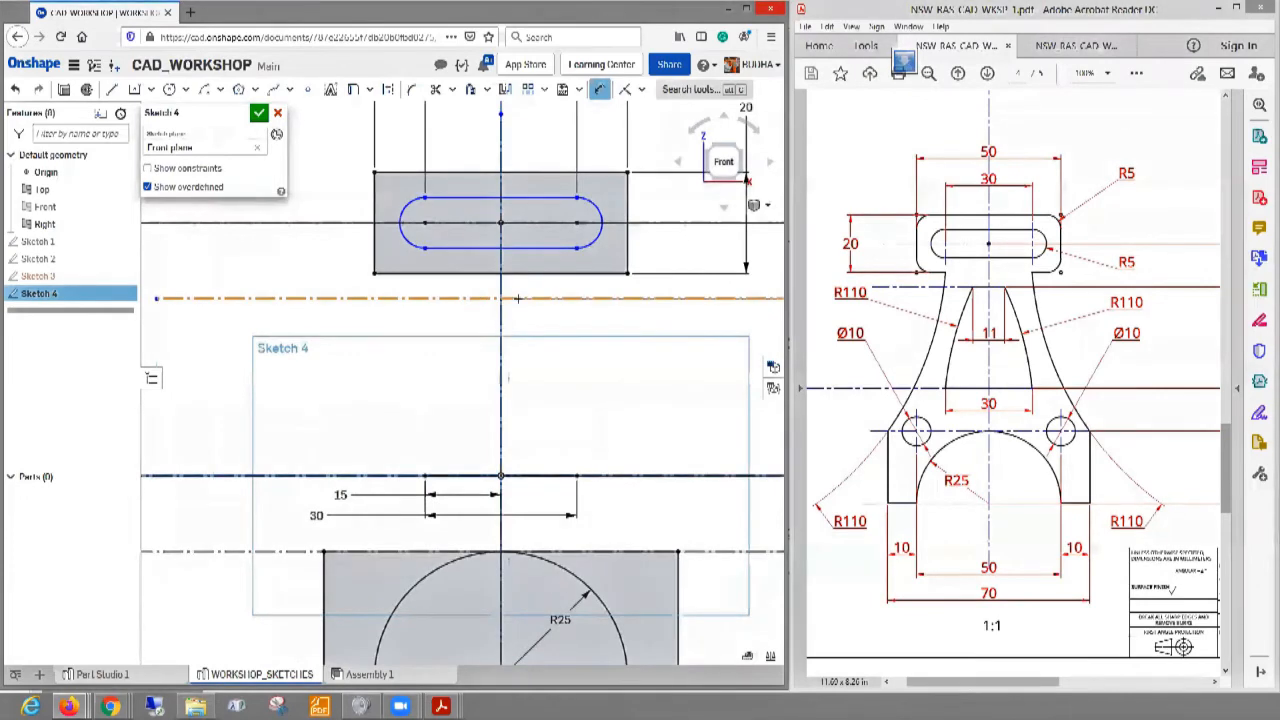
click(112, 90)
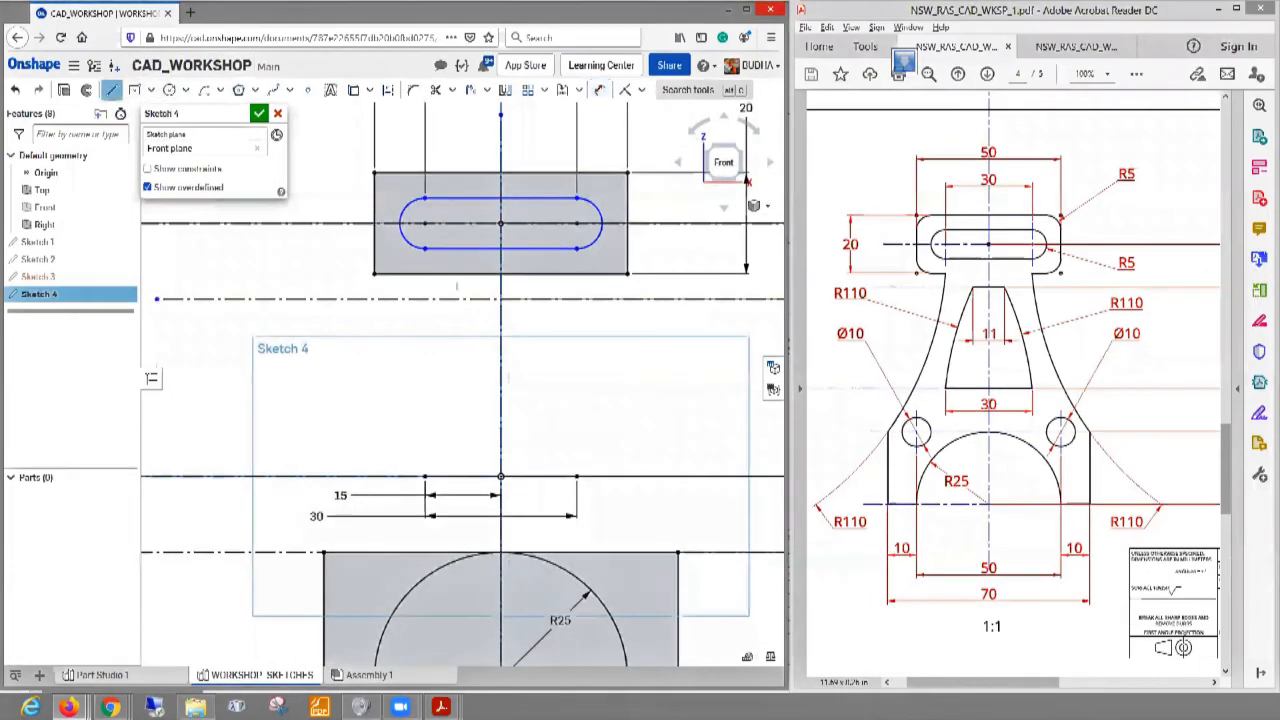
click(501, 298)
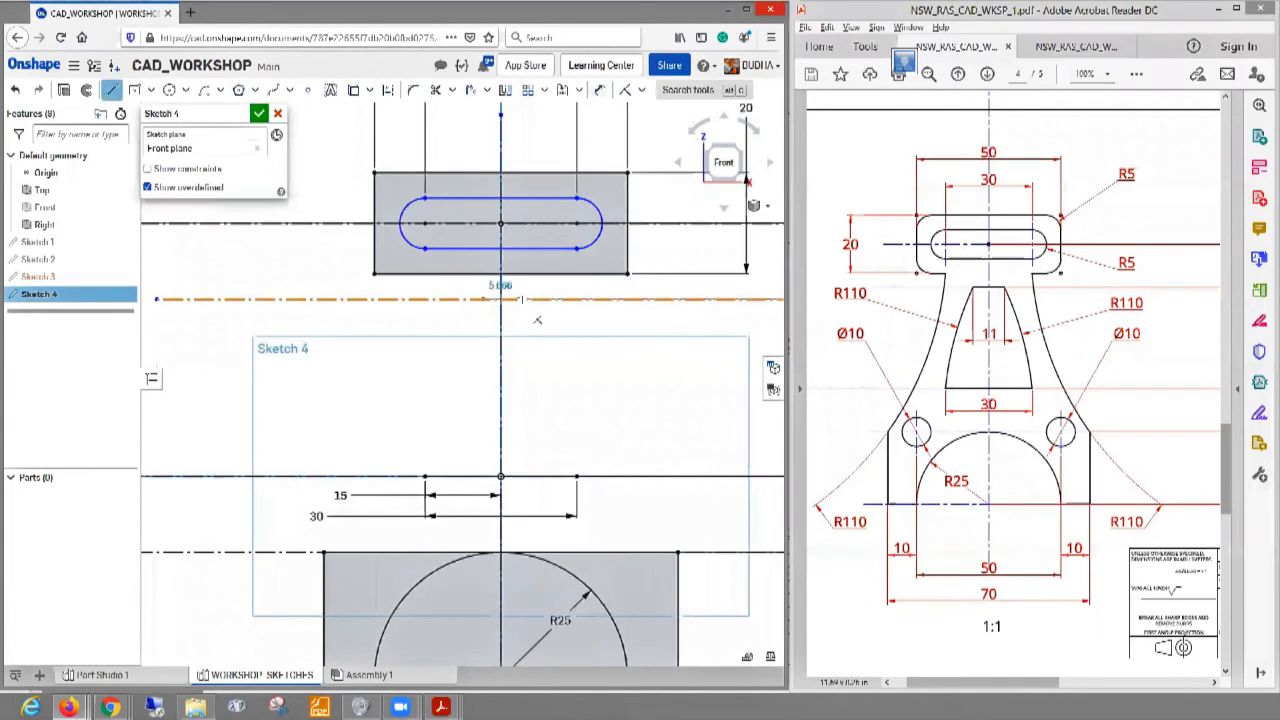
click(540, 298)
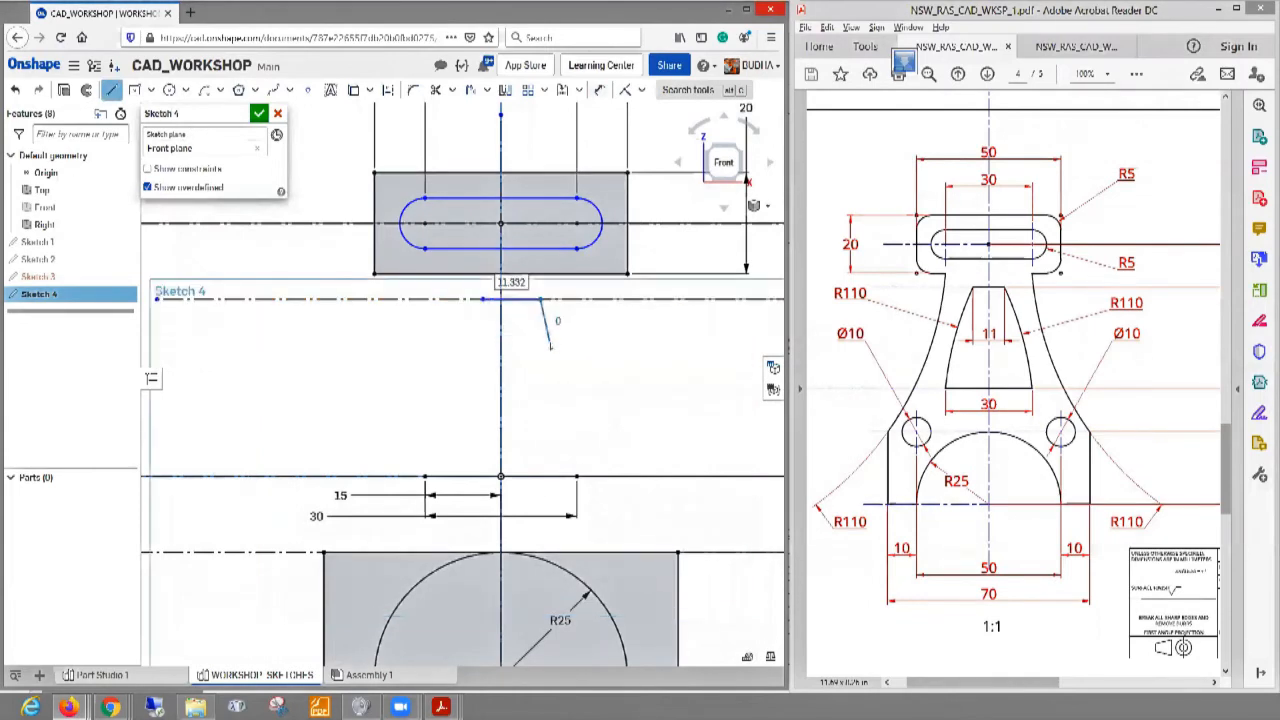
key(Escape)
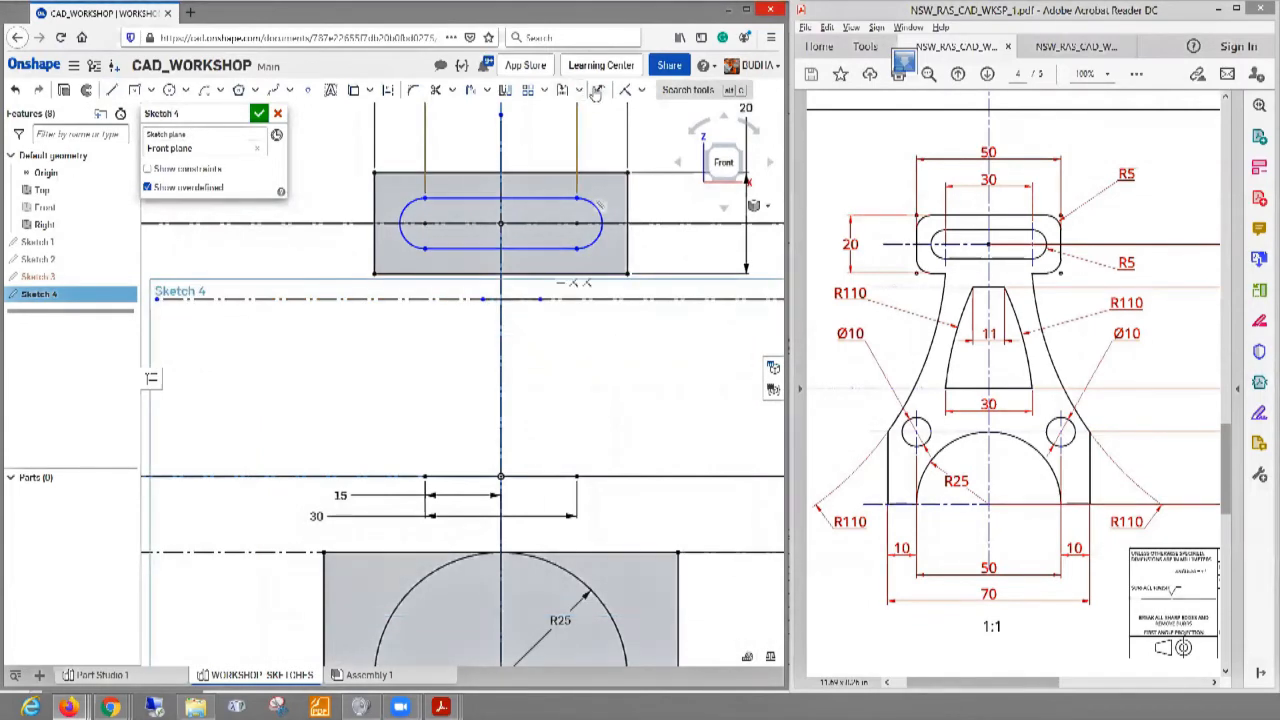
- Dimension the length of the short line below the slotted rectangle as 11 mm
click(599, 90)
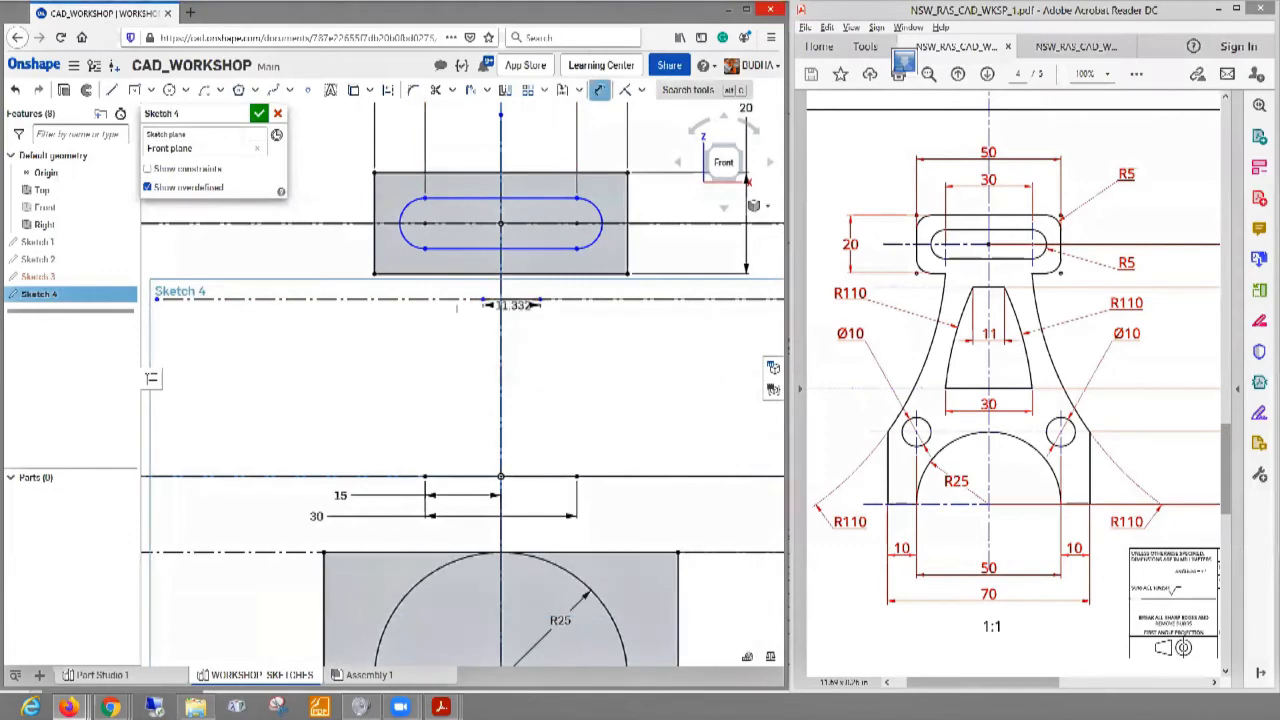
click(317, 352)
text(11)
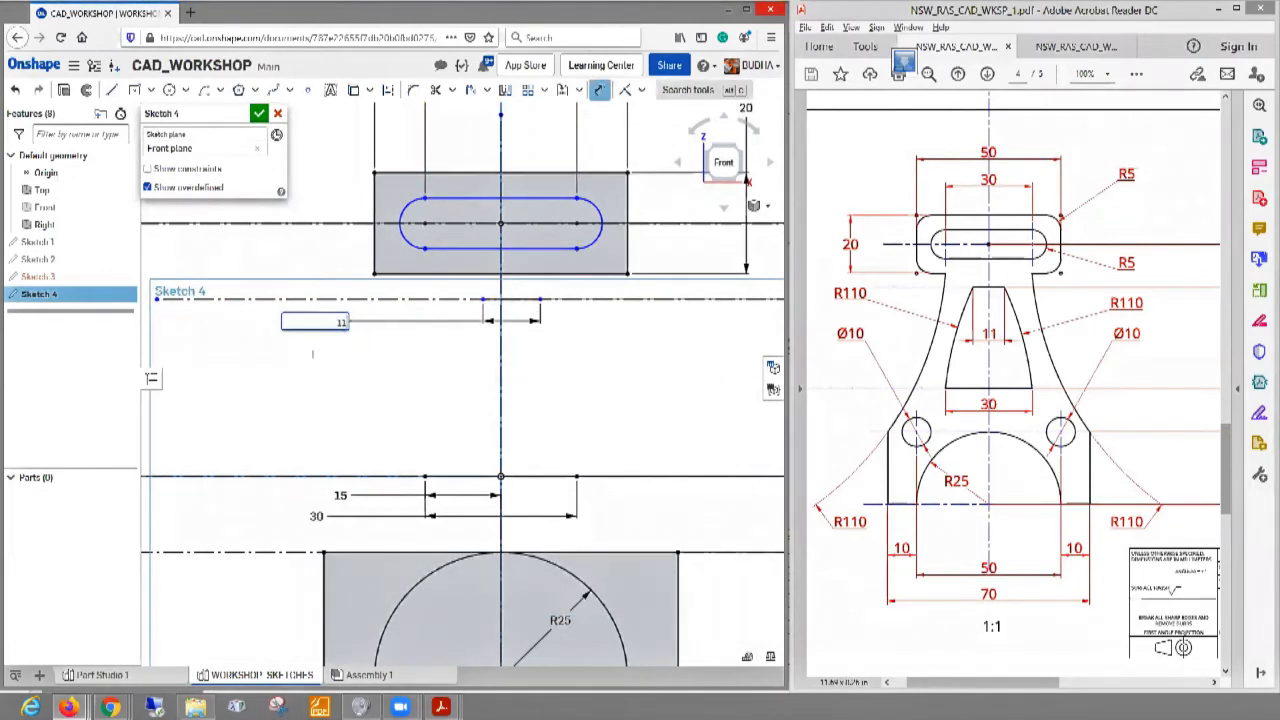
key(Return)
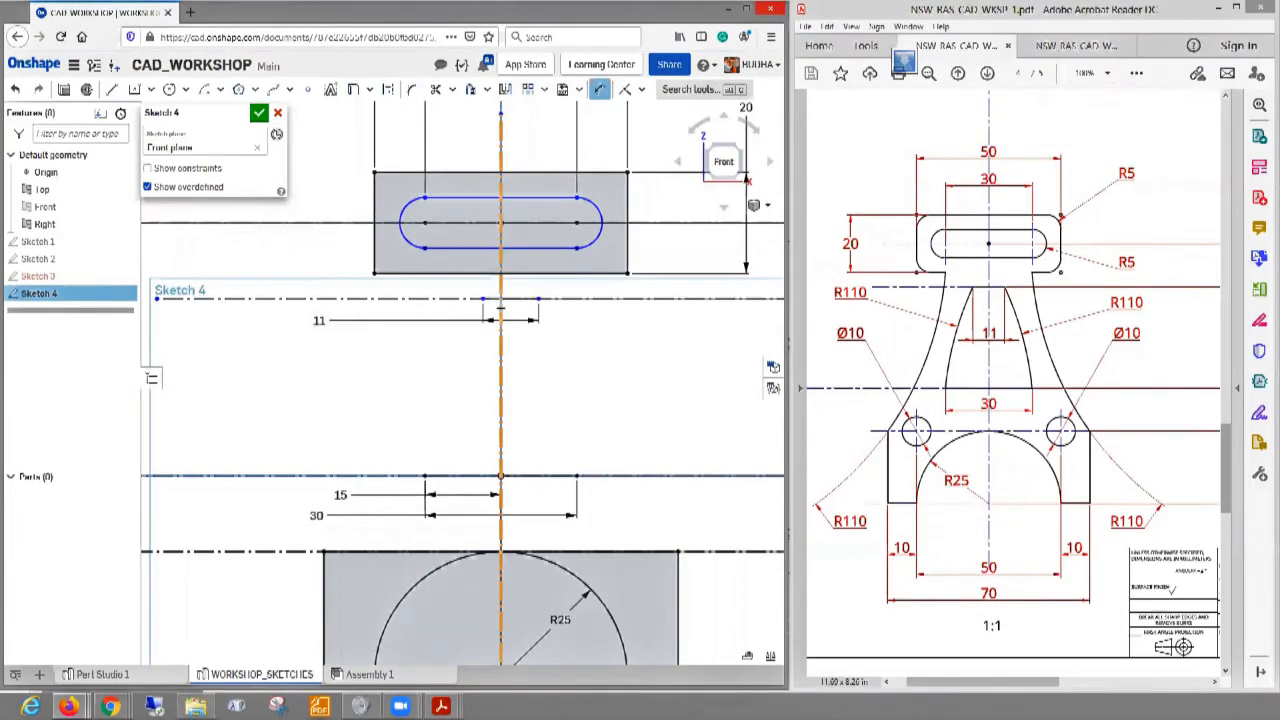
- Try to dimension the 11 mm line's right endpoint from the vertical centerline, and delete that diameter dimension
click(503, 307)
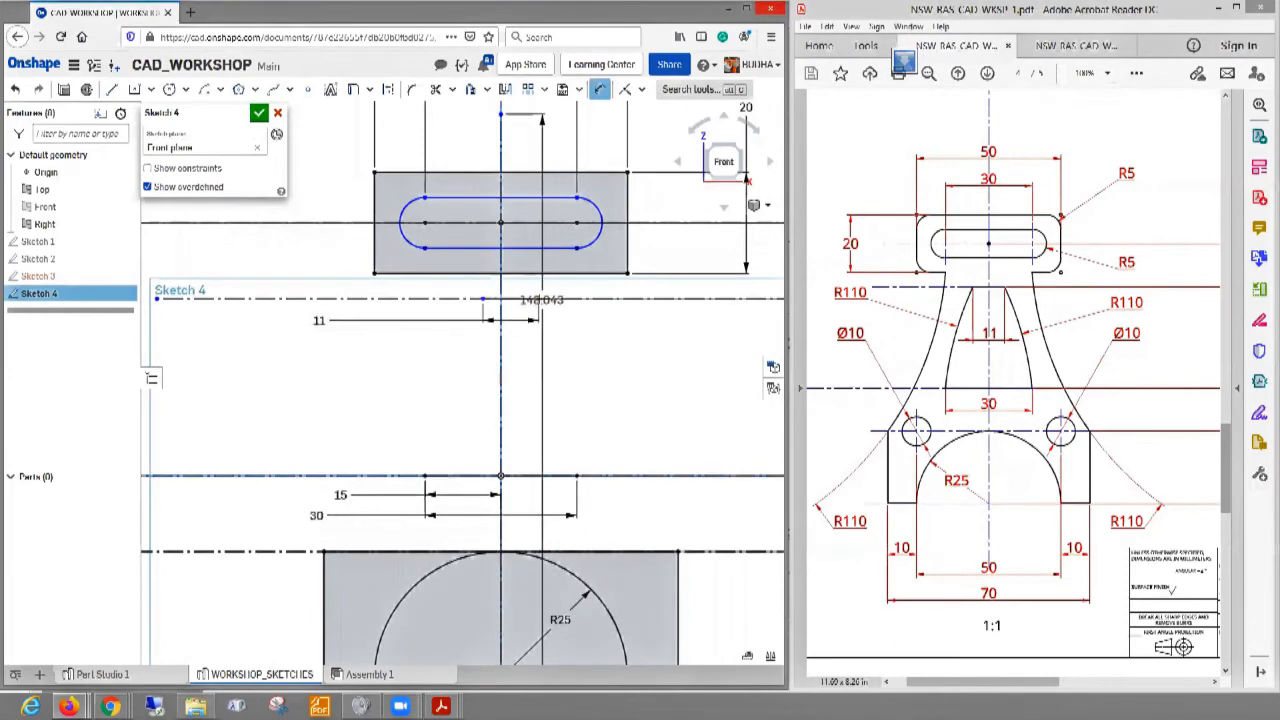
click(540, 300)
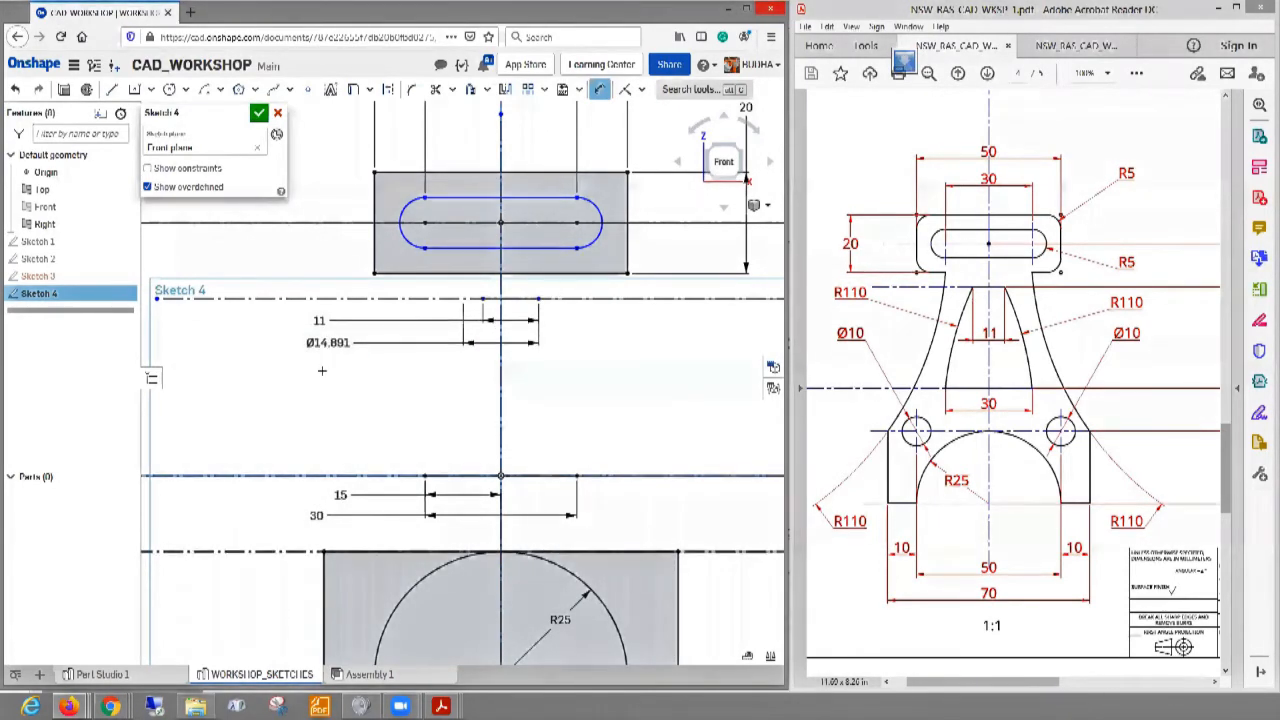
click(328, 344)
key(Return)
scroll(525, 326, up, 3)
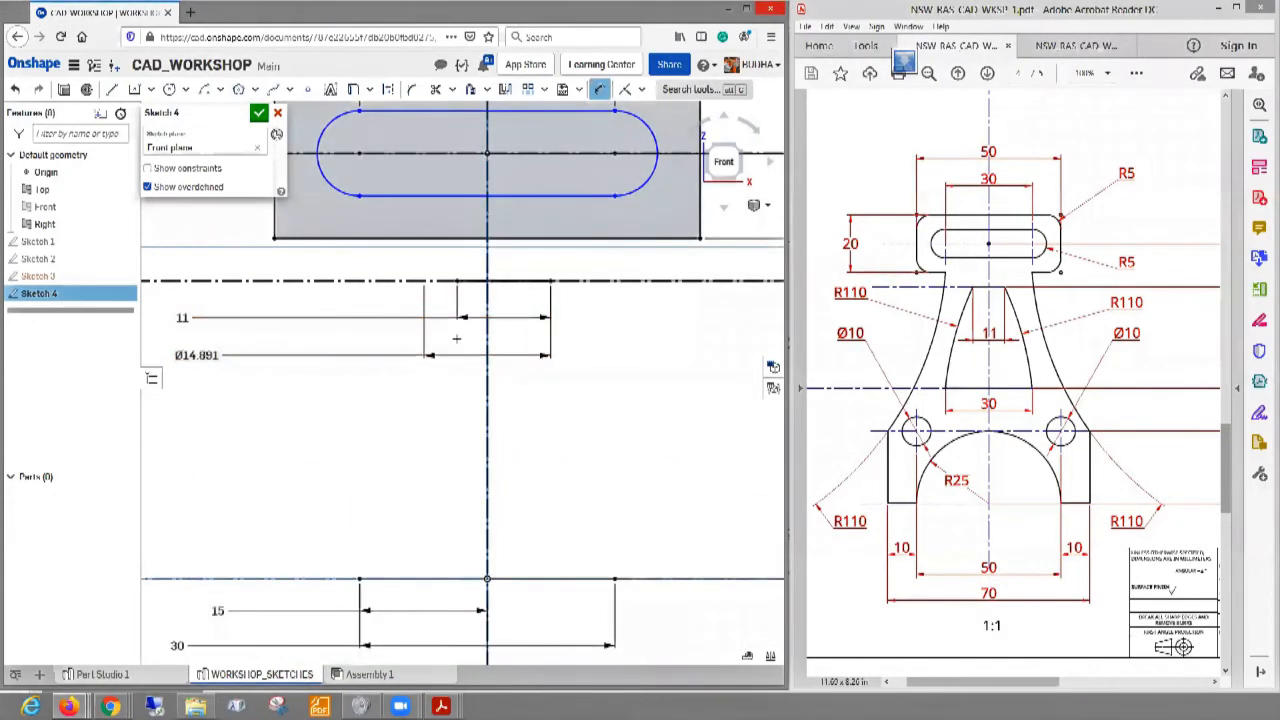
click(207, 354)
key(Delete)
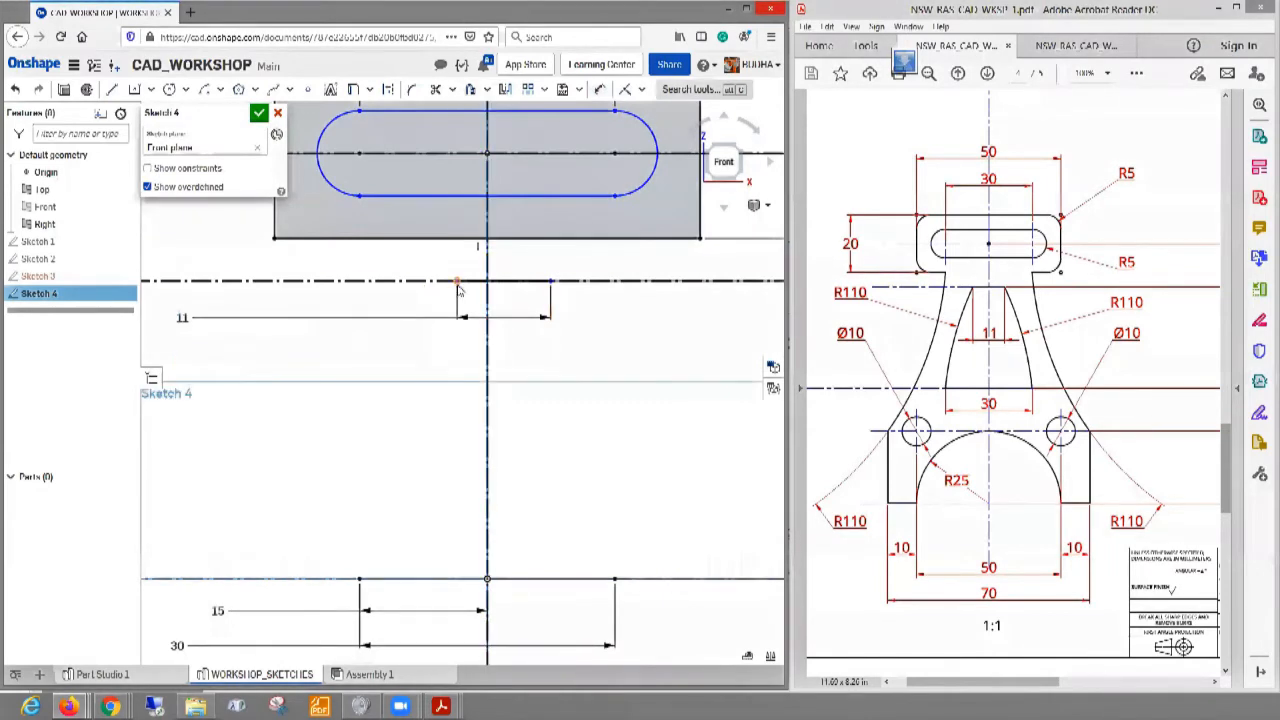
- Dimension the distance from the 11 mm line's left endpoint to the vertical centerline as 5.5 mm
click(602, 92)
click(456, 283)
click(487, 268)
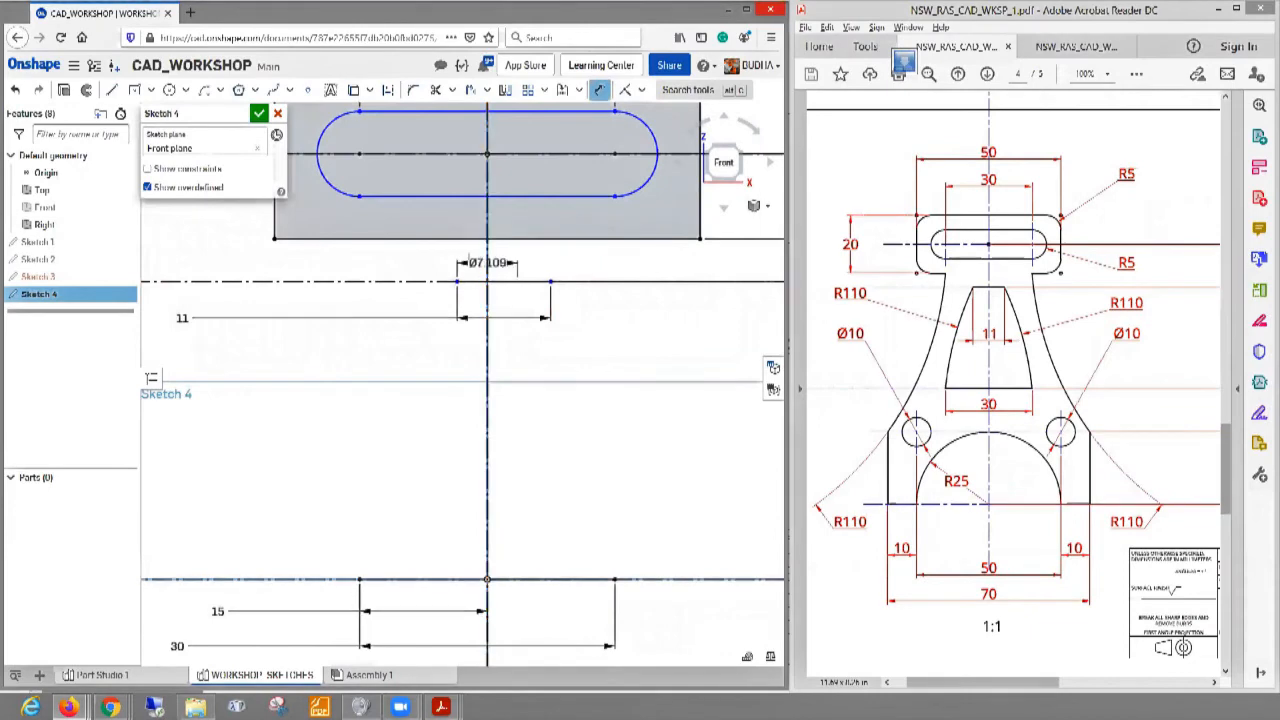
click(398, 259)
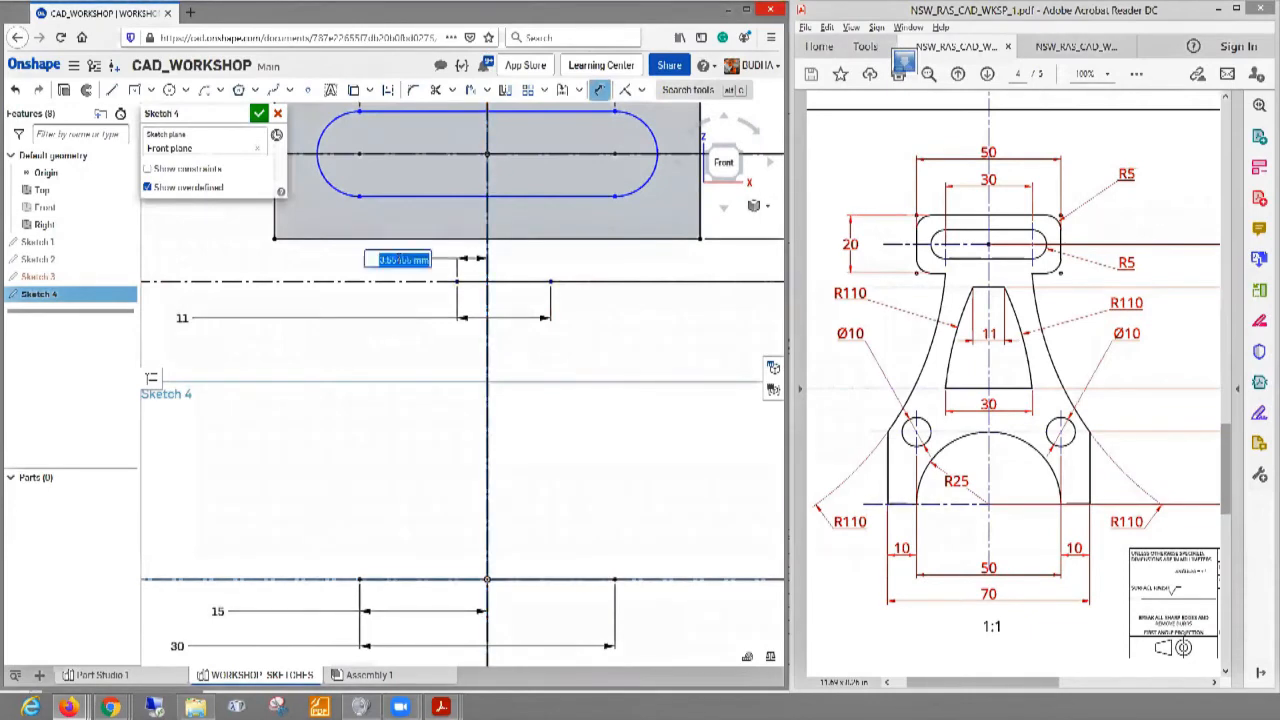
key(BackSpace)
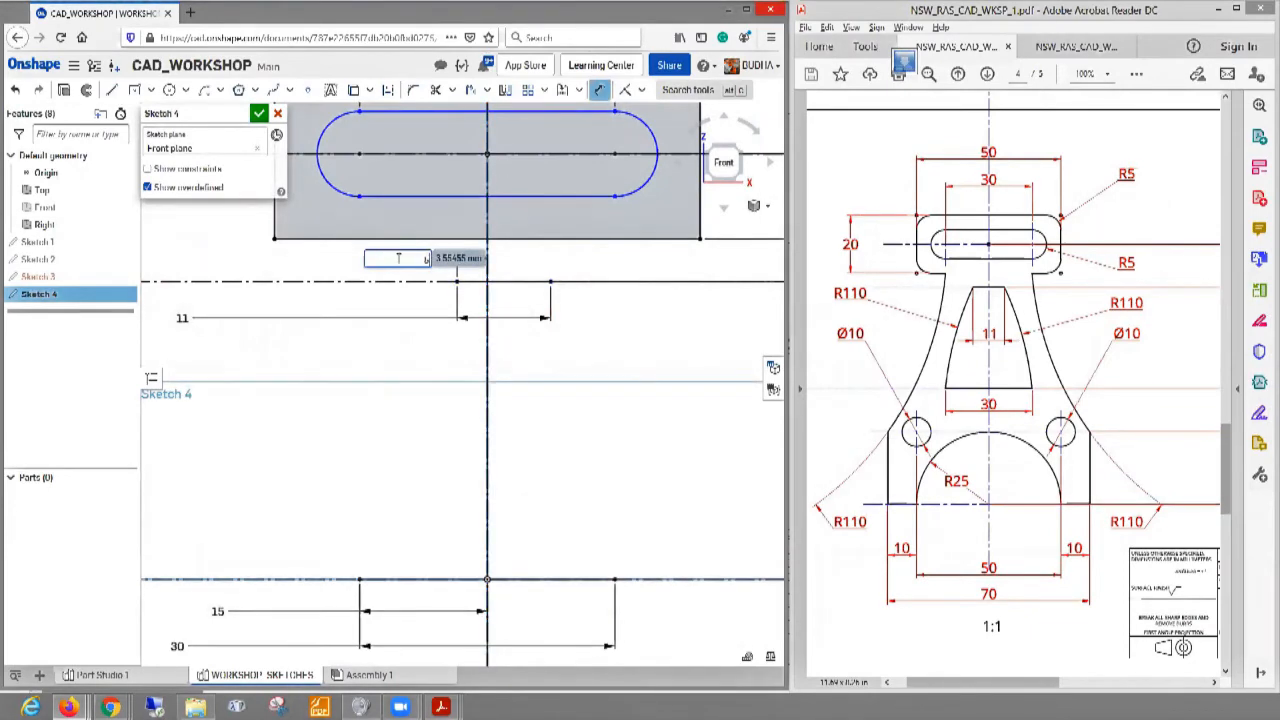
text(5.5)
key(Return)
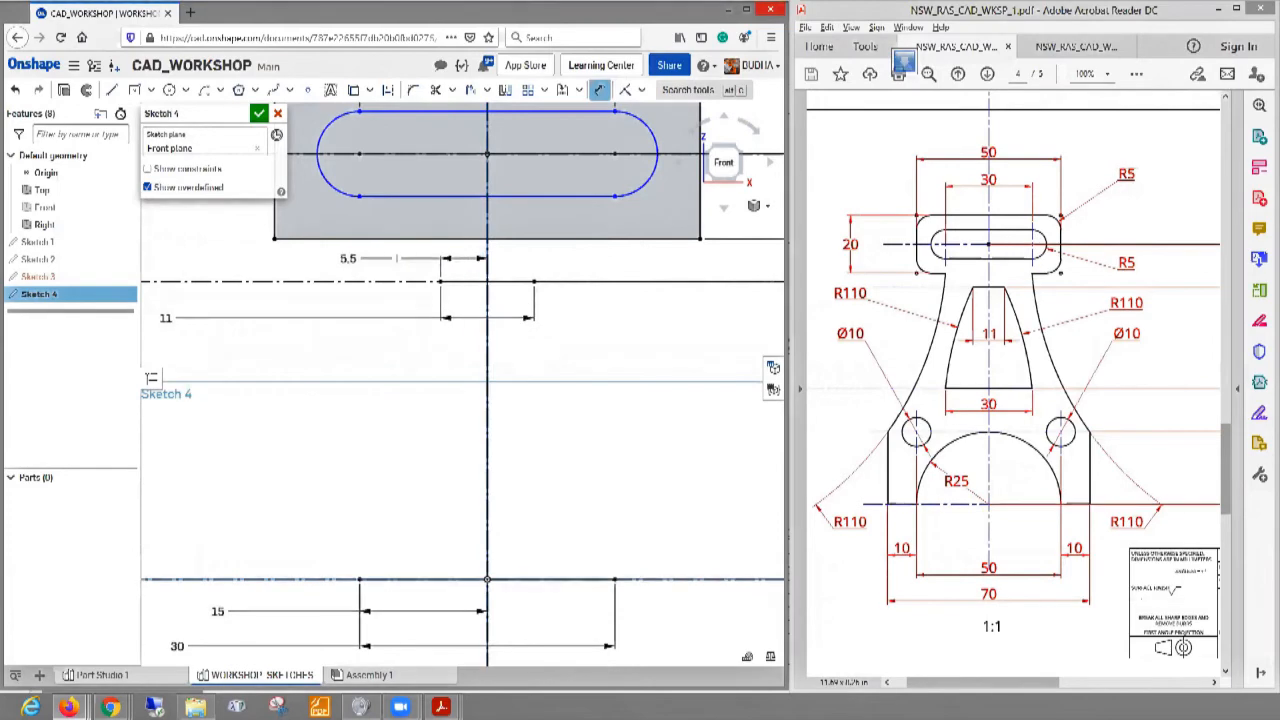
- Draw a 3 point arc of about 76 mm radius, bulging outward, from the 11 mm line's left end to the 30 mm line's left end
scroll(650, 388, down, 4)
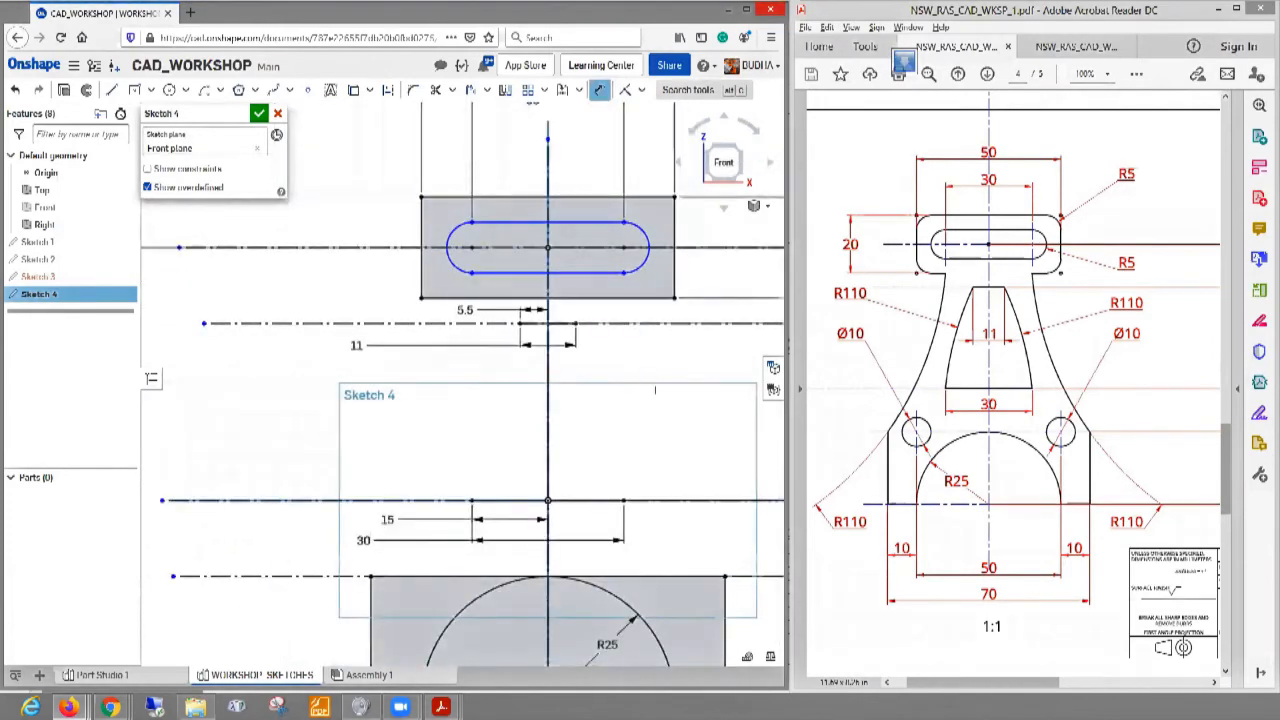
mouse_move(655, 390)
middle_down()
mouse_move(590, 372)
mouse_move(571, 282)
middle_up()
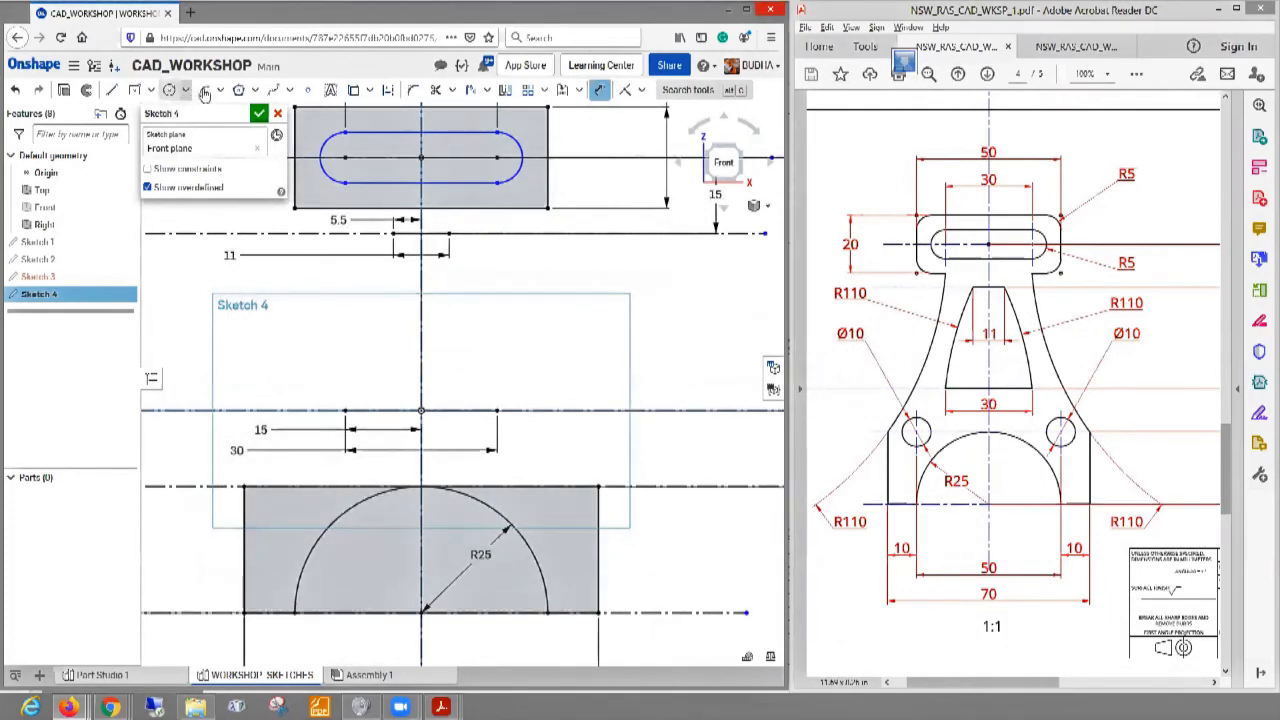
click(221, 90)
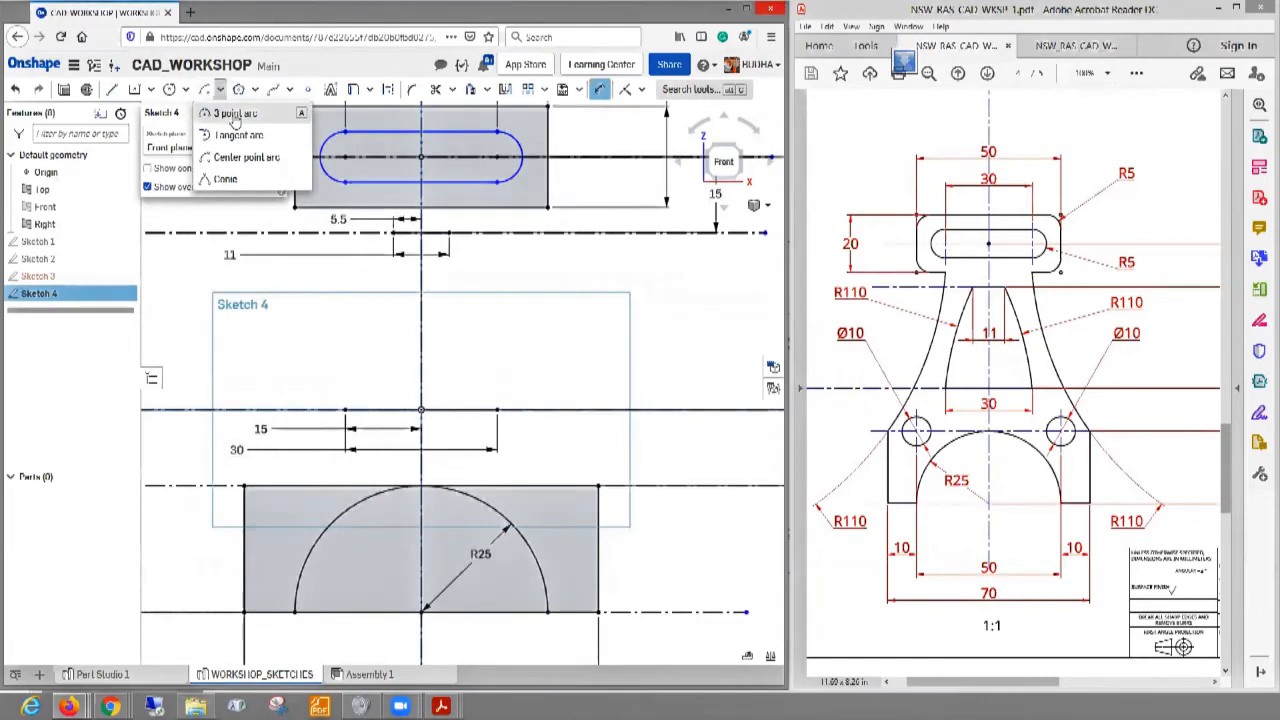
click(235, 115)
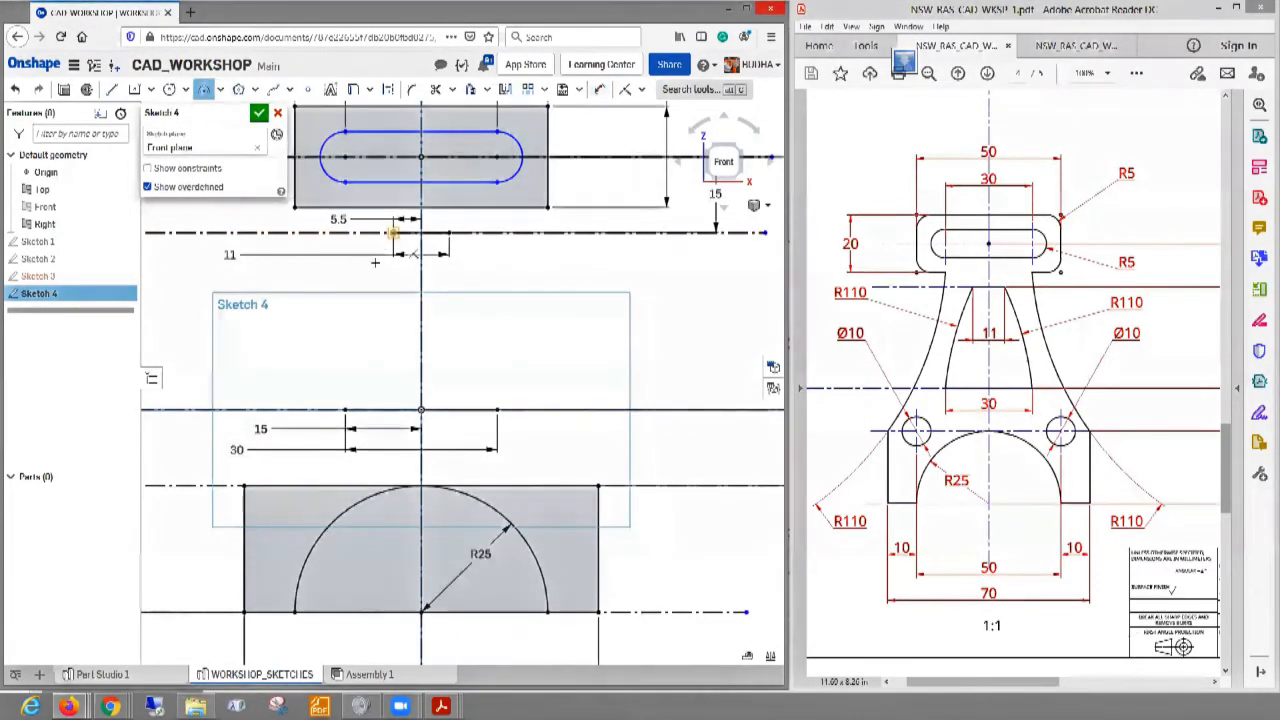
click(392, 233)
click(345, 410)
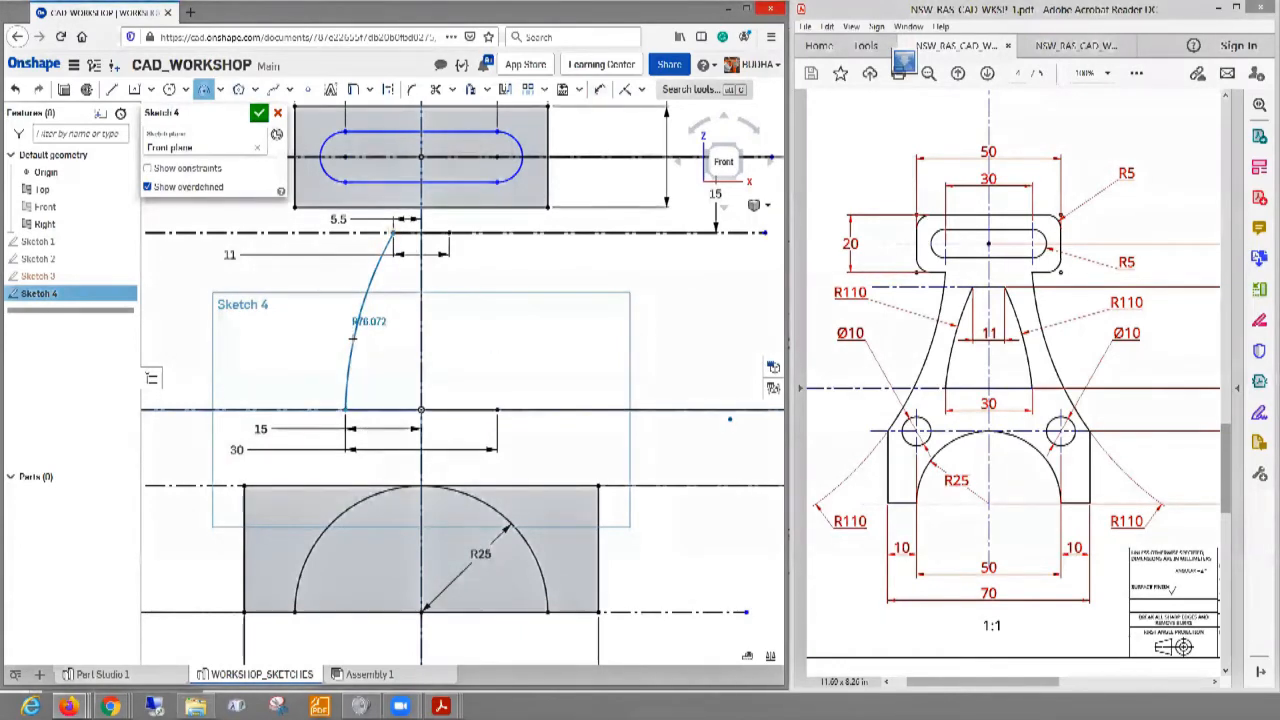
click(352, 338)
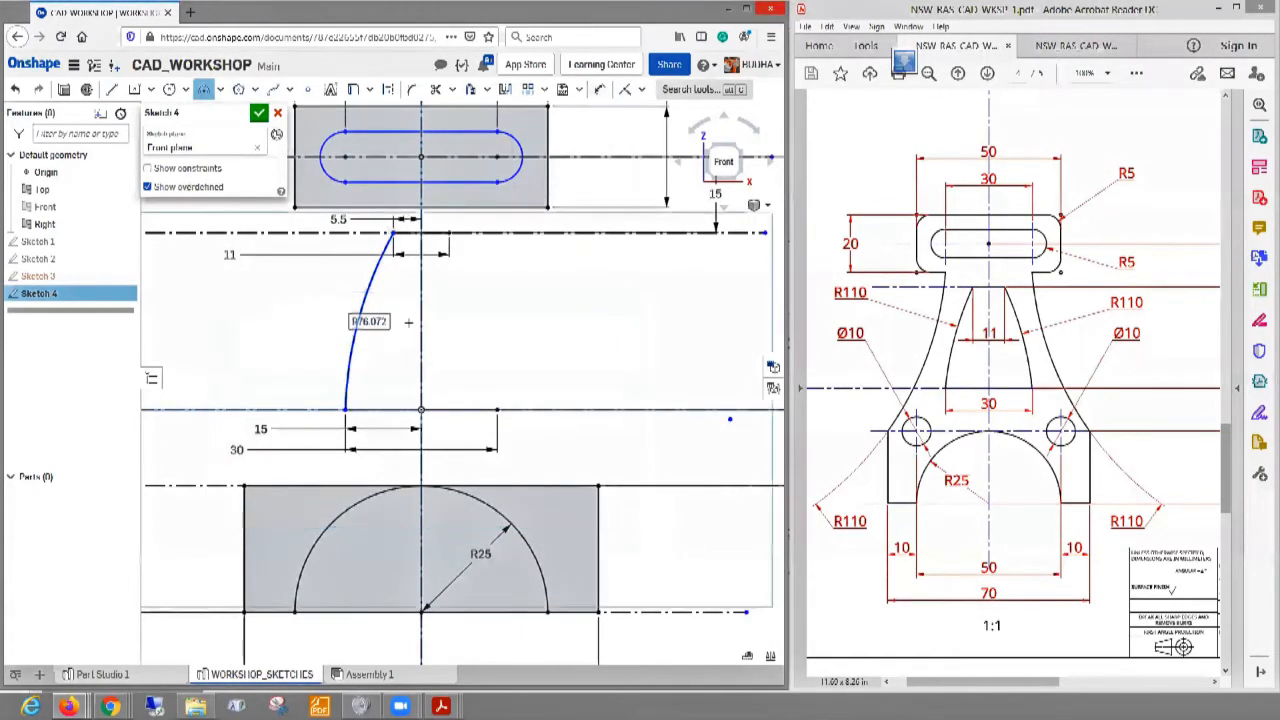
- Dimension the radius of the tapered cutout's left arc as 110 mm
click(600, 90)
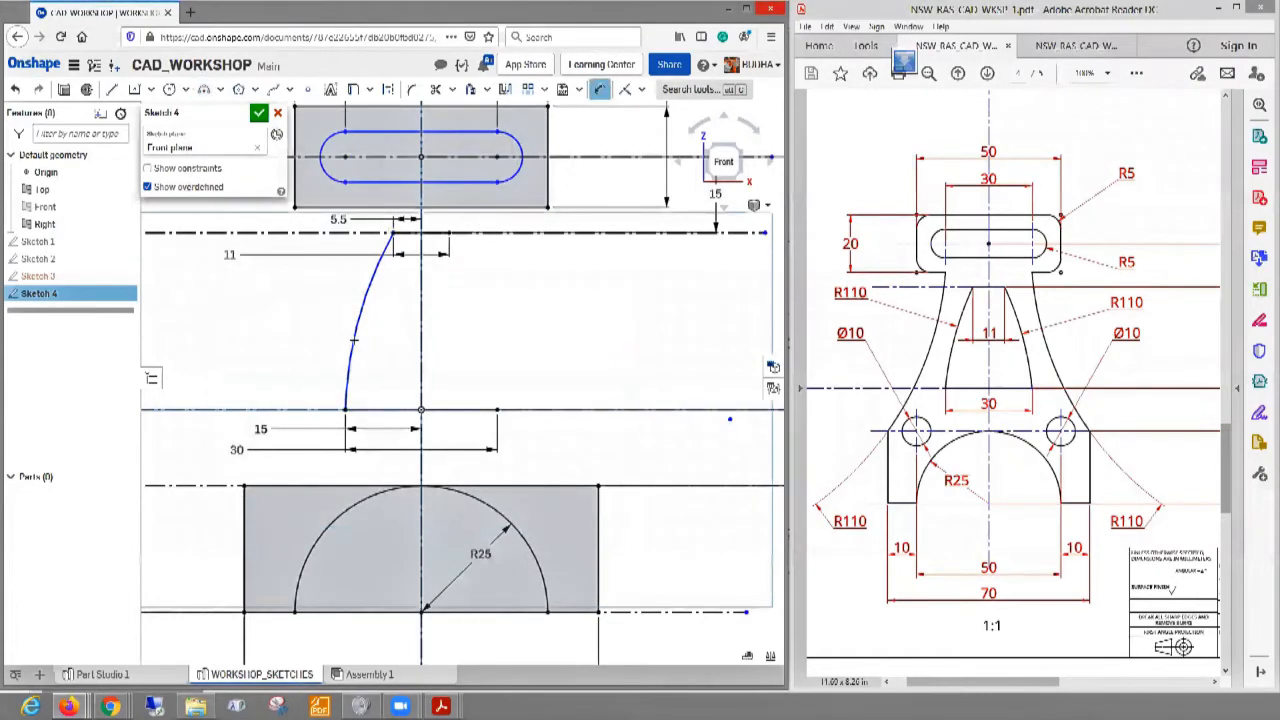
click(352, 330)
click(272, 314)
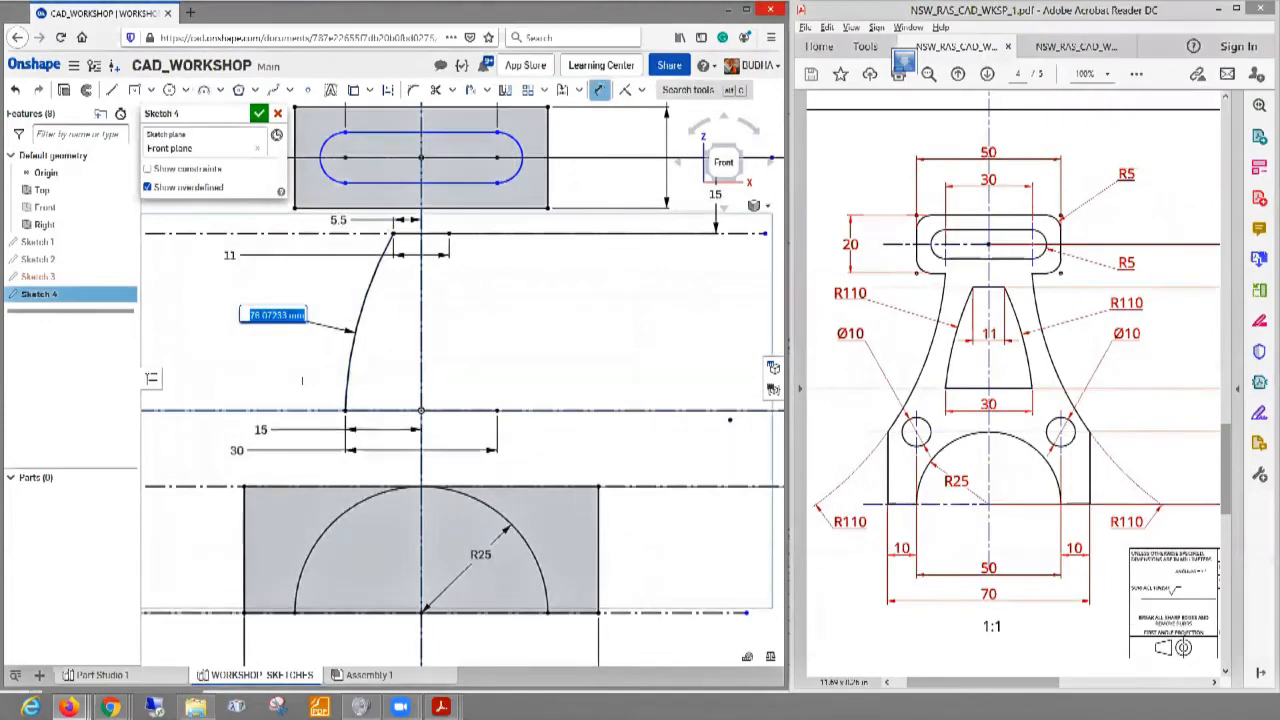
text(110)
key(Return)
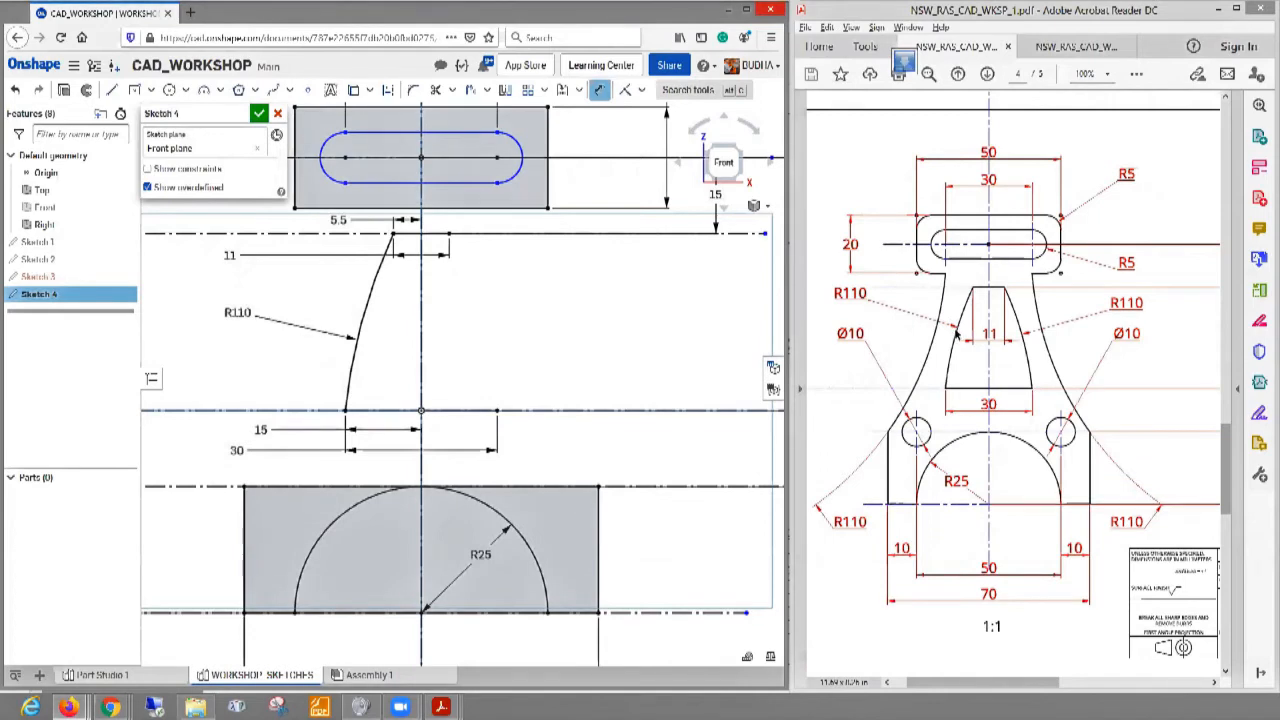
- Draw a 3 point arc of about 96 mm radius, bulging outward, from the 11 mm line's right end to the 30 mm line's right end
click(204, 91)
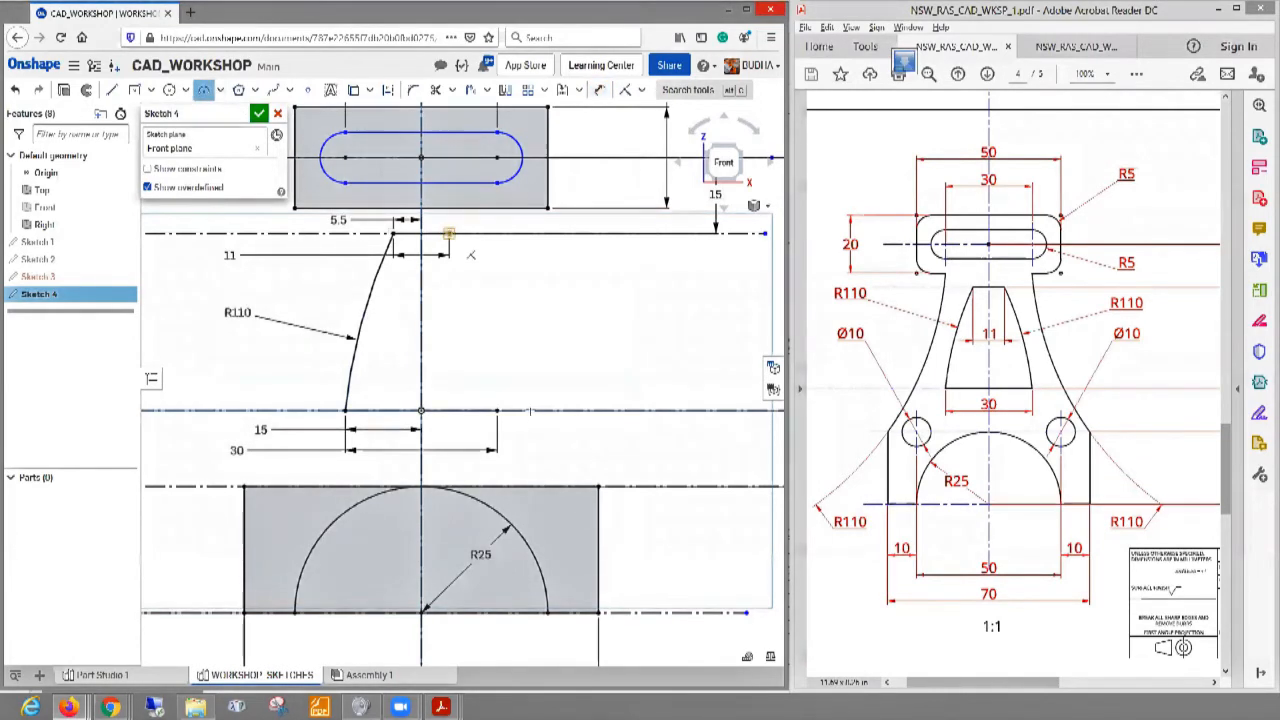
click(449, 233)
click(497, 410)
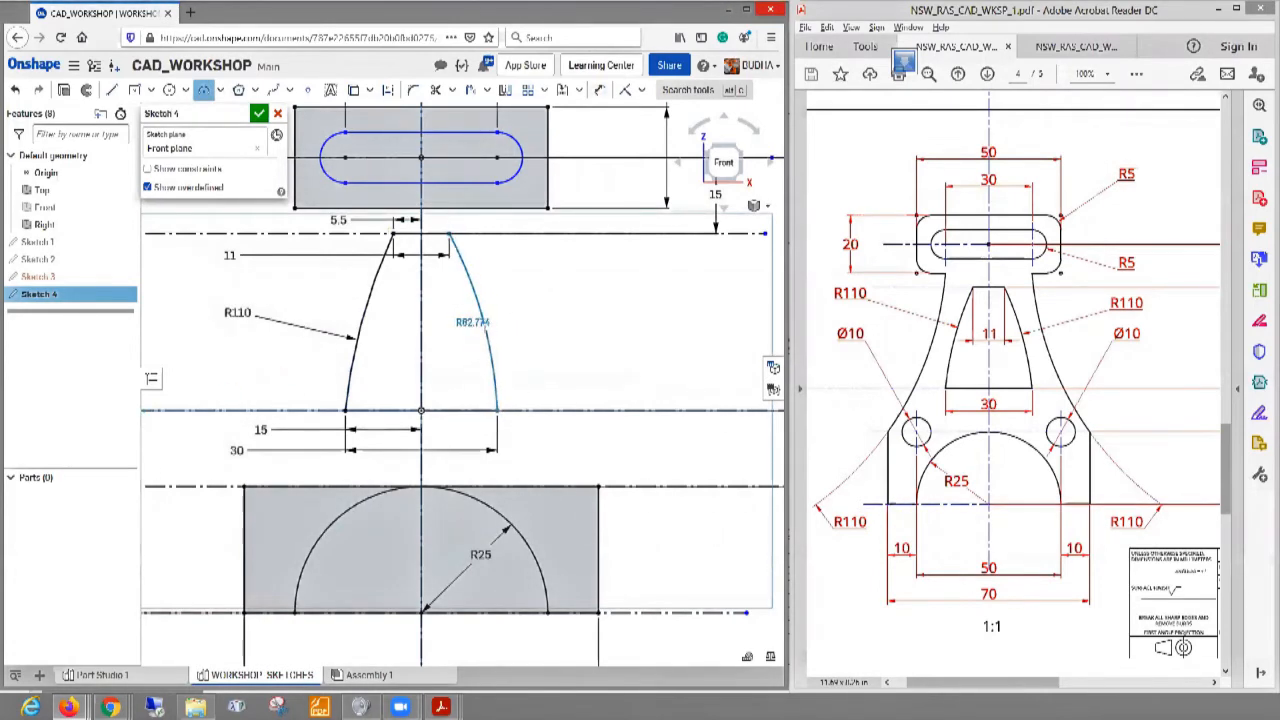
click(480, 325)
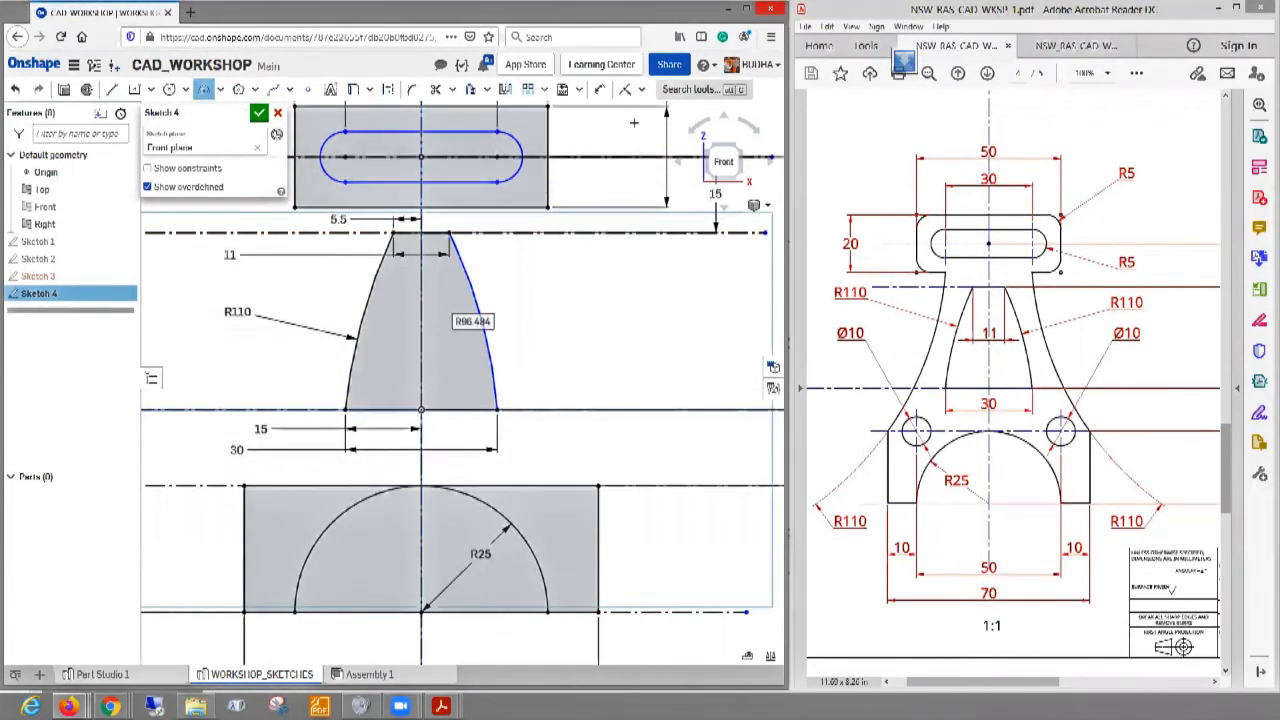
- Dimension the radius of the tapered cutout's right arc as 110 mm
click(603, 93)
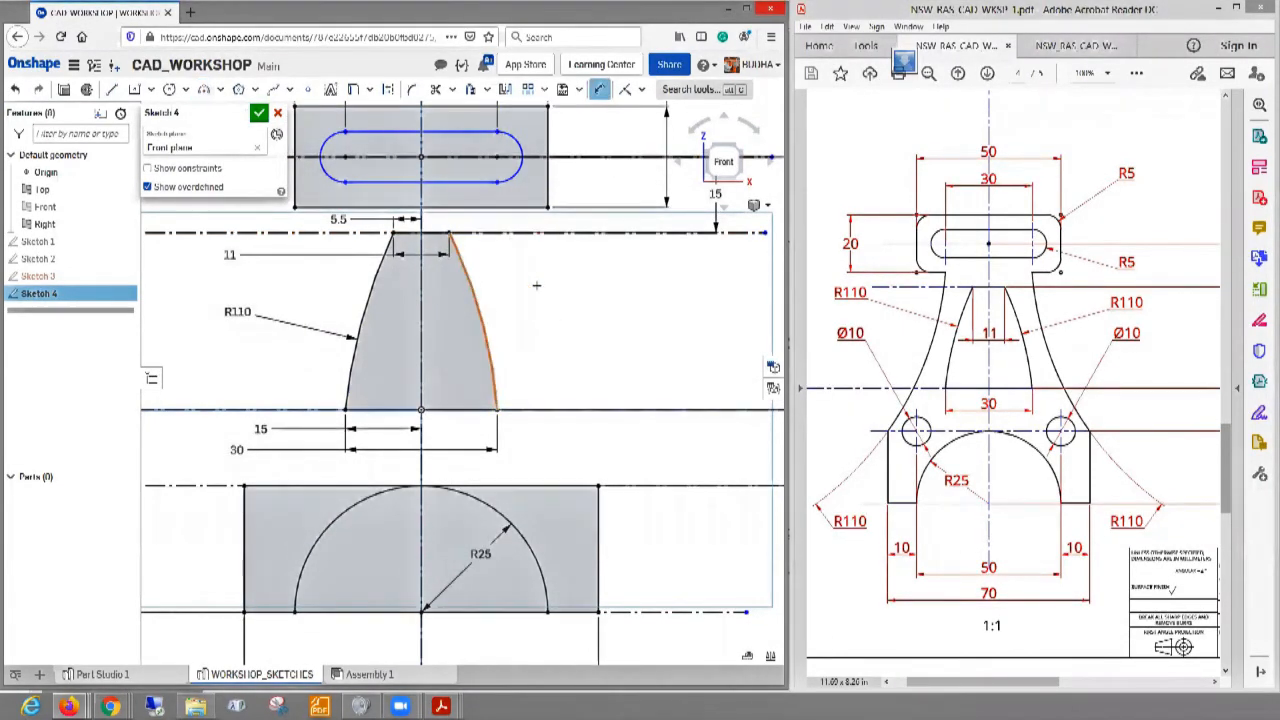
click(484, 340)
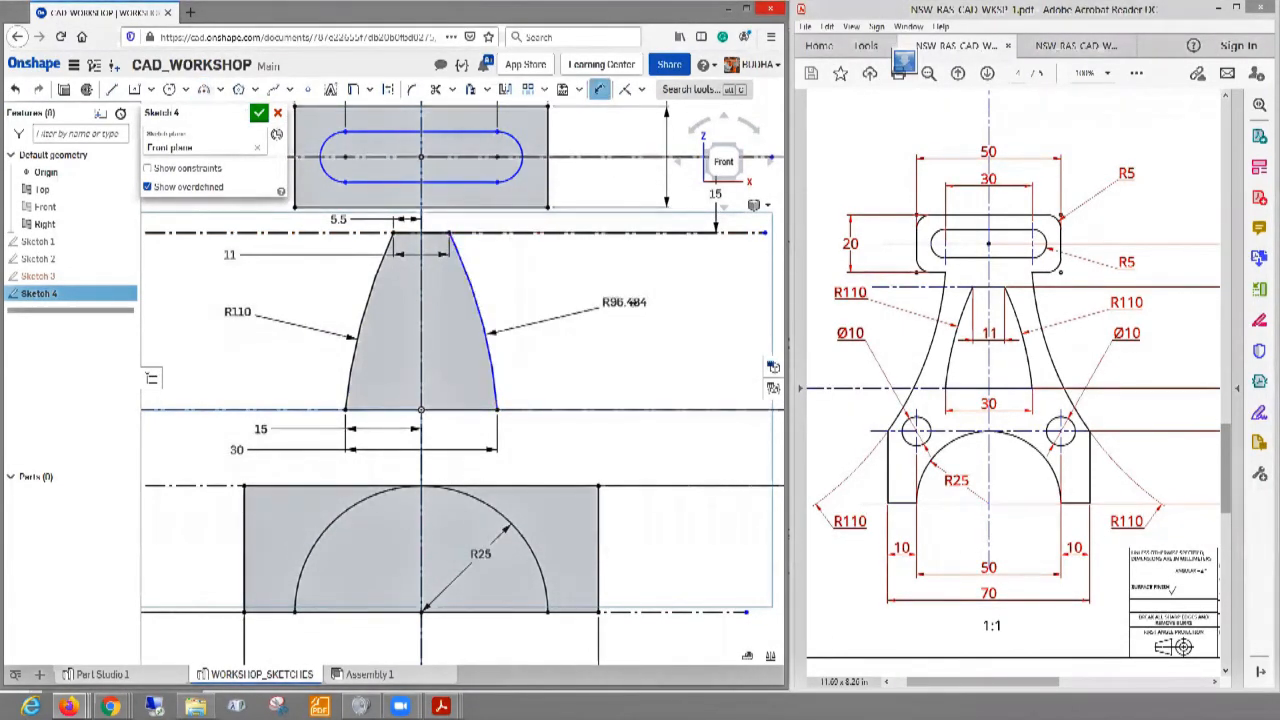
click(648, 325)
text(0)
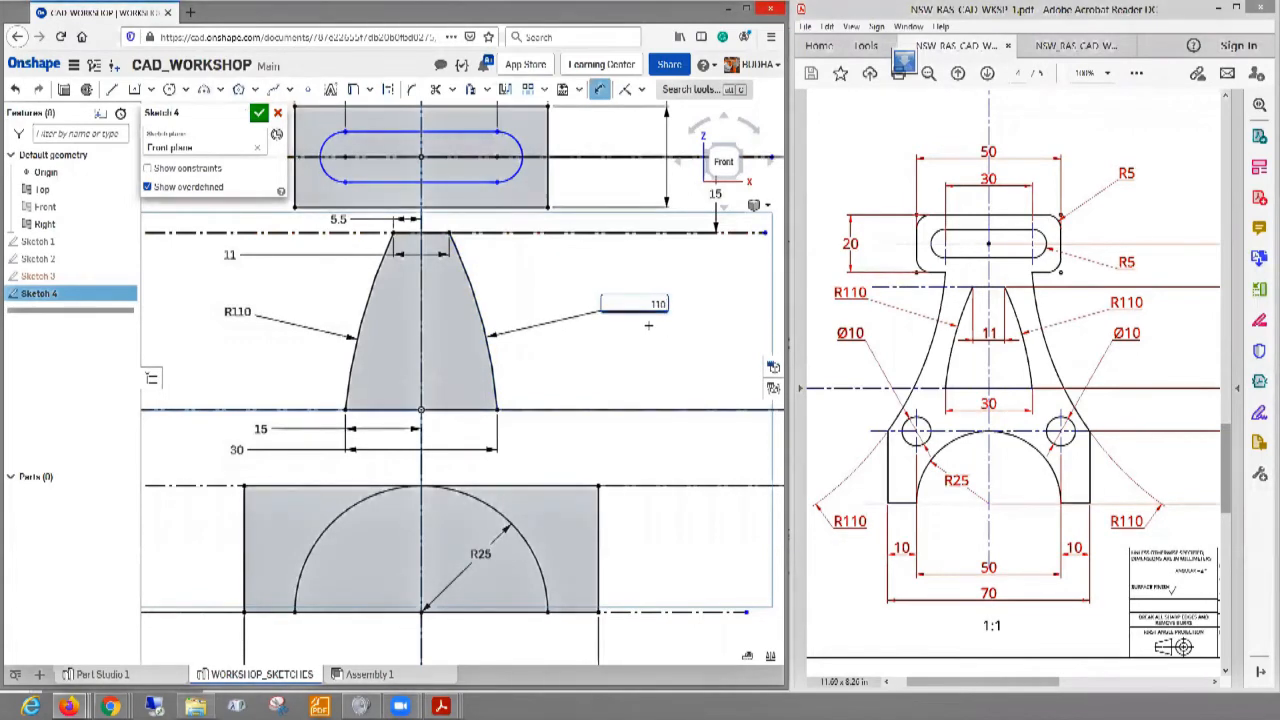
key(Return)
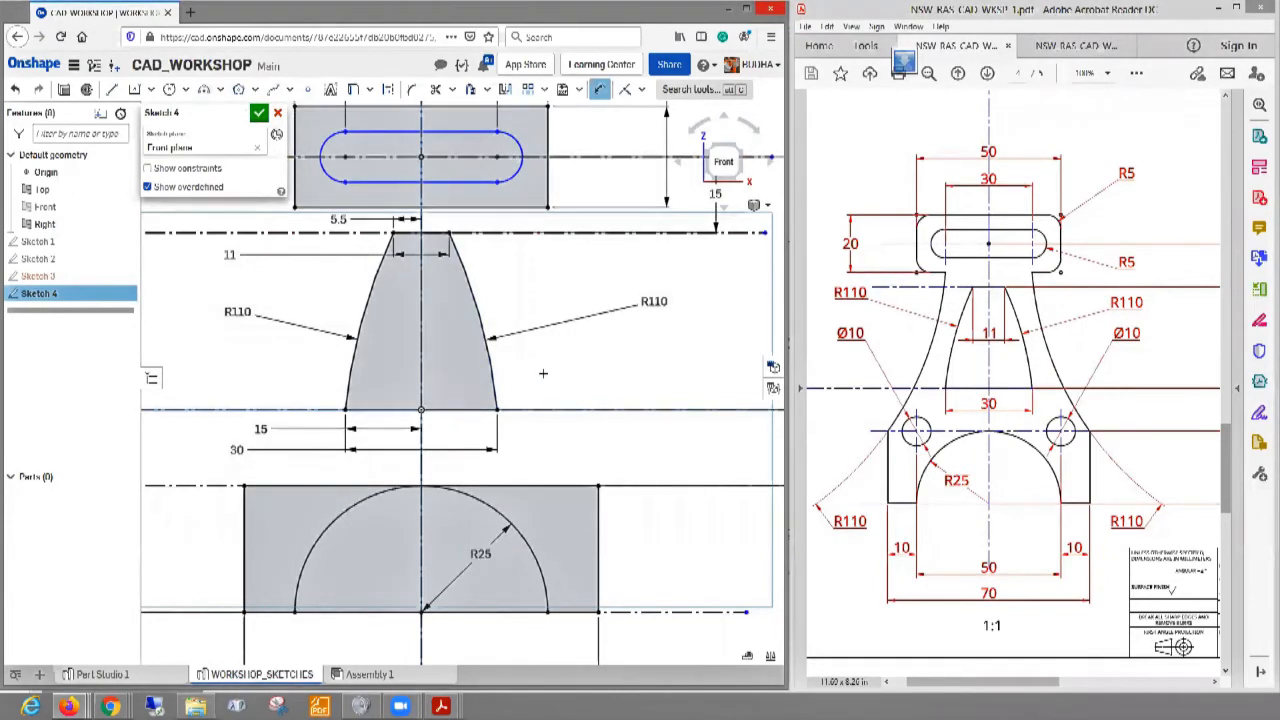
- Draw a 15 mm vertical construction line from the slot's upper-left tangent point down to the rectangle's lower edge
scroll(546, 364, down, 3)
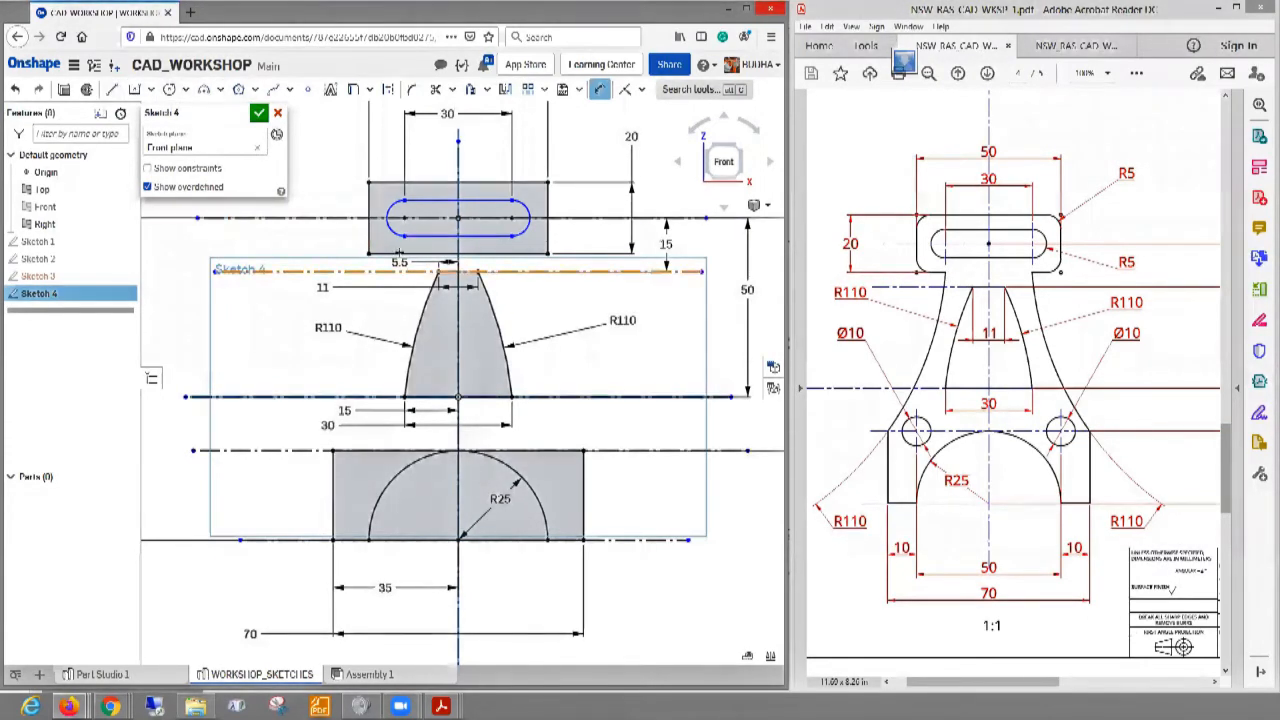
scroll(413, 245, up, 3)
scroll(413, 245, down, 1)
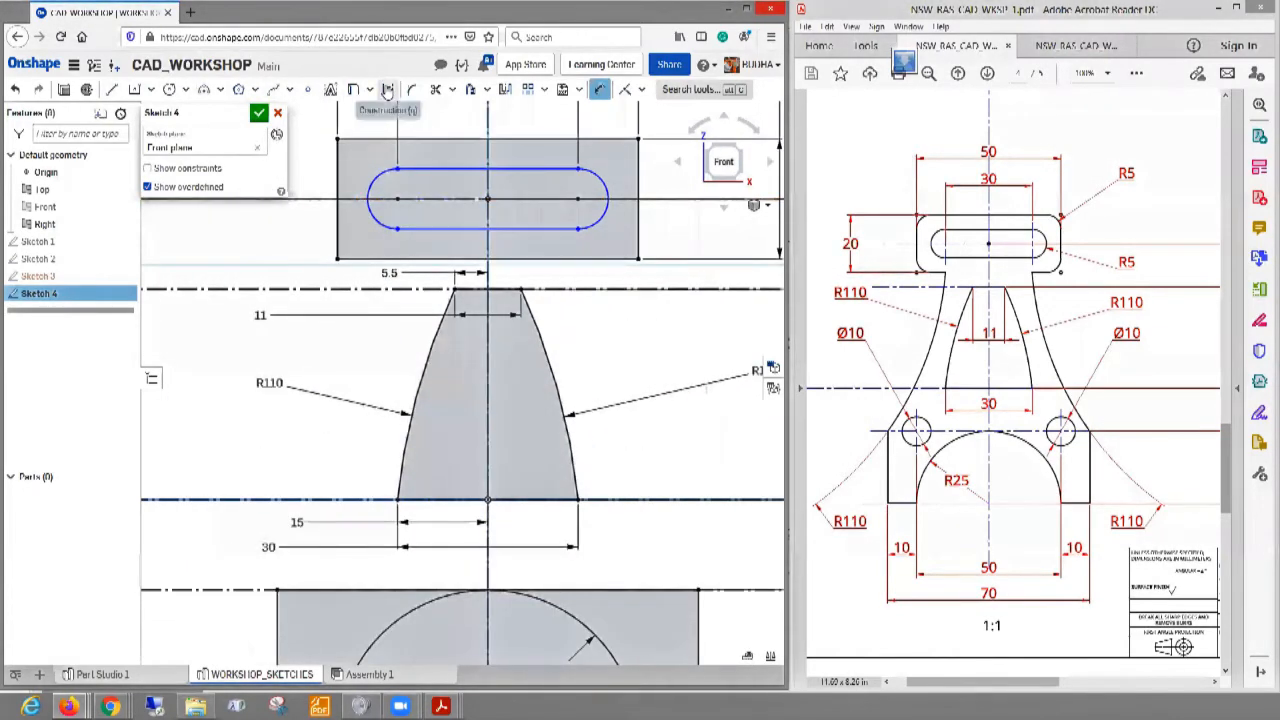
click(112, 90)
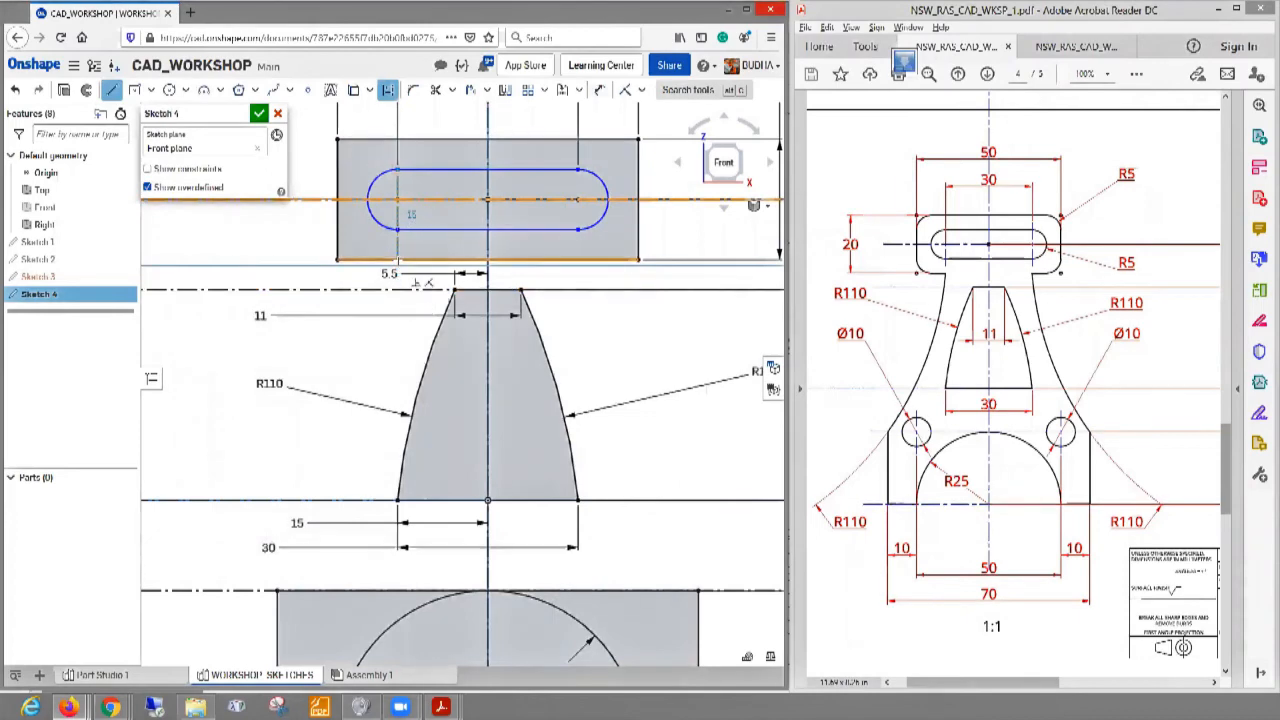
click(398, 259)
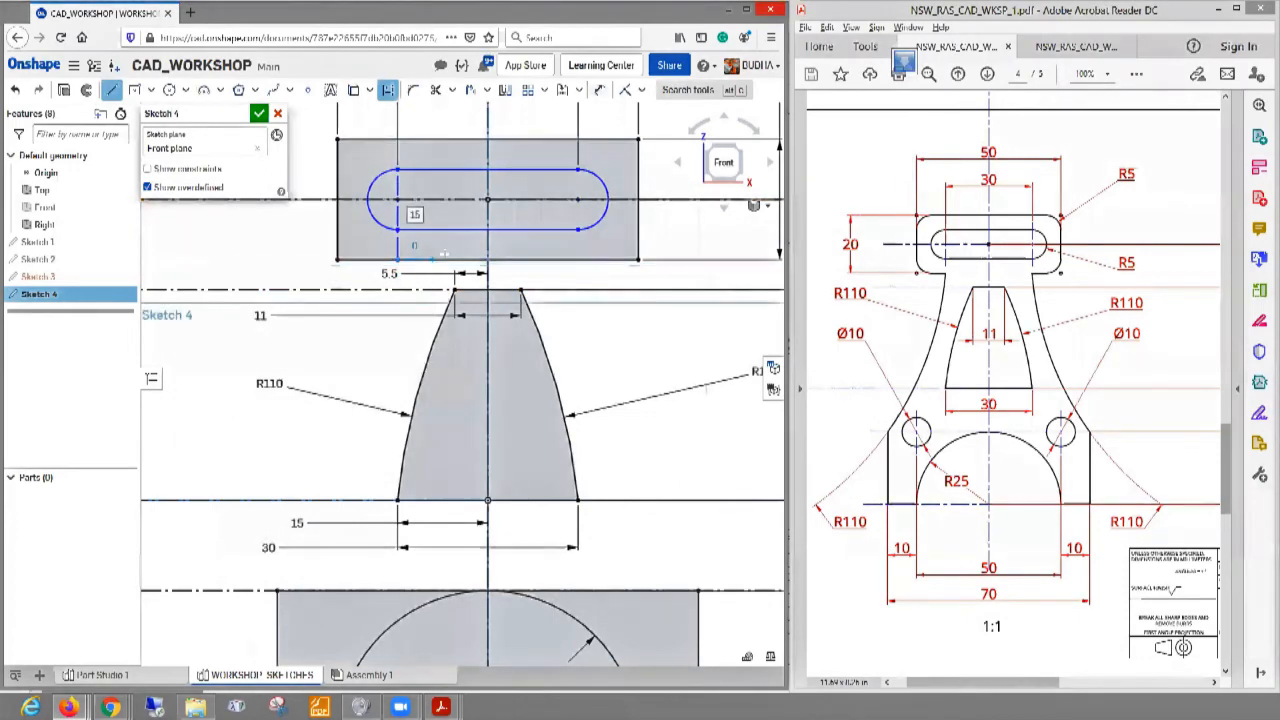
key(Escape)
double_click(563, 230)
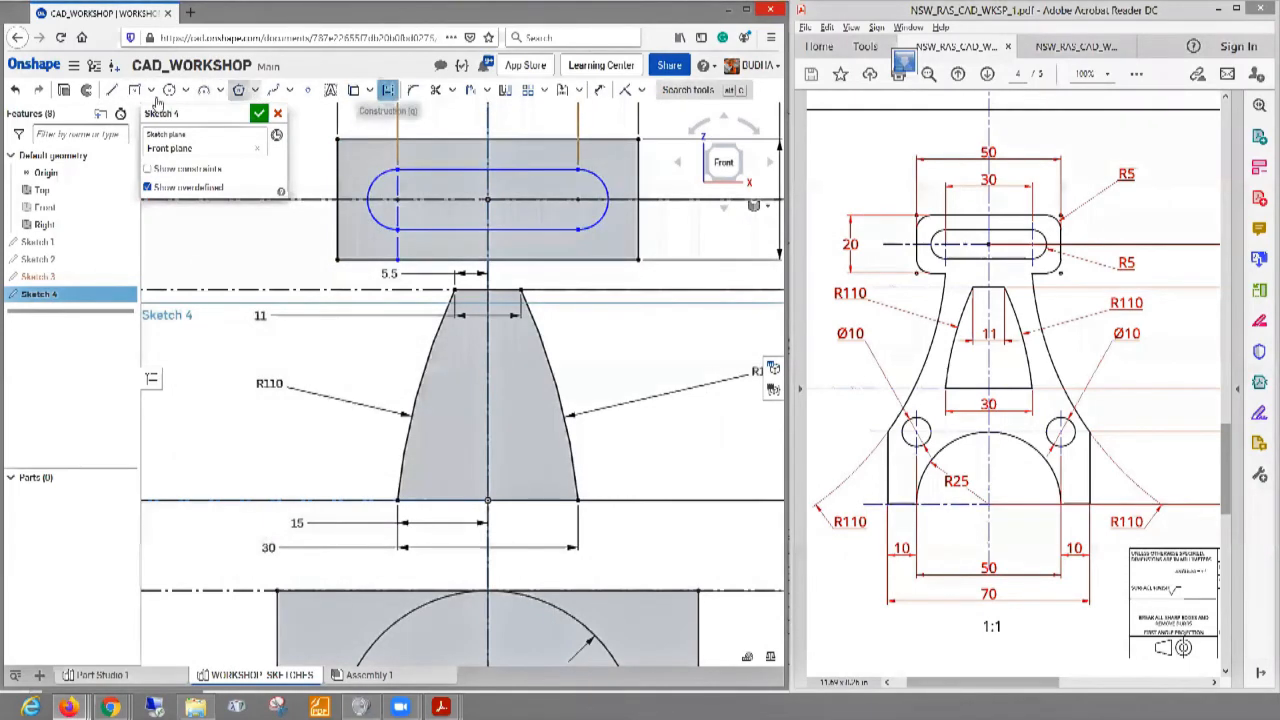
- Draw a matching vertical construction line from the slot's upper-right tangent point down to the rectangle's lower edge
click(388, 90)
key(l)
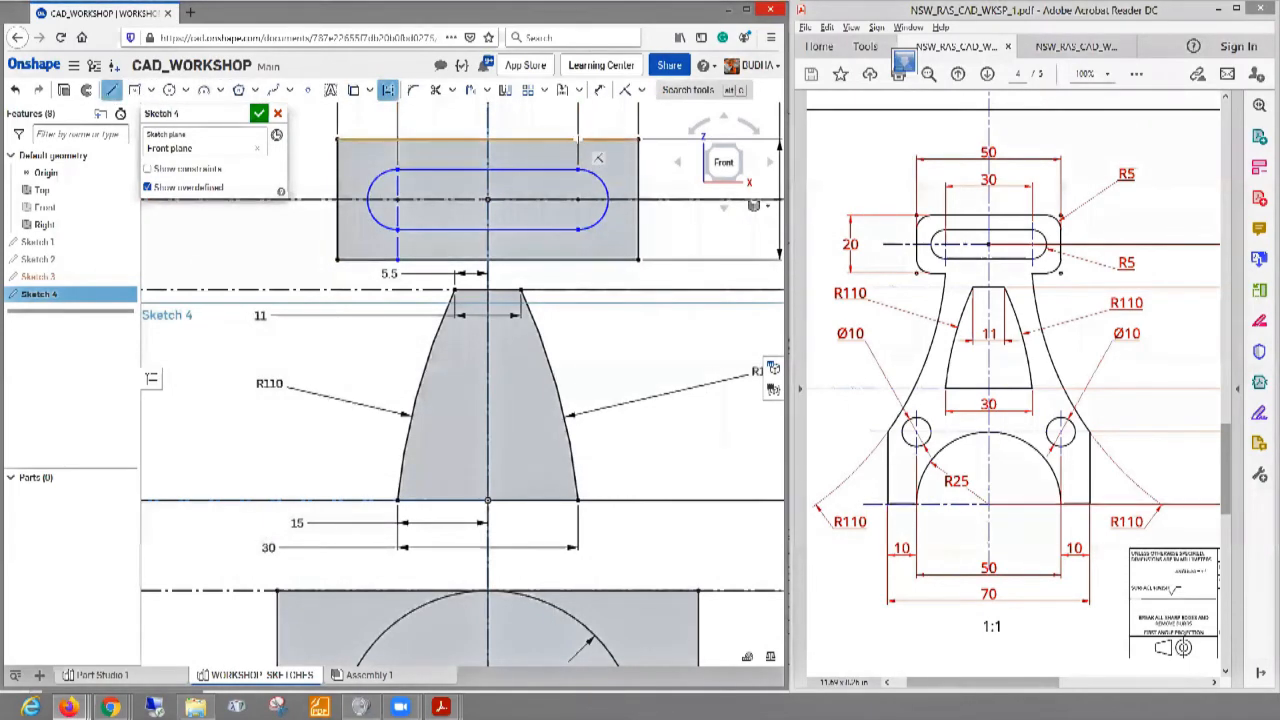
click(578, 170)
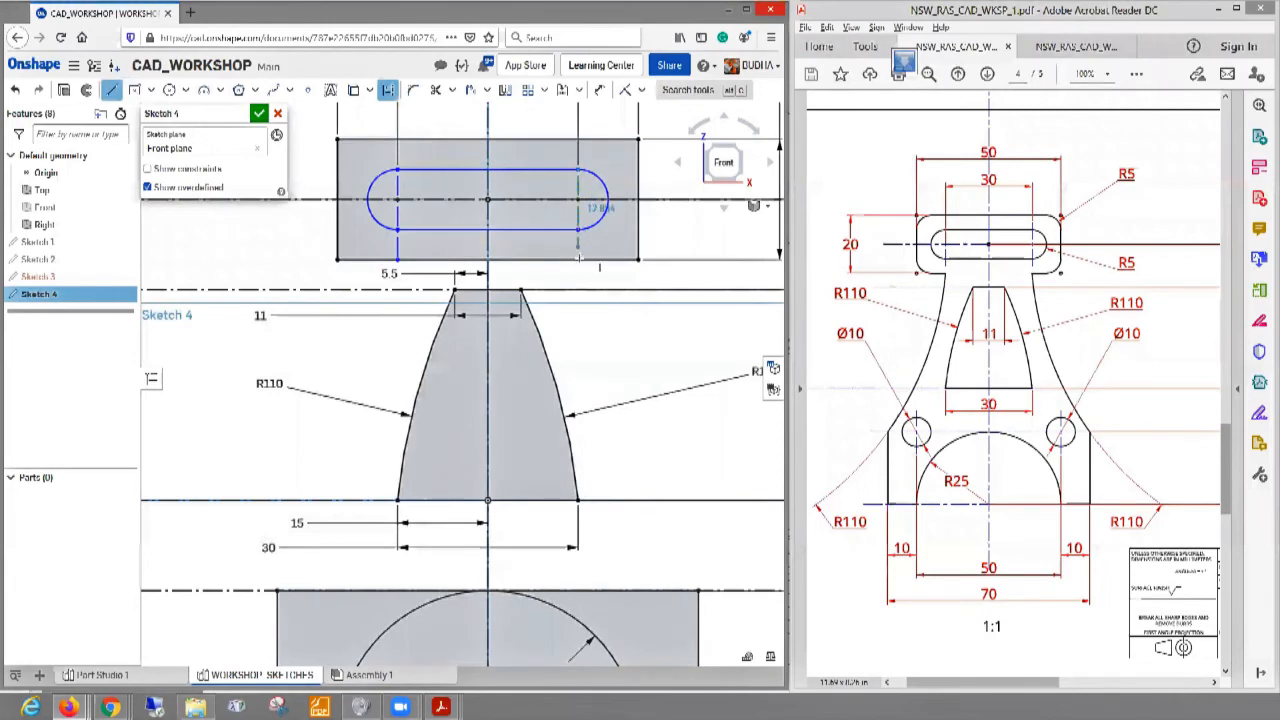
click(578, 259)
key(Escape)
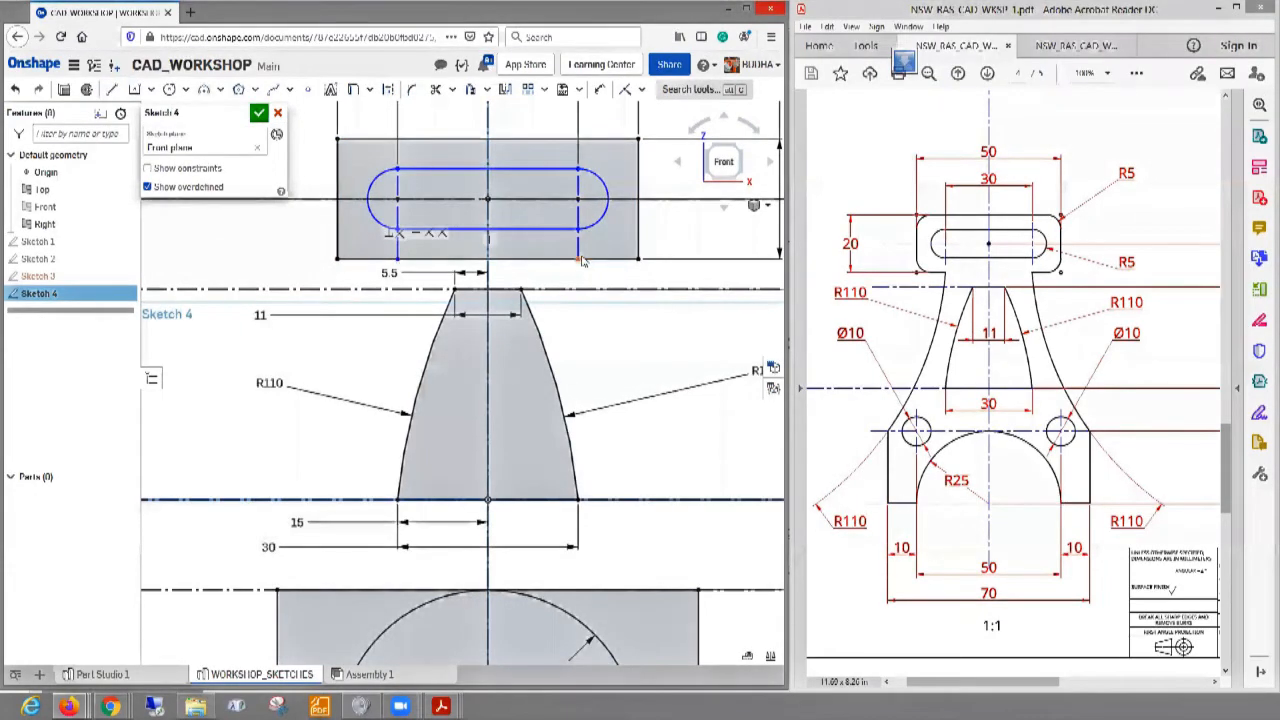
- Draw a 3 point arc of about 136 mm radius, curving inward, from the left construction line's lower end to the base rectangle's upper-left corner
scroll(389, 347, down, 3)
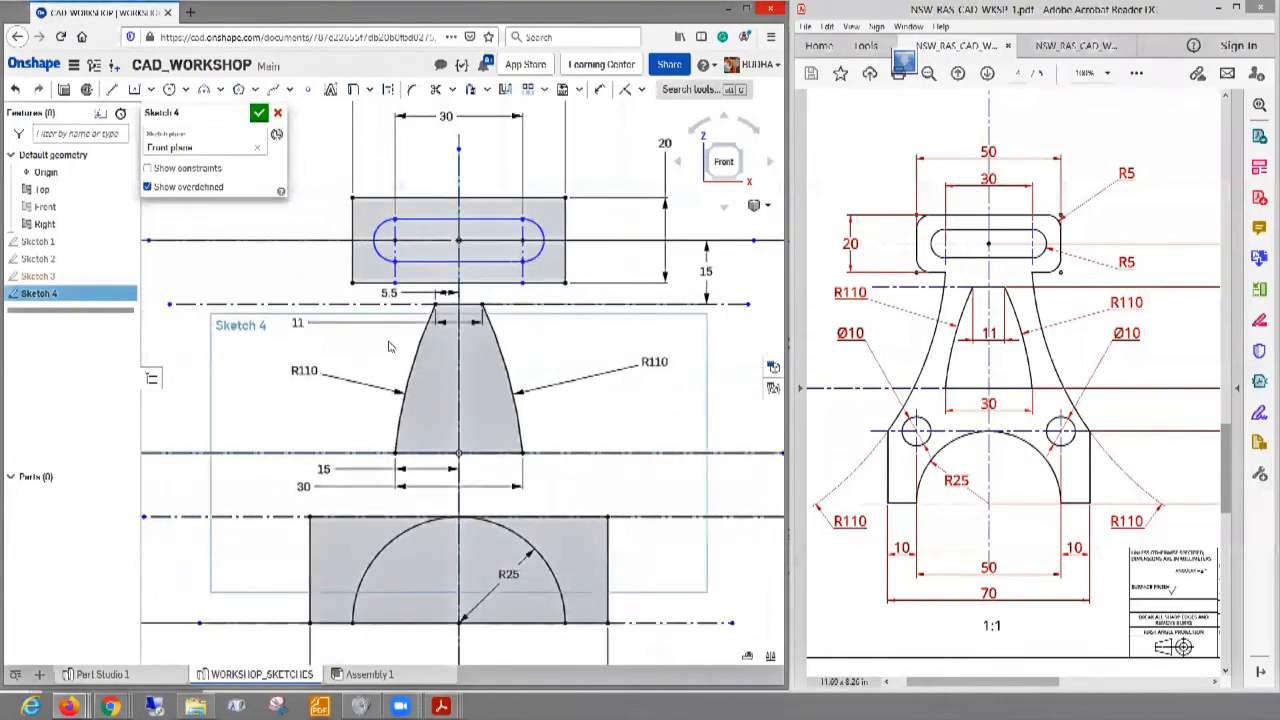
click(205, 89)
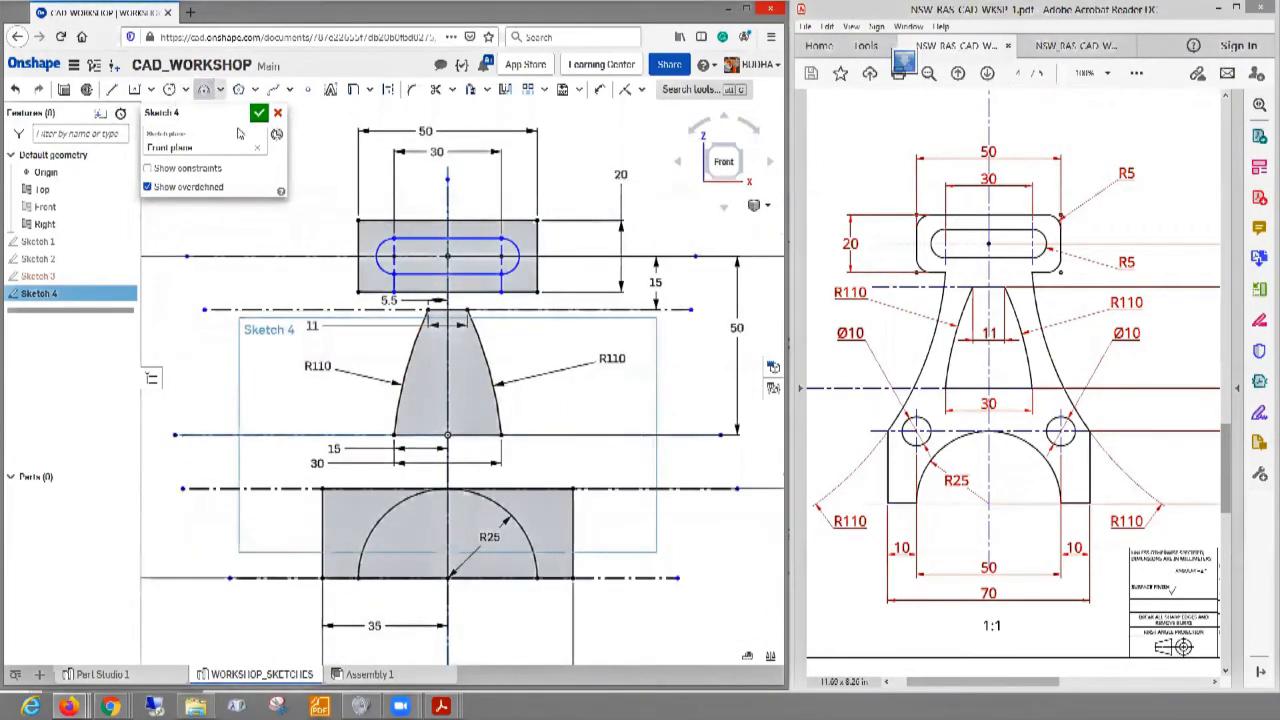
click(392, 300)
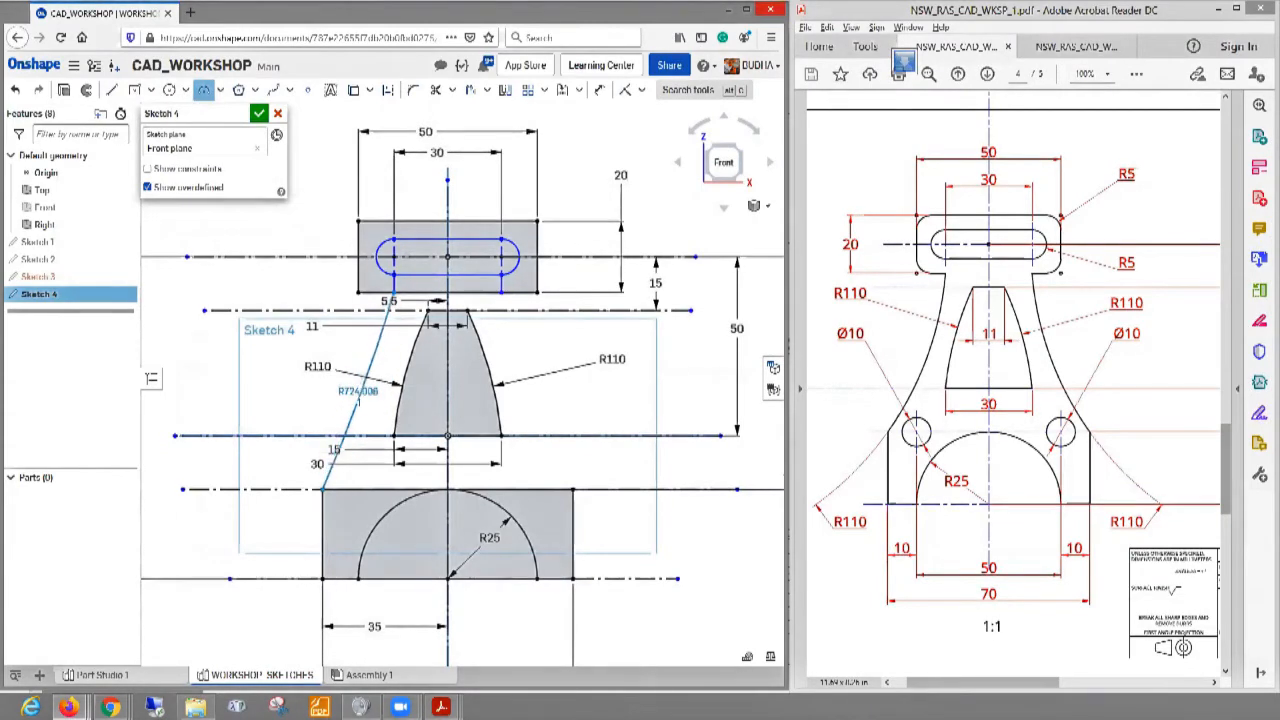
click(364, 406)
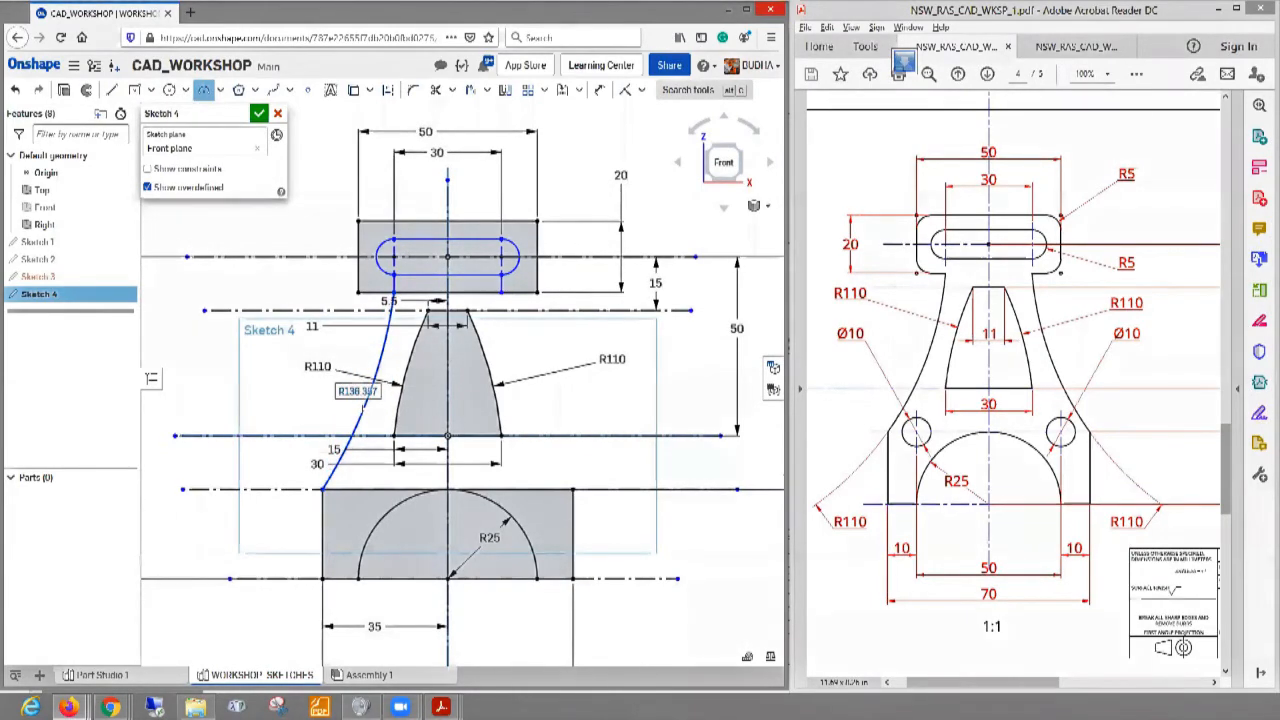
- Dimension the radius of the bracket's left outer arc as 110 mm
click(597, 90)
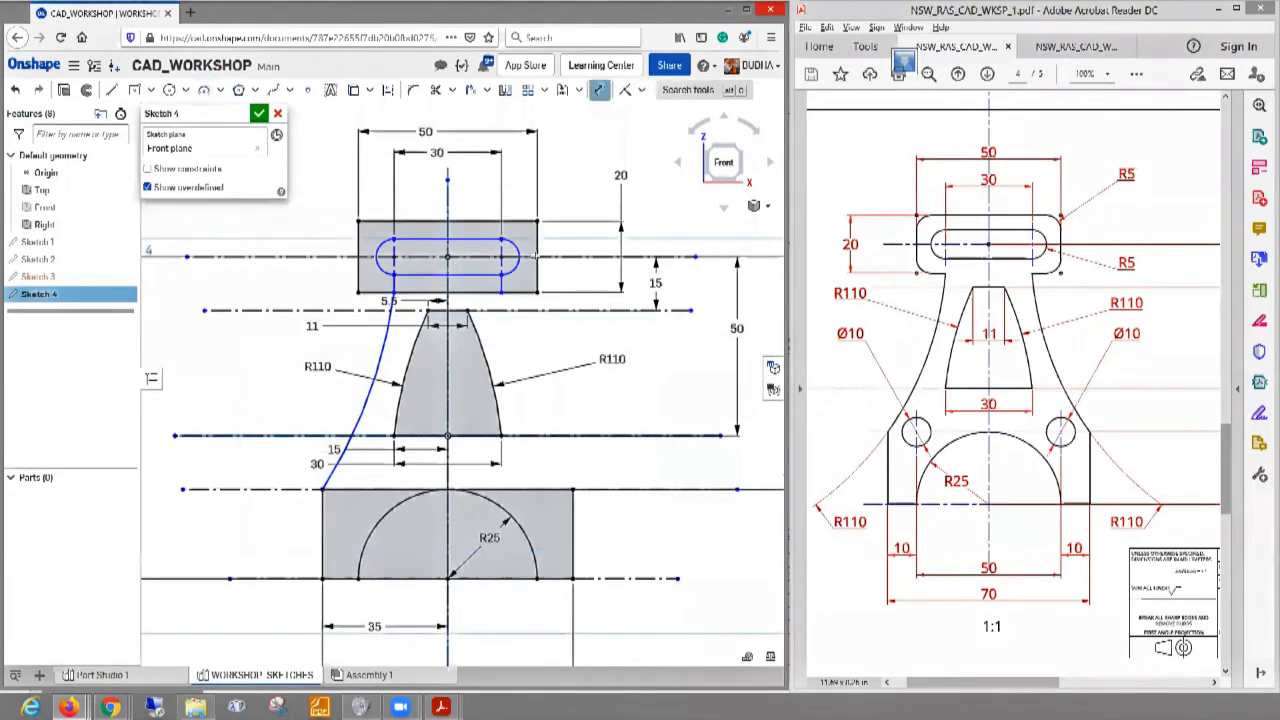
click(364, 402)
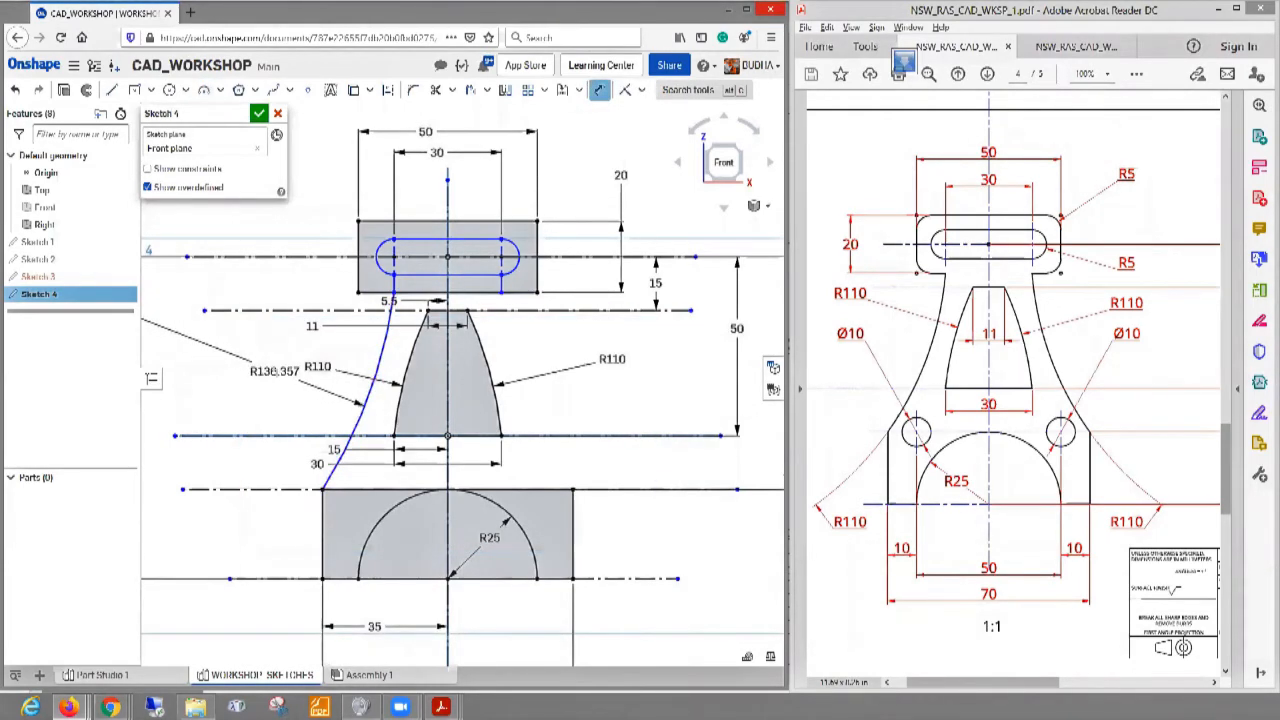
click(280, 408)
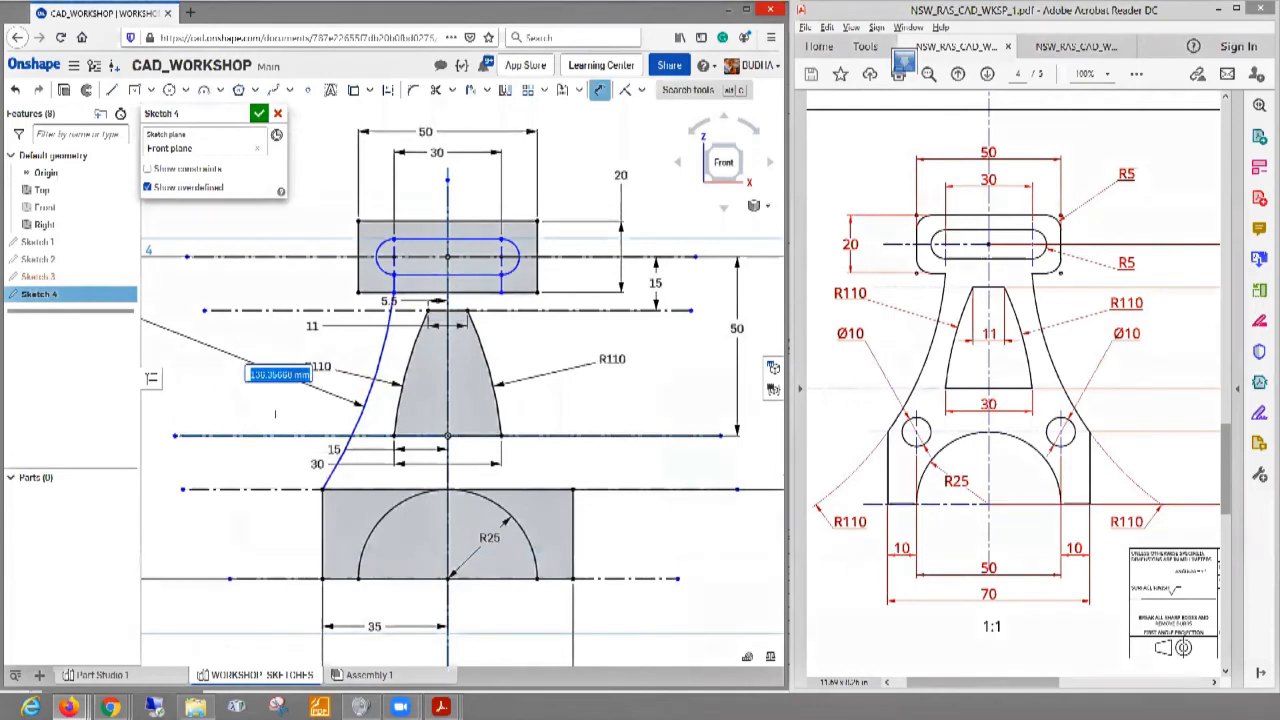
text(110)
key(Return)
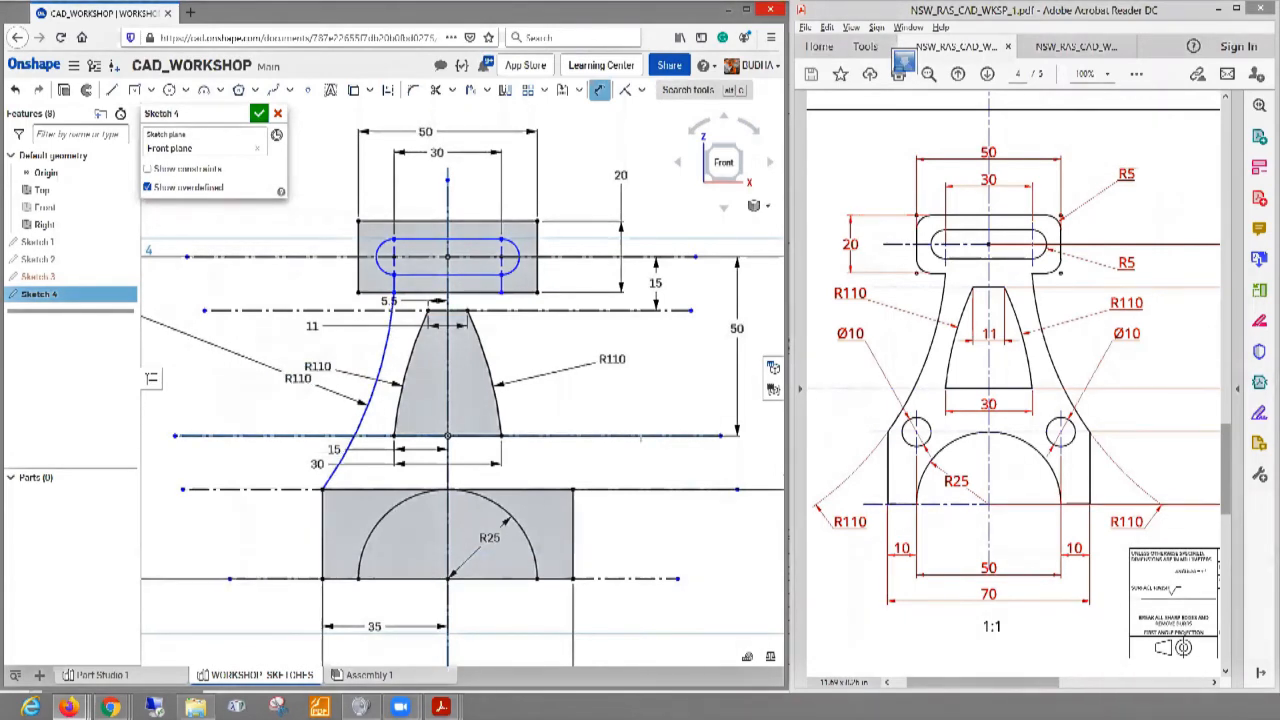
- Draw a 3 point arc of about 350 mm radius, curving inward, from the right construction line's lower end to the base rectangle's upper-right corner
scroll(598, 436, down, 2)
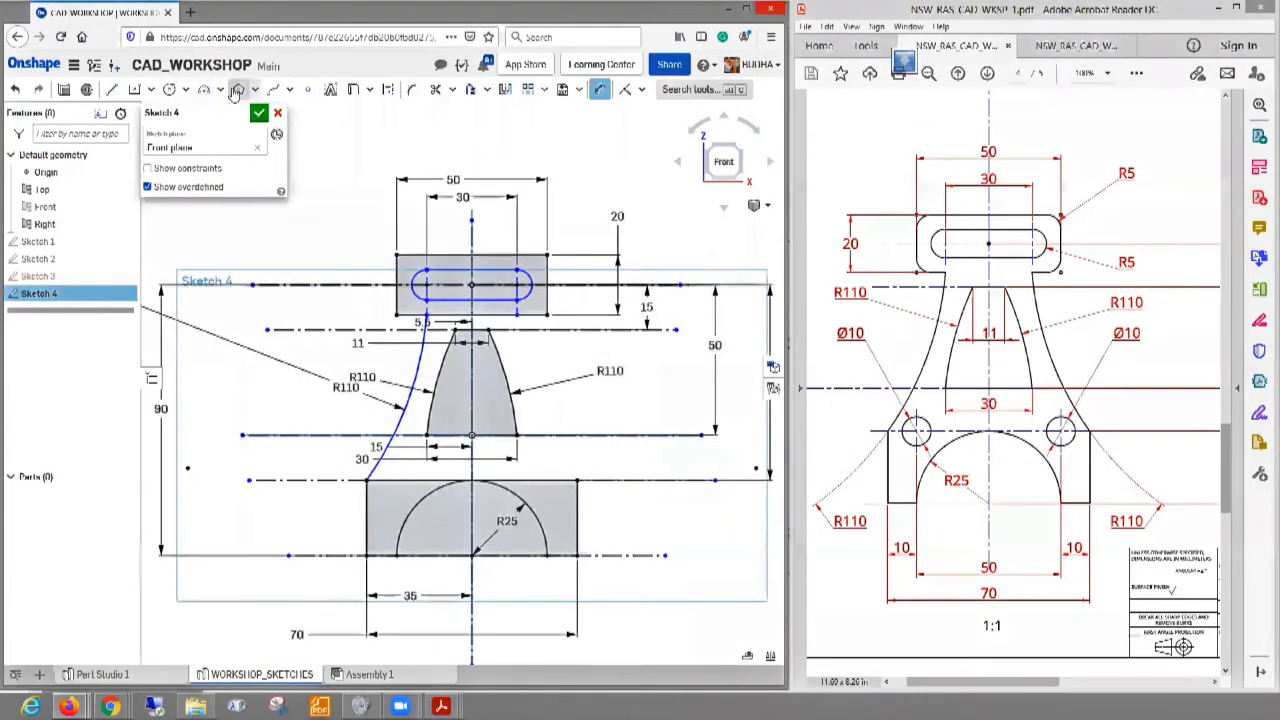
click(203, 89)
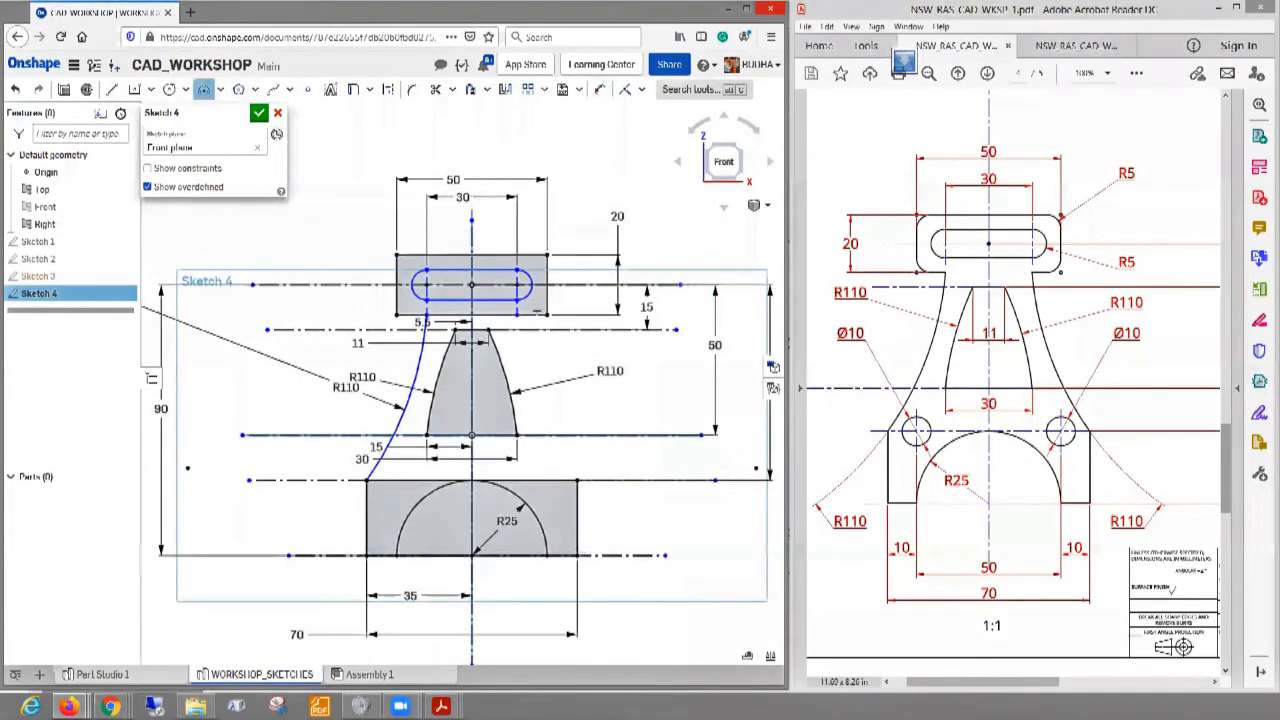
click(517, 312)
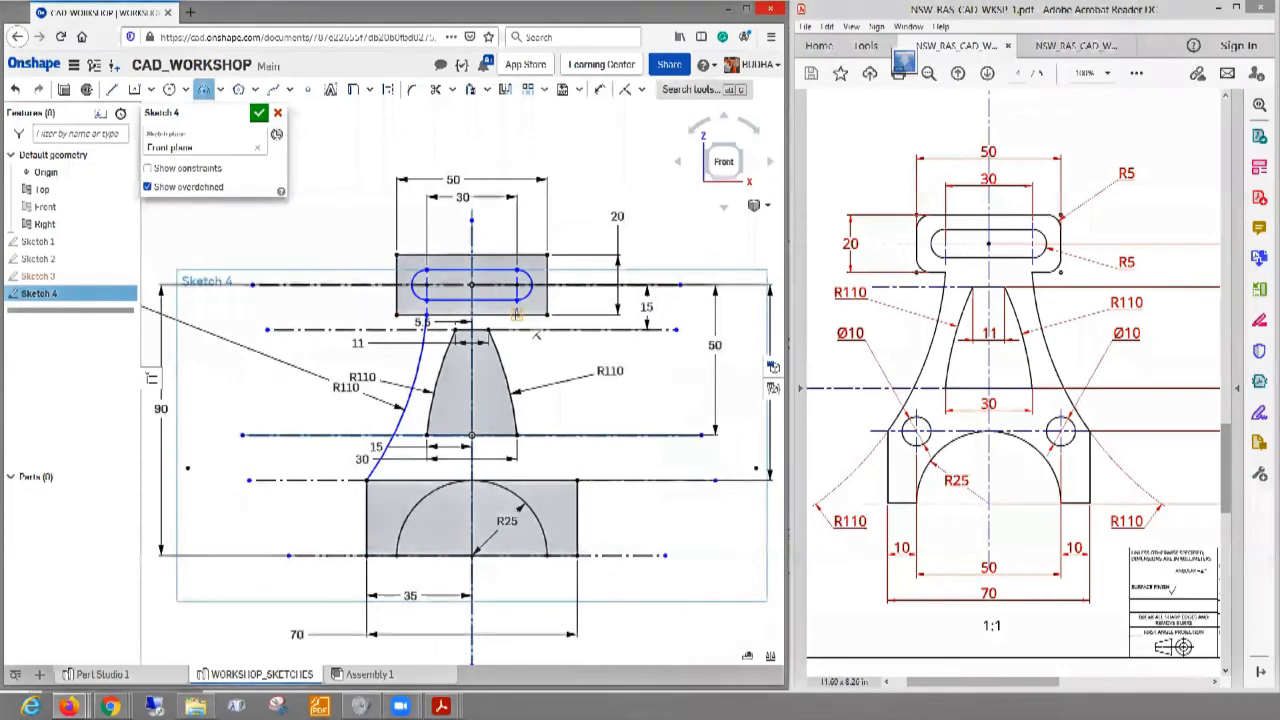
click(577, 480)
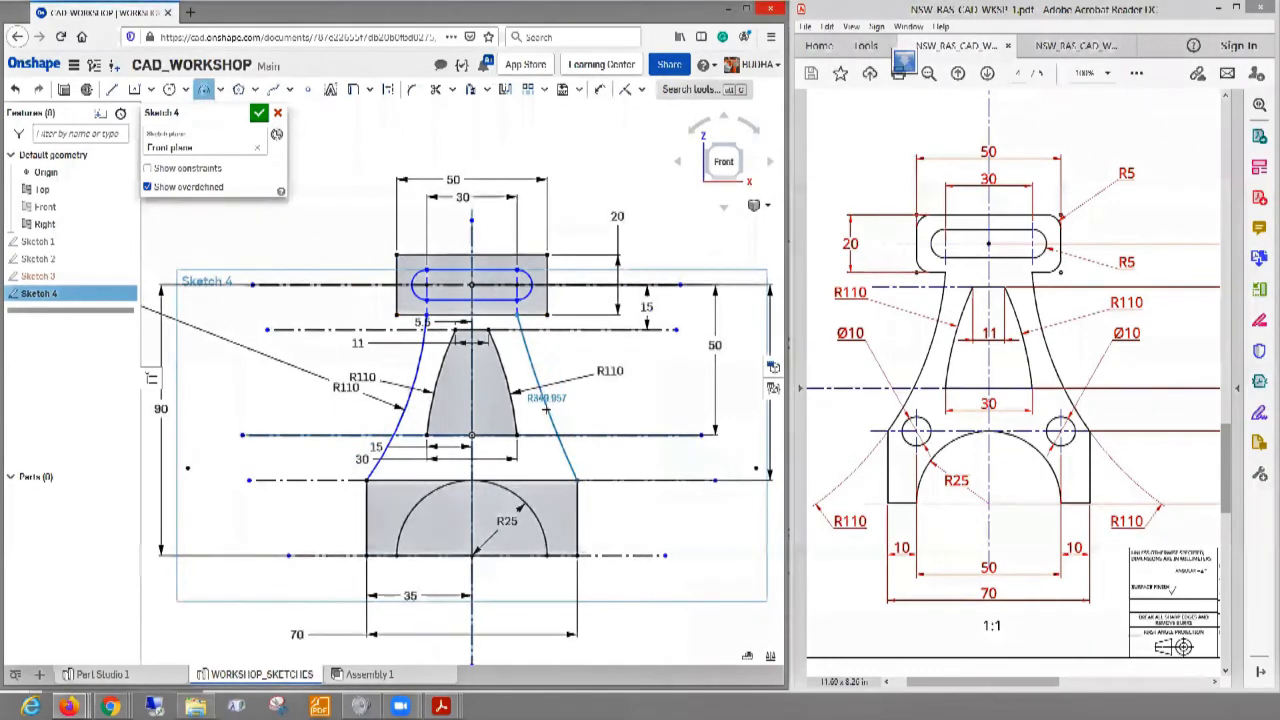
click(542, 396)
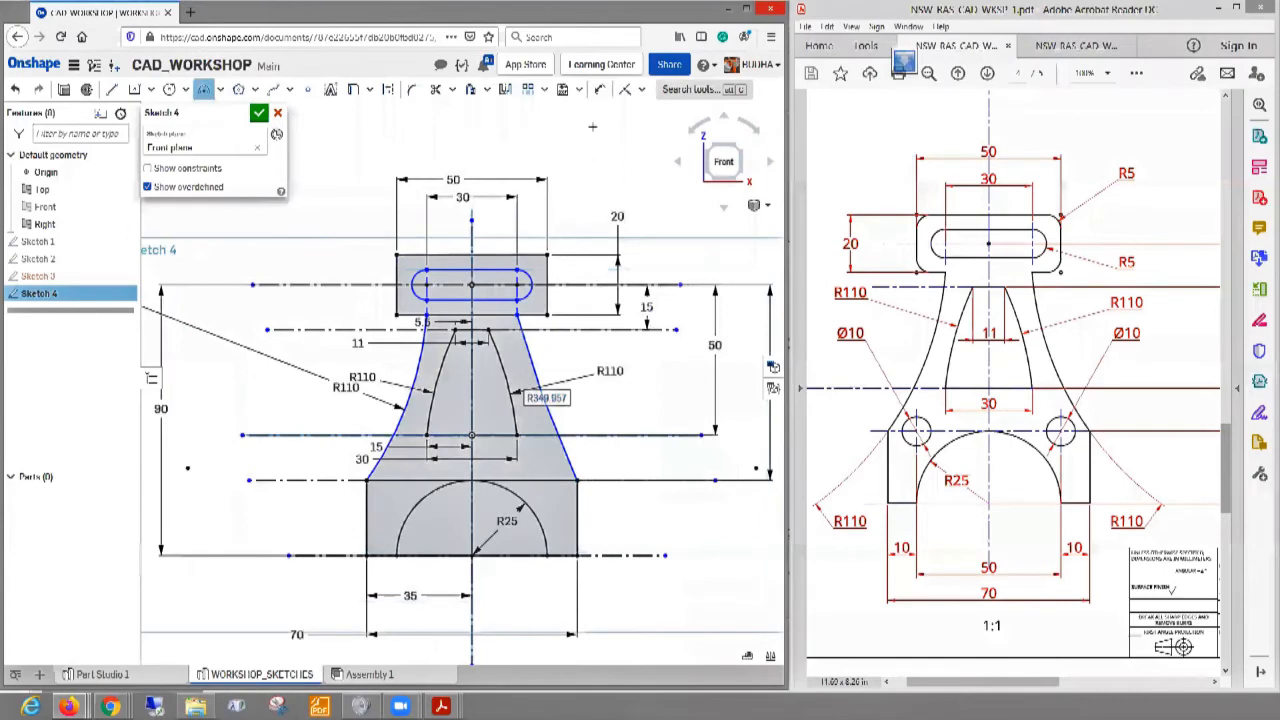
- Dimension the radius of the bracket's right outer arc as 110 mm
click(601, 91)
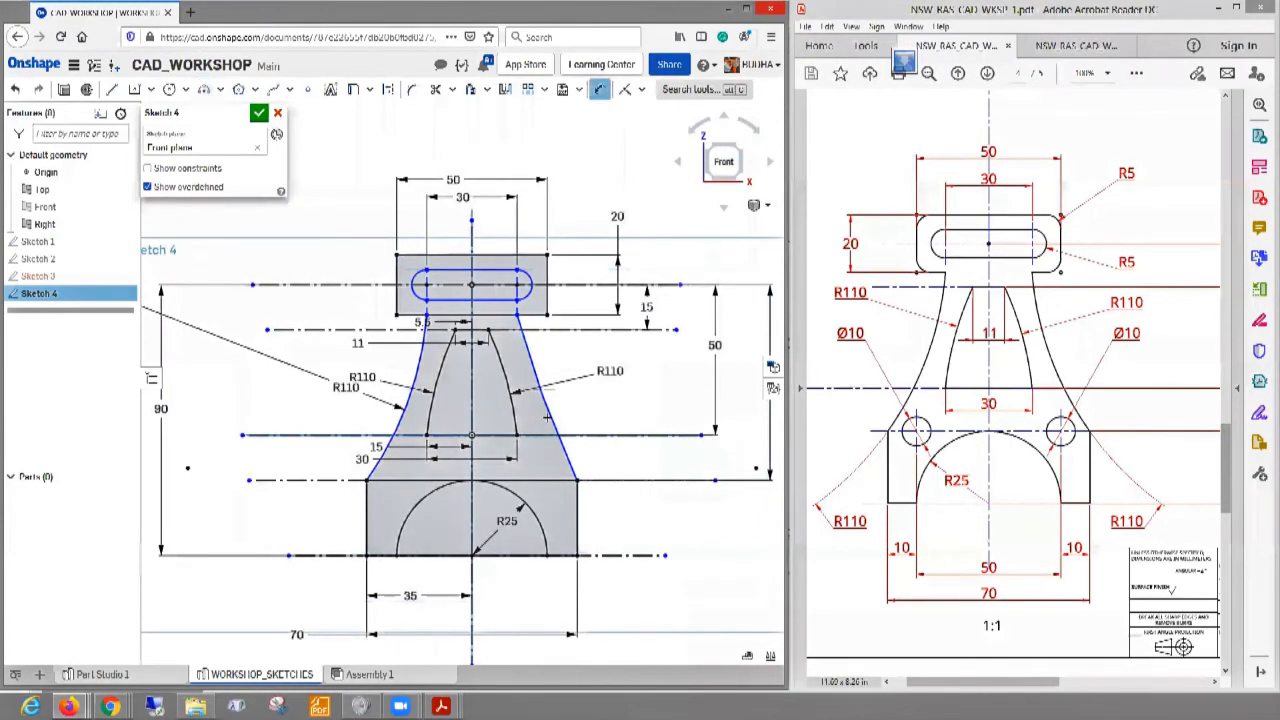
click(550, 418)
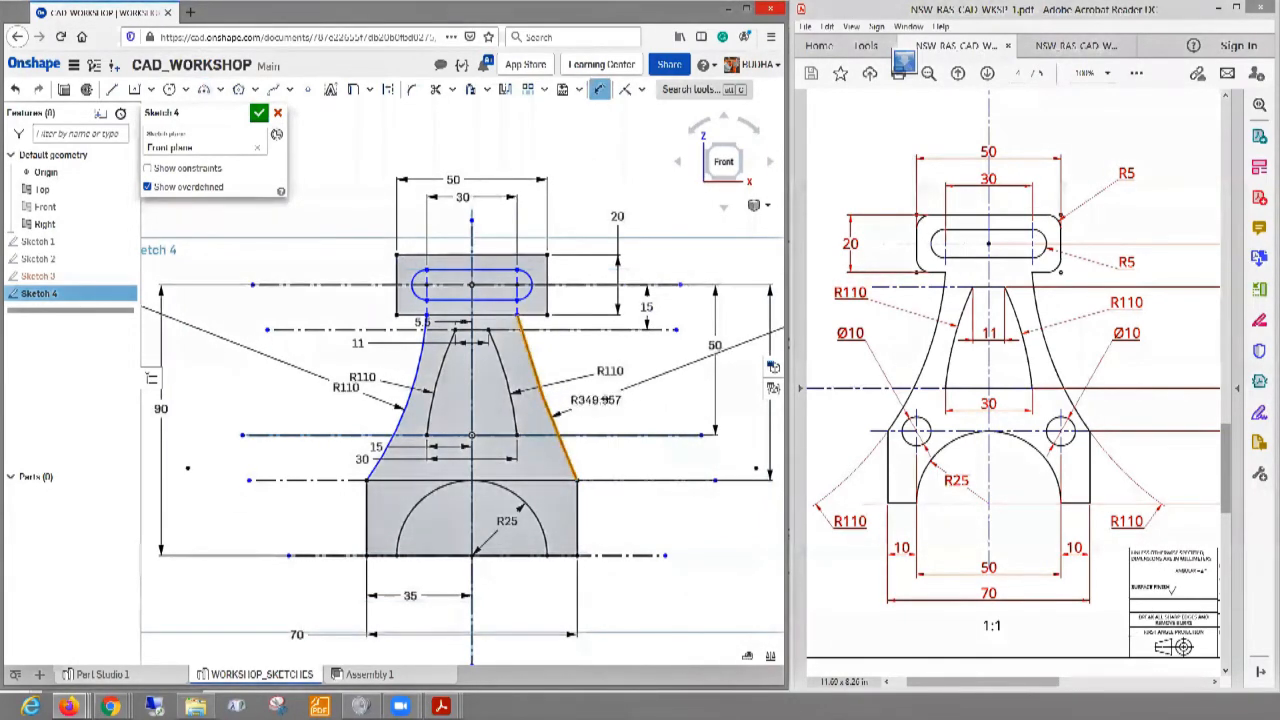
click(603, 414)
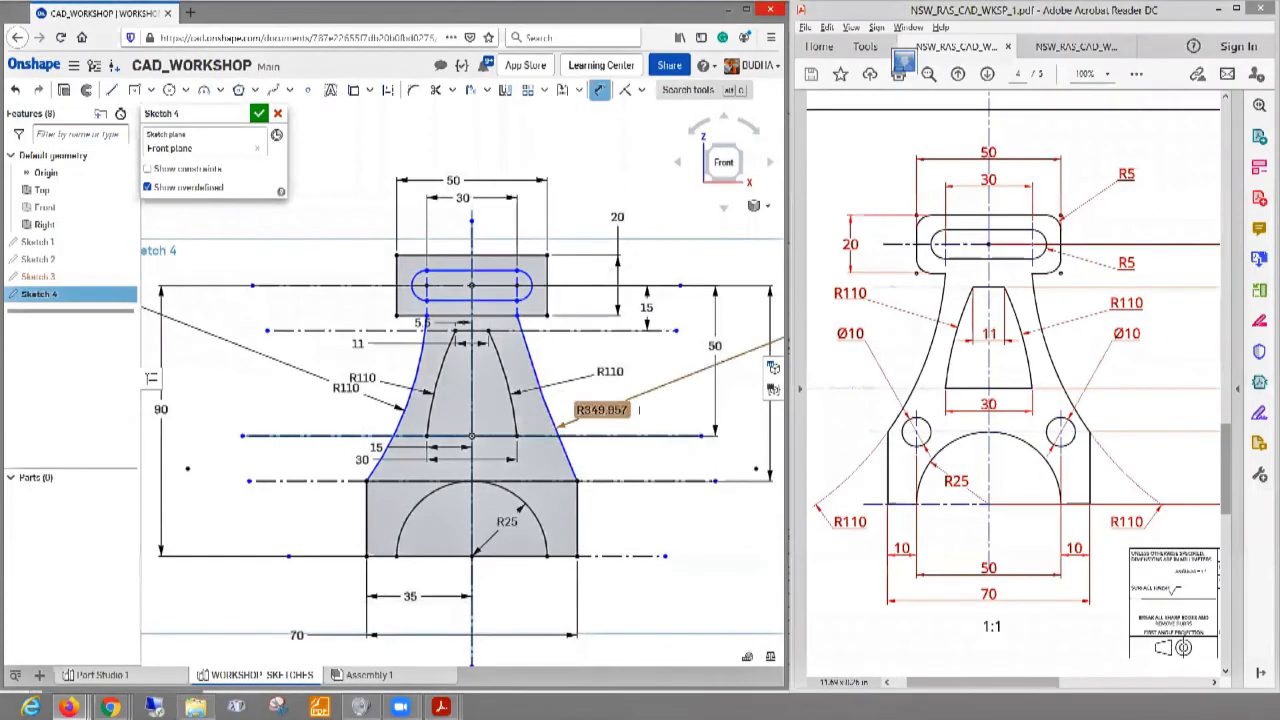
text(110)
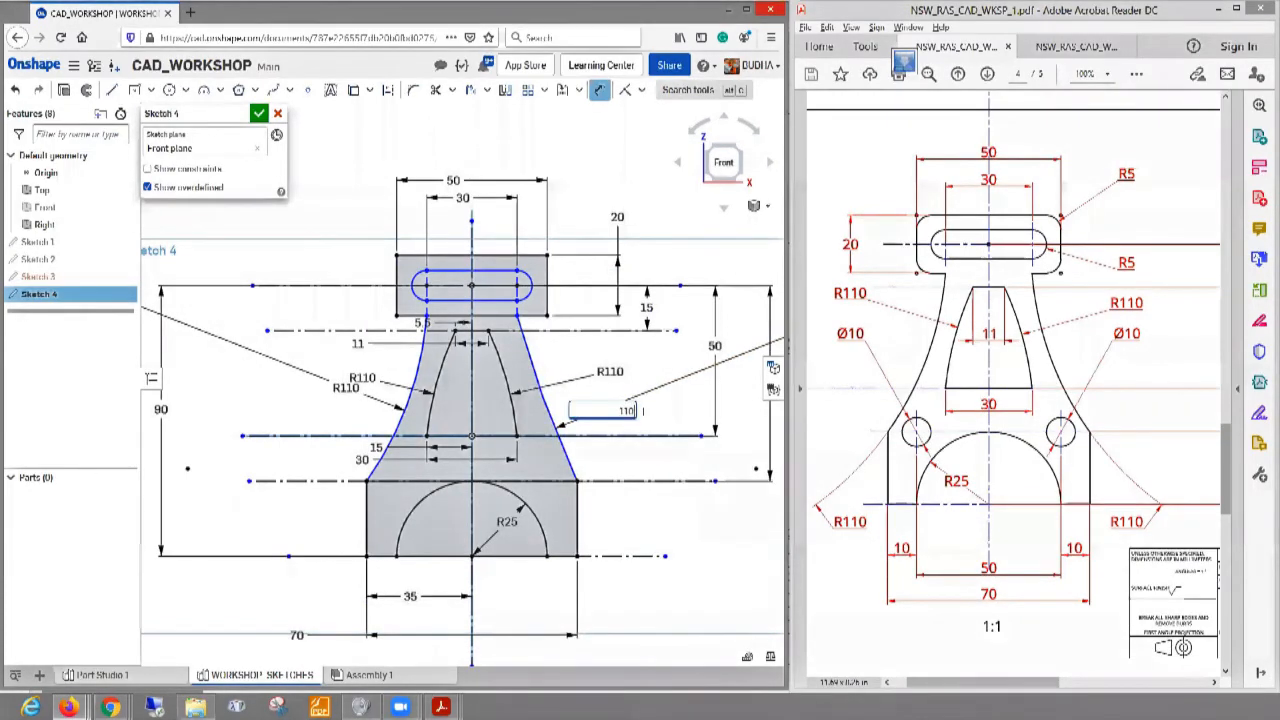
key(Return)
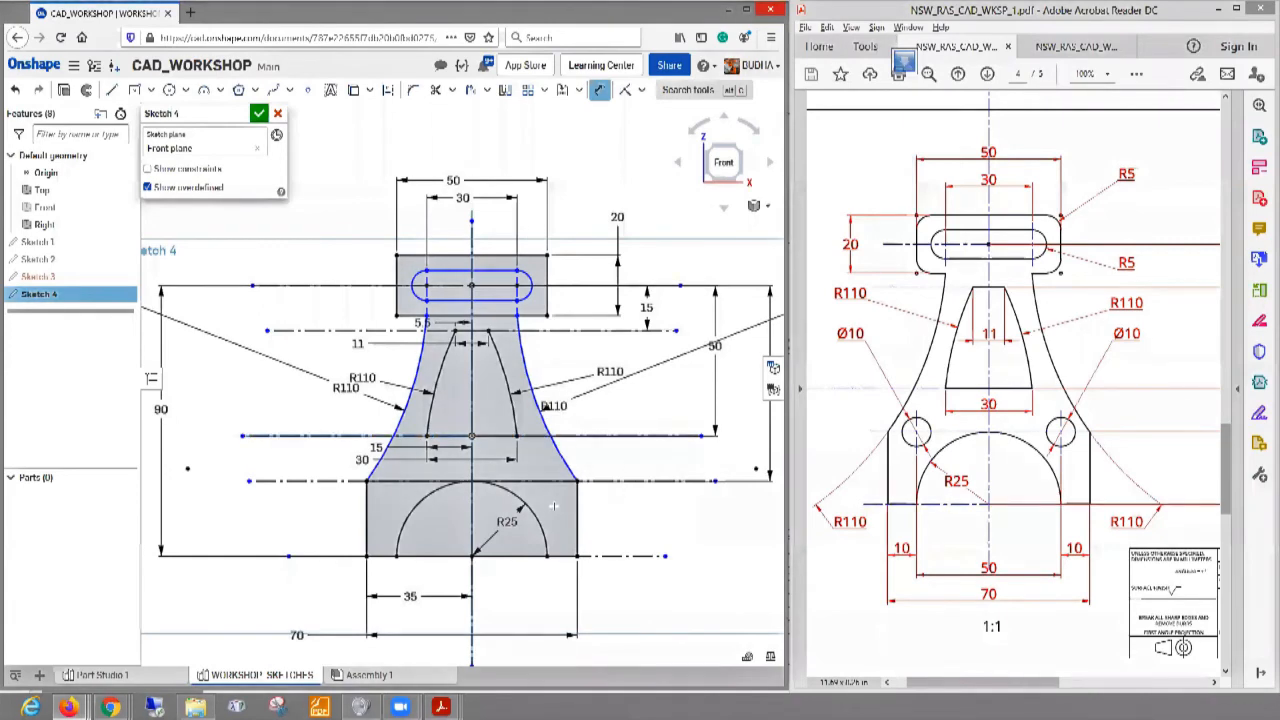
- Trim away the base rectangle's solid upper edge between the two outer arcs, leaving the construction line
scroll(541, 490, up, 1)
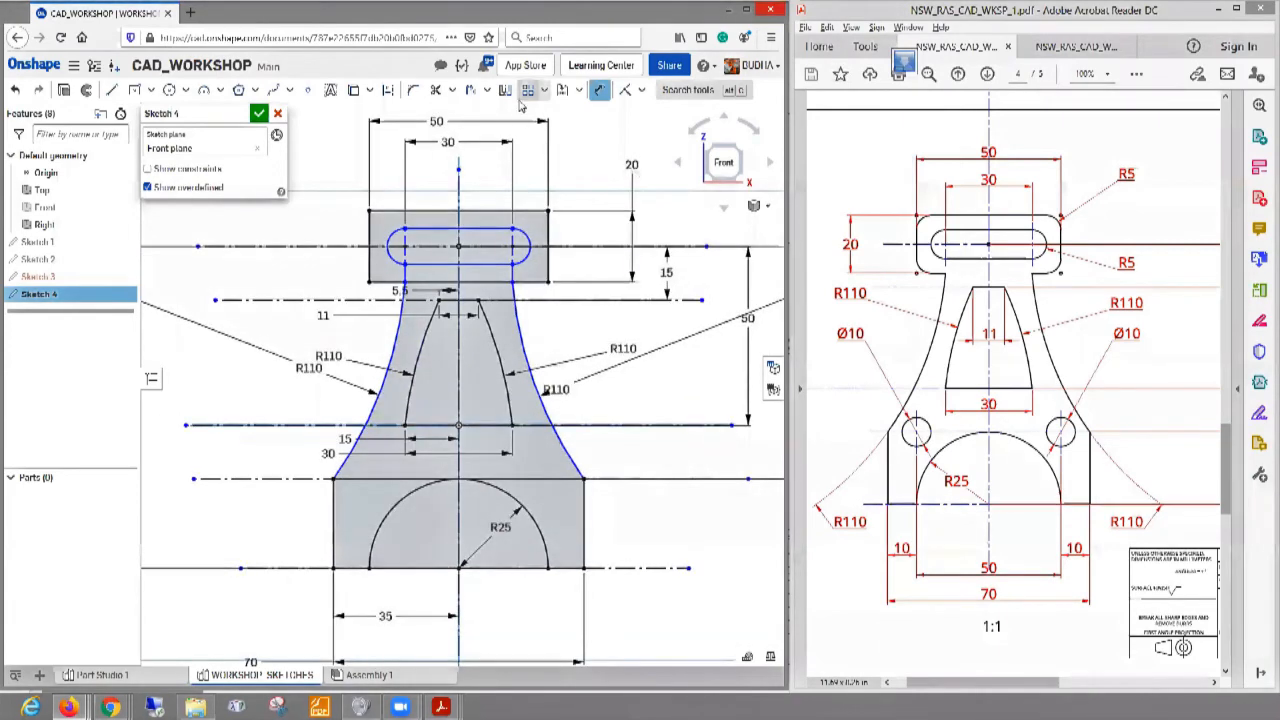
key(m)
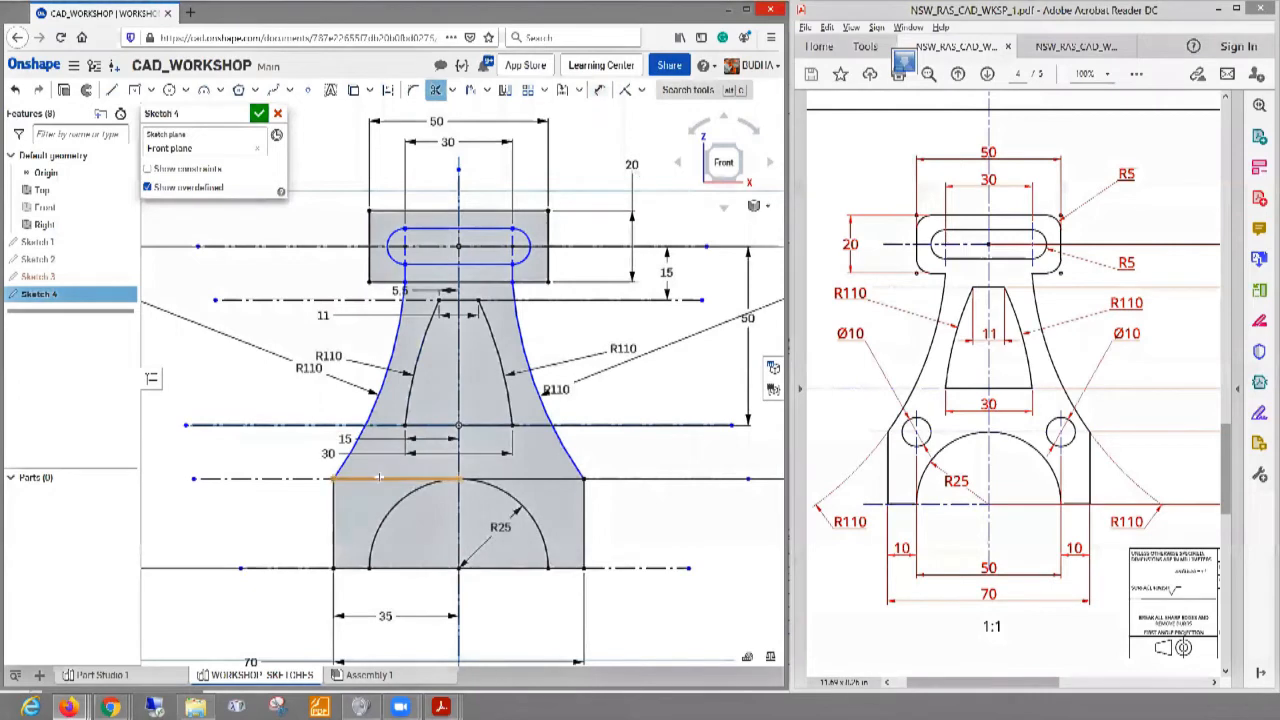
click(550, 480)
key(Escape)
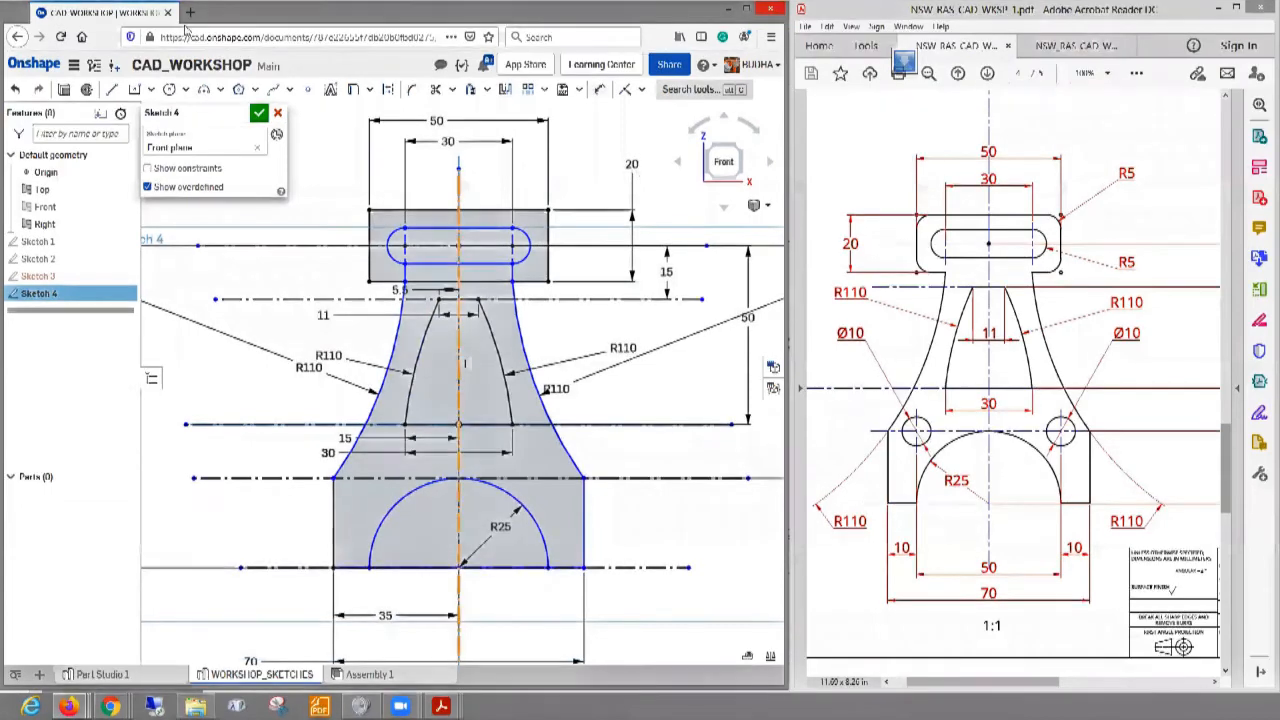
- Draw two circles on the construction line through the base's upper corners, about 10 mm in diameter at left and 11 mm at right
click(169, 89)
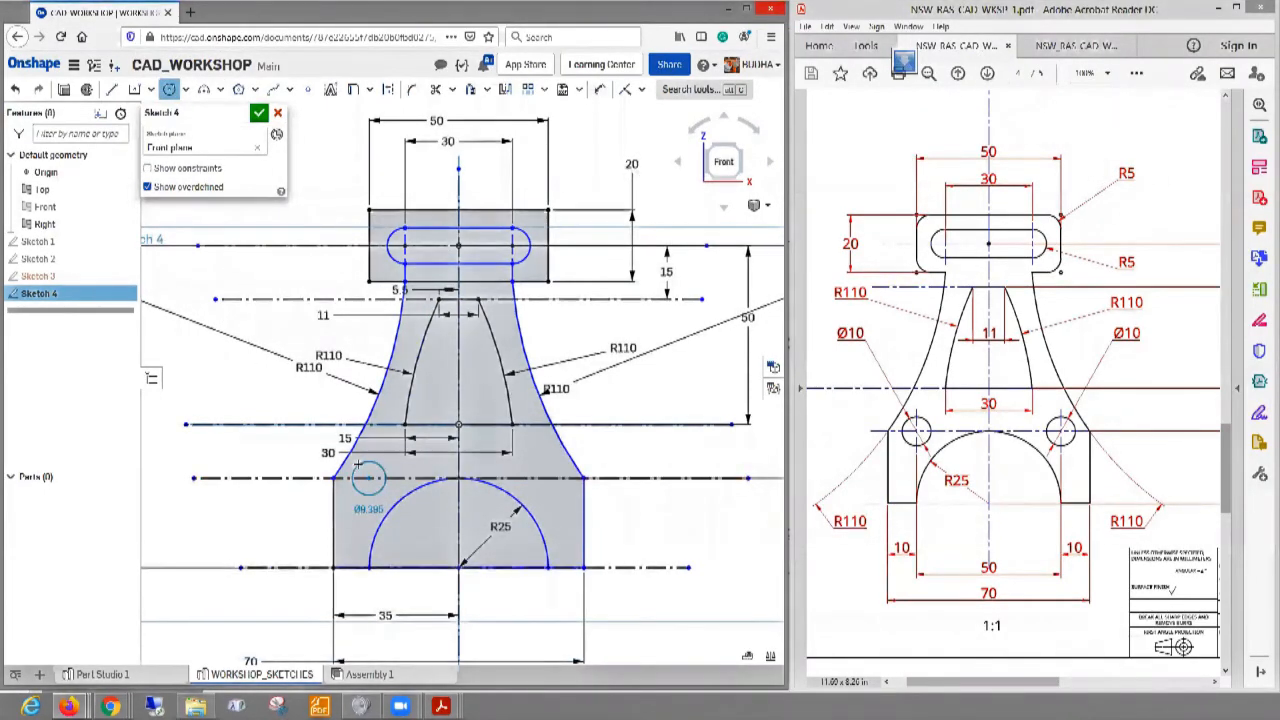
click(360, 463)
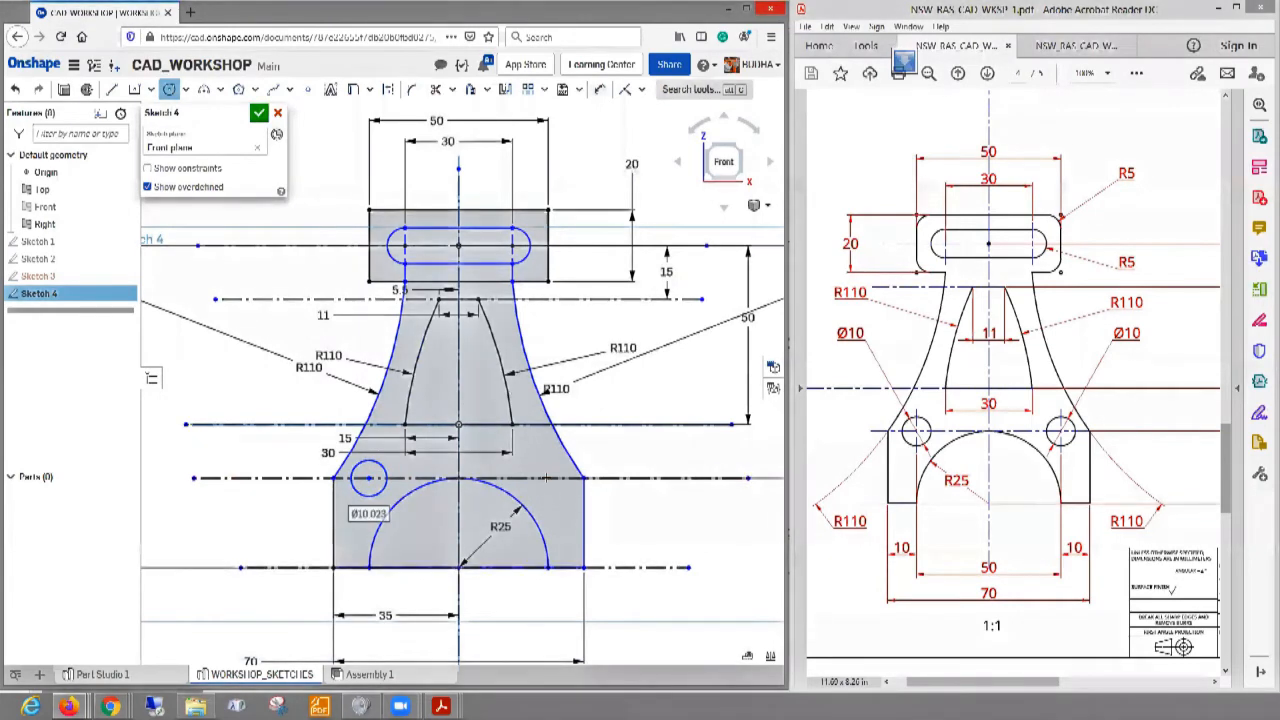
click(555, 478)
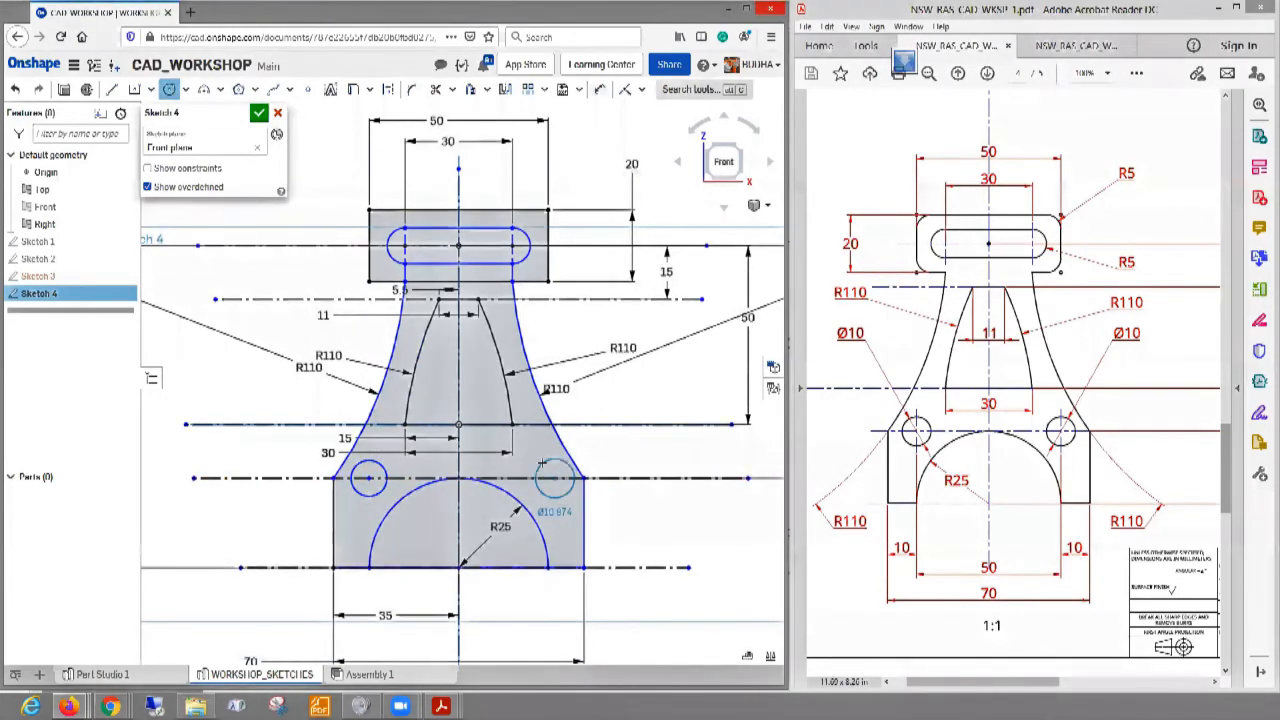
click(541, 464)
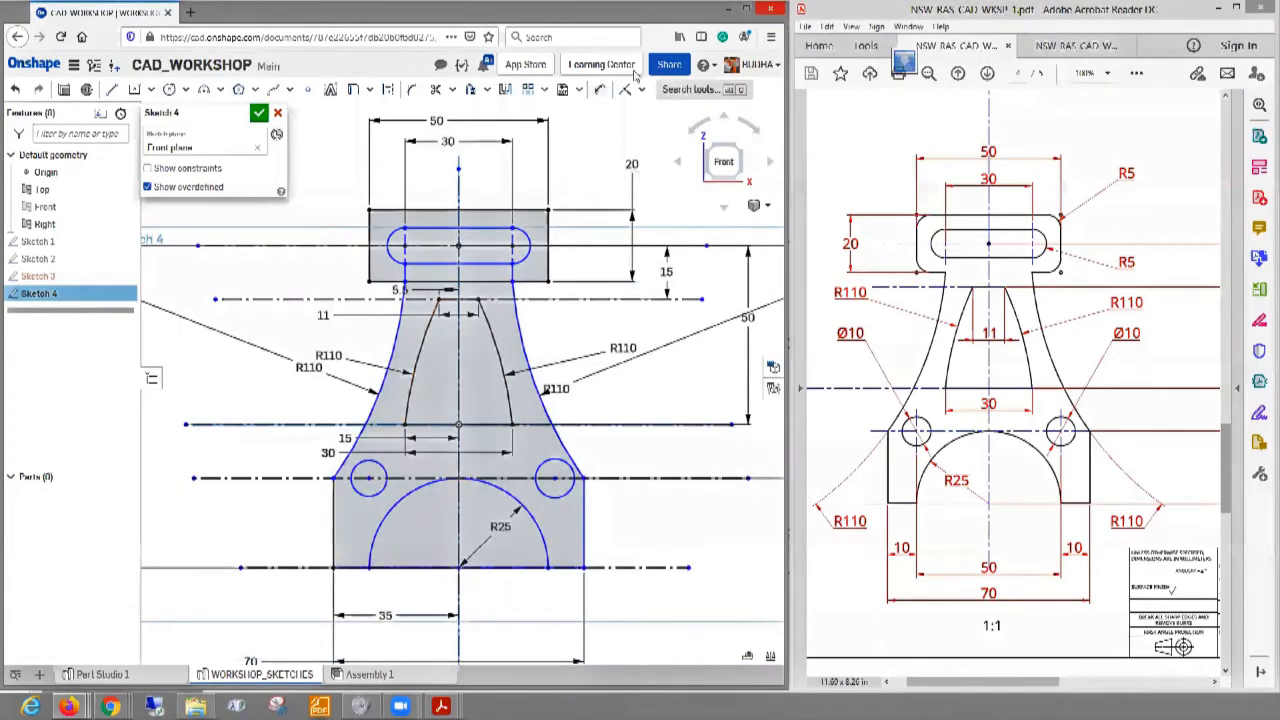
- Dimension the left circle's centre 10 mm from the base's left edge and set its diameter to 10 mm
click(597, 90)
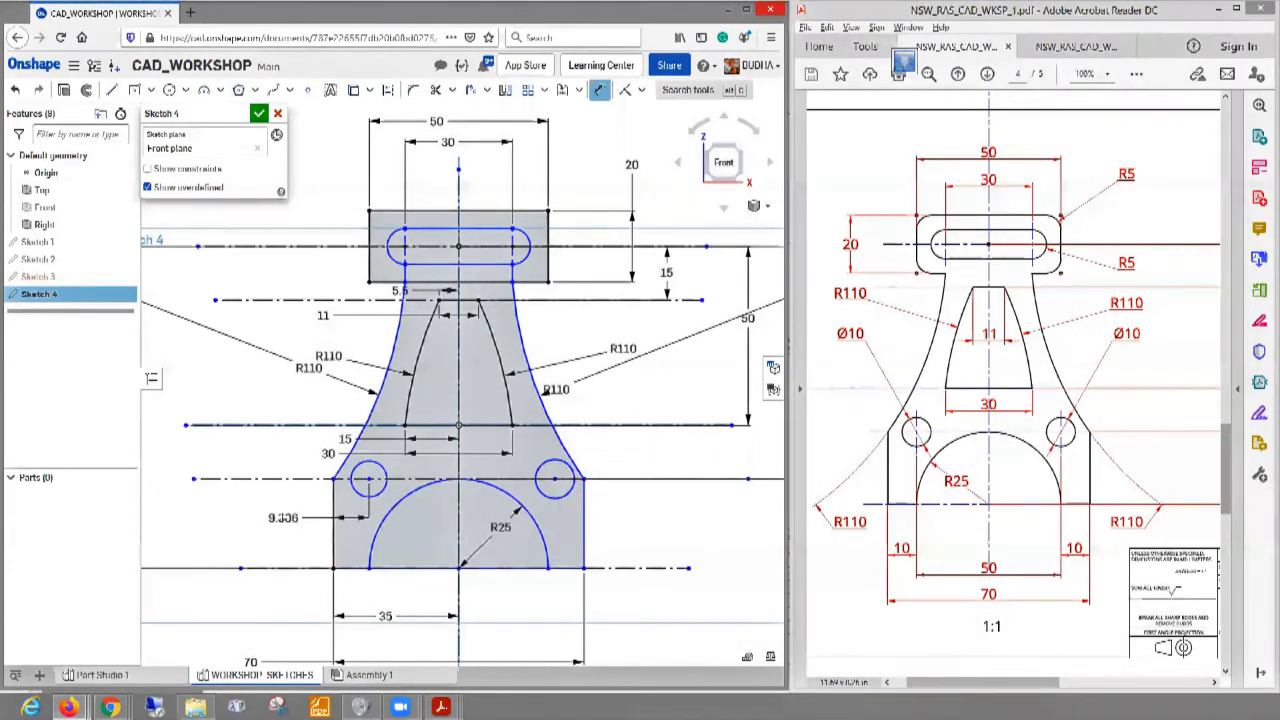
click(285, 518)
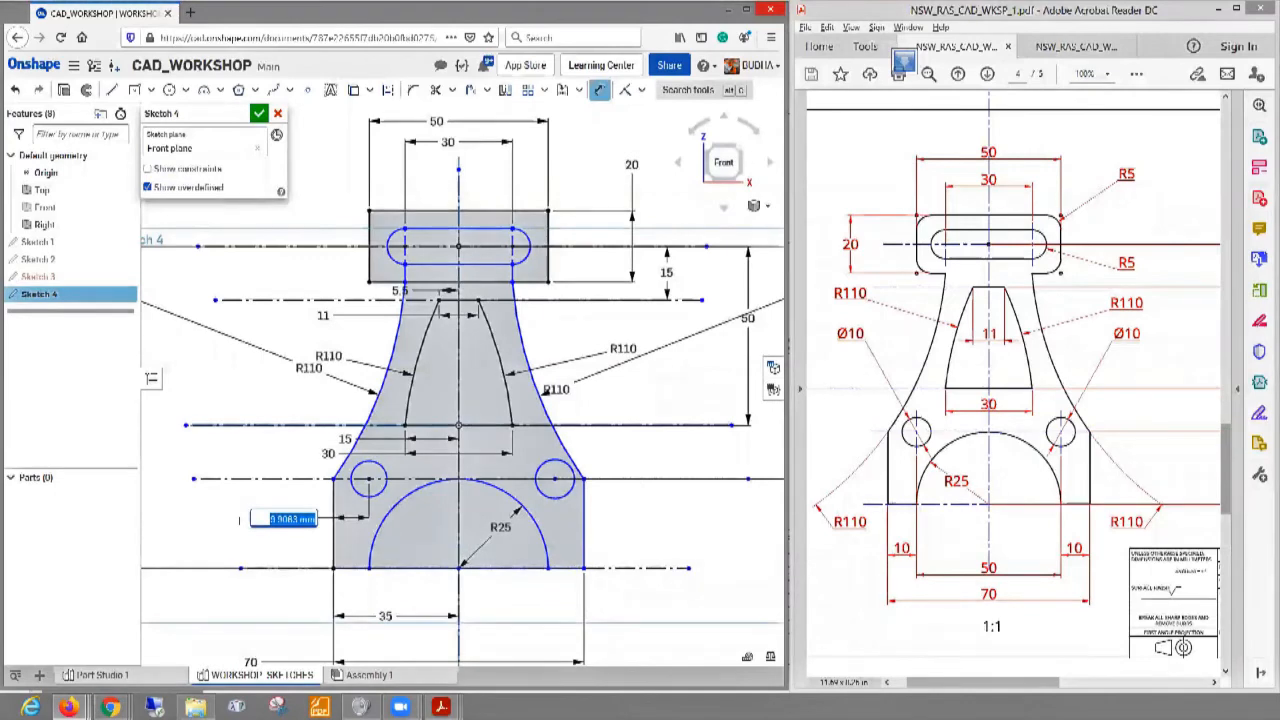
key(BackSpace)
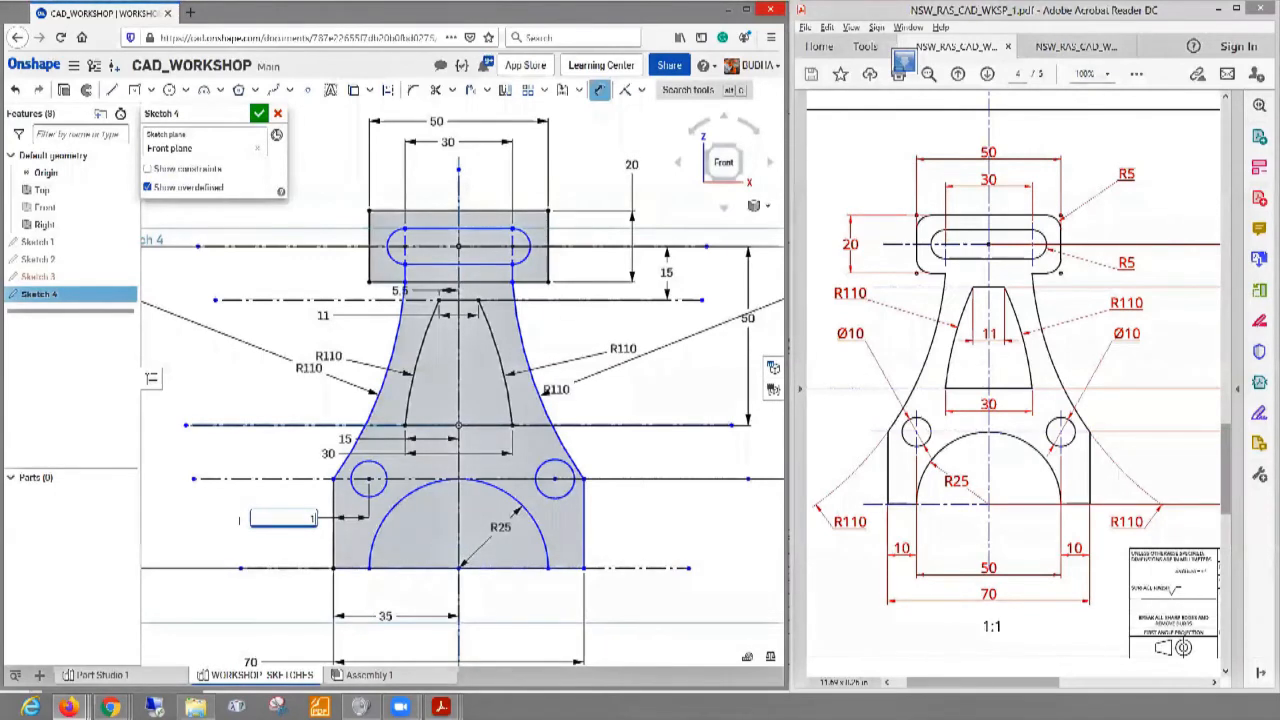
key(Escape)
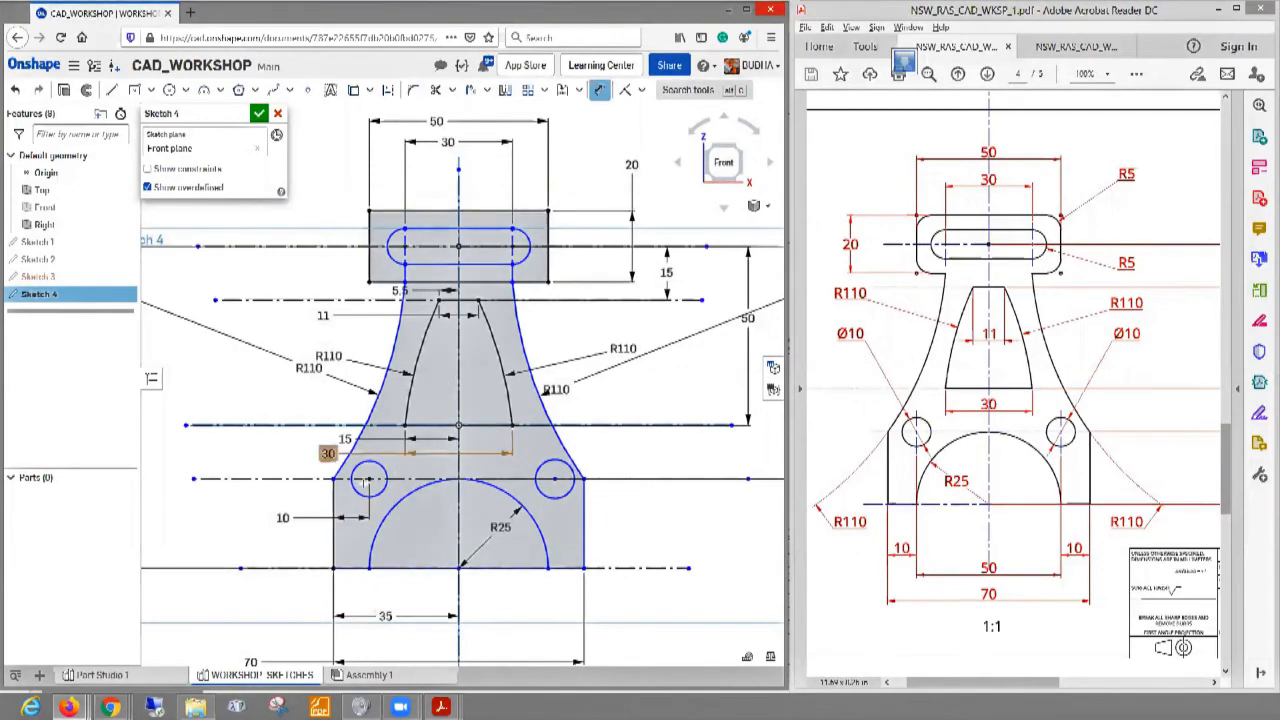
click(353, 486)
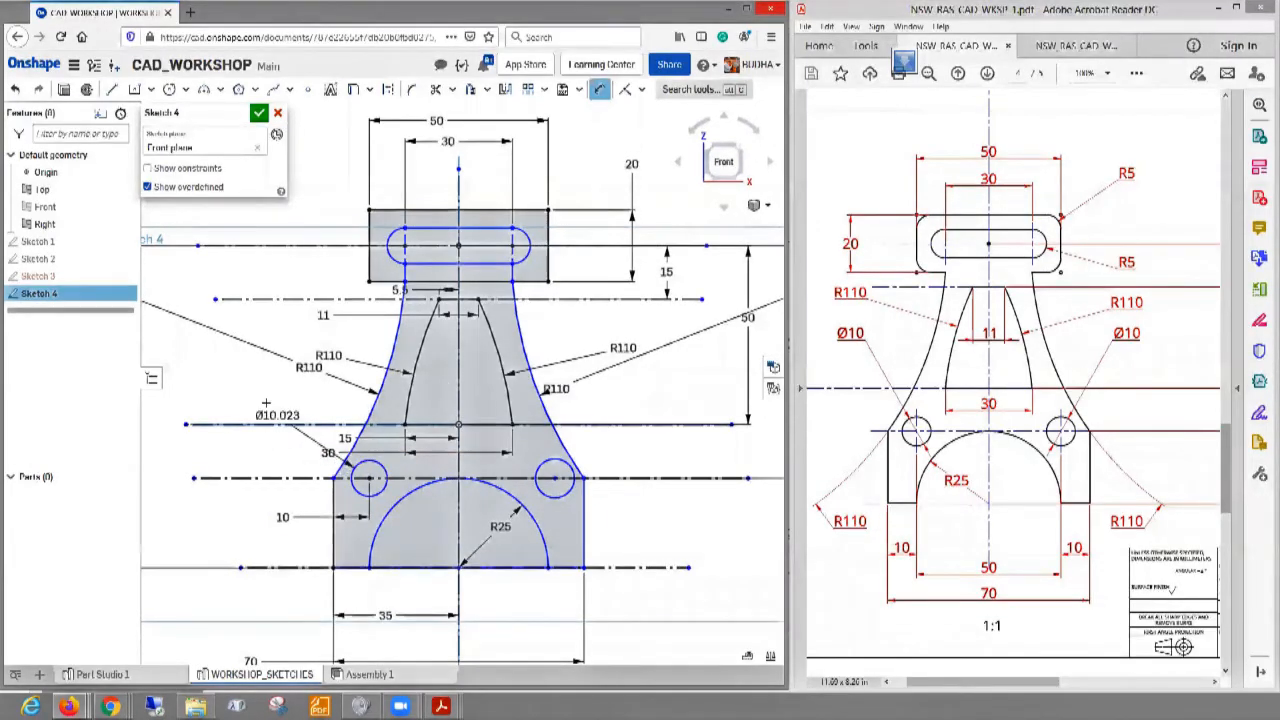
click(242, 393)
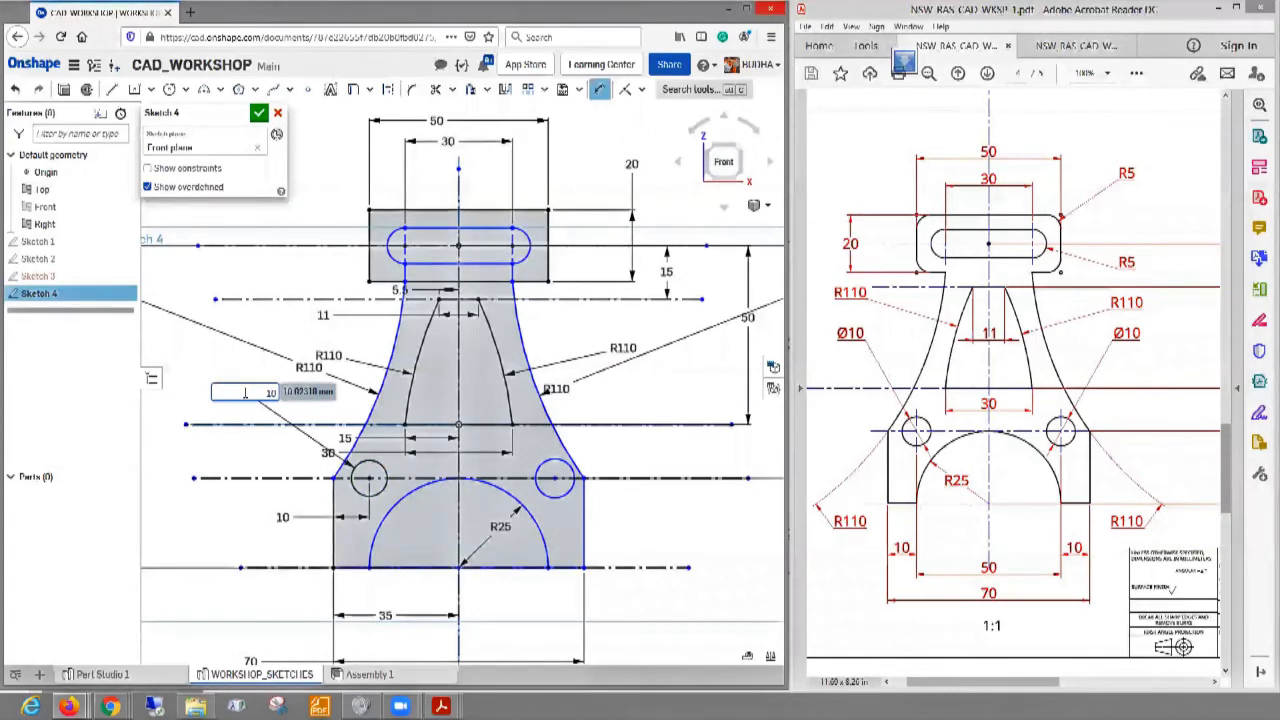
key(Return)
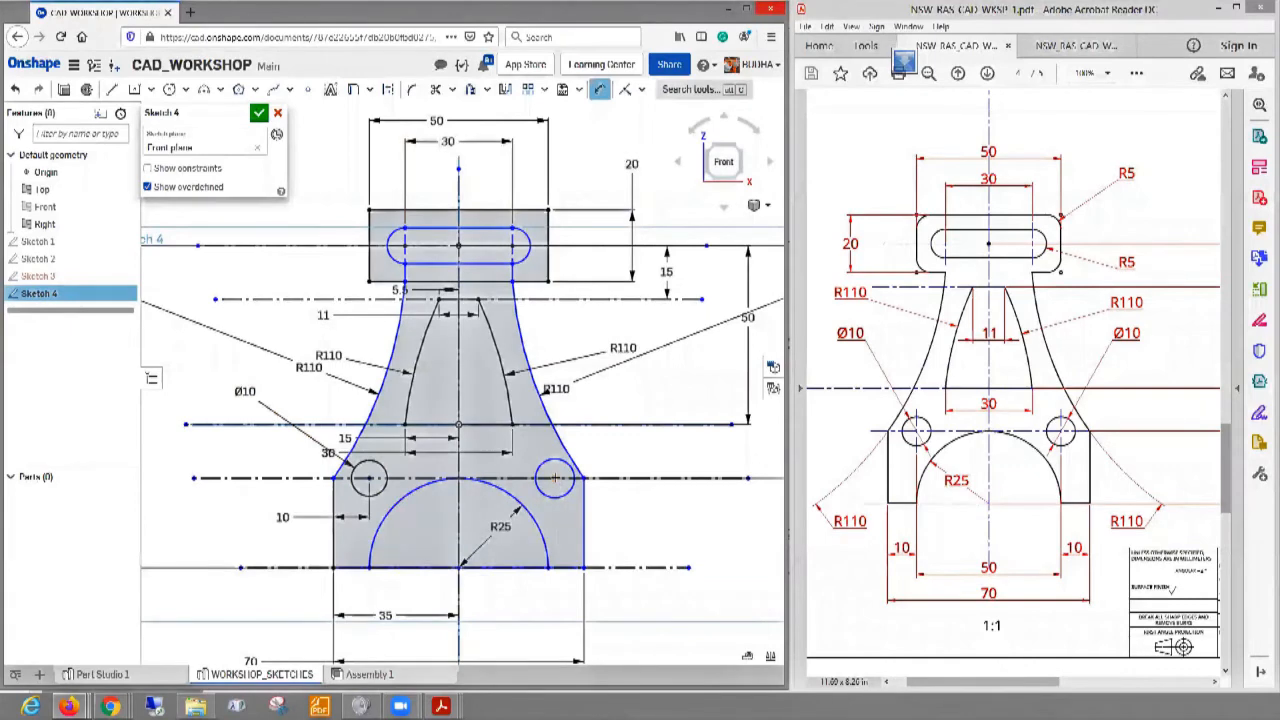
- Dimension the right circle's centre 10 mm from the base's right edge and set its diameter to 10 mm
click(584, 505)
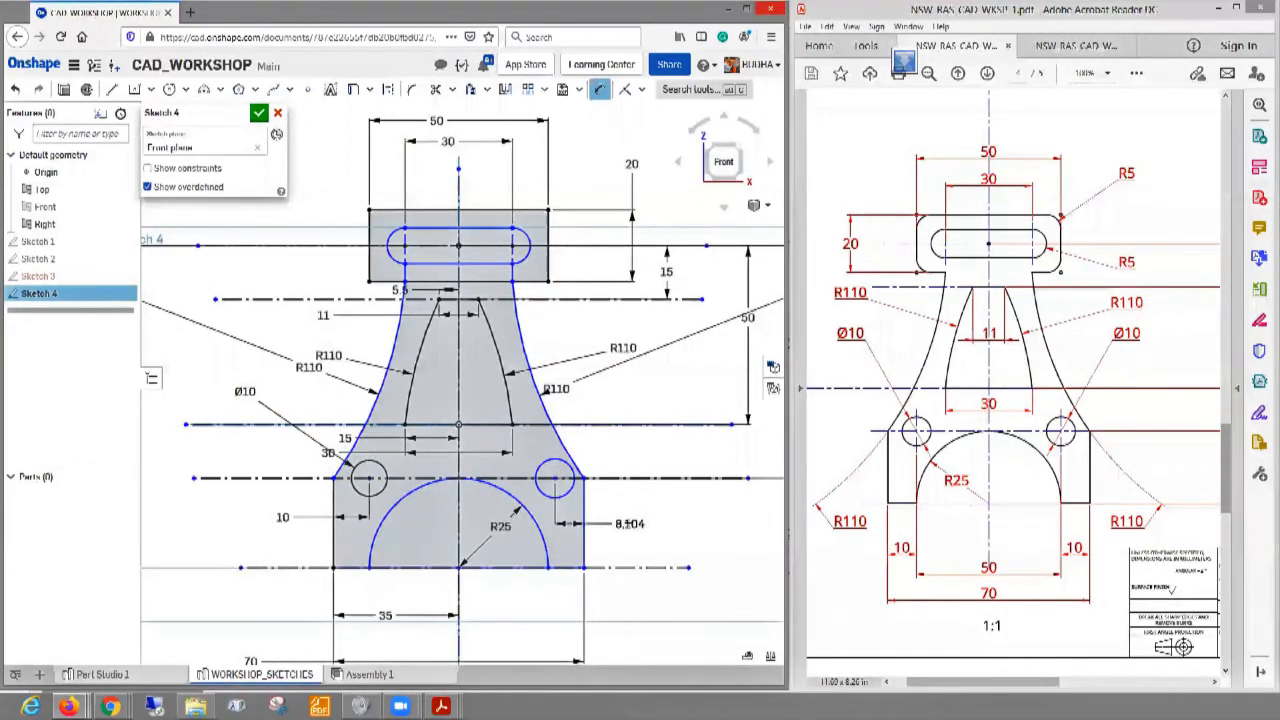
click(628, 523)
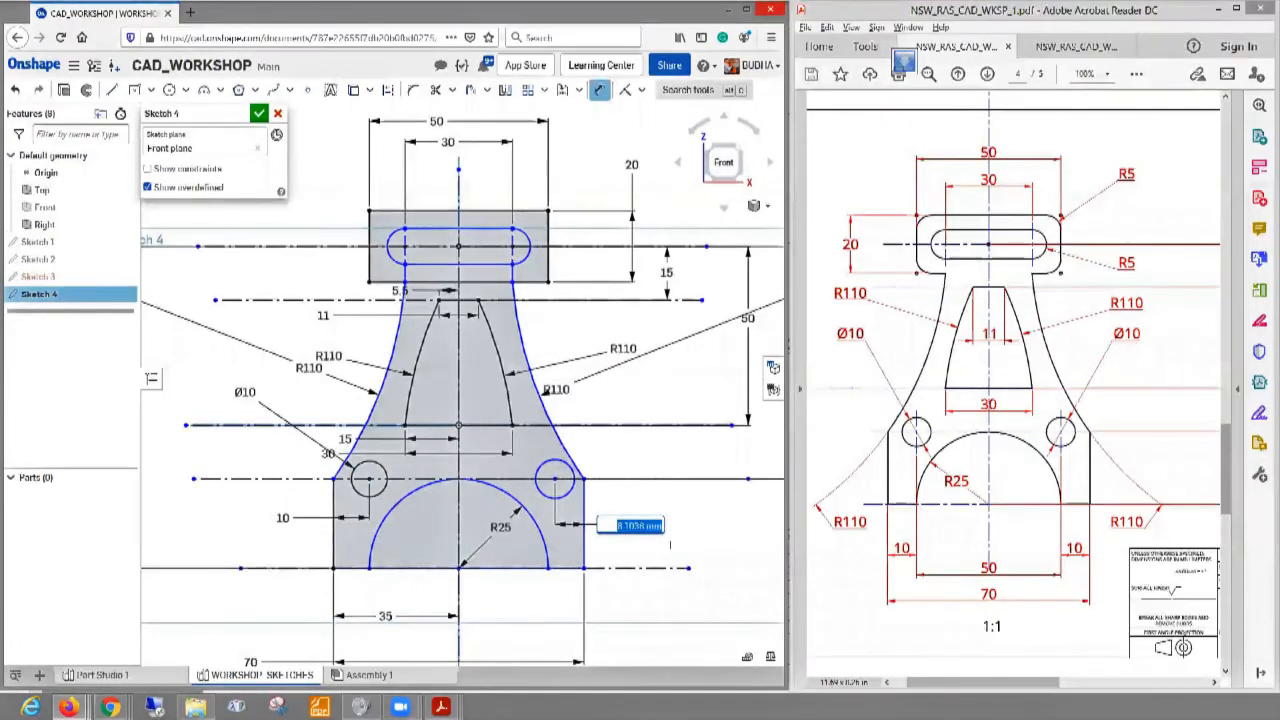
text(10)
key(Return)
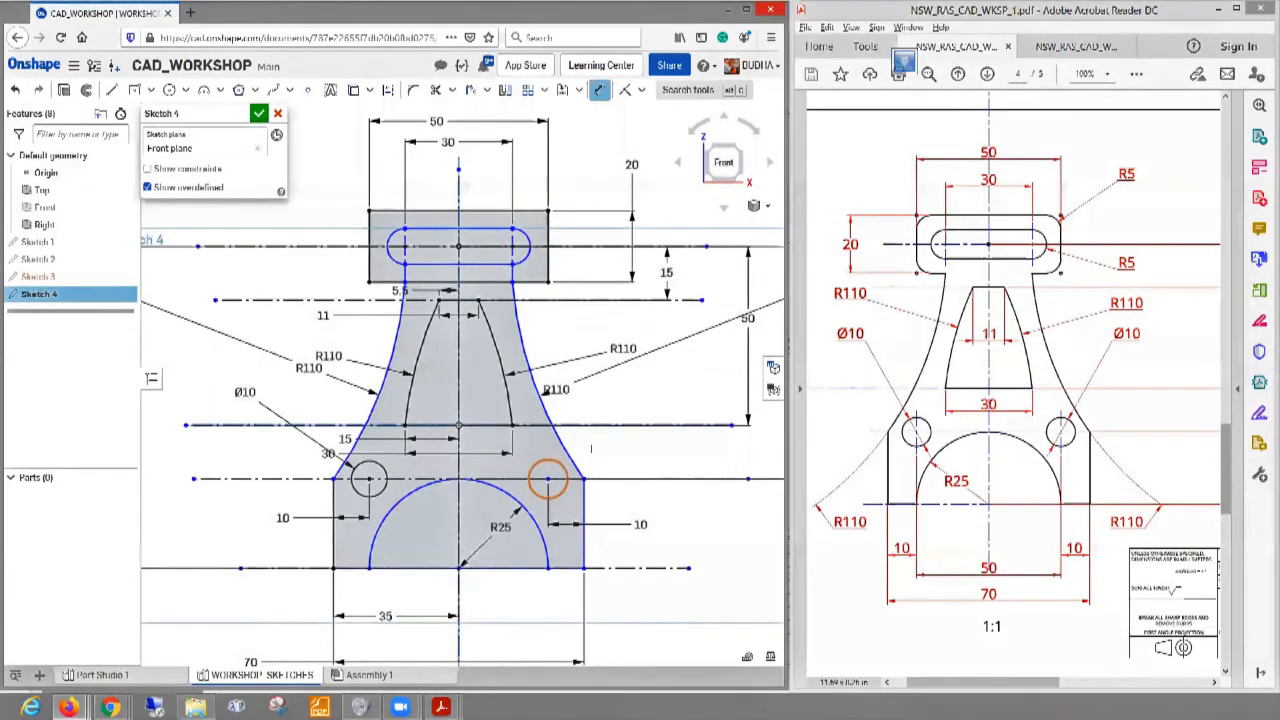
click(568, 478)
click(645, 448)
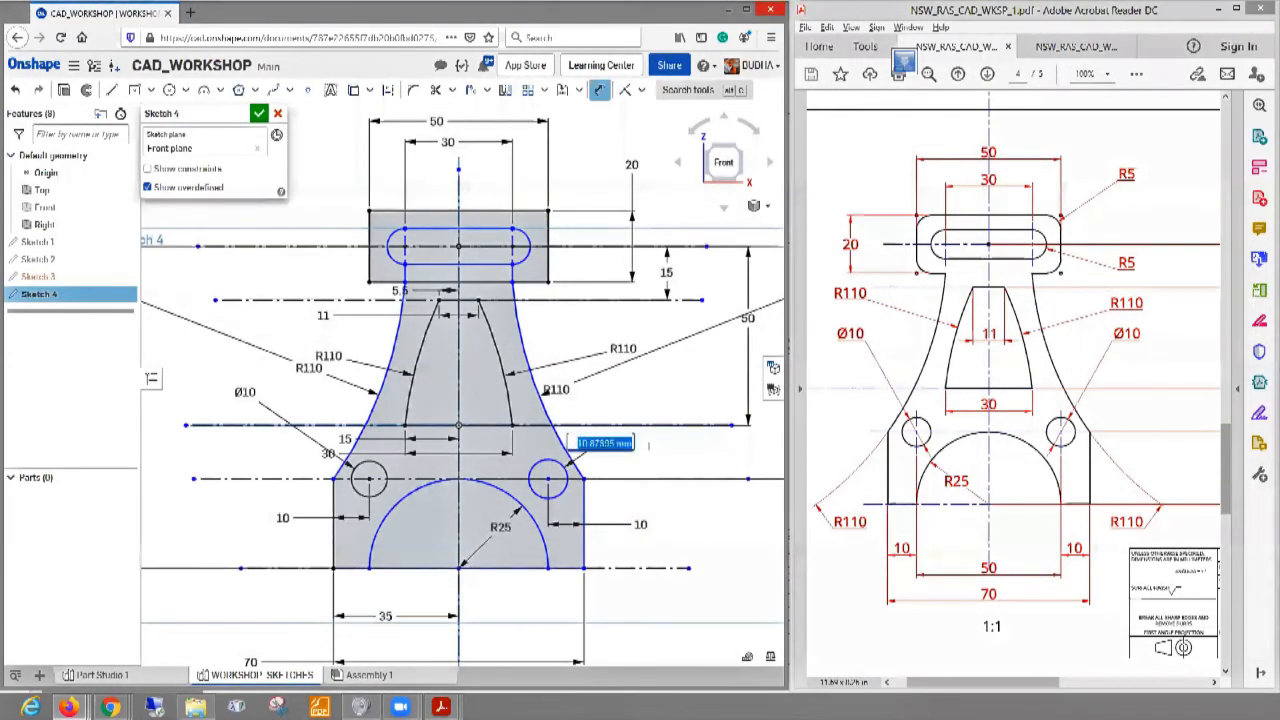
text(10)
key(Return)
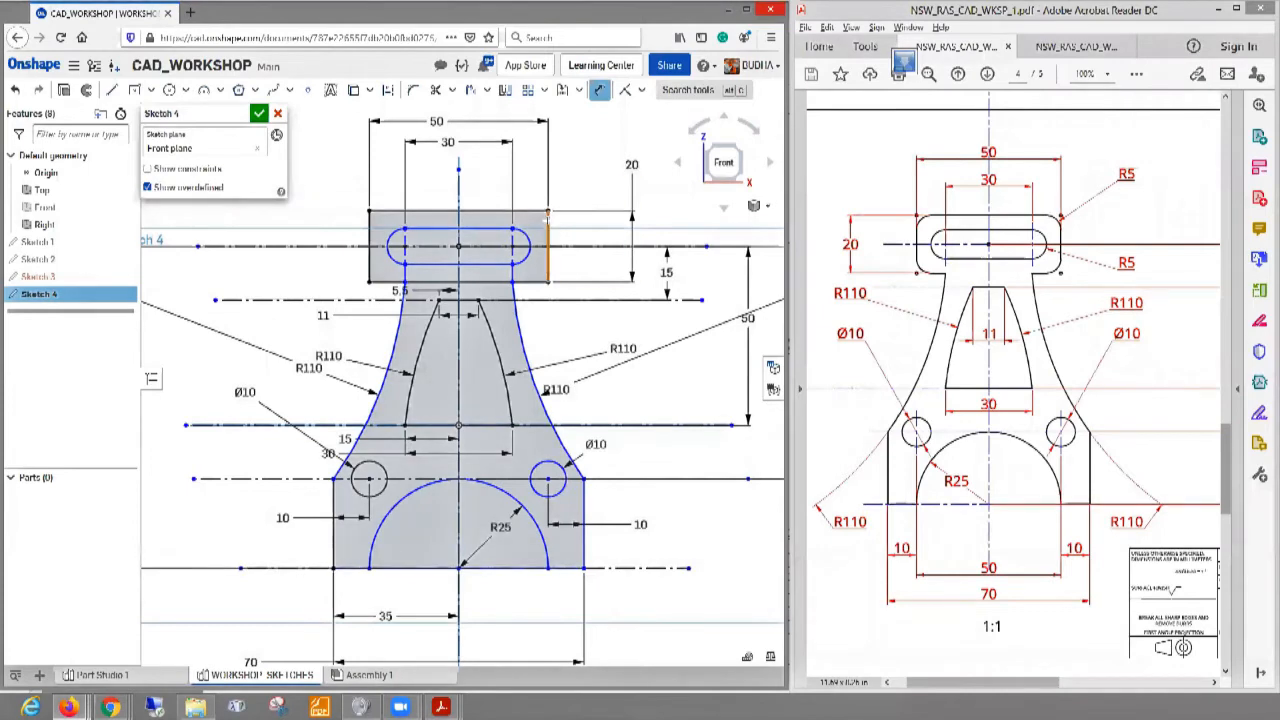
- Add a 5 mm radius sketch fillet to the upper-right corner of the slotted head
click(412, 89)
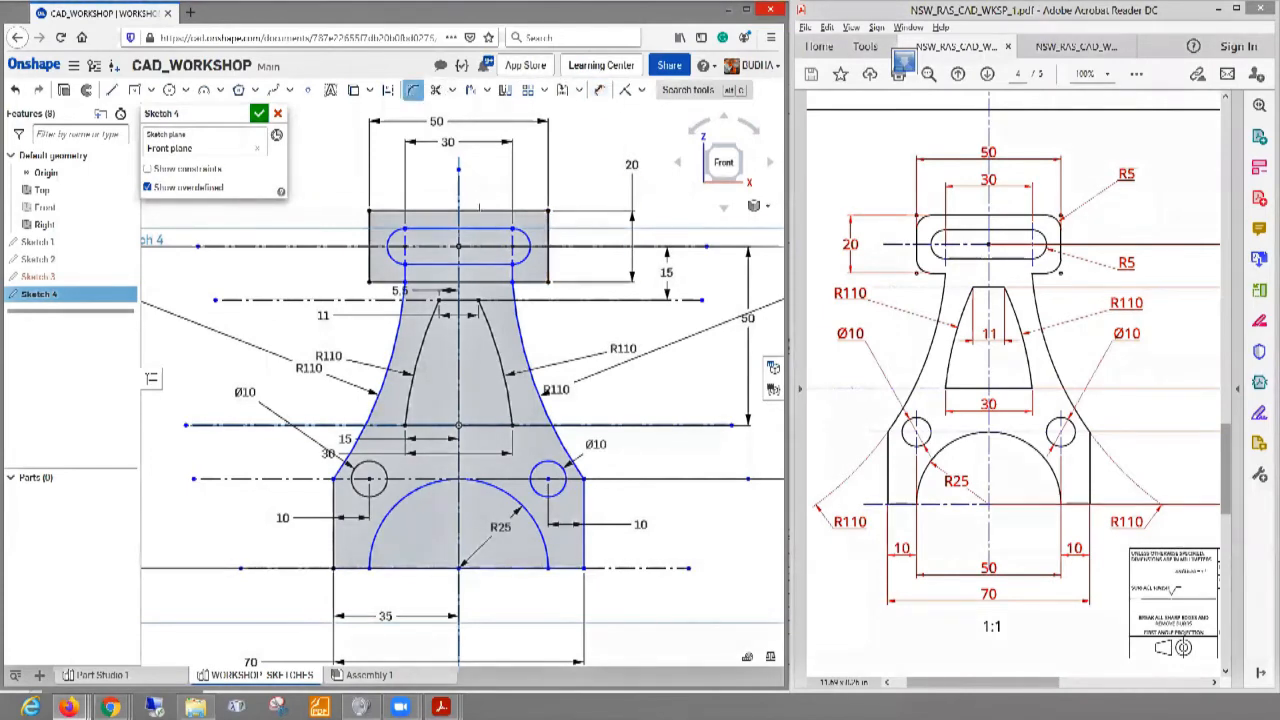
click(548, 227)
click(530, 210)
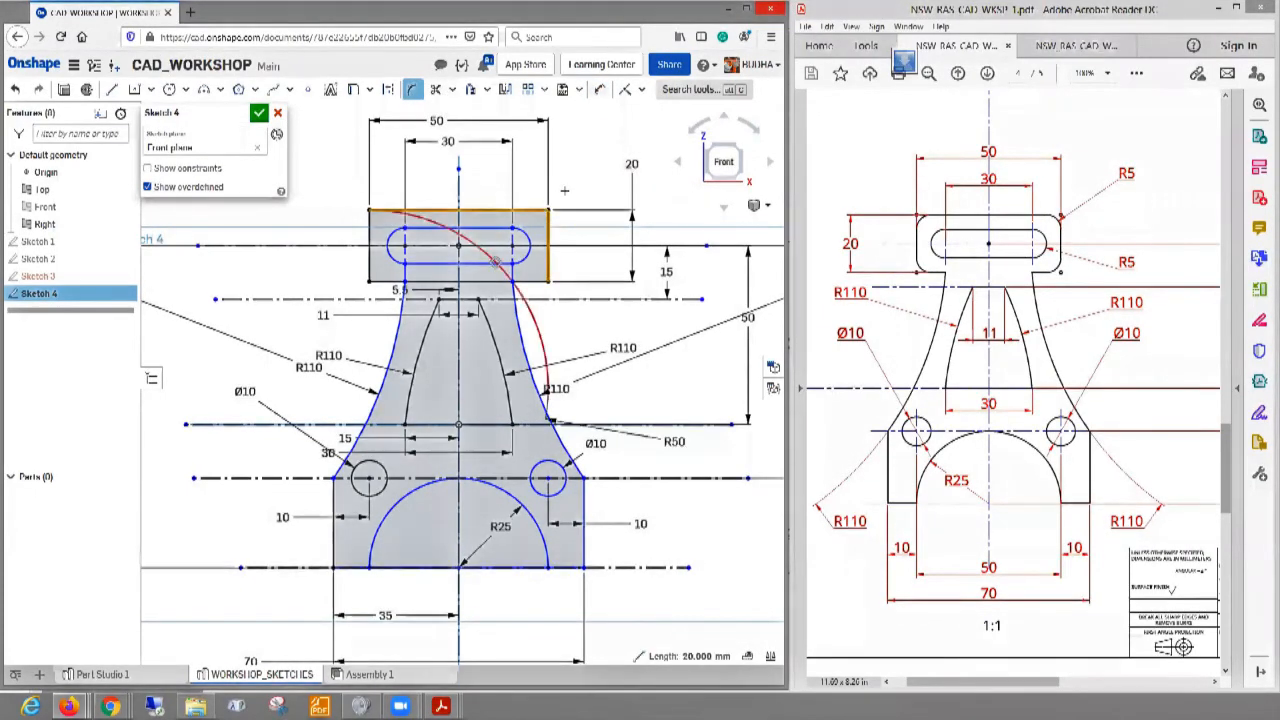
double_click(680, 443)
text(50)
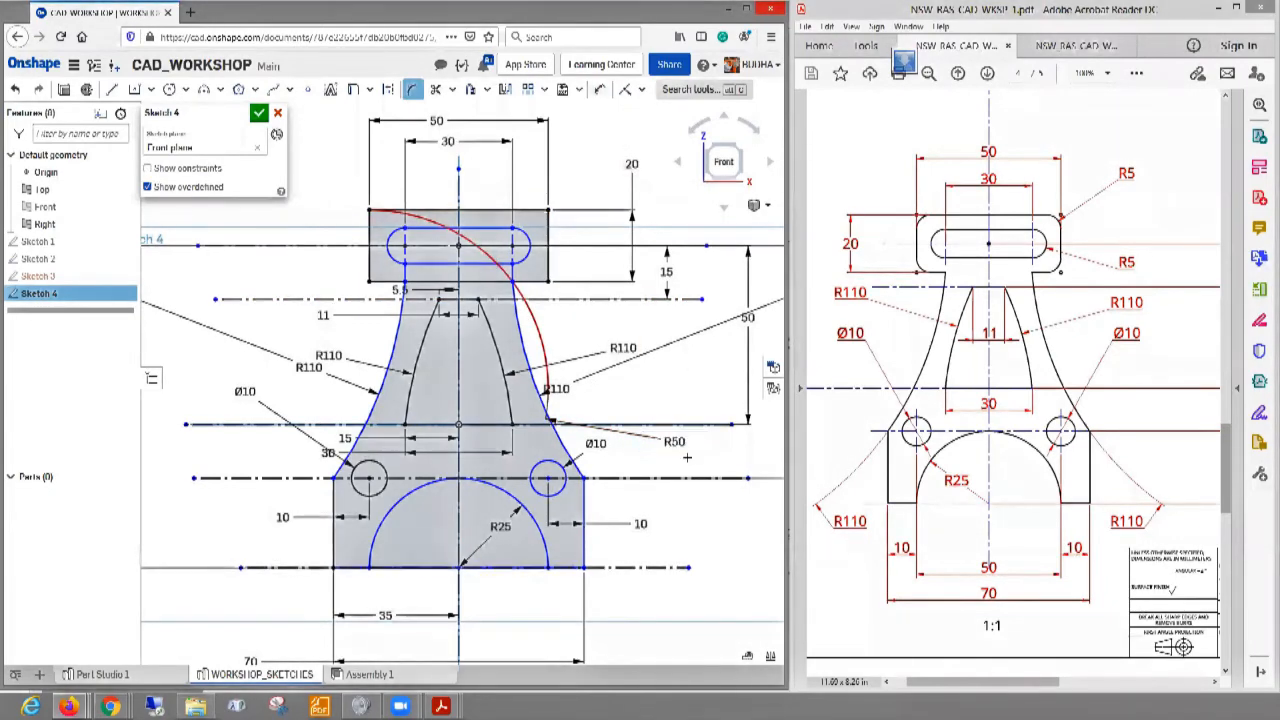
key(Return)
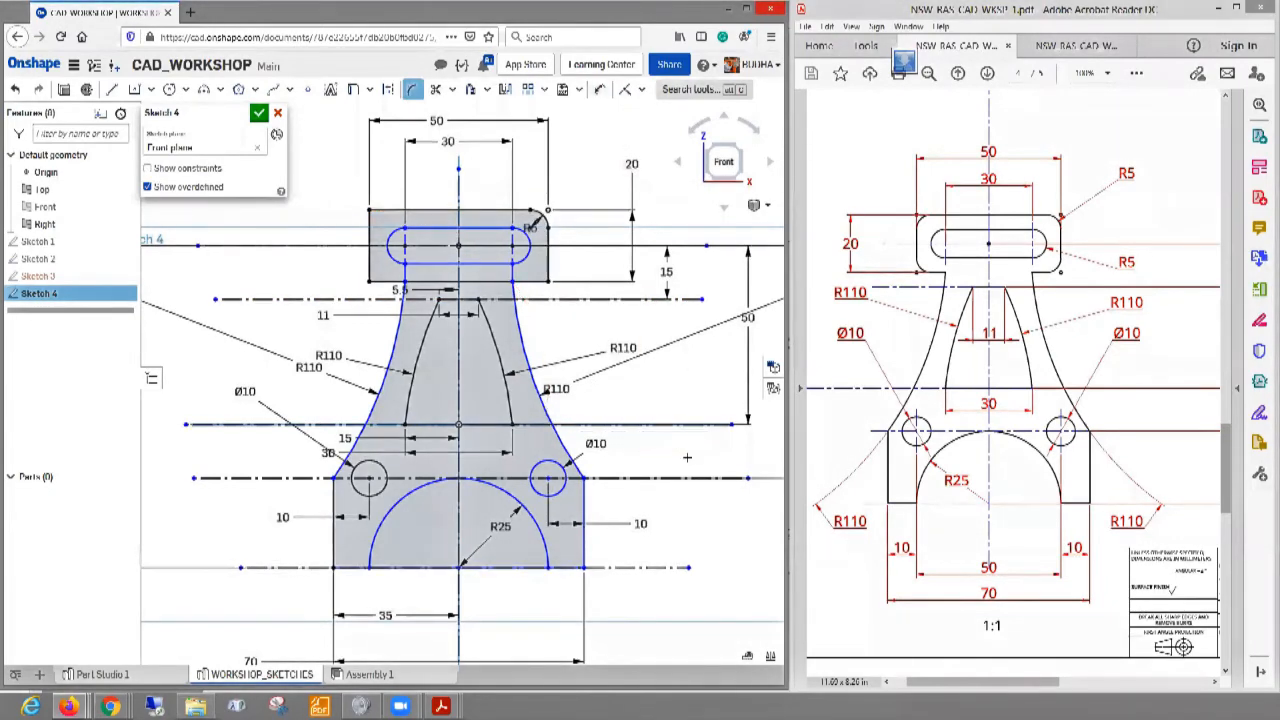
- Fillet the slotted head's remaining three corners with a 5 mm radius and finish the sketch
click(371, 225)
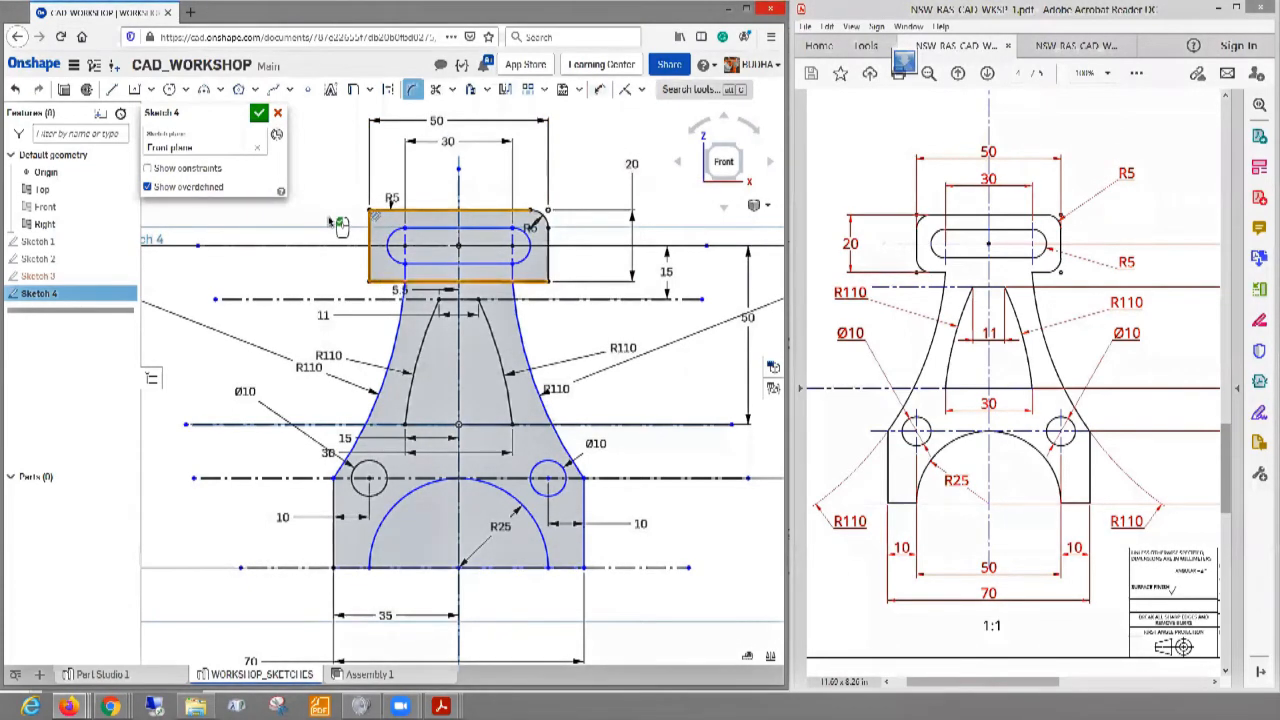
click(390, 285)
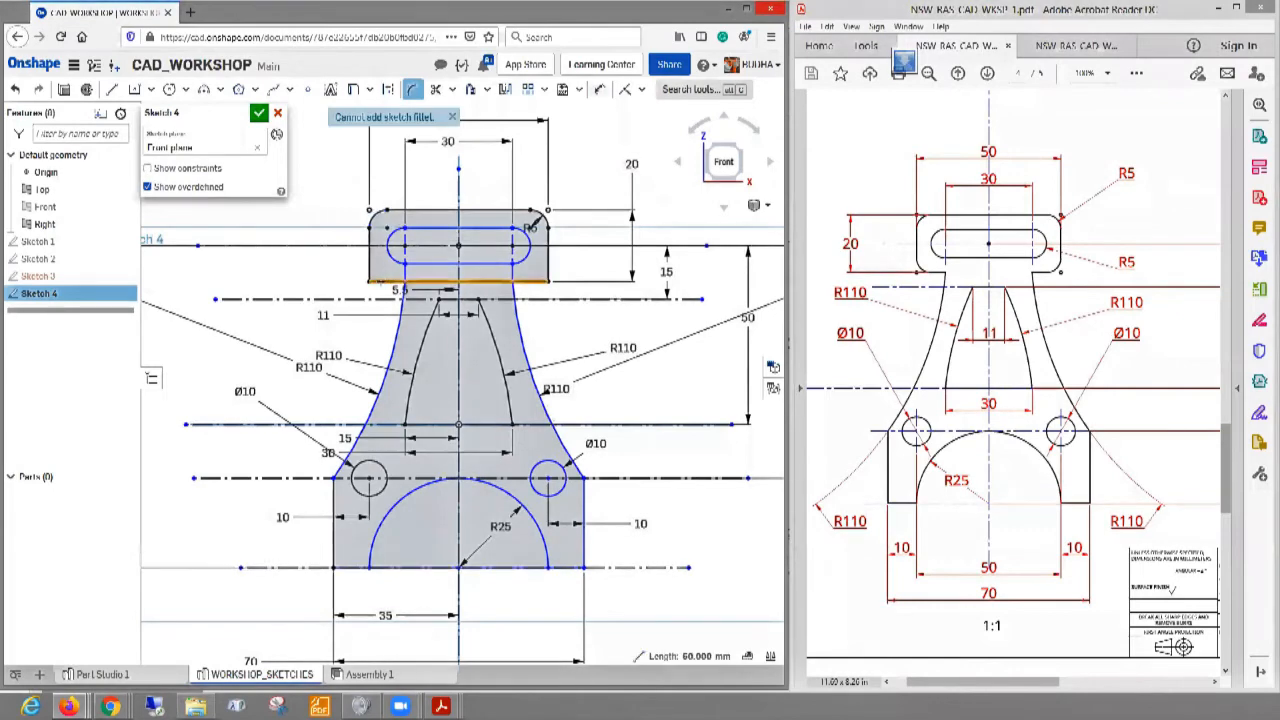
click(370, 245)
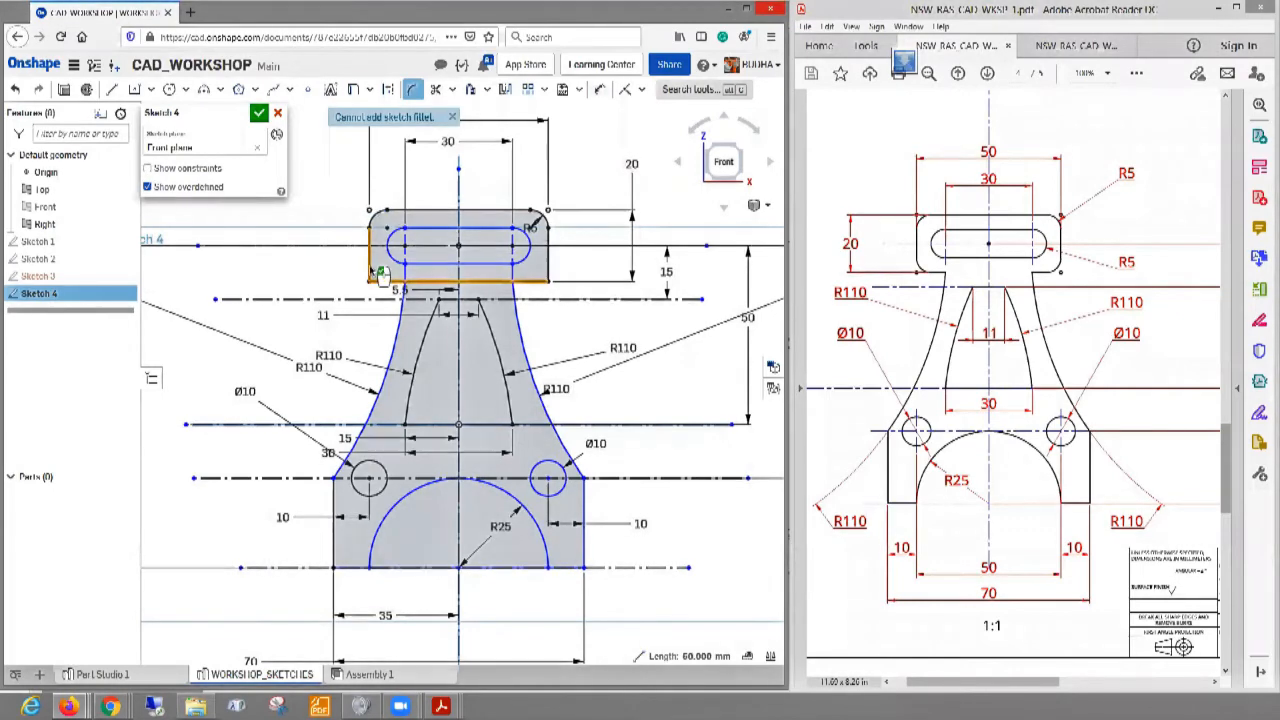
click(318, 226)
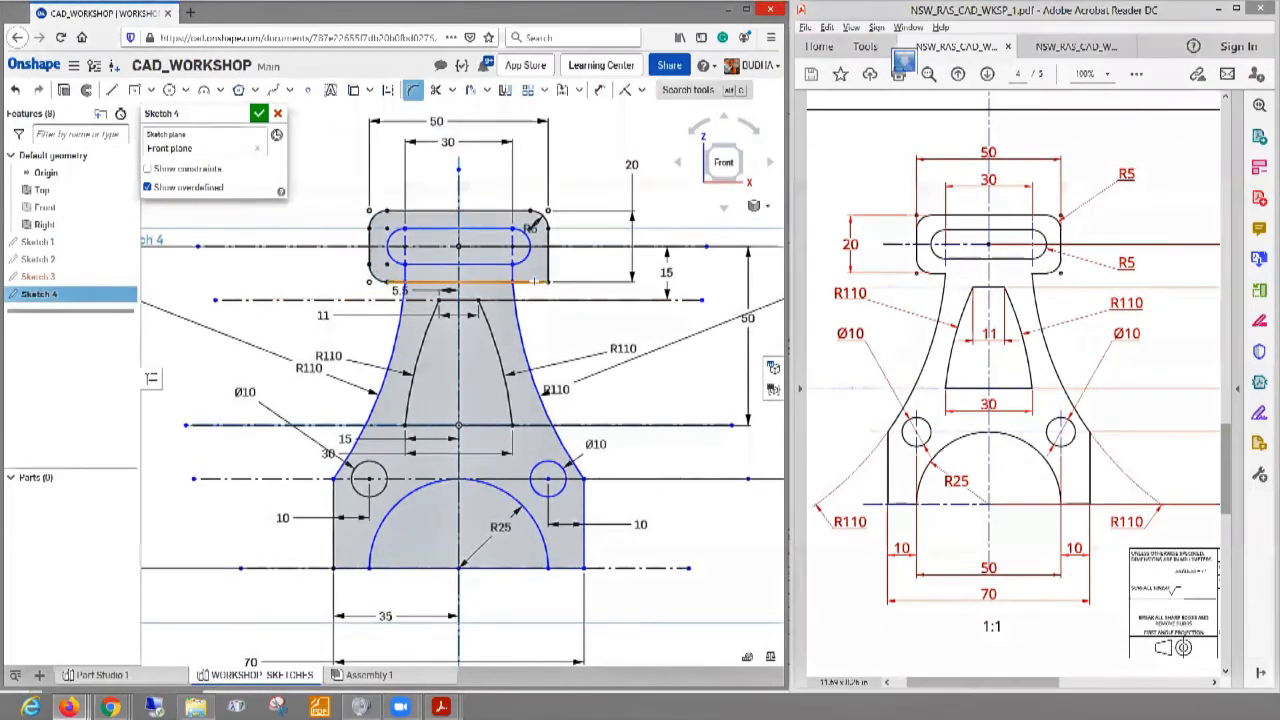
click(548, 262)
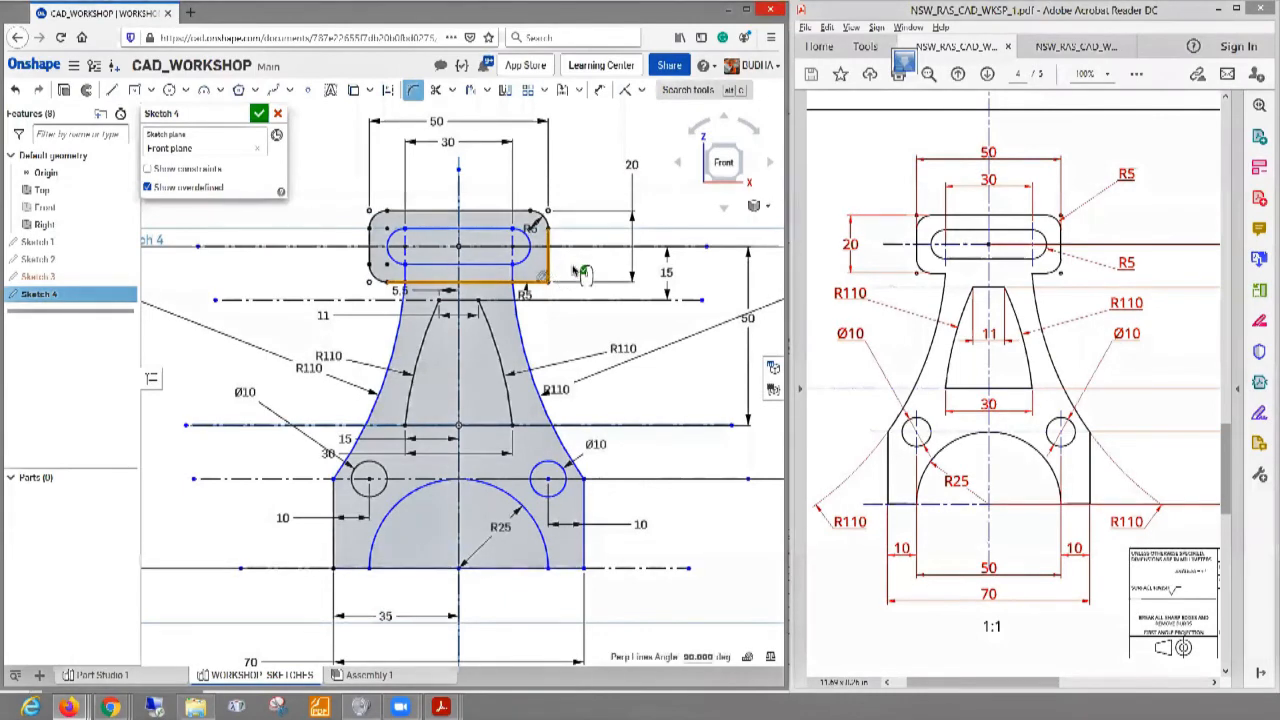
click(580, 270)
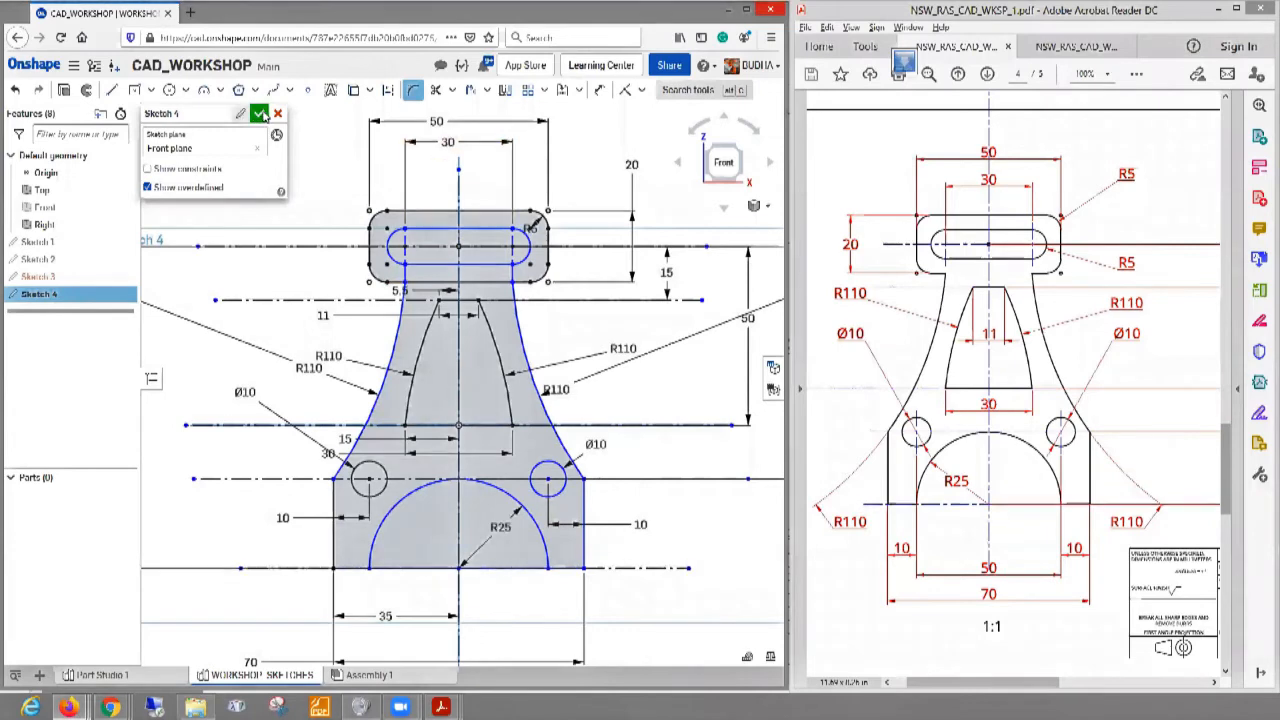
click(259, 113)
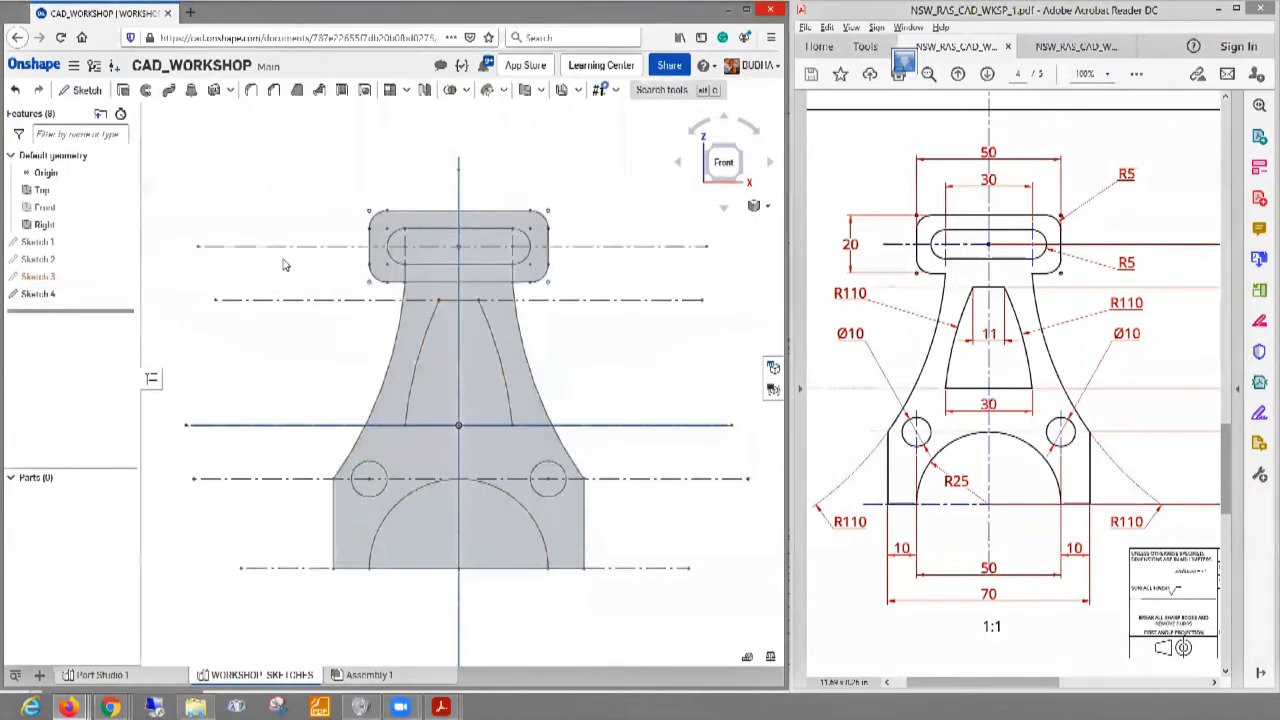
- Edit Sketch 4 to trim the base line segment spanning the R25 arch, and finish the sketch
right_click(48, 294)
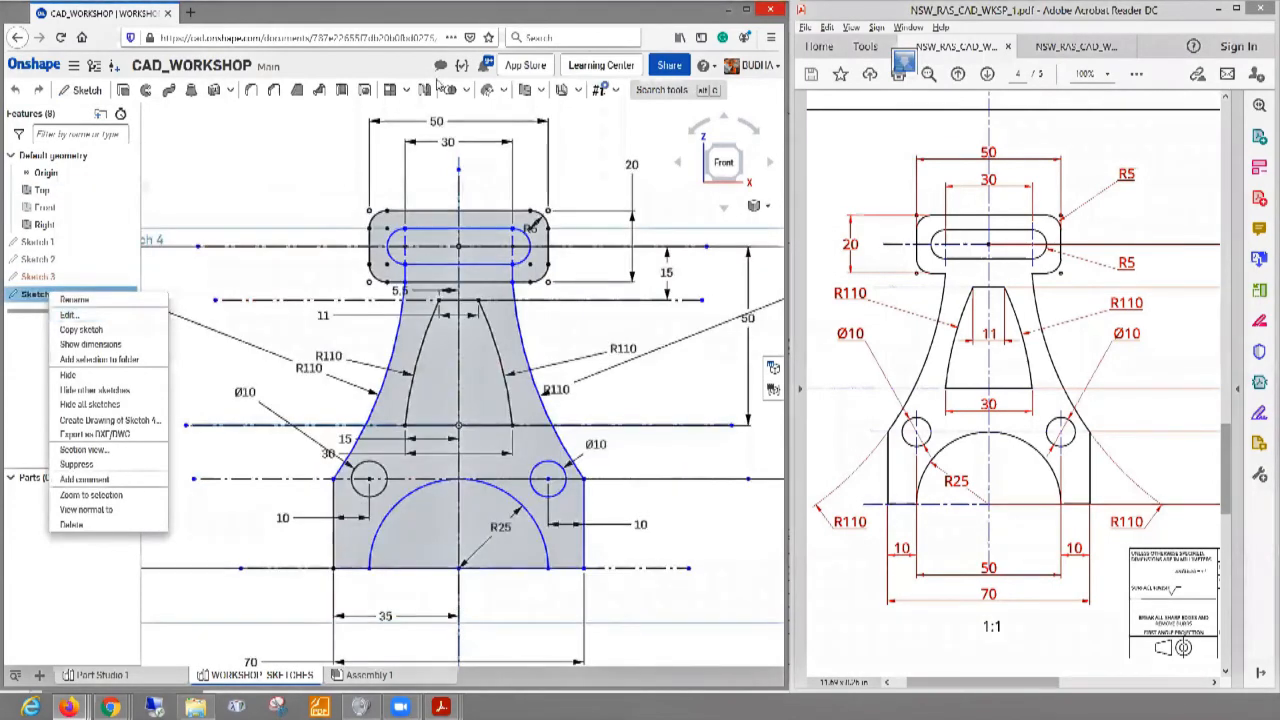
click(452, 568)
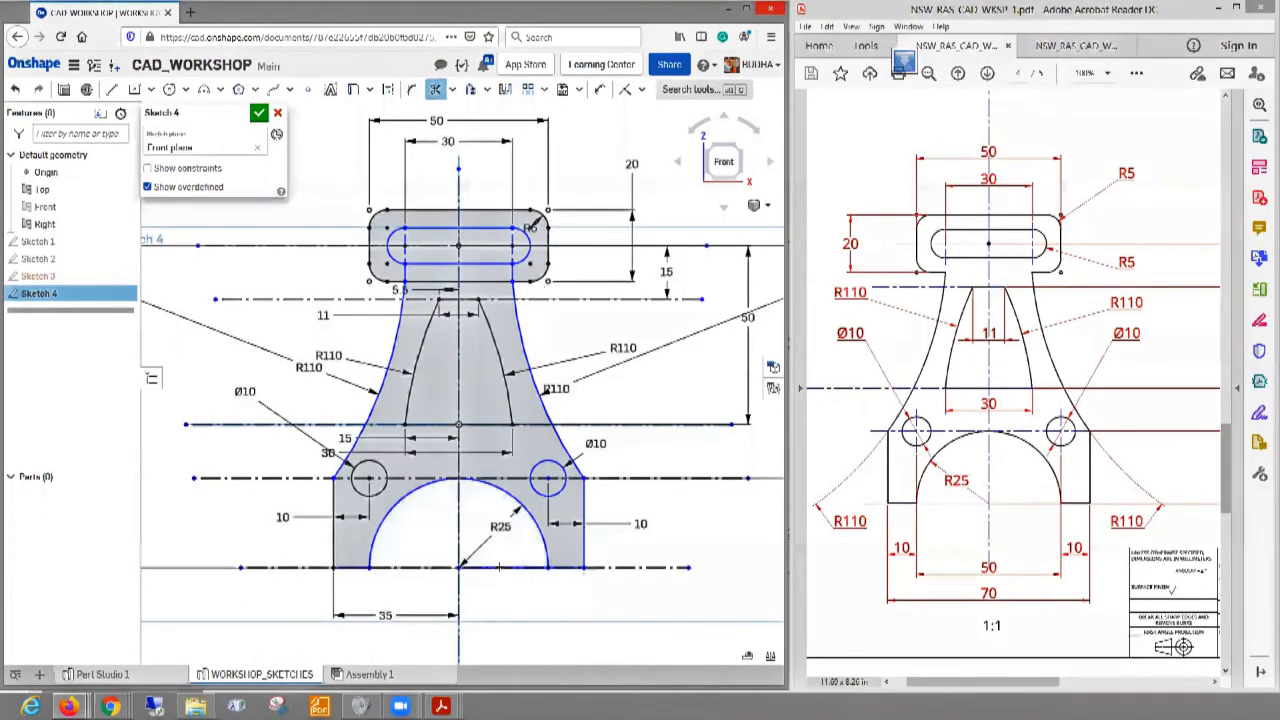
click(502, 567)
click(259, 113)
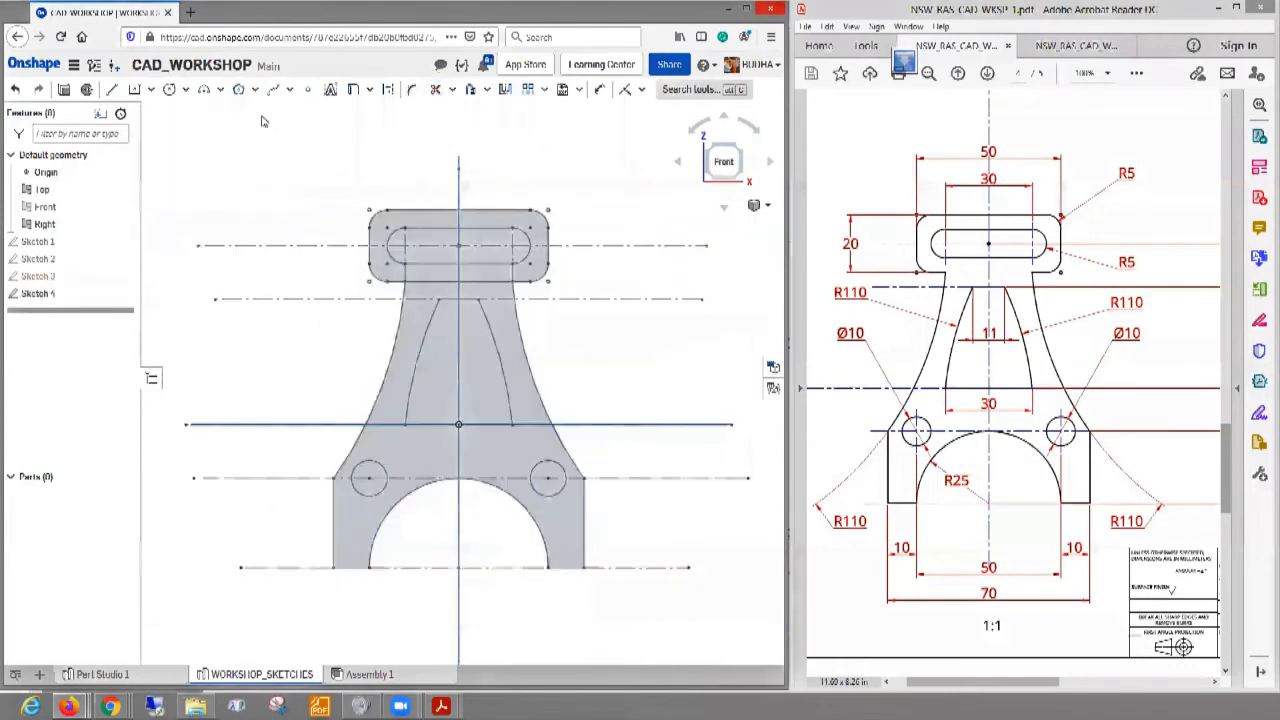
click(38, 293)
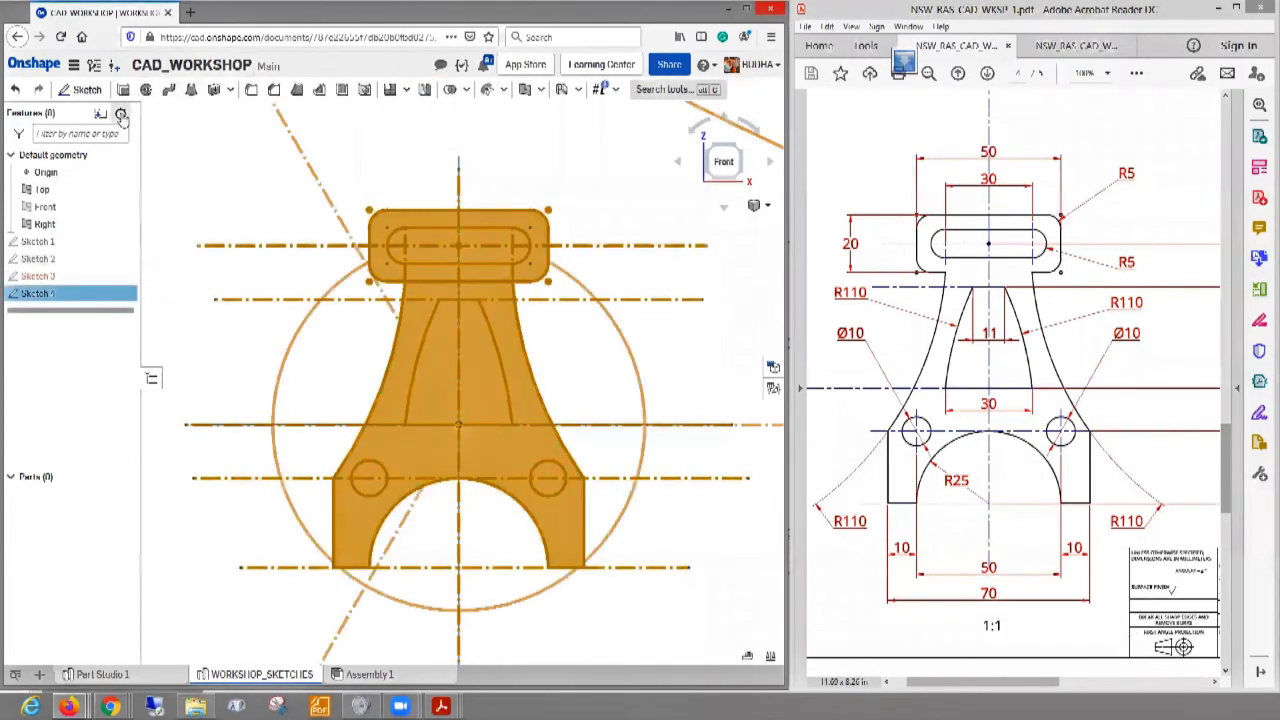
click(47, 317)
click(40, 293)
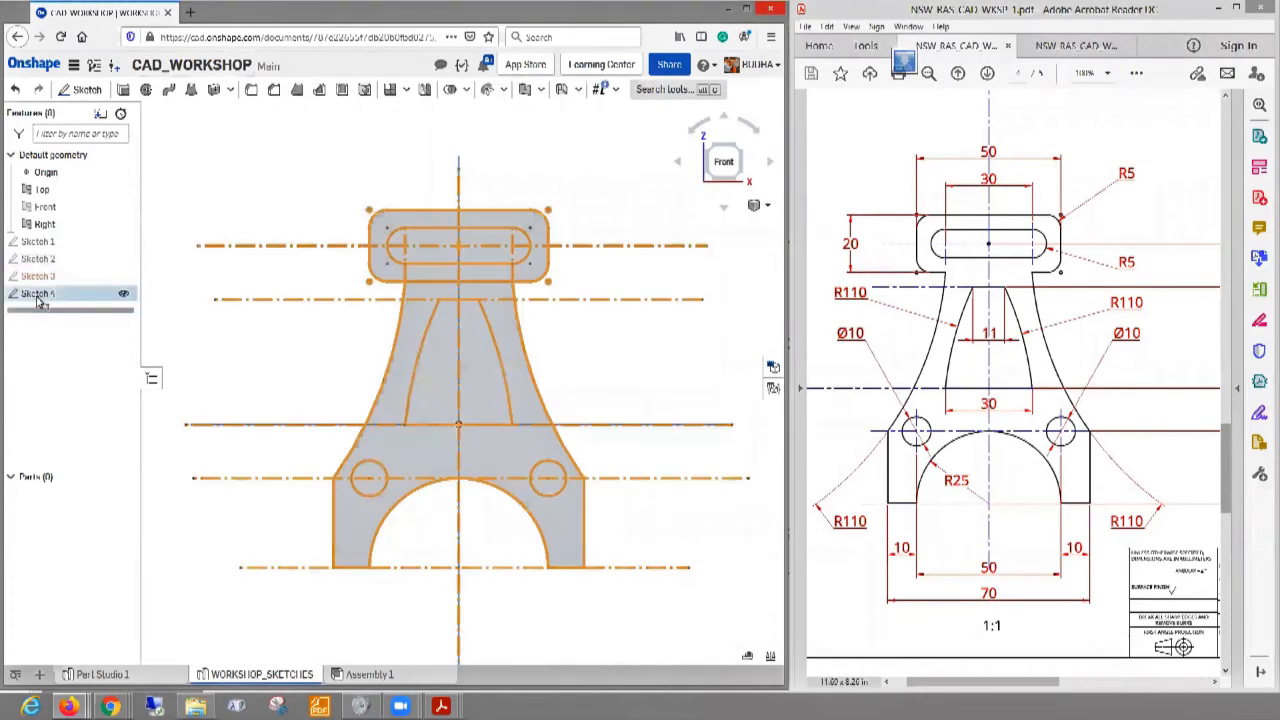
click(123, 90)
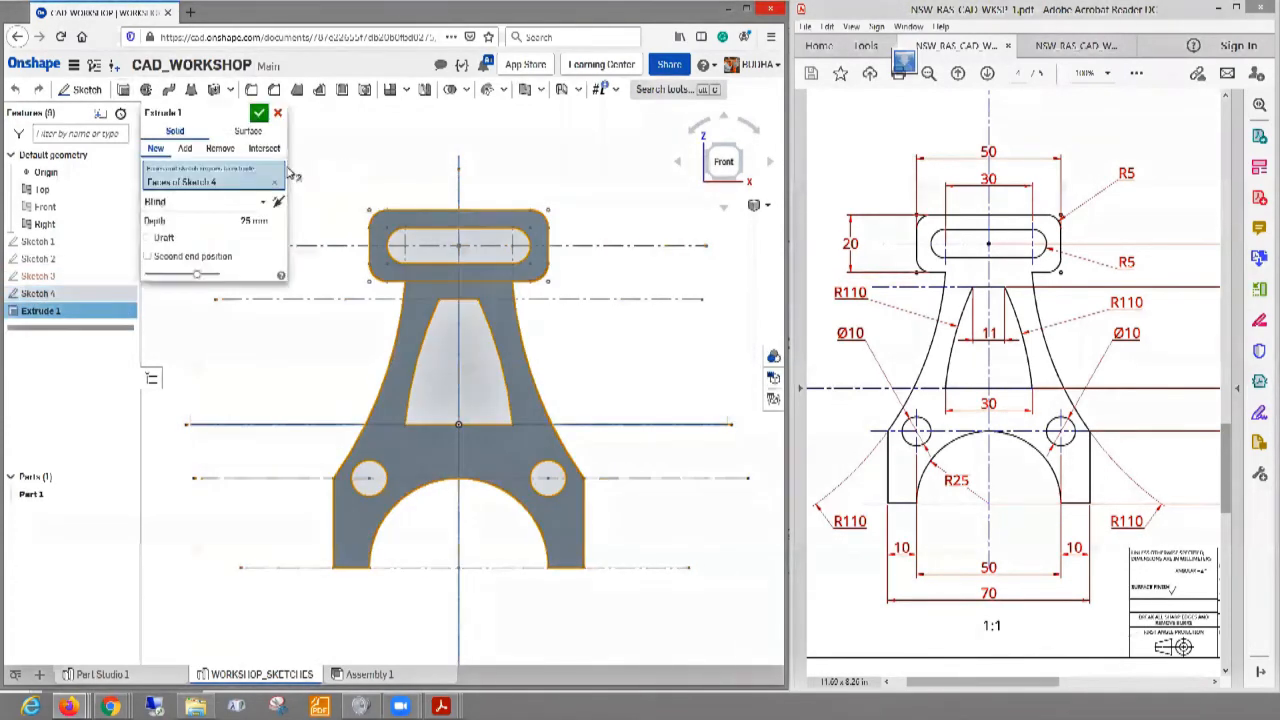
click(277, 113)
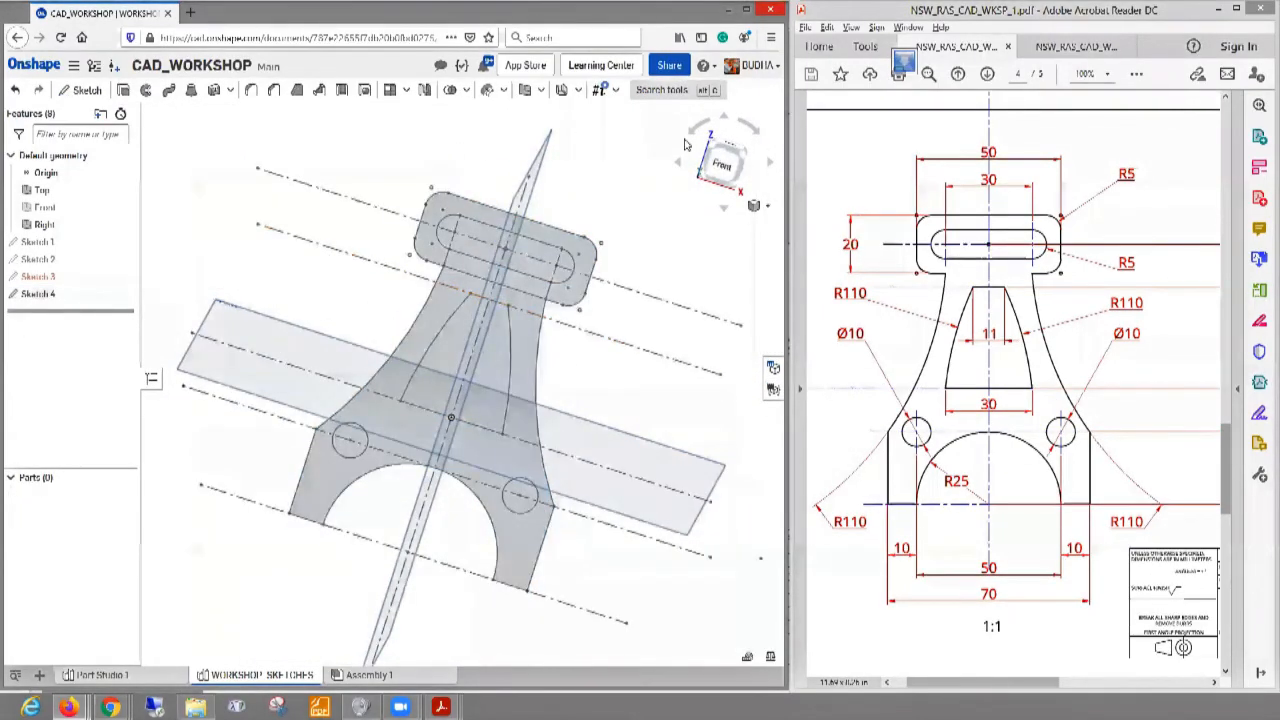
click(722, 163)
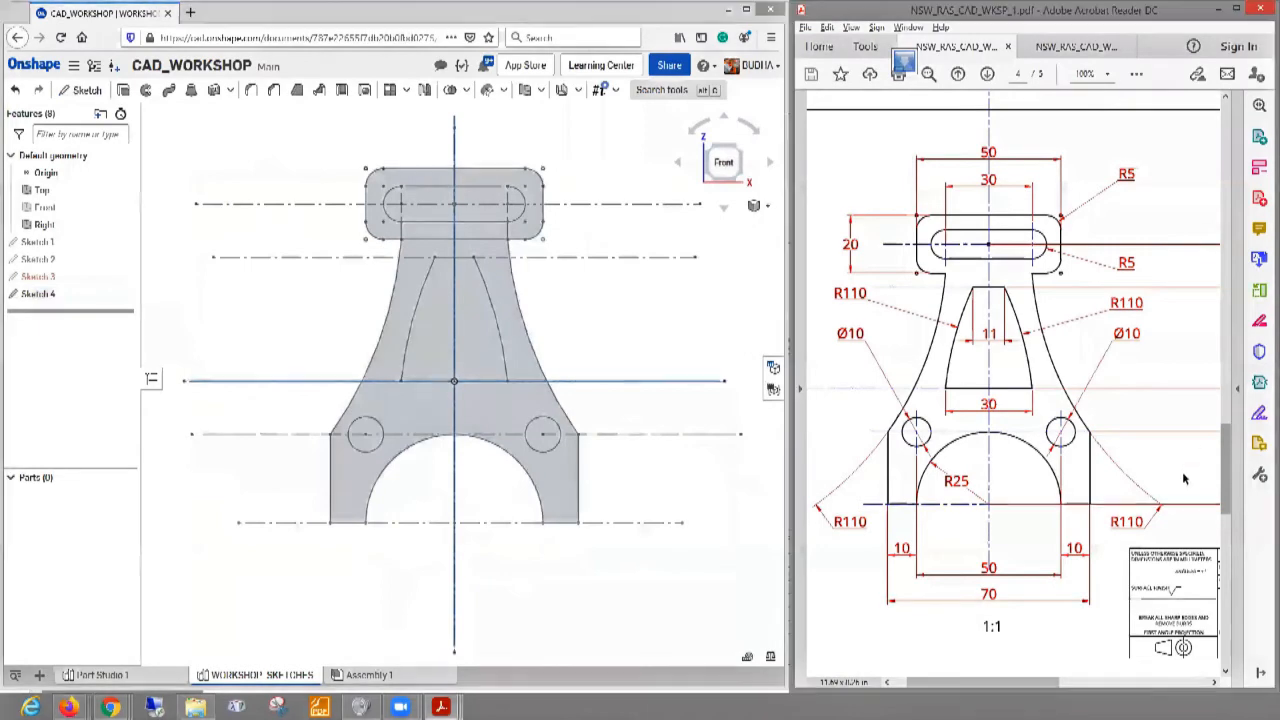
- Examine the drawing of the flanged disc with the curved slot on page 5 of the PDF, comparing it with the bracket page
scroll(1027, 387, down, 5)
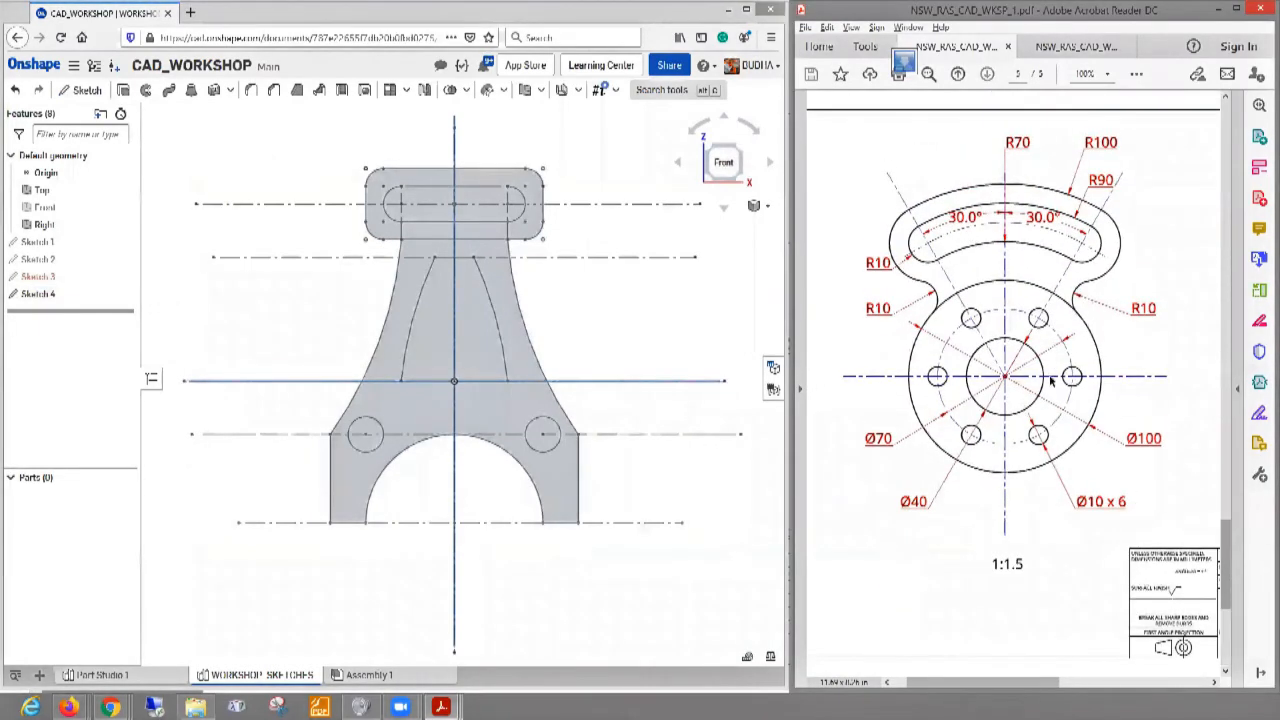
scroll(1051, 381, up, 1)
scroll(1051, 381, up, 1)
scroll(1051, 381, down, 2)
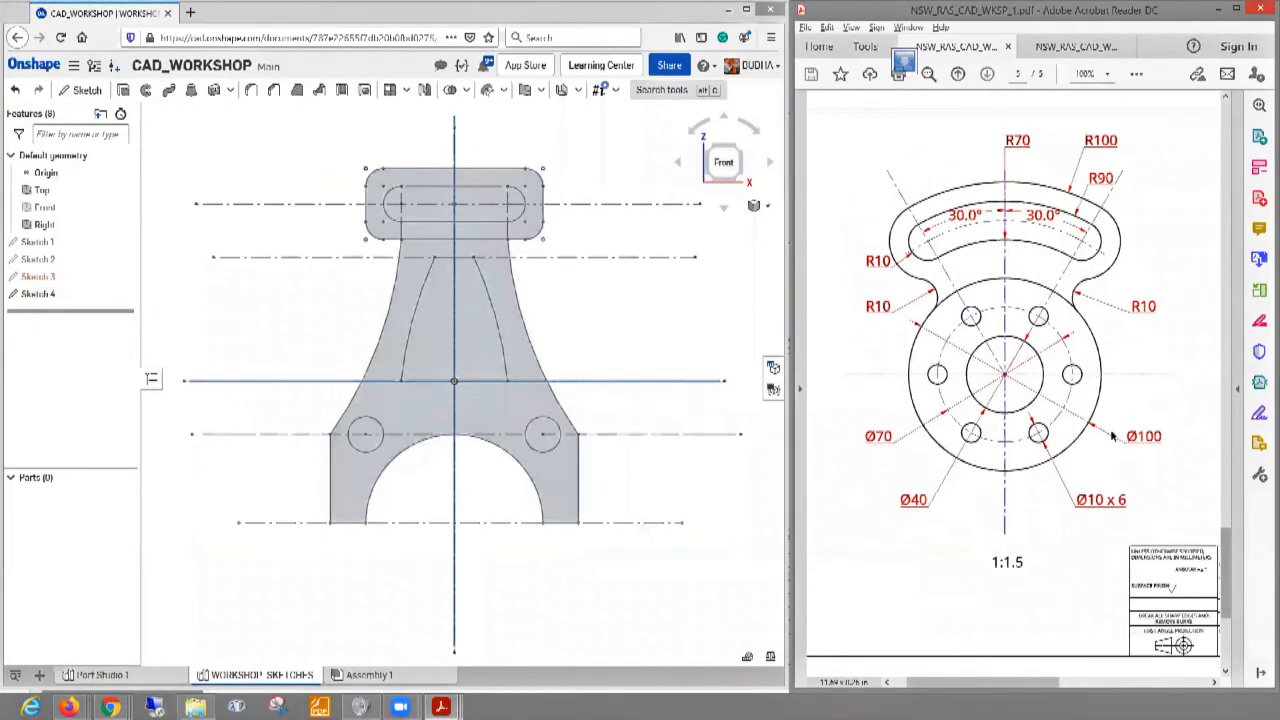
scroll(1035, 510, up, 4)
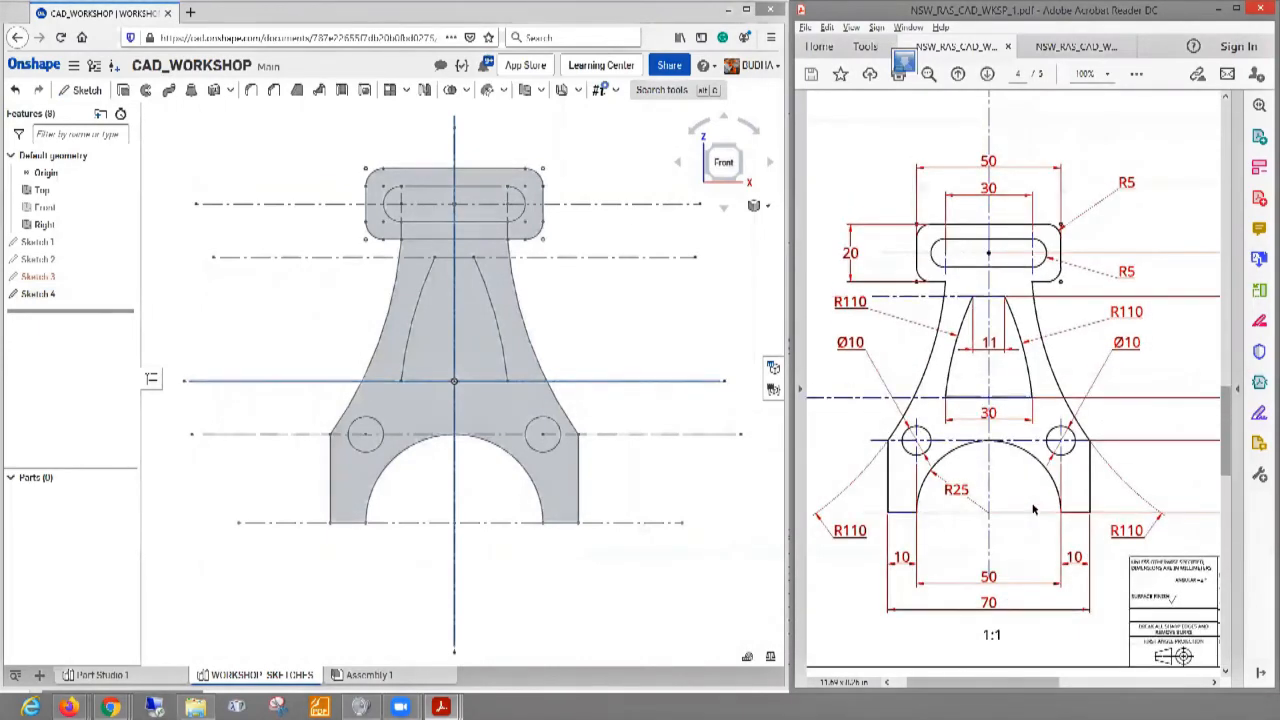
scroll(1035, 510, down, 5)
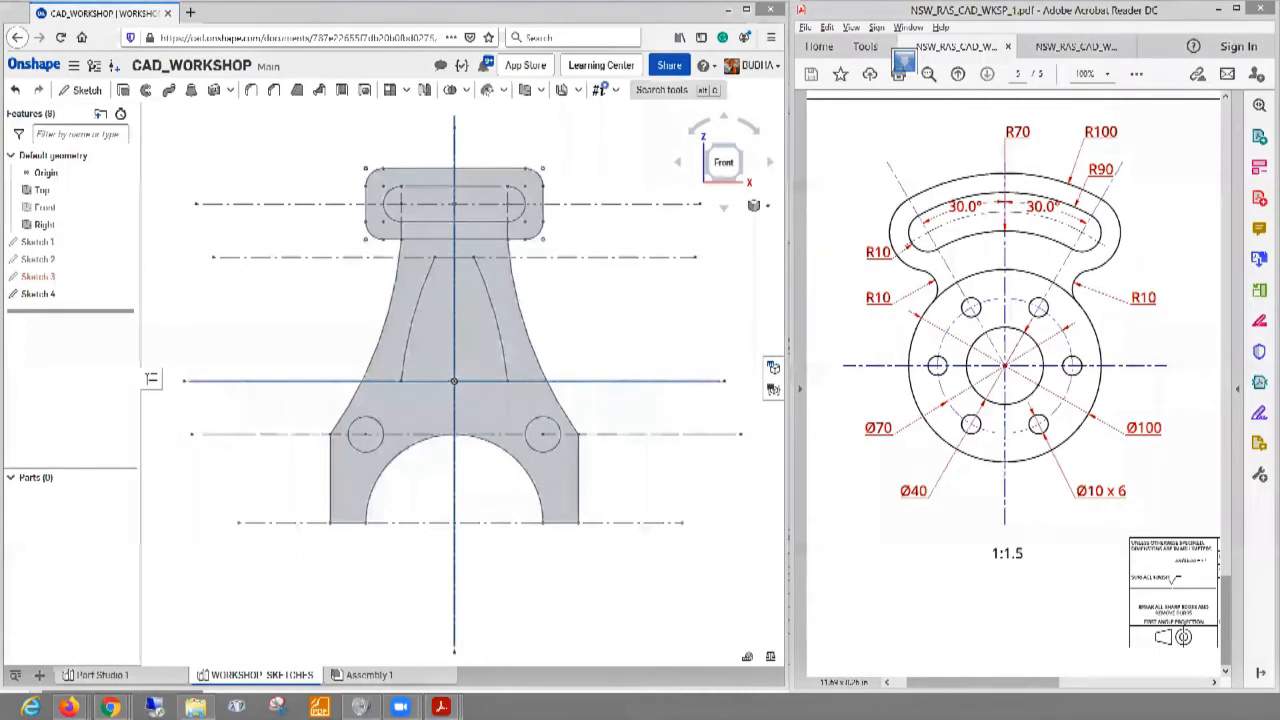
key(ctrl+a)
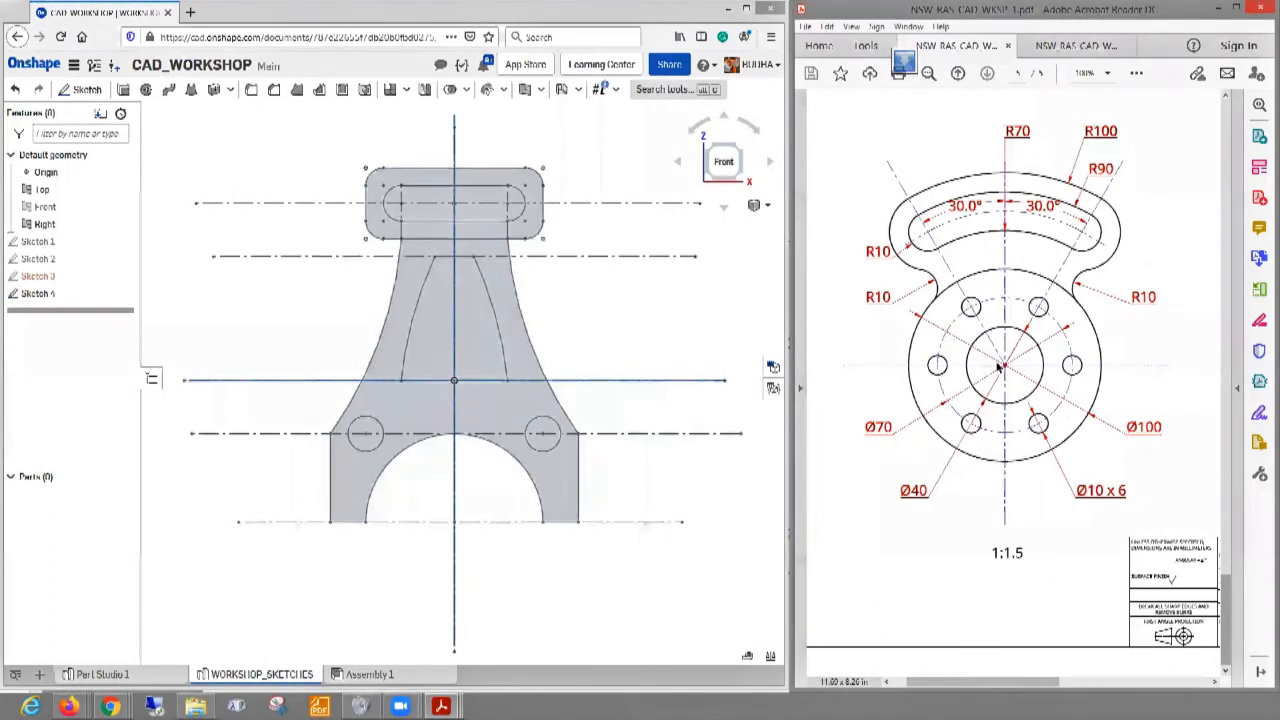
scroll(1109, 331, up, 1)
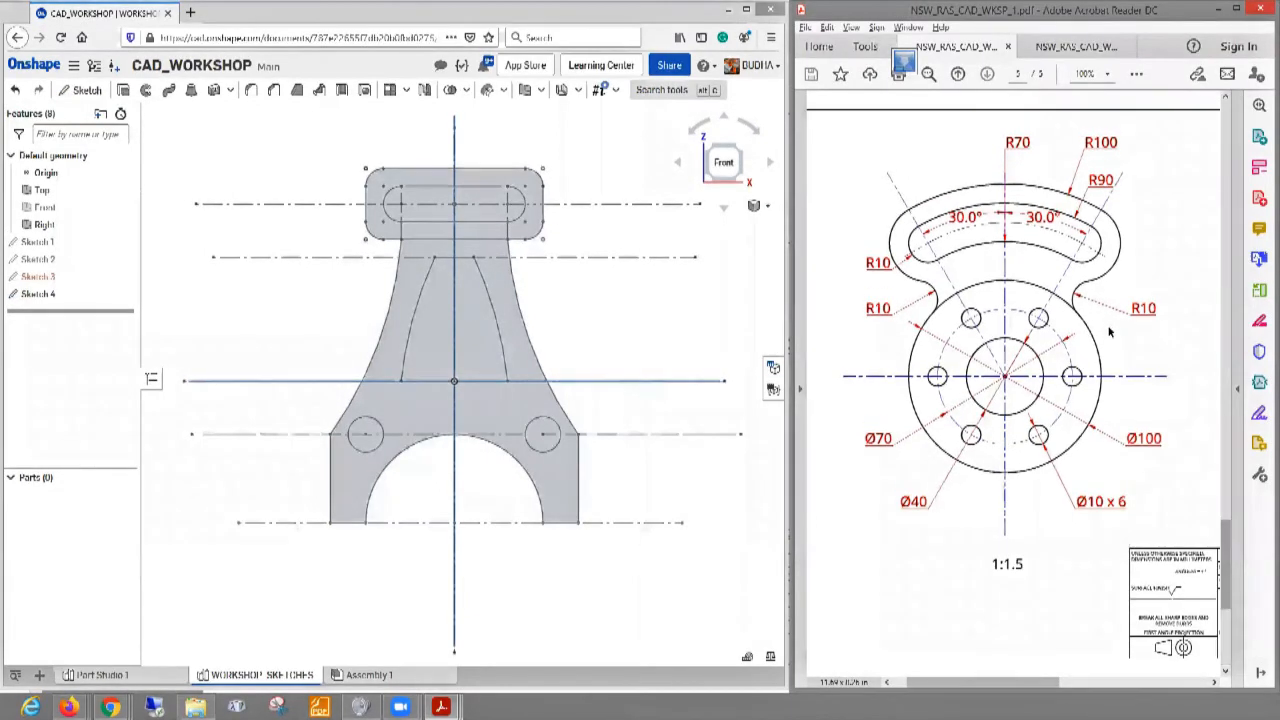
scroll(1109, 331, down, 1)
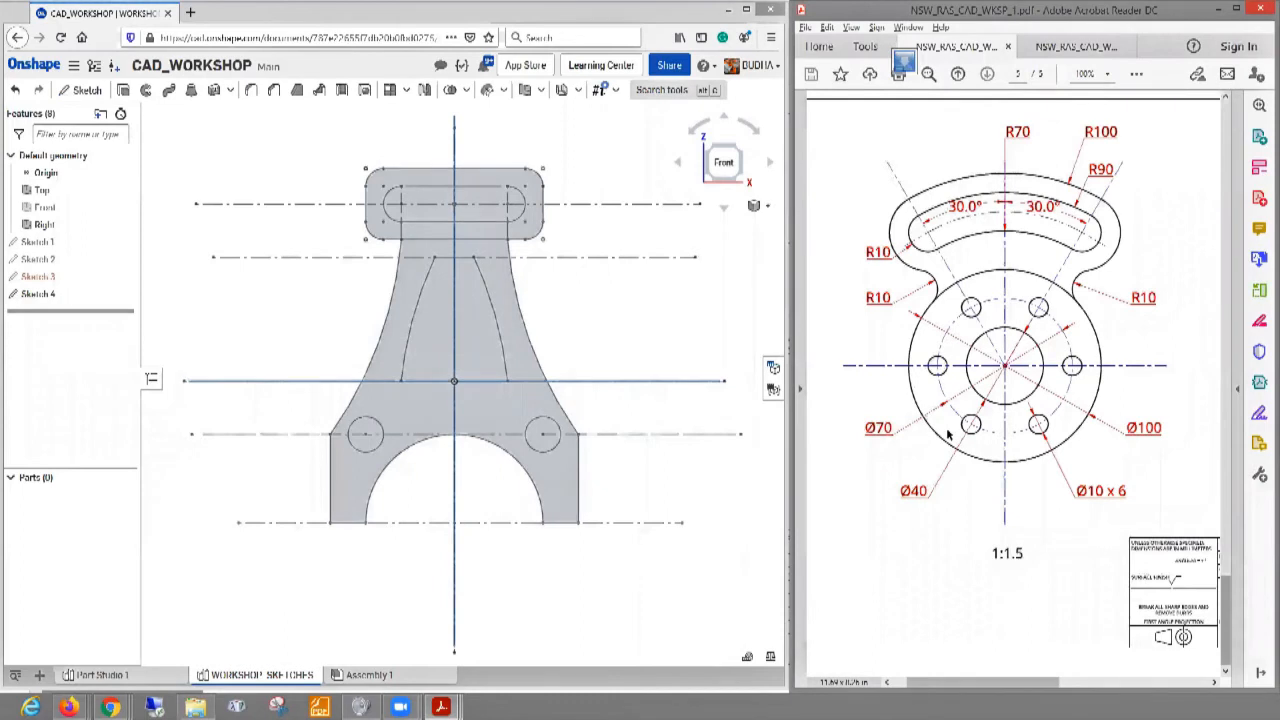
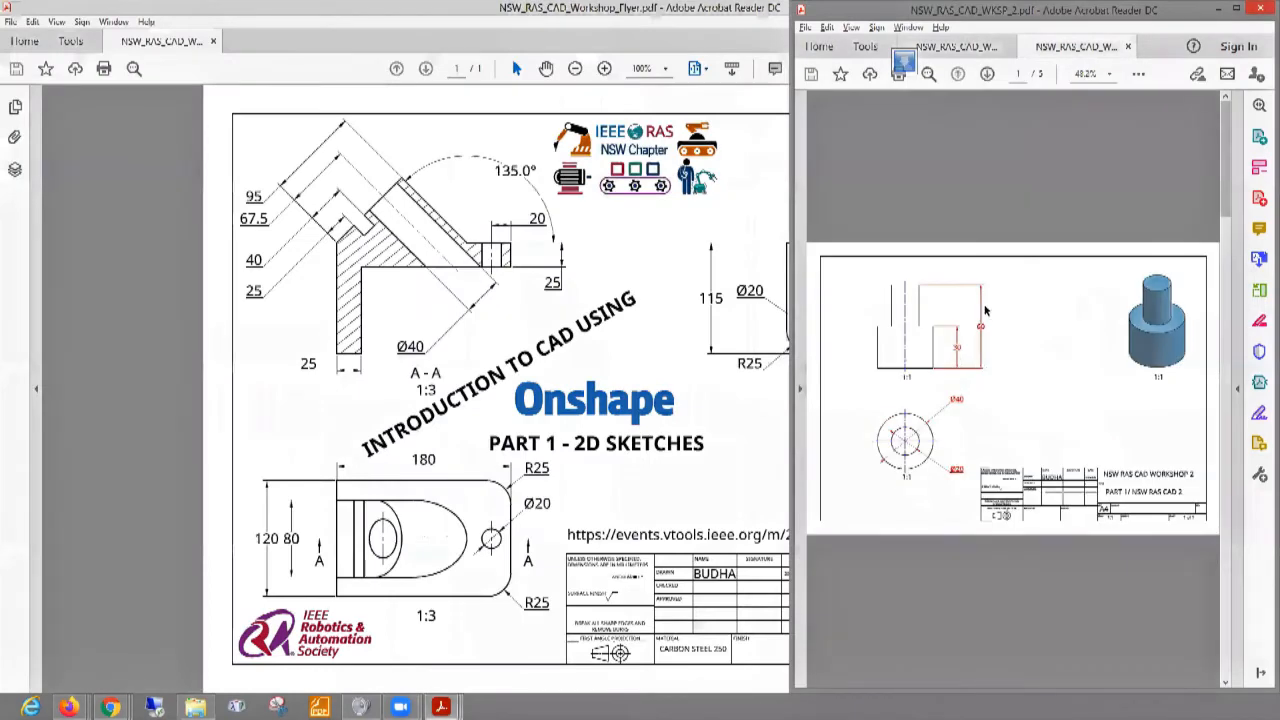
- Look through the part drawings in NSW_RAS_CAD_WKSP_2.pdf and return to its first page
scroll(985, 311, down, 2)
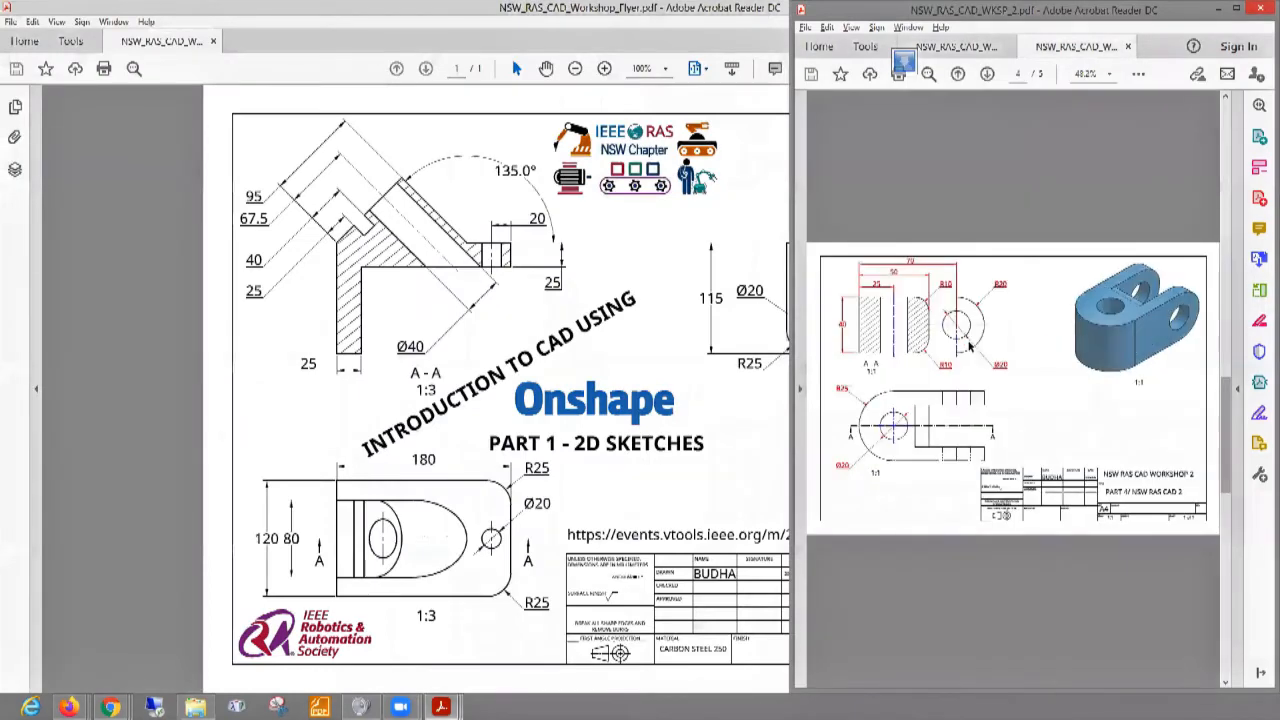
scroll(970, 340, up, 1)
scroll(969, 347, down, 1)
scroll(969, 348, up, 2)
scroll(969, 348, down, 4)
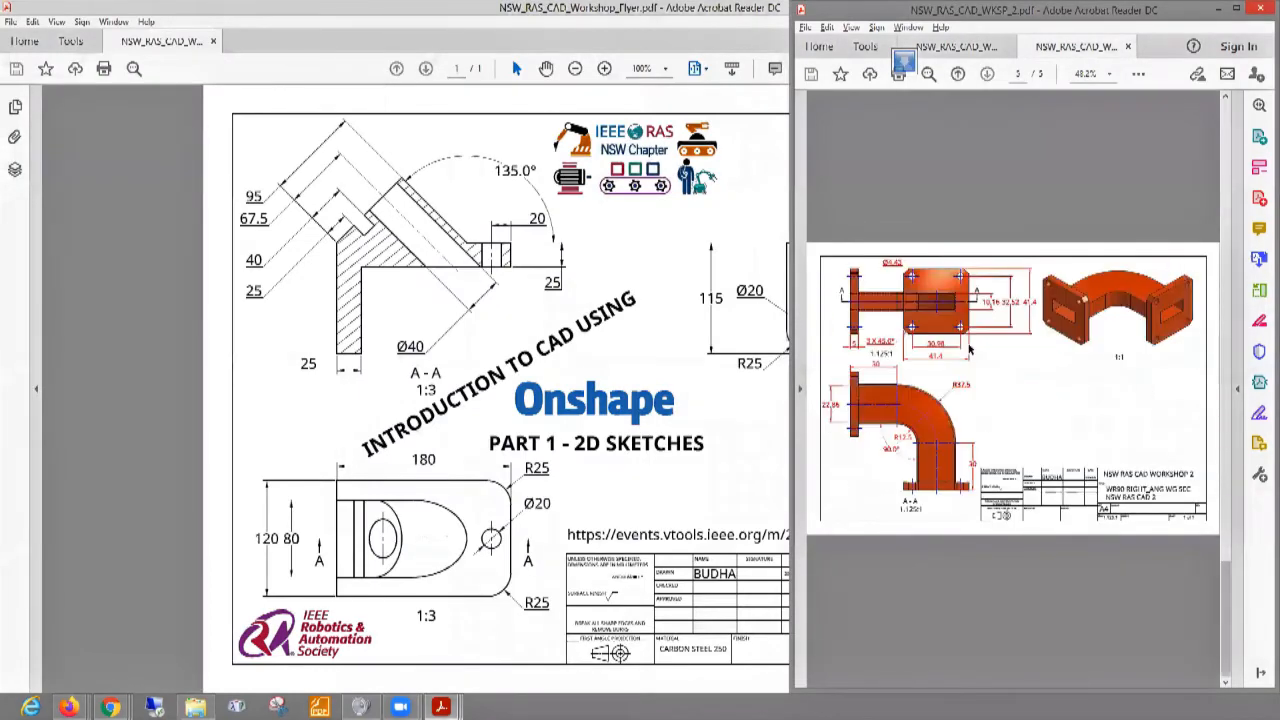
scroll(969, 349, up, 4)
scroll(969, 347, down, 3)
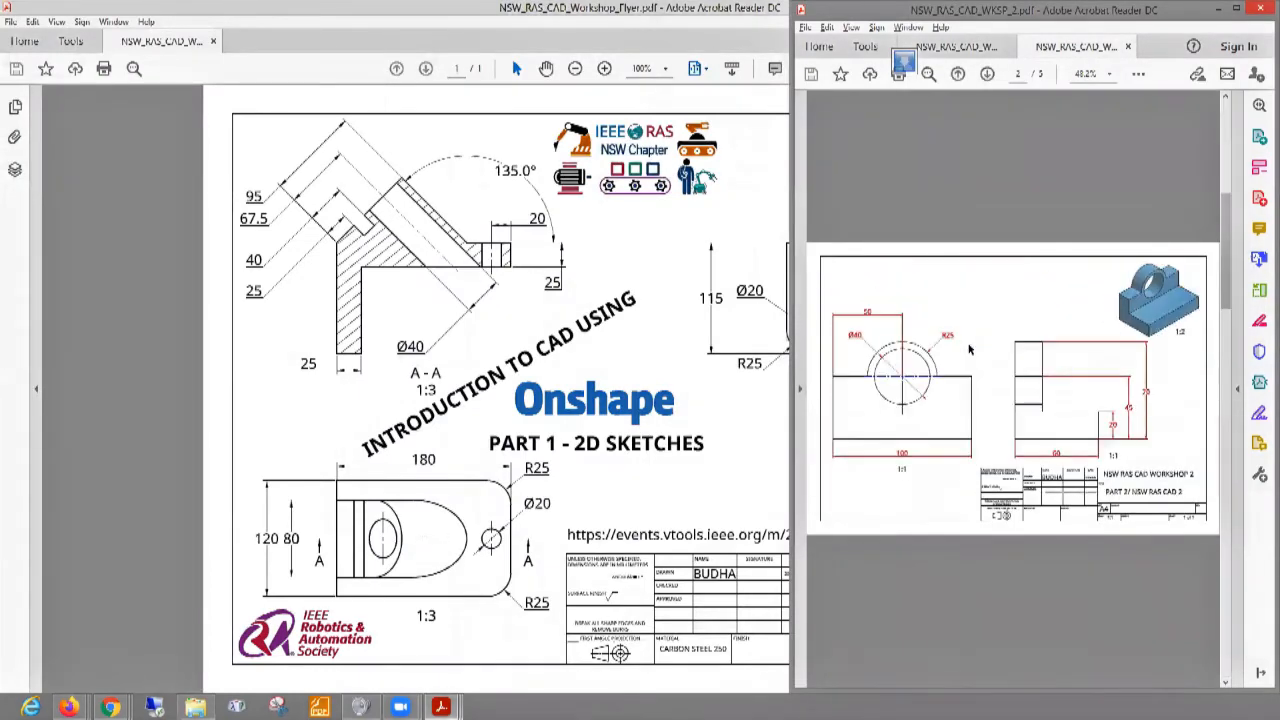
scroll(969, 347, up, 3)
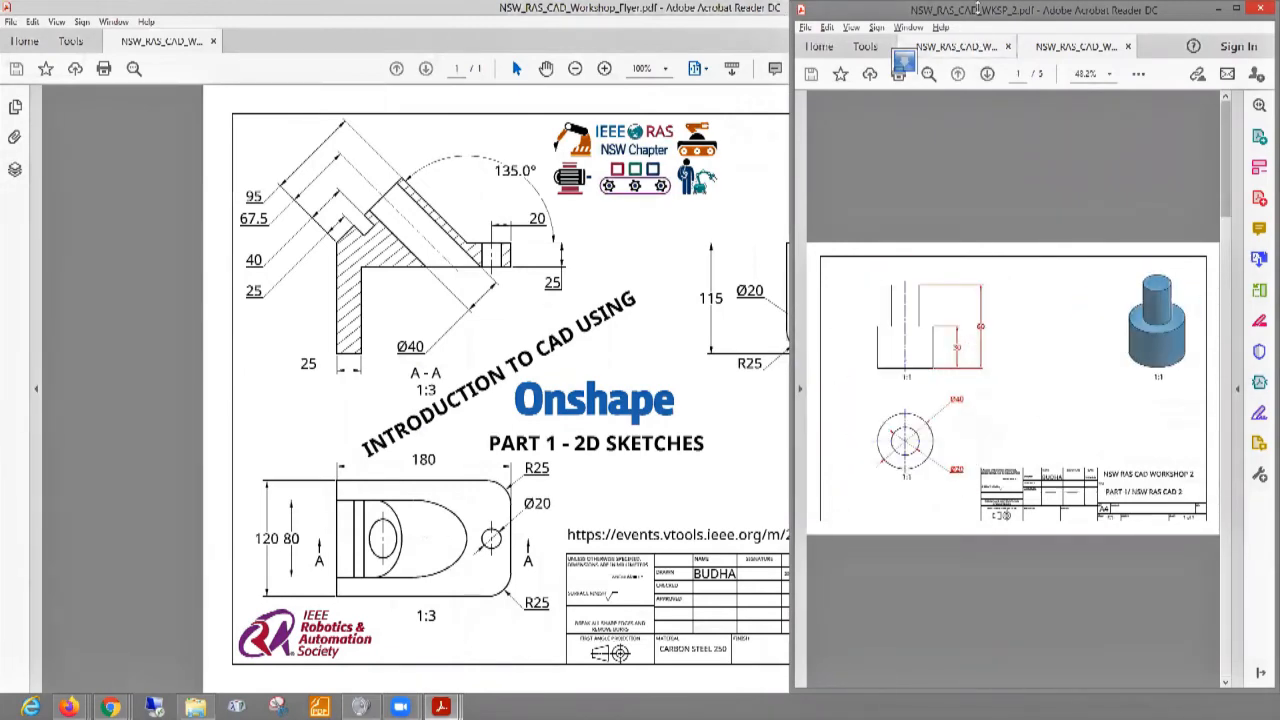
- Bring back the CAD_WORKSHOP Onshape window beside NSW_RAS_CAD_WKSP_1.pdf, showing the curved-slot disc drawing on page 5
mouse_move(68, 707)
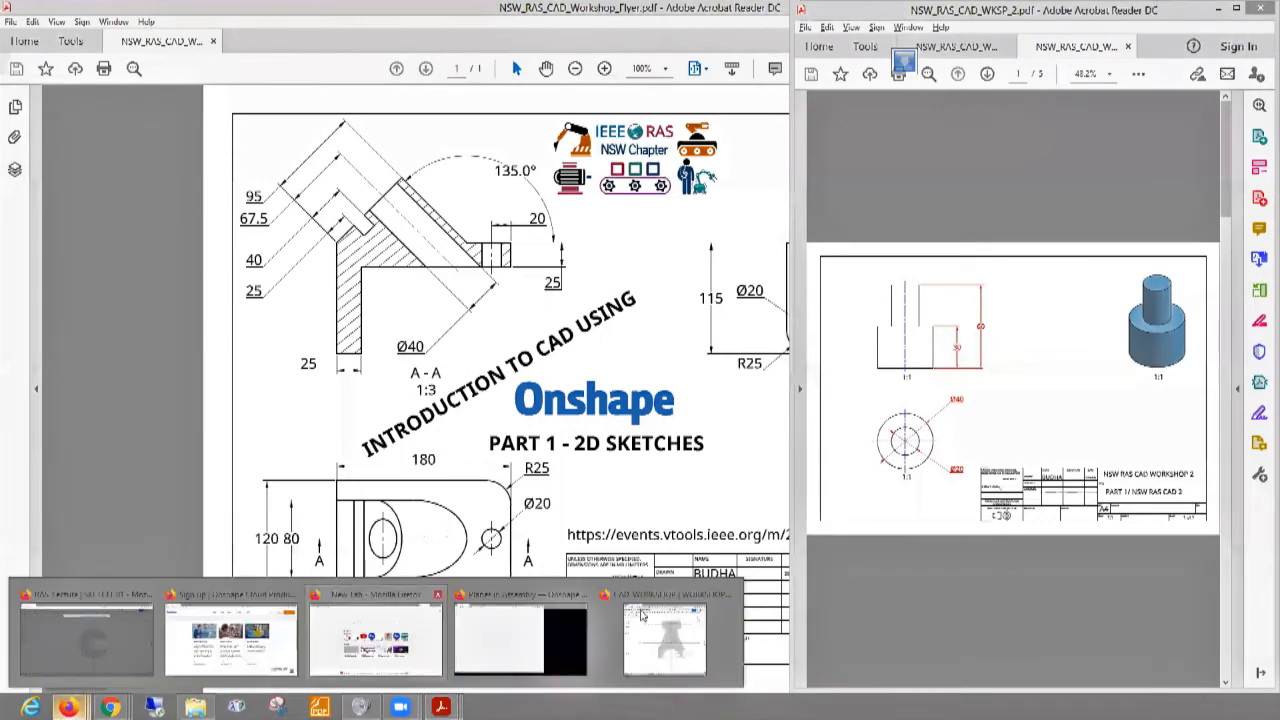
click(666, 635)
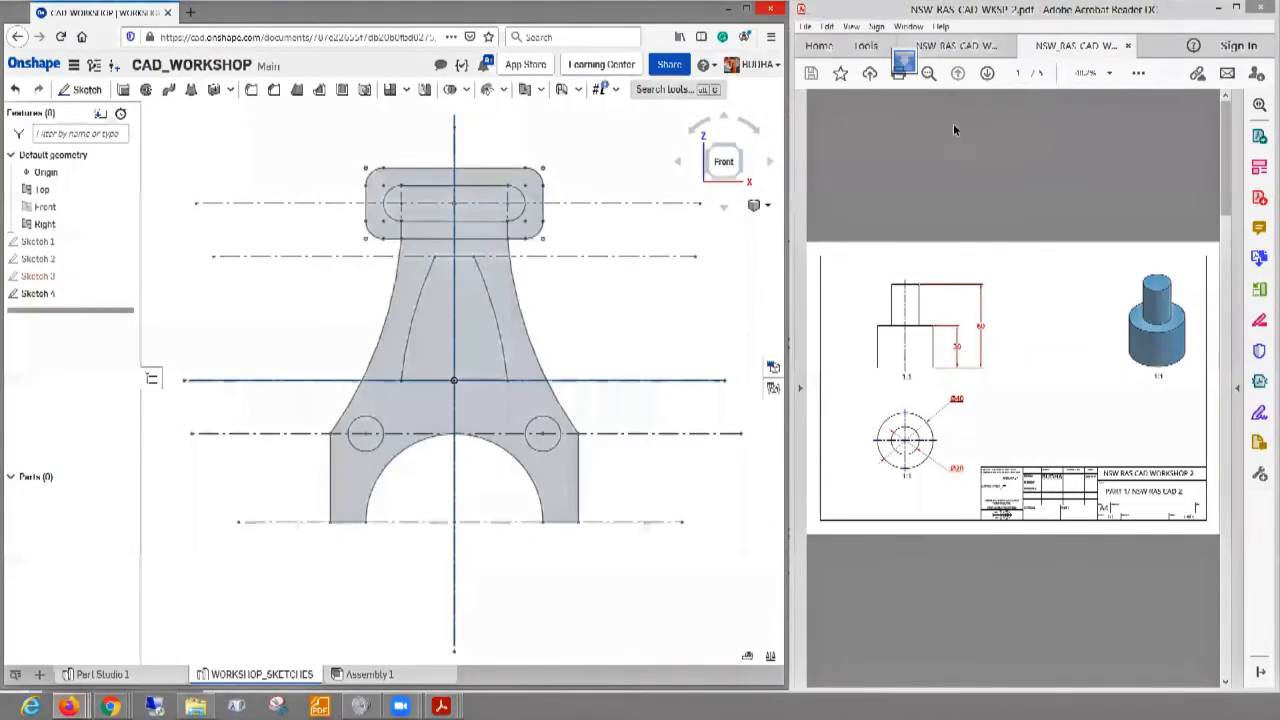
click(955, 45)
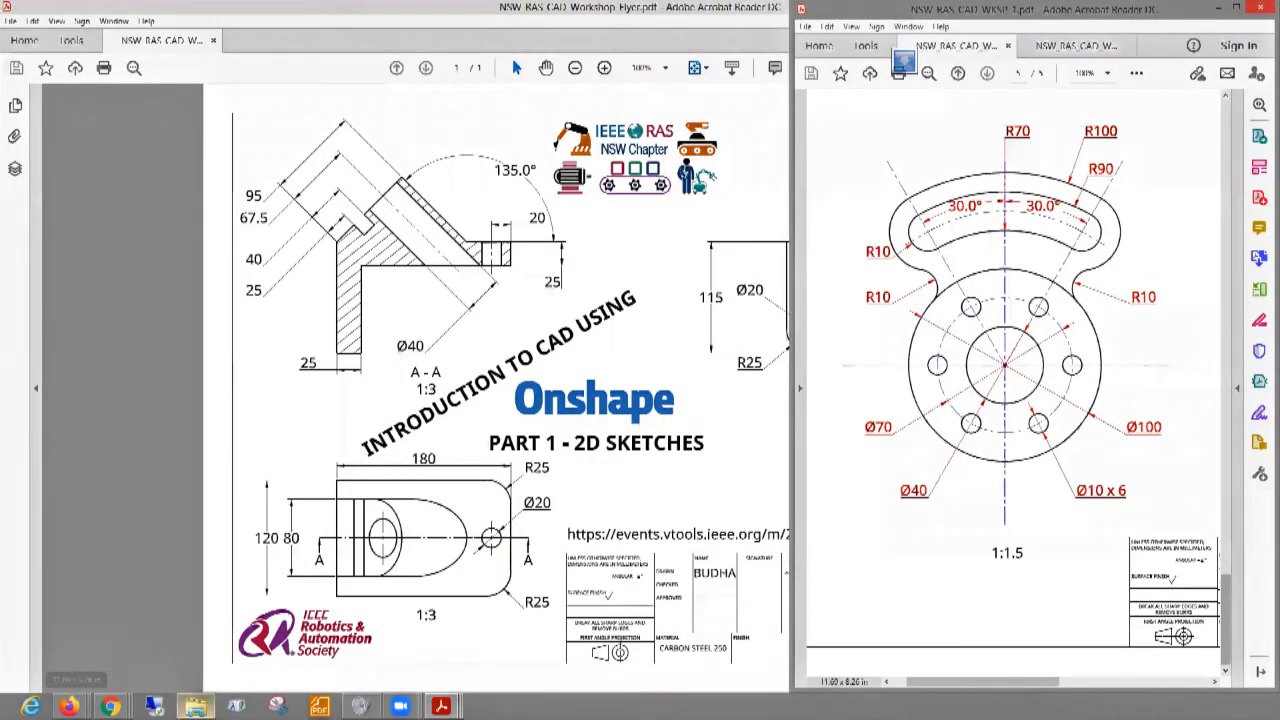
mouse_move(110, 707)
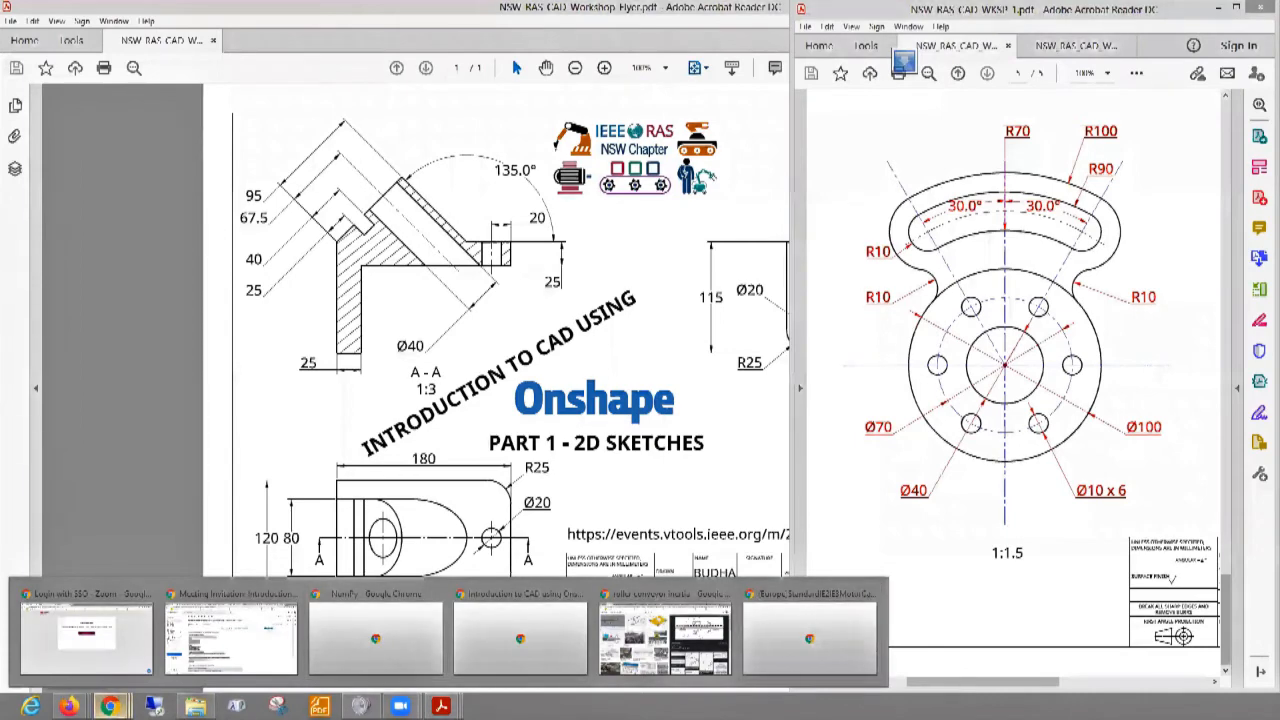
mouse_move(68, 707)
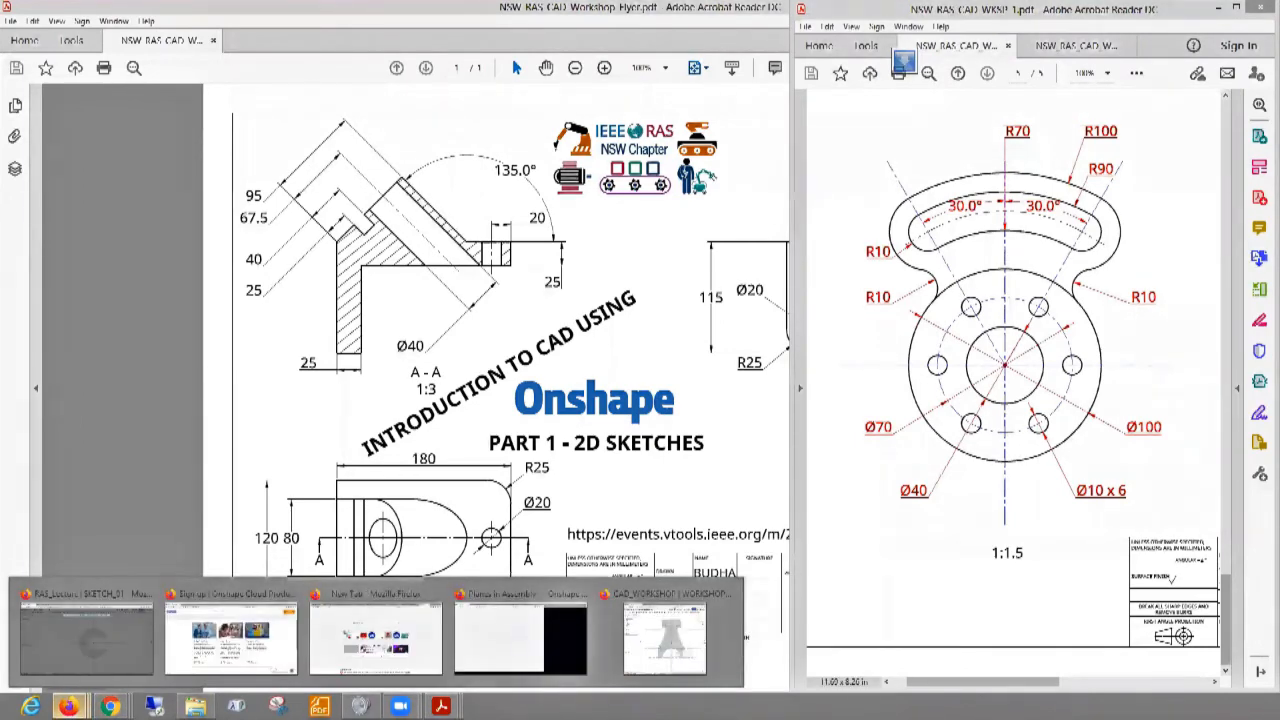
click(668, 634)
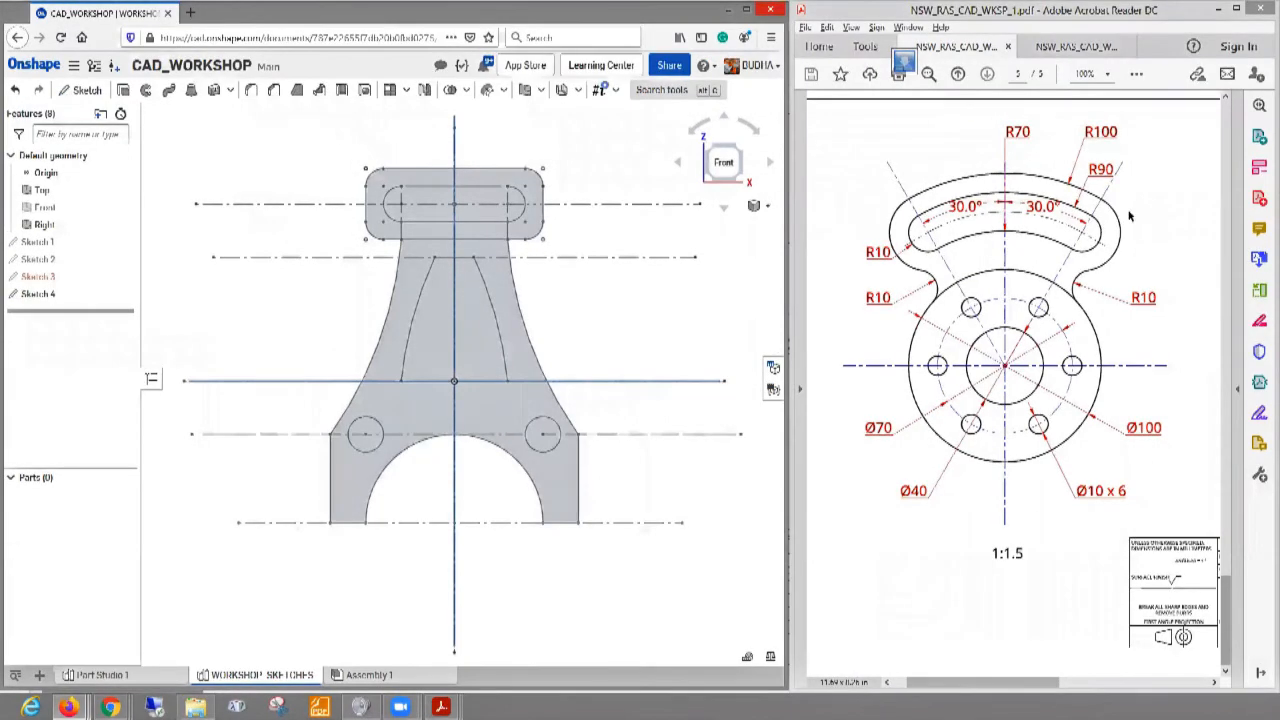
scroll(1105, 321, up, 10)
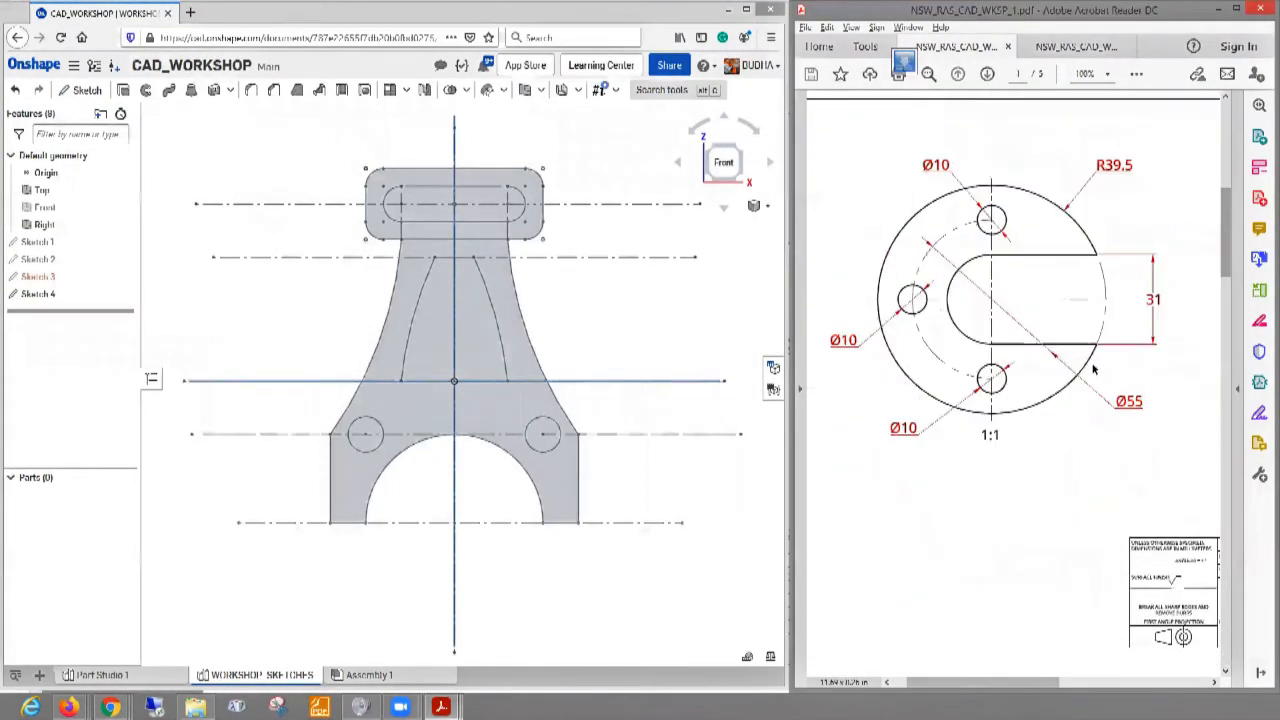
scroll(1093, 370, down, 8)
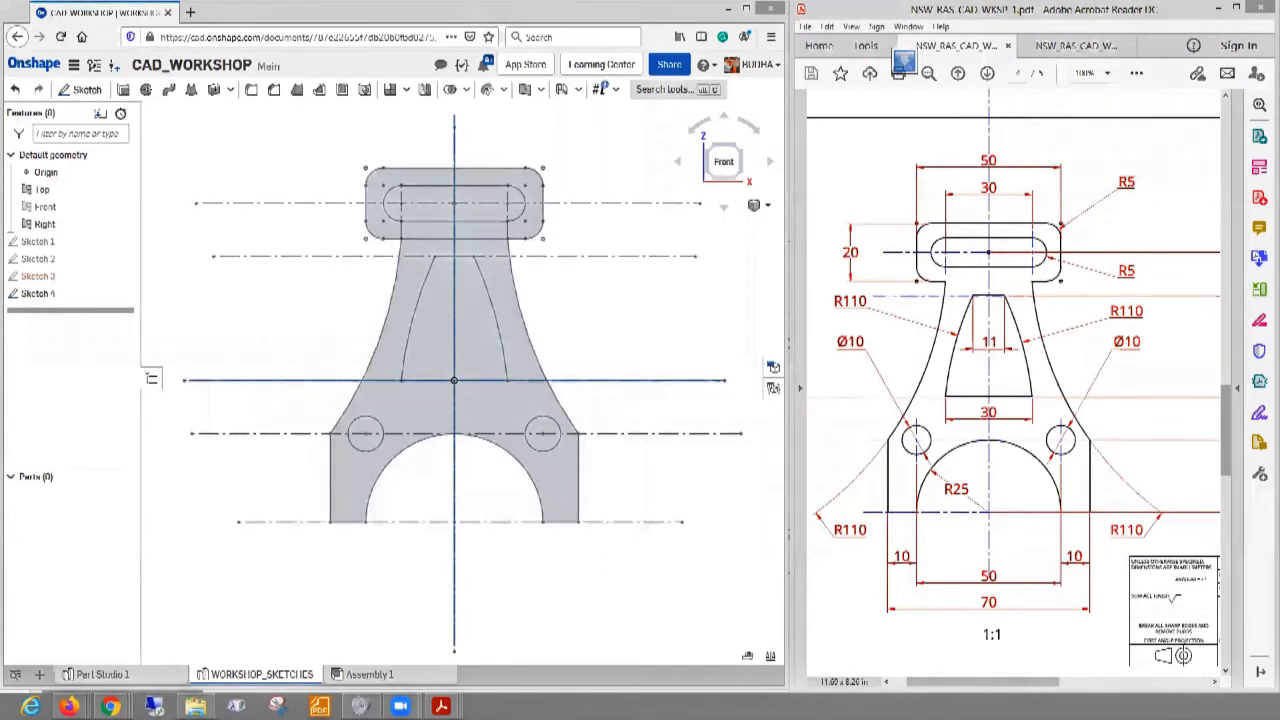
scroll(1155, 432, down, 3)
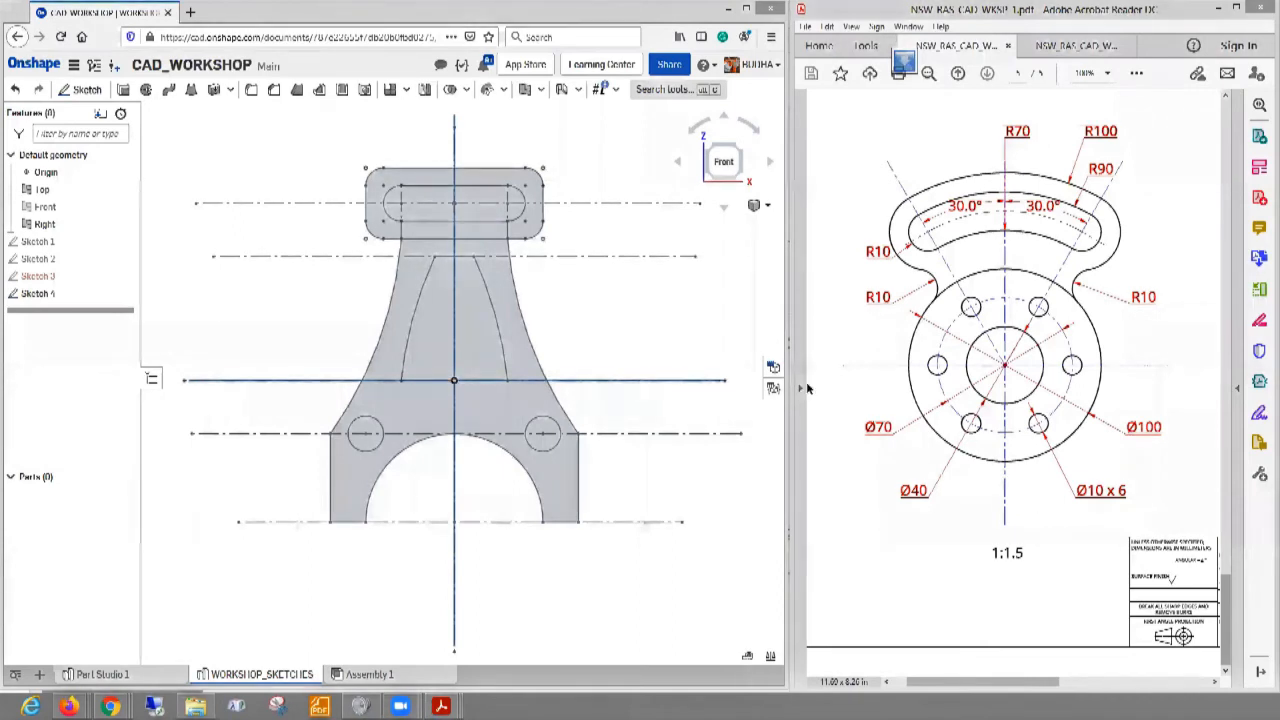
- Hide Sketch 4 and start a new sketch on the Front plane
click(122, 296)
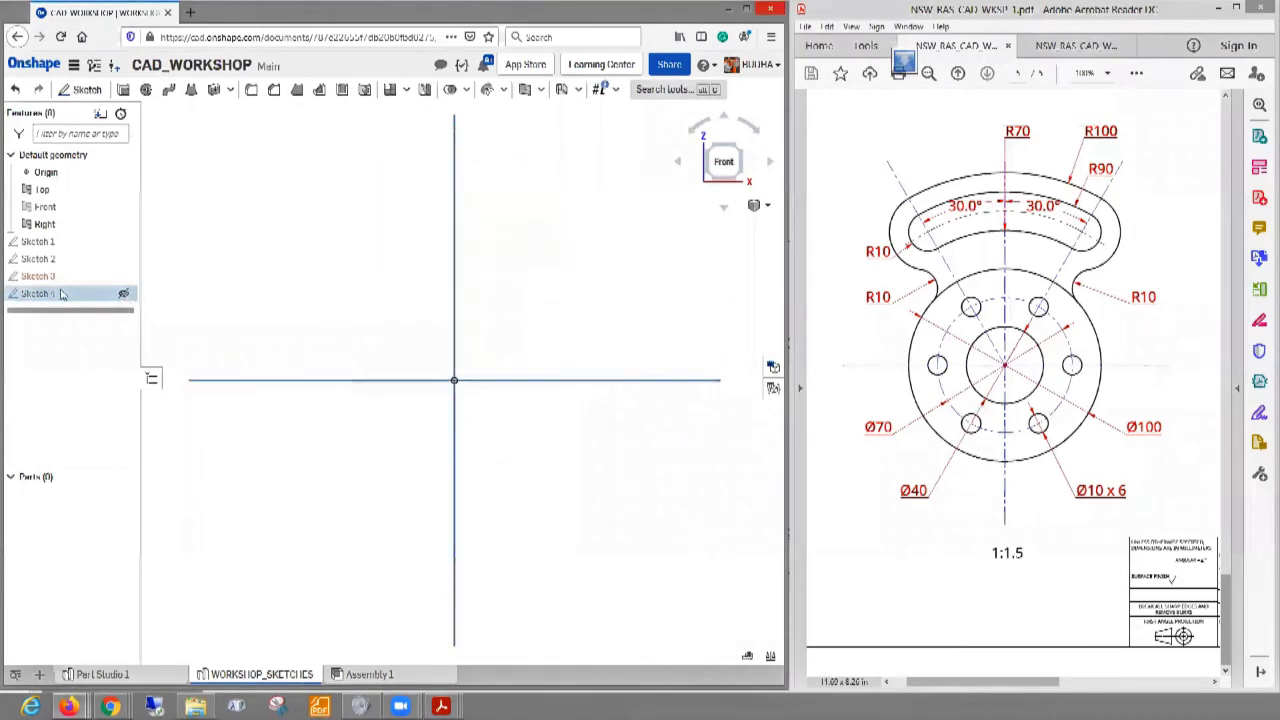
click(44, 206)
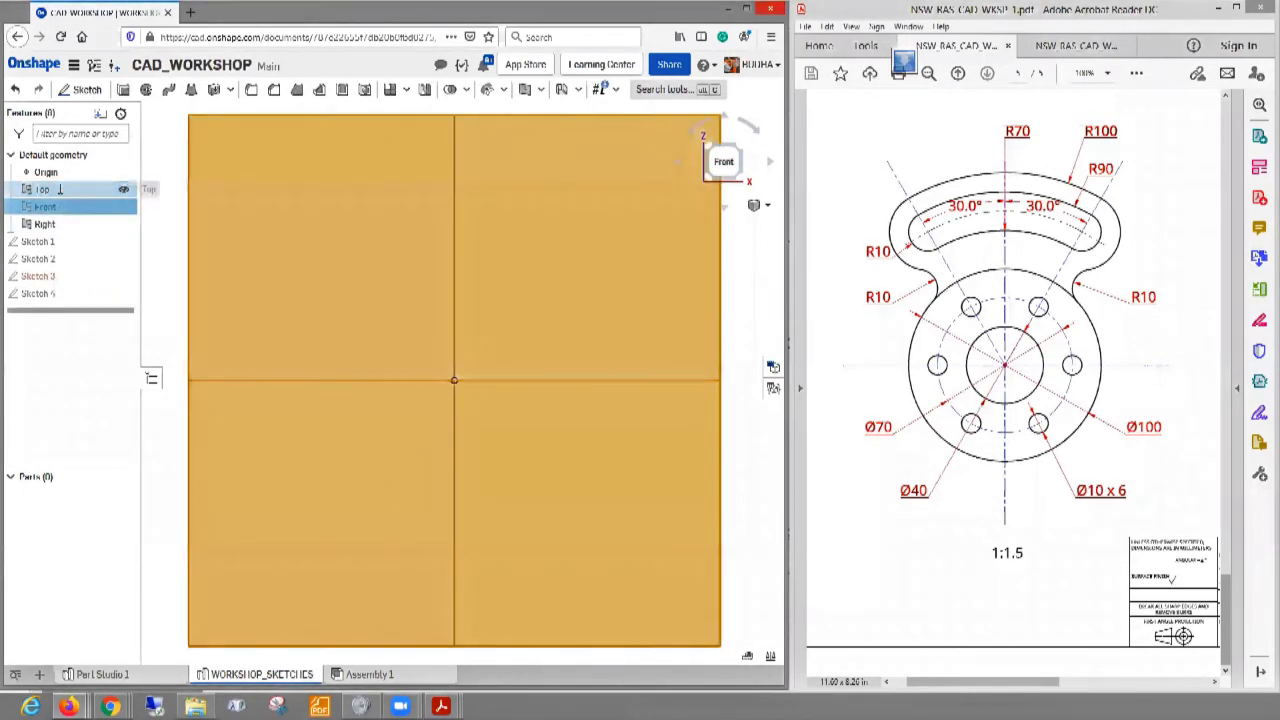
click(82, 89)
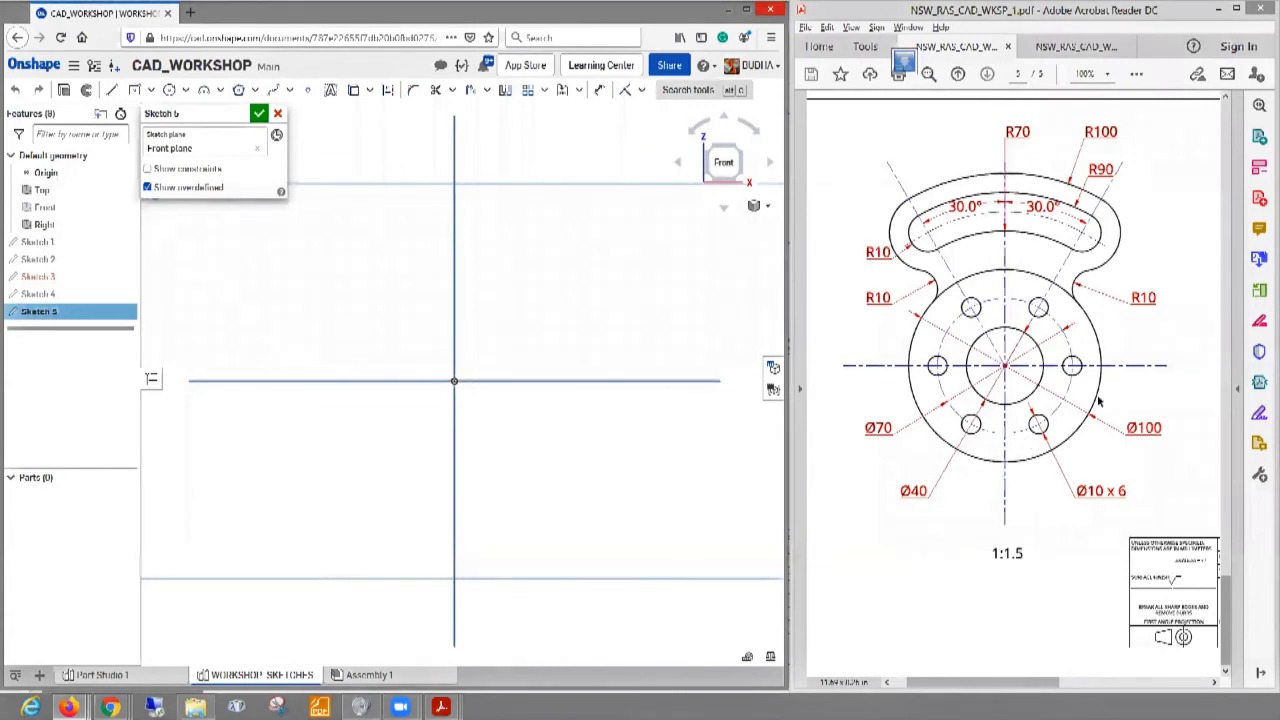
- Draw a circle centred on the origin and dimension its diameter to 100 mm
click(169, 90)
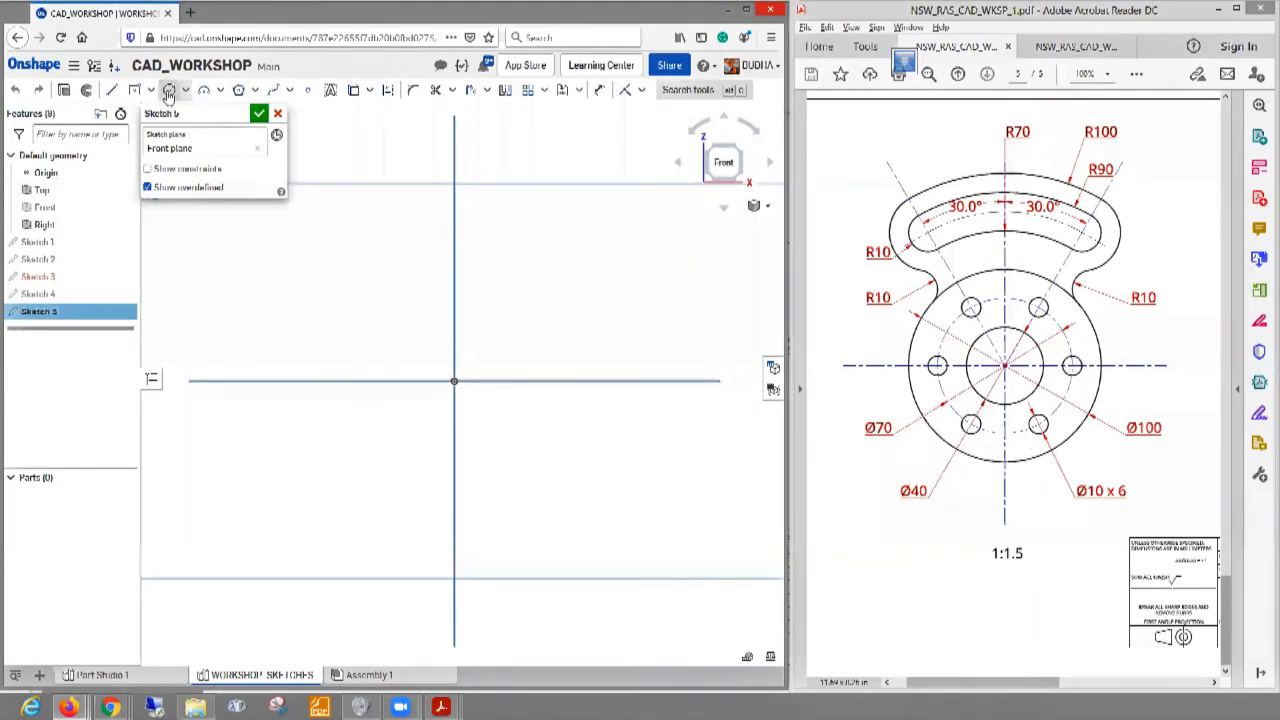
click(454, 381)
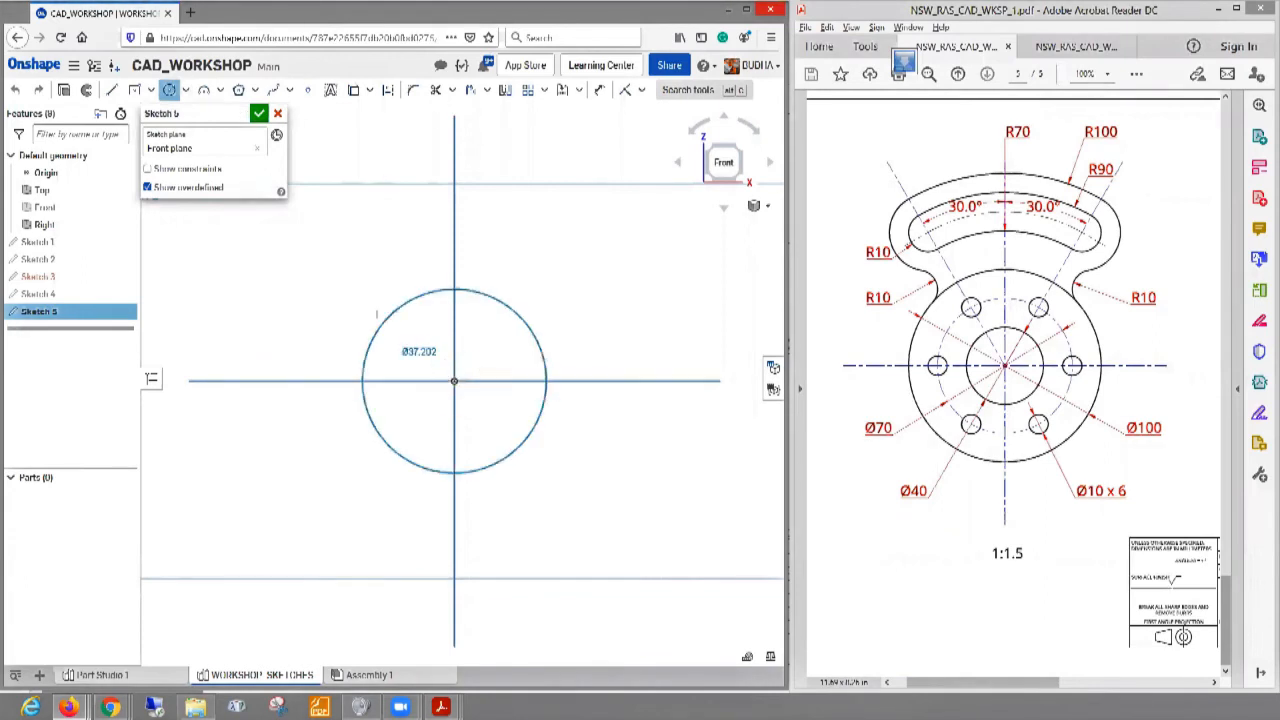
click(568, 335)
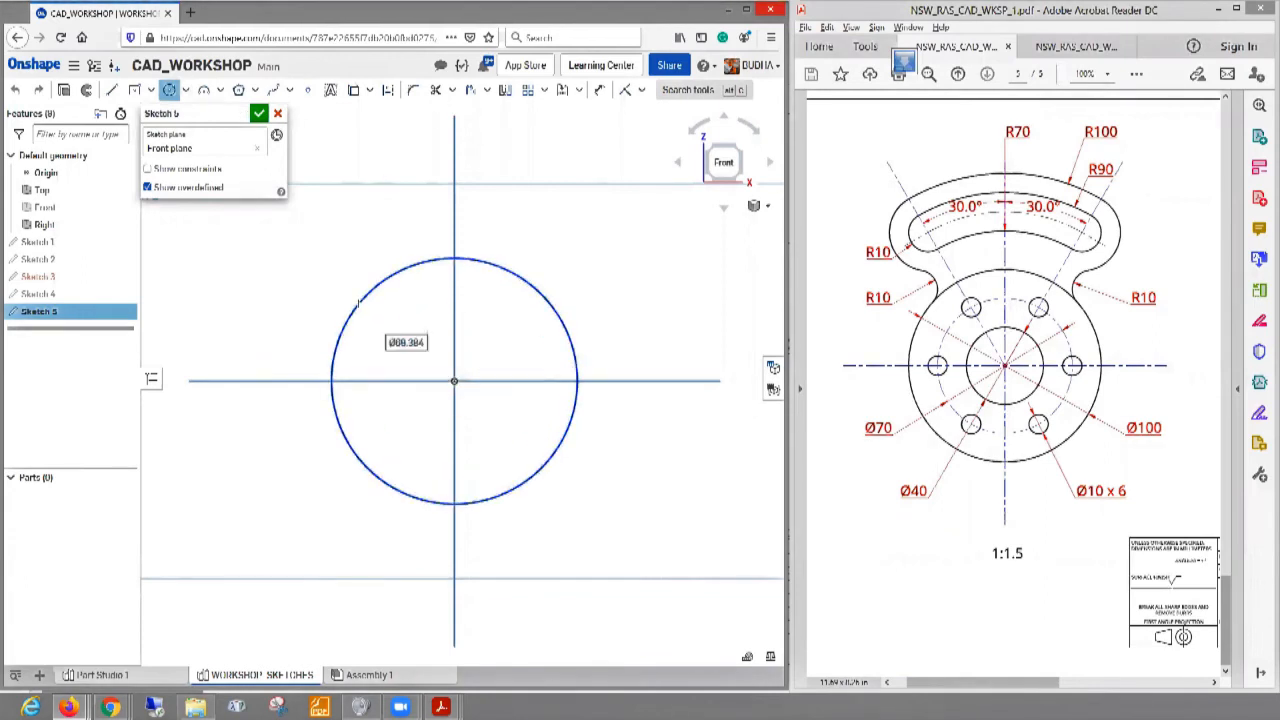
click(598, 91)
click(563, 312)
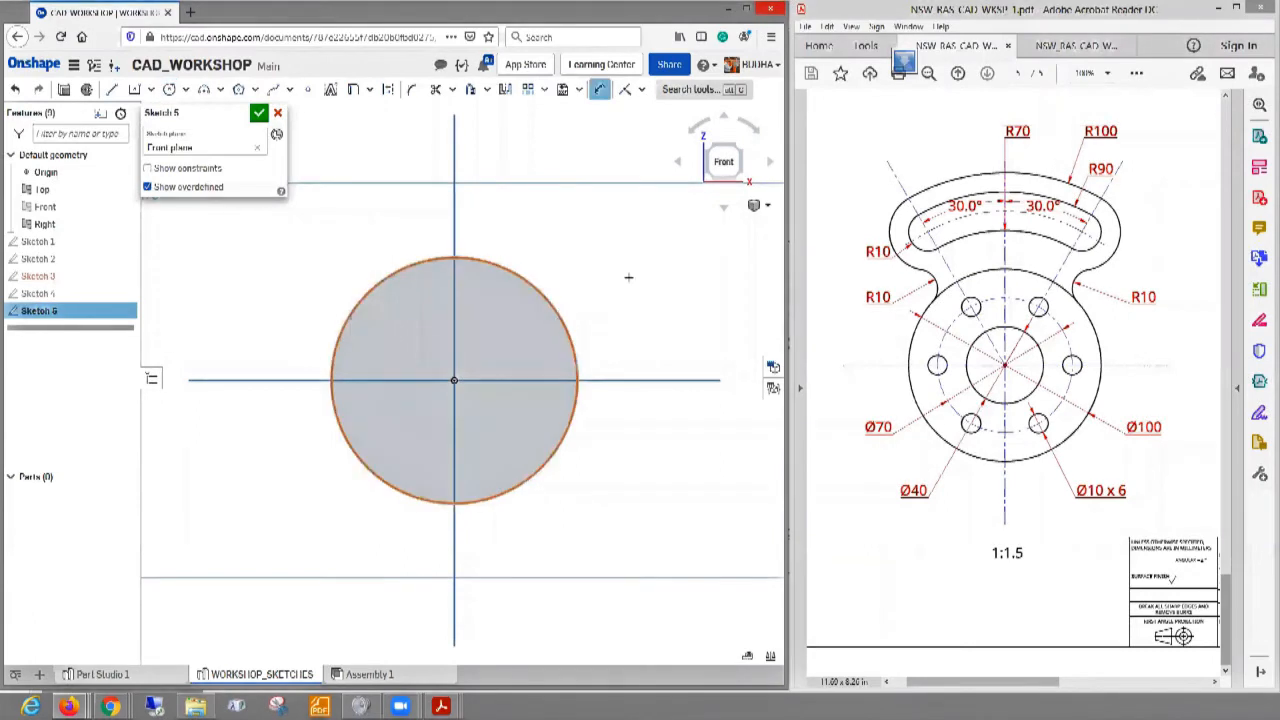
click(627, 284)
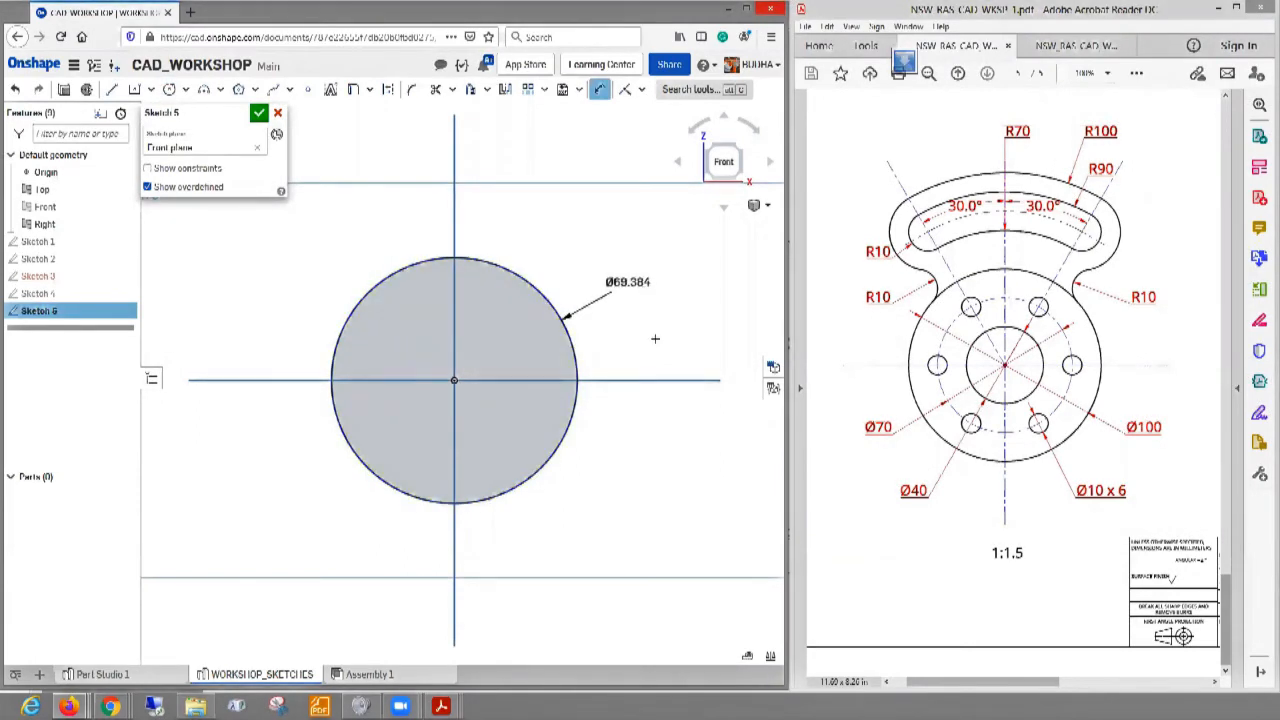
text(100)
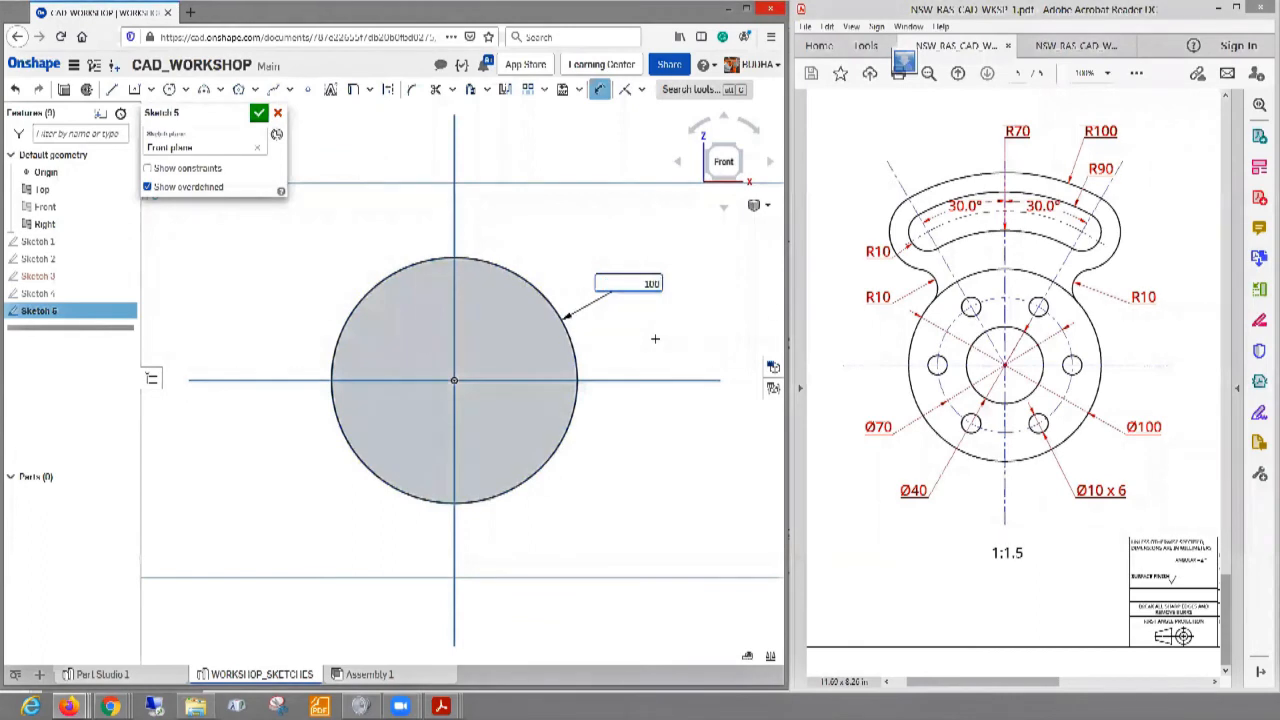
key(Escape)
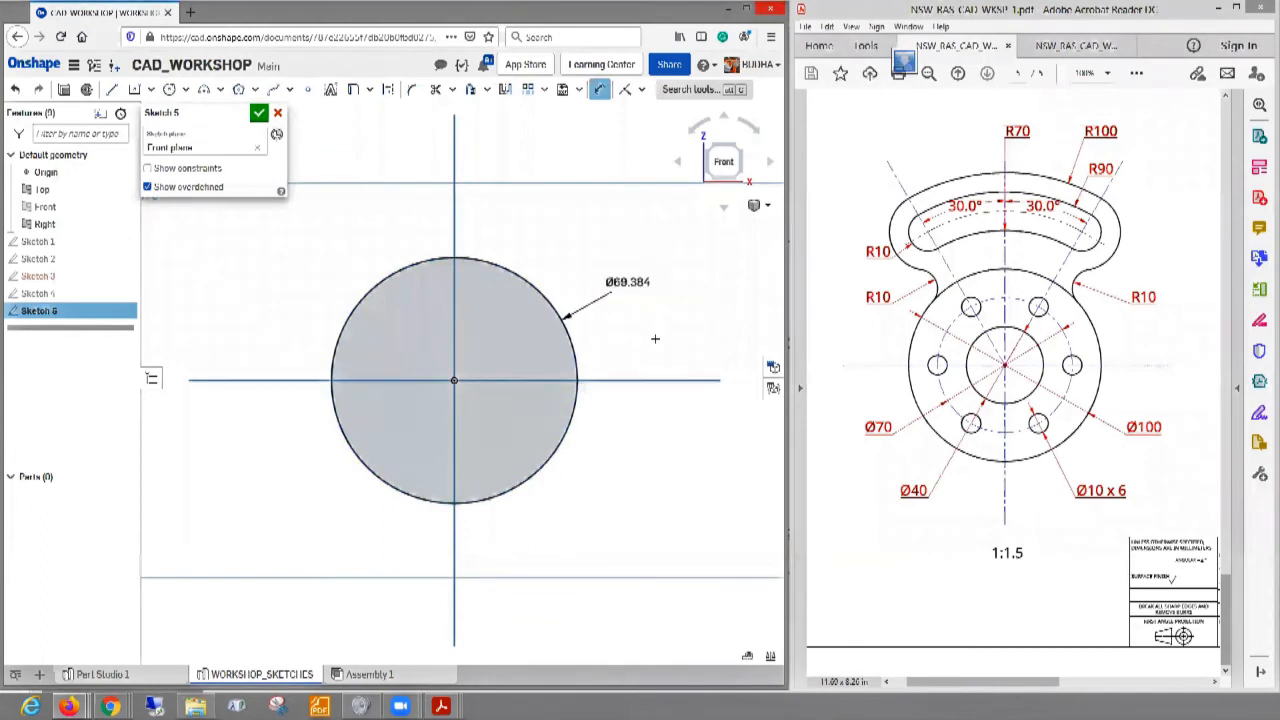
scroll(585, 418, down, 3)
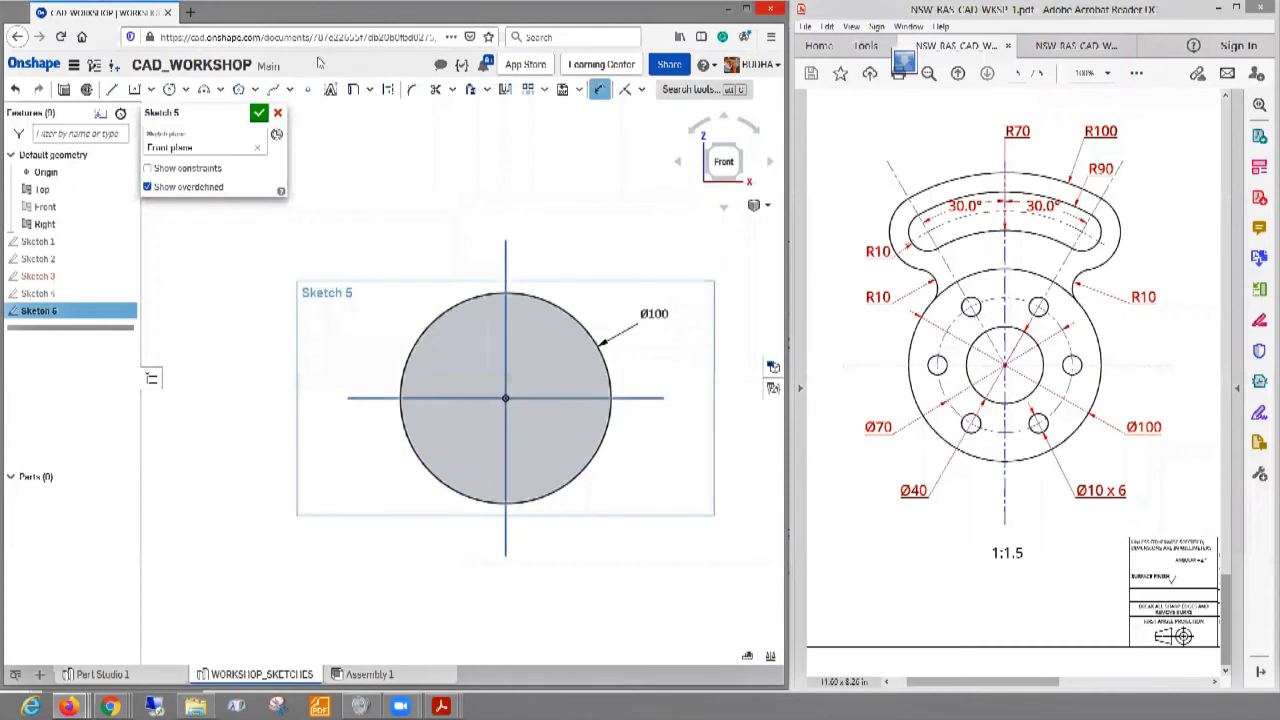
- Draw a concentric construction circle inside the disc outline and dimension its diameter to 70 mm
click(505, 398)
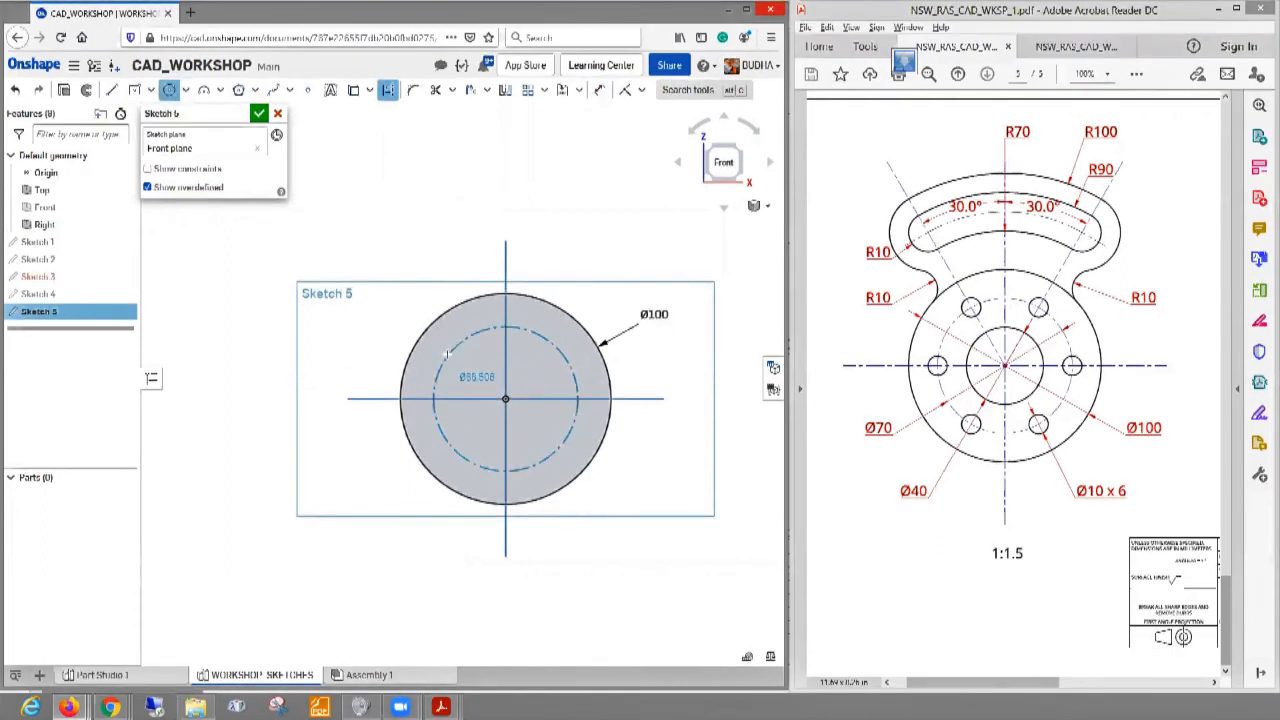
click(447, 355)
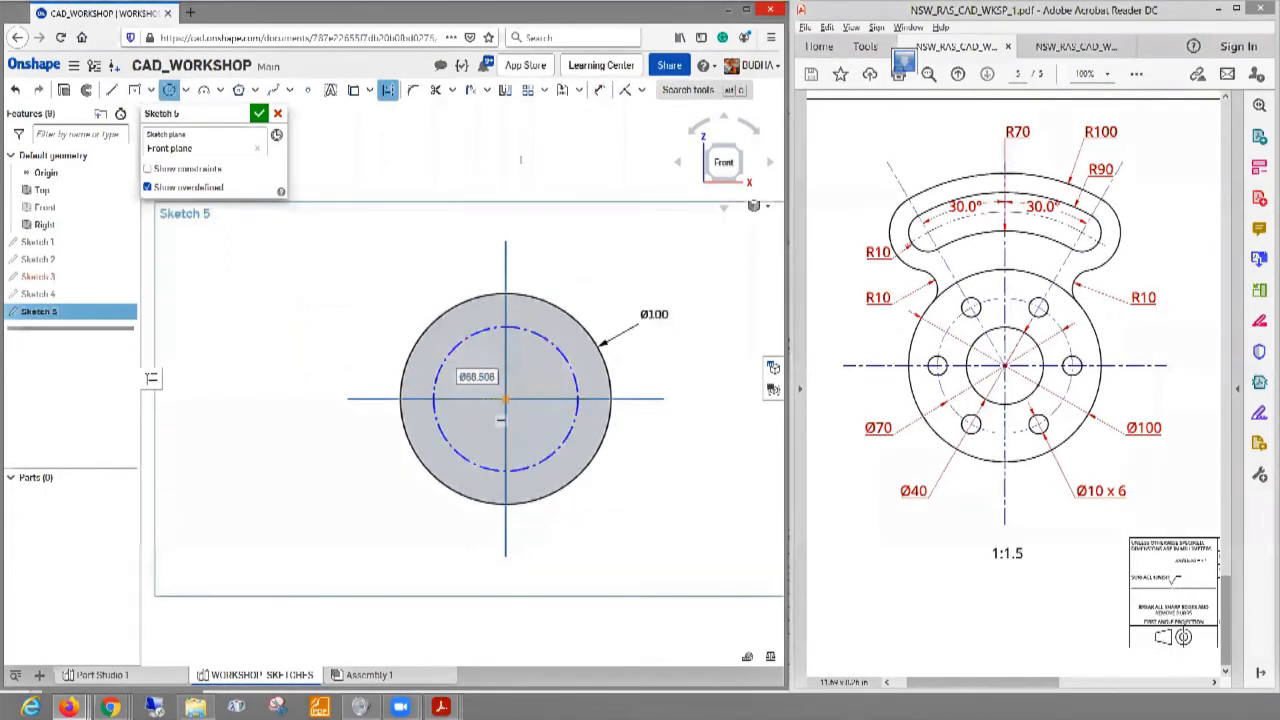
key(d)
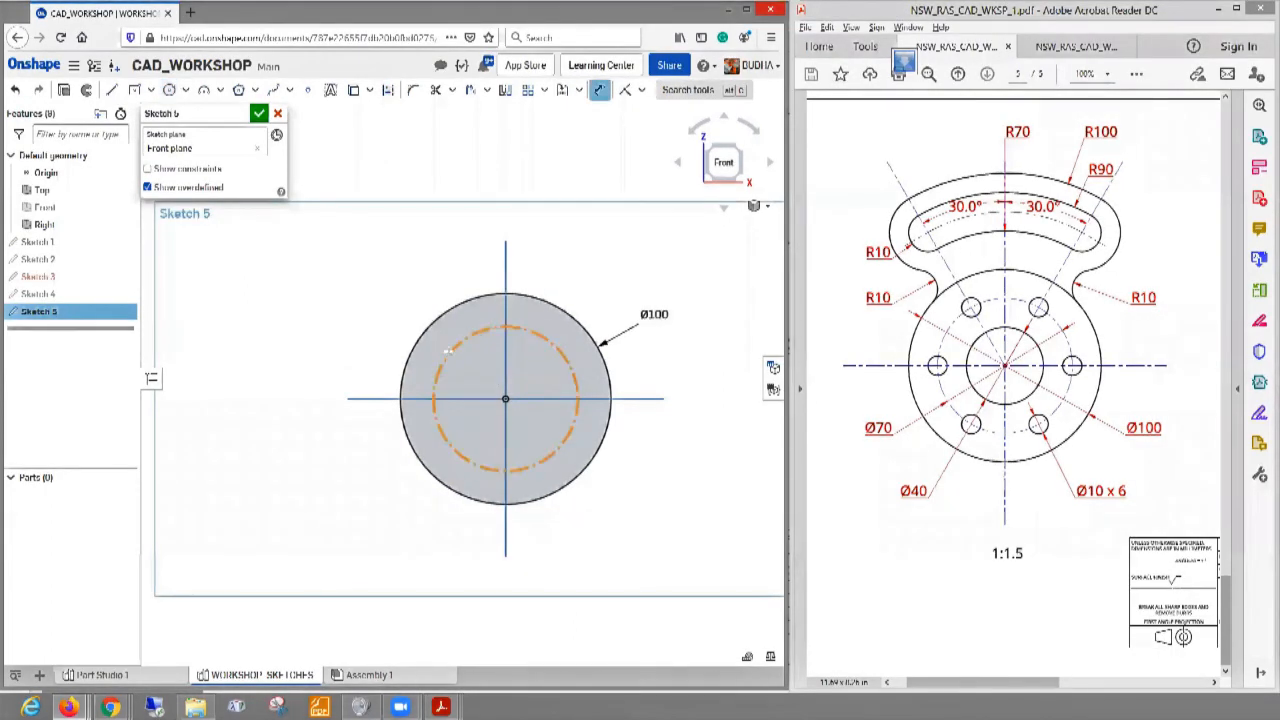
click(450, 352)
click(275, 477)
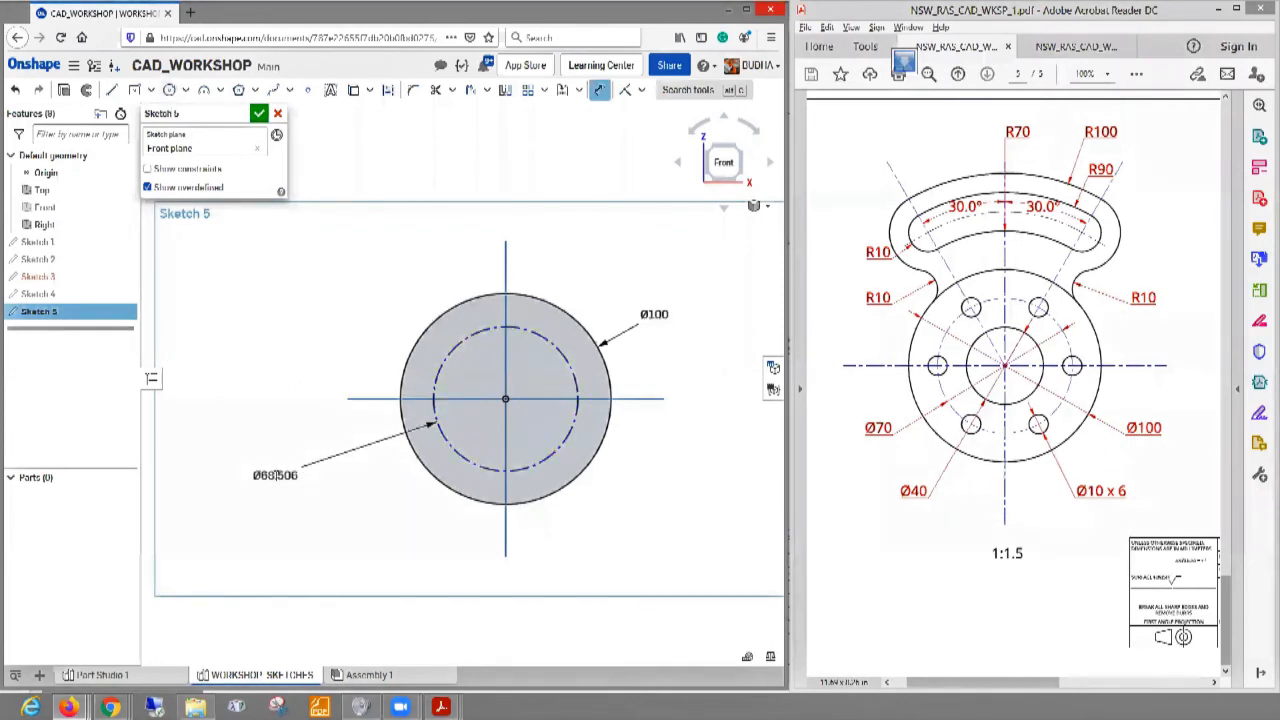
text(70)
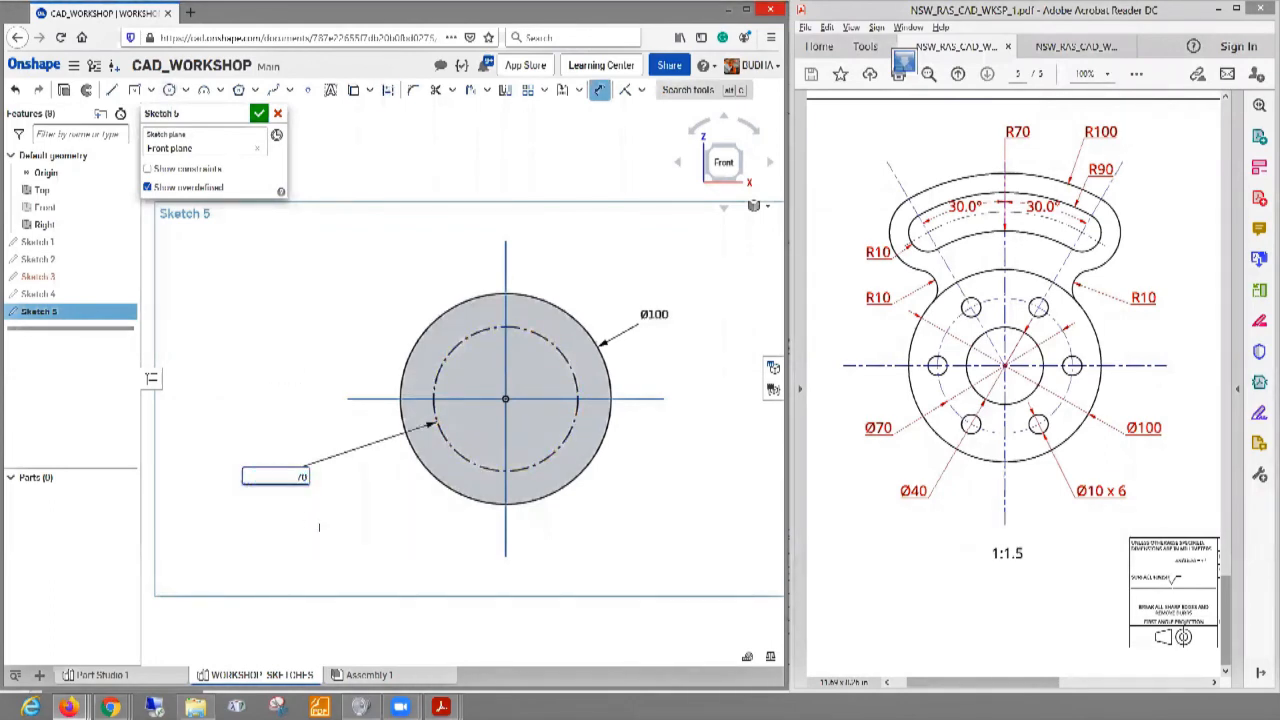
key(Return)
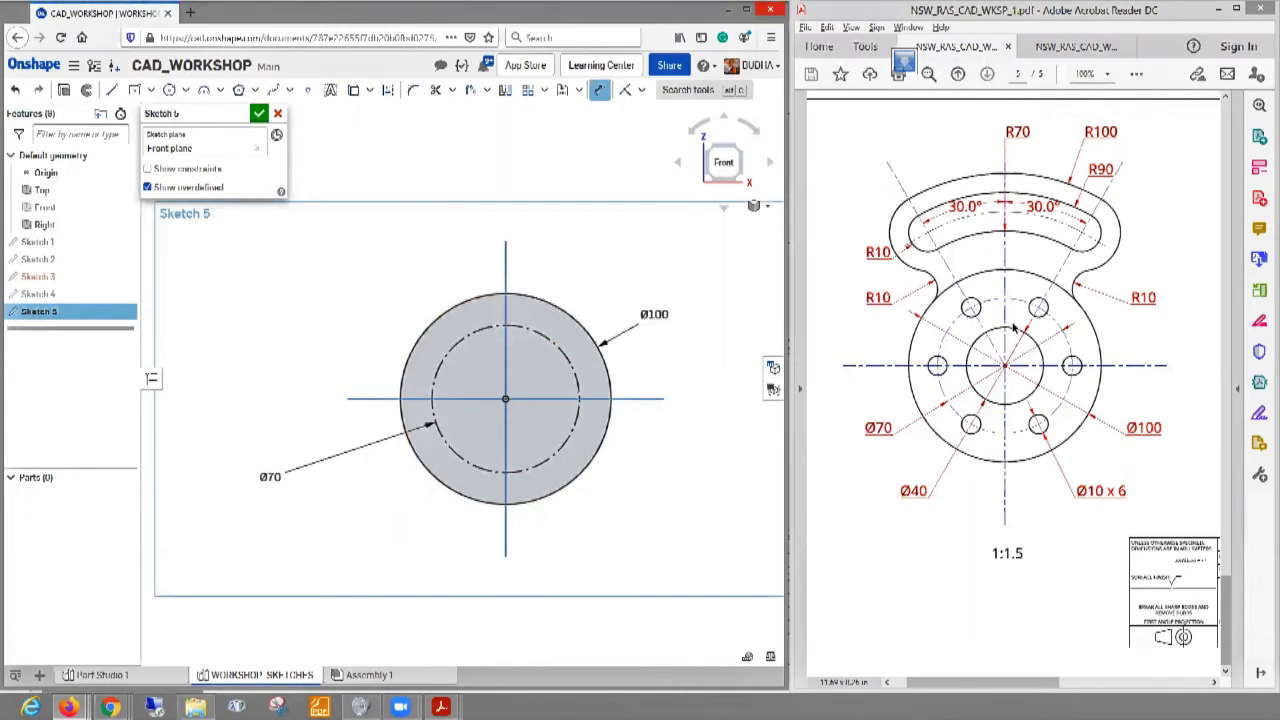
ctrl+scroll(1012, 343, up, 3)
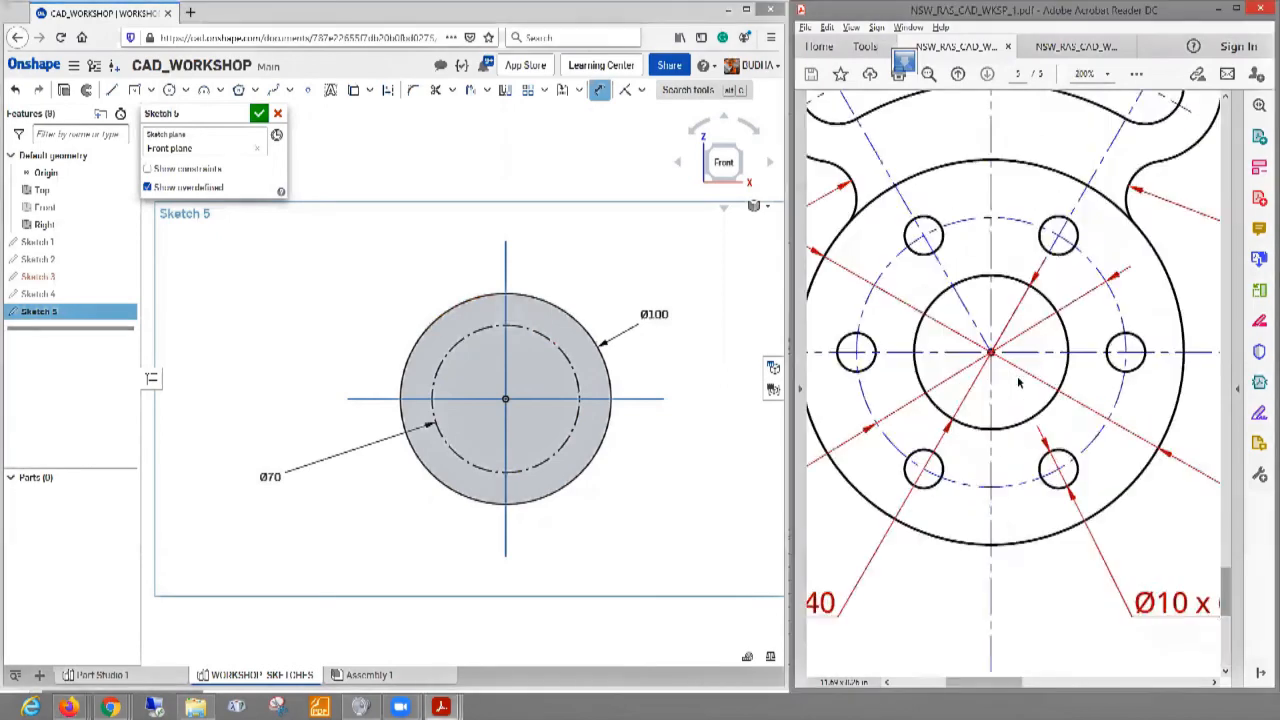
ctrl+scroll(1007, 342, down, 1)
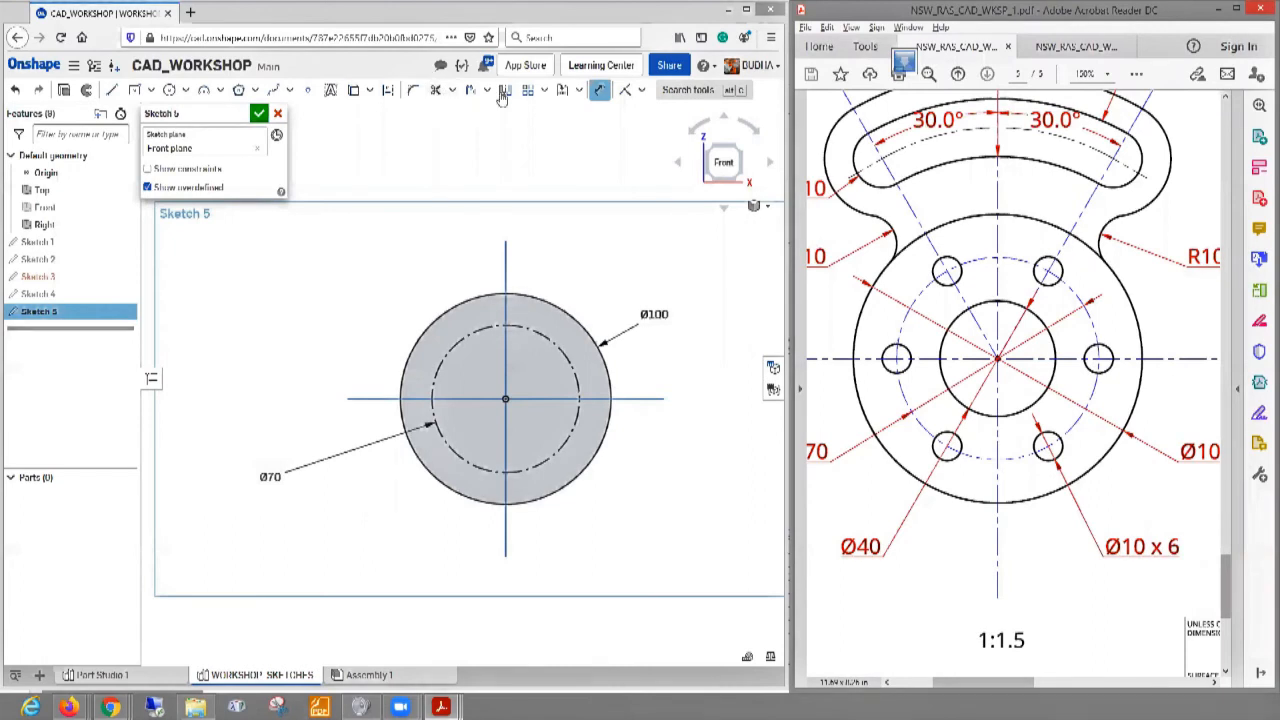
click(545, 93)
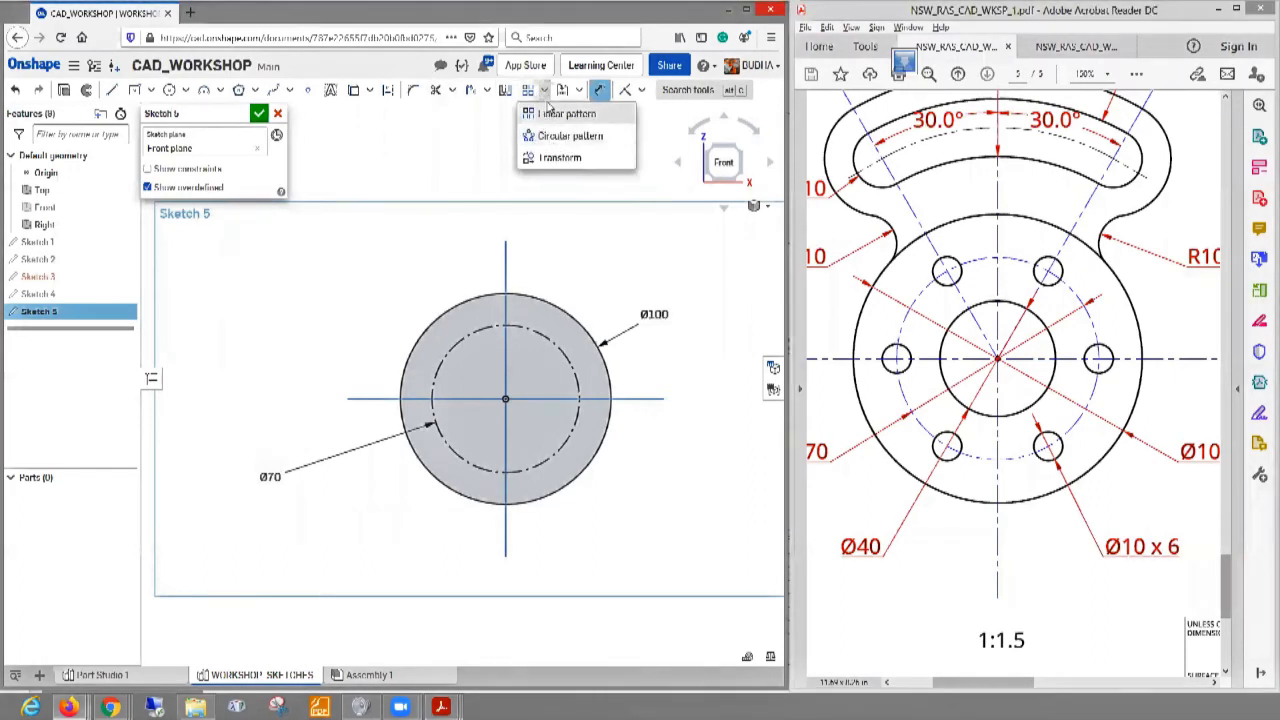
click(552, 131)
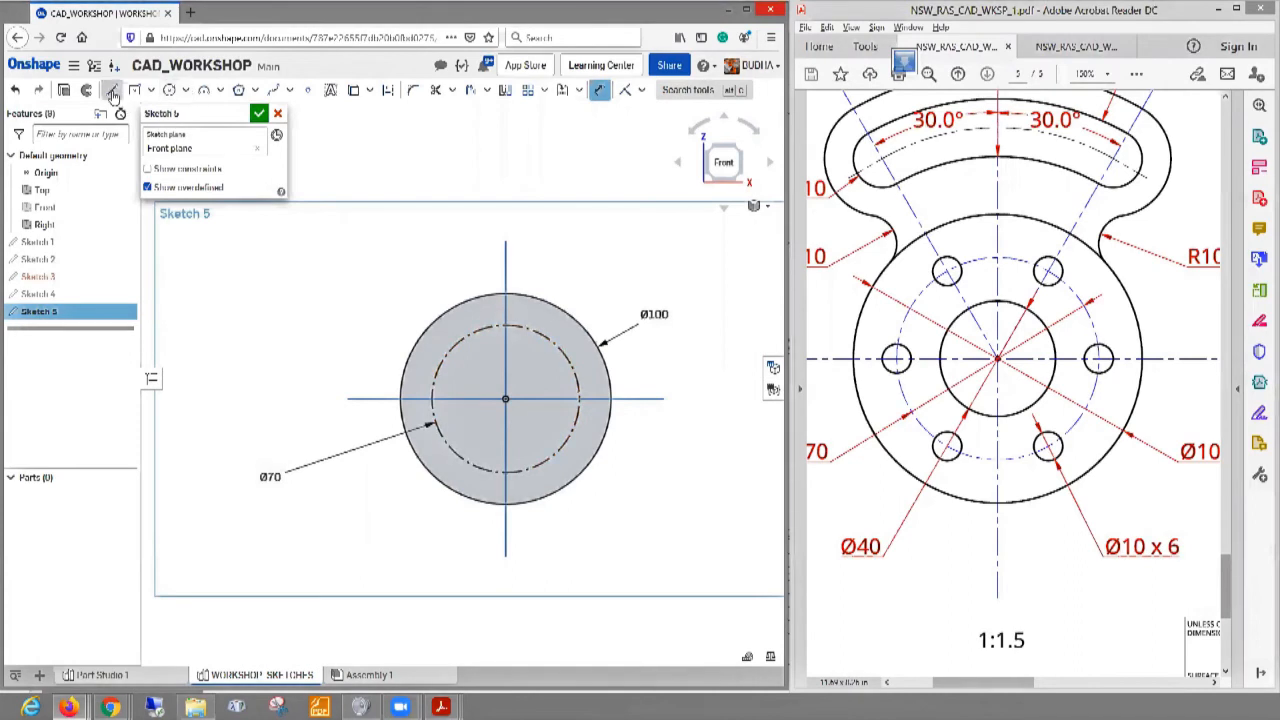
- Draw a construction line about 77 mm long from the origin up and to the right, past the outer circle
click(388, 89)
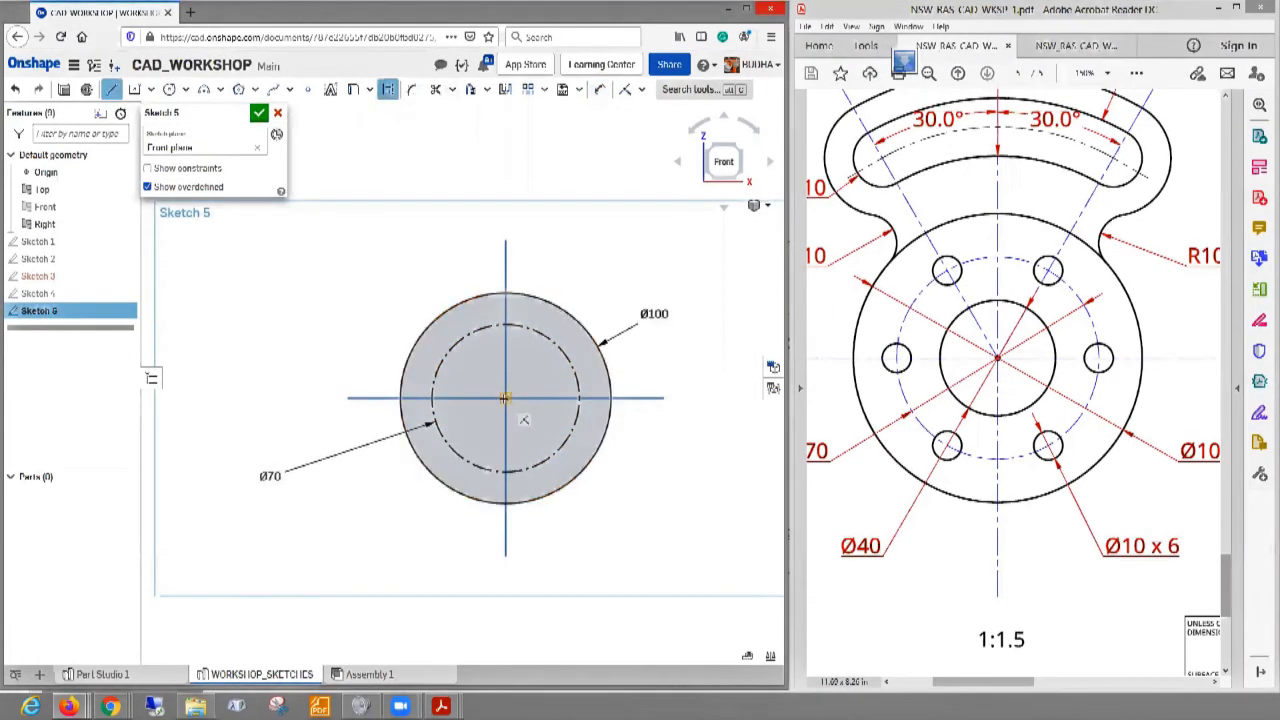
click(505, 398)
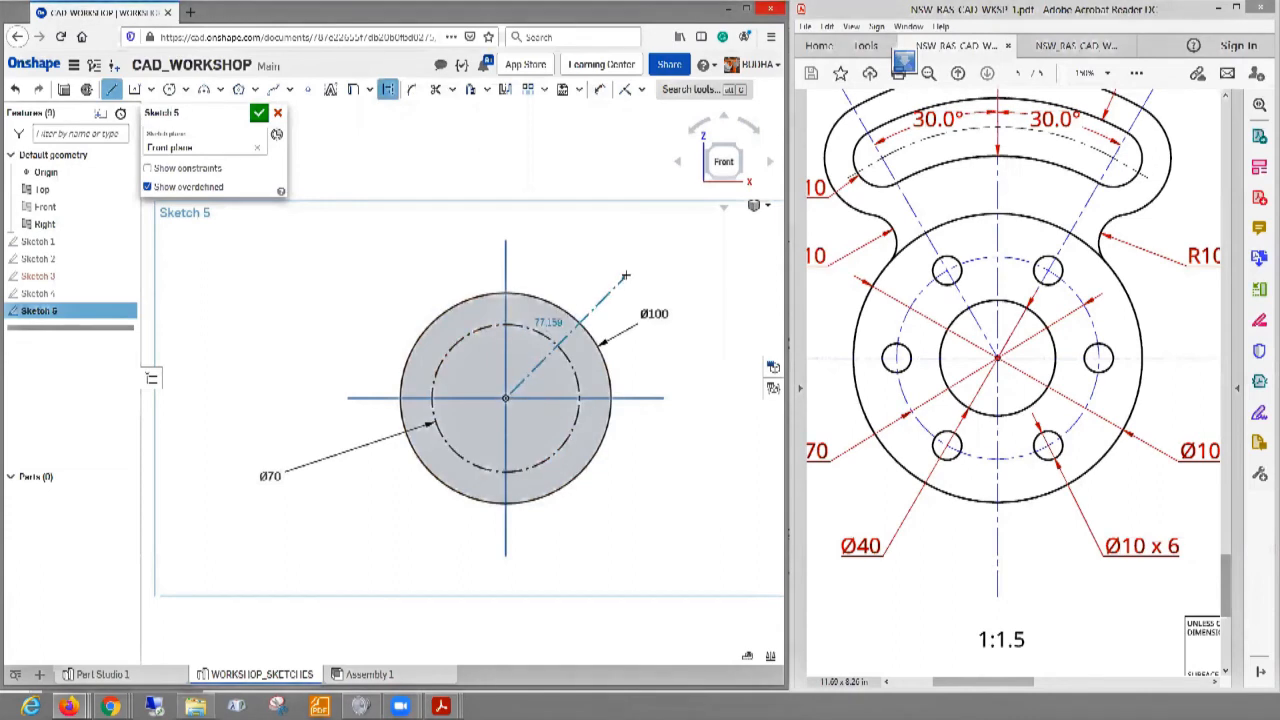
click(627, 277)
key(Escape)
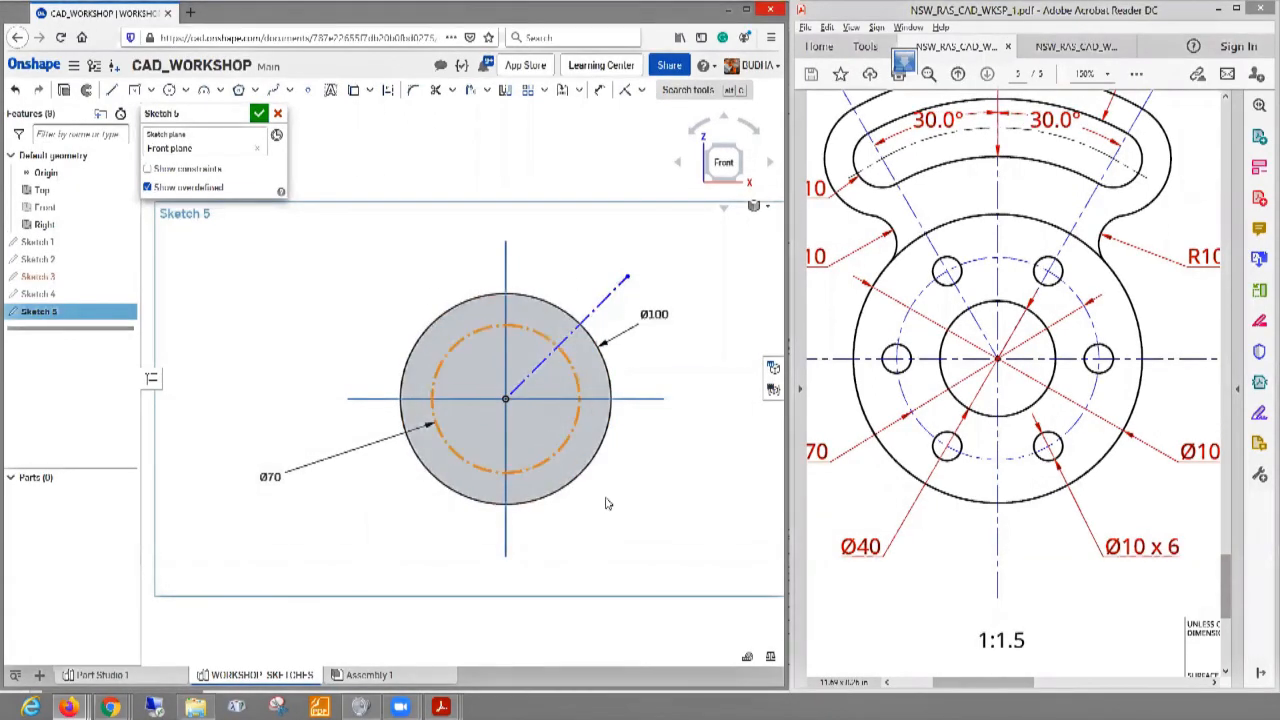
- Dimension the angle between the slanted construction line and the horizontal axis to 60°
scroll(606, 496, up, 2)
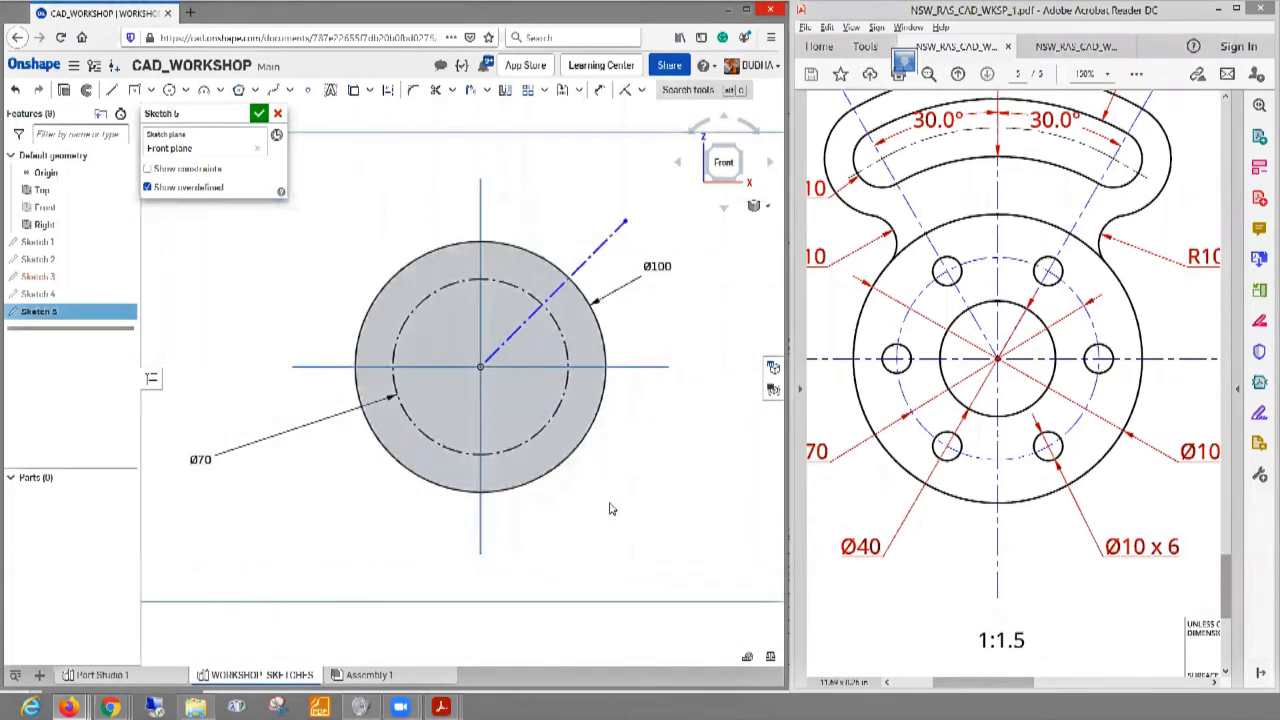
scroll(637, 530, down, 1)
scroll(637, 530, up, 1)
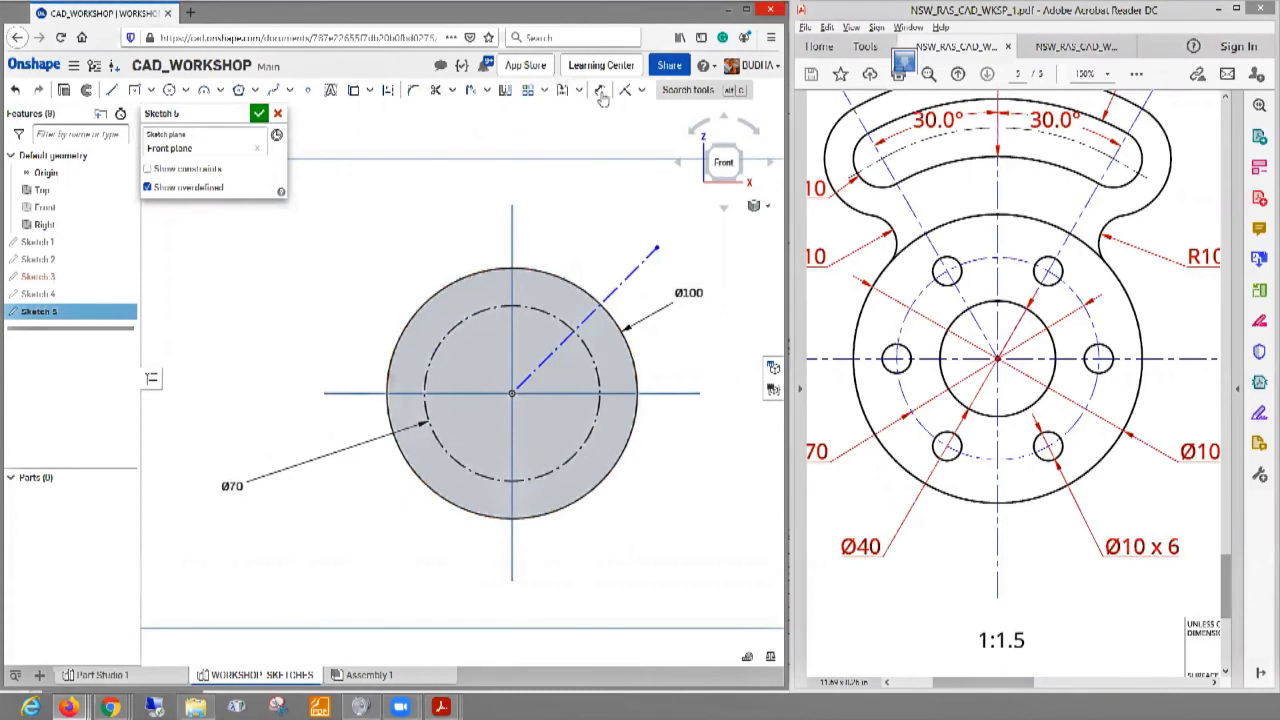
click(560, 393)
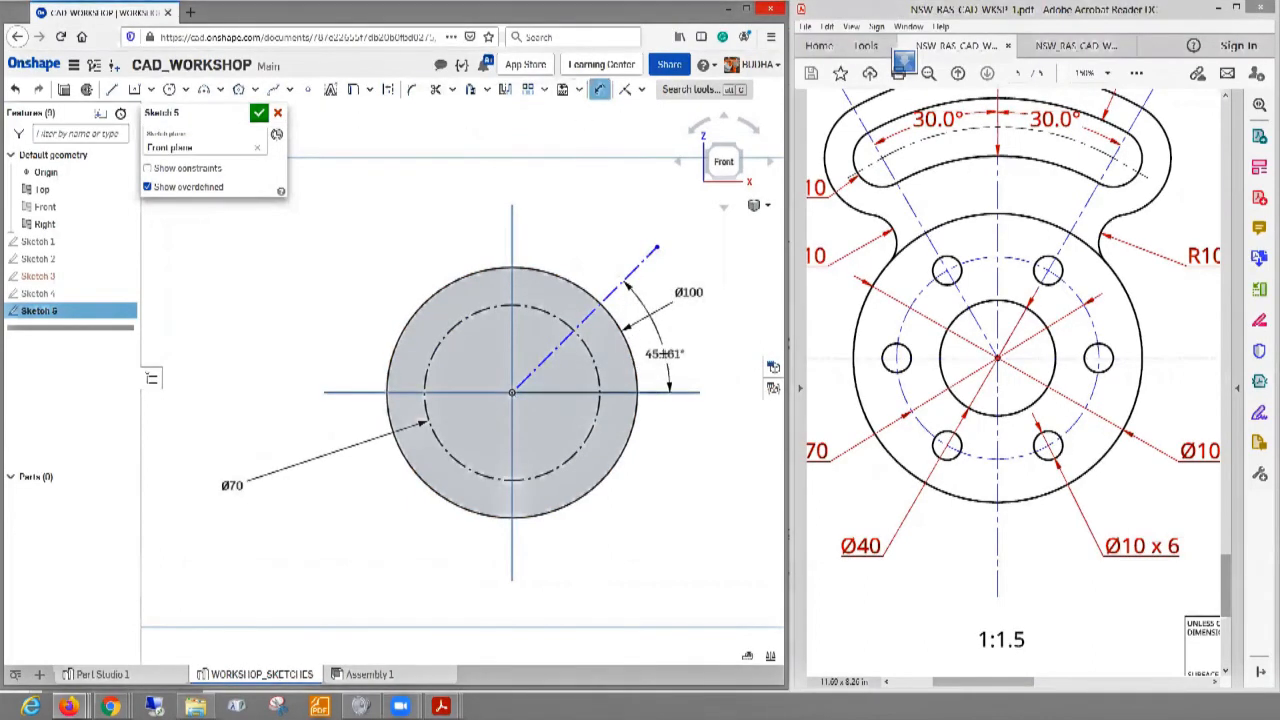
click(665, 358)
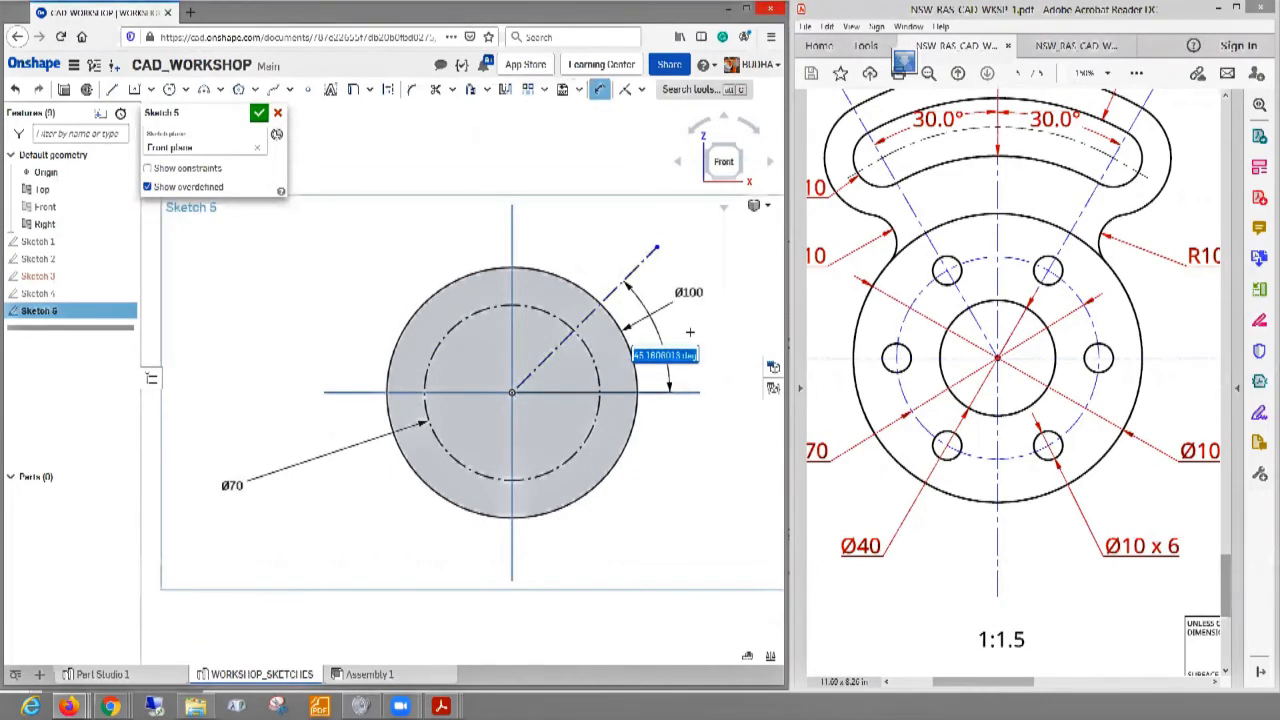
text(60)
key(Return)
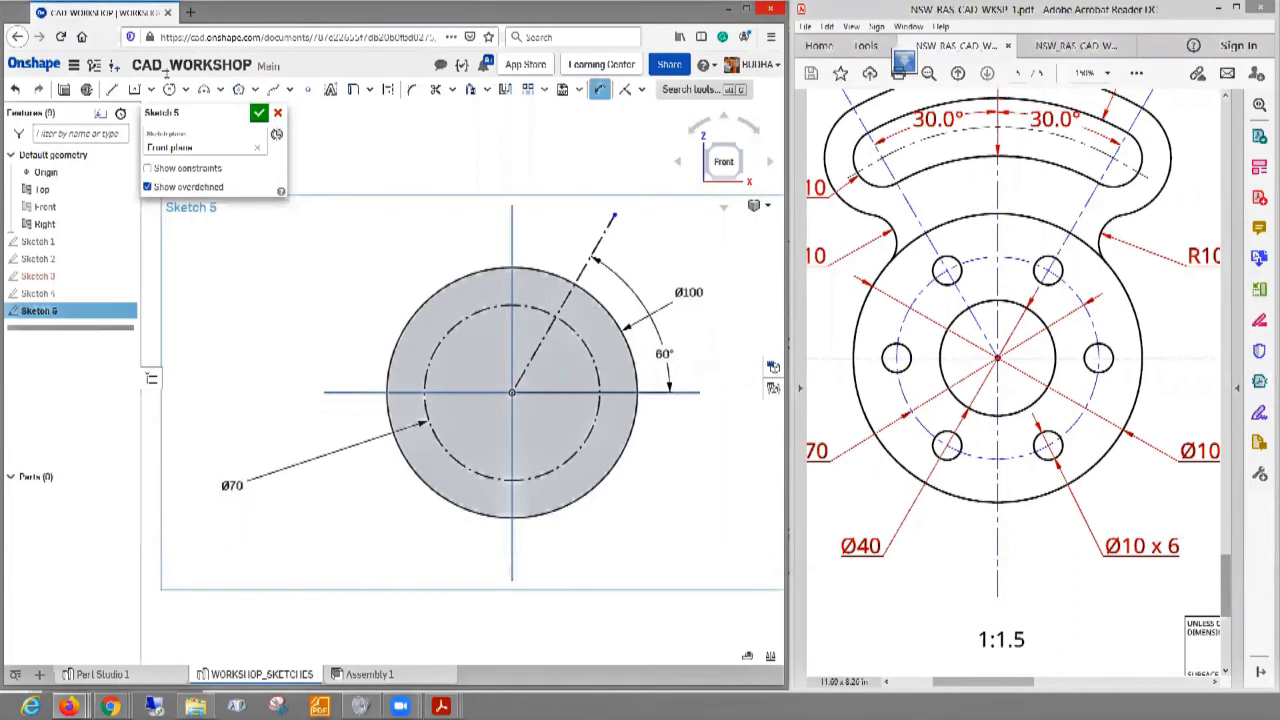
- Draw a hole circle where the slanted construction line crosses the 70 mm construction circle and set its diameter to 10 mm
key(c)
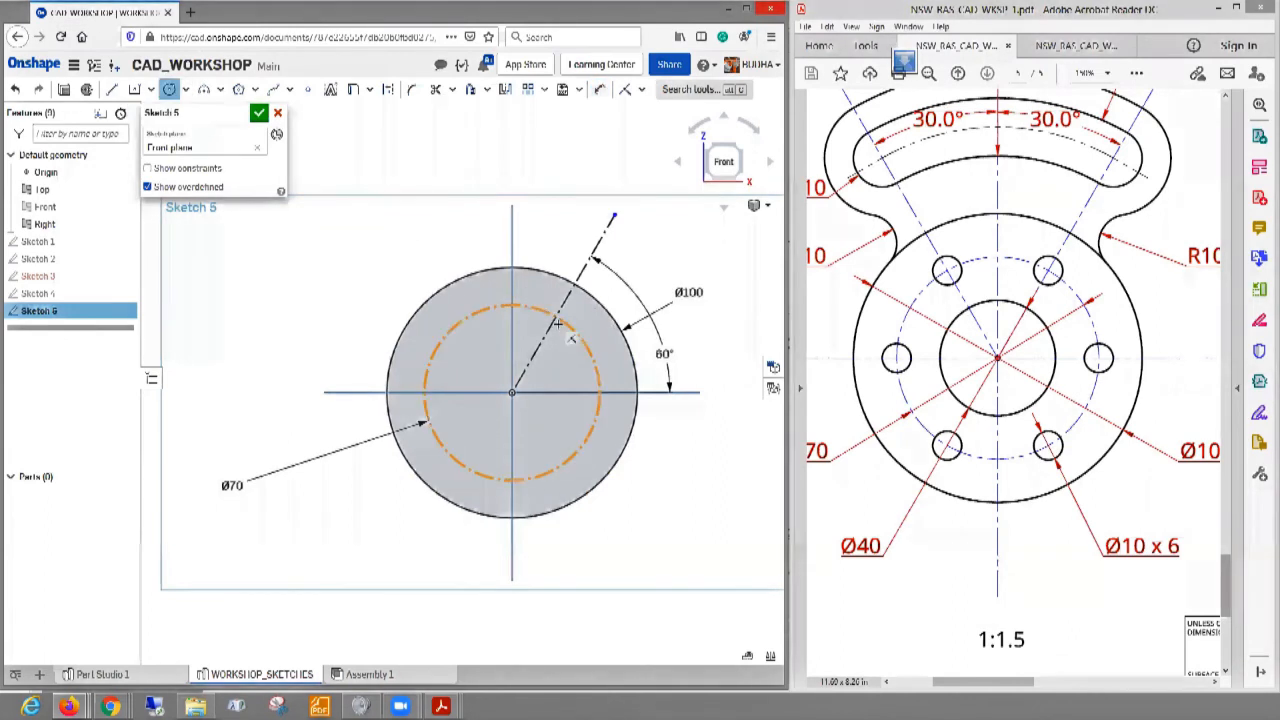
click(555, 317)
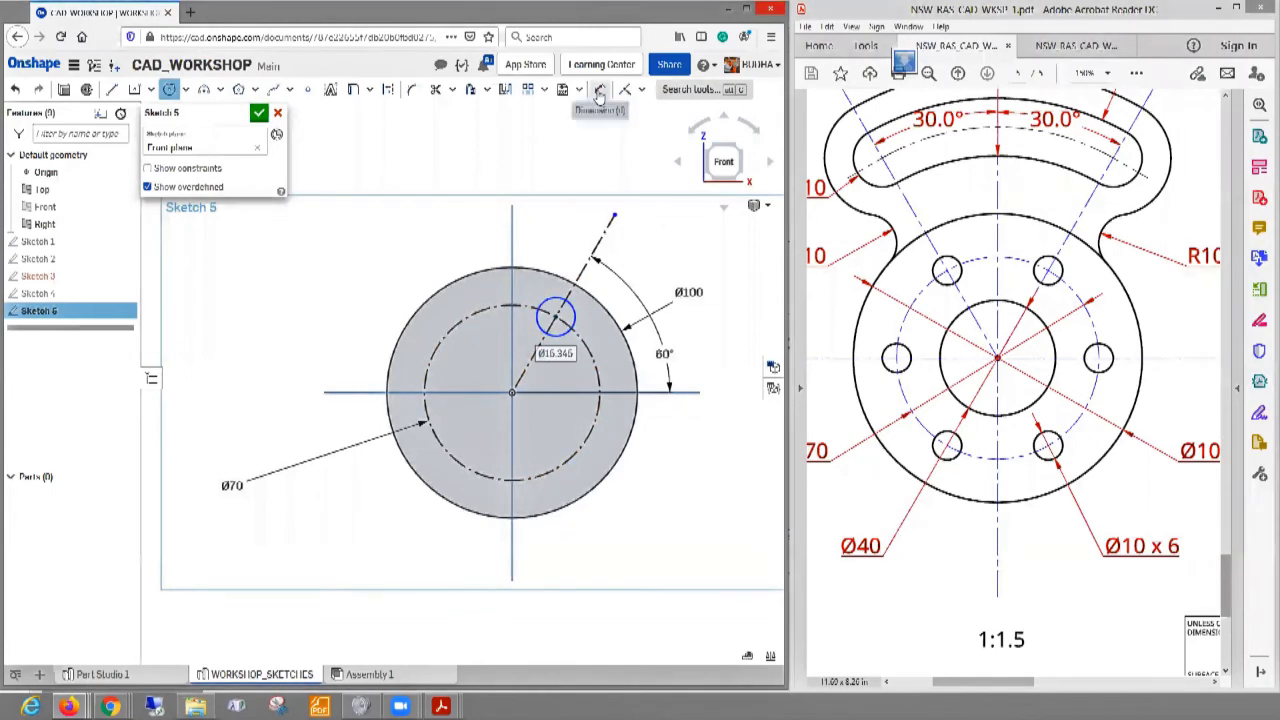
click(557, 299)
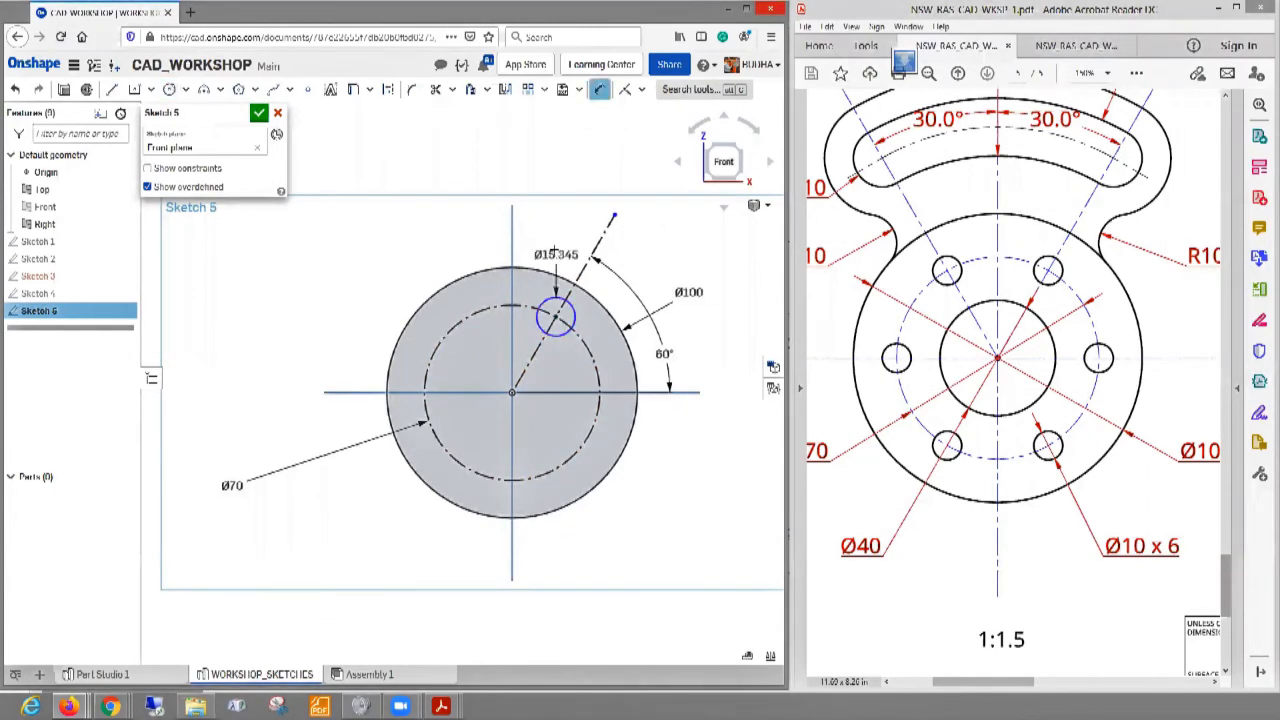
click(614, 215)
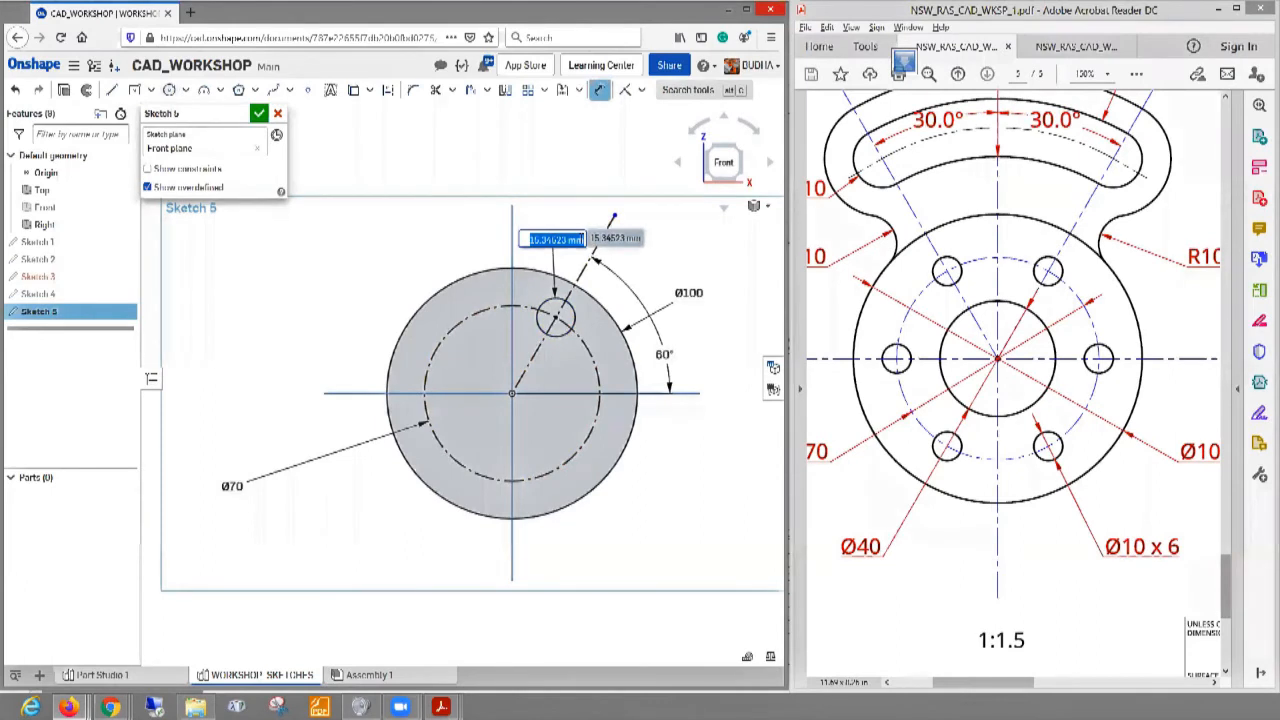
text(10)
key(Return)
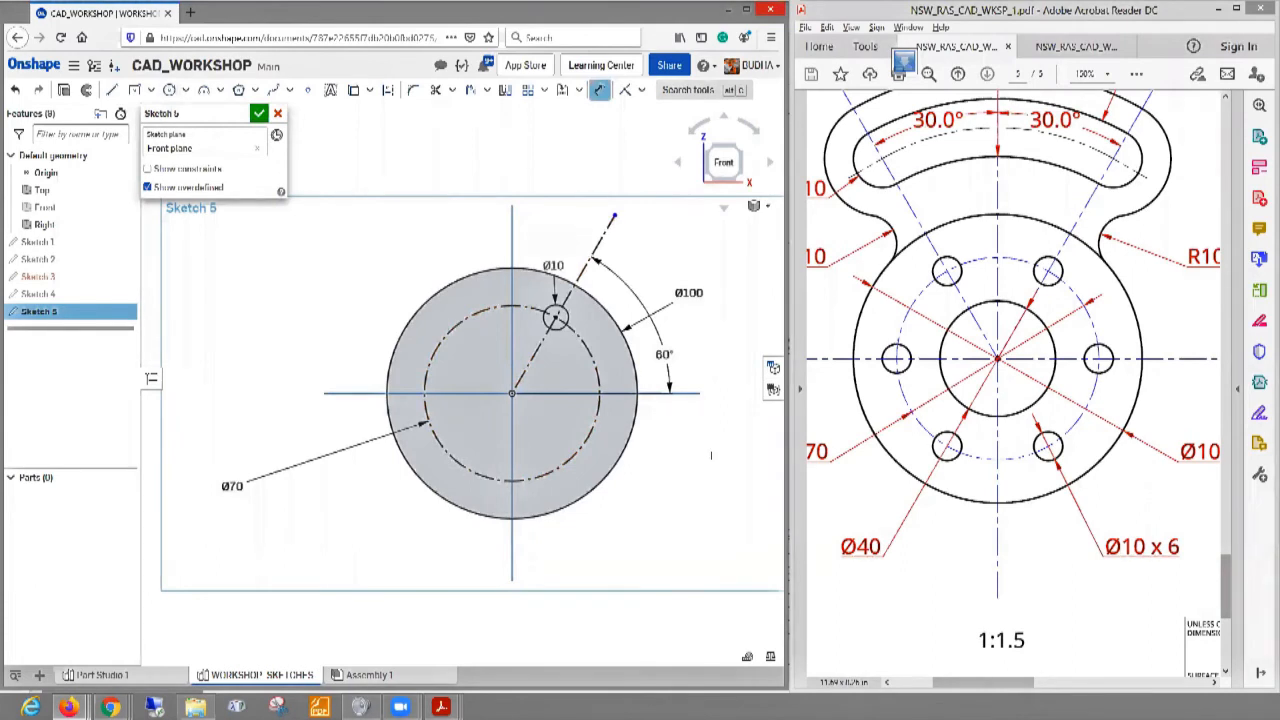
key(Escape)
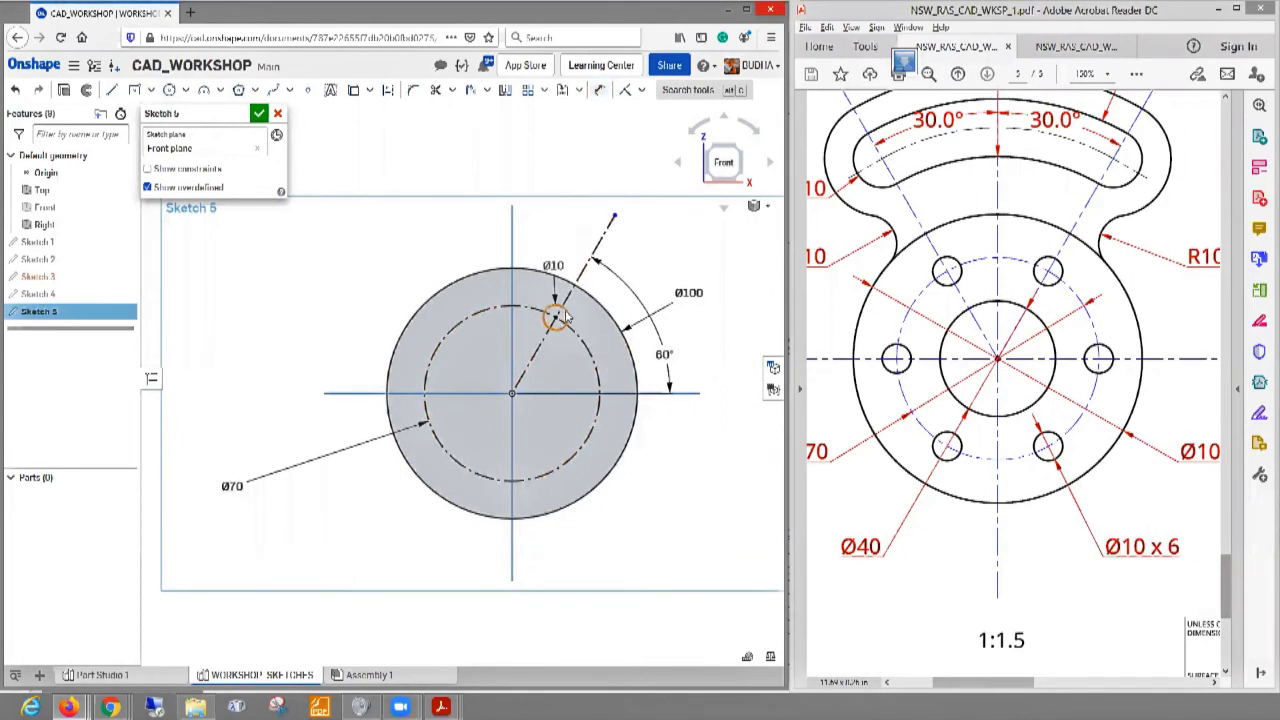
- Circular-pattern the 10 mm hole circle about the origin with 6 instances around the 70 mm construction circle
click(563, 317)
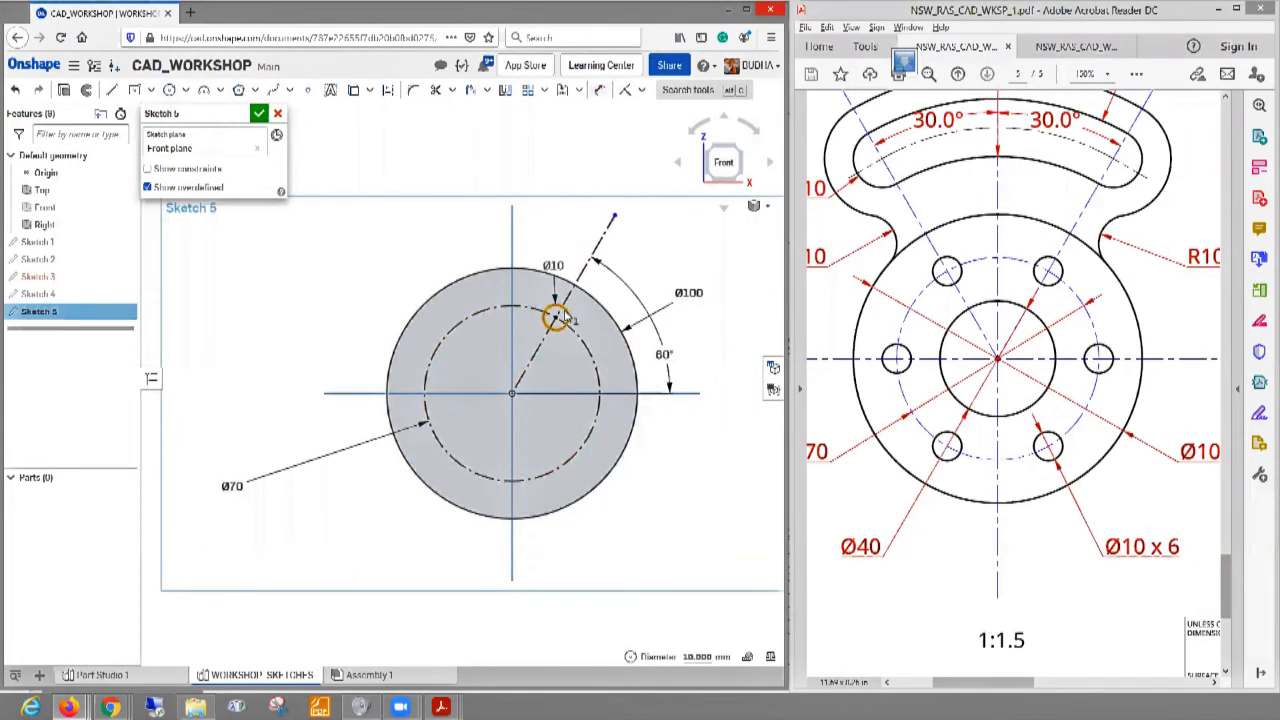
click(546, 92)
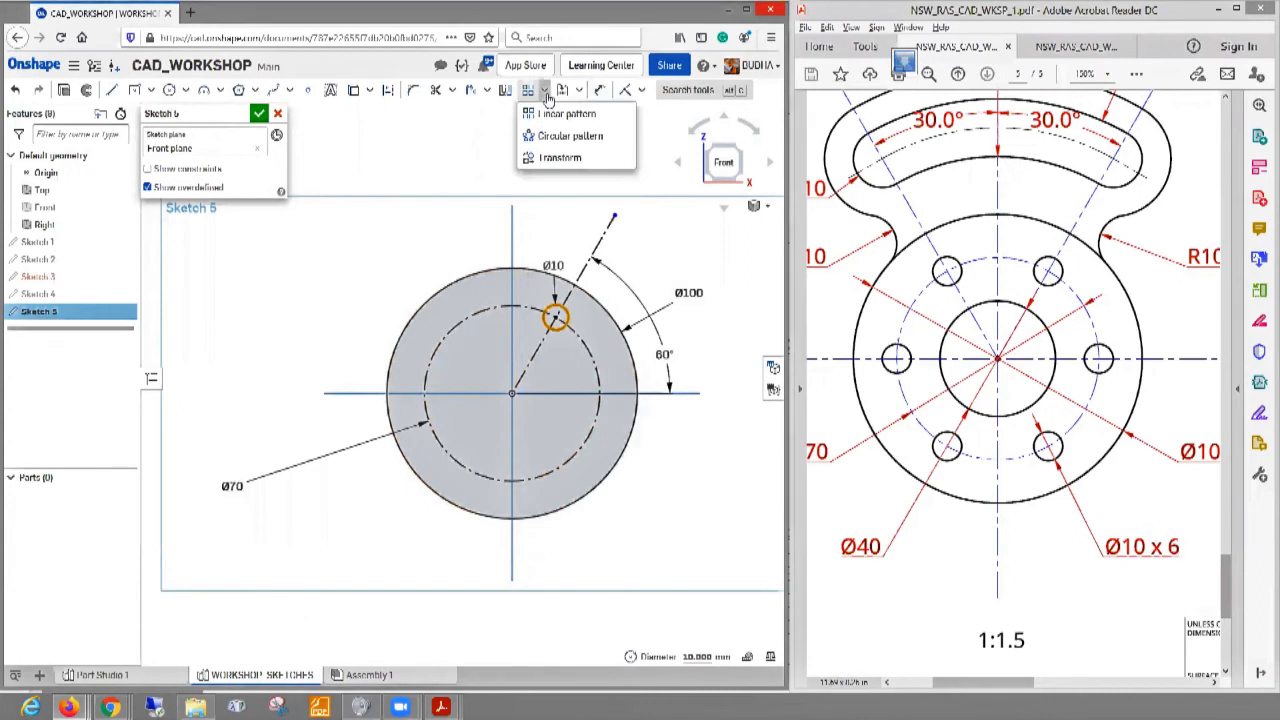
click(560, 136)
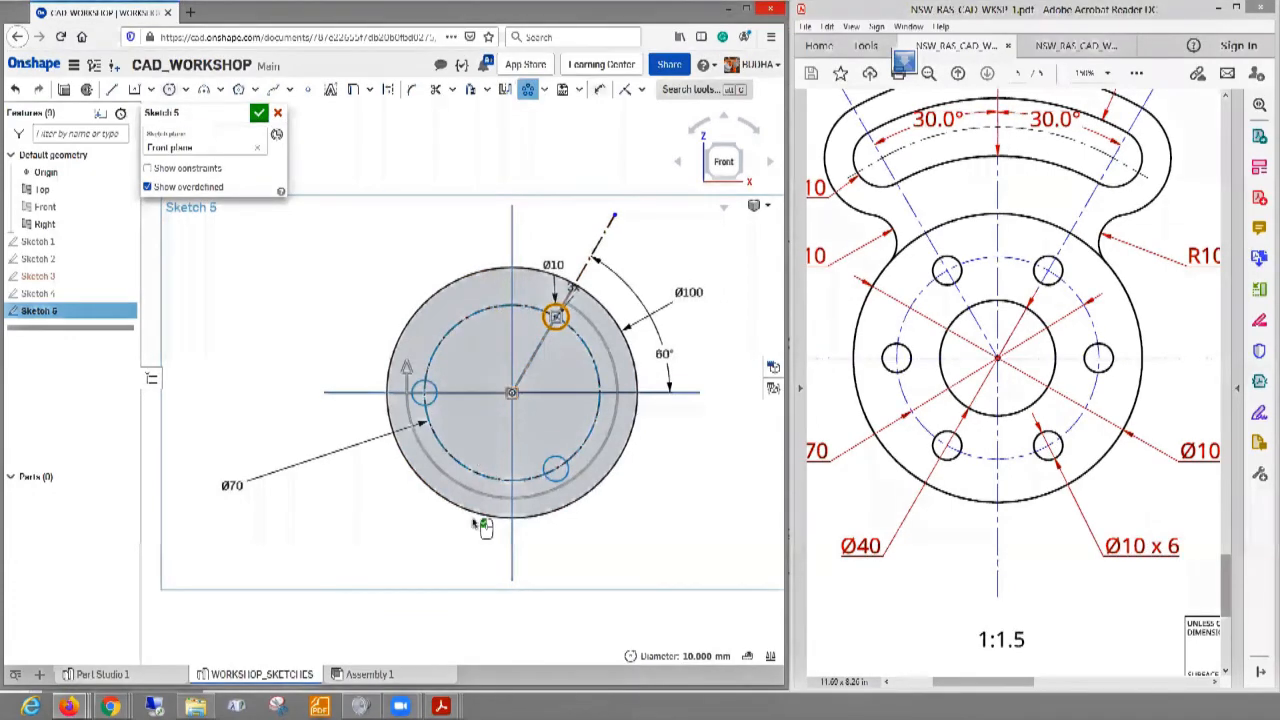
scroll(651, 500, down, 3)
scroll(651, 500, up, 2)
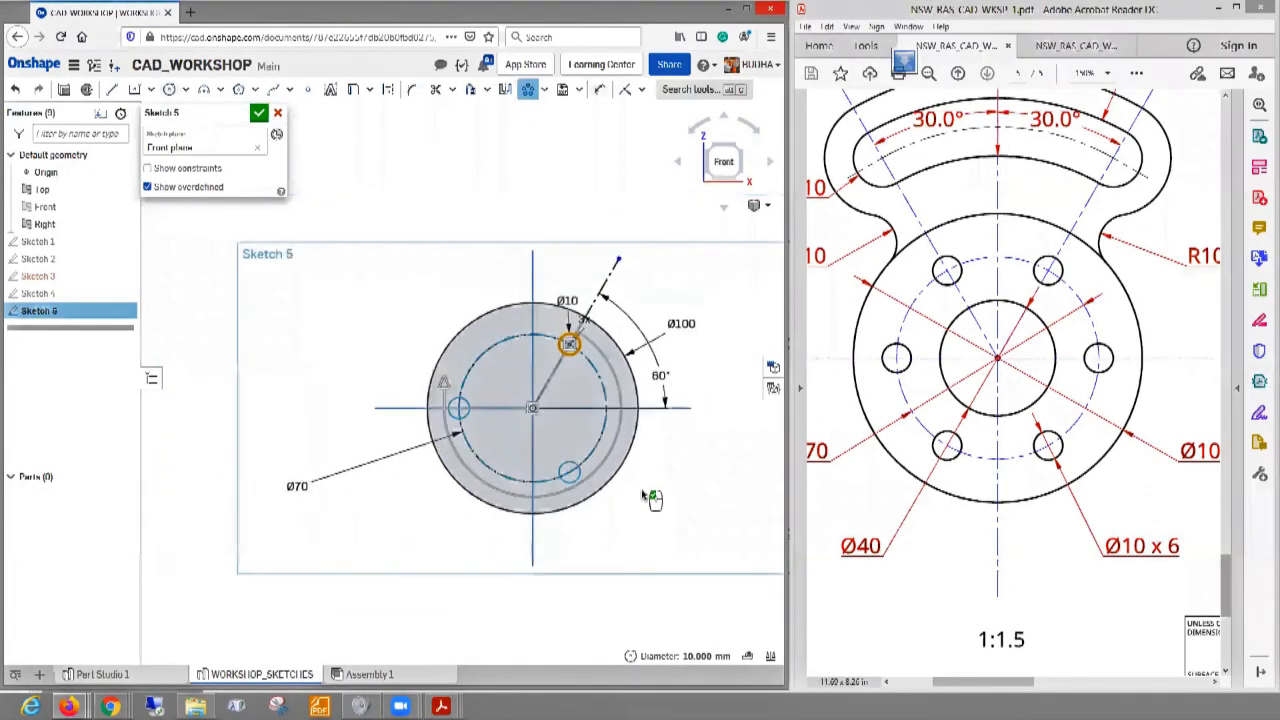
drag(590, 328, 459, 259)
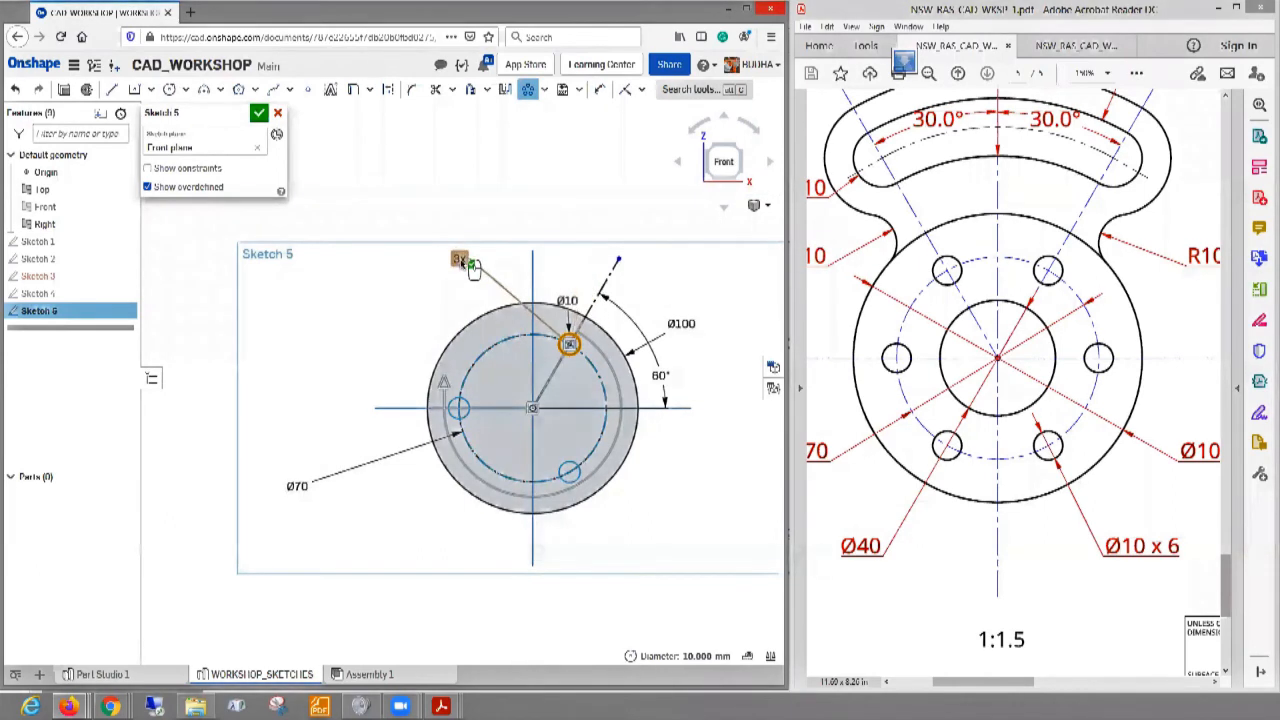
double_click(459, 259)
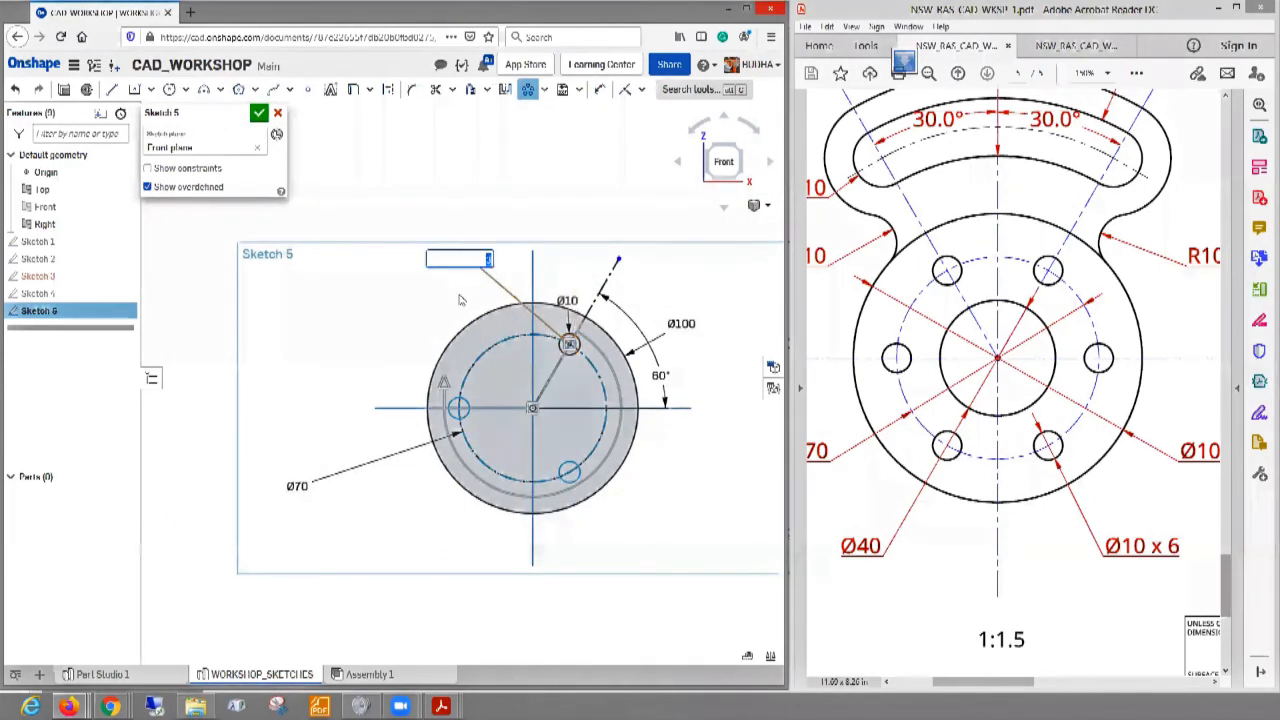
text(6)
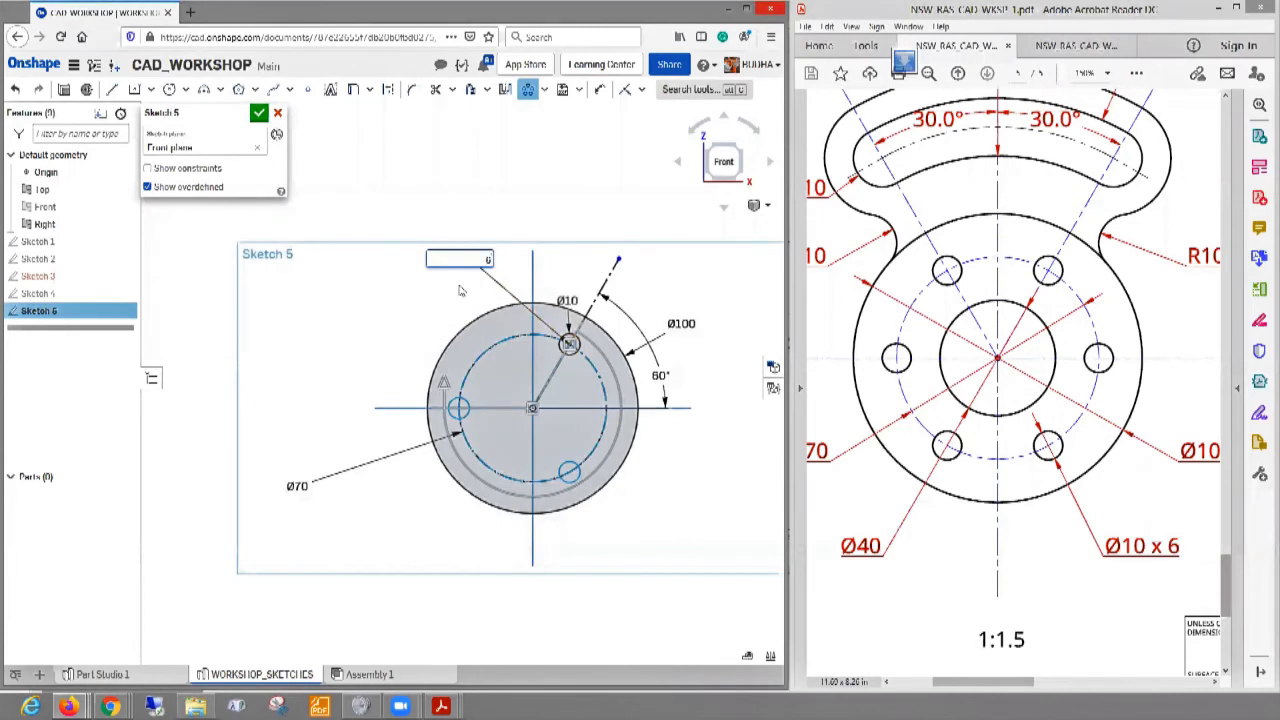
key(Return)
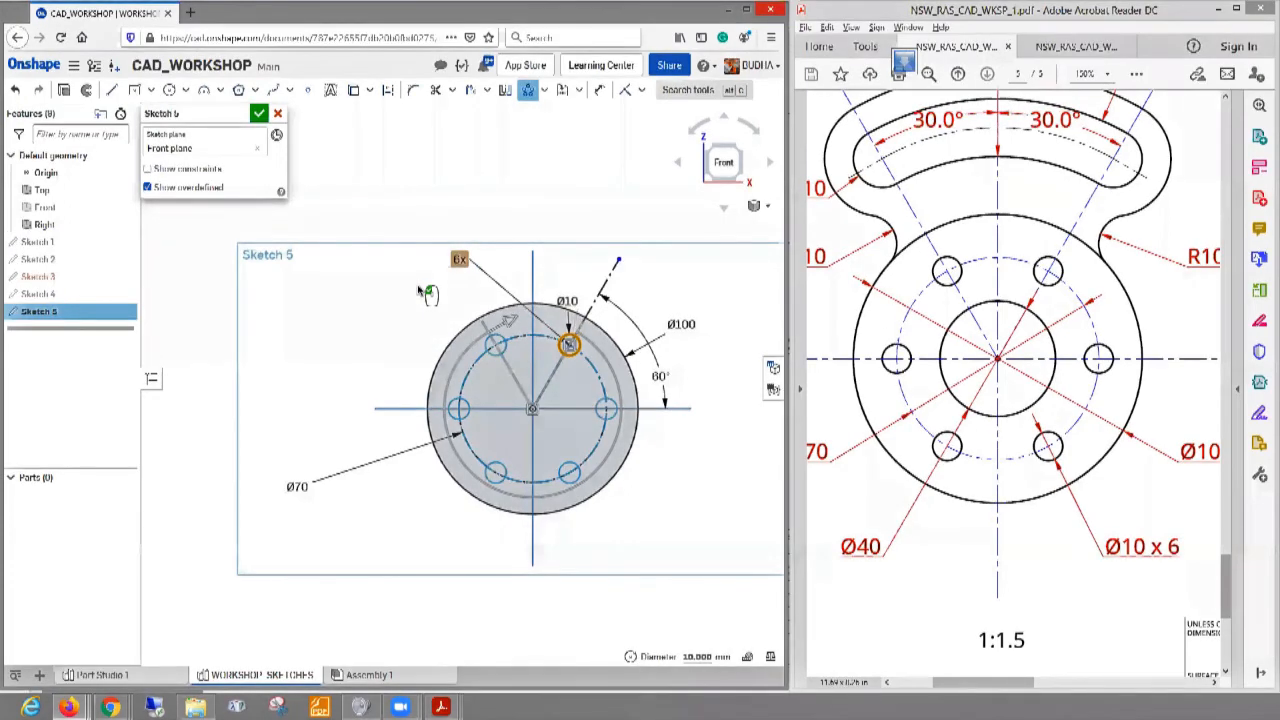
click(418, 290)
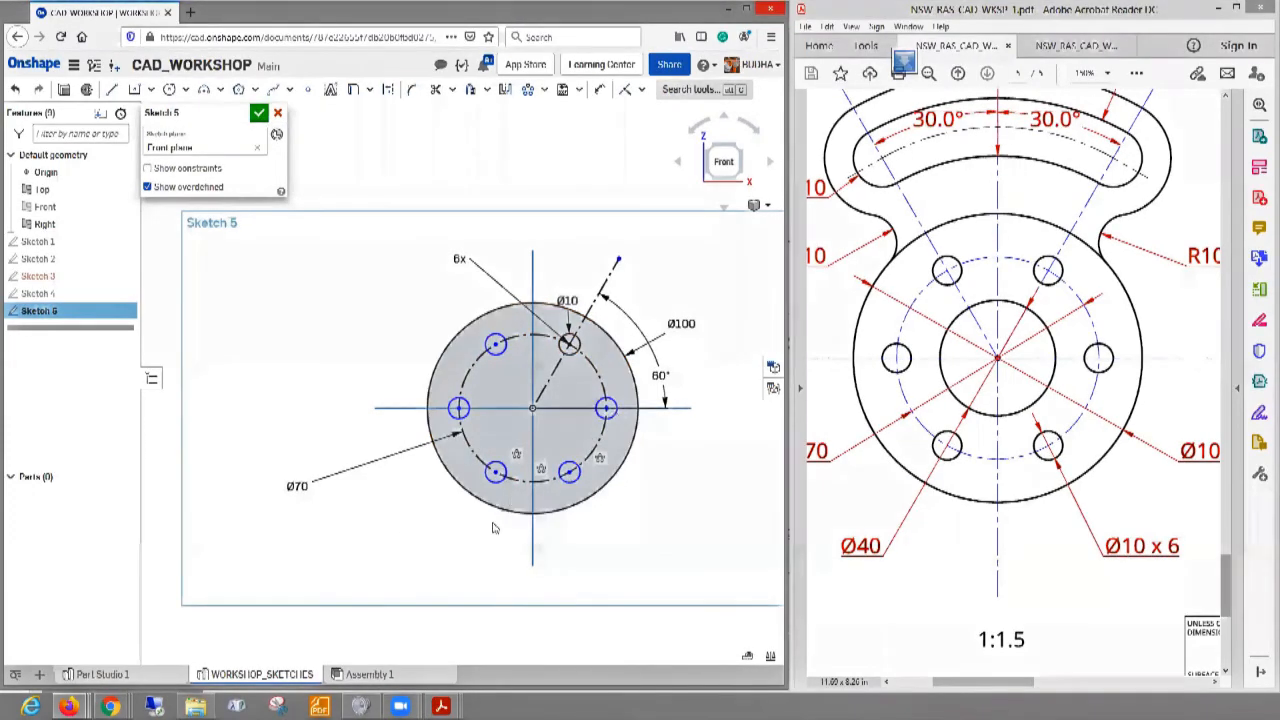
- Draw a centre hole circle about 34 mm in diameter, concentric with the disc at the origin
scroll(477, 518, down, 1)
middle_drag(477, 518, 452, 585)
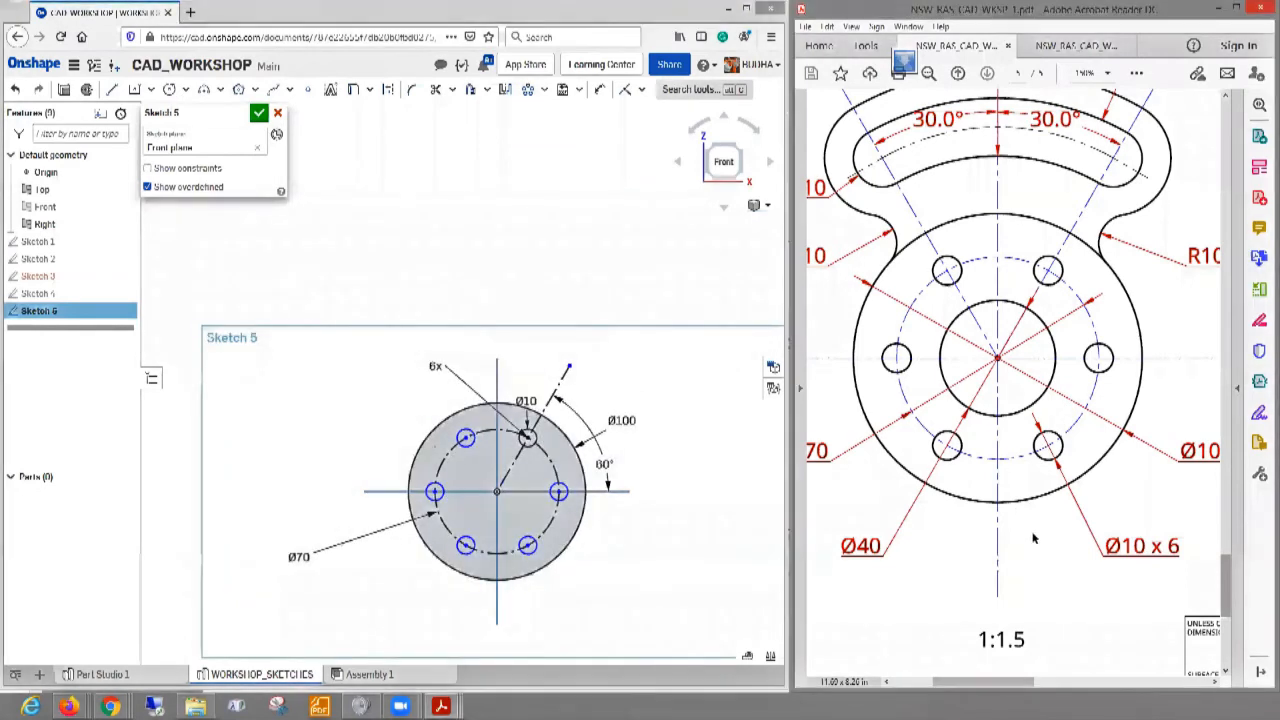
scroll(1033, 540, up, 3)
scroll(1033, 540, down, 2)
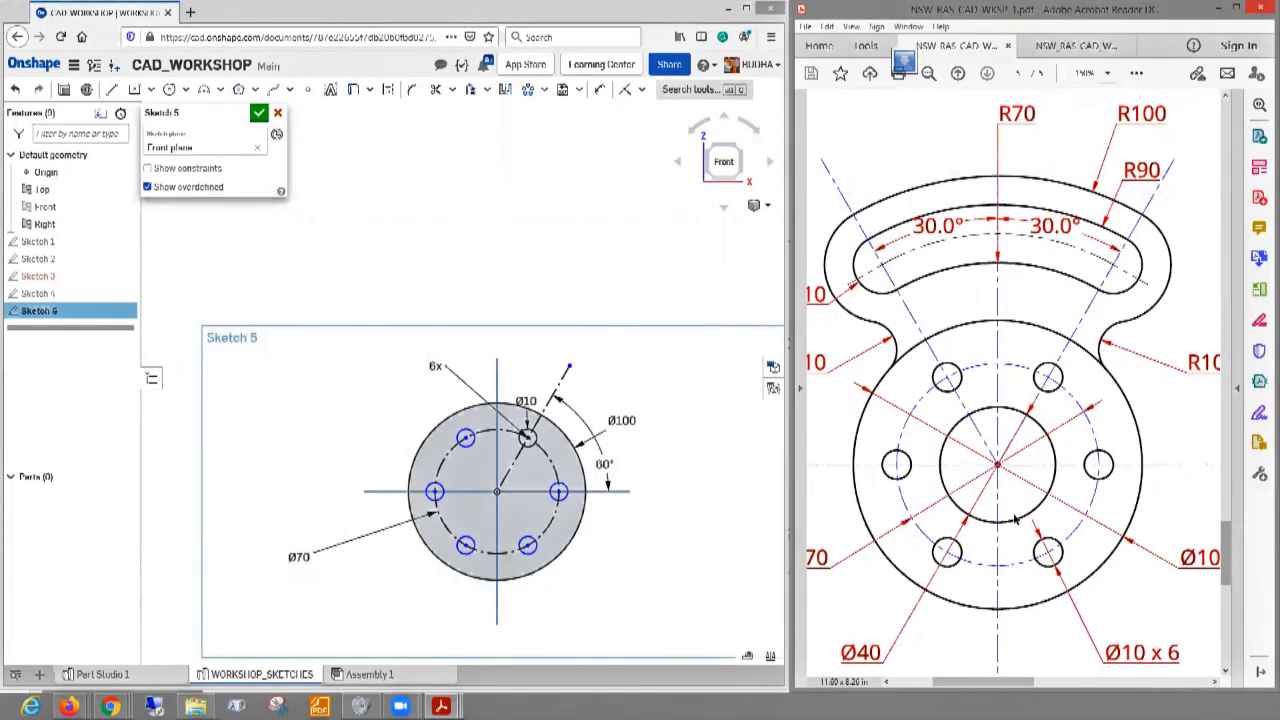
ctrl+scroll(1045, 525, up, 1)
ctrl+scroll(1038, 503, down, 2)
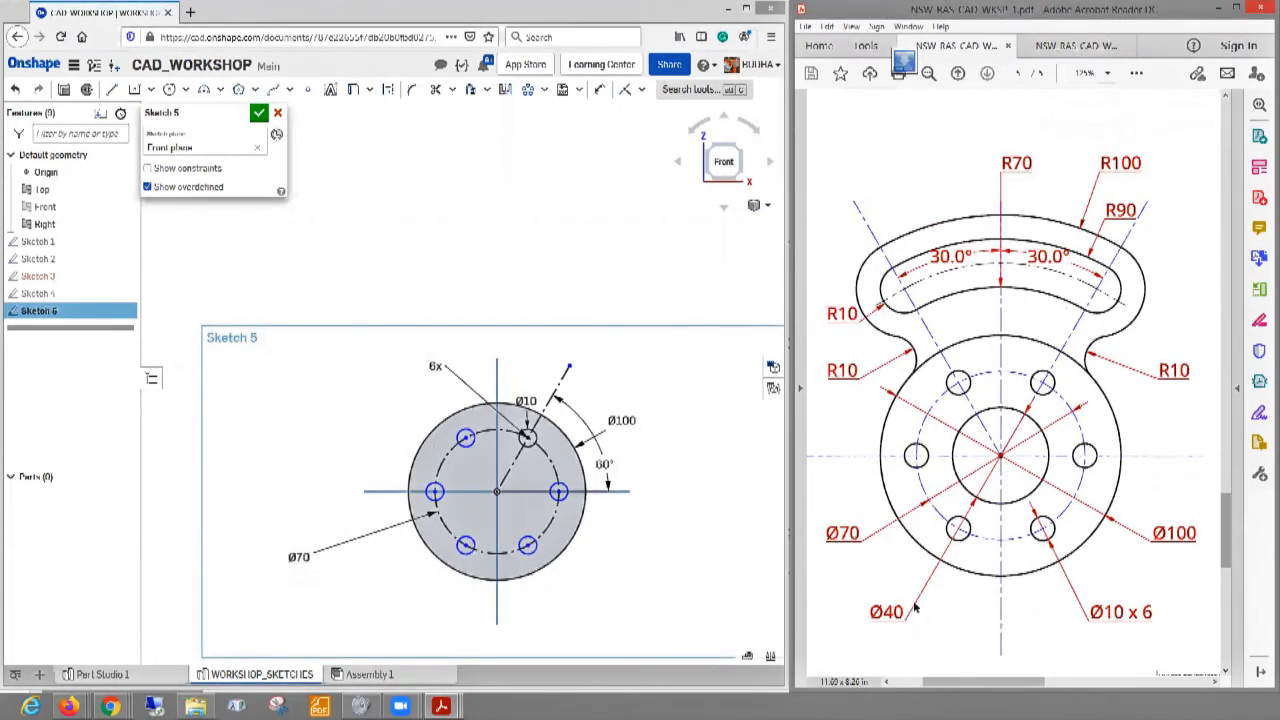
click(169, 90)
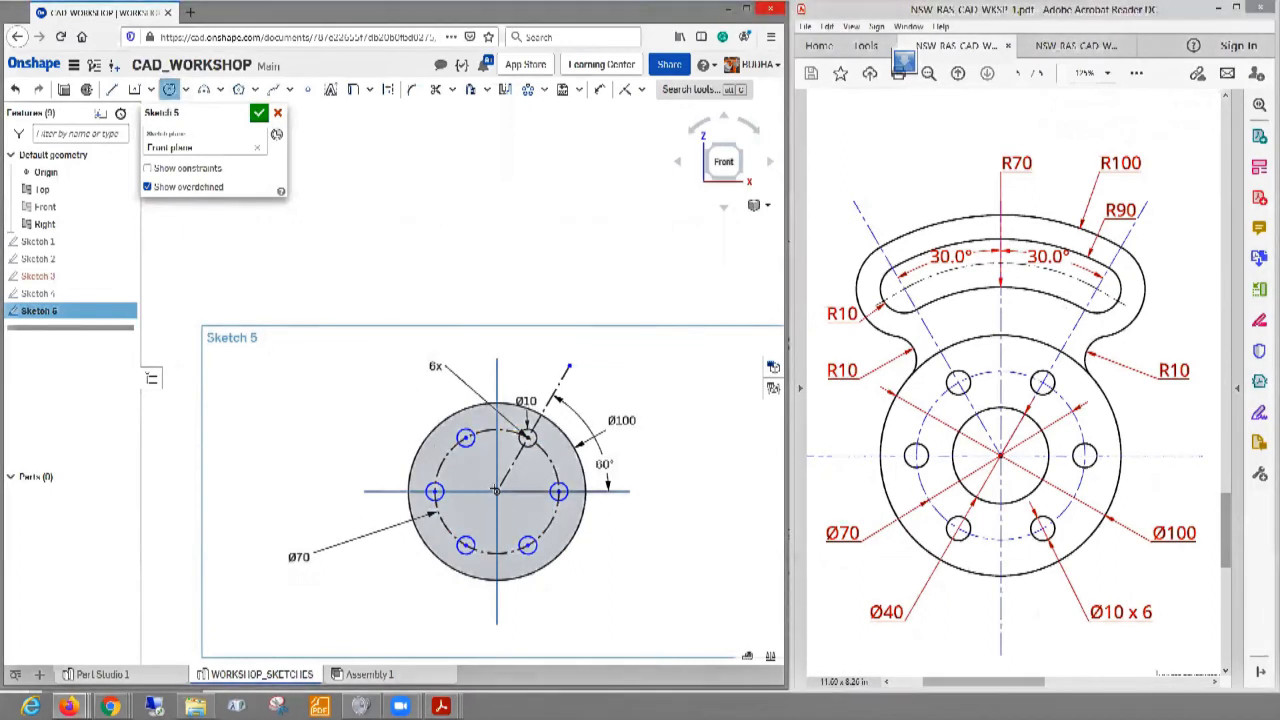
click(497, 492)
click(519, 514)
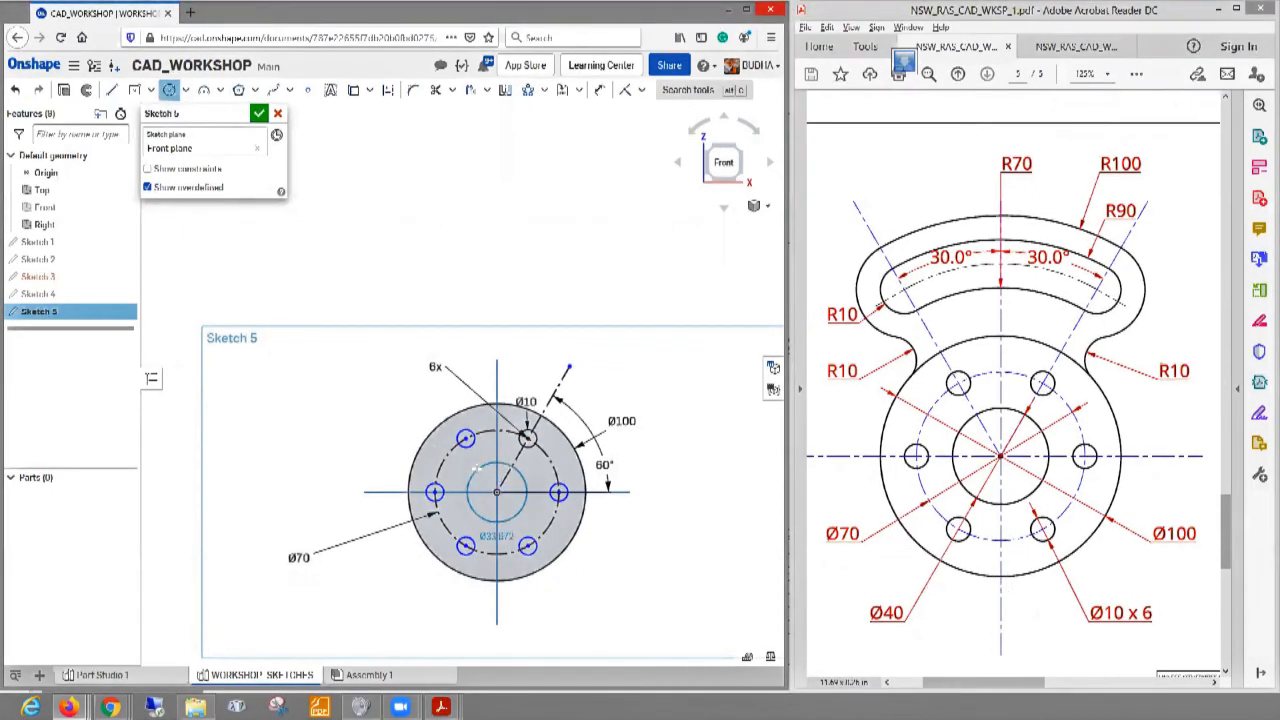
- Dimension the centre hole circle's diameter to 40 mm
click(599, 90)
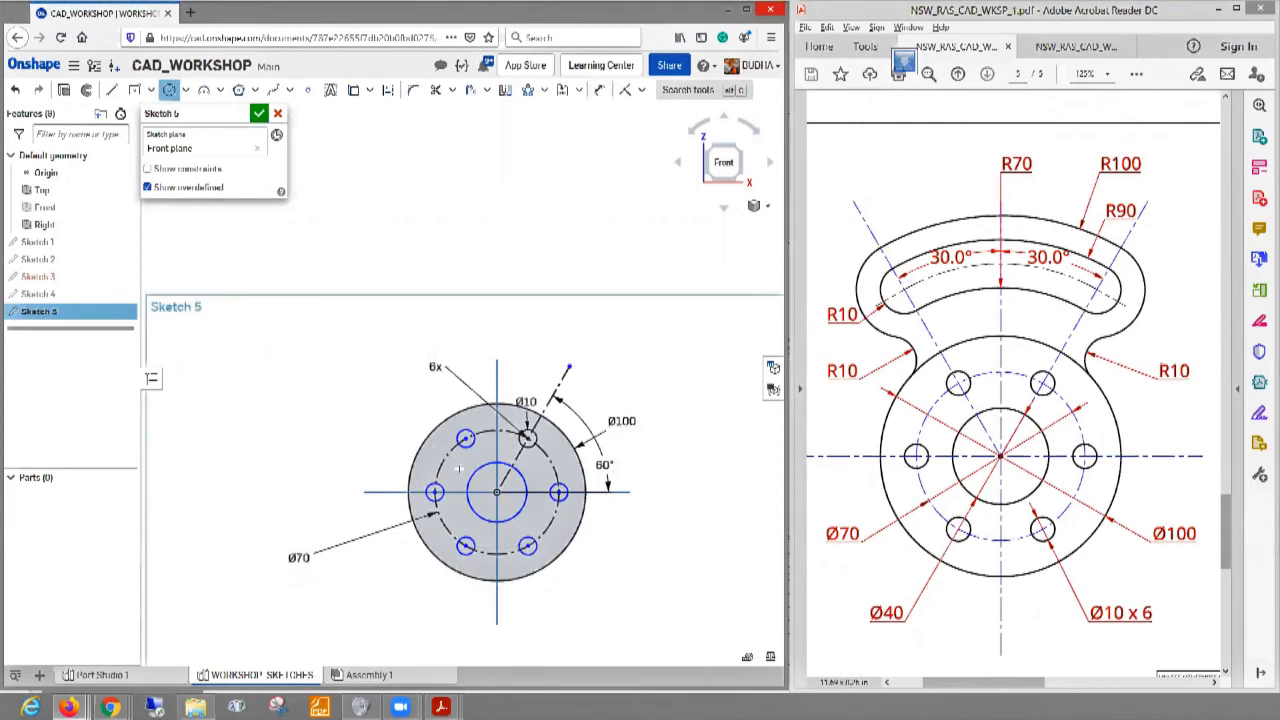
click(460, 471)
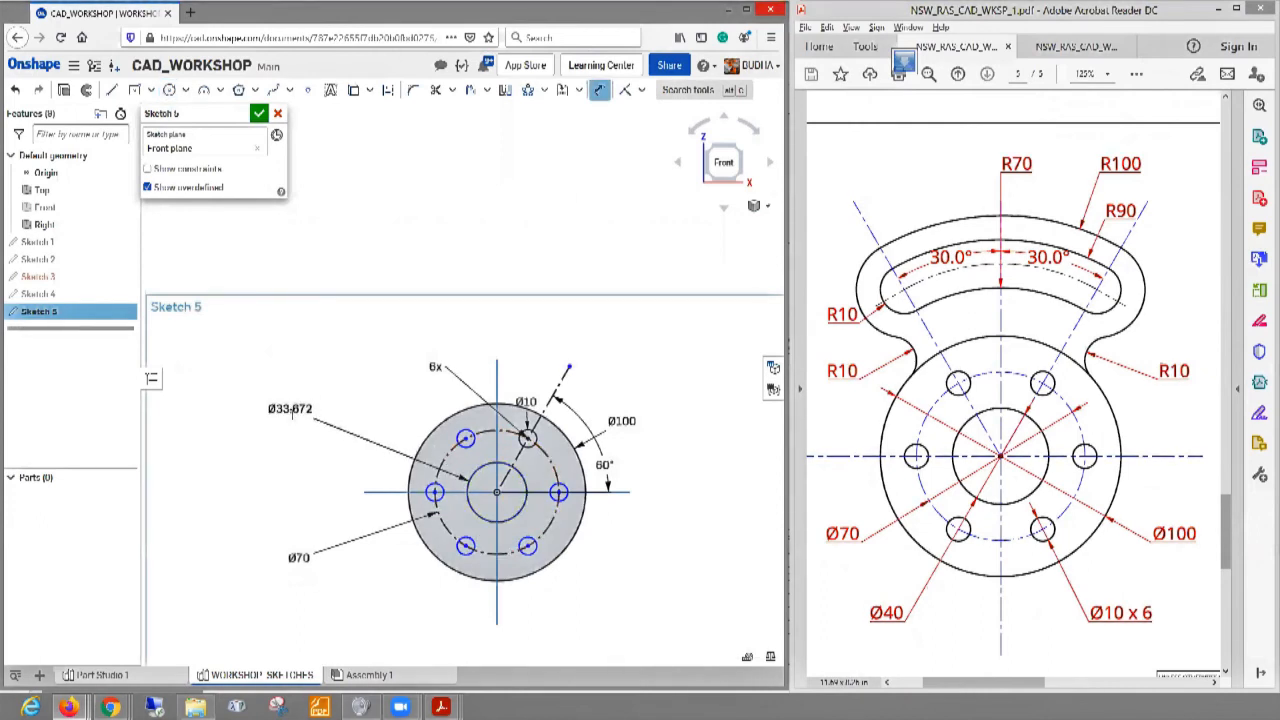
click(291, 410)
key(BackSpace)
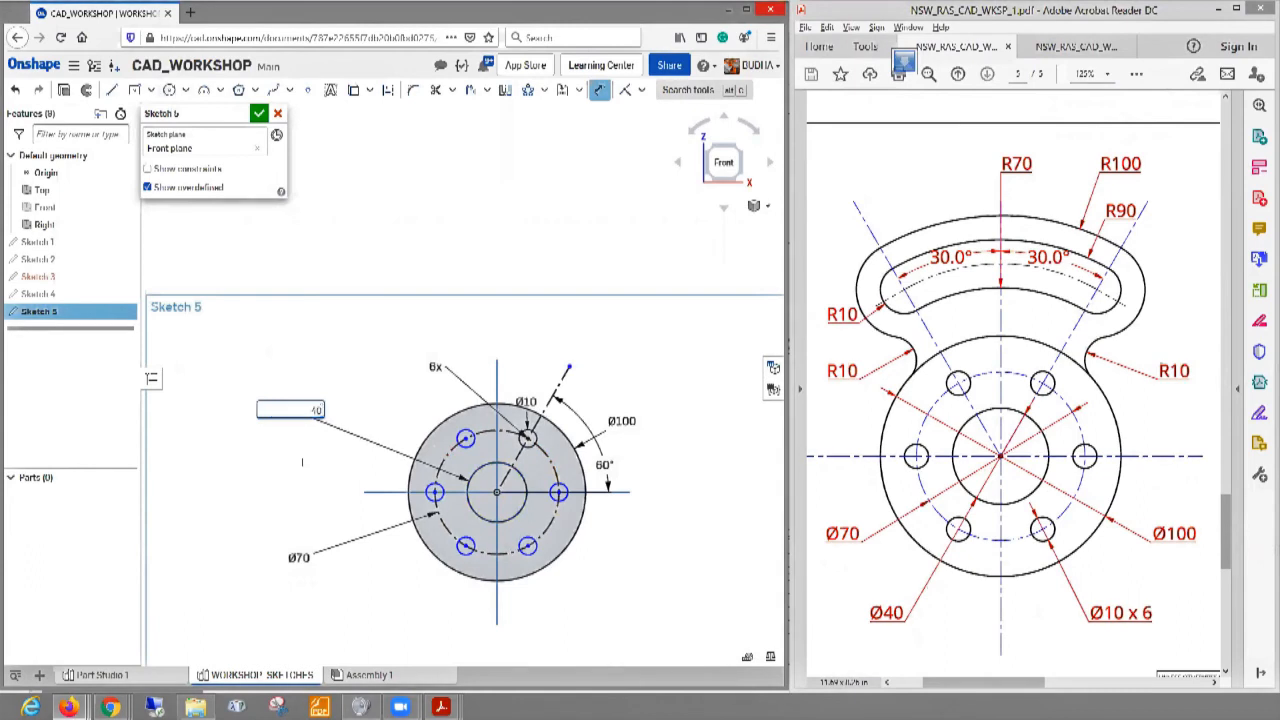
key(Return)
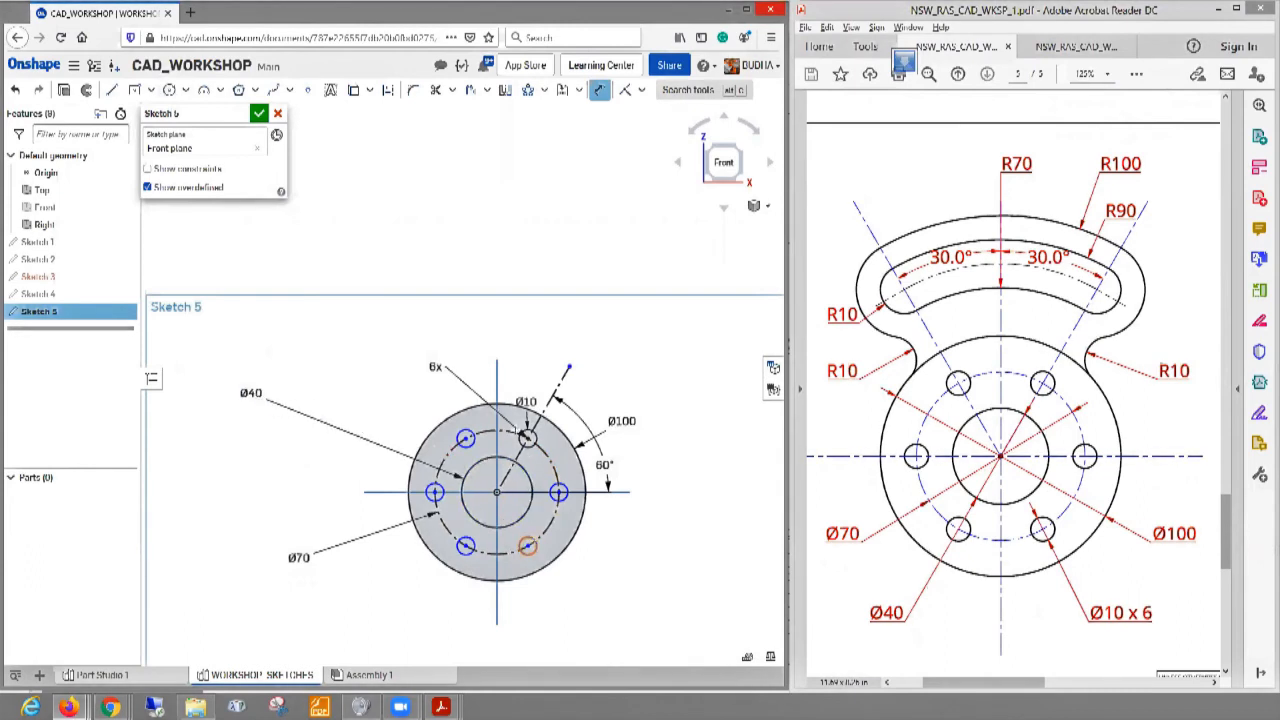
- Draw a vertical construction line about 161 mm long from the origin up past the disc
click(111, 90)
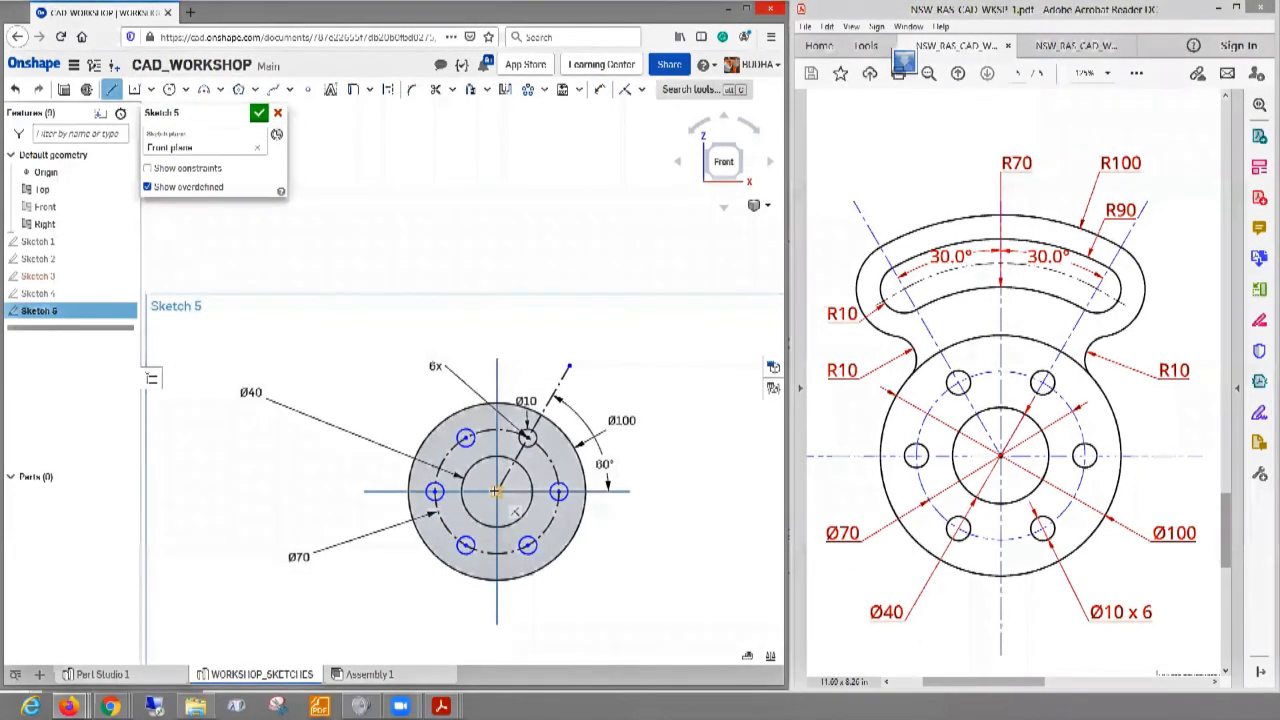
key(Escape)
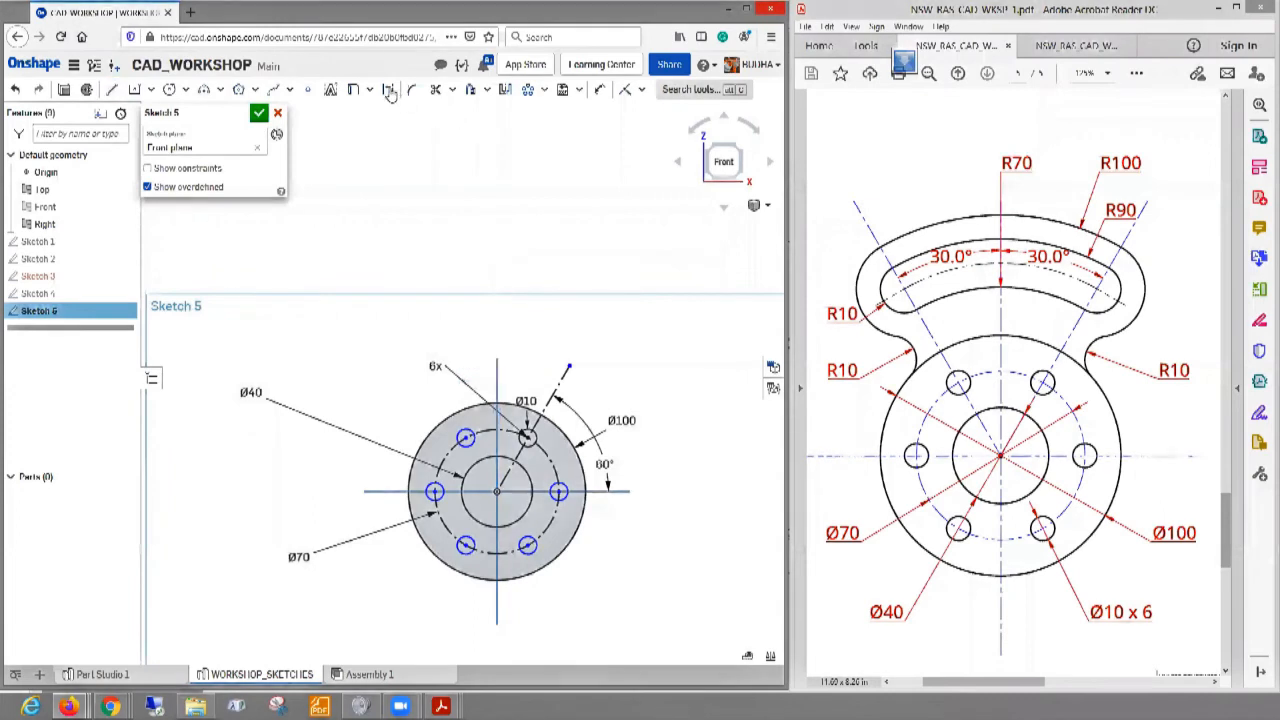
click(389, 91)
click(111, 90)
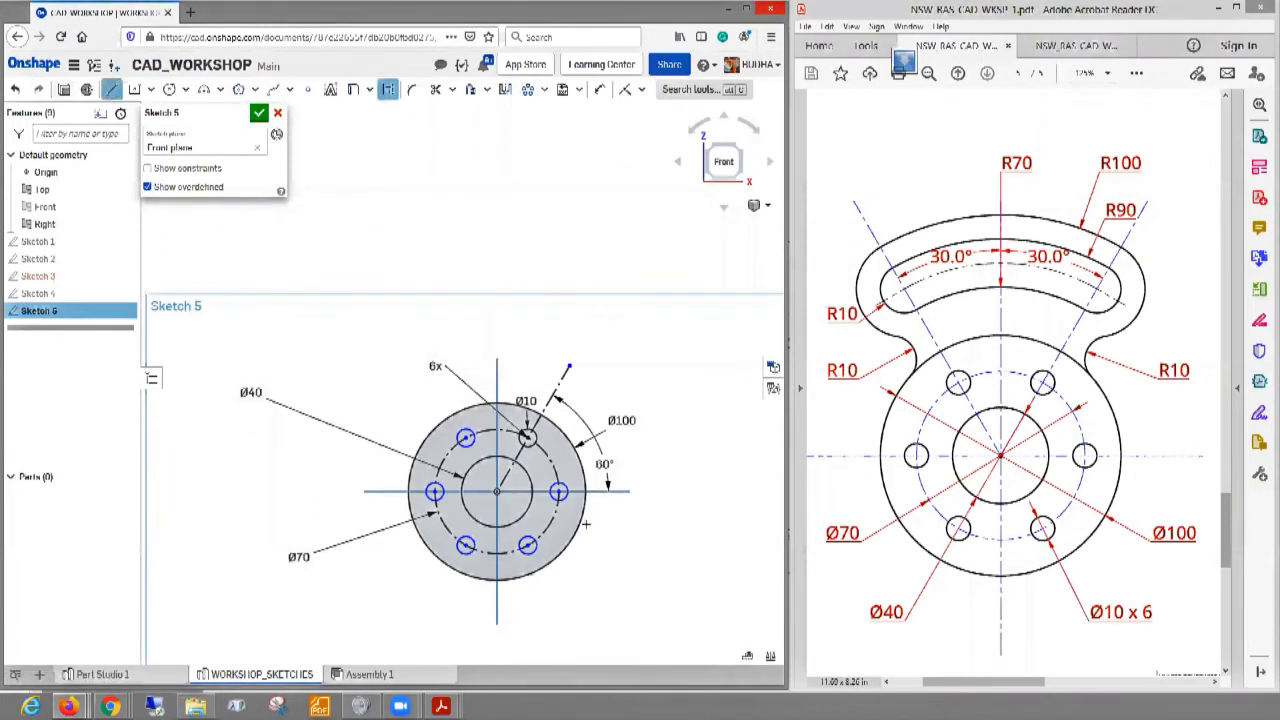
click(497, 491)
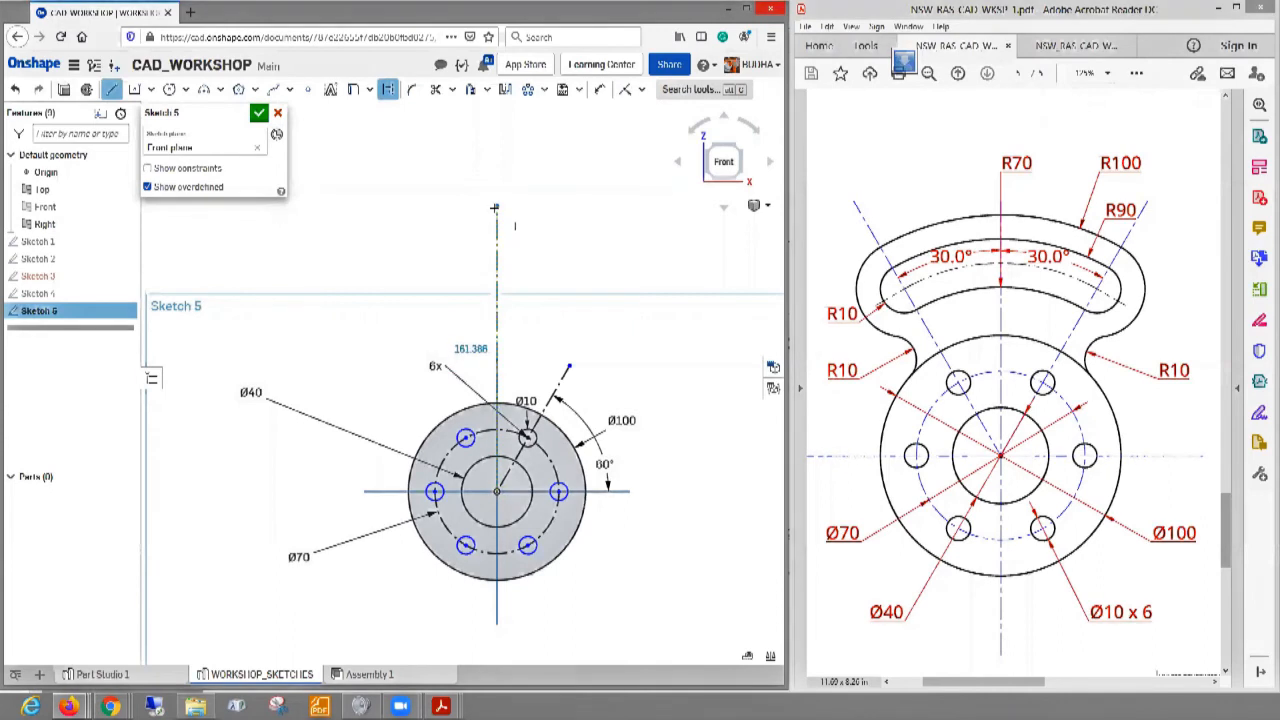
click(496, 206)
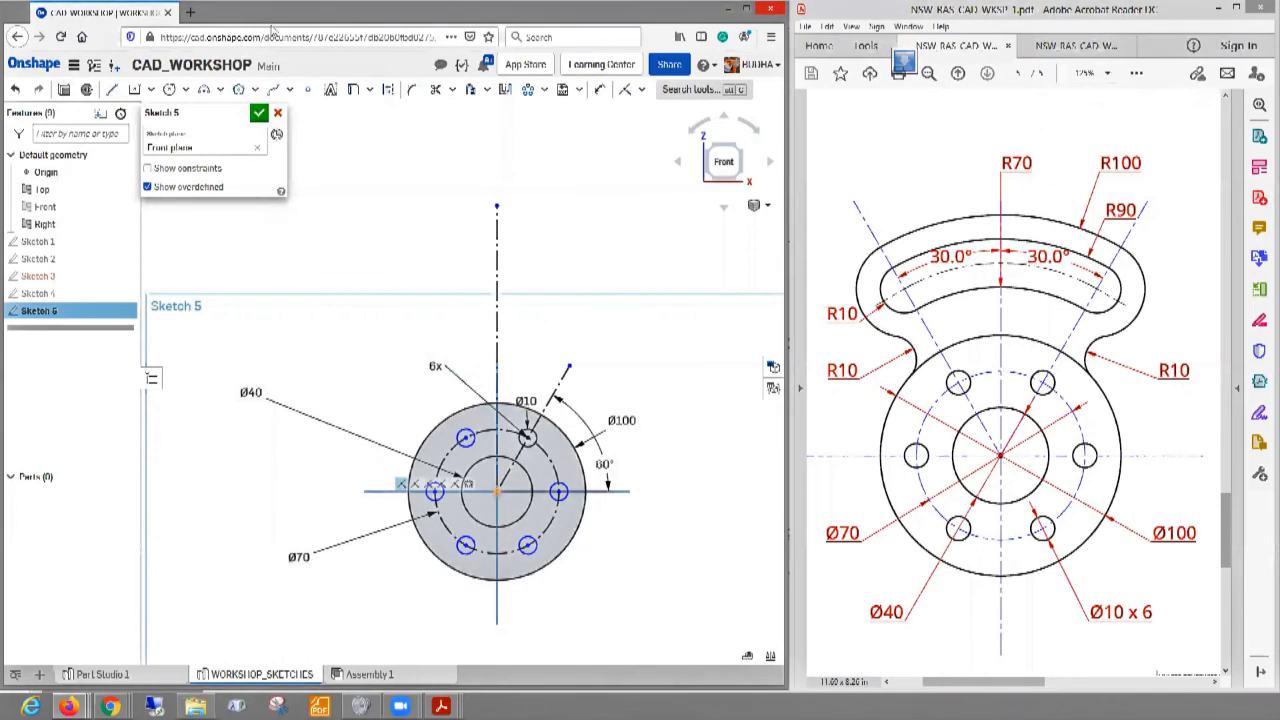
- Draw a construction line about 186 mm long from the origin through the upper-left hole's centre, past the disc outline
click(113, 90)
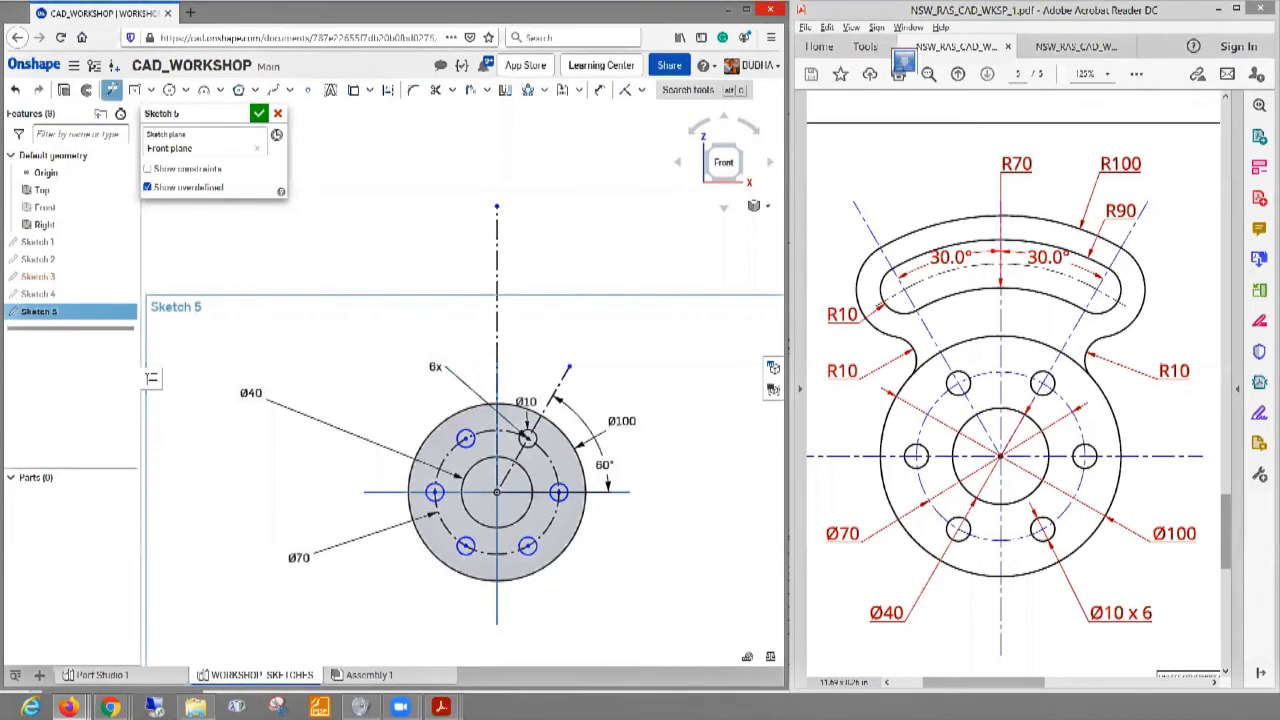
key(q)
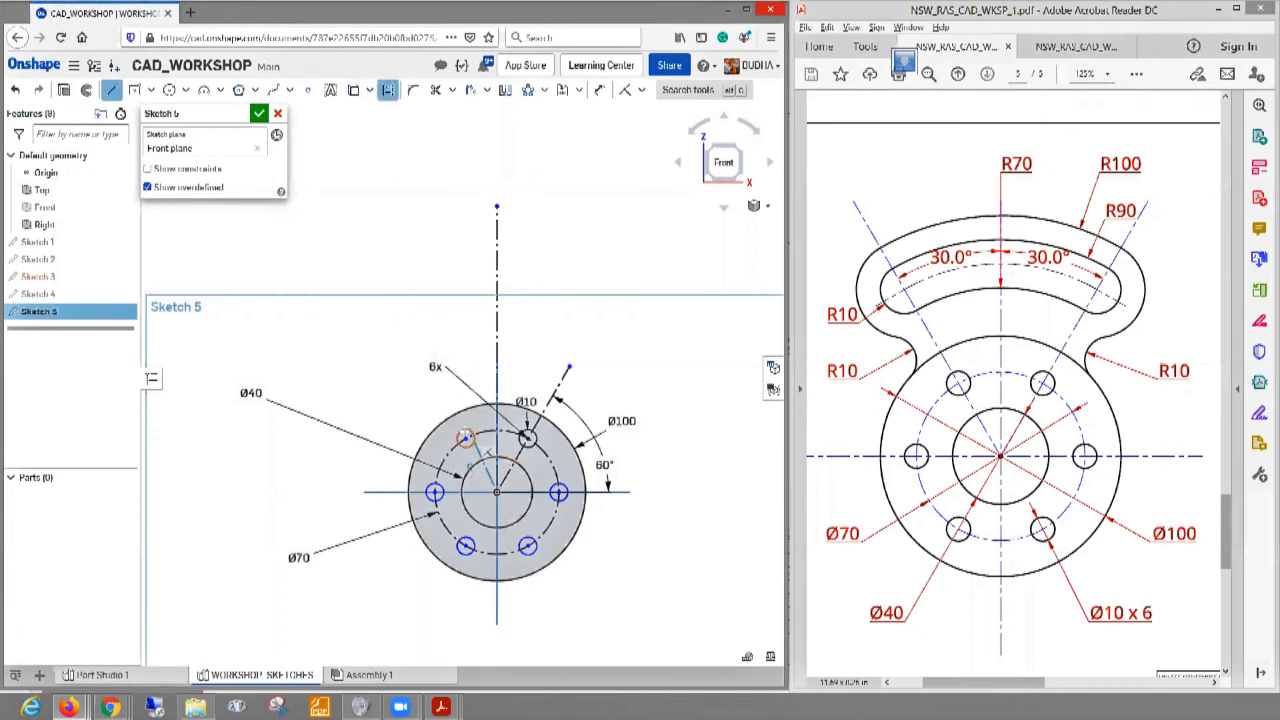
click(497, 491)
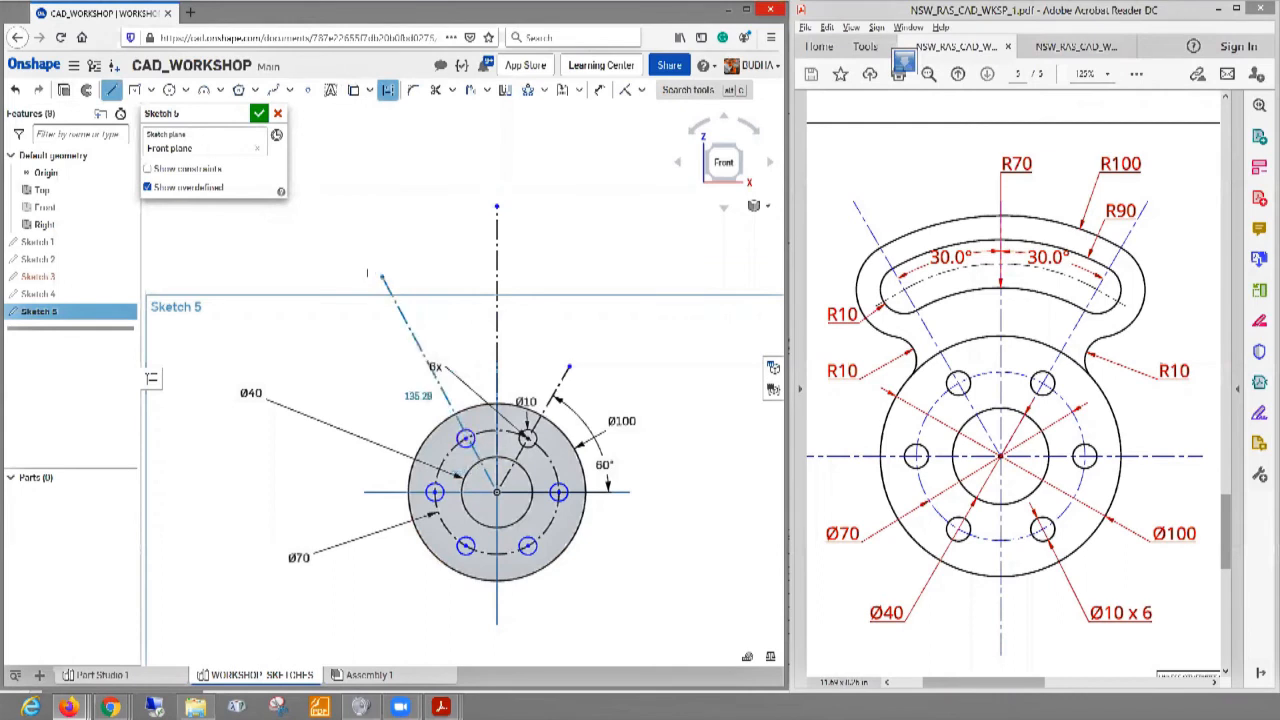
click(331, 207)
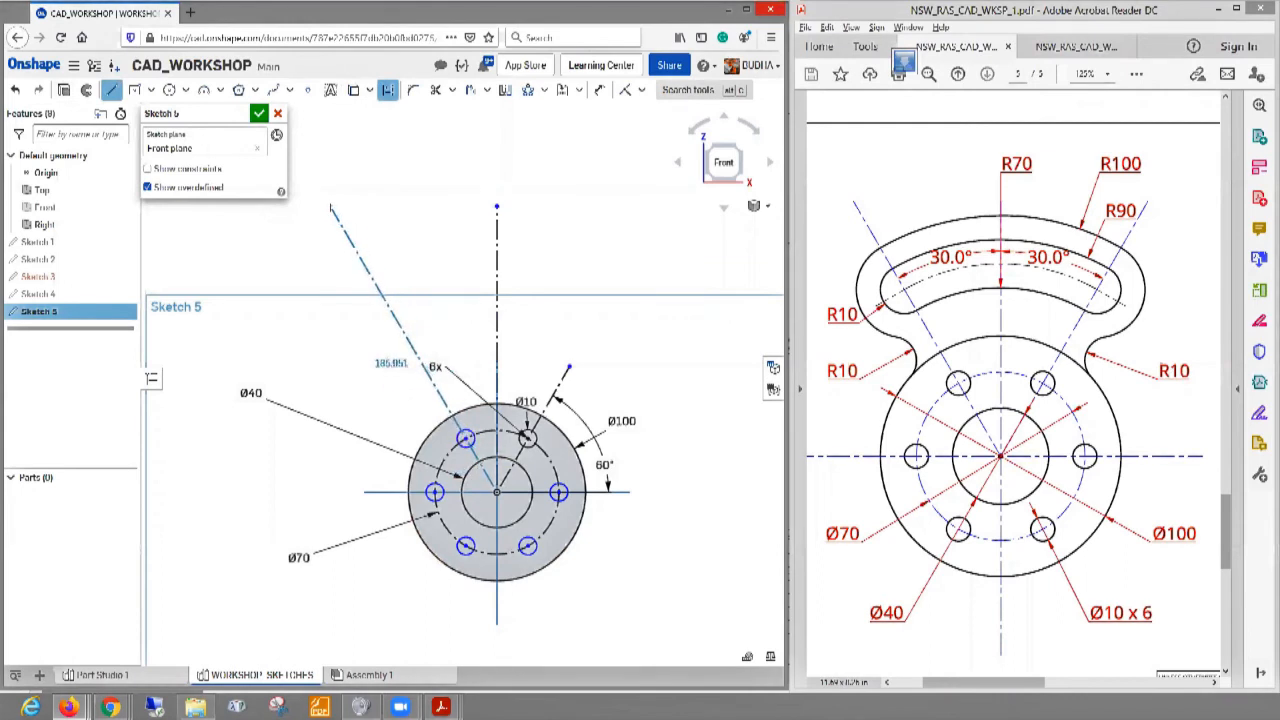
key(Escape)
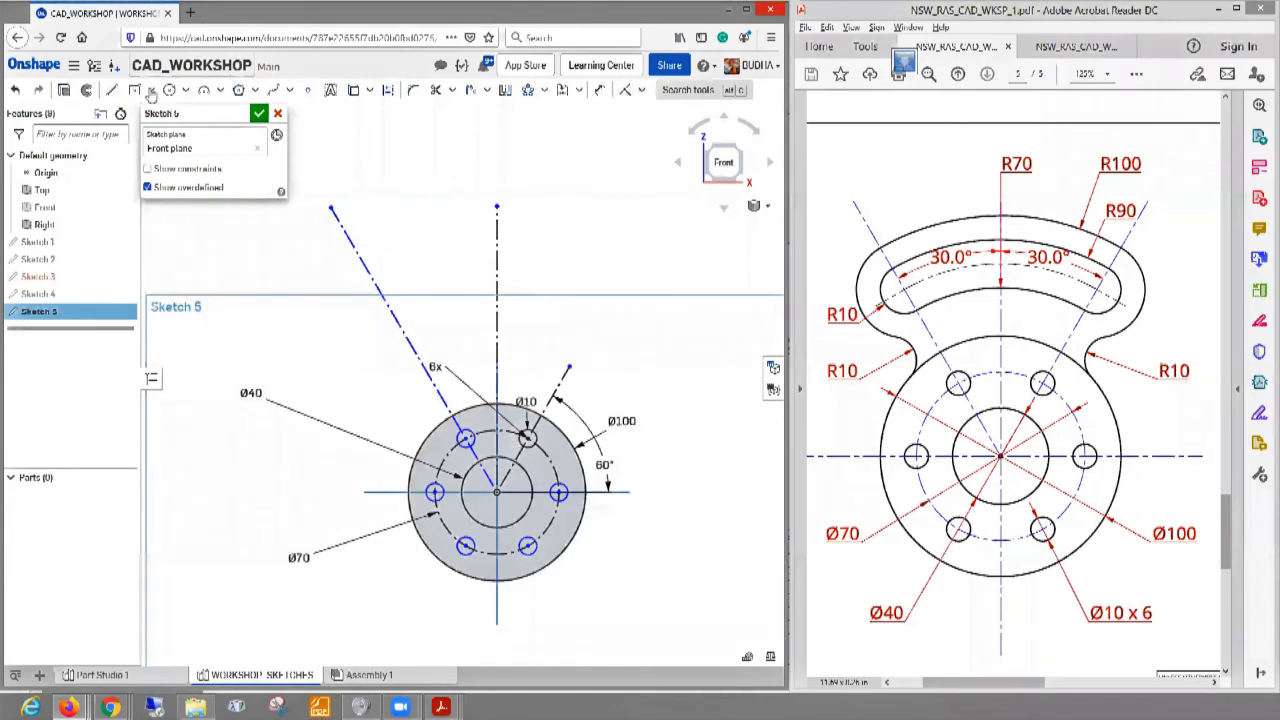
- Draw a long construction line from the origin through the upper-right hole, extending past the end of the existing 60° line
click(388, 92)
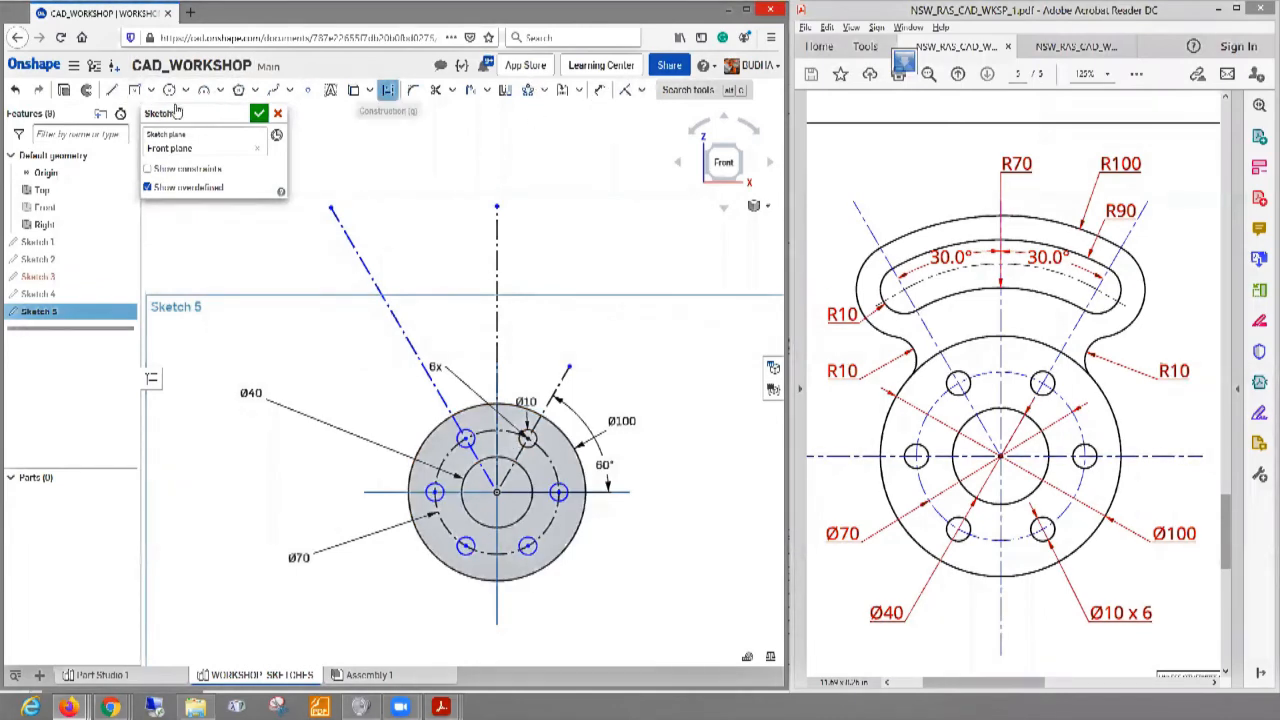
click(111, 91)
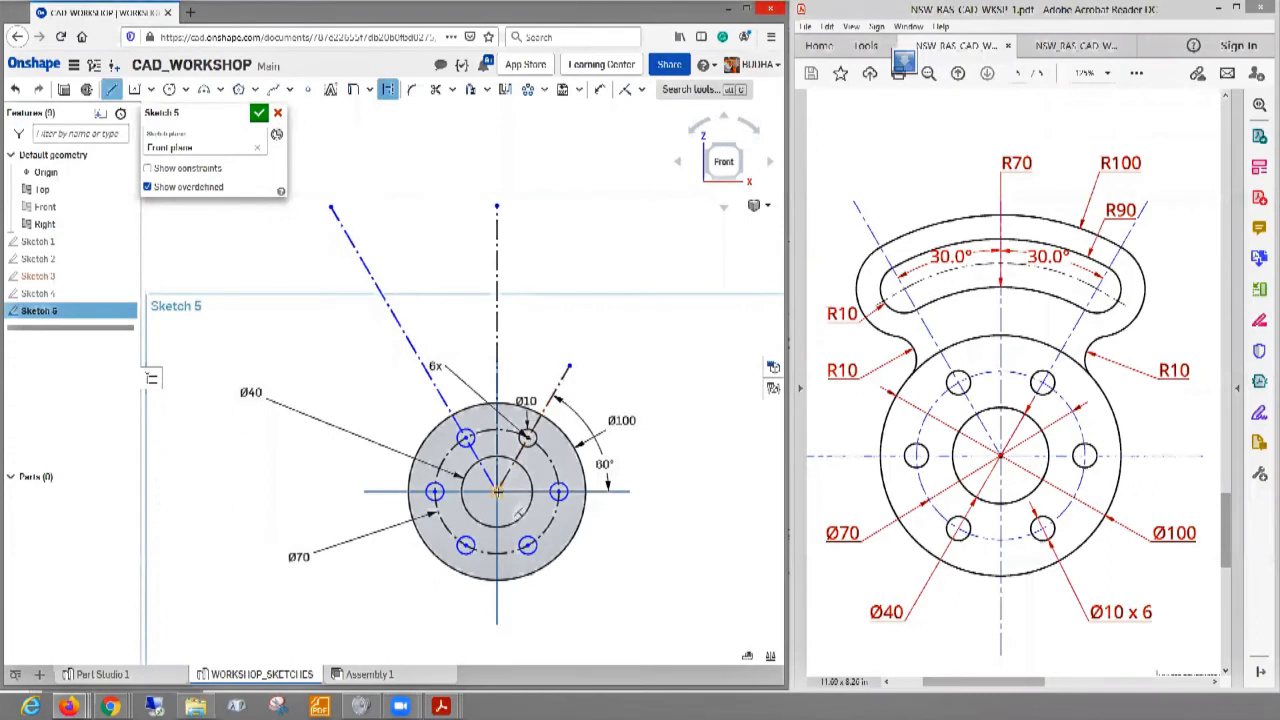
click(497, 491)
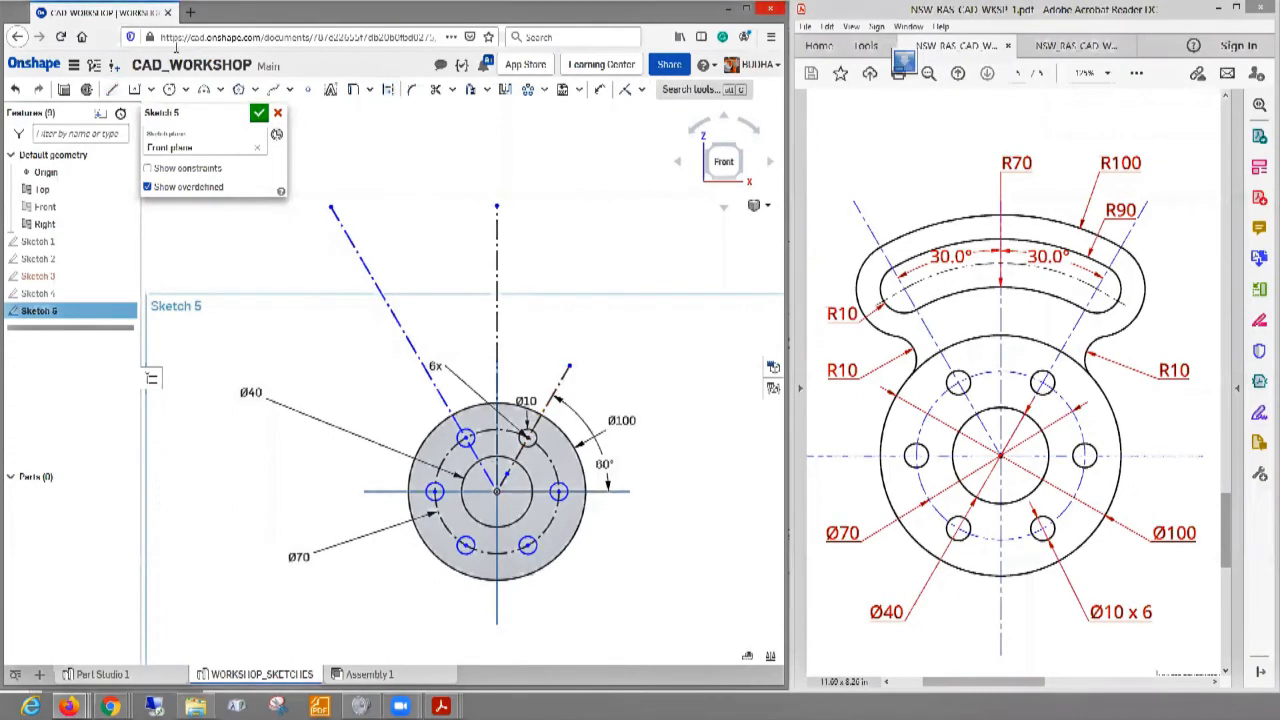
click(114, 90)
click(114, 90)
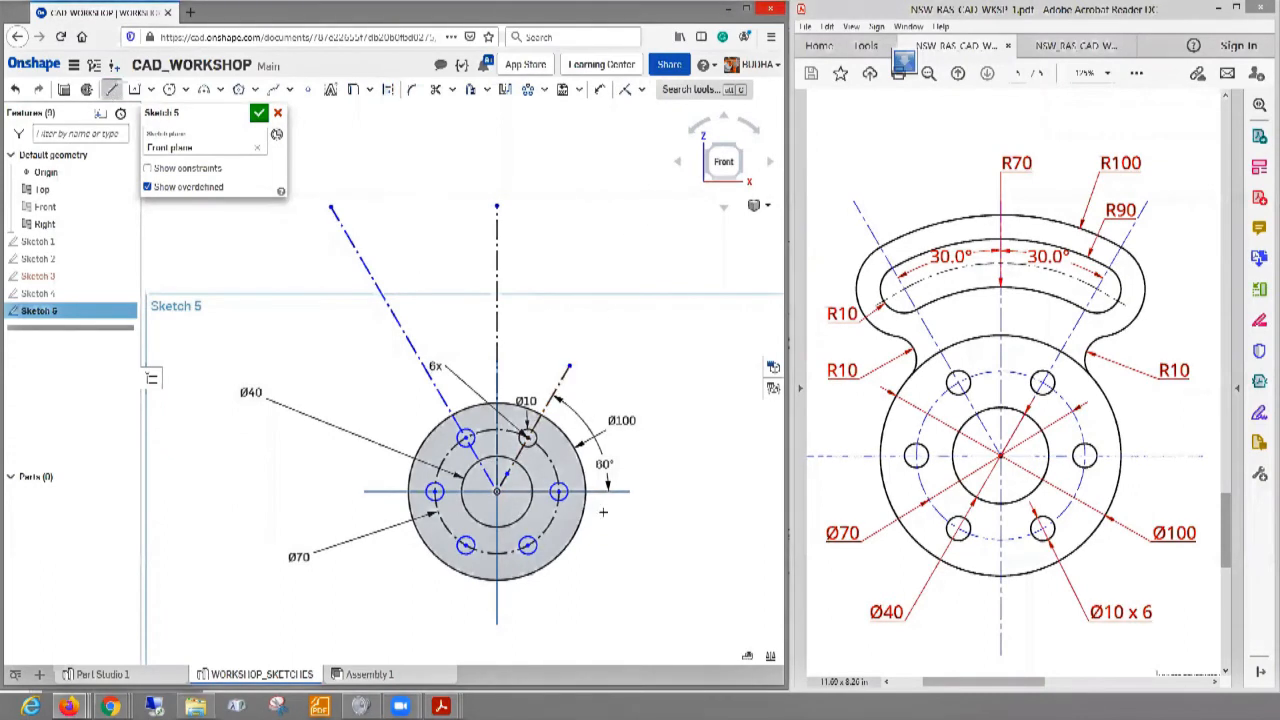
click(390, 90)
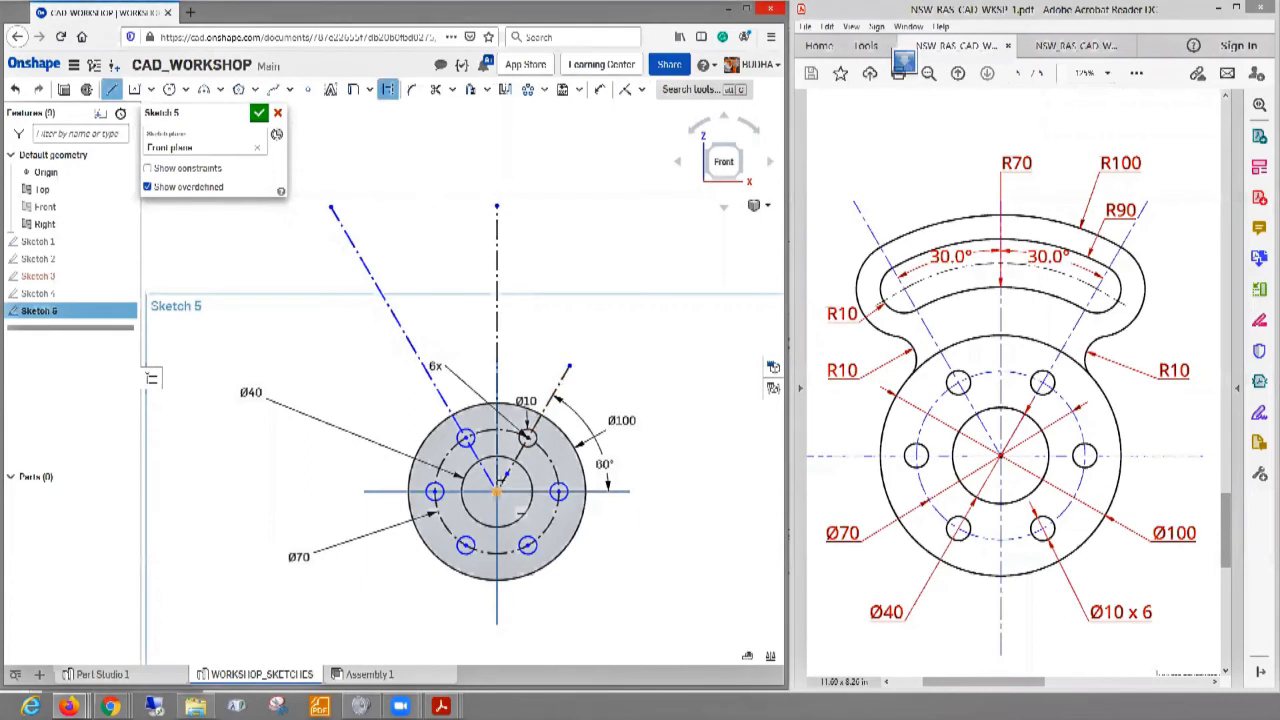
click(668, 193)
key(Escape)
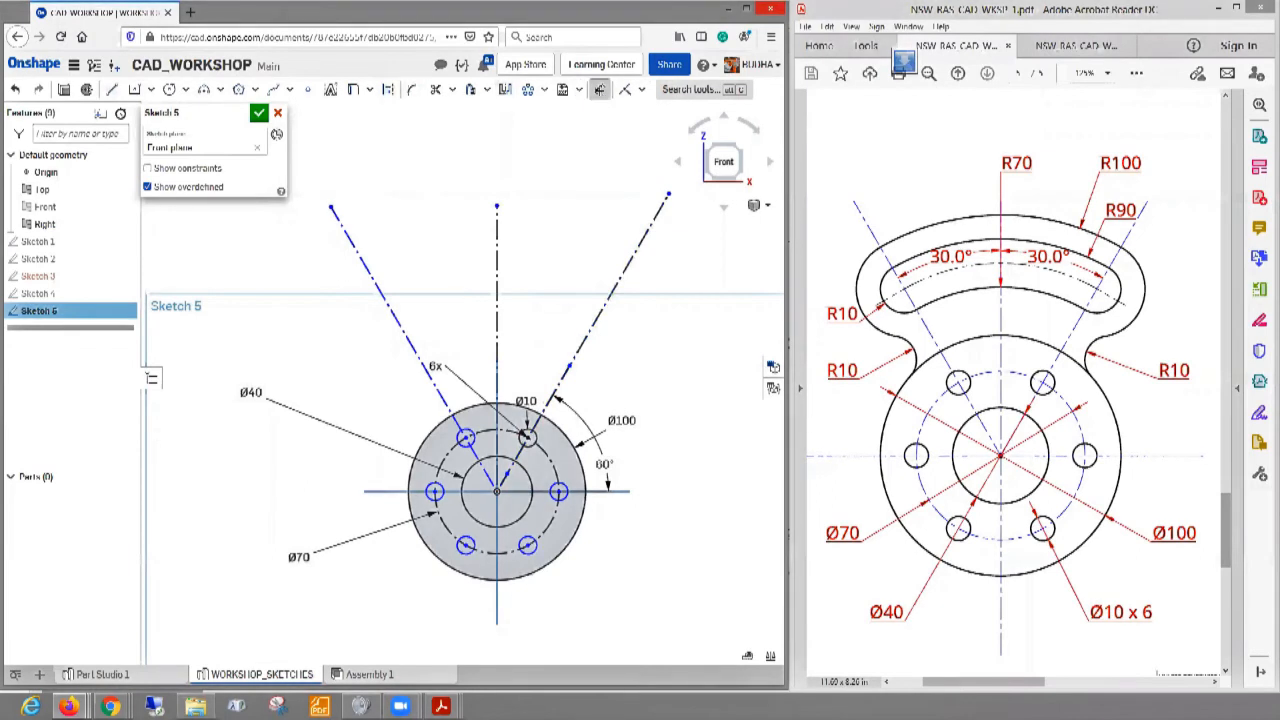
- Dimension the angle between the vertical construction line and the construction line through the upper-left hole to 30°
click(599, 89)
click(354, 245)
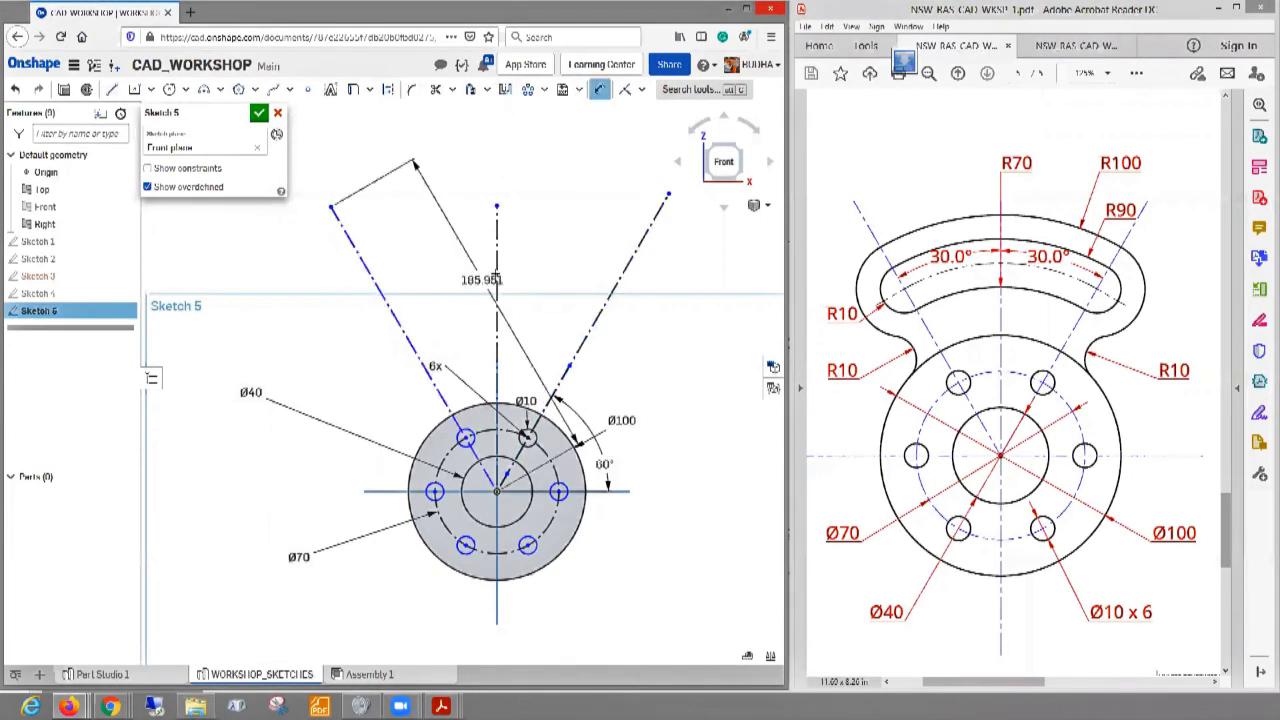
click(497, 264)
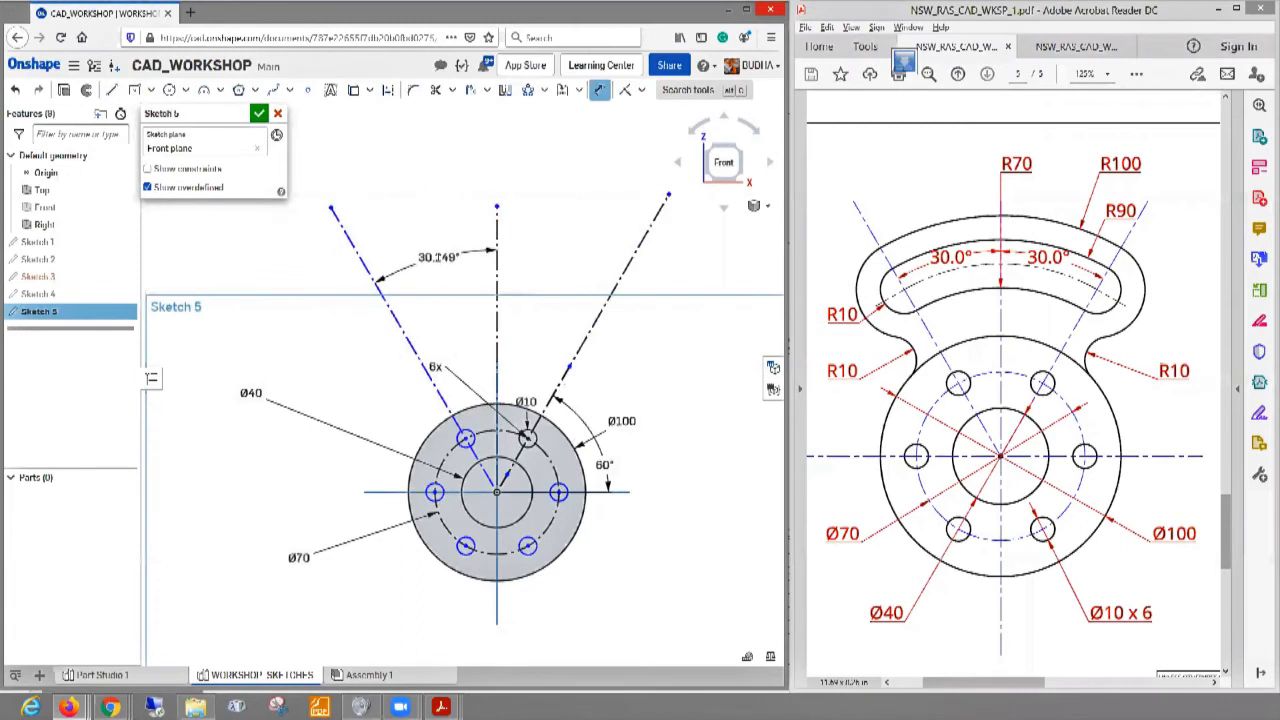
click(437, 258)
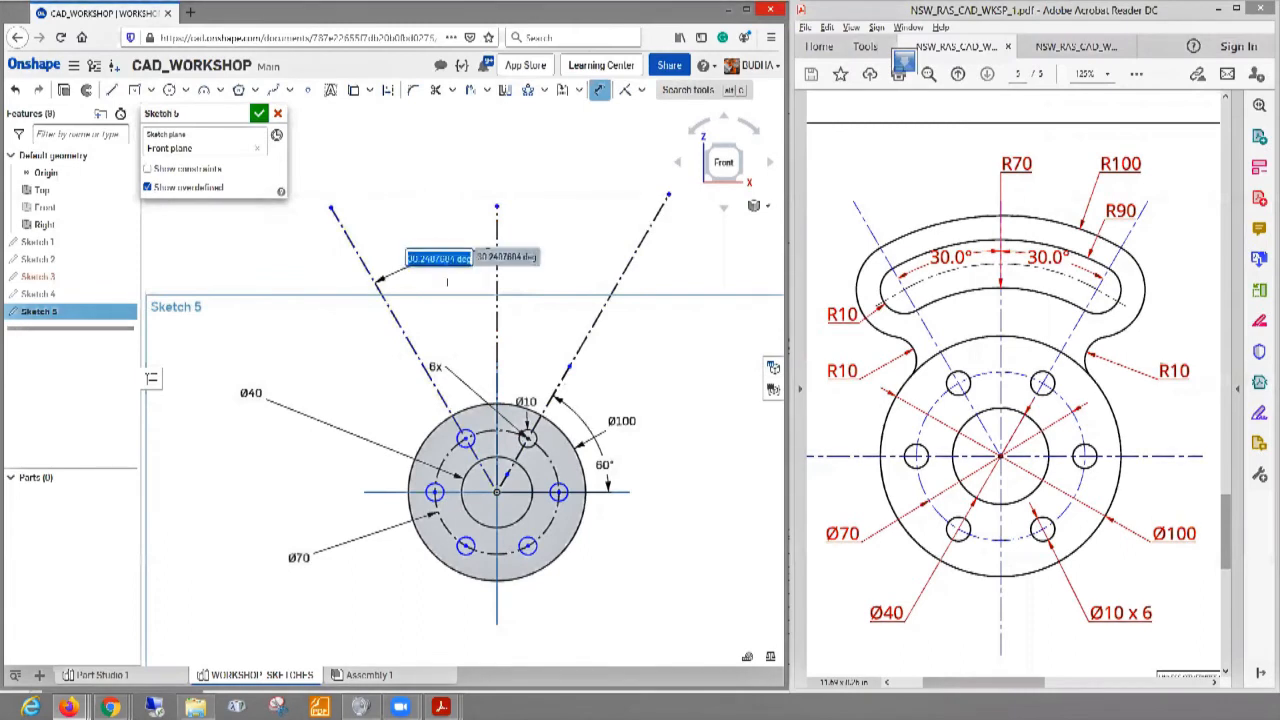
text(30)
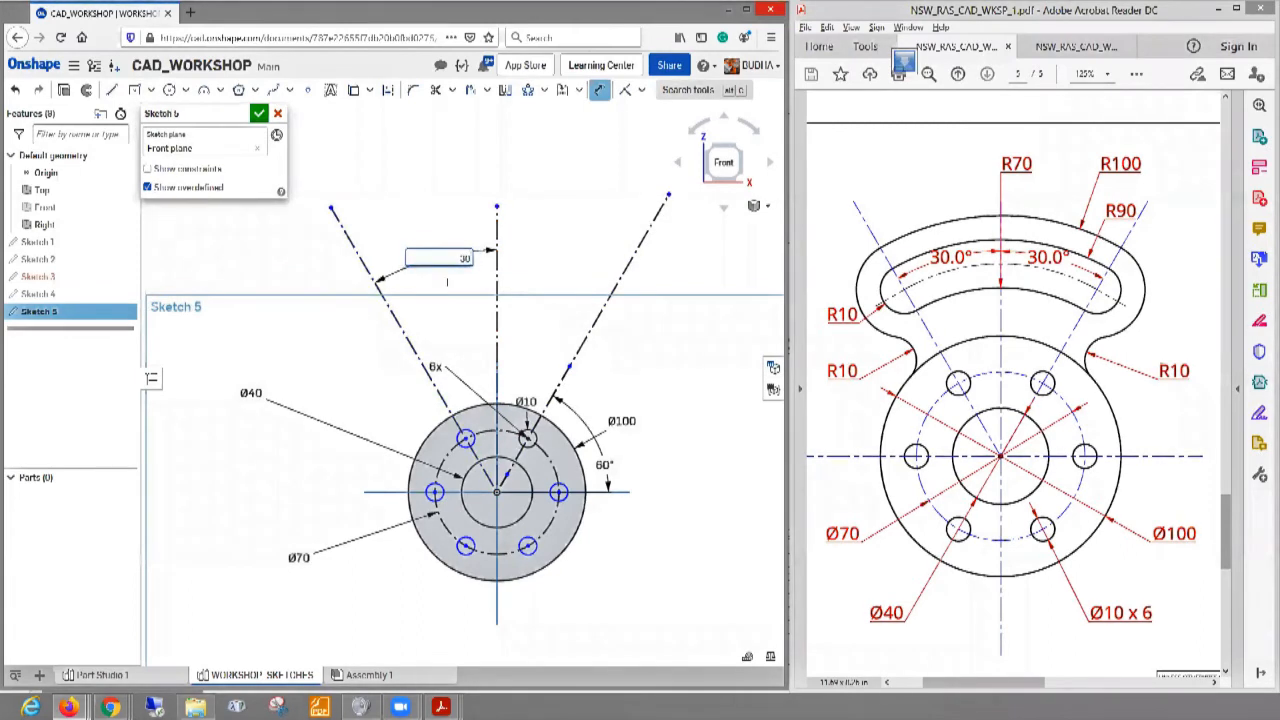
key(Return)
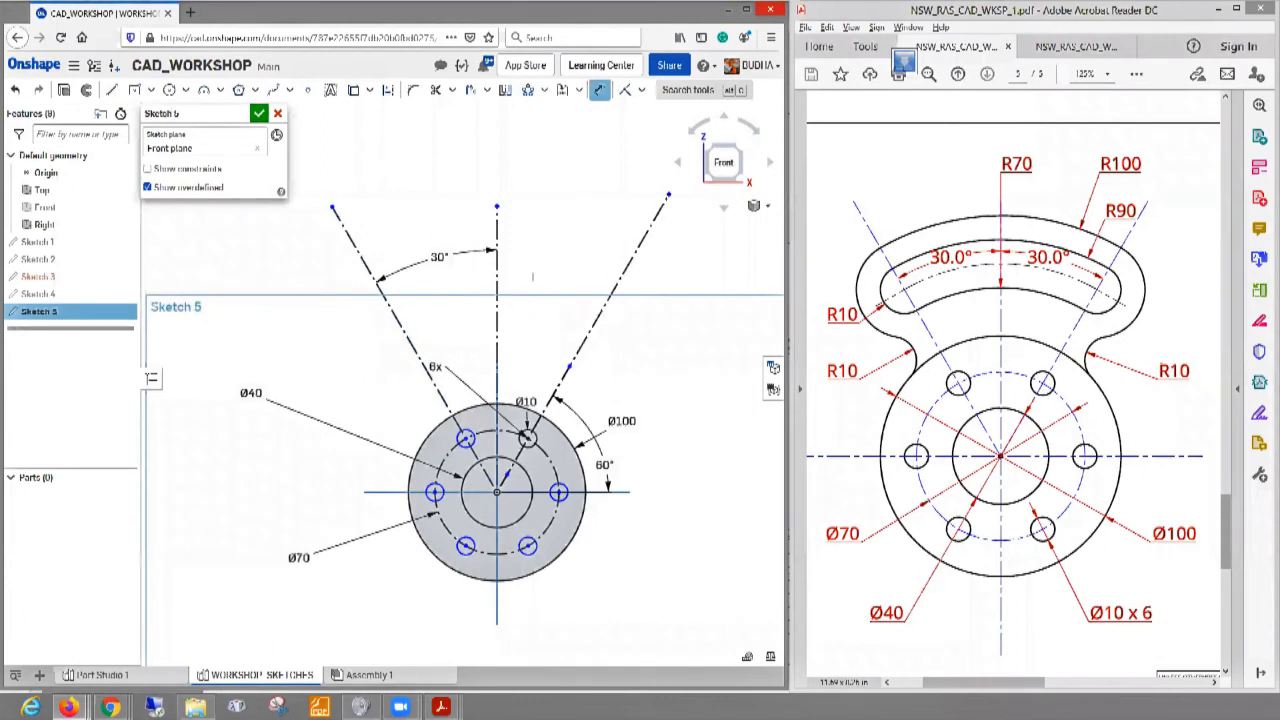
- Dimension the angle between the vertical construction line and the line through the upper-right hole at 30°
click(619, 281)
click(497, 275)
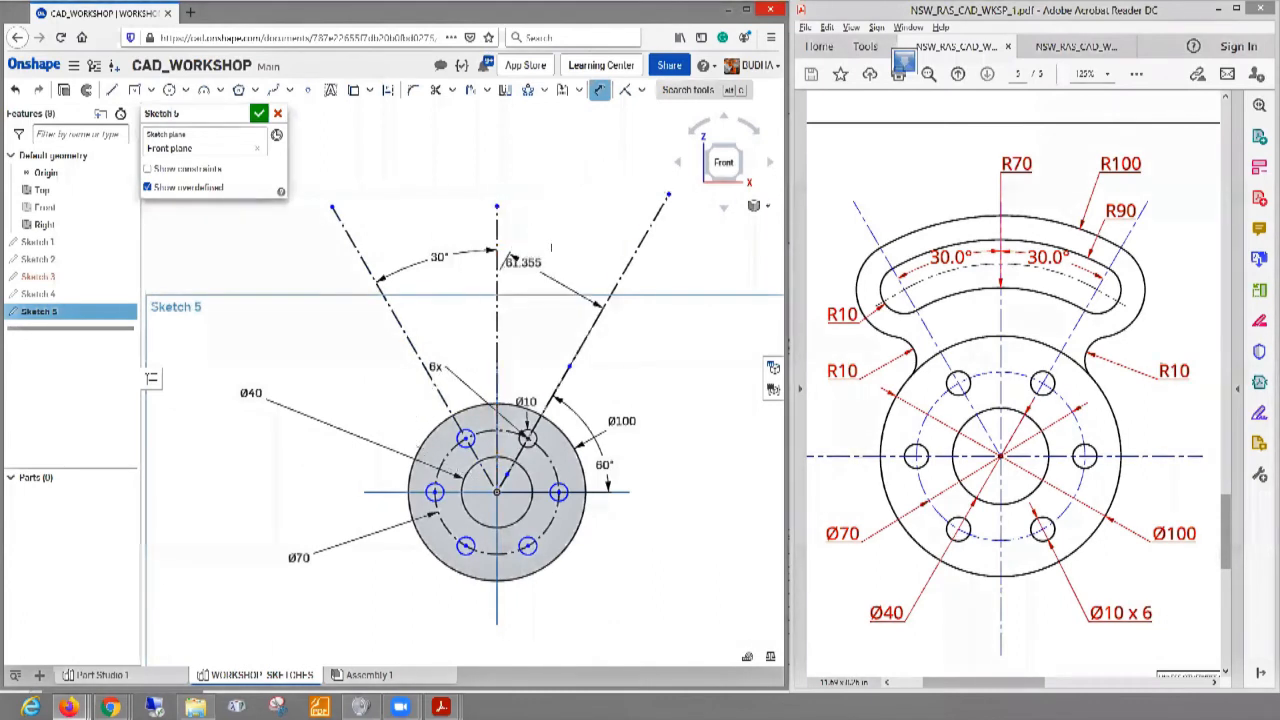
click(567, 268)
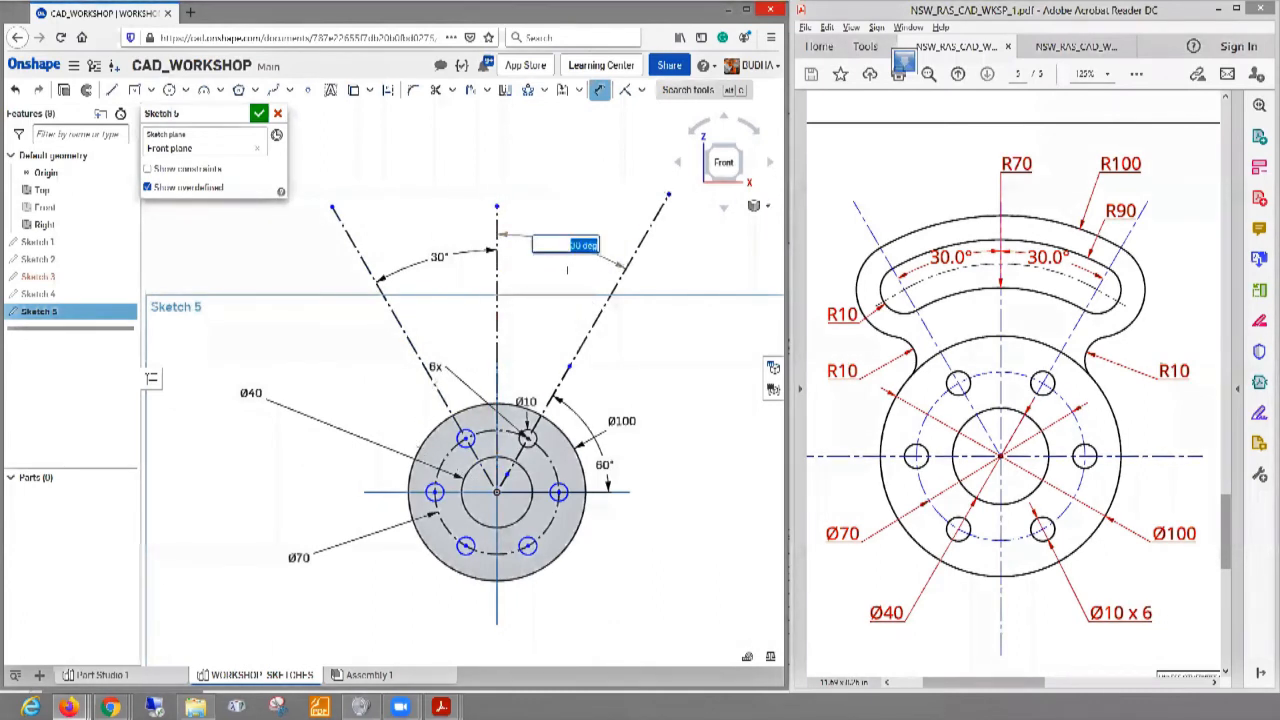
key(Return)
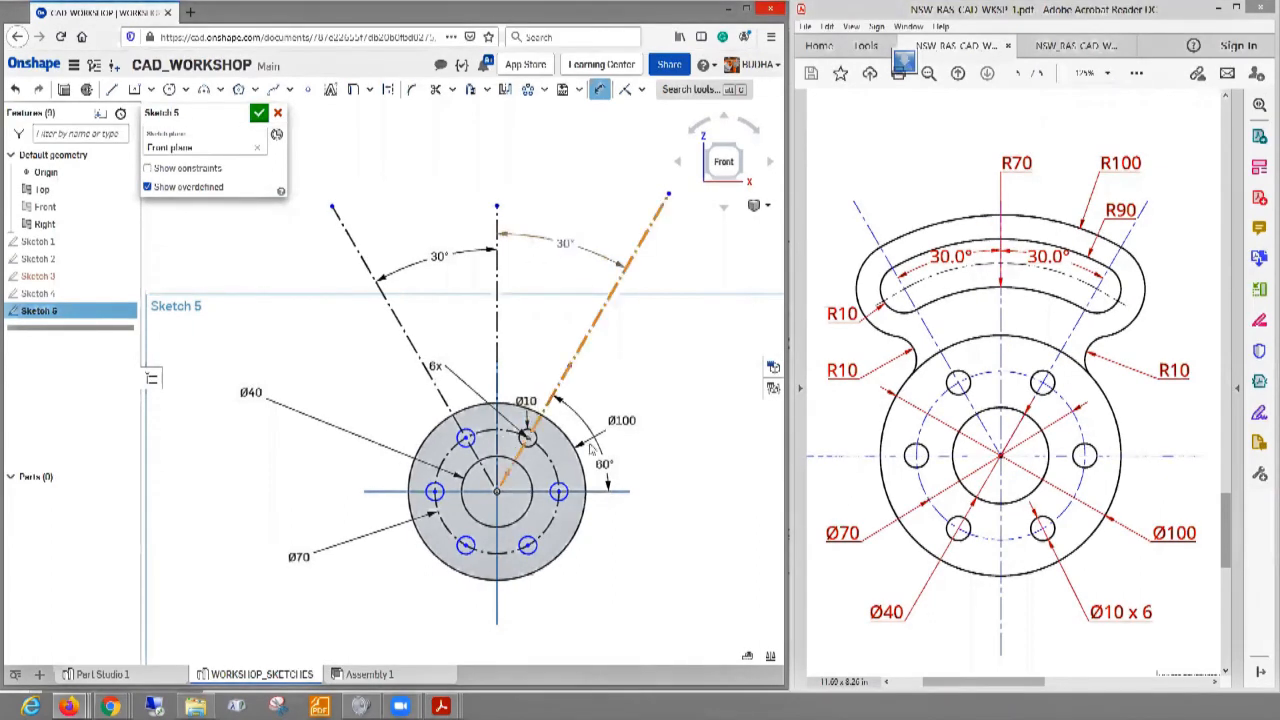
- Reposition the 60° dimension farther out from the disc and shift the second 30° dimension slightly lower, in line with the first
drag(626, 444, 689, 422)
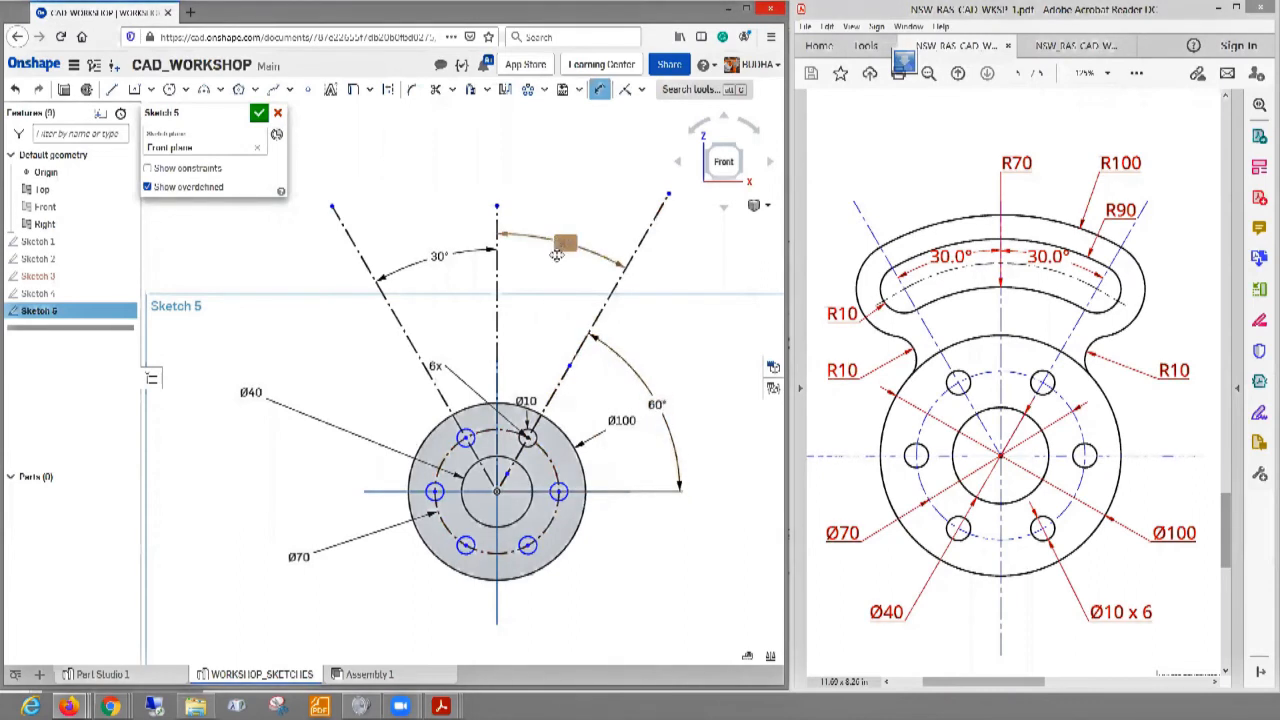
drag(563, 242, 559, 253)
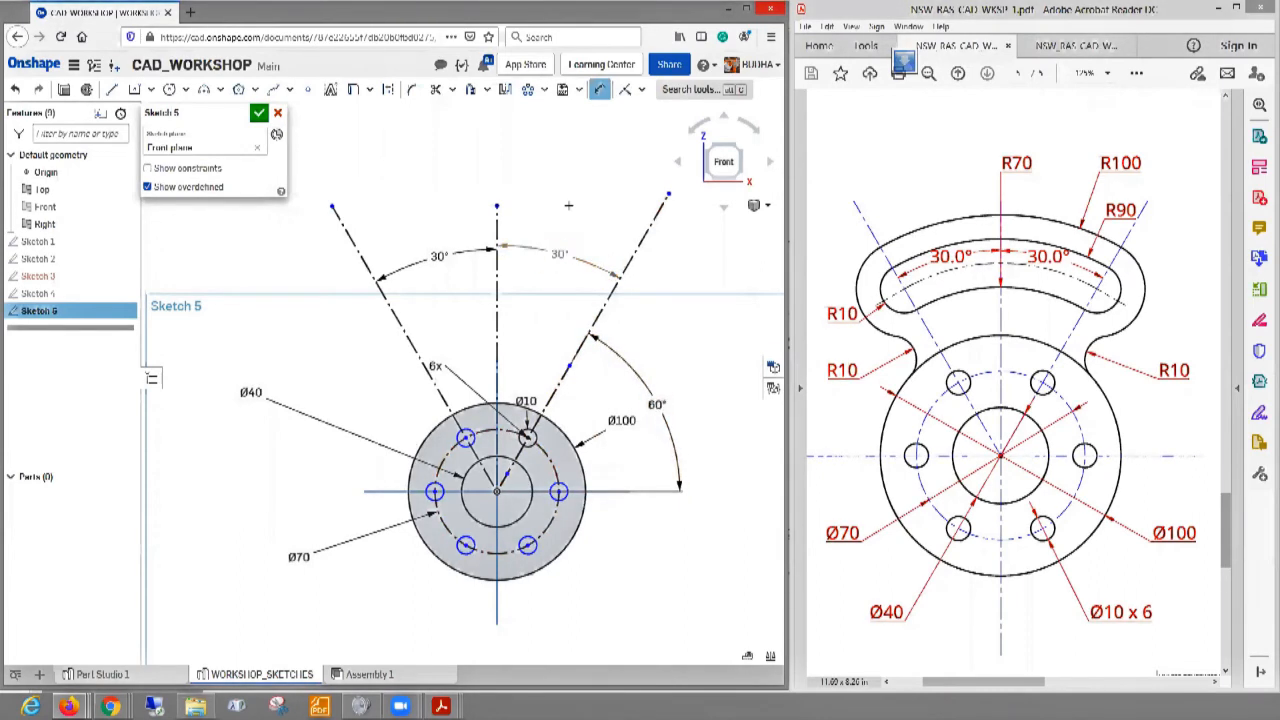
click(410, 346)
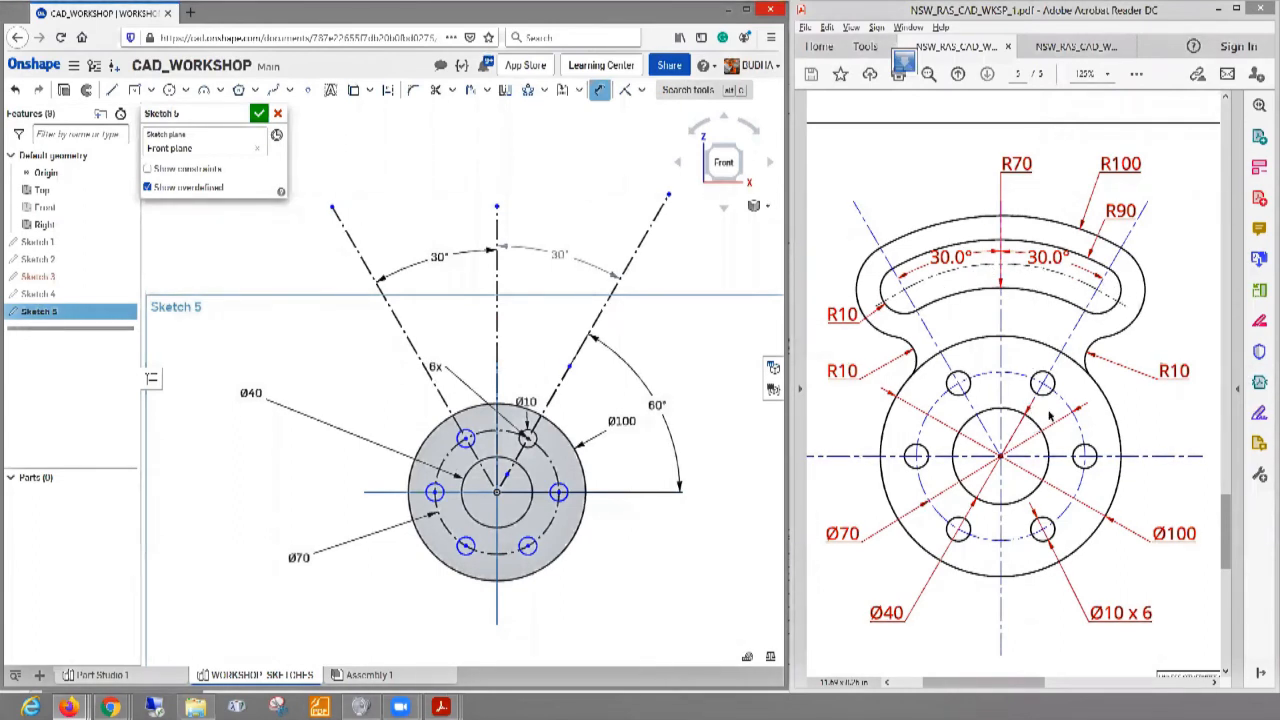
- Draw a construction centre point arc of about 117 mm radius around the origin, extending past both 30° construction lines
ctrl+scroll(1048, 254, down, 2)
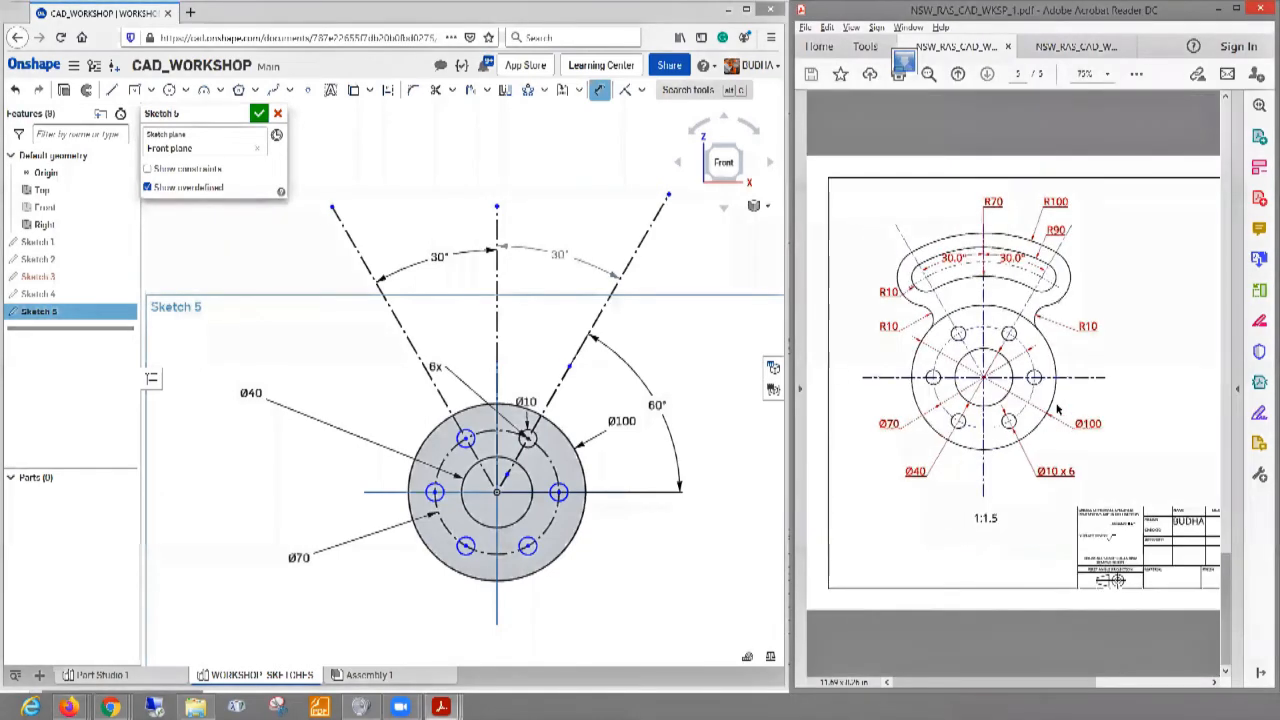
ctrl+scroll(1048, 254, up, 2)
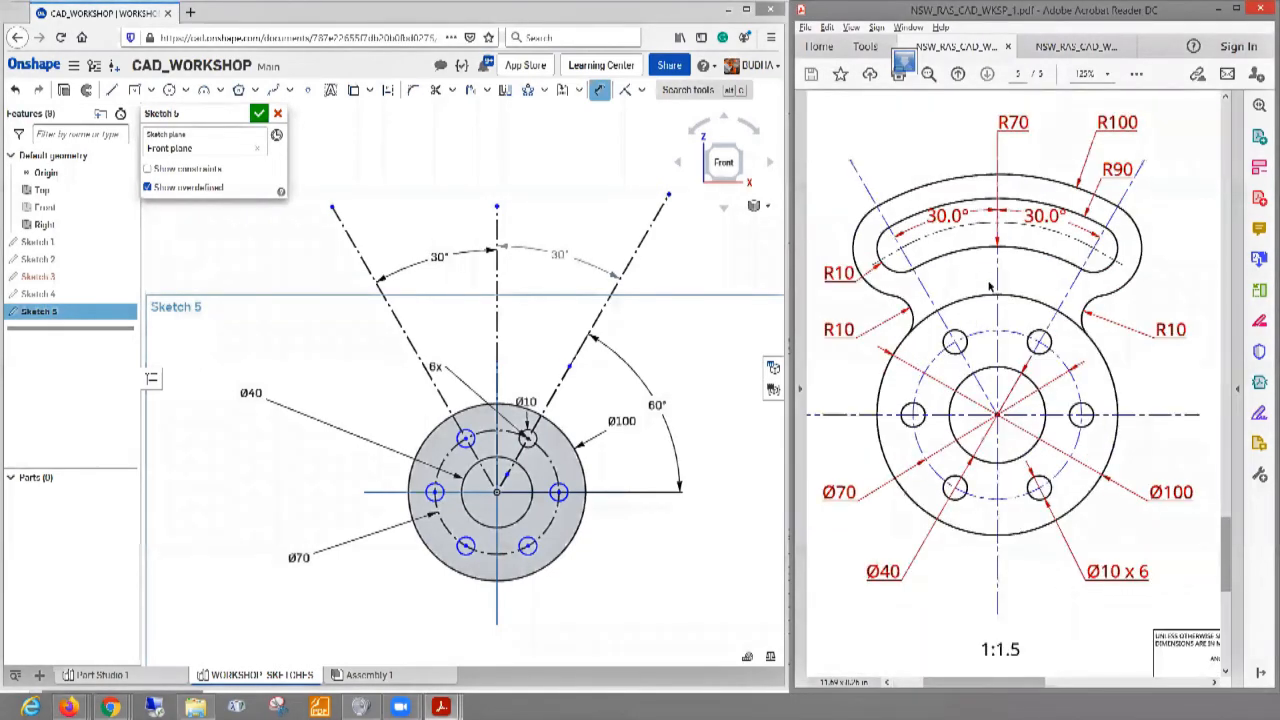
scroll(990, 287, up, 1)
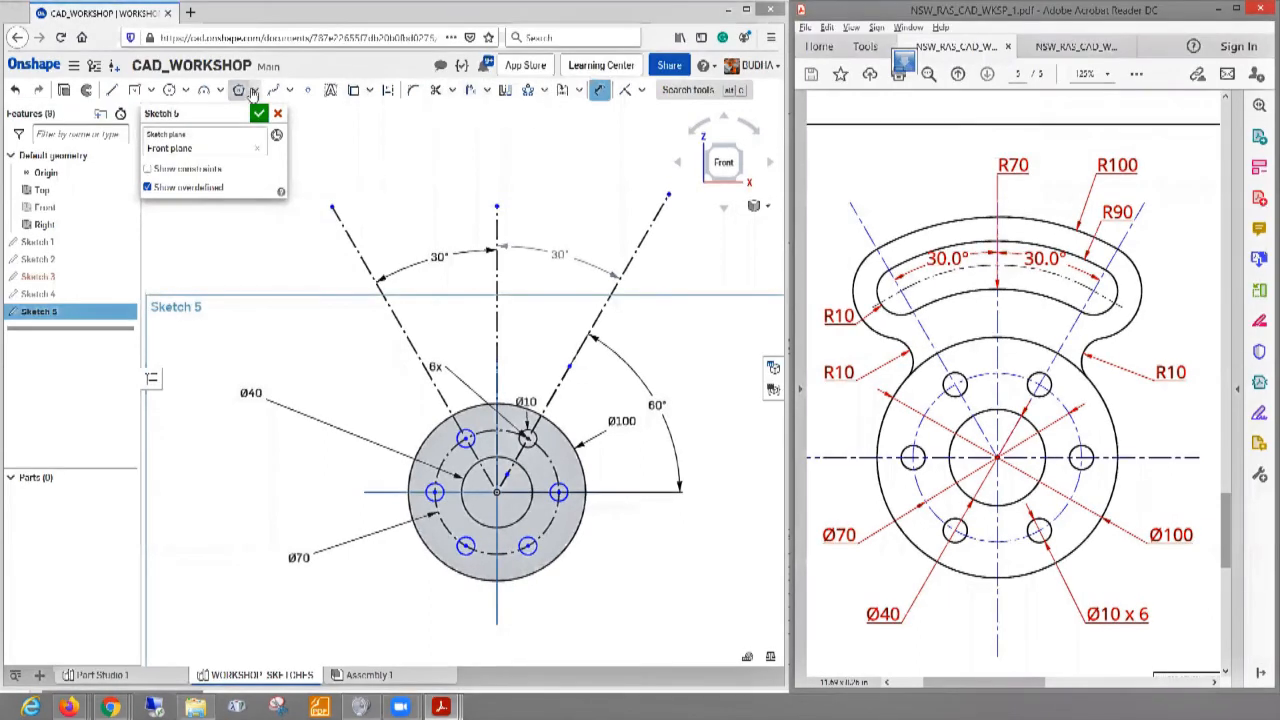
click(388, 91)
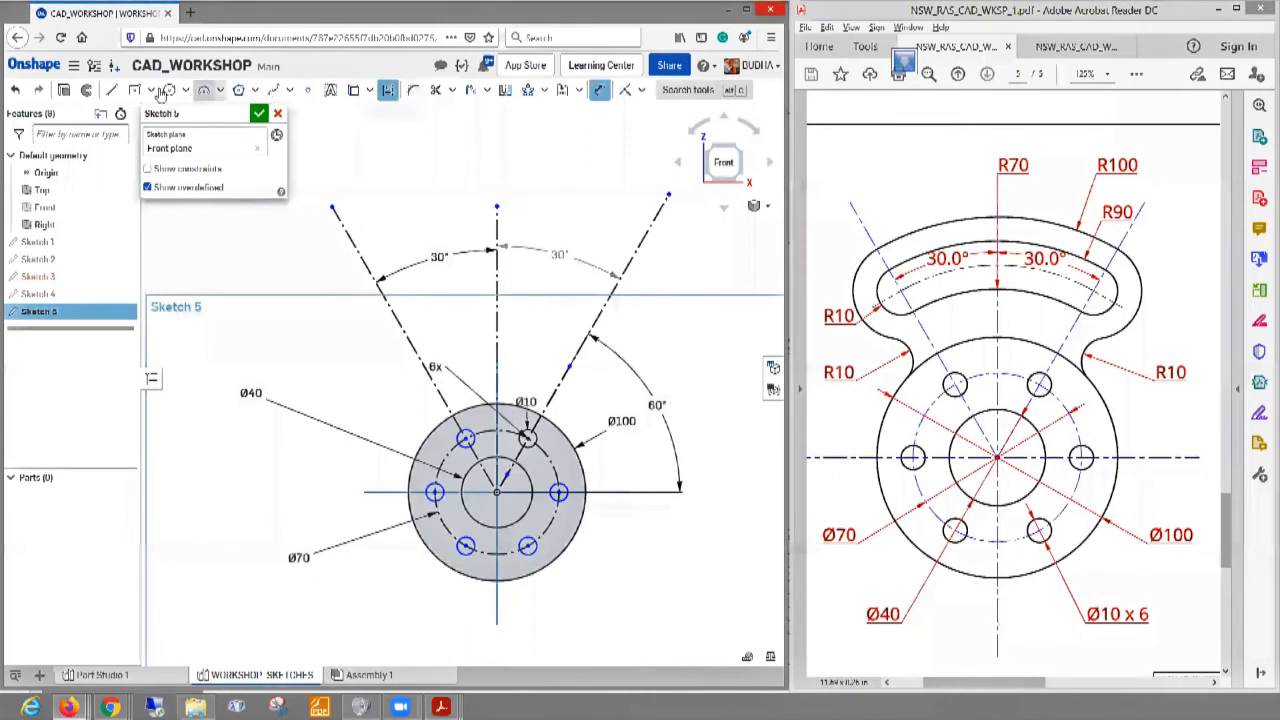
click(220, 91)
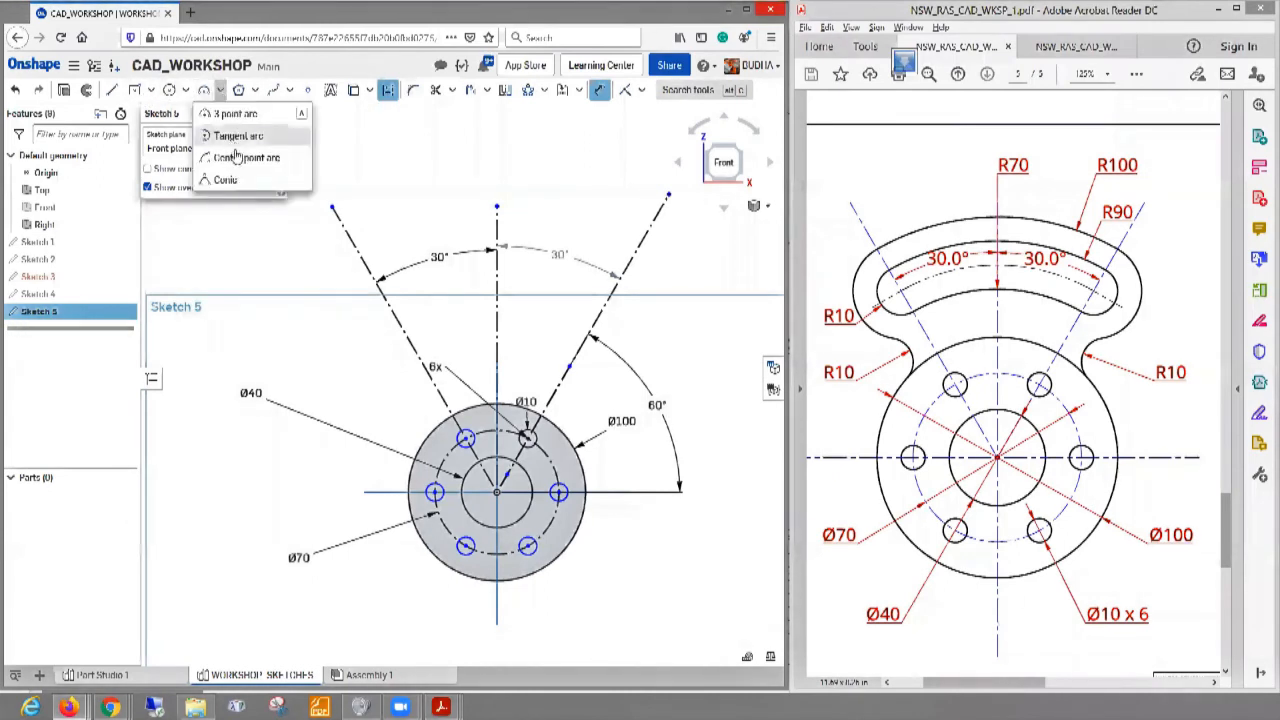
click(246, 157)
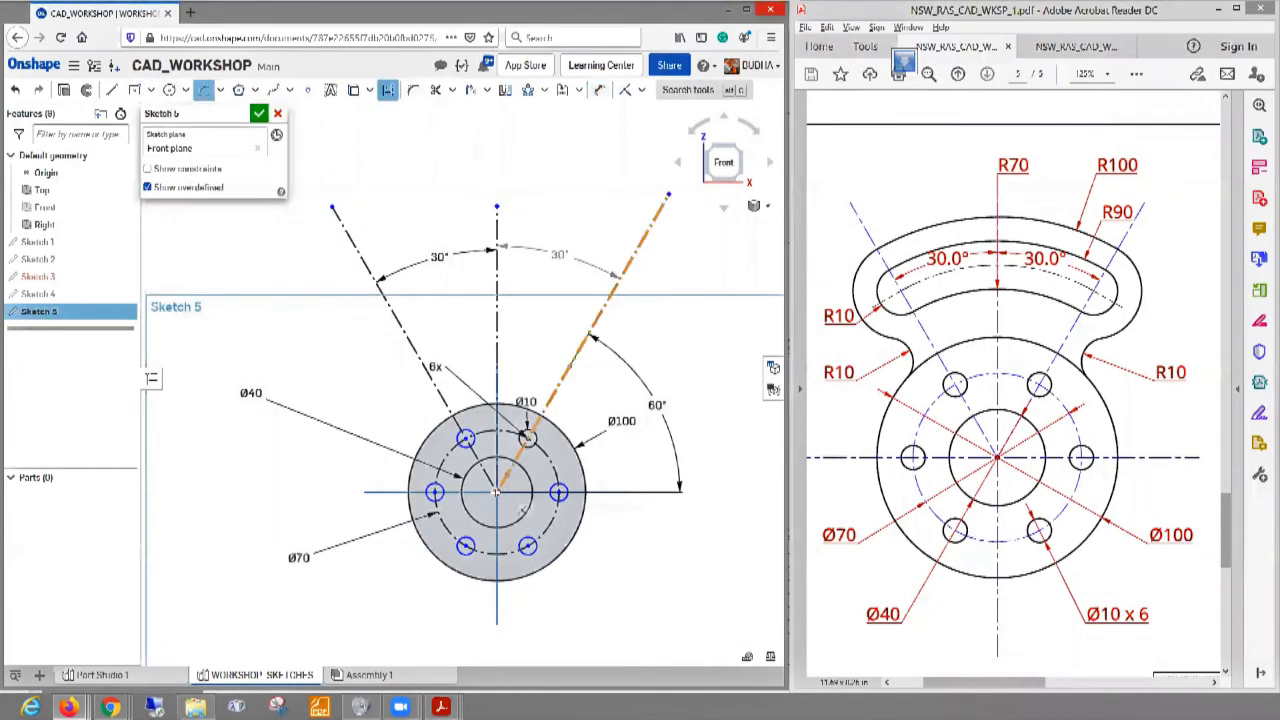
click(497, 491)
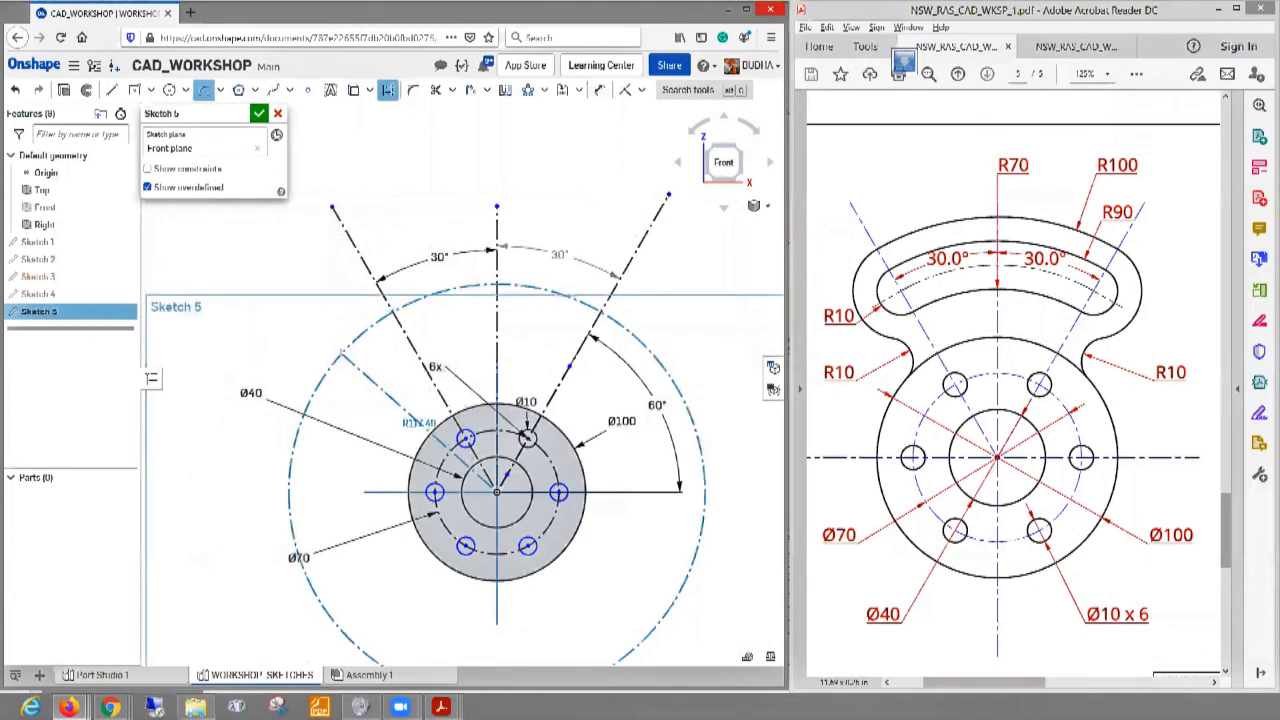
click(341, 352)
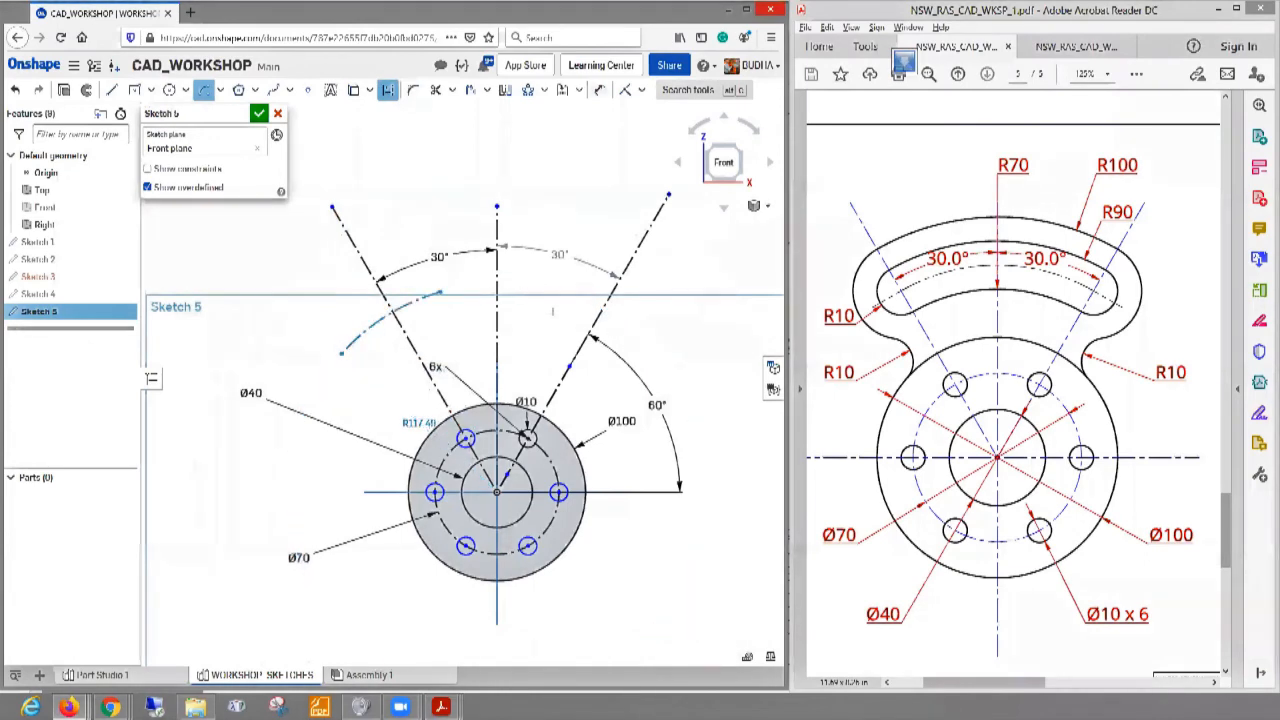
click(670, 373)
key(Escape)
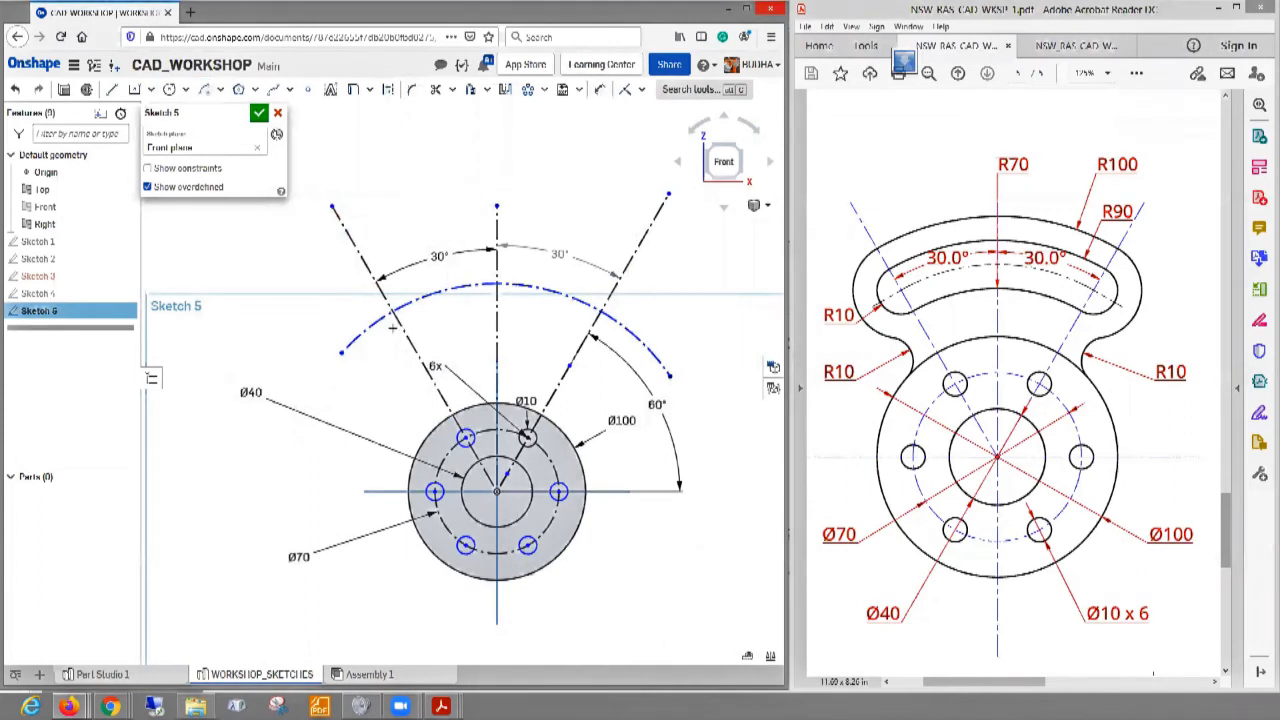
- Dimension the construction arc's radius to 80 mm
click(601, 93)
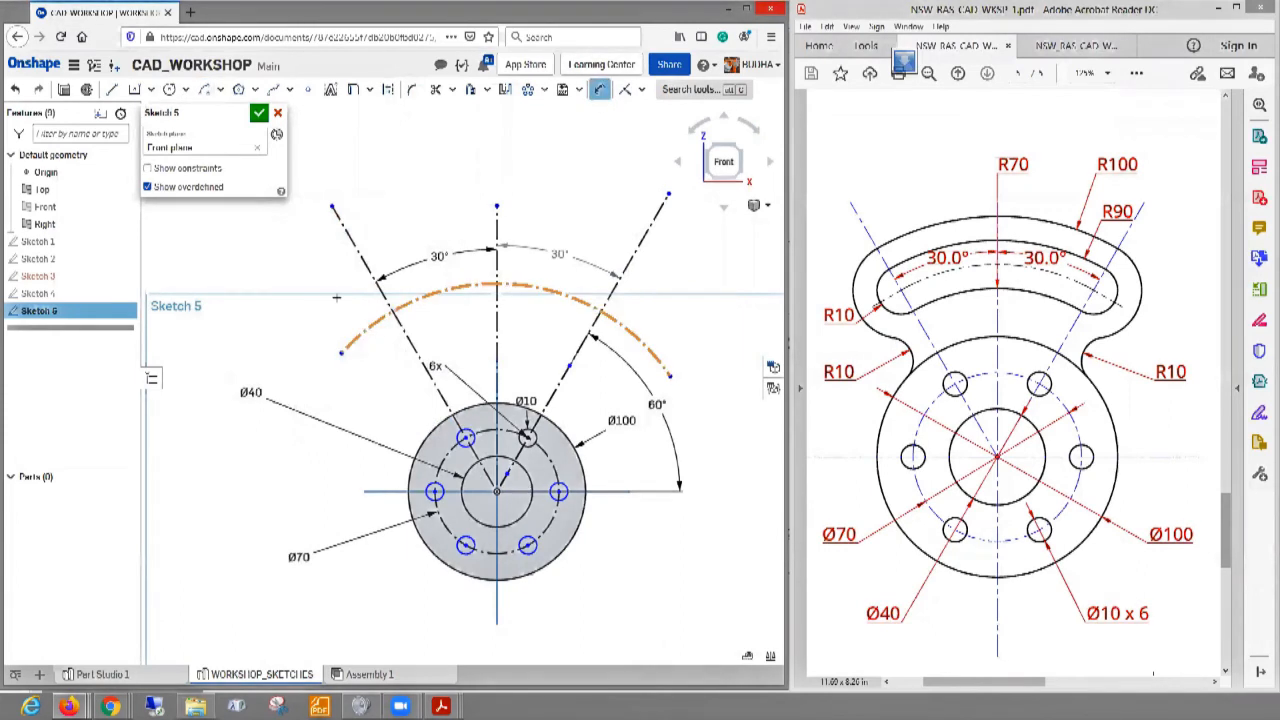
click(366, 328)
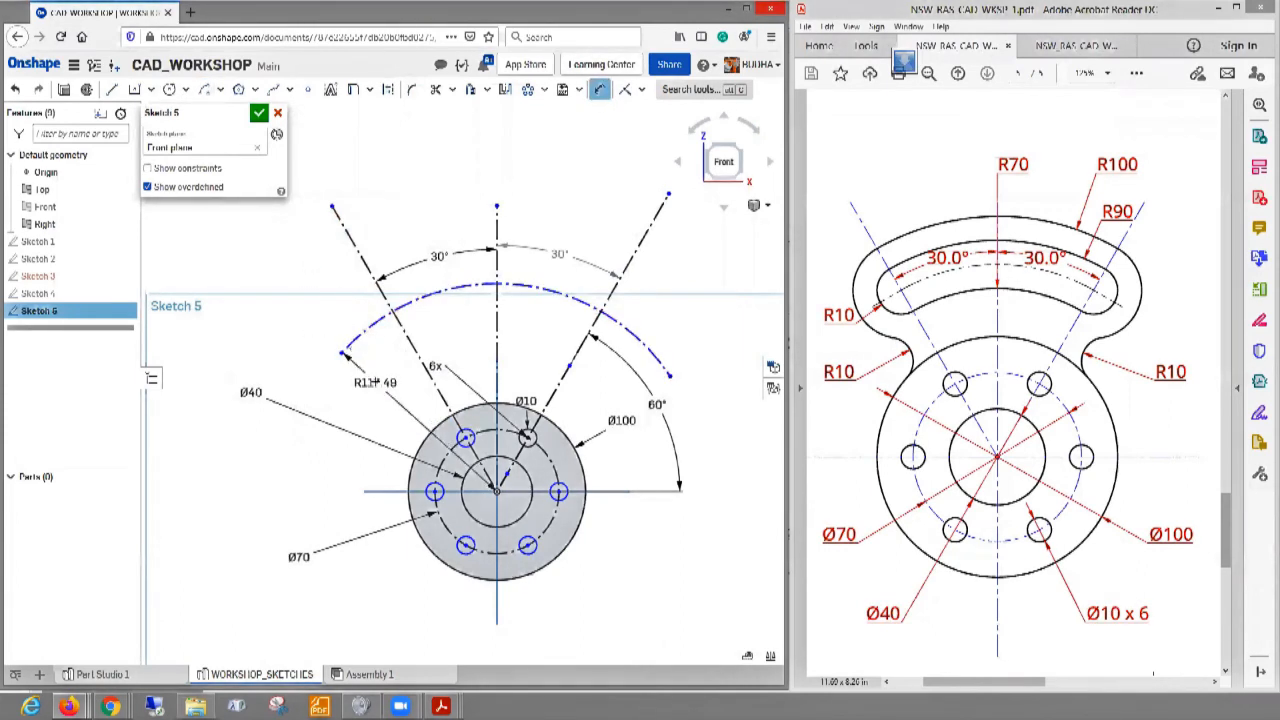
click(371, 400)
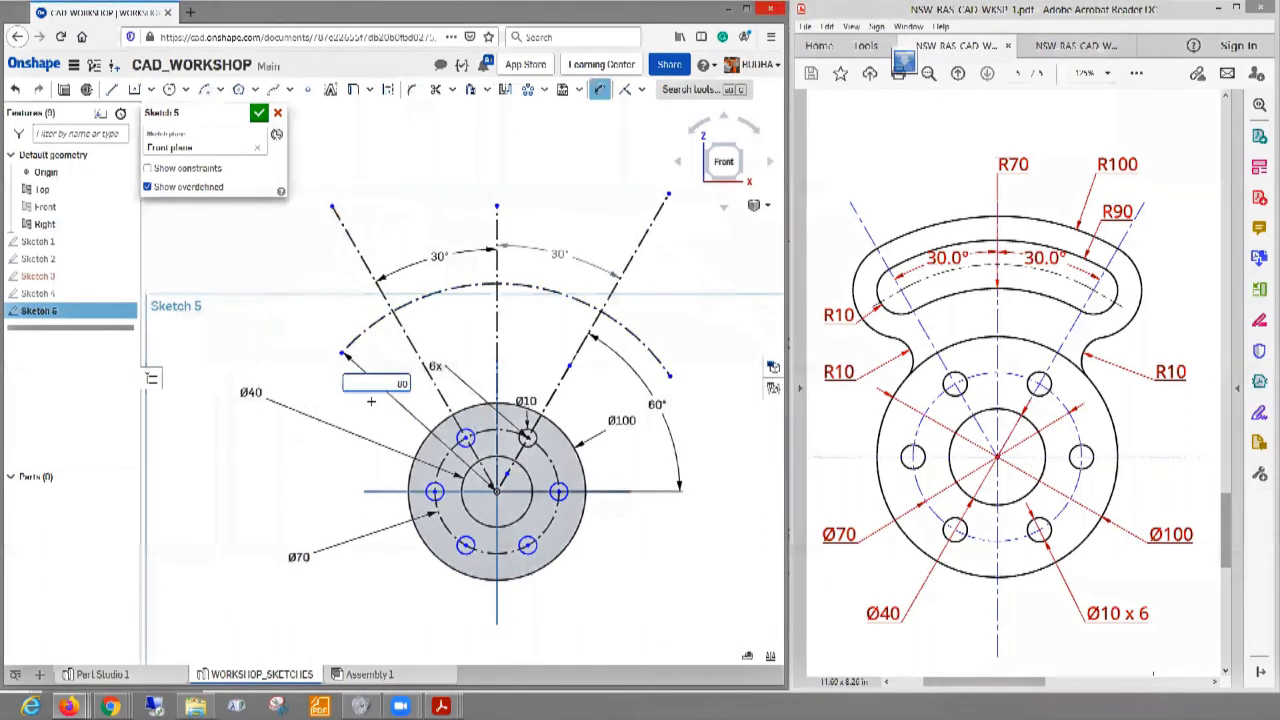
key(Escape)
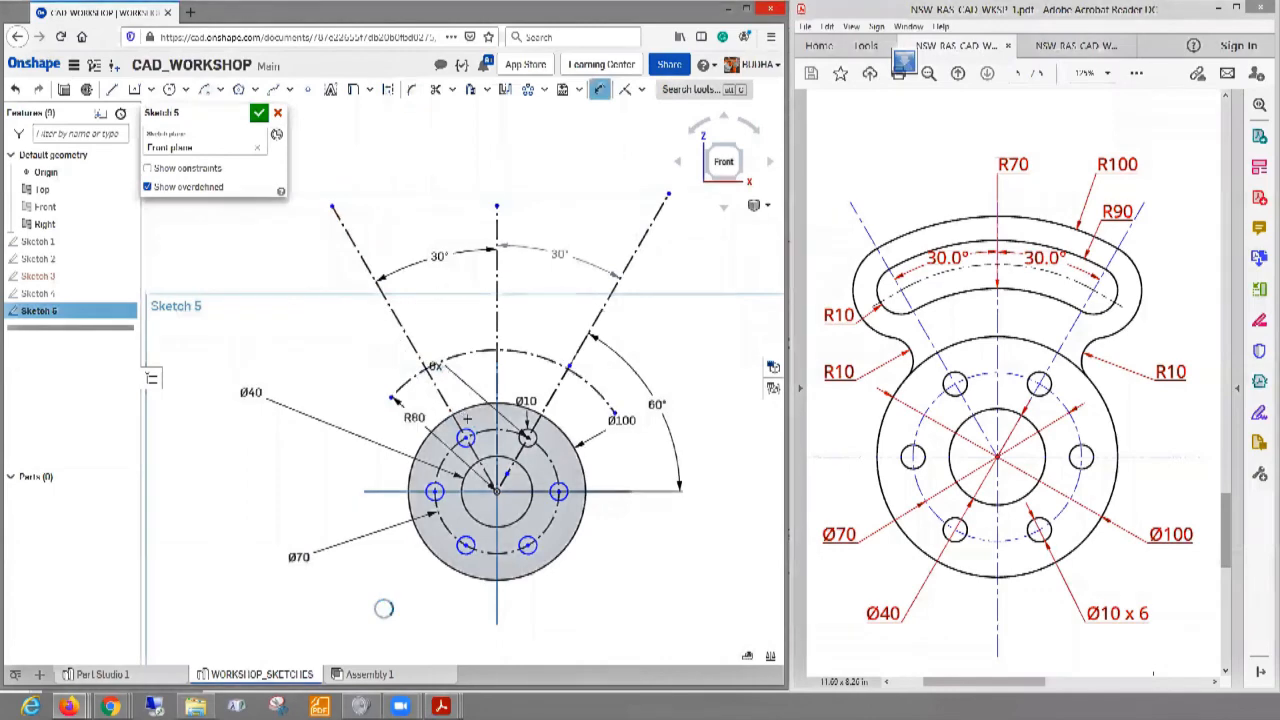
- Move the 6x hole pattern label away from the construction arc to a clear area below the disc's right side
scroll(433, 420, down, 2)
scroll(433, 420, down, 3)
scroll(460, 440, up, 2)
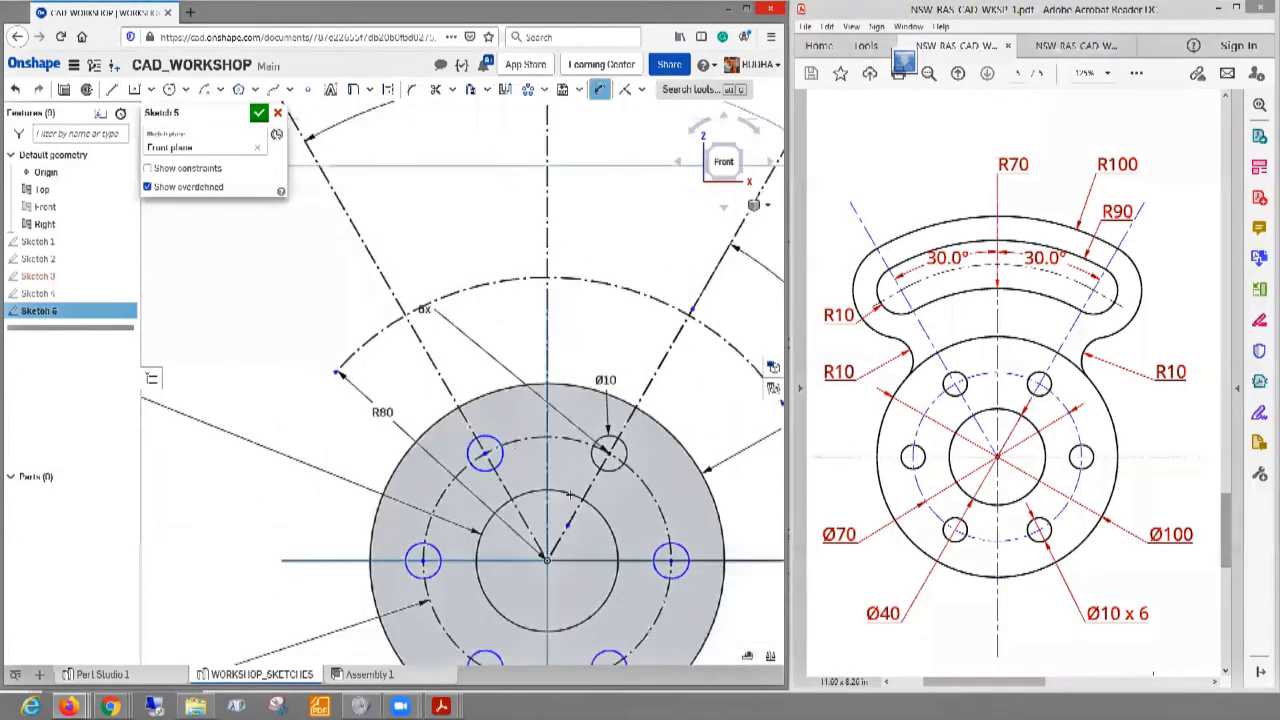
scroll(468, 452, up, 1)
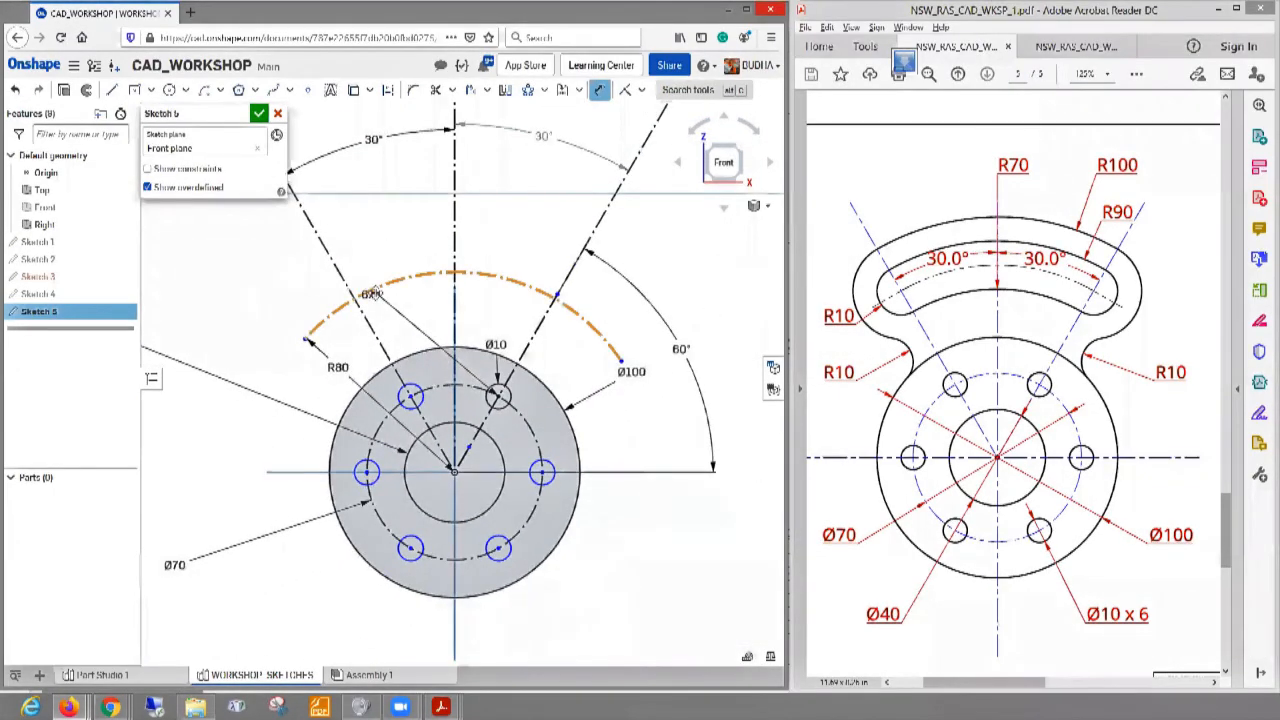
drag(601, 445, 688, 560)
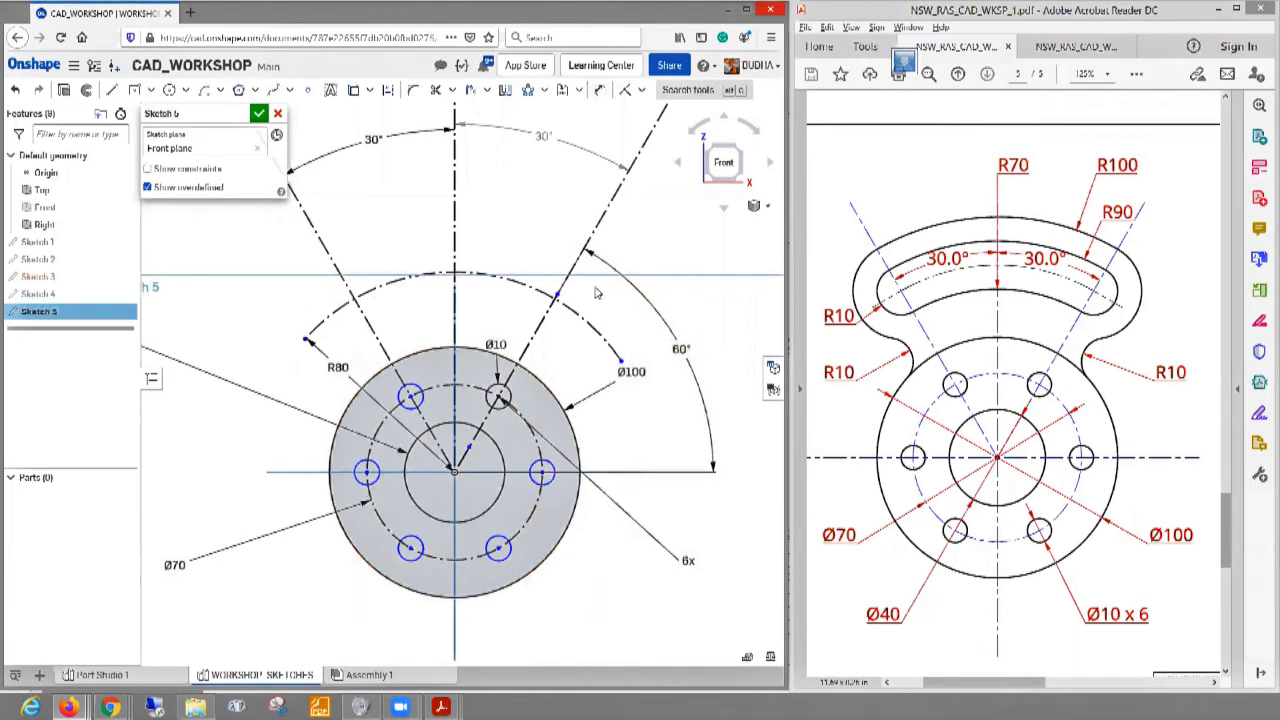
- Draw a solid centre point arc of about 116 mm radius around the origin, ending on the two 30° construction lines
click(169, 90)
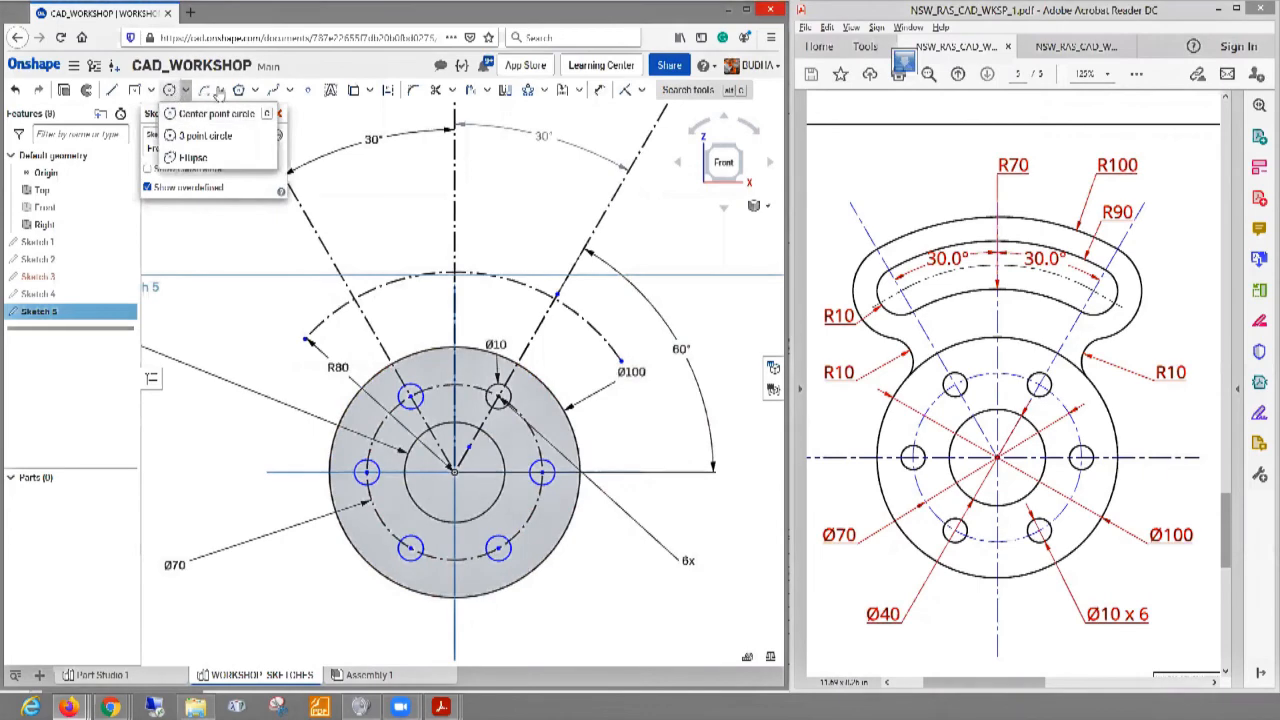
click(221, 90)
click(221, 90)
click(221, 90)
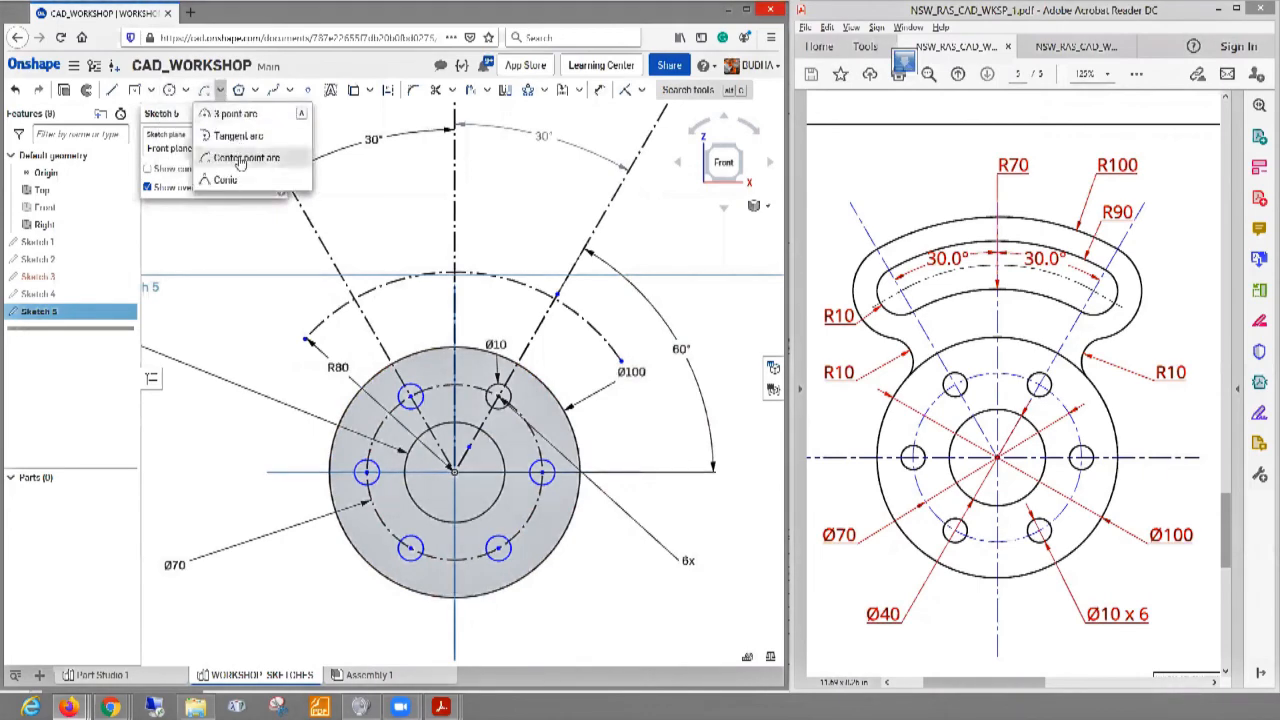
click(240, 158)
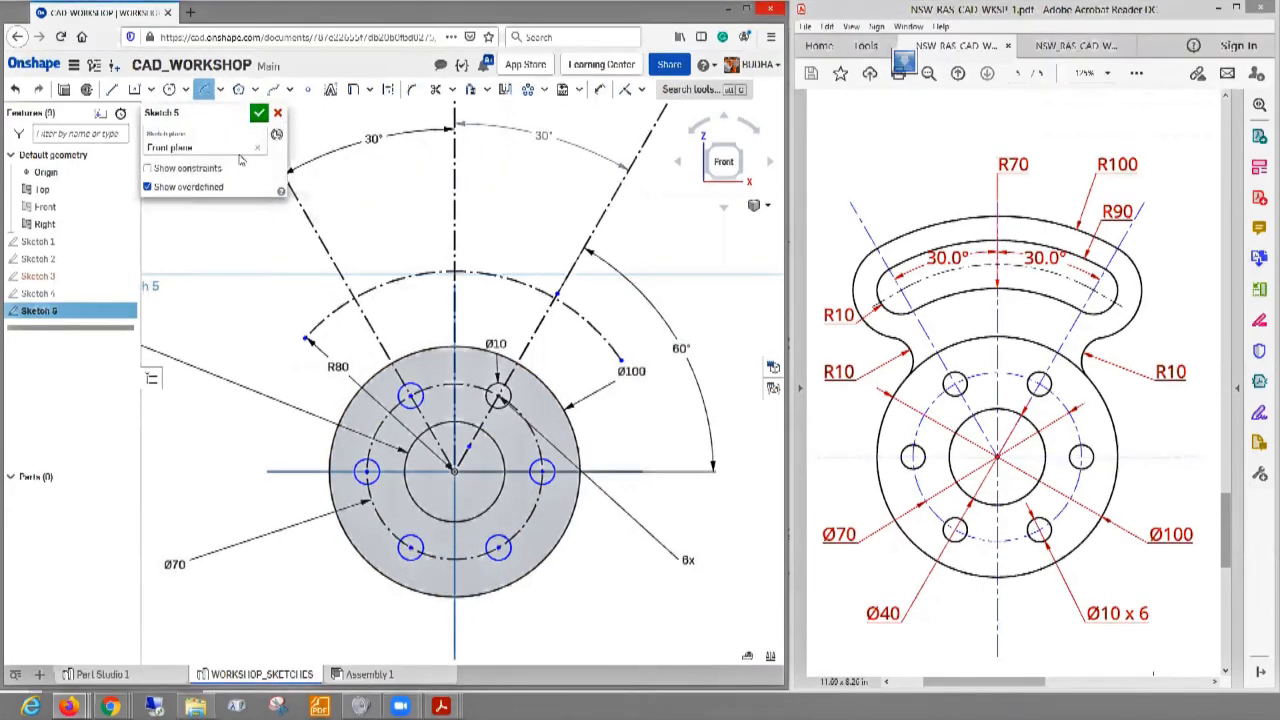
click(454, 469)
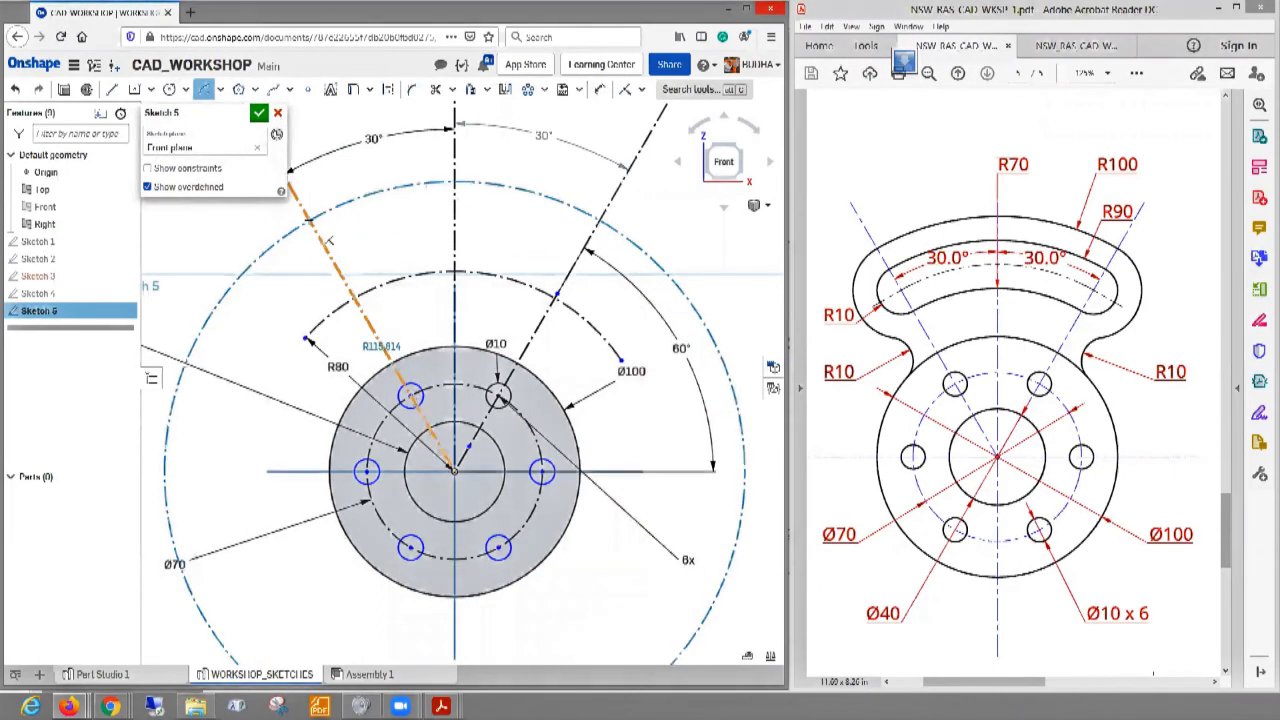
click(310, 218)
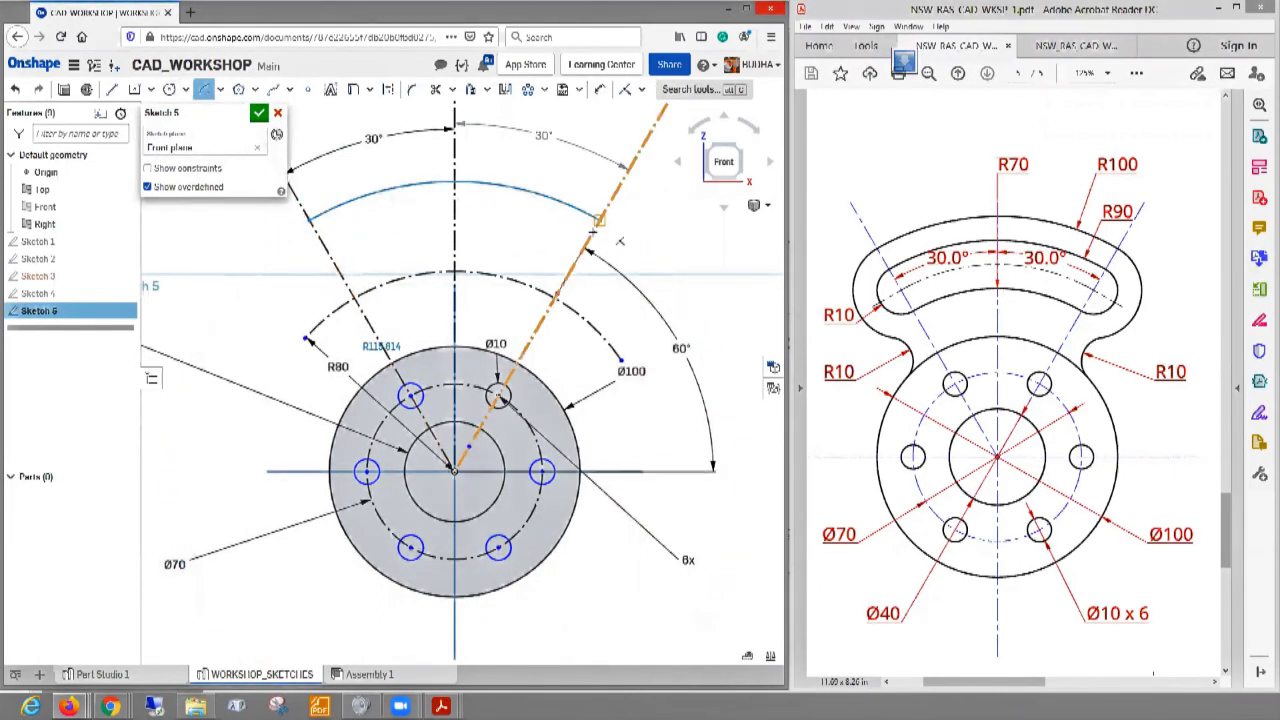
click(600, 217)
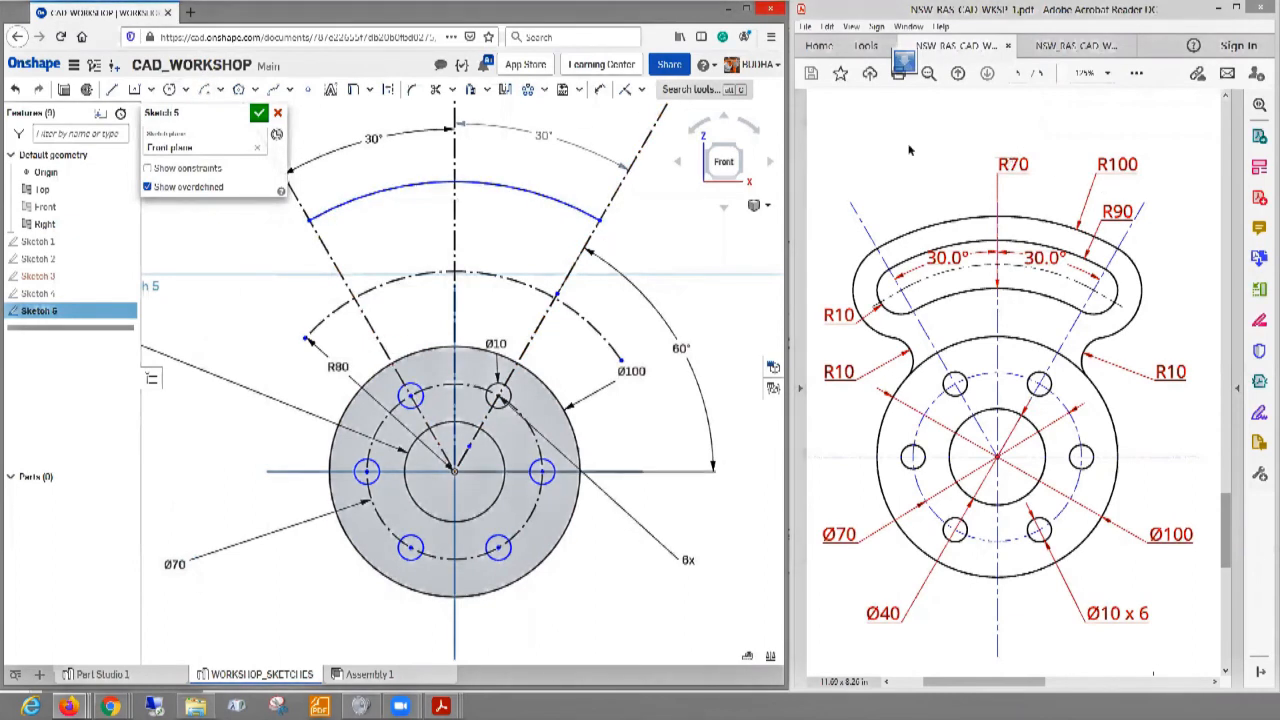
- Dimension the solid outer arc's radius to 100 mm
click(599, 90)
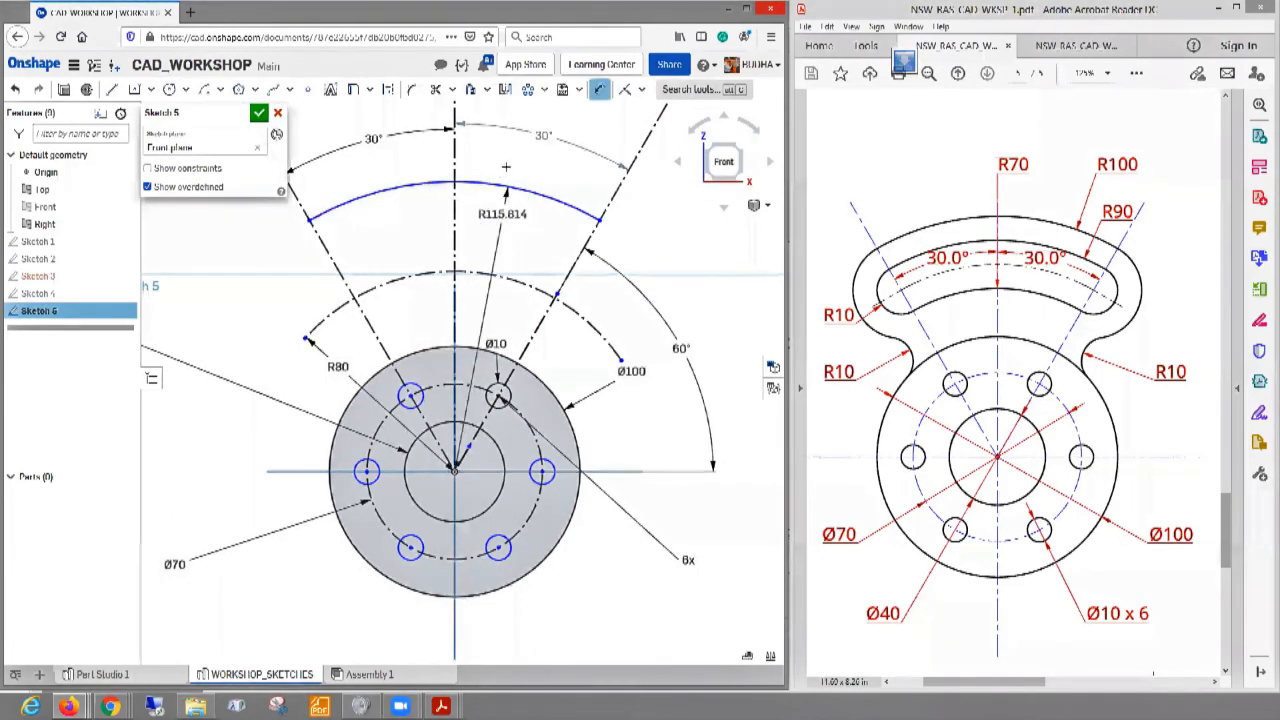
click(533, 157)
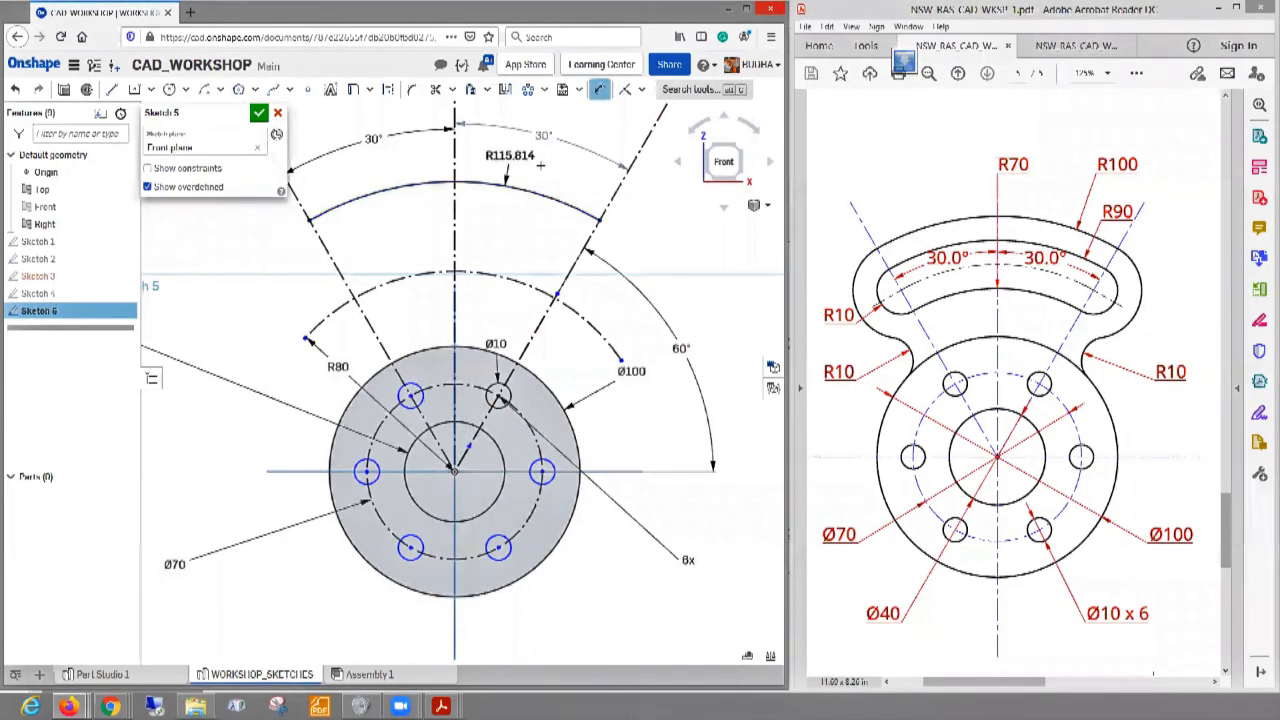
text(100)
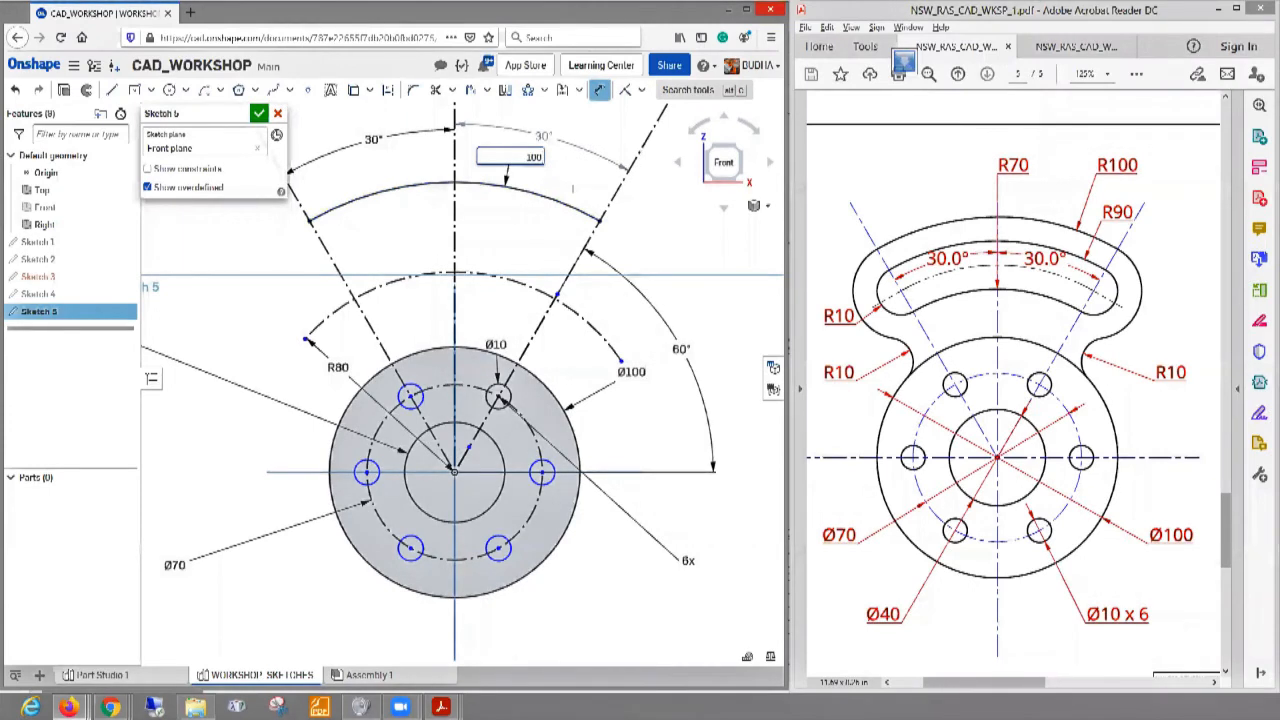
key(Return)
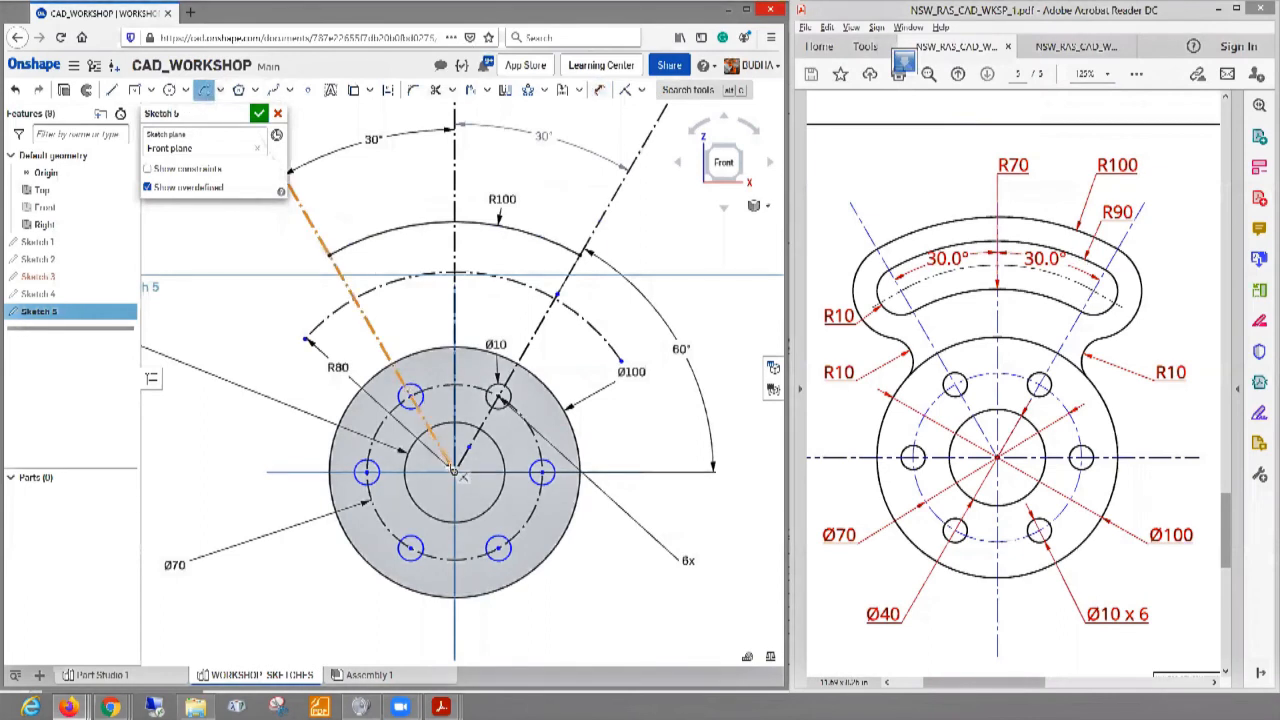
- Draw a centre point arc of about 89 mm radius around the origin between the two 30° construction lines and dimension its radius to 90 mm
click(455, 470)
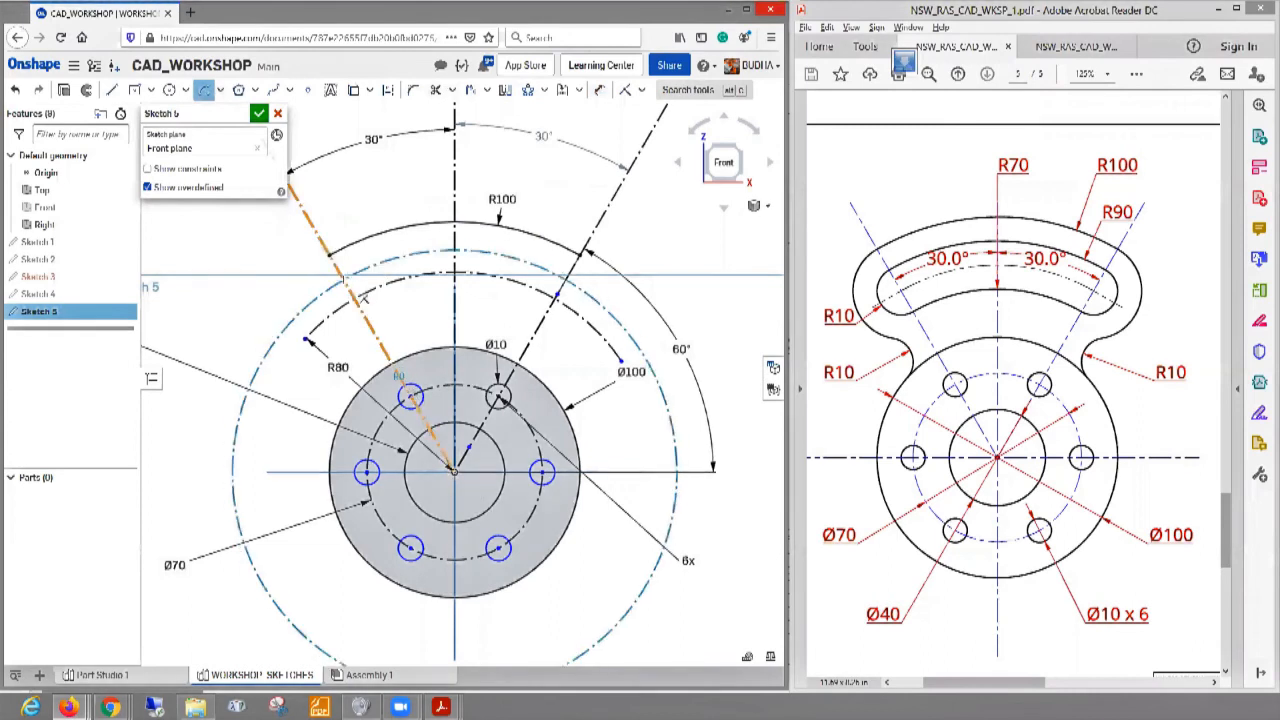
click(341, 276)
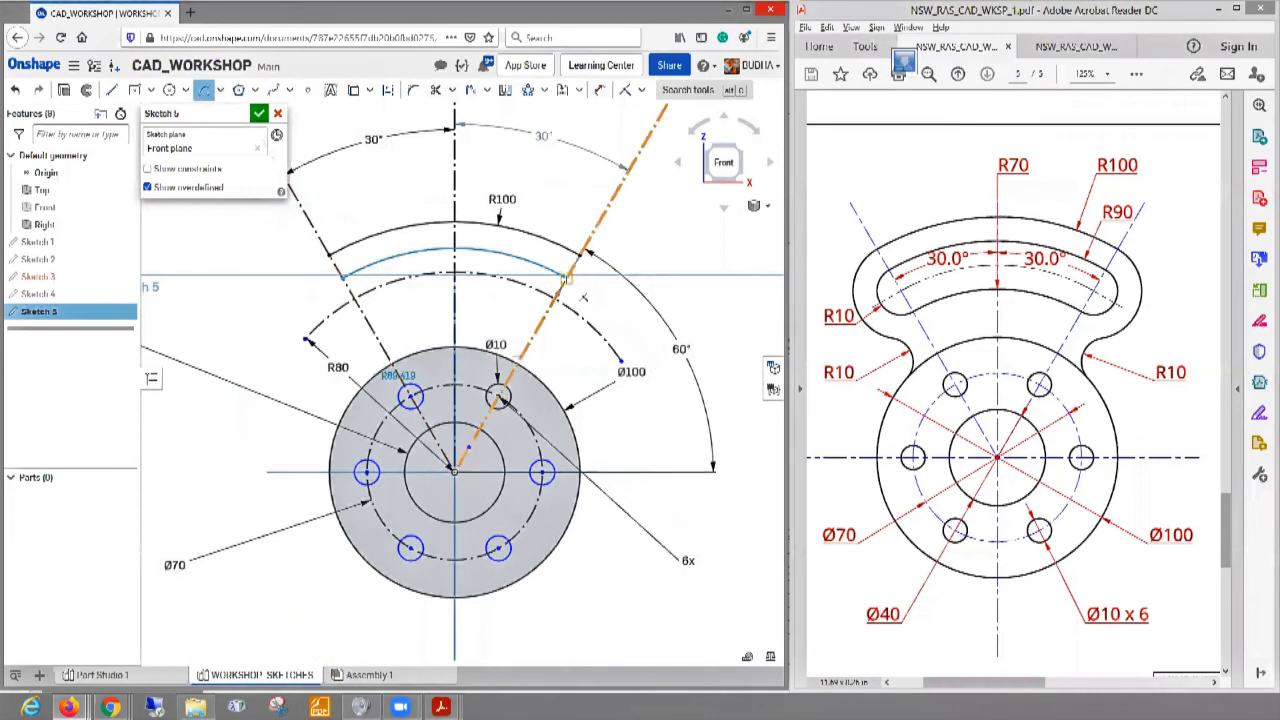
click(599, 91)
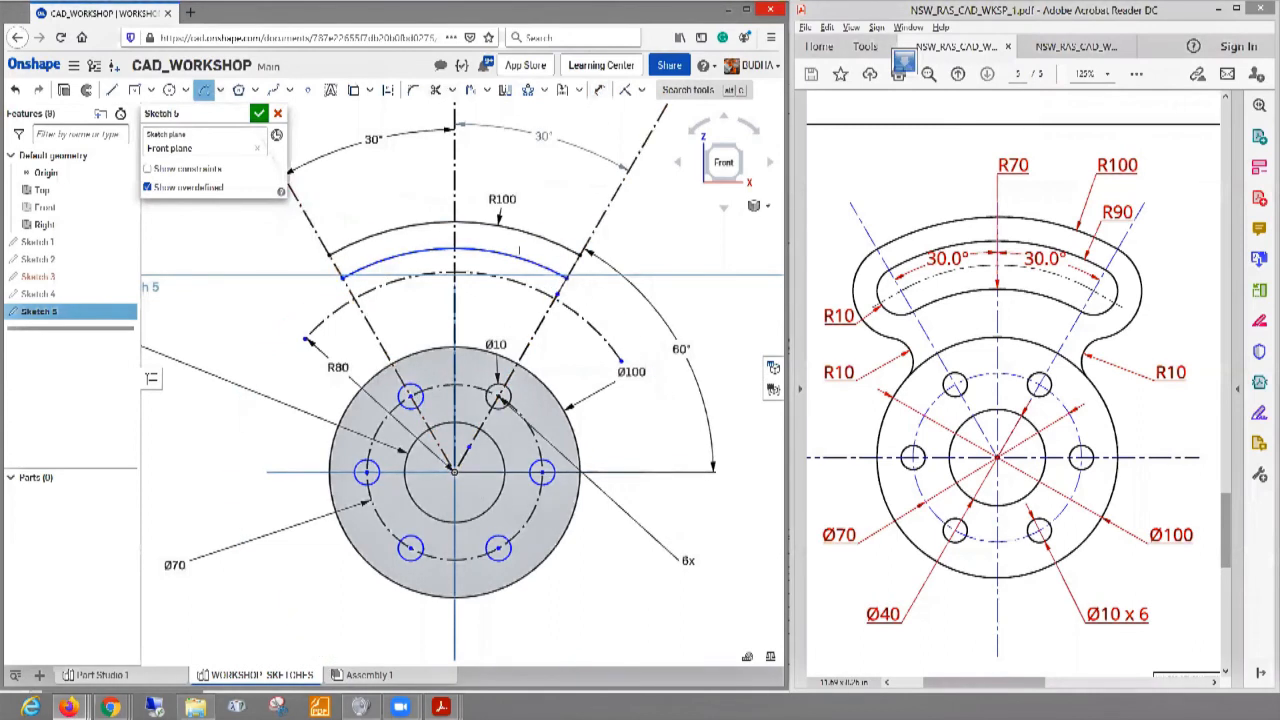
click(518, 256)
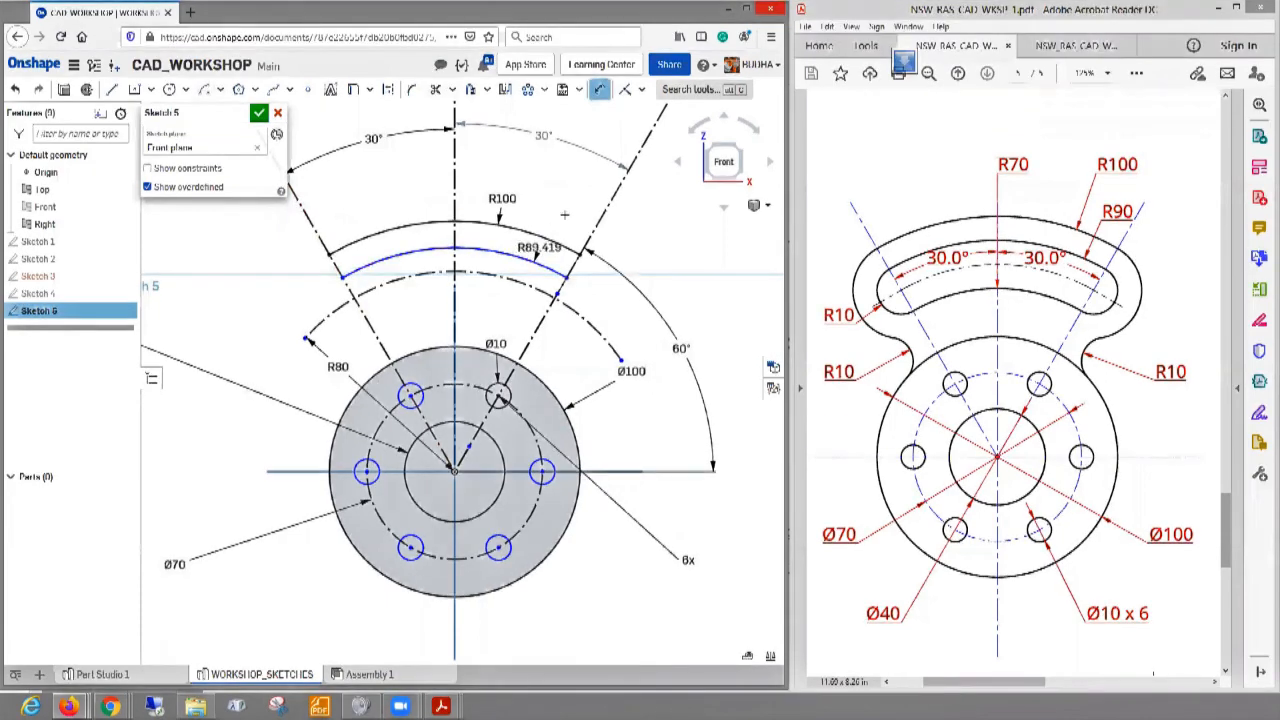
click(565, 196)
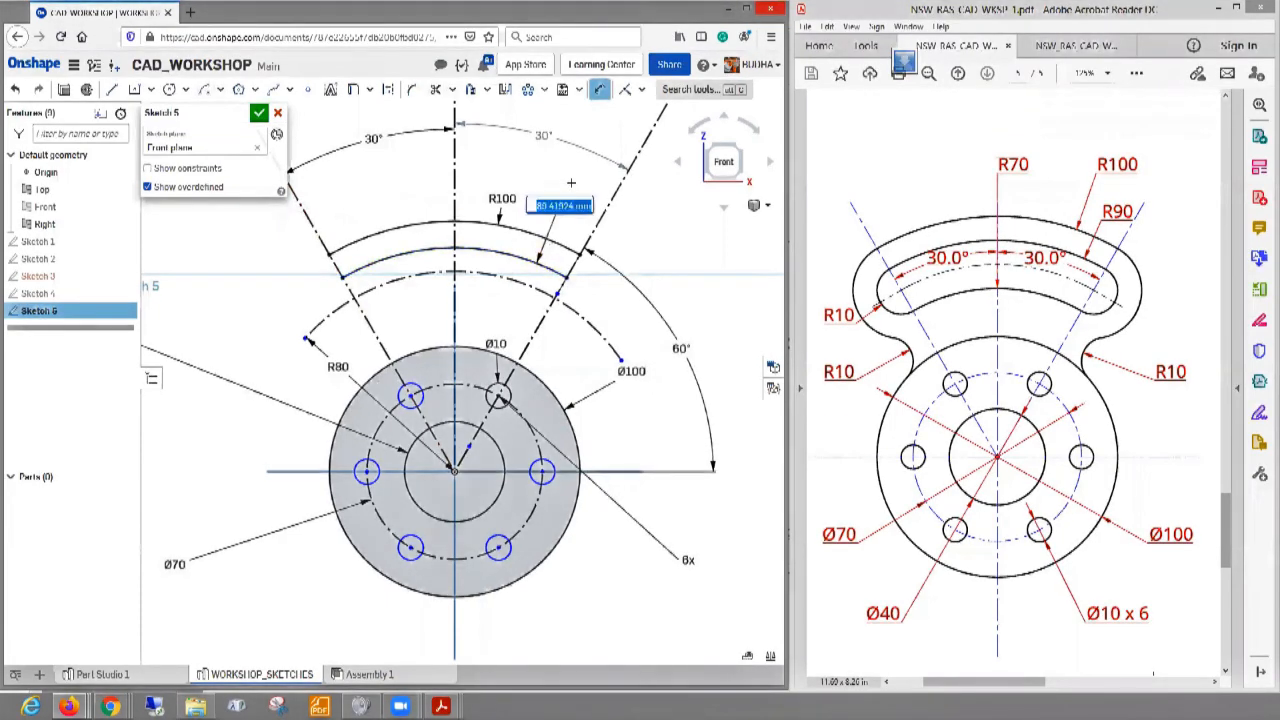
text(90)
key(Return)
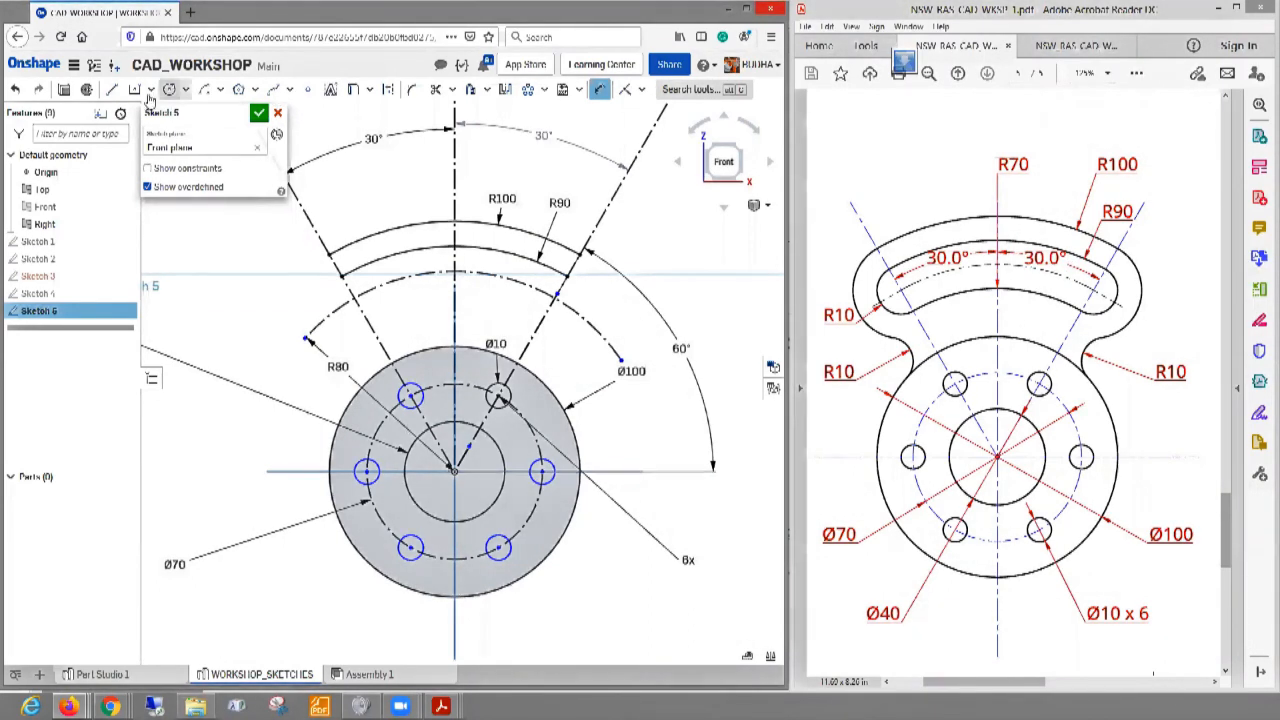
- Draw a centre point arc of about 71 mm radius around the origin between the 30° construction lines and dimension its radius to 70 mm
click(203, 89)
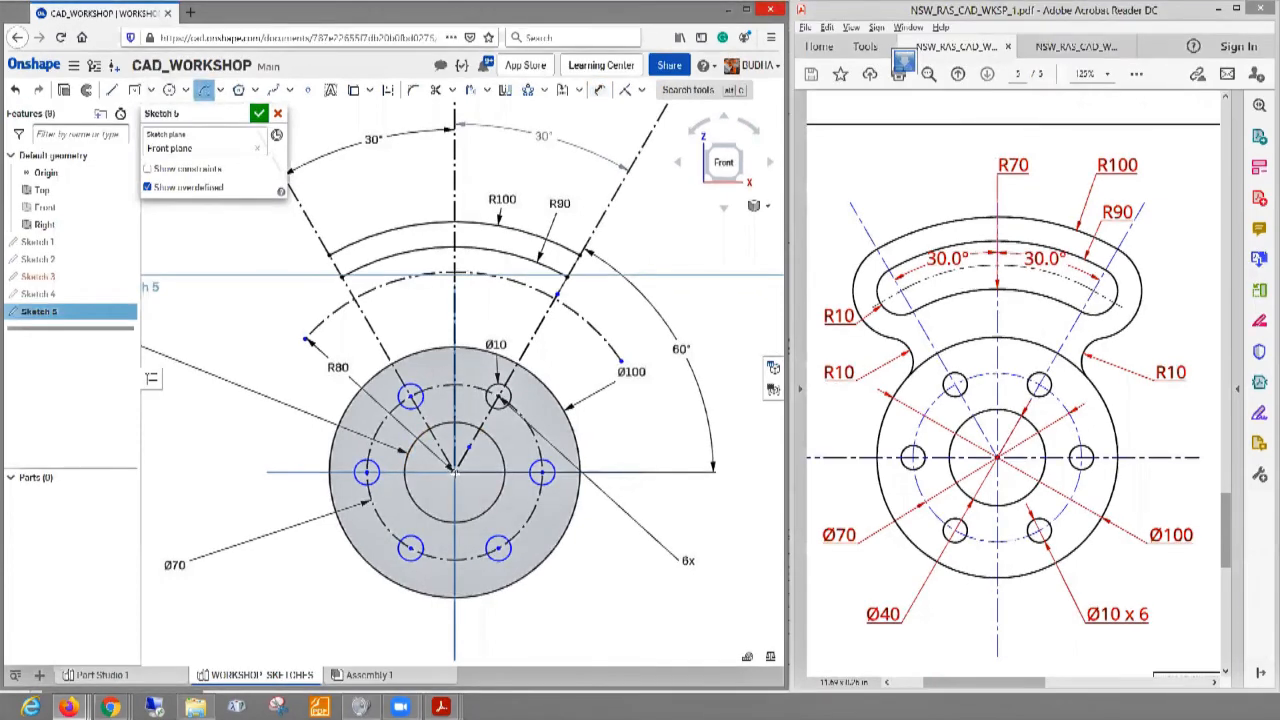
click(454, 470)
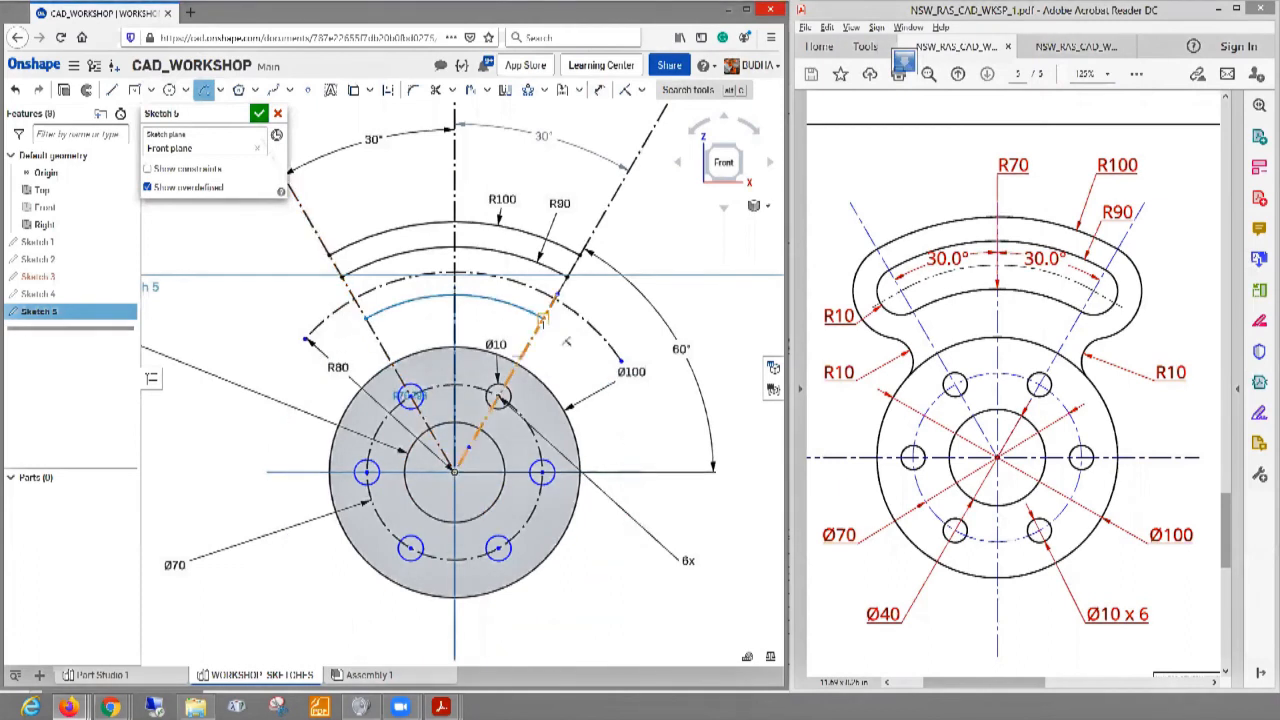
click(567, 318)
click(598, 89)
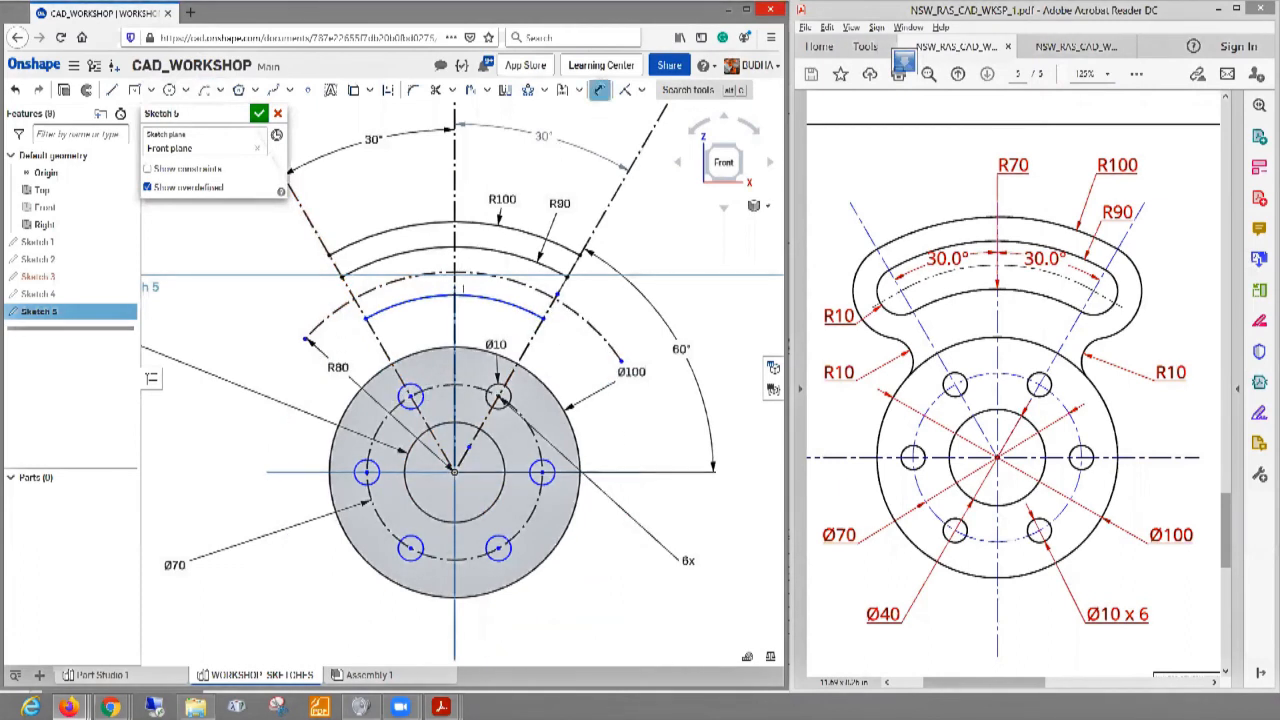
click(473, 296)
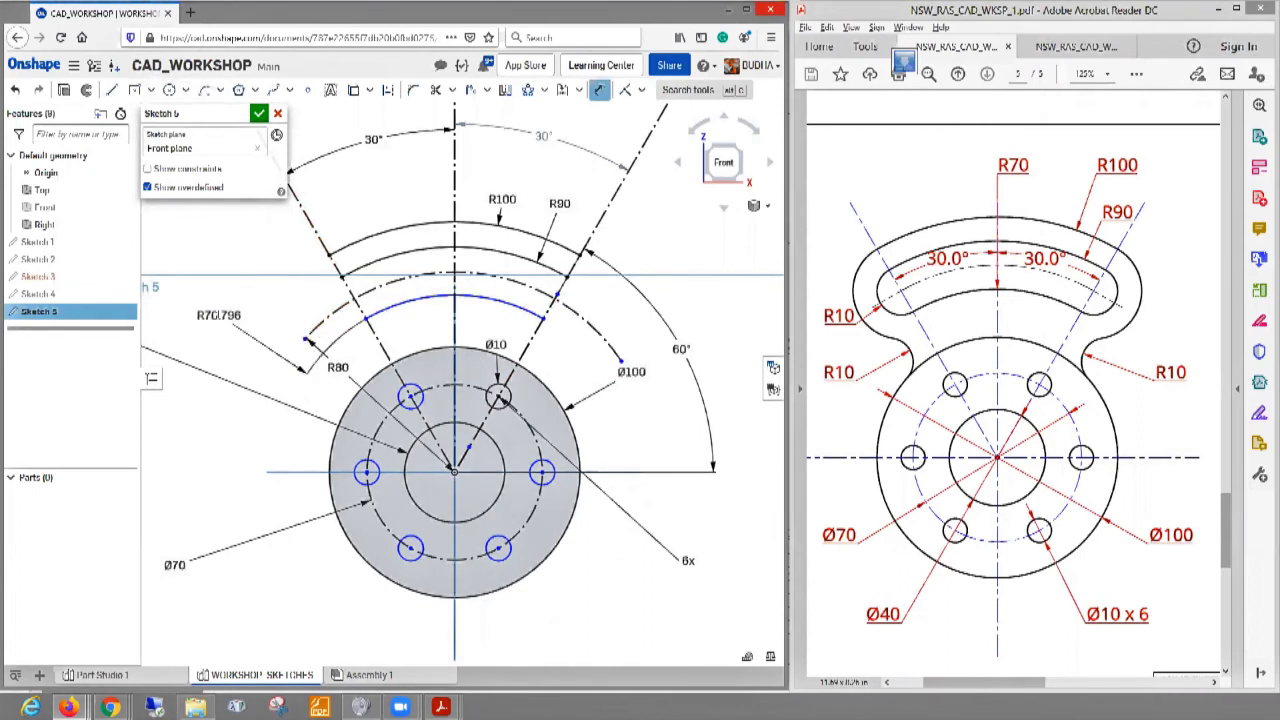
click(237, 310)
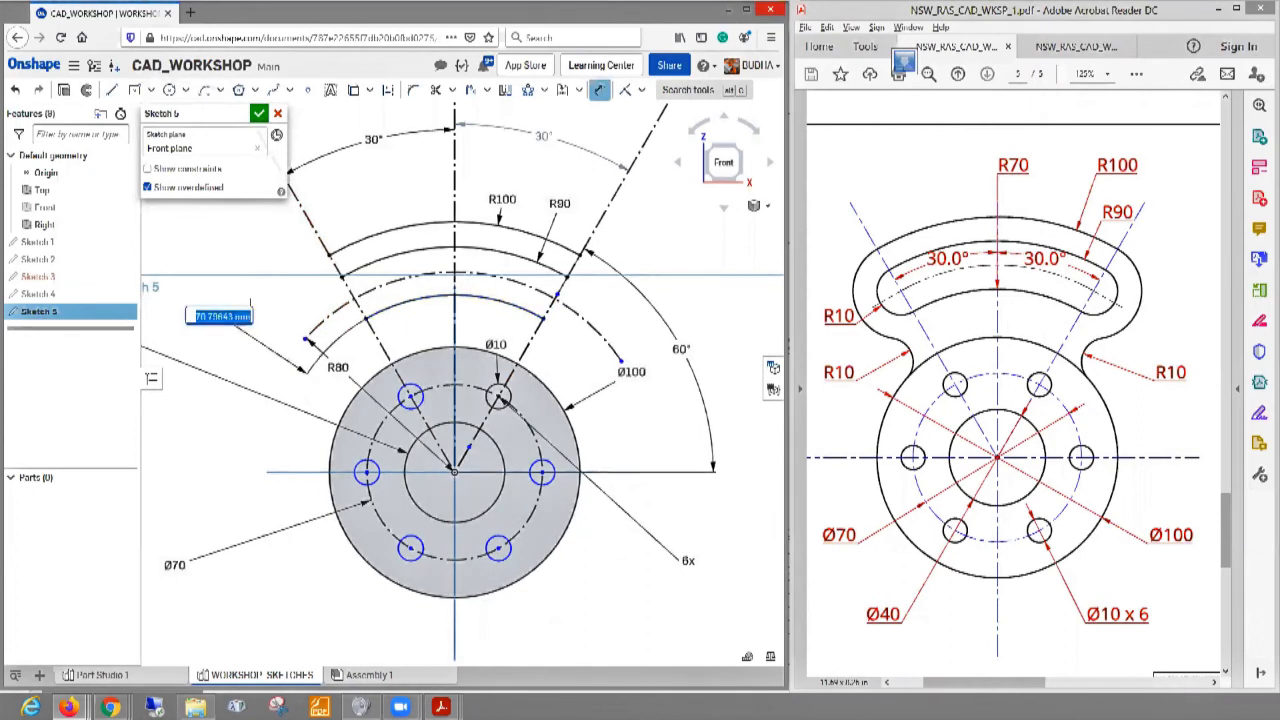
text(70)
key(Return)
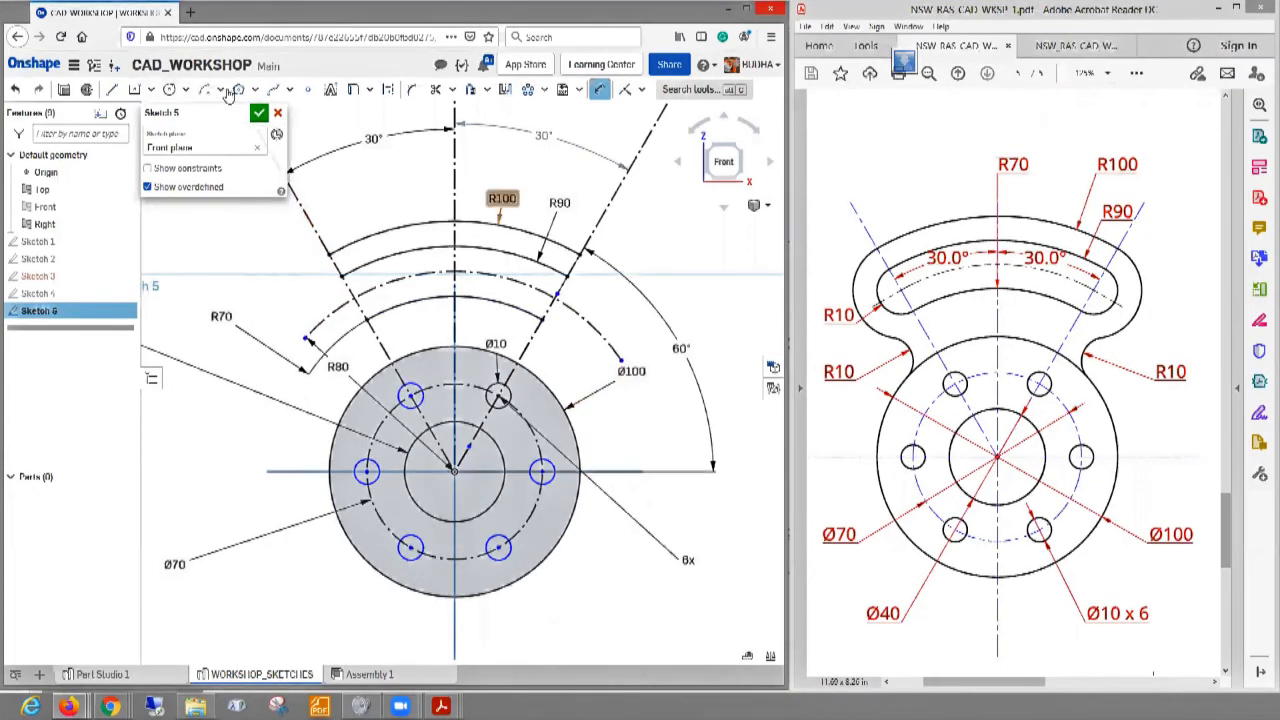
- Close both ends of the curved slot with 10 mm radius centre point arcs joining the R90 and R70 arcs, centred on the R80 construction arc
click(204, 89)
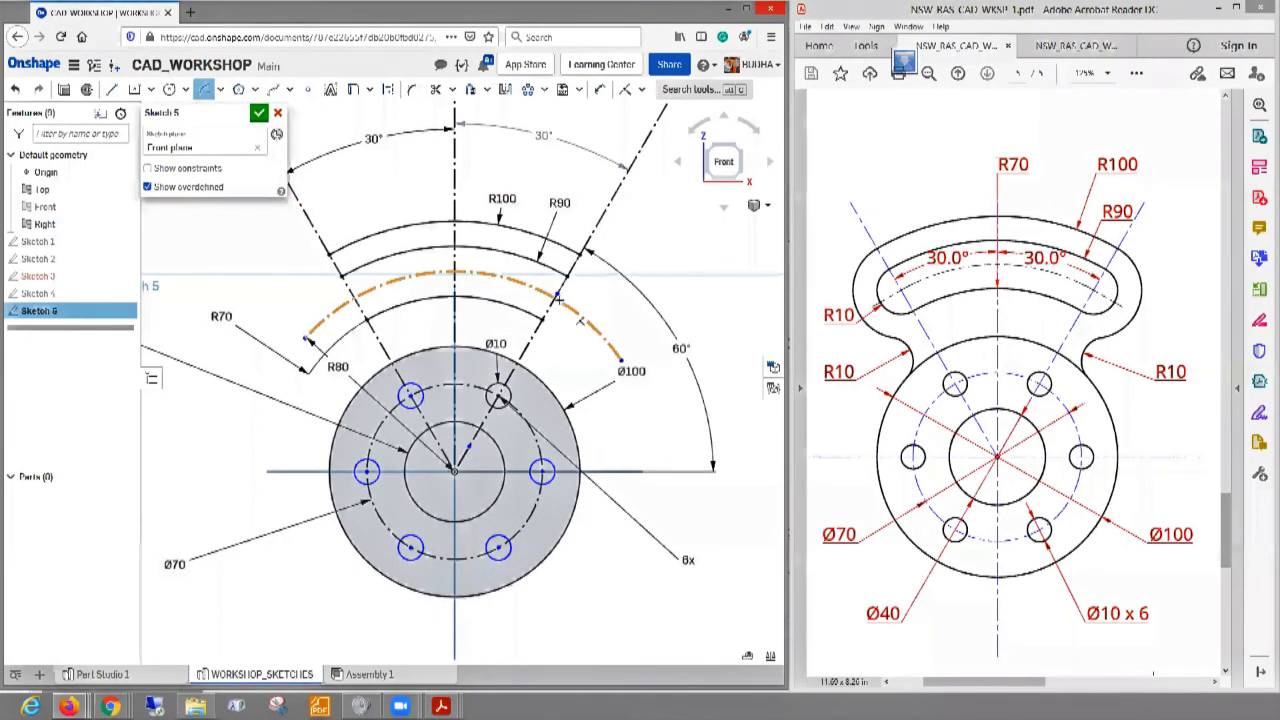
click(554, 298)
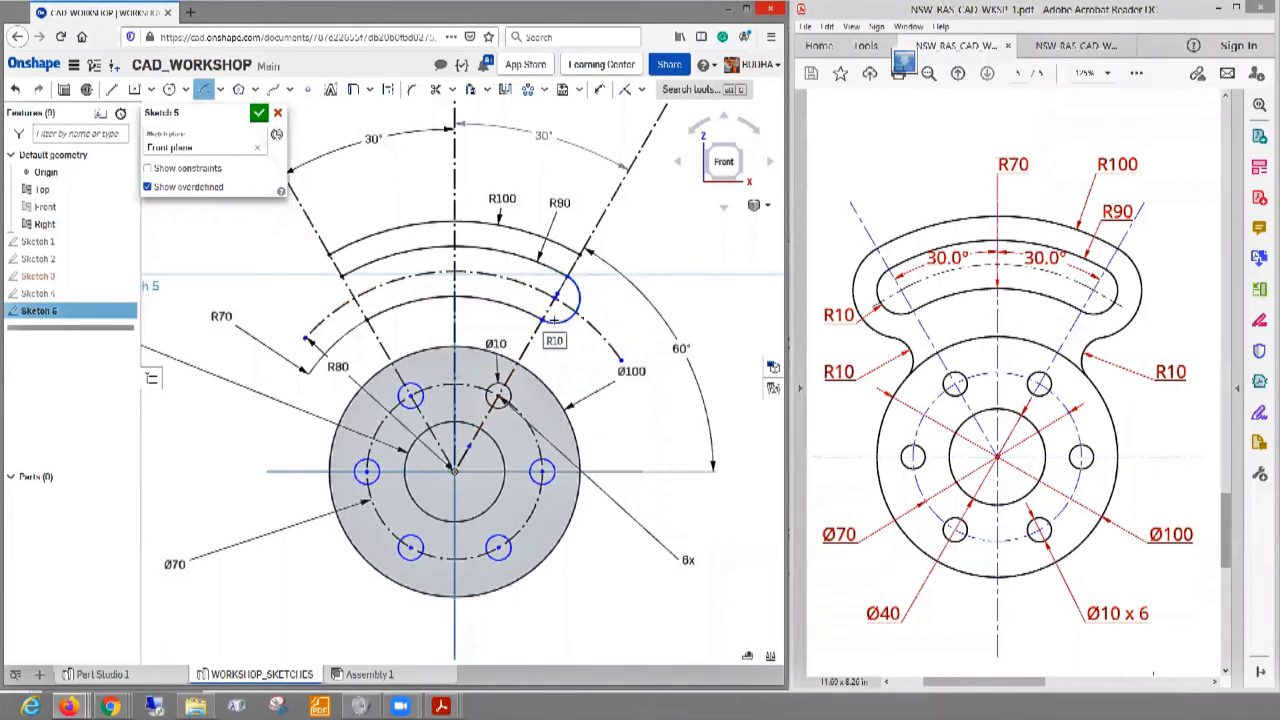
click(552, 318)
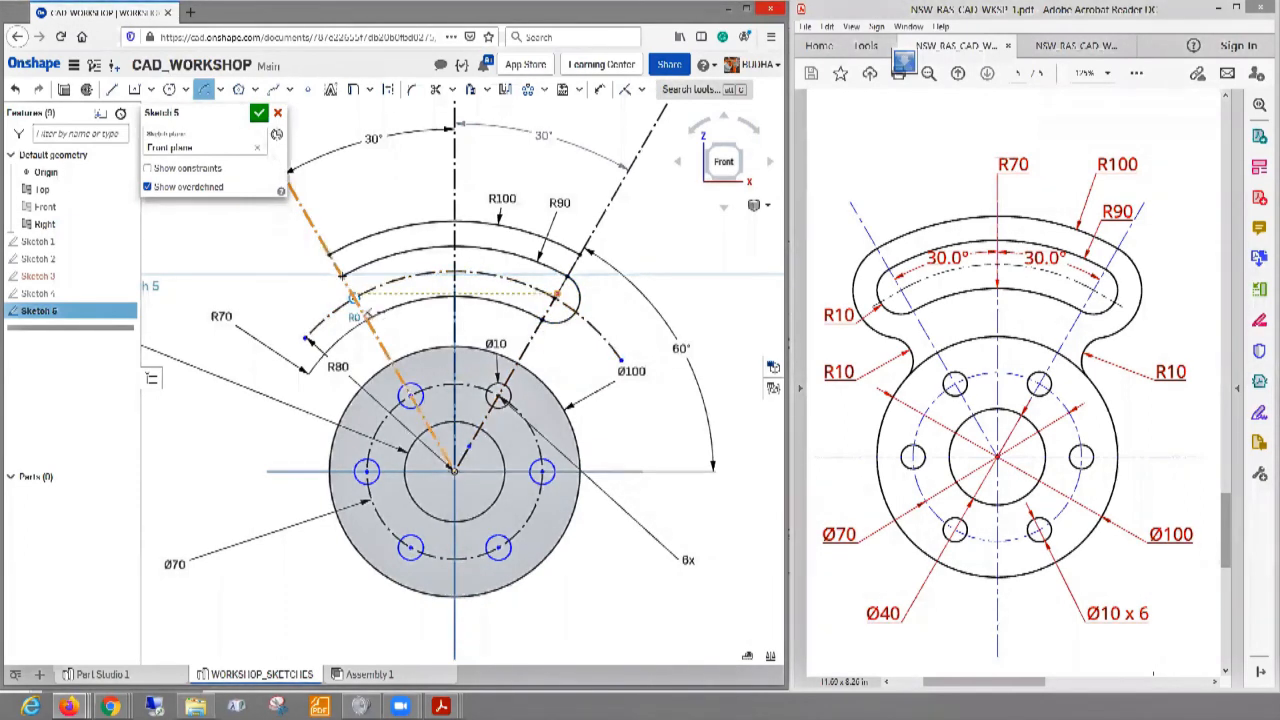
click(341, 276)
click(367, 320)
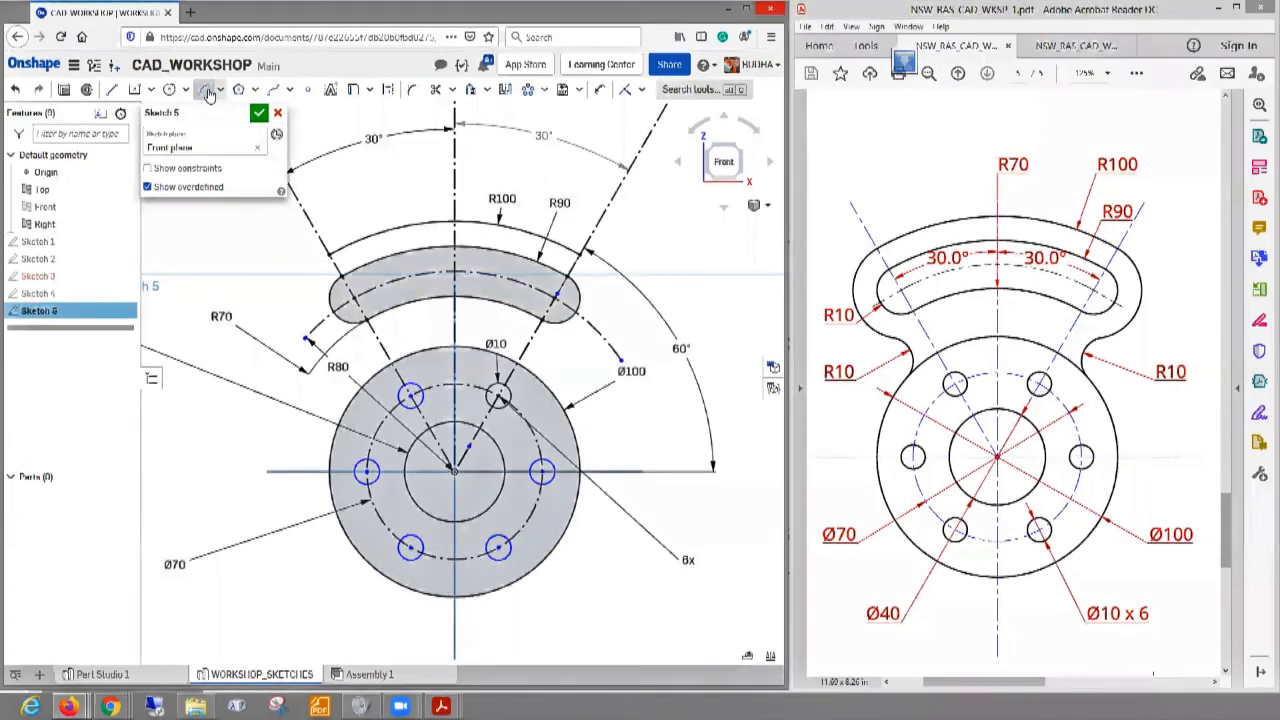
- Measure the distance between the left slot end's centre and the left endpoint of the R100 arc
key(d)
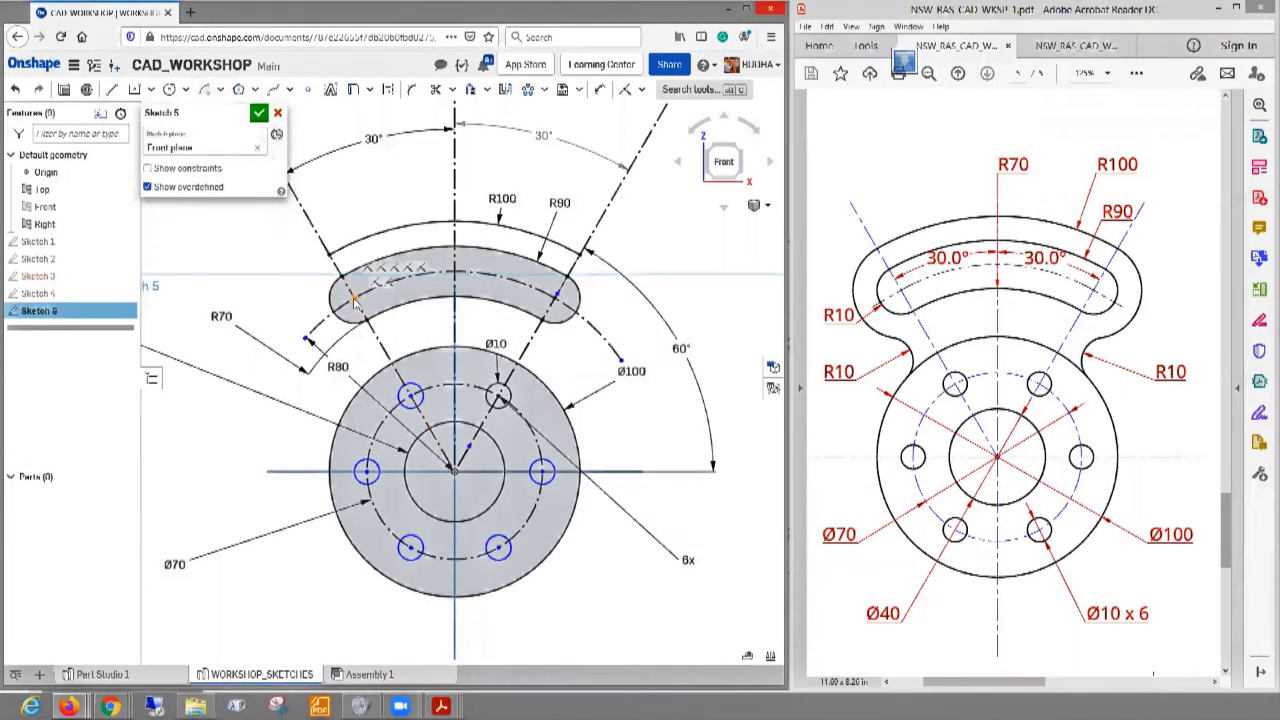
click(355, 301)
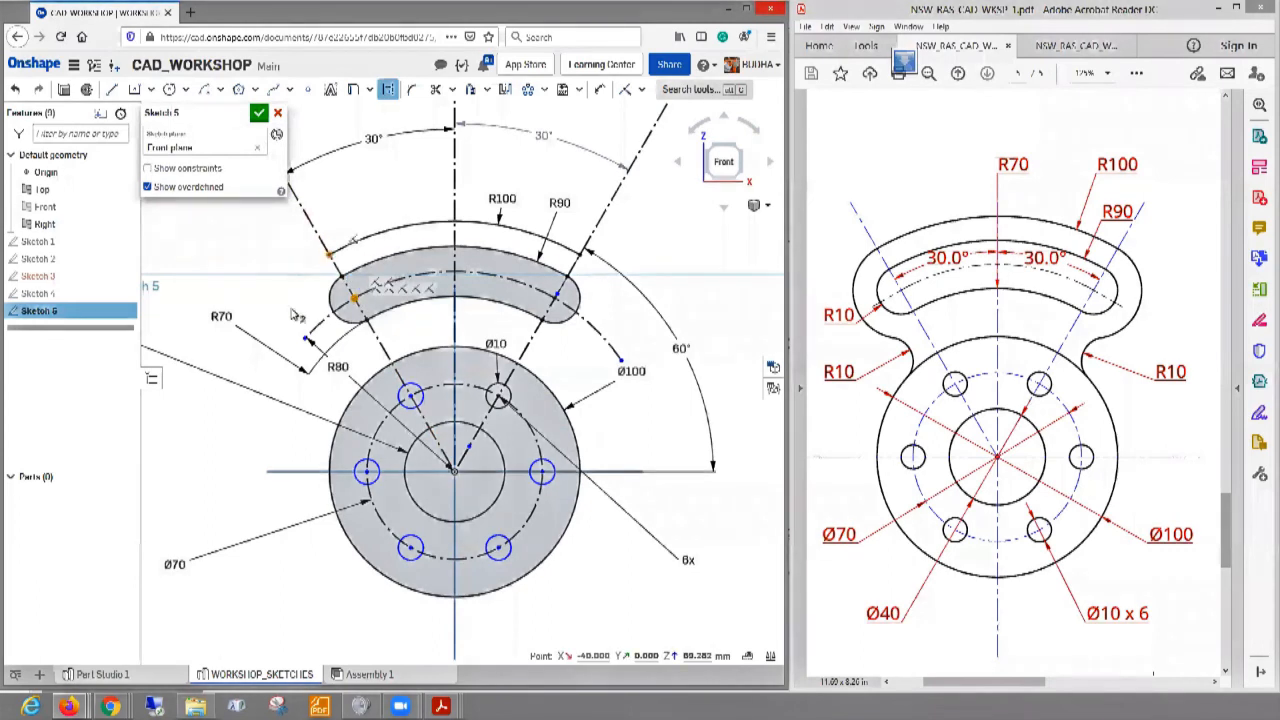
click(331, 257)
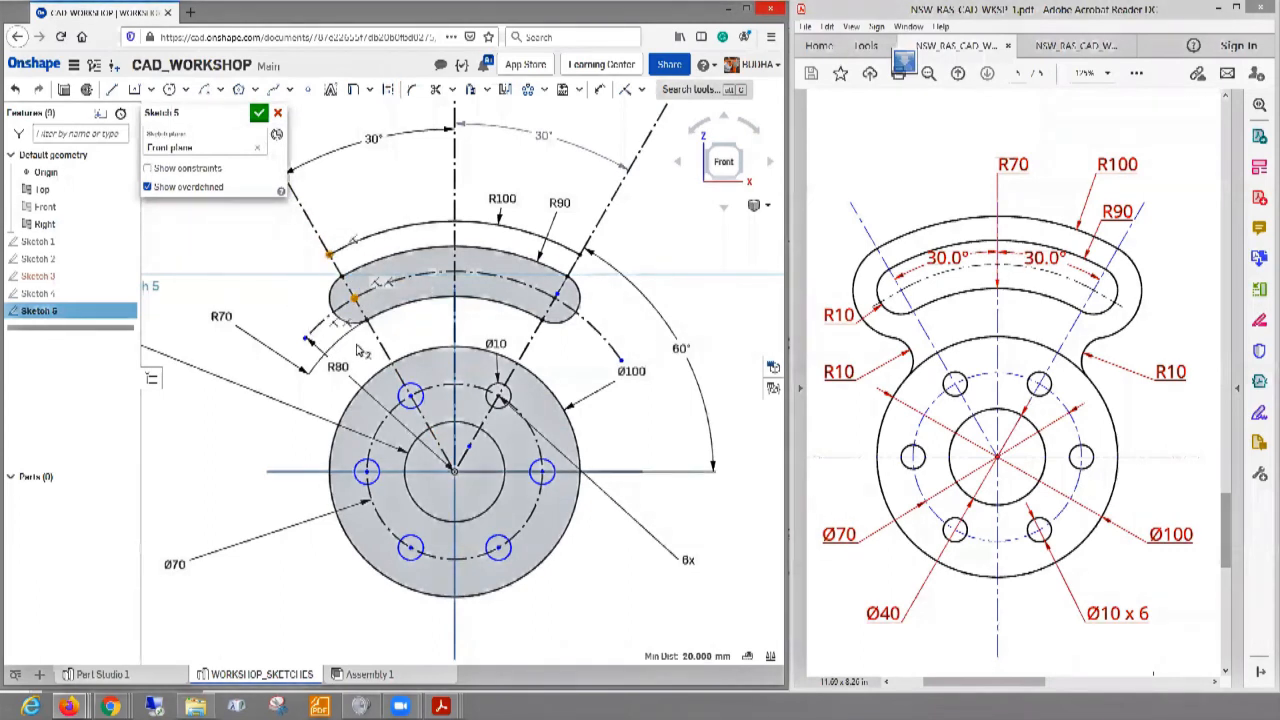
click(301, 252)
- Draw a centre point arc of about 20 mm radius around the left slot end's centre, from the R100 arc's endpoint to the inner side of the construction line
click(206, 91)
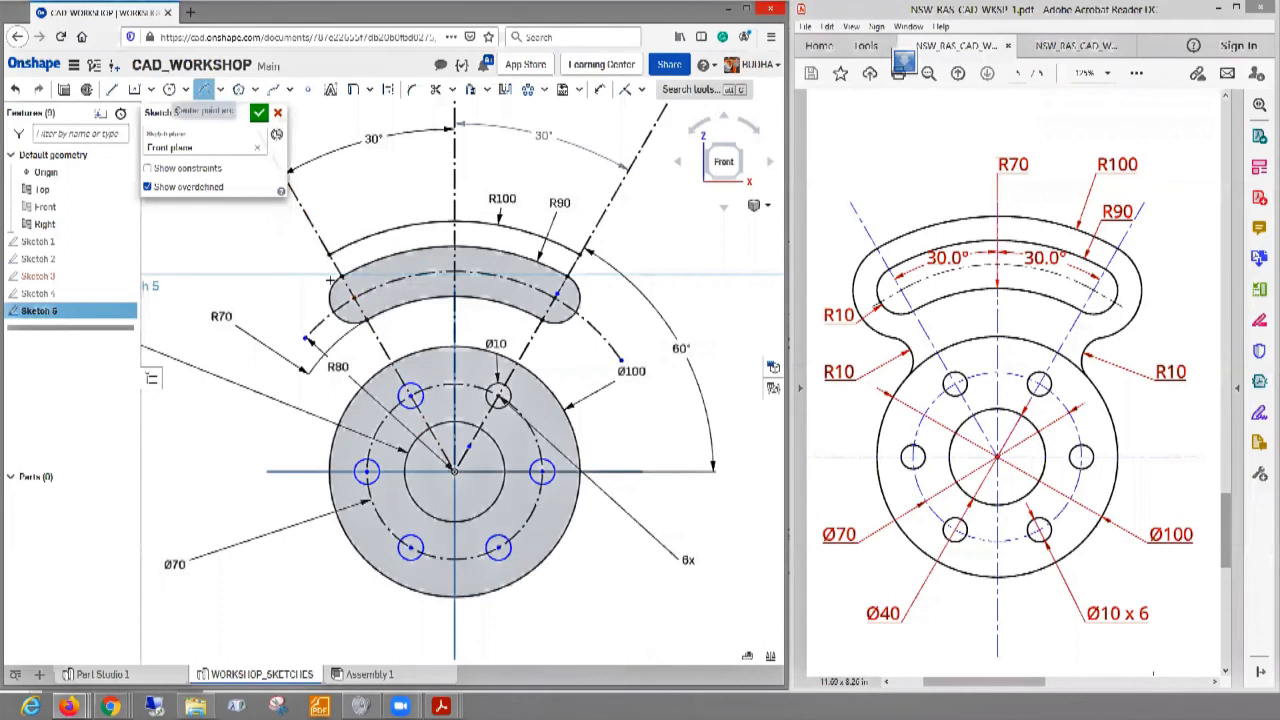
click(354, 297)
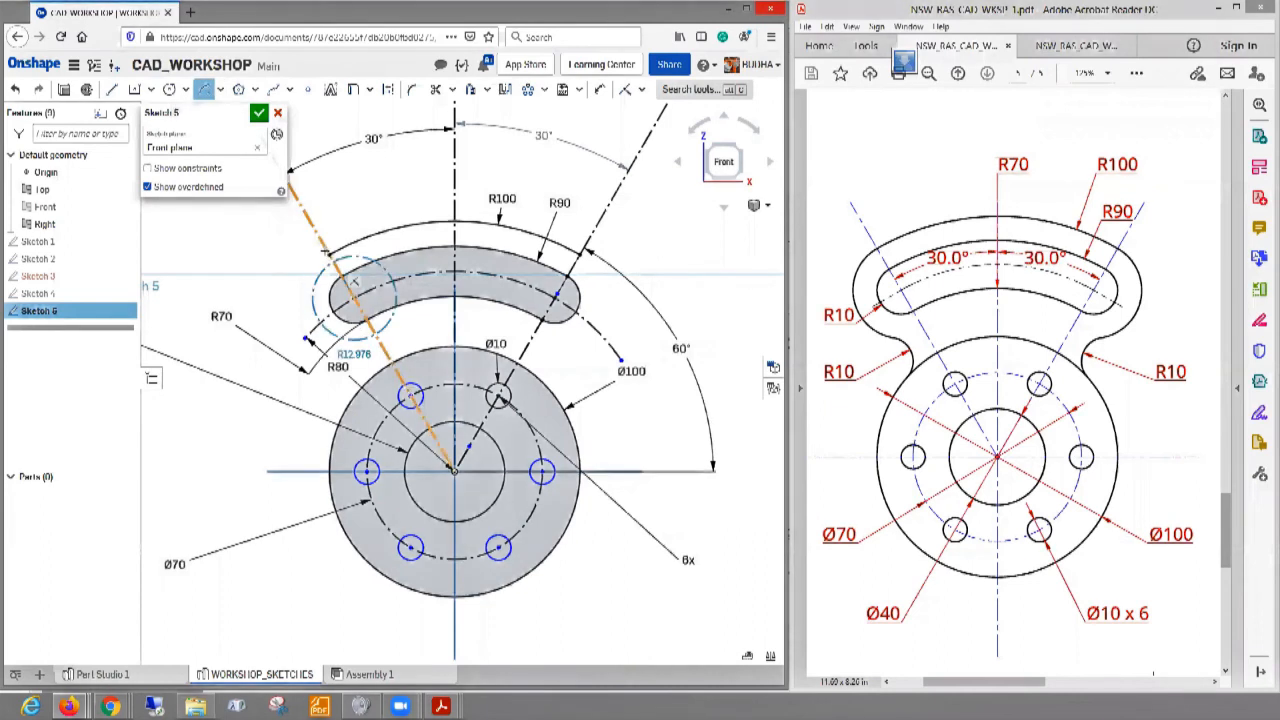
click(311, 276)
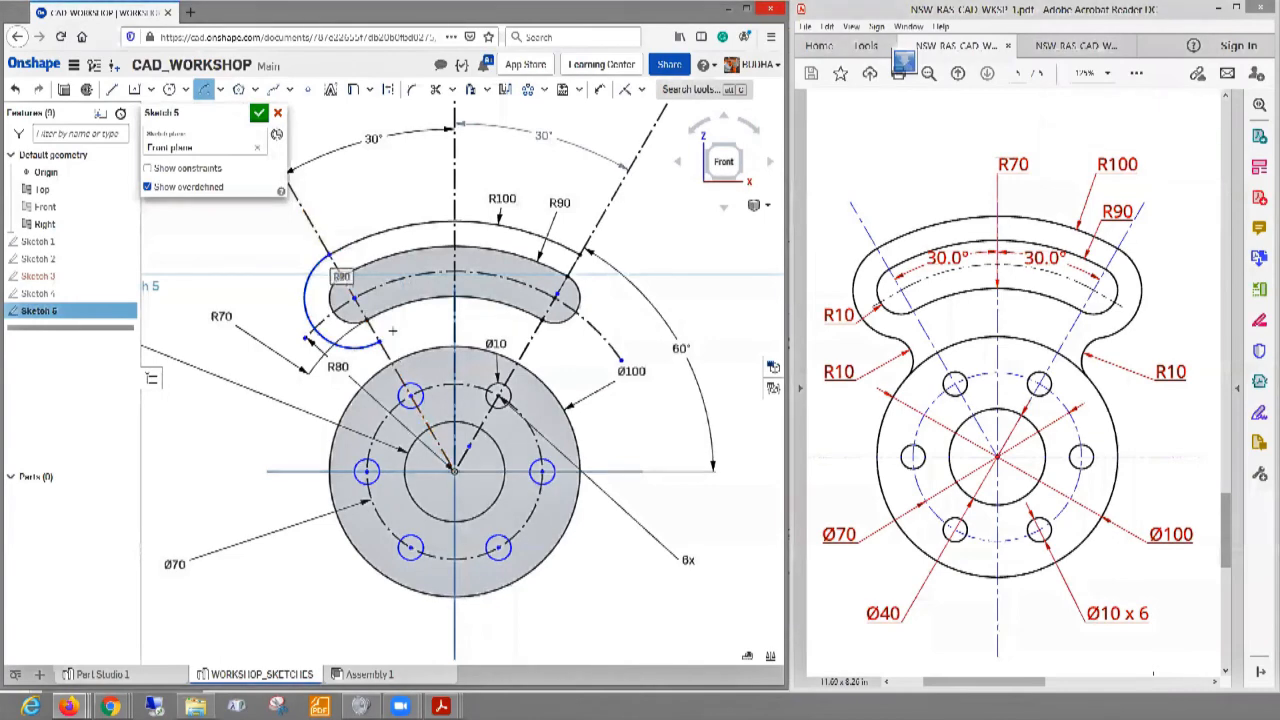
click(392, 331)
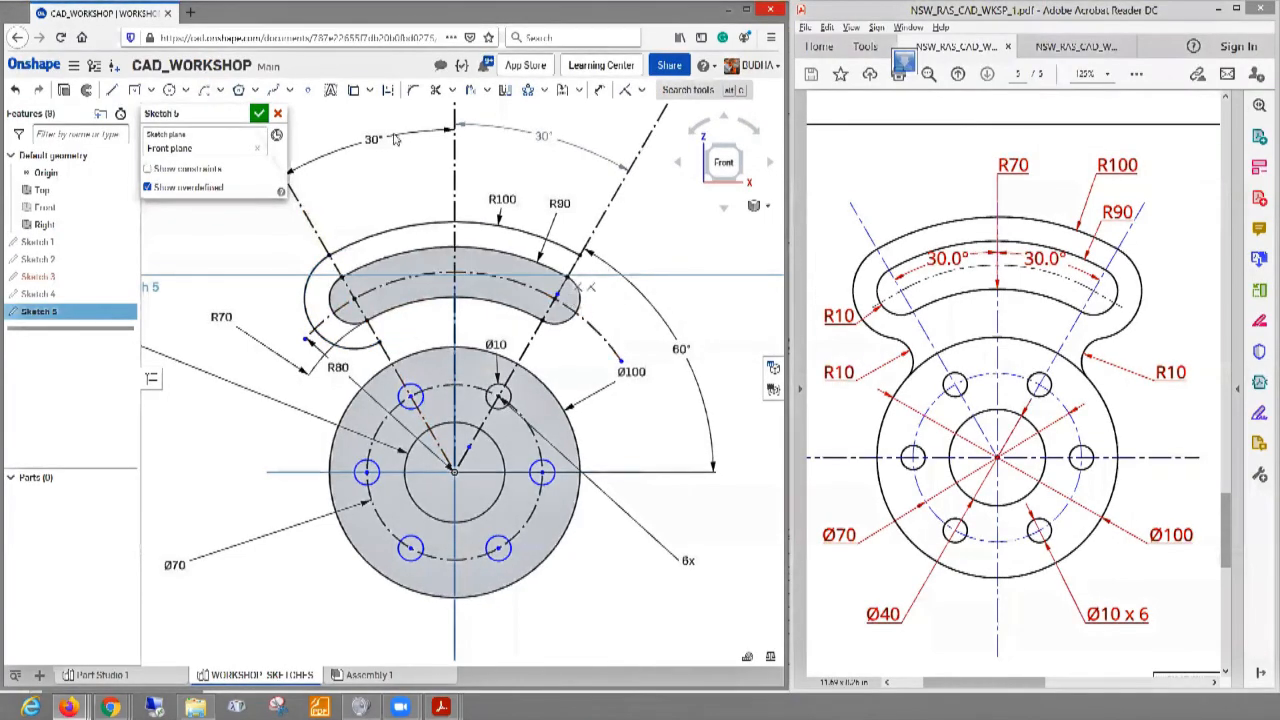
- Draw a matching centre point arc around the right slot end's centre, from the R100 arc's right endpoint to the inner side of the construction line
click(204, 89)
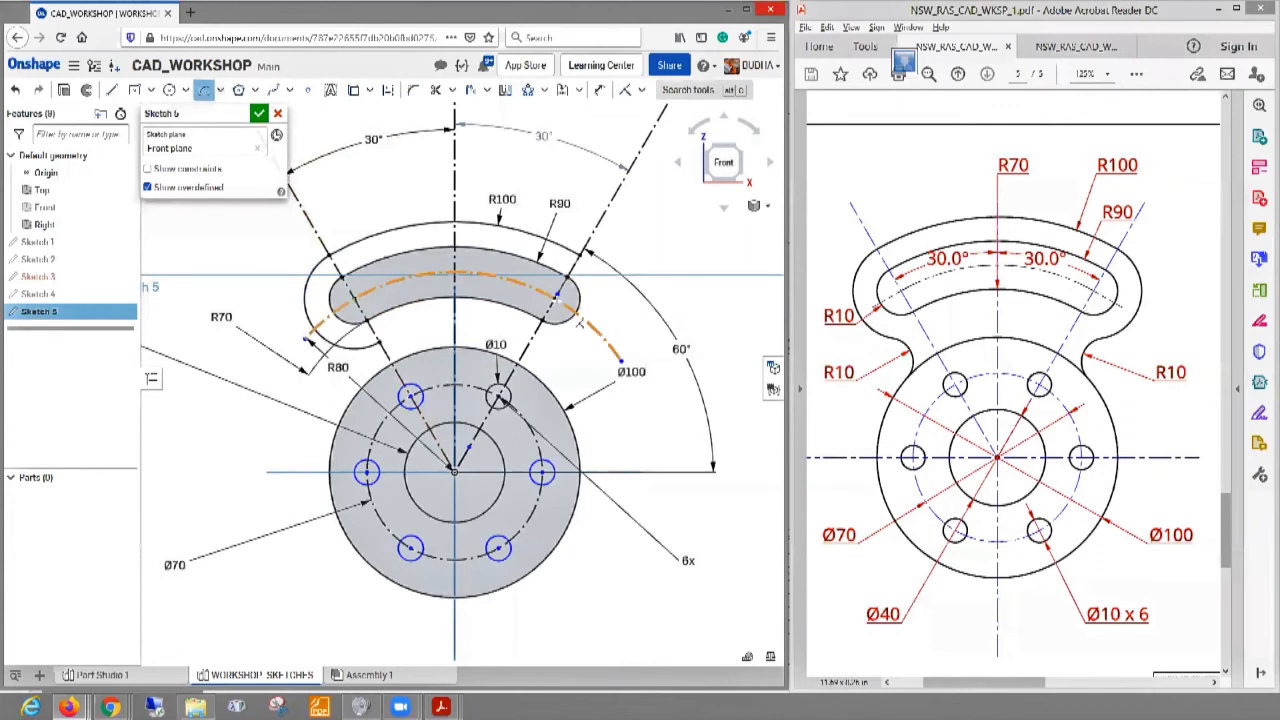
click(555, 297)
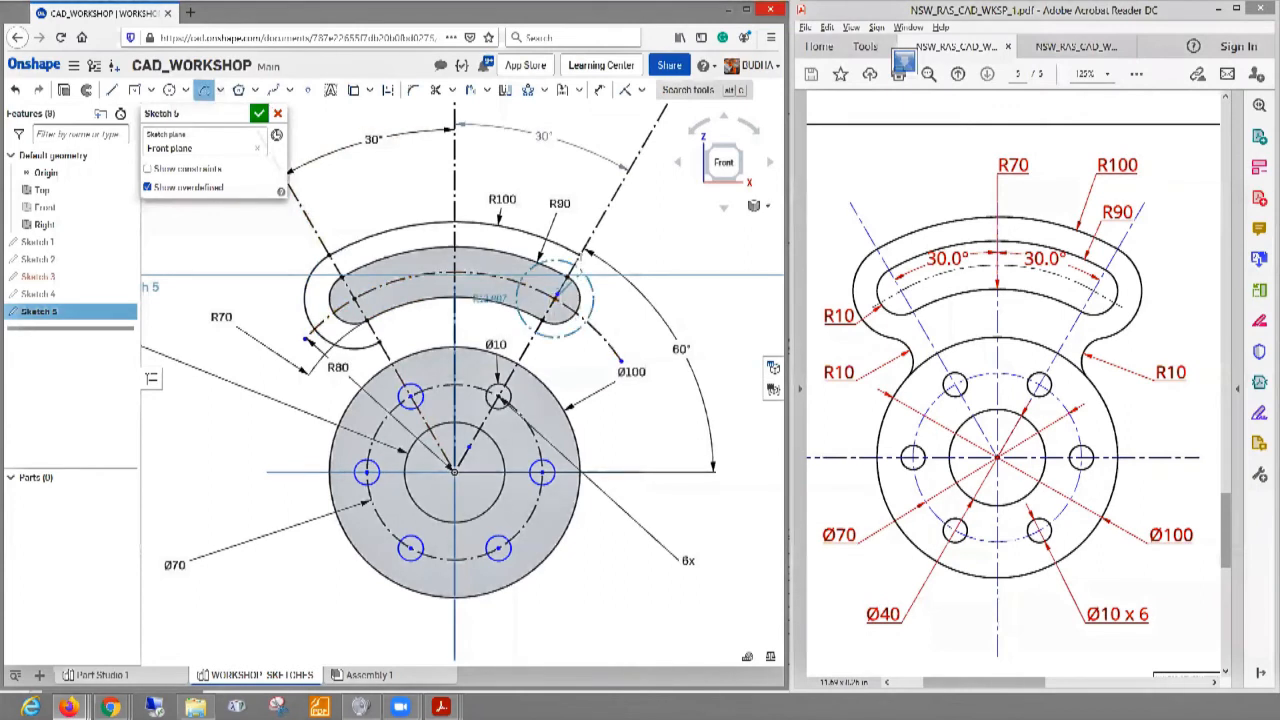
click(583, 253)
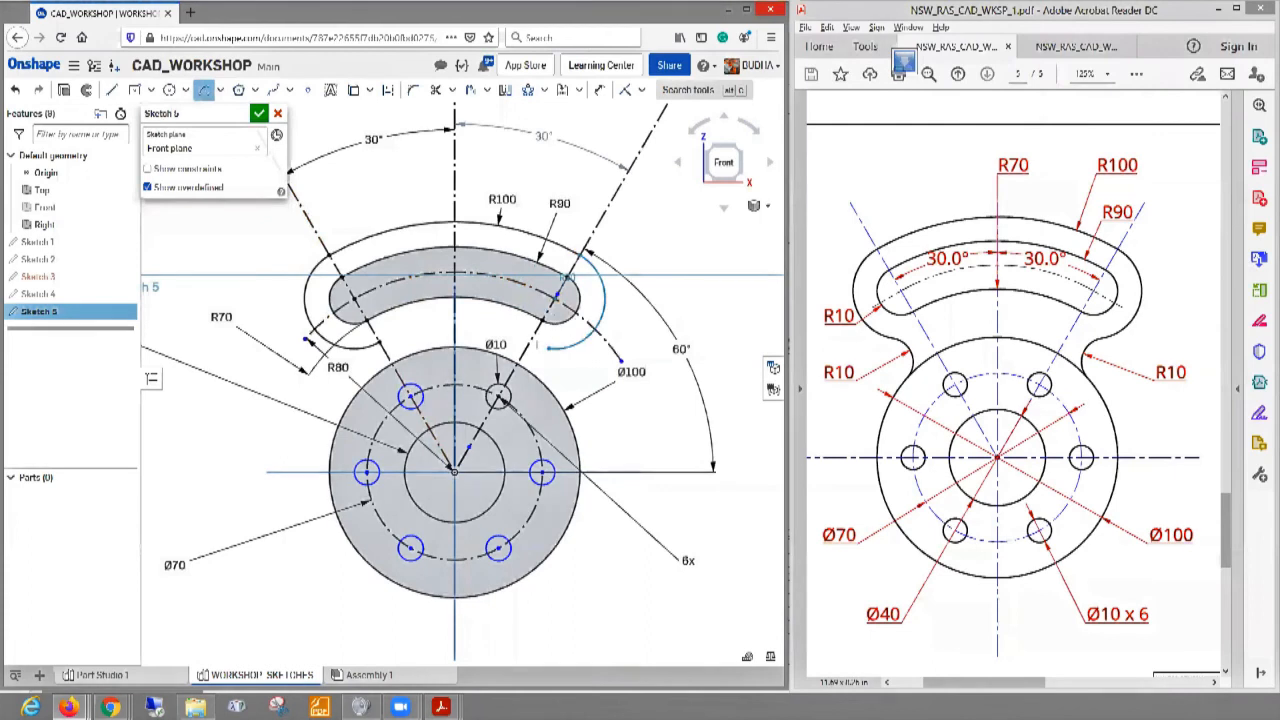
click(535, 345)
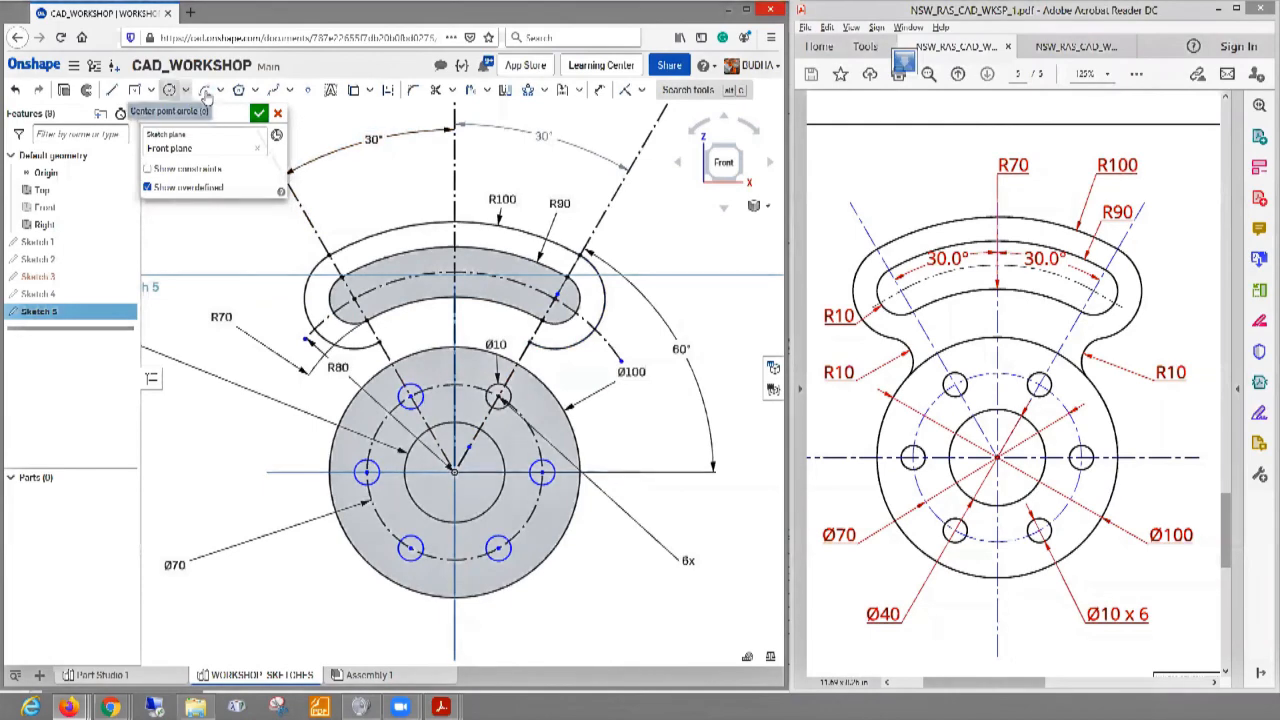
- Draw a 3 point arc of about 7.4 mm radius joining the left outer end arc to the Ø100 circle
click(221, 90)
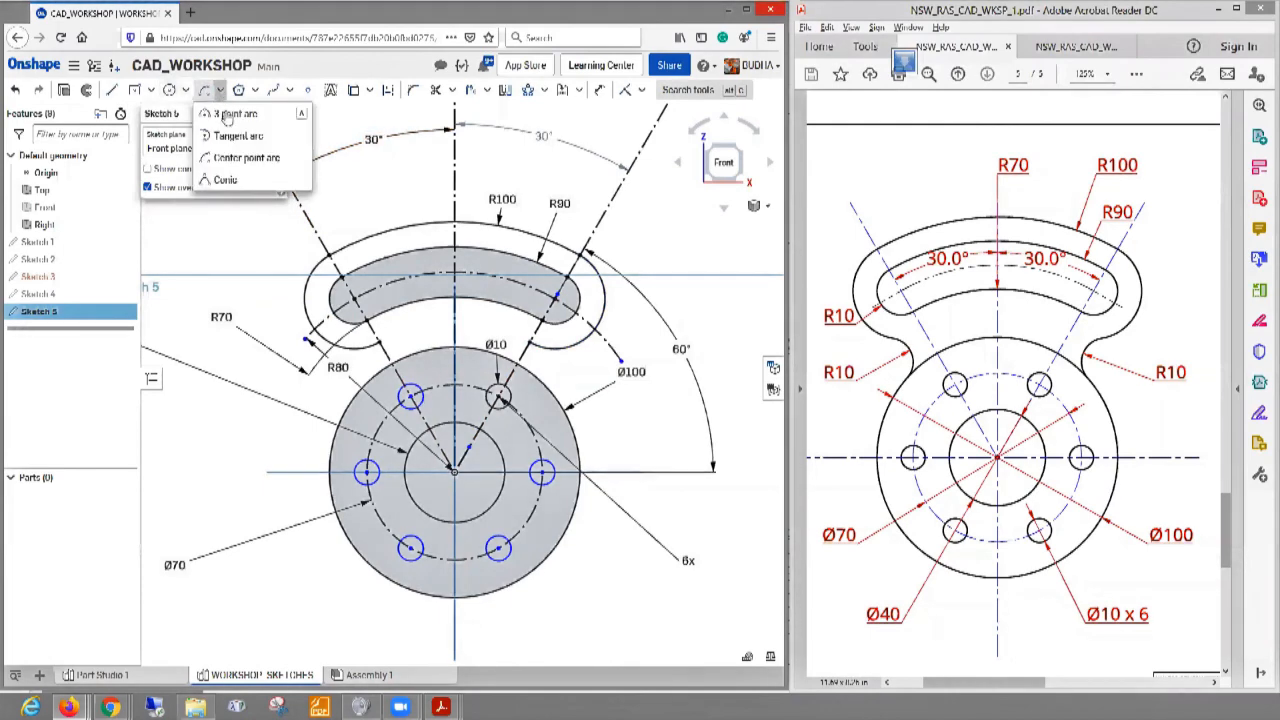
click(230, 115)
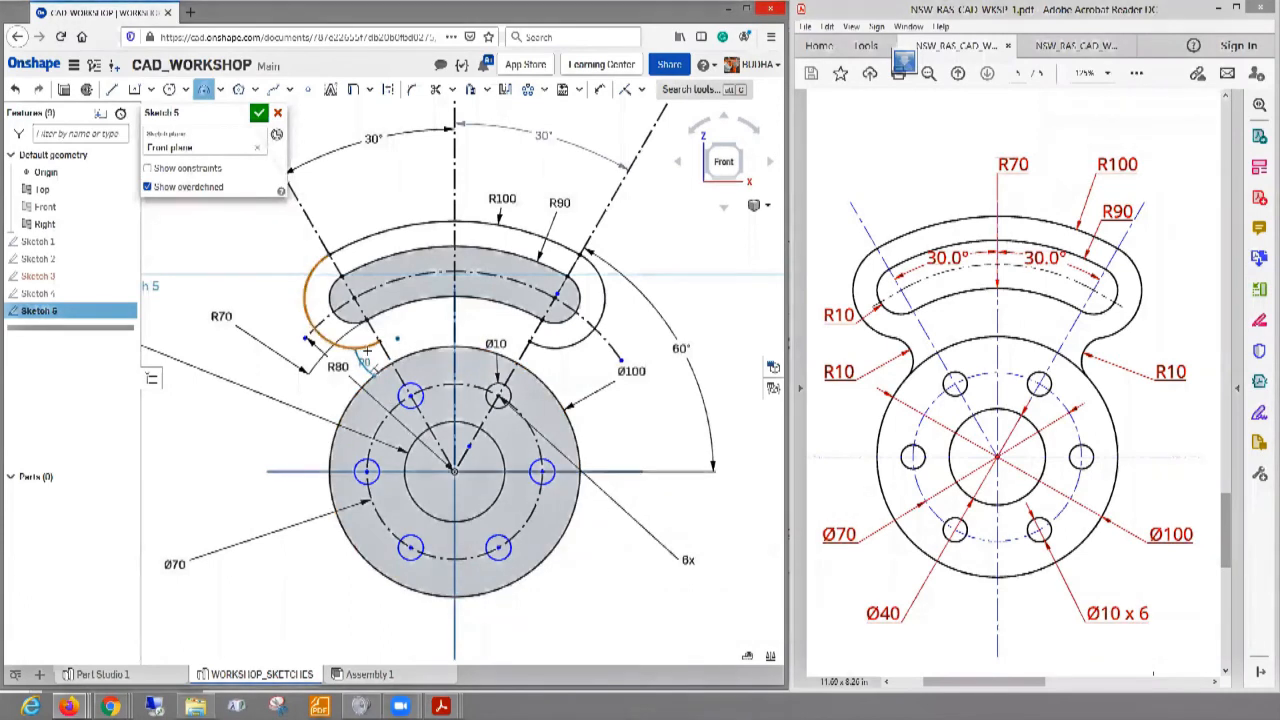
click(357, 348)
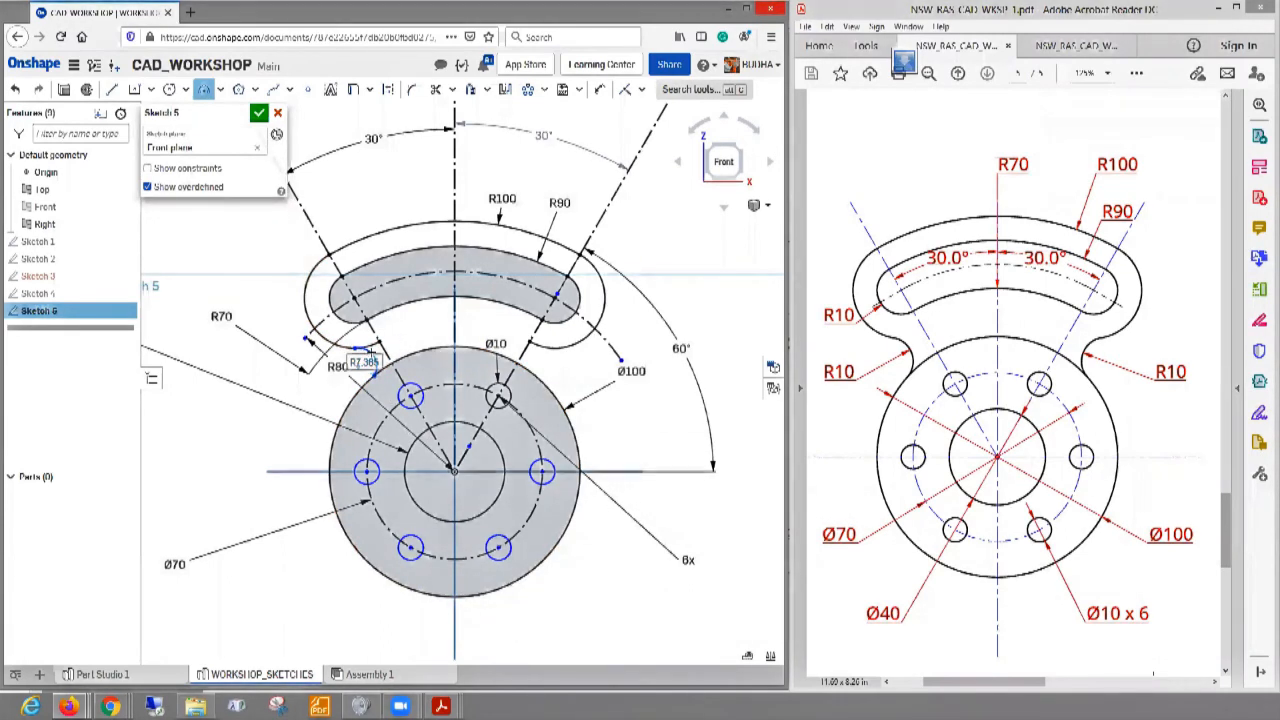
scroll(368, 366, up, 5)
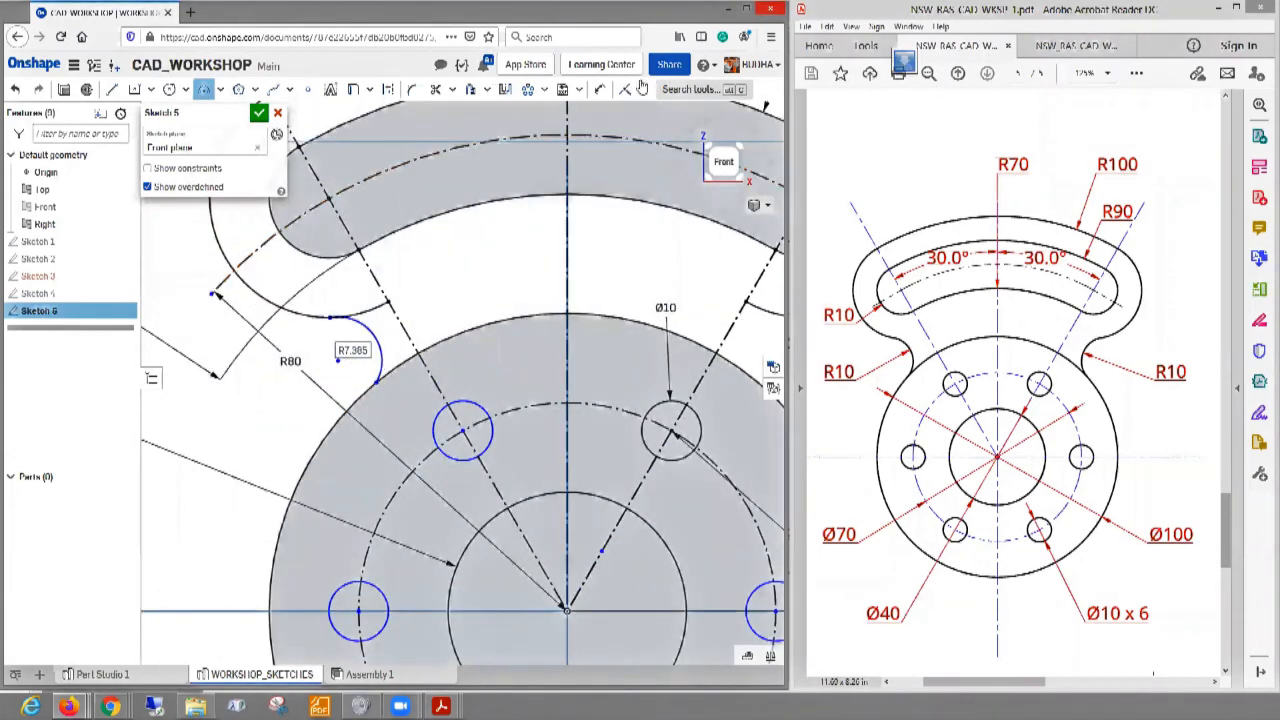
- Make the left blend arc tangent to both the Ø100 circle and the left outer end arc
click(641, 89)
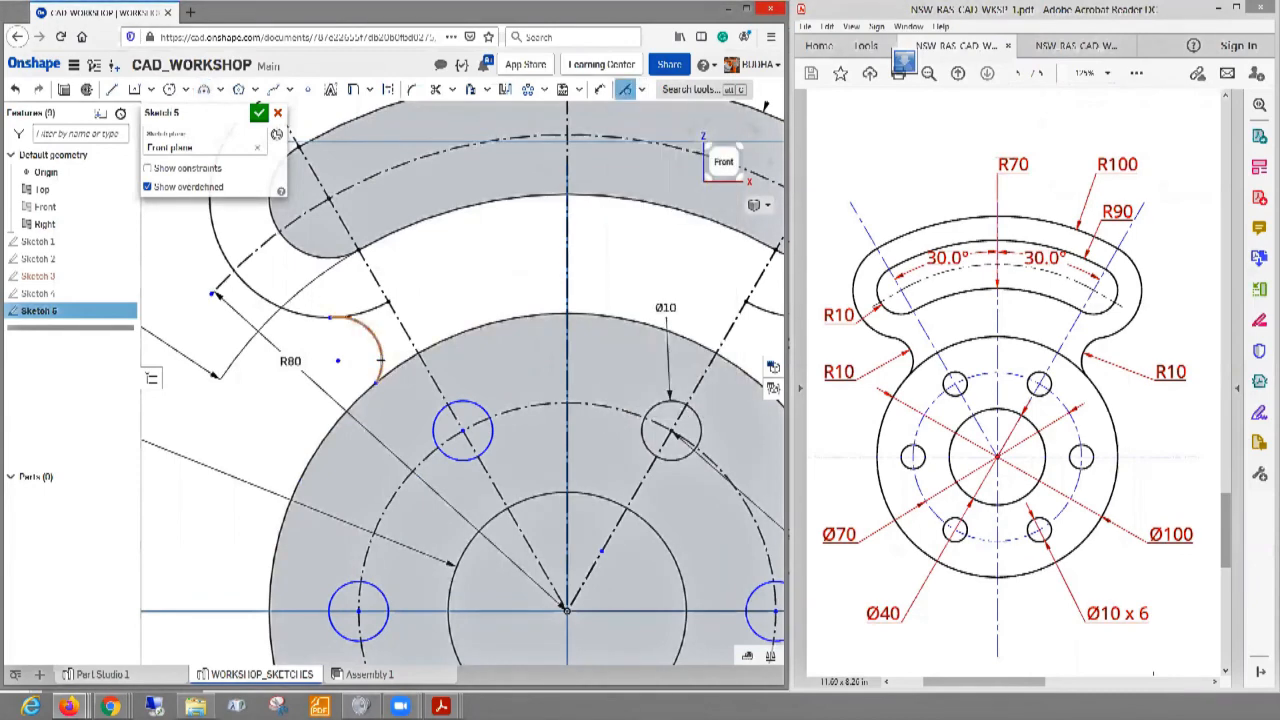
click(357, 392)
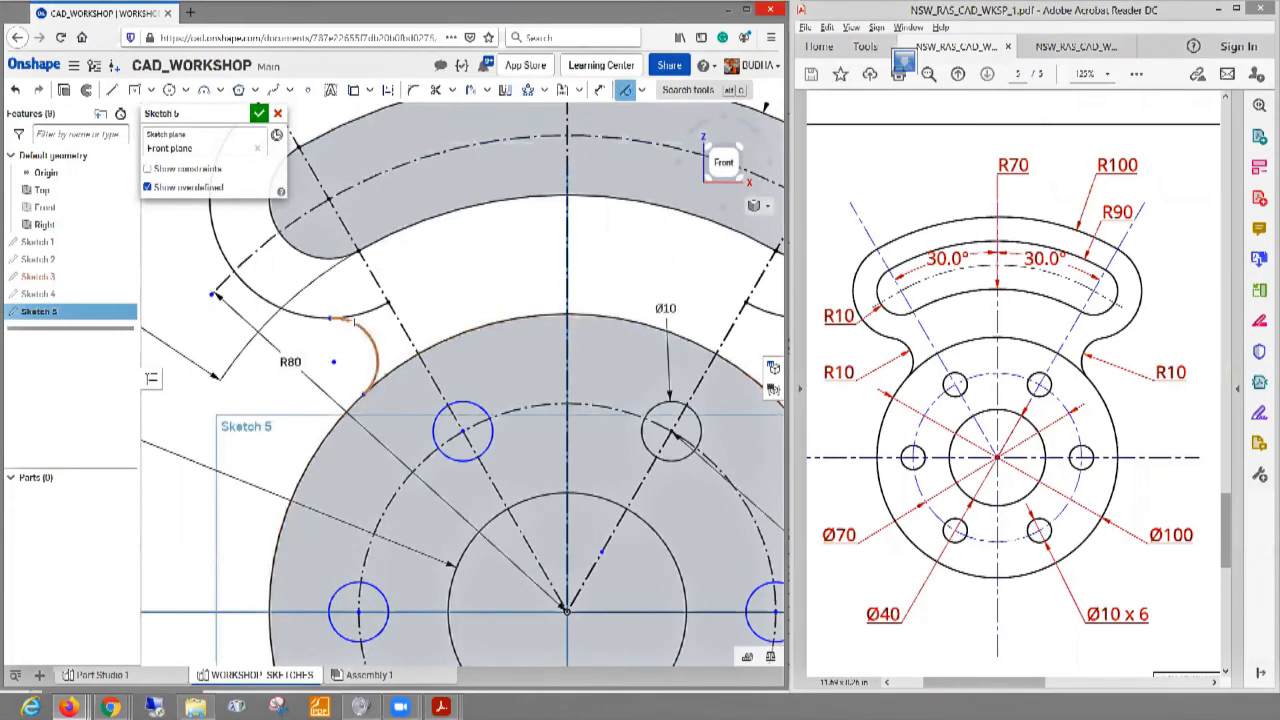
click(354, 322)
- Dimension the left blend arc's radius as 10 mm and trim the outer end arc's excess inside the blend
click(598, 89)
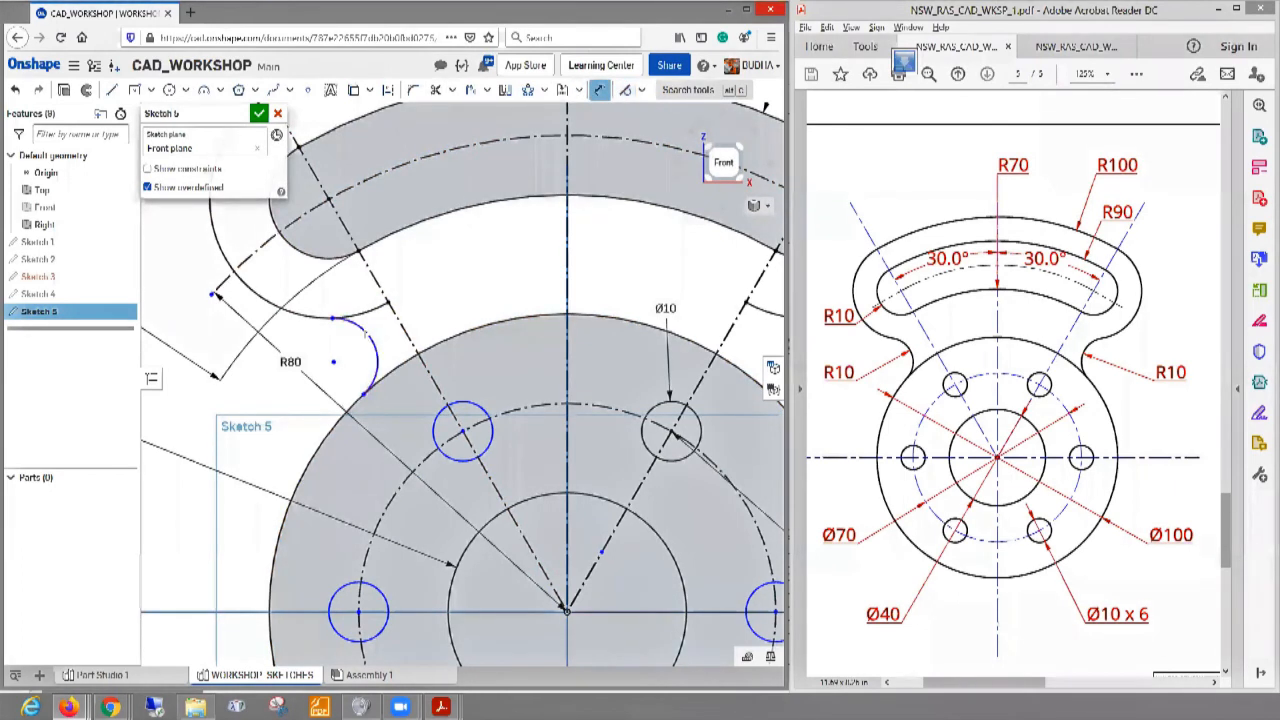
click(448, 310)
click(456, 306)
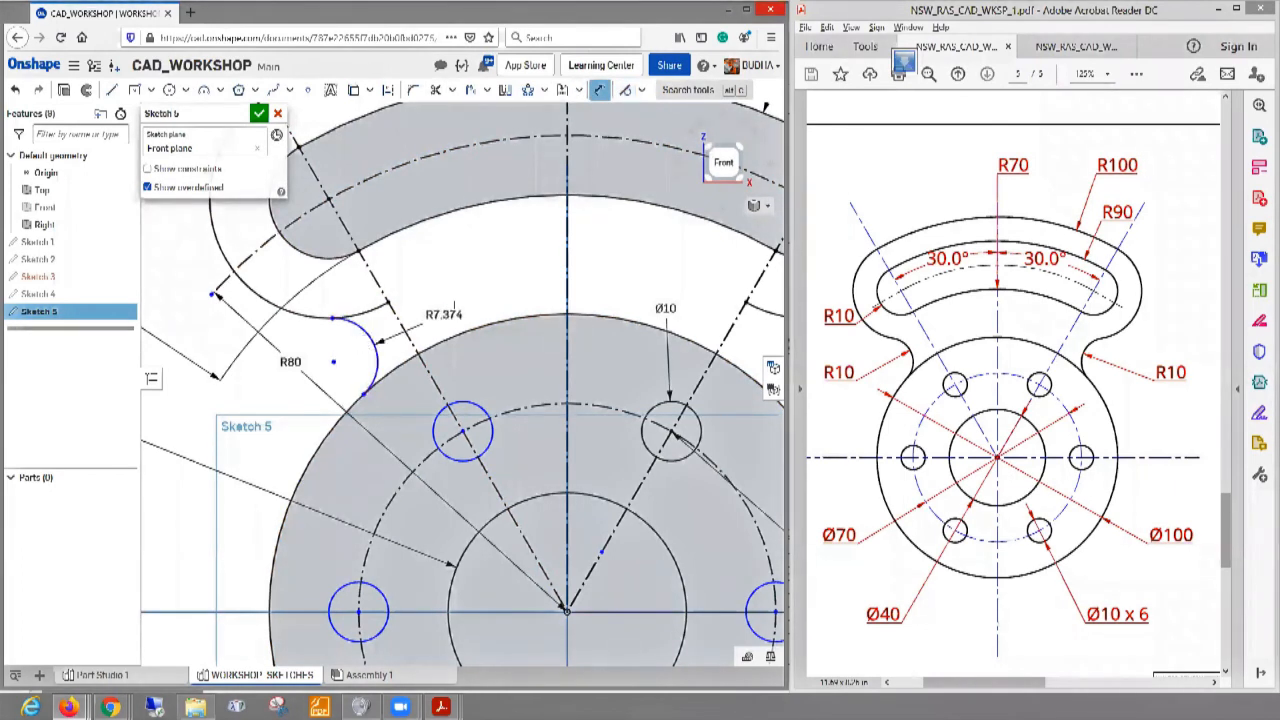
double_click(455, 299)
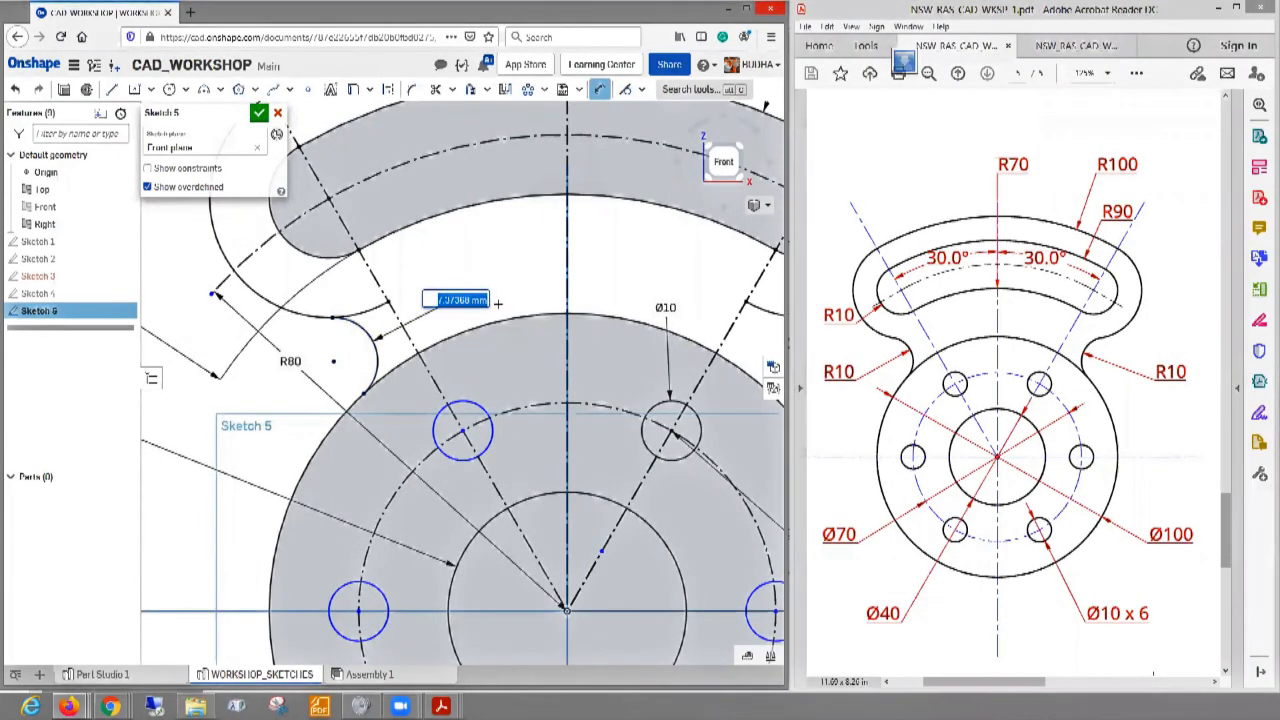
text(10)
key(Return)
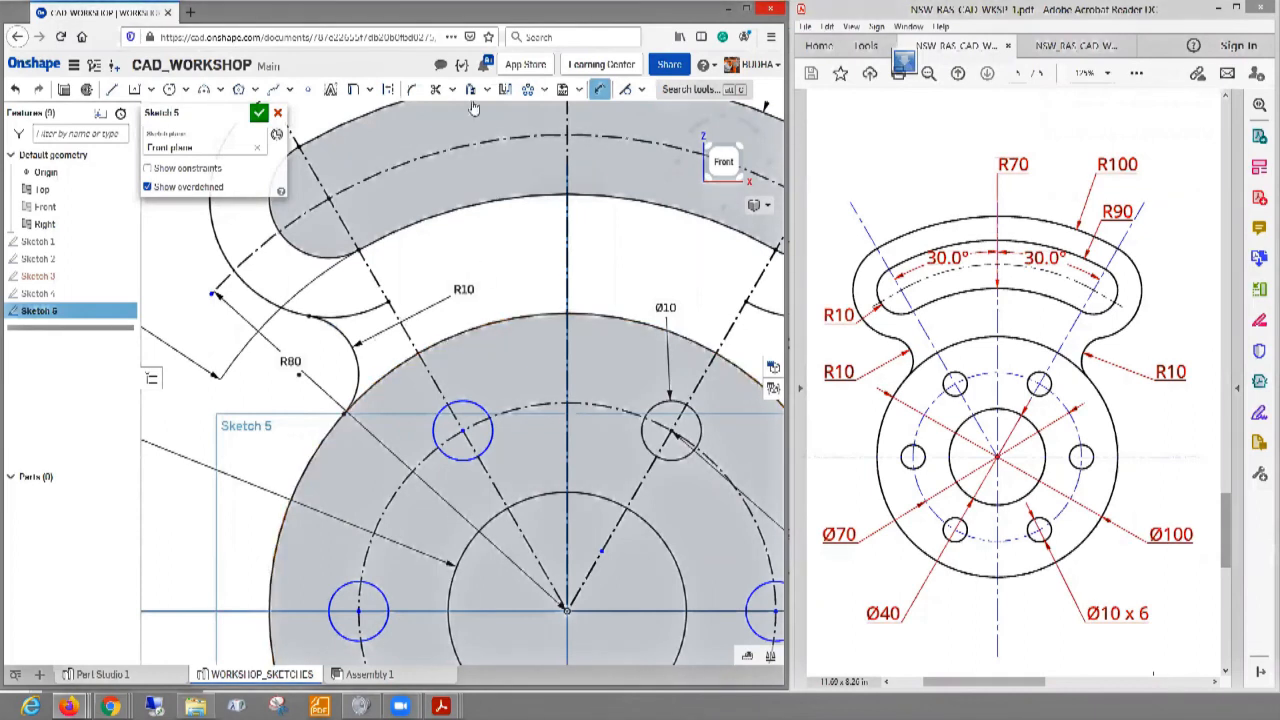
click(436, 91)
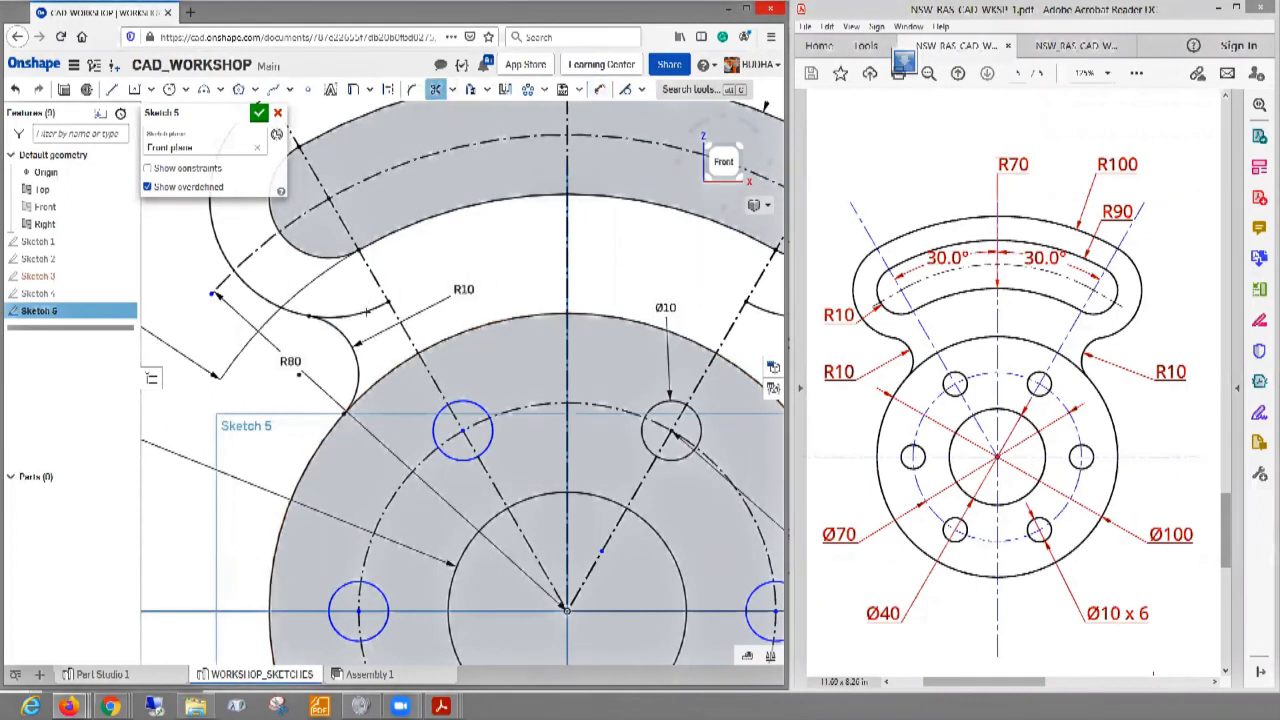
click(368, 314)
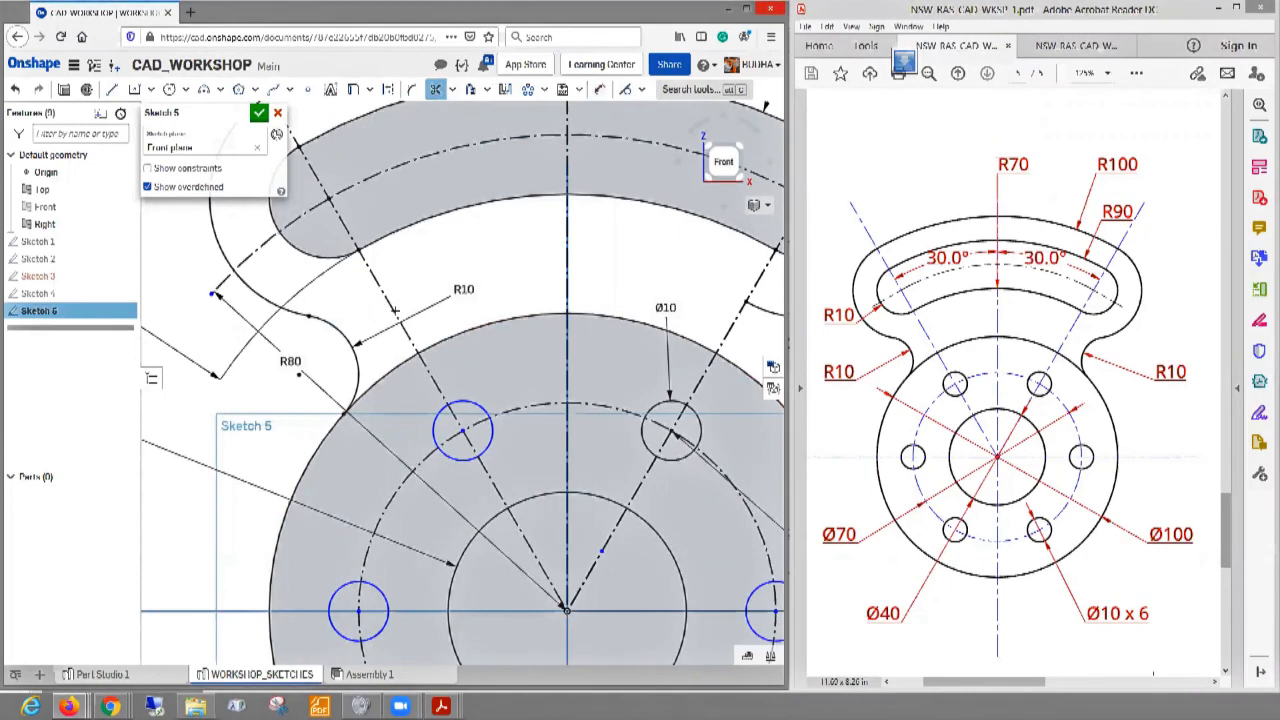
- Draw a 3 point arc of about 7.1 mm radius joining the right outer end arc to the Ø100 circle
scroll(463, 315, down, 3)
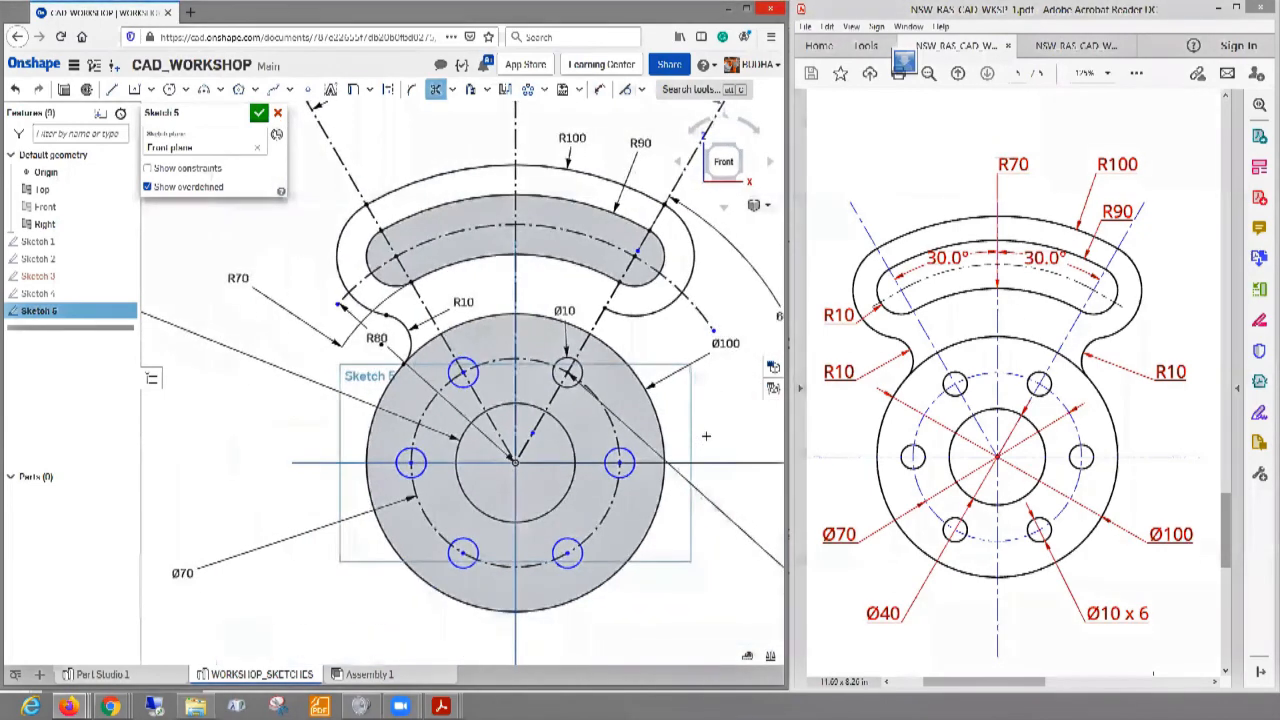
mouse_move(706, 436)
middle_down()
mouse_move(668, 421)
mouse_move(541, 462)
middle_up()
scroll(468, 360, up, 1)
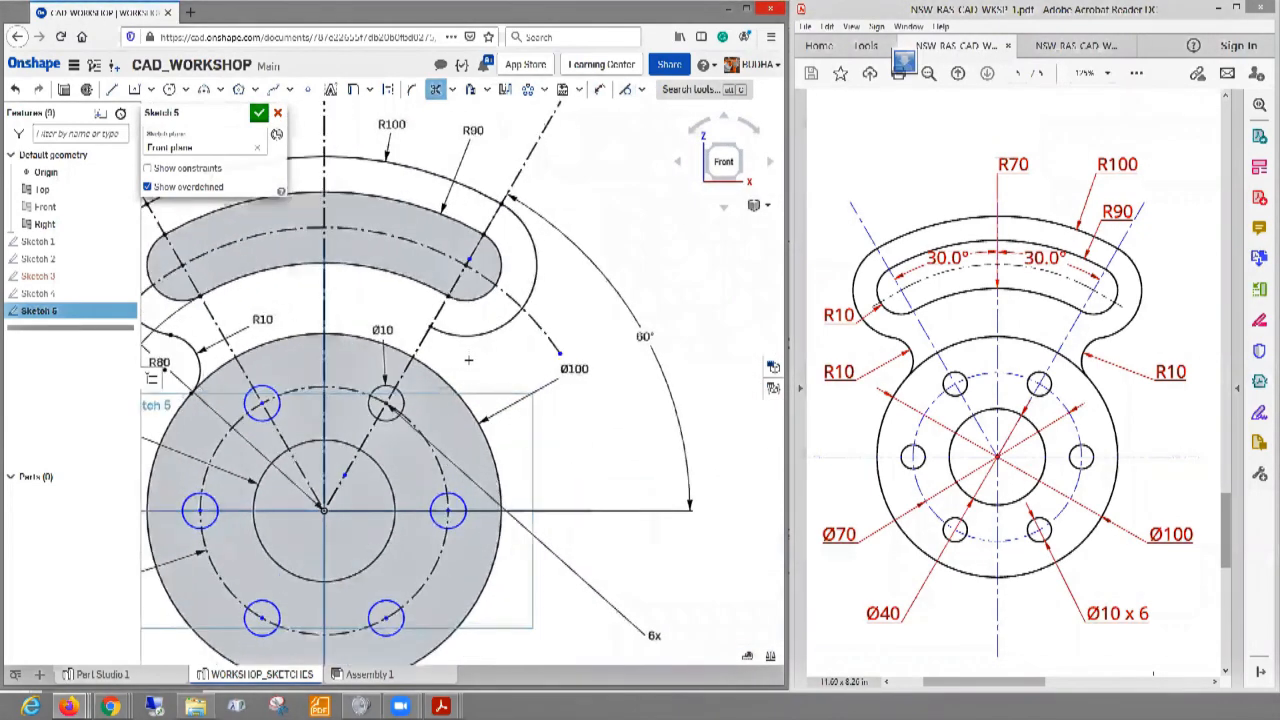
scroll(468, 360, up, 1)
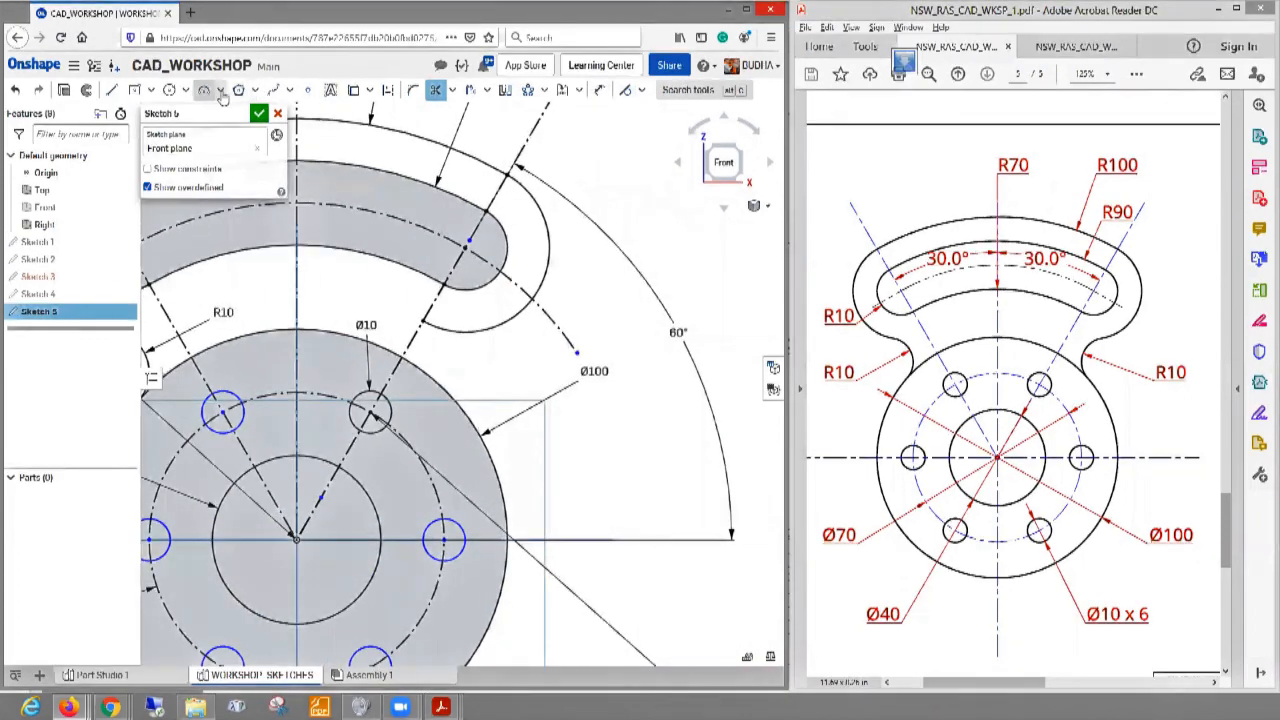
click(221, 91)
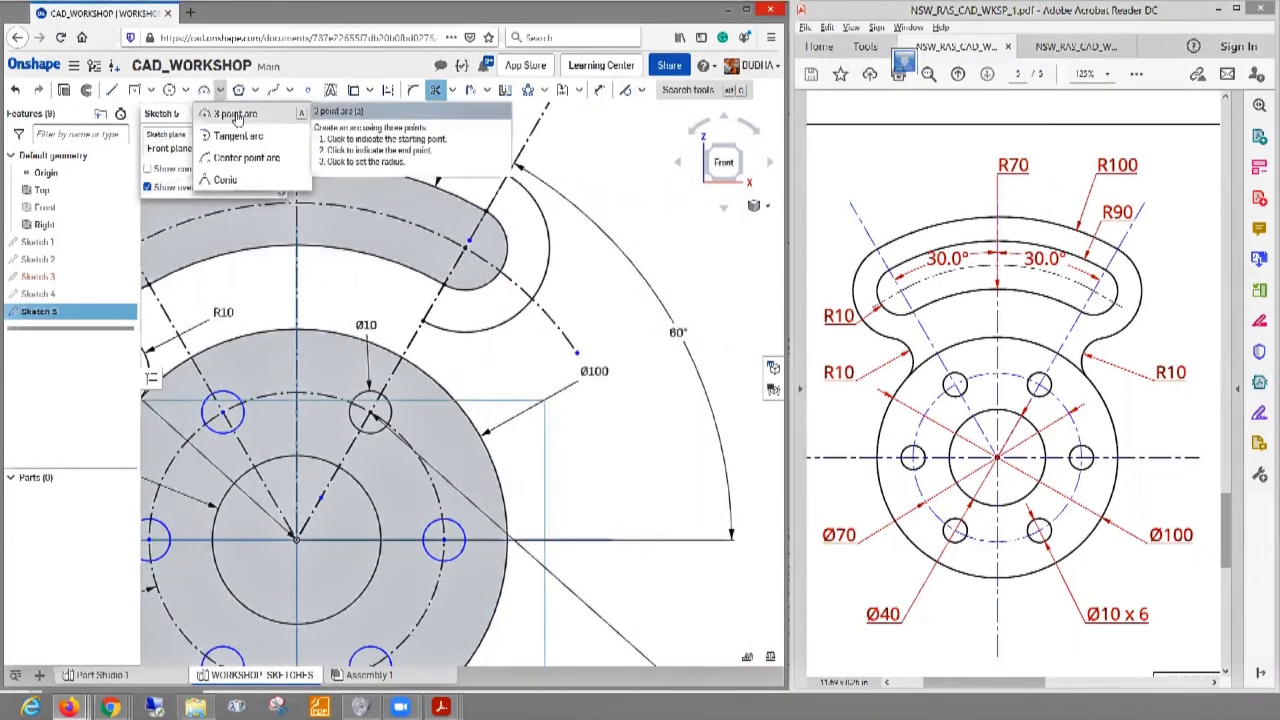
click(236, 117)
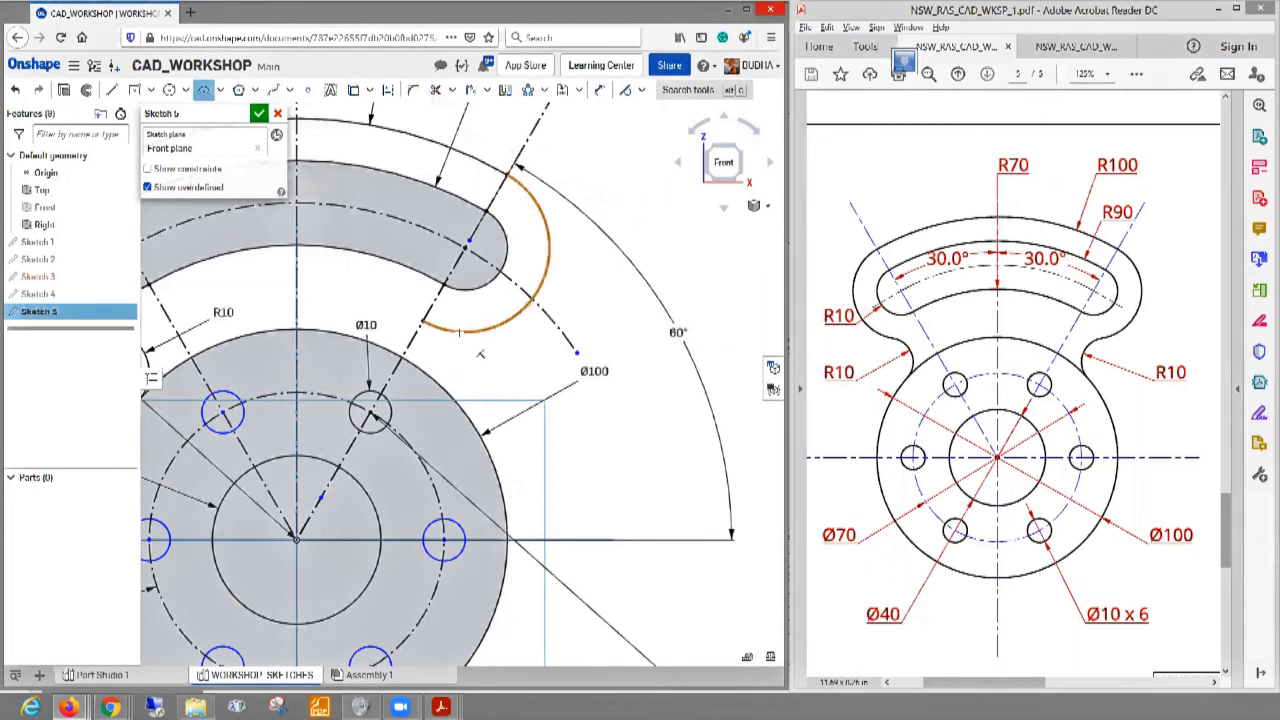
click(460, 332)
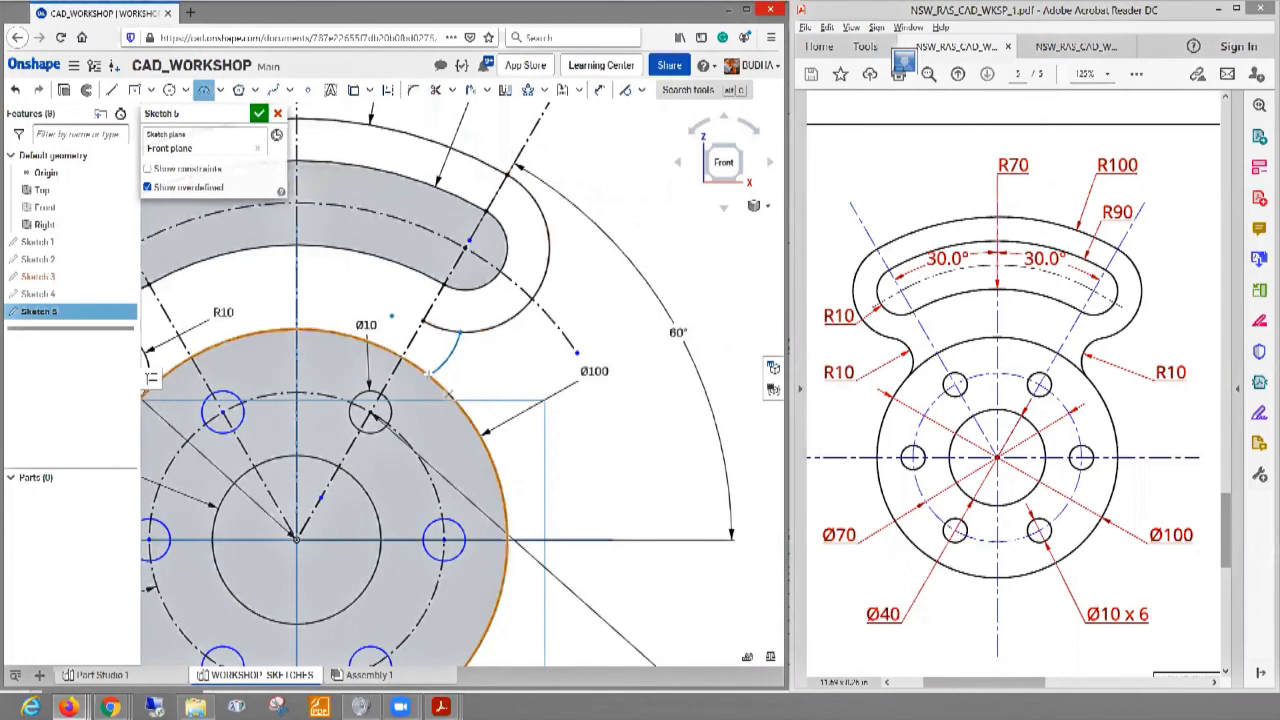
click(429, 374)
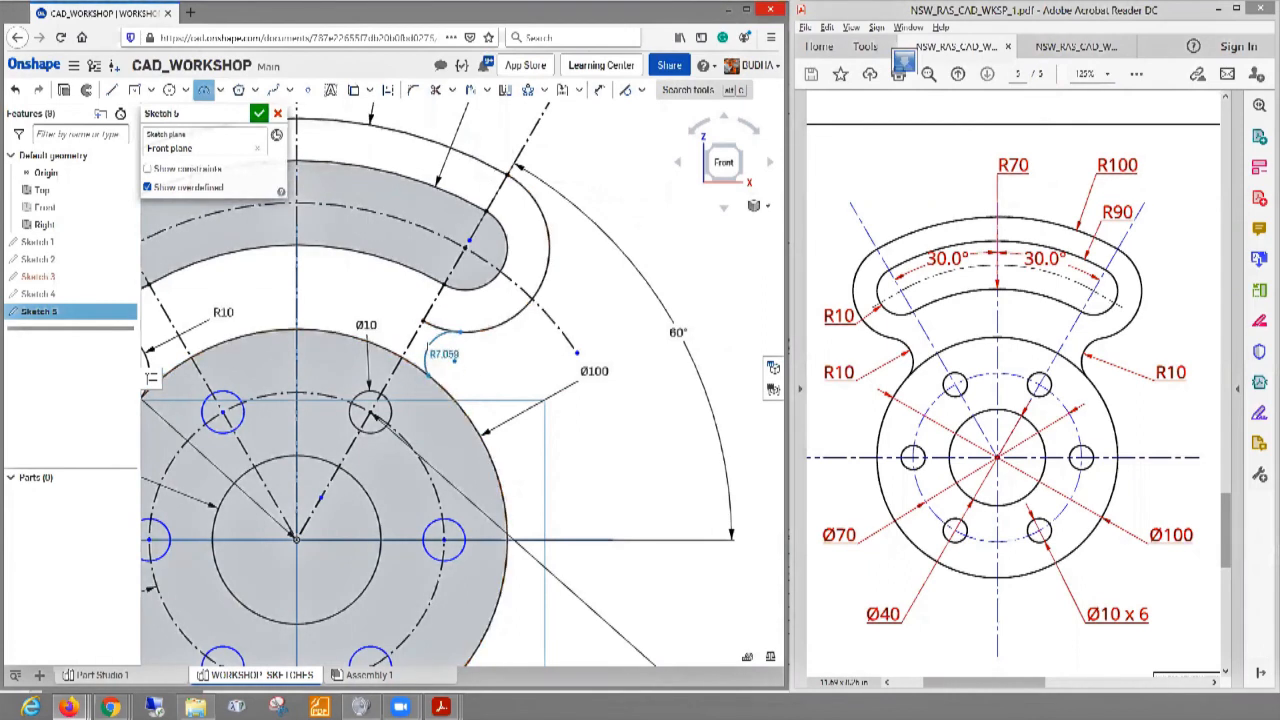
scroll(455, 358, up, 2)
scroll(456, 355, up, 2)
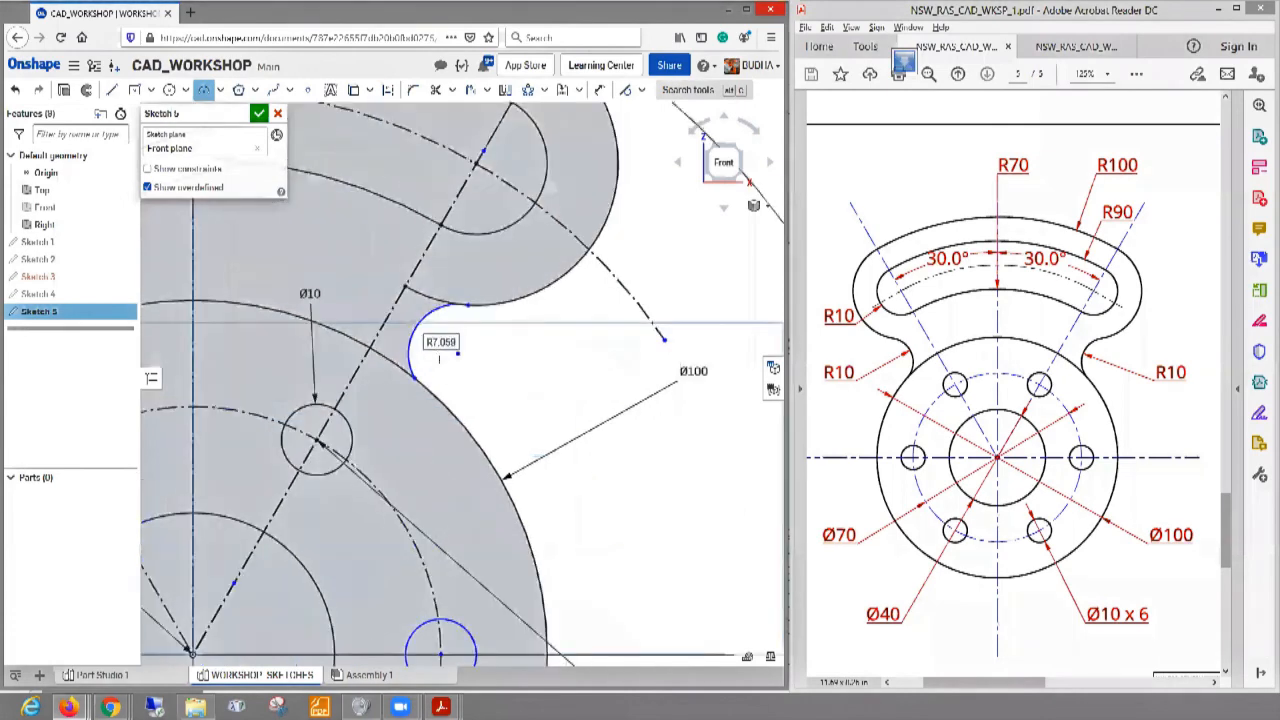
- Make the right blend arc tangent to both the right outer end arc and the Ø100 circle
click(641, 91)
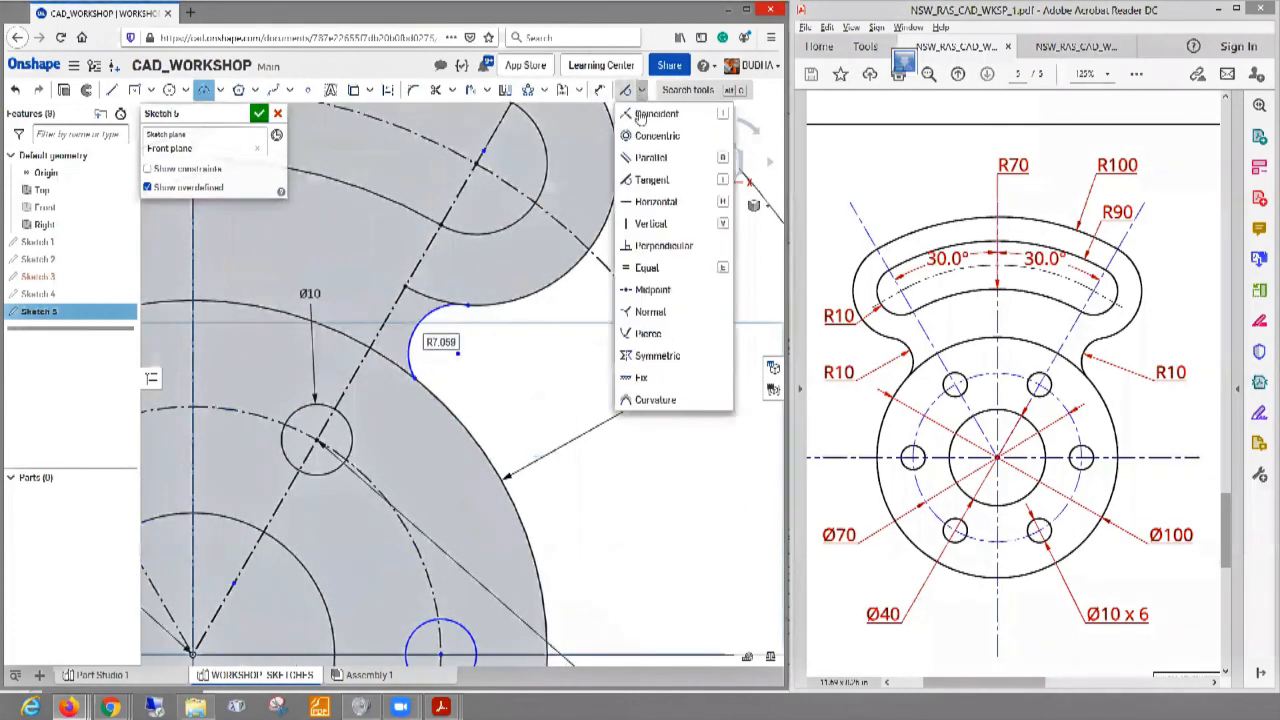
click(650, 181)
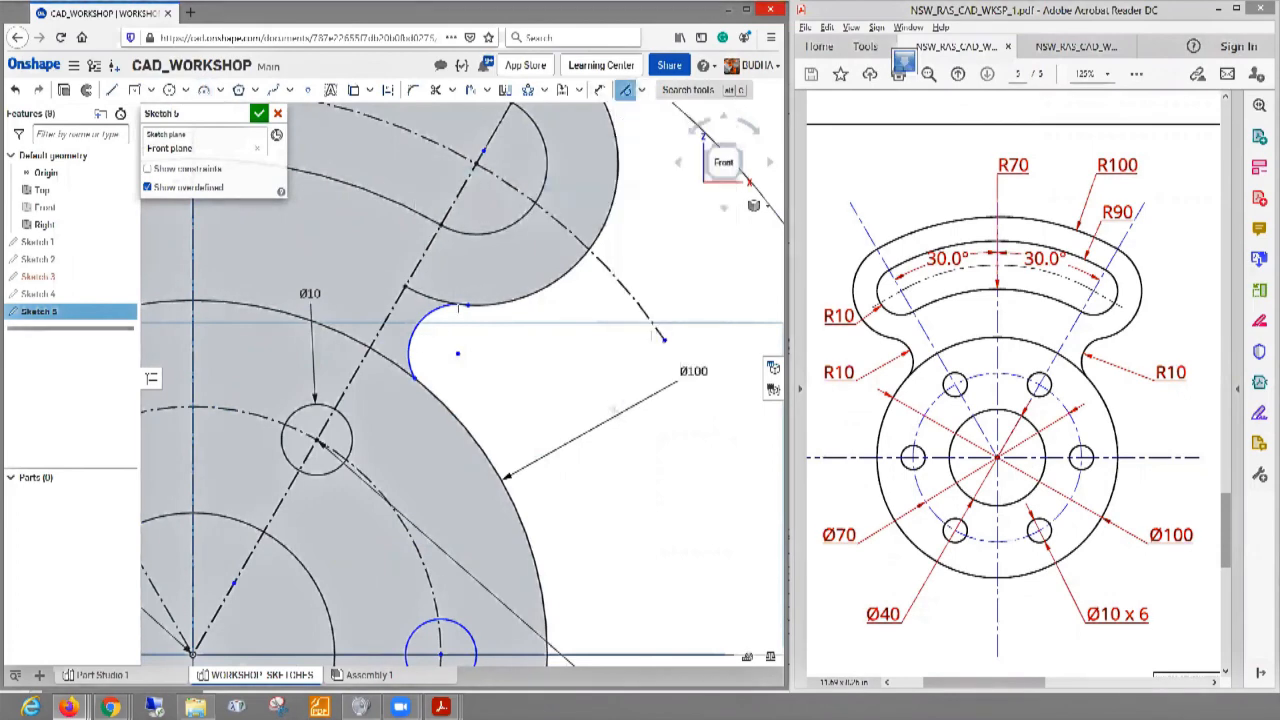
click(434, 311)
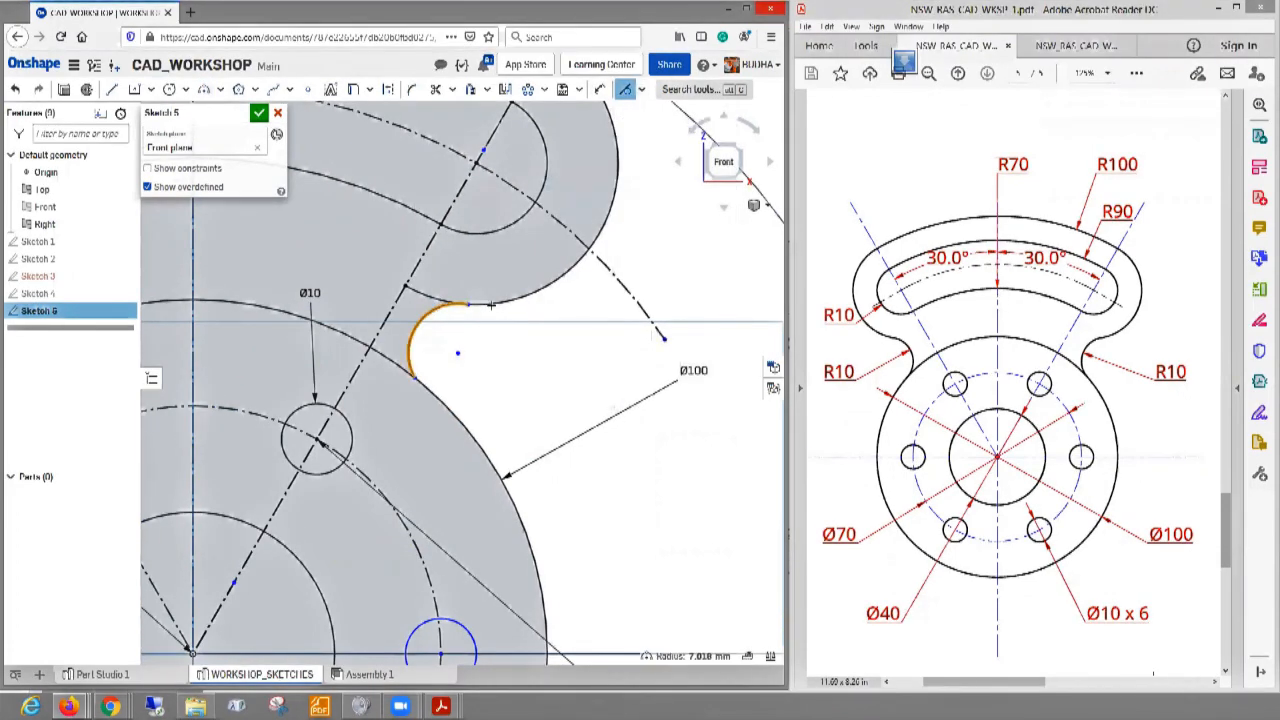
click(588, 240)
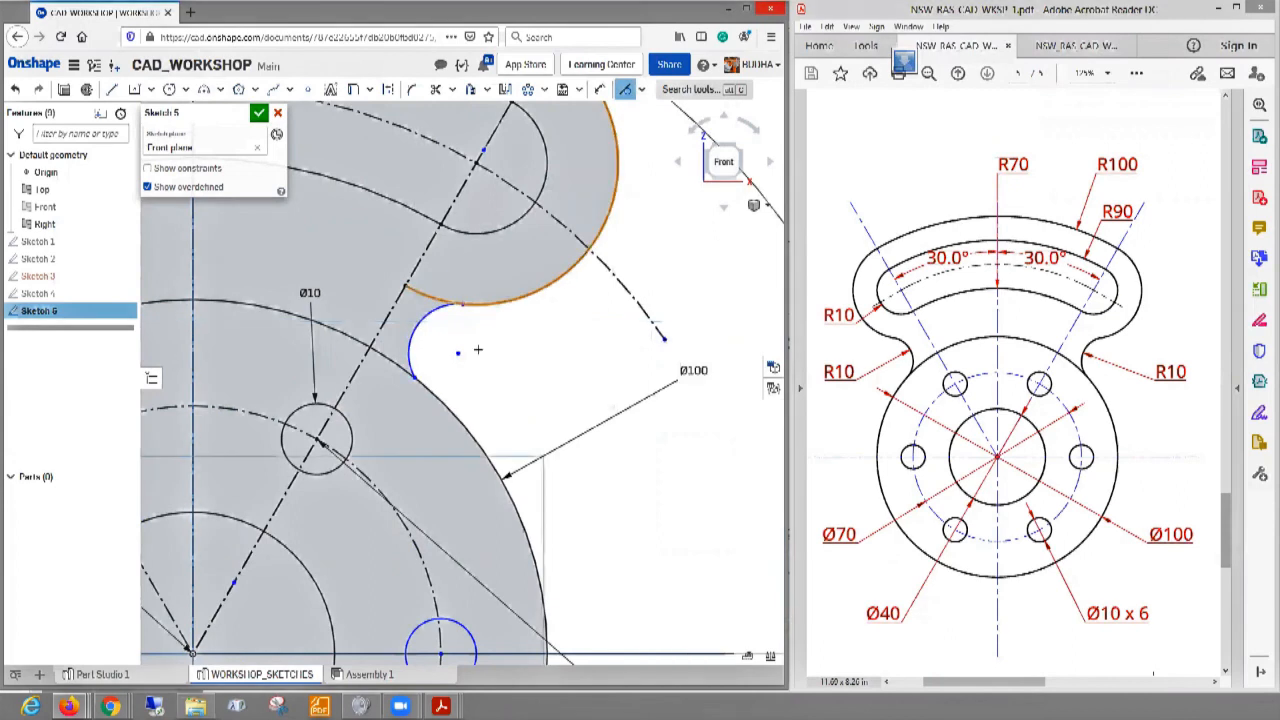
click(410, 362)
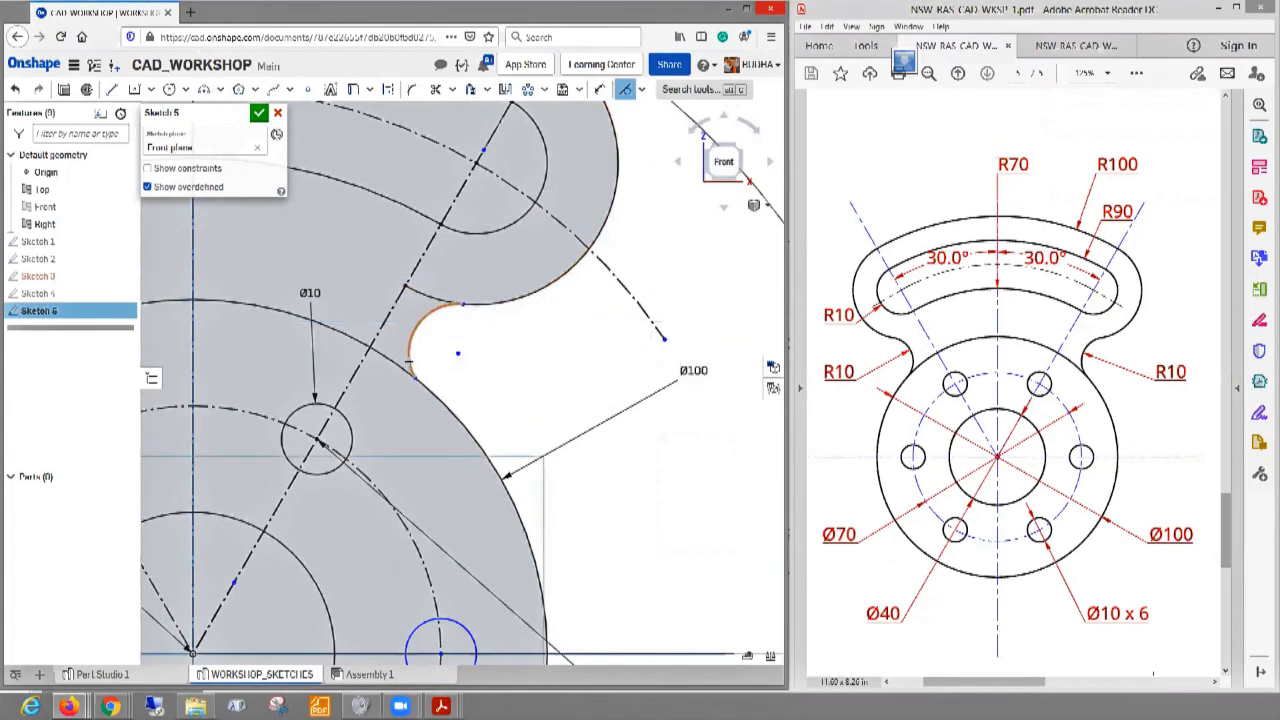
click(426, 387)
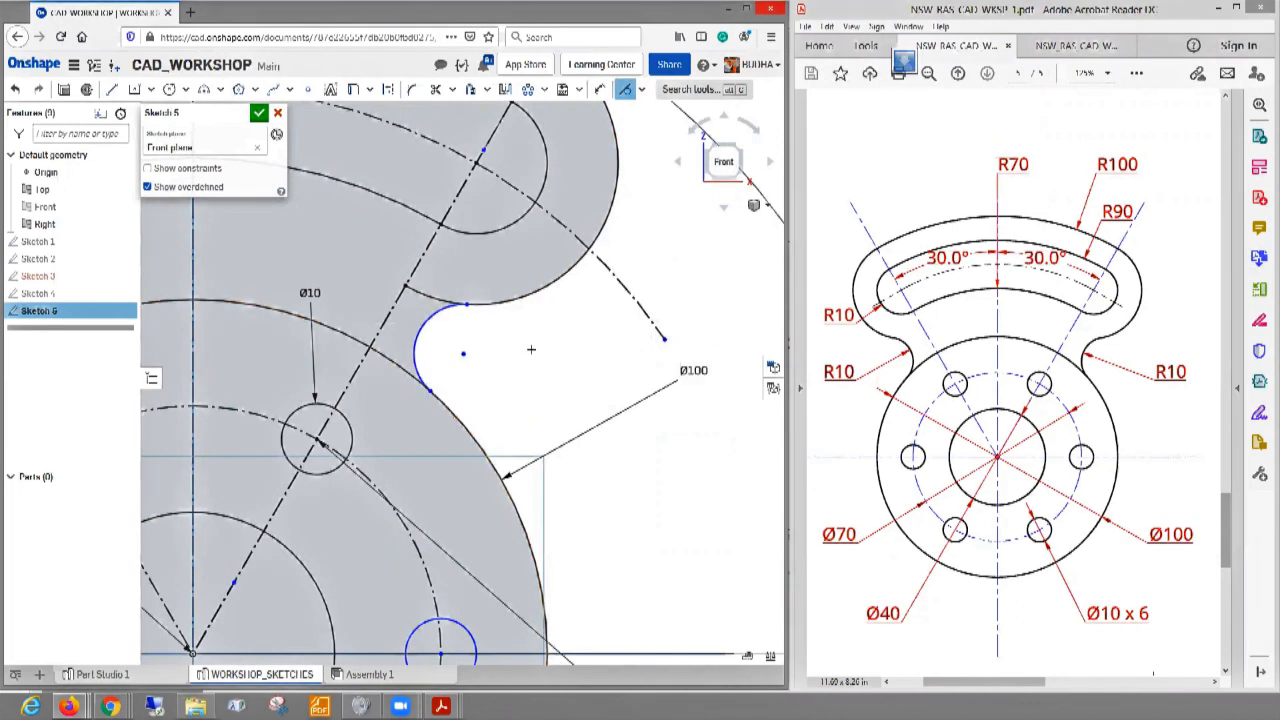
- Dimension the right blend arc's radius as 10 mm
click(600, 90)
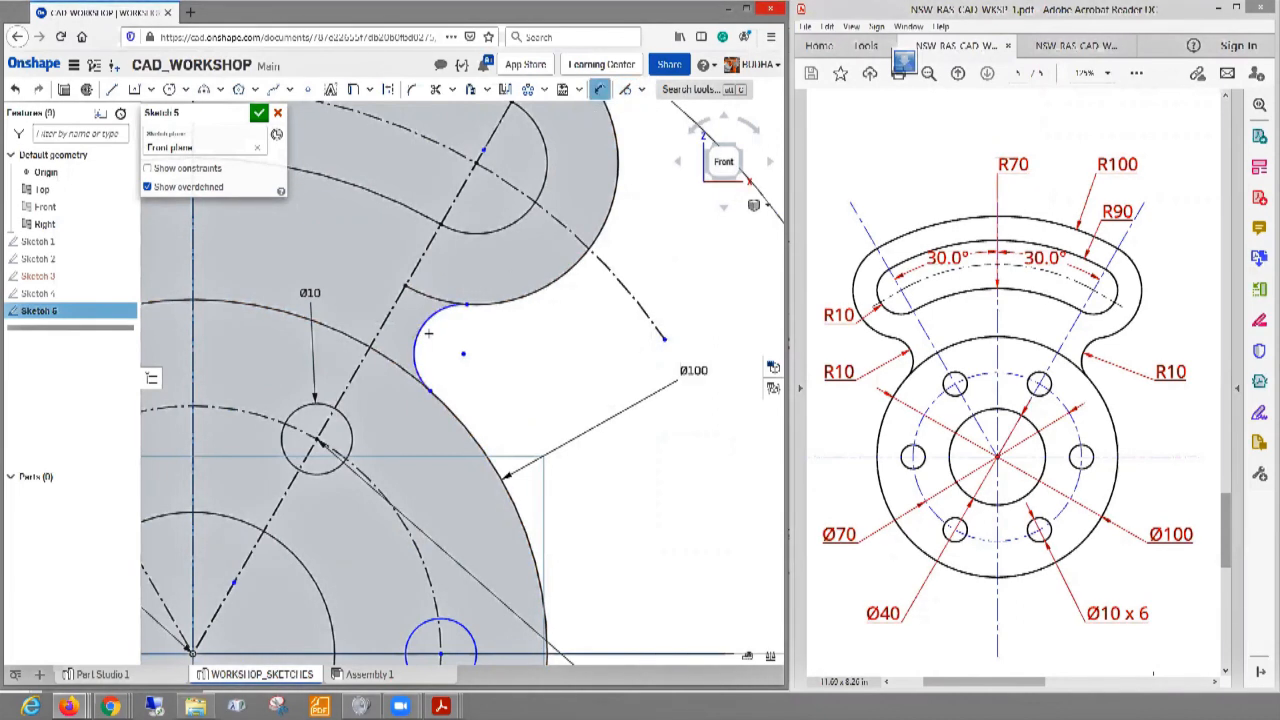
click(428, 333)
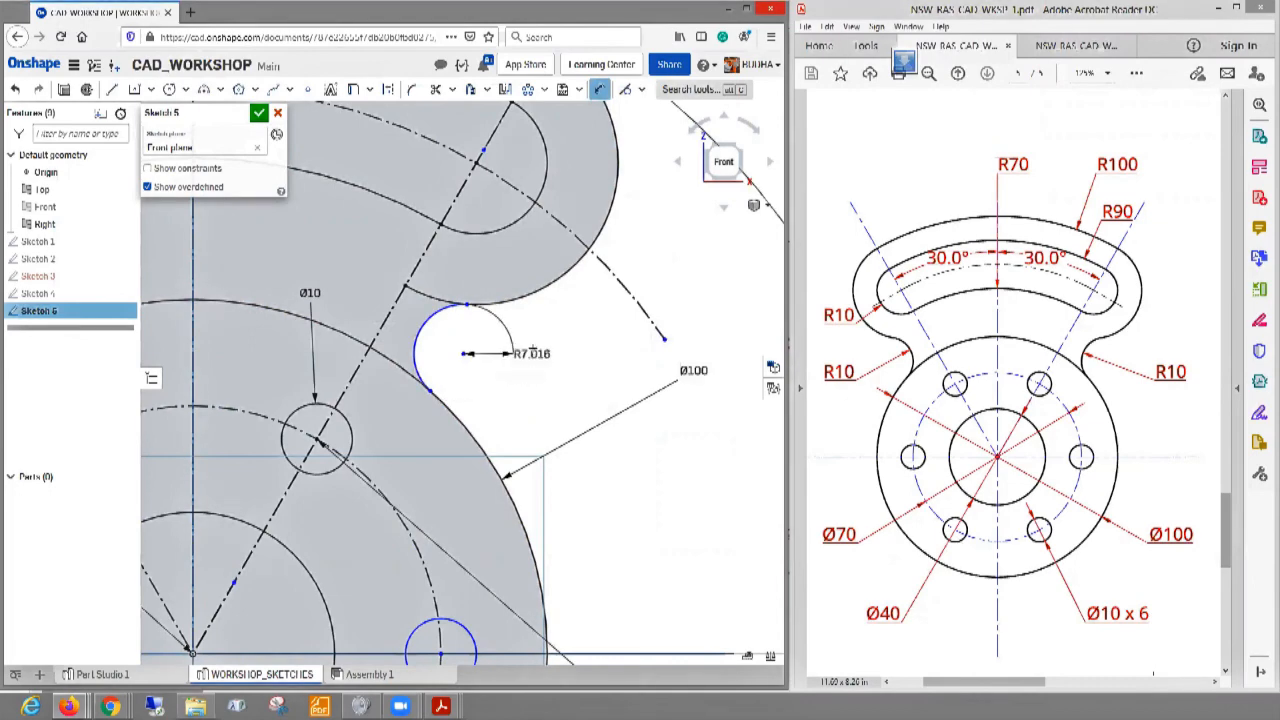
click(535, 347)
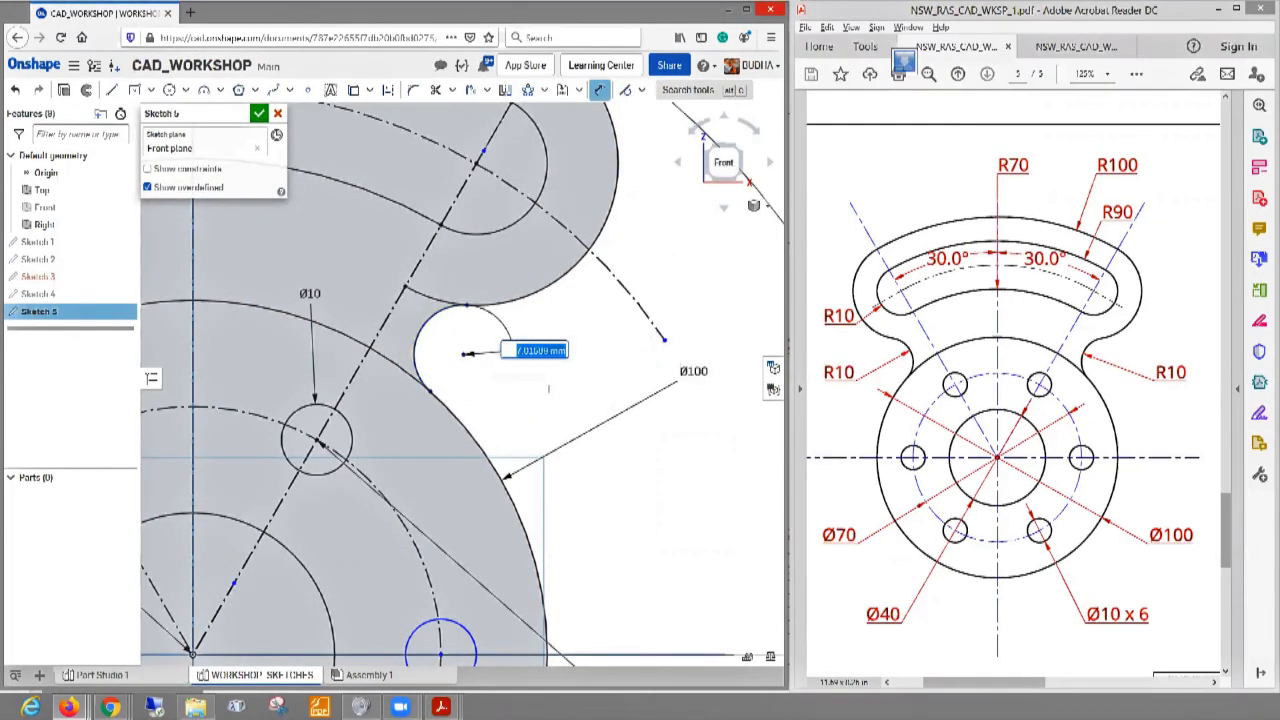
text(10)
key(Return)
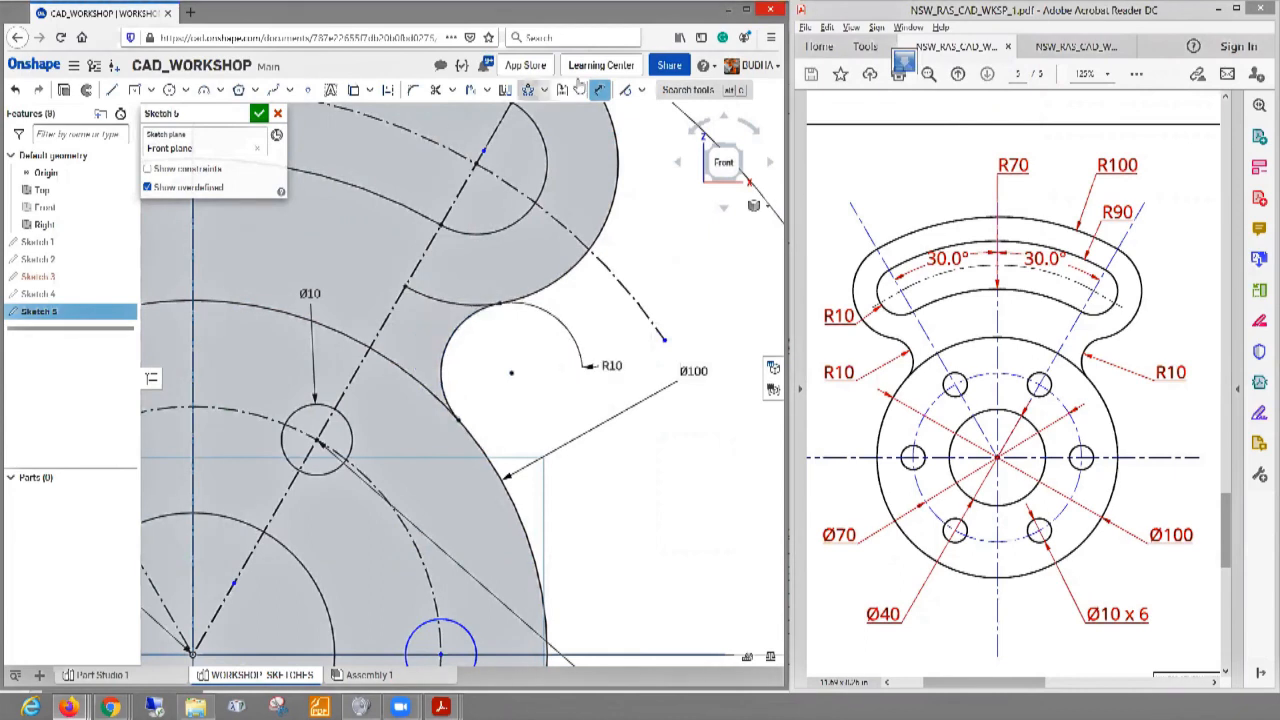
- Trim the right outer end arc's excess inside the blend and finish the sketch
click(435, 89)
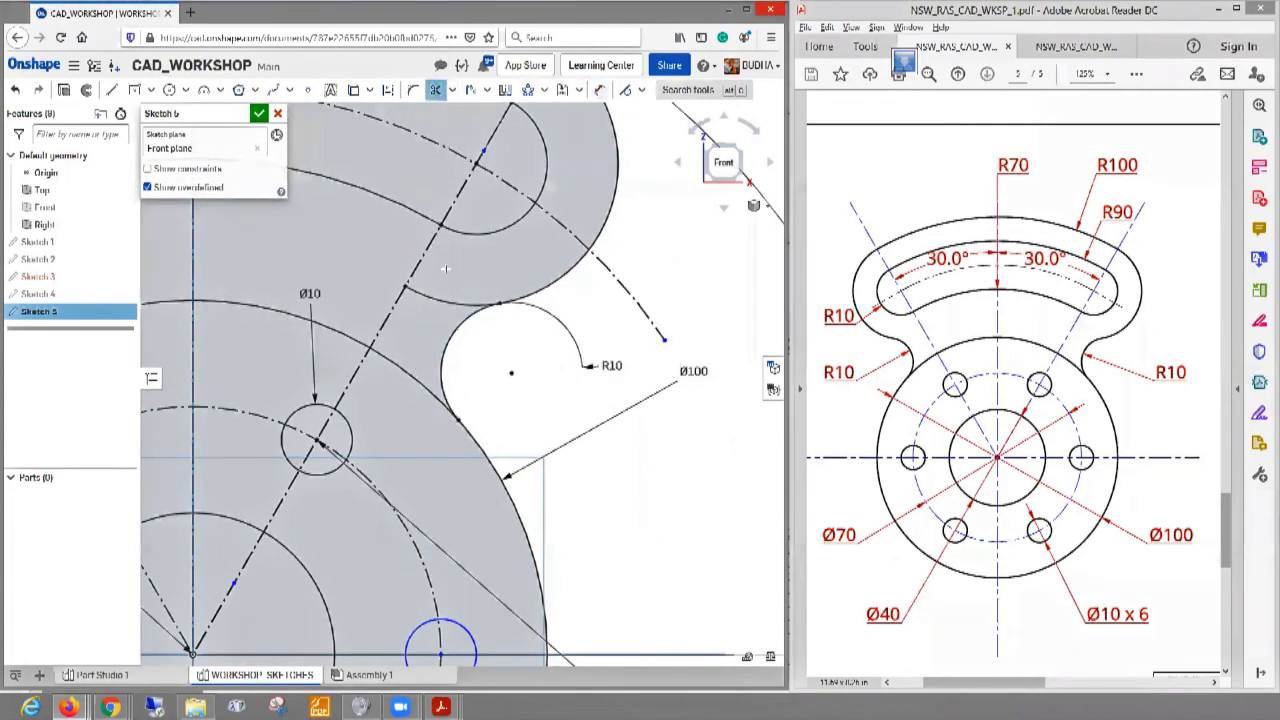
click(446, 300)
scroll(531, 385, down, 8)
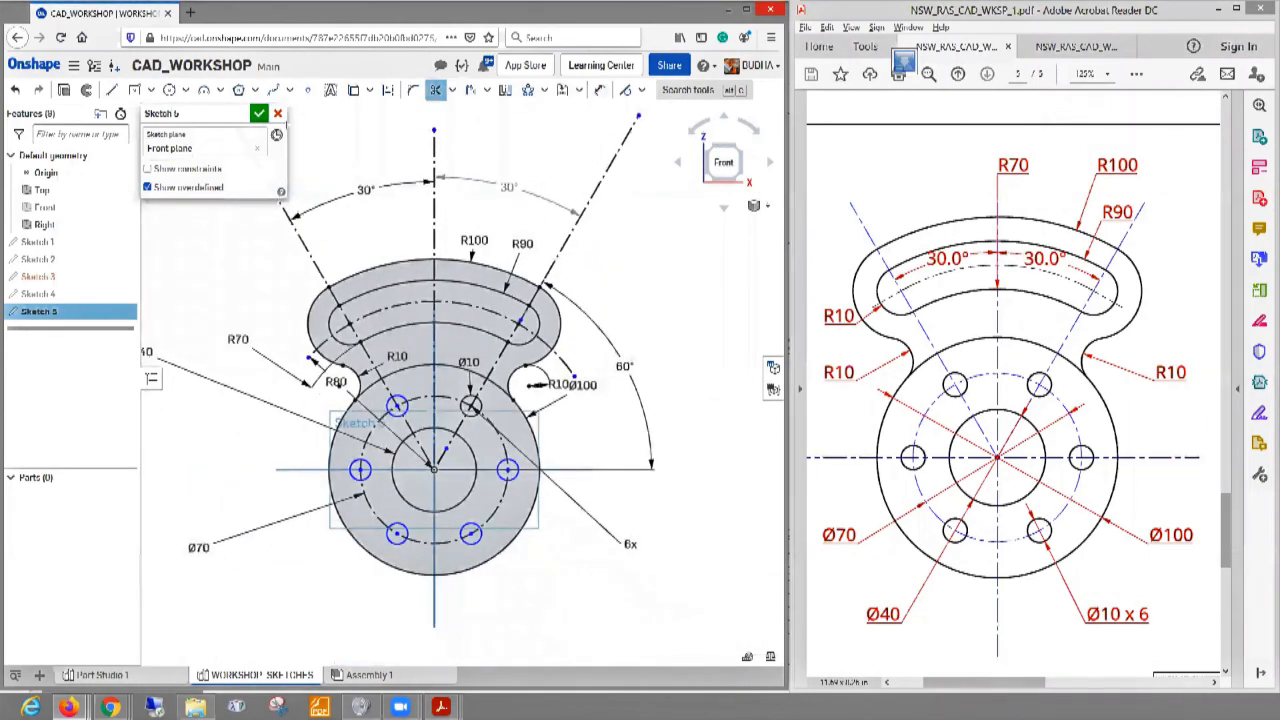
click(258, 114)
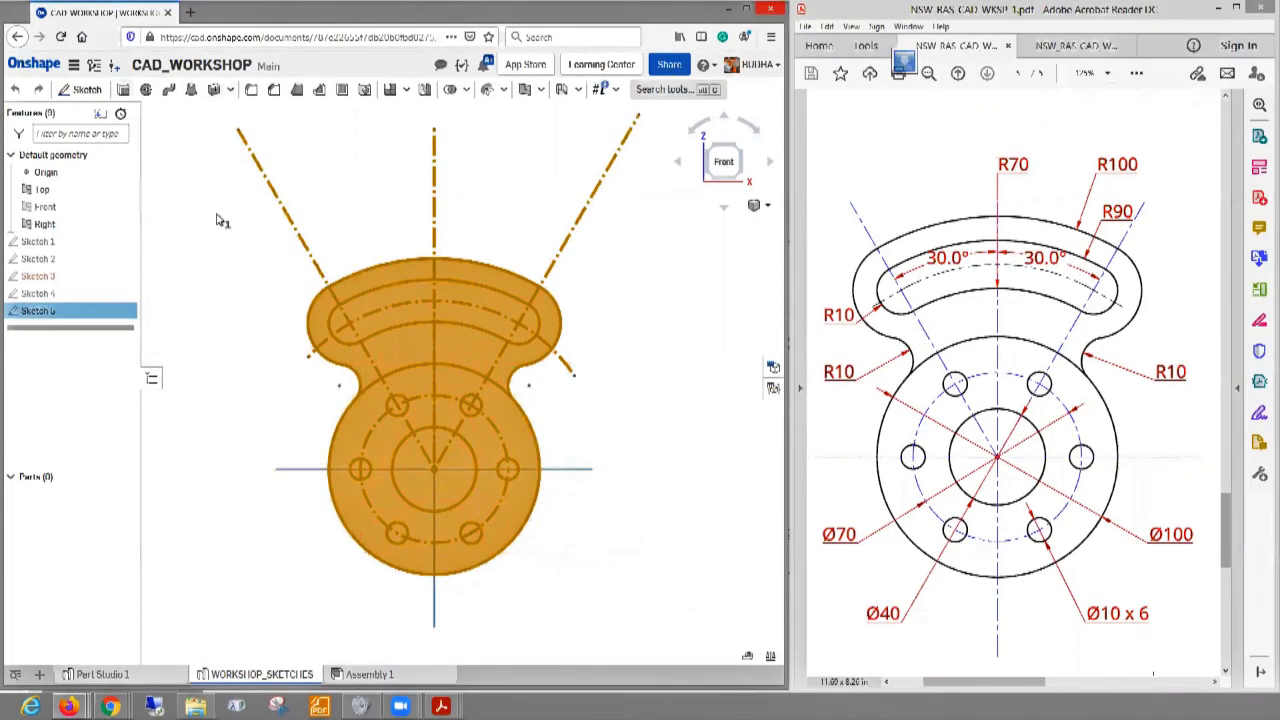
- Try a 25 mm blind extrusion of the Sketch 5 faces to check the profile, then cancel it
key(shift+e)
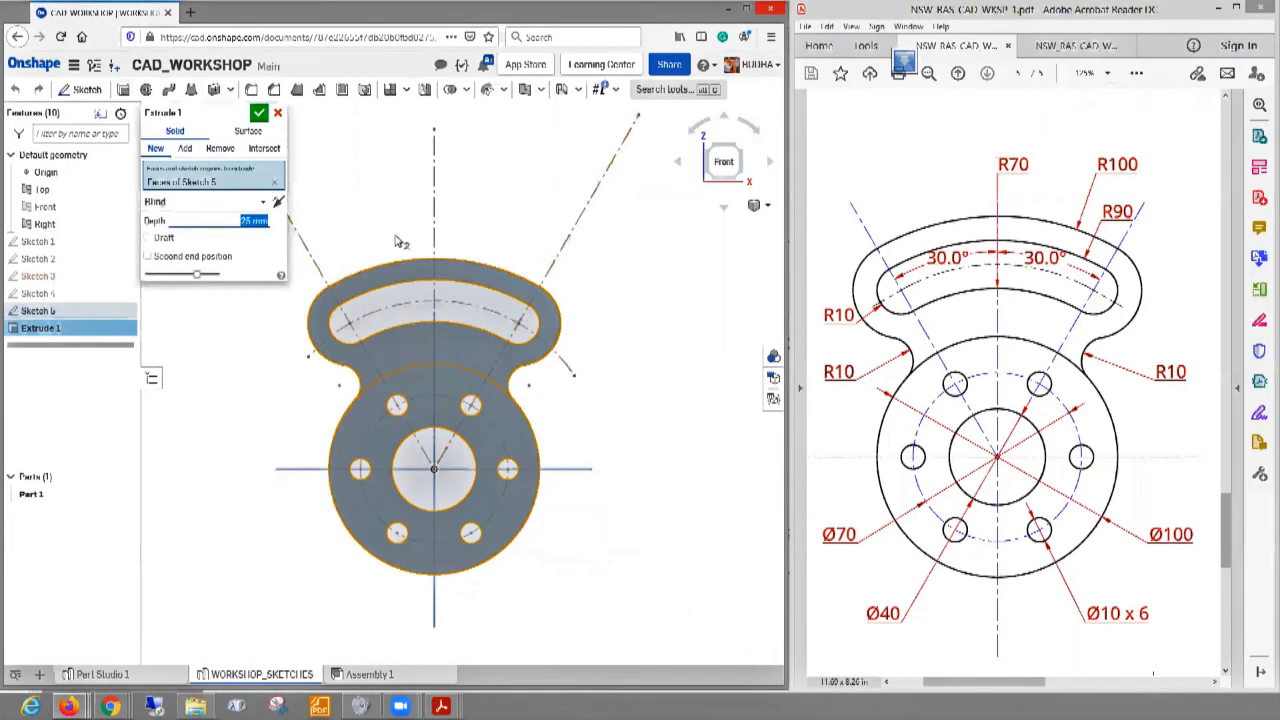
right_drag(512, 248, 440, 215)
click(736, 162)
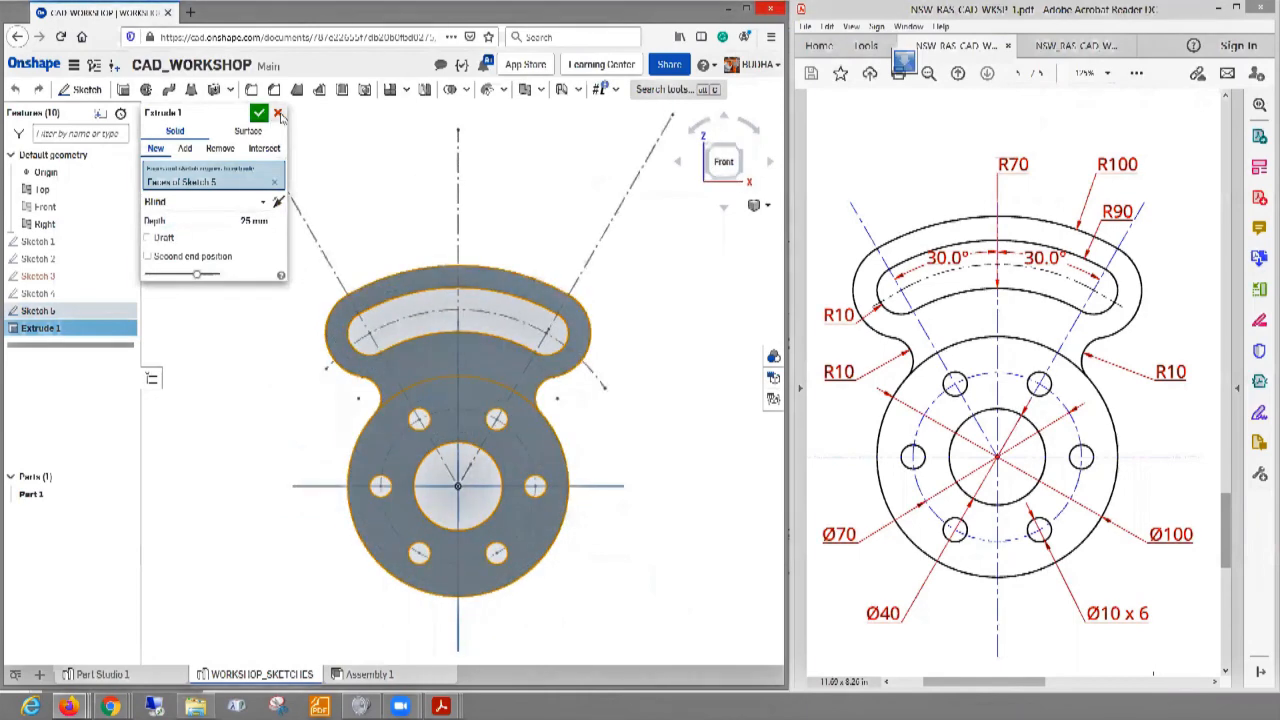
click(279, 113)
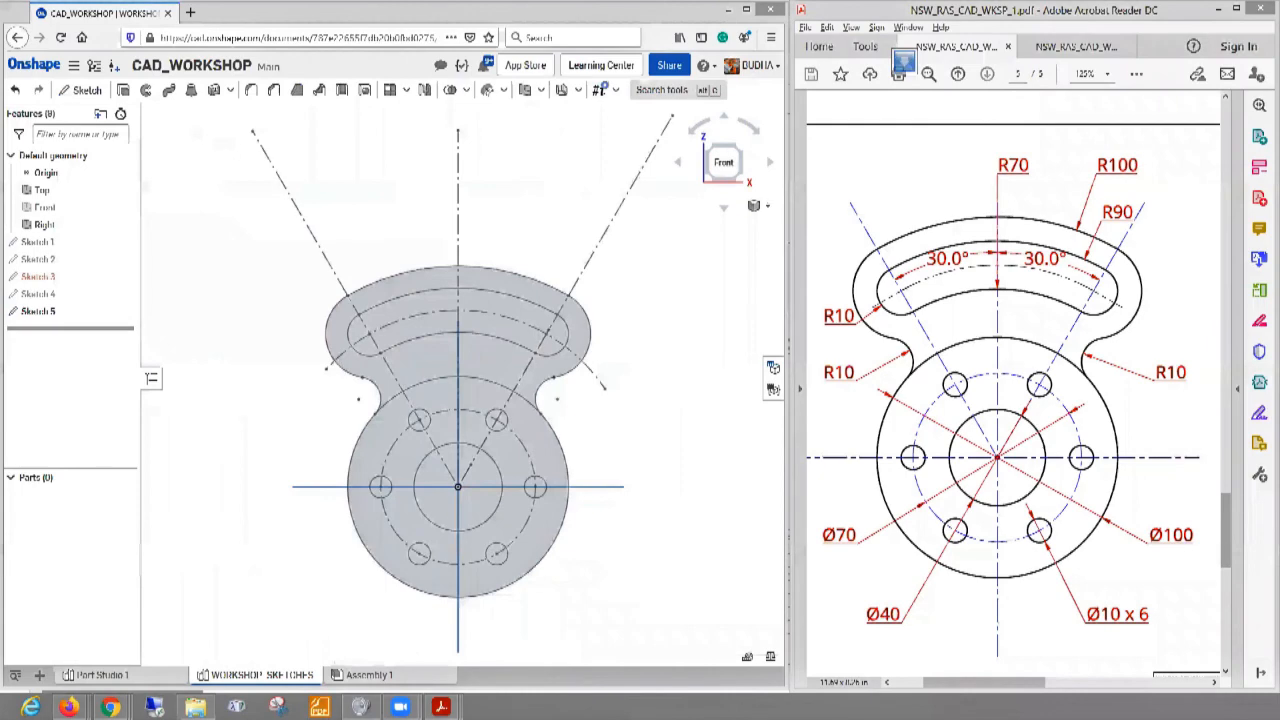
scroll(1038, 595, down, 3)
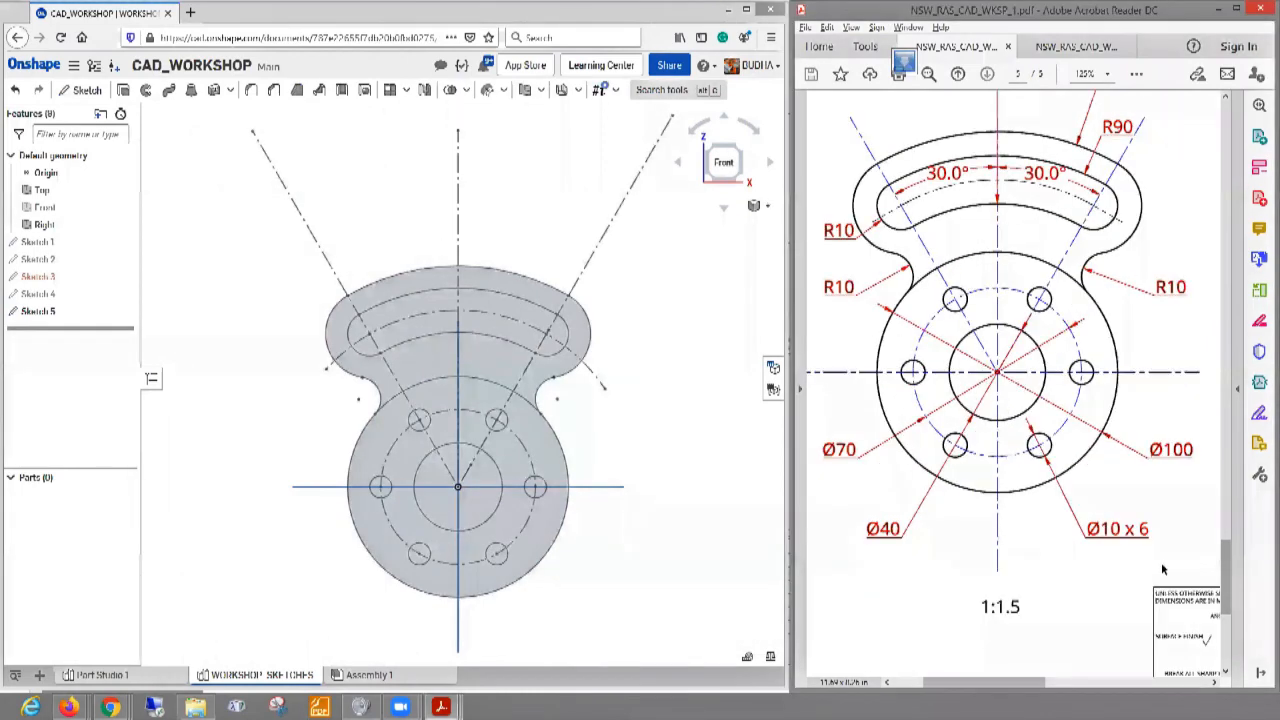
scroll(1038, 595, up, 1)
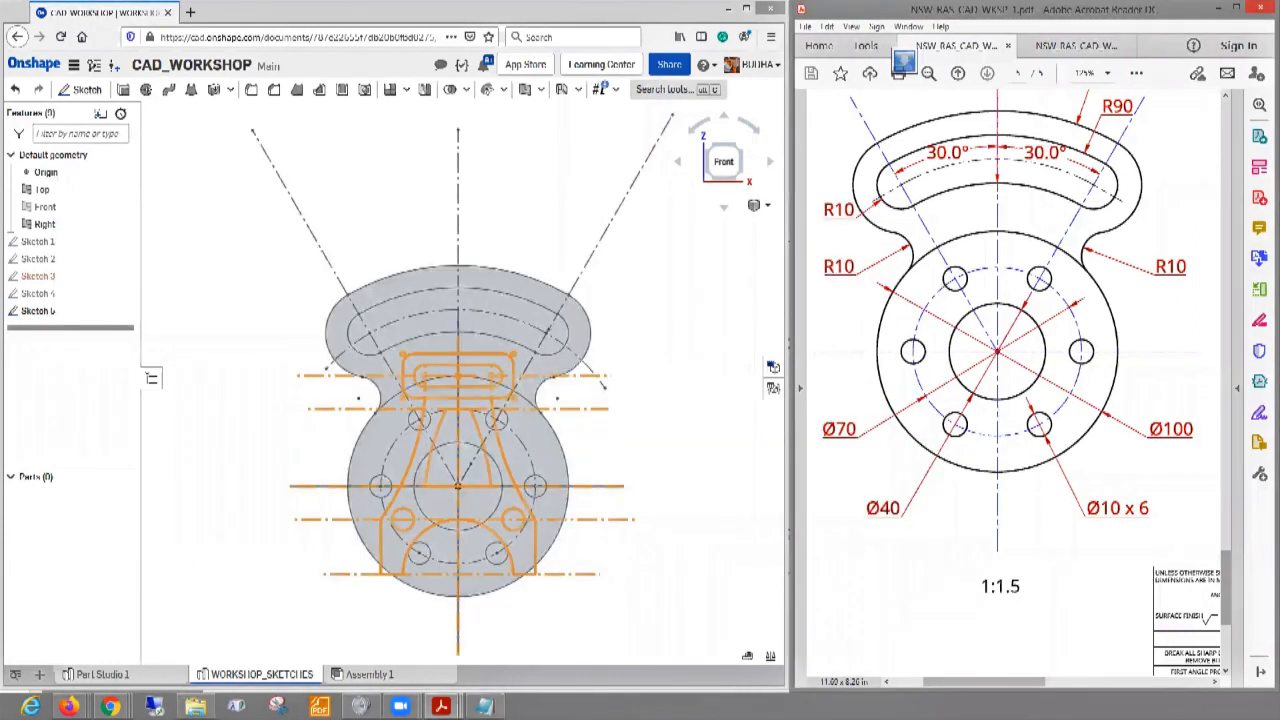
click(668, 320)
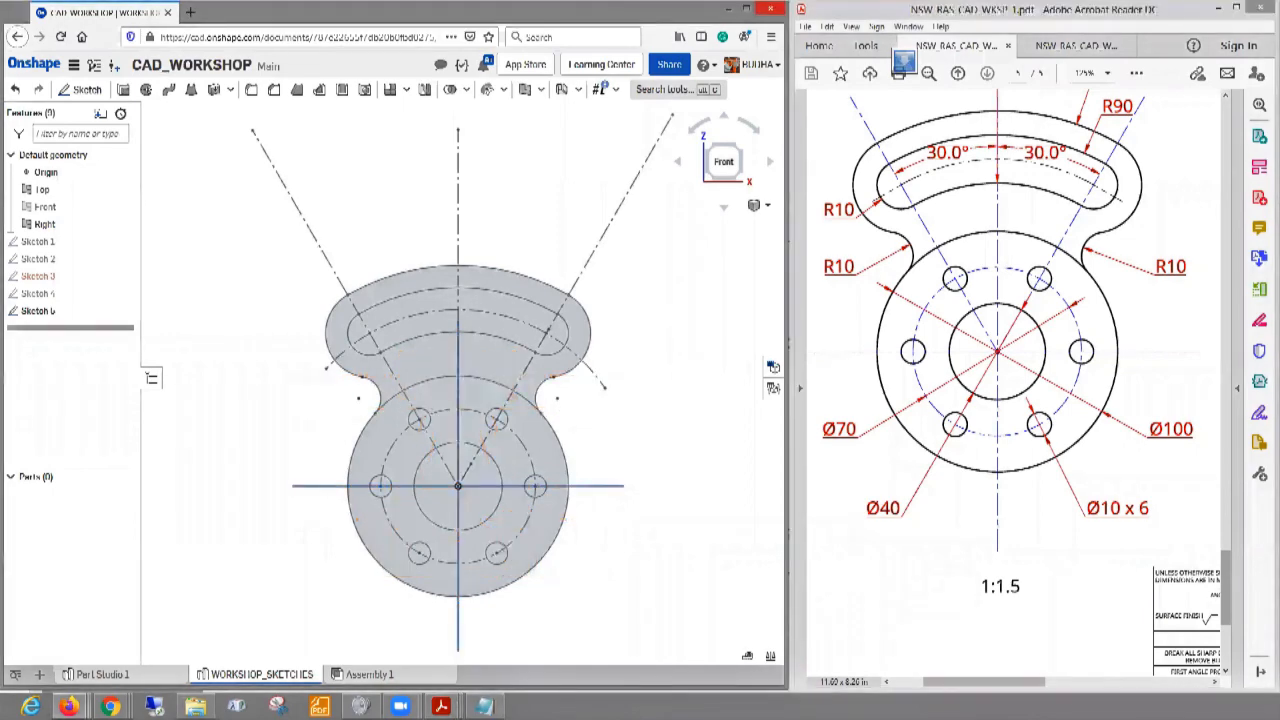